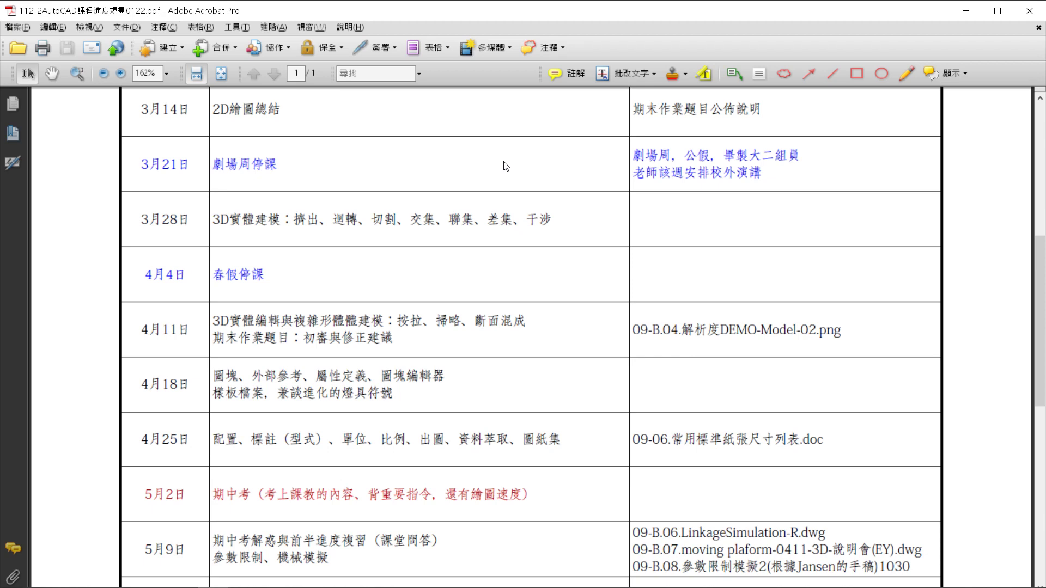
Bring the AutoCAD 2024 drawing window in front of the Acrobat course schedule
key(alt+Tab)
key(alt+Tab)
key(alt+Tab)
key(alt+Tab)
key(alt+Tab)
key(alt+Tab)
key(alt+Tab)
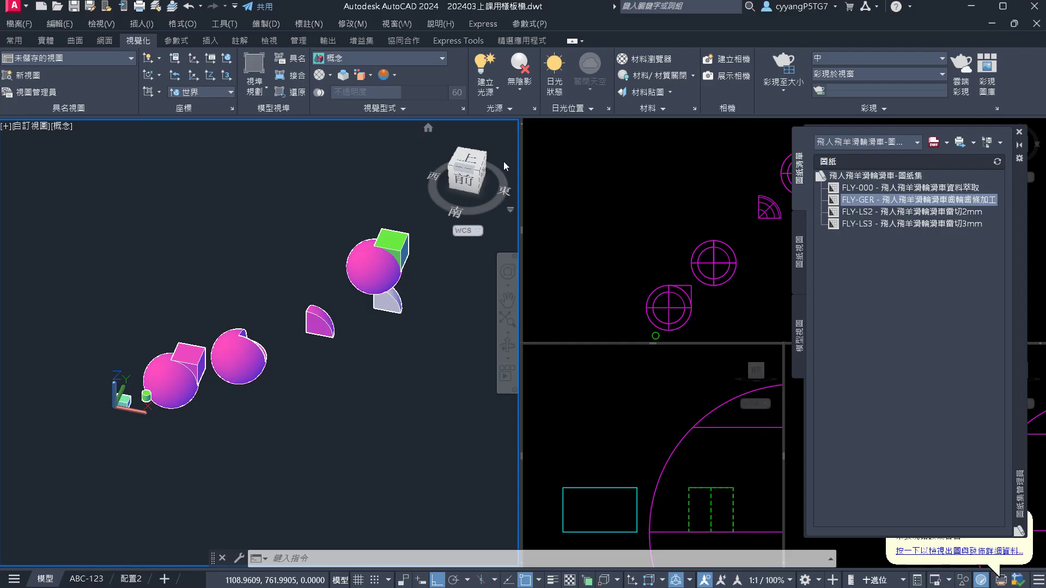
Window-select the six extra solids and erase them with E, keeping the box and cylinder
key(Escape)
click(407, 400)
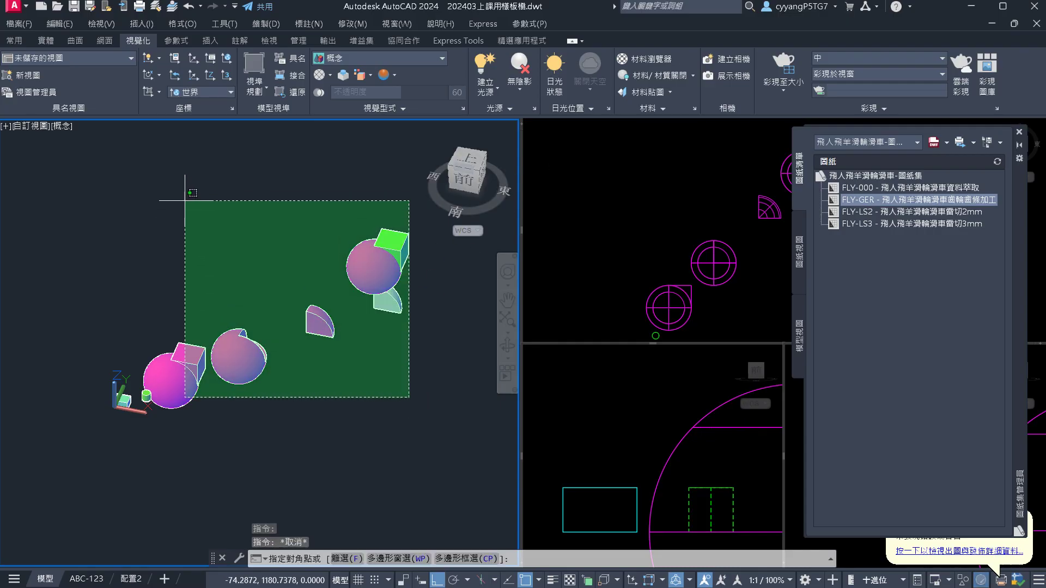
click(188, 200)
key(ctrl+4)
key(Escape)
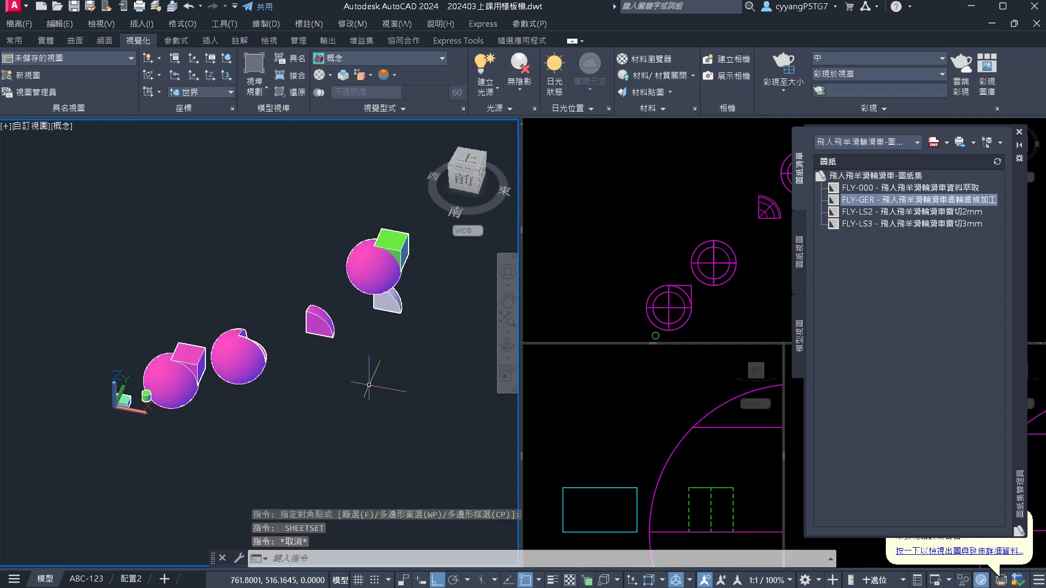
click(441, 452)
click(168, 219)
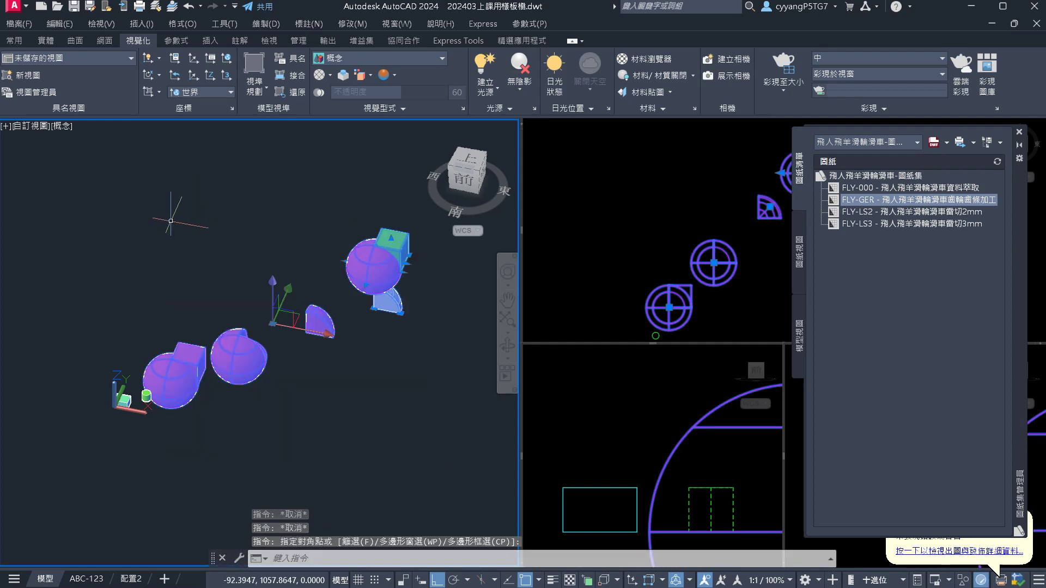
text(e)
key(Return)
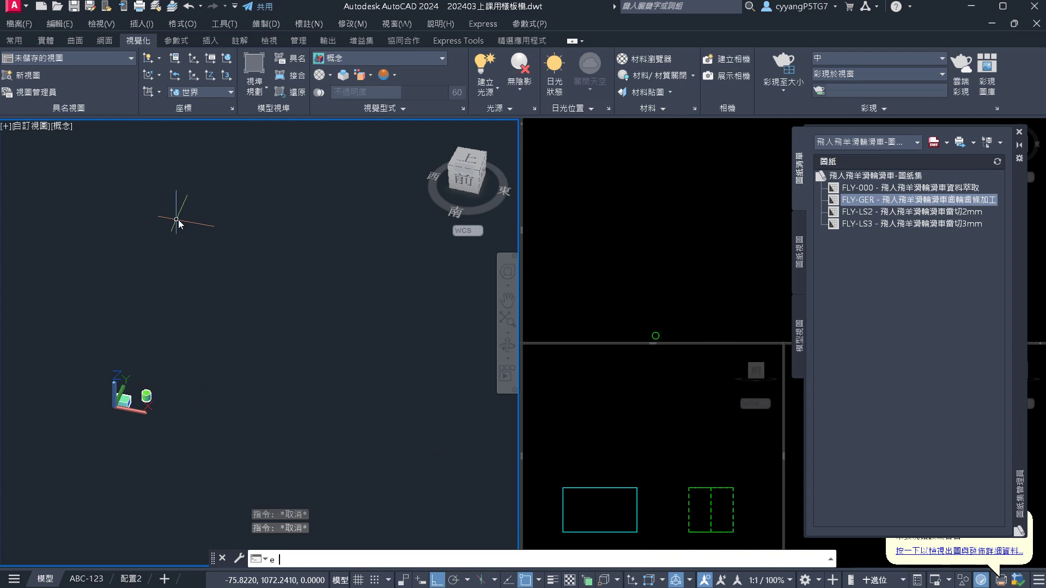
Orbit to the box and cylinder, close the Sheet Set Manager, and activate the plan and 3D viewports
scroll(125, 454, up, 10)
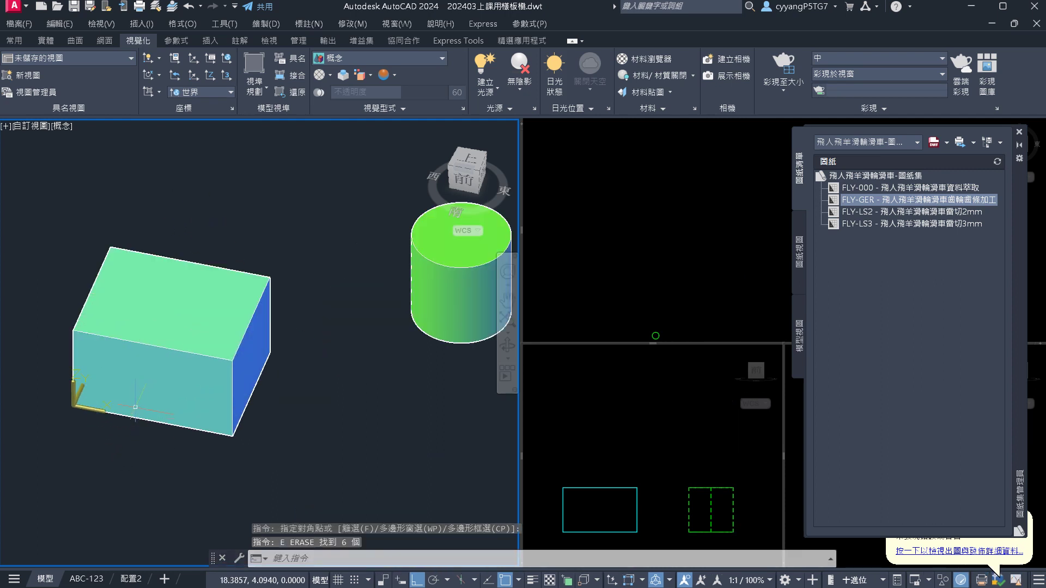
scroll(136, 401, down, 3)
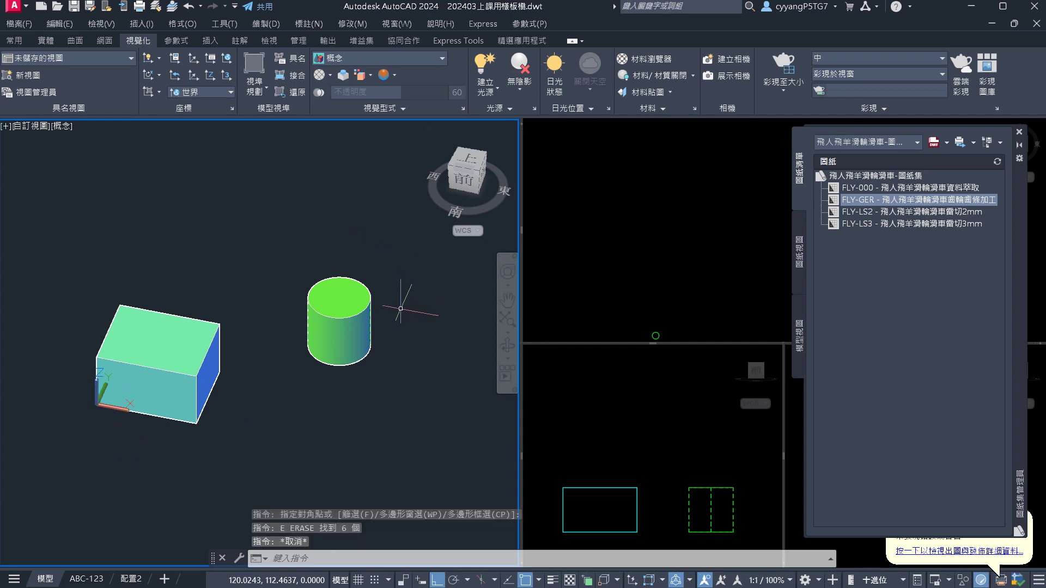
shift+middle_drag(406, 351, 376, 363)
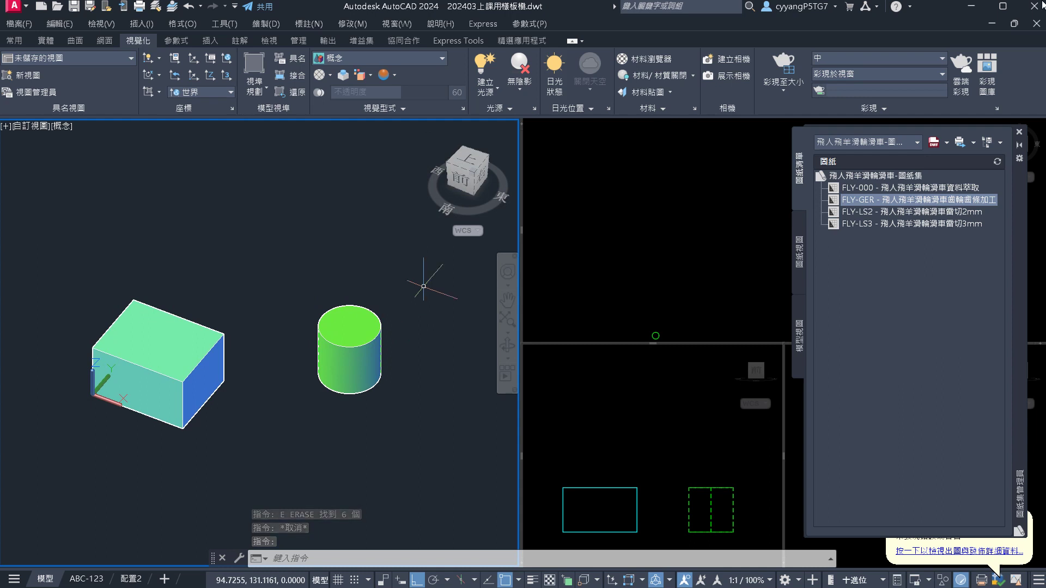
click(1019, 132)
click(723, 312)
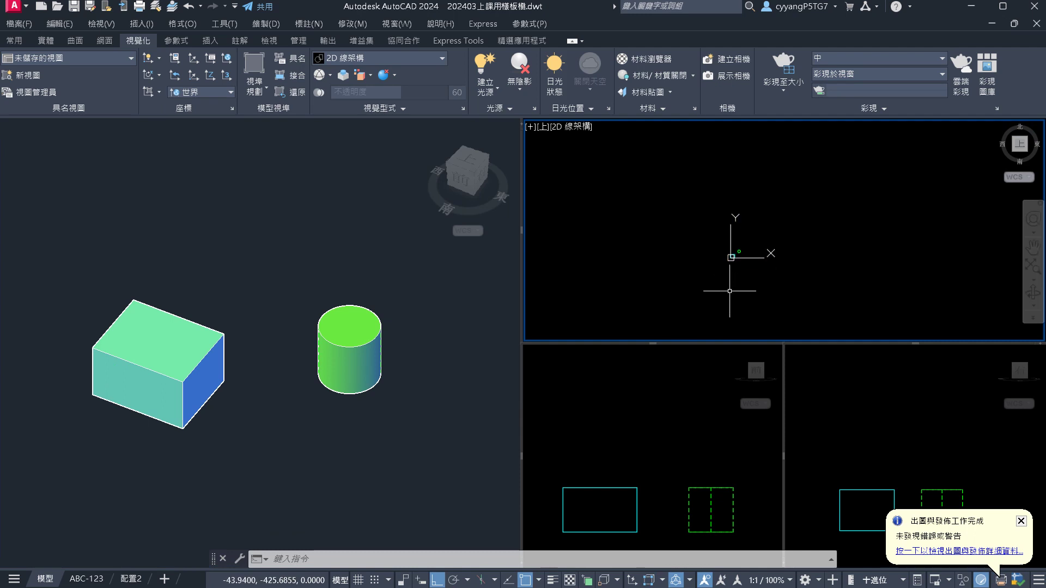
scroll(756, 228, up, 4)
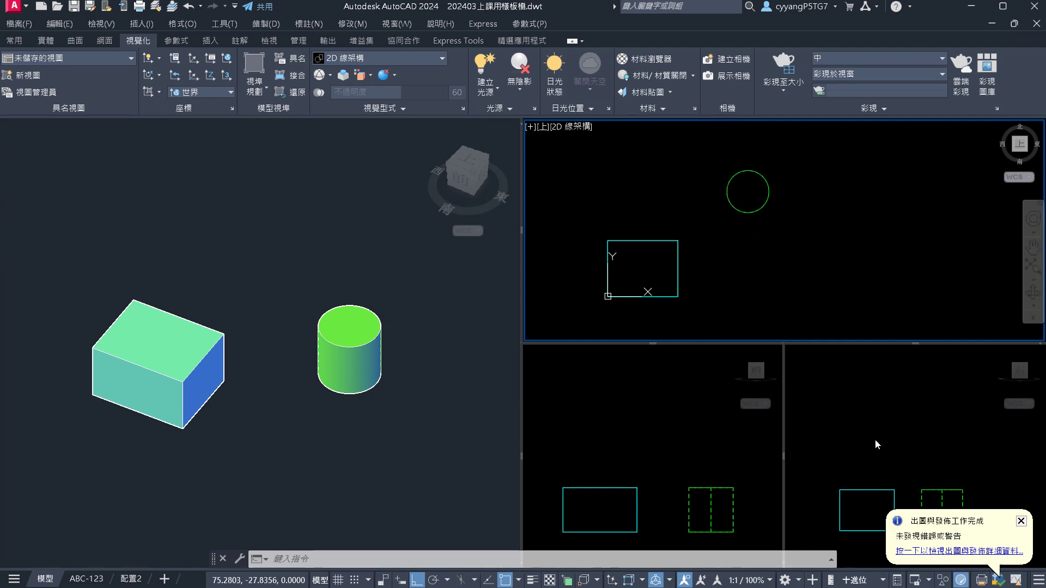
click(334, 417)
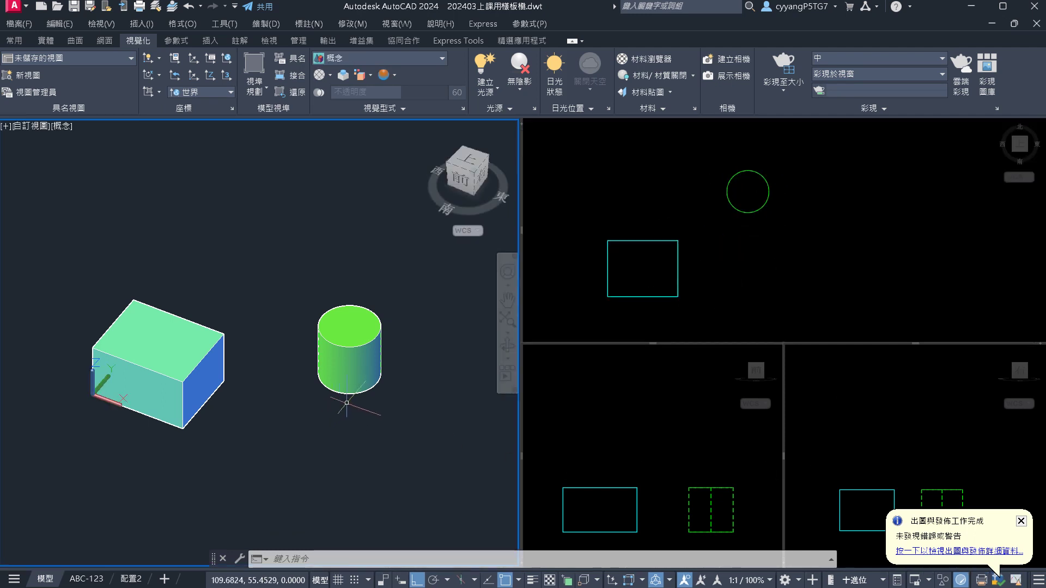
Save As an AutoCAD 2018 Drawing in the D:\4_教學進行\教學22下\AutoCAD\Class folder
key(ctrl+shift+s)
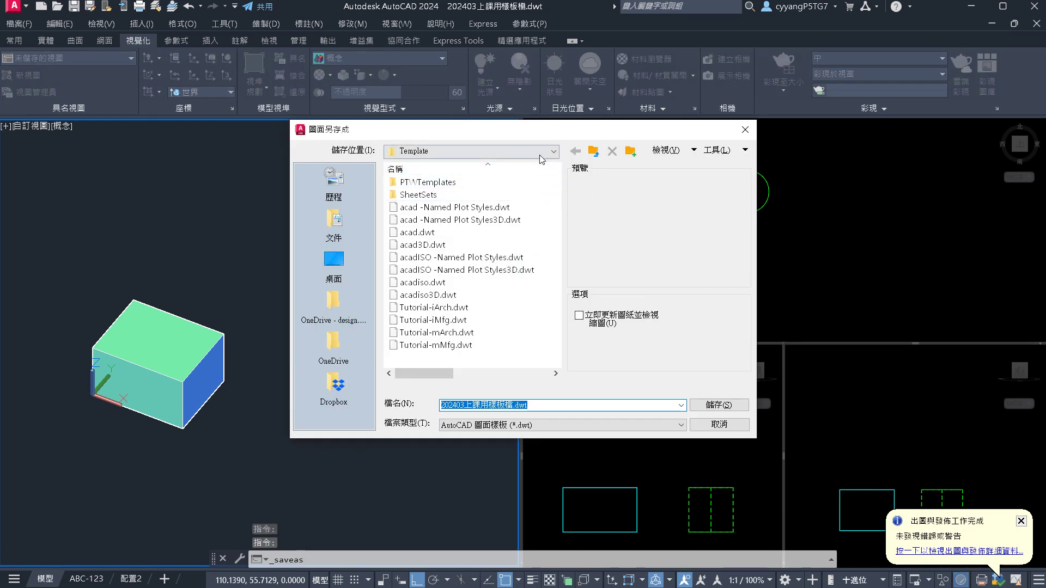
click(576, 426)
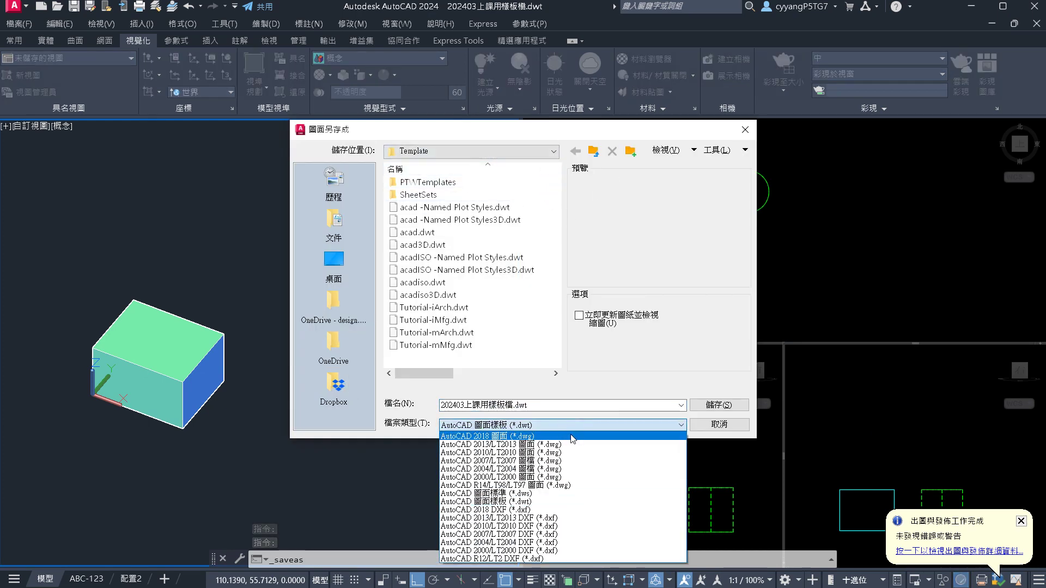
click(572, 502)
click(449, 150)
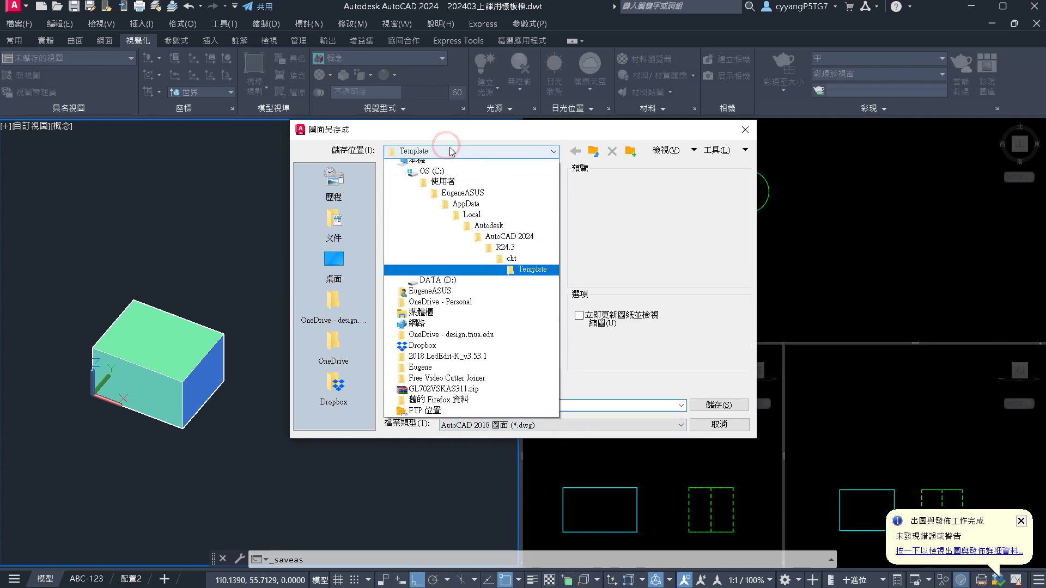
click(449, 296)
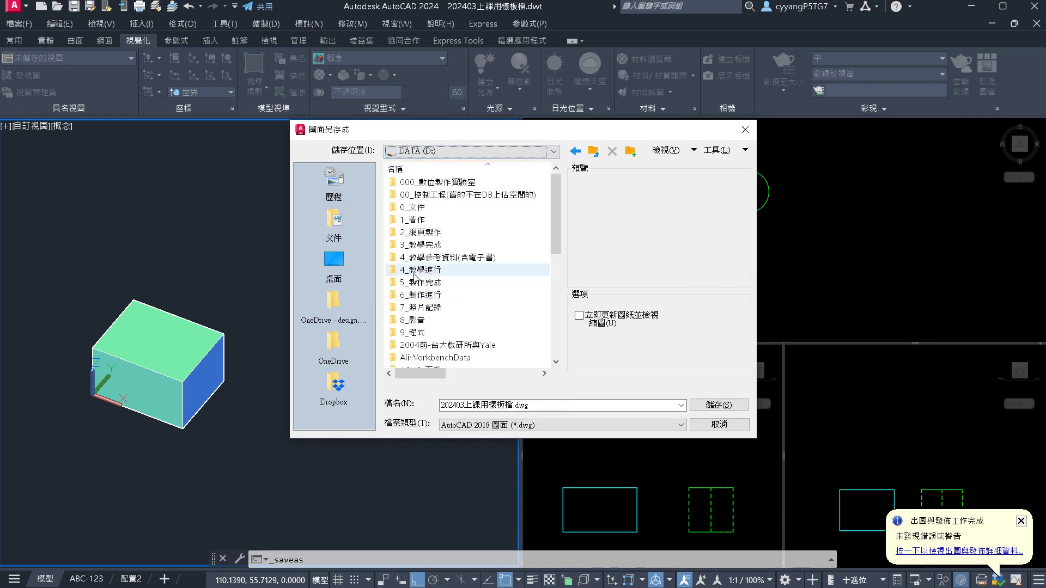
click(422, 272)
double_click(423, 271)
scroll(430, 283, down, 10)
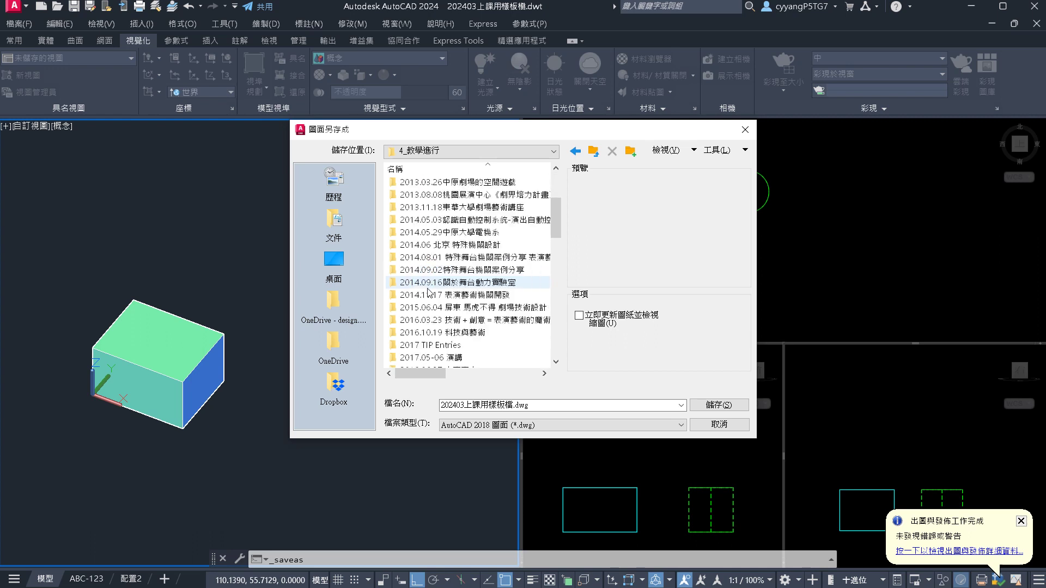
scroll(432, 295, down, 3)
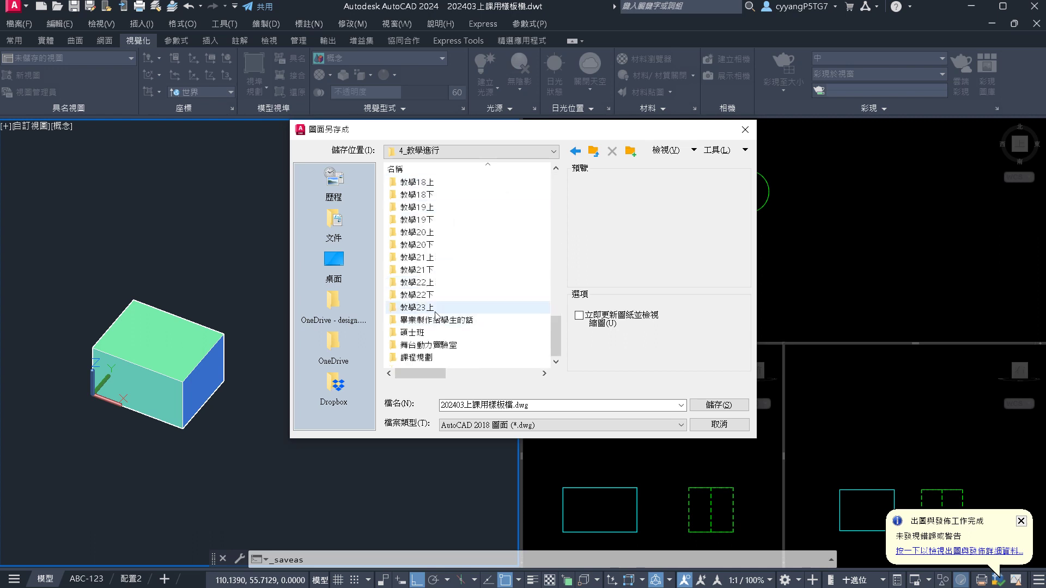
double_click(430, 297)
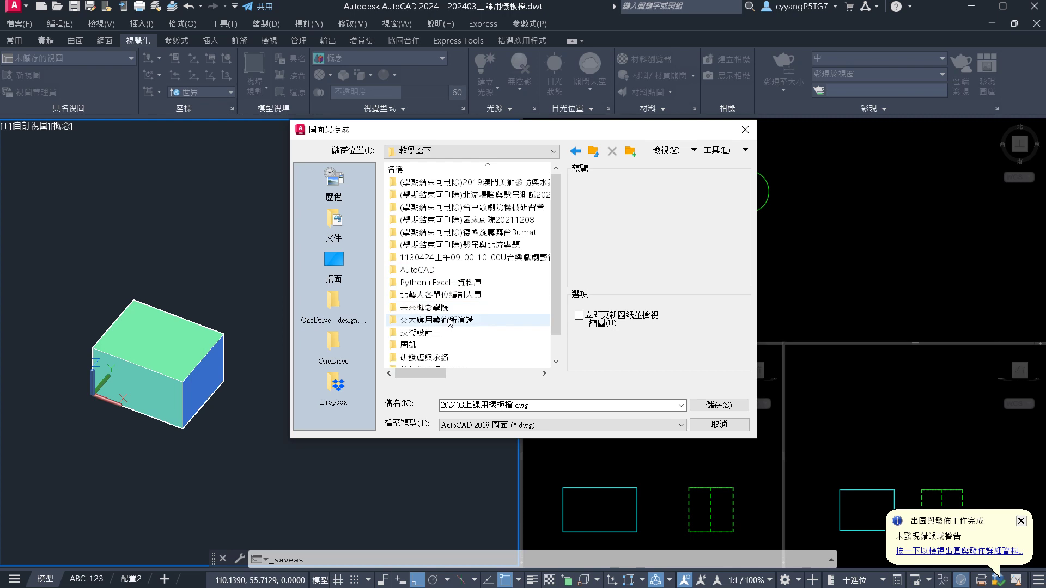
double_click(444, 271)
double_click(427, 184)
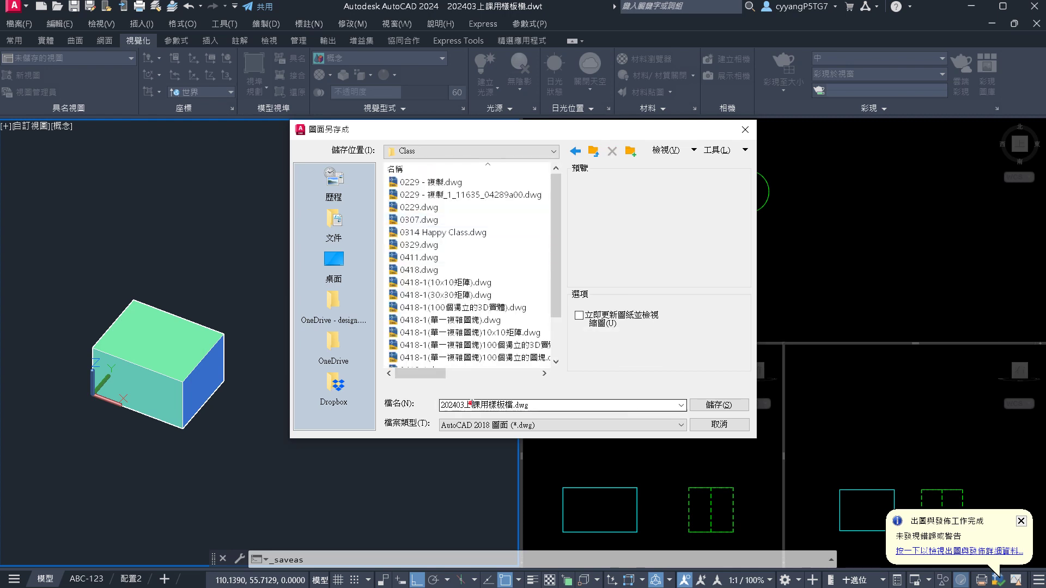
Replace the file name with 0425 and save the drawing
double_click(470, 404)
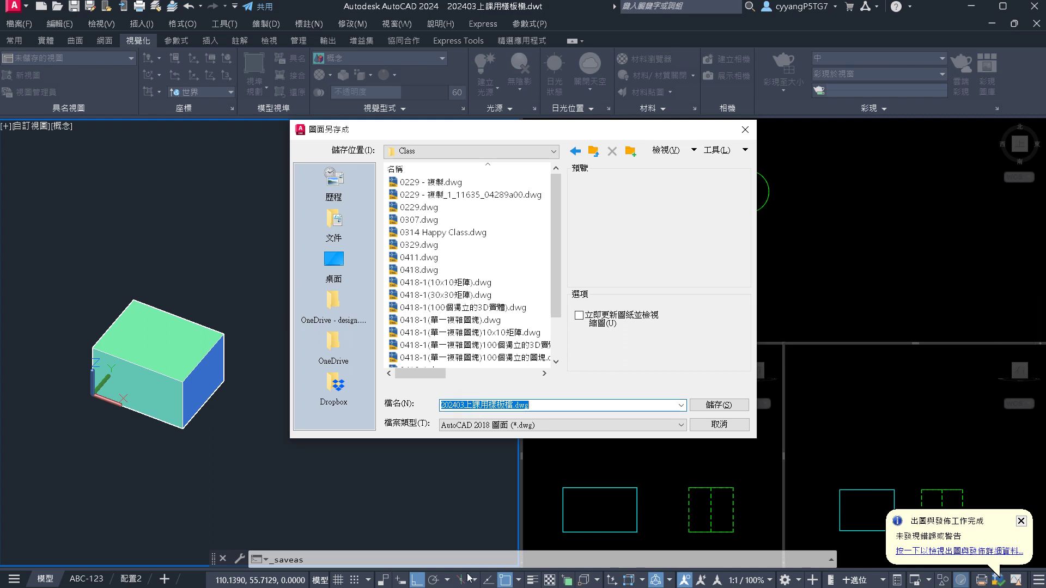
click(1021, 521)
key(super)
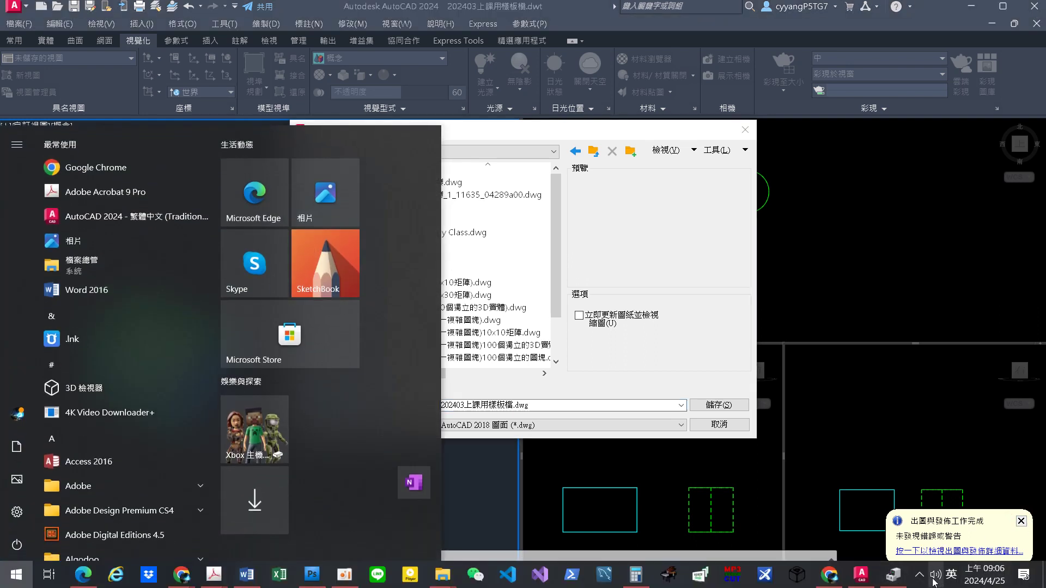
click(919, 576)
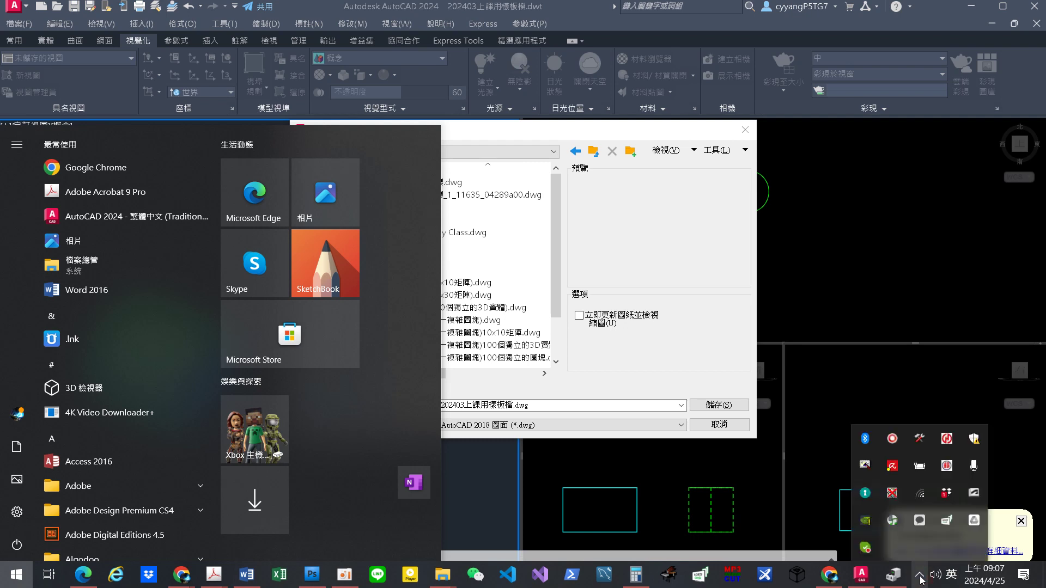
click(919, 576)
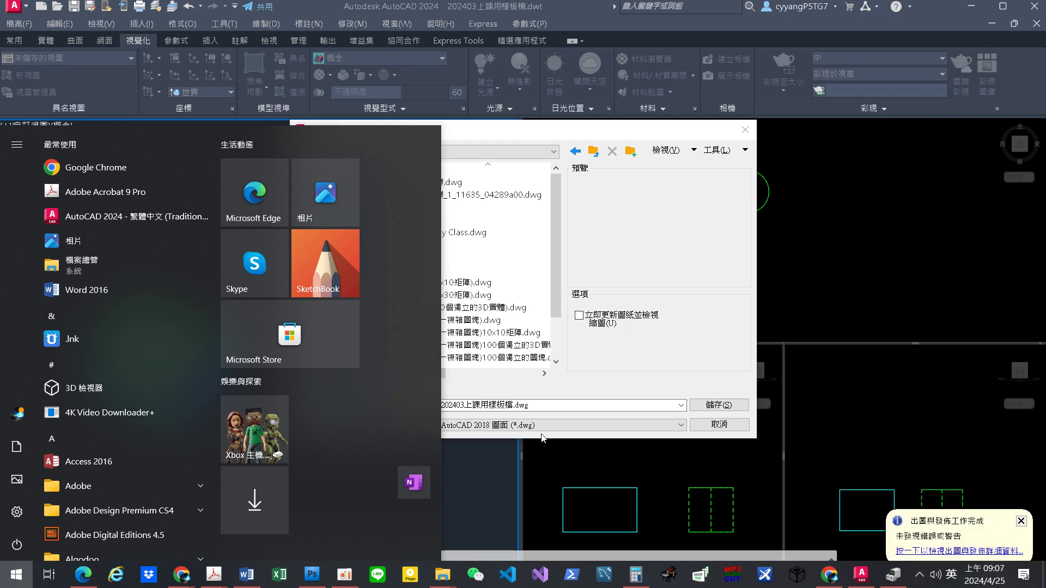
click(542, 438)
click(555, 405)
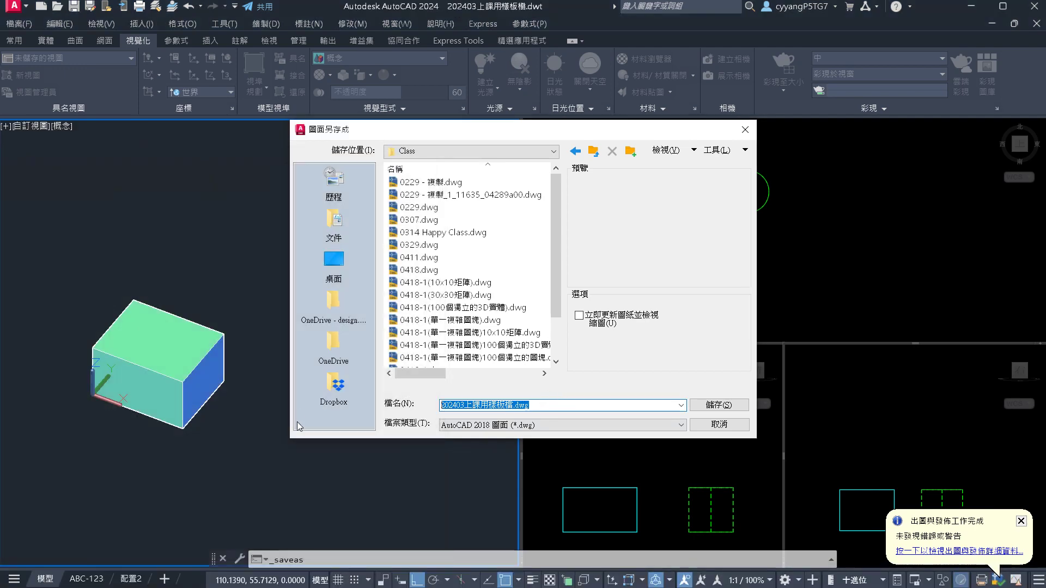
text(0425)
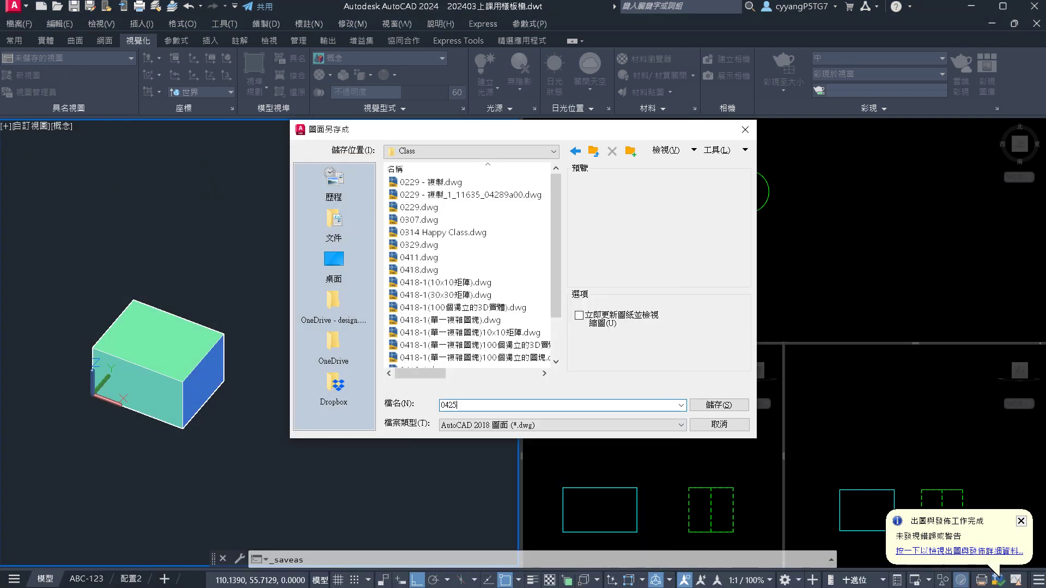
key(Return)
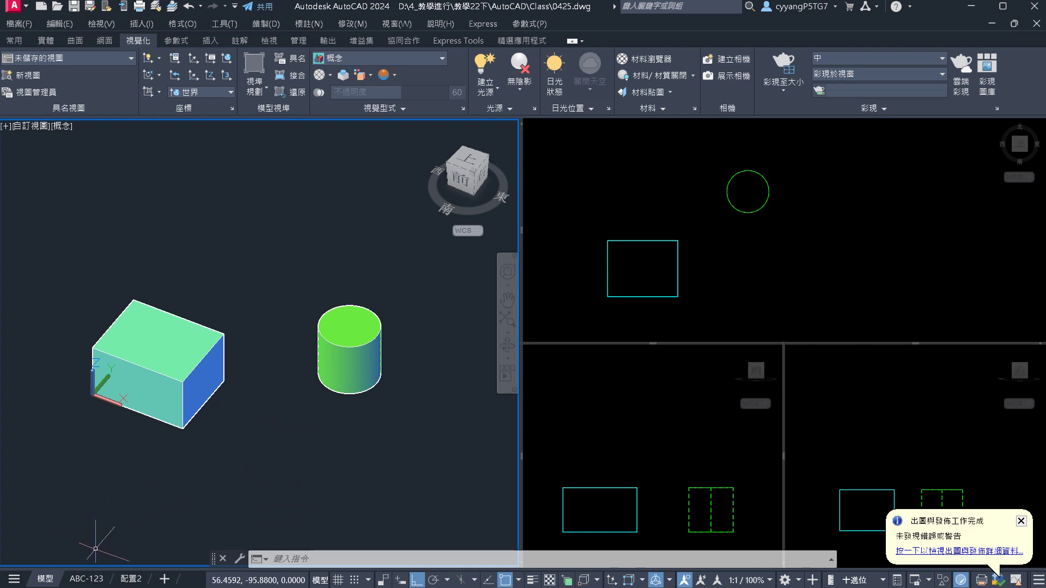
Show the ABC-123 layout sheet with its title block and four viewports
click(90, 579)
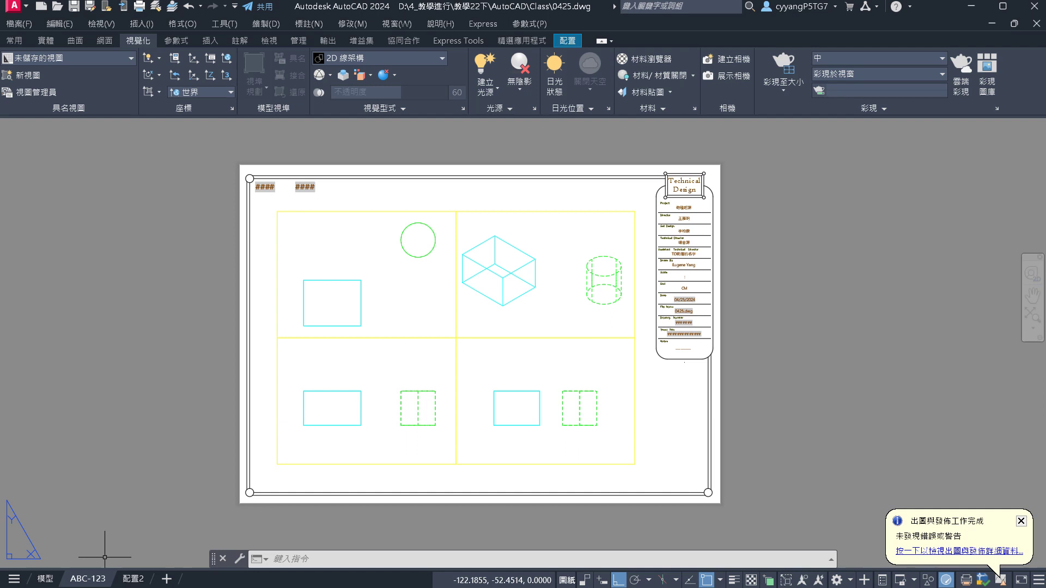
Window-select all four viewports on the ABC-123 layout
click(15, 581)
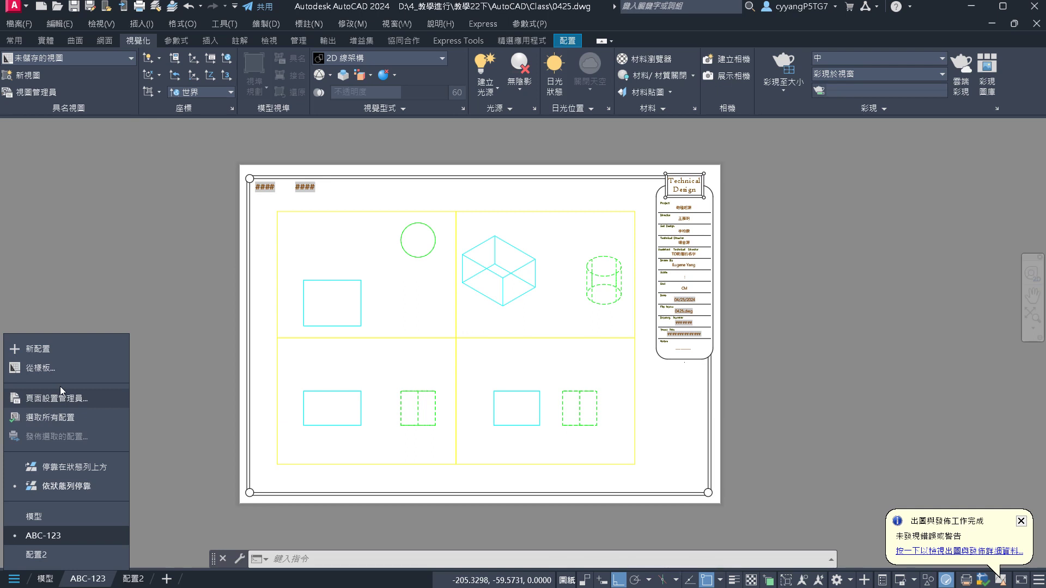
click(90, 567)
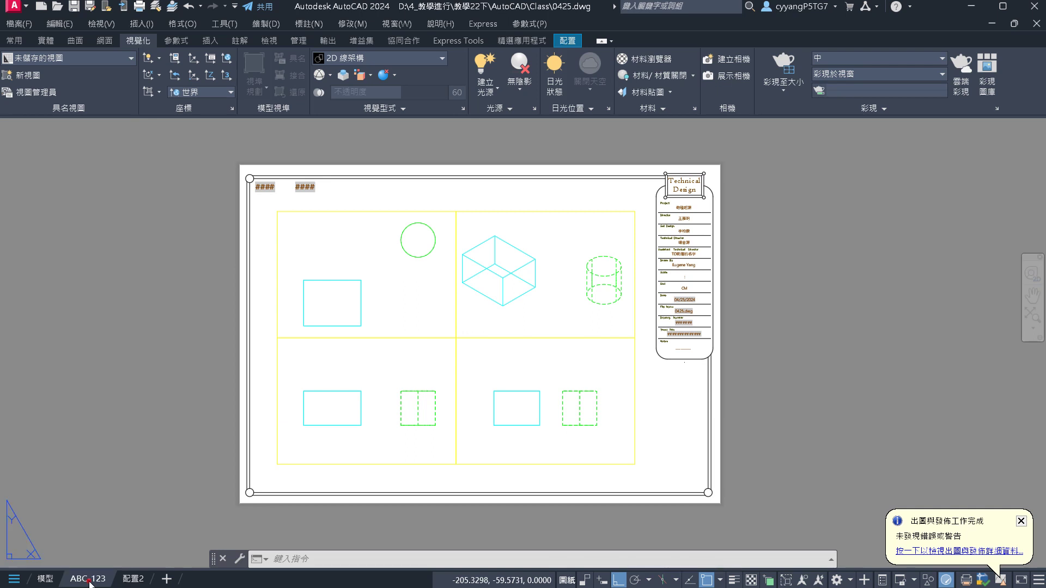
click(549, 405)
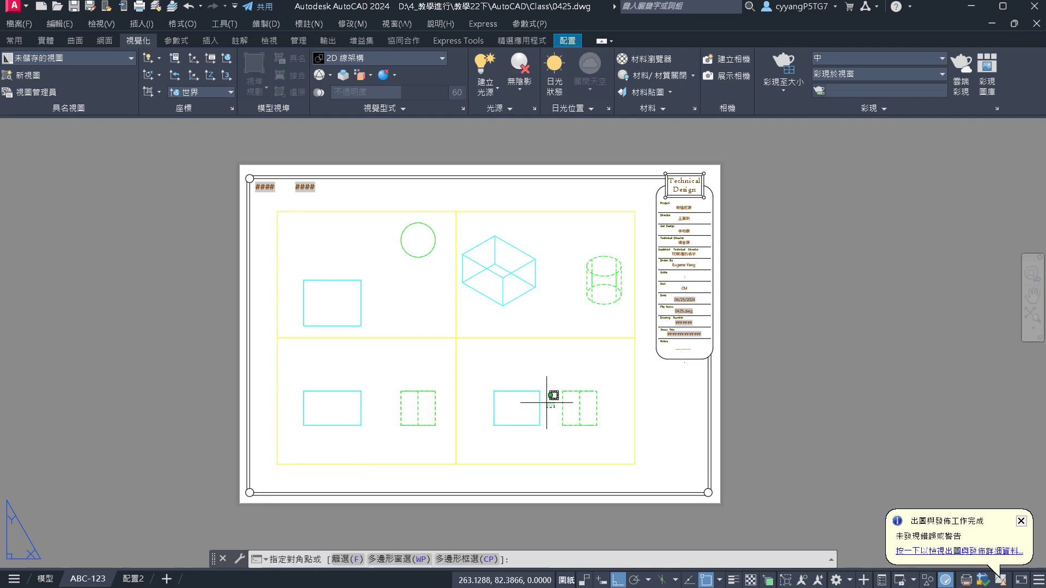
click(391, 279)
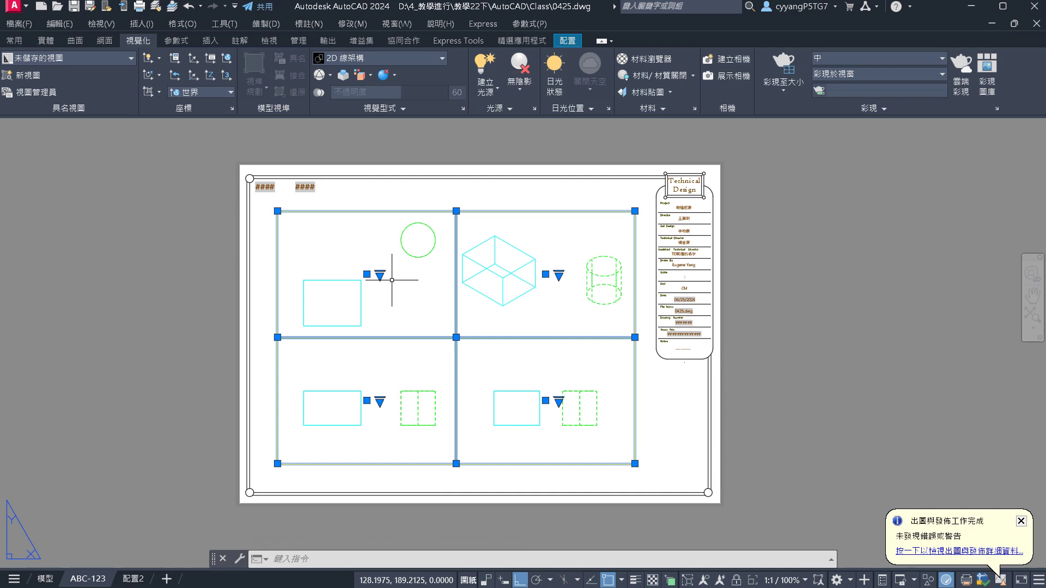
Erase the four selected viewports, then create one MV viewport near the sheet's top-left
text(e)
key(Return)
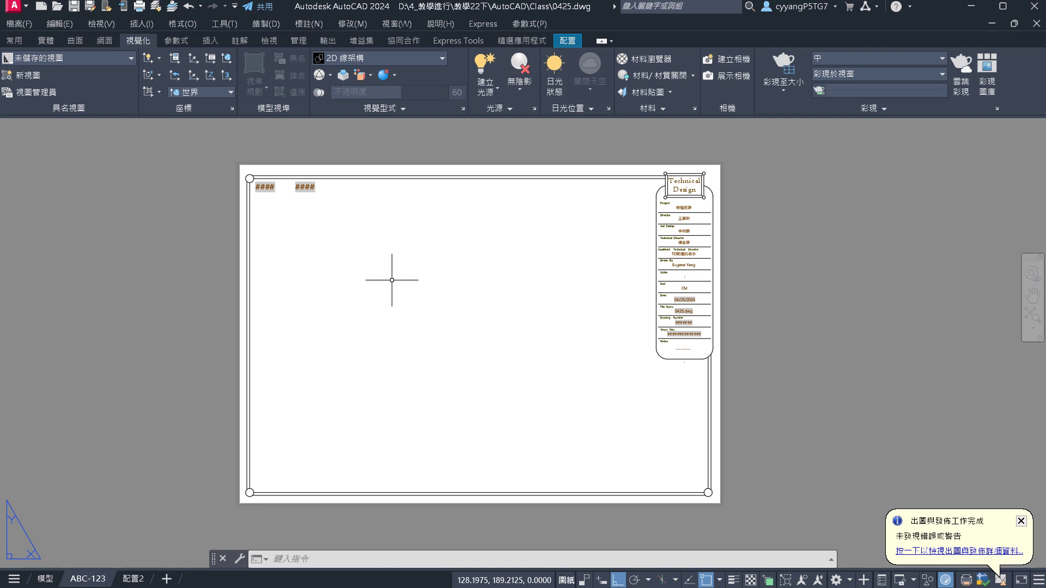
text(MV)
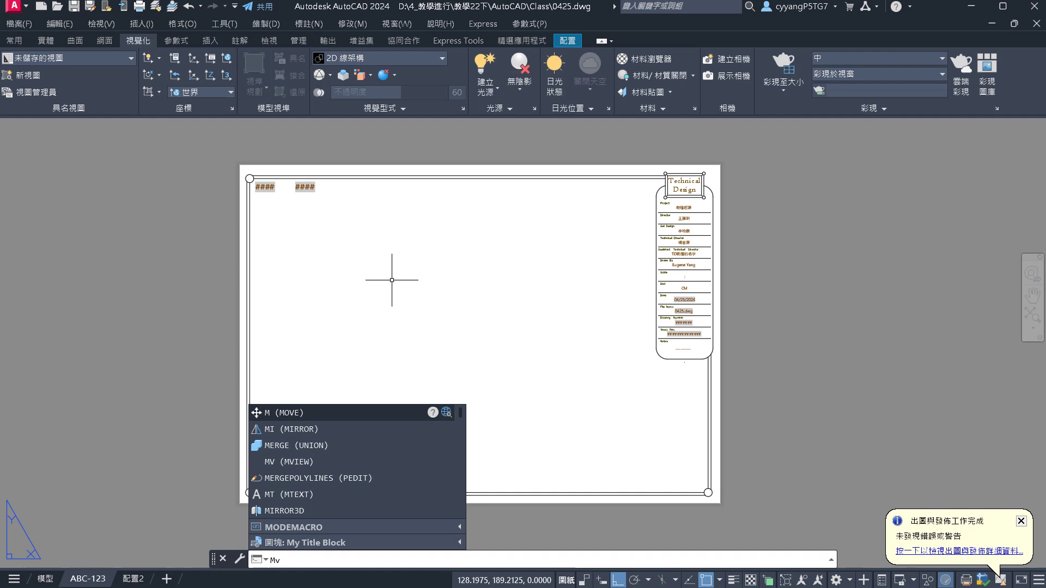
key(Return)
text(b)
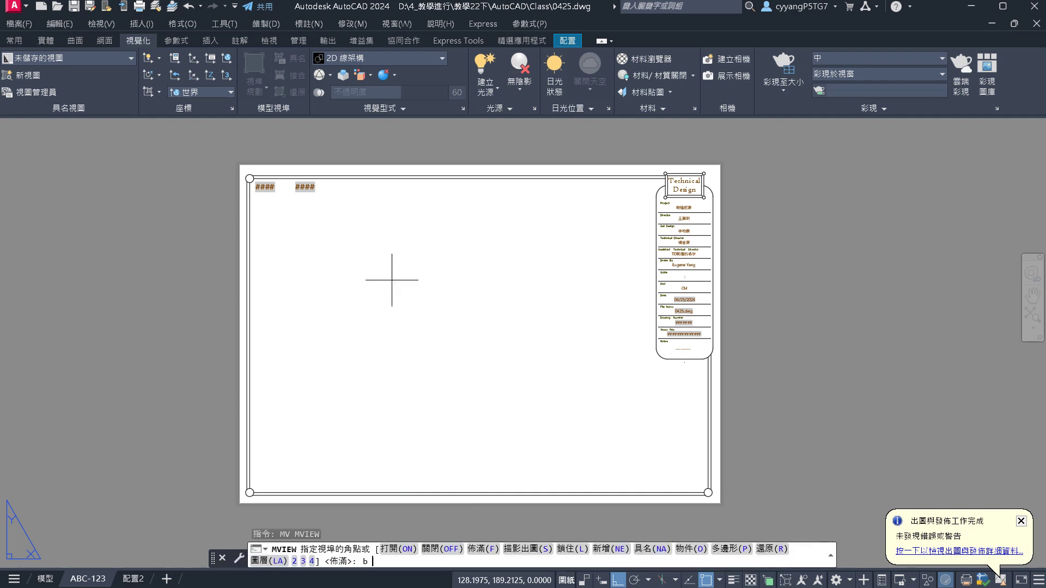
key(BackSpace)
click(273, 214)
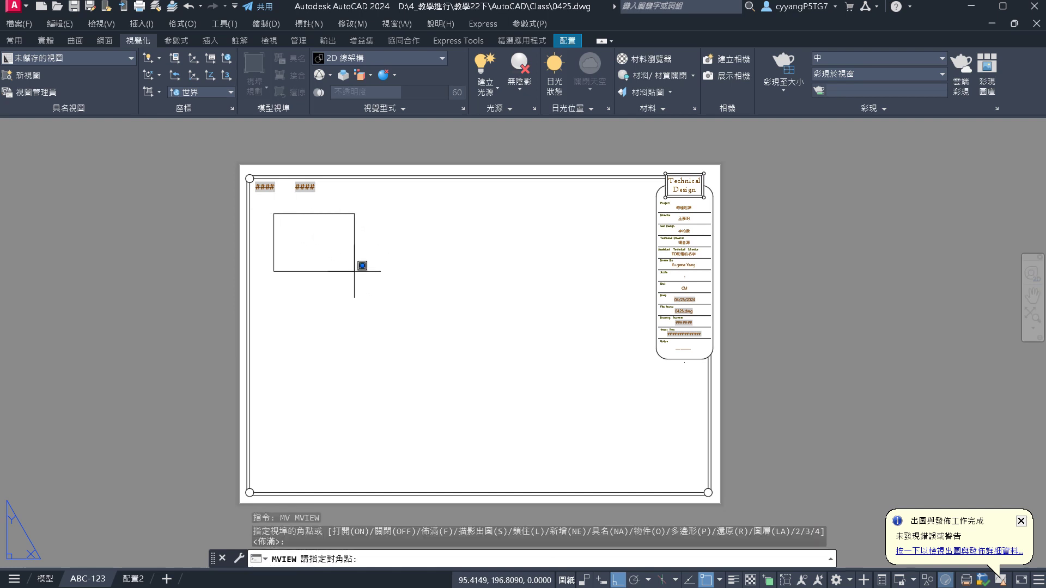
click(421, 299)
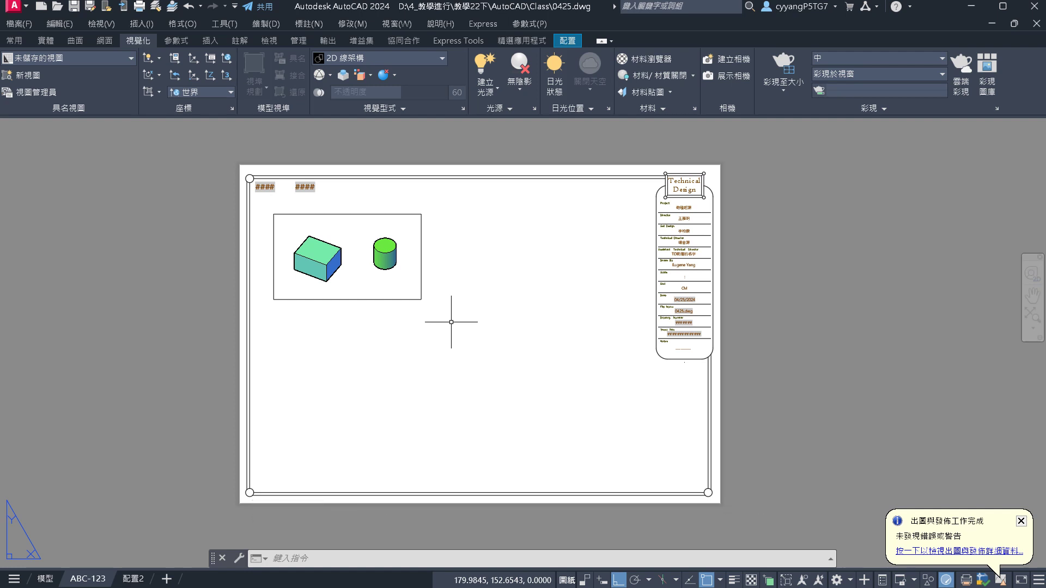
click(48, 578)
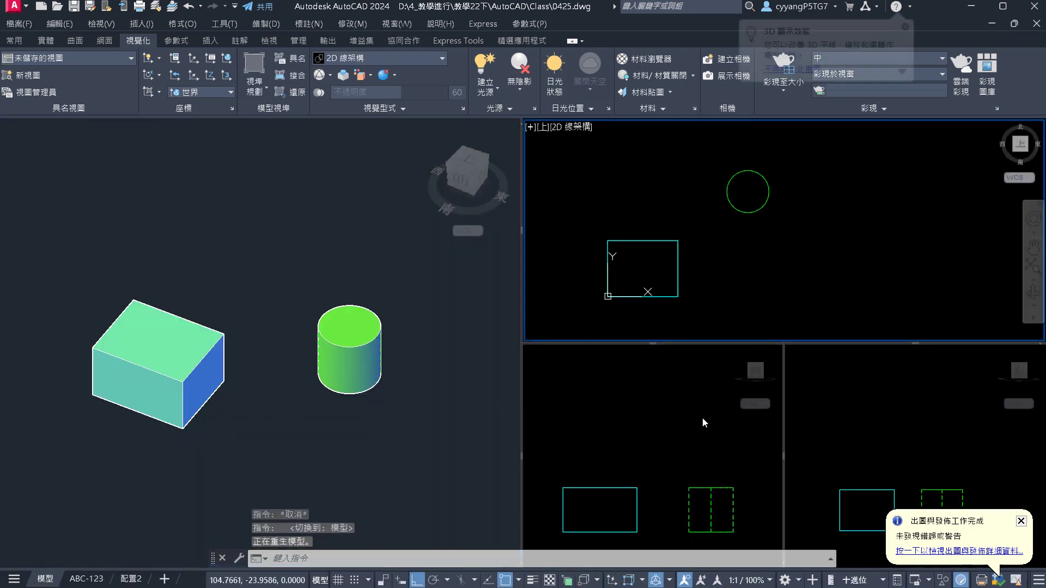
click(910, 409)
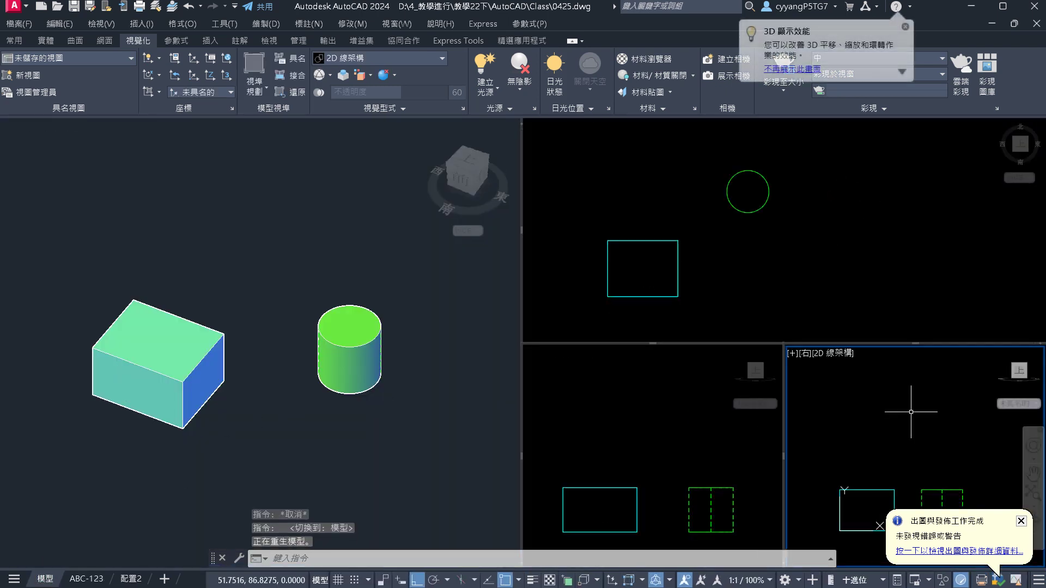
click(1022, 522)
click(742, 280)
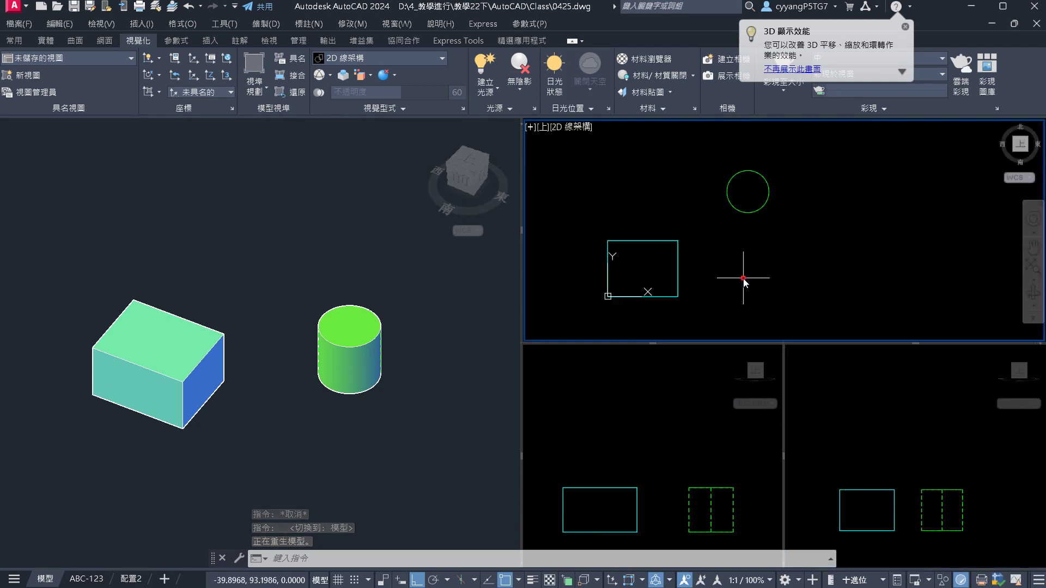
click(652, 412)
click(929, 416)
click(863, 267)
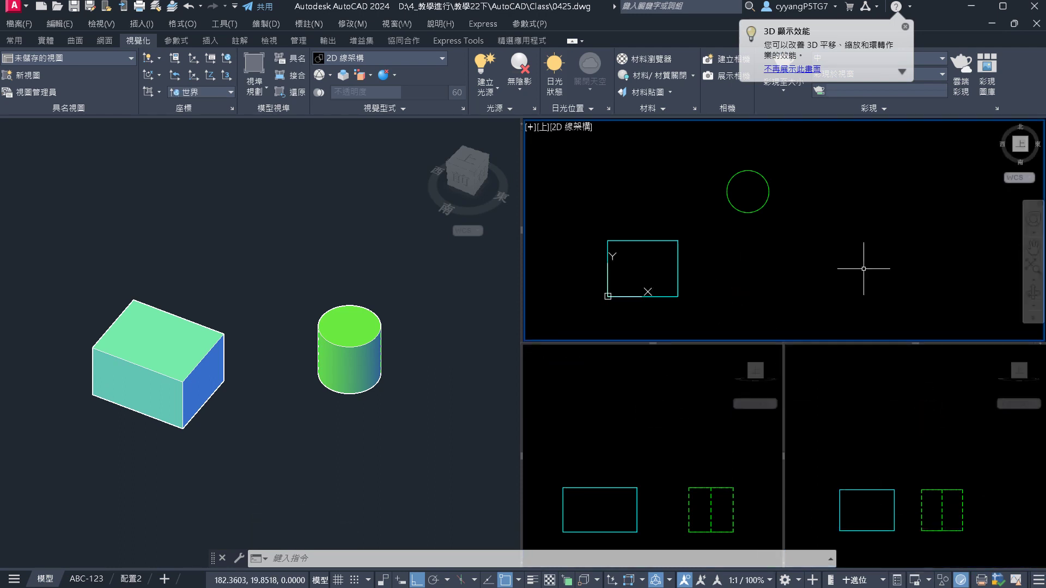
click(644, 415)
click(665, 278)
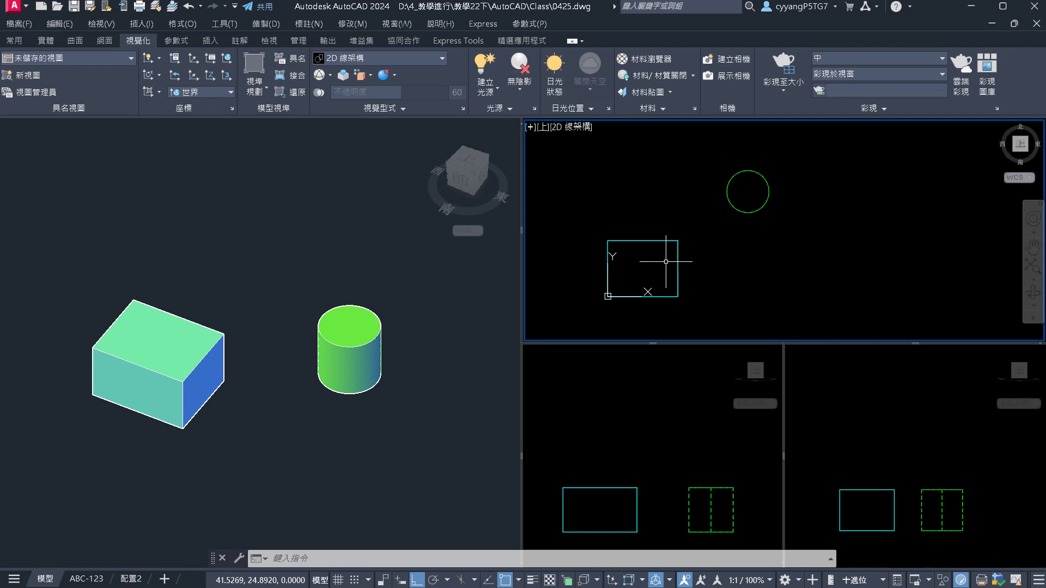
click(92, 580)
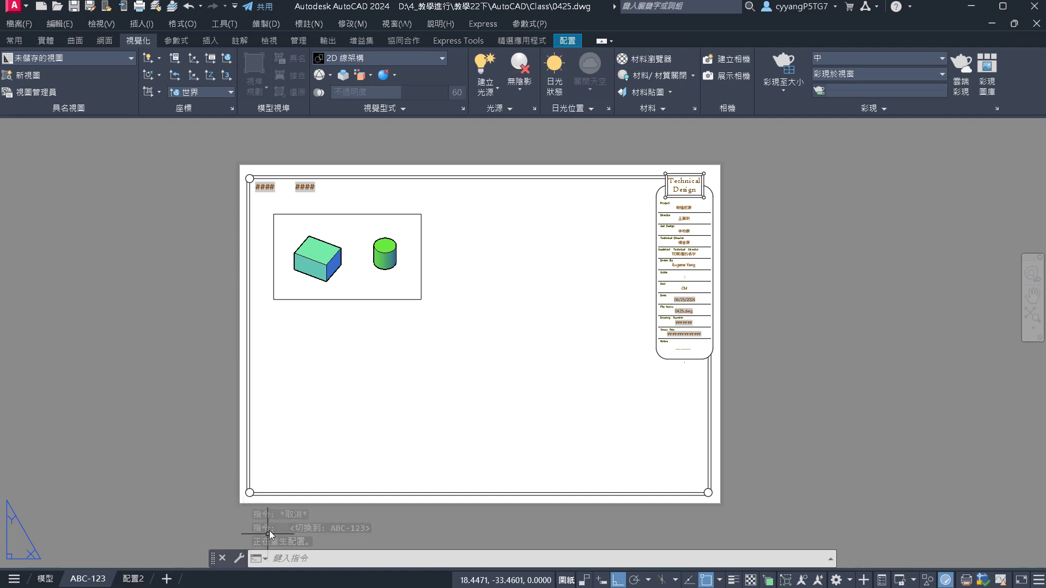
Add a larger MV viewport mid-sheet below-right of the first, then switch to the Model tab
text(mv)
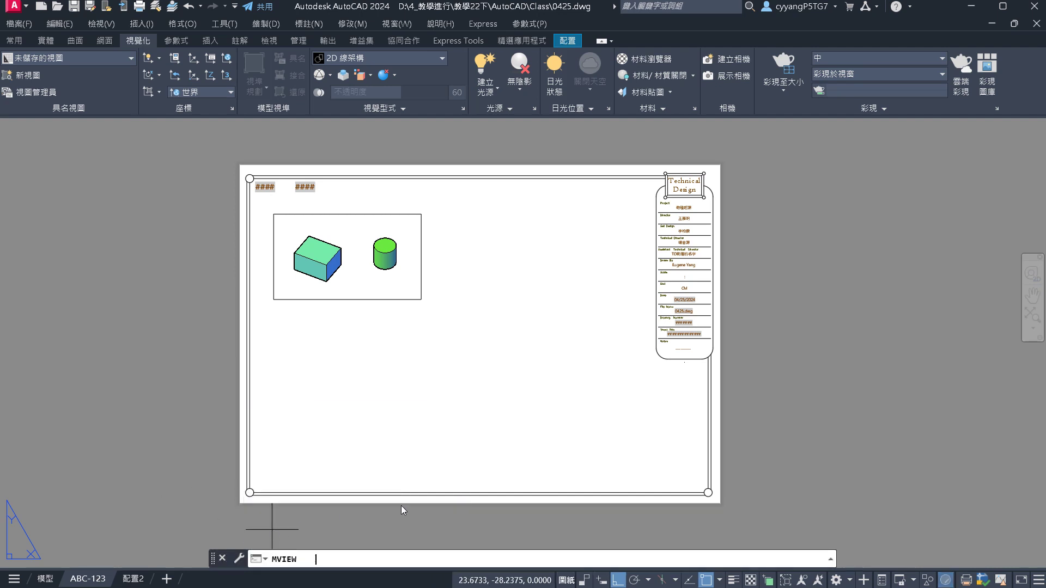
key(Return)
click(451, 304)
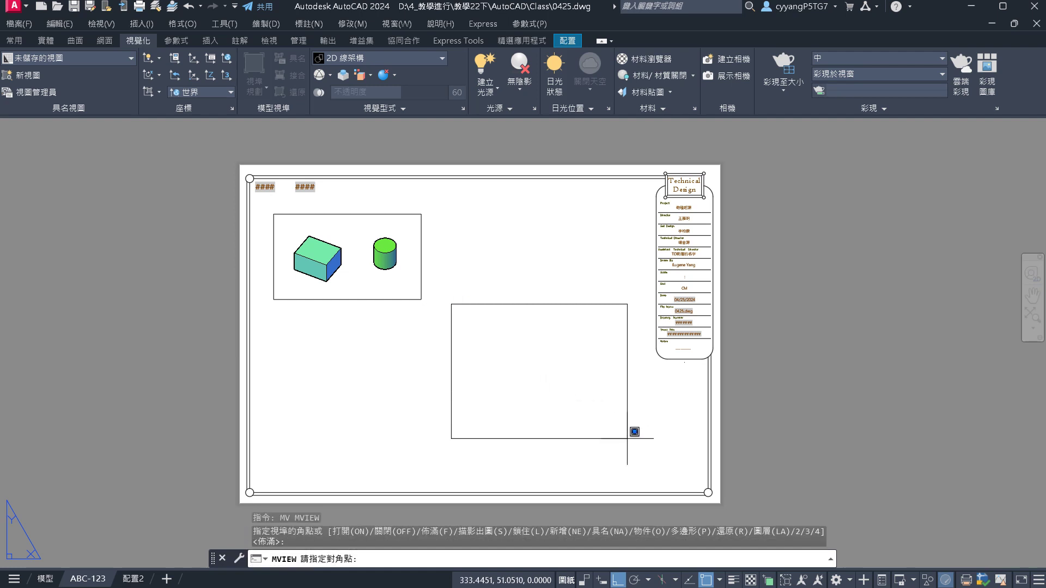
click(627, 438)
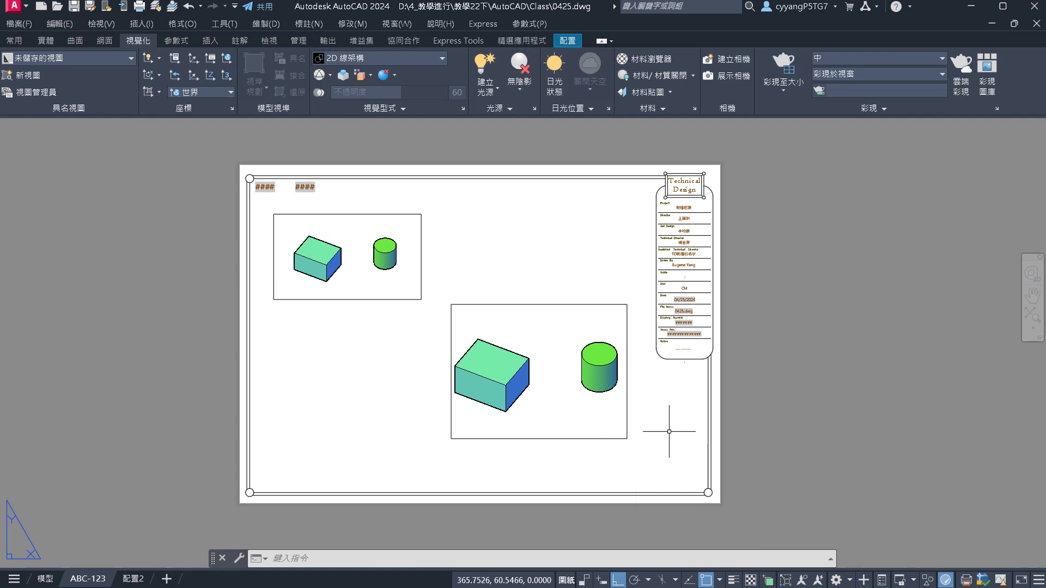
click(45, 579)
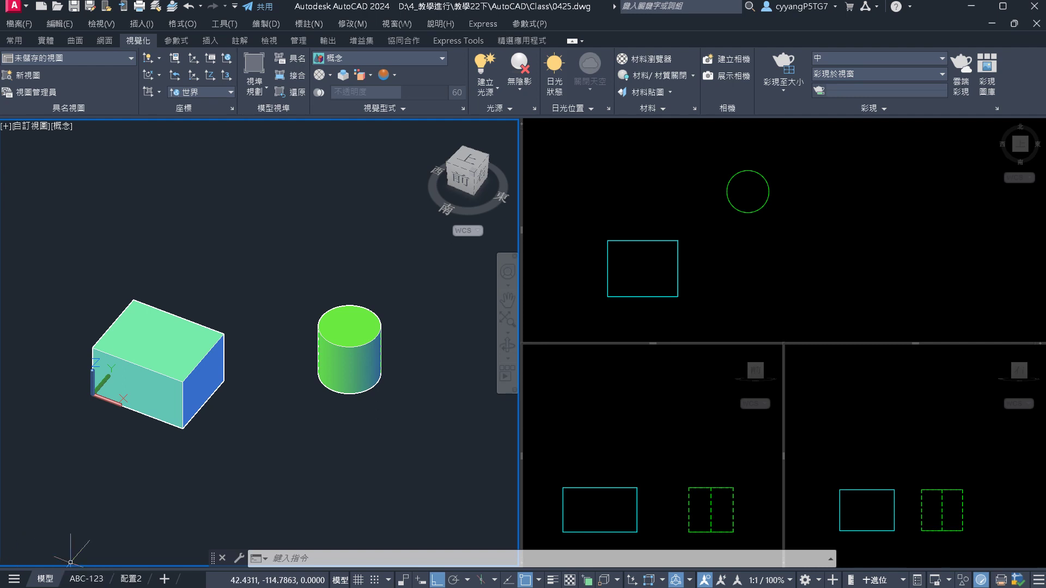
Switch to the 配置2 layout with its single shaded viewport
click(131, 578)
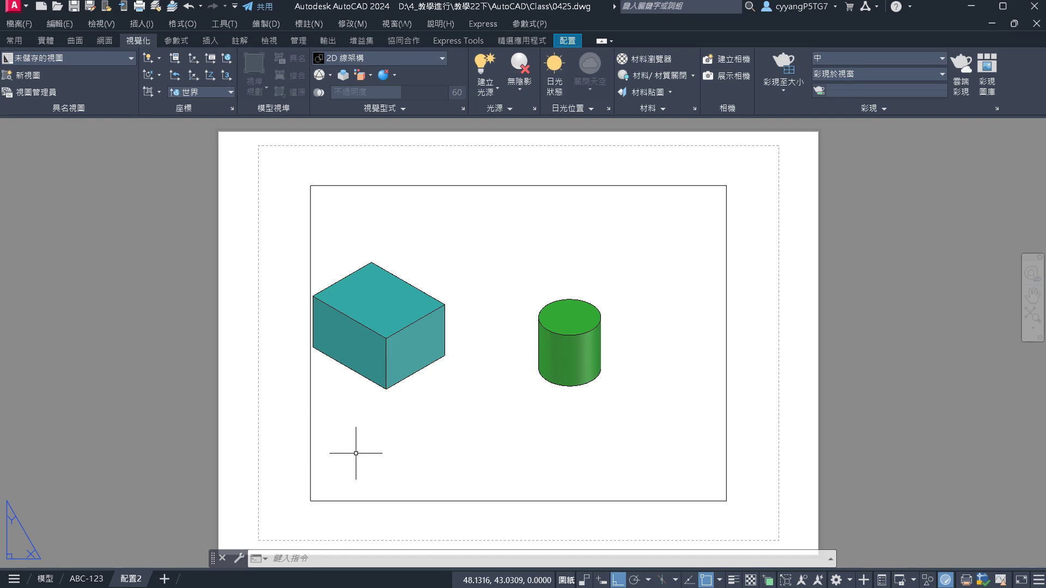
On the ABC-123 layout, window-select both viewports and erase them with E
click(86, 578)
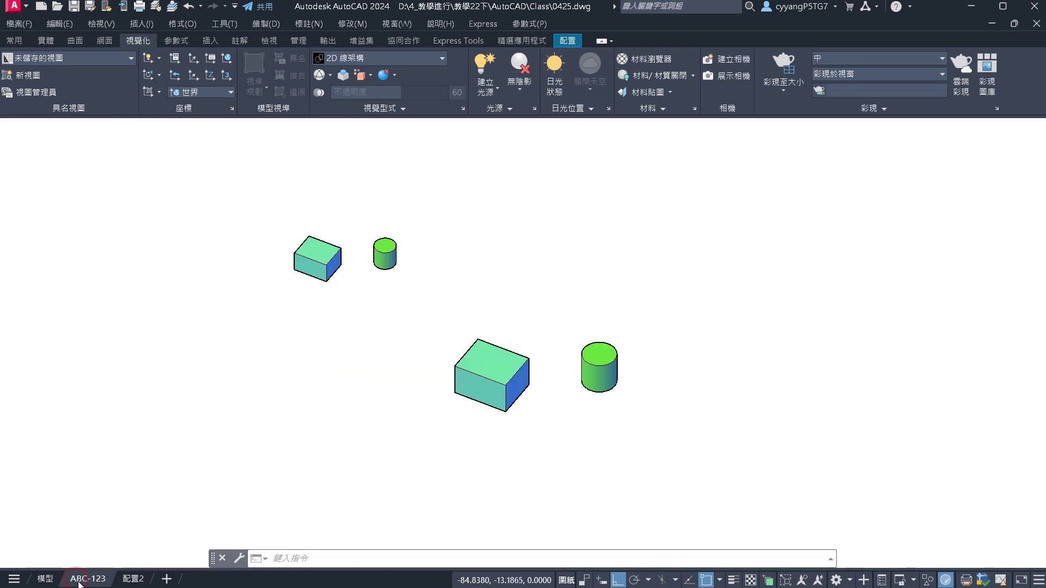
click(518, 342)
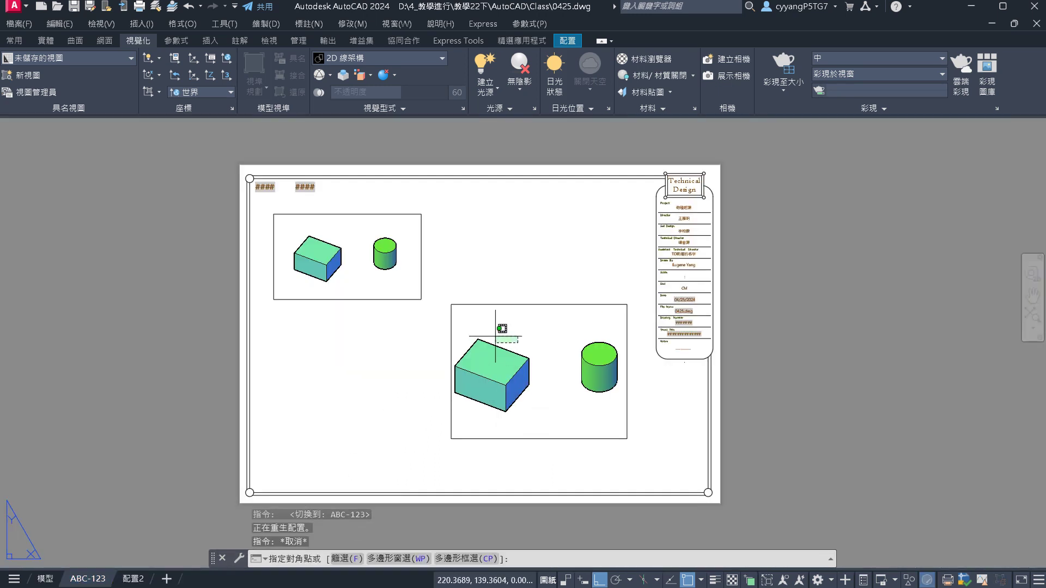
click(324, 244)
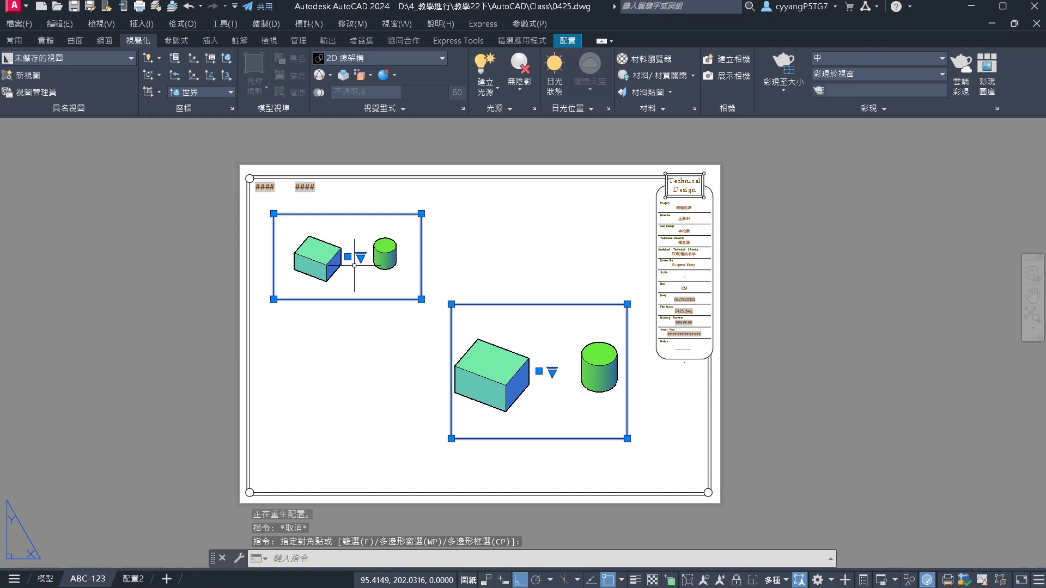
text(e)
key(Return)
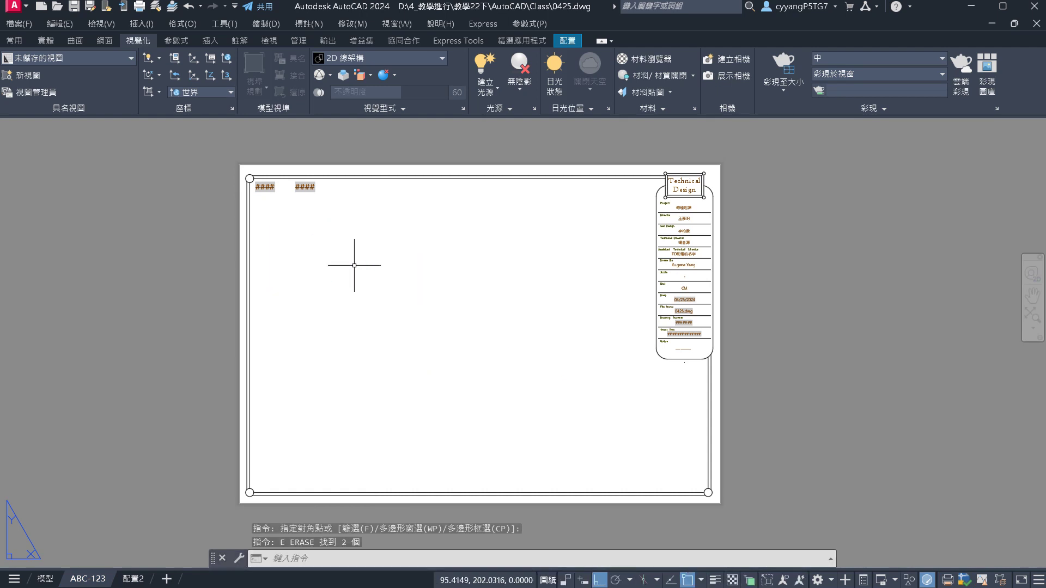
Run MV with the 4 option to create a 2×2 grid of viewports across the sheet
text(mv)
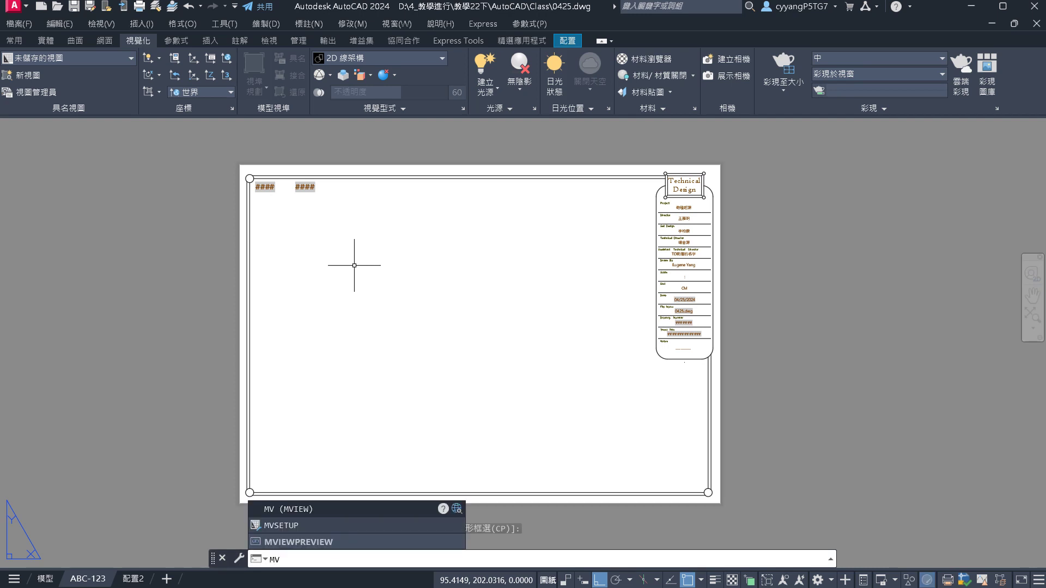
key(Return)
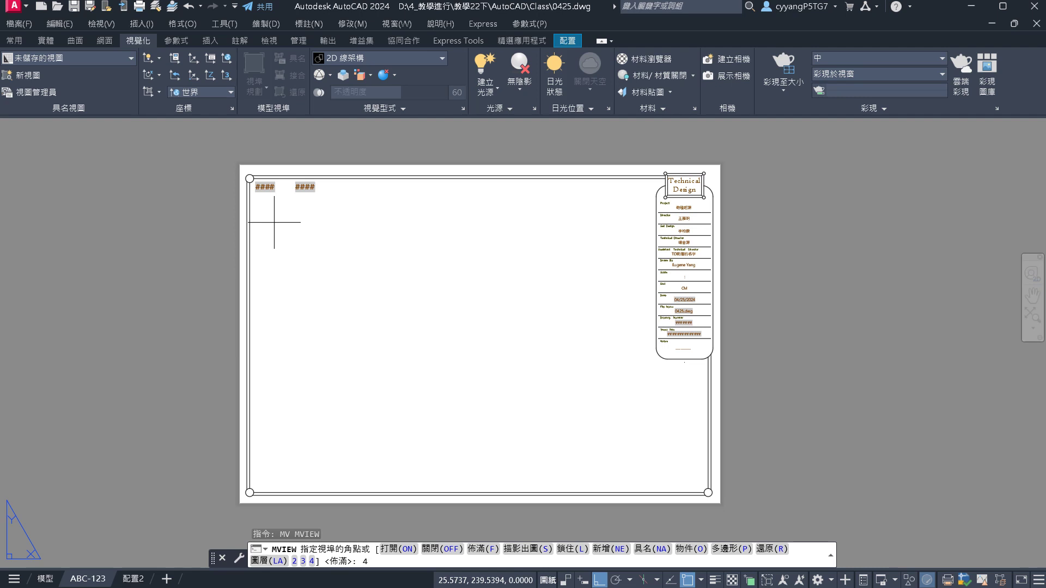
key(Return)
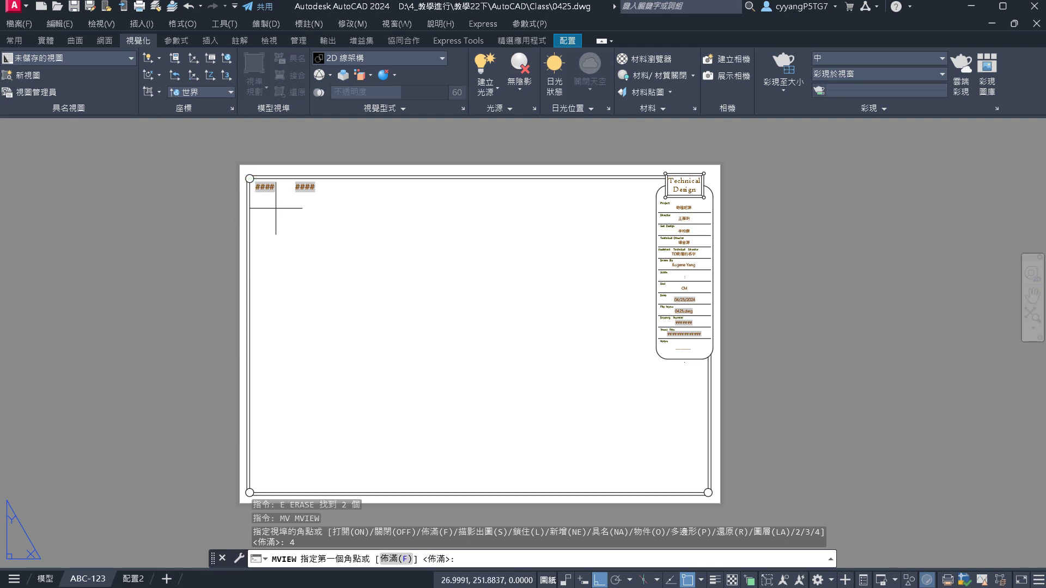
click(272, 207)
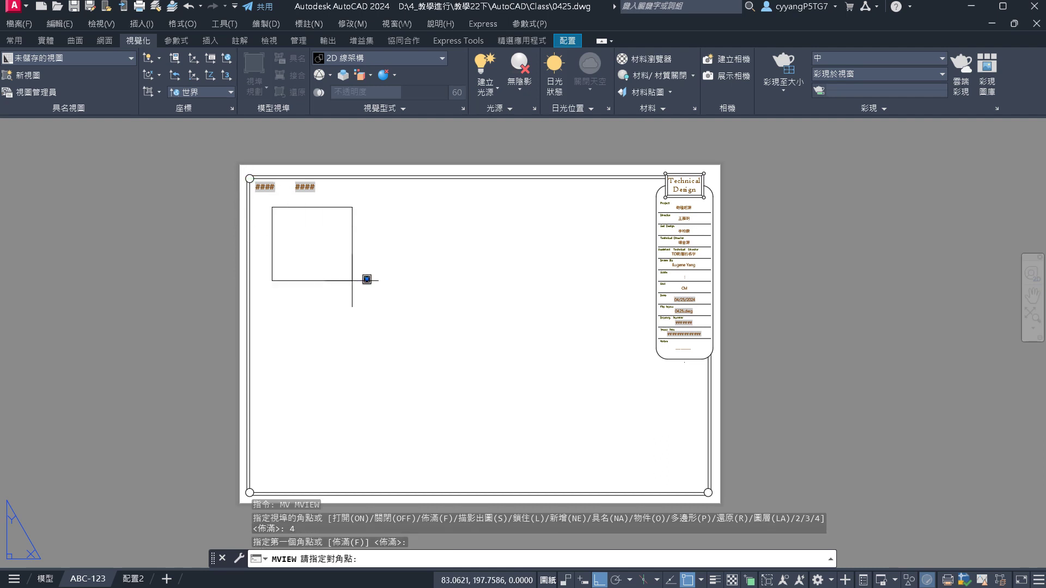
click(644, 471)
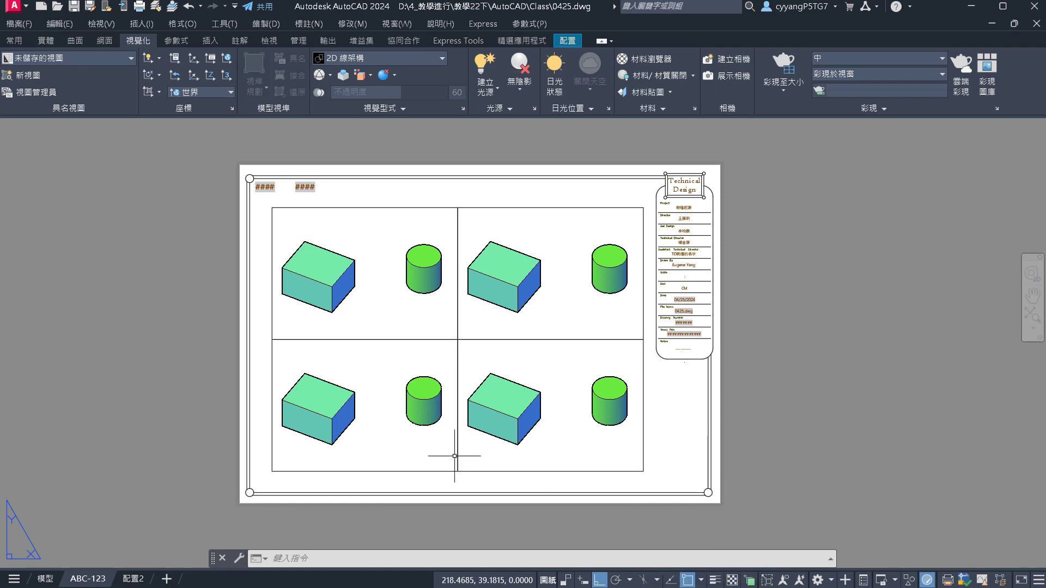
Visit the Model tab, return to ABC-123, and toggle viewport model/paper space with MS and PS
click(46, 579)
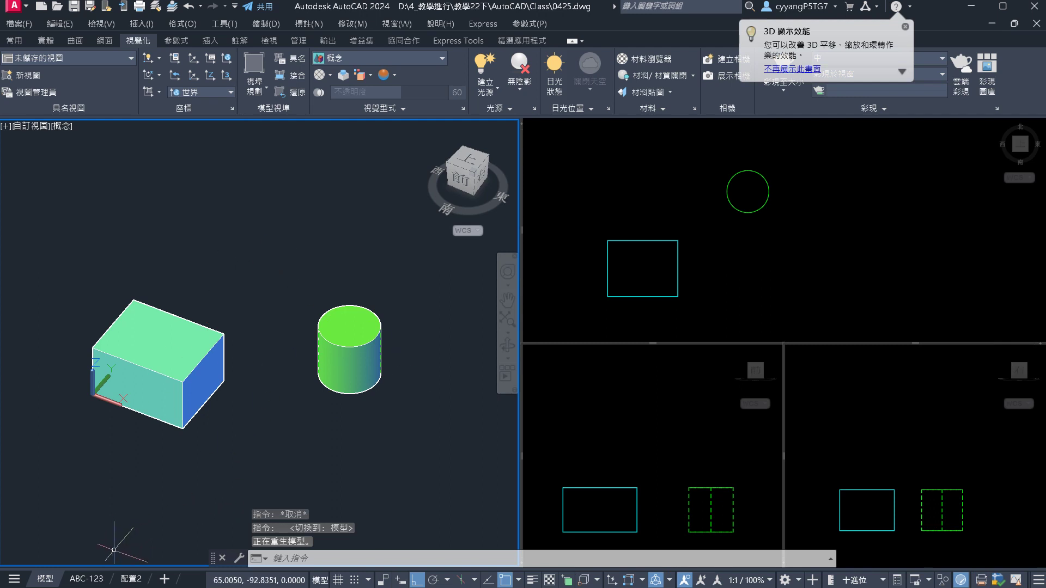
click(104, 580)
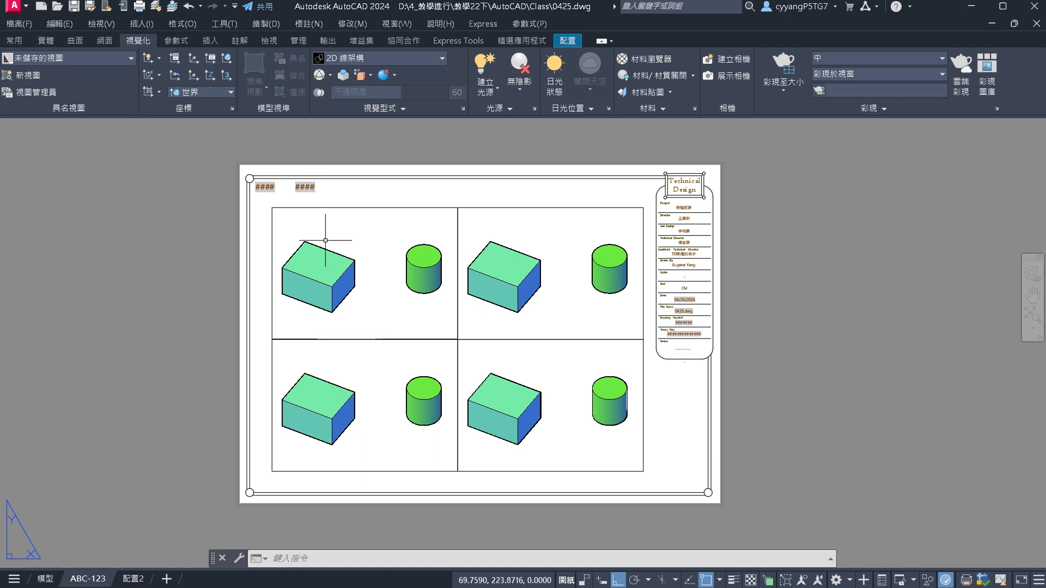
double_click(385, 254)
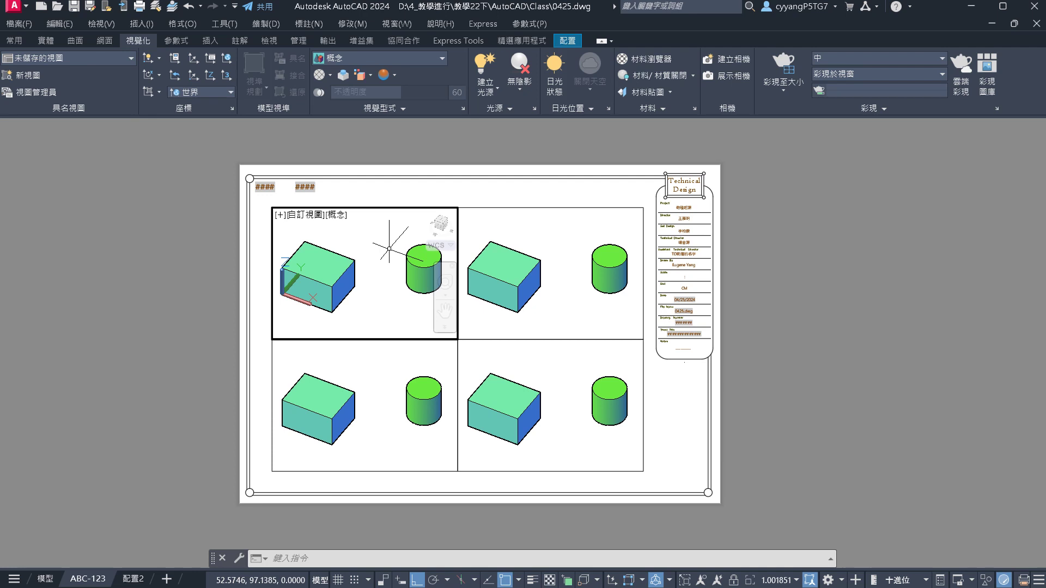
text(ps)
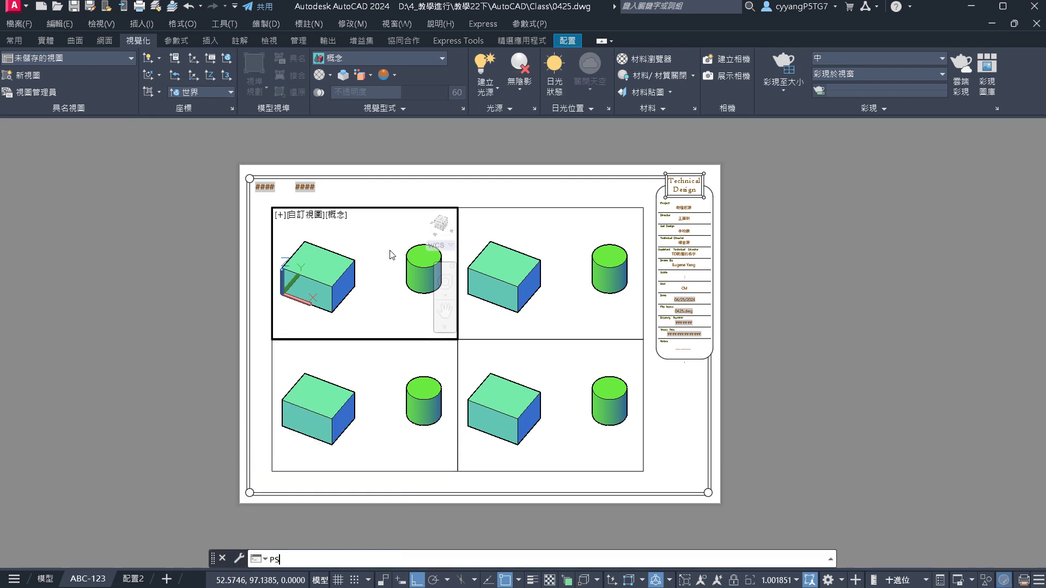
key(Return)
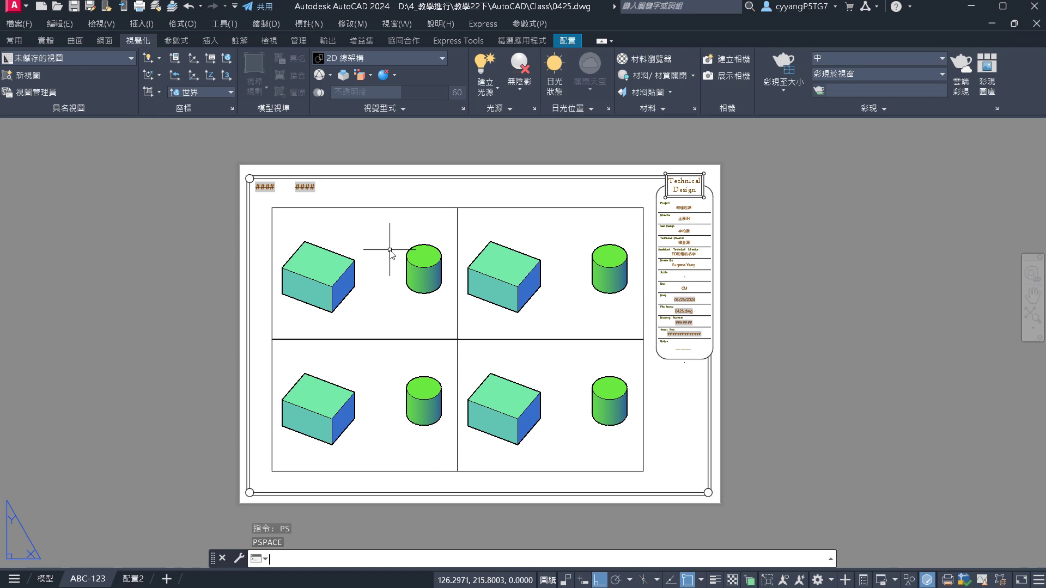
text(ms)
key(Return)
text(ps)
key(Return)
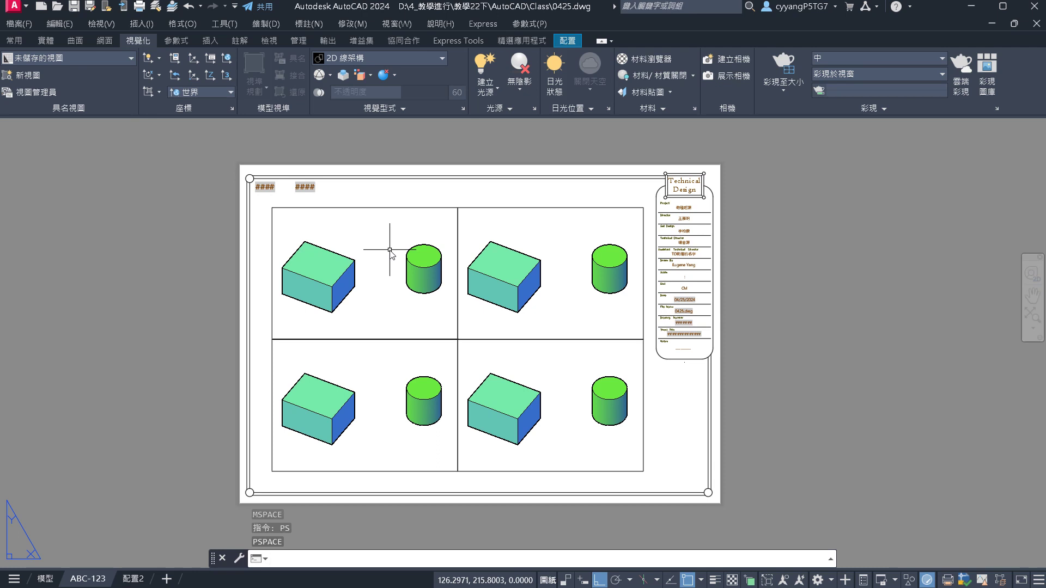
Cycle through all four viewports, ending with the top-right one active in model space
double_click(602, 261)
click(375, 417)
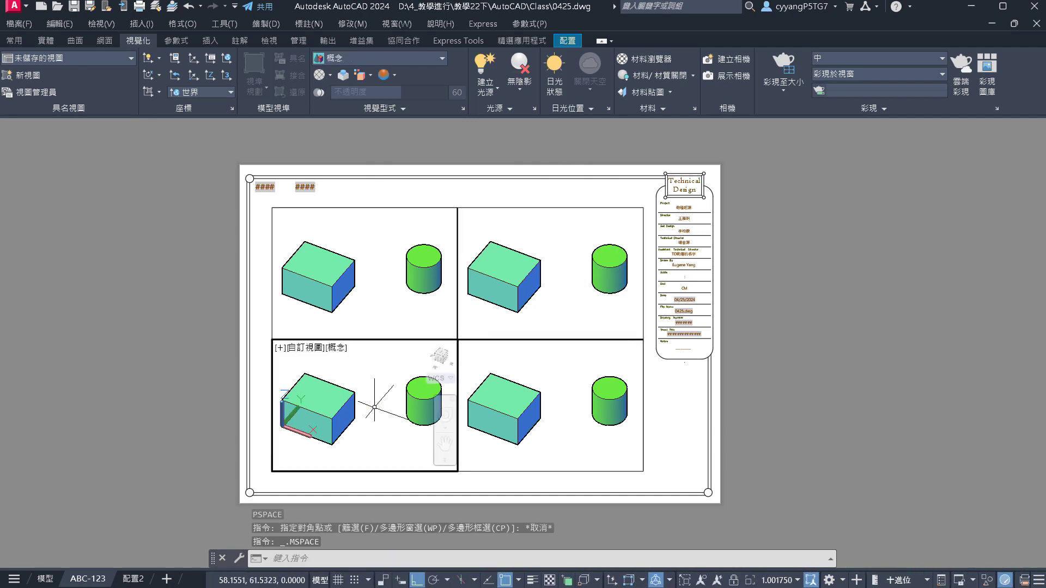
click(523, 375)
click(389, 270)
click(570, 227)
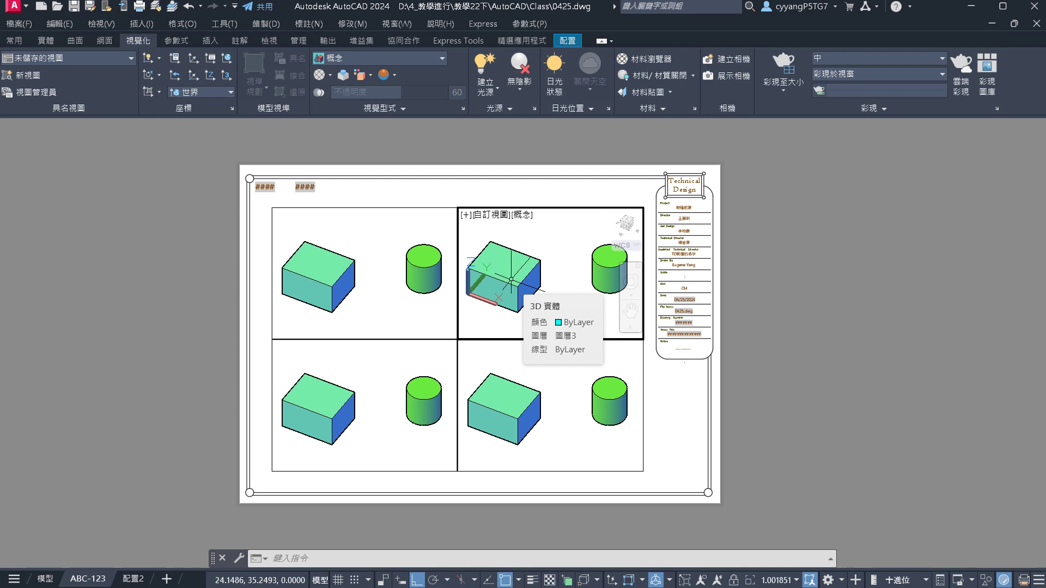
Set the top-left viewport to the Top view in 2D Wireframe
click(381, 243)
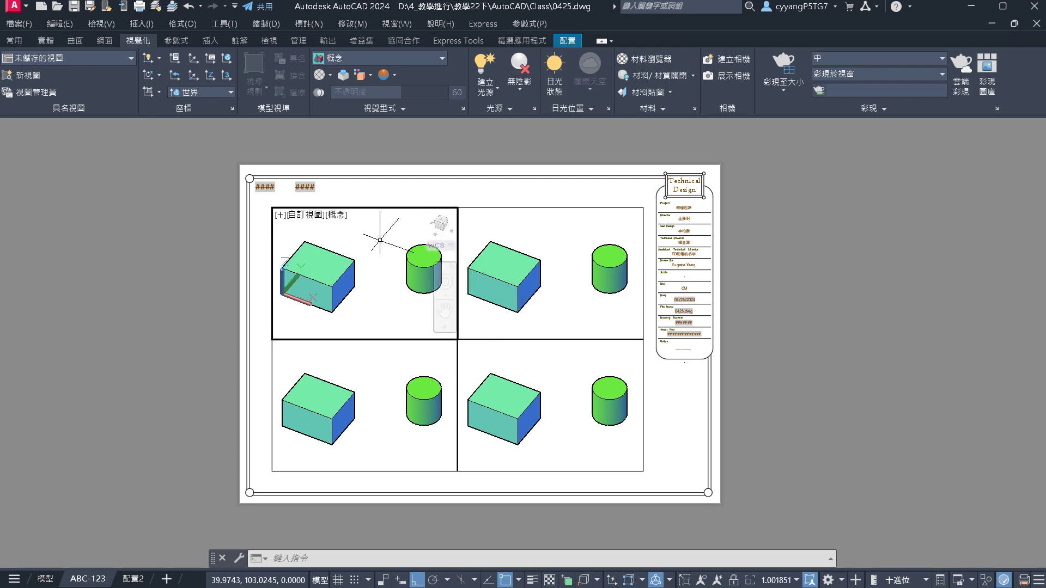
click(316, 214)
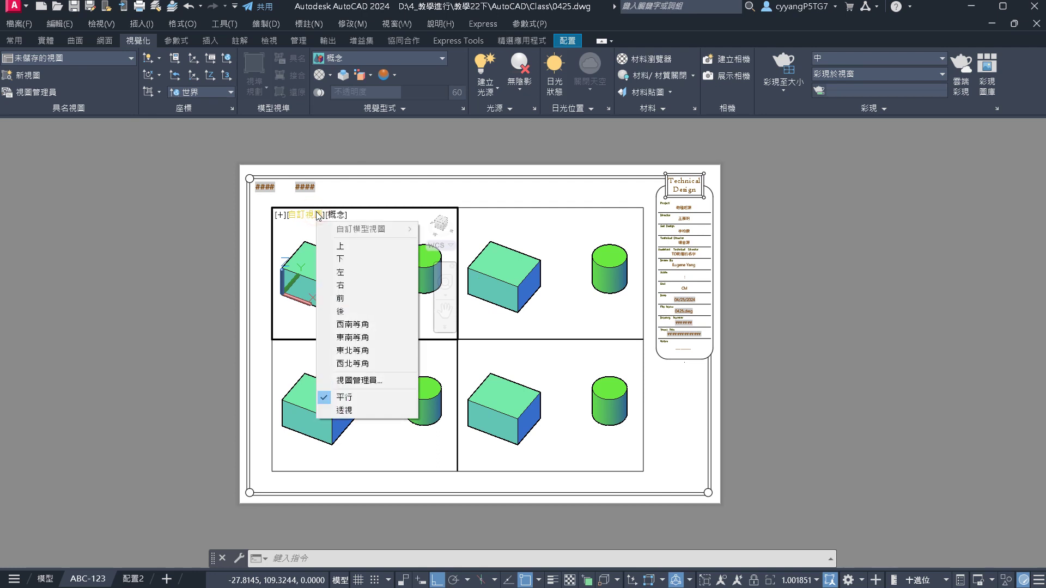
key(Escape)
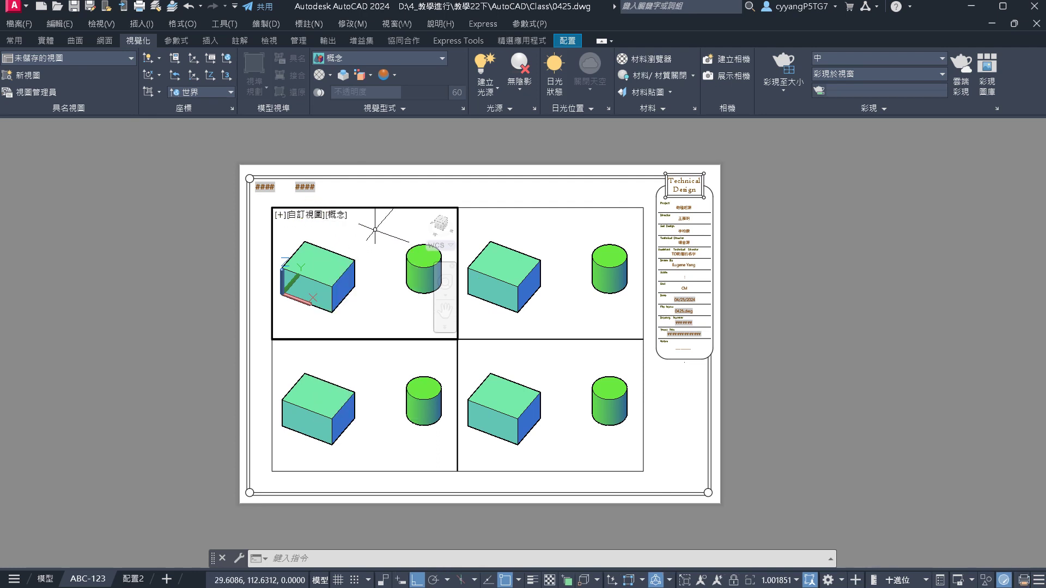
click(310, 218)
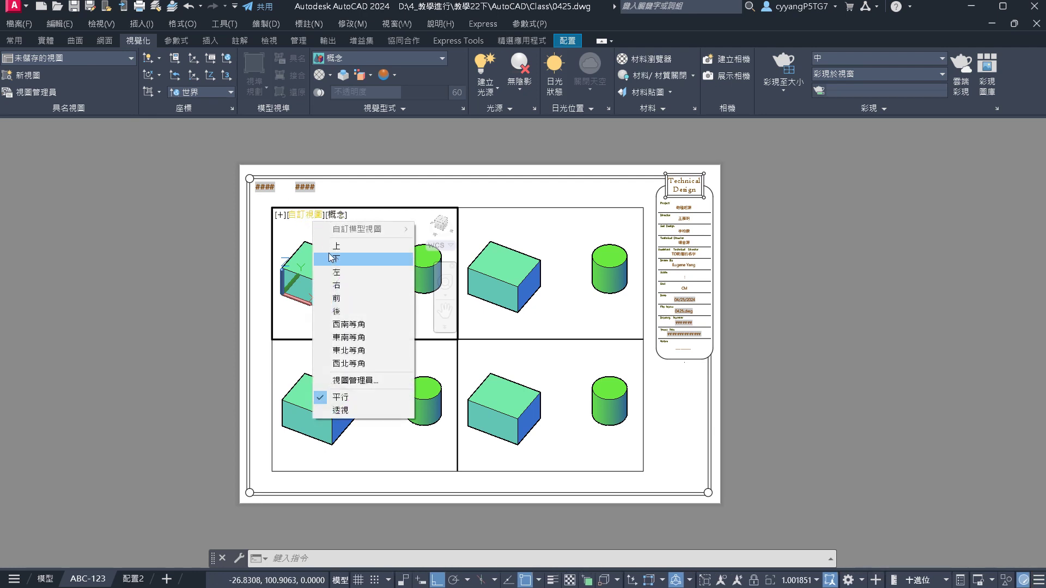
click(330, 245)
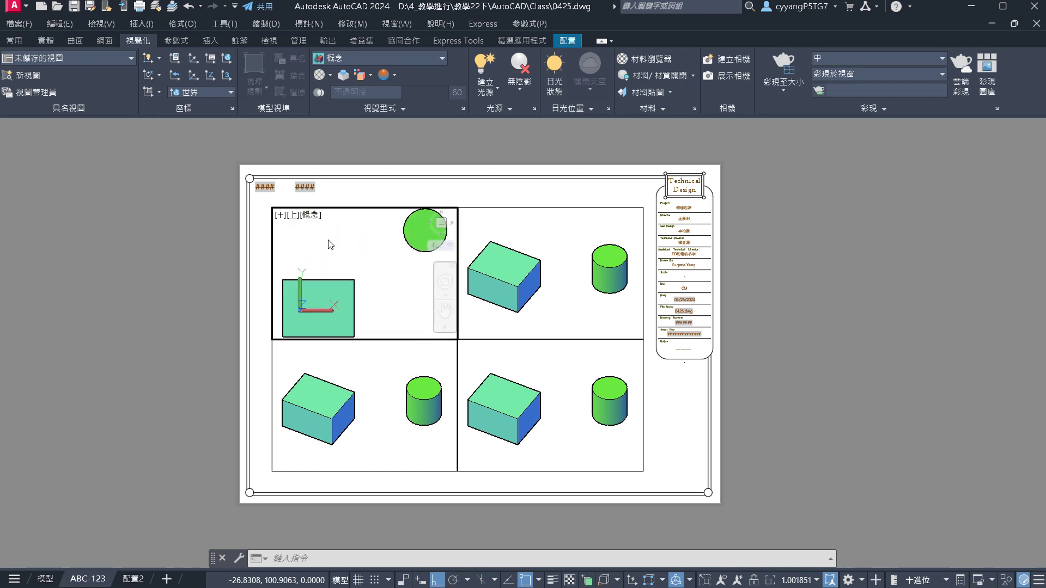
click(315, 215)
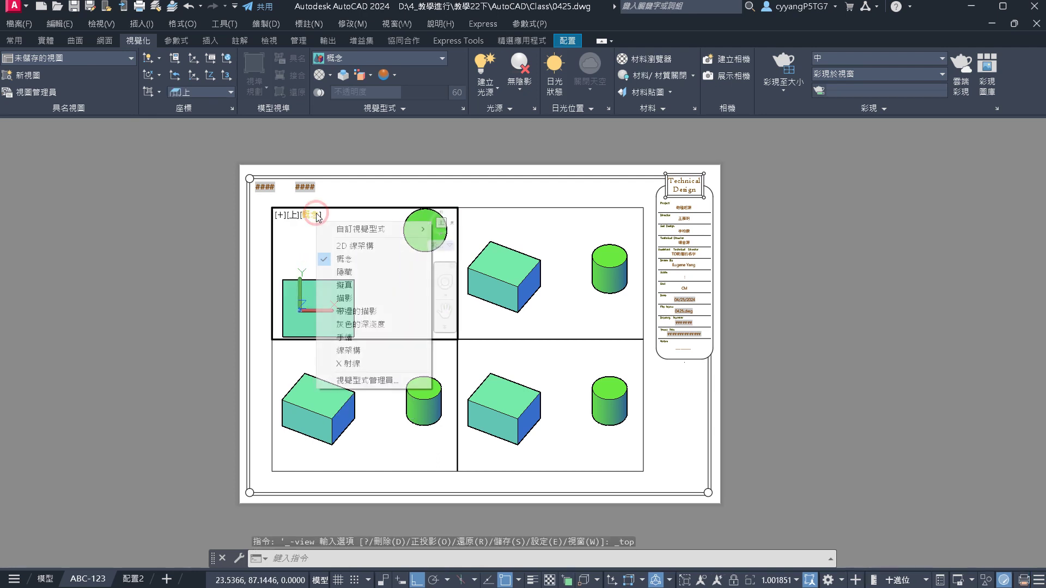
click(350, 246)
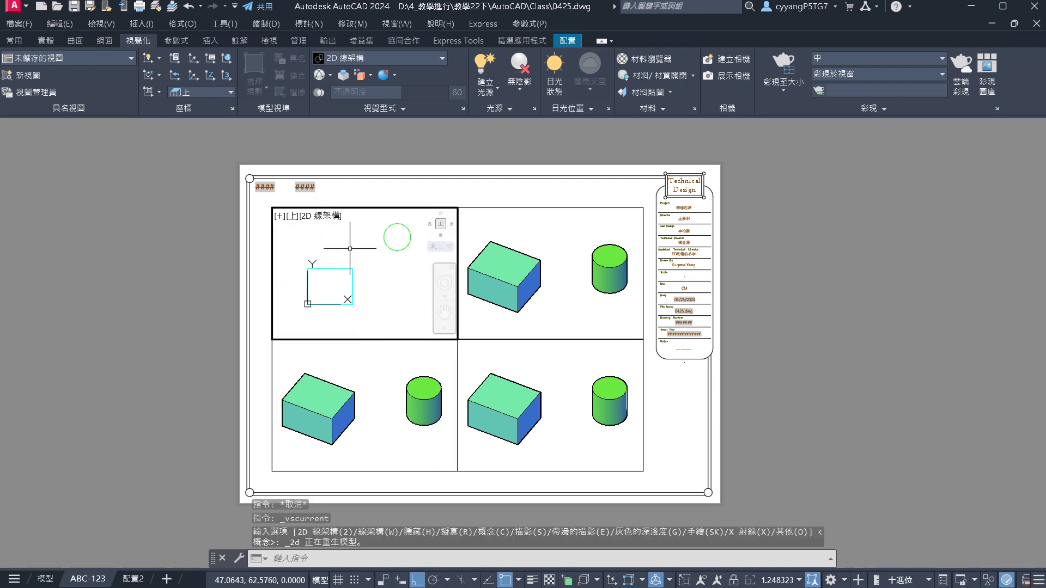
Set the bottom-left viewport to the Front view in 2D Wireframe
click(344, 381)
click(305, 347)
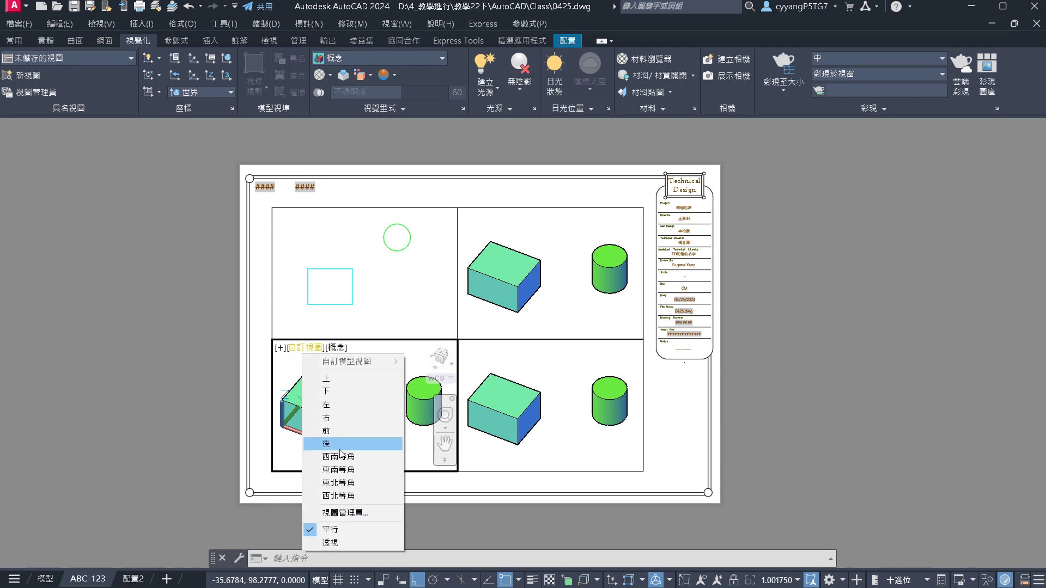
click(335, 431)
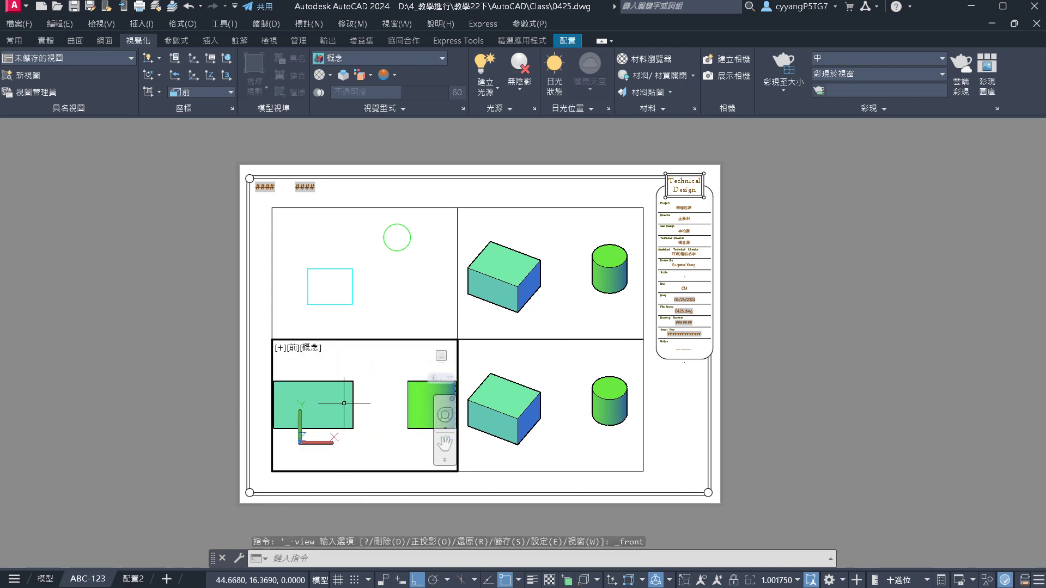
click(309, 348)
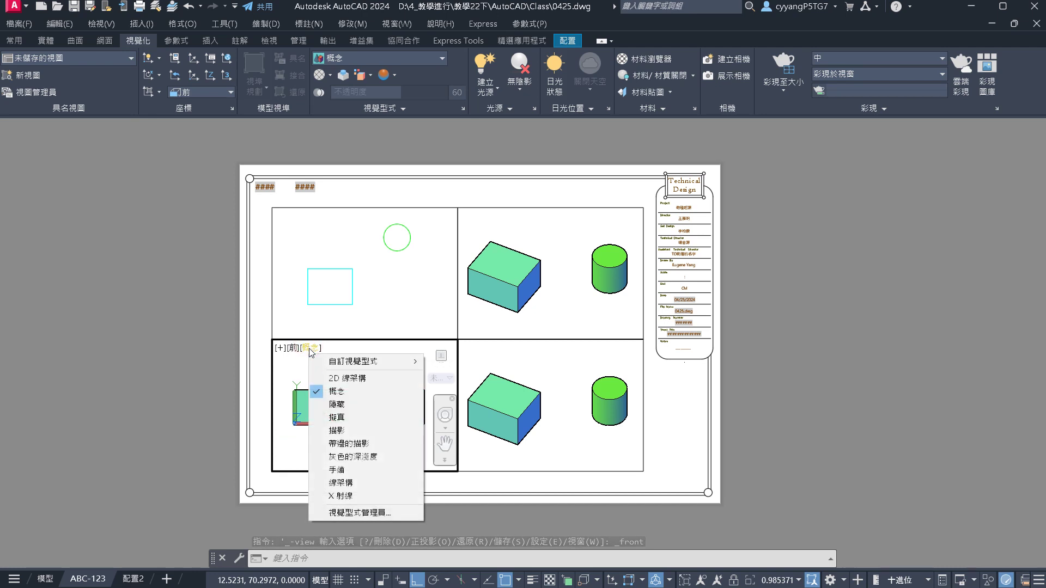
click(347, 378)
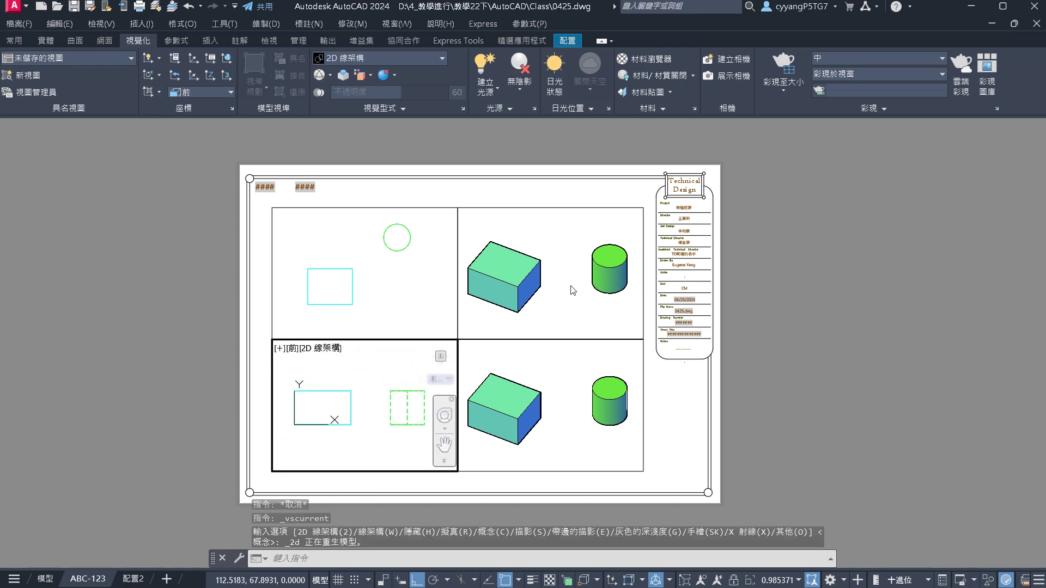
click(539, 250)
Set the bottom-right viewport to the Right view in 2D Wireframe
click(520, 385)
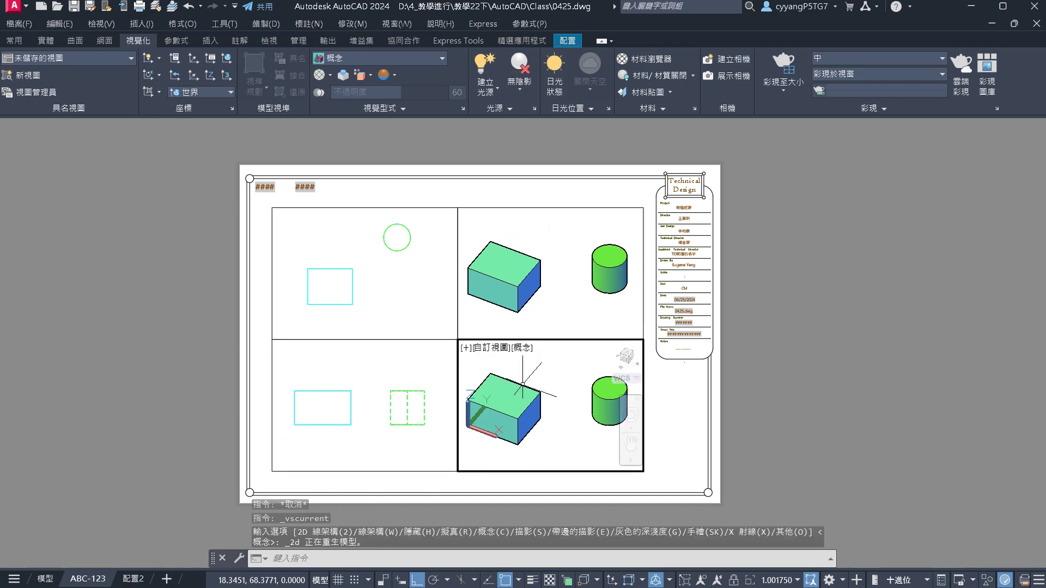
click(492, 348)
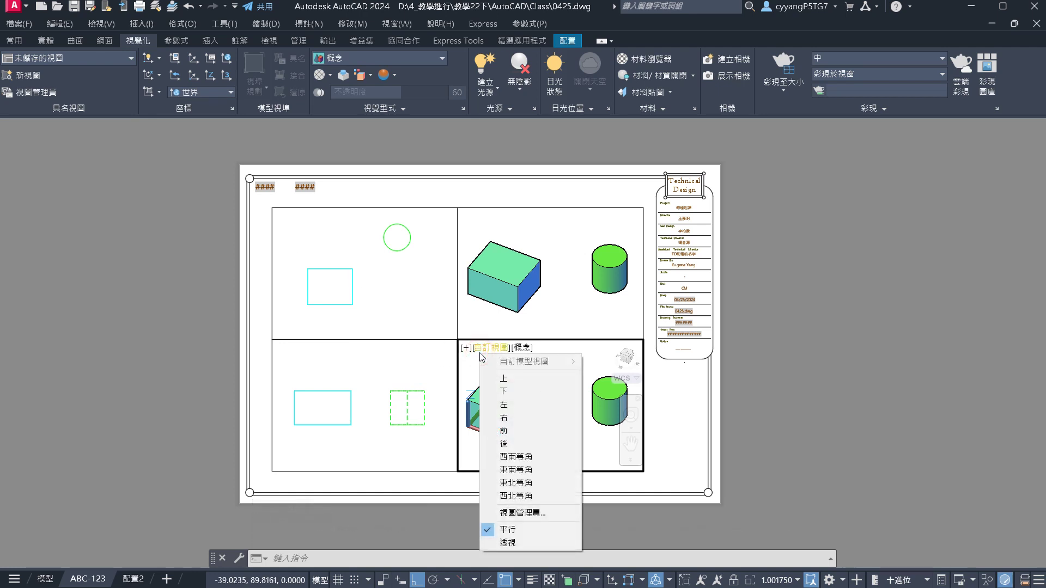
click(502, 417)
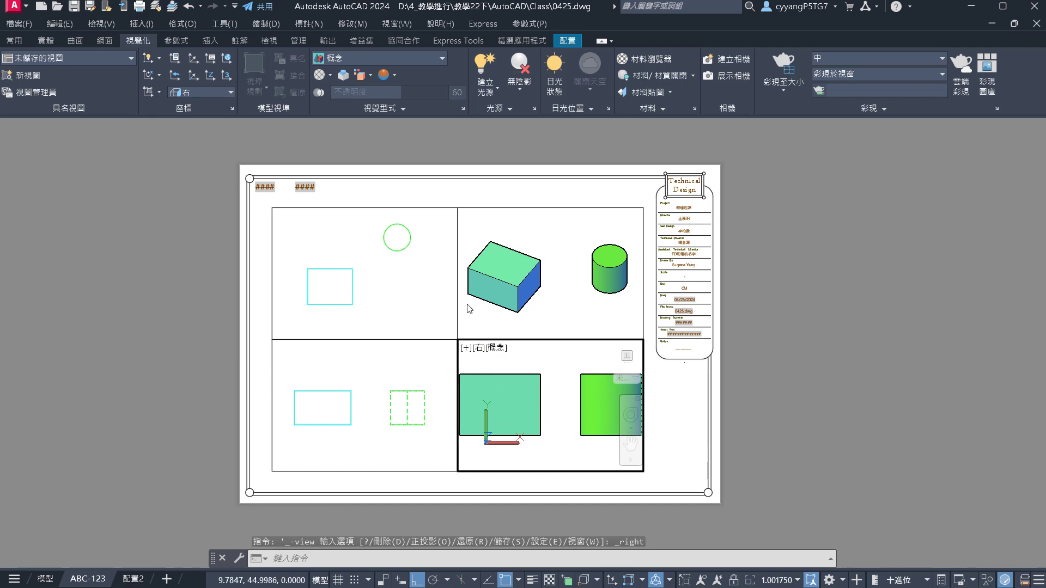
click(467, 348)
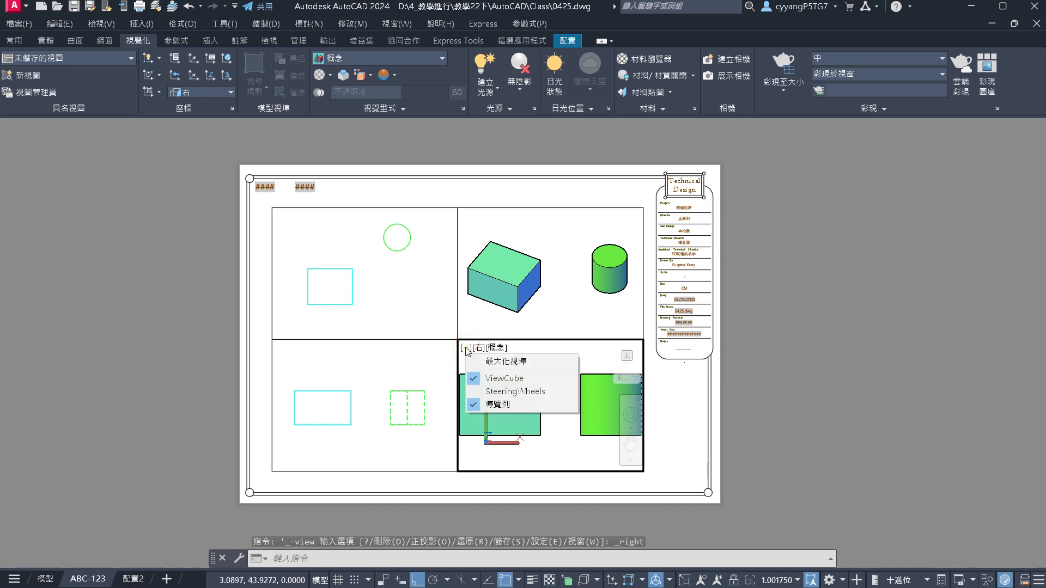
click(504, 348)
click(503, 348)
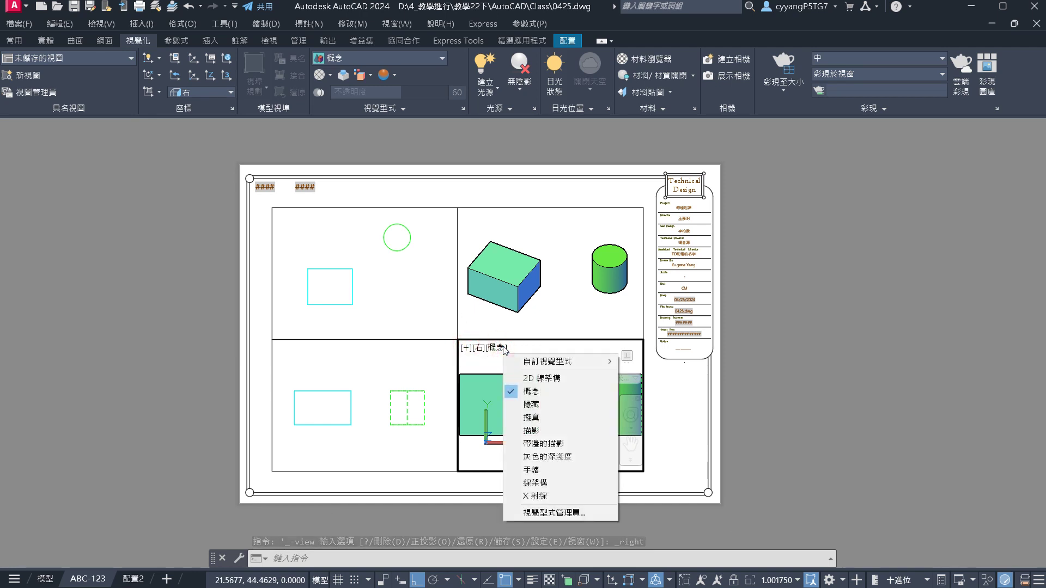
click(513, 378)
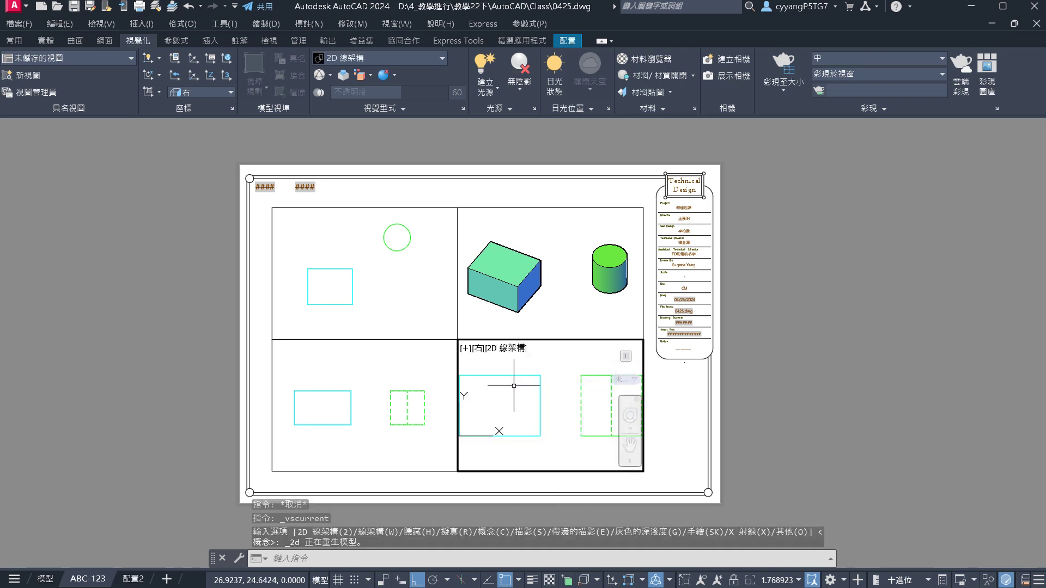
scroll(506, 413, down, 2)
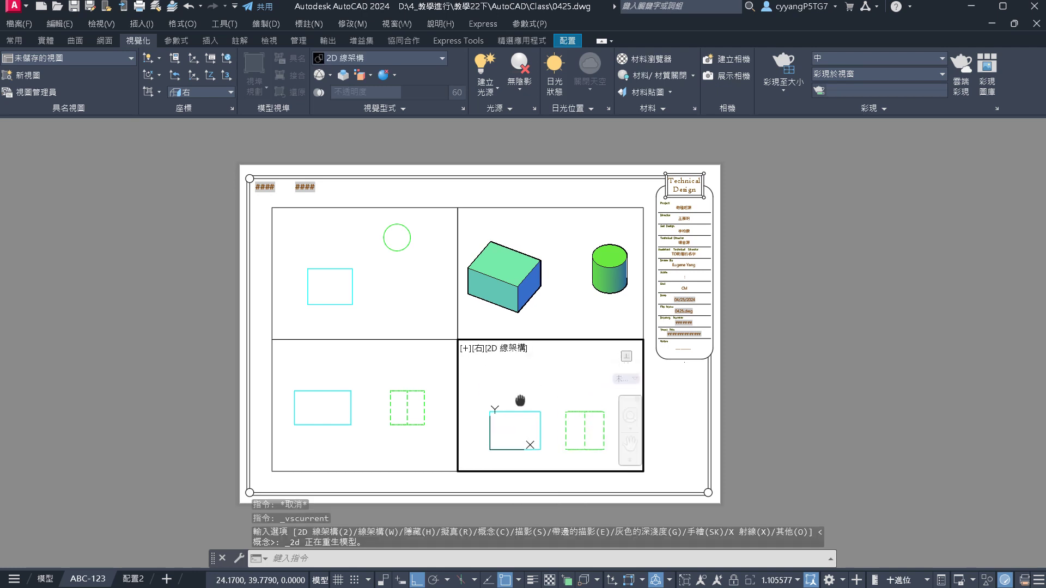
Set the top-right viewport to SE Isometric in 2D Wireframe, then return to paper space
click(548, 334)
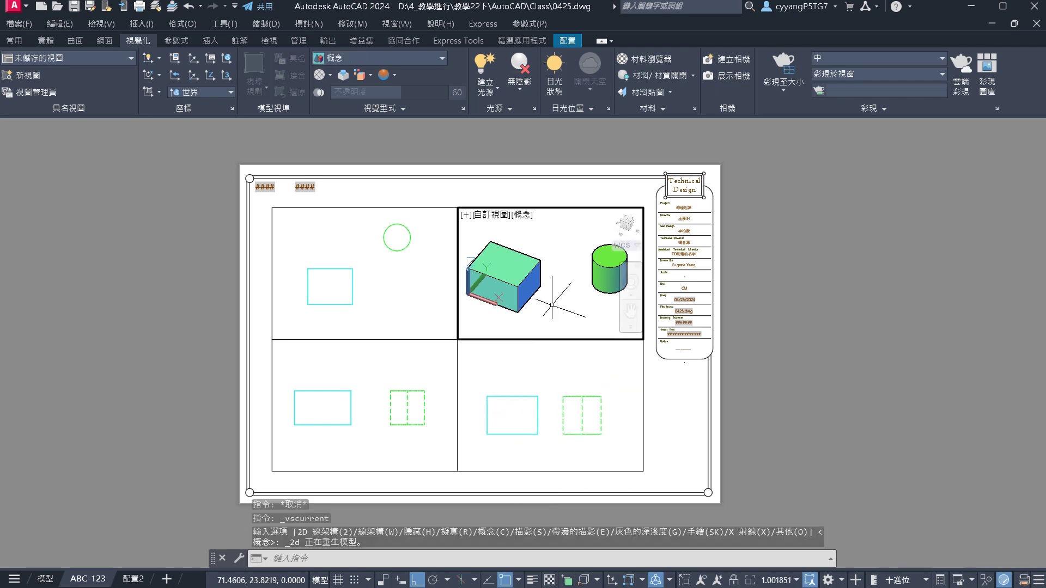
click(499, 220)
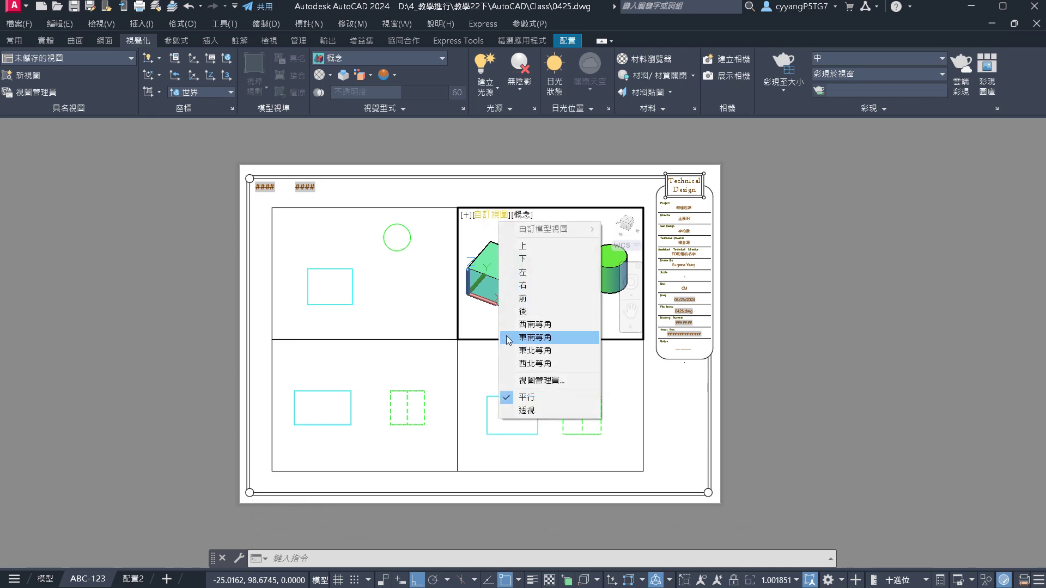
click(507, 338)
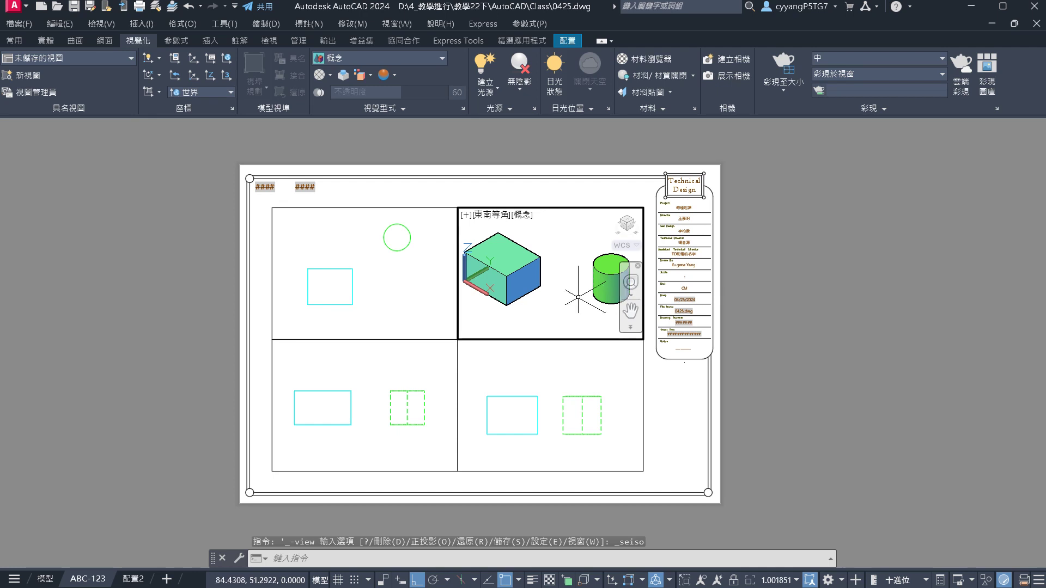
click(523, 215)
click(542, 246)
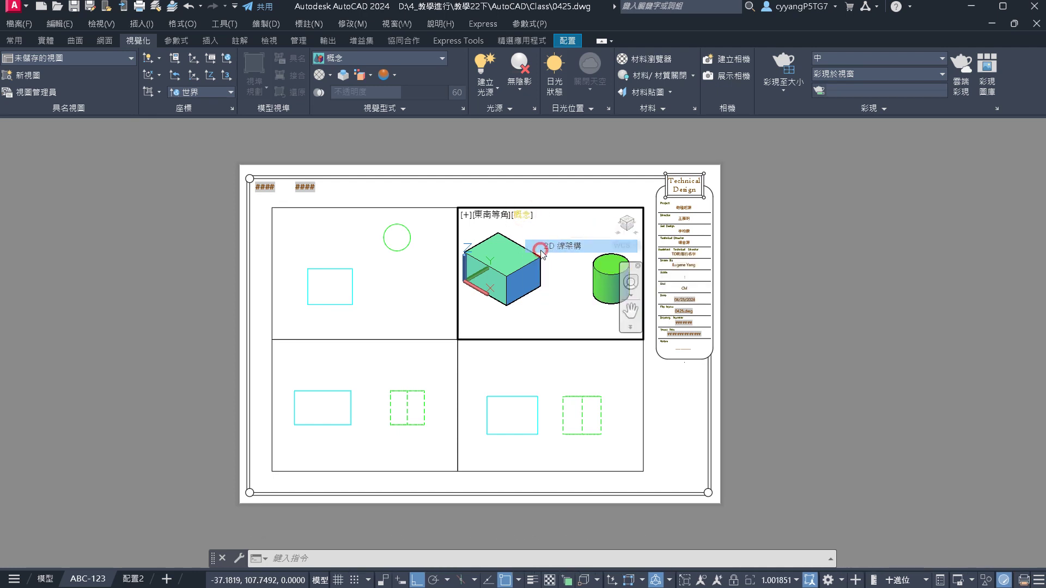
double_click(793, 266)
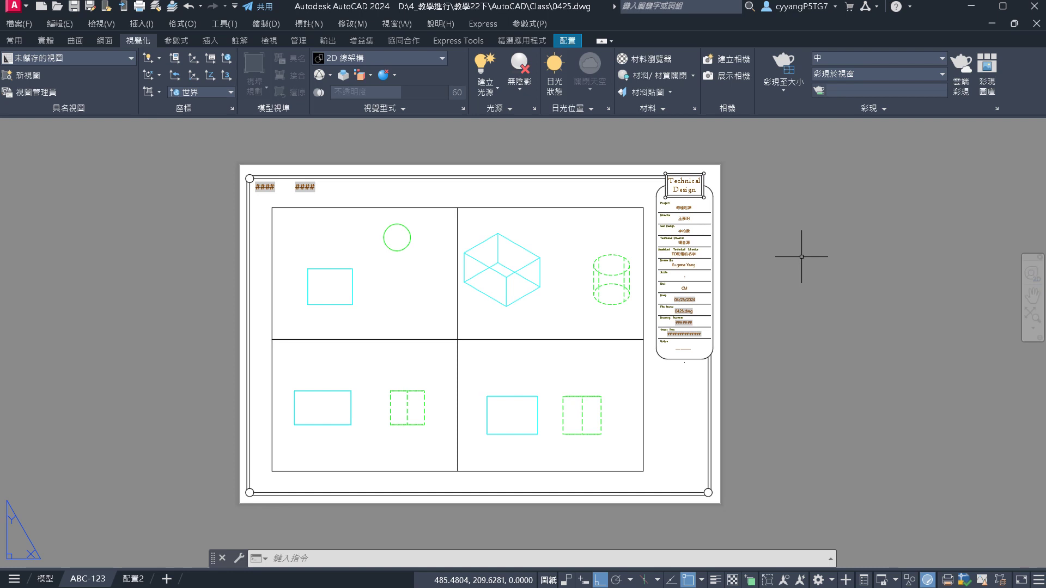
Switch to the Model tab and cancel any pending command
click(47, 579)
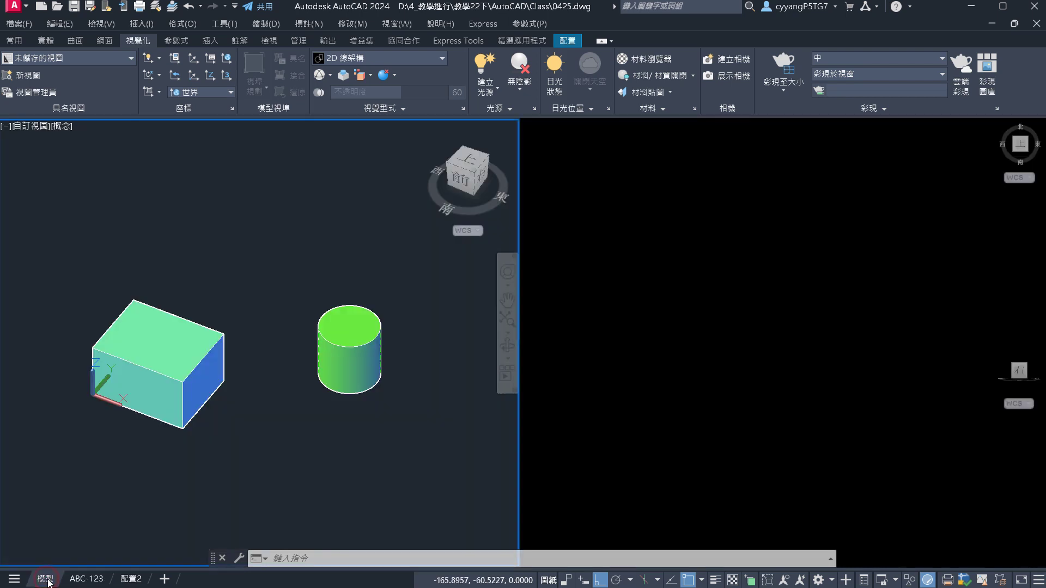
key(Escape)
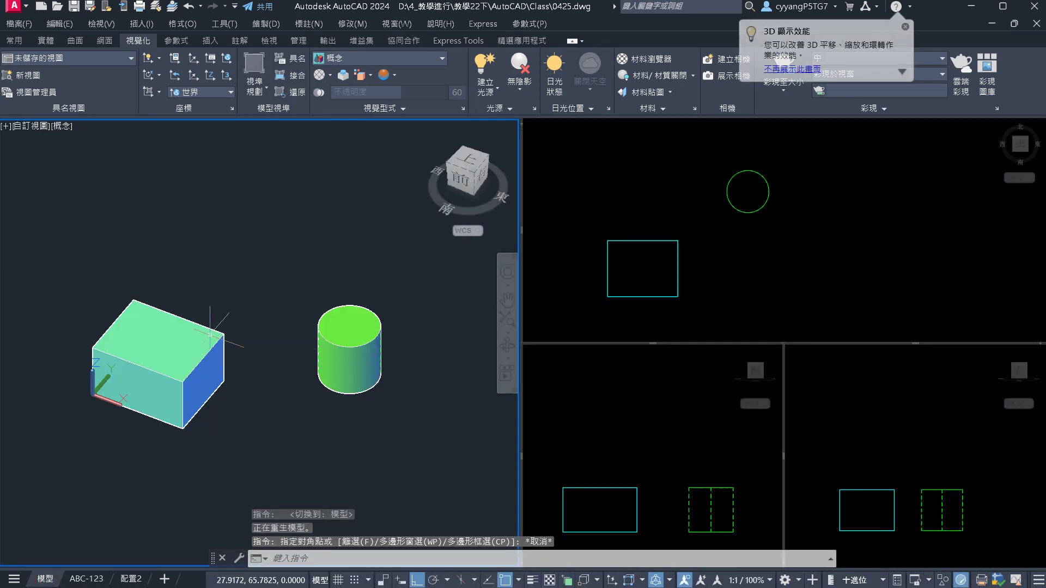
key(Escape)
scroll(233, 321, down, 3)
scroll(236, 316, up, 2)
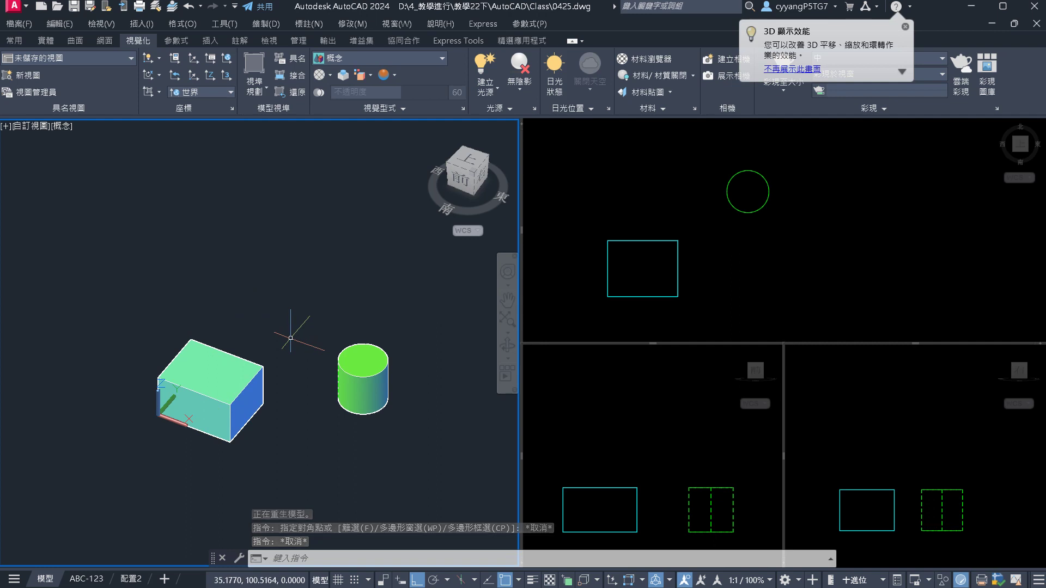
Measure the box's opposite corners with DIST (70.7107), then go back to the ABC-123 layout
text(DI)
key(Return)
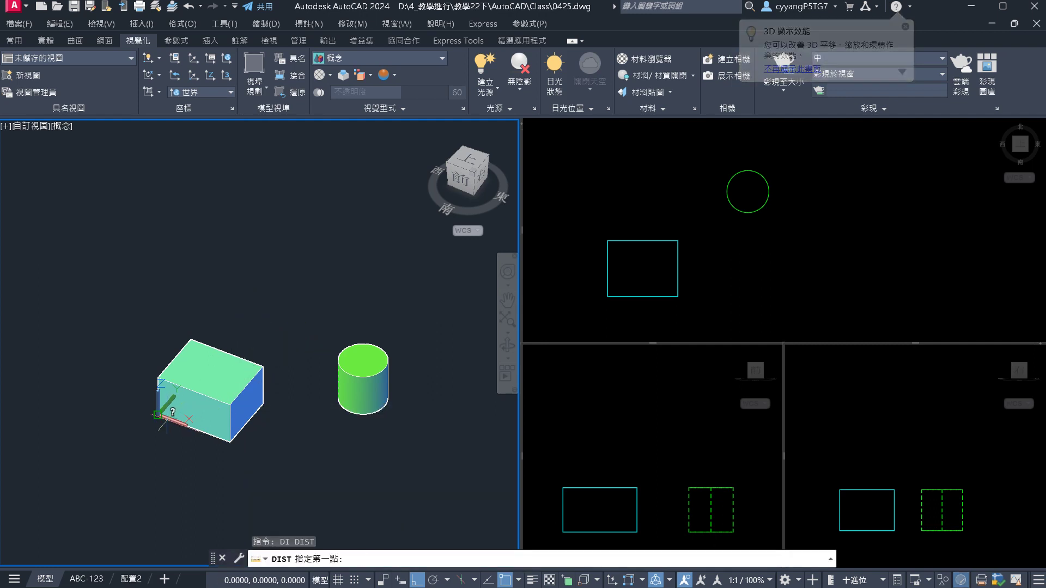
click(165, 418)
click(262, 368)
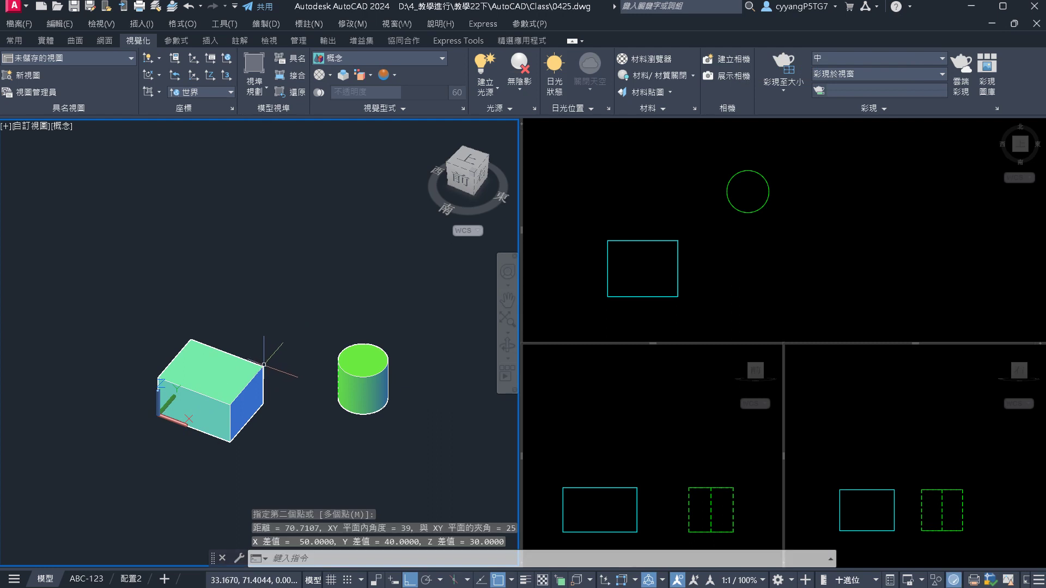
scroll(204, 412, up, 3)
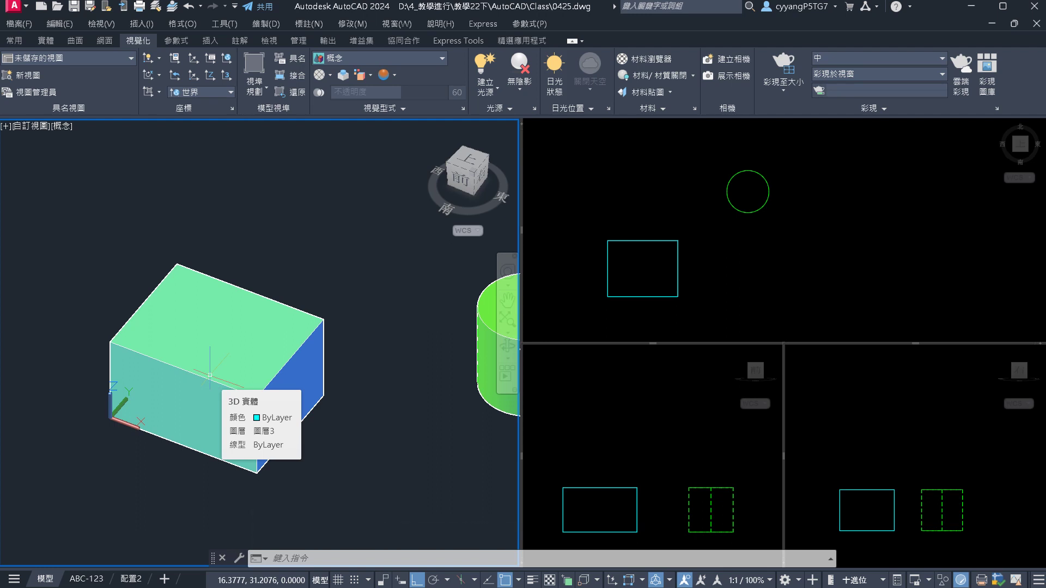
key(F2)
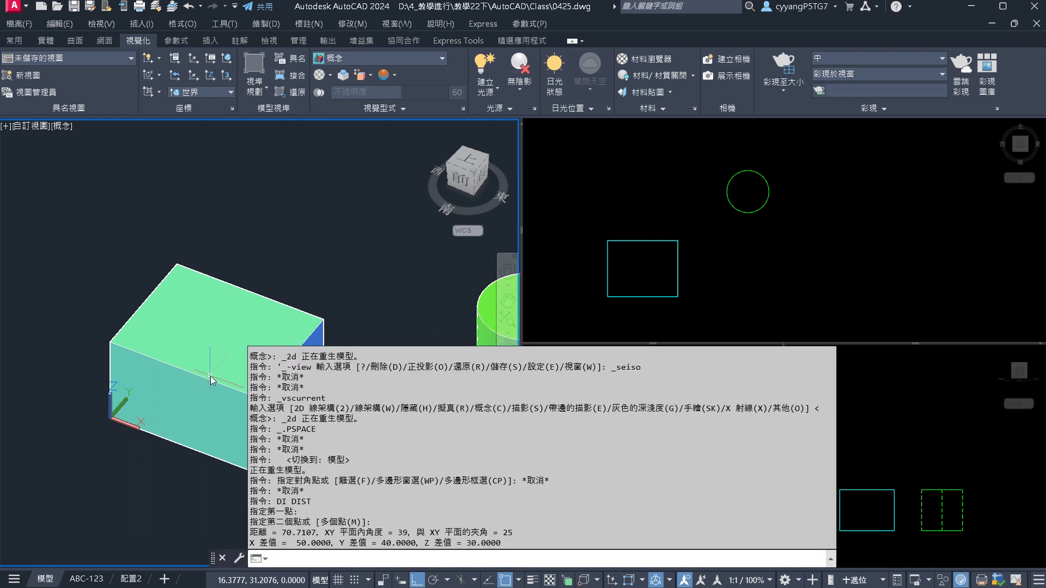
key(F2)
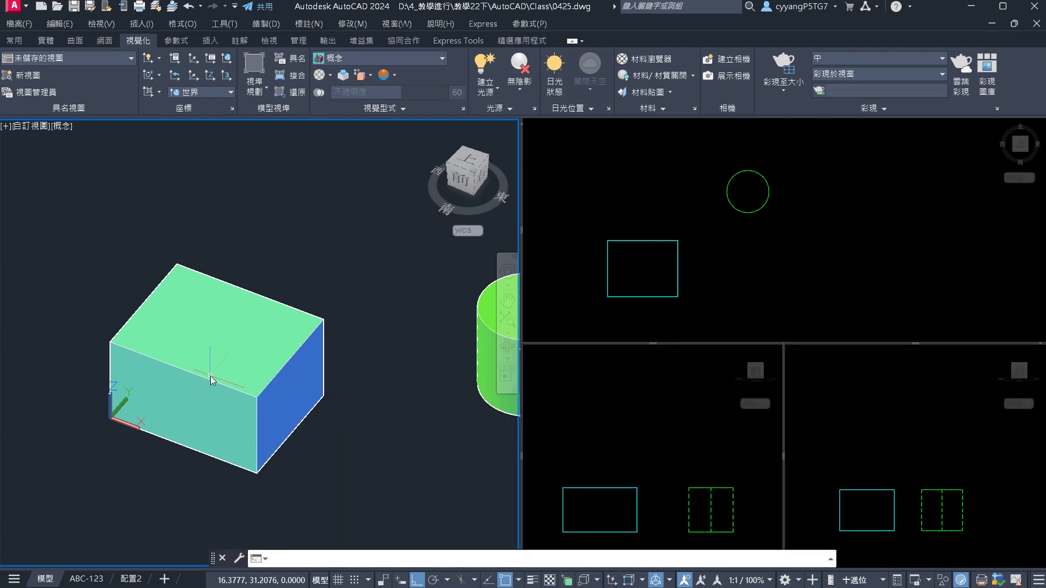
click(88, 579)
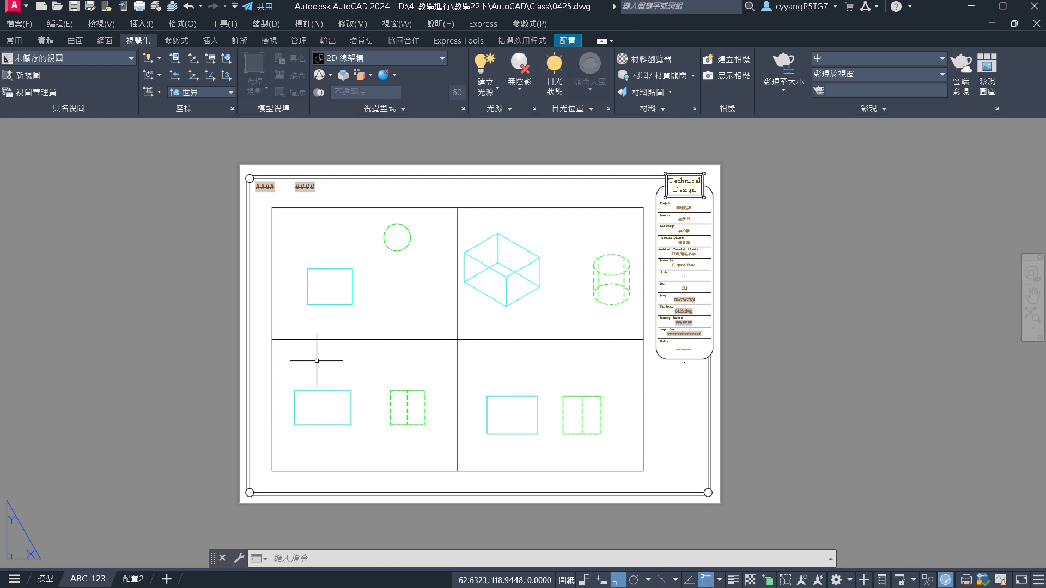
Right-click the ABC-123 layout tab to show its context menu
right_click(89, 580)
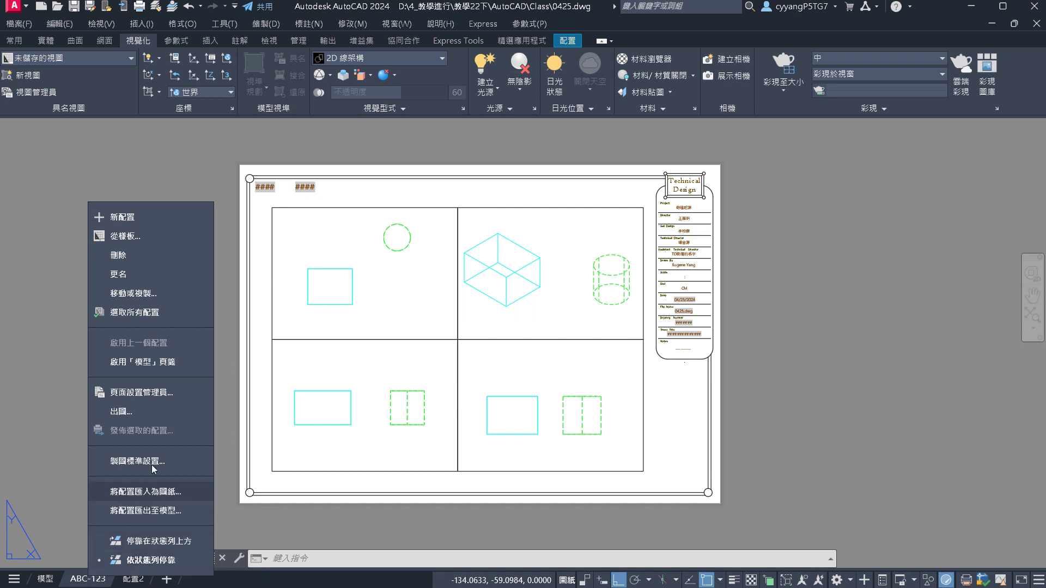
Open the Page Setup Manager and modify the ABC-123 layout's page setup
click(171, 396)
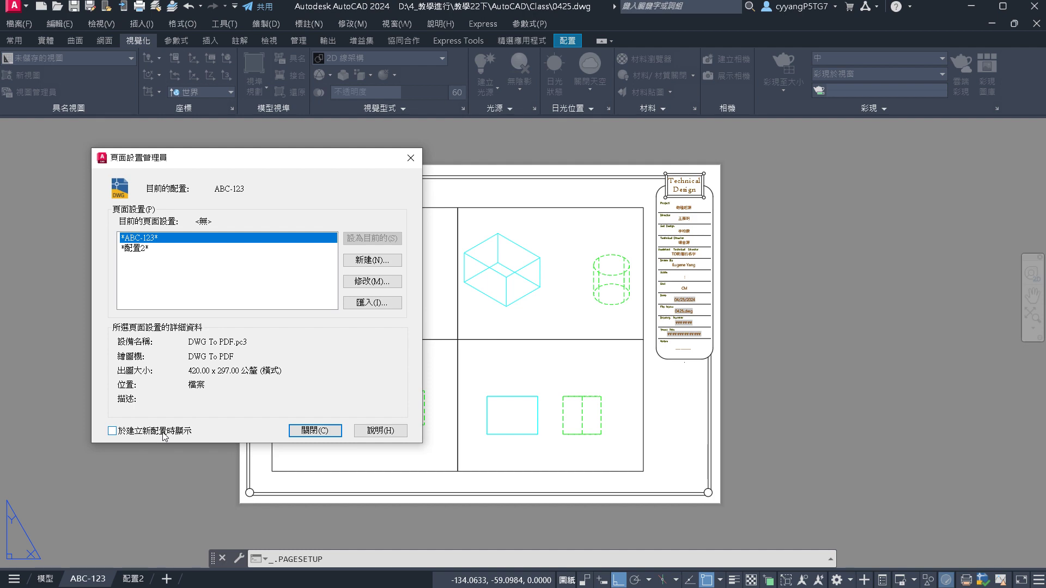
click(385, 282)
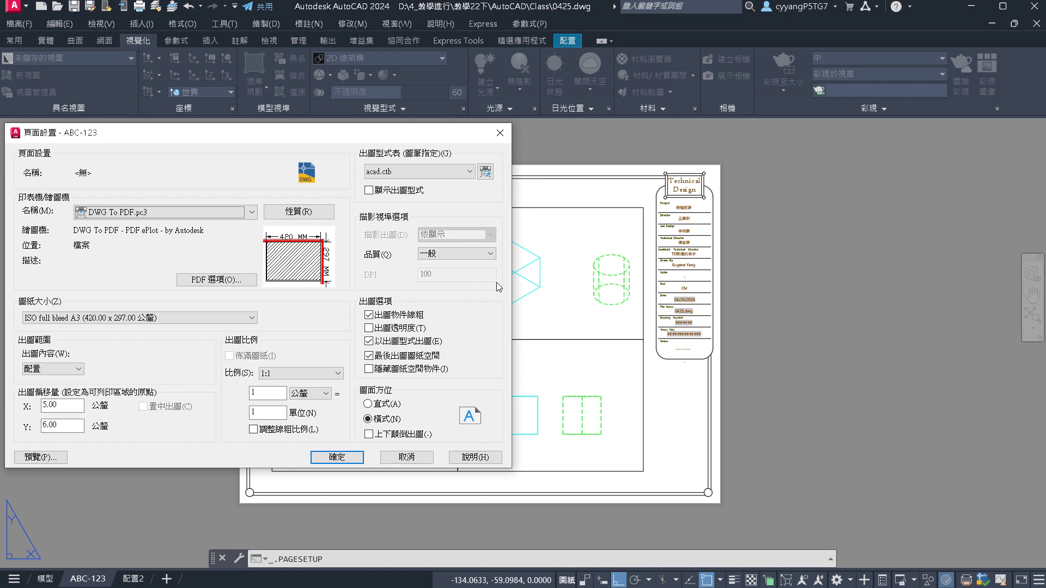
Choose DWG To PDF.pc3 as the plotter, keeping ISO full bleed A3 paper
click(253, 212)
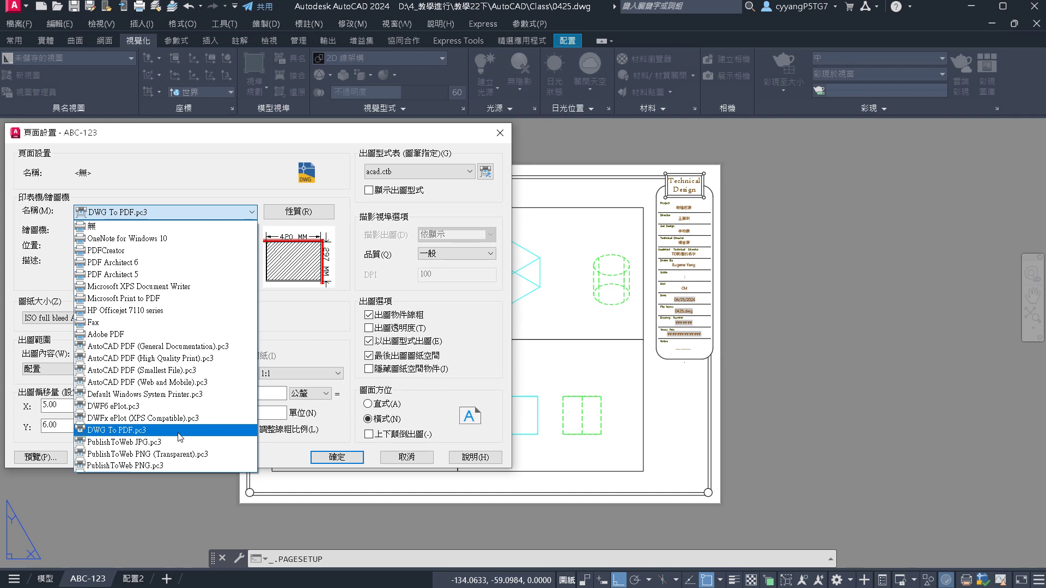
click(178, 432)
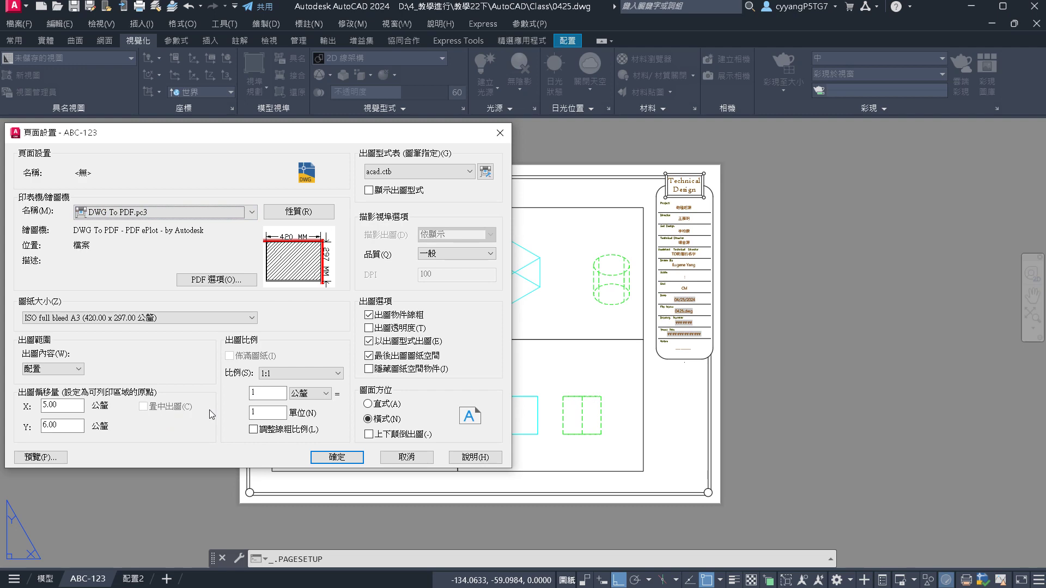
click(248, 317)
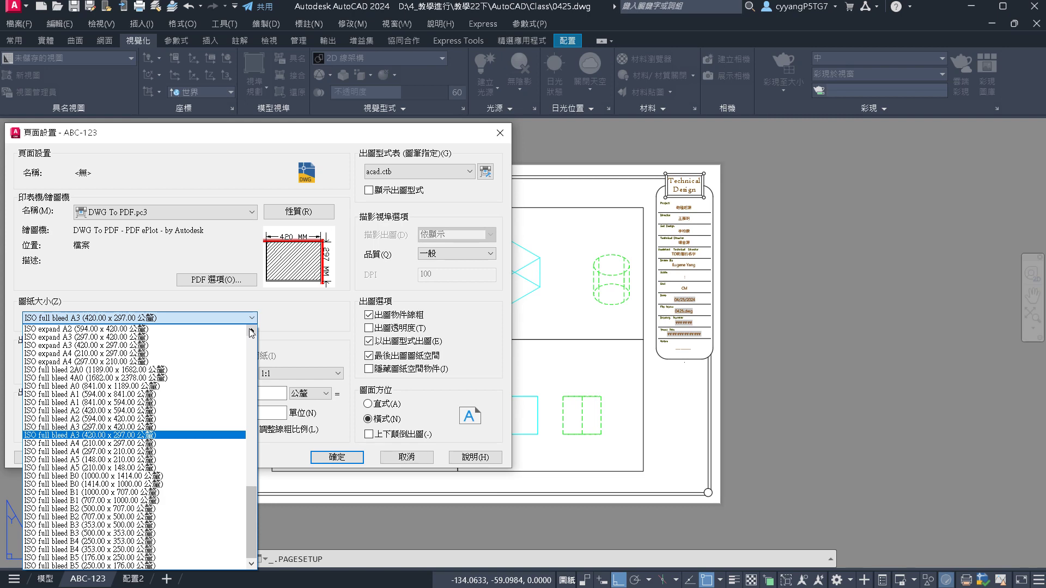
key(alt+Tab)
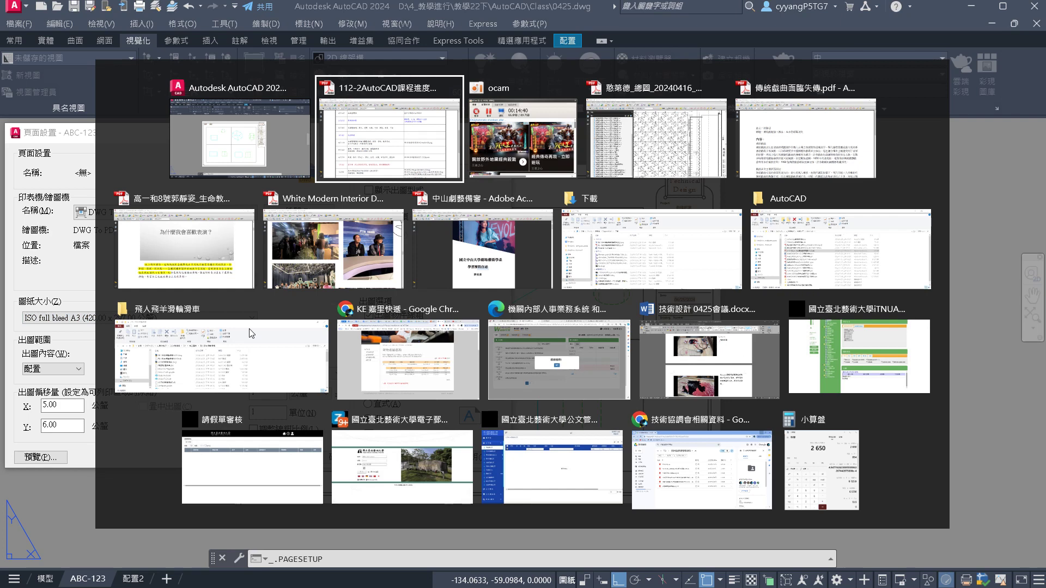
Browse to 教材總整理202301 > 09.AutoCAD and open the paper-size table PDF
key(Tab)
key(Tab)
key(Tab)
key(Tab)
key(Tab)
key(Tab)
key(Tab)
key(Tab)
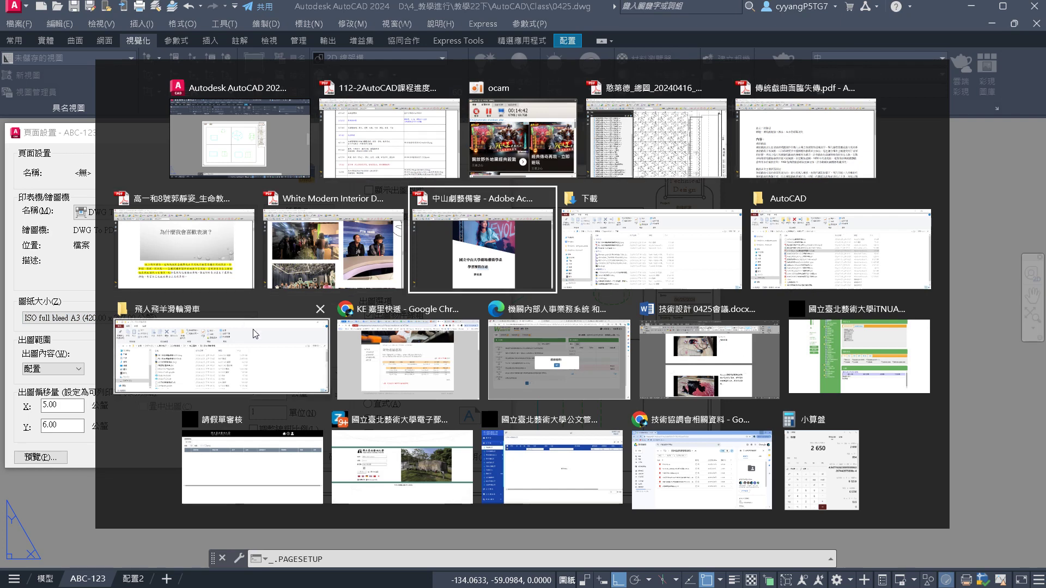
scroll(291, 243, down, 1)
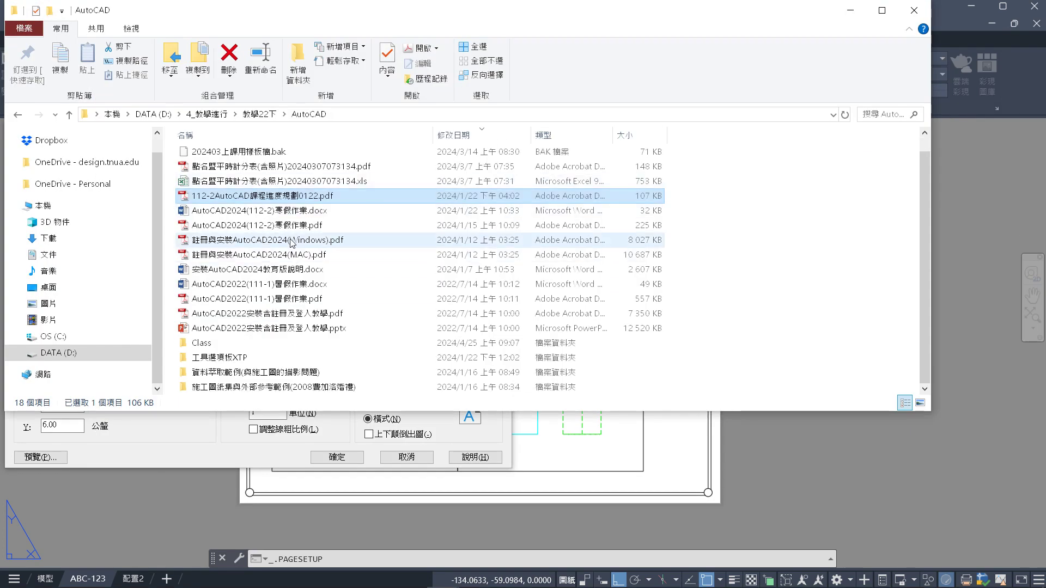
scroll(292, 243, up, 1)
click(271, 114)
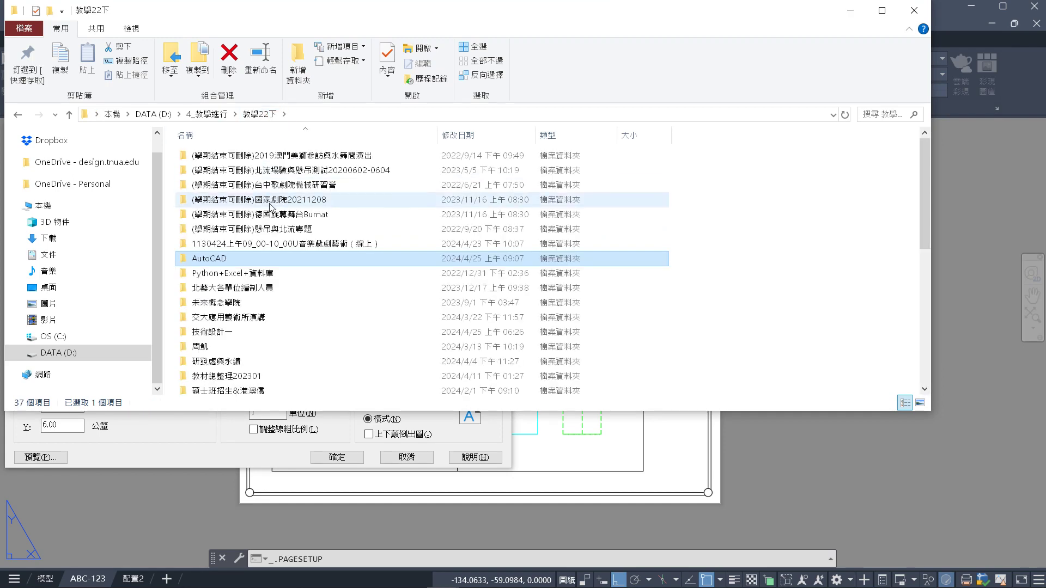
double_click(244, 376)
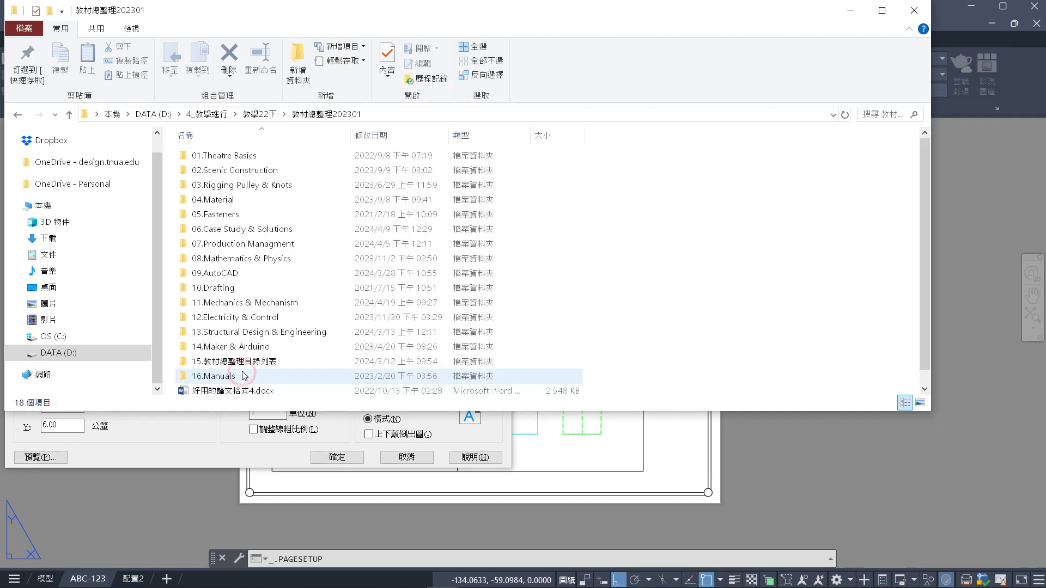
double_click(236, 273)
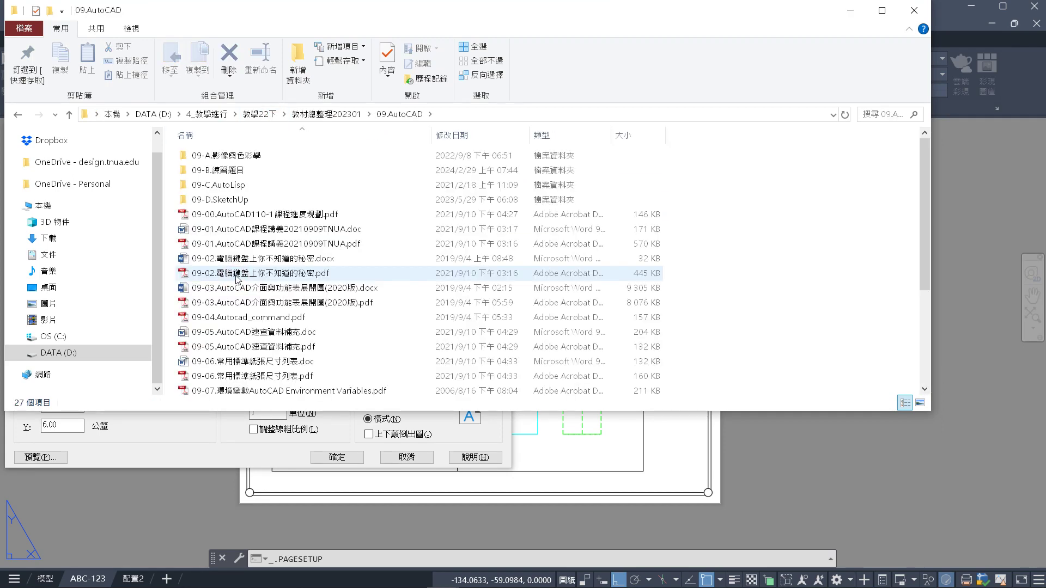
click(258, 362)
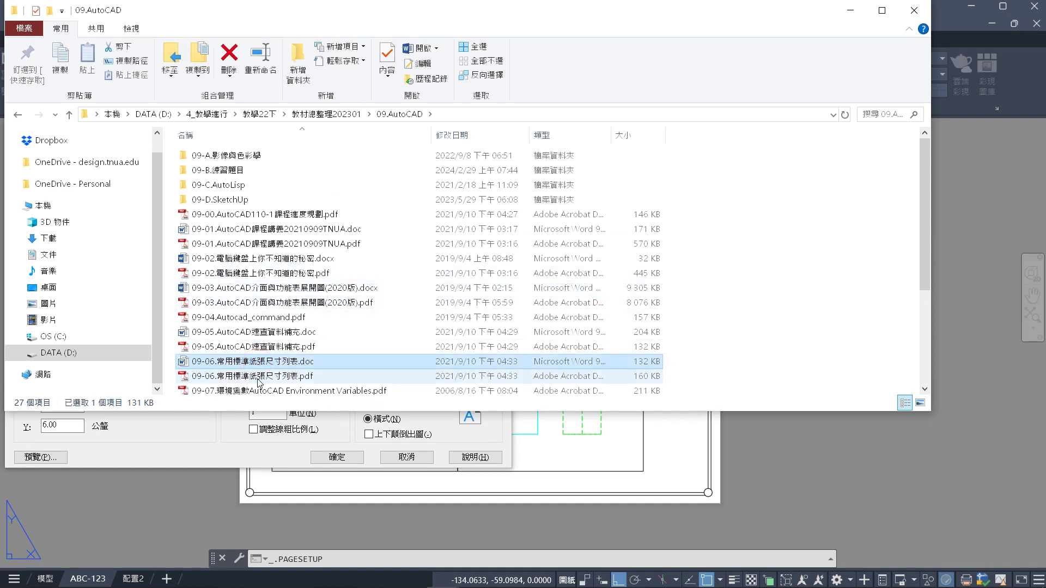
double_click(258, 377)
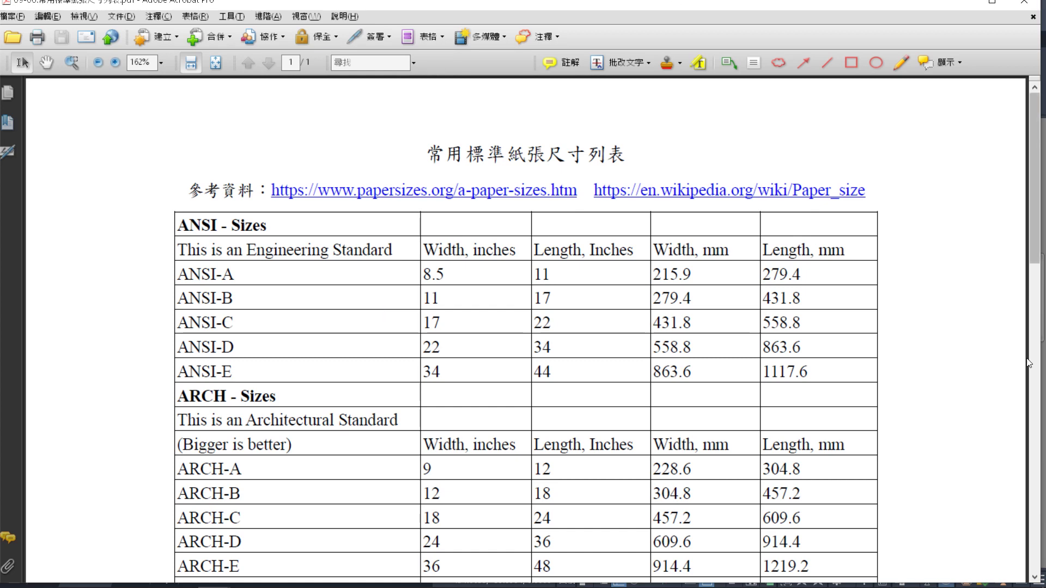
Highlight the Architectural Standard description and the ARCH width and length headings
click(698, 63)
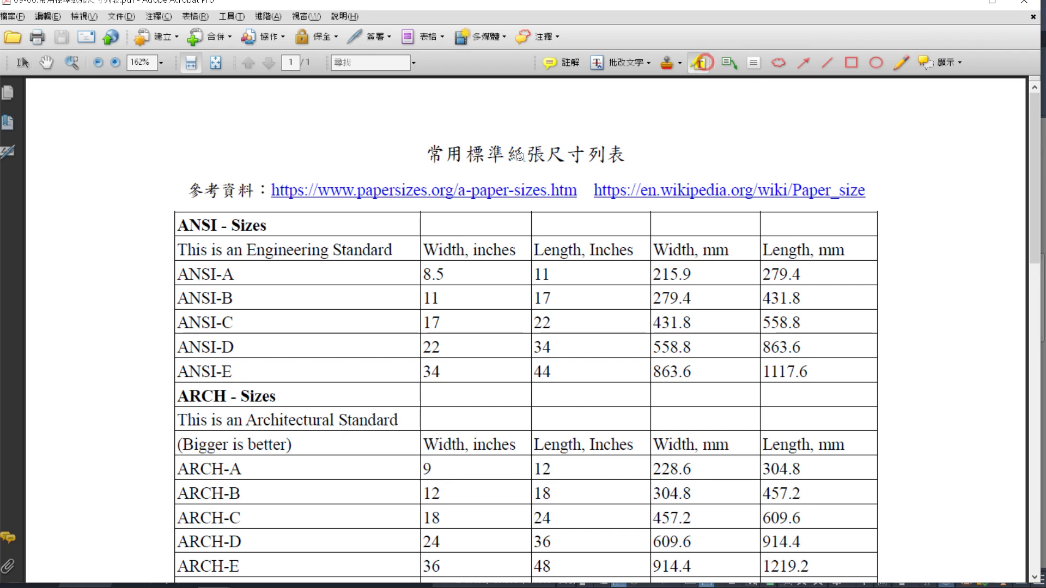
drag(427, 249, 631, 253)
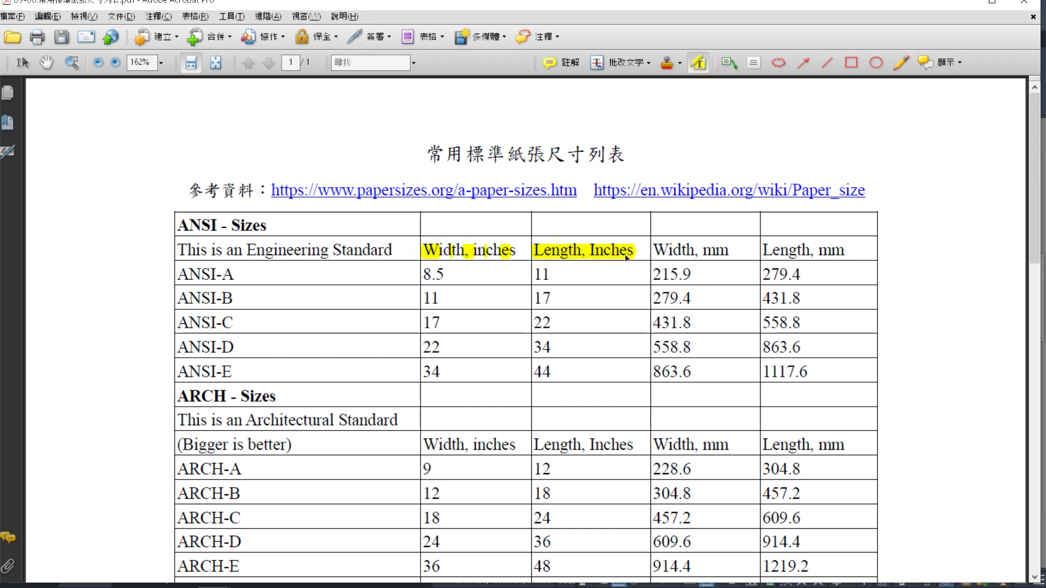
scroll(609, 298, down, 3)
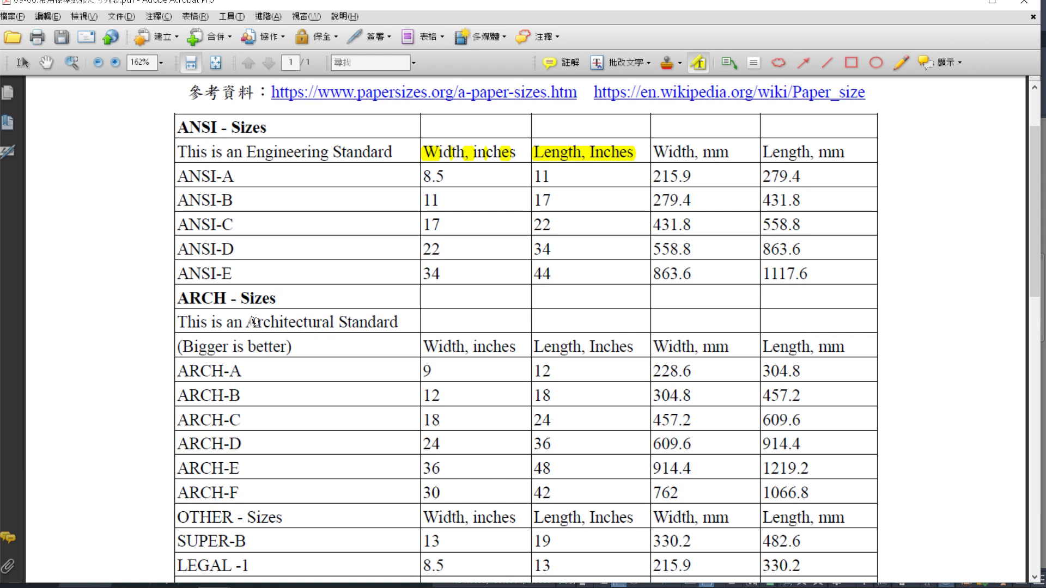
drag(246, 322, 400, 324)
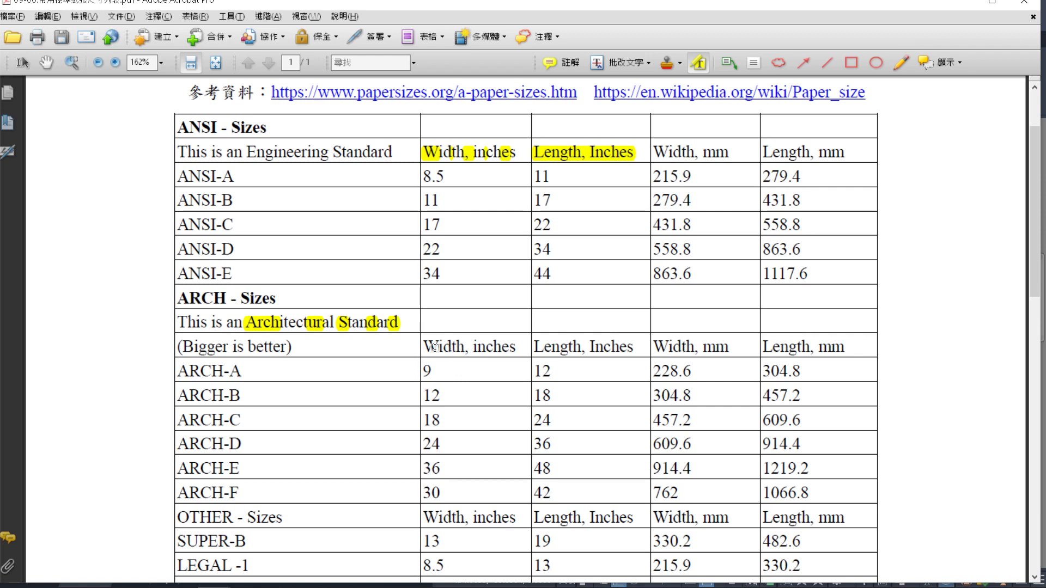
drag(425, 348, 631, 353)
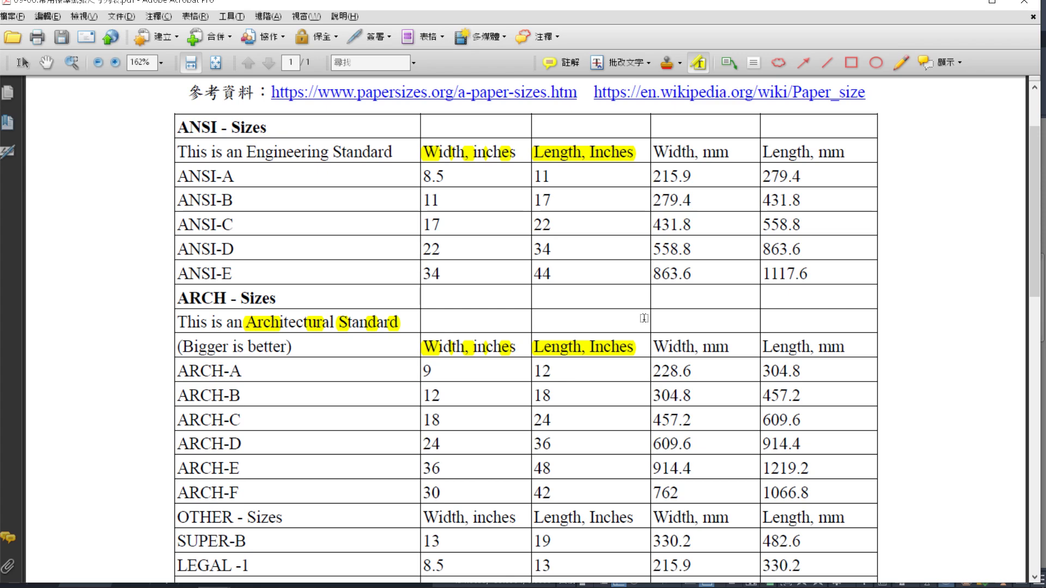
Highlight the INTERNATIONAL – ISO Sizes heading further down the table
scroll(643, 319, down, 10)
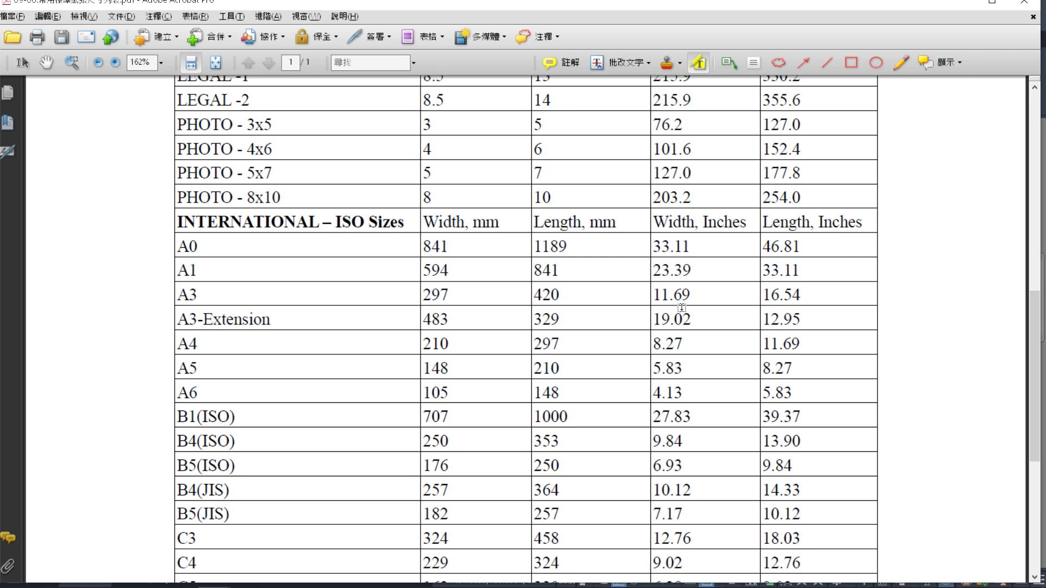
scroll(621, 354, up, 8)
scroll(621, 362, down, 4)
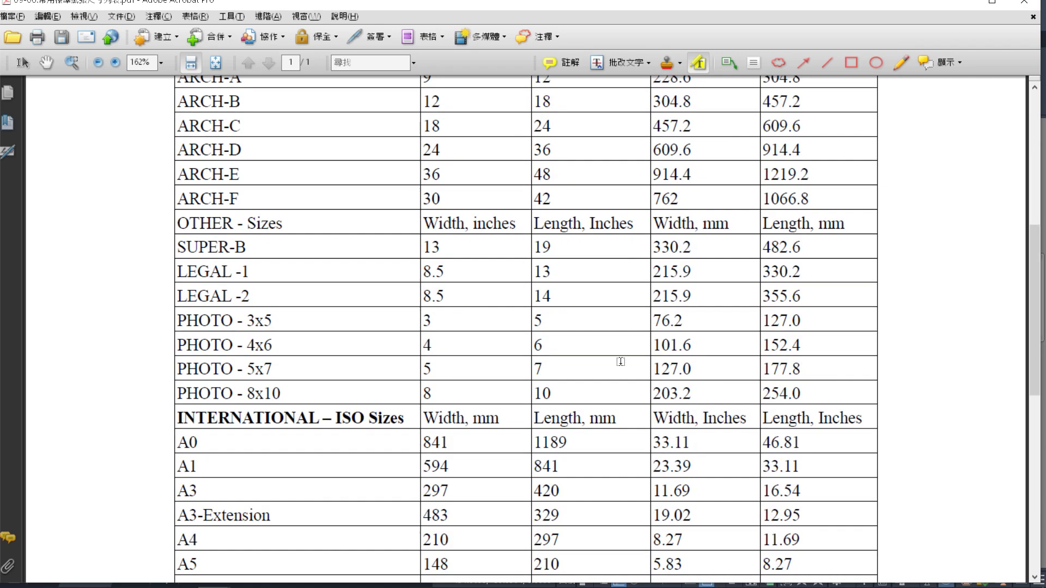
scroll(620, 362, down, 6)
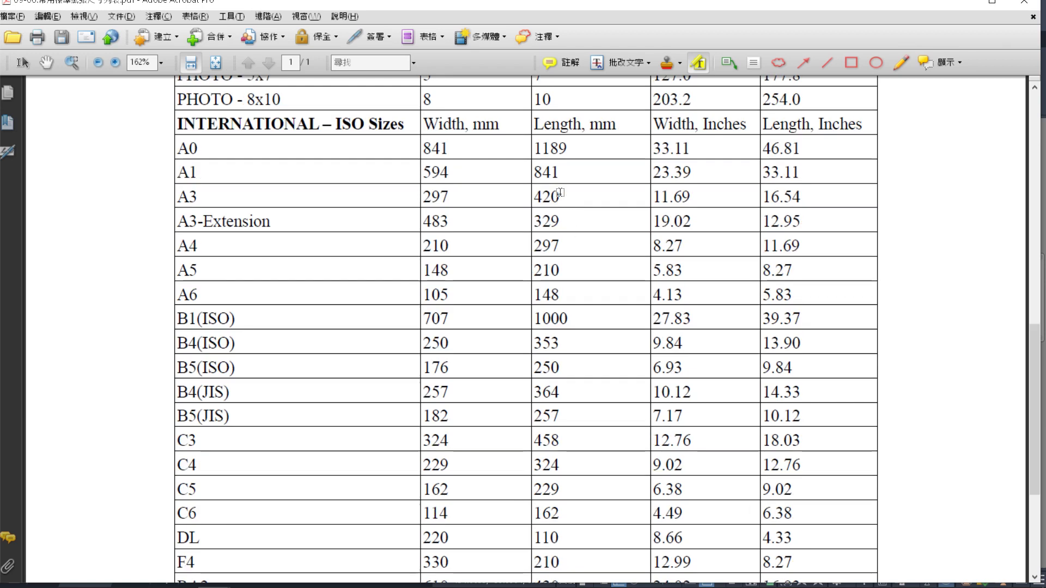
drag(177, 123, 402, 123)
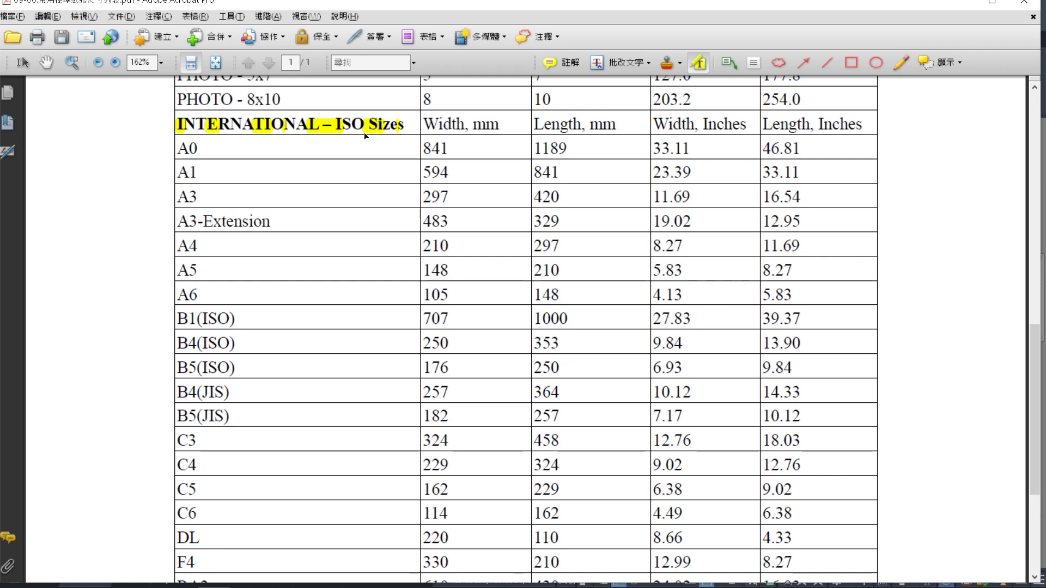
click(207, 254)
drag(176, 247, 188, 193)
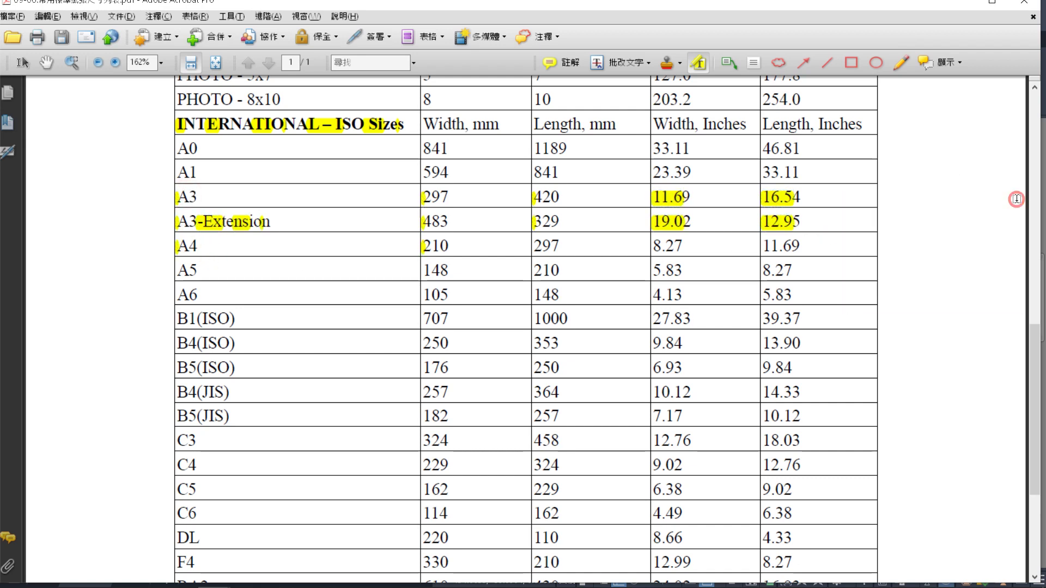
click(1017, 201)
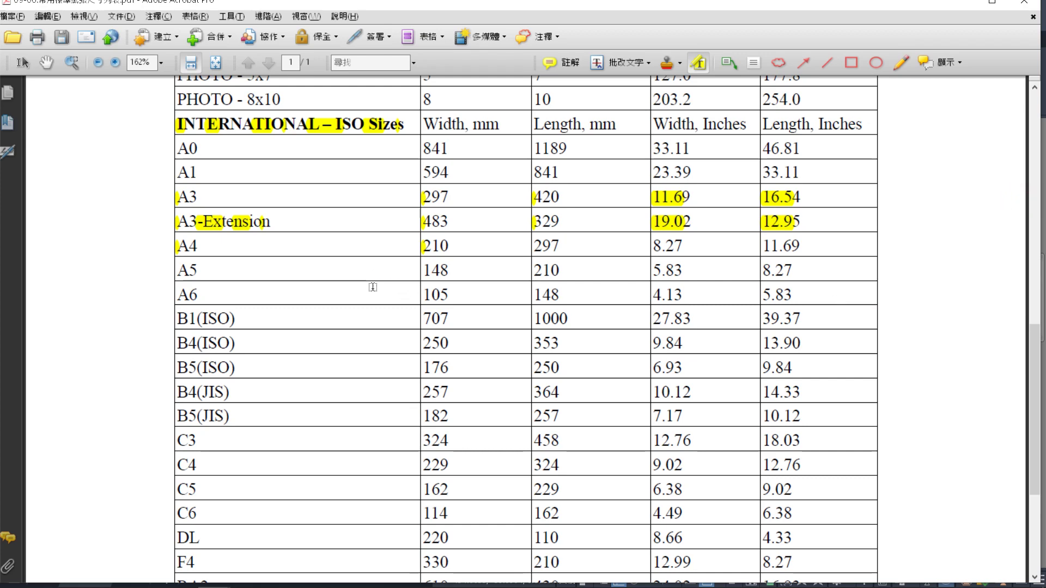
scroll(365, 289, down, 5)
scroll(366, 290, up, 9)
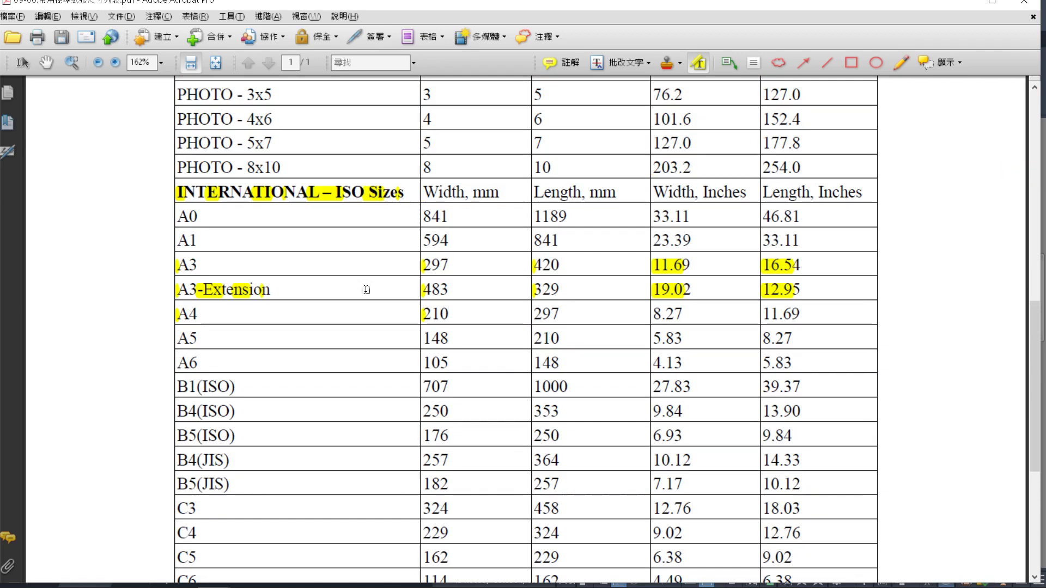
scroll(365, 292, down, 2)
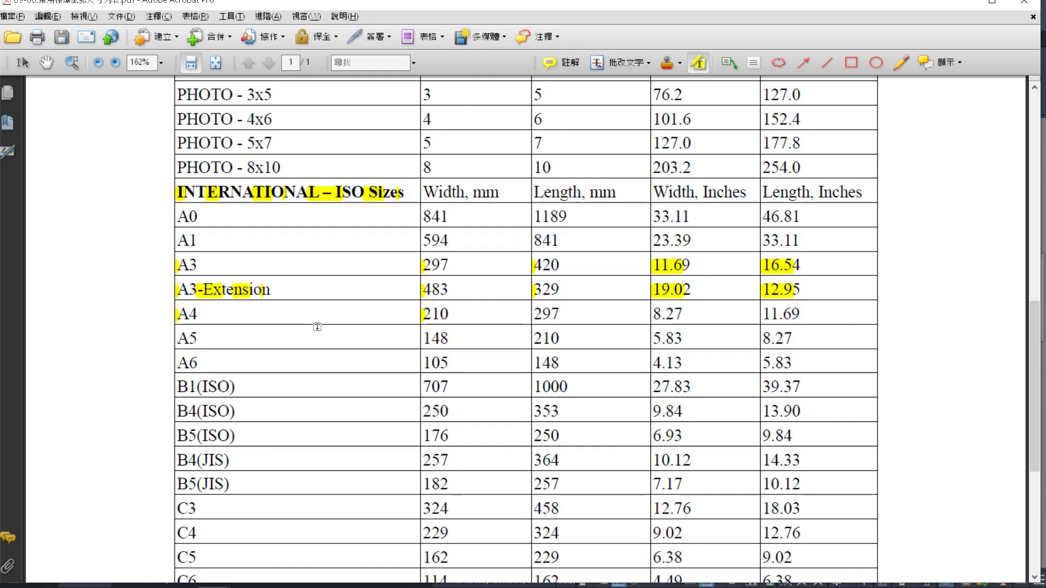
scroll(197, 386, down, 2)
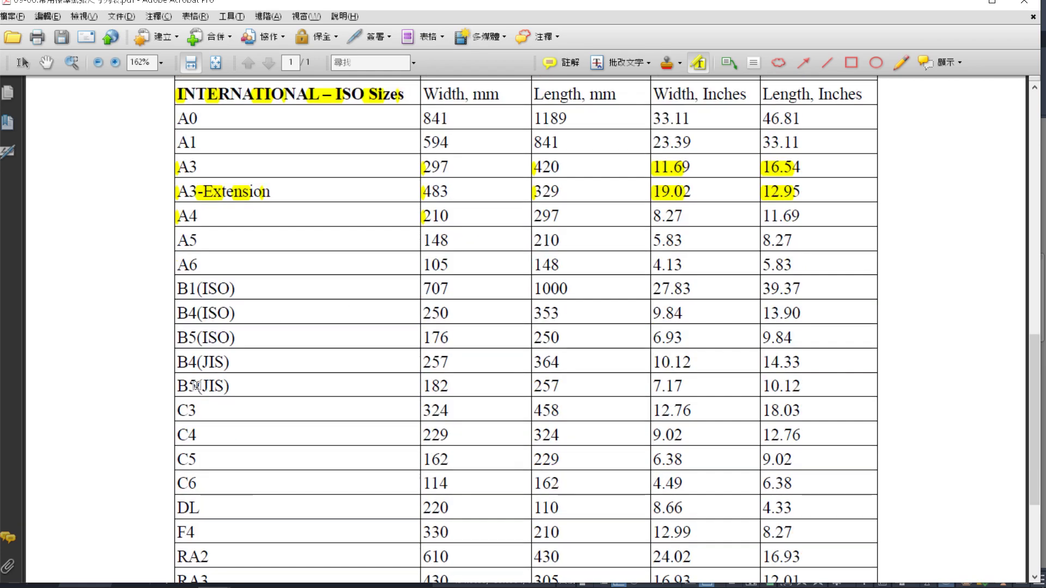
scroll(188, 343, down, 2)
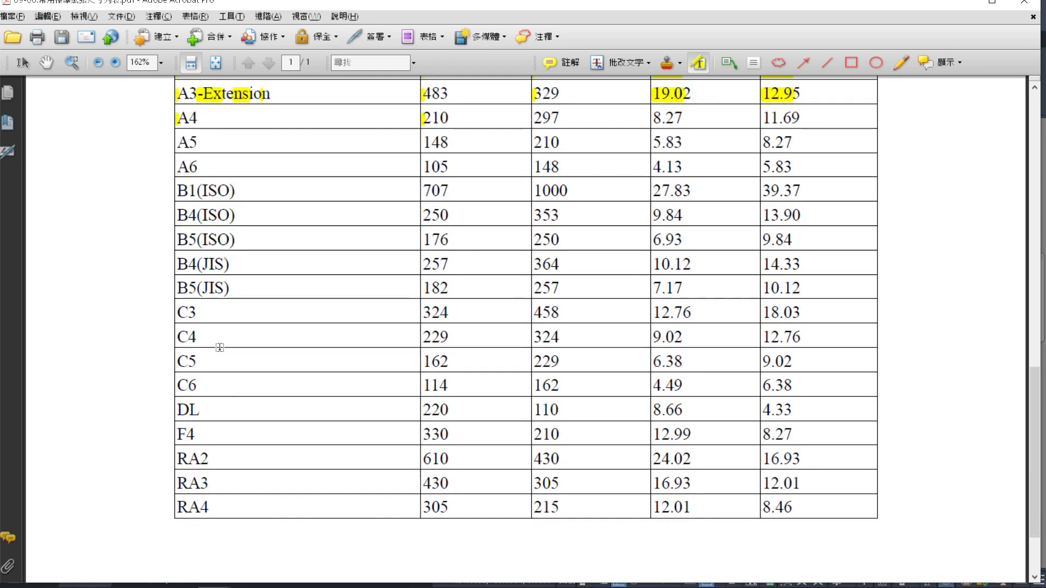
scroll(218, 346, up, 4)
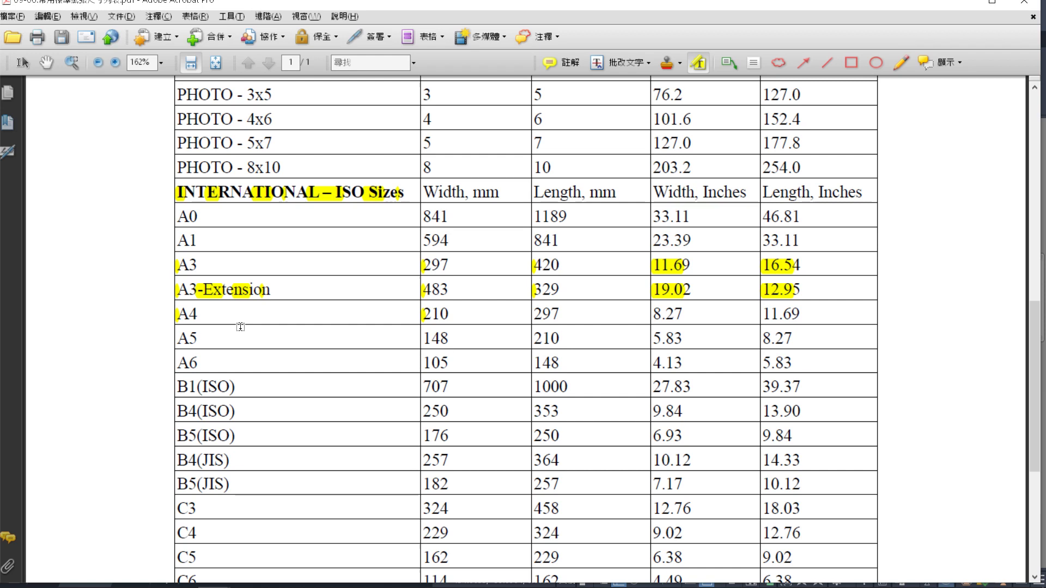
scroll(266, 413, up, 3)
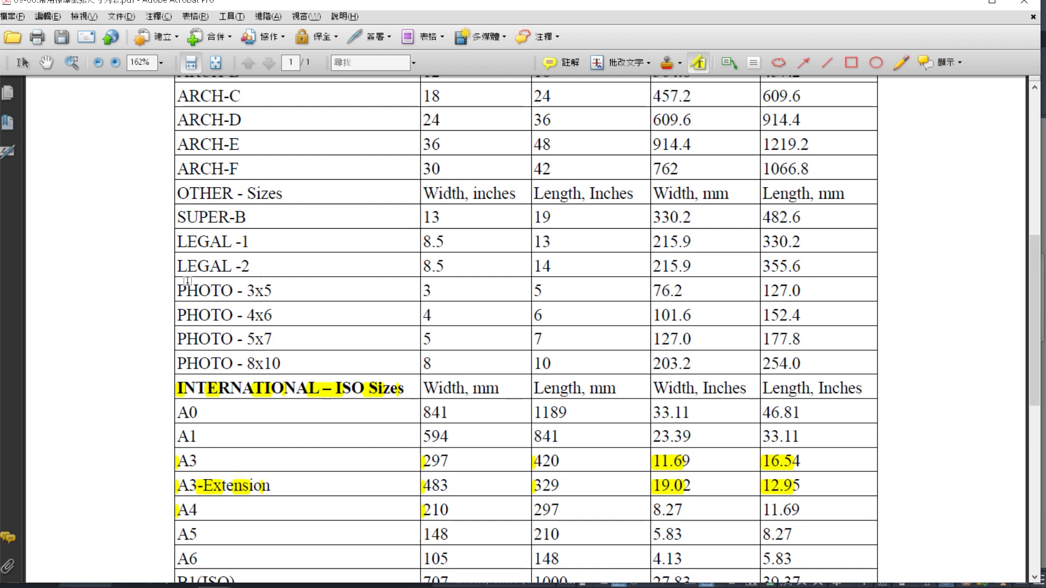
mouse_move(177, 289)
mouse_down()
mouse_move(255, 323)
mouse_move(229, 363)
mouse_move(327, 363)
mouse_move(284, 364)
mouse_move(324, 354)
mouse_up()
scroll(357, 392, up, 3)
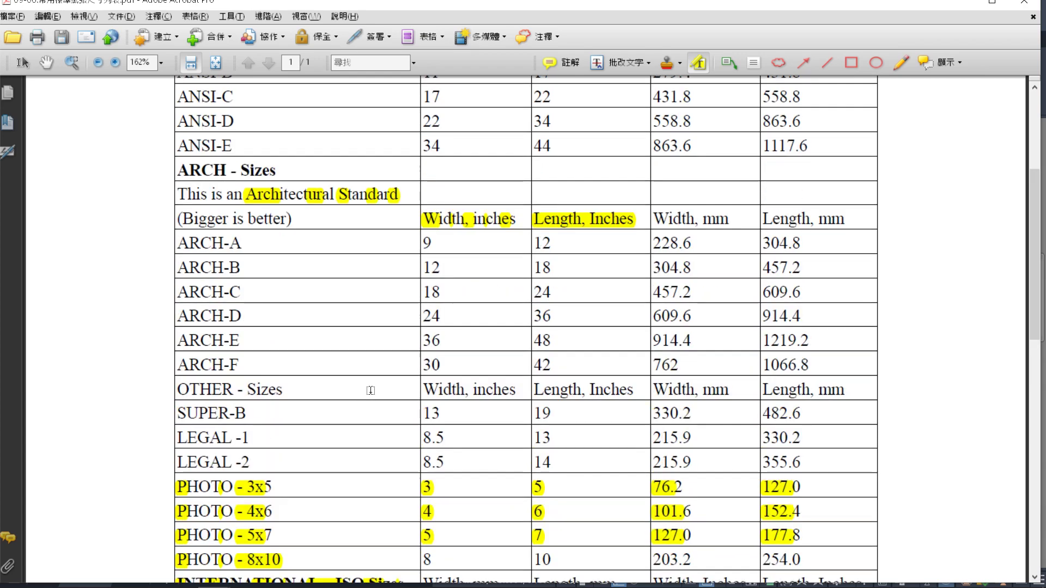
scroll(362, 393, down, 3)
scroll(368, 396, down, 2)
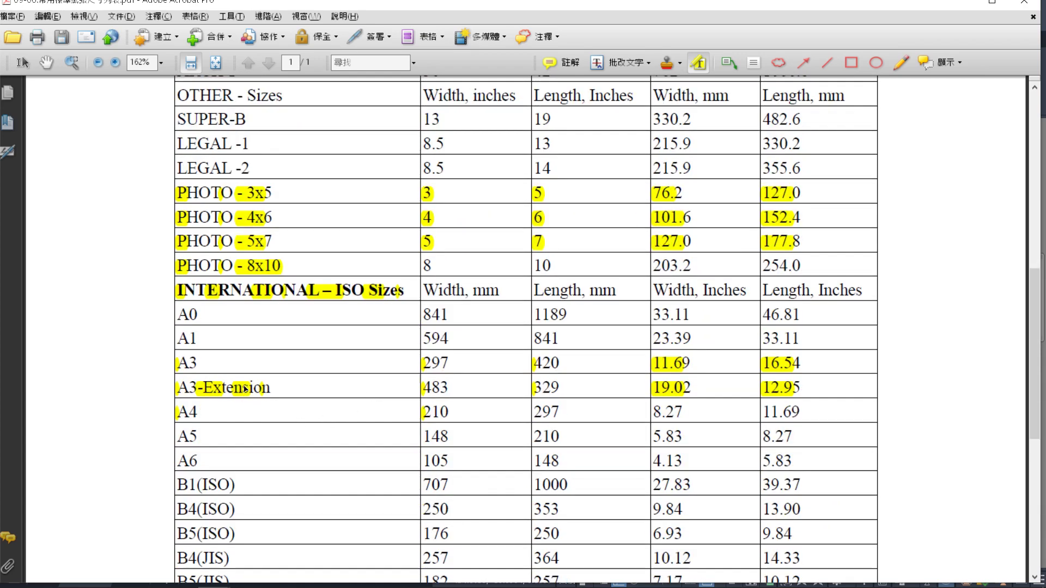
Undo the highlights in the paper-size table
key(ctrl+z)
key(ctrl+z)
key(ctrl+z)
key(ctrl+z)
key(ctrl+z)
key(ctrl+z)
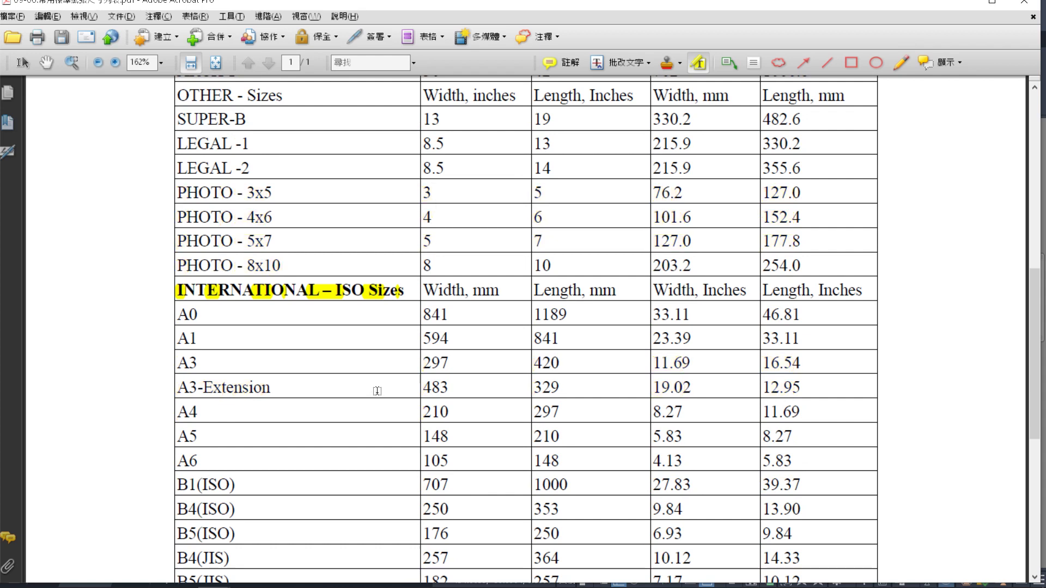
drag(200, 391, 561, 371)
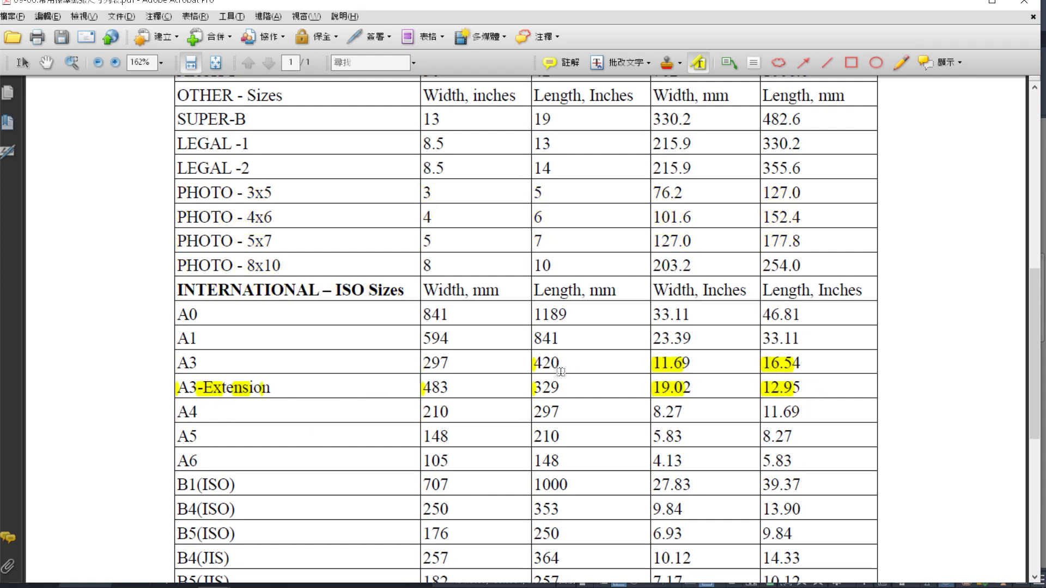
key(ctrl+z)
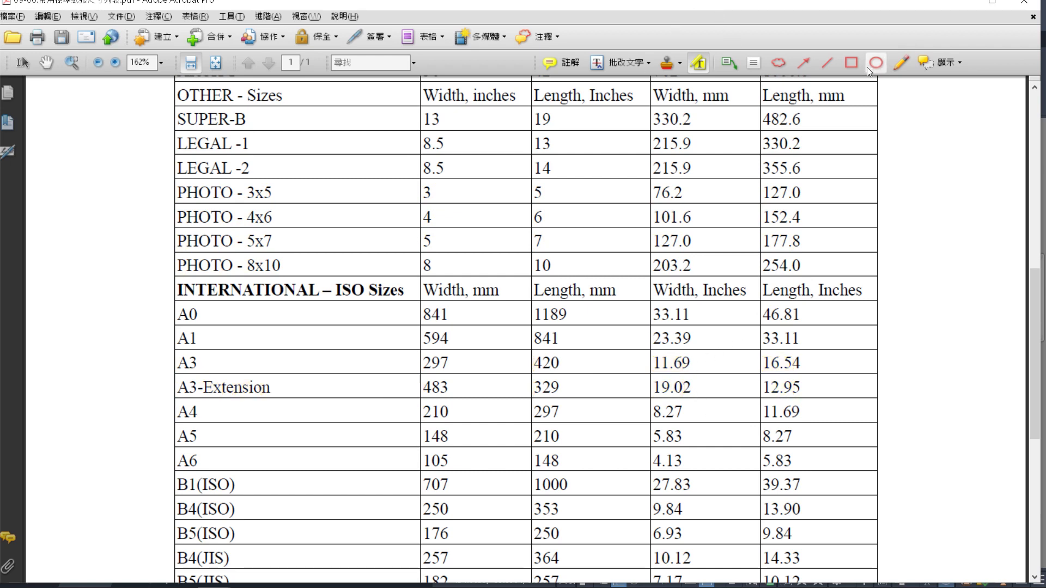
Draw red rectangles around the A3 row and the units header row, then return to AutoCAD
click(850, 63)
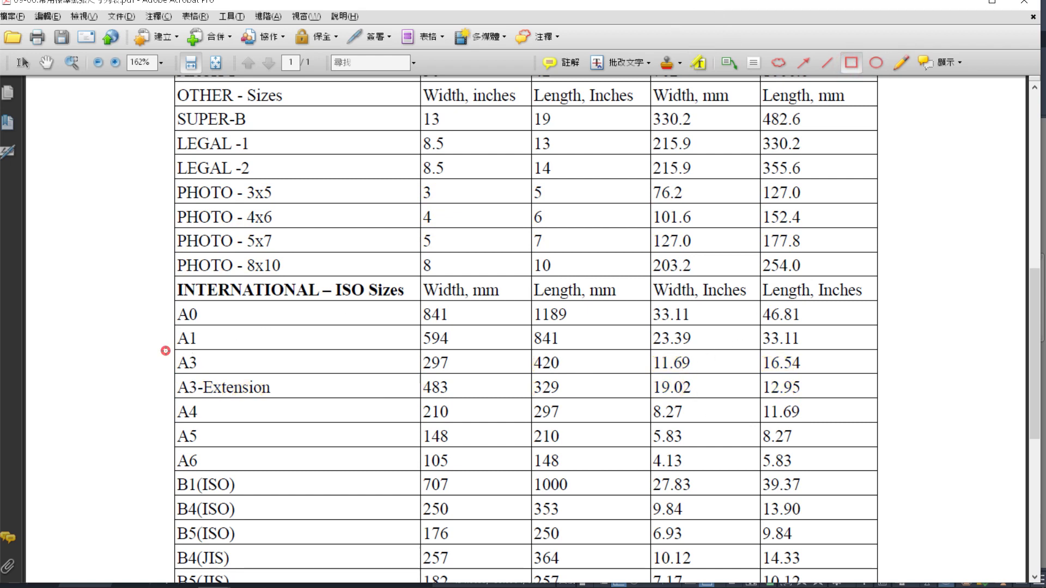
drag(165, 351, 648, 373)
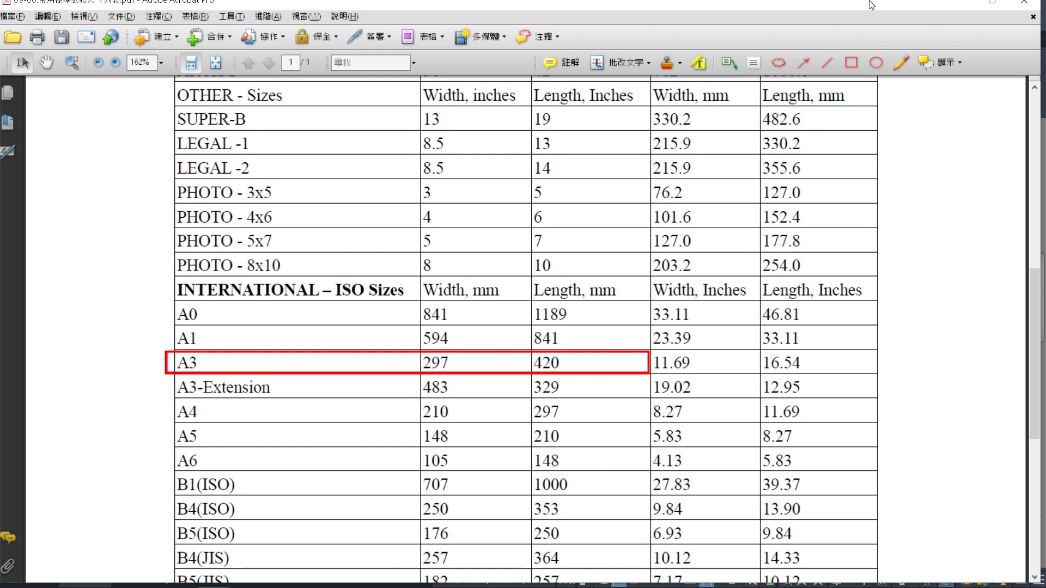
click(852, 63)
drag(425, 279, 879, 304)
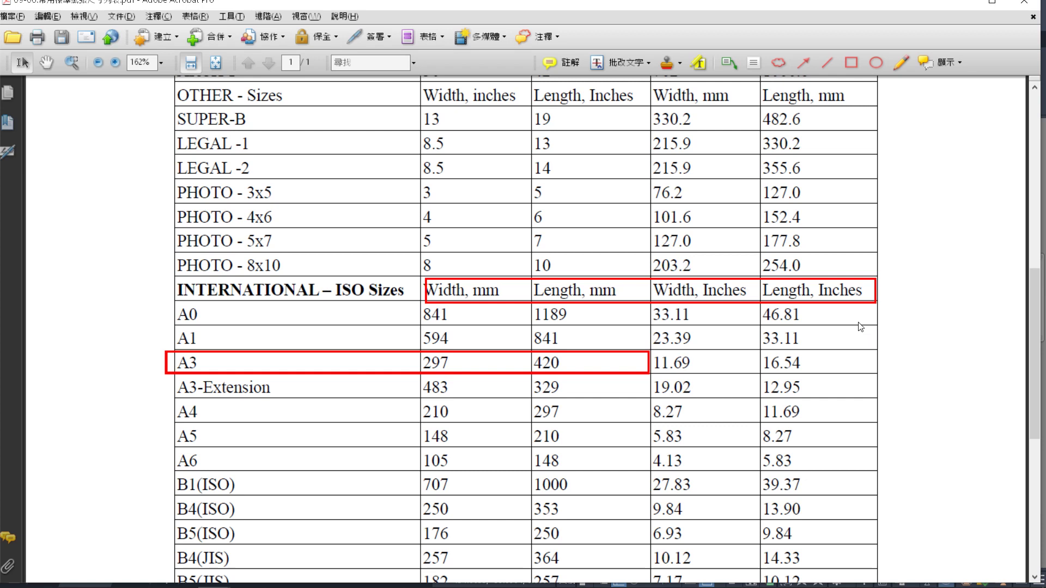
click(849, 303)
mouse_move(17, 577)
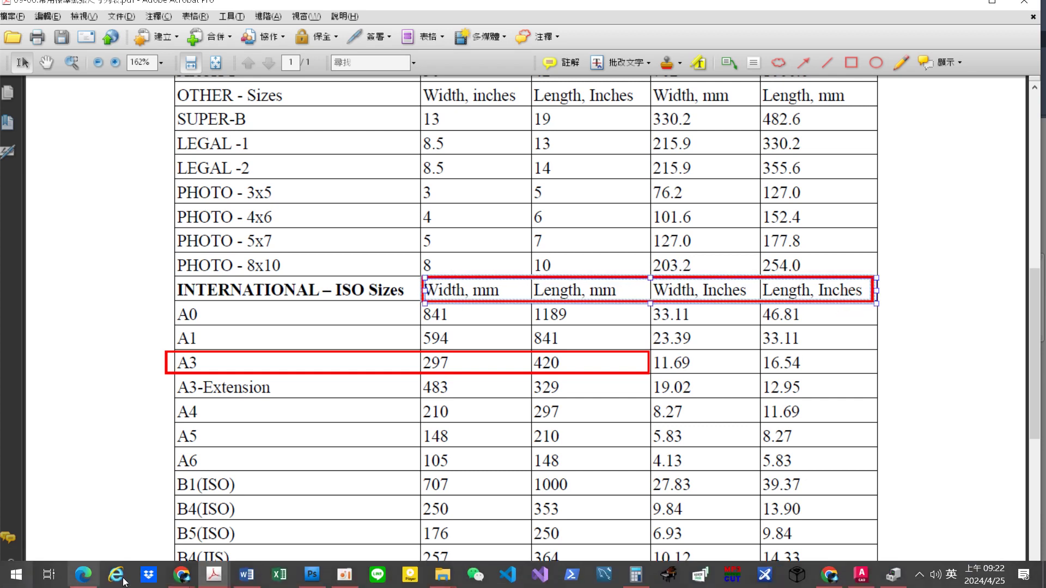
click(529, 432)
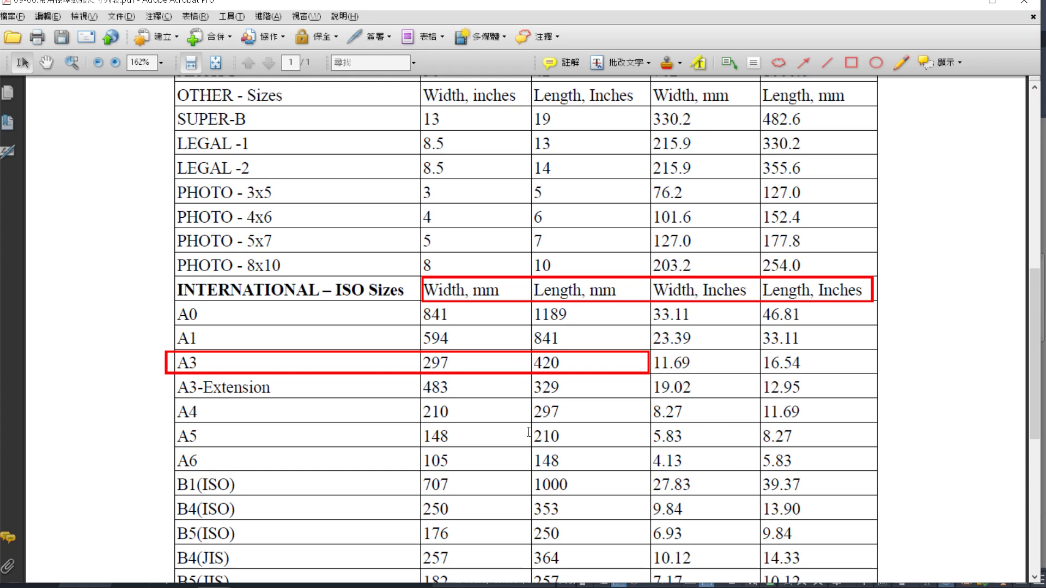
scroll(528, 432, up, 10)
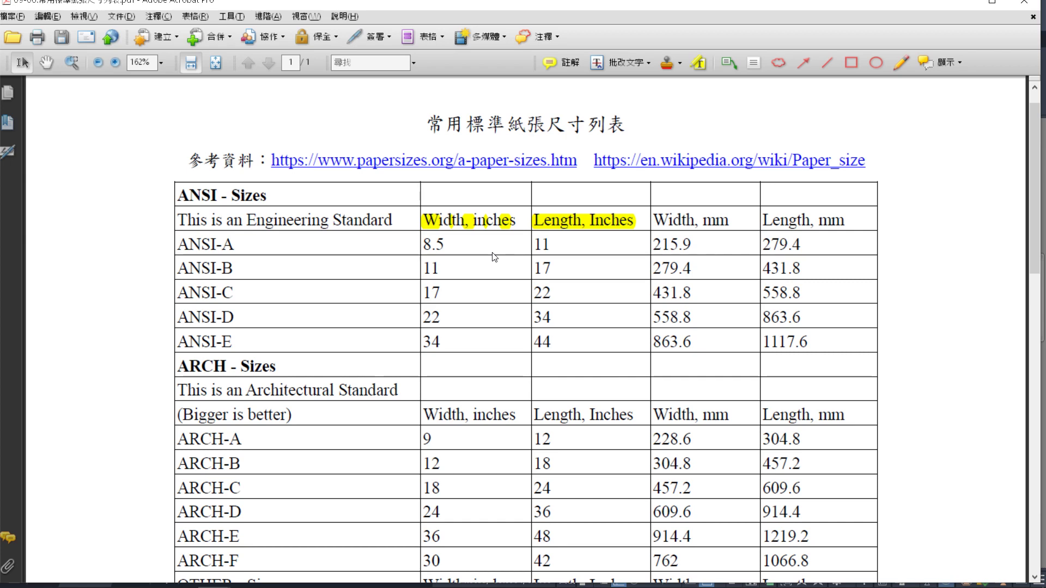
scroll(506, 316, down, 10)
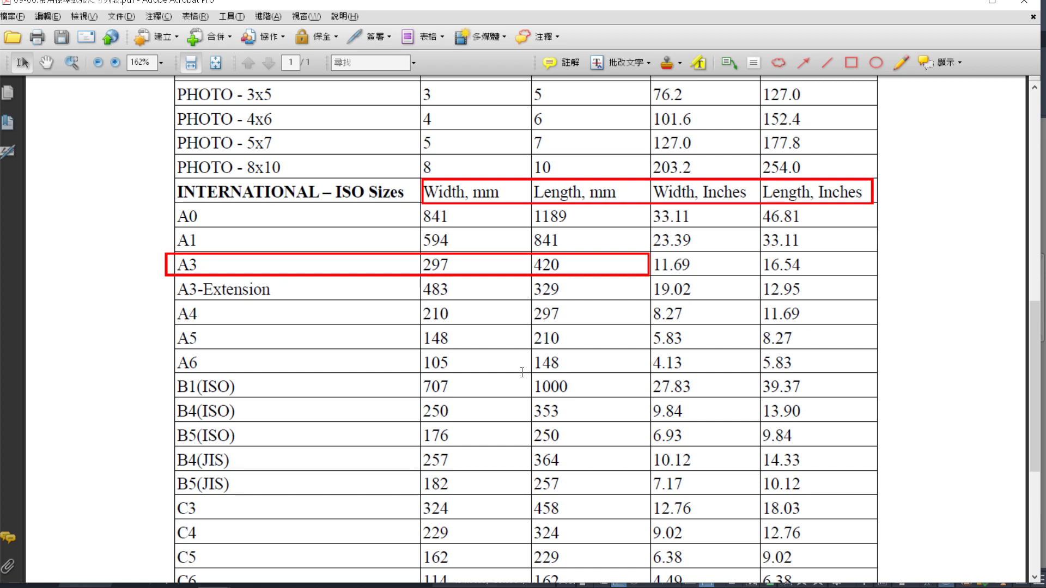
key(alt+Tab)
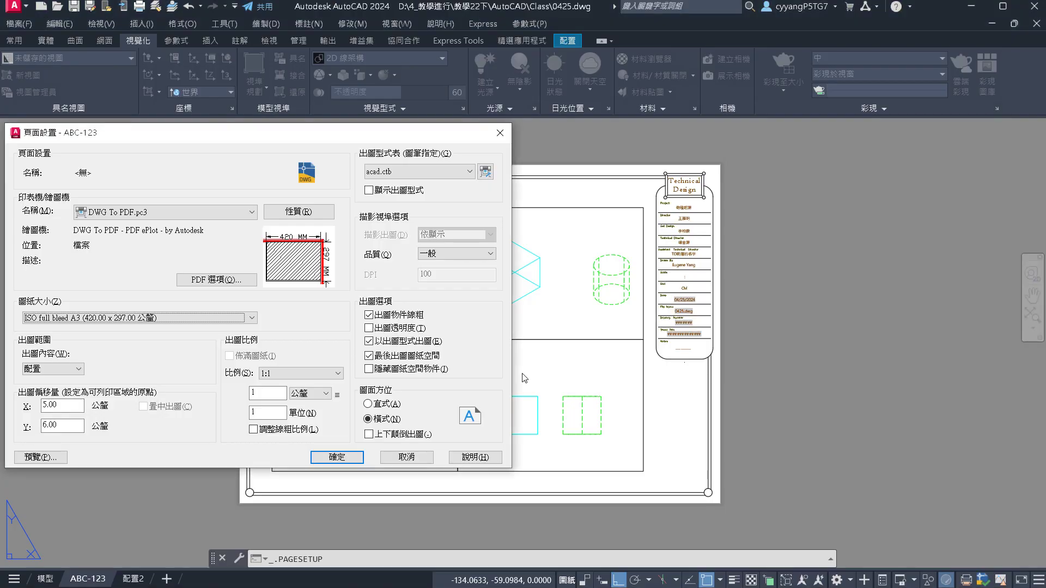
Change the paper size to ISO A3 (420.00 x 297.00) and confirm the page setup
click(330, 134)
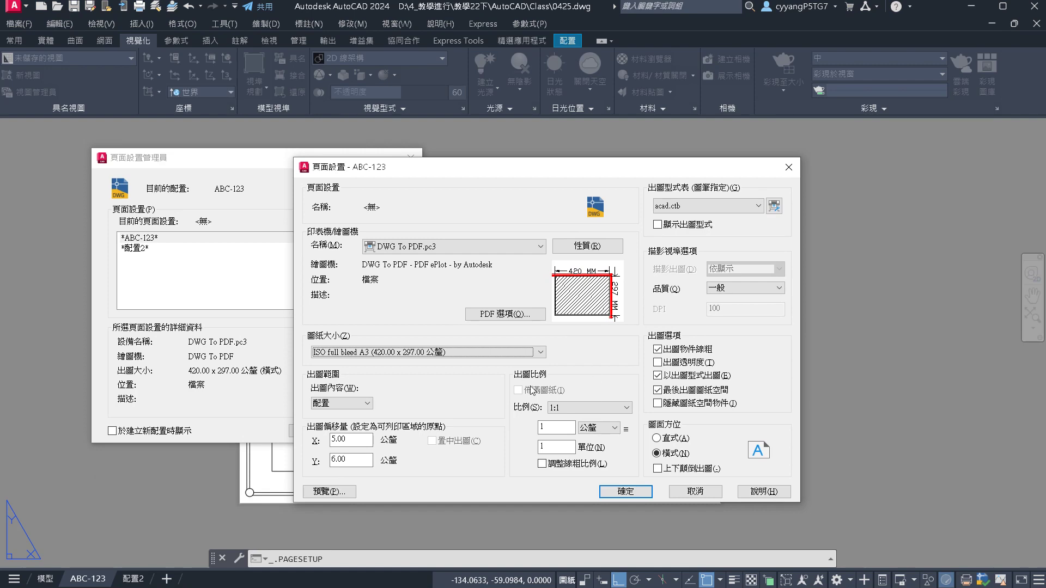
click(541, 353)
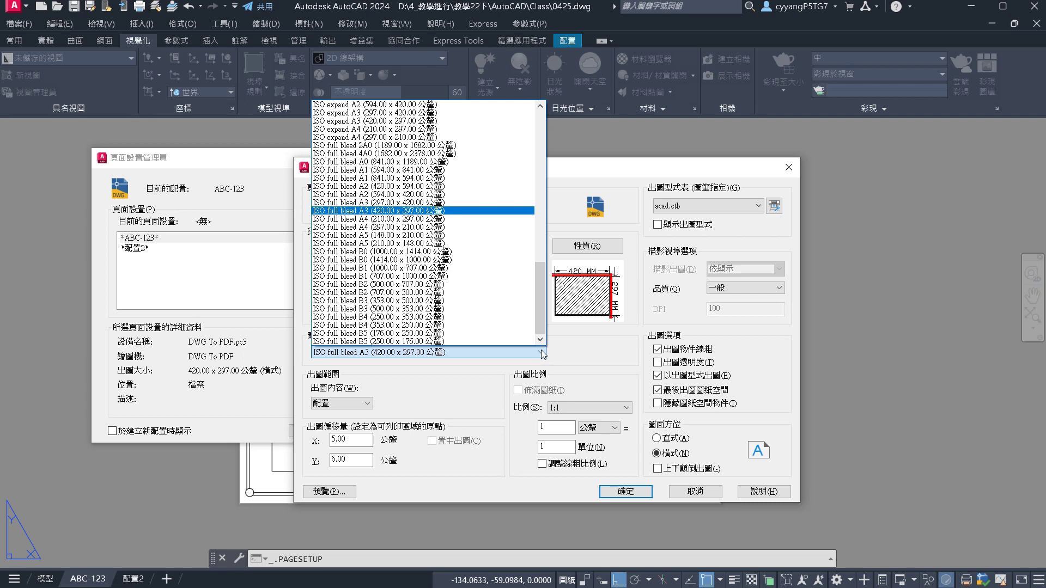
scroll(420, 223, up, 6)
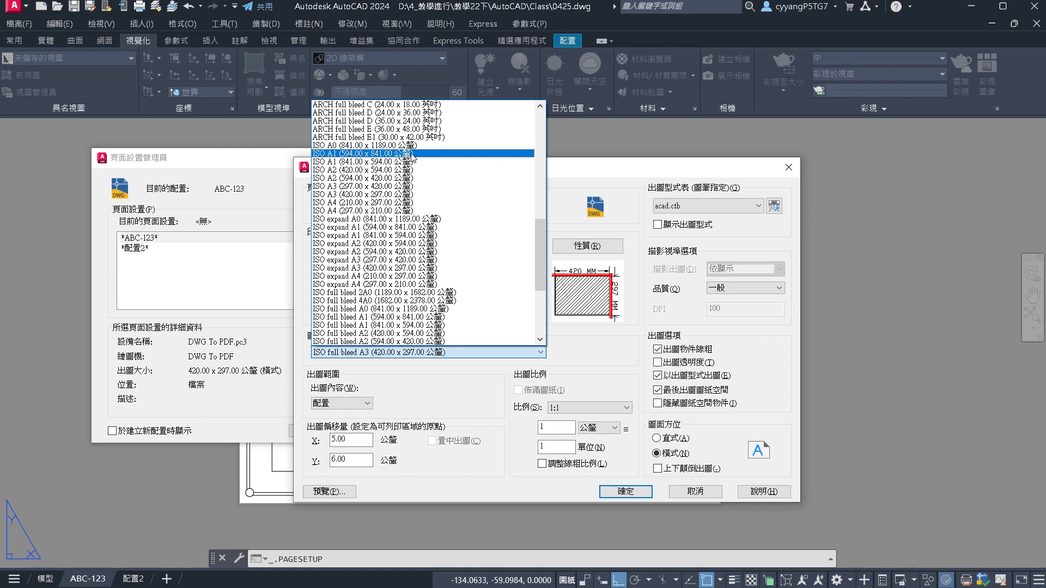
click(418, 195)
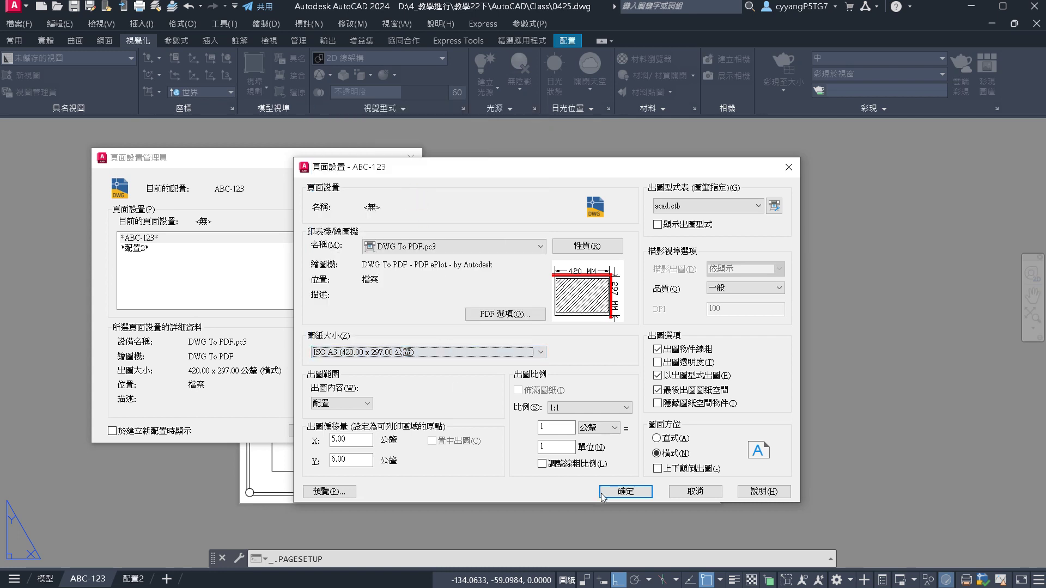
click(626, 491)
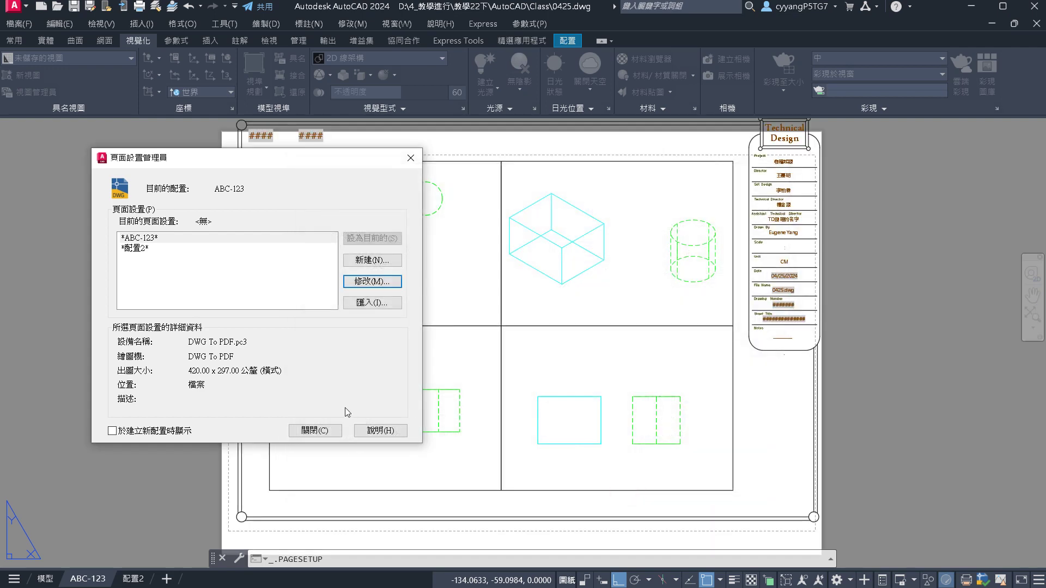
click(326, 428)
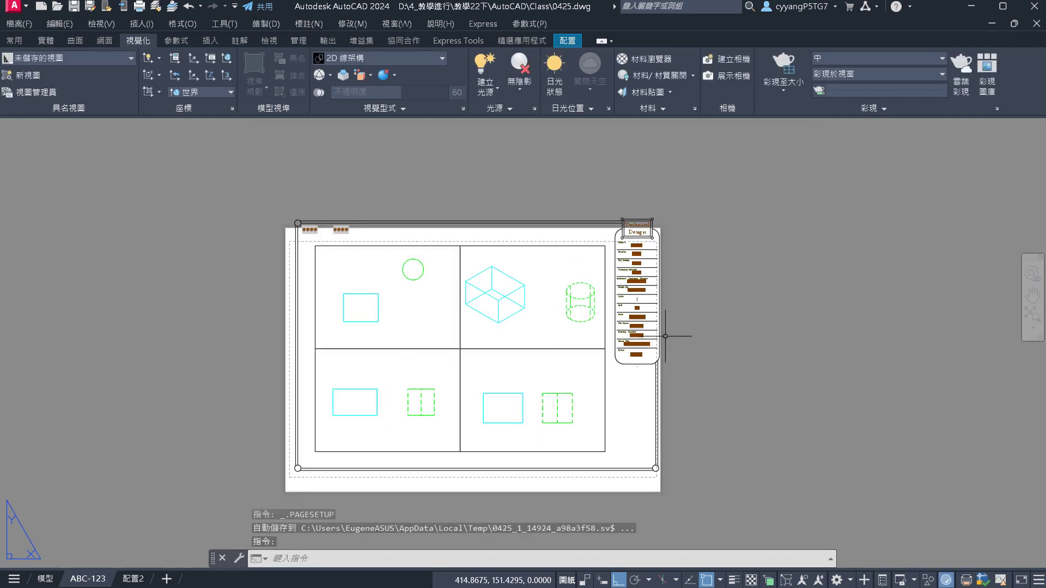
scroll(950, 224, up, 4)
scroll(564, 147, down, 4)
scroll(833, 259, up, 2)
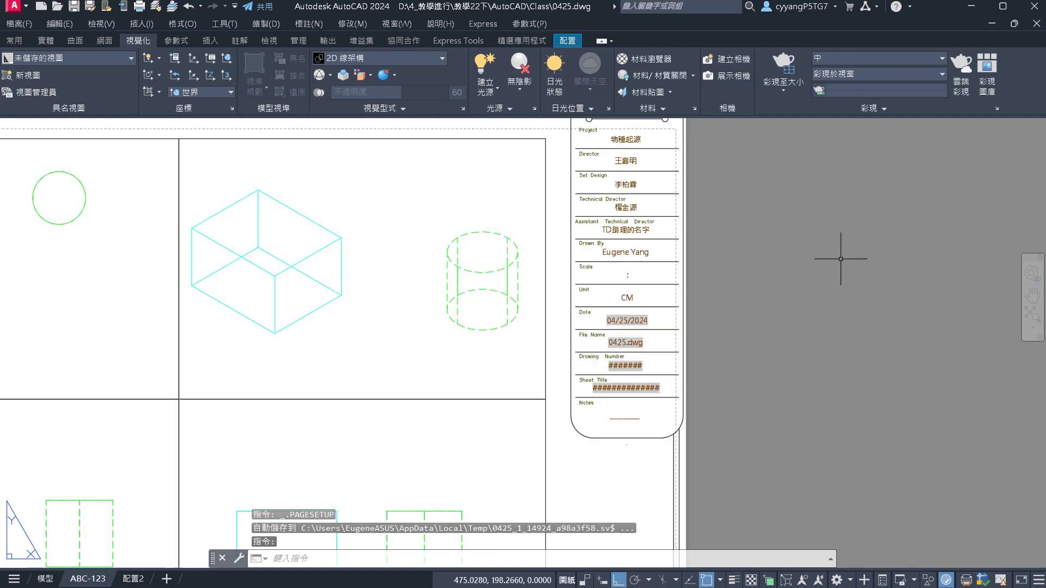
scroll(408, 385, down, 5)
scroll(297, 445, up, 8)
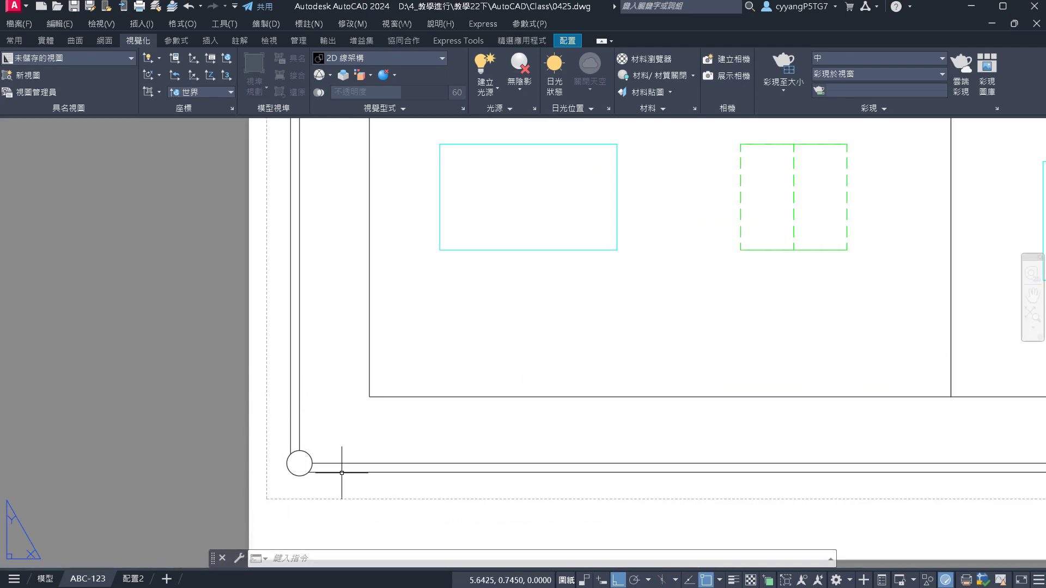
scroll(284, 468, down, 8)
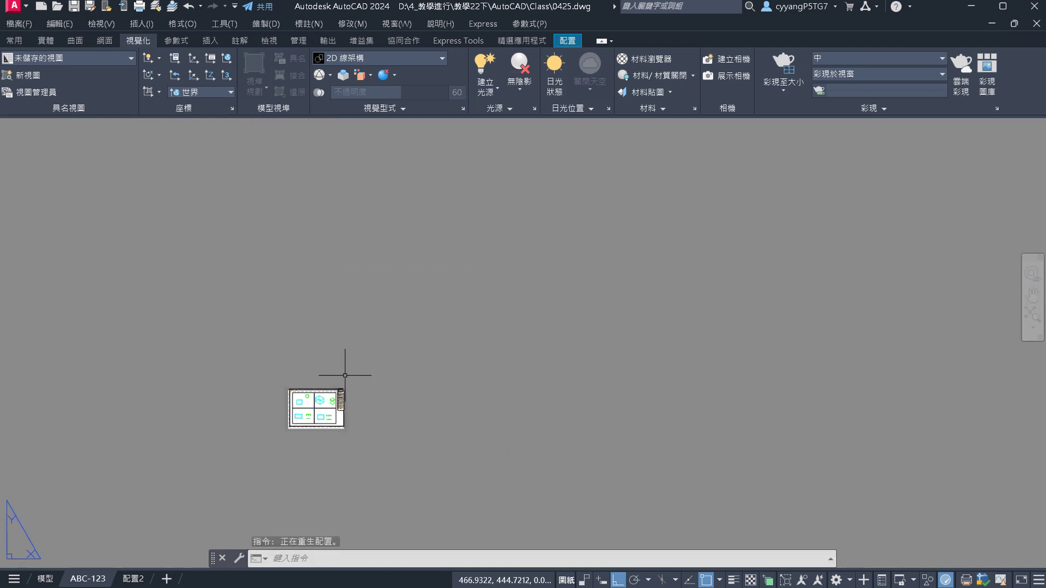
scroll(383, 380, up, 5)
scroll(273, 407, up, 3)
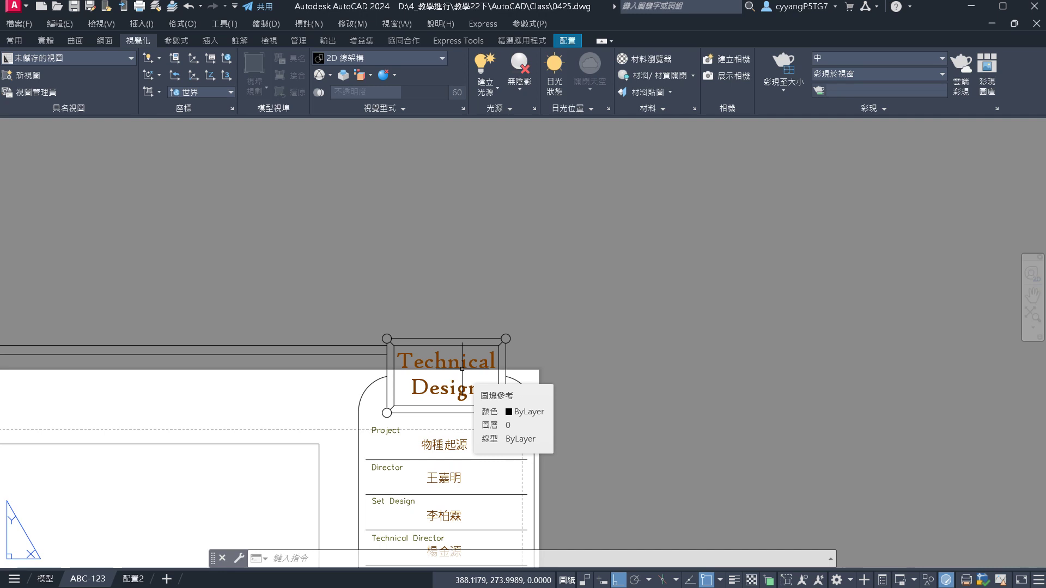
key(ctrl+z)
key(ctrl+z)
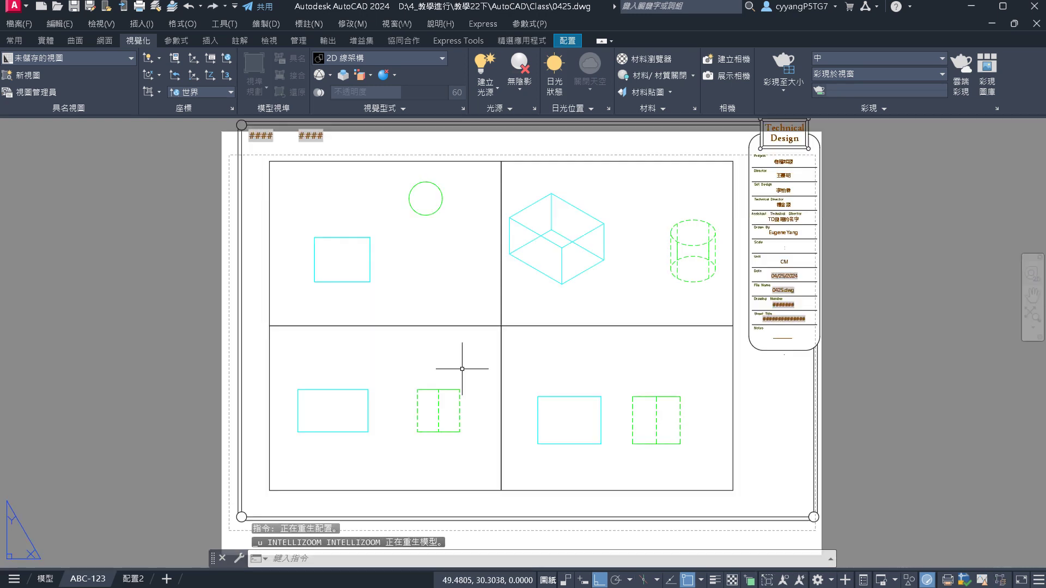
key(ctrl+z)
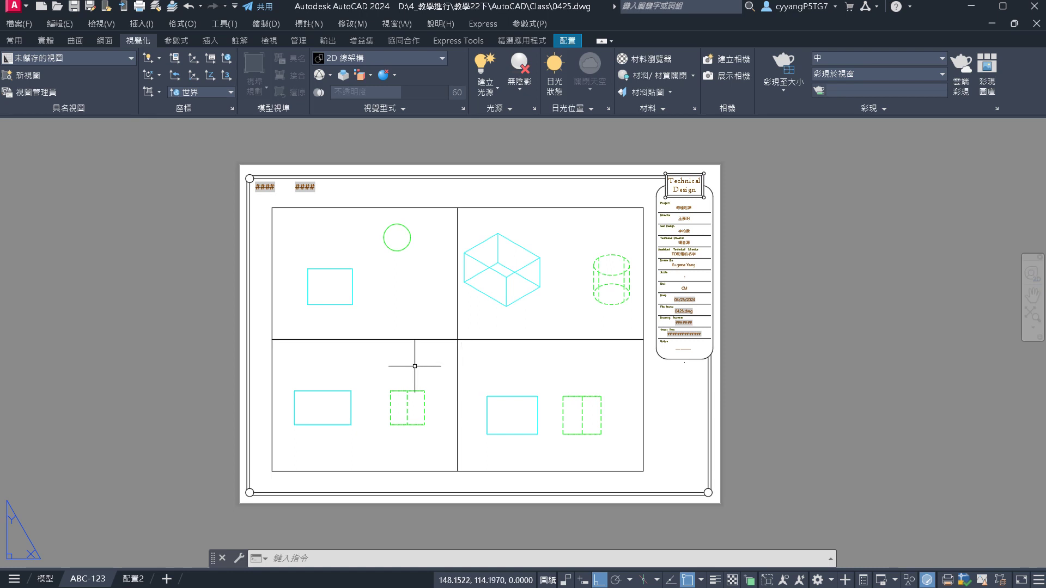
click(95, 579)
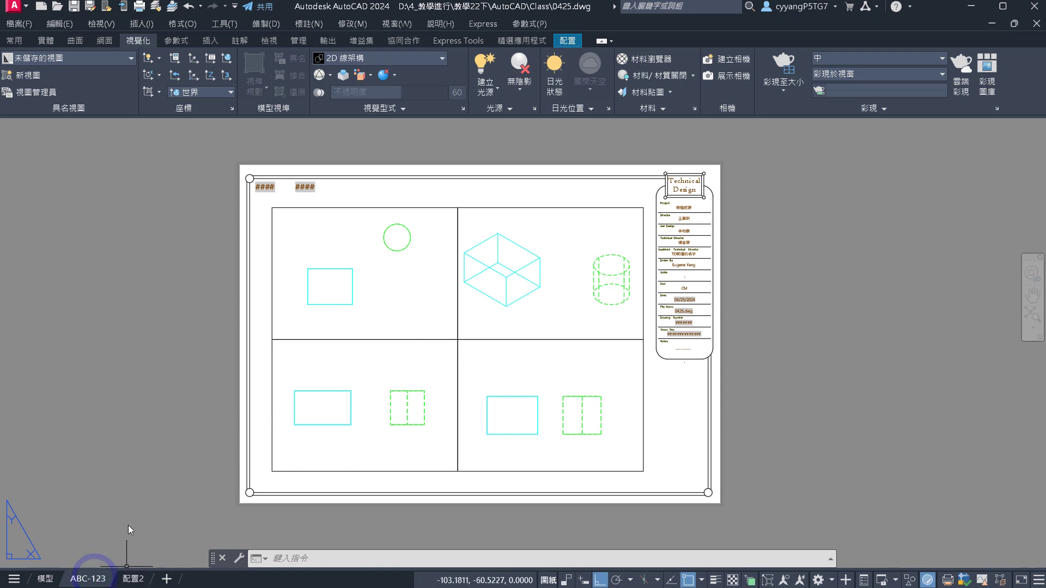
right_click(90, 572)
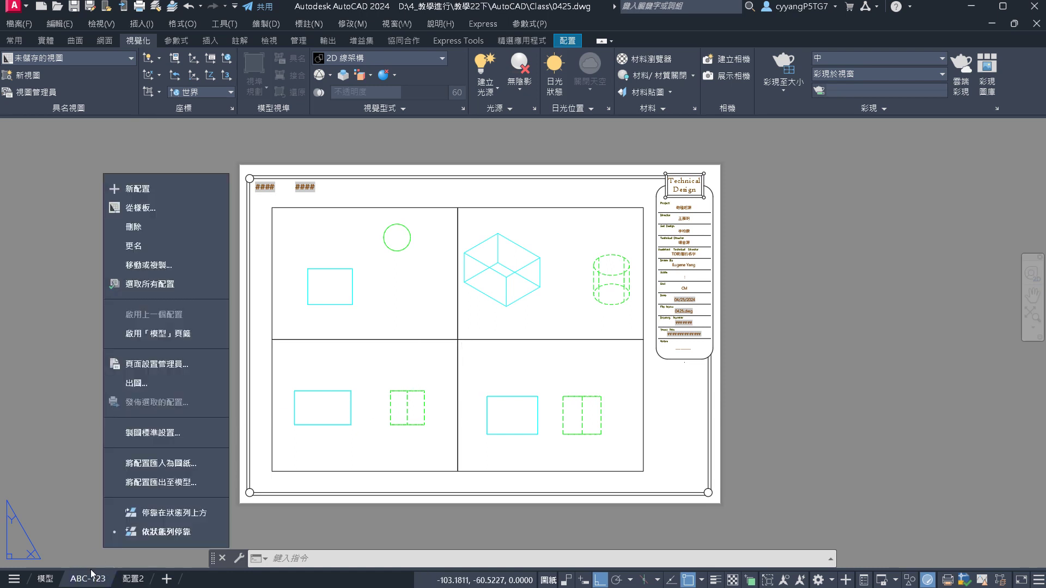
click(185, 368)
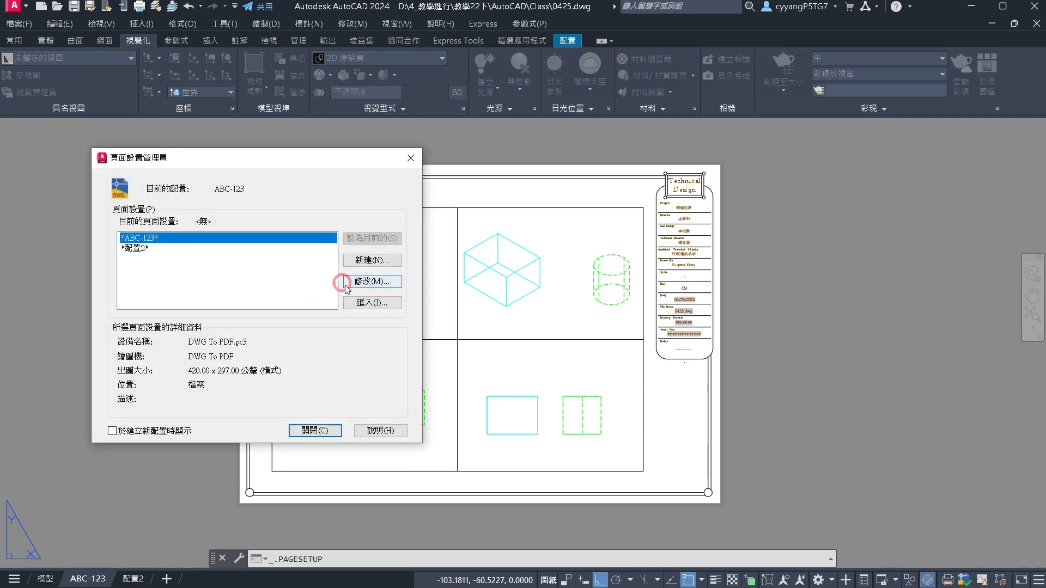
click(350, 281)
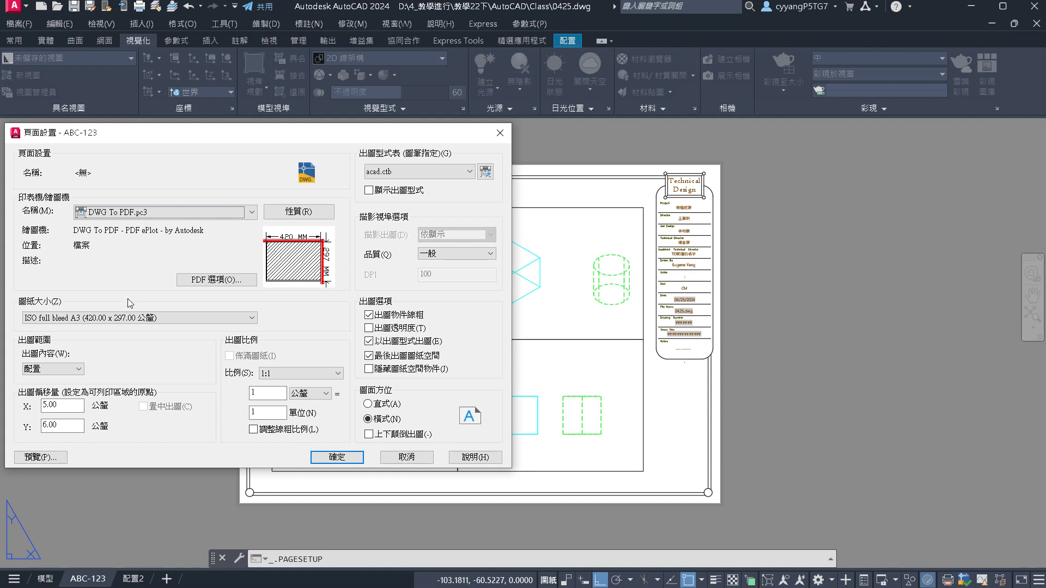
click(78, 370)
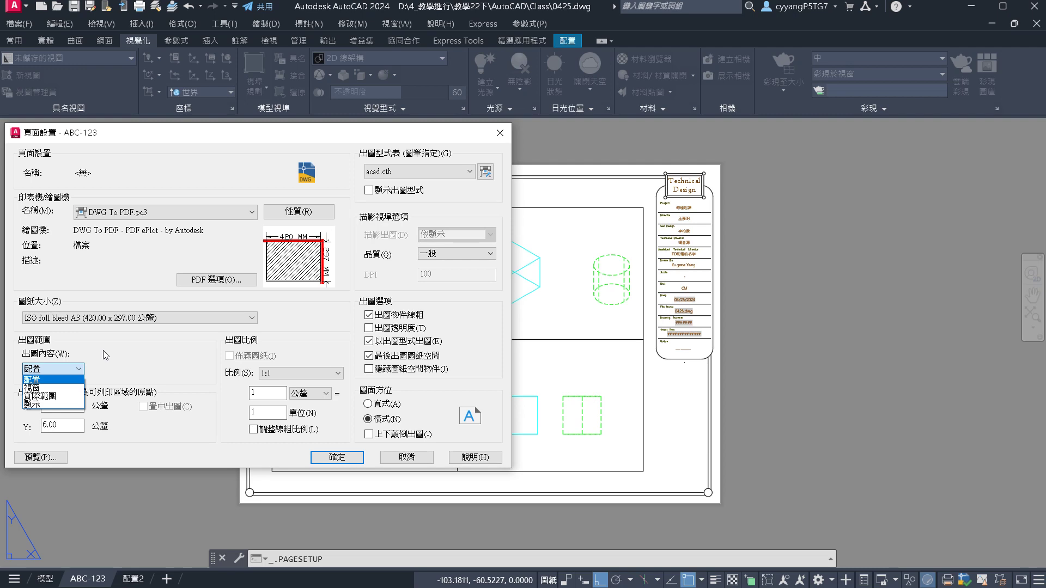
key(Escape)
key(Escape)
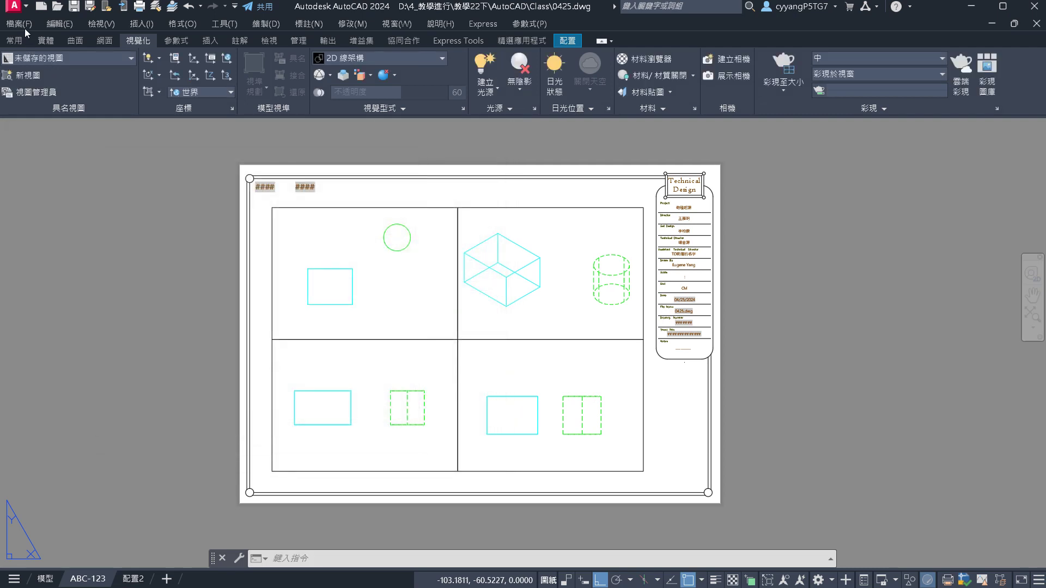
In File Explorer, browse to 2024\舞台設計\20240416\總圖 and select the .dwg drawing file
click(24, 27)
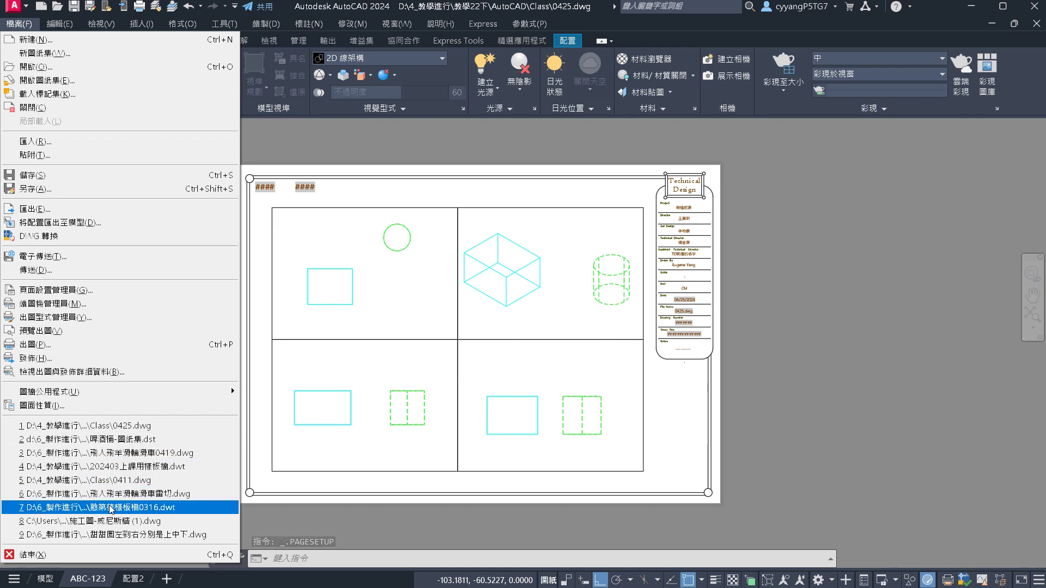
key(alt+Tab)
key(alt+Tab)
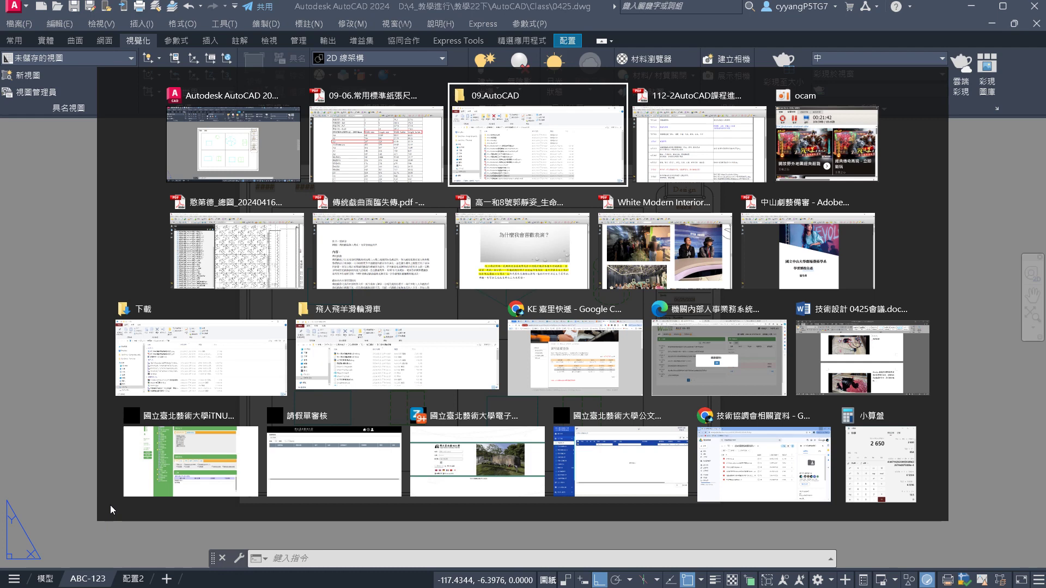
key(alt+Tab)
key(alt+Tab)
key(alt+Tab)
key(alt+Tab)
key(alt+Tab)
key(alt+Tab)
key(alt+Tab)
key(alt+Tab)
key(alt+Tab)
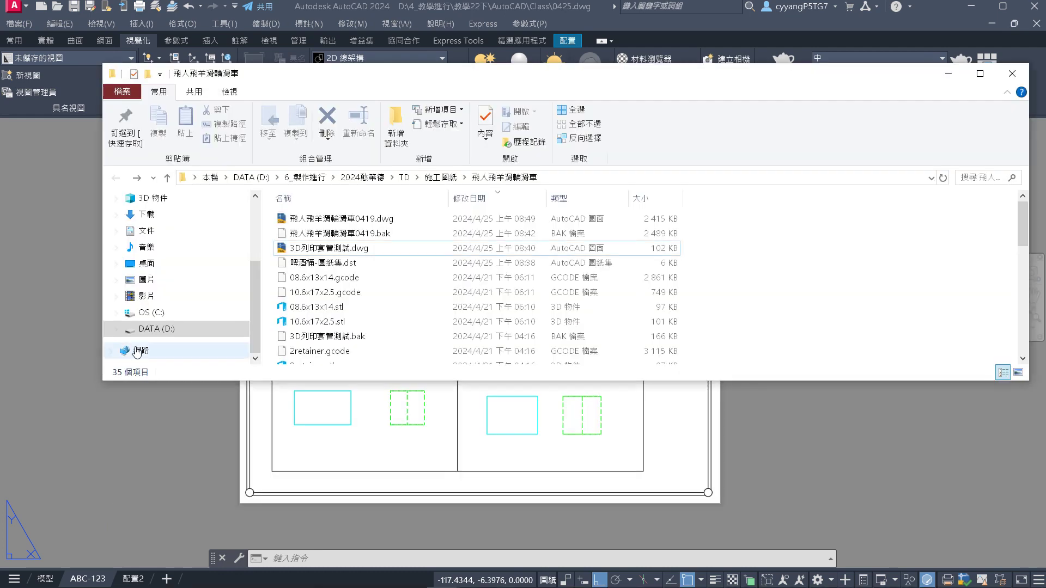
click(375, 178)
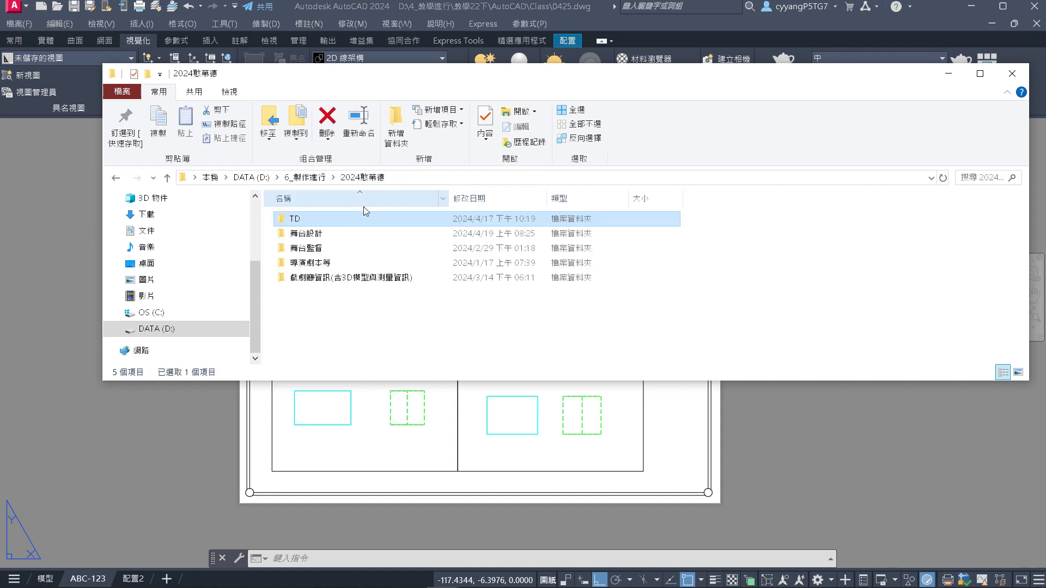
double_click(317, 234)
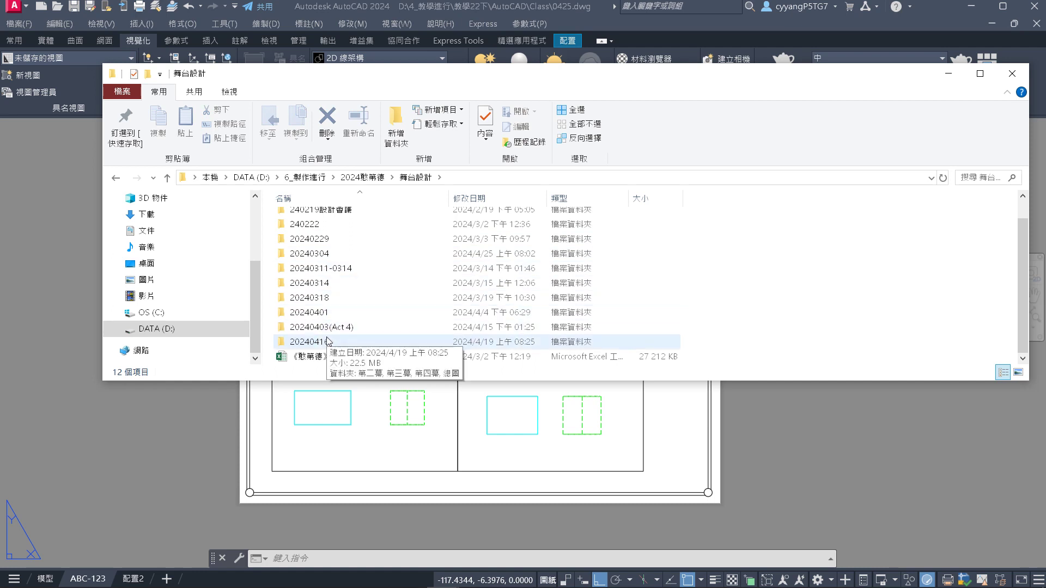
click(327, 341)
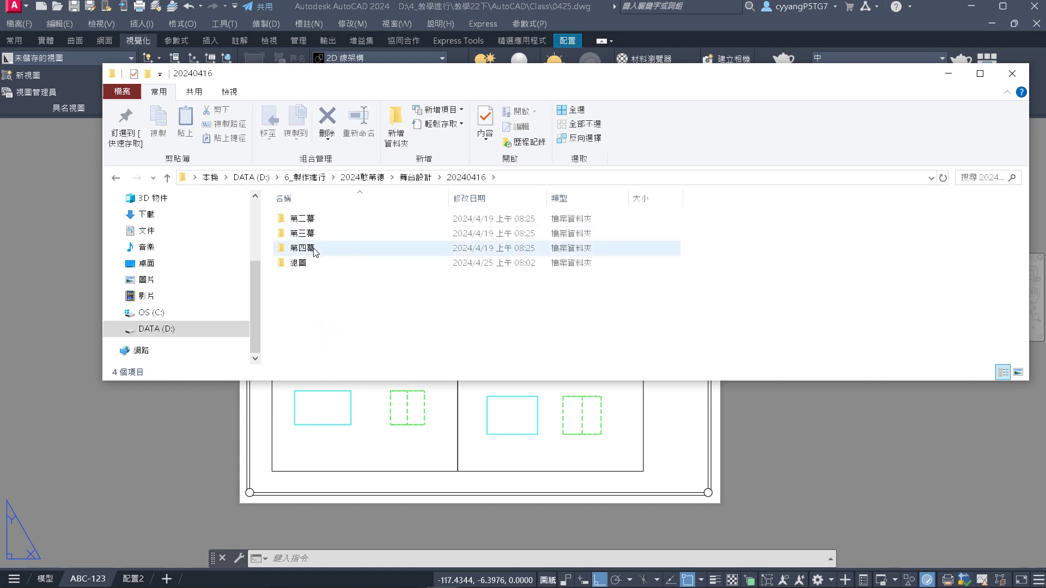
double_click(320, 263)
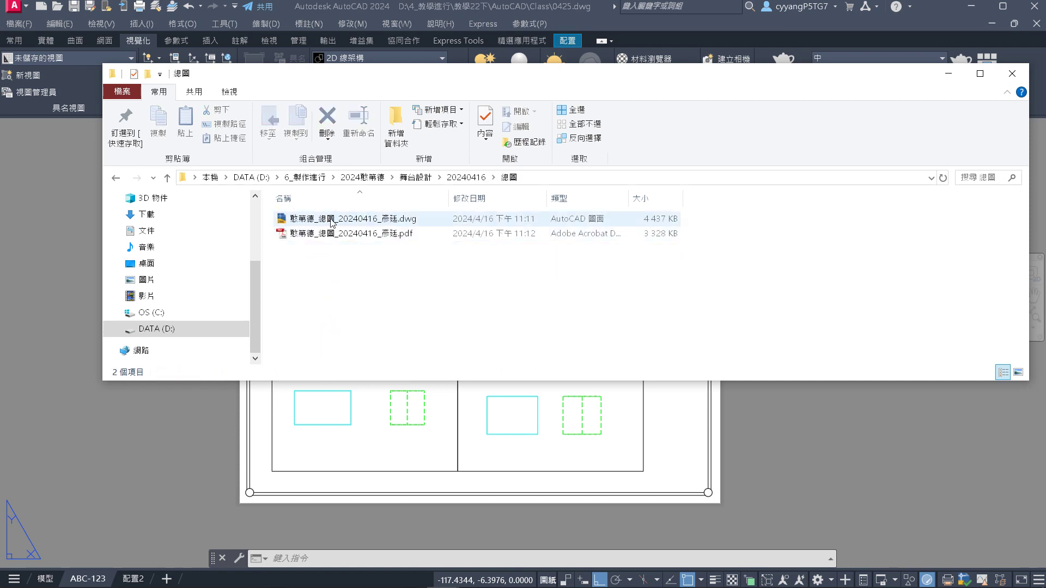
click(331, 219)
Open the 總圖 drawing and bring its 第一幕 sheet fully into view
double_click(331, 220)
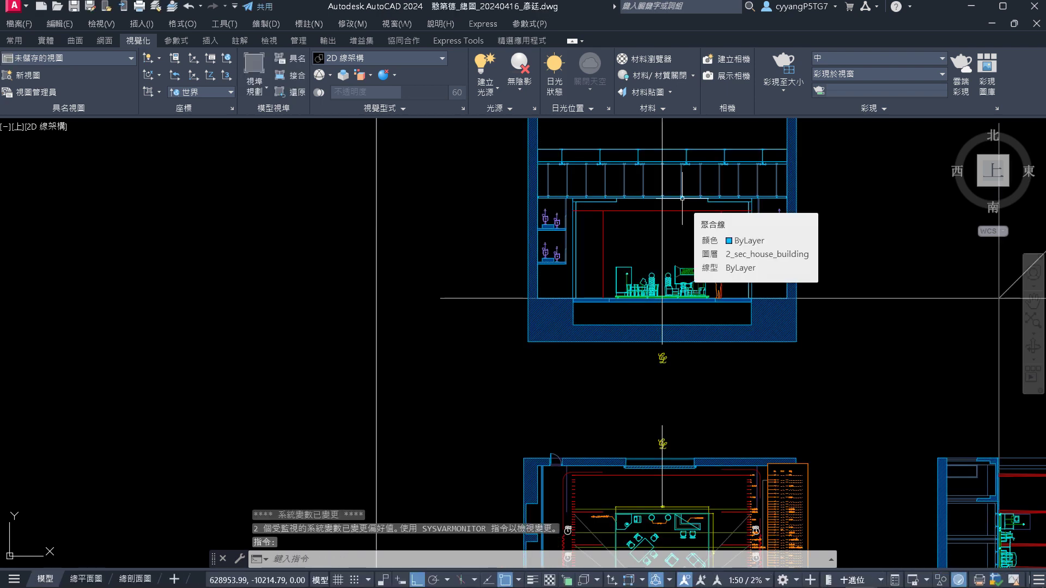
scroll(614, 290, down, 10)
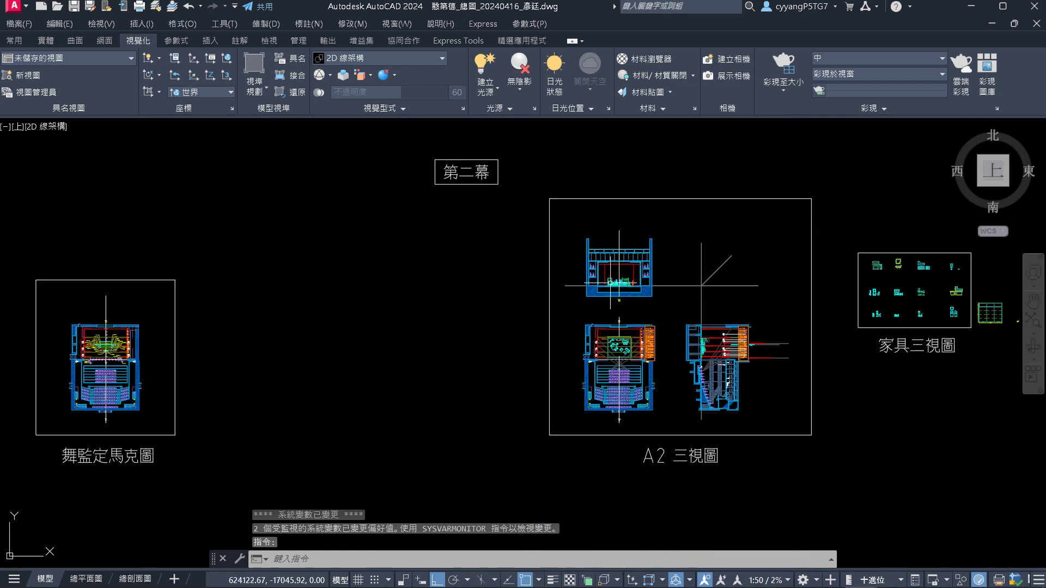
scroll(697, 283, up, 5)
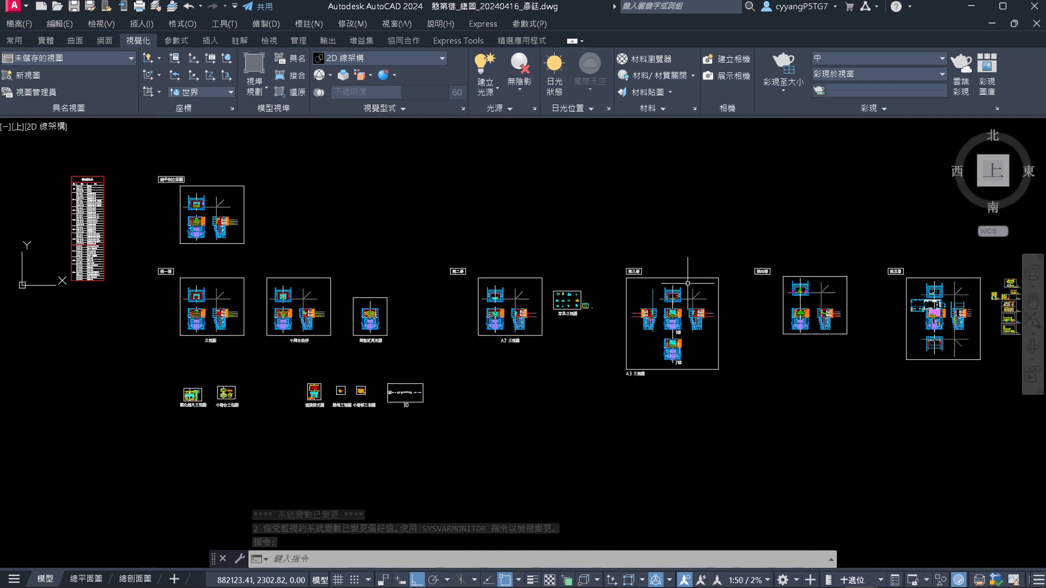
middle_drag(496, 357, 438, 404)
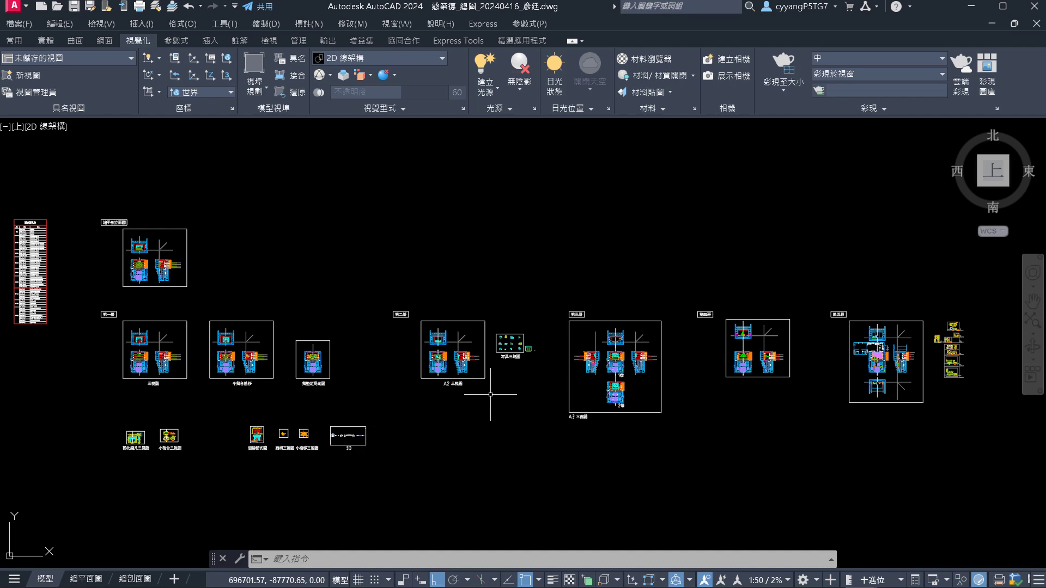
scroll(139, 251, up, 5)
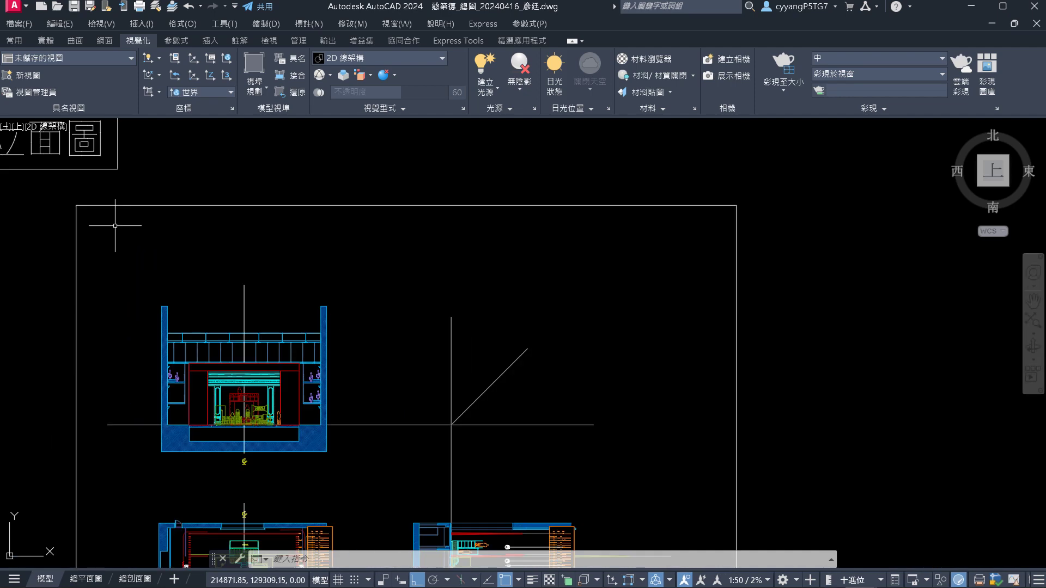
scroll(223, 203, down, 5)
scroll(224, 204, up, 5)
scroll(93, 311, down, 5)
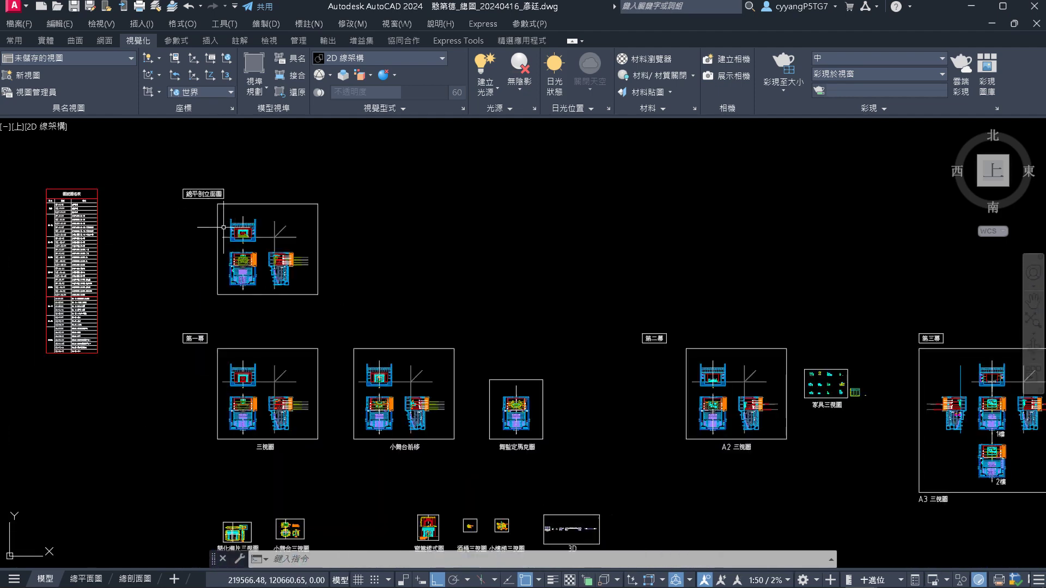
scroll(234, 405, up, 4)
scroll(234, 405, up, 2)
mouse_move(261, 468)
middle_down()
mouse_move(370, 419)
mouse_move(395, 437)
middle_up()
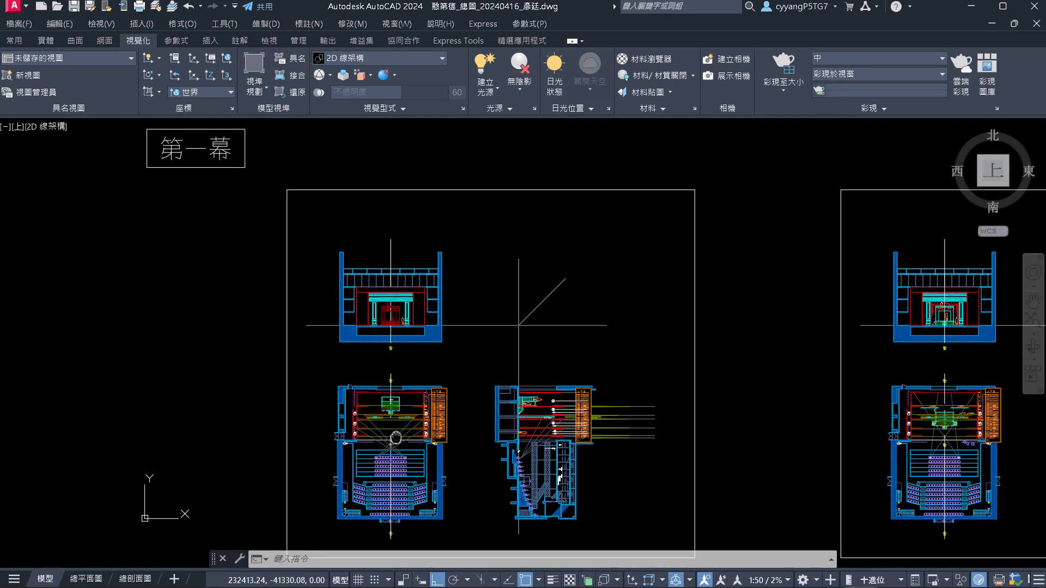
Pan past the 第二幕, 第三幕 and 第四幕 sheets until 第五幕 is centred
scroll(395, 437, up, 2)
scroll(479, 346, down, 8)
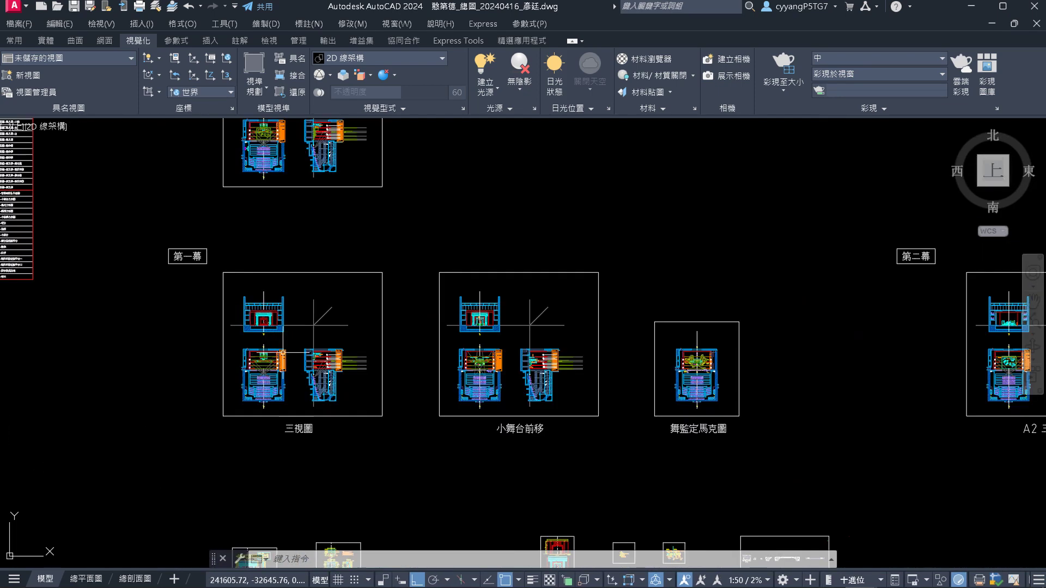
middle_drag(451, 342, 217, 343)
scroll(492, 327, up, 6)
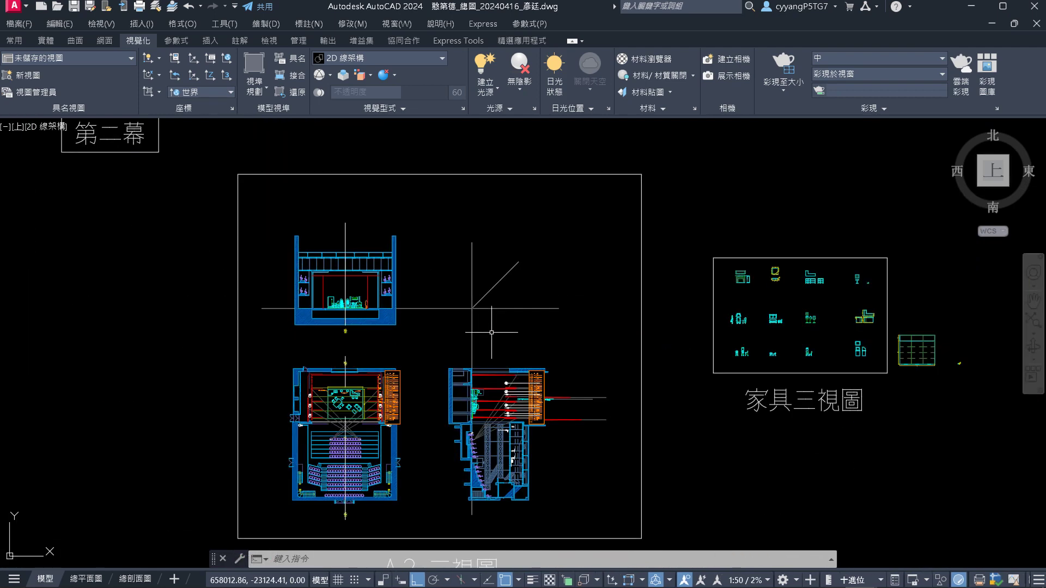
middle_drag(481, 328, 19, 327)
middle_drag(803, 343, 434, 343)
scroll(434, 343, up, 3)
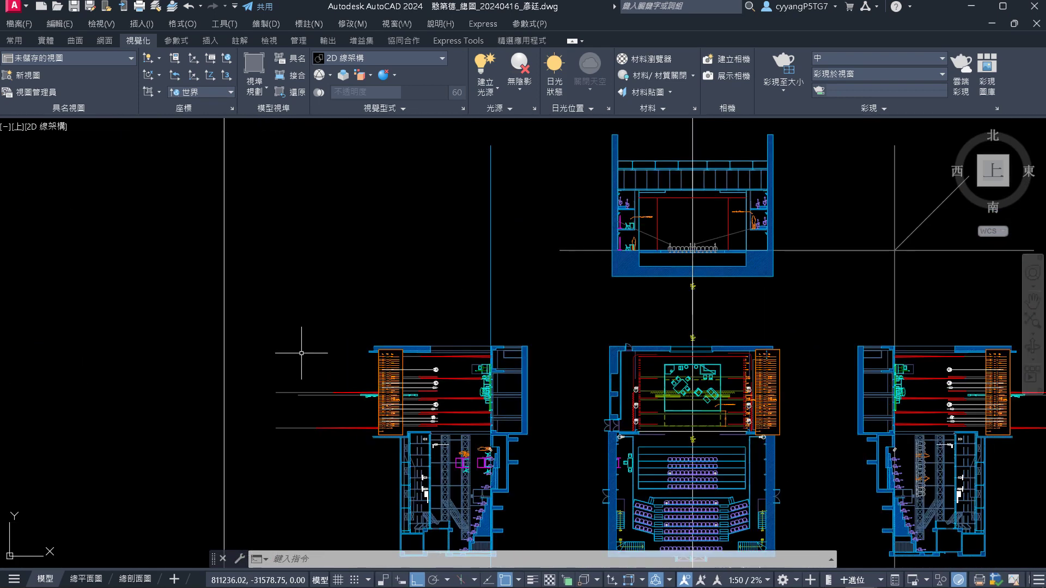
scroll(320, 354, down, 5)
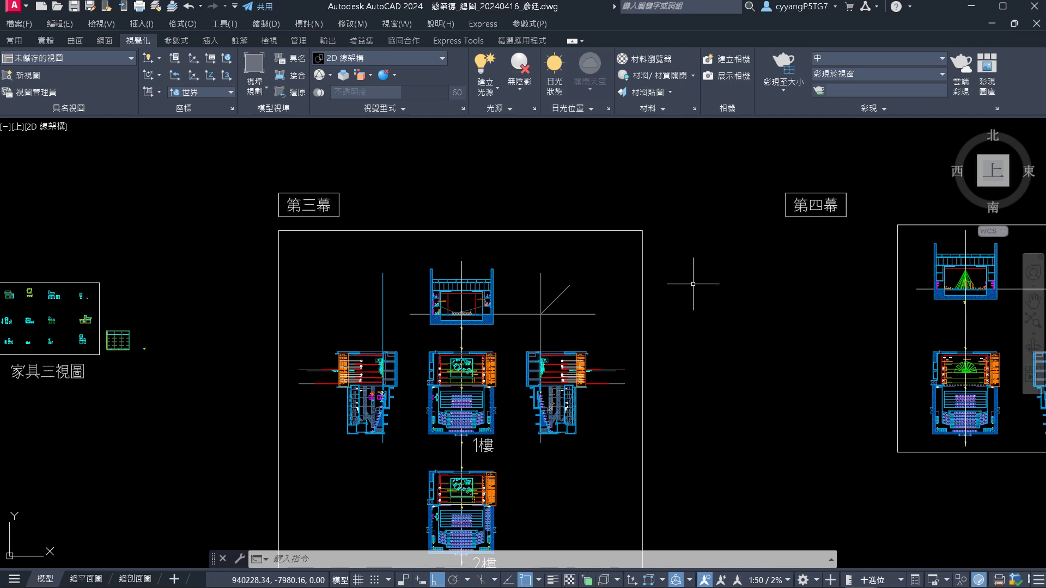
middle_drag(691, 280, 236, 287)
scroll(264, 290, up, 2)
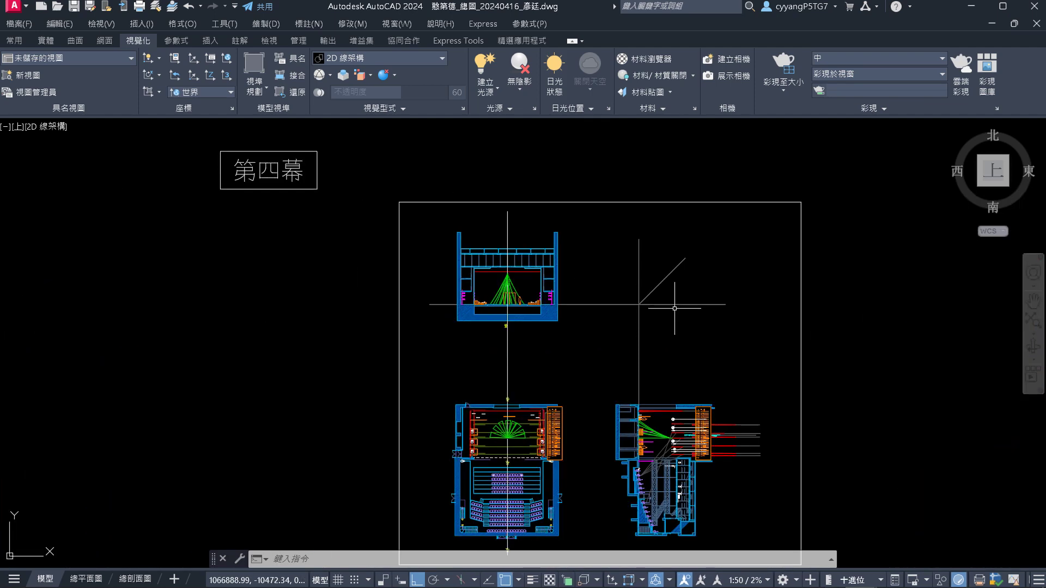
mouse_move(675, 299)
middle_down()
mouse_move(2, 280)
mouse_move(3, 266)
middle_up()
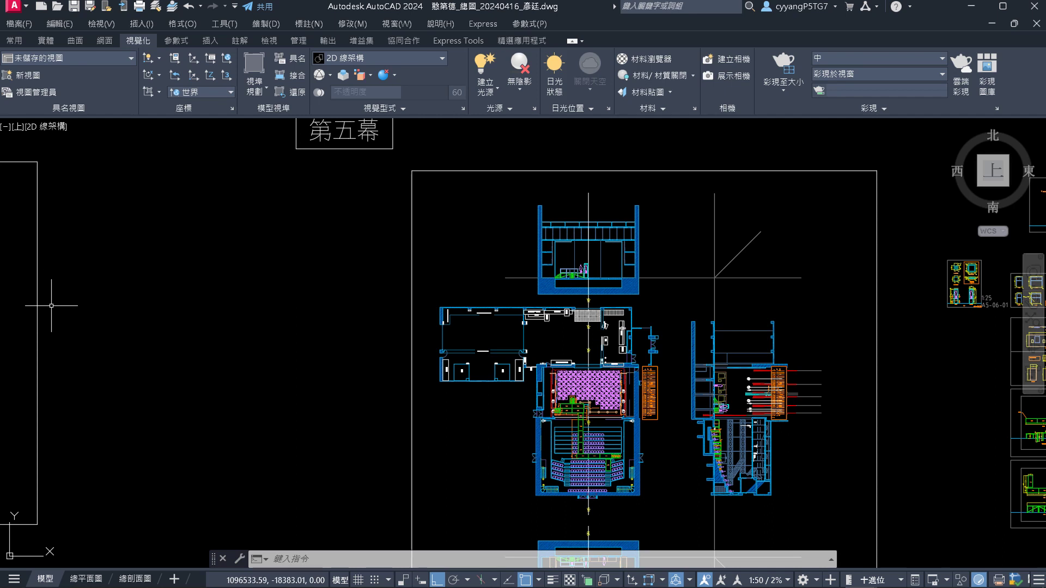
key(ctrl+p)
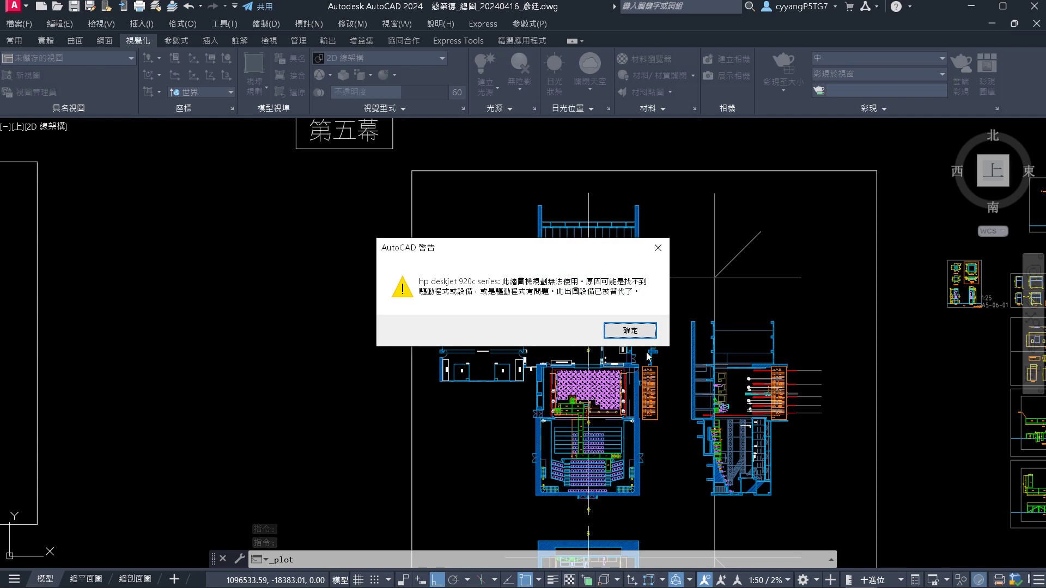
click(632, 330)
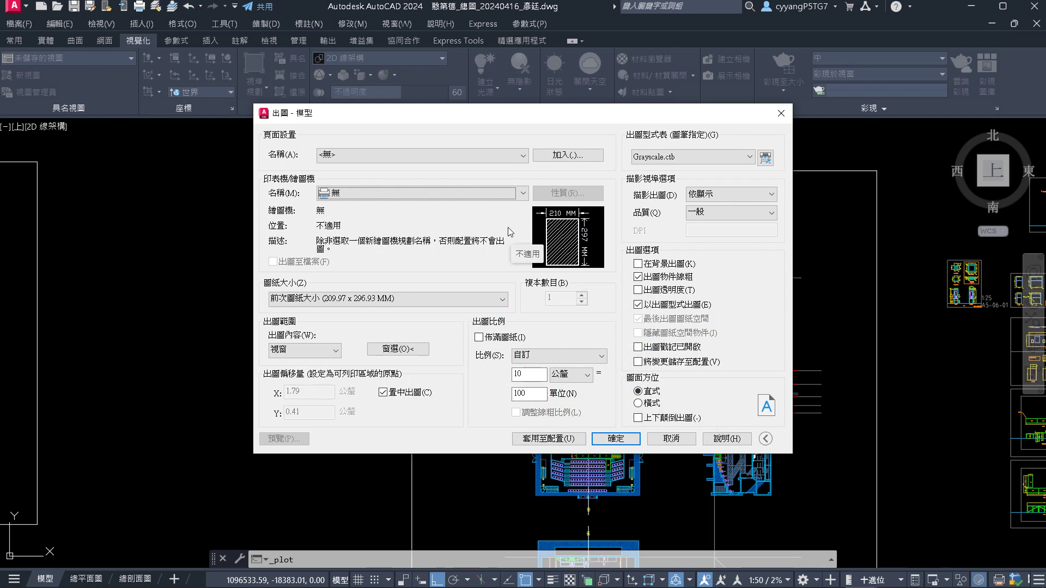
key(Escape)
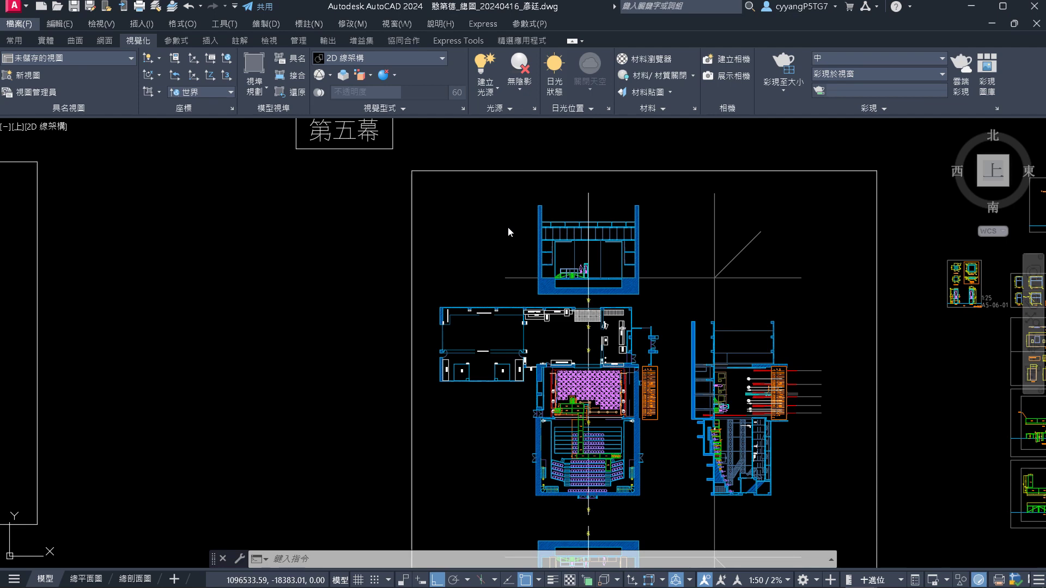
View the 總平面圖 layout, then close the theatre drawing without saving changes
click(86, 578)
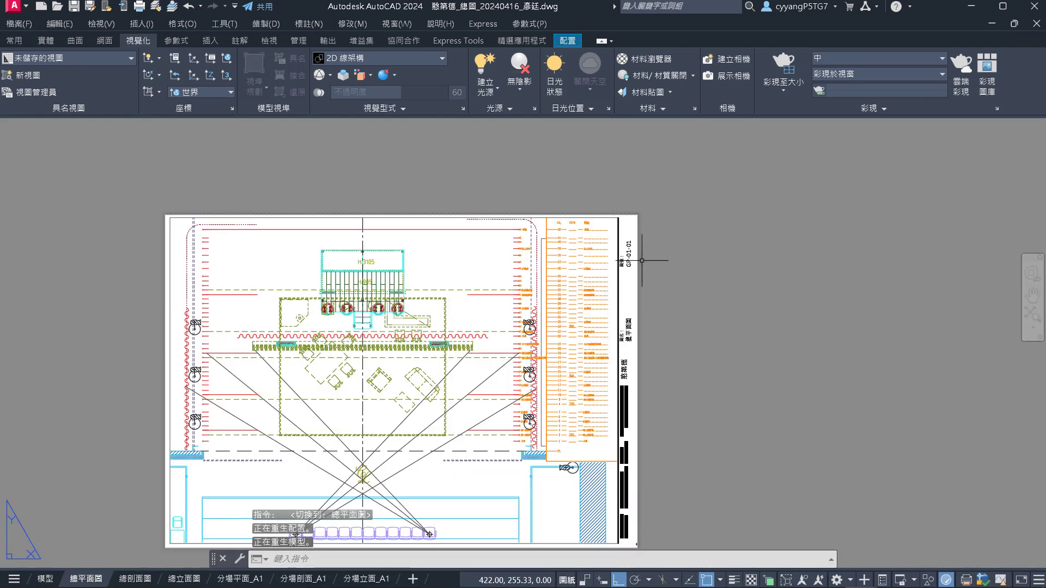
scroll(595, 356, up, 2)
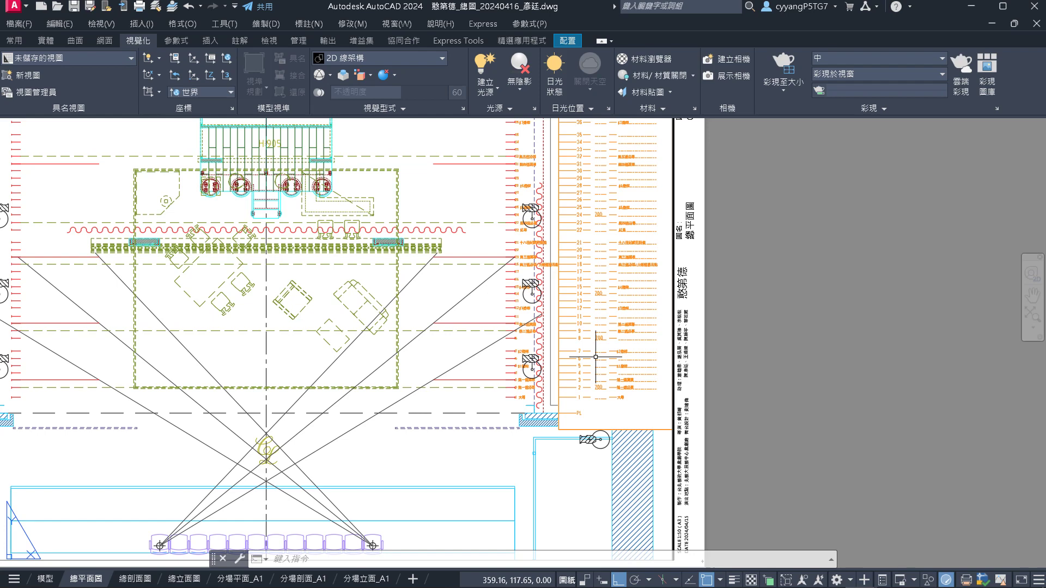
click(1036, 23)
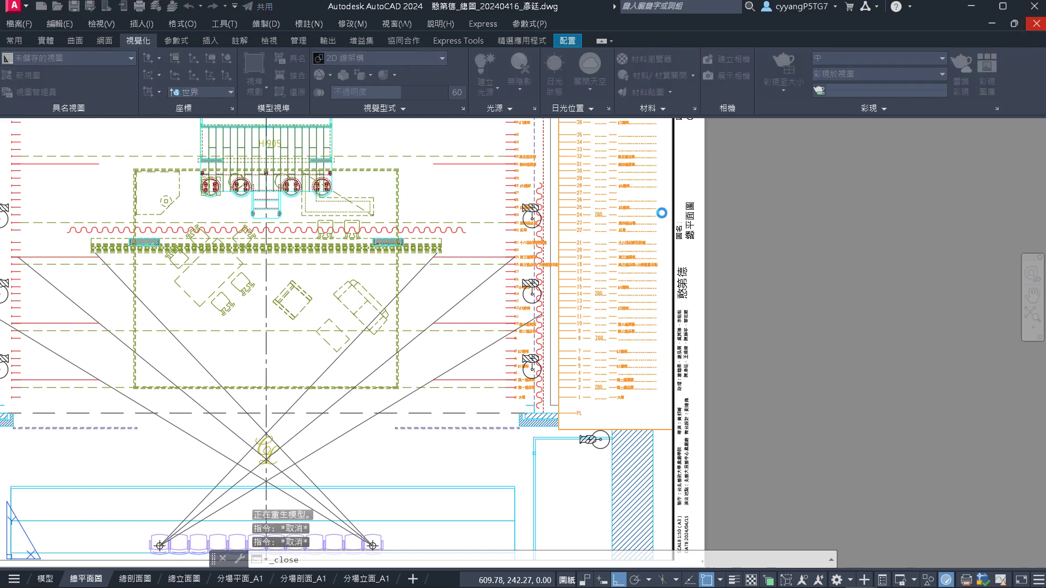
click(570, 331)
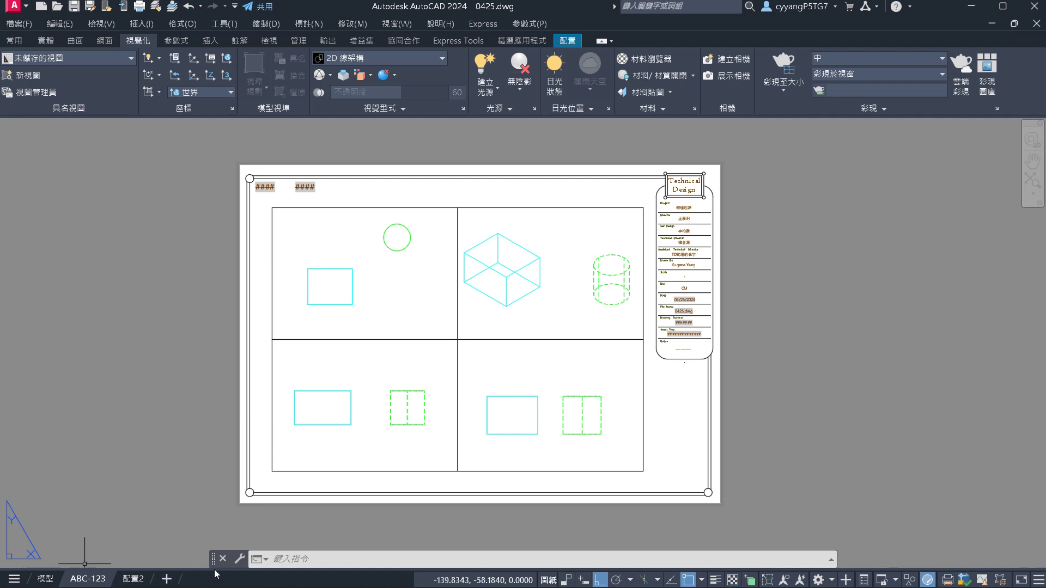
Edit the ABC-123 layout's page setup through the Page Setup Manager
mouse_move(273, 587)
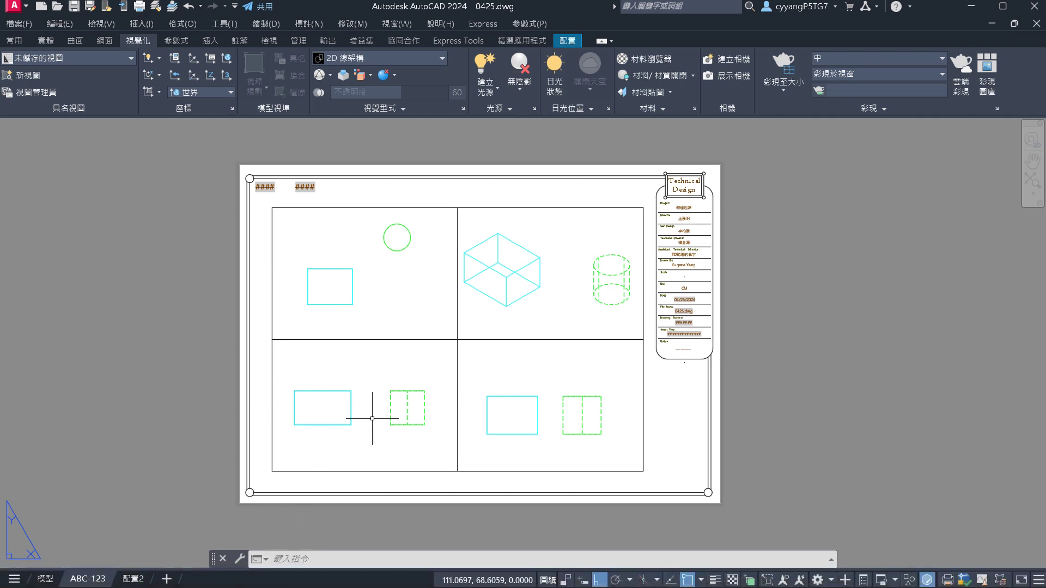
click(89, 578)
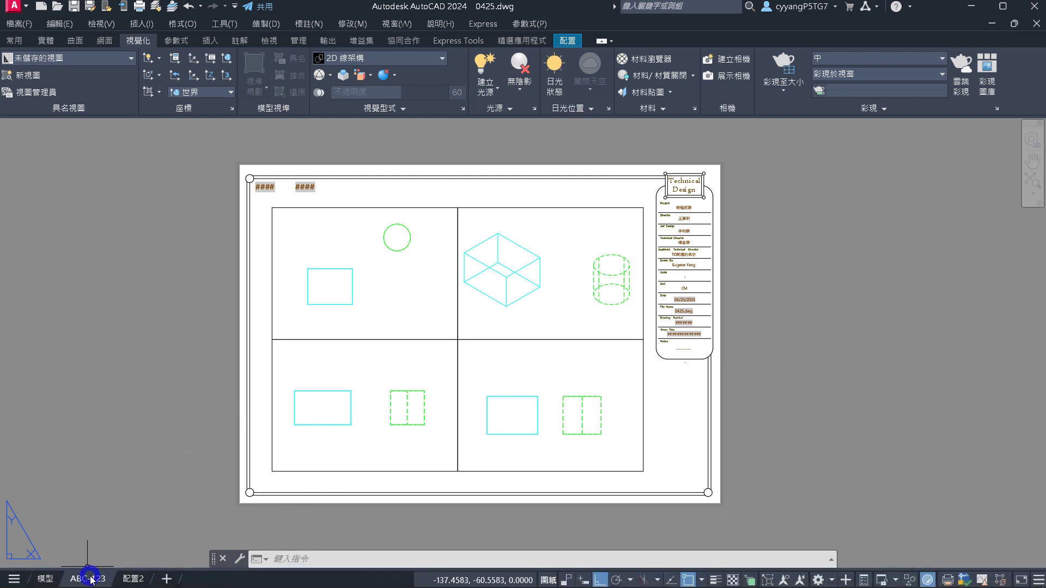
right_click(89, 579)
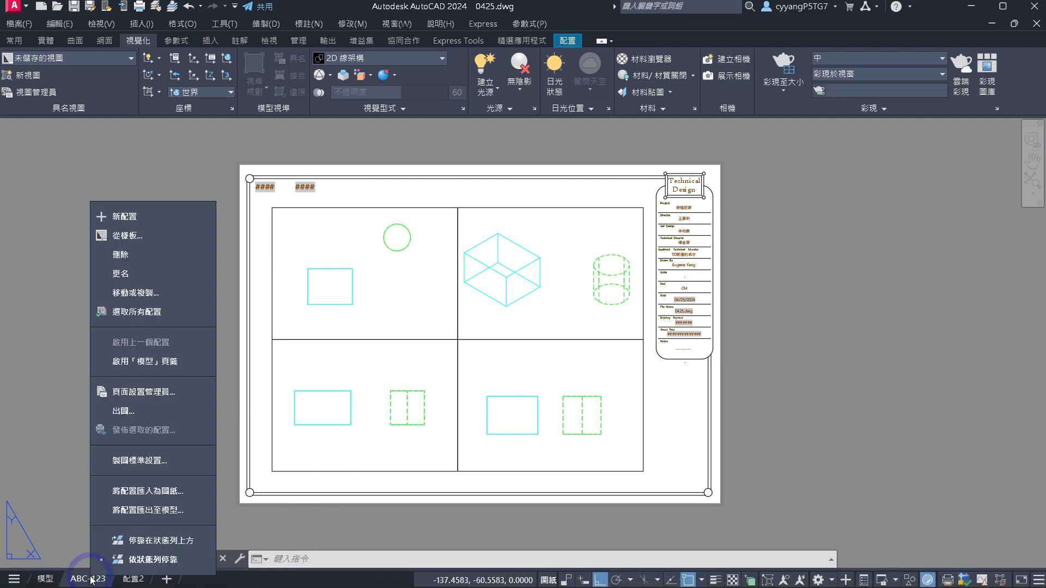
click(165, 402)
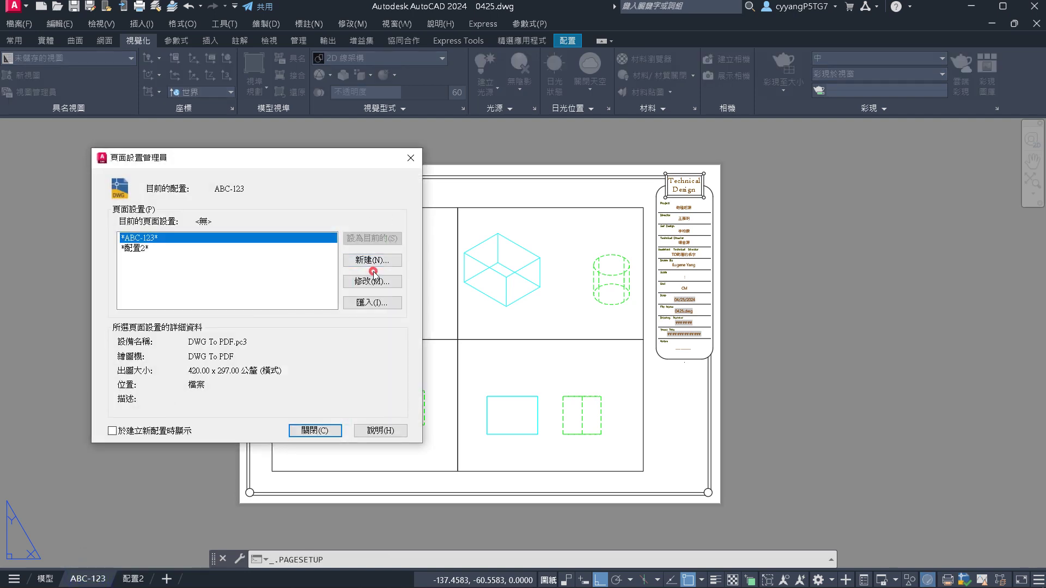
click(373, 280)
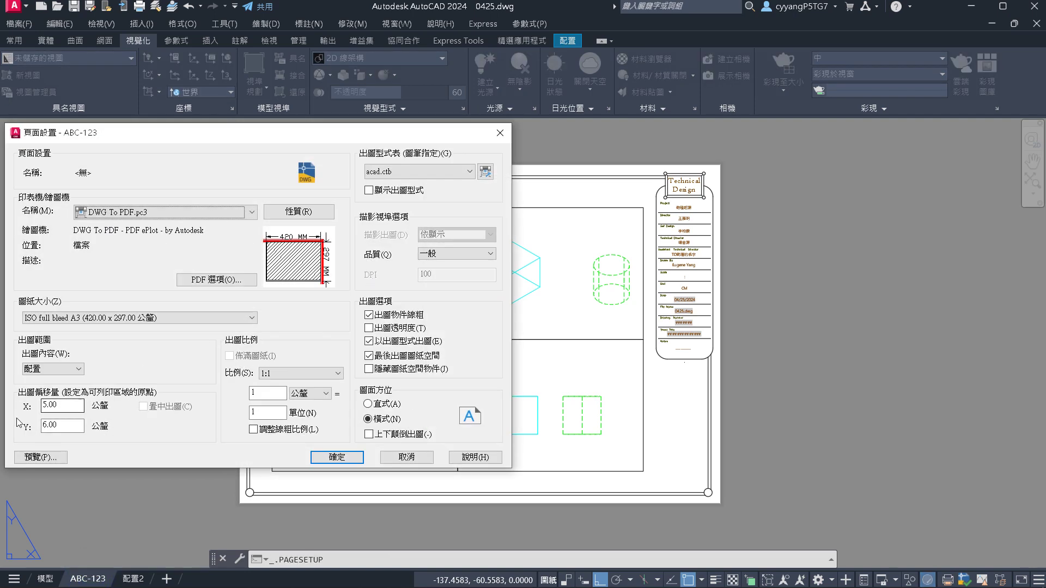
Keep 配置 as the plot area and set plot offsets to X 15.00, Y 30
click(72, 370)
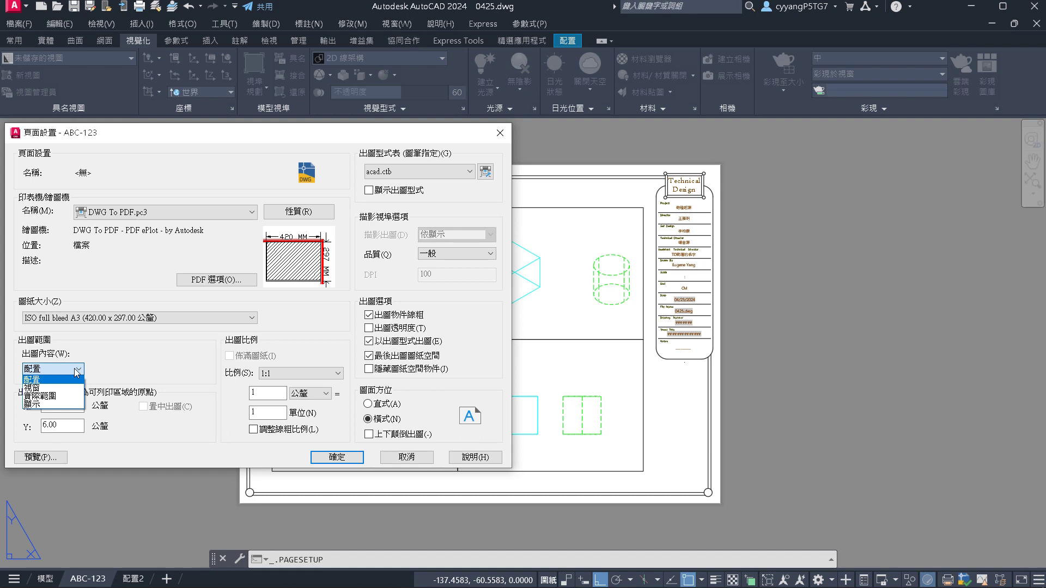
click(174, 338)
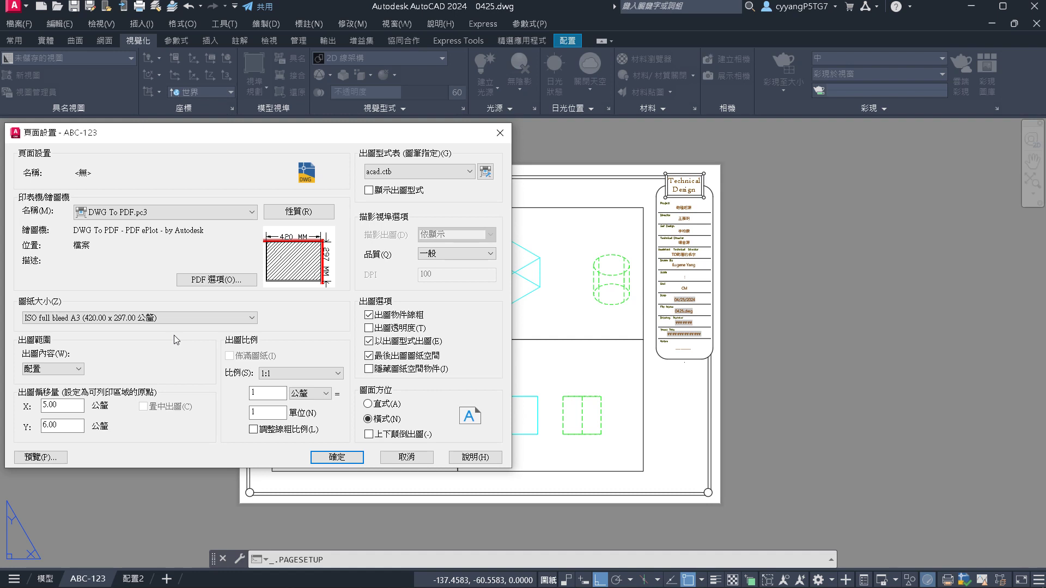
double_click(82, 411)
text(15.00)
click(71, 420)
double_click(59, 420)
text(30)
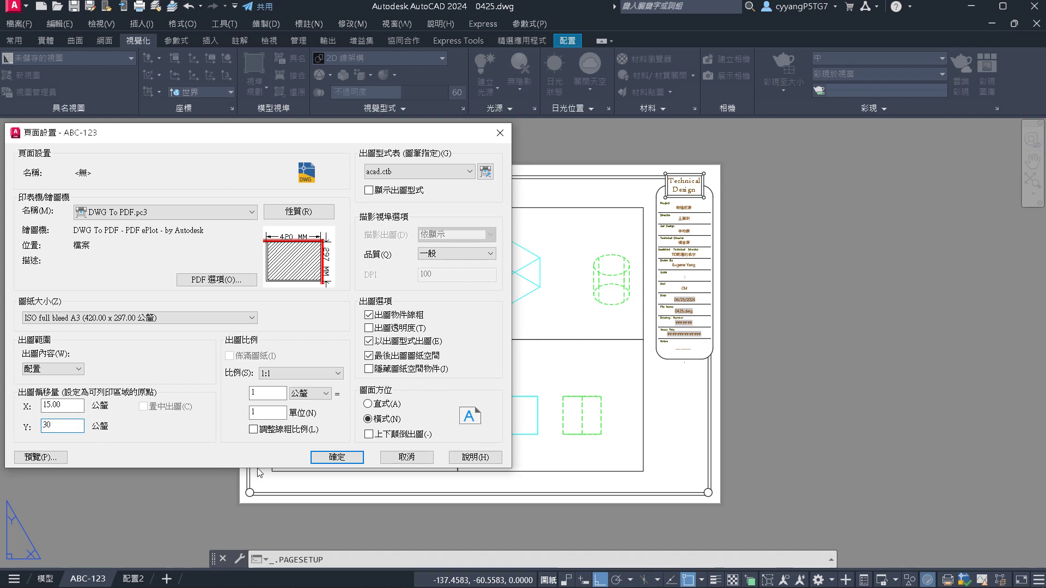
click(53, 459)
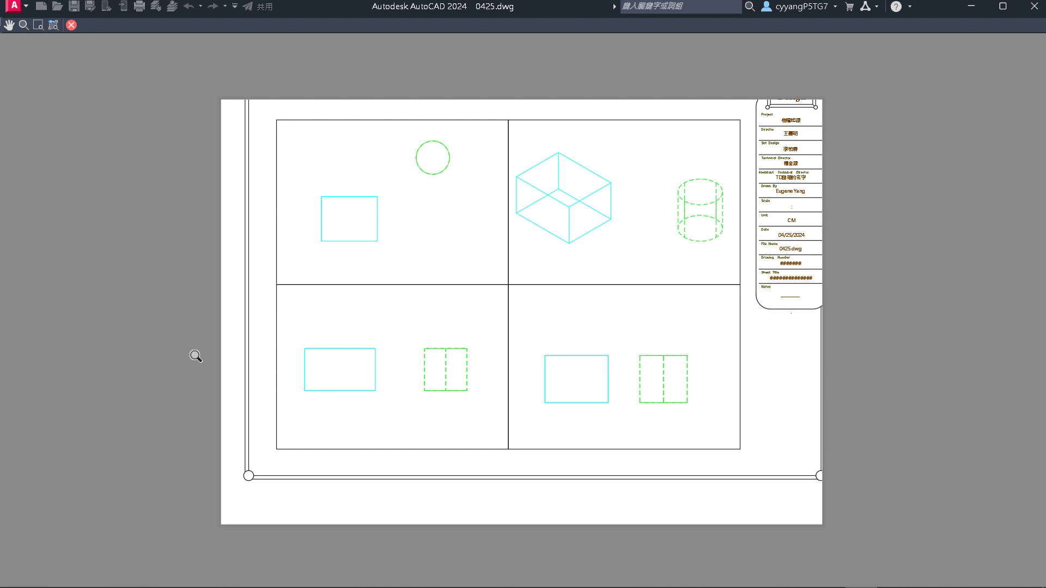
key(Escape)
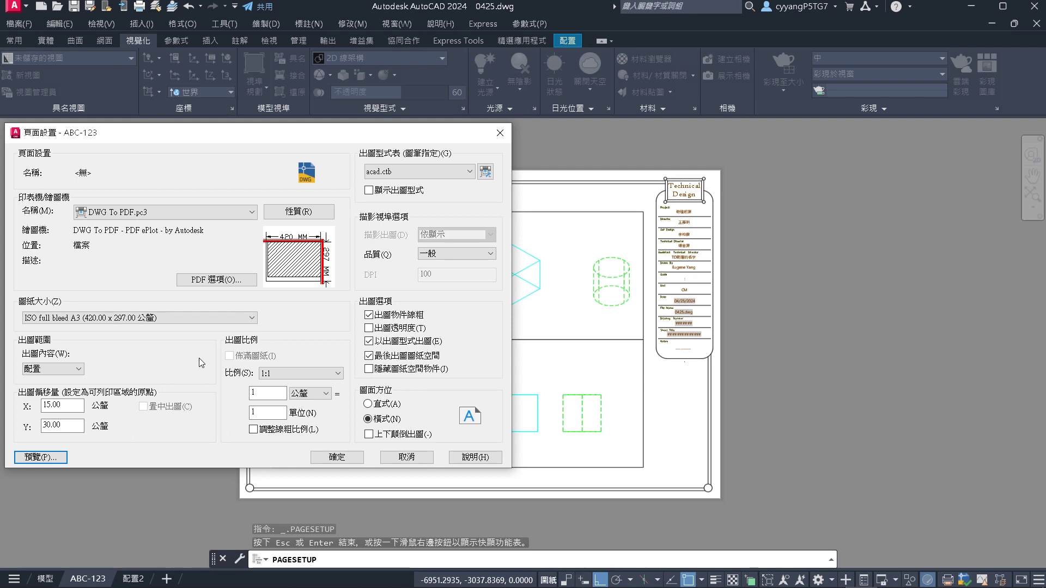
Reset plot offsets to X 5.00 and Y 6.00, keep 1:1 scale, and confirm
double_click(60, 405)
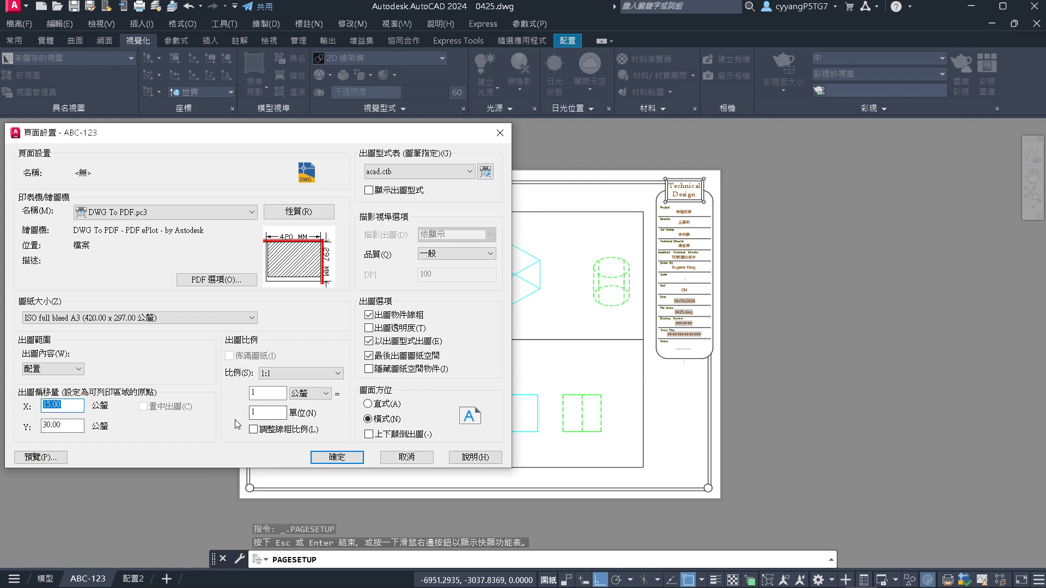
text(5.00)
double_click(74, 427)
text(6.00)
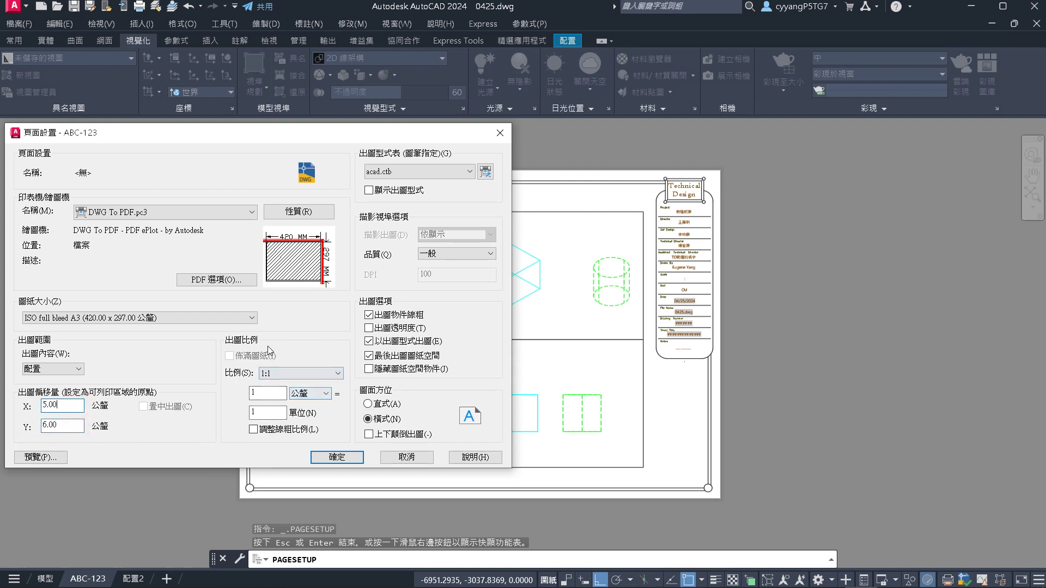
click(312, 372)
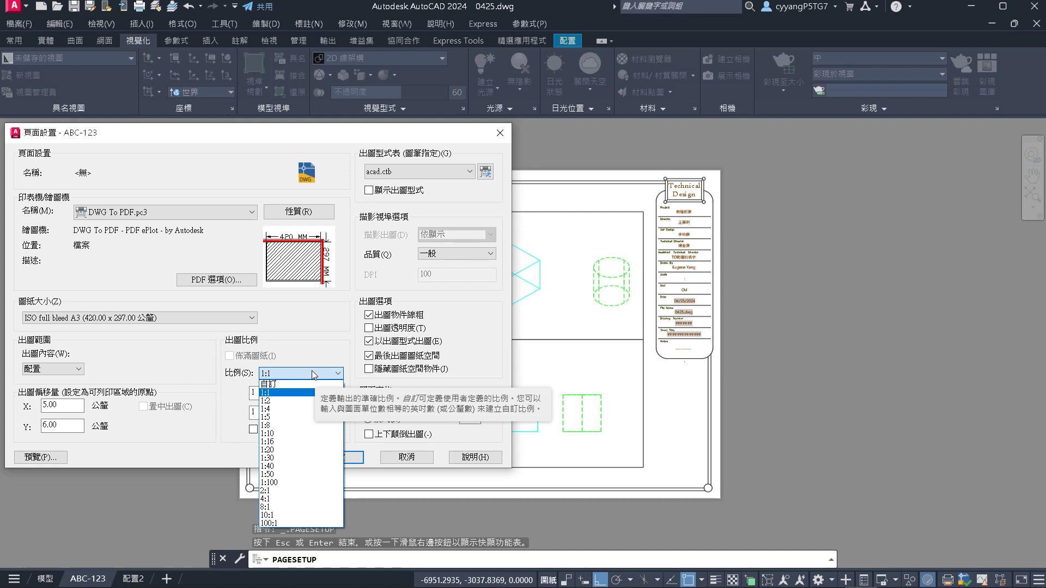
click(287, 392)
click(345, 457)
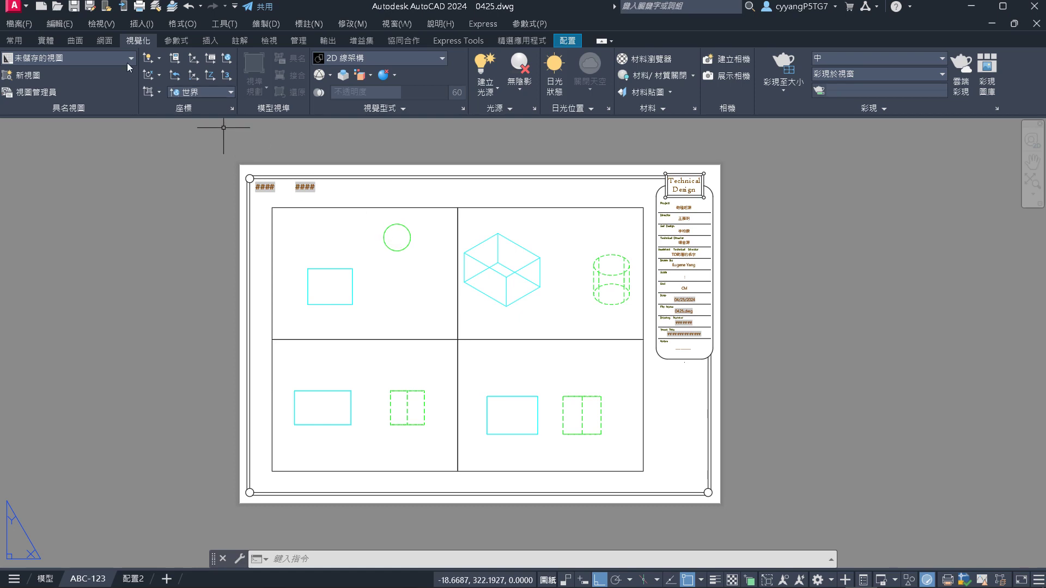
click(21, 27)
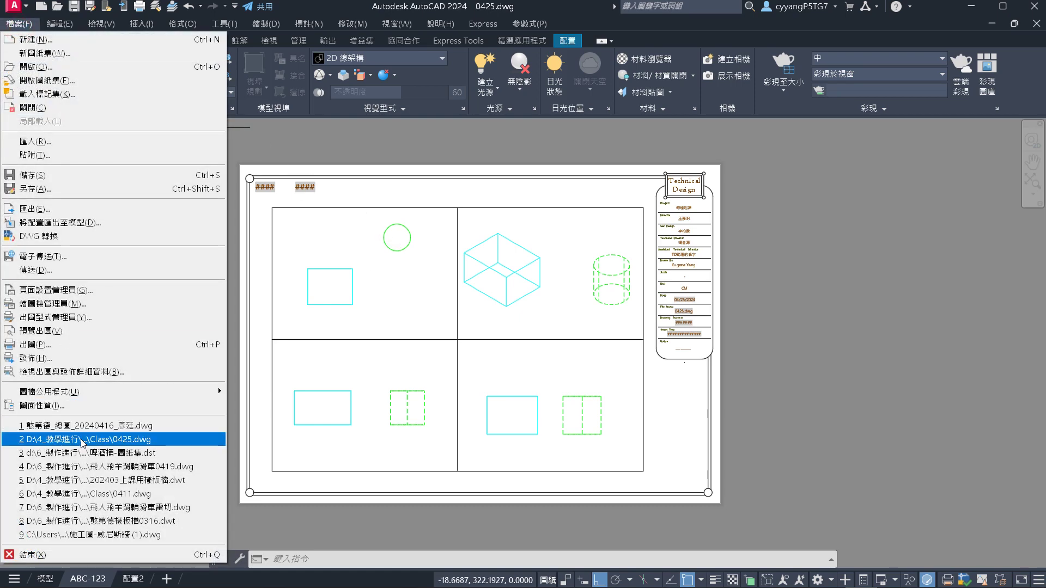
click(86, 466)
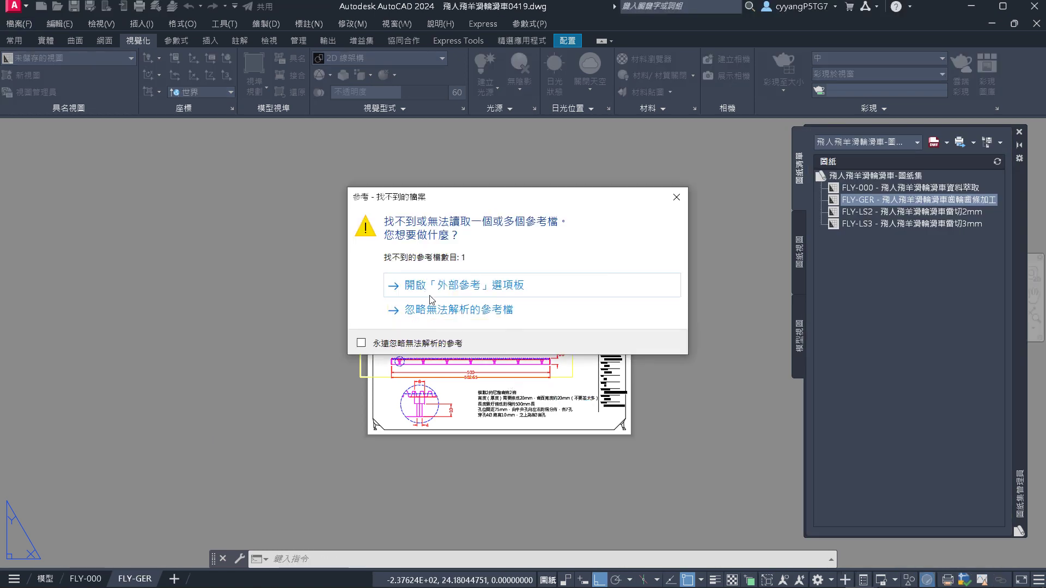
click(439, 310)
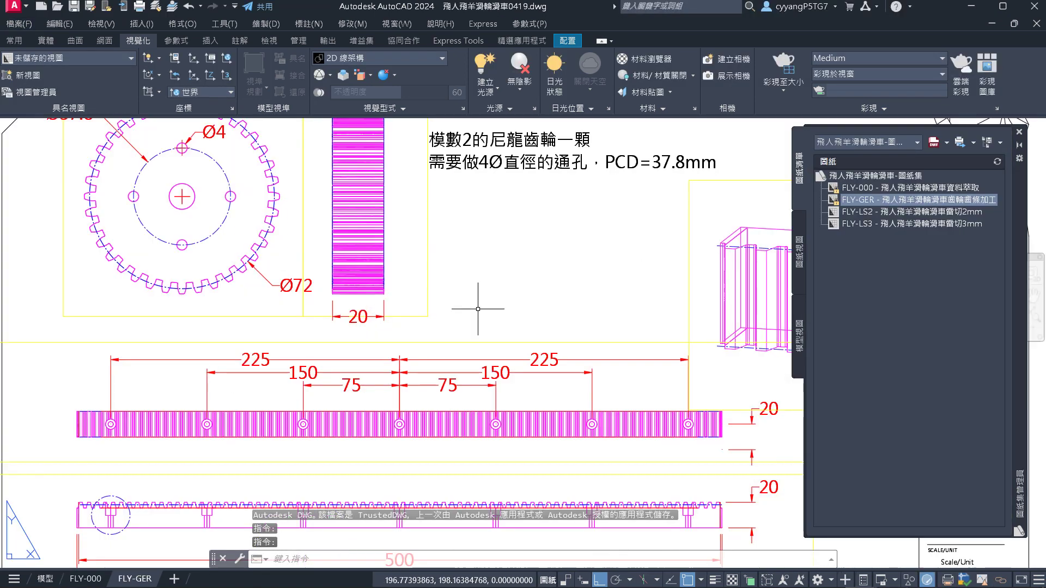
scroll(391, 260, up, 4)
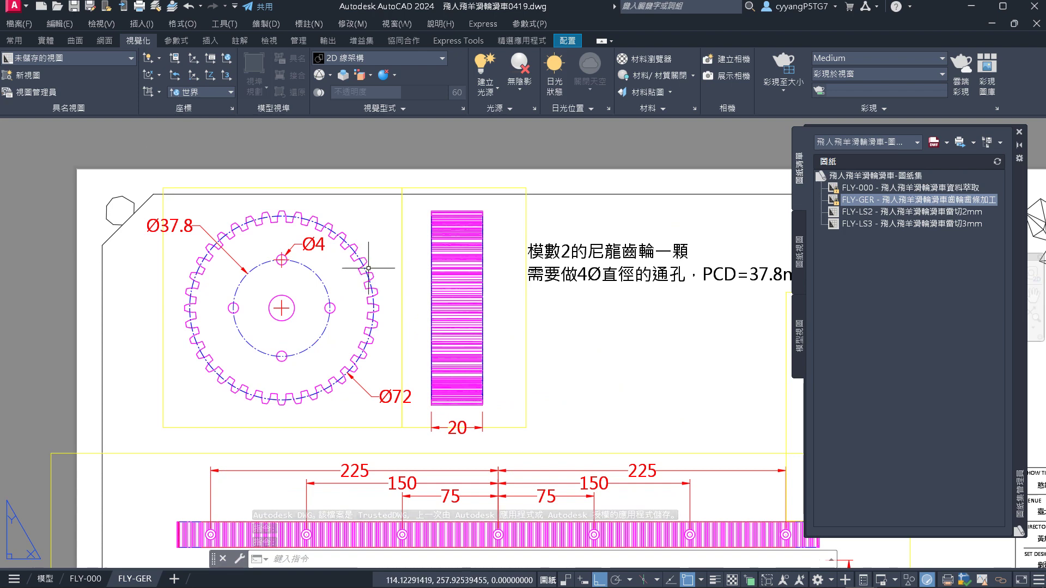
scroll(369, 268, down, 2)
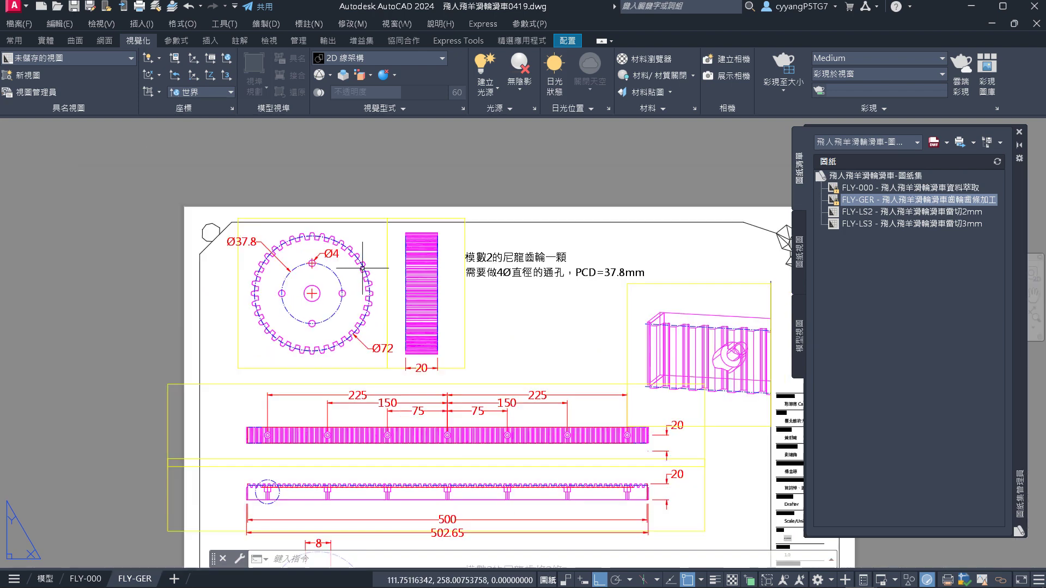
scroll(343, 325, up, 2)
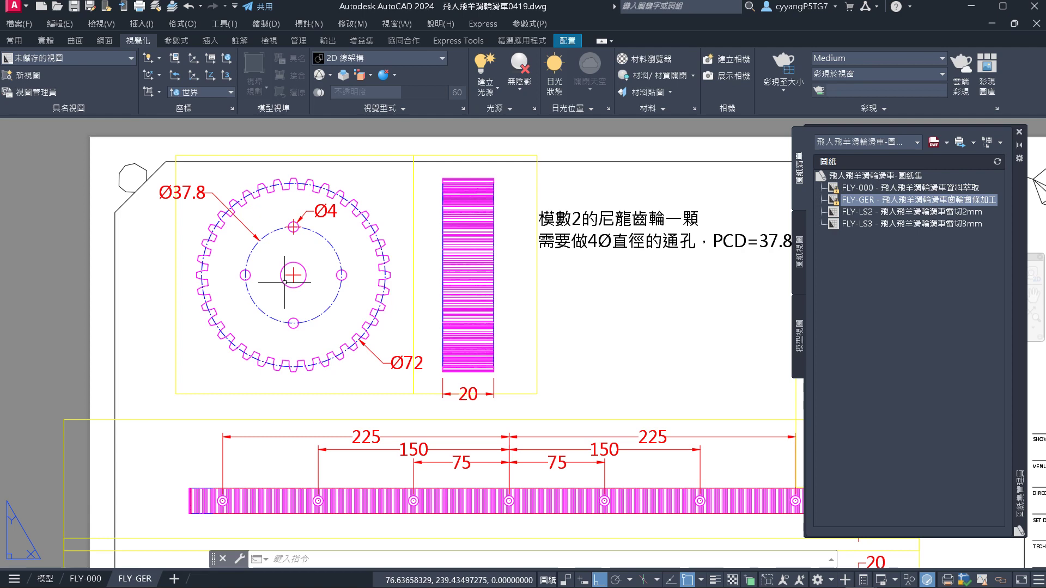
scroll(284, 283, down, 8)
scroll(206, 346, up, 9)
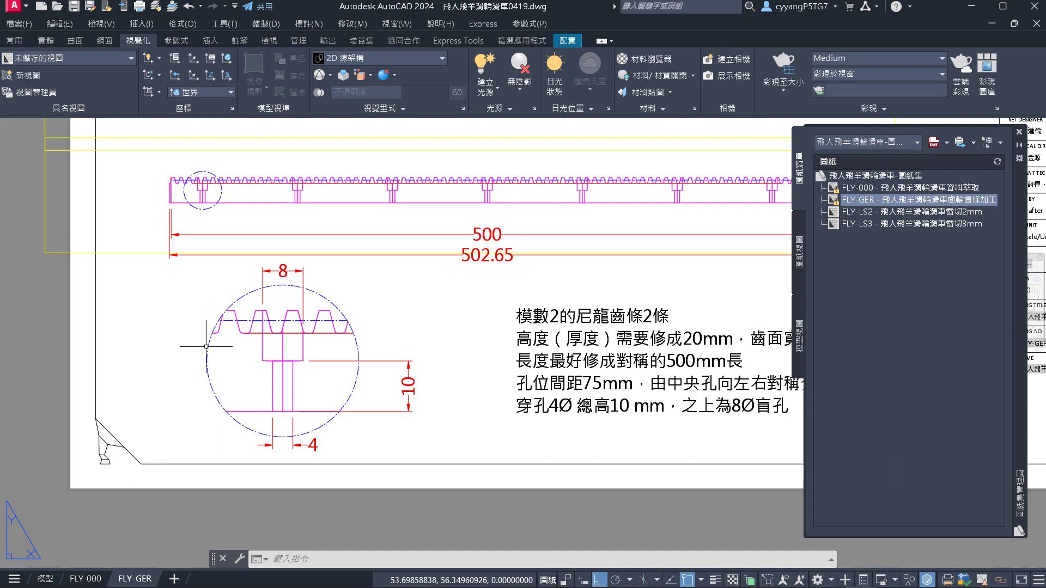
scroll(239, 432, down, 3)
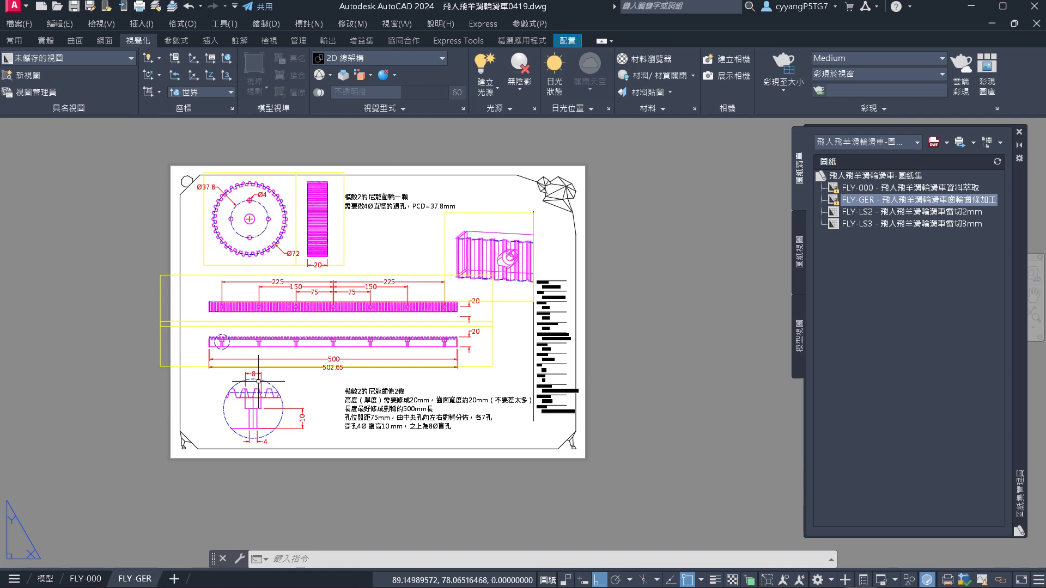
scroll(212, 346, up, 8)
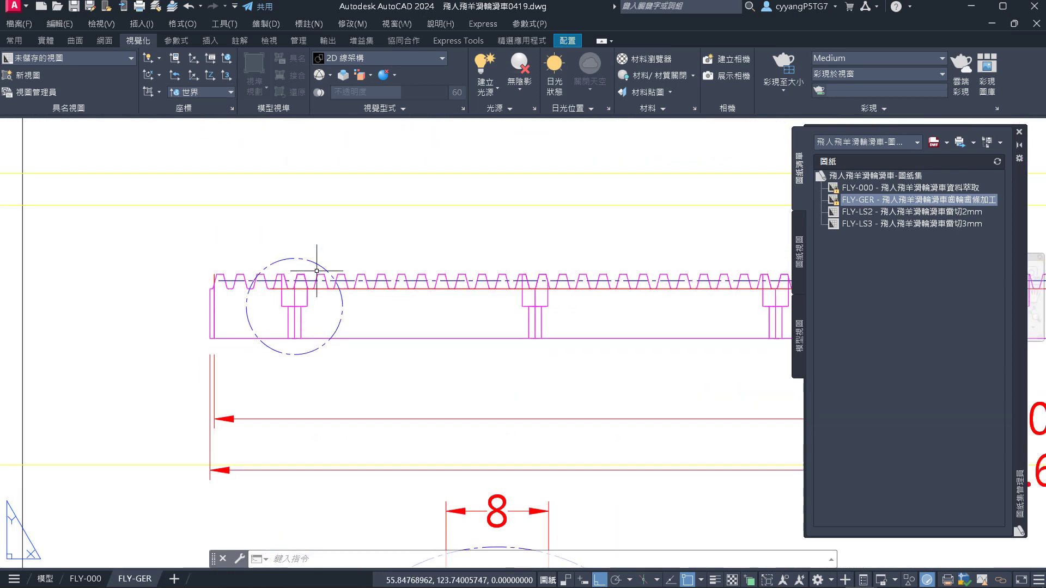
scroll(316, 271, up, 3)
scroll(256, 249, down, 9)
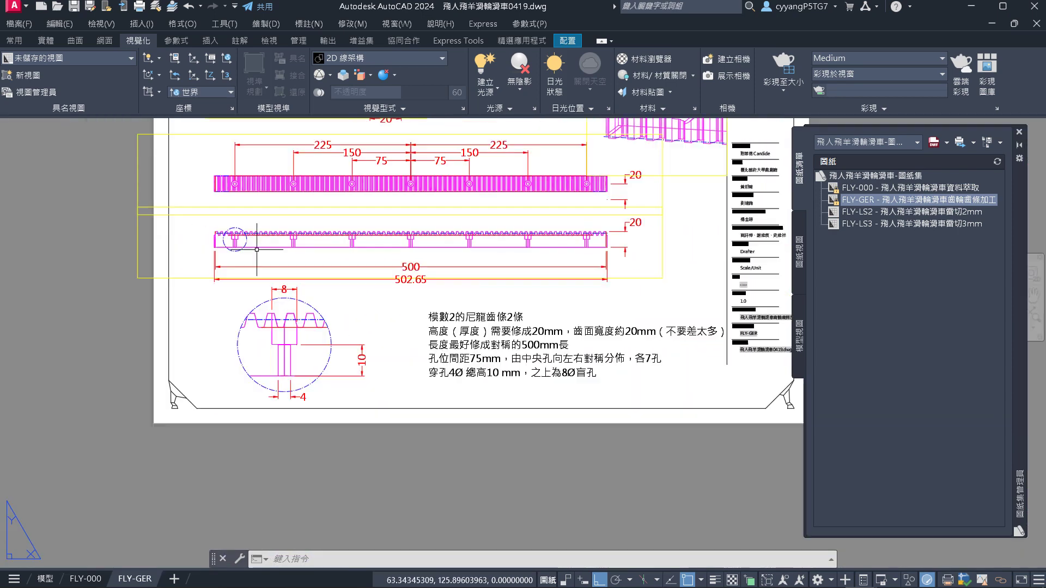
scroll(256, 250, up, 5)
scroll(226, 215, down, 4)
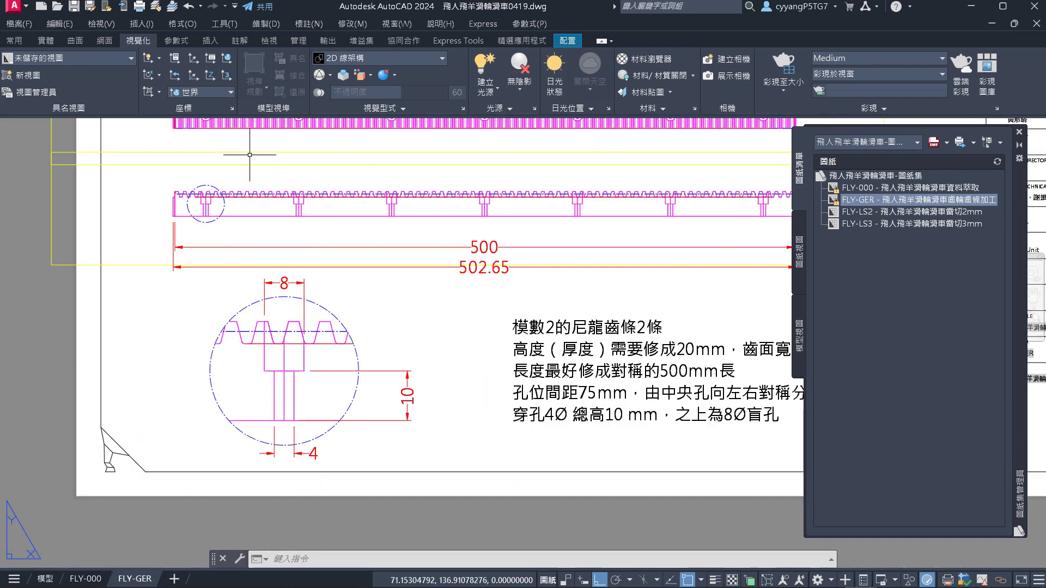
scroll(175, 241, up, 2)
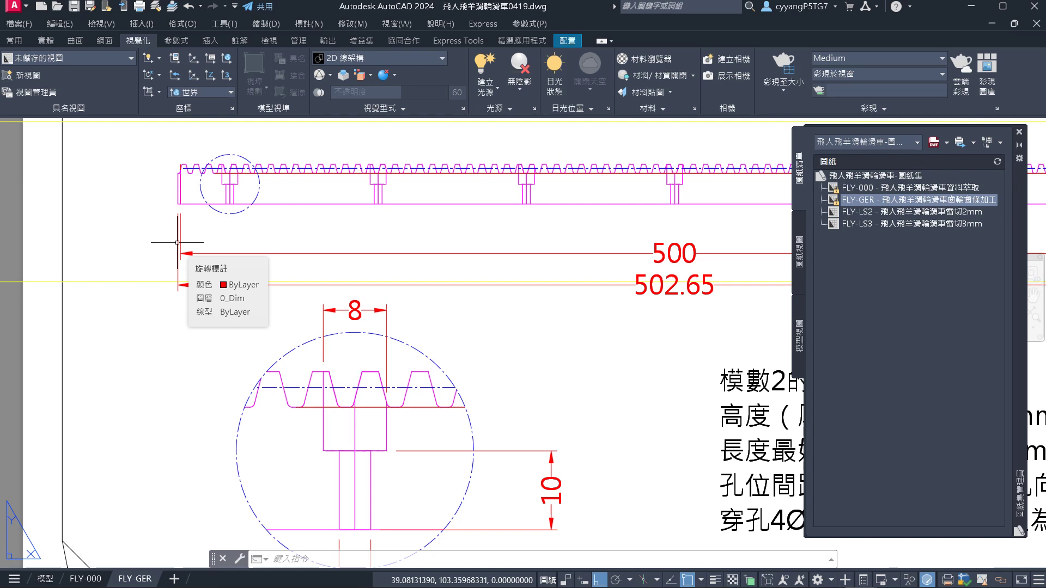
scroll(177, 242, down, 6)
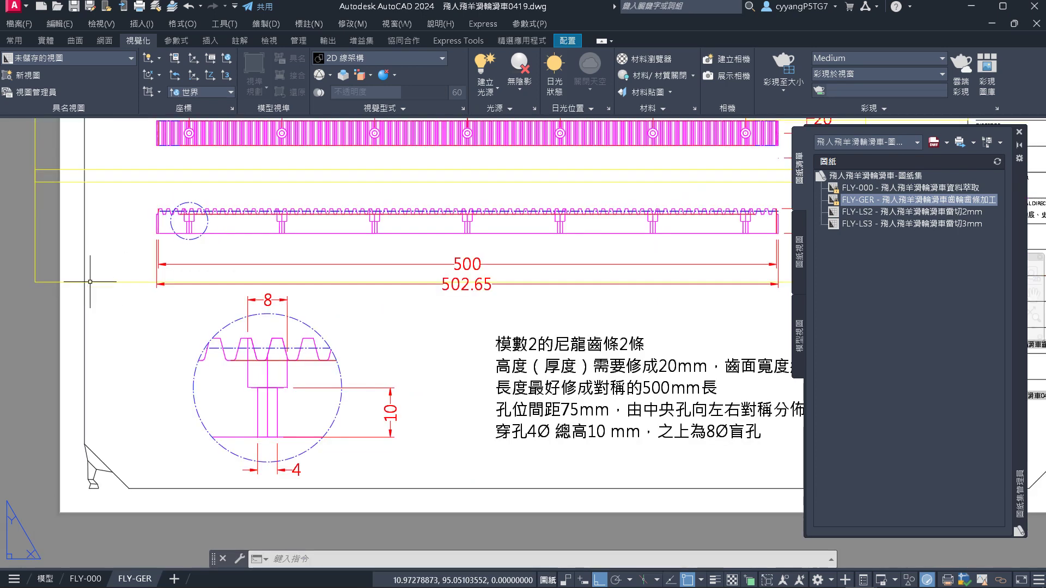
scroll(531, 175, up, 8)
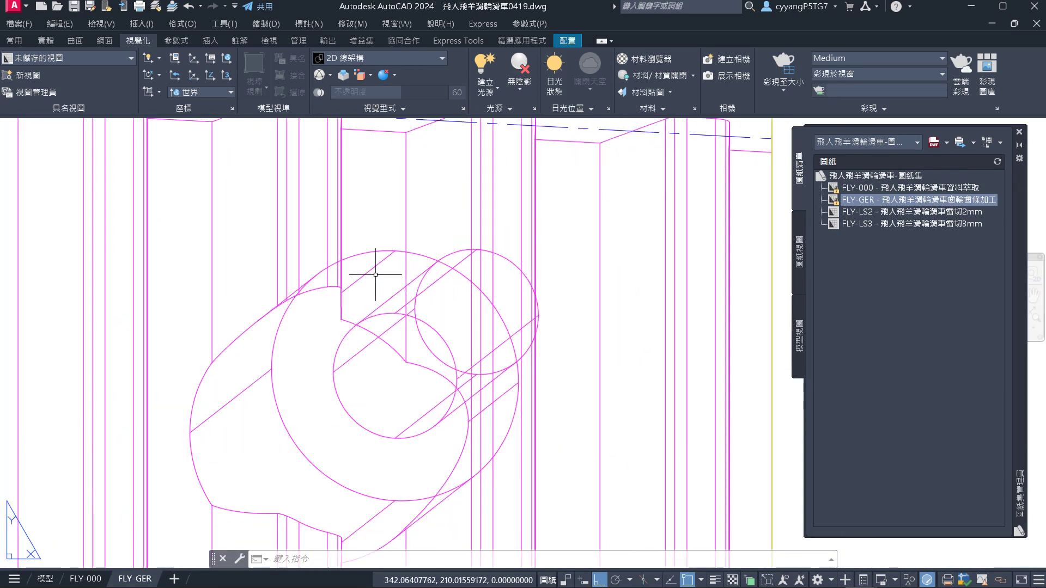
scroll(473, 315, down, 4)
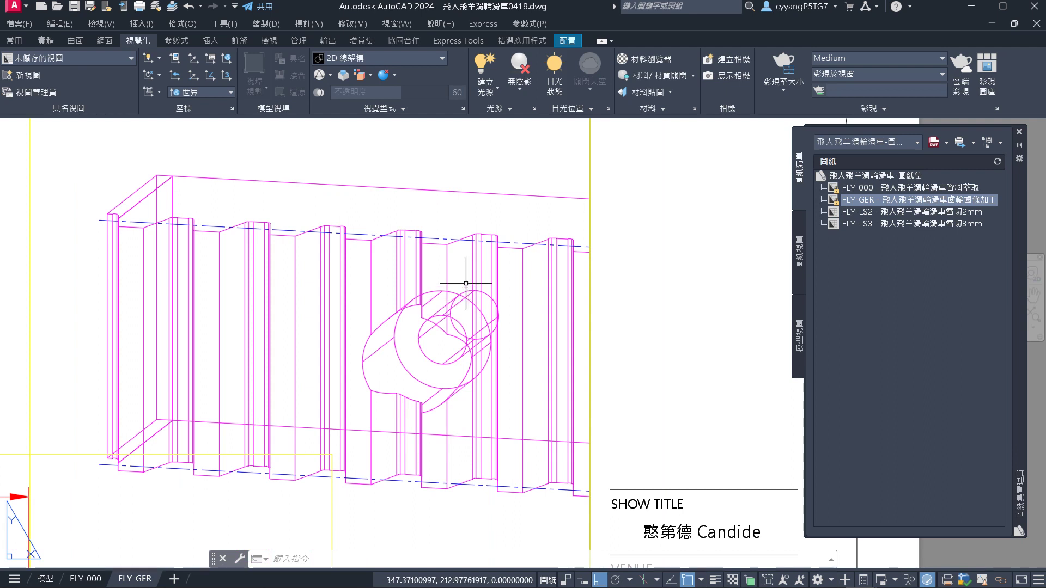
scroll(465, 283, down, 6)
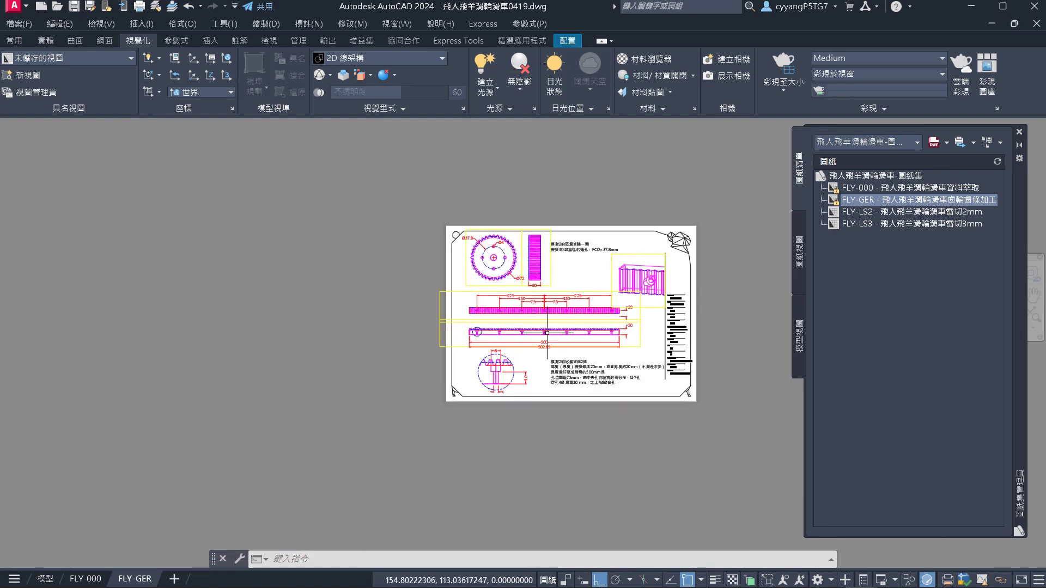
scroll(523, 356, up, 7)
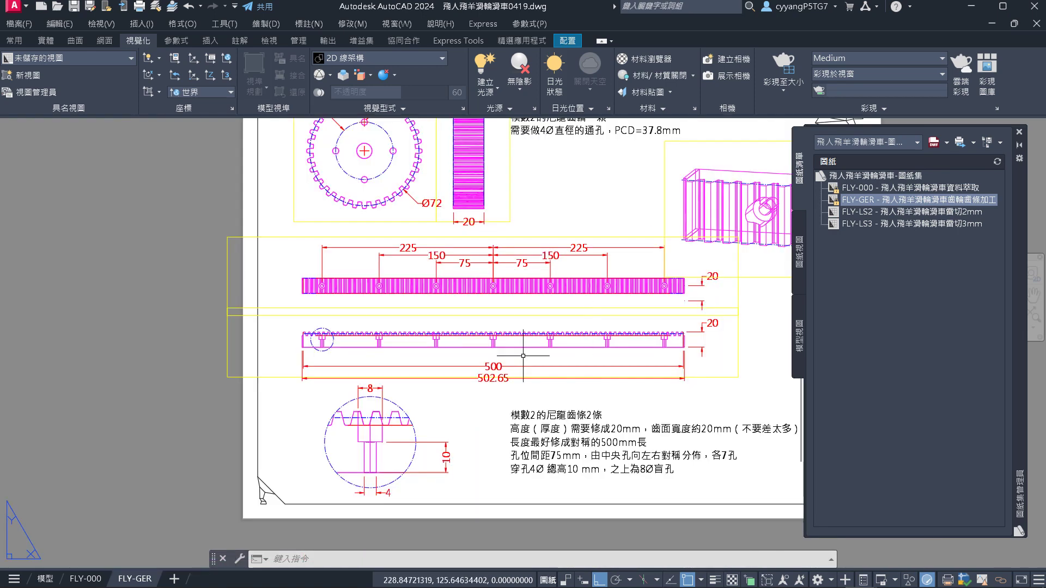
Make and cancel trial selection windows around the rack viewport
click(302, 392)
key(Escape)
key(Escape)
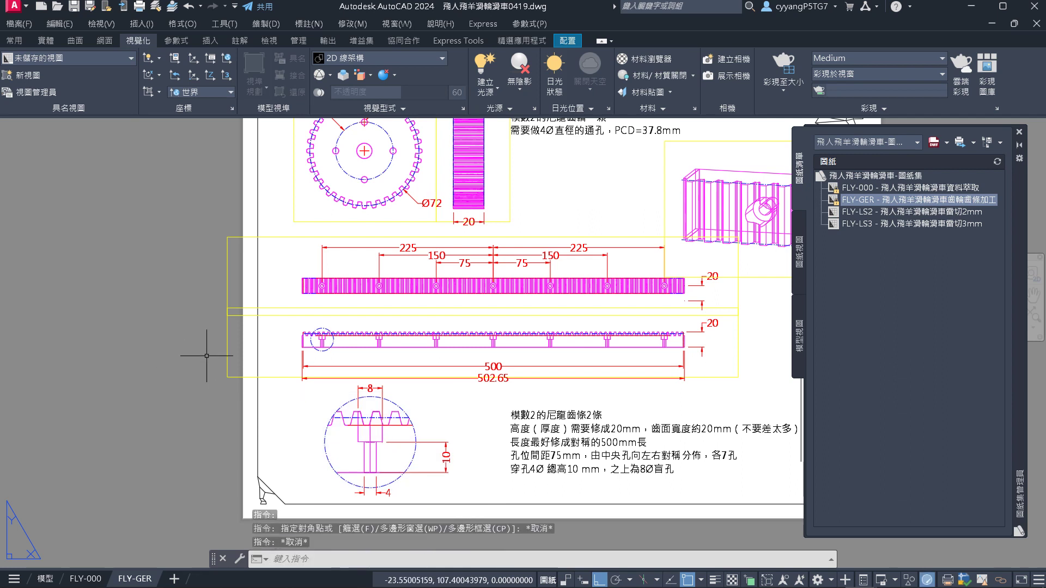
click(227, 354)
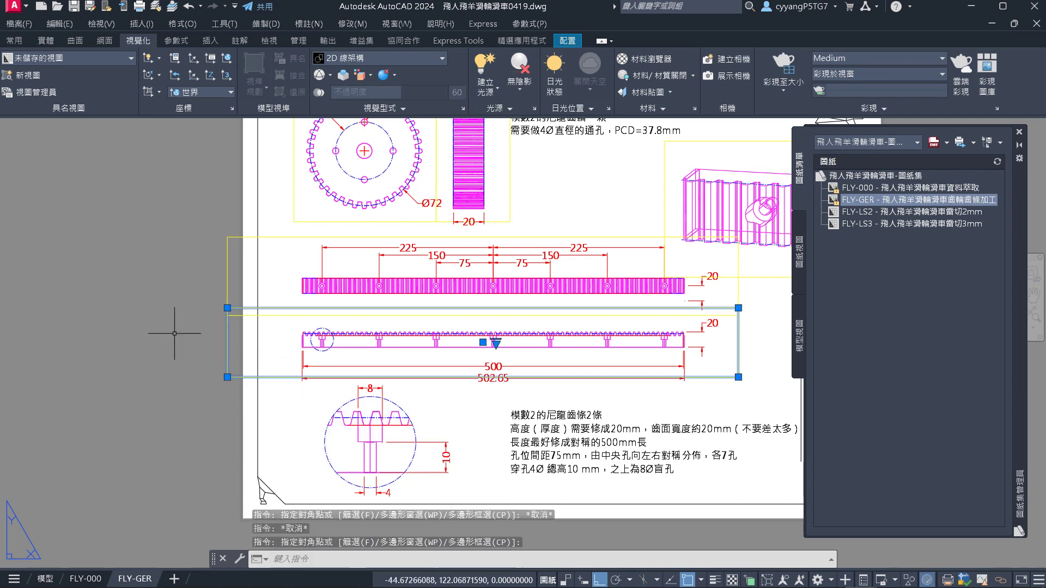
key(Escape)
click(178, 377)
key(Escape)
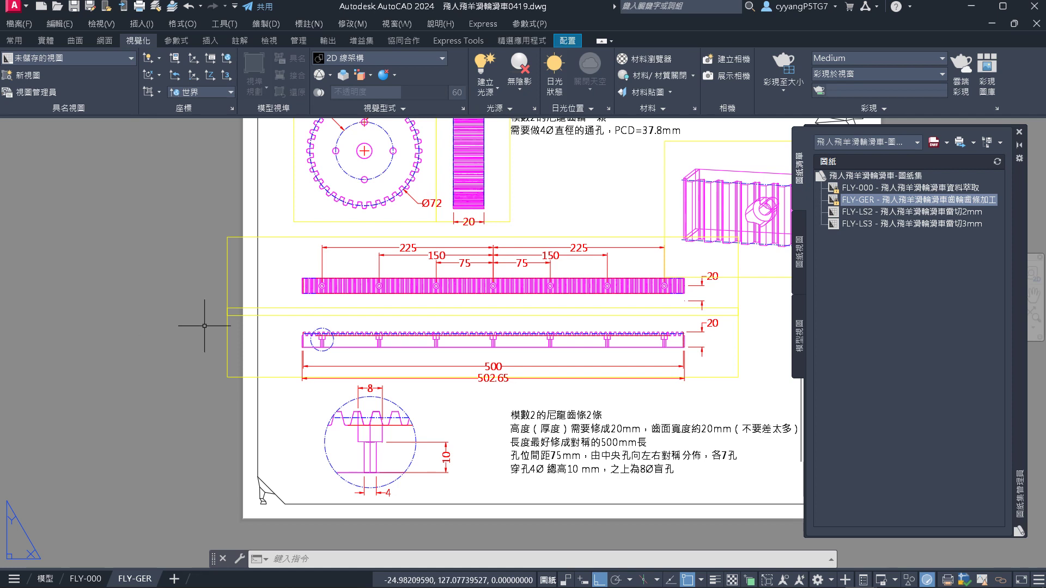
Select and clear two more viewports, then switch to the 0425.dwg drawing
click(287, 320)
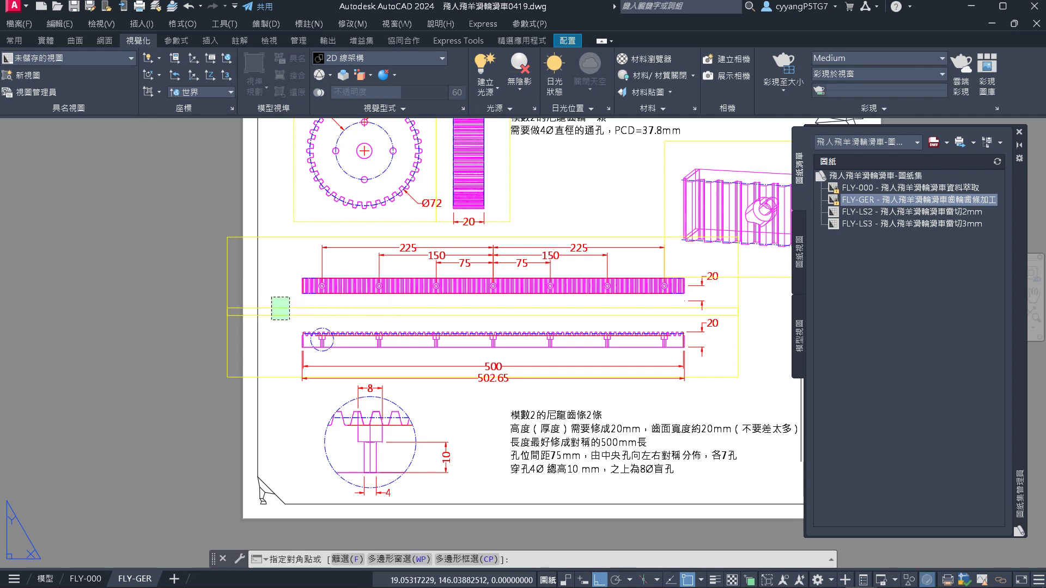
click(270, 303)
key(Escape)
click(375, 404)
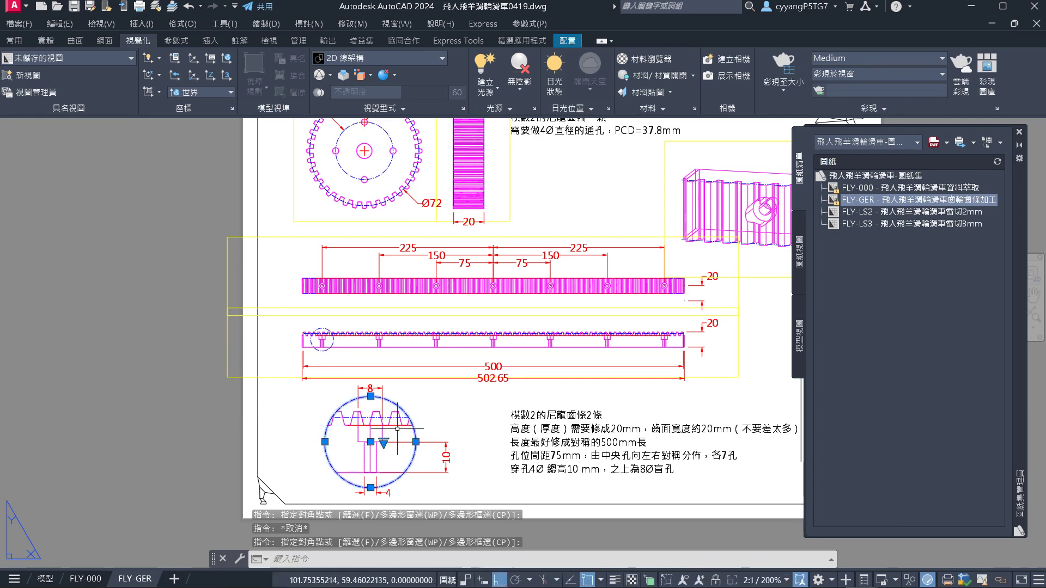
key(Escape)
key(alt+Tab)
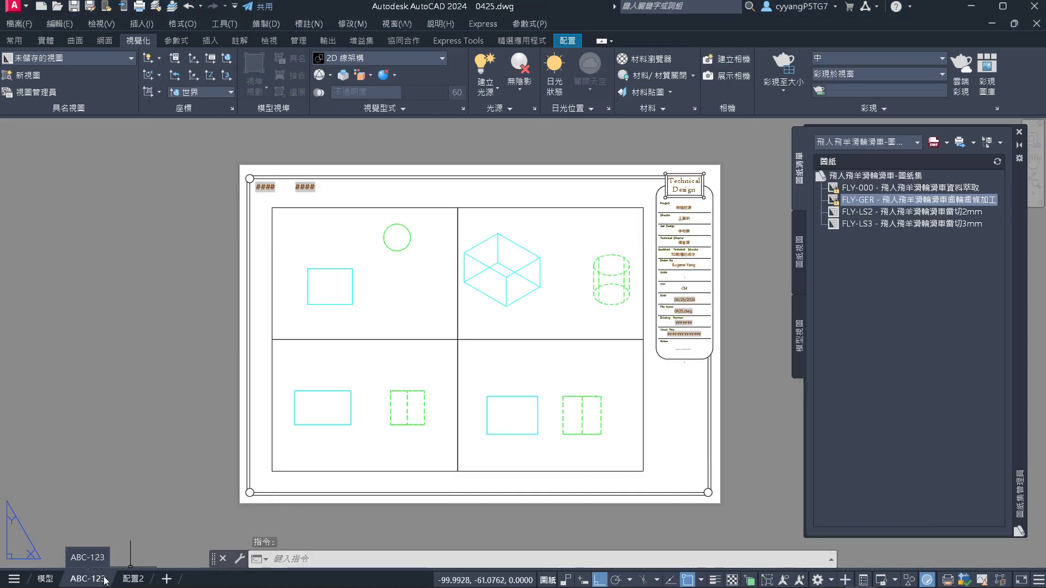
Edit the ABC-123 page setup via Page Setup Manager and show the plot scale list
right_click(104, 578)
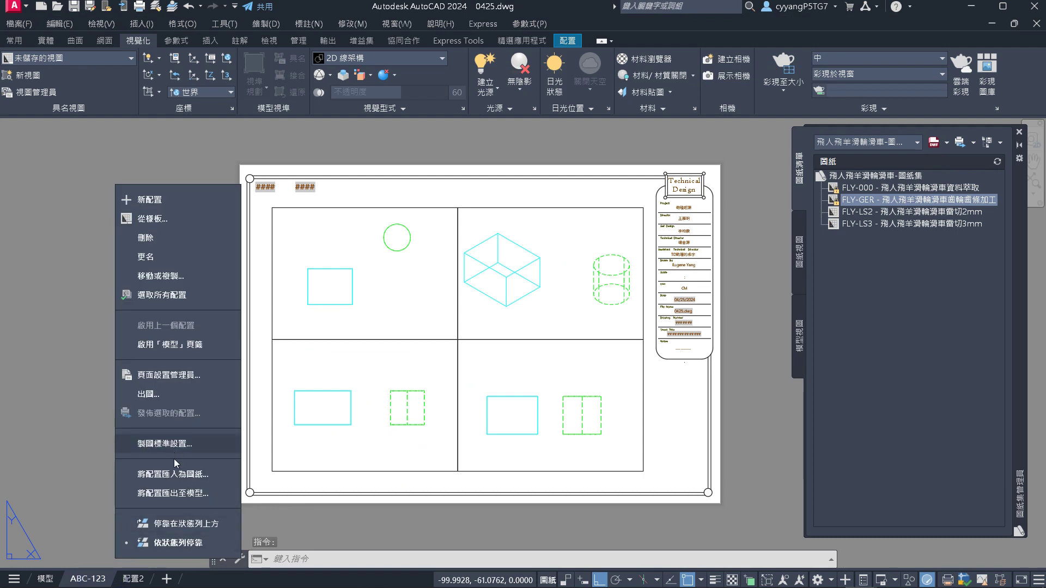
click(169, 375)
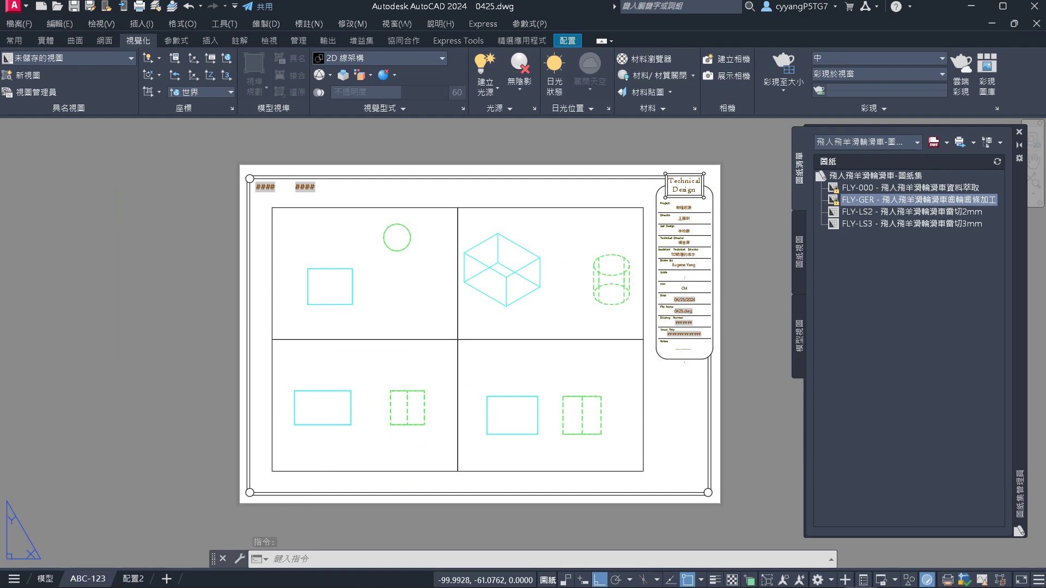
click(364, 283)
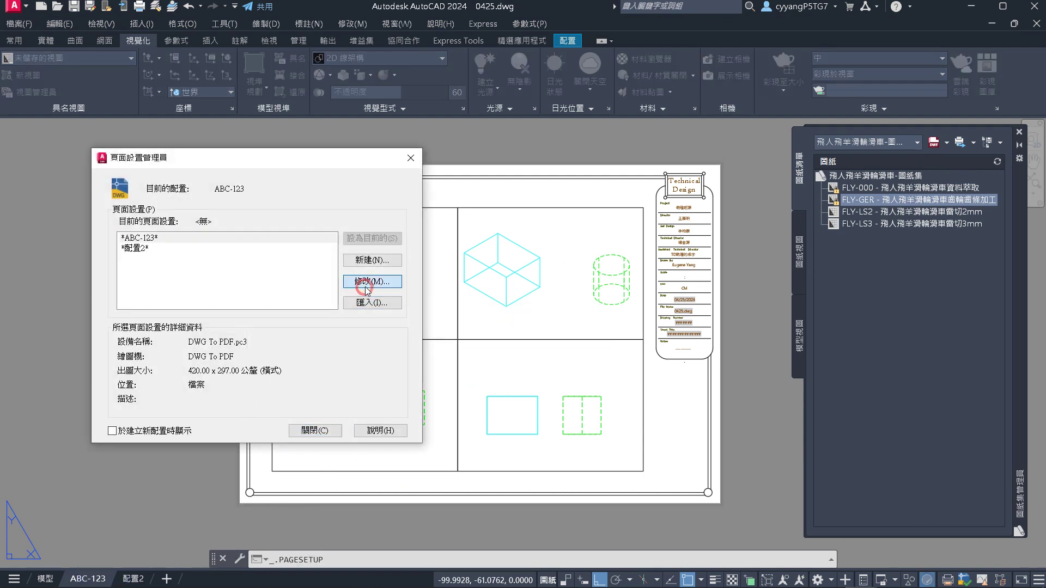
click(334, 373)
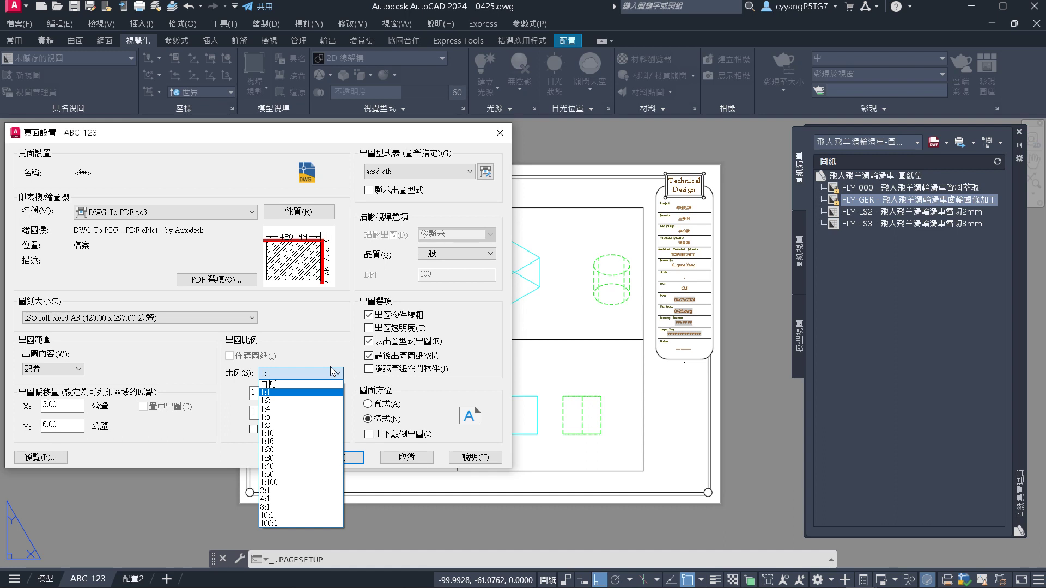
Keep the ABC-123 plot scale at 1:1 in millimetres and close the page setup
click(332, 371)
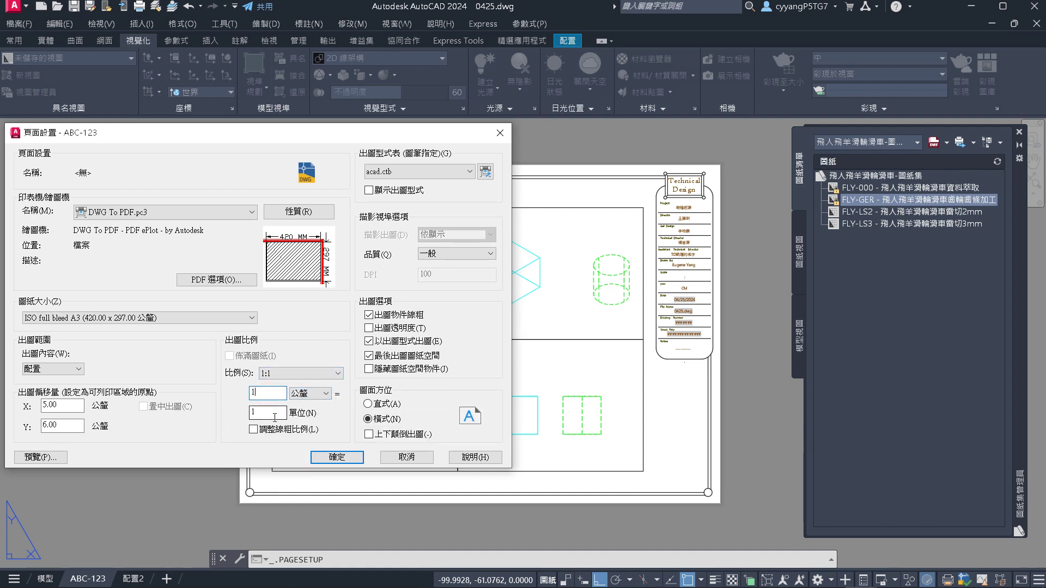
click(273, 413)
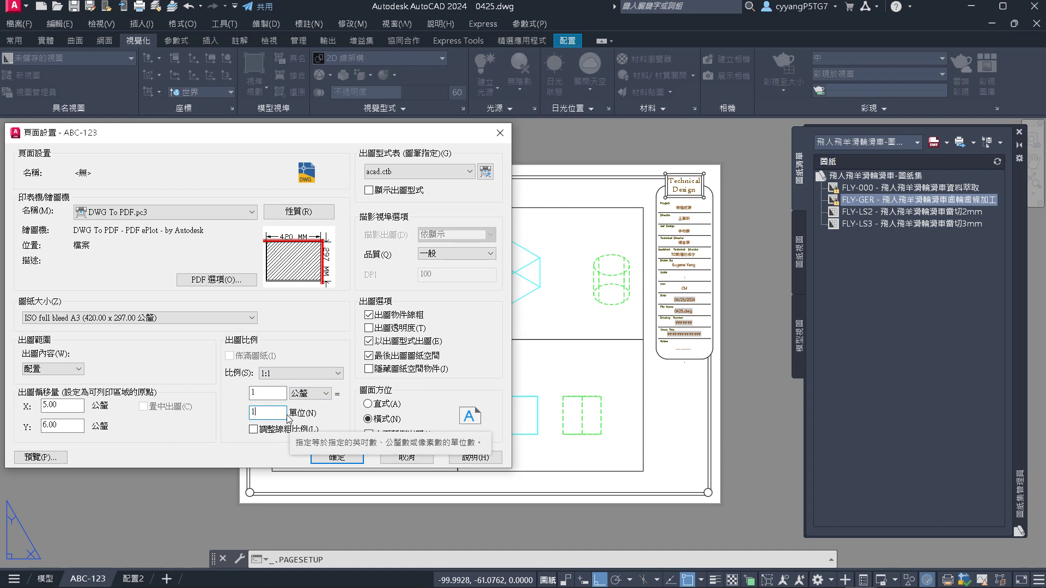
click(329, 393)
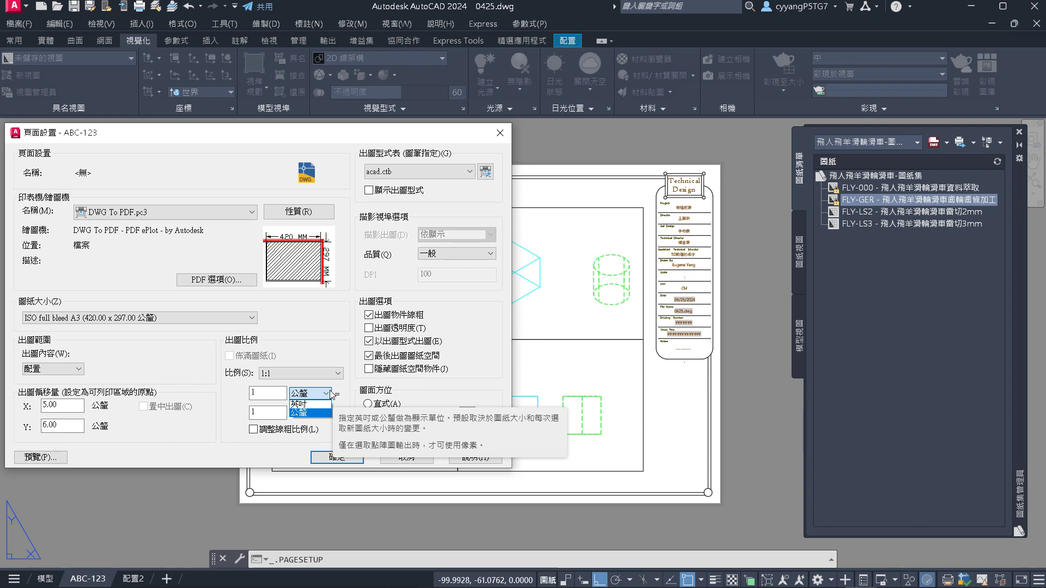
click(337, 358)
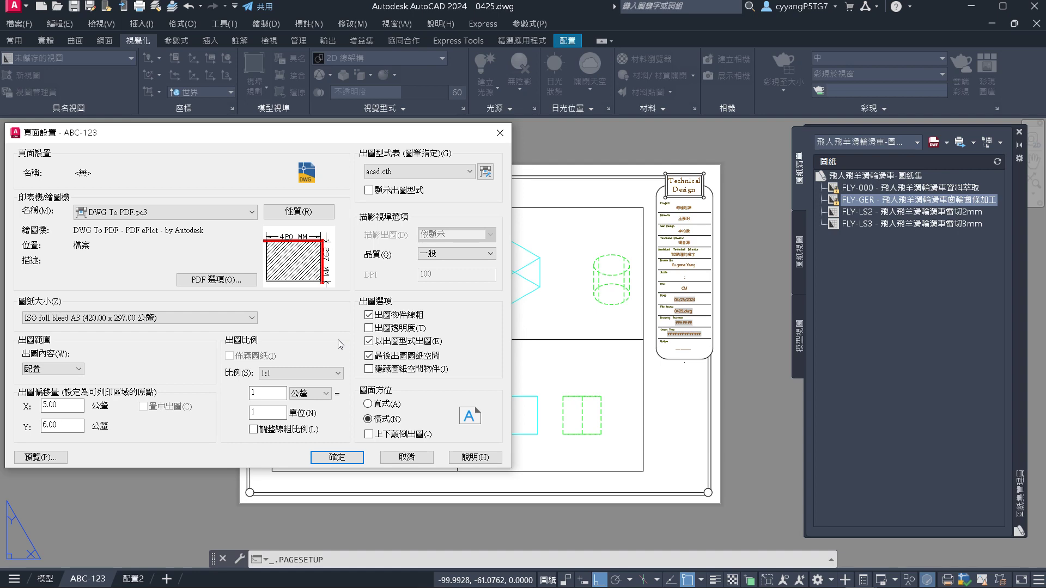
key(Return)
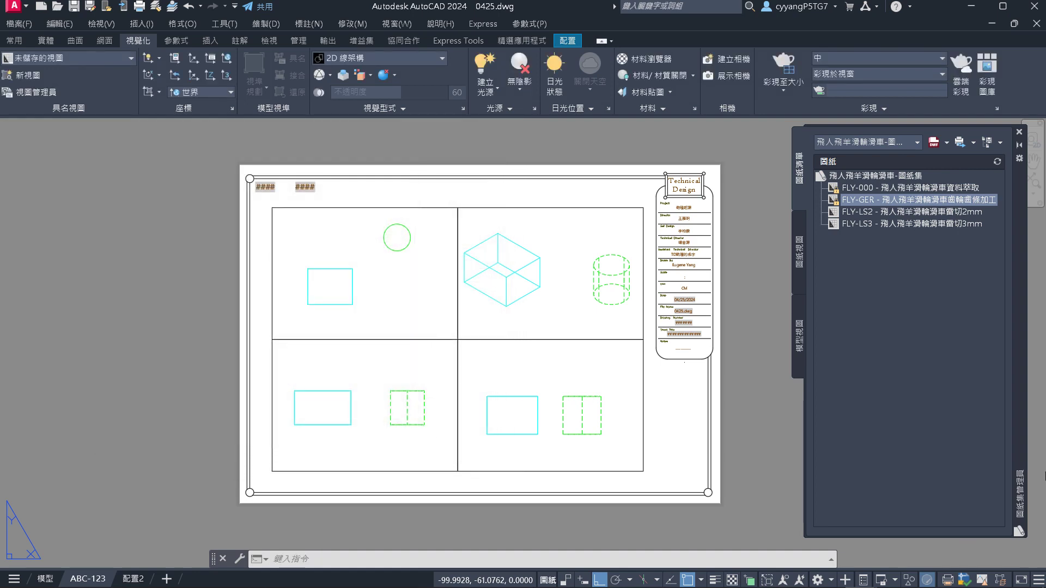
mouse_move(879, 586)
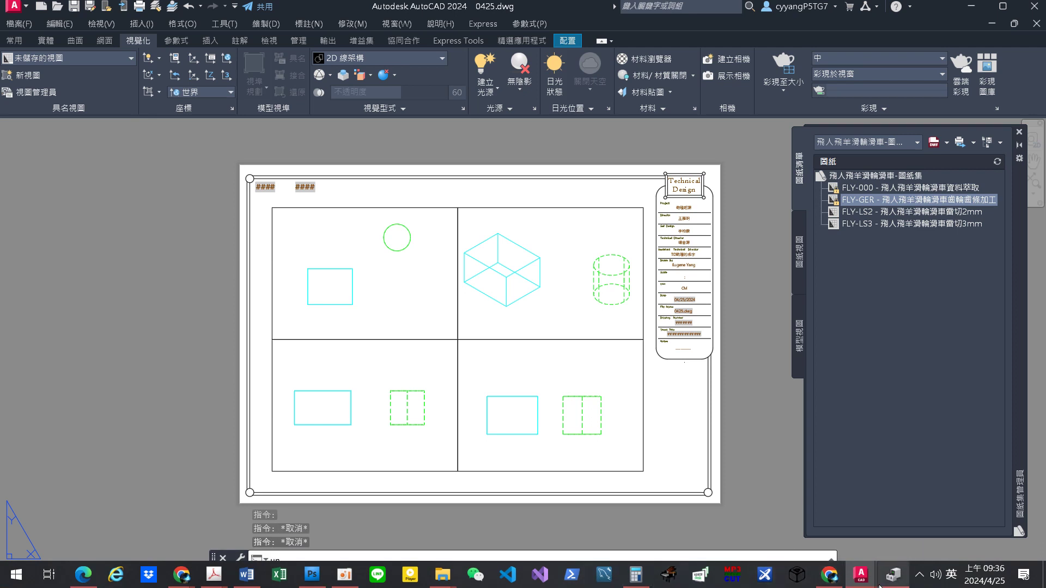
key(Return)
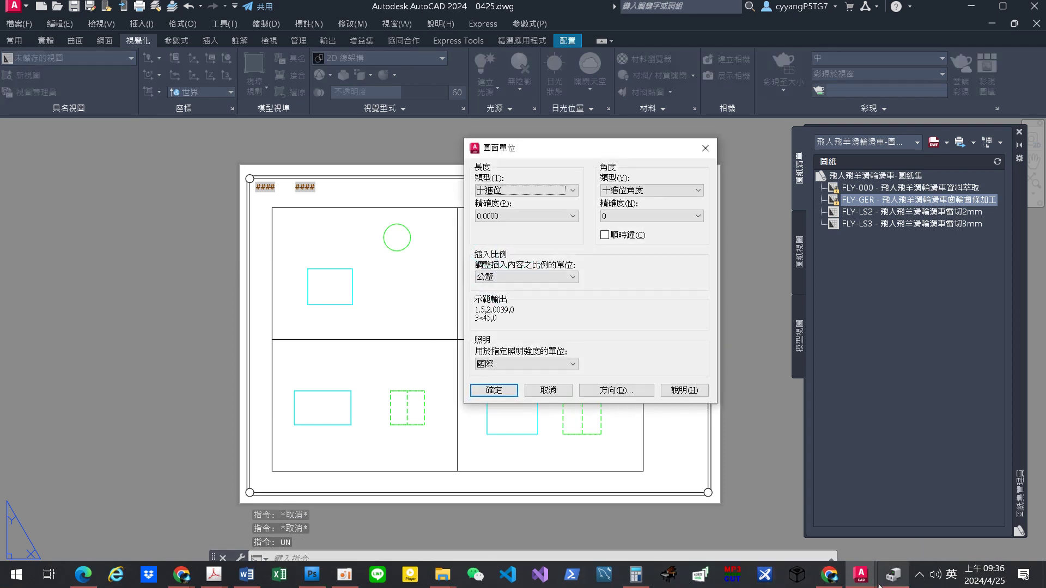
click(573, 277)
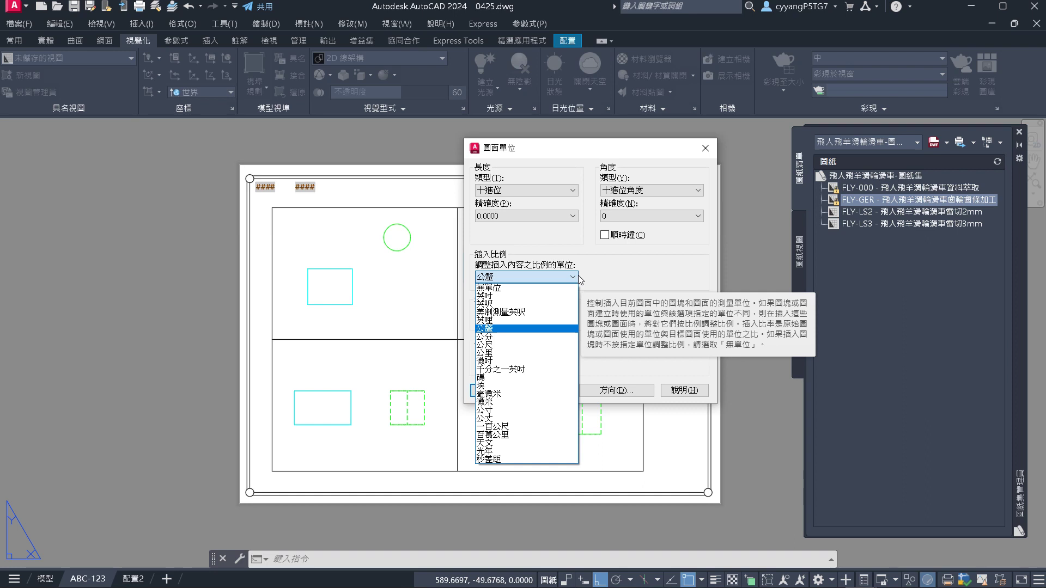
key(Escape)
key(Escape)
key(Escape)
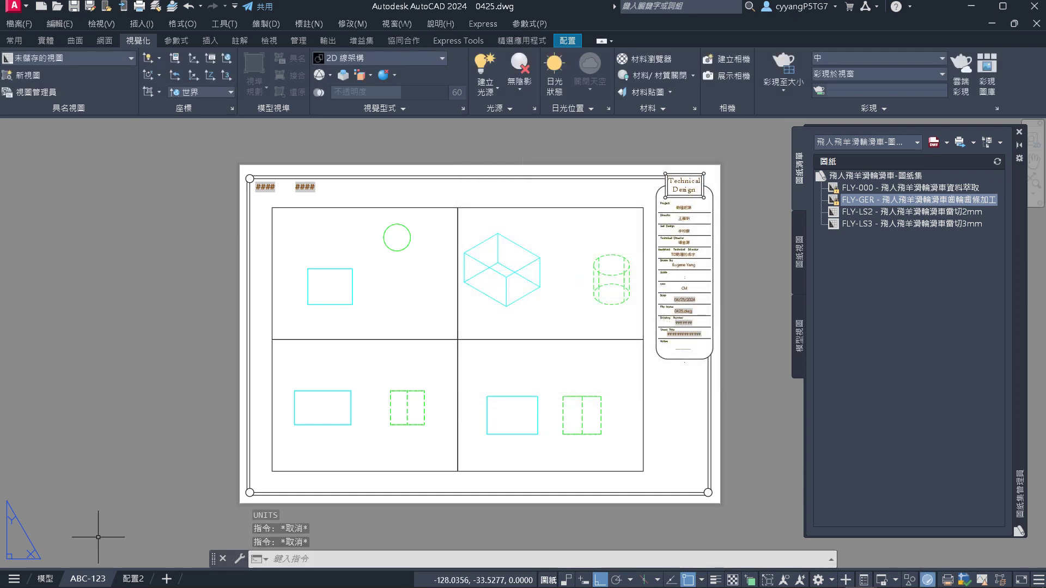
Open ABC-123's page setup for editing from the Page Setup Manager
right_click(90, 580)
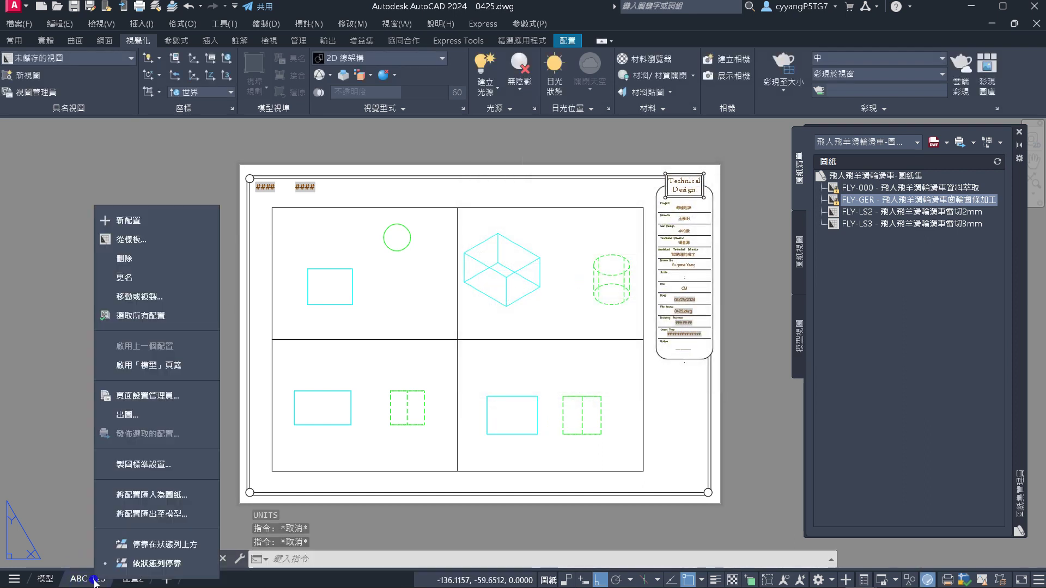
click(155, 397)
click(372, 281)
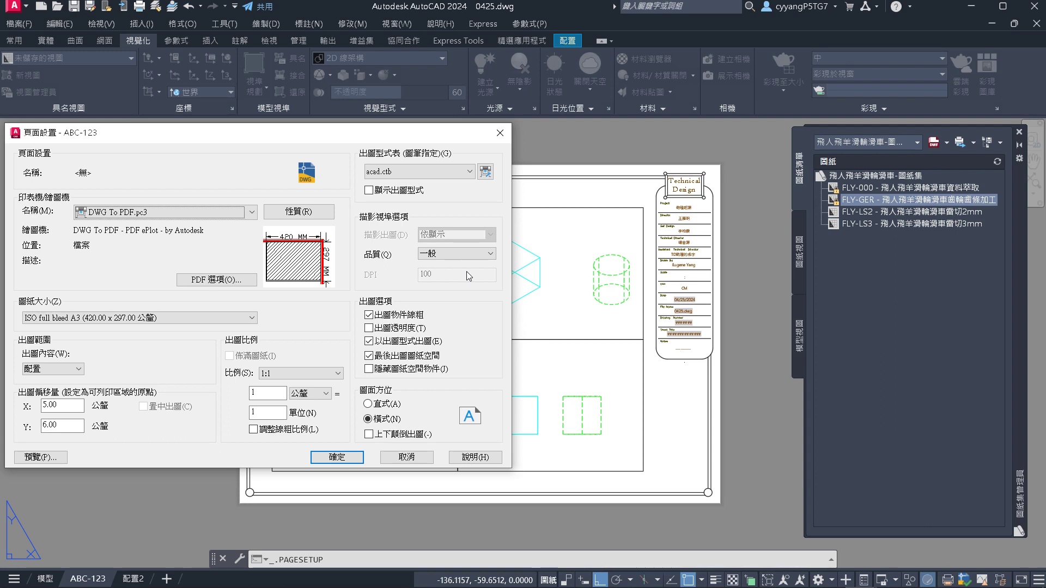
Change ABC-123's plot scale to 1:10 and apply it
click(303, 375)
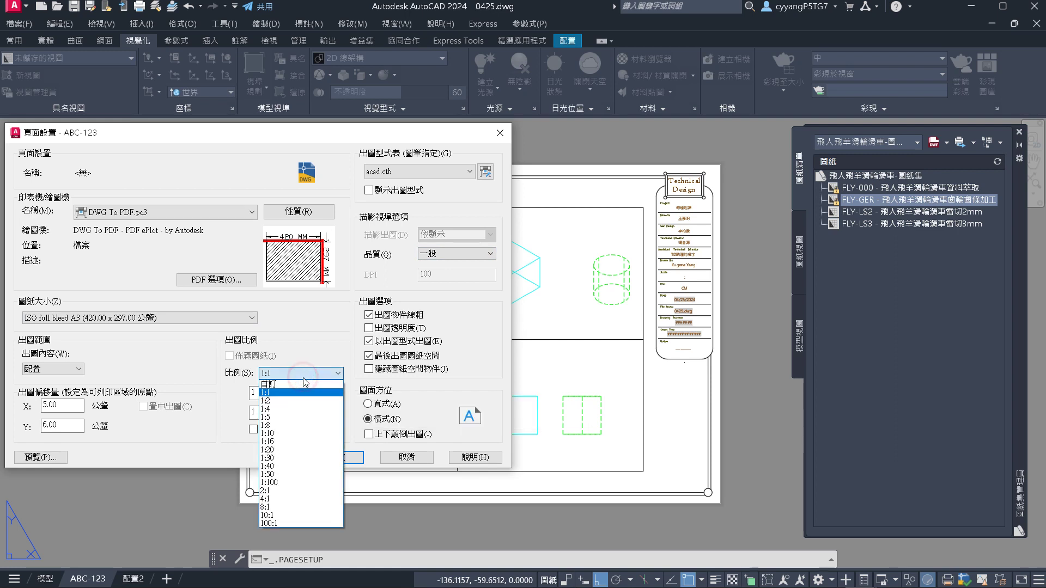
click(300, 435)
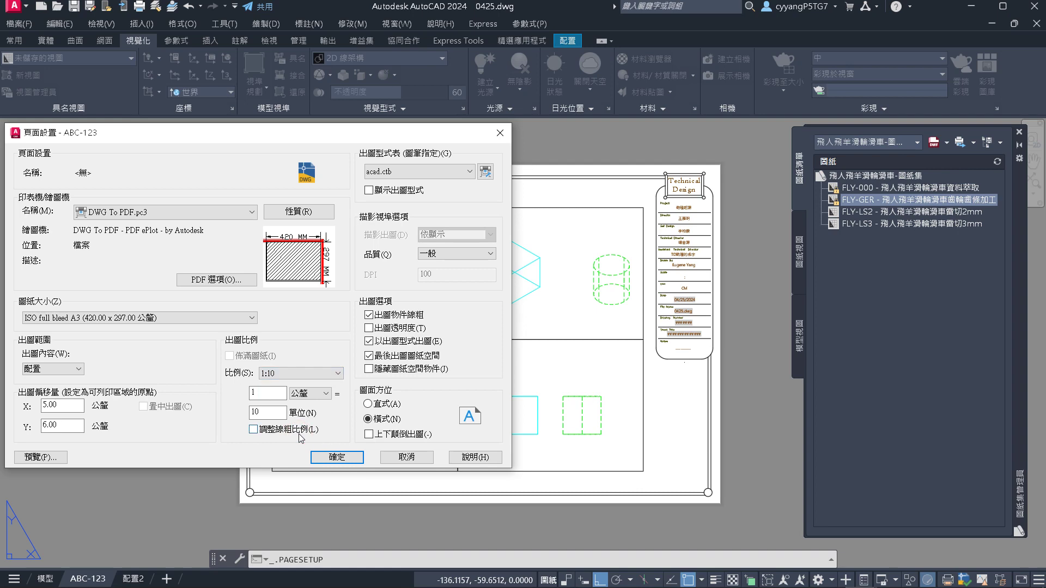
click(330, 457)
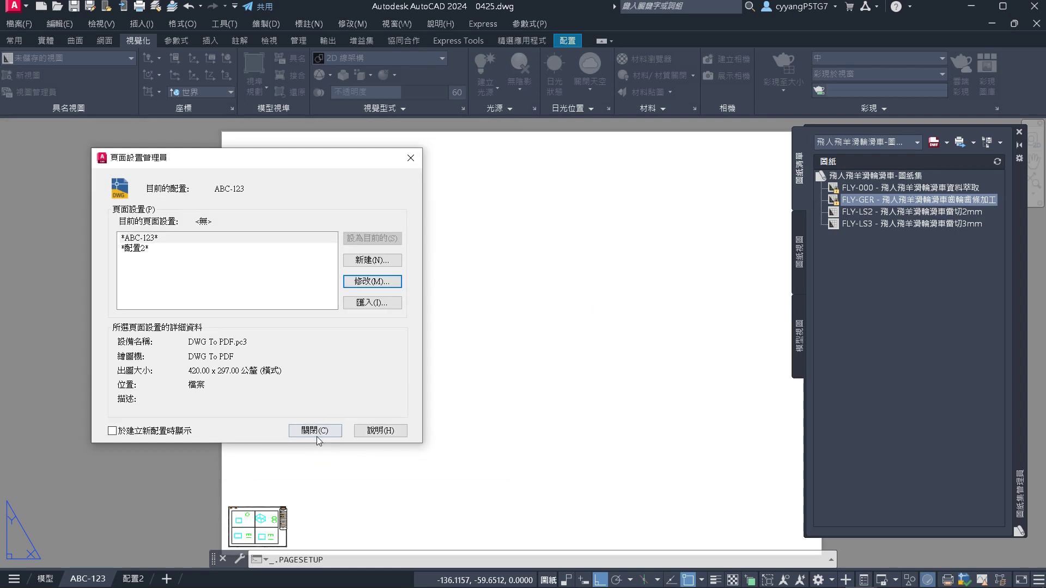
click(316, 433)
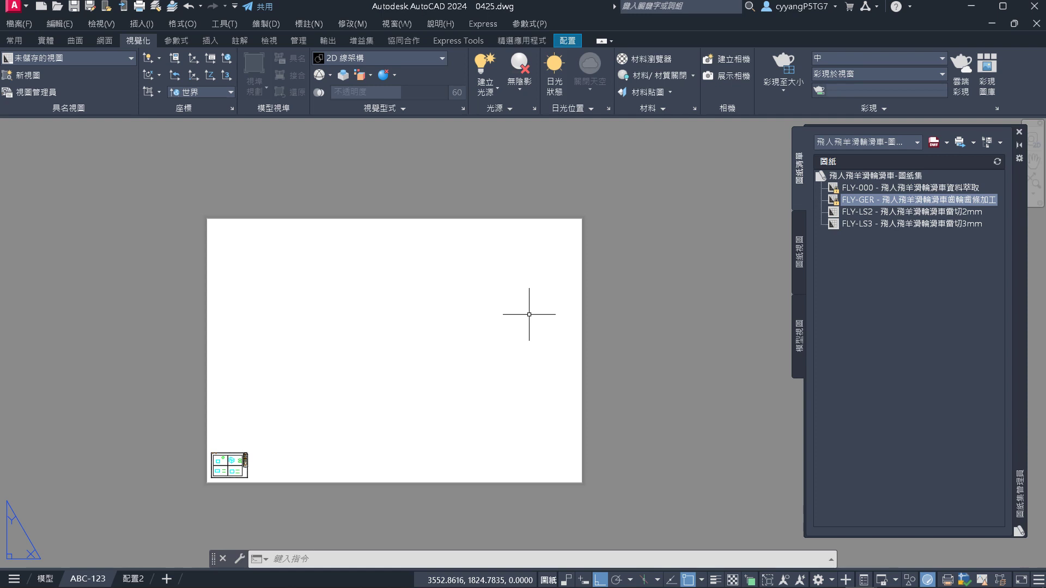
Change ABC-123's plot scale to 10:1 and apply it
right_click(88, 580)
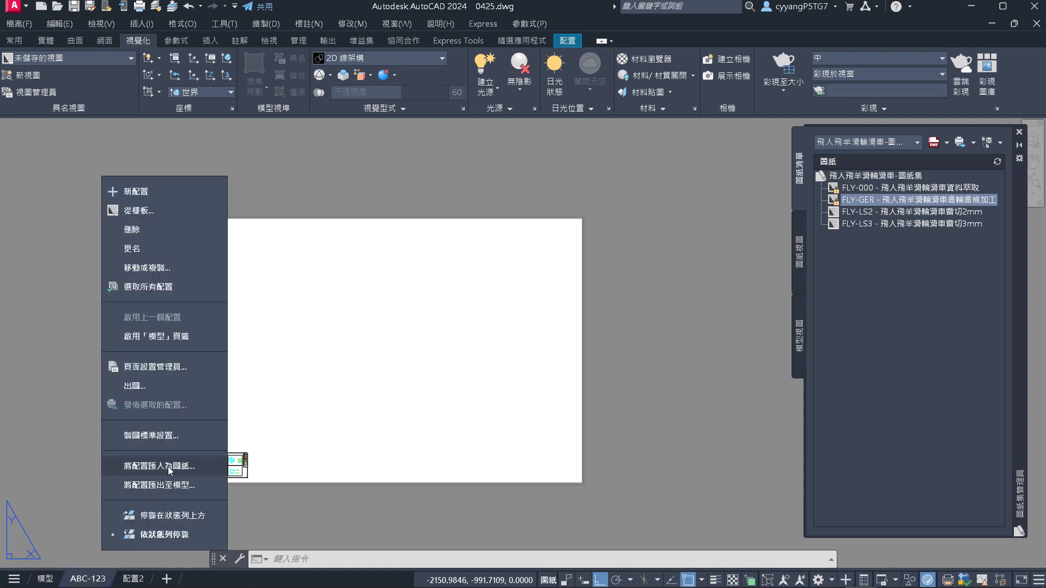
click(184, 367)
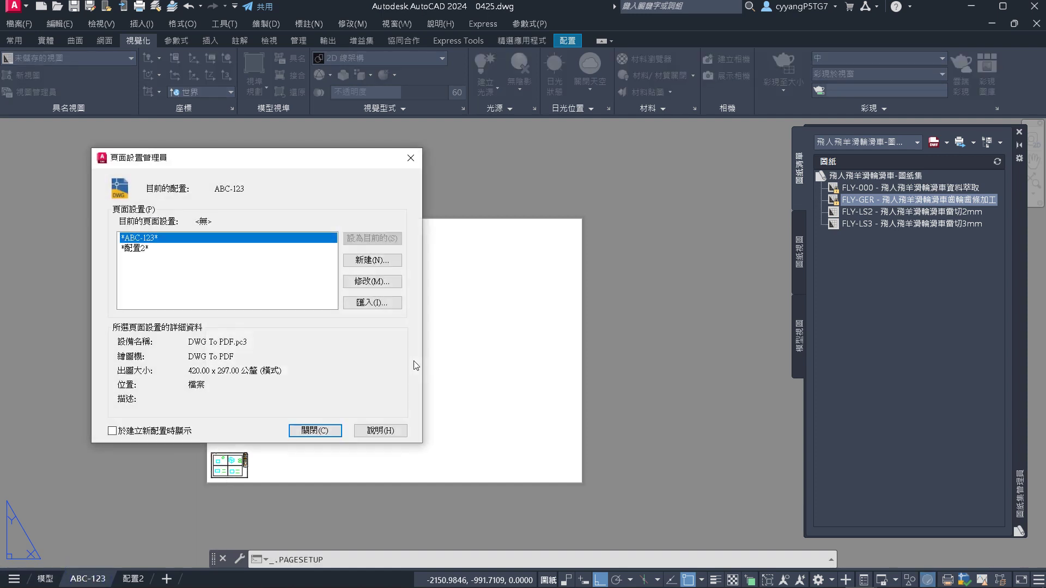
click(372, 281)
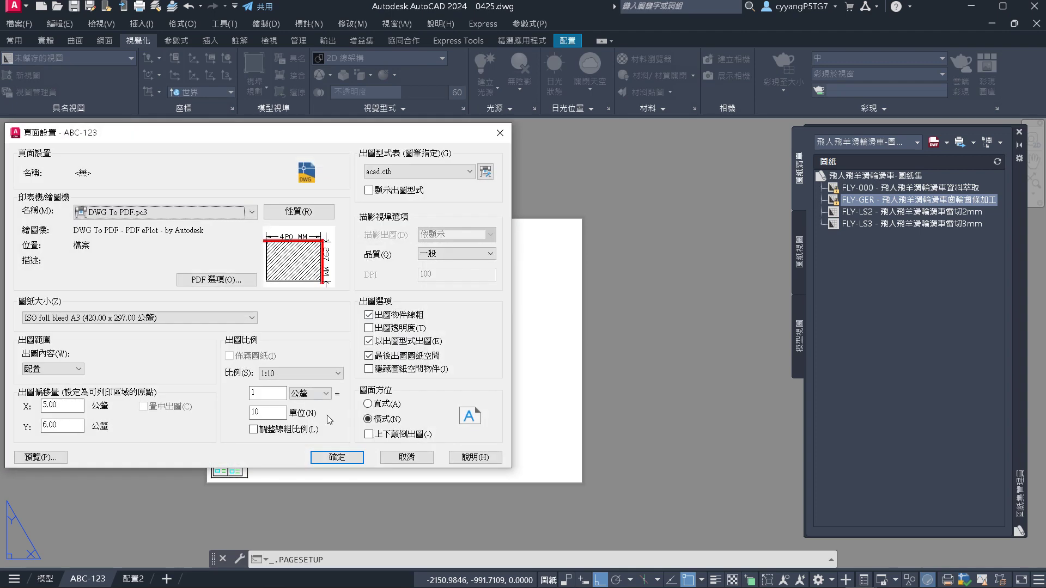
click(319, 374)
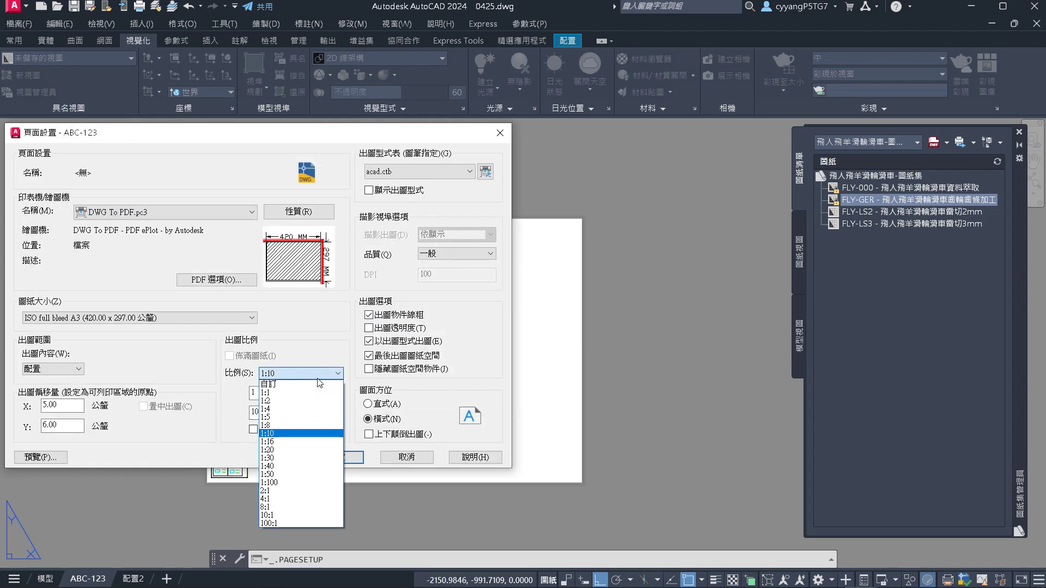
click(271, 515)
click(329, 458)
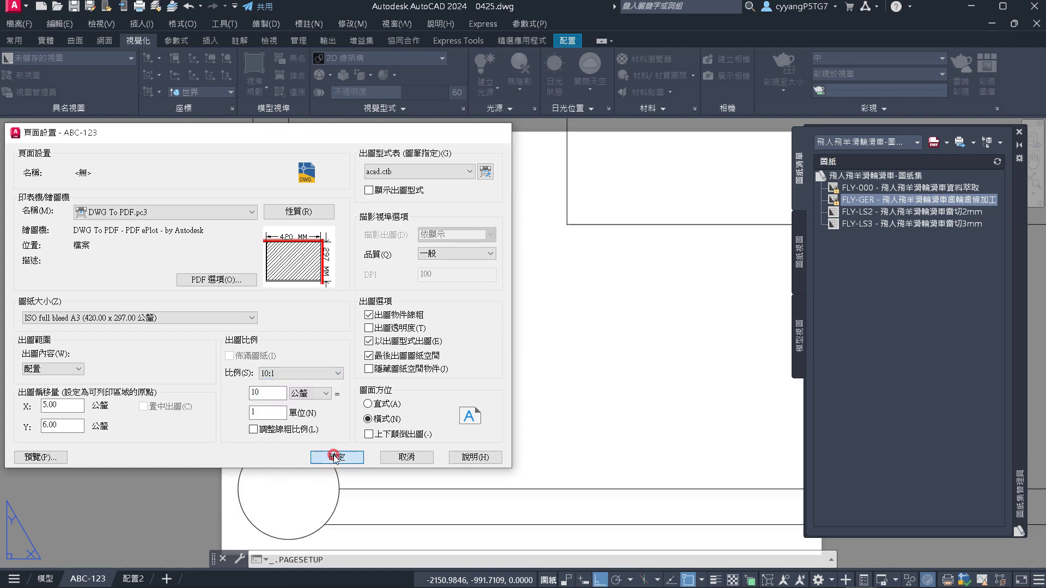
click(312, 432)
scroll(305, 425, down, 5)
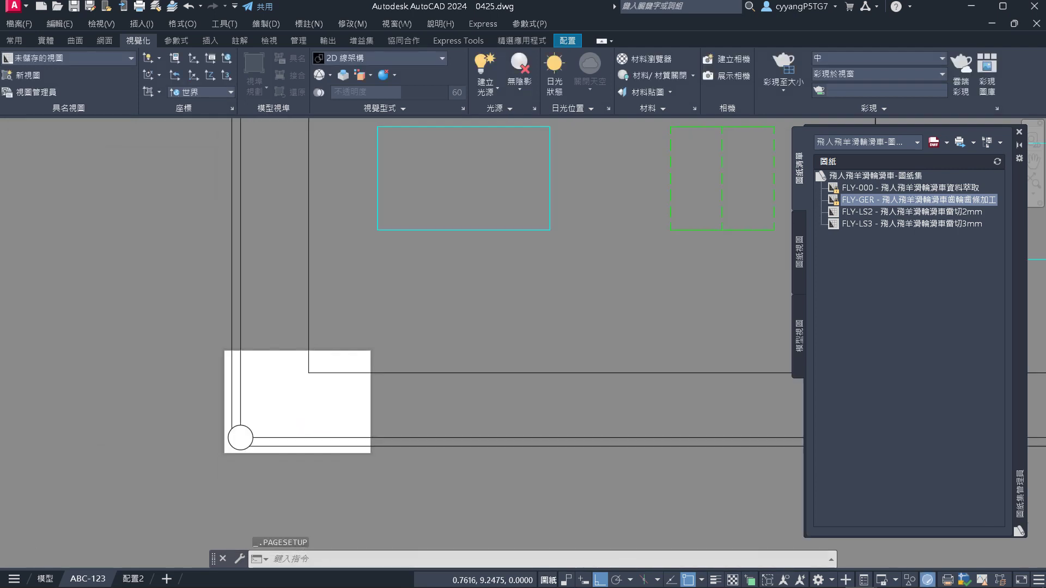
scroll(290, 402, up, 4)
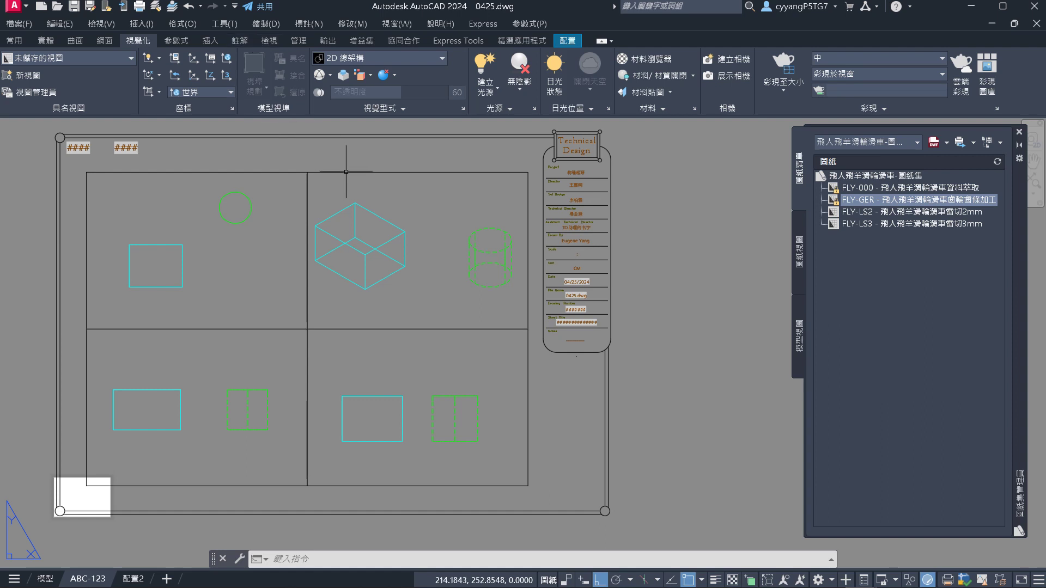
key(Escape)
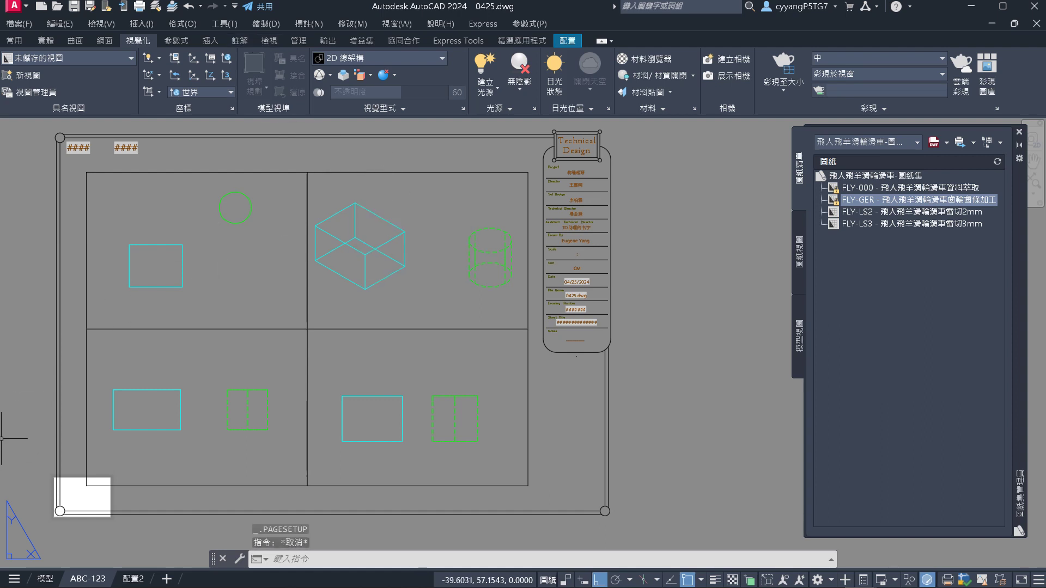
Set ABC-123's plot scale back to 1:1 and apply it
right_click(97, 575)
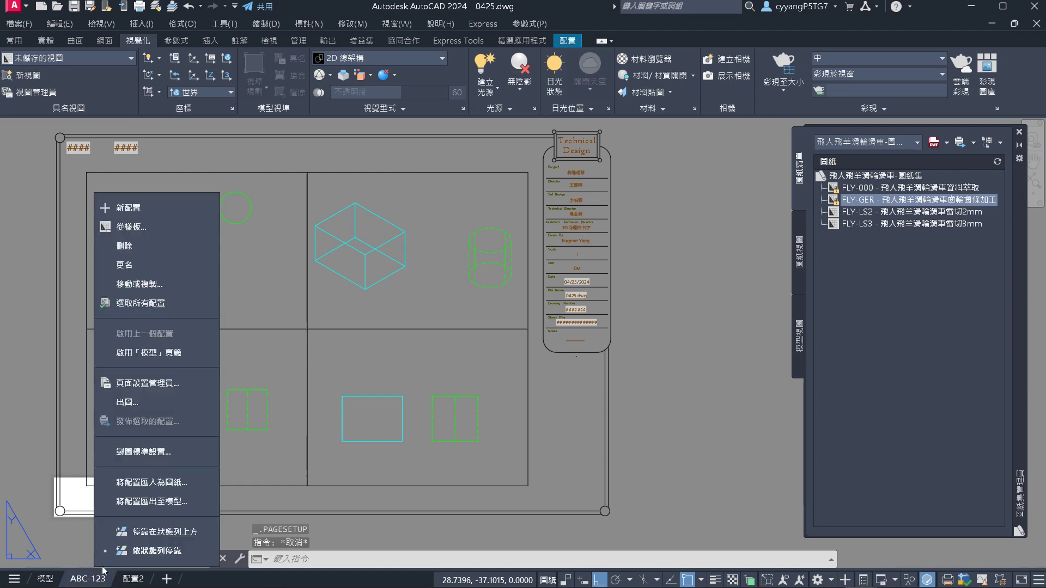
click(162, 388)
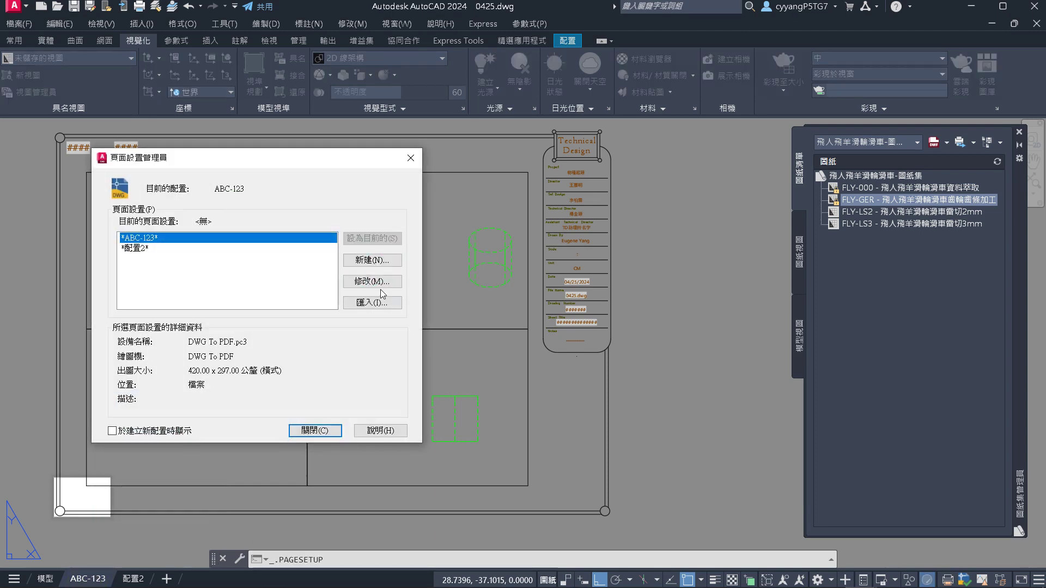
click(371, 280)
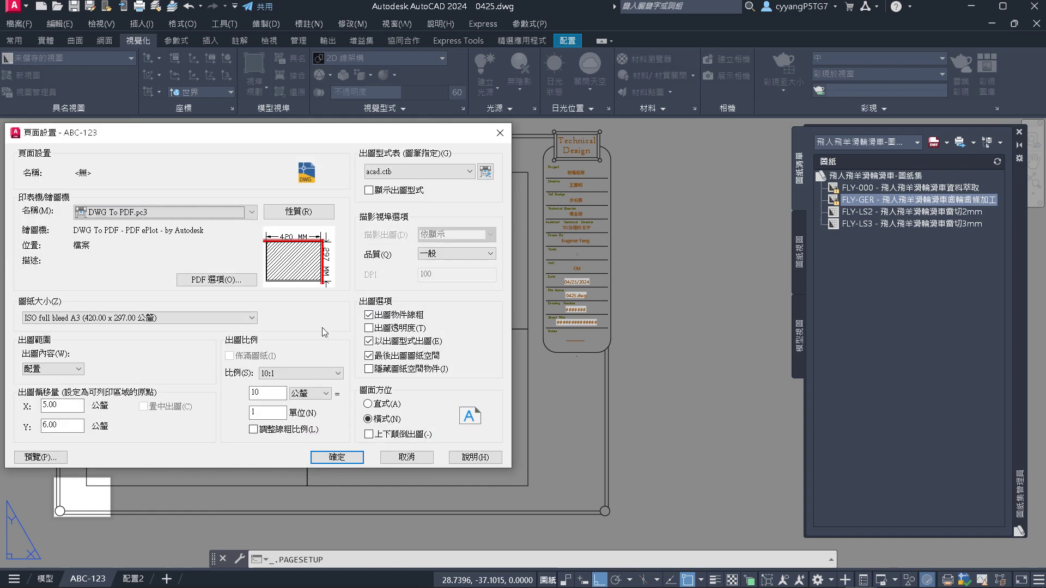
click(306, 374)
click(275, 402)
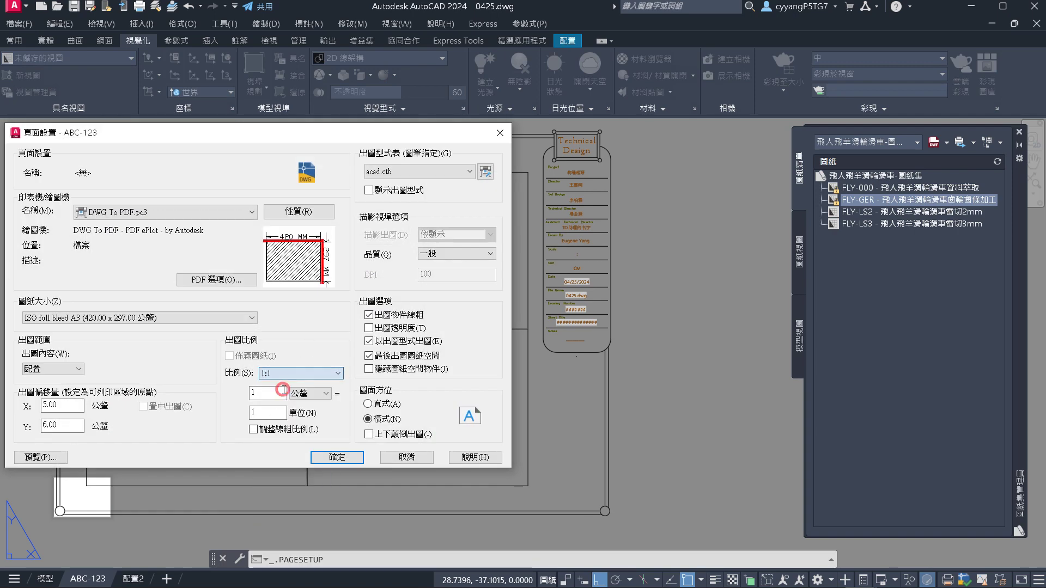
click(328, 462)
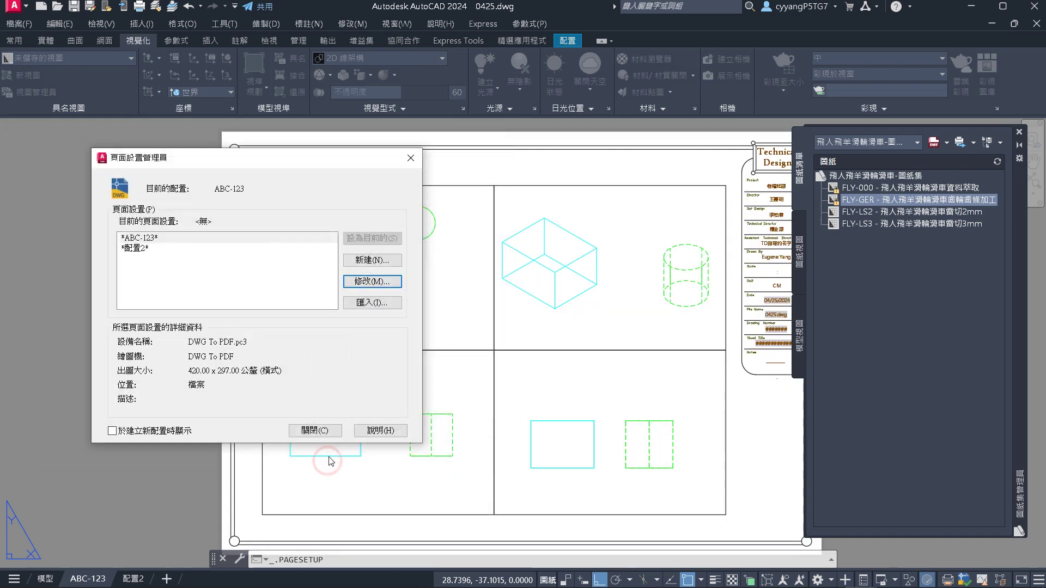
click(305, 430)
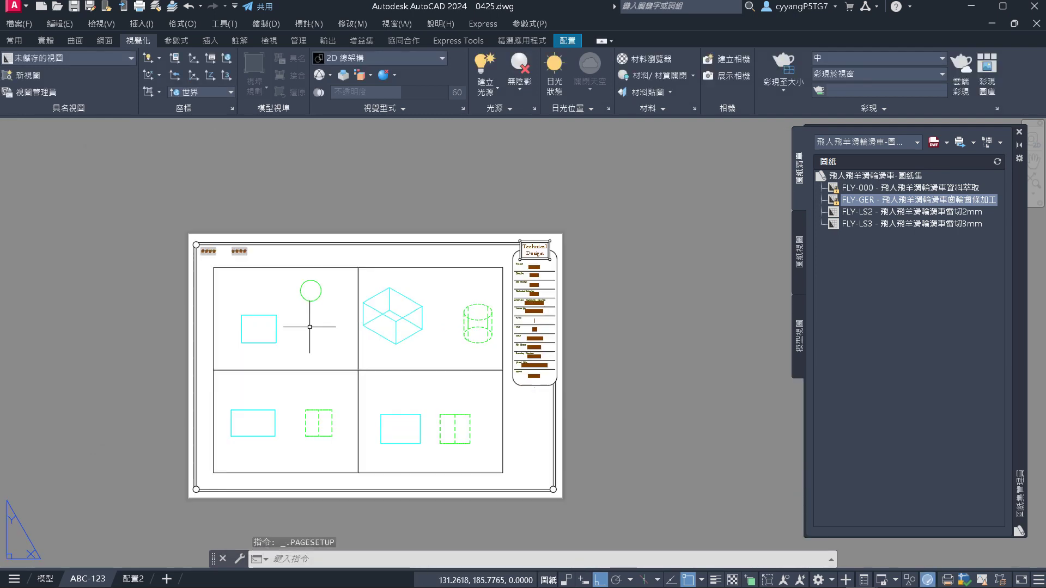
Select the upper-left viewport on ABC-123 and show its Properties palette
click(46, 579)
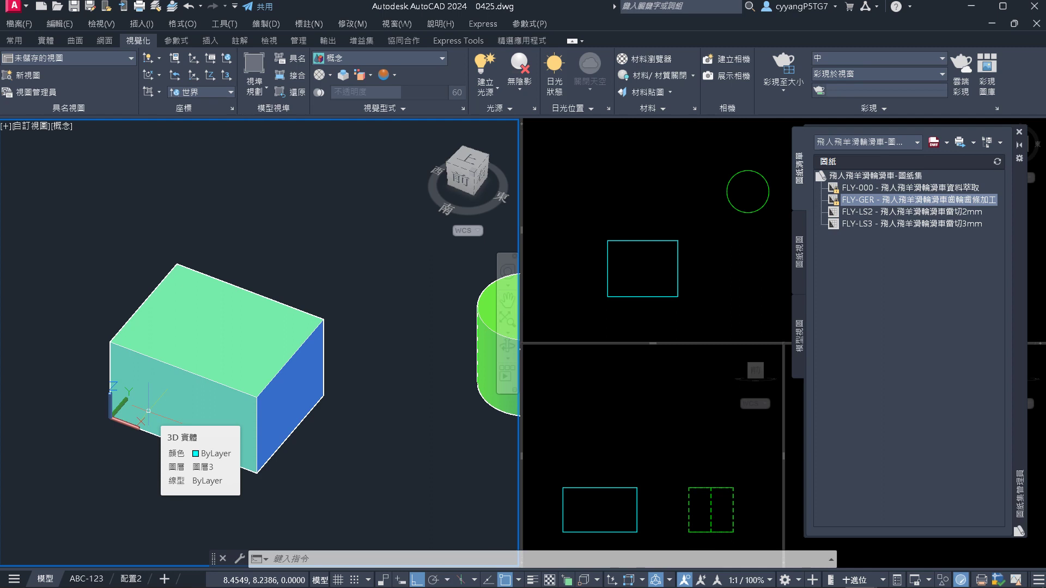
click(87, 579)
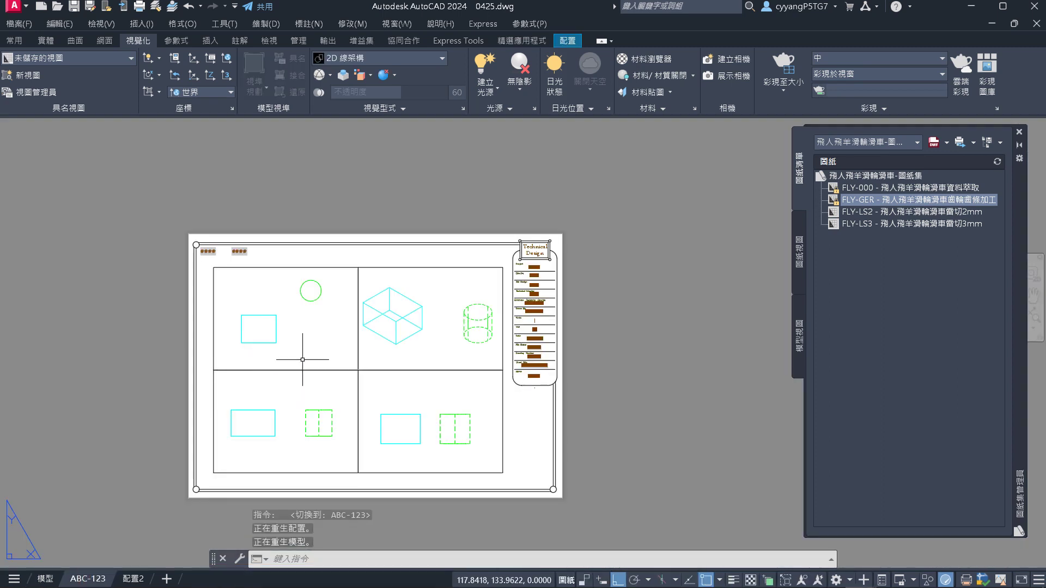
click(332, 293)
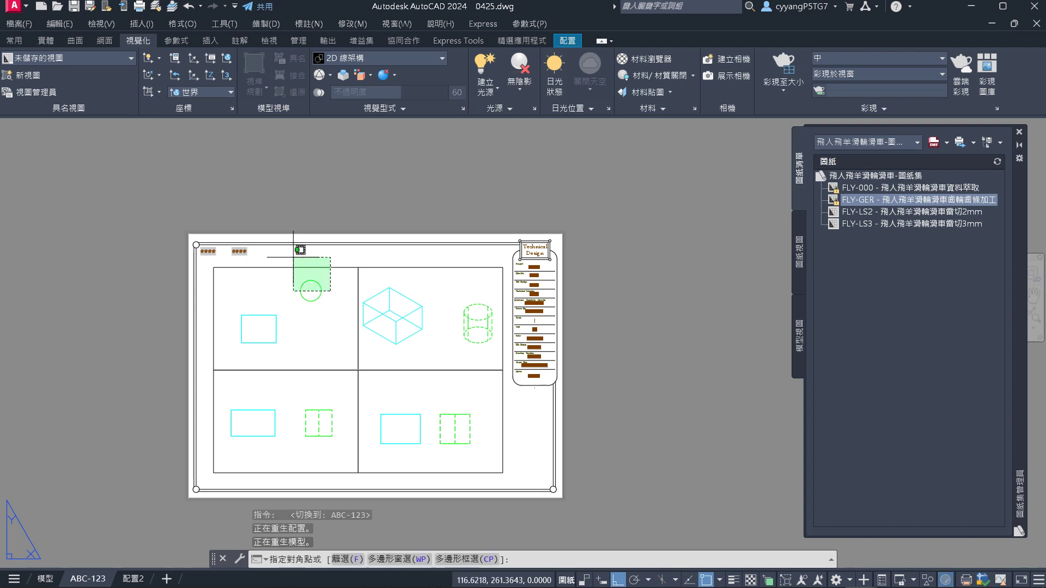
click(292, 254)
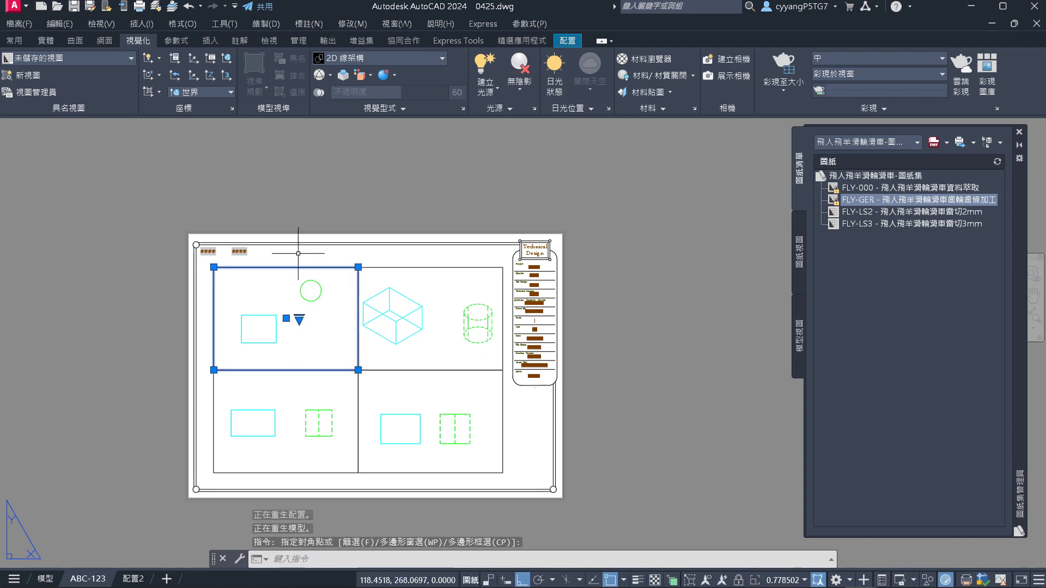
key(ctrl+1)
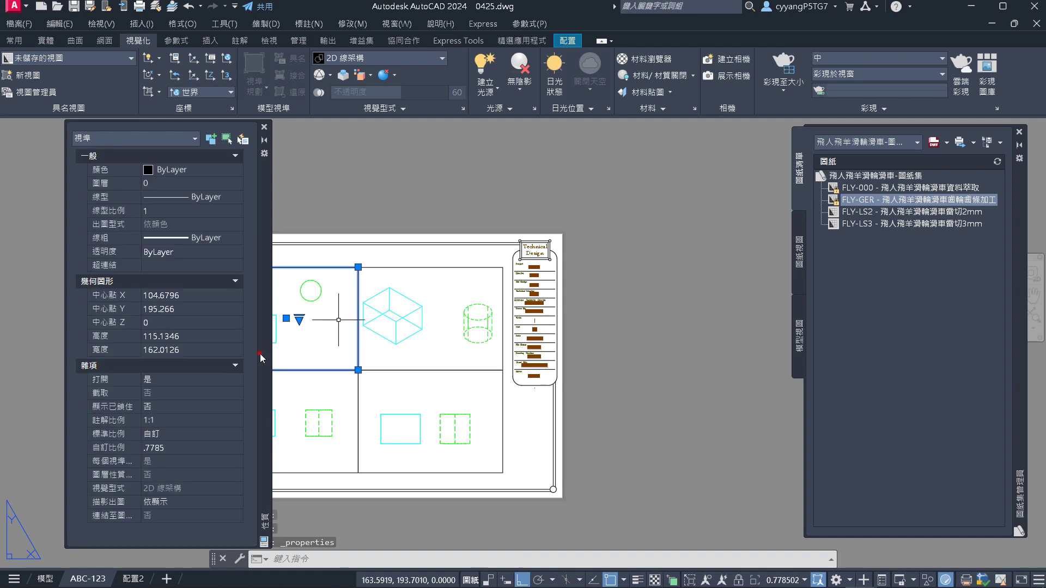
drag(261, 358, 210, 351)
scroll(572, 344, down, 4)
scroll(490, 338, up, 2)
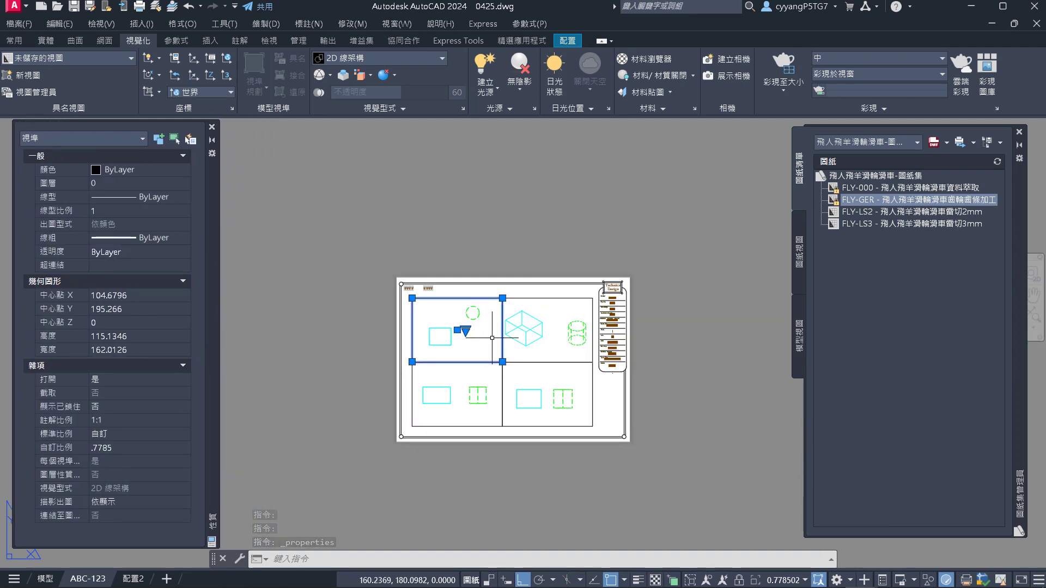
scroll(468, 333, up, 2)
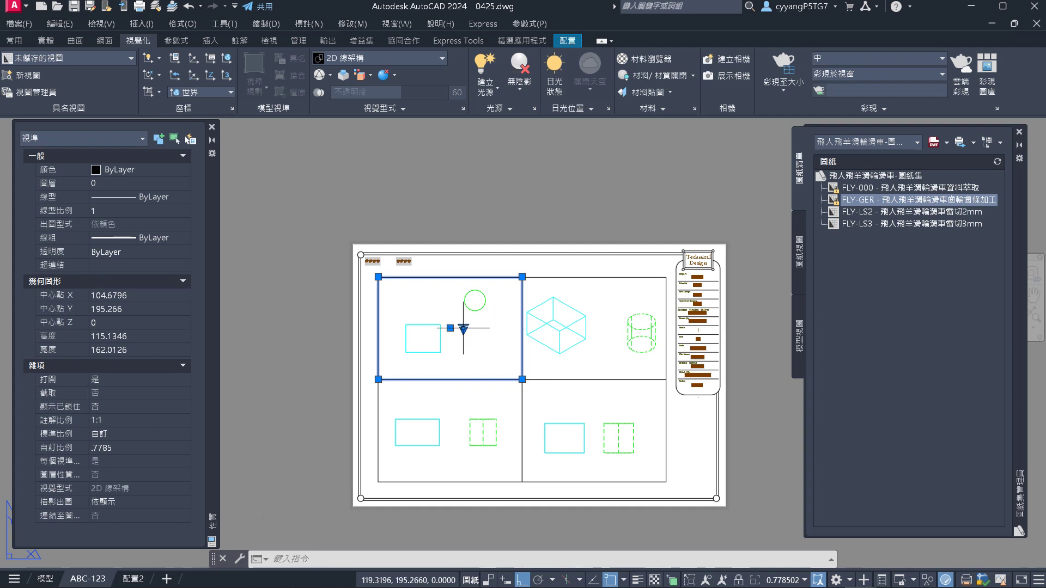
Set the upper-left viewport's standard scale to 1:1 in Properties
click(463, 329)
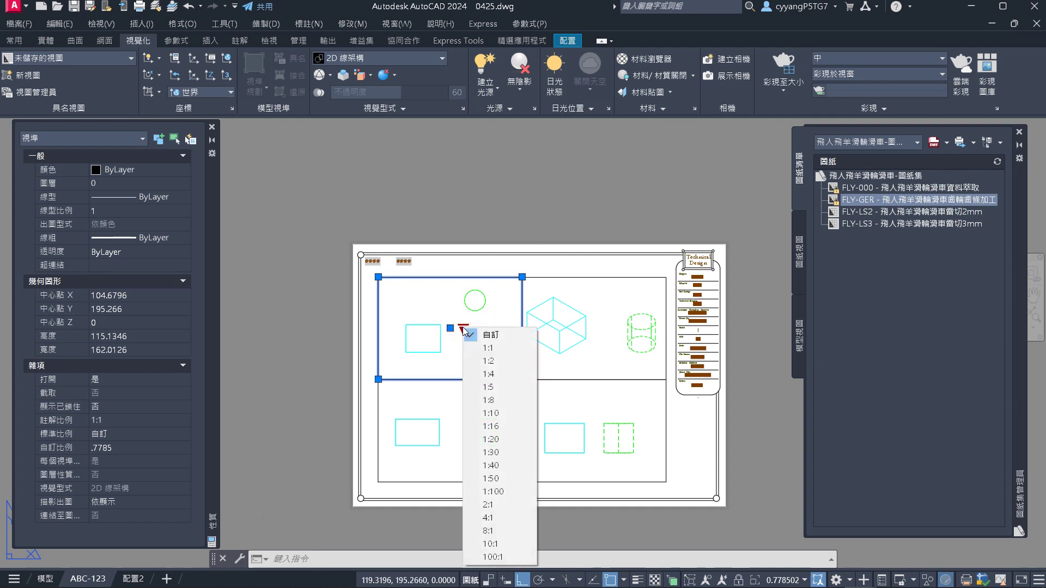
click(467, 334)
scroll(469, 338, up, 2)
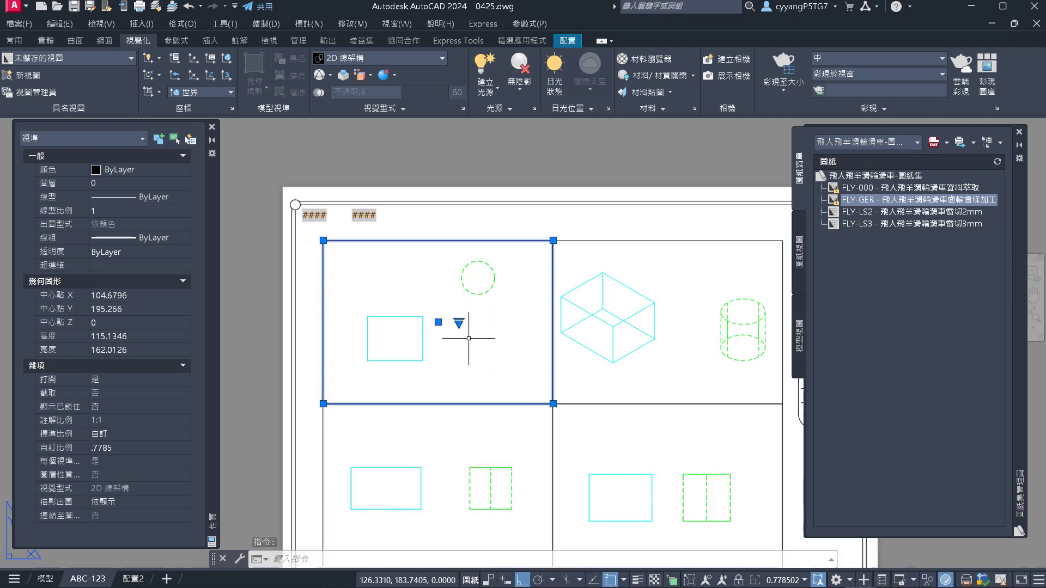
click(118, 424)
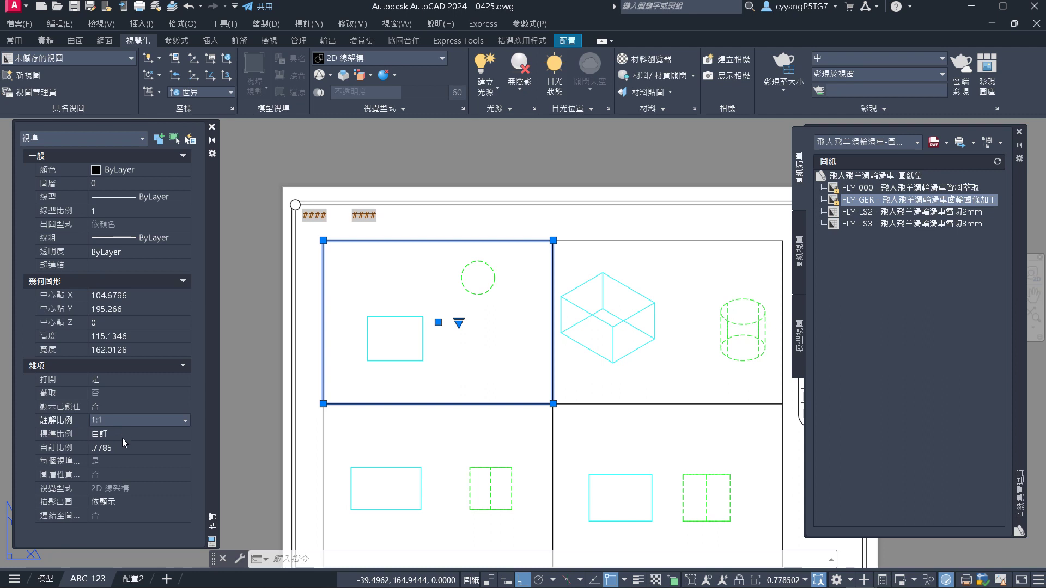
click(122, 437)
click(122, 436)
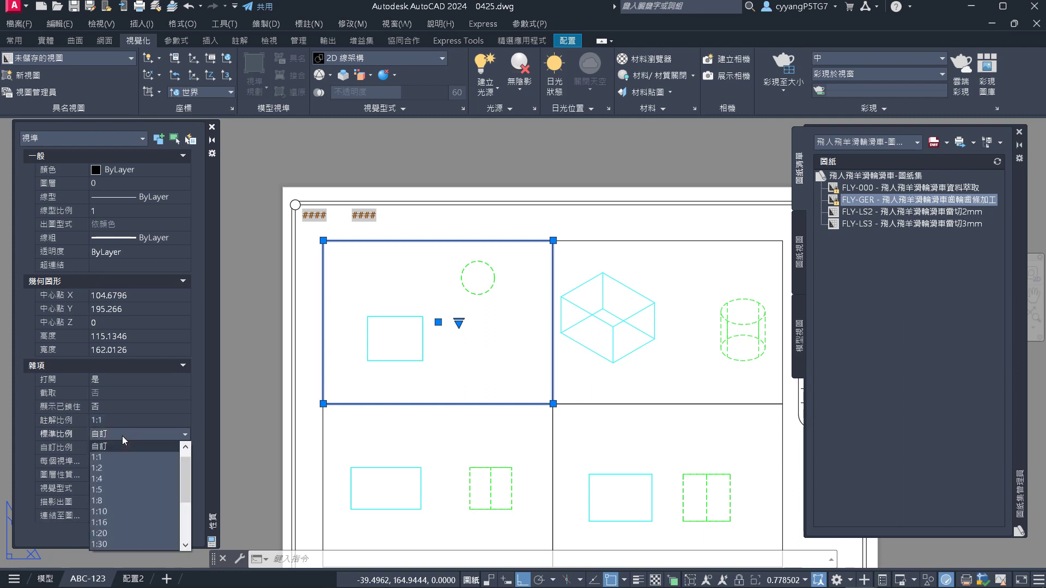
click(116, 457)
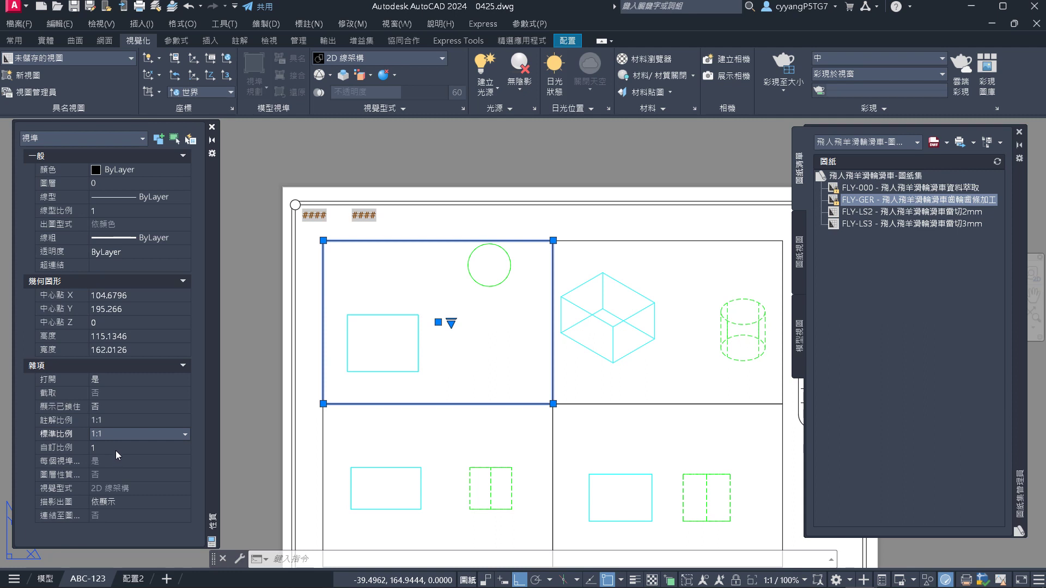
Try viewport scales 1:2 and 1:1, ending with the viewport at 1:10
click(451, 322)
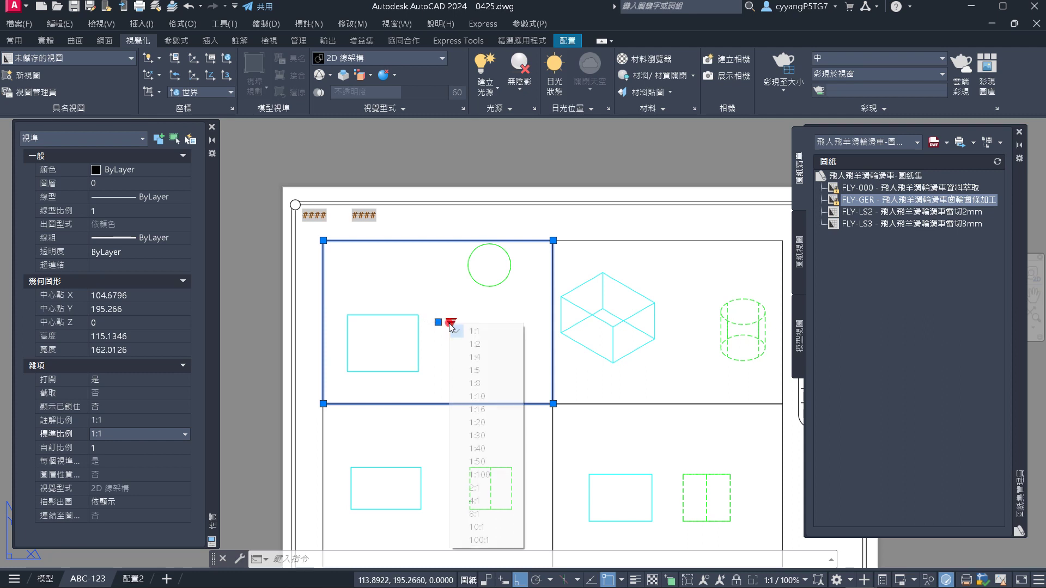
click(459, 342)
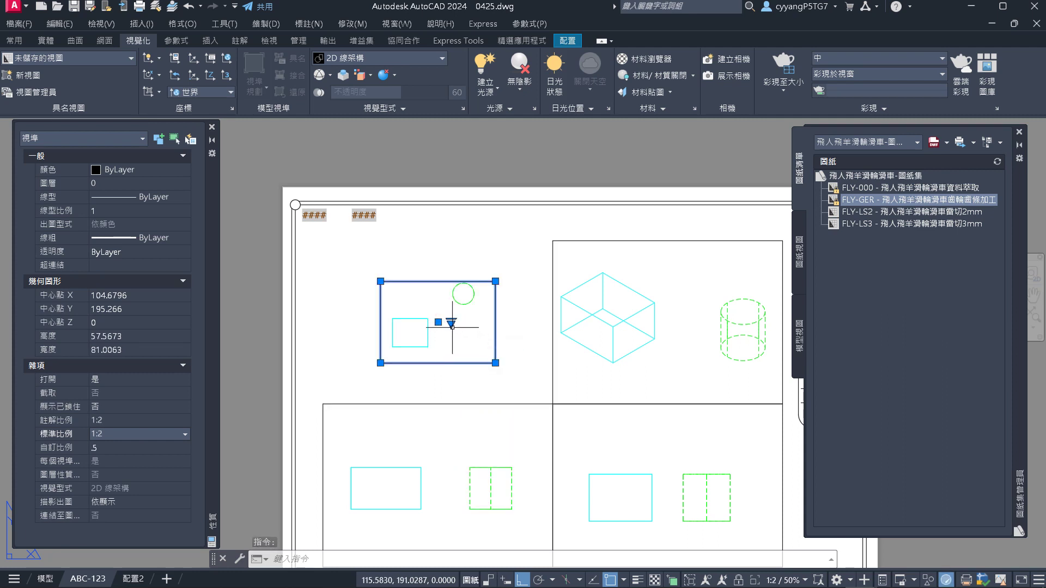
click(451, 325)
key(Escape)
click(451, 323)
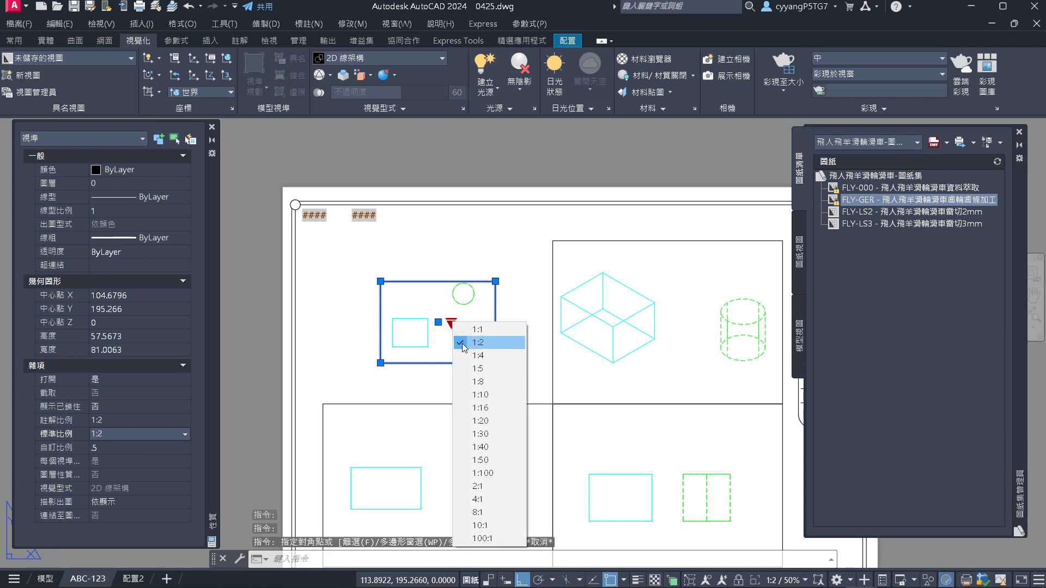
click(464, 329)
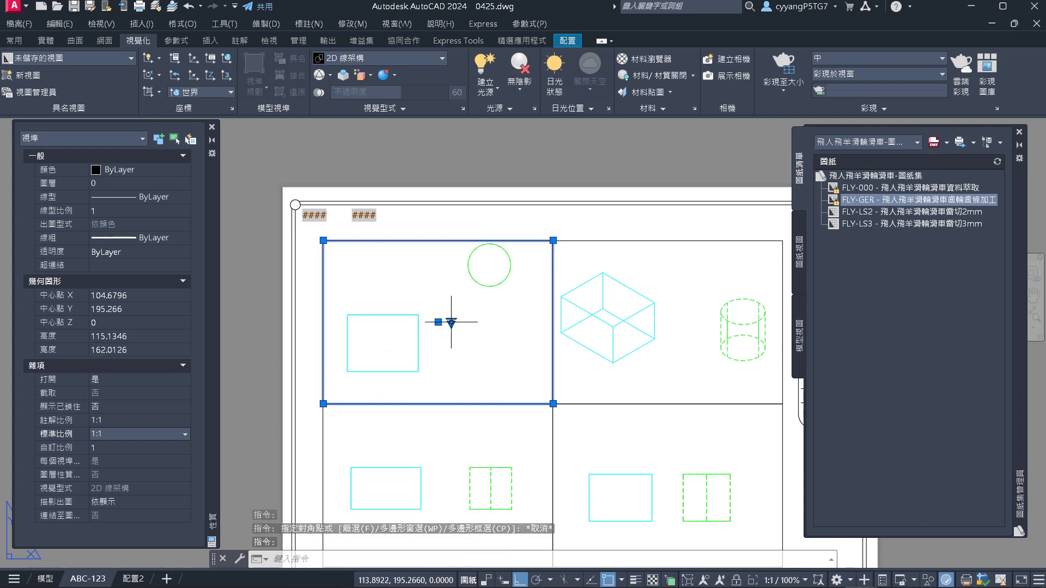
click(451, 323)
click(480, 396)
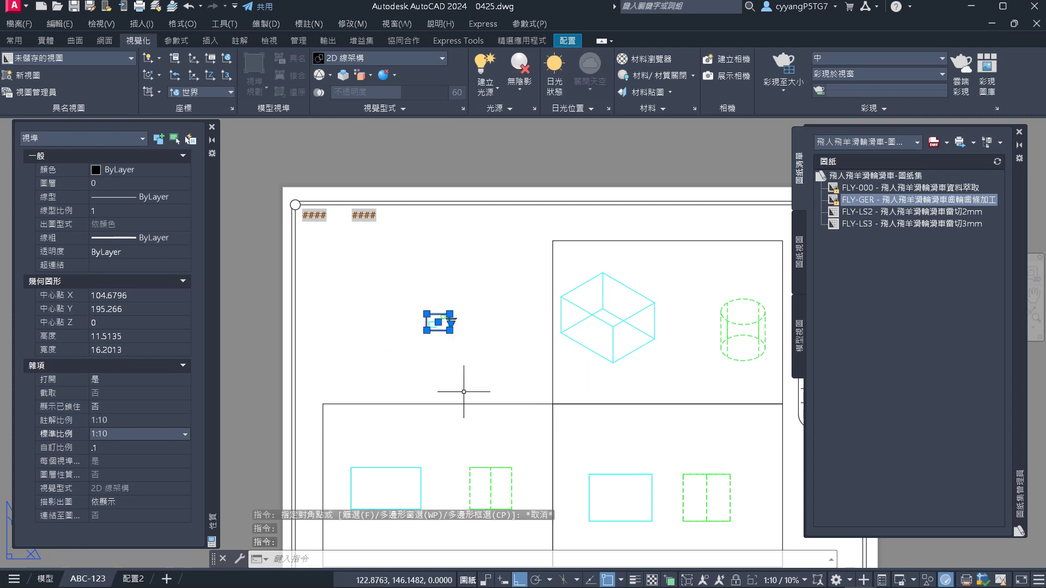
scroll(448, 331, up, 2)
Stretch the shrunken viewport's corner to enlarge it, then undo the resize
click(443, 331)
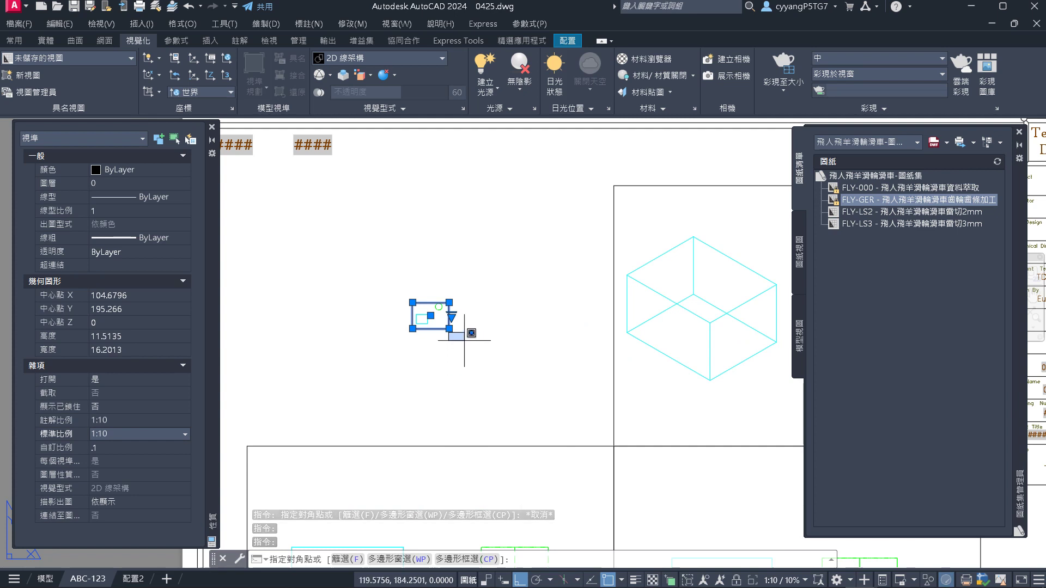
key(Escape)
key(Escape)
click(443, 329)
click(444, 326)
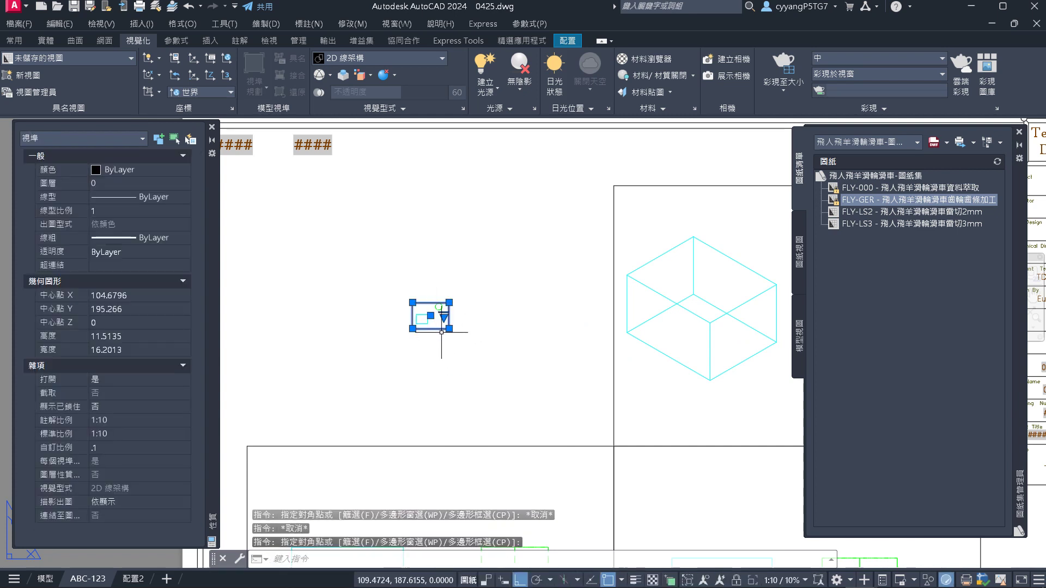
click(448, 329)
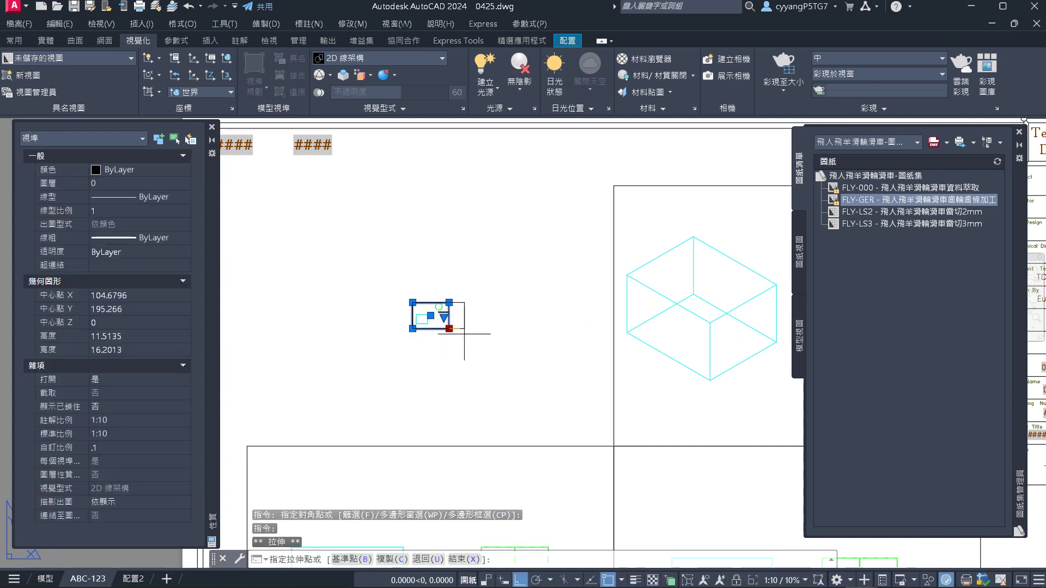
click(612, 445)
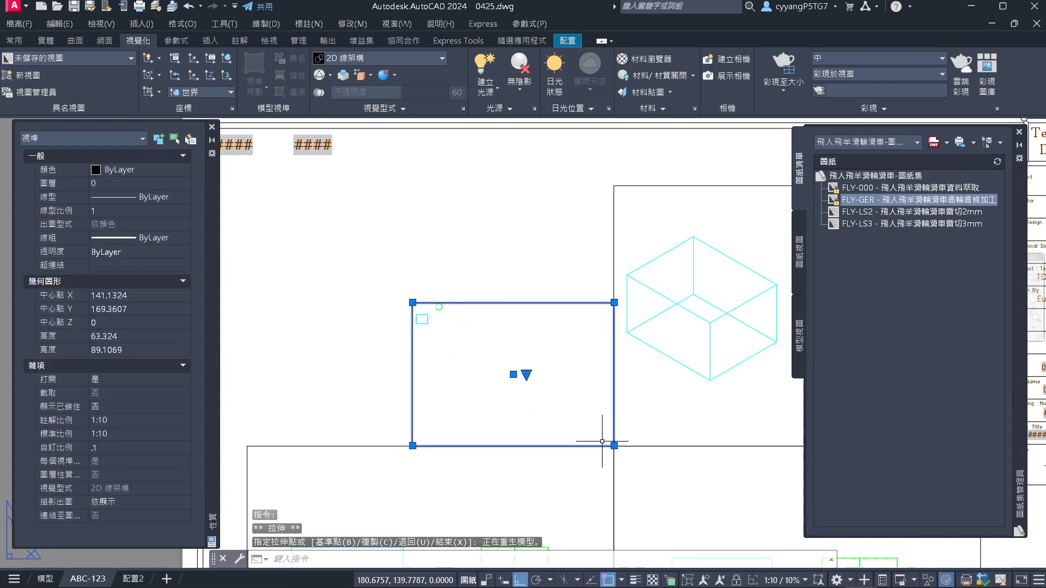
click(413, 446)
key(Escape)
key(Escape)
text(u)
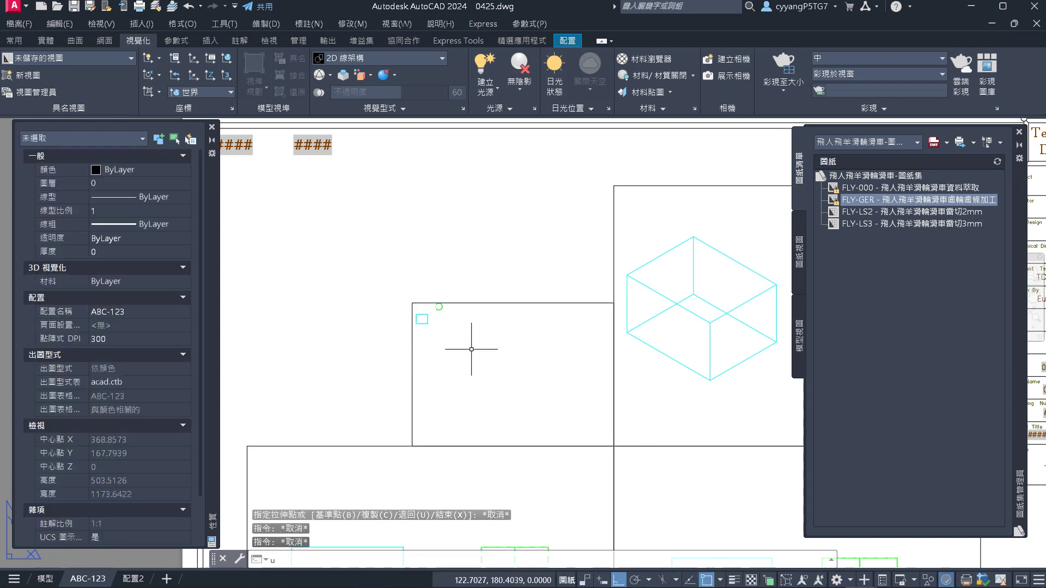
key(Return)
scroll(471, 347, down, 2)
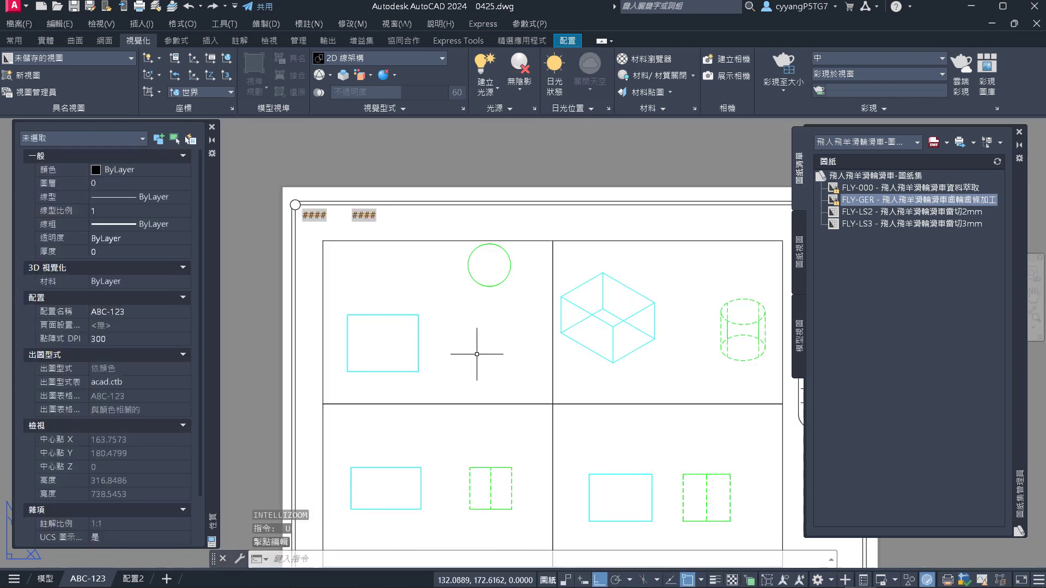
Select the upper-left viewport and try standard scales 1:2, then 1:5
click(417, 240)
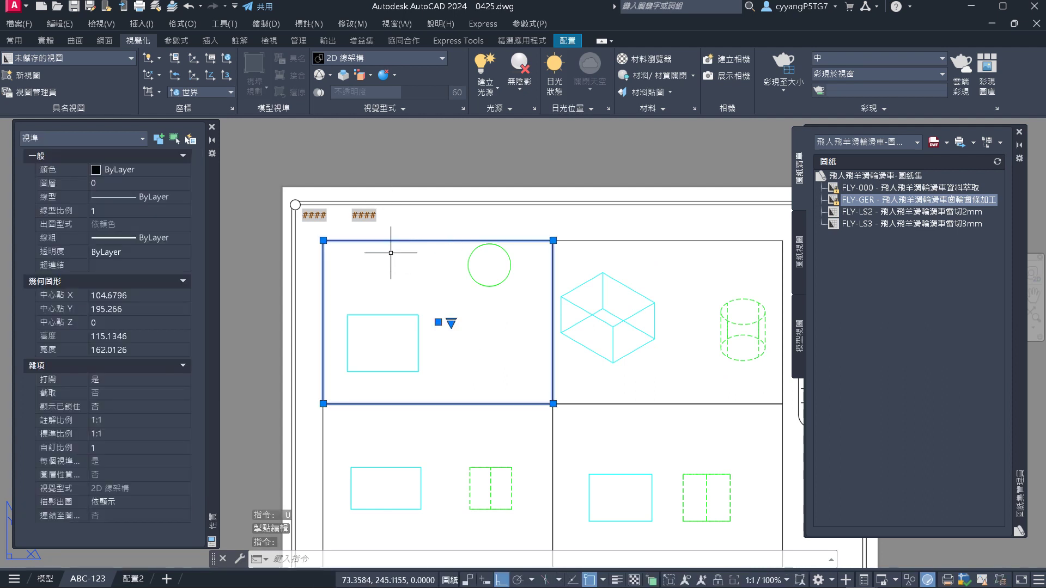
click(451, 323)
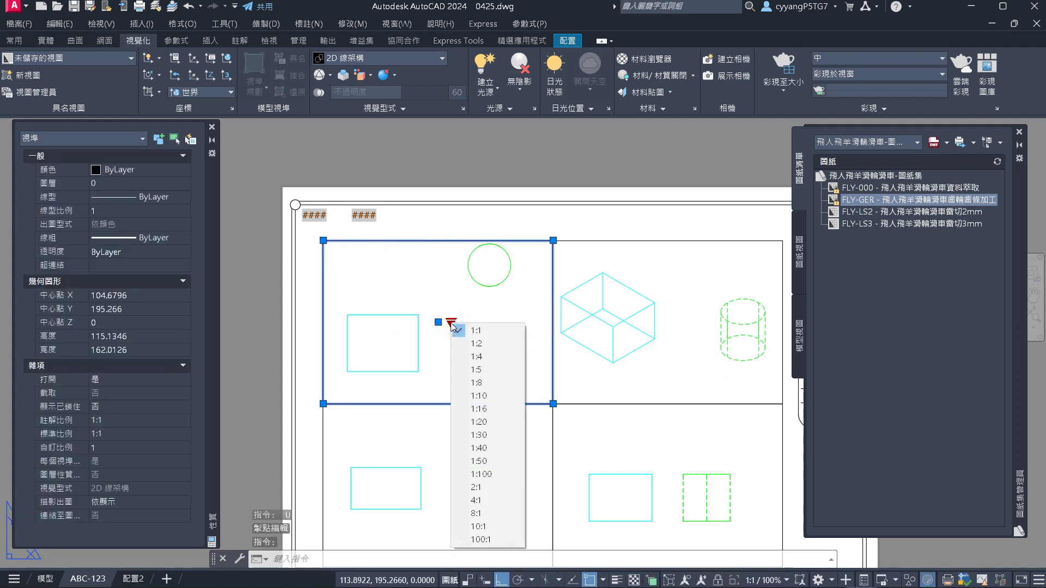
key(Escape)
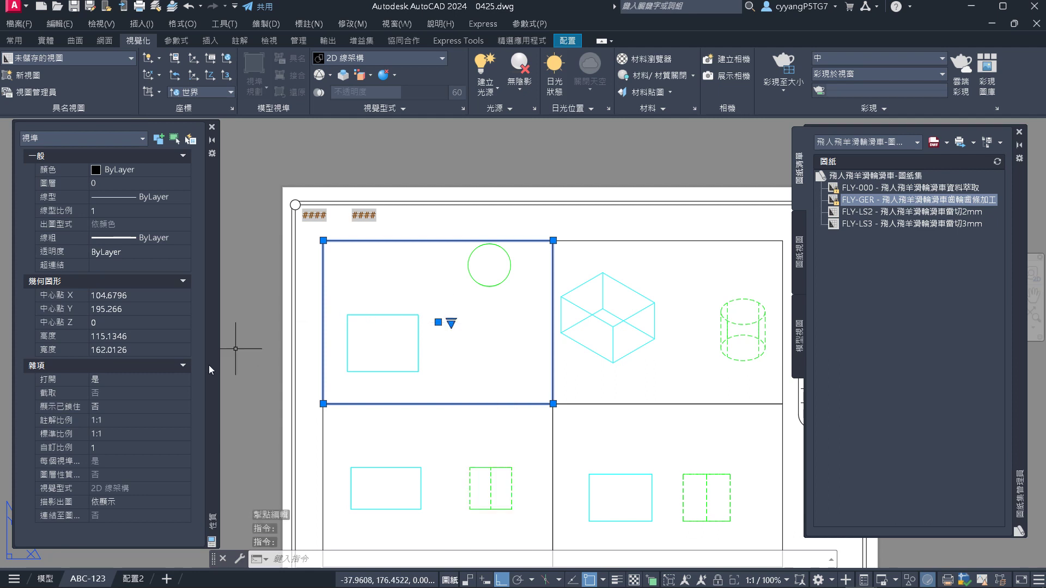
click(112, 433)
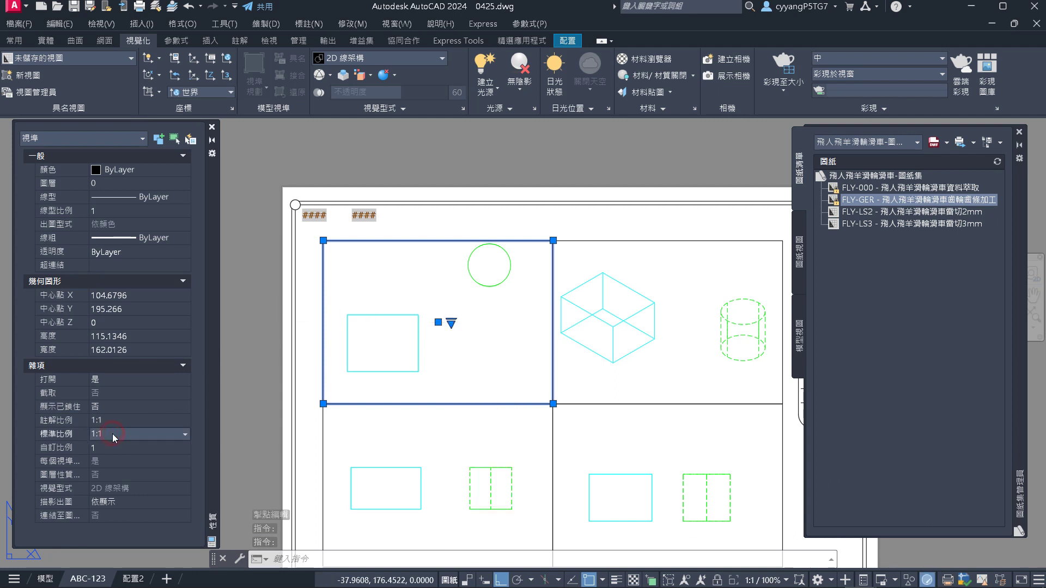
click(112, 433)
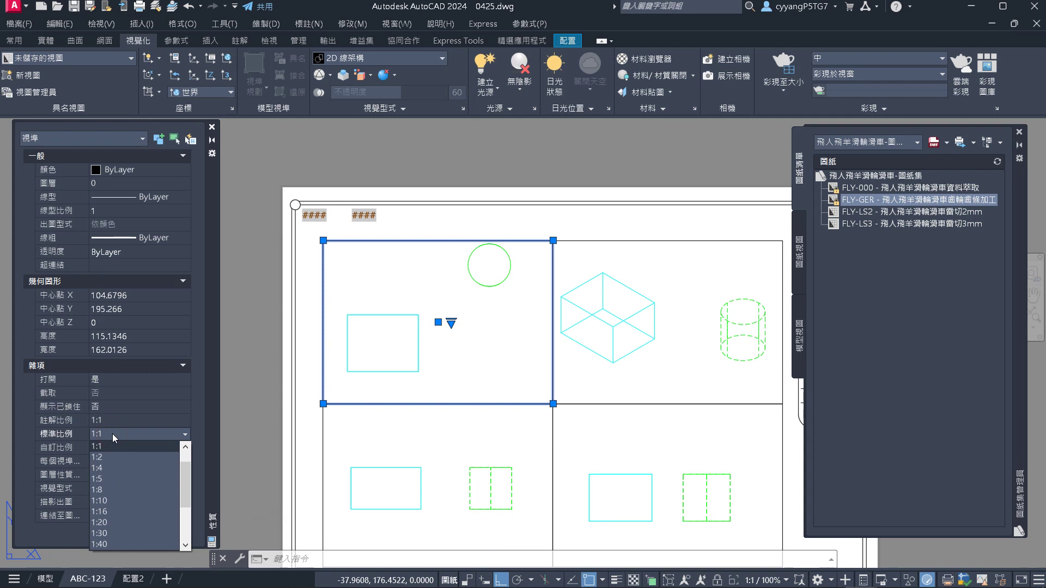
click(116, 458)
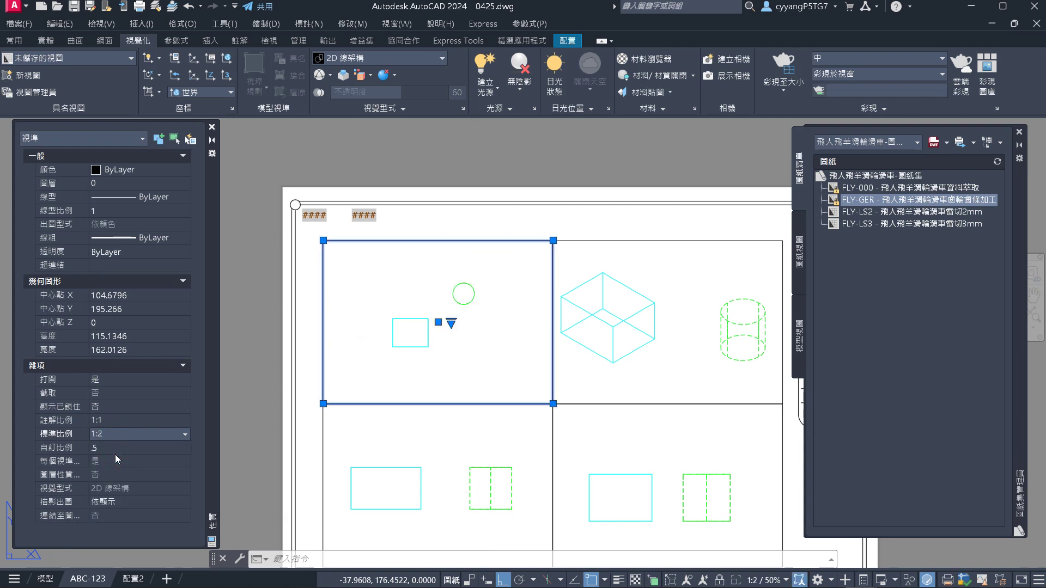
click(119, 434)
click(116, 468)
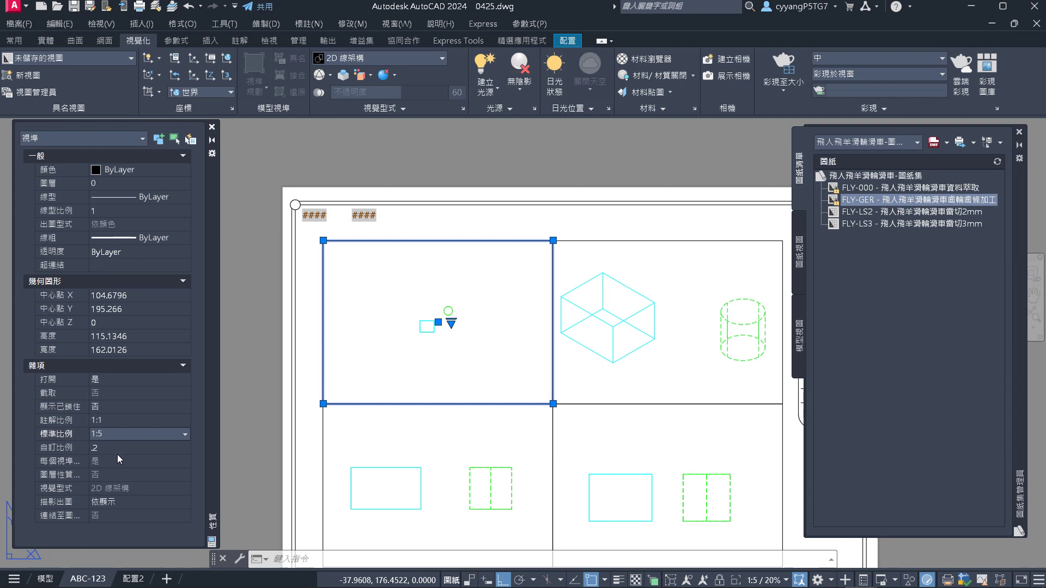
Set the upper-left viewport's standard scale to 1:1 and deselect it
click(451, 324)
click(452, 326)
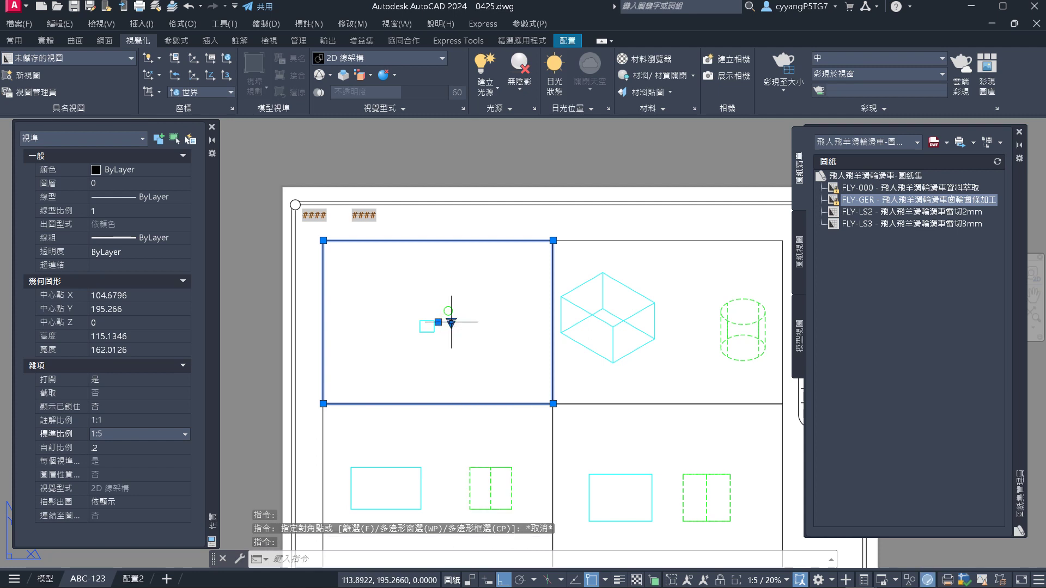
click(139, 434)
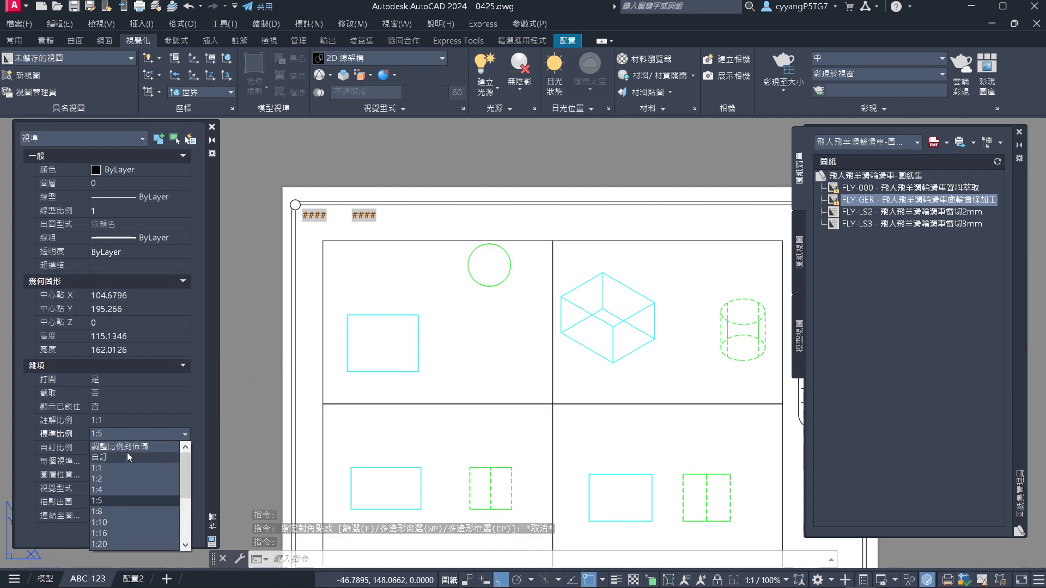
click(131, 467)
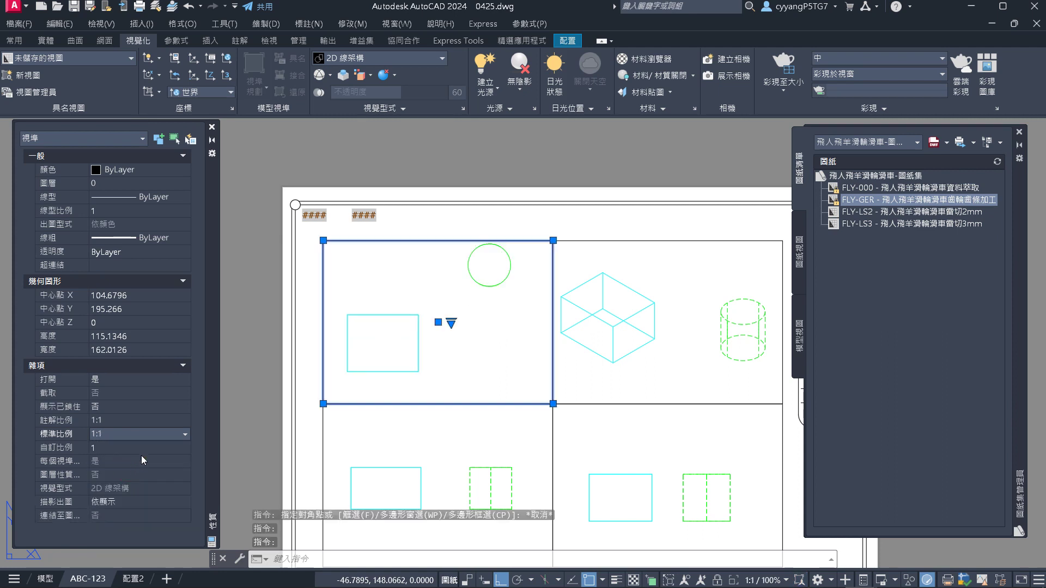
key(Escape)
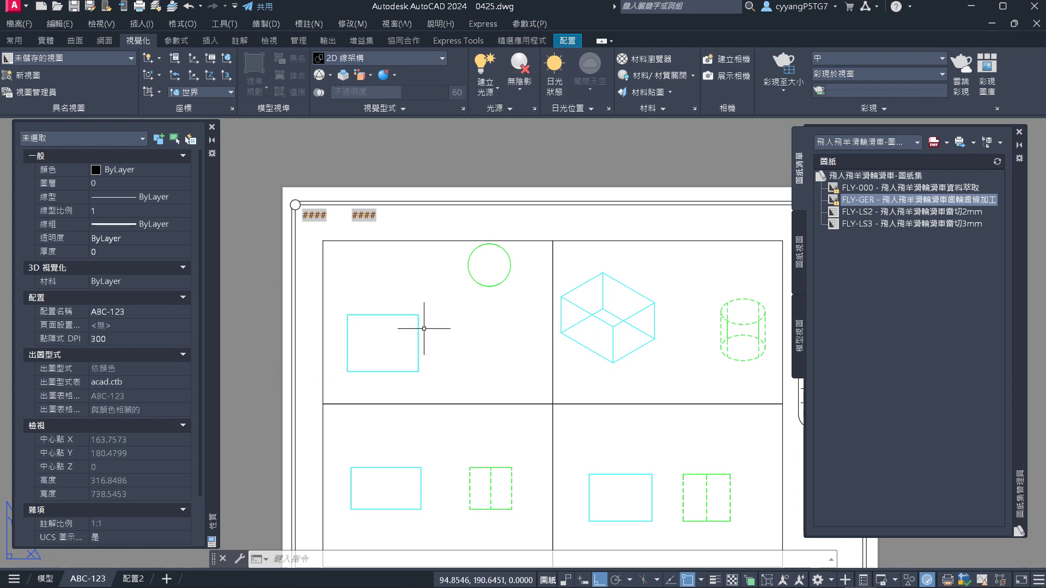
Pan the upper-left viewport's circle and rectangle down and right, undoing an accidental zoom
double_click(443, 358)
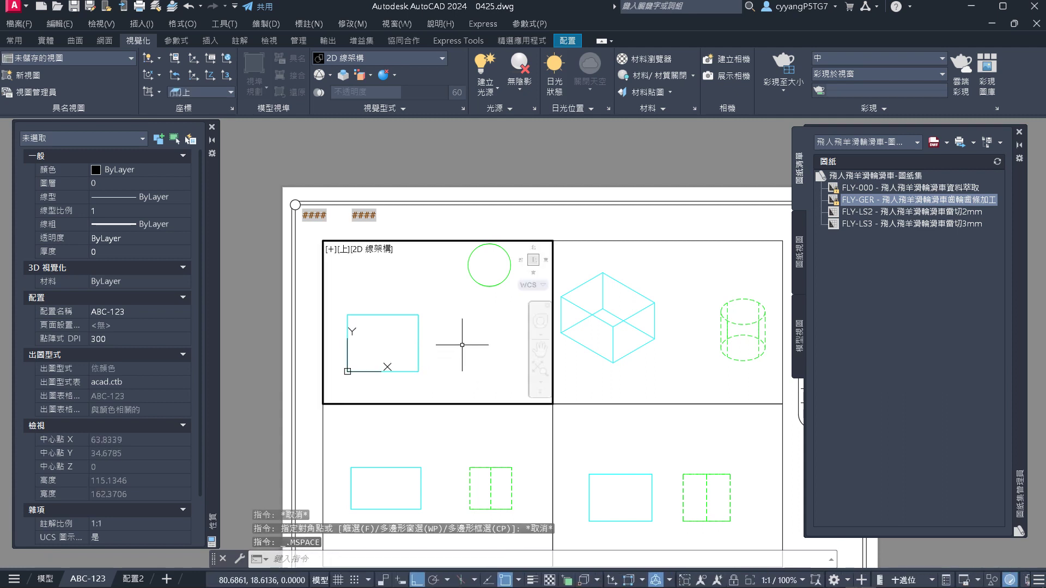
mouse_move(465, 307)
middle_down()
mouse_move(474, 334)
mouse_move(482, 321)
mouse_move(451, 320)
mouse_move(479, 322)
mouse_move(464, 321)
middle_up()
scroll(464, 320, up, 8)
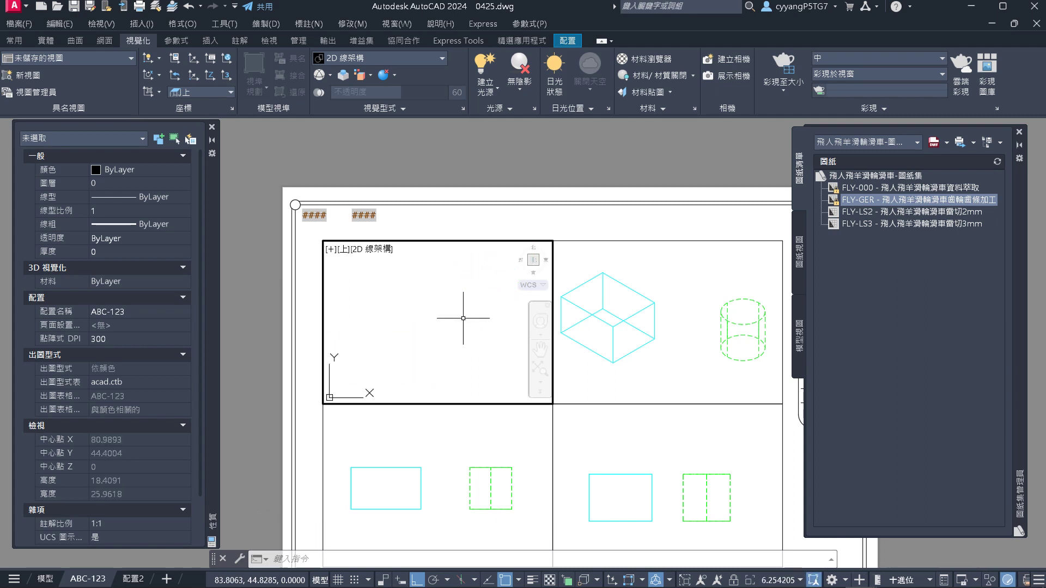
key(Escape)
text(u)
key(Return)
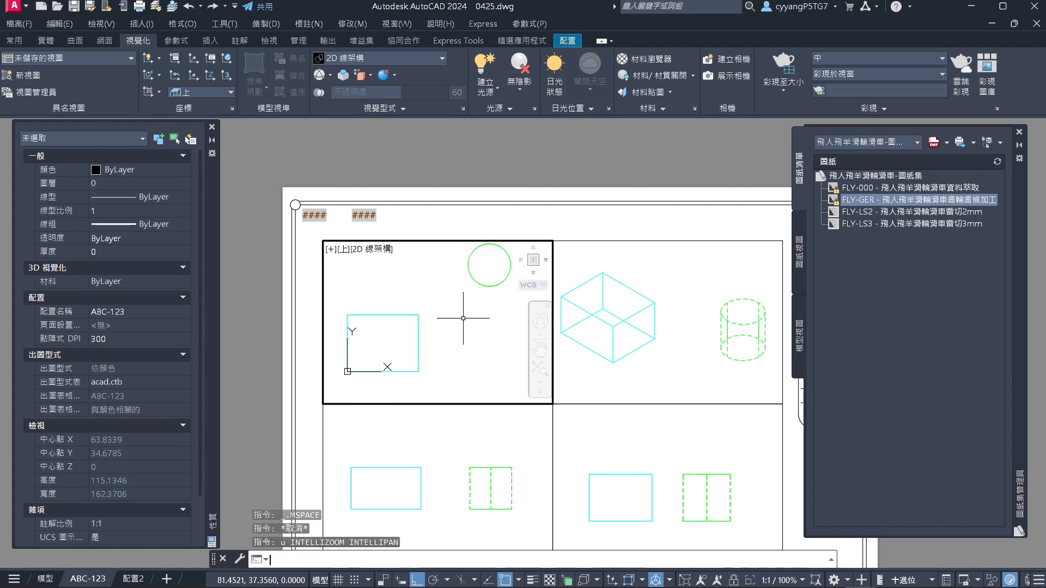
middle_drag(463, 318, 466, 334)
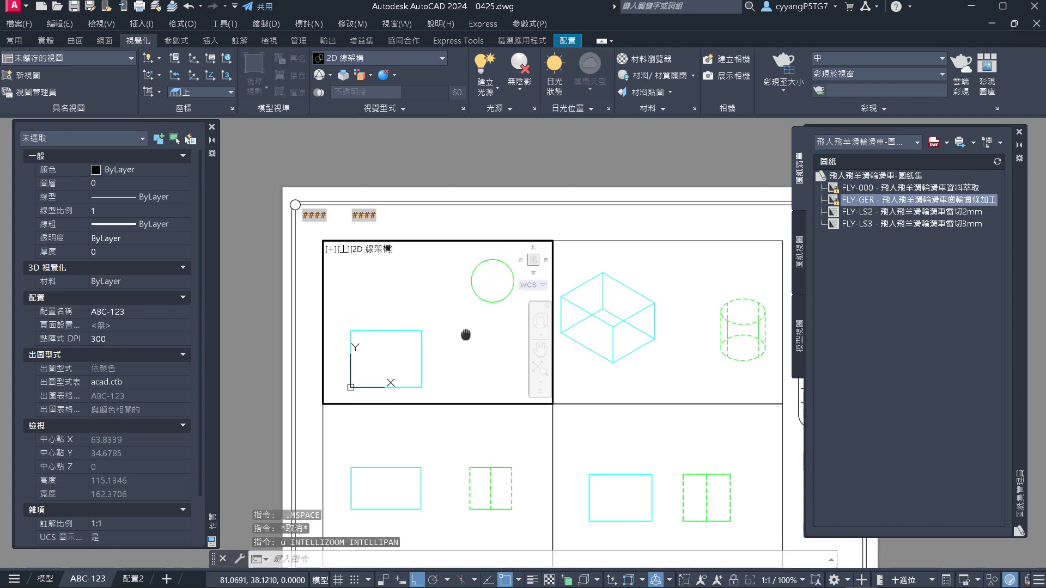
double_click(486, 223)
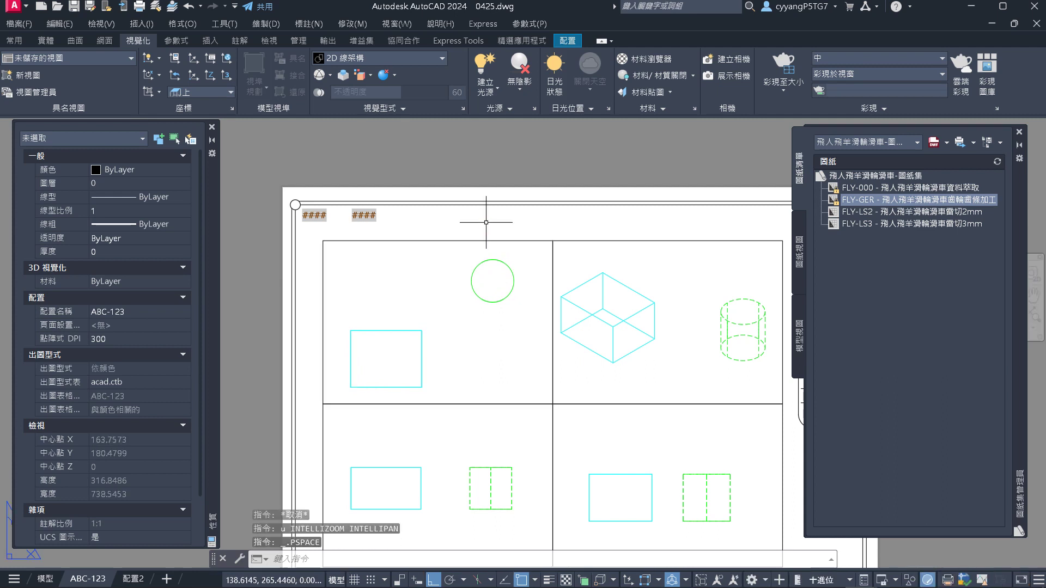
scroll(486, 222, down, 2)
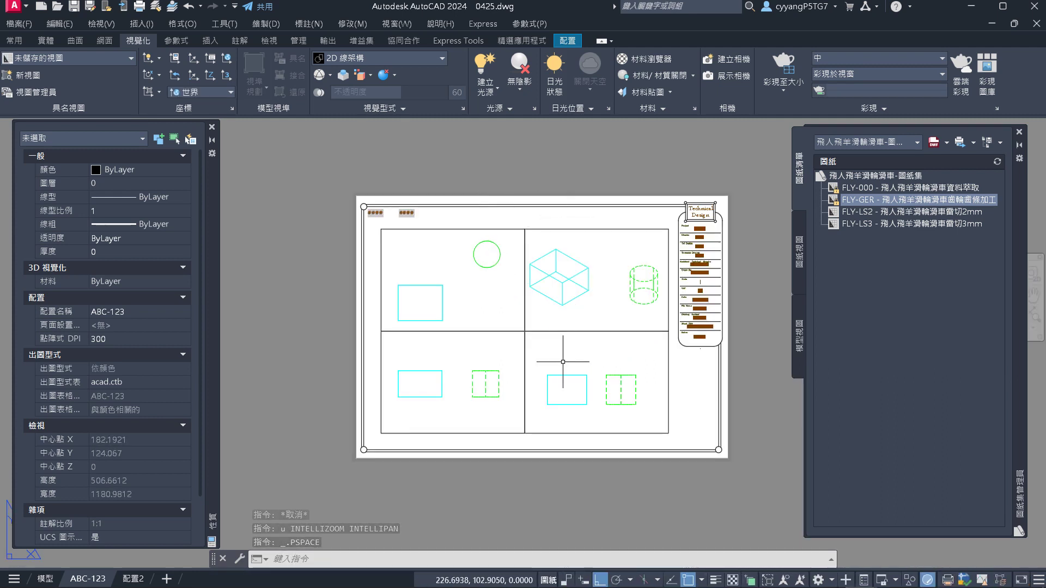
Select all four viewports on the ABC-123 layout
click(535, 377)
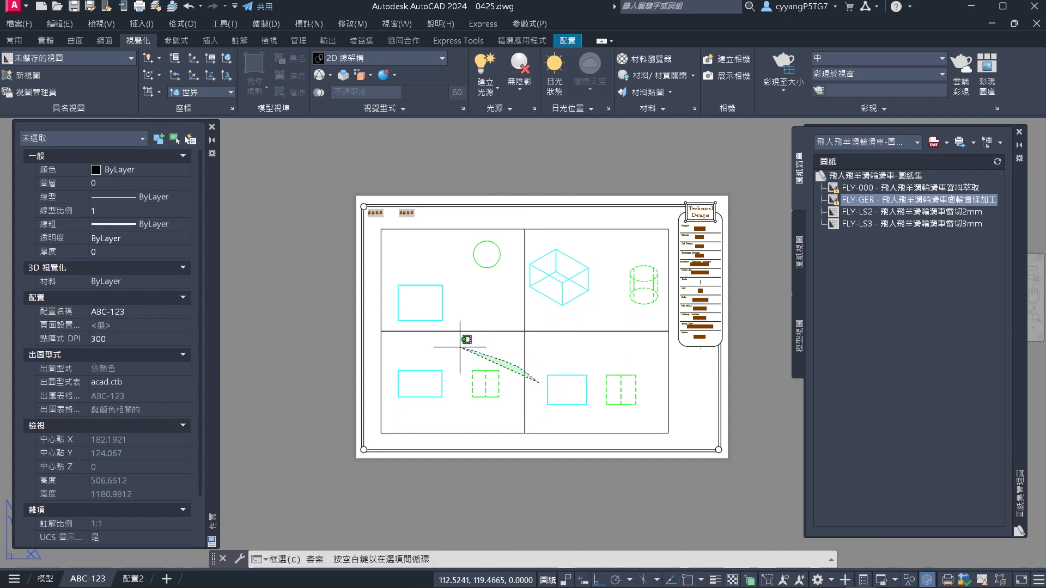
click(467, 349)
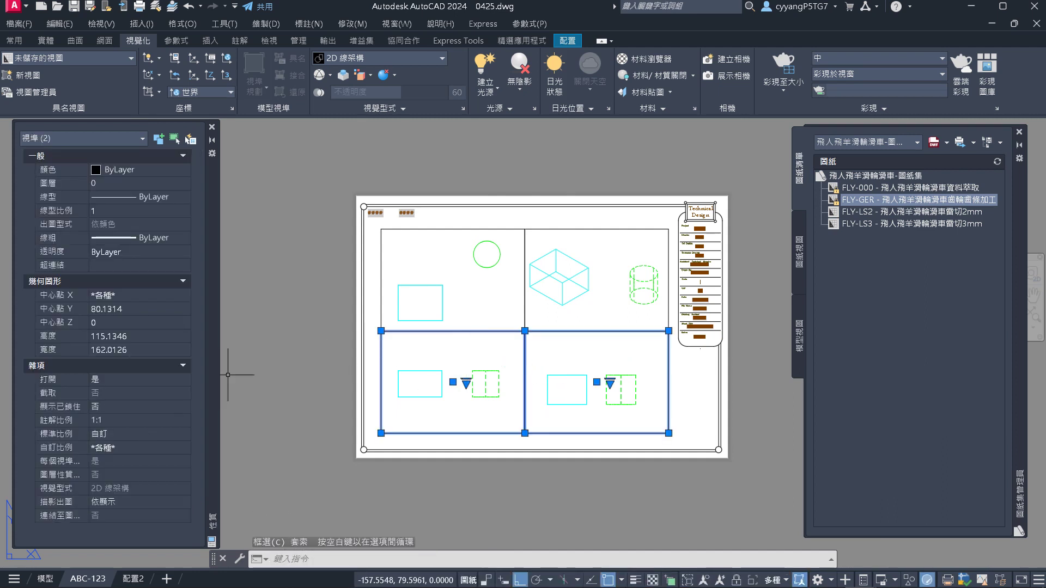
click(437, 311)
click(665, 350)
click(579, 299)
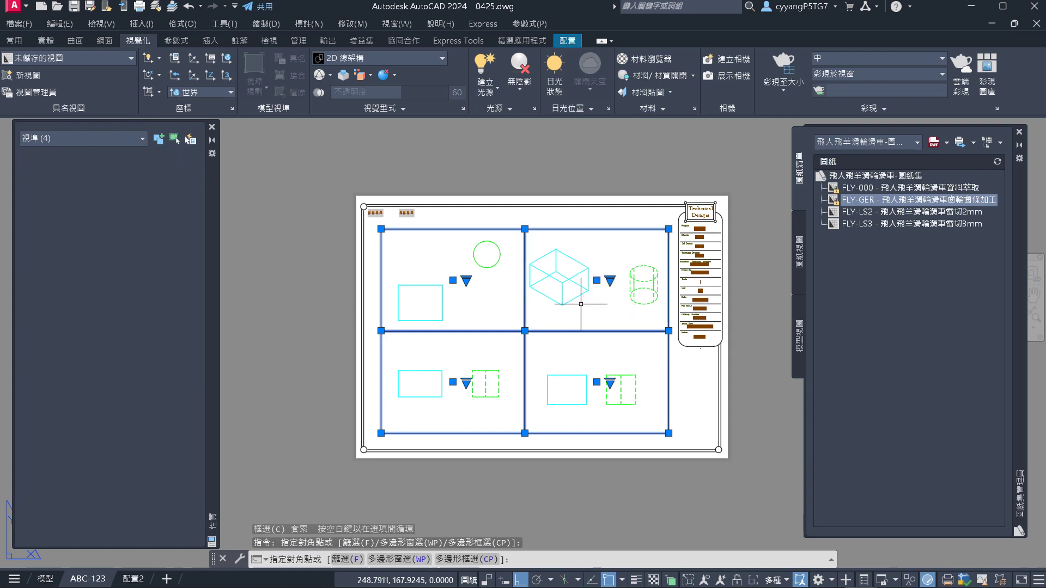
click(507, 305)
click(119, 434)
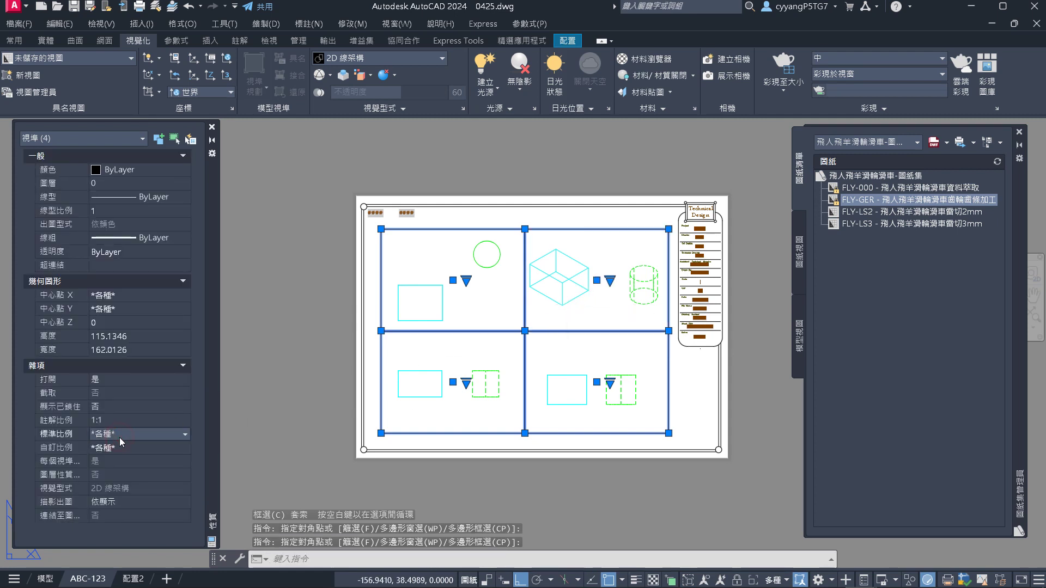
click(119, 434)
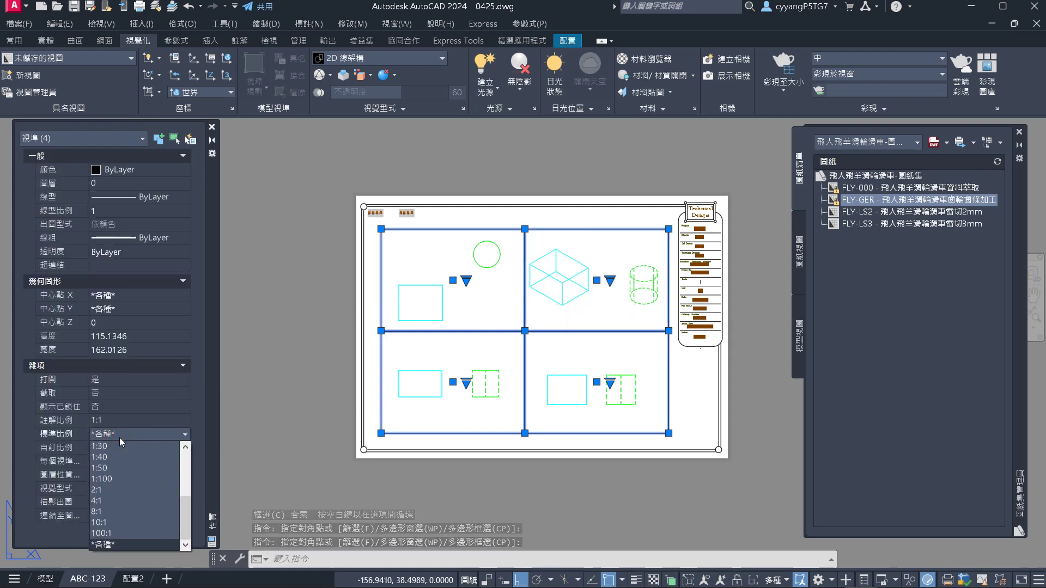
click(119, 437)
Set custom scale 1 for all four viewports after the 1:1 entry is rejected
click(117, 448)
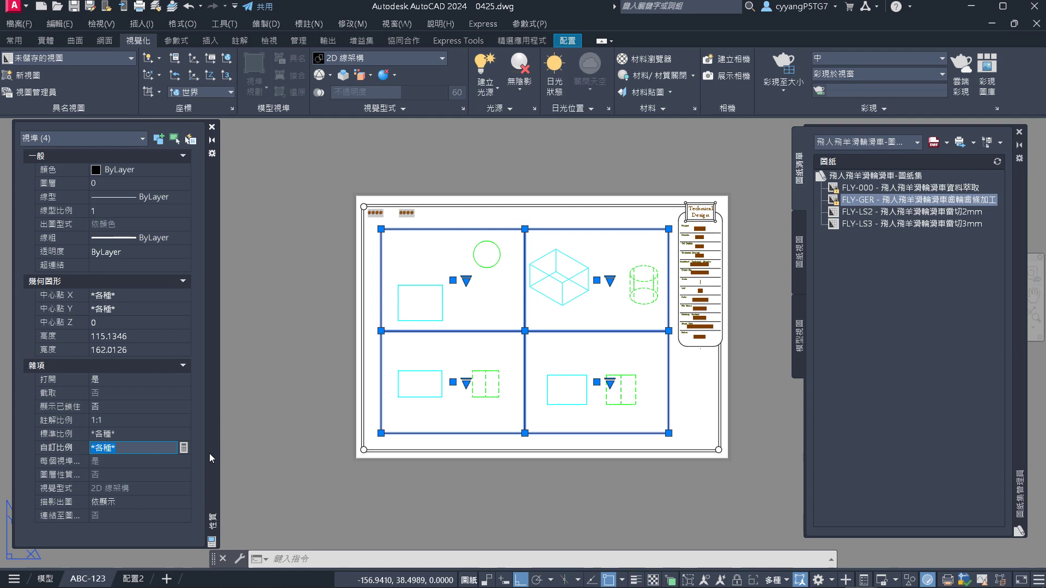
text(1:1)
key(Escape)
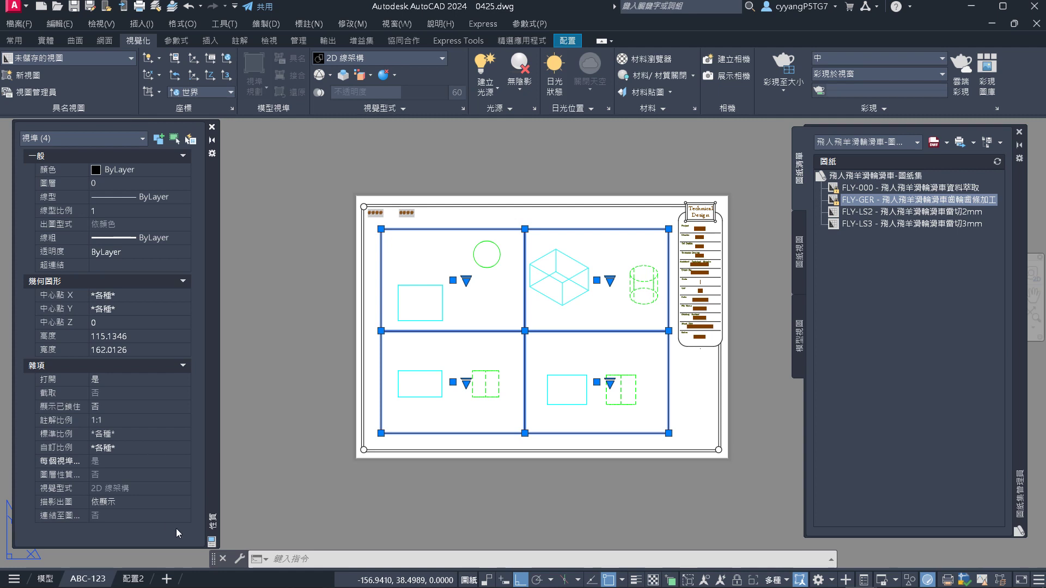
click(131, 447)
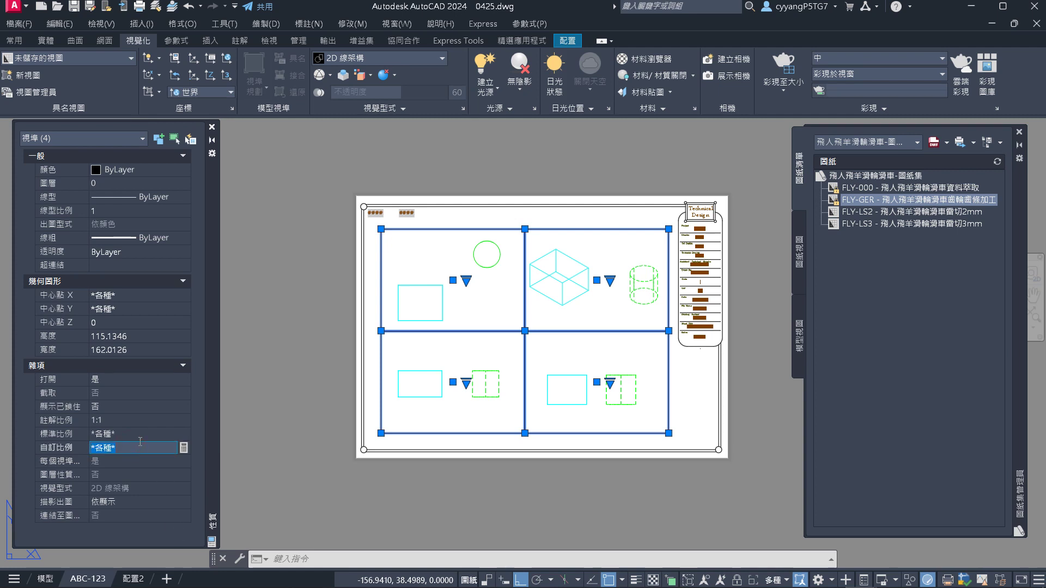
text(1)
key(Return)
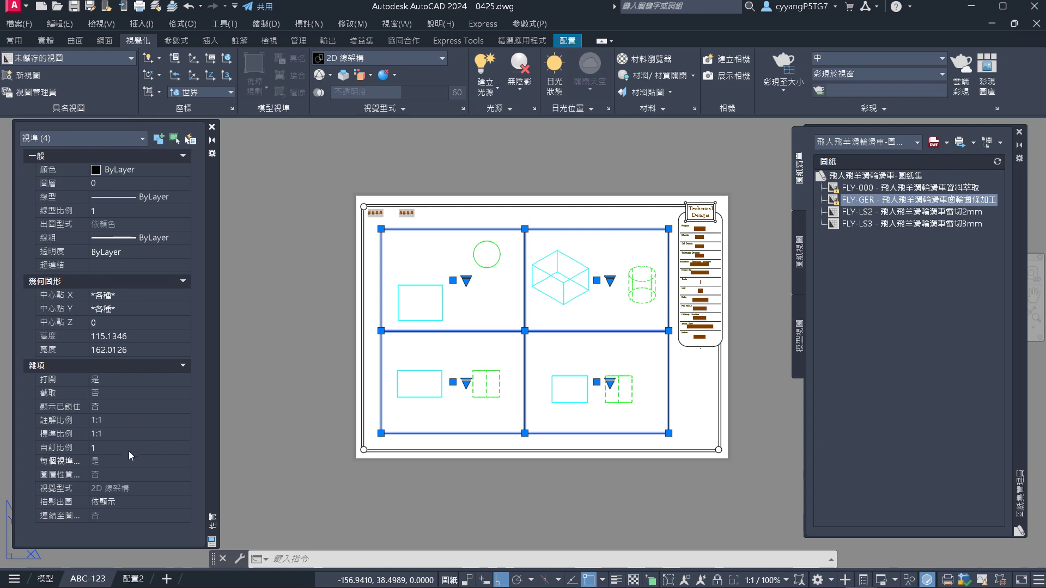
click(130, 449)
key(Return)
key(Escape)
key(Escape)
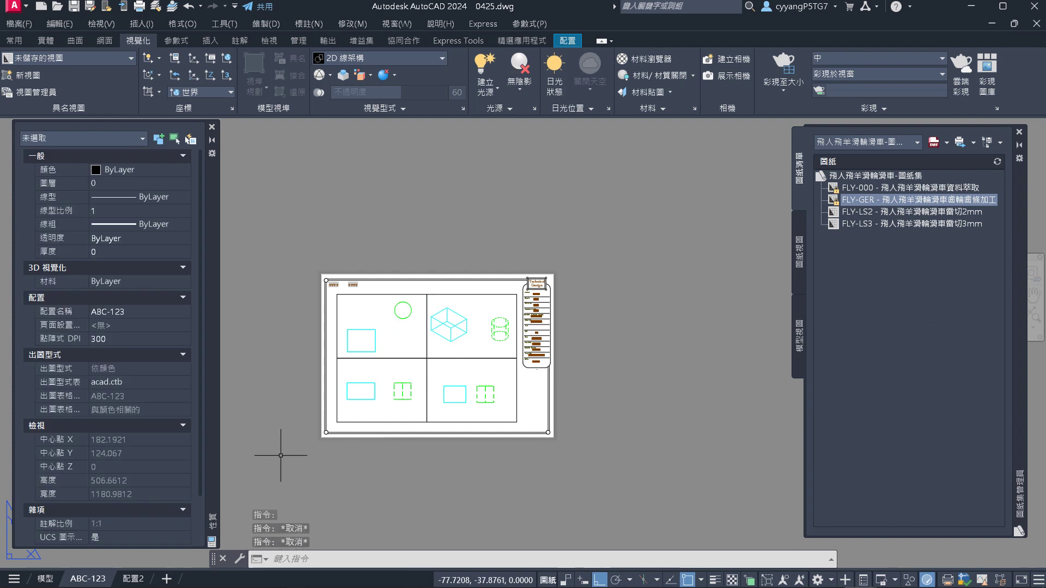
scroll(310, 416, up, 5)
scroll(595, 327, down, 1)
scroll(627, 308, up, 1)
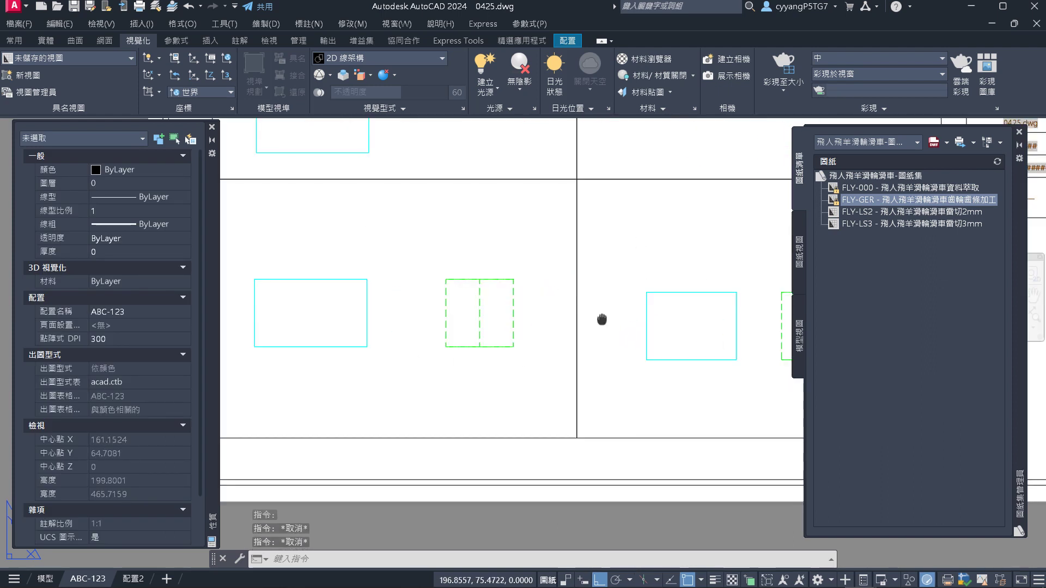
middle_drag(602, 320, 536, 354)
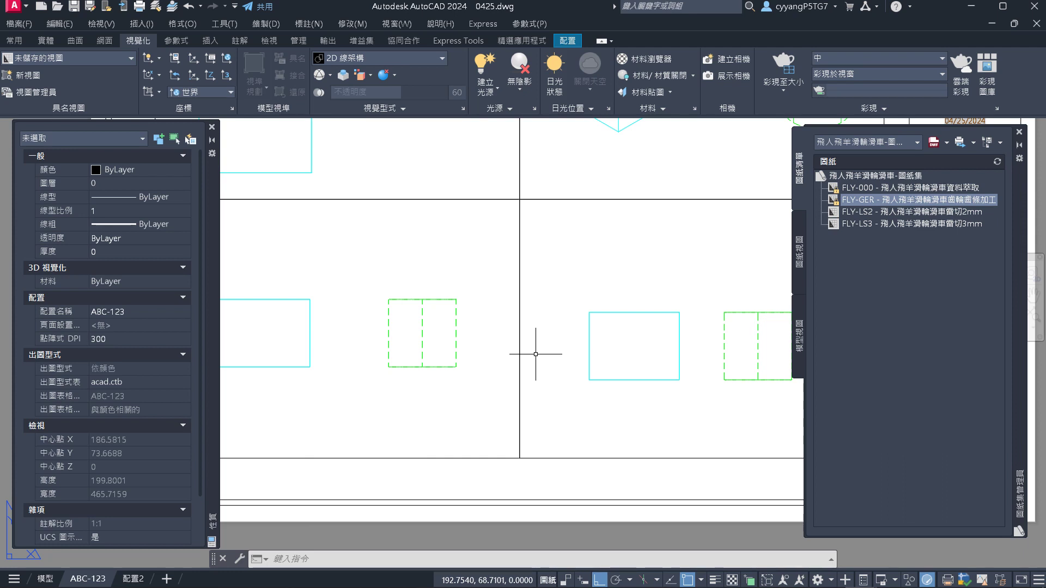
key(Escape)
key(Escape)
scroll(504, 354, down, 4)
text(xl)
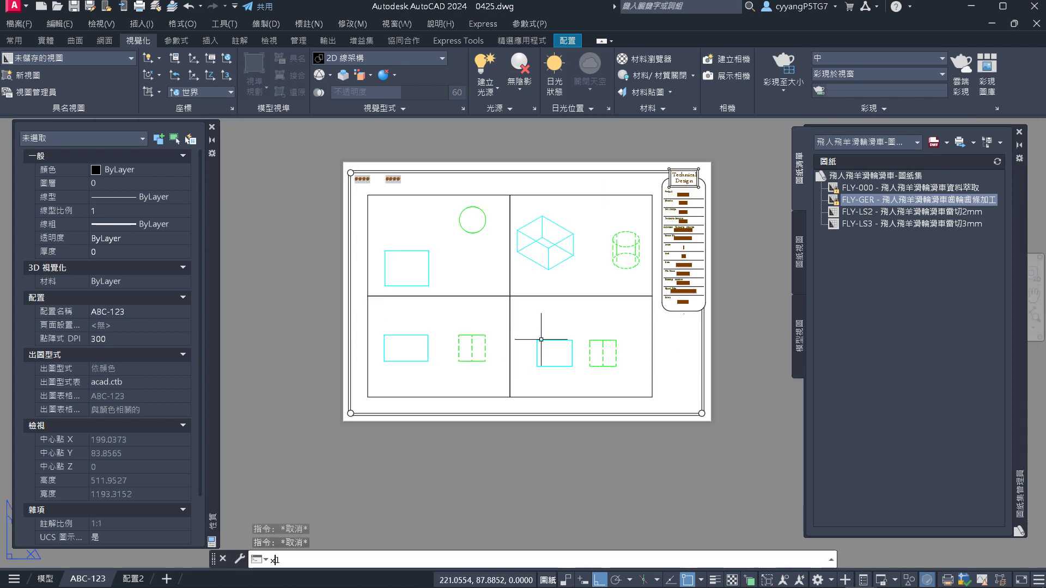
key(Return)
key(Escape)
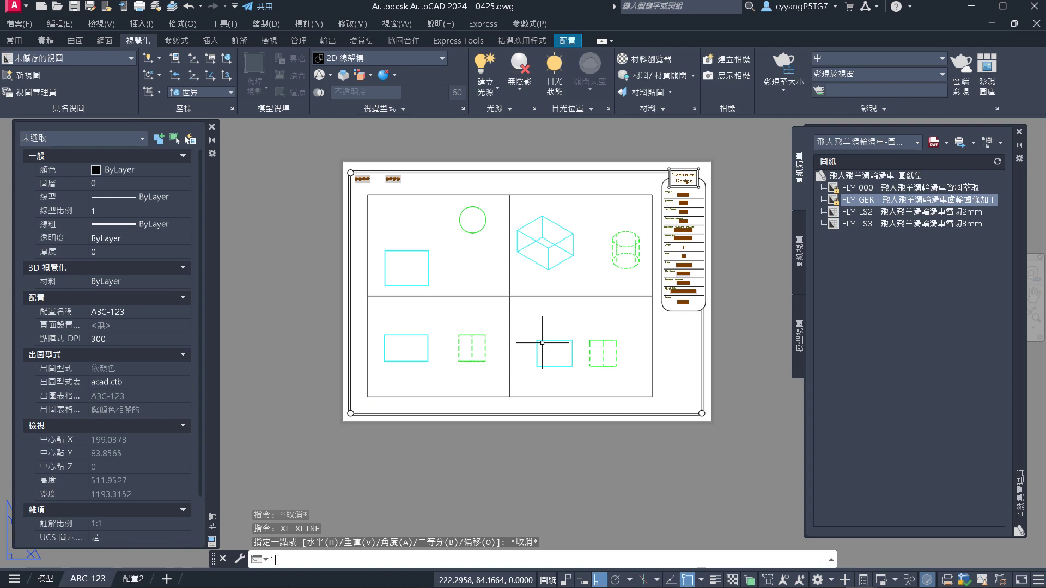
key(Escape)
key(Escape)
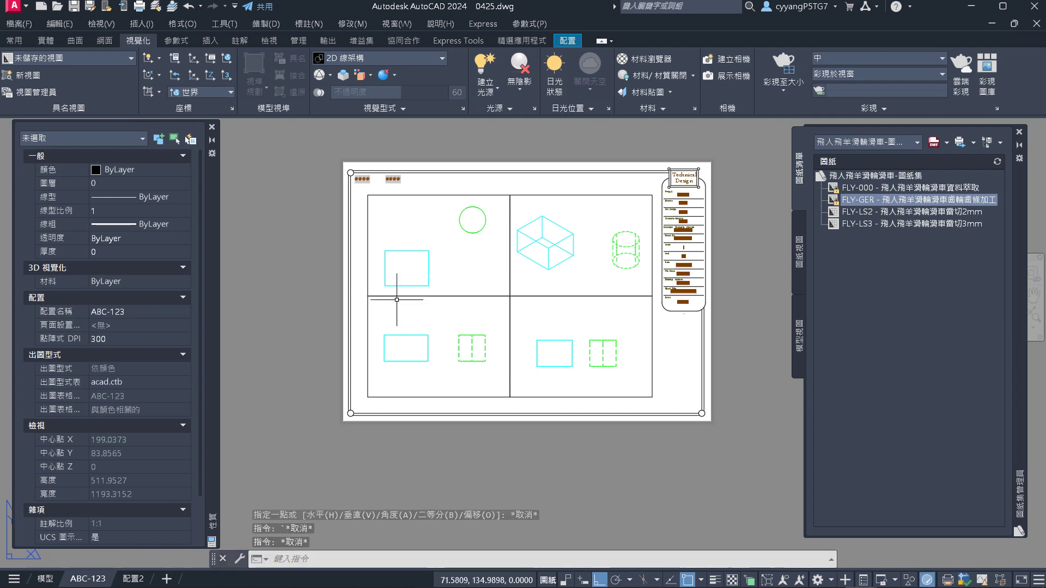
scroll(486, 349, up, 2)
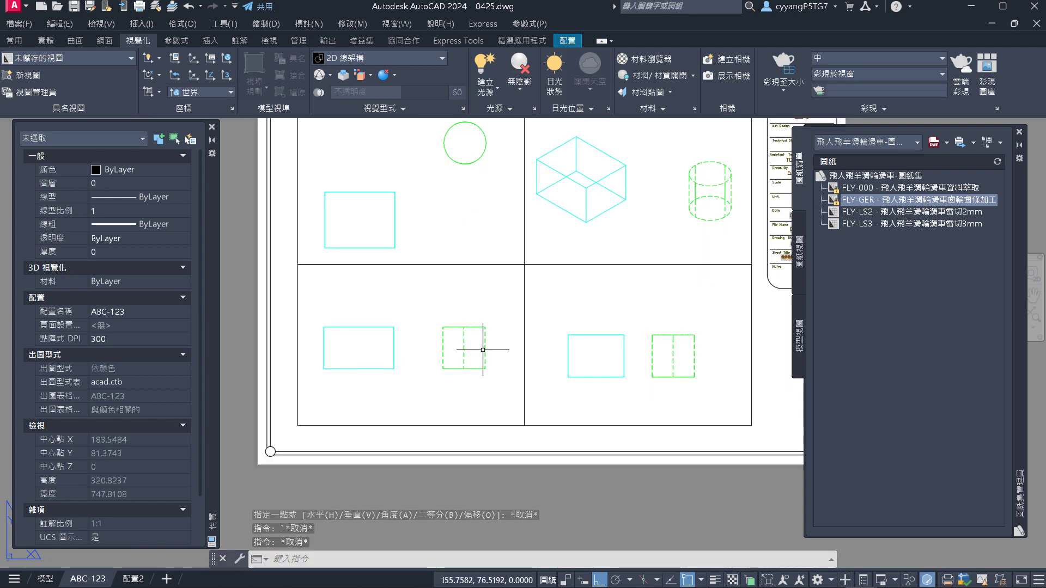
Nudge the lower-left viewport's rectangle views slightly left, then return to paper space
double_click(427, 334)
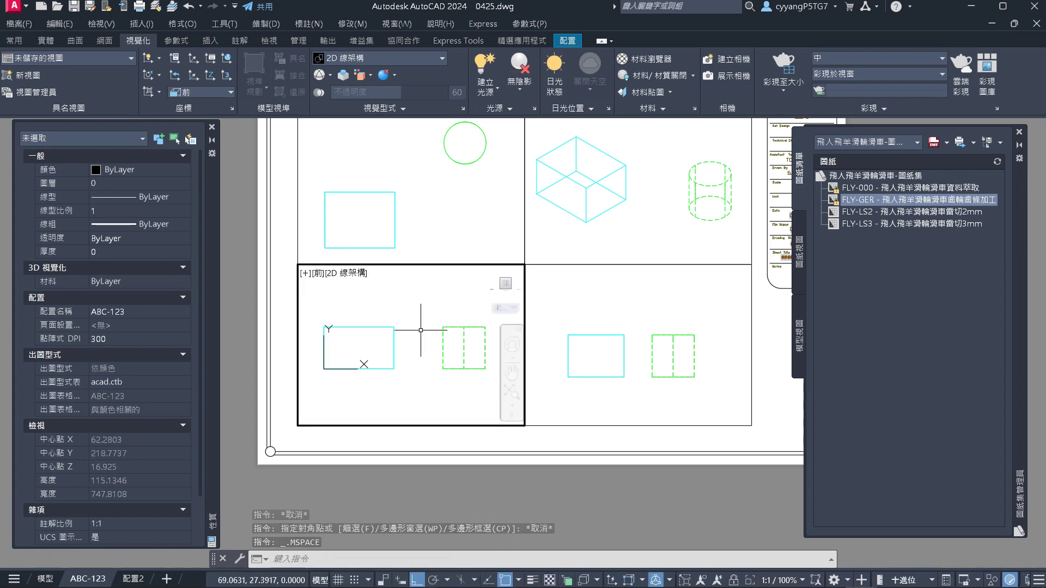
middle_drag(422, 314, 421, 313)
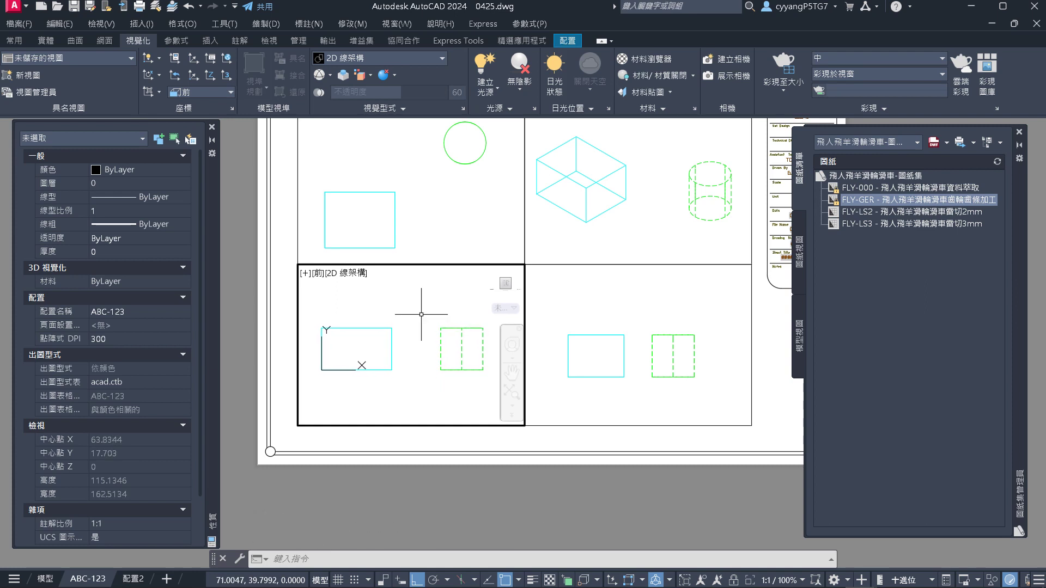
double_click(254, 312)
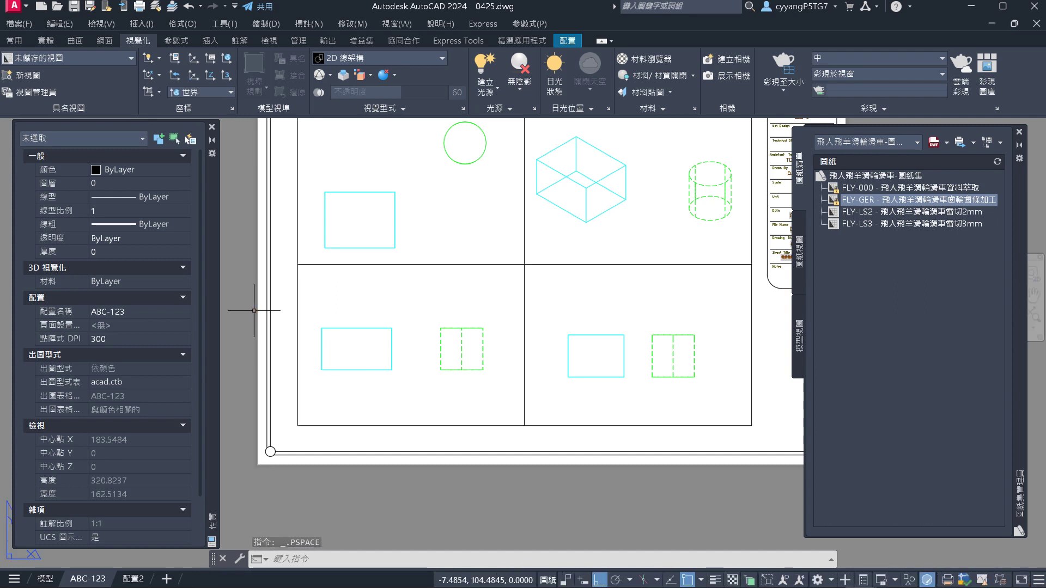
Place a horizontal construction line (XL, H) through the green rectangle
text(xl)
key(Return)
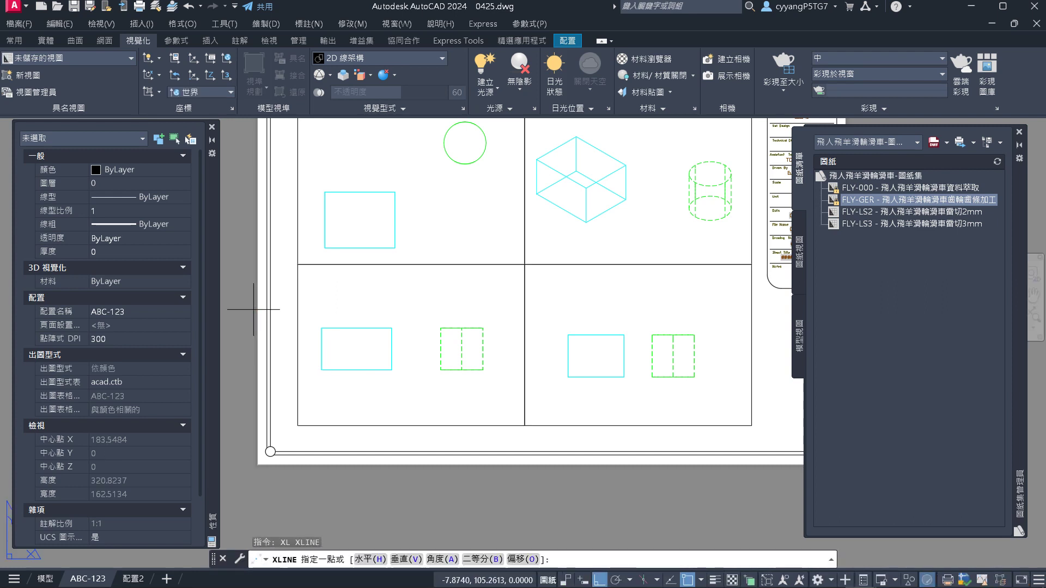
text(h)
key(Return)
click(488, 337)
key(Escape)
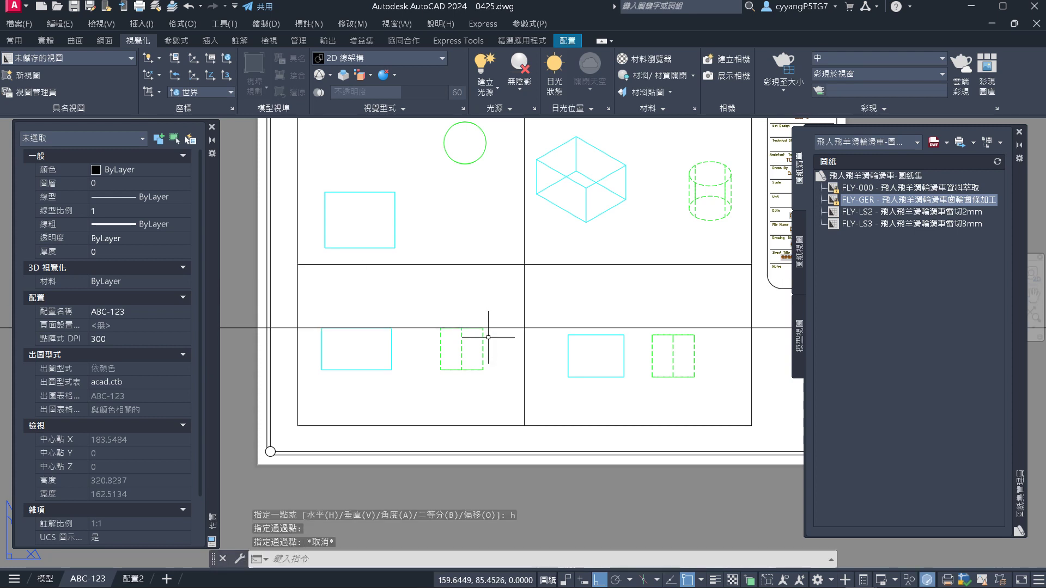
Place a vertical construction line beside the dashed green rectangle
key(Return)
text(v)
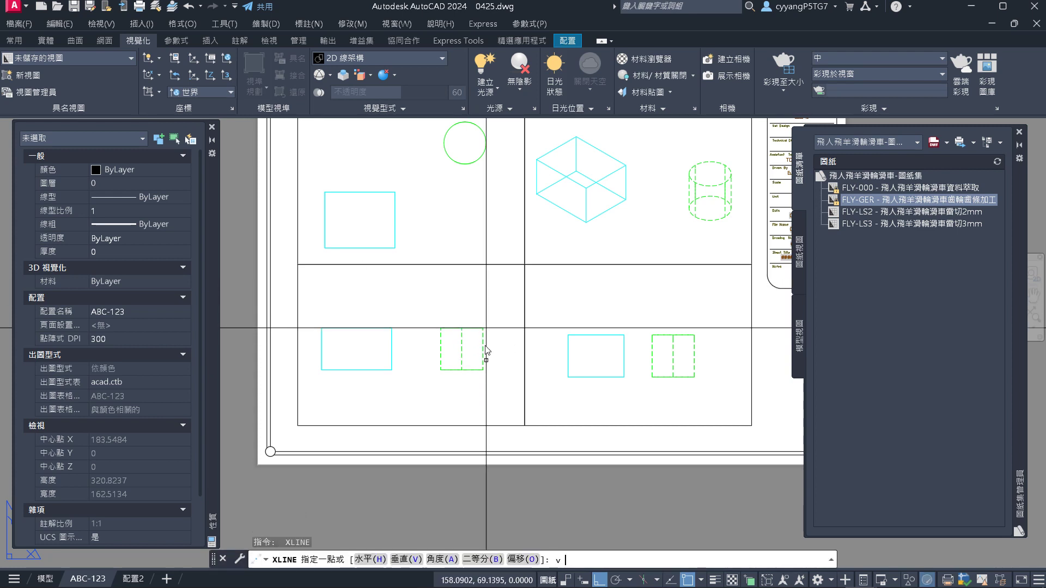
key(Return)
click(485, 351)
key(Escape)
scroll(424, 394, down, 4)
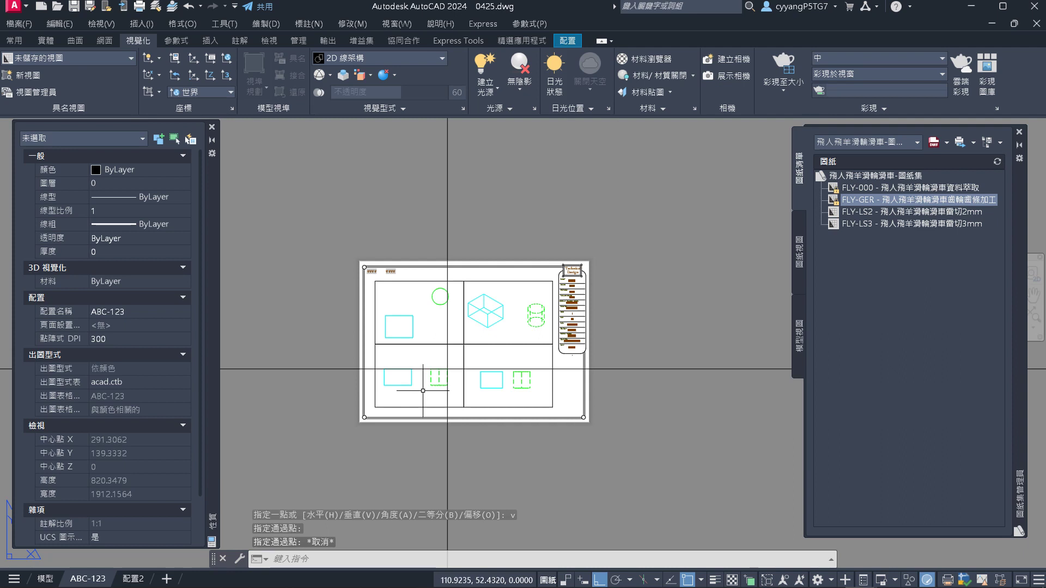
scroll(423, 391, up, 2)
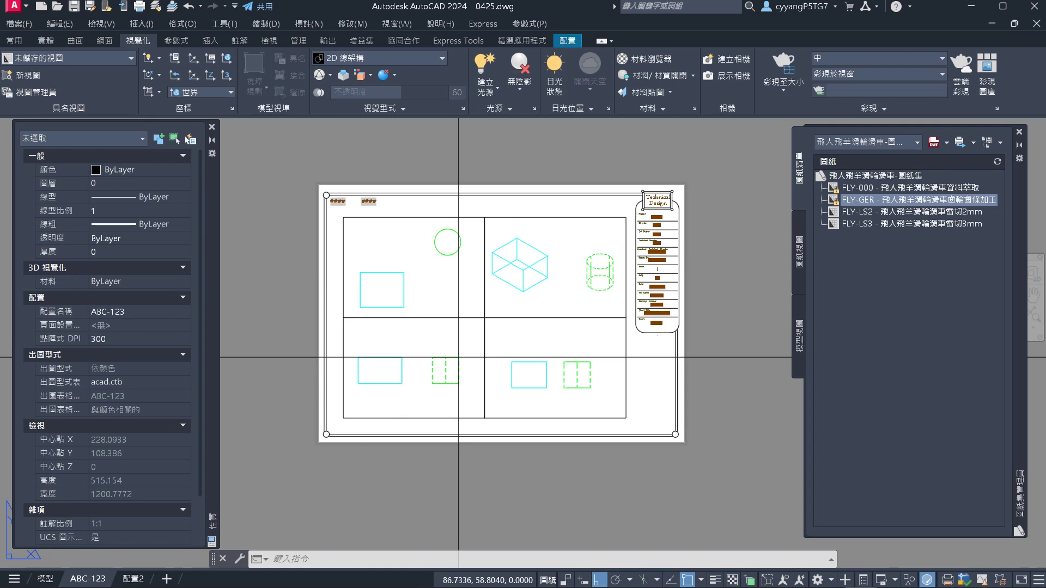
Window-select the top-left viewport by its border
key(Escape)
key(Escape)
scroll(423, 236, up, 10)
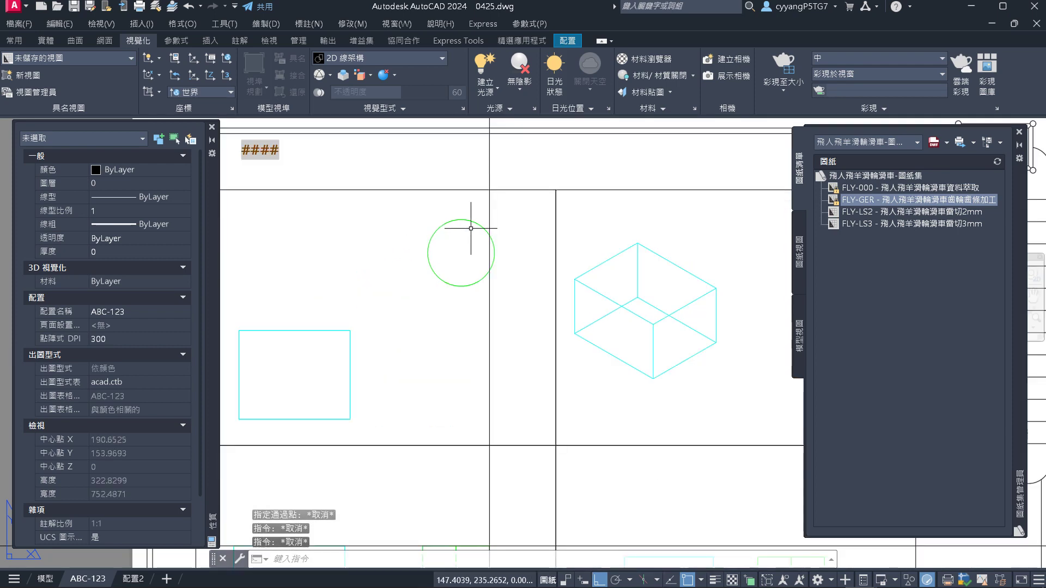
scroll(470, 236, down, 4)
scroll(482, 261, down, 5)
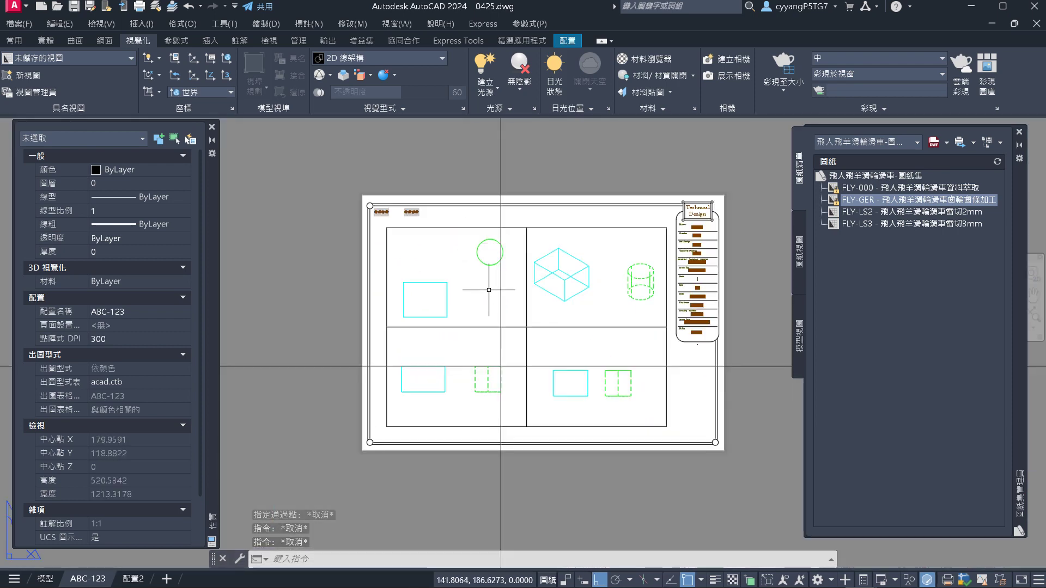
scroll(495, 362, up, 10)
scroll(494, 345, down, 8)
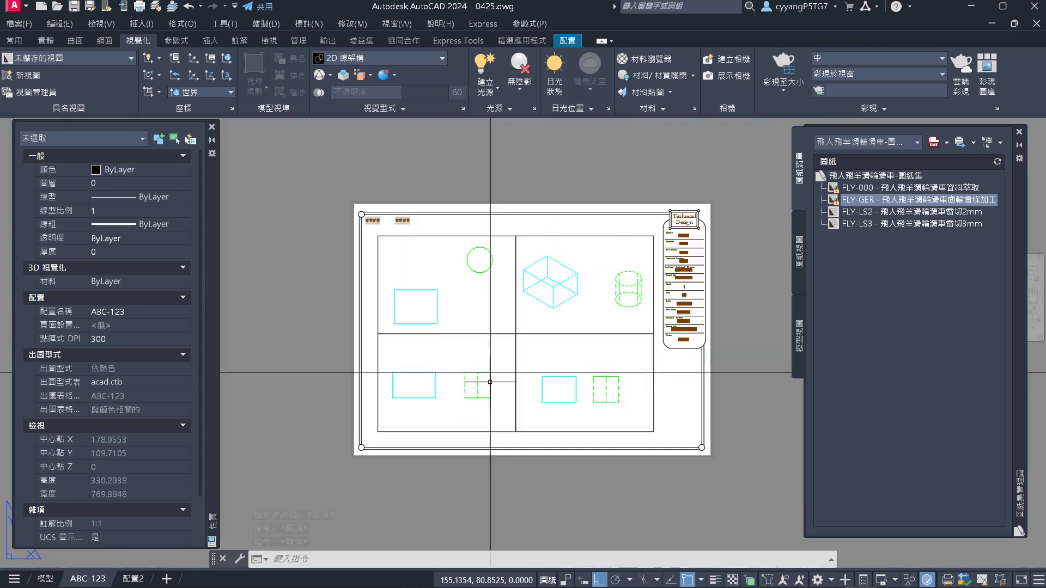
scroll(483, 226, up, 5)
click(481, 247)
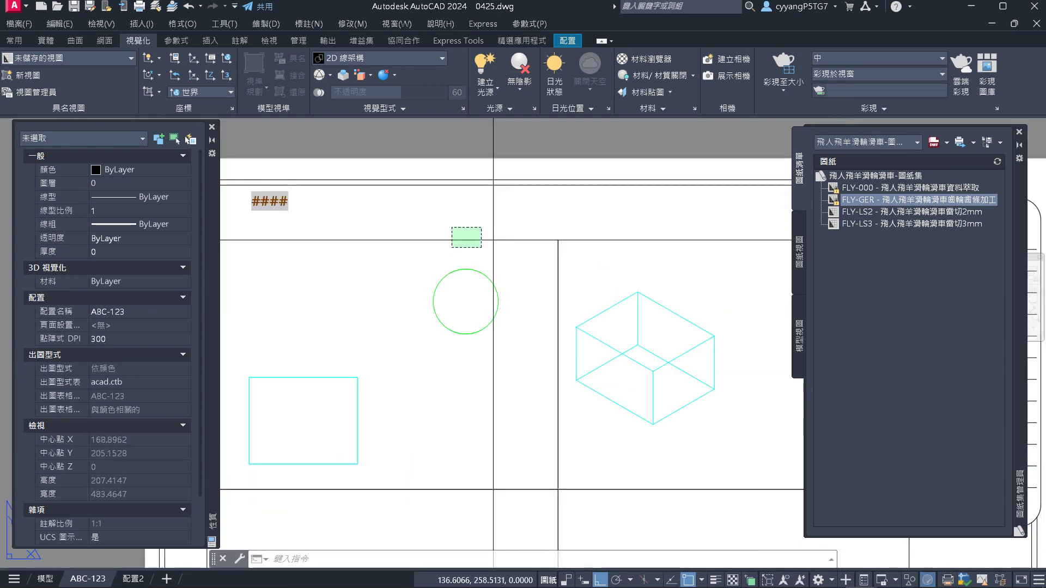
click(446, 228)
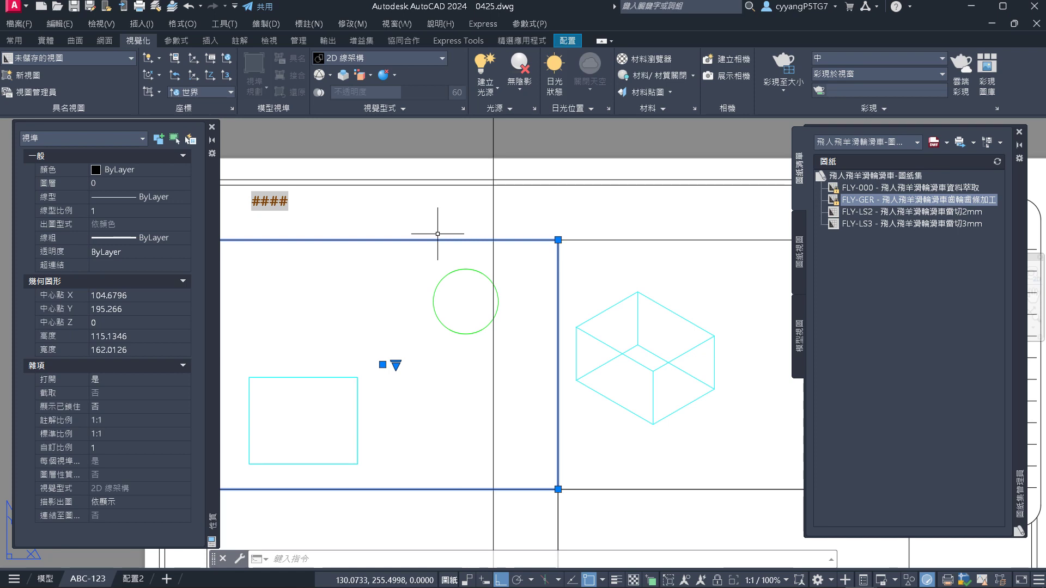
key(Escape)
key(Escape)
scroll(473, 256, up, 2)
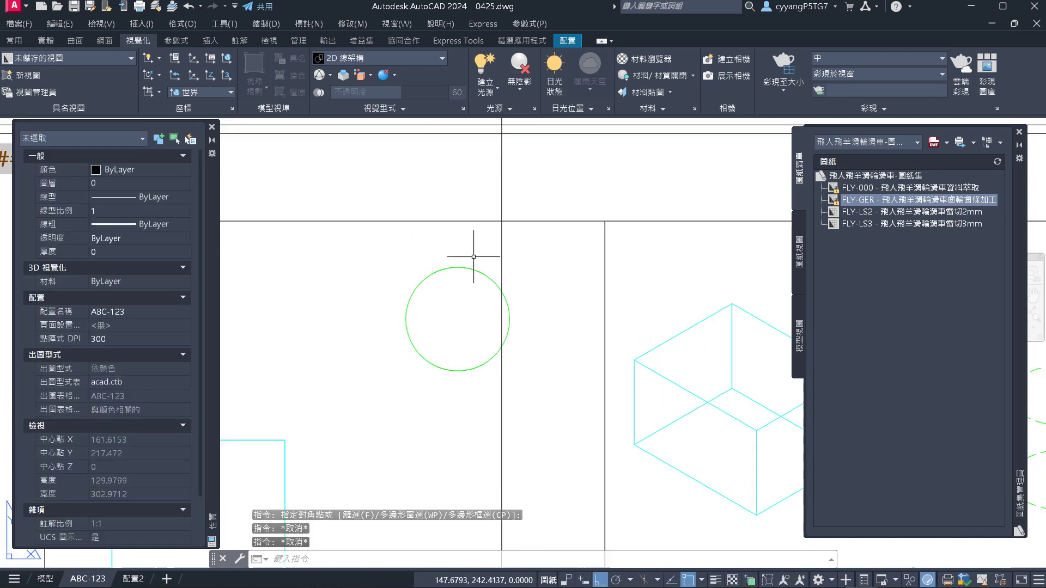
scroll(486, 227, down, 4)
click(475, 235)
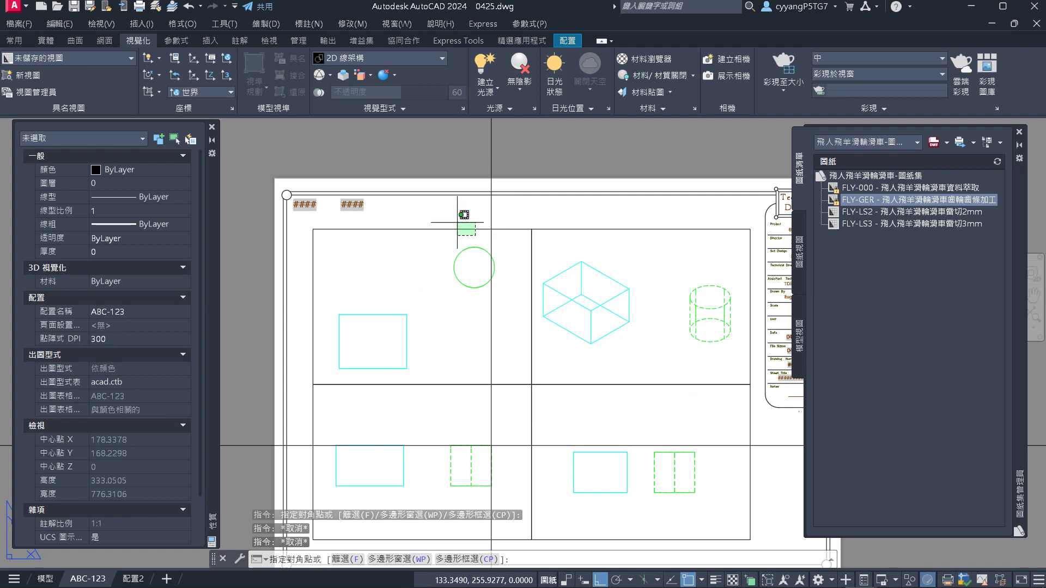
click(457, 223)
scroll(503, 261, up, 4)
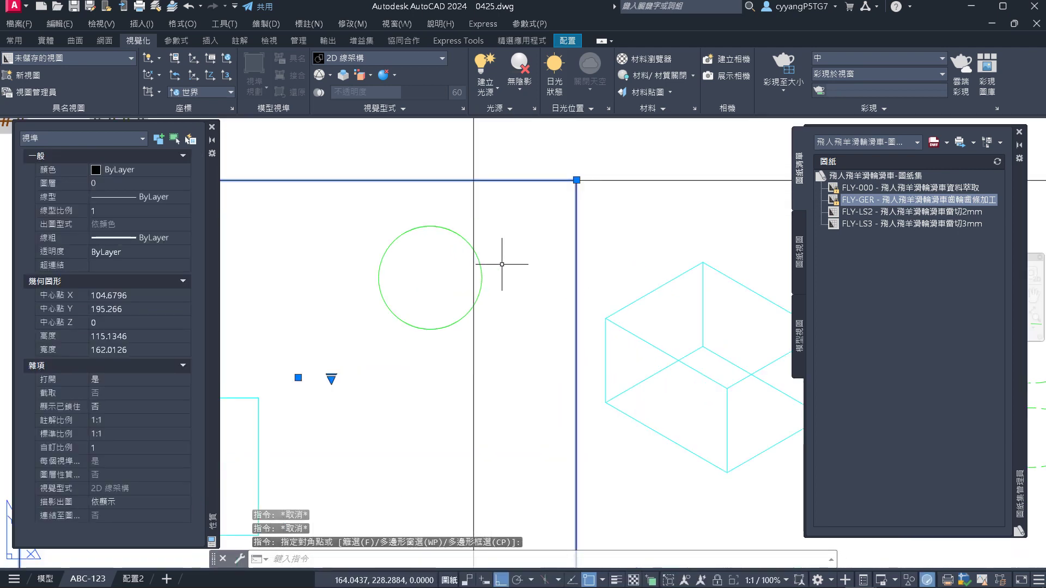
scroll(501, 264, down, 4)
scroll(501, 262, up, 2)
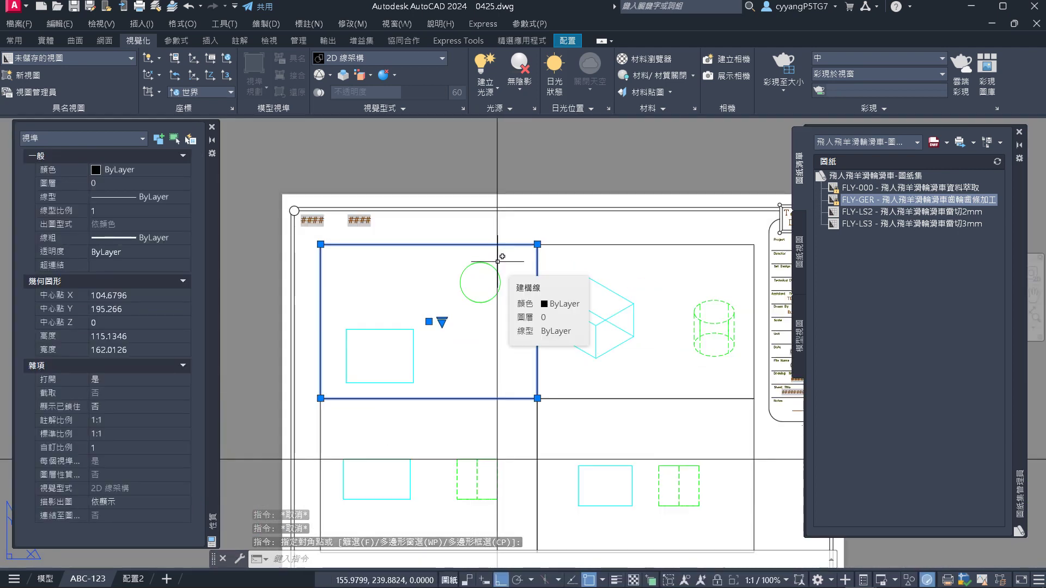
Move the viewport from the circle's right quadrant perpendicular onto the vertical construction line
text(m)
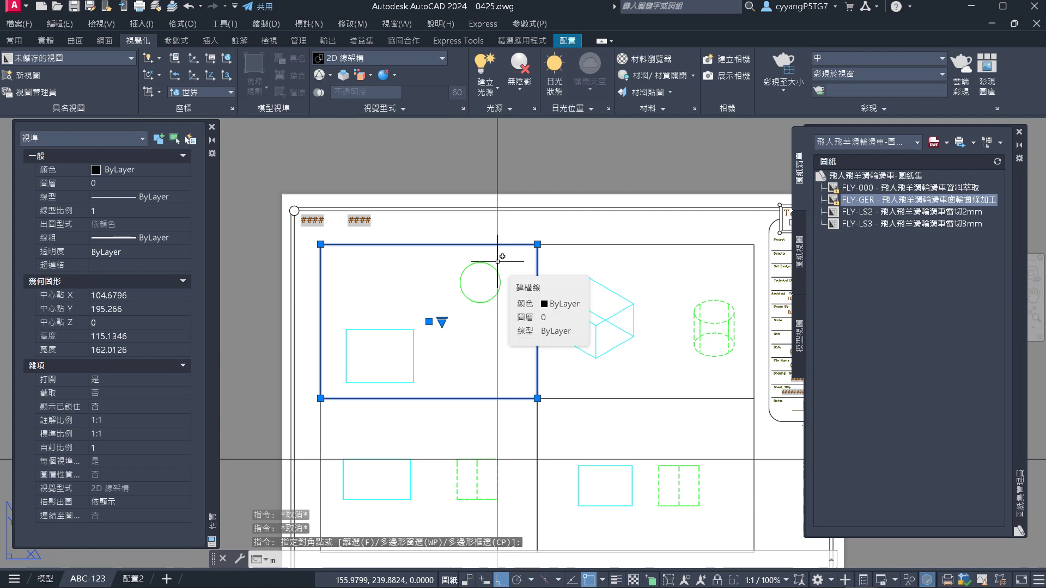
key(Return)
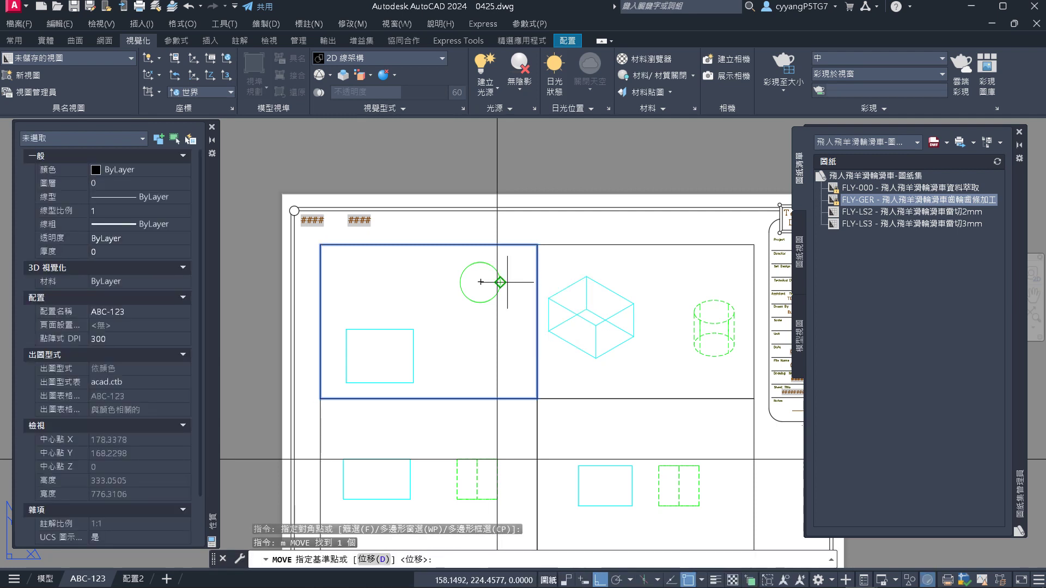
scroll(497, 284, up, 2)
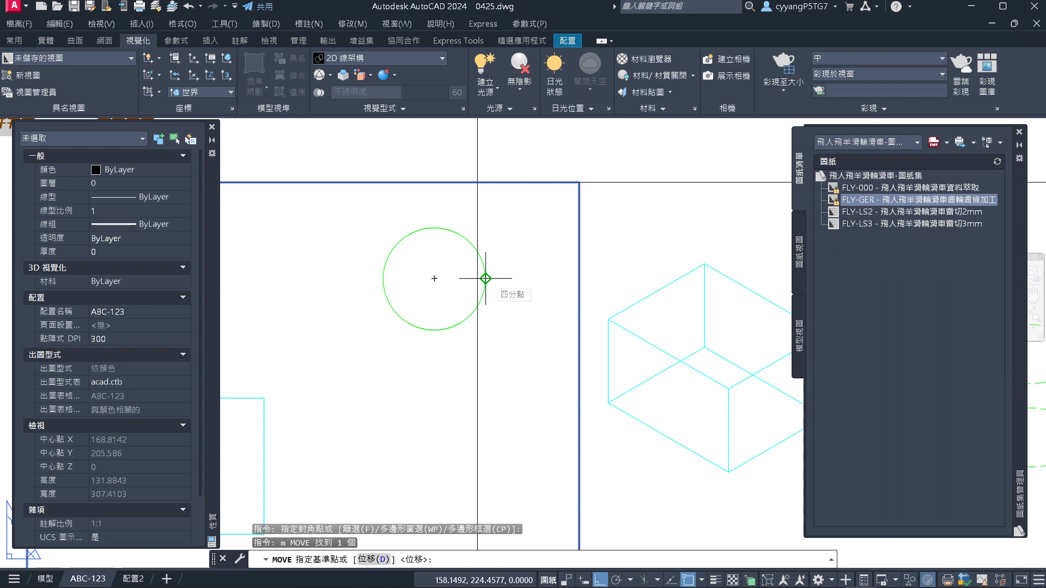
scroll(485, 278, up, 4)
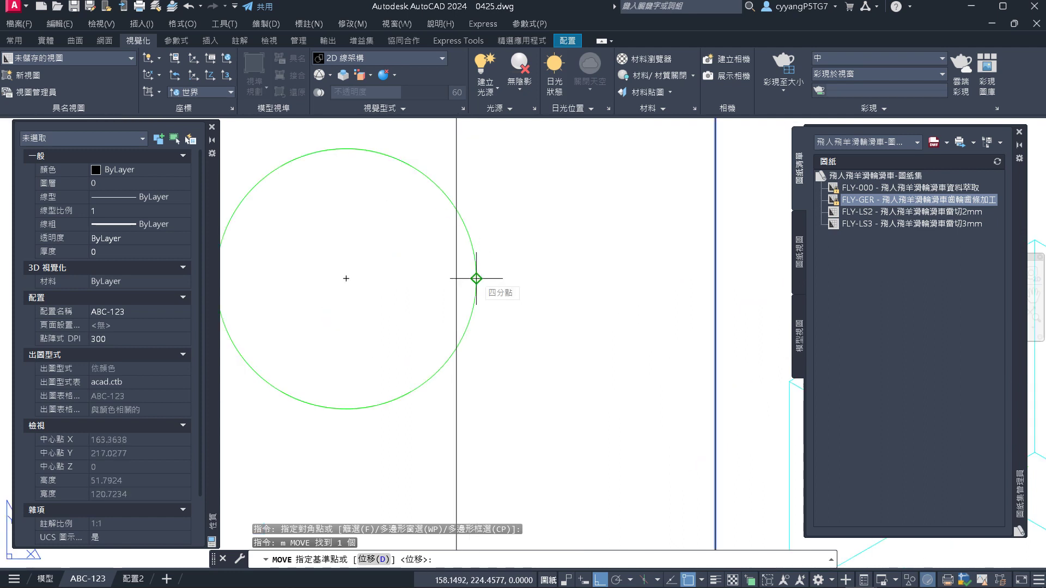
click(476, 279)
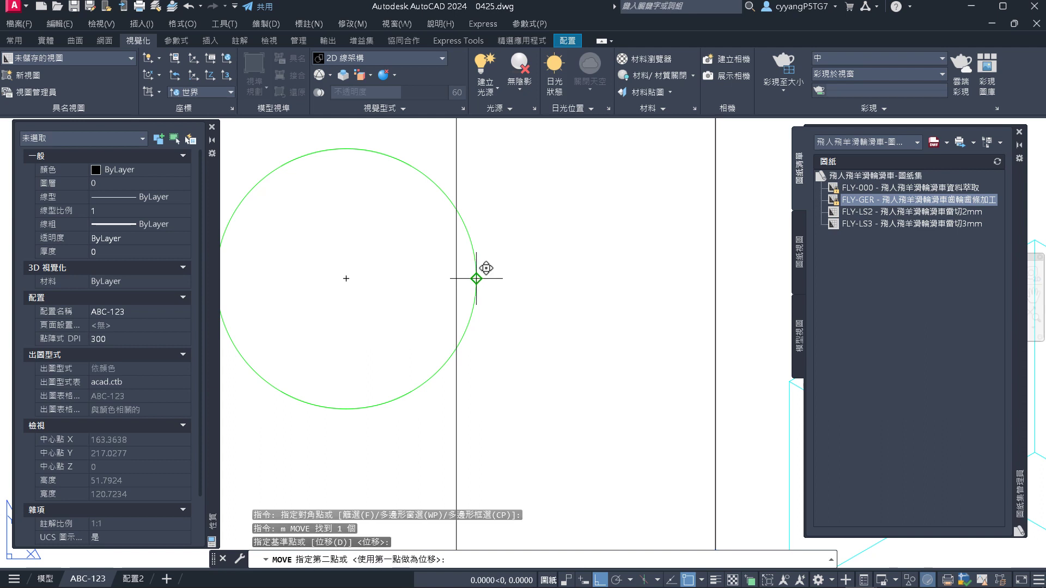
text(p)
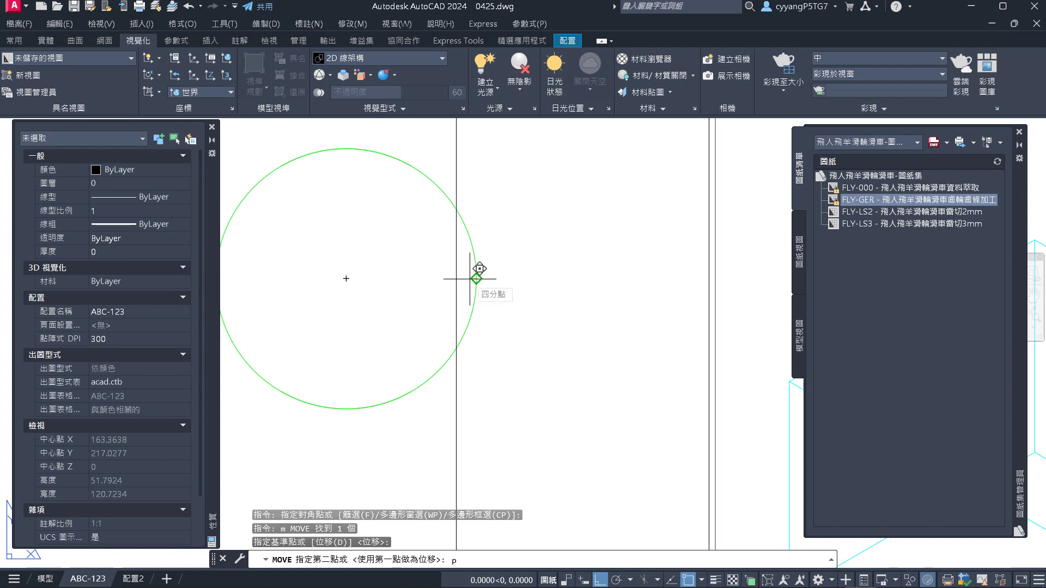
text(er)
key(Return)
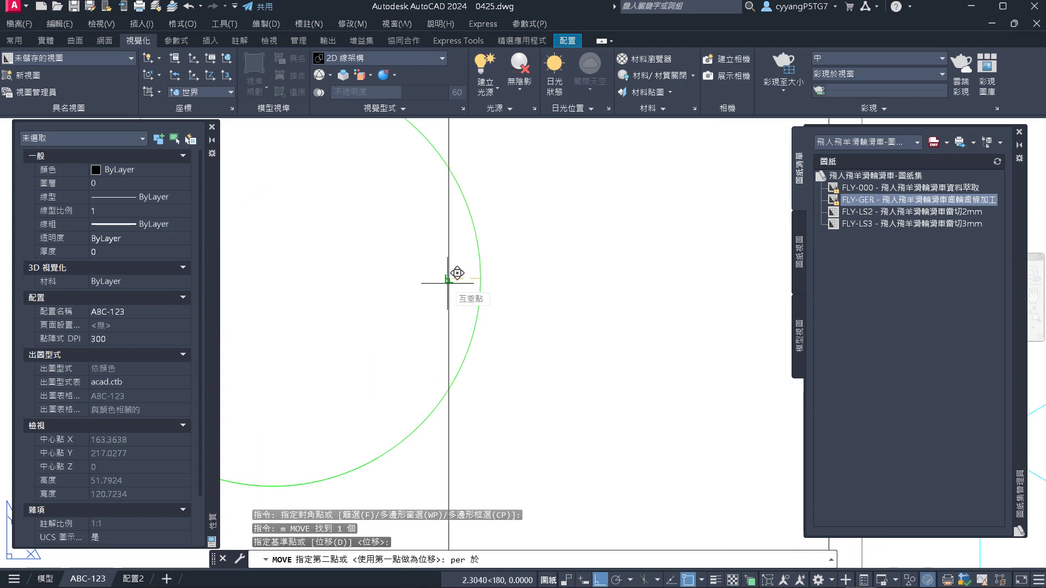
click(448, 283)
scroll(461, 279, down, 5)
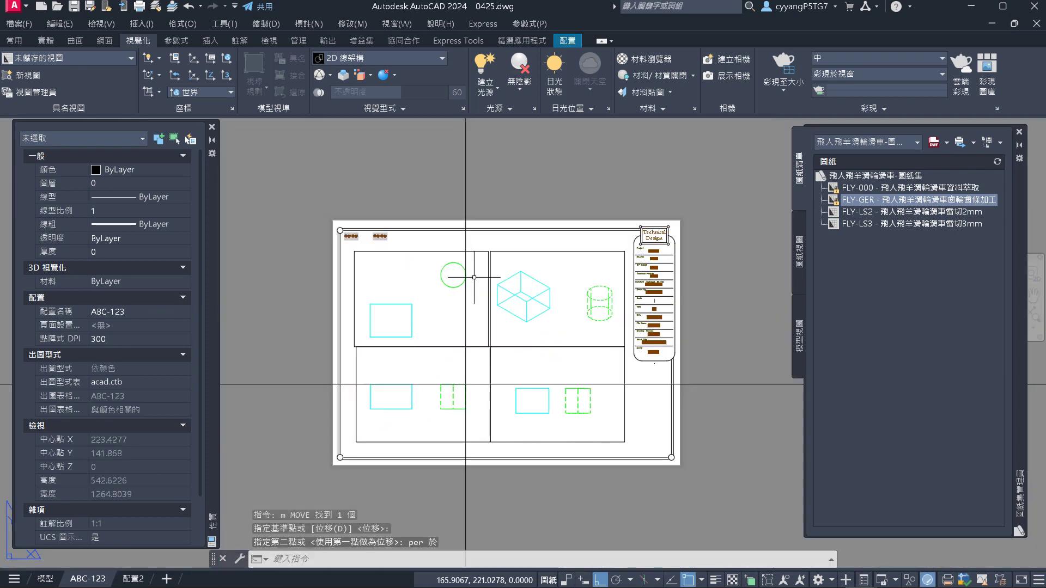
scroll(474, 277, up, 4)
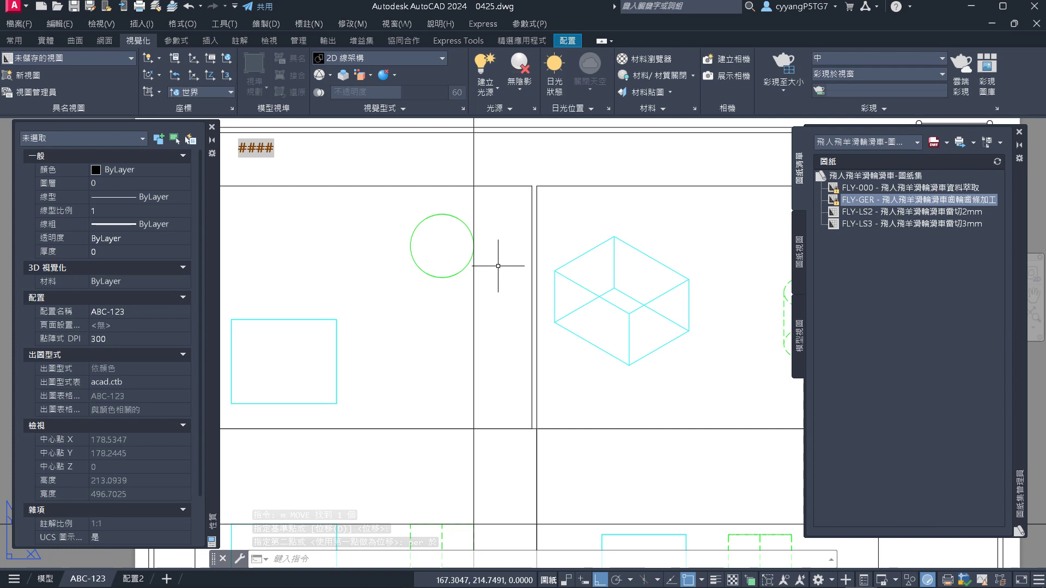
Drop the top-left viewport selection and window-select the lower-right viewport instead
scroll(498, 164, up, 2)
click(504, 187)
click(607, 175)
scroll(607, 176, down, 5)
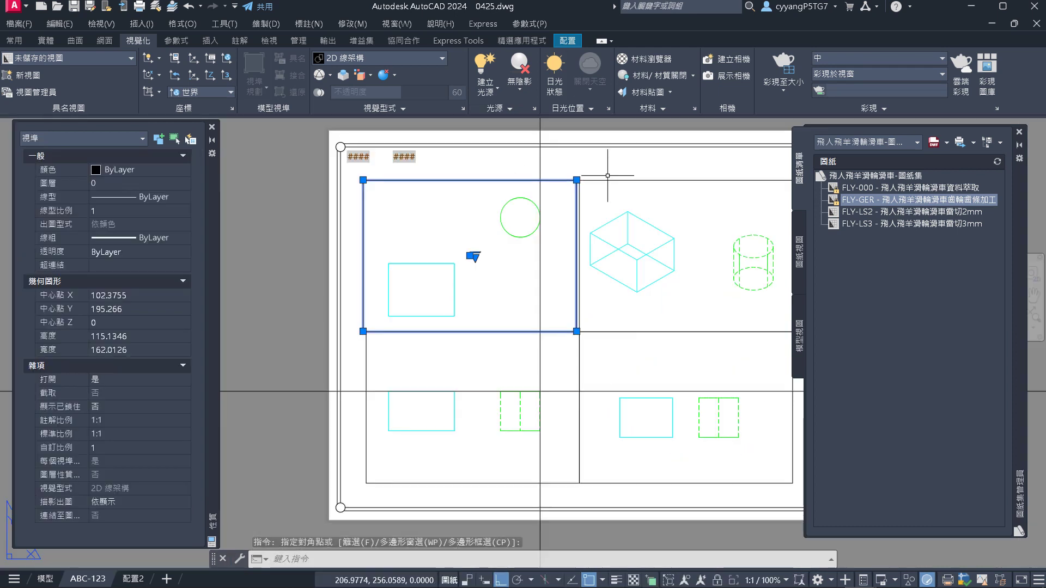
key(Escape)
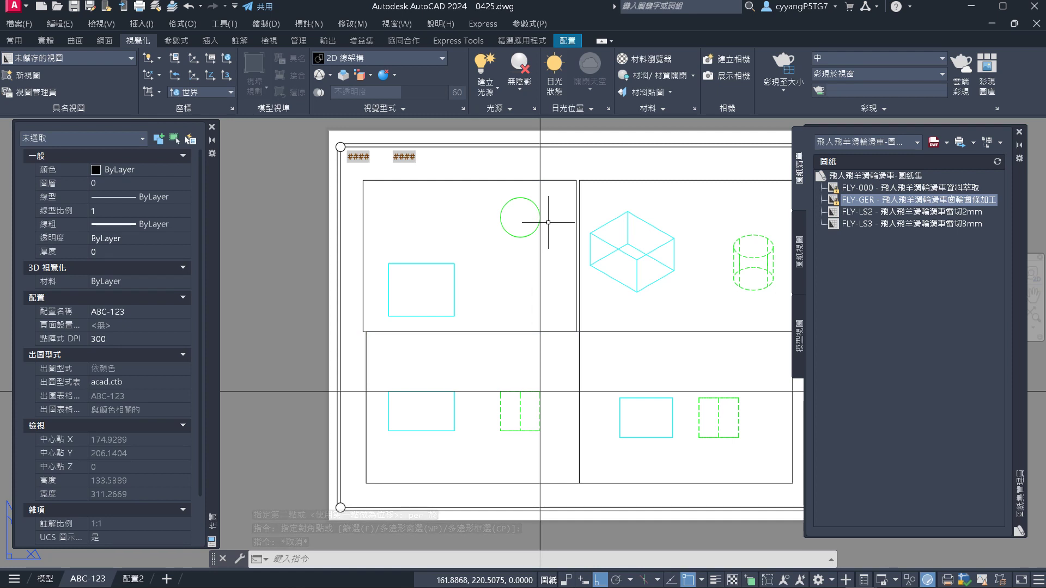
scroll(647, 404, down, 4)
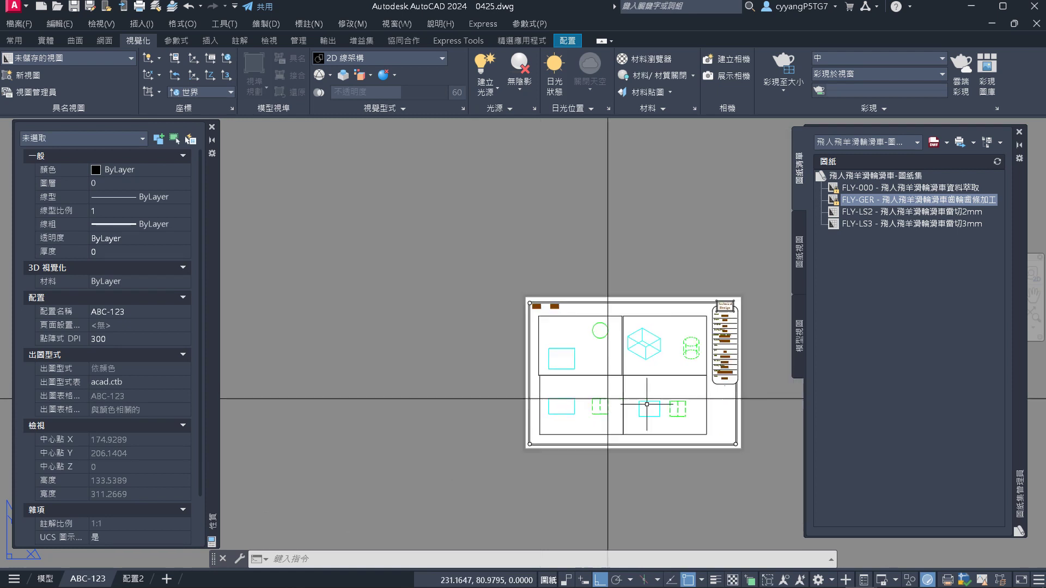
scroll(647, 404, up, 5)
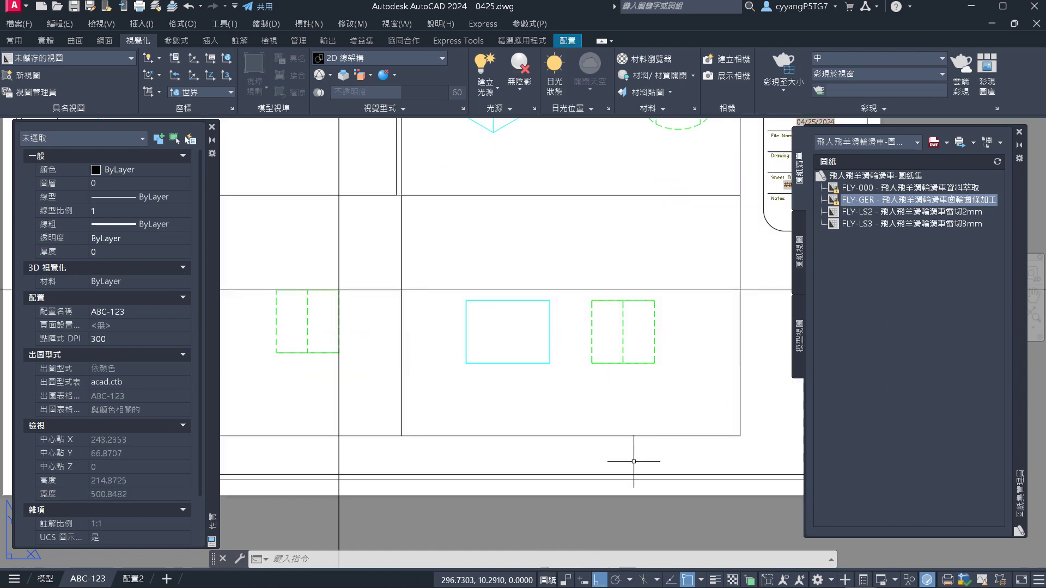
click(630, 449)
click(555, 404)
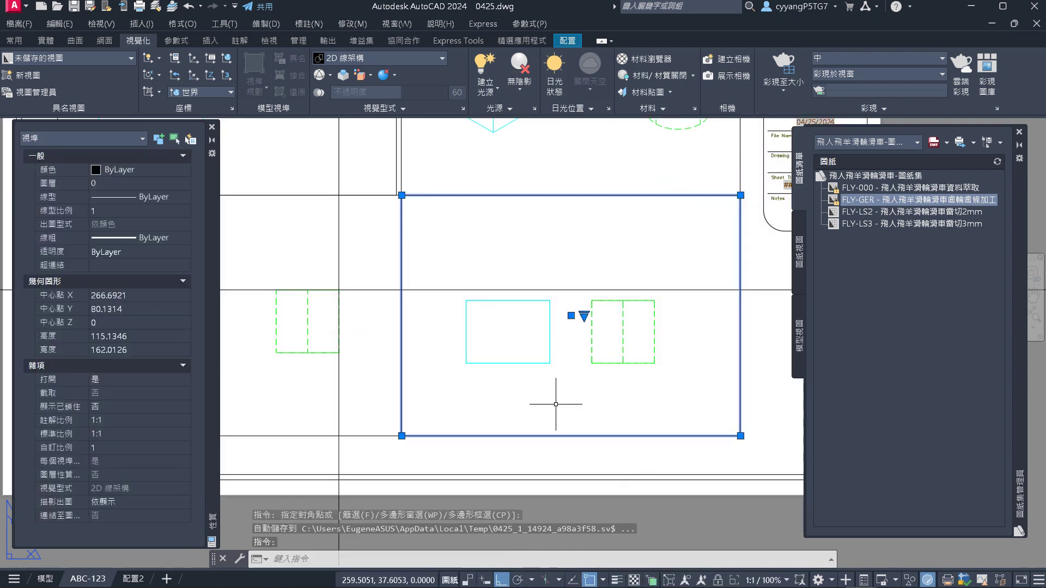
Start moving the lower-right viewport with a PER snap, then cancel the move
text(m)
key(Return)
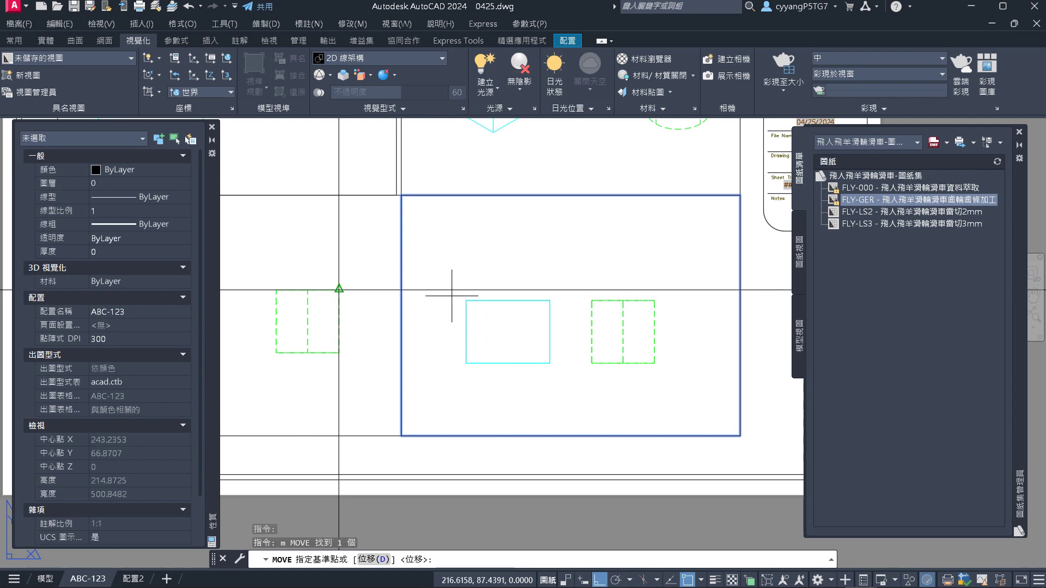
scroll(452, 296, up, 5)
click(506, 306)
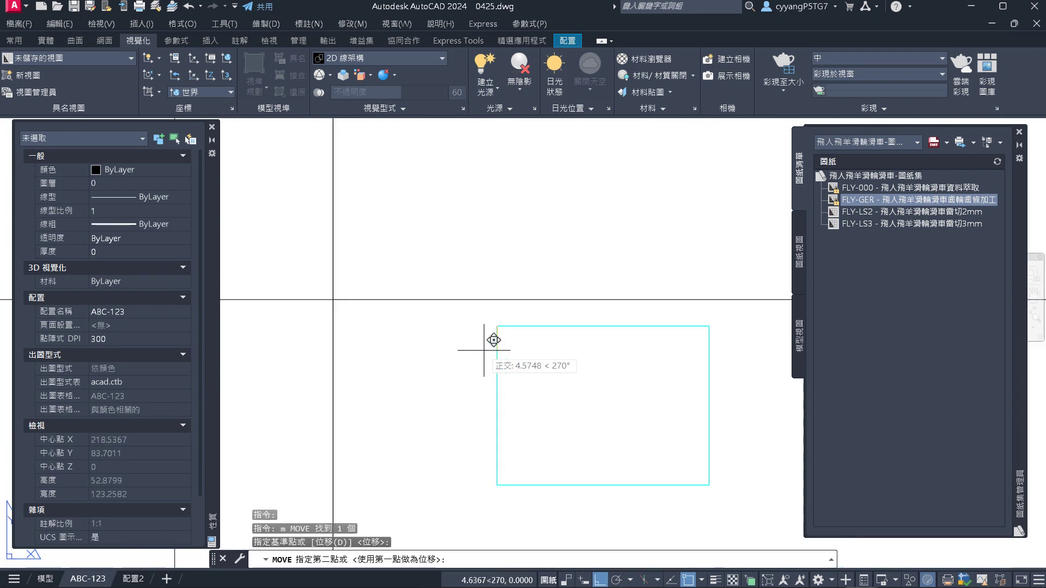
scroll(483, 350, down, 2)
scroll(485, 349, up, 4)
scroll(491, 347, down, 2)
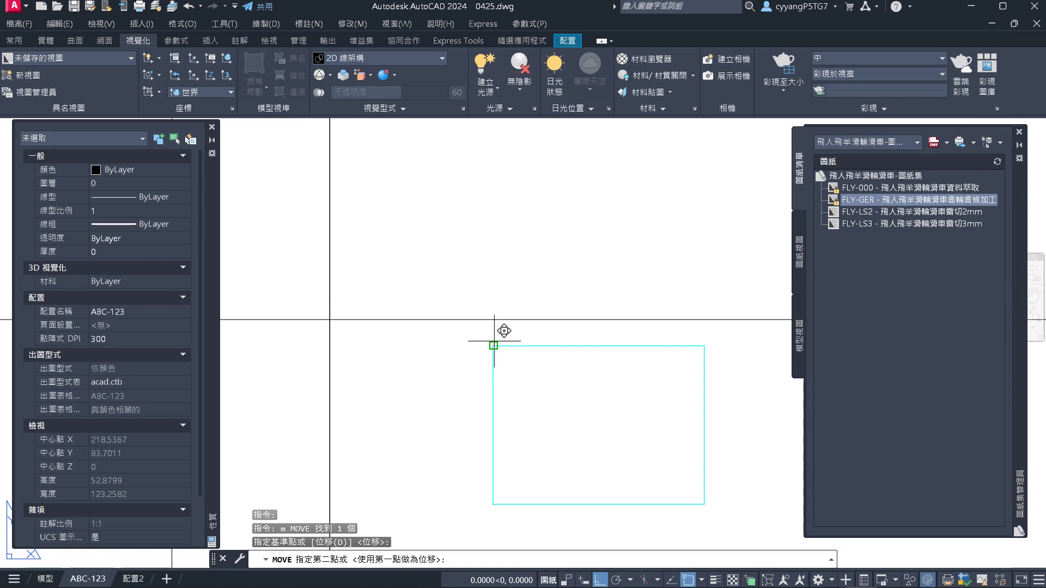
text(per)
key(space)
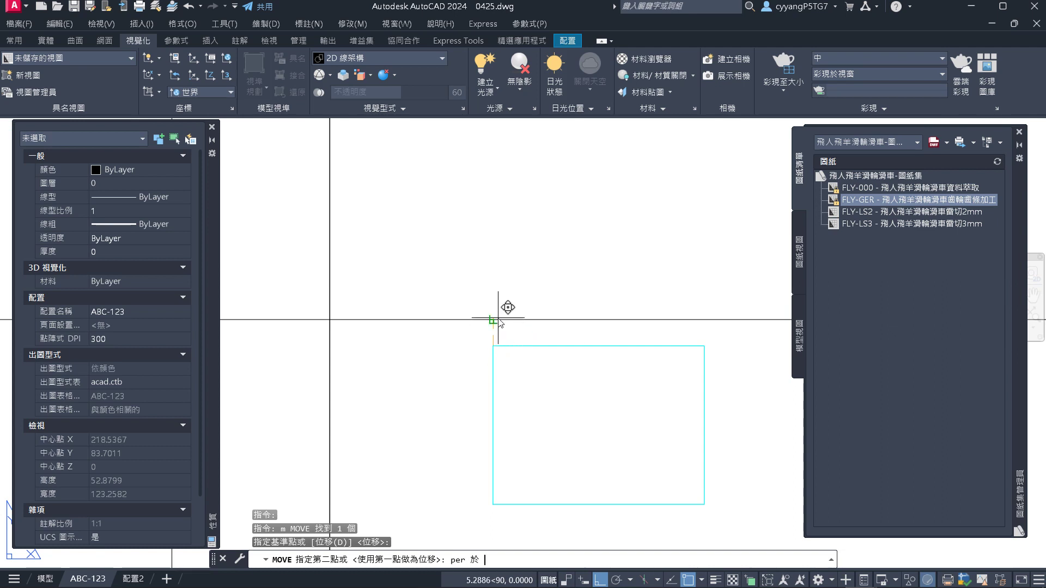
scroll(478, 324, up, 2)
key(Escape)
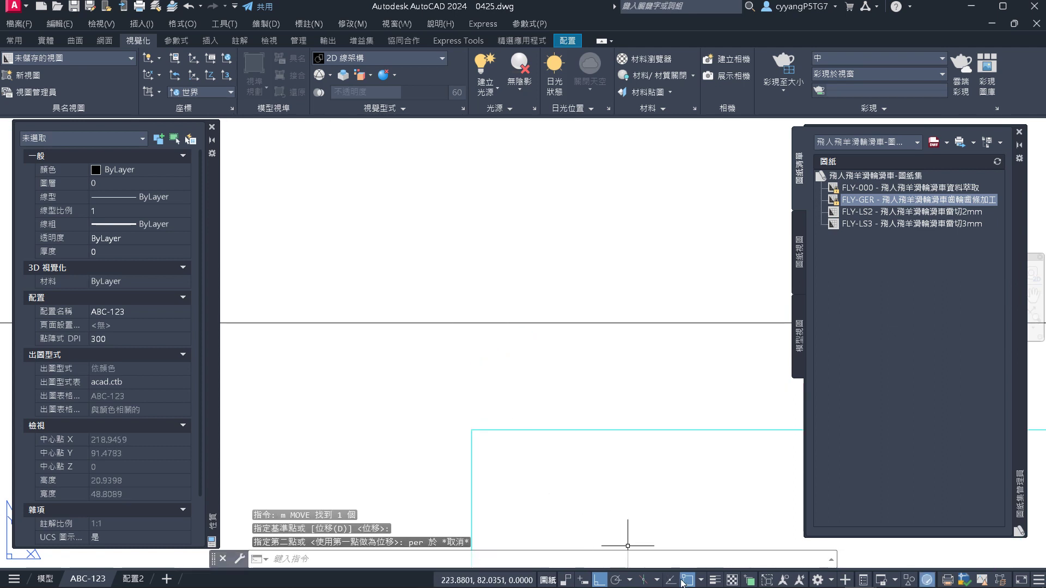
Enable Perpendicular as a running object snap and zoom out to the full sheet
click(700, 581)
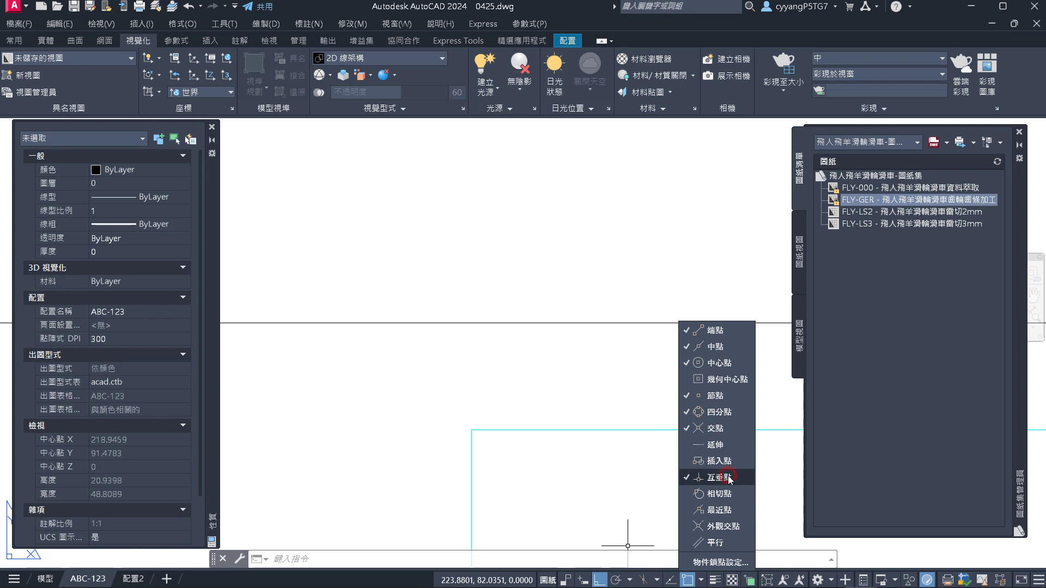
scroll(569, 380, down, 4)
scroll(569, 381, down, 5)
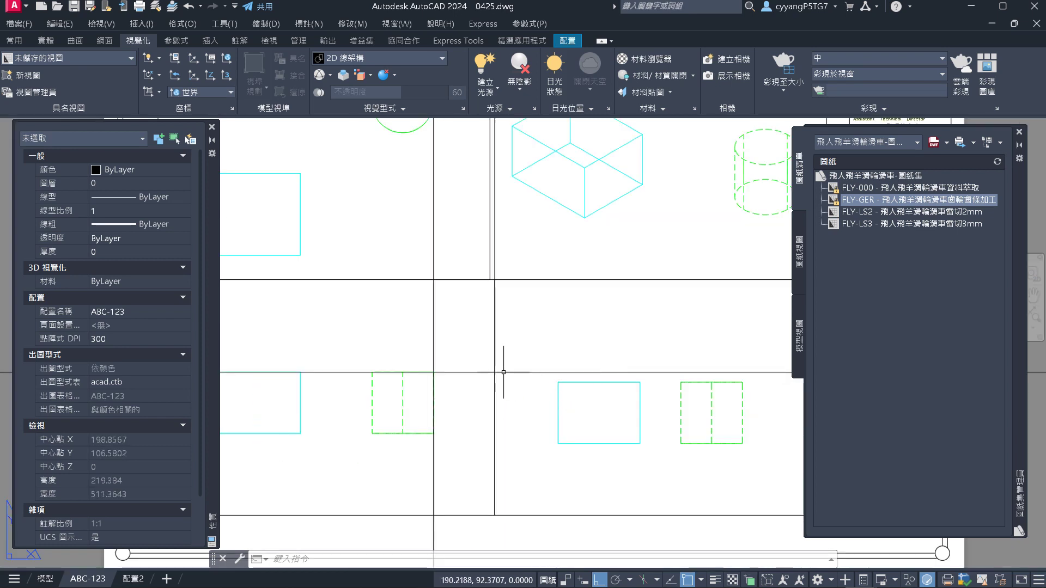
Move the lower-right viewport by its corner to line up with the lower-left viewport
click(458, 370)
scroll(538, 366, up, 4)
click(541, 374)
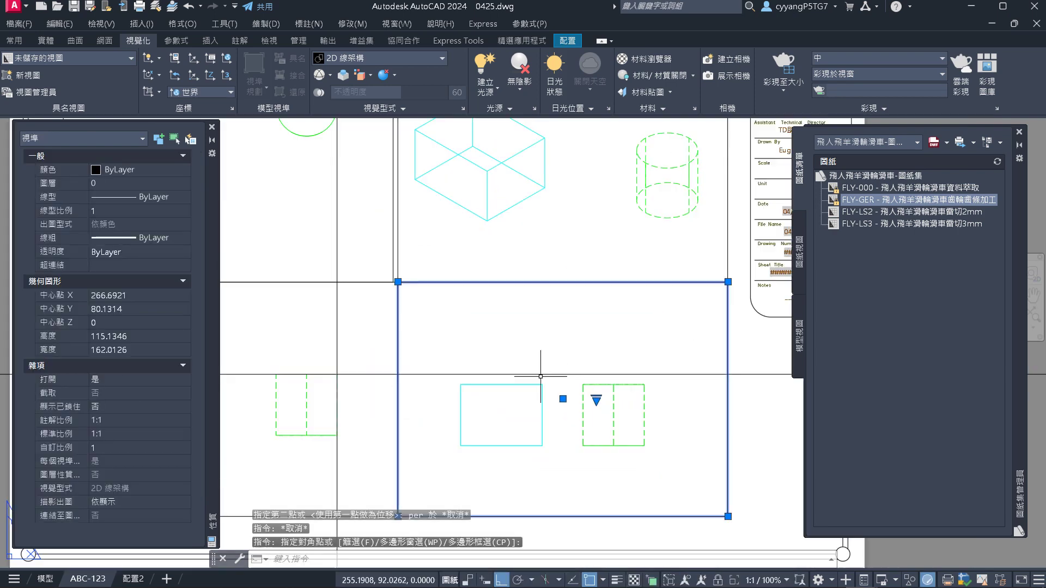
text(m)
key(Return)
scroll(425, 374, up, 4)
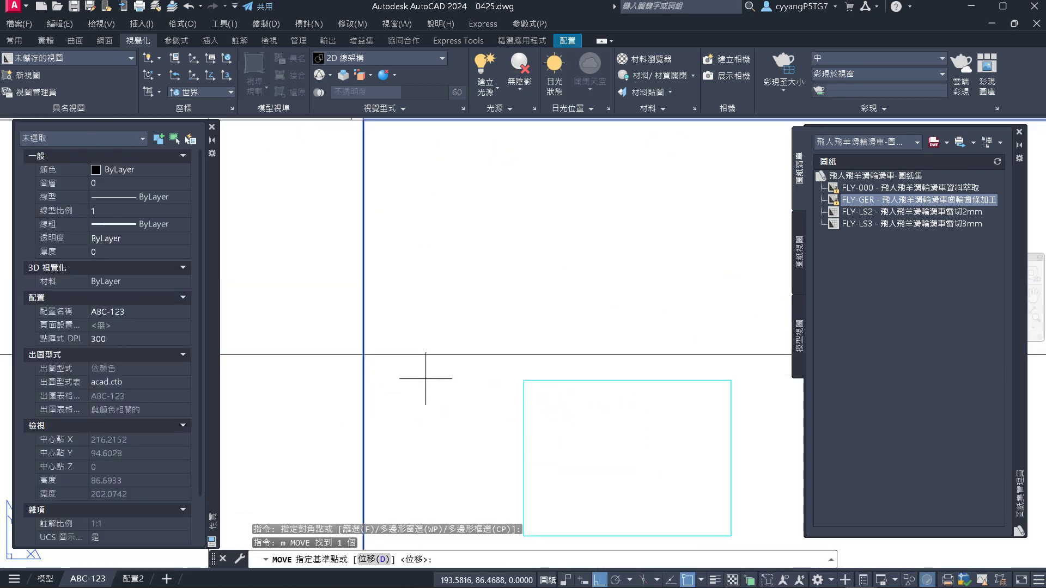
click(524, 381)
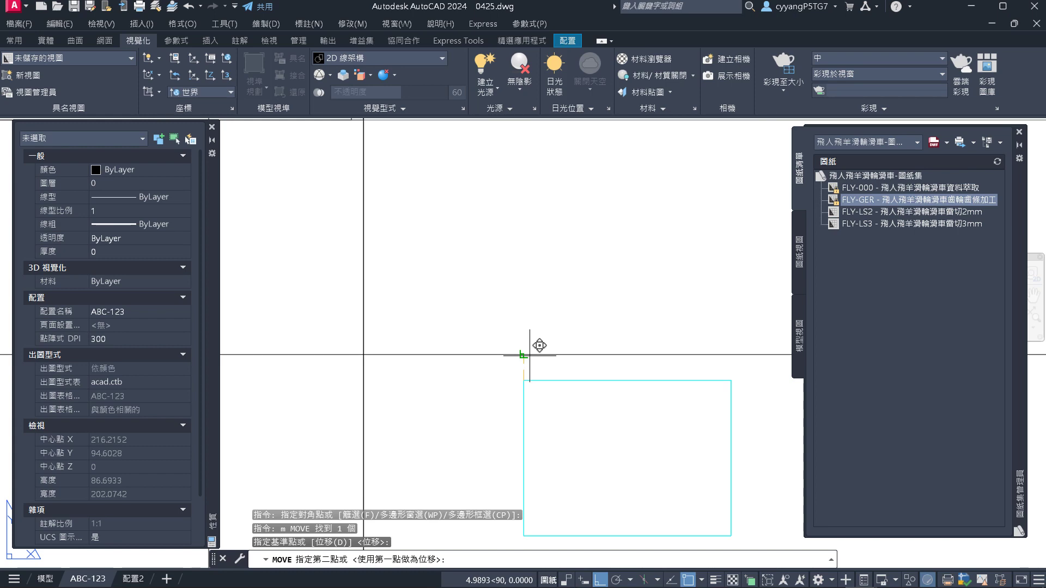
click(531, 351)
scroll(509, 325, down, 5)
scroll(508, 325, up, 4)
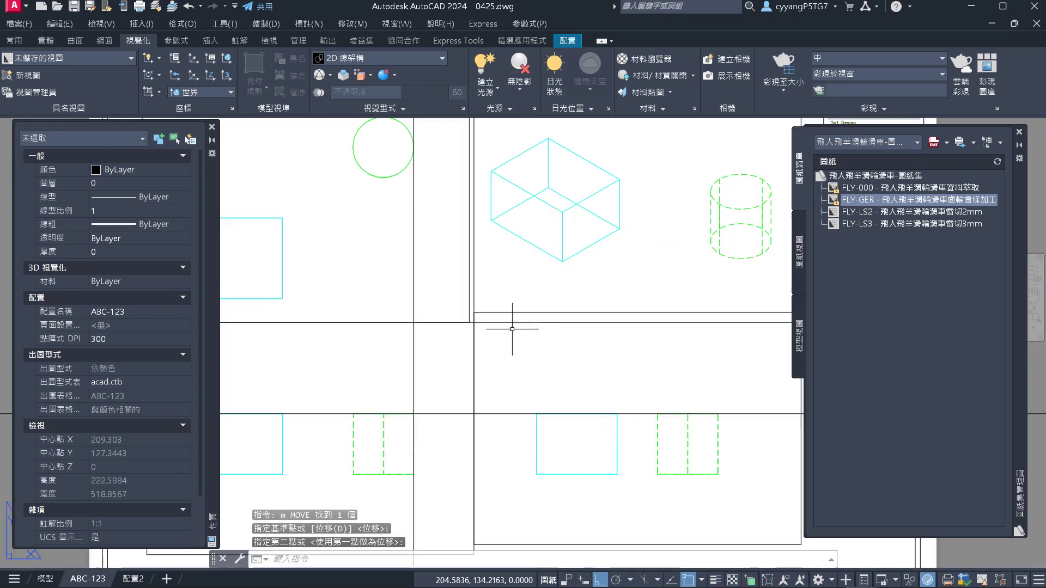
scroll(509, 327, down, 2)
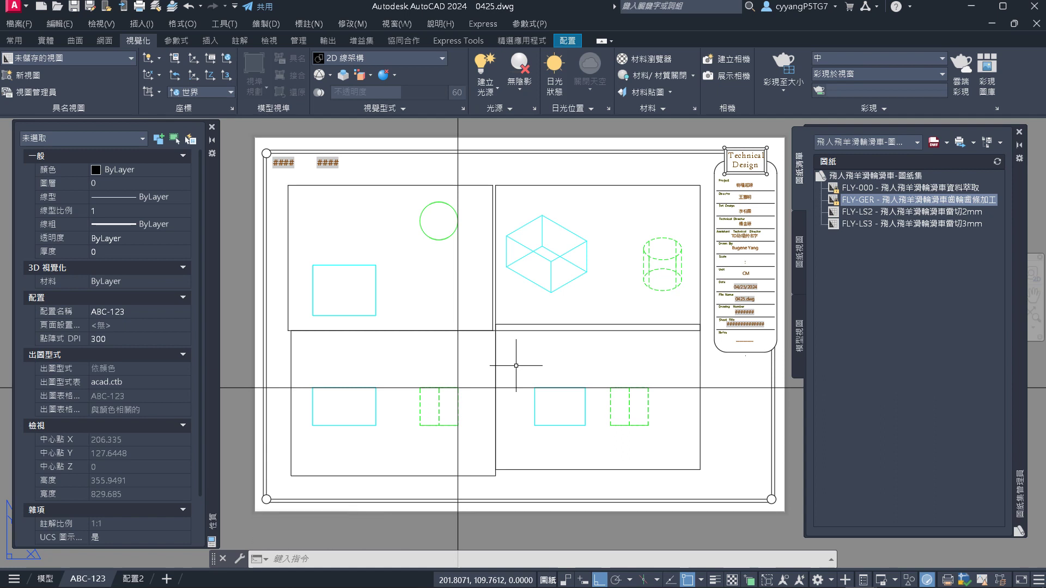
Select all four viewports on layout ABC-123 with one window
key(Escape)
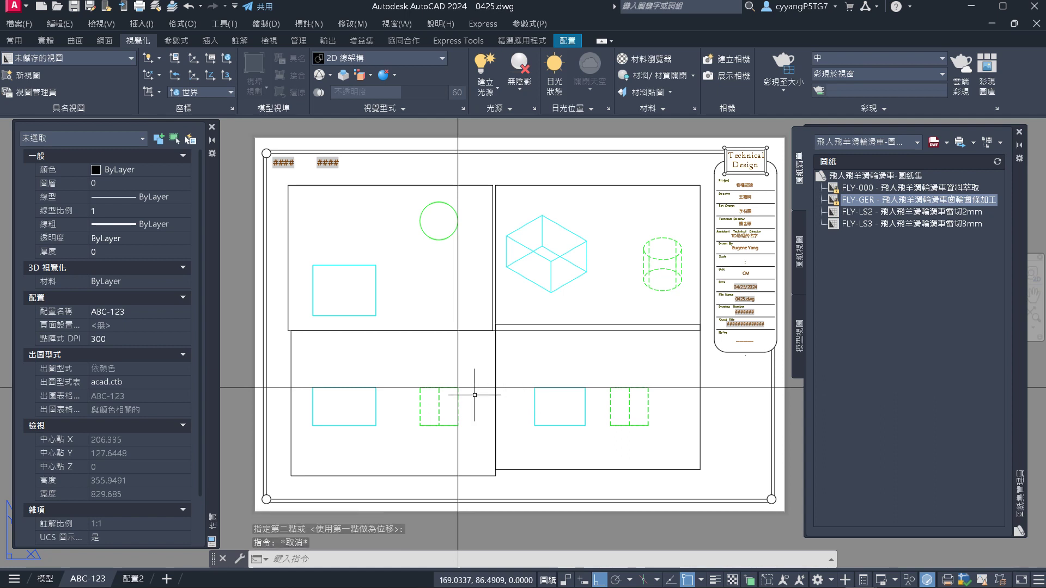
scroll(473, 394, down, 2)
scroll(472, 395, up, 2)
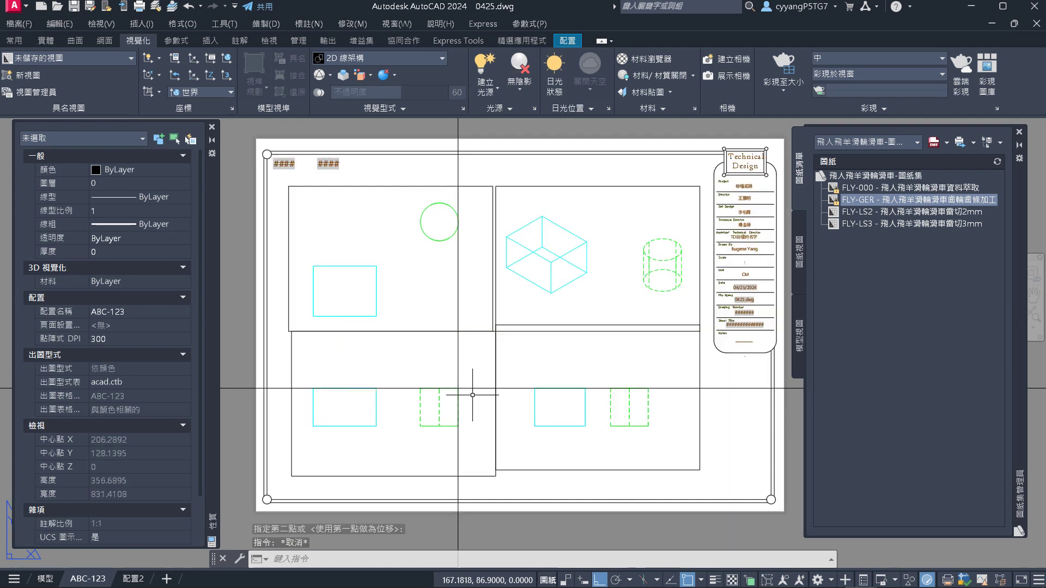
click(508, 349)
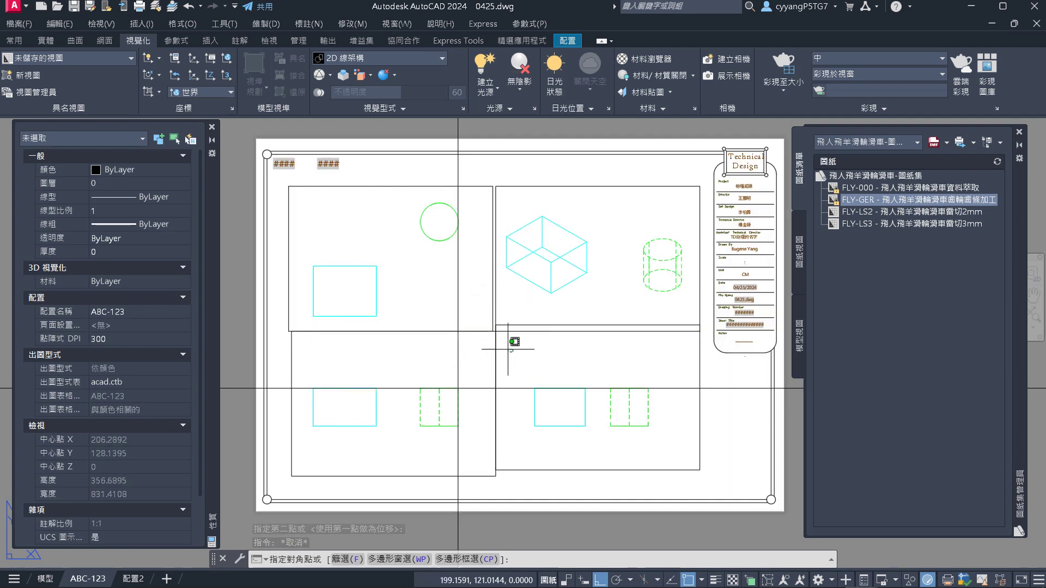
click(488, 322)
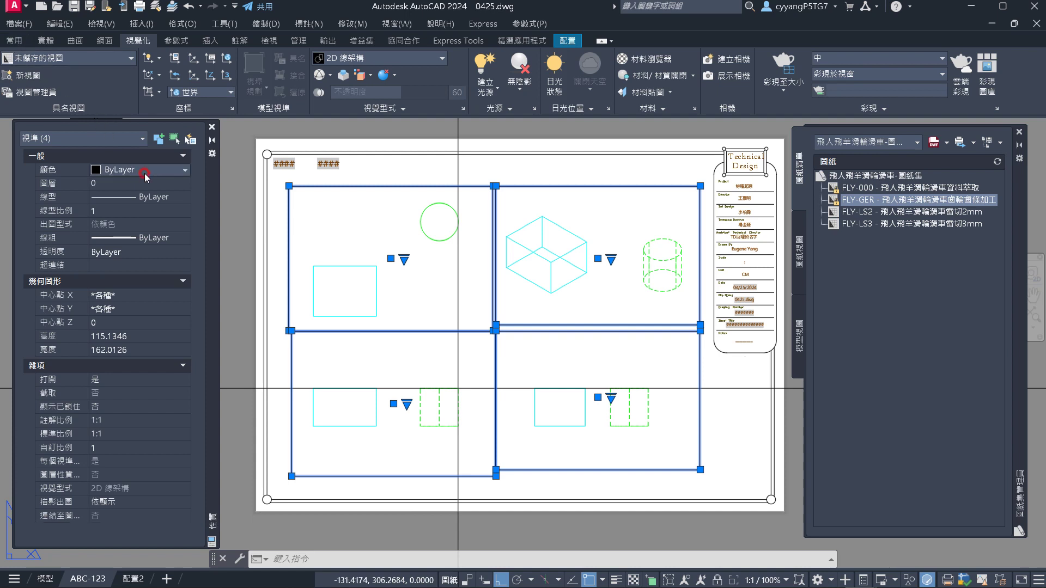
Keep the viewports' colour ByLayer, put them on Defpoints, and deselect them
click(166, 171)
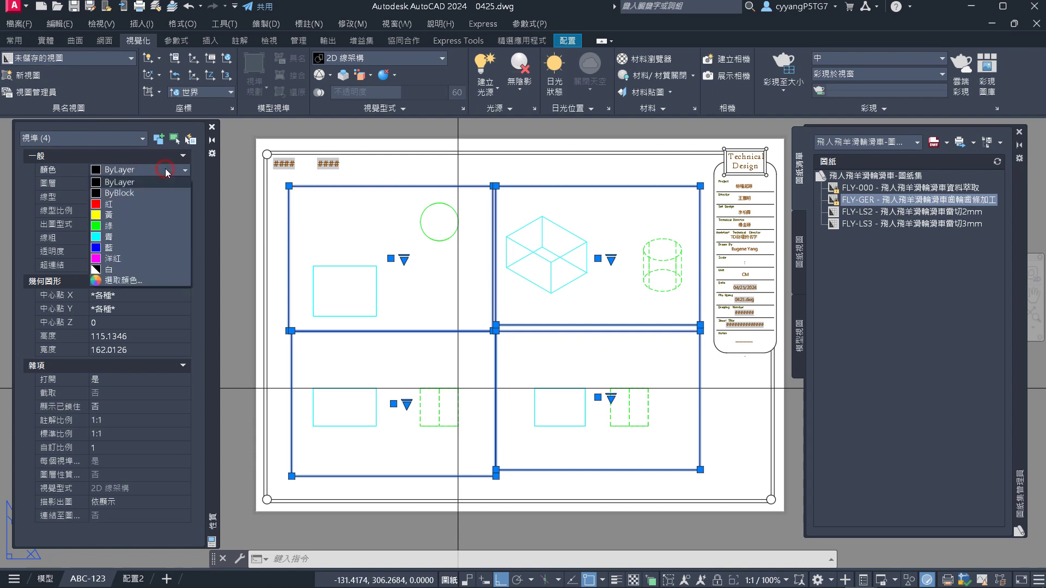
click(165, 170)
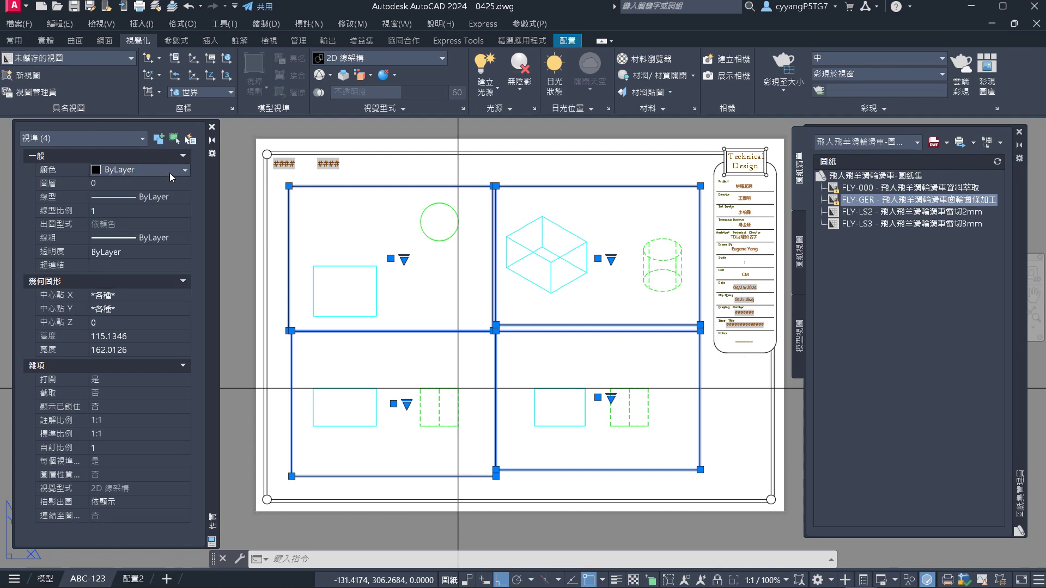
click(169, 184)
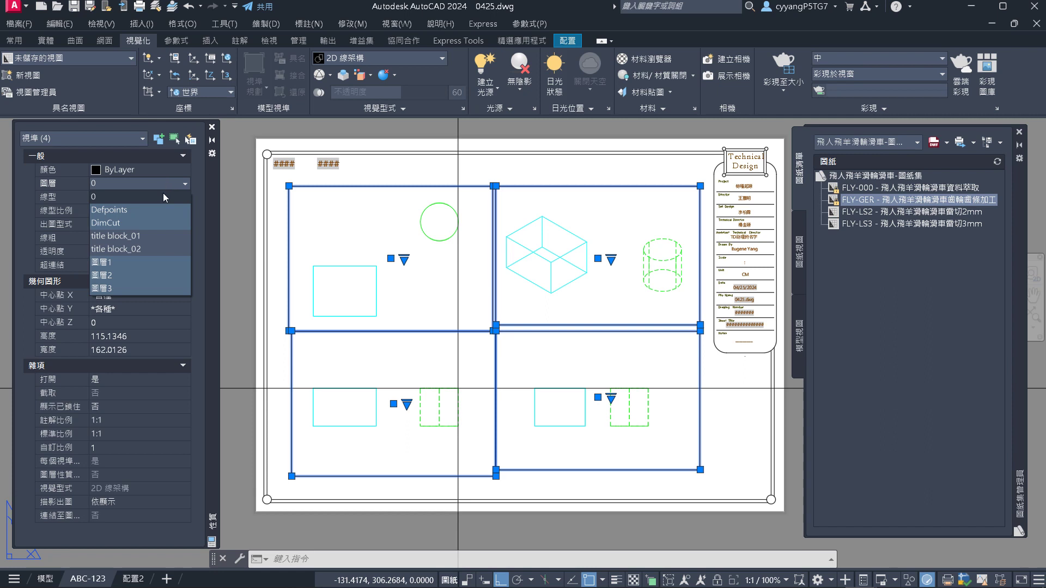
click(144, 212)
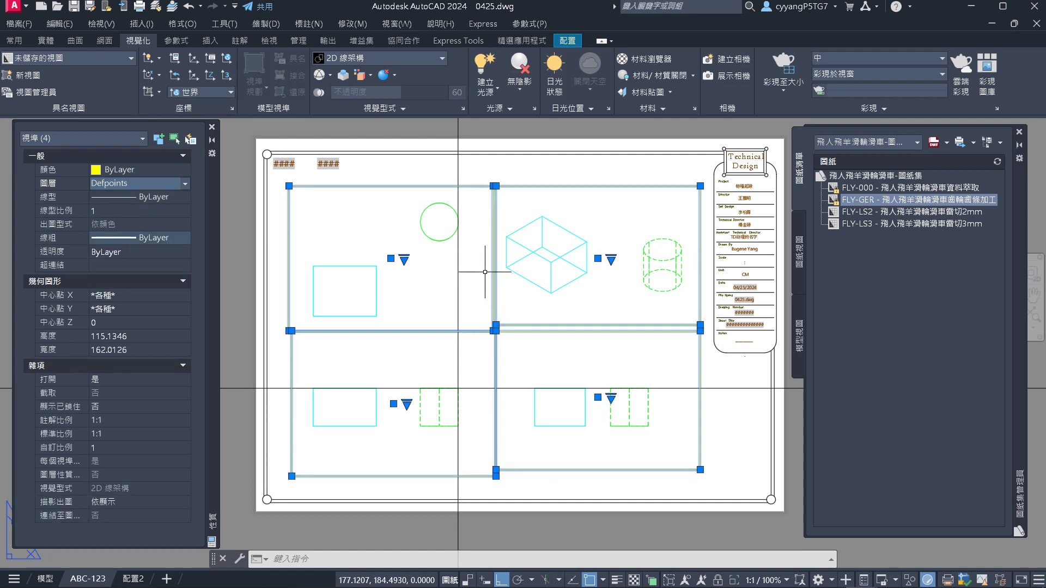
key(Escape)
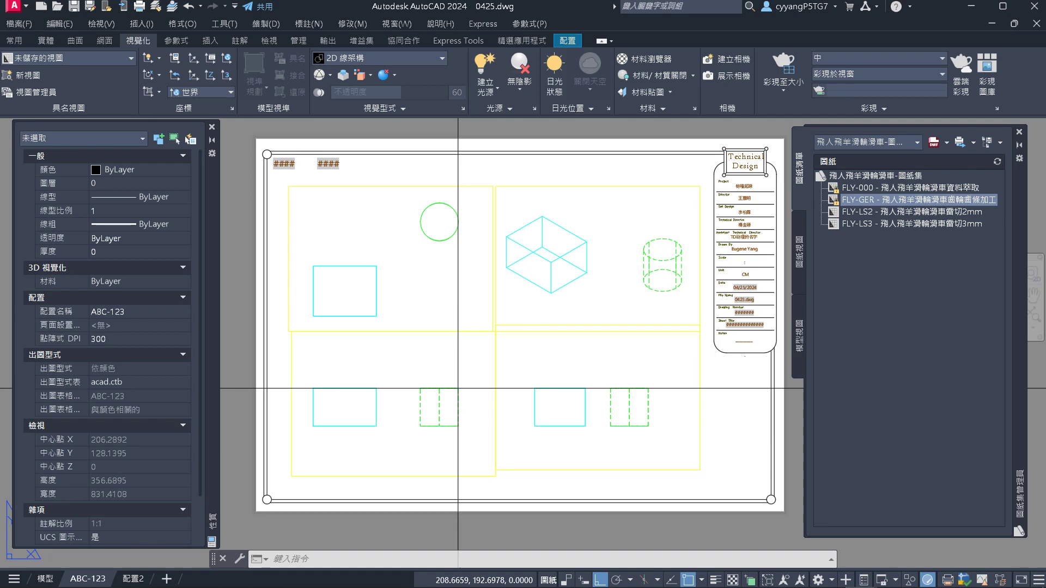
key(ctrl+p)
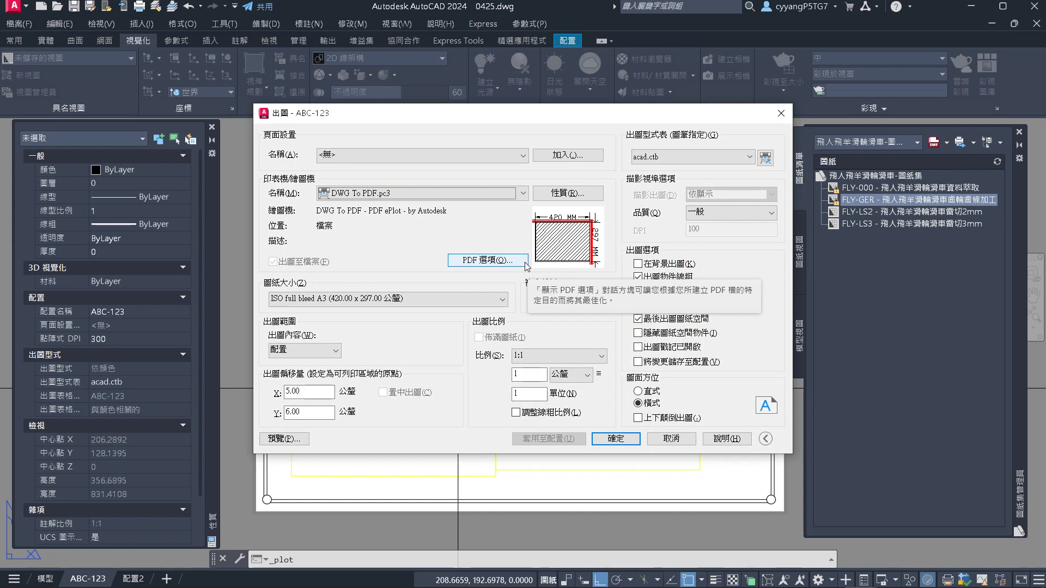
click(294, 435)
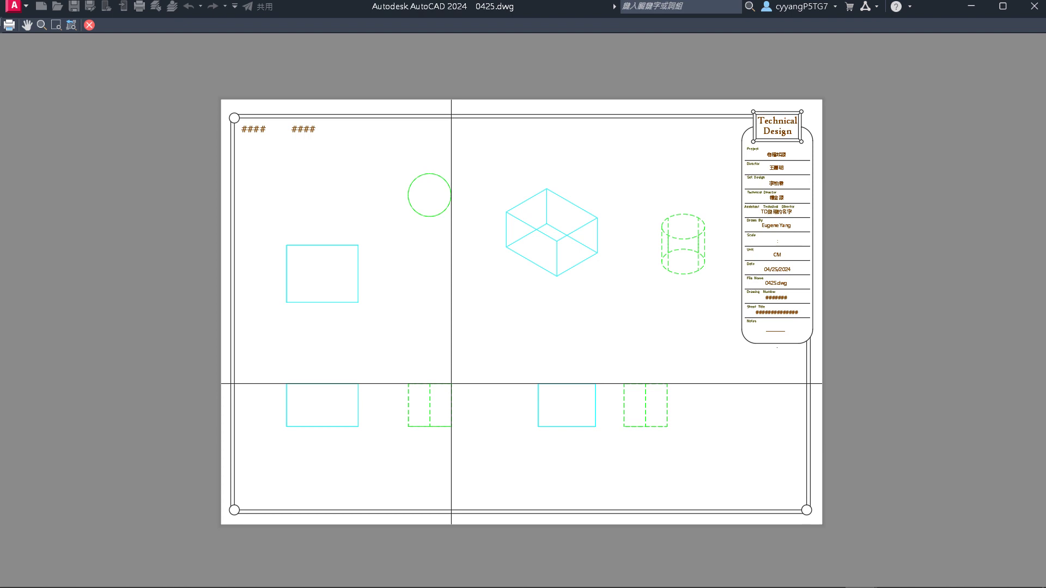
key(Escape)
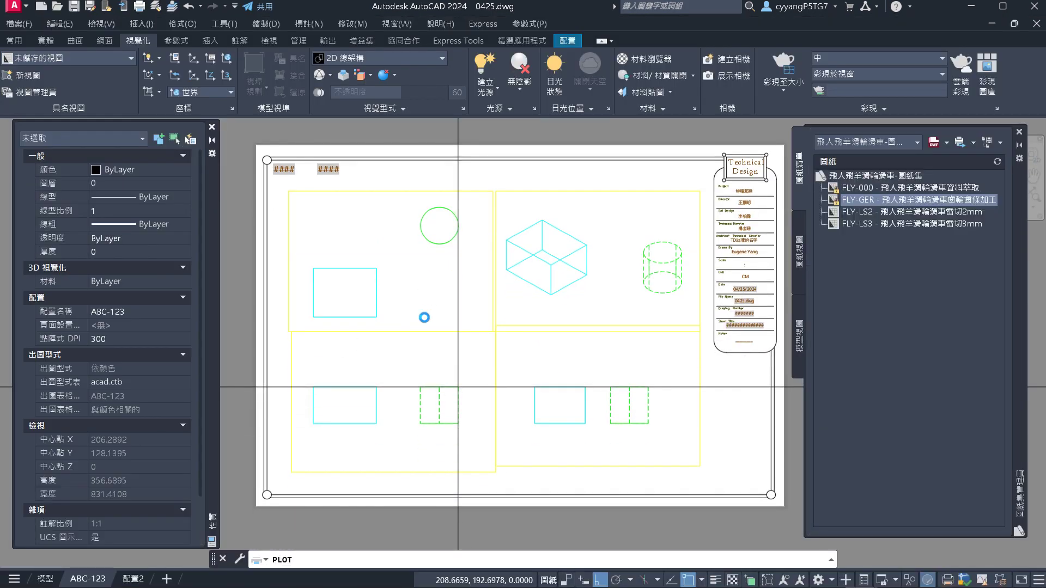
Close the plot settings and grip-stretch viewport corners so the viewport edges align
key(Escape)
scroll(474, 227, up, 4)
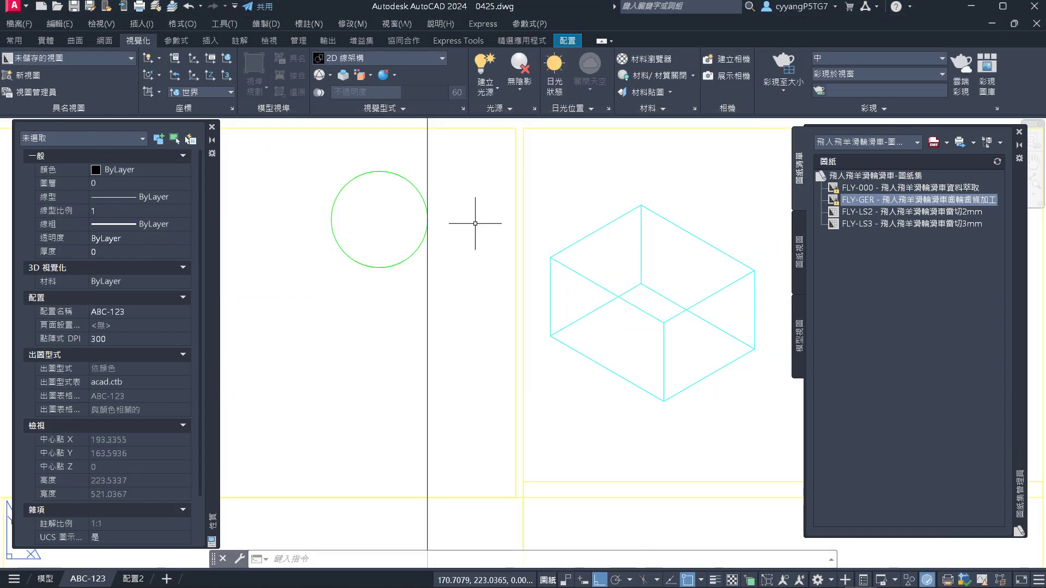
click(515, 240)
scroll(503, 414, down, 2)
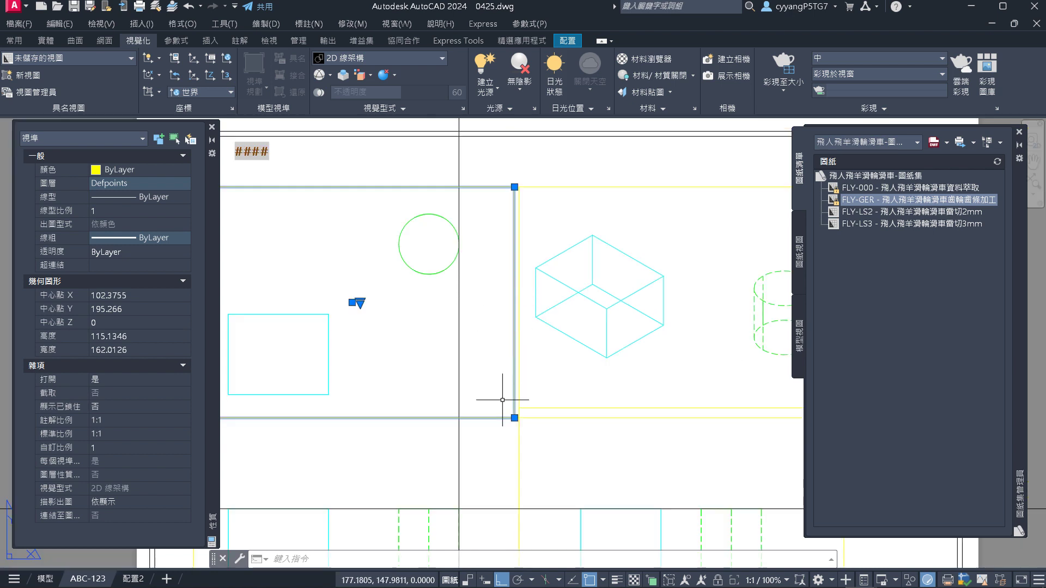
scroll(521, 411, up, 5)
click(518, 393)
click(535, 355)
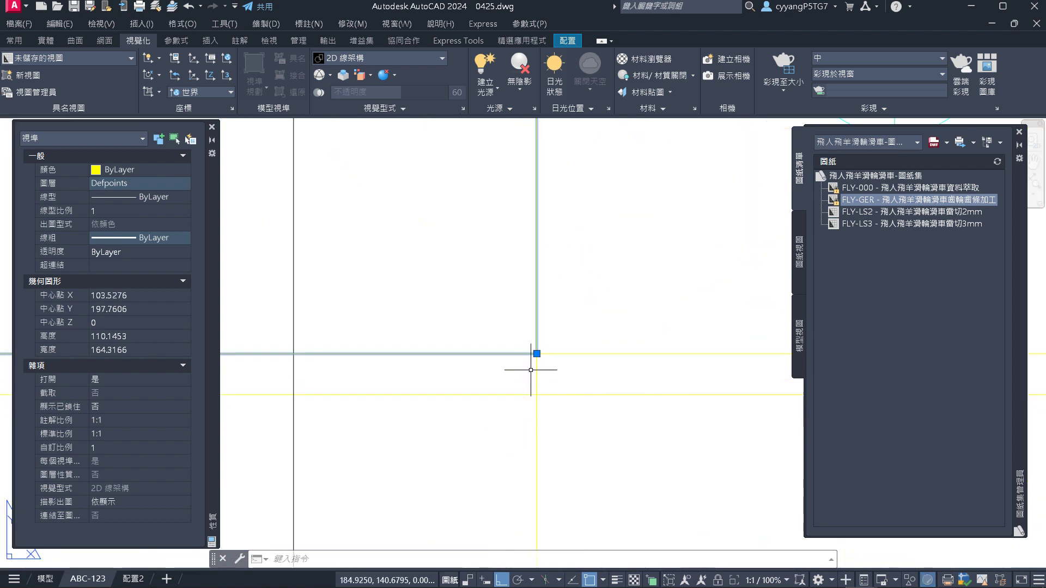
click(485, 401)
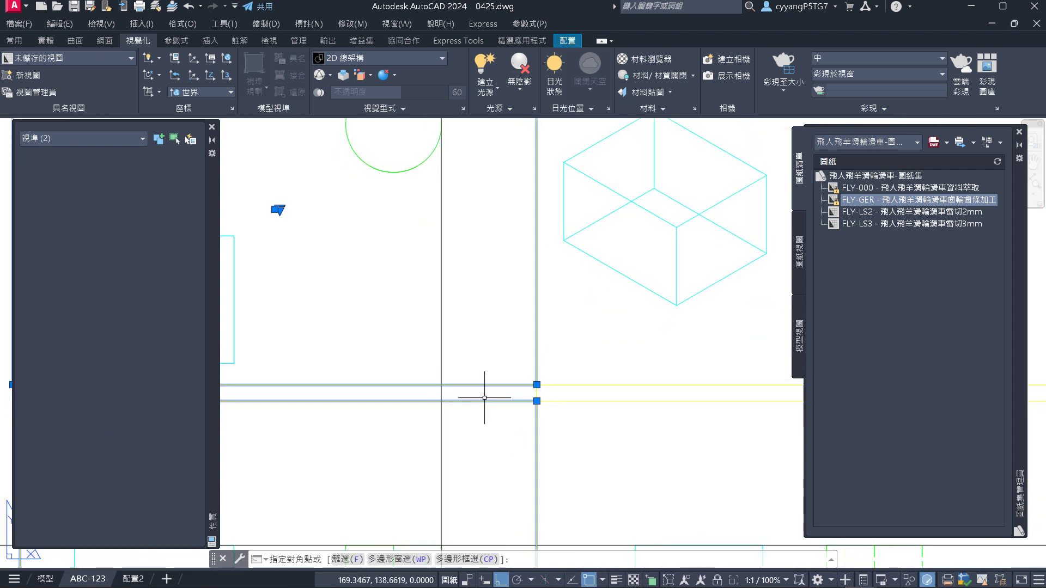
click(538, 401)
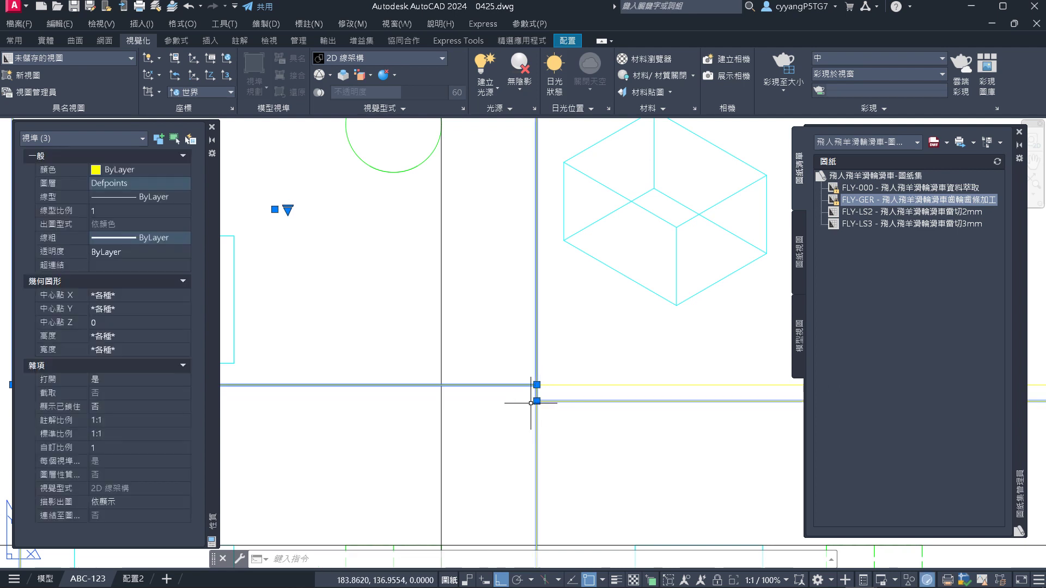
click(536, 401)
click(536, 385)
scroll(537, 381, down, 5)
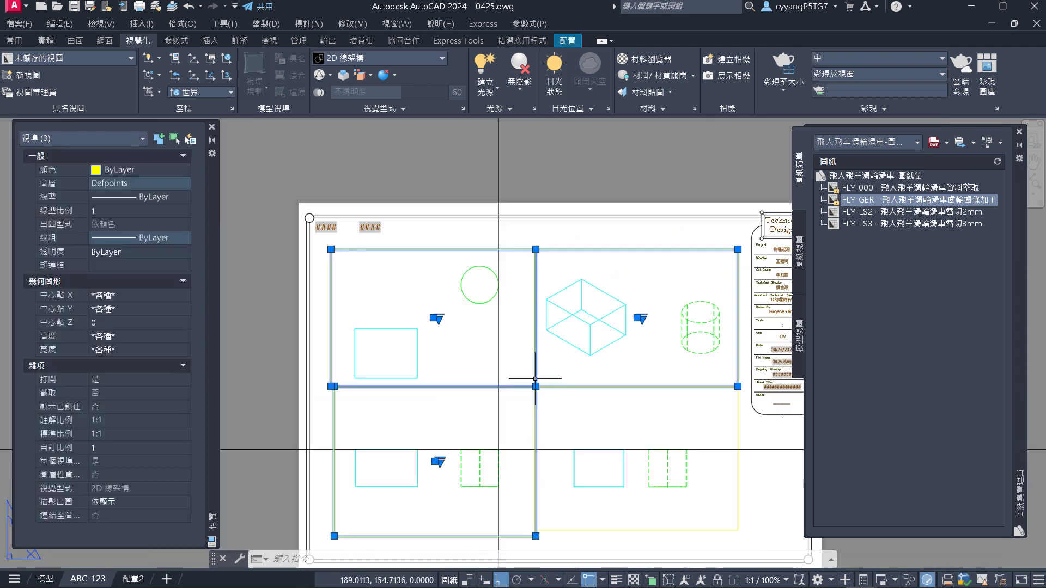
key(Escape)
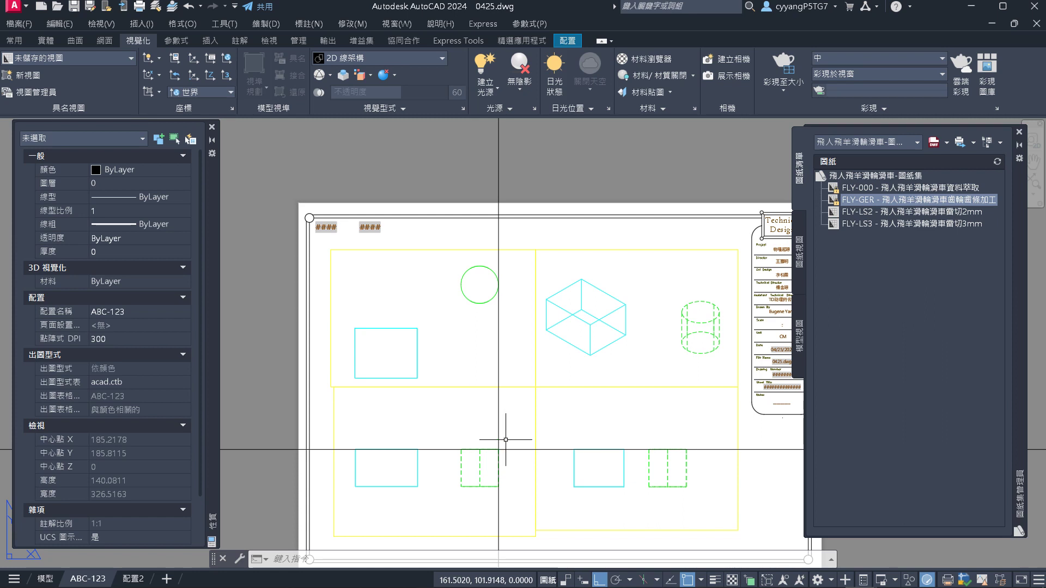
Stretch the selected viewport's lower-left corner so the viewport becomes 162.0126 wide
scroll(555, 368, down, 2)
scroll(528, 396, up, 6)
click(516, 424)
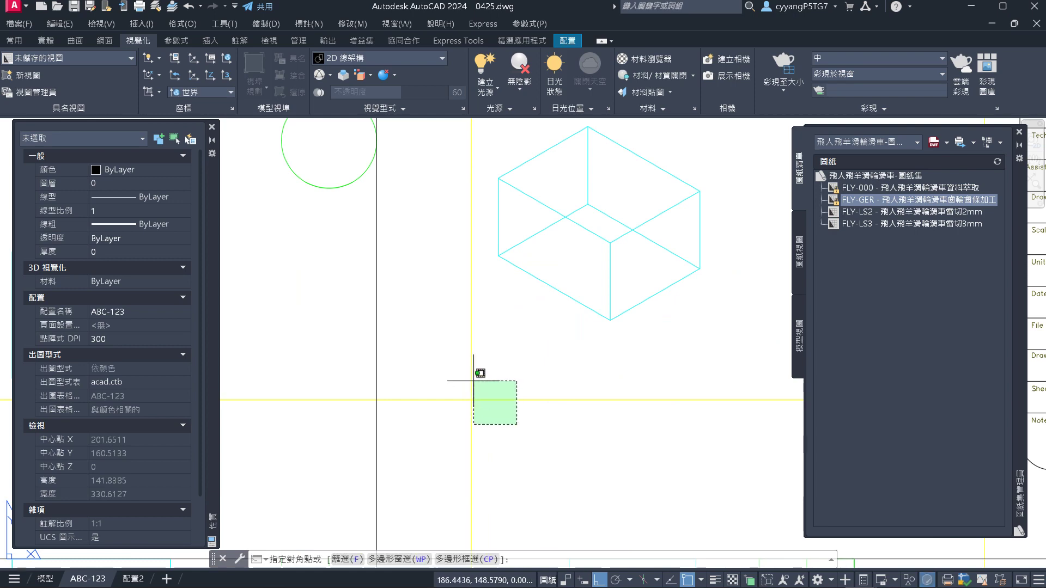
click(474, 375)
scroll(572, 393, down, 4)
scroll(268, 367, up, 2)
scroll(393, 417, up, 3)
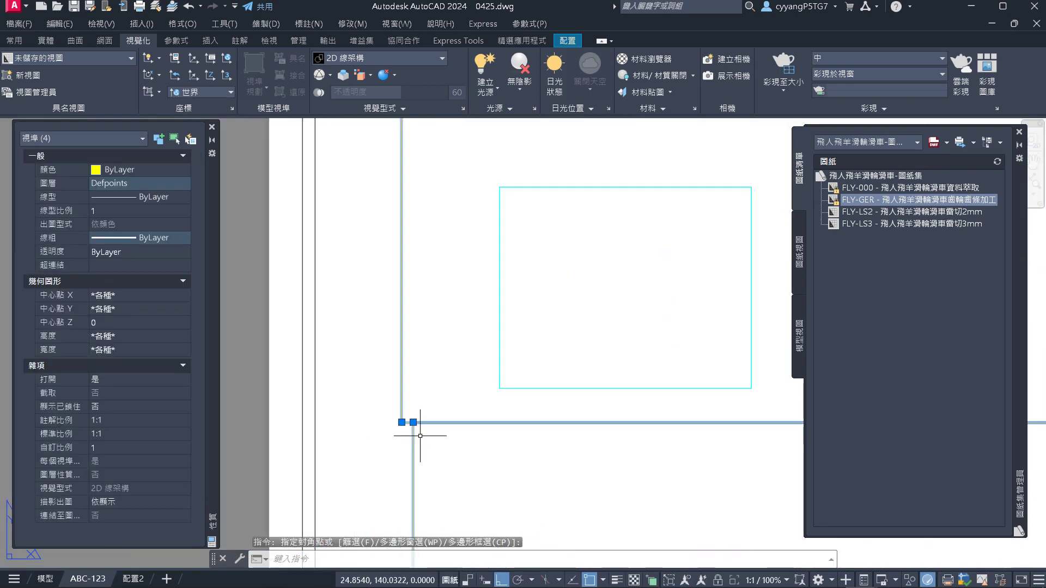
click(387, 415)
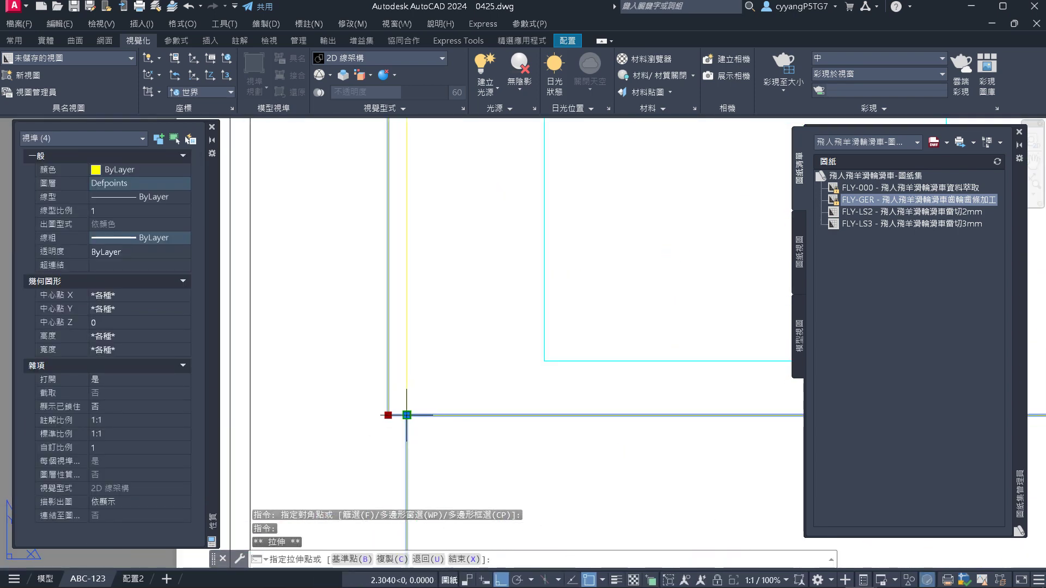
click(406, 415)
scroll(355, 414, down, 4)
scroll(570, 267, up, 5)
scroll(572, 151, up, 2)
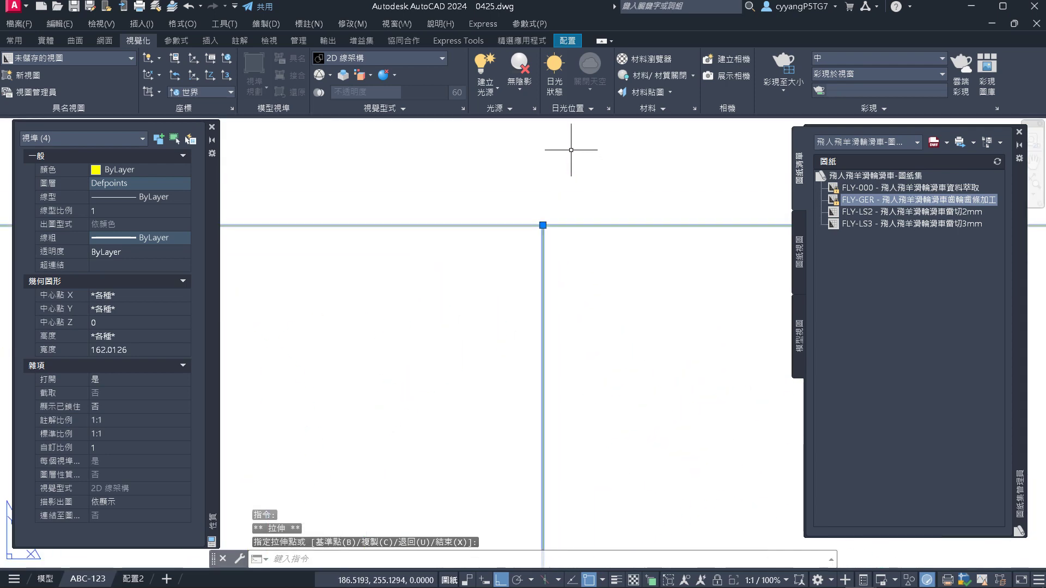
key(Escape)
Pan left, select and release the title block, then switch to the other drawing
middle_drag(450, 205, 361, 208)
scroll(408, 221, down, 5)
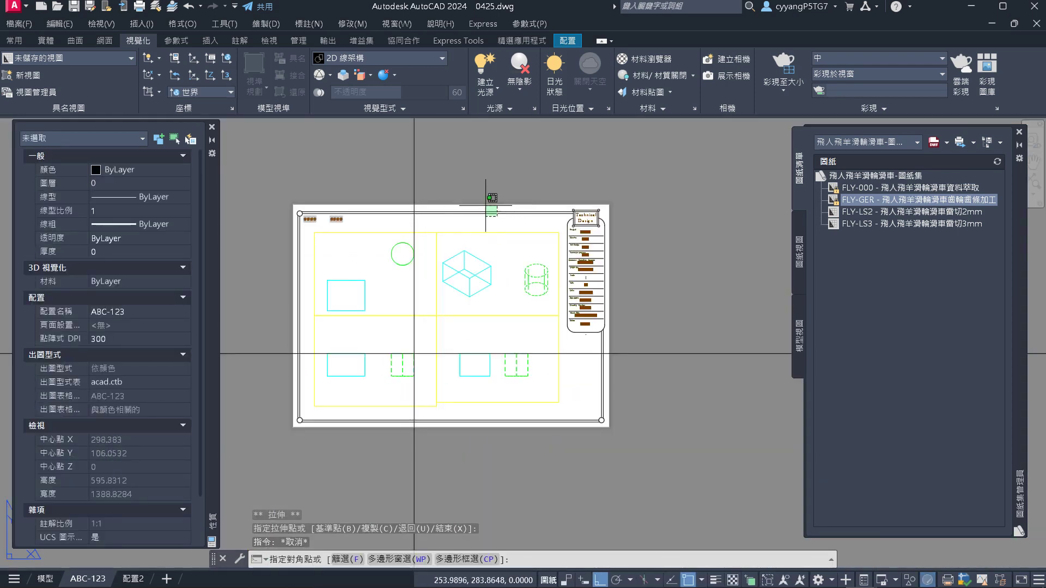
click(496, 214)
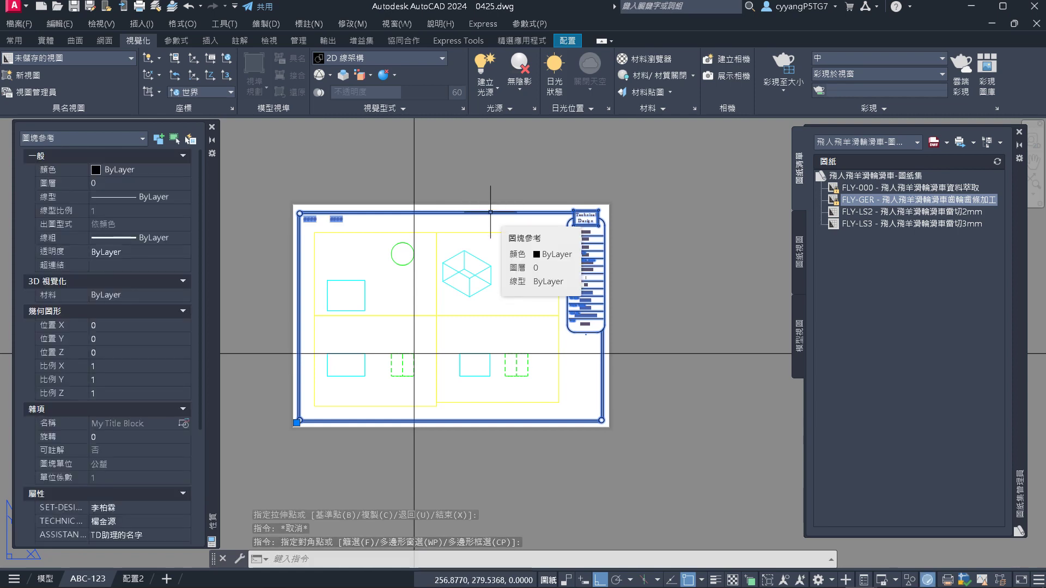
key(Escape)
key(alt+Tab)
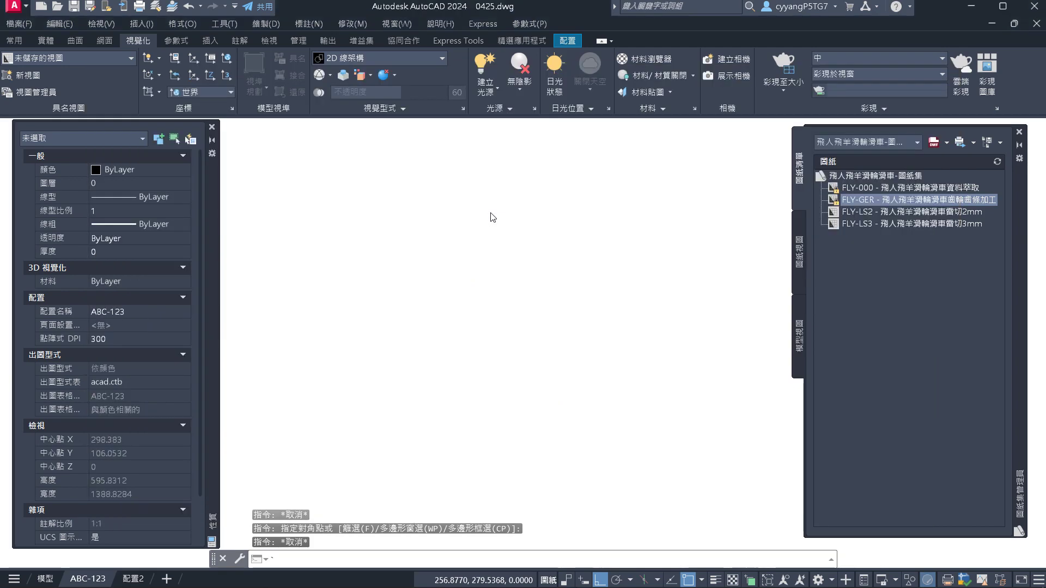
Plot the FLY-GER layout, skip updating the outdated table, and preview the sheet
scroll(354, 440, up, 10)
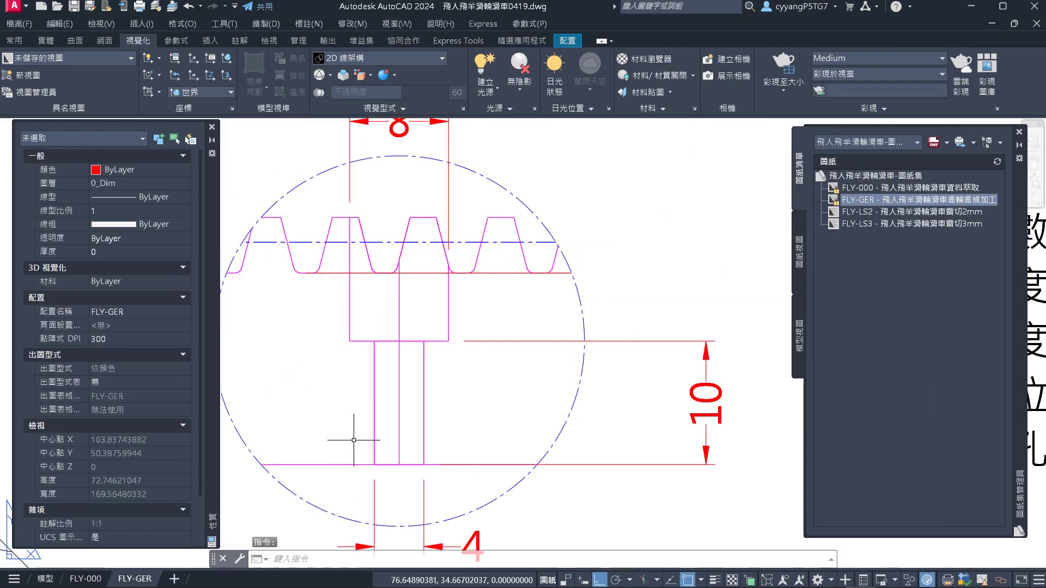
scroll(354, 440, down, 12)
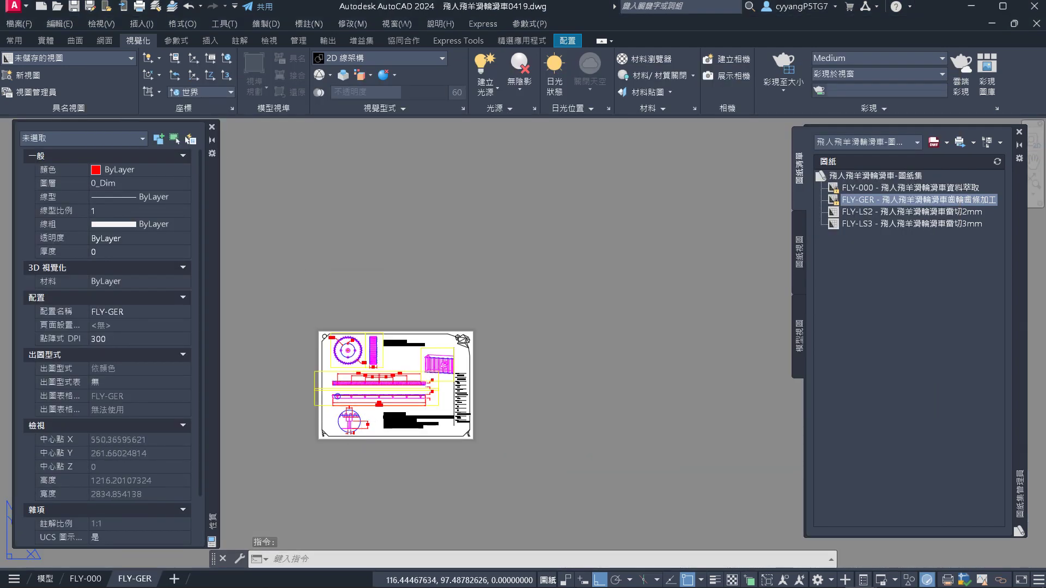
key(ctrl+p)
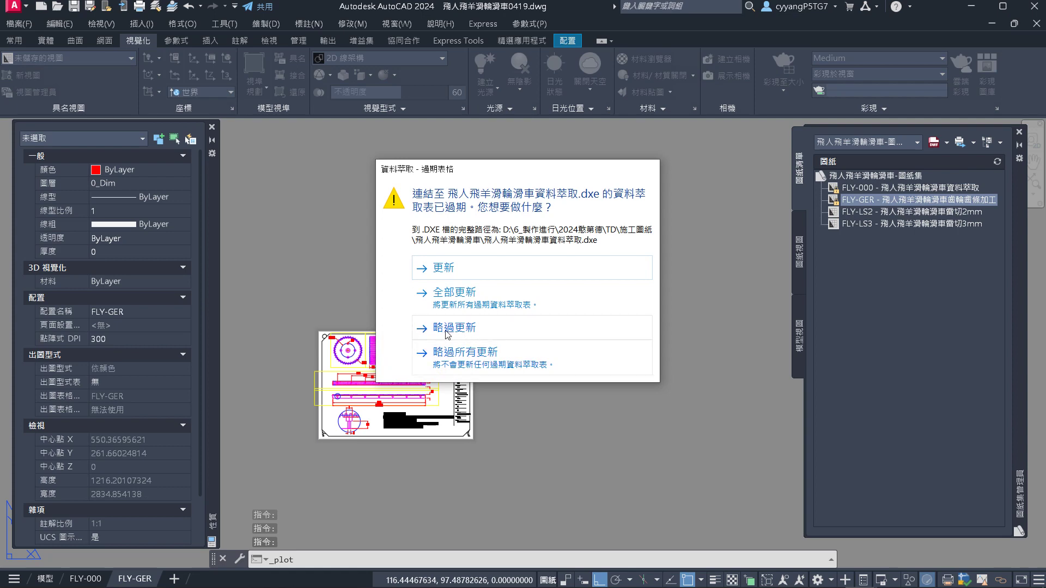
click(446, 329)
click(303, 438)
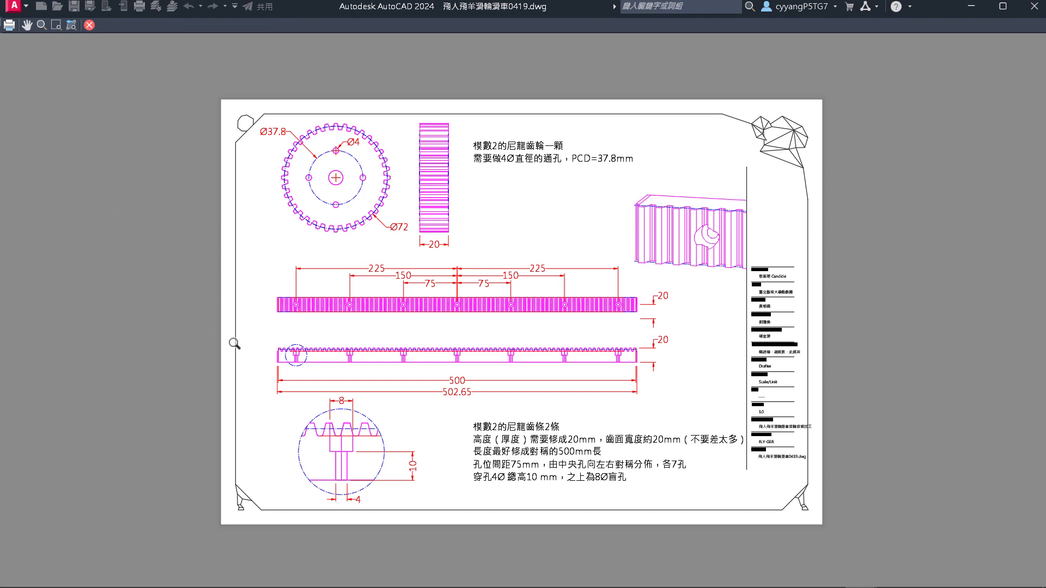
Zoom around the FLY-GER preview to check gear and rack details, then close it
scroll(294, 355, up, 8)
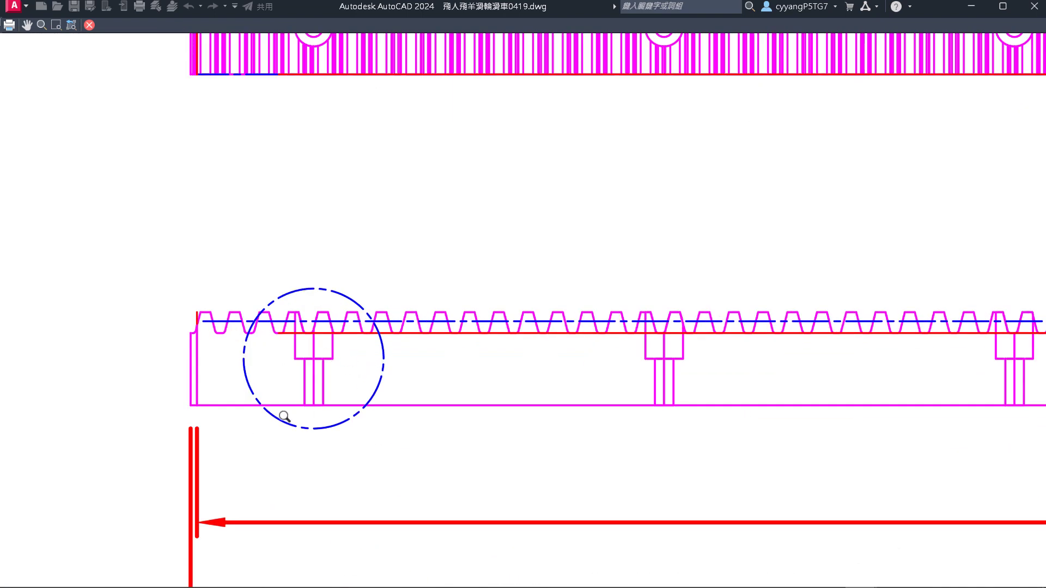
scroll(313, 288, down, 4)
scroll(313, 288, down, 4)
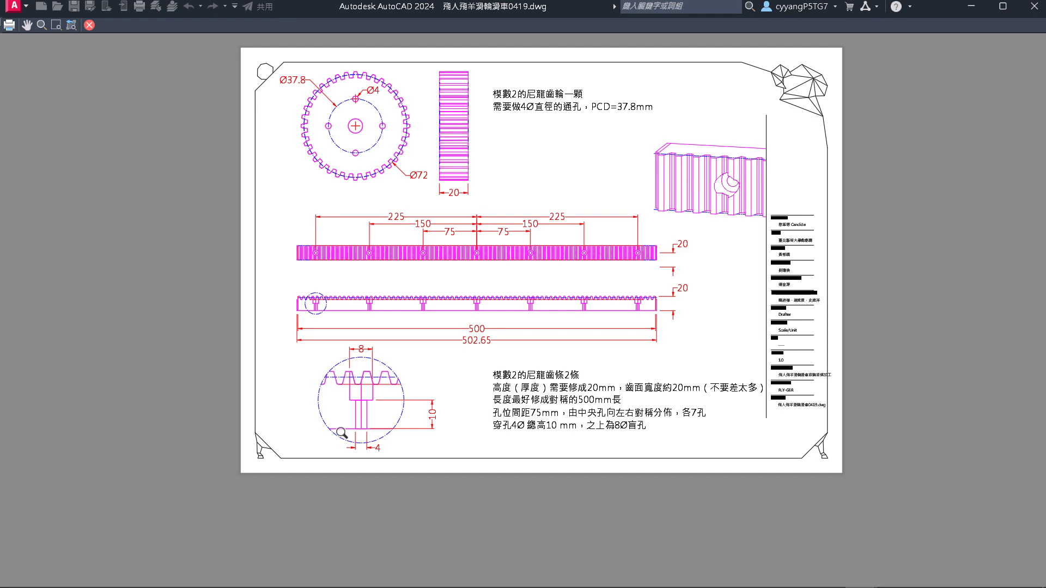
scroll(794, 205, up, 4)
scroll(763, 187, up, 4)
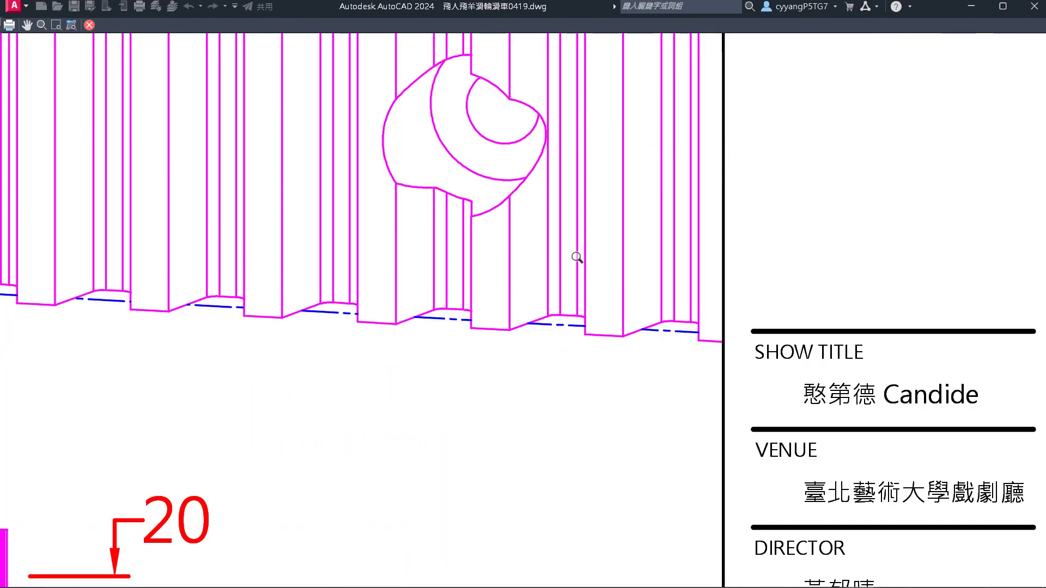
scroll(578, 321, down, 2)
scroll(504, 164, down, 5)
scroll(423, 124, up, 5)
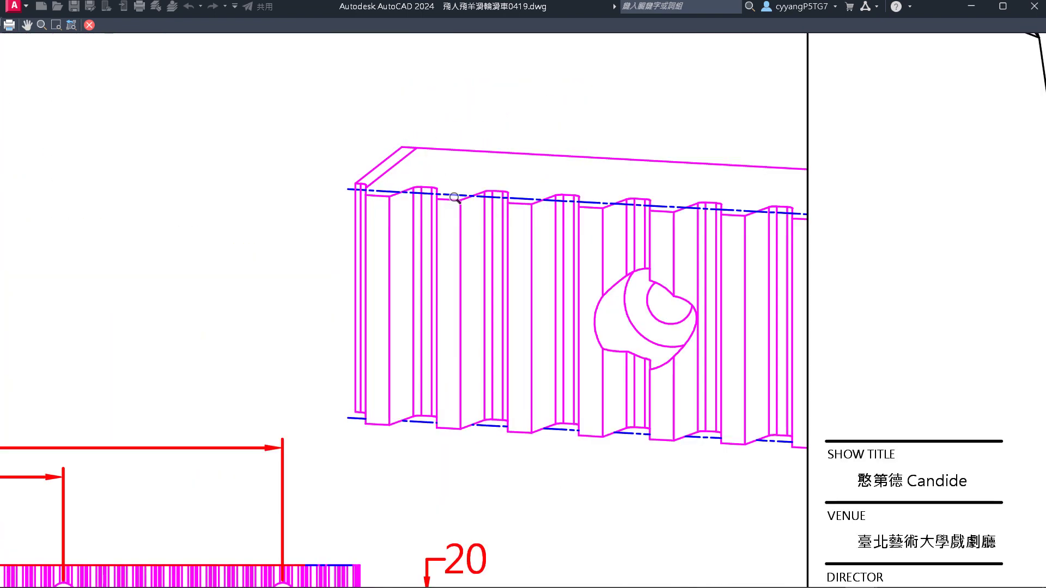
scroll(414, 269, down, 3)
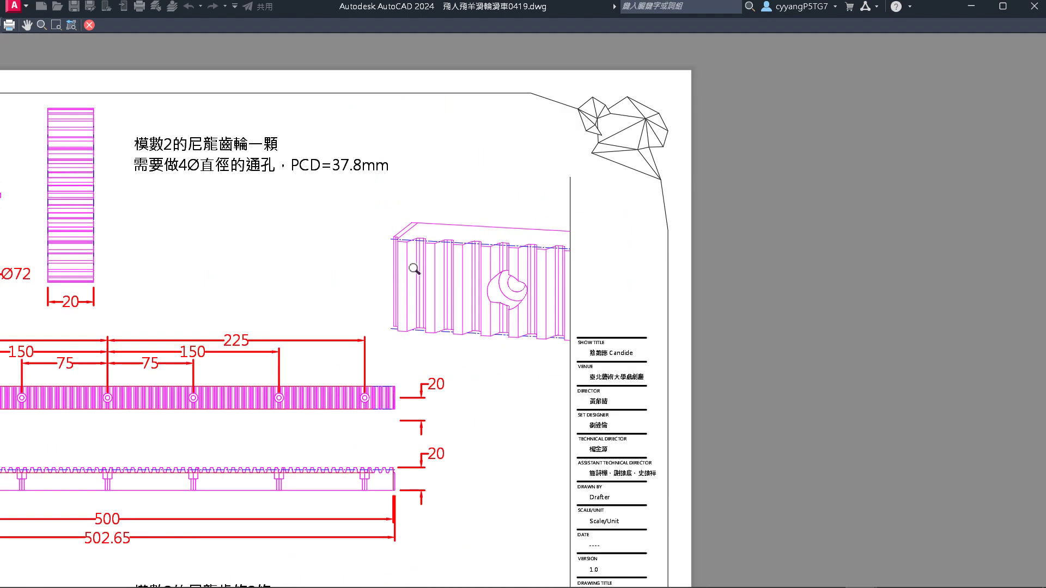
scroll(572, 226, up, 6)
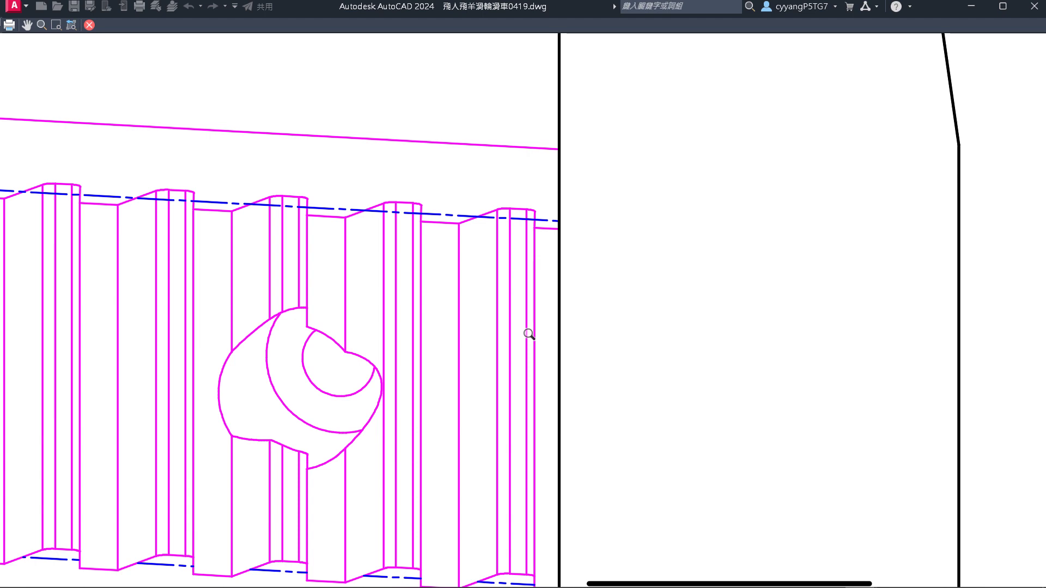
scroll(528, 334, down, 5)
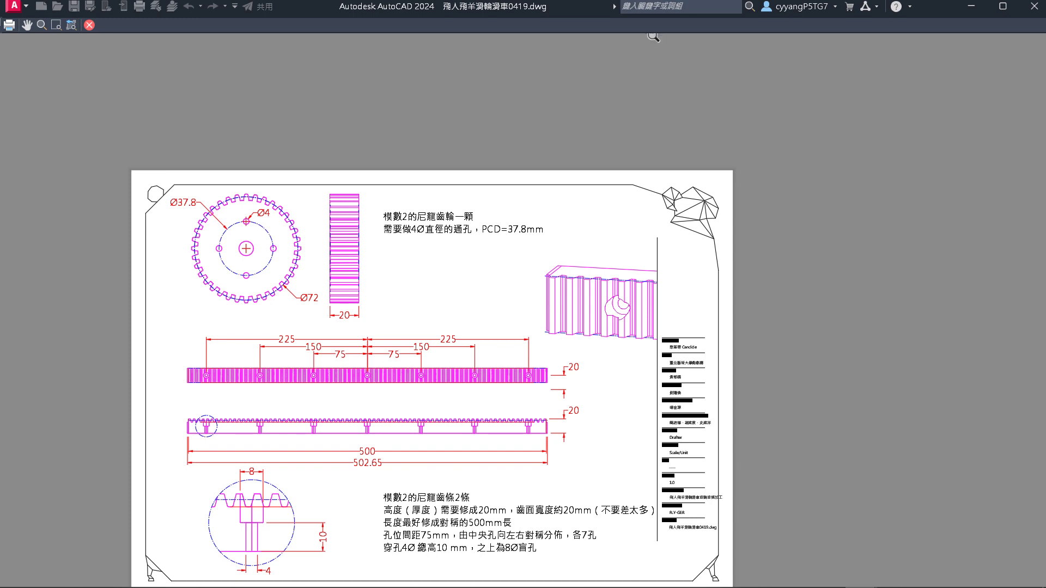
scroll(626, 82, down, 2)
scroll(385, 472, up, 6)
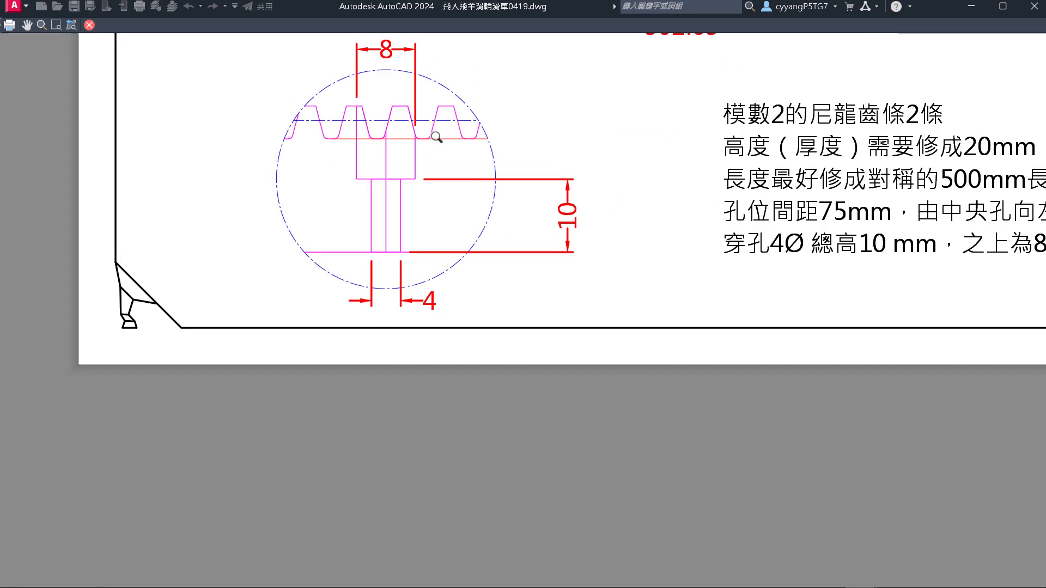
scroll(436, 136, up, 4)
scroll(439, 299, down, 3)
scroll(375, 157, up, 3)
scroll(375, 156, down, 3)
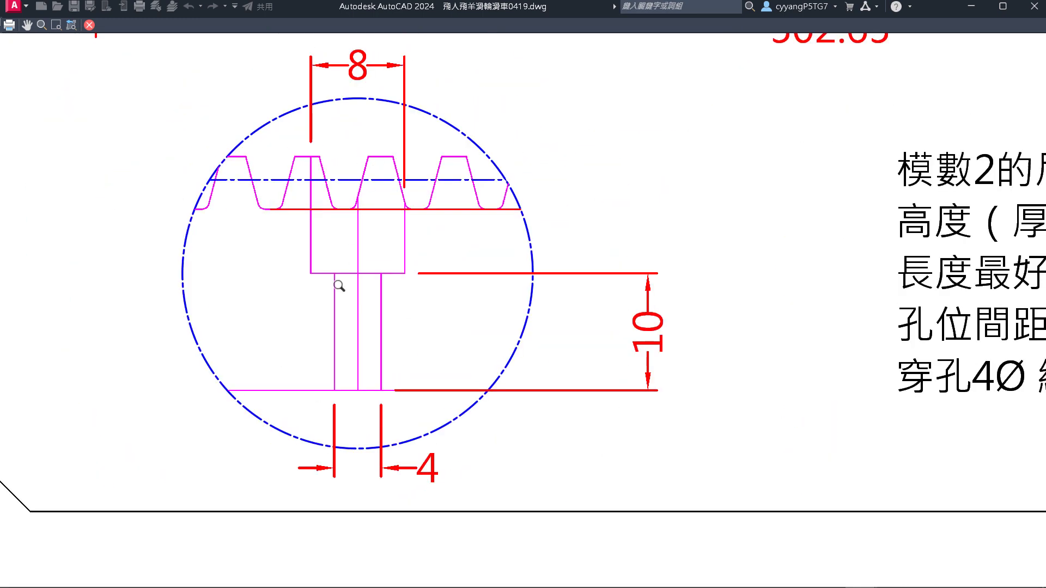
key(Escape)
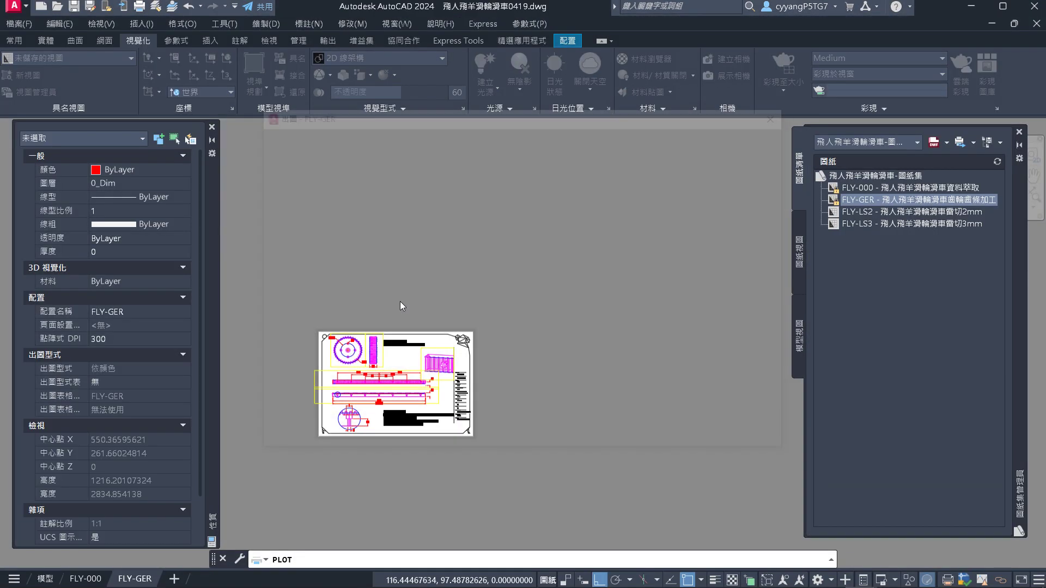
Return to 0425.dwg's ABC-123 layout and show the 註解 annotation ribbon tab
key(alt+Tab)
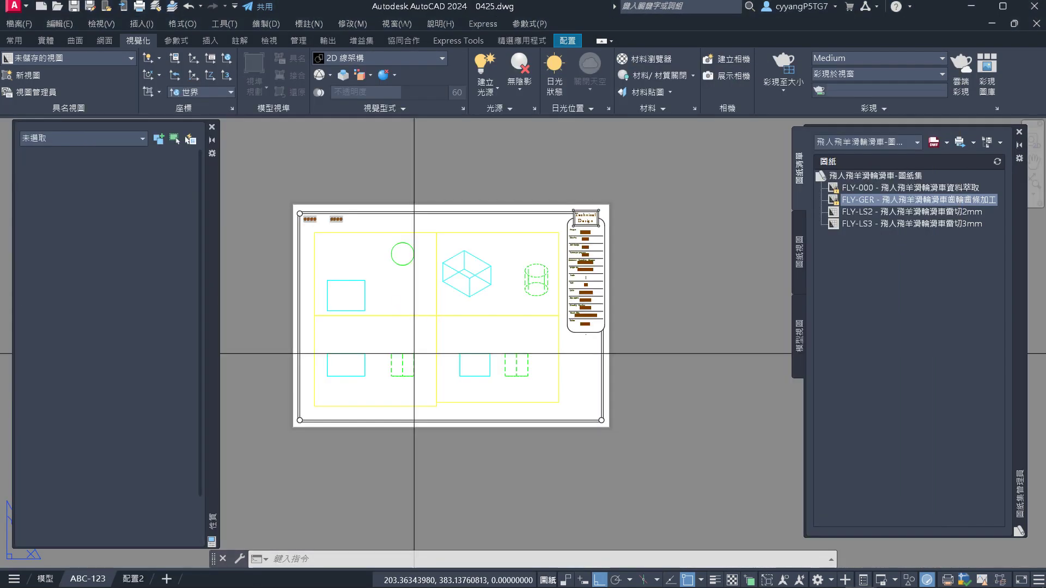
scroll(360, 329, up, 2)
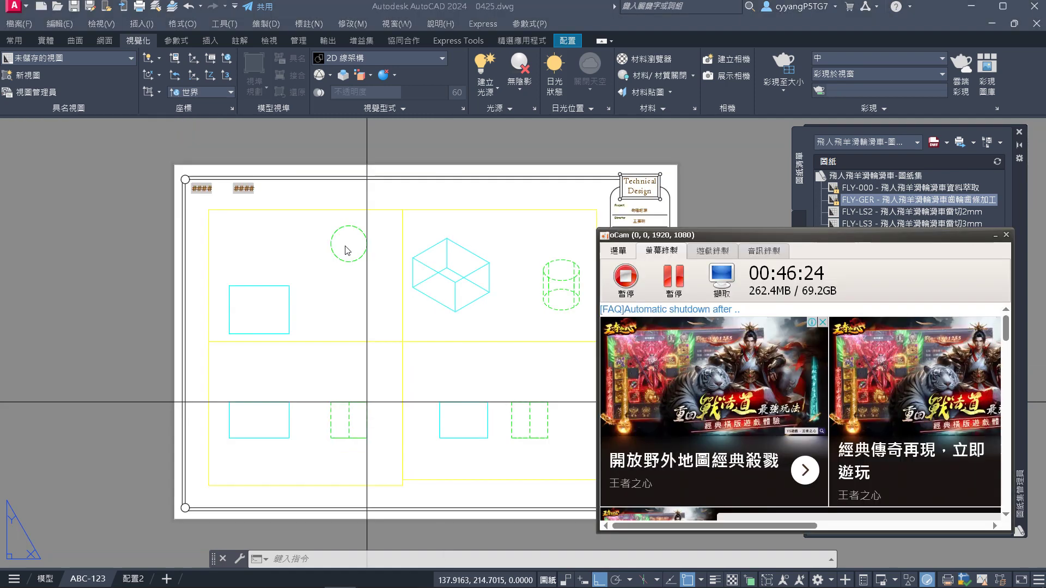
click(347, 246)
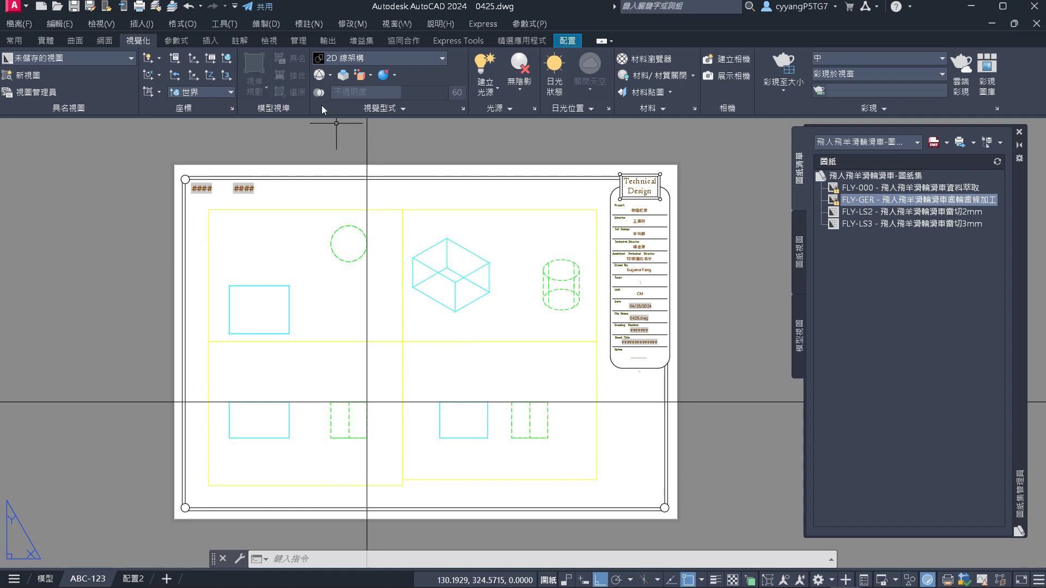
click(241, 41)
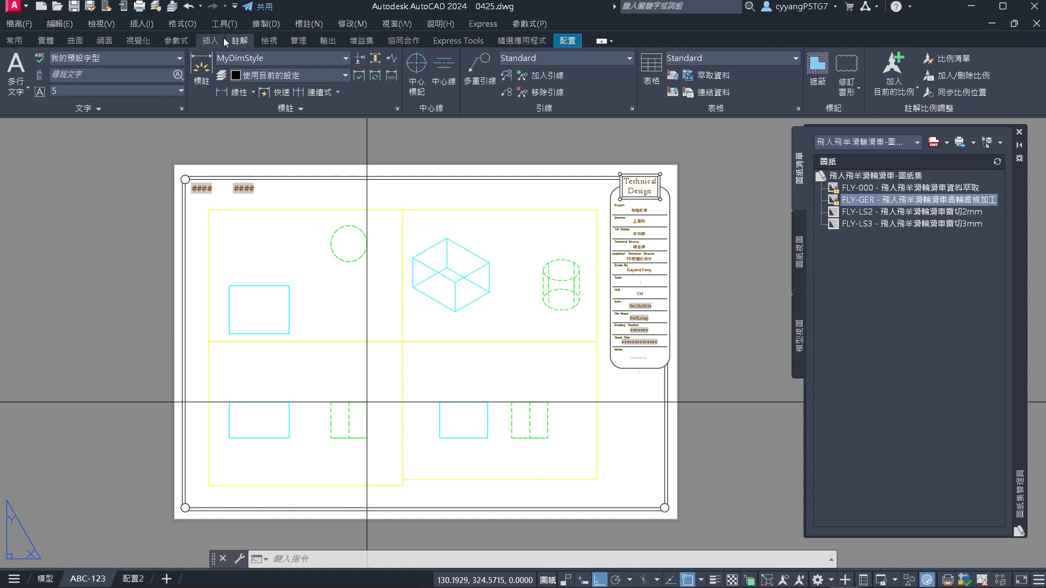
Reopen the Dimension Style Manager with DIMSTYLE and start modifying MyDimStyle
click(253, 91)
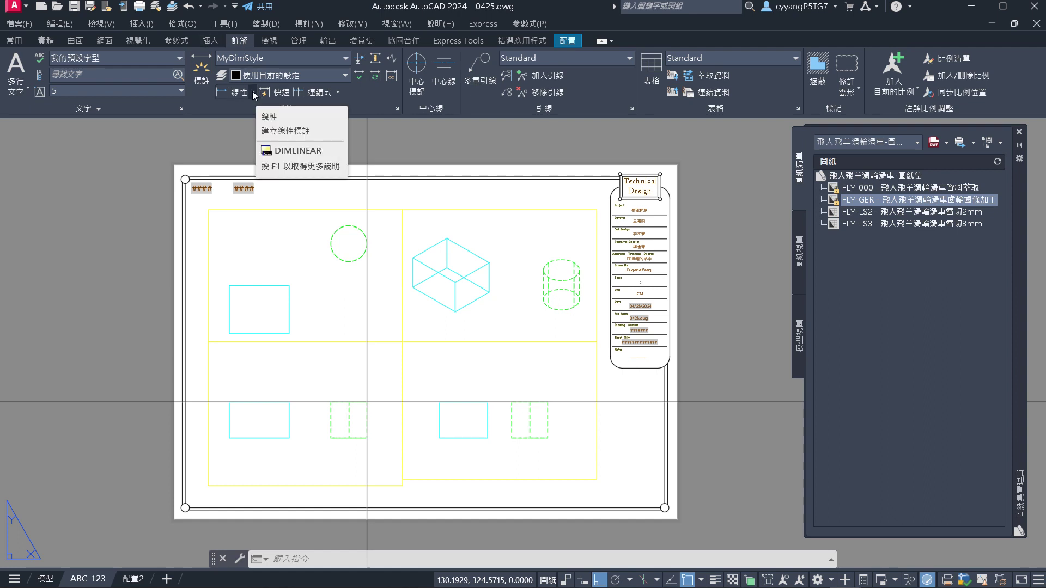
click(396, 109)
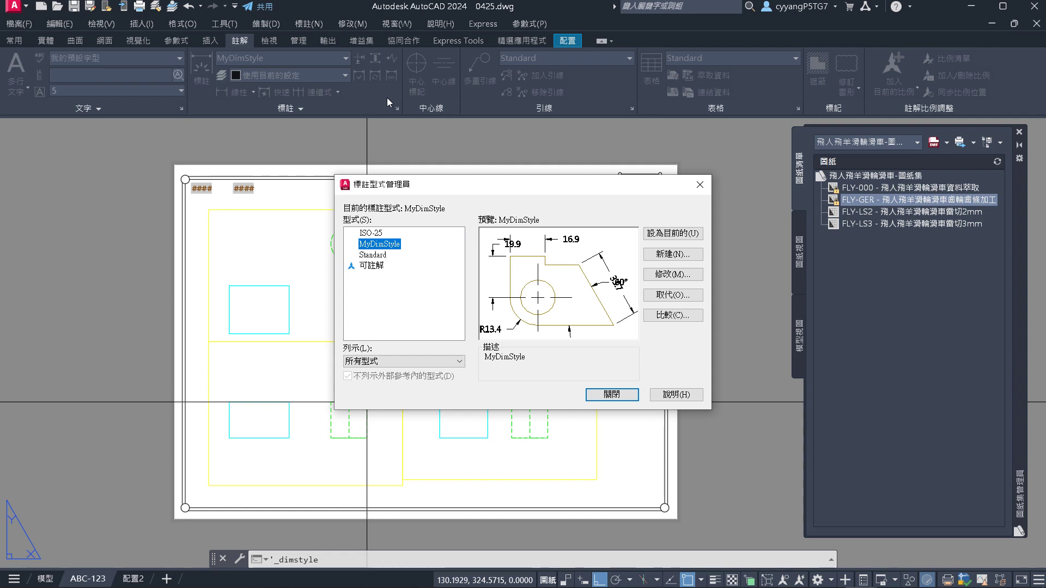
key(Escape)
key(Escape)
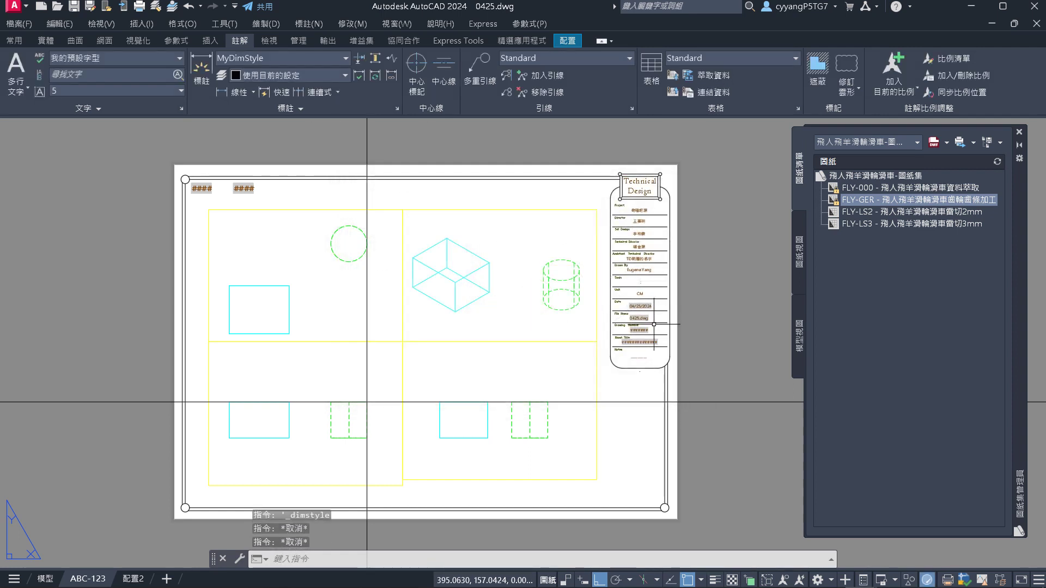
text(d)
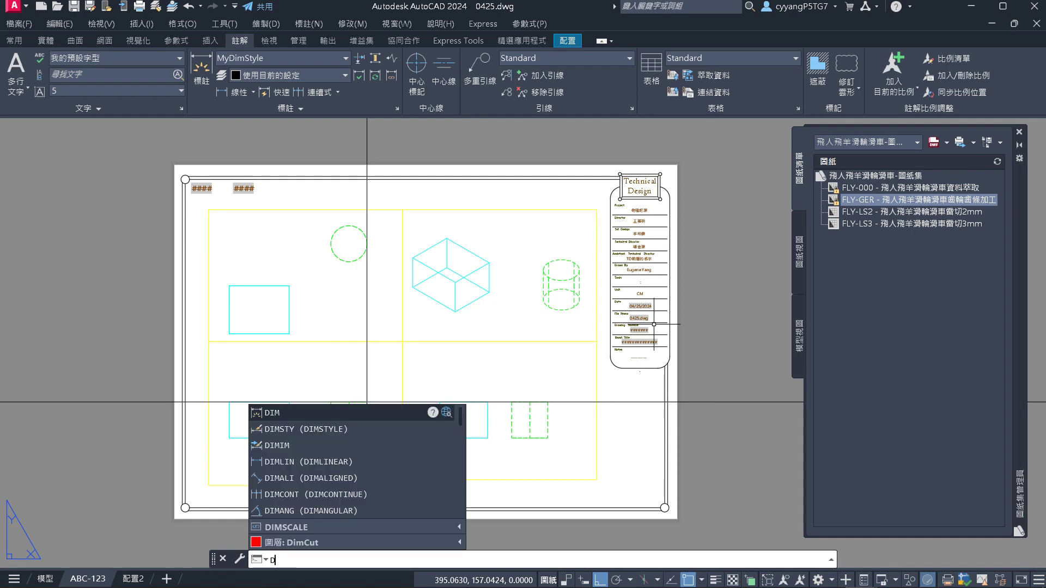
key(BackSpace)
text(dimstyle)
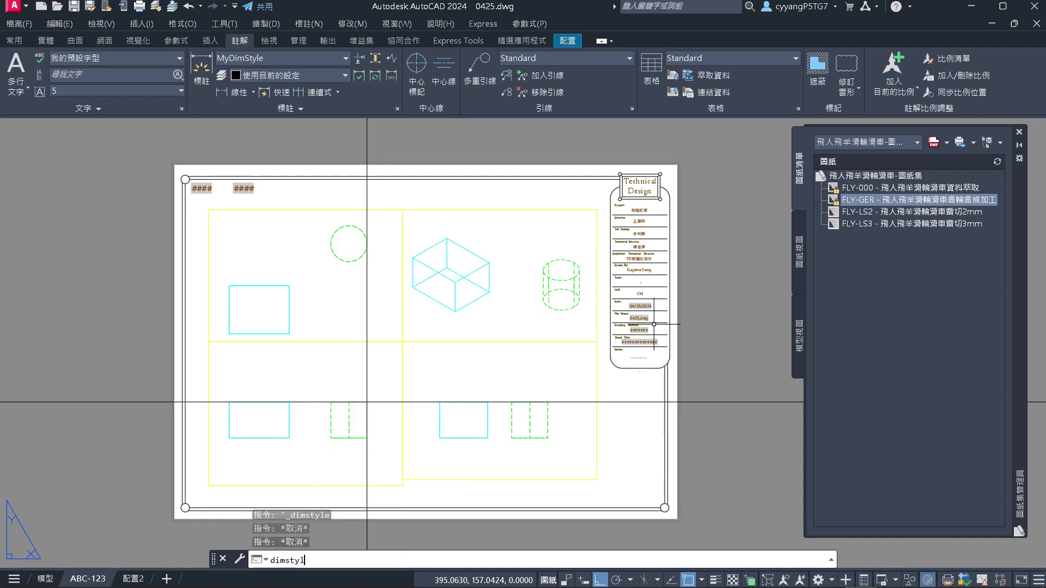
key(Return)
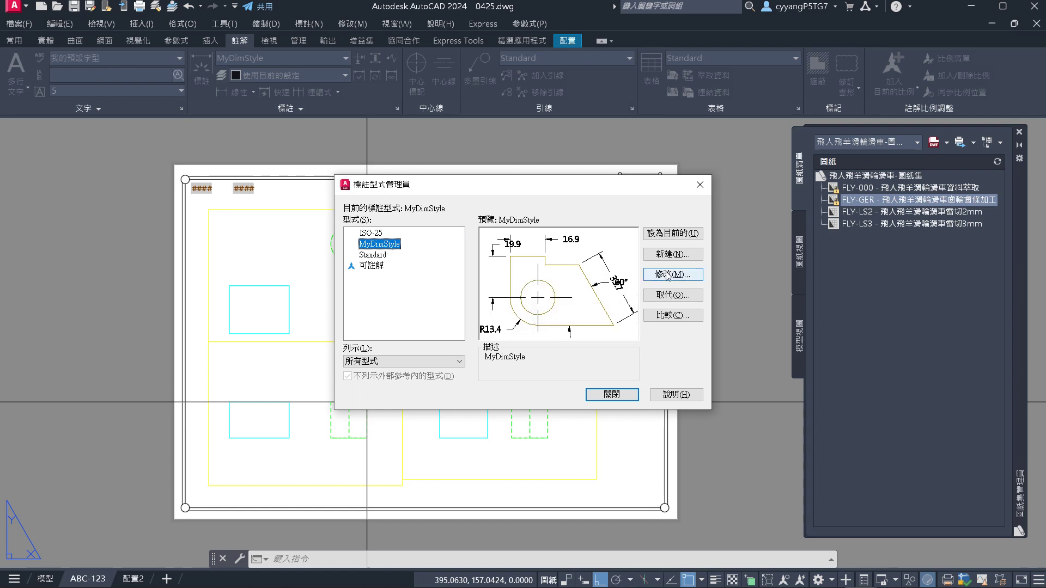
click(688, 275)
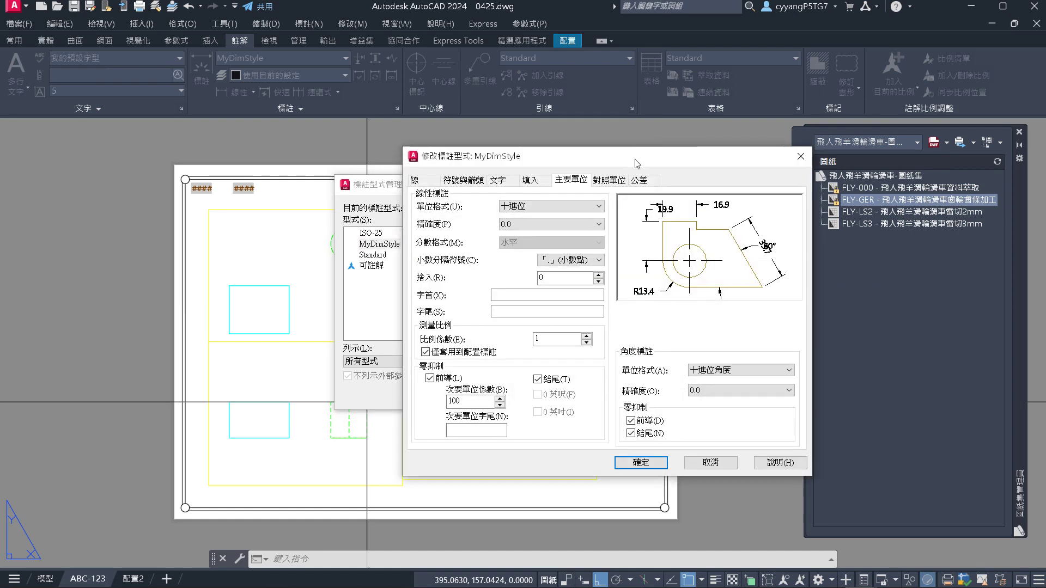
Review MyDimStyle's lines, arrowheads (keeping closed filled) and text style settings without changing them
drag(637, 196, 596, 230)
click(389, 246)
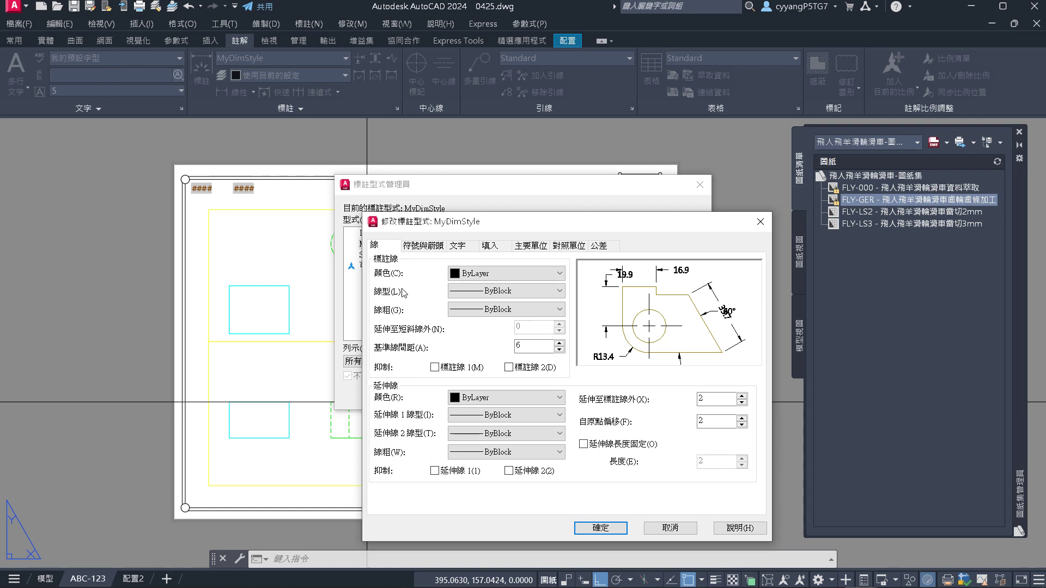
click(433, 246)
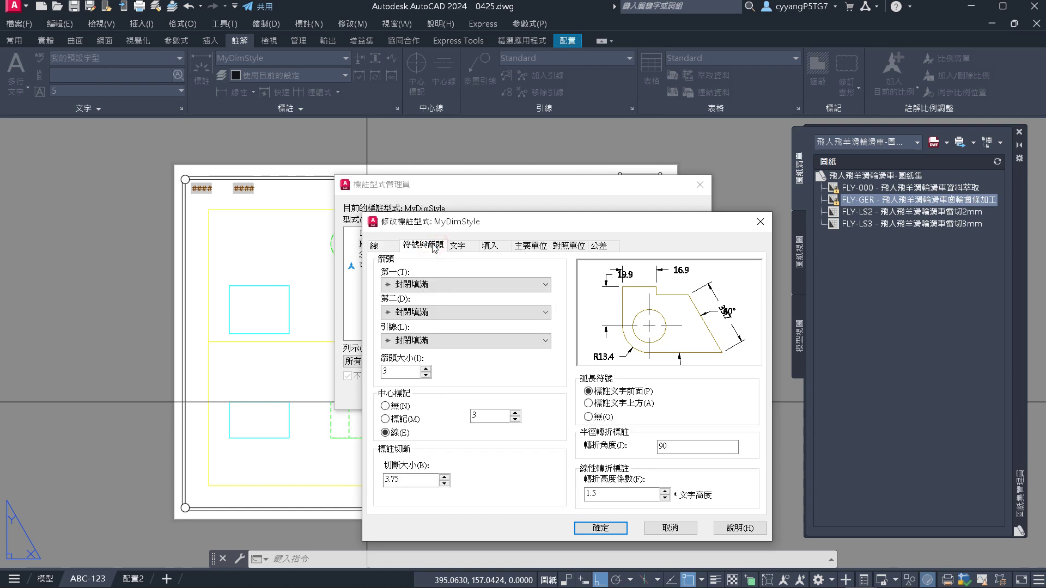
click(504, 290)
click(504, 284)
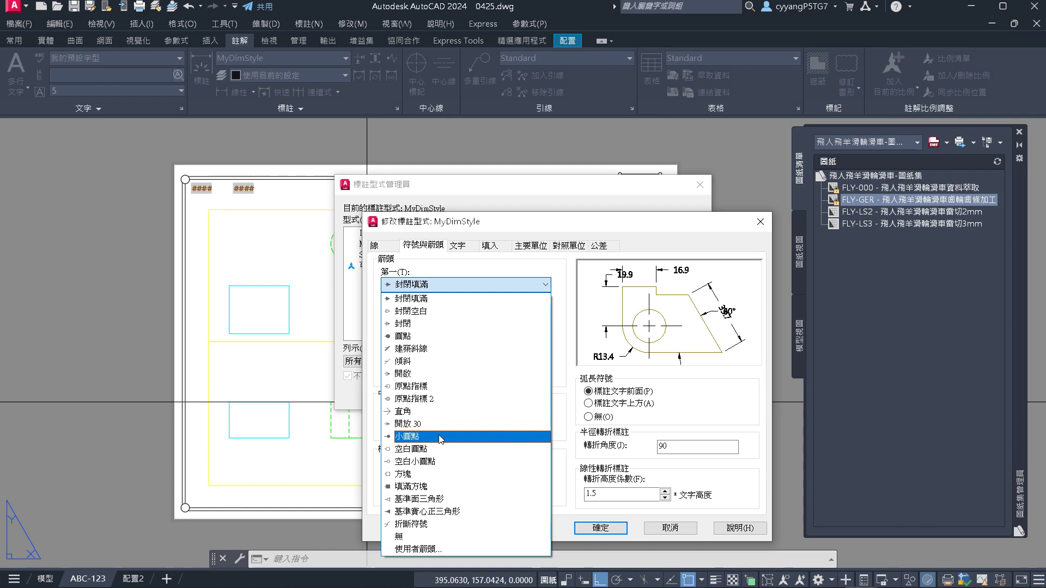
click(479, 270)
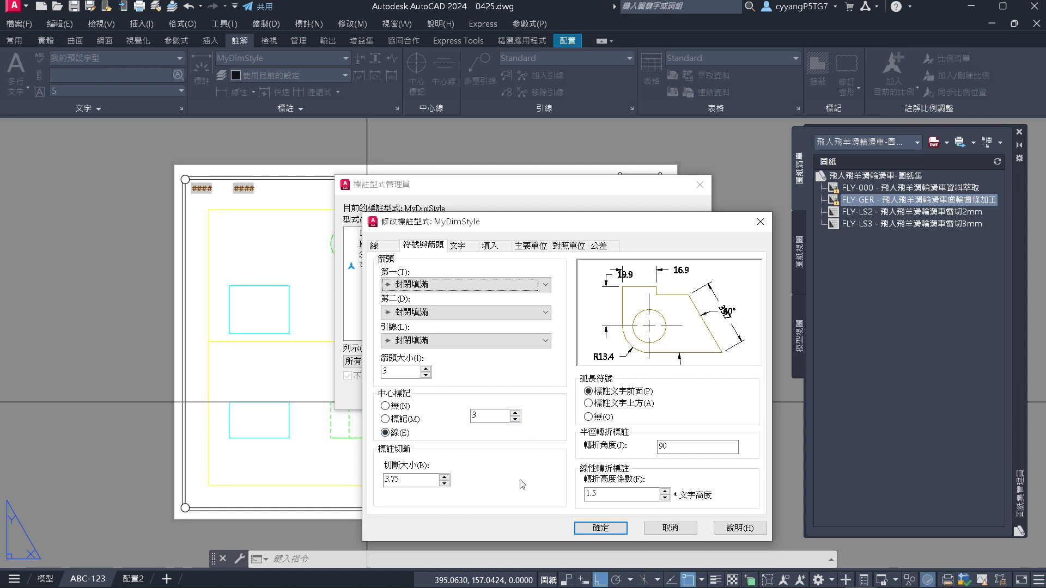
click(459, 246)
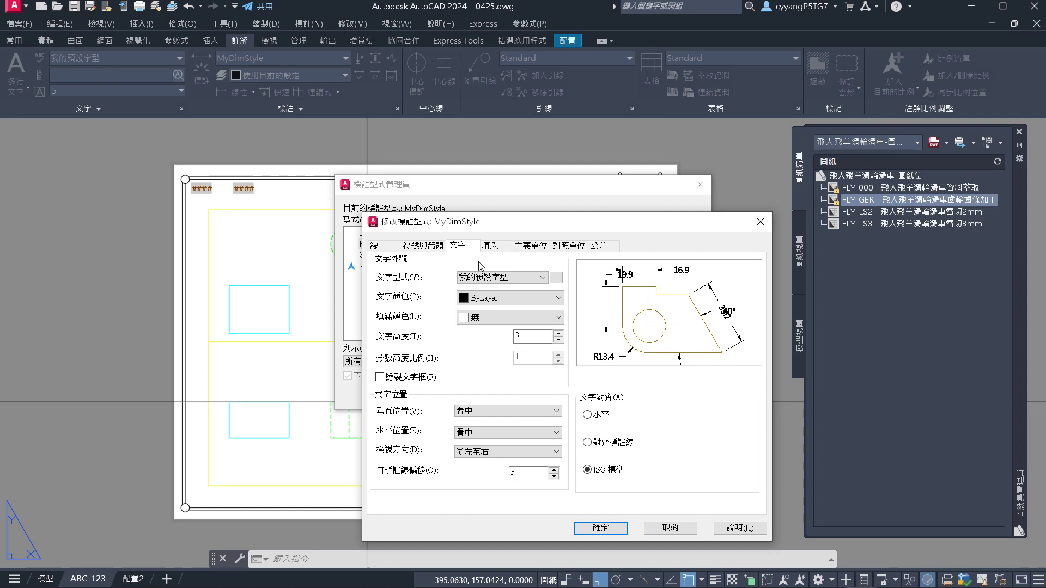
click(542, 278)
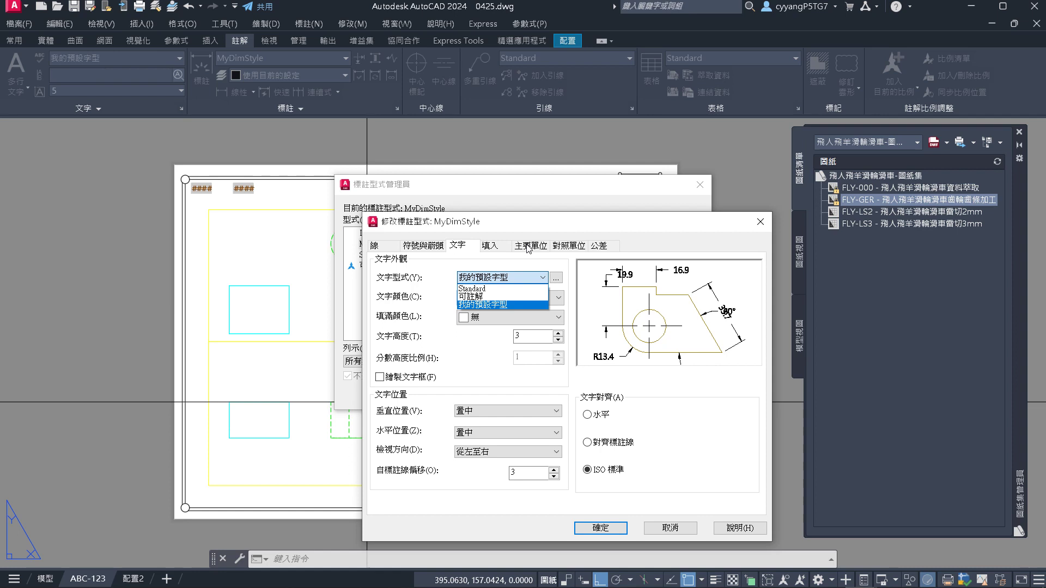
Cancel the style dialogs and the stray STRETCH and MTEXT commands
key(Escape)
key(Escape)
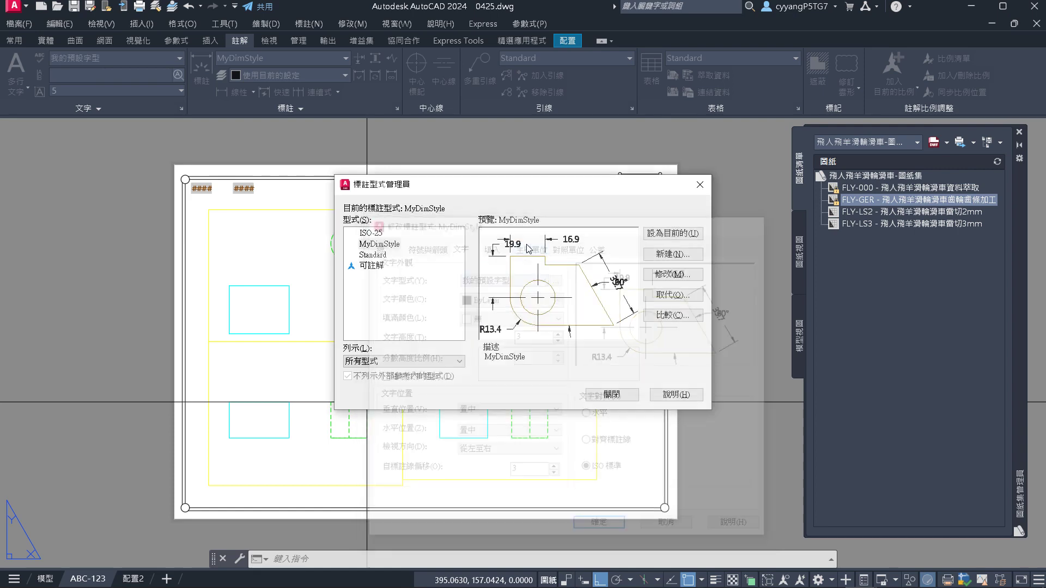
key(Escape)
text(s)
key(Return)
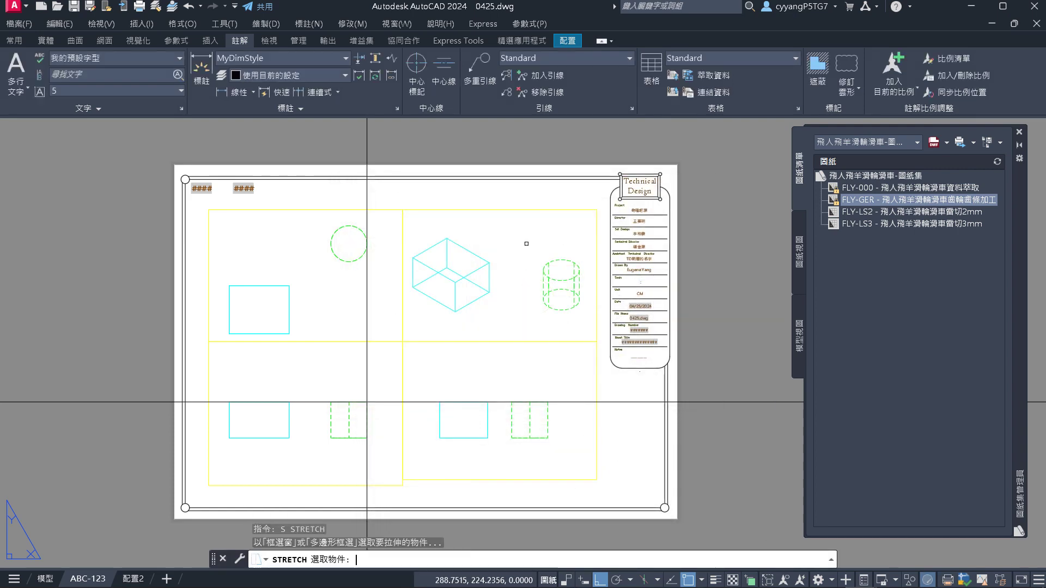
key(Escape)
text(t)
key(Return)
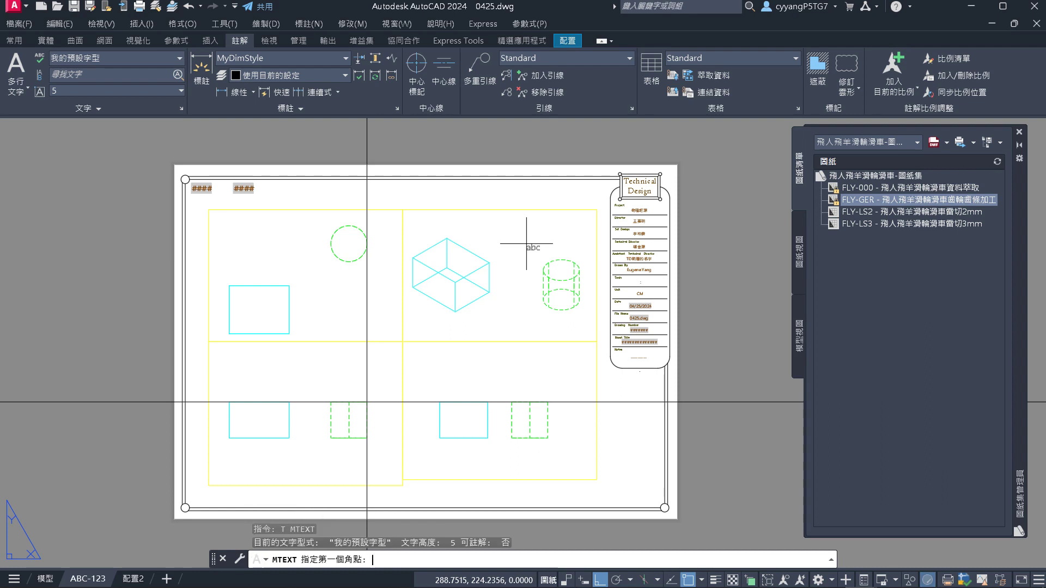
key(Escape)
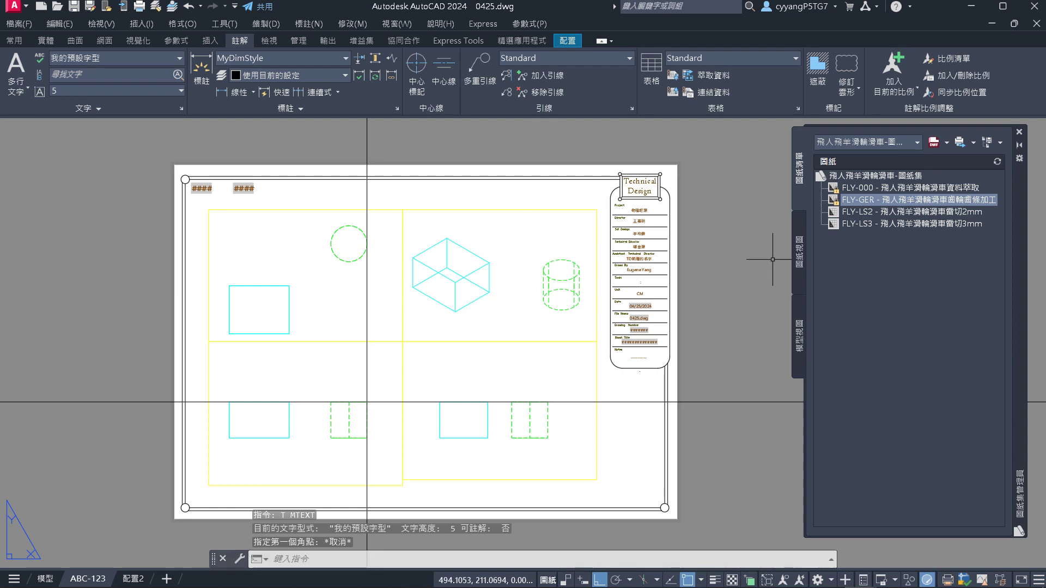
text(t)
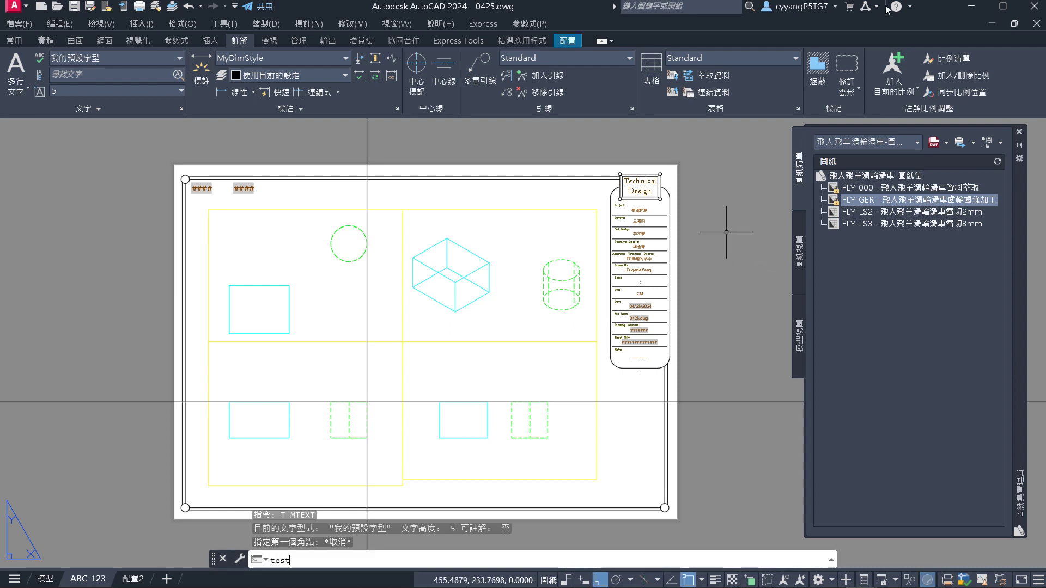
text(exttst)
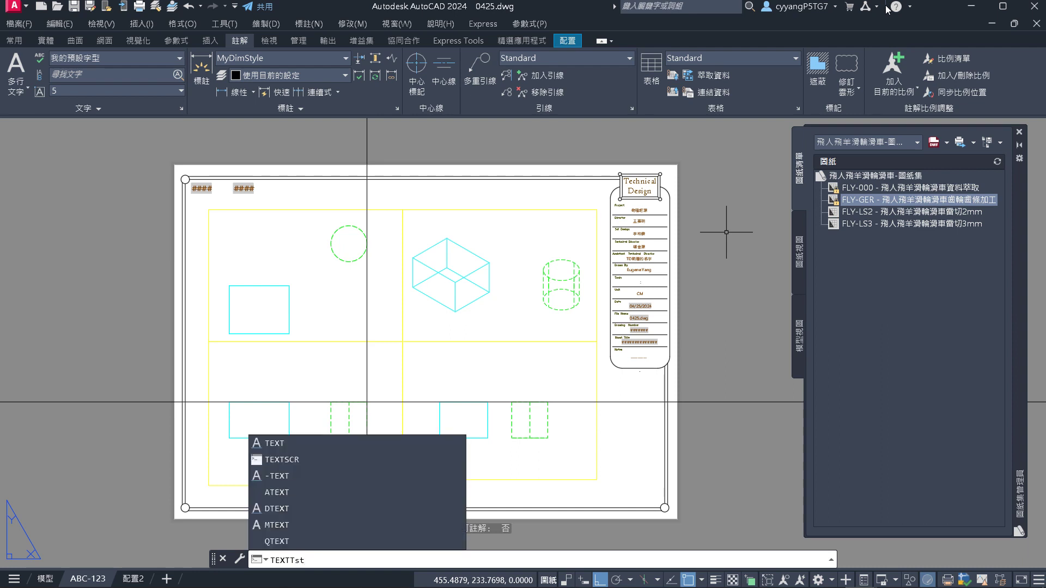
key(BackSpace)
key(BackSpace)
key(BackSpace)
key(BackSpace)
key(BackSpace)
key(BackSpace)
key(Return)
key(Escape)
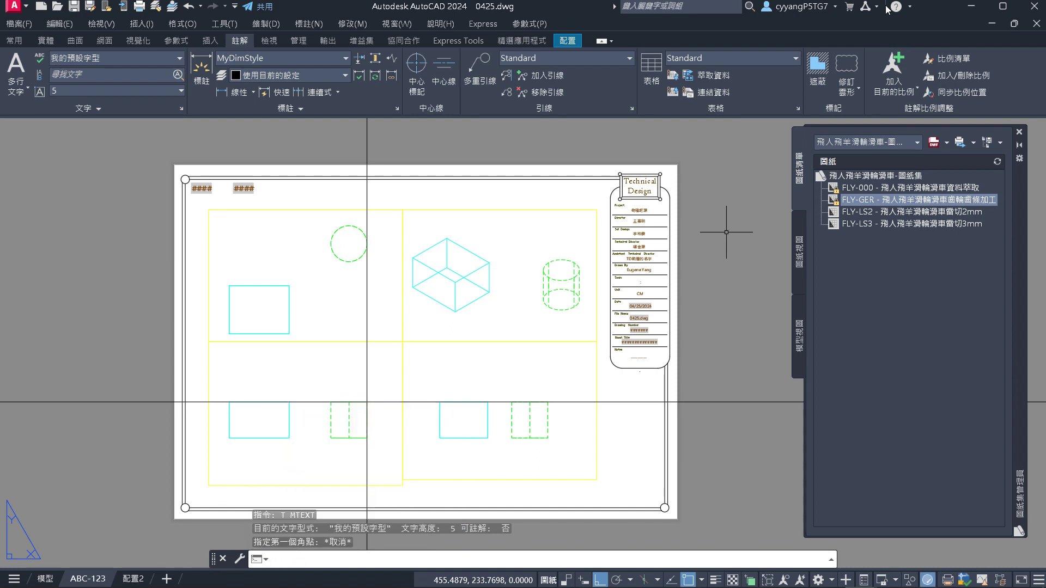
Check the 我的預設字型 text style via STYLE and close it unchanged
text(style)
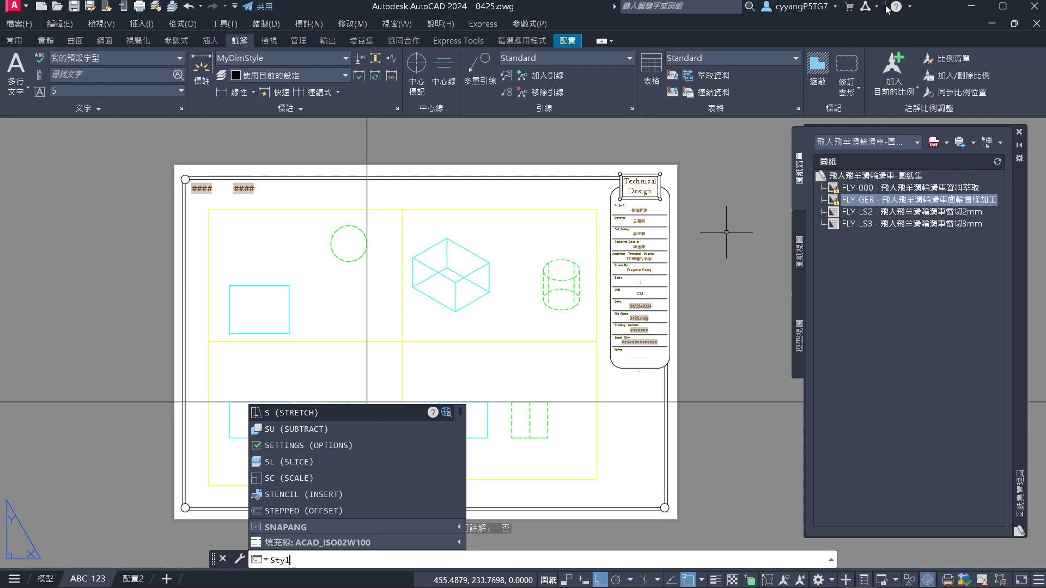
key(Return)
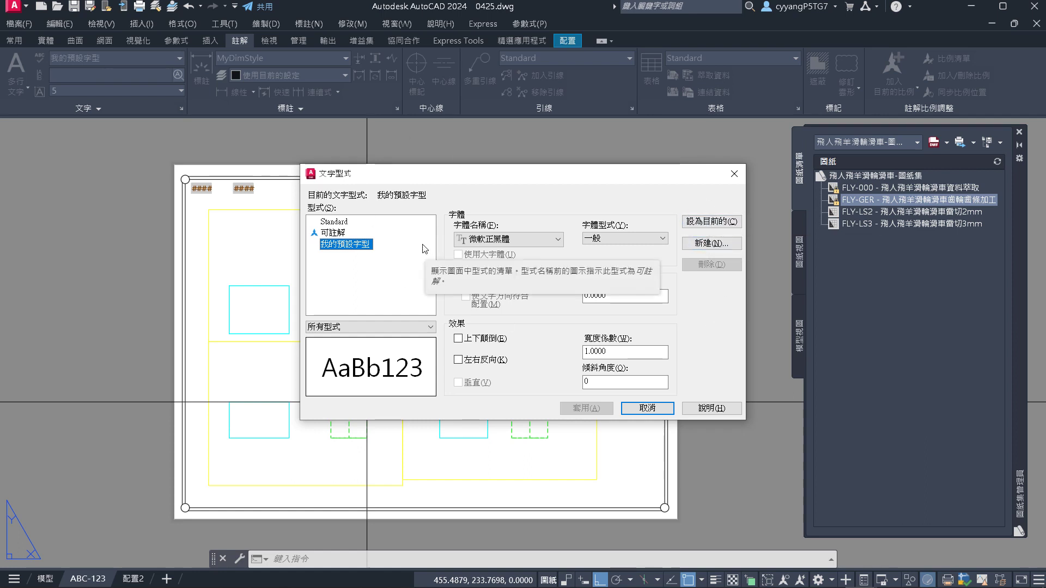
key(Escape)
Run DIMSTYLE and start an override of the current MyDimStyle
text(di)
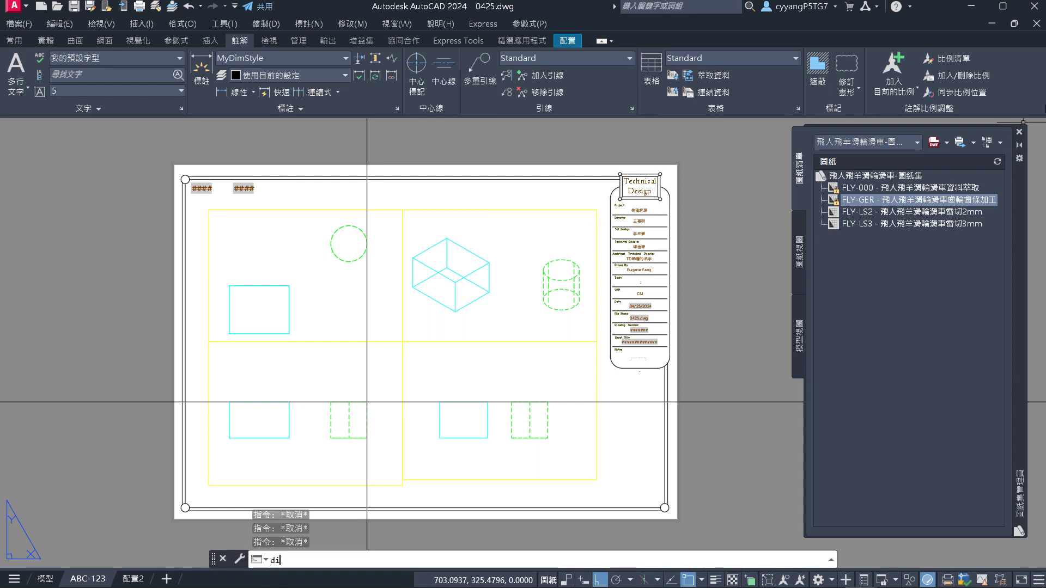
text(mstle)
key(BackSpace)
key(BackSpace)
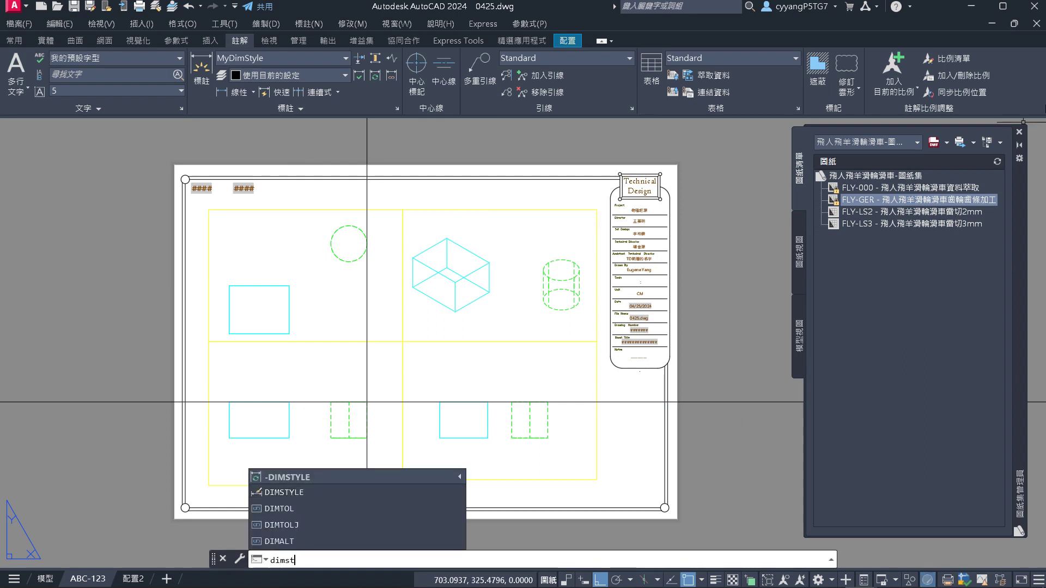
text(yl)
key(Return)
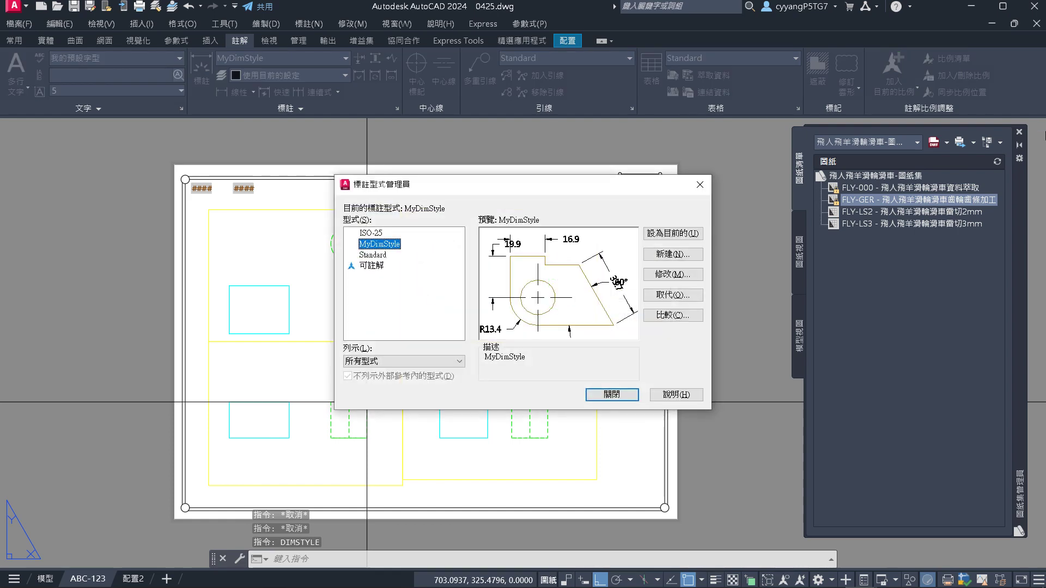
click(654, 295)
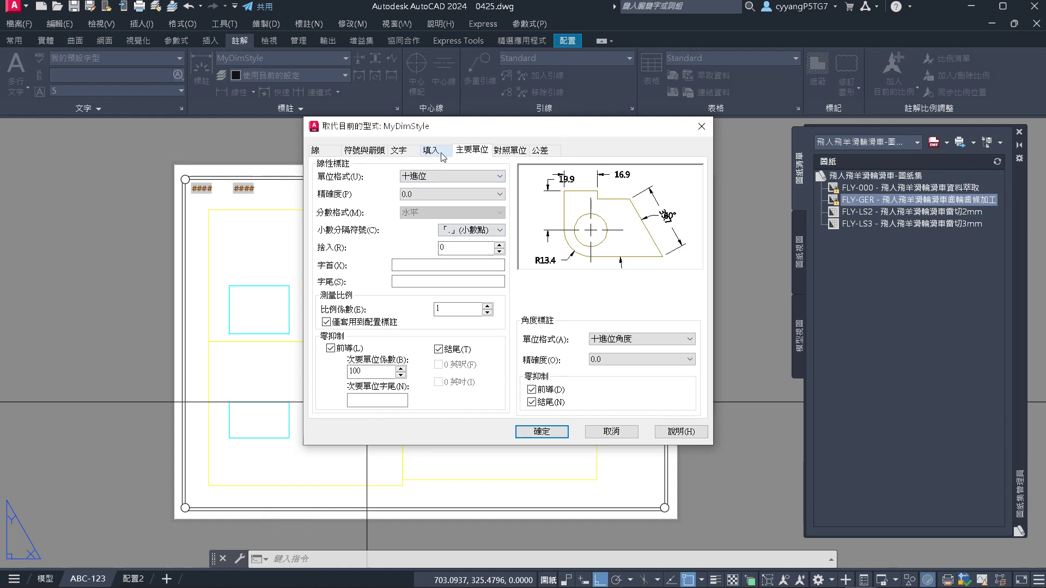
Change the override's break size from 3.75 to 5, then view the Text tab
click(377, 152)
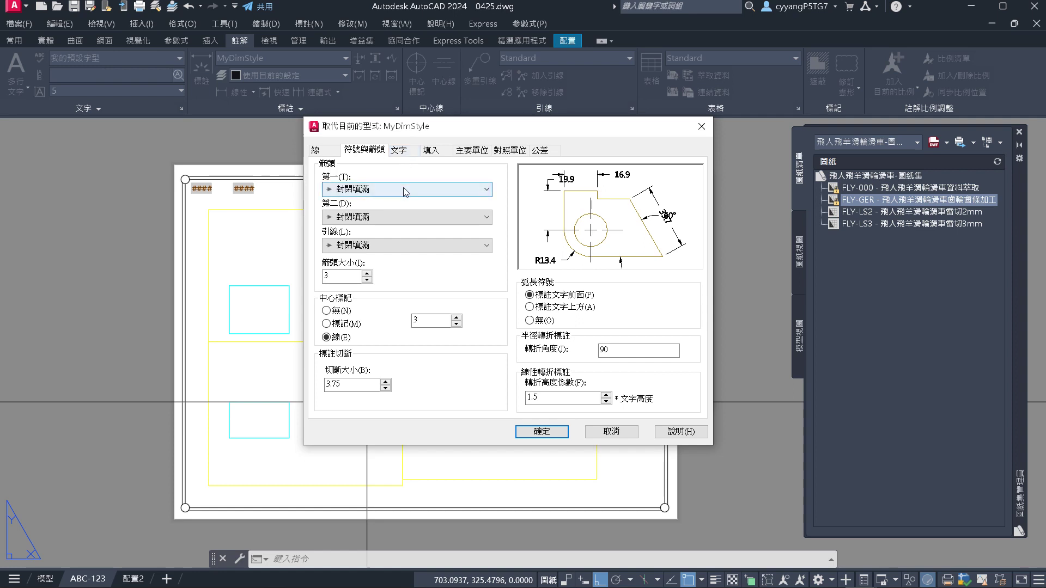
double_click(363, 383)
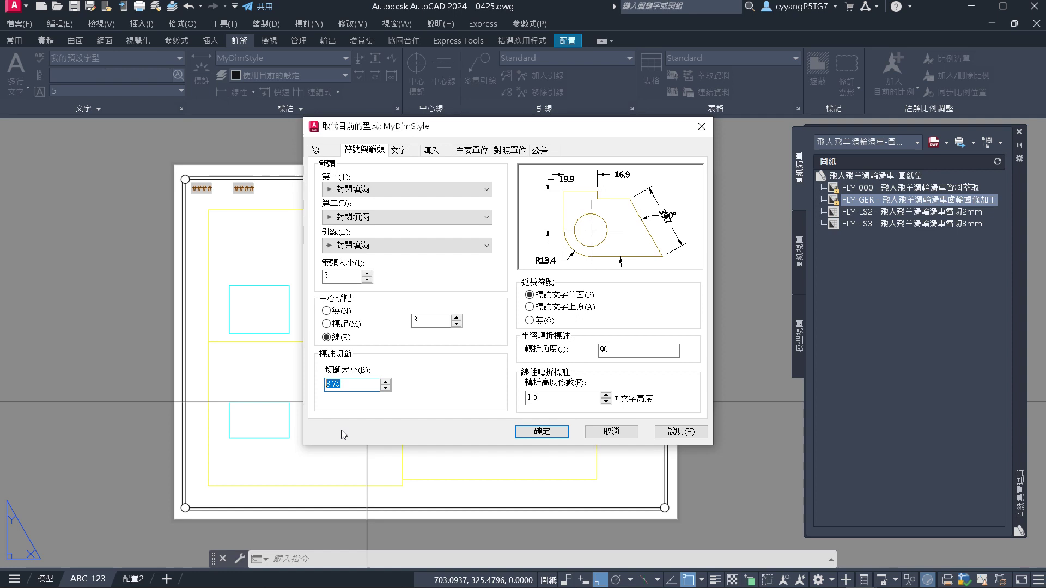
text(5)
click(436, 325)
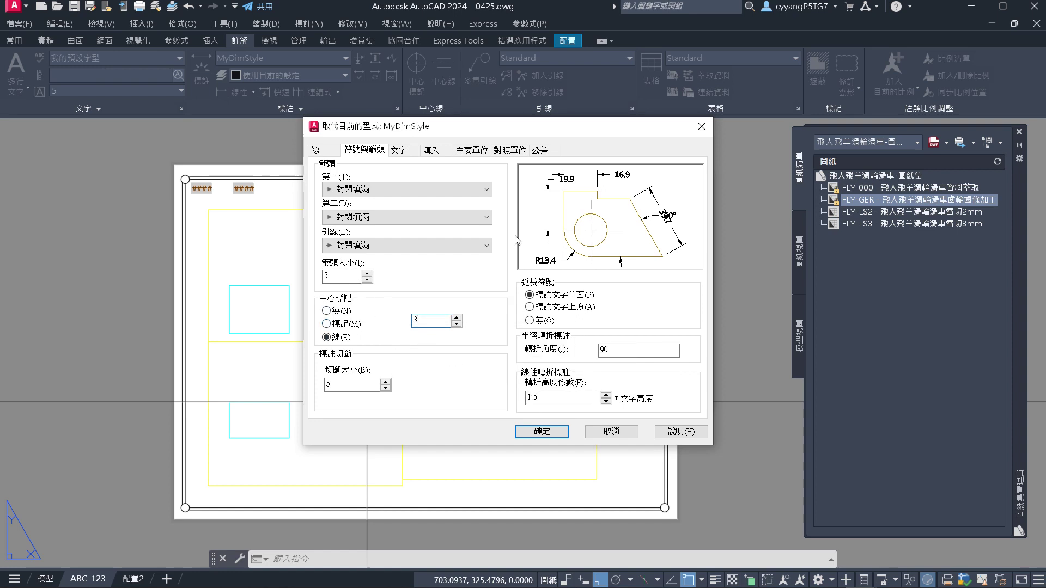
click(409, 159)
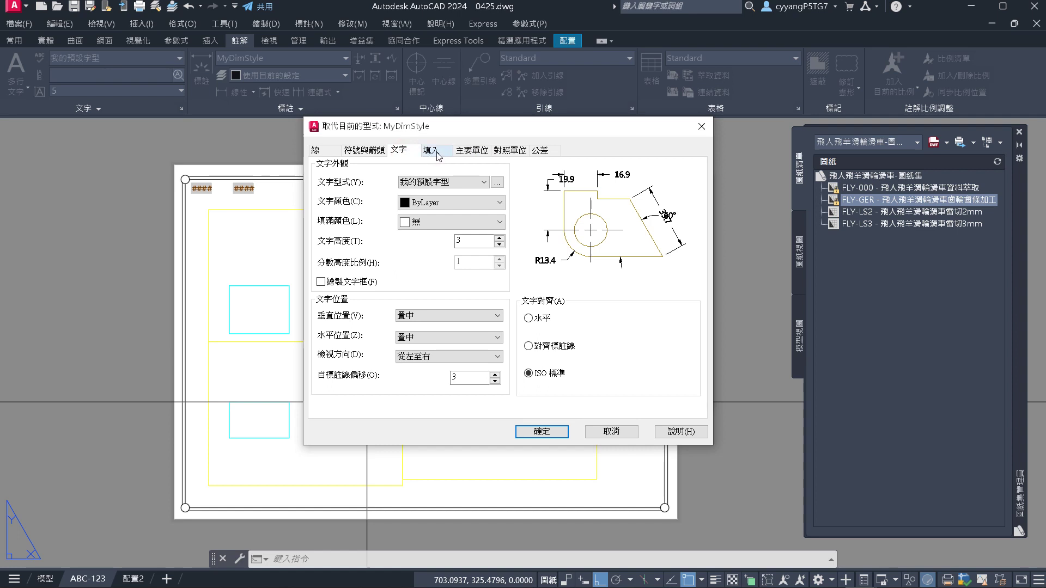
Browse the Fit and Units tabs, then set the override's break size to 10
click(441, 153)
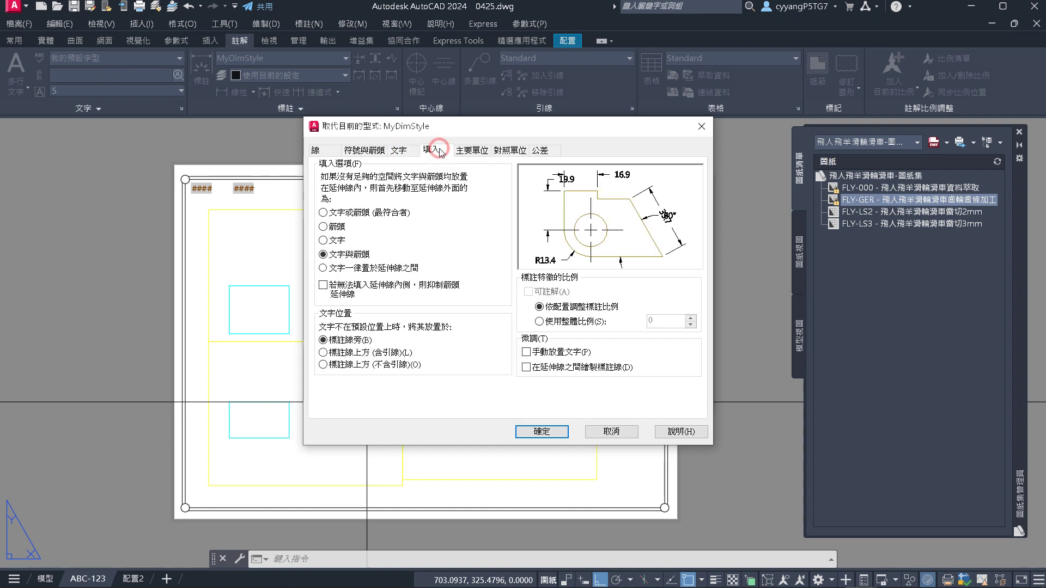
click(467, 153)
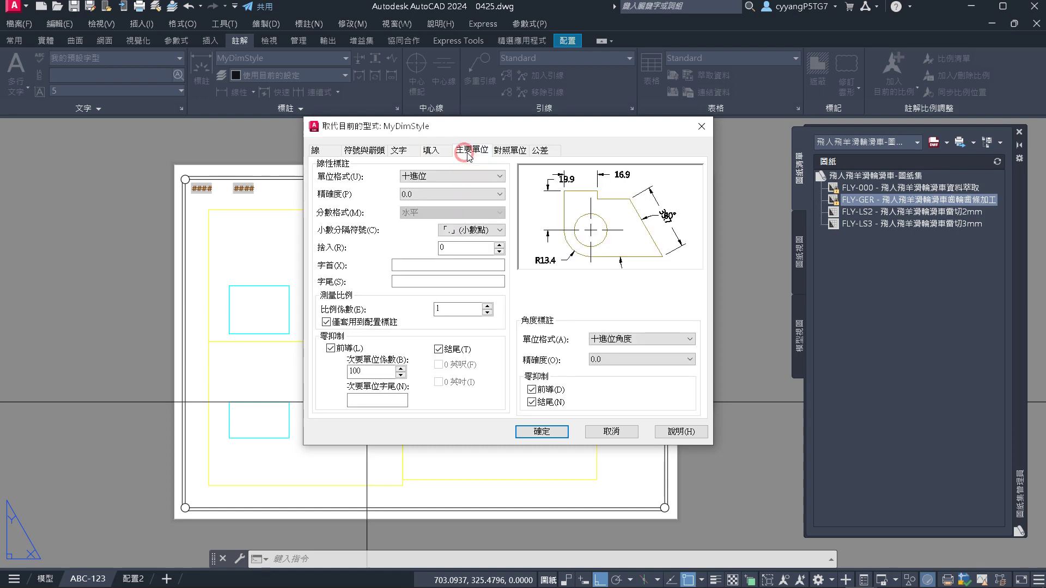
click(499, 154)
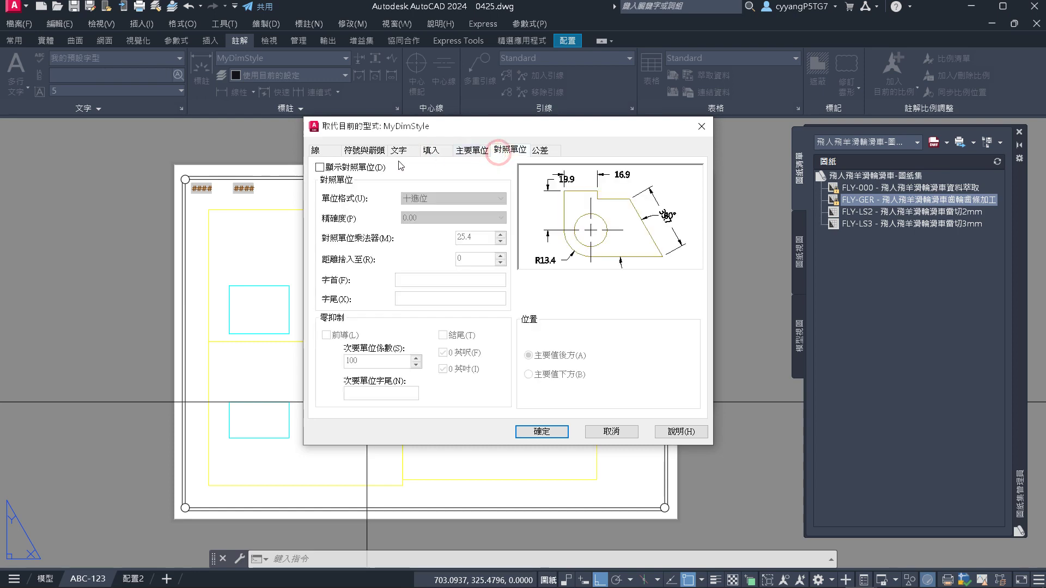
click(382, 152)
double_click(339, 384)
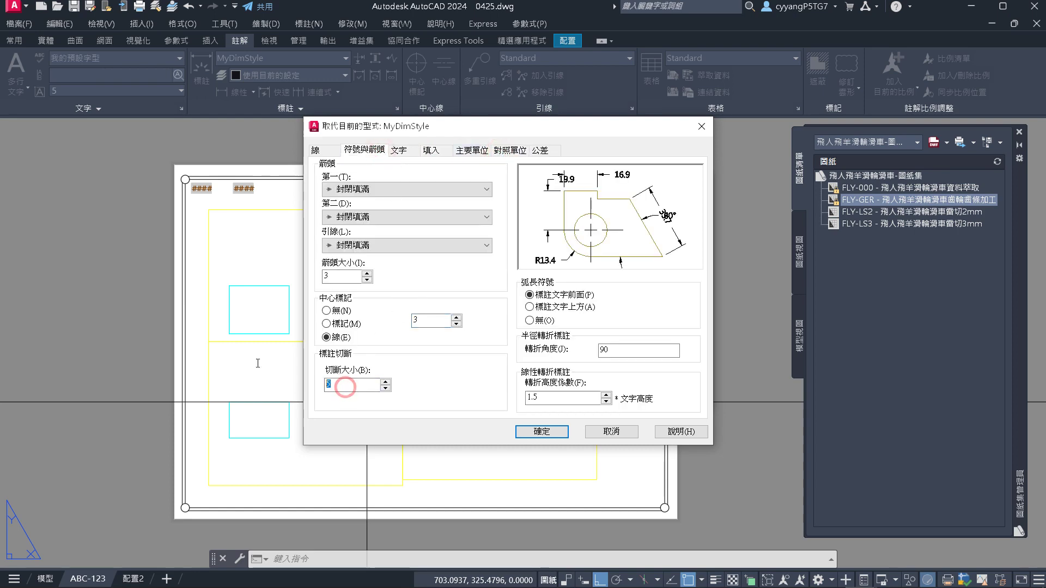
text(1)
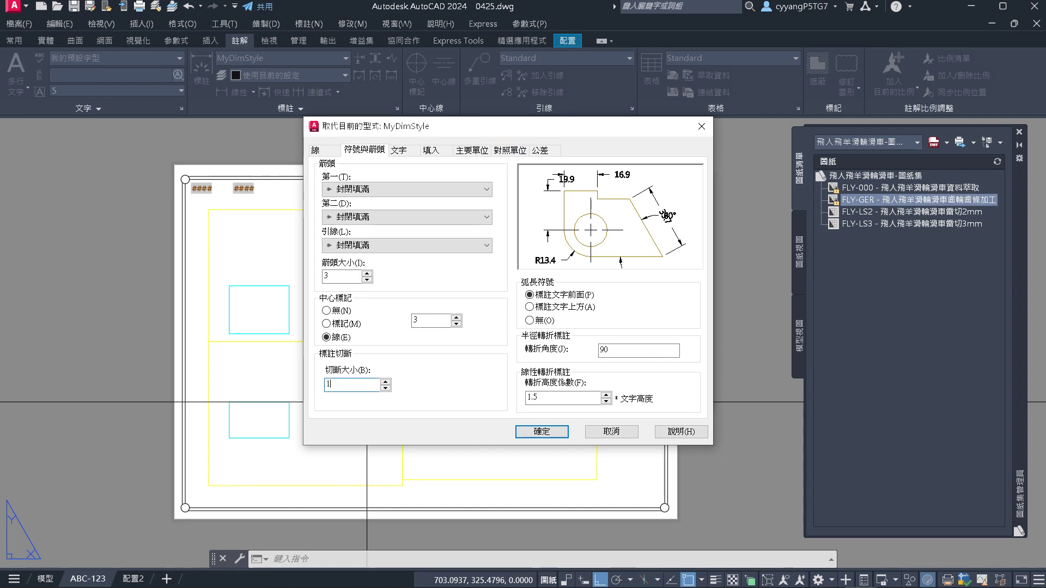
text(0)
click(435, 324)
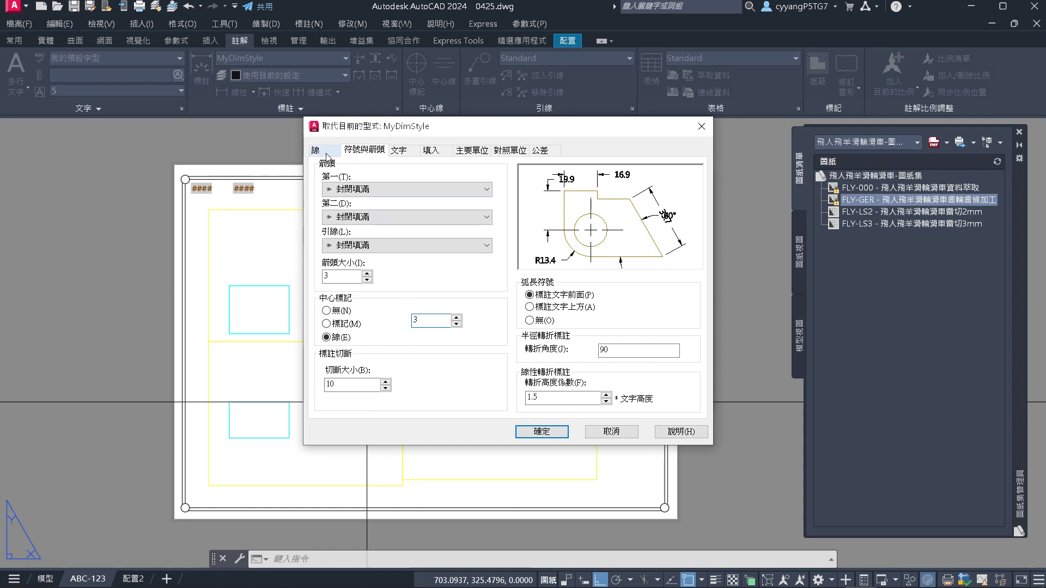
Change the override's arrow size from 3 to 5
click(317, 151)
click(361, 152)
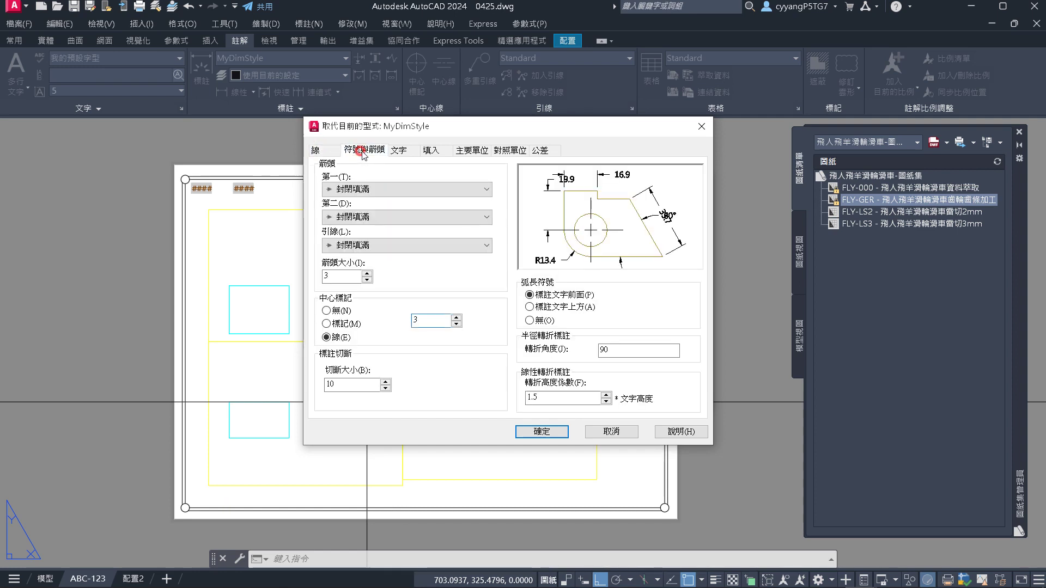
double_click(346, 385)
double_click(334, 277)
text(5)
click(436, 320)
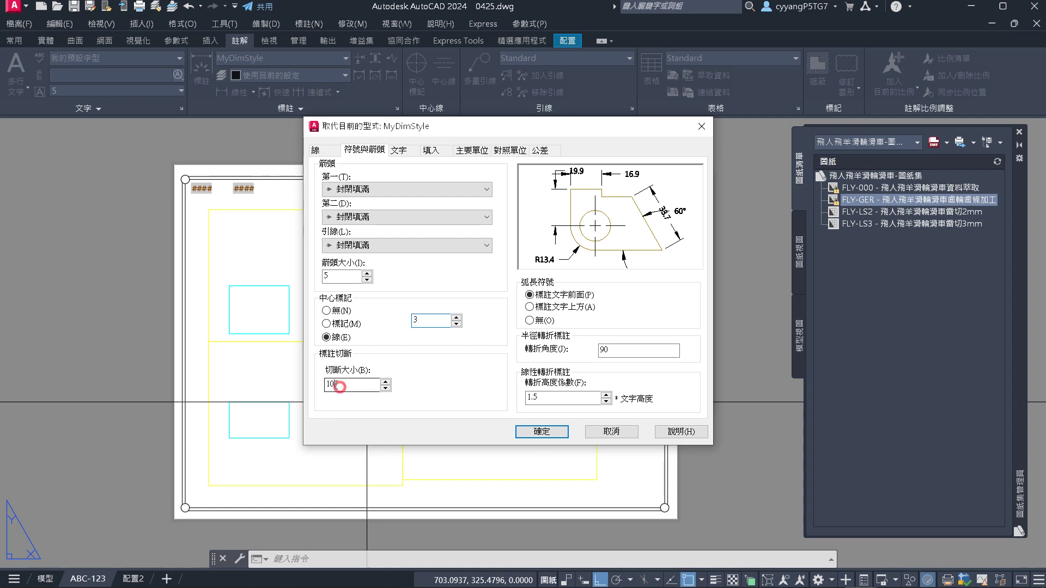
double_click(341, 386)
Try a text offset of 6 in the override, then restore it to 3
click(434, 151)
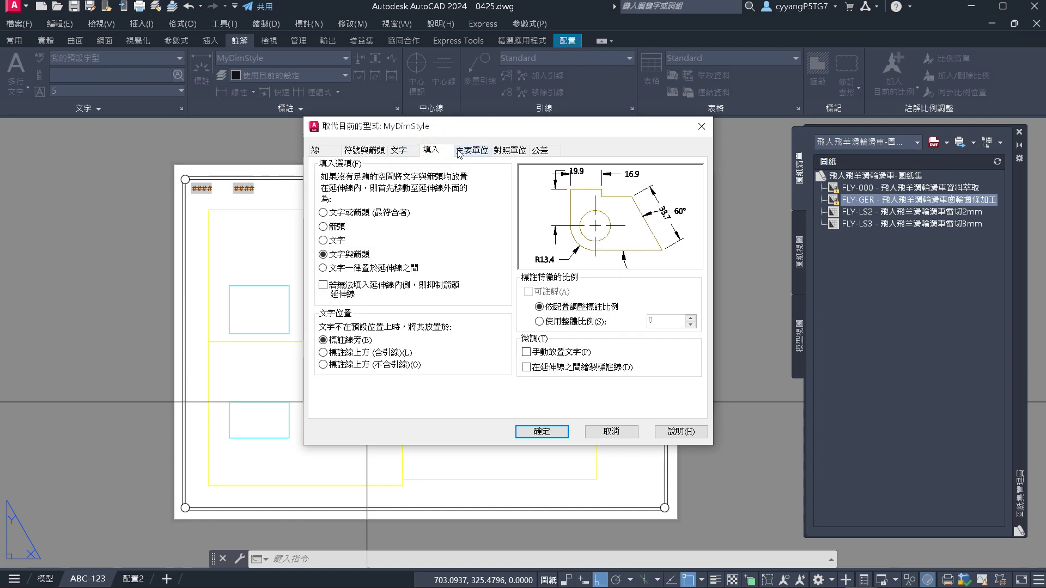
click(480, 152)
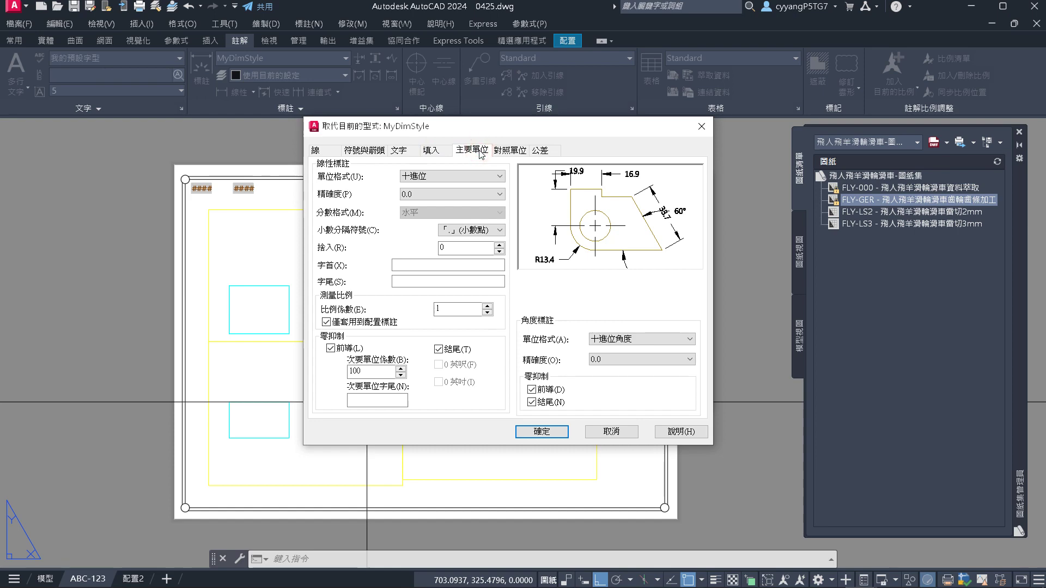
click(514, 154)
click(443, 152)
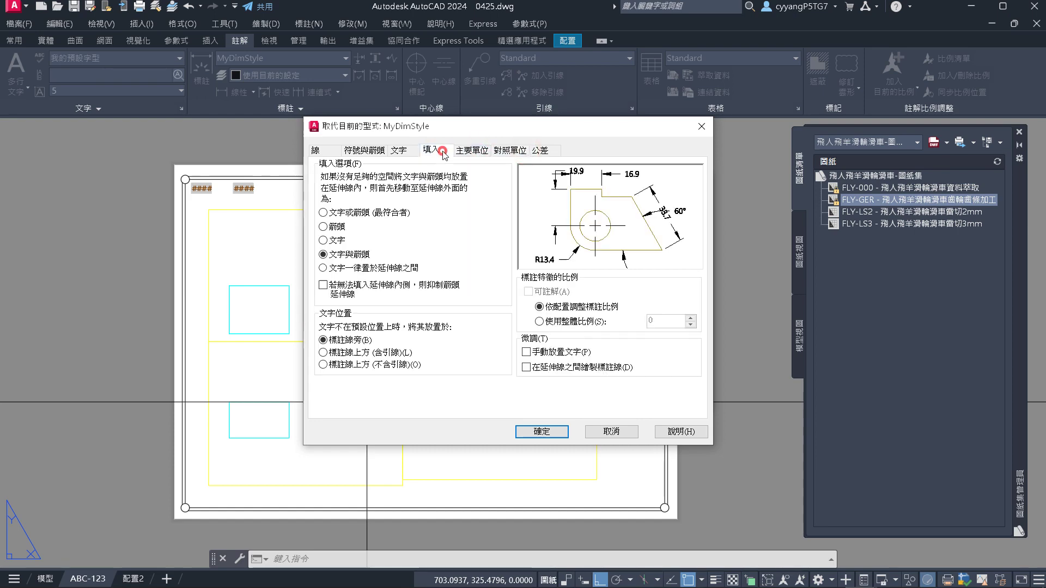
click(399, 152)
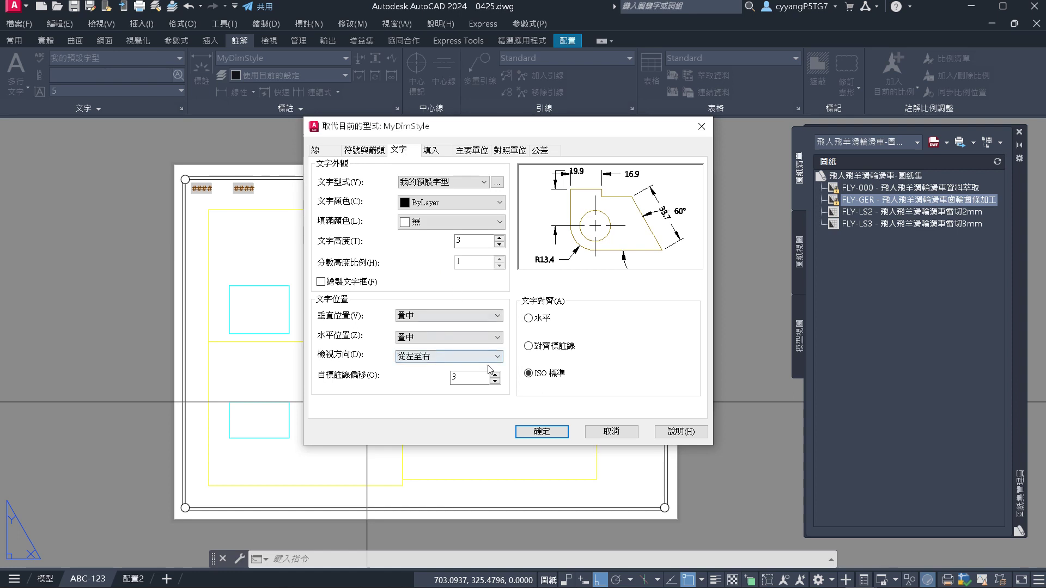
double_click(472, 377)
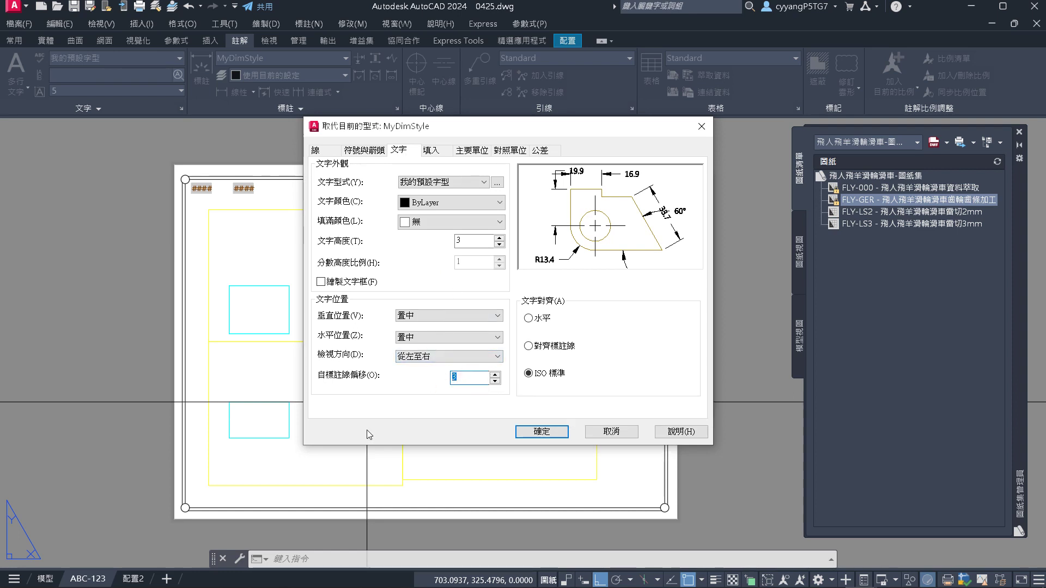
text(6)
click(463, 241)
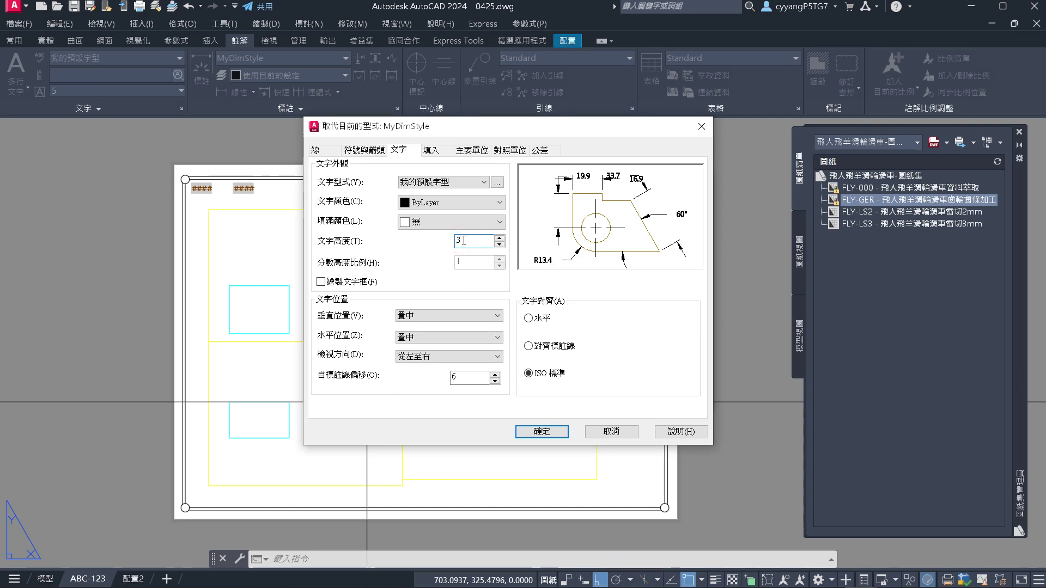
double_click(457, 376)
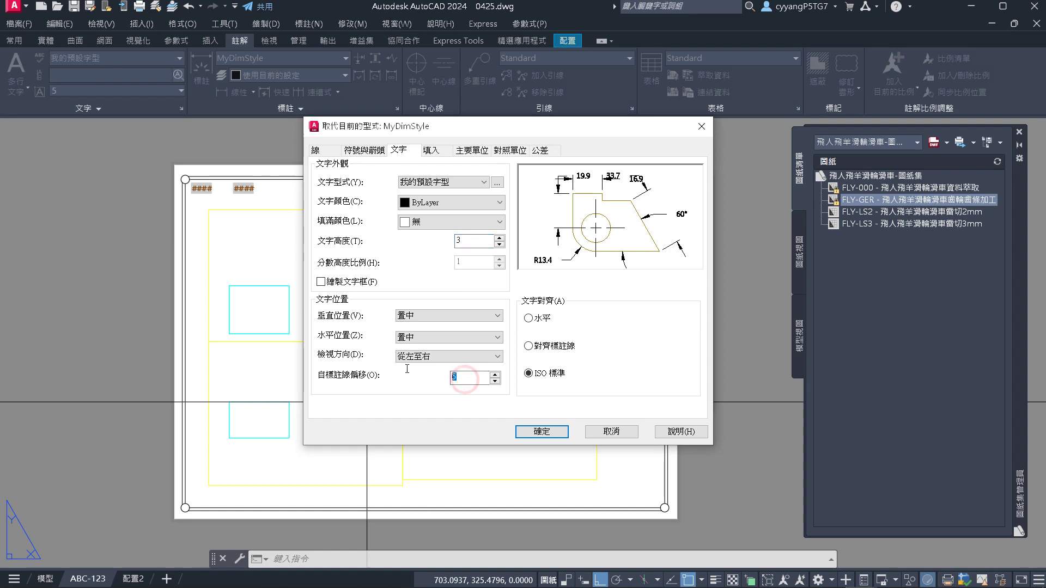
text(3)
click(468, 241)
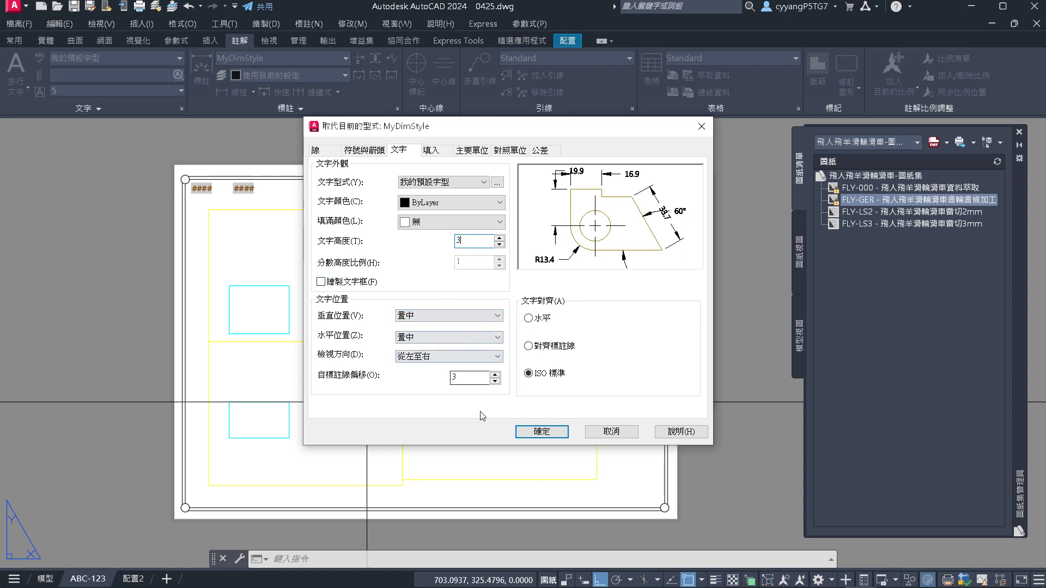
Set the override's break size back to 5 and confirm the settings
click(363, 151)
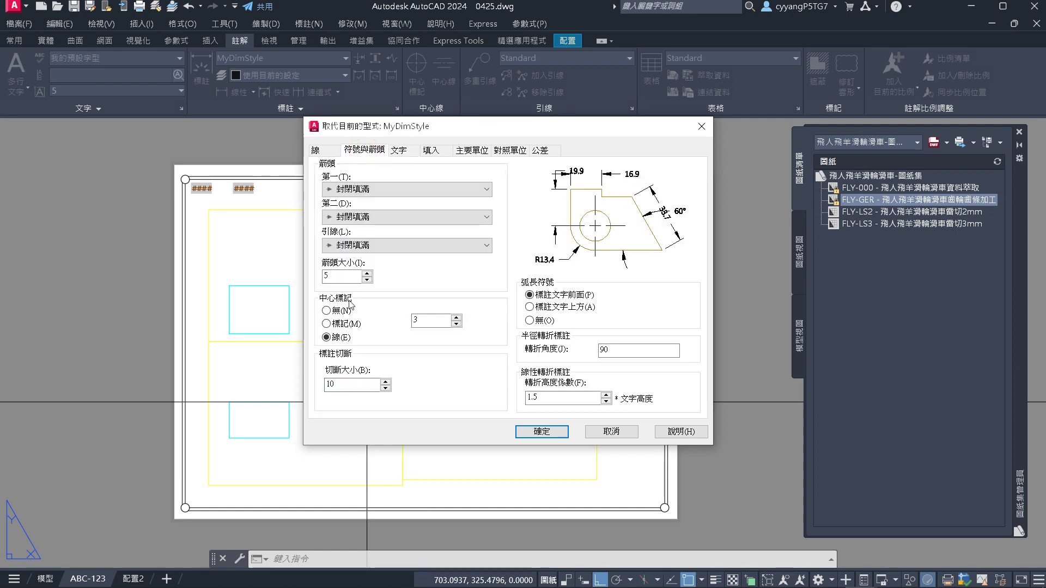
double_click(343, 384)
text(5)
key(BackSpace)
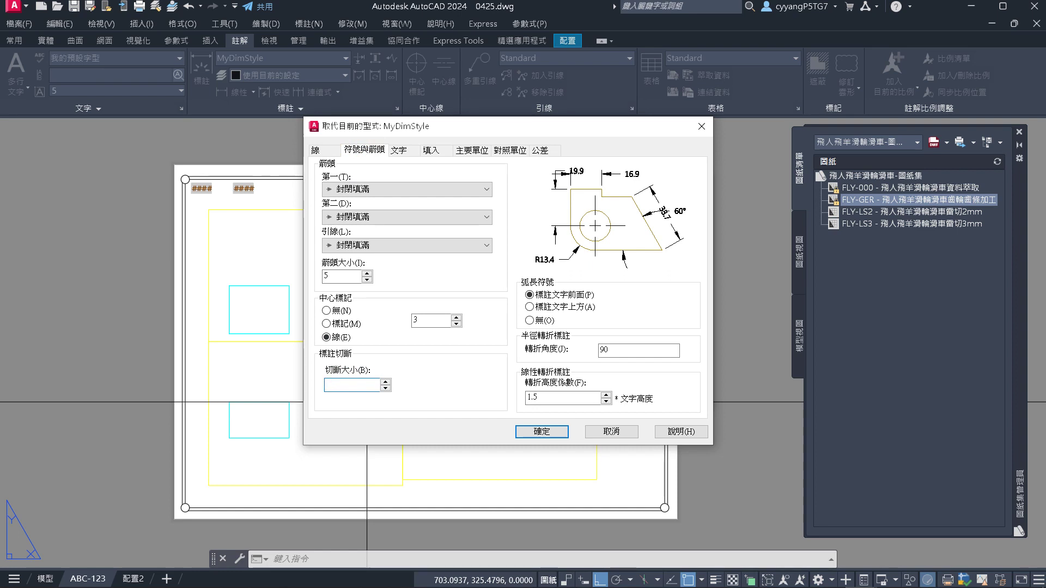
click(544, 432)
click(544, 432)
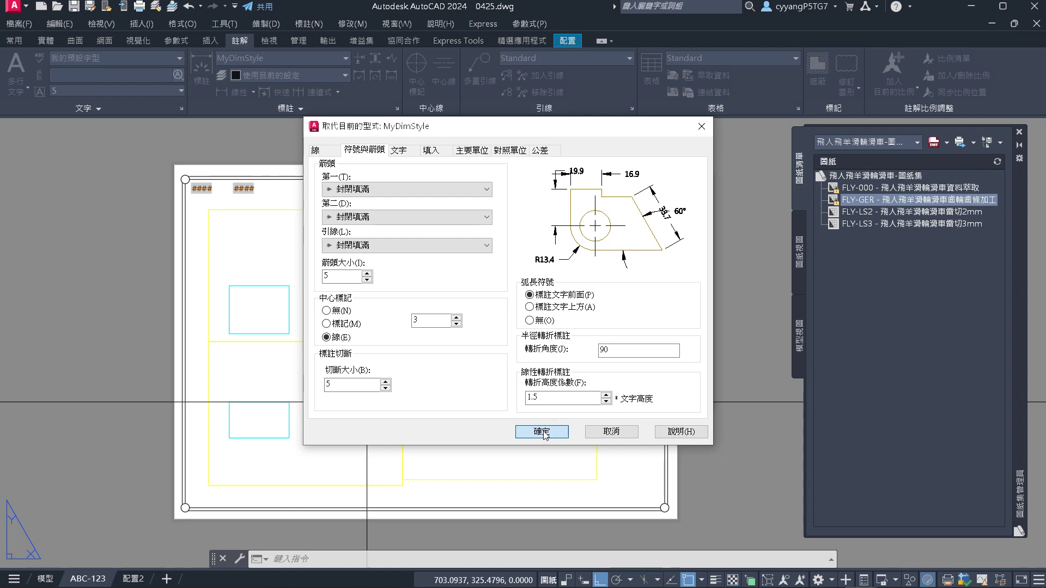
Try whole-number linear precision in Primary Units, then restore it to 0.0
click(474, 149)
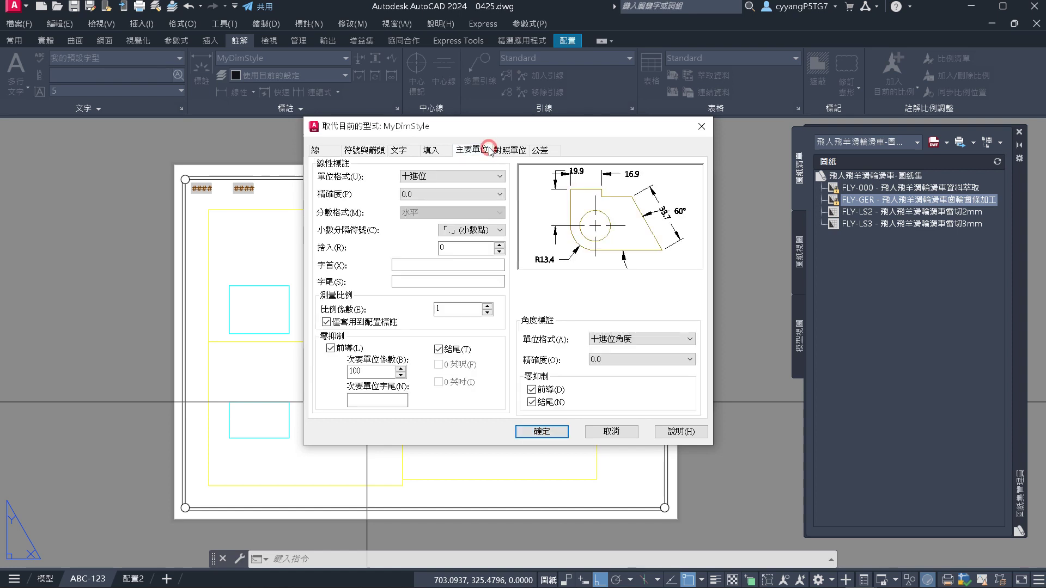
click(403, 151)
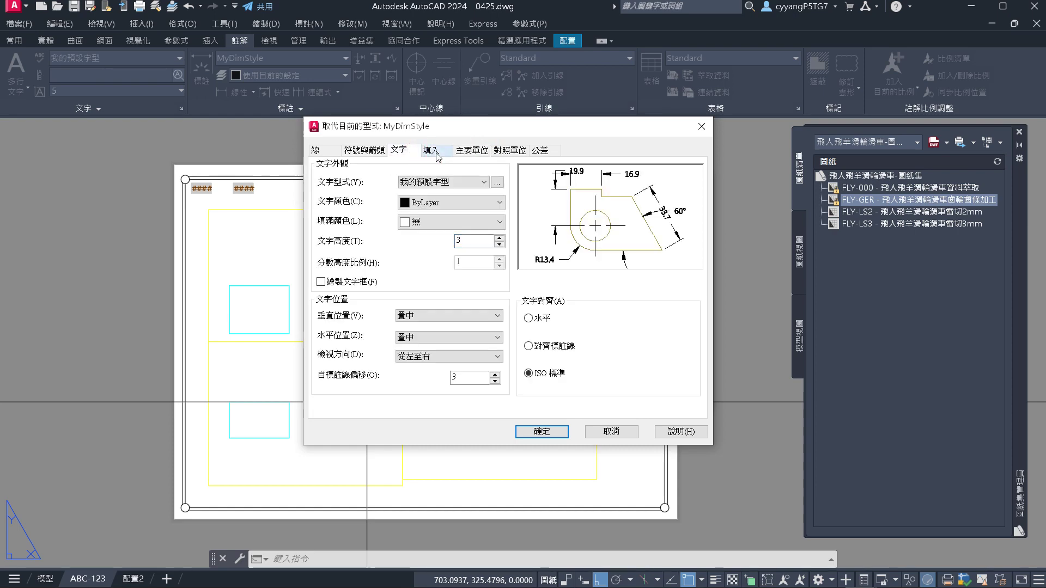
click(467, 152)
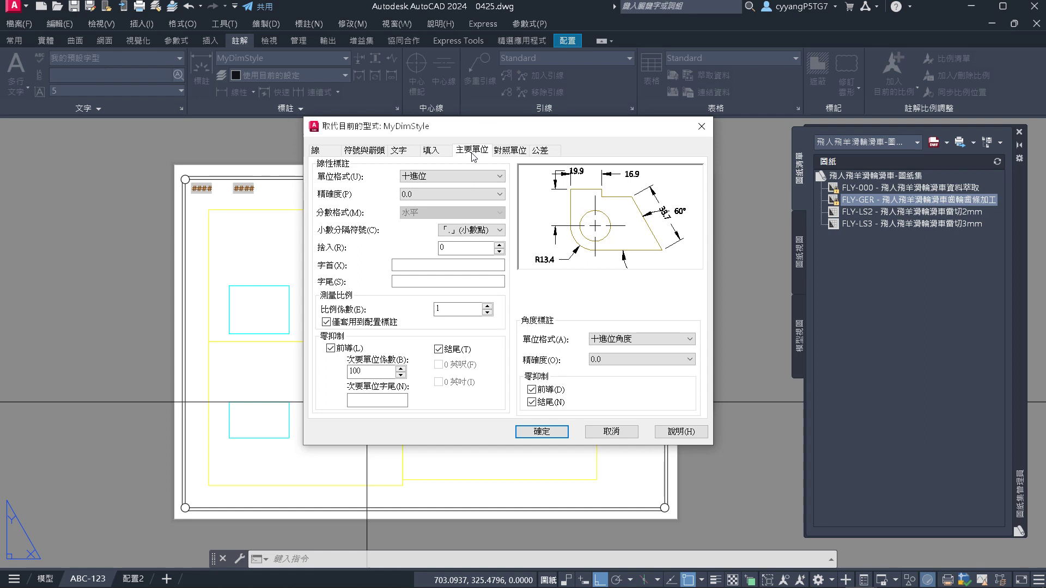
click(464, 196)
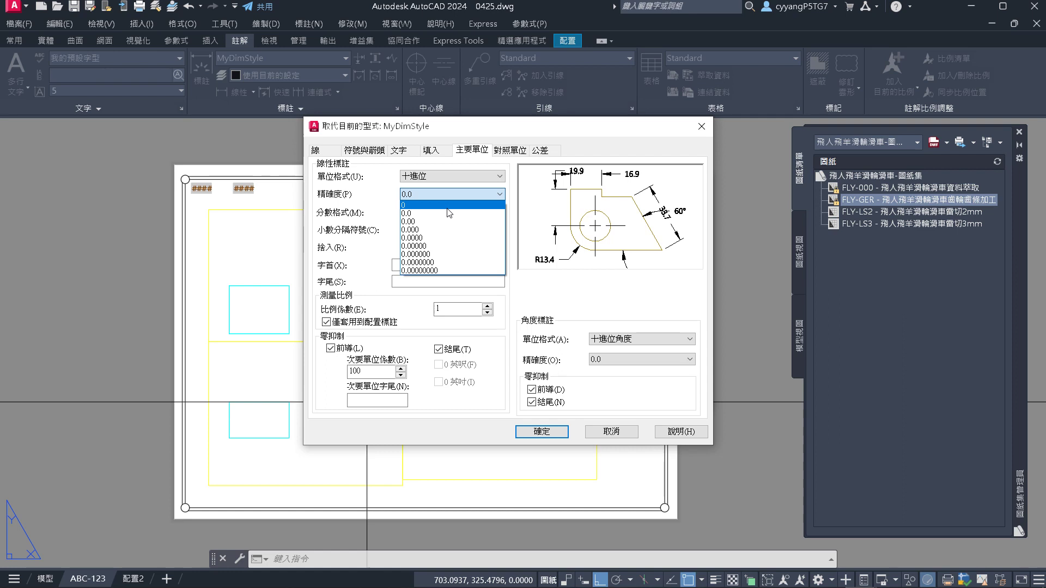
click(448, 205)
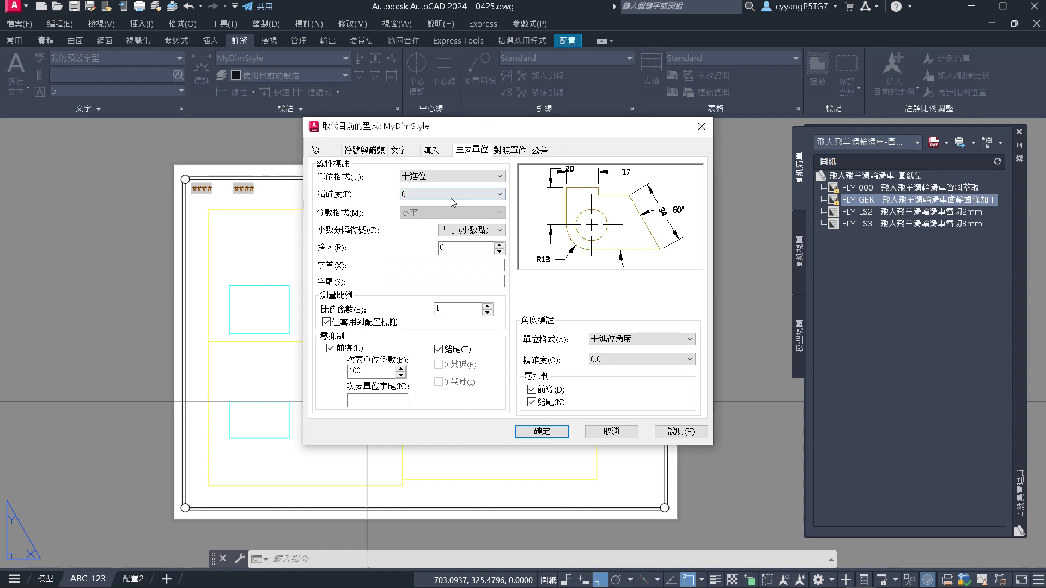
click(451, 198)
click(455, 210)
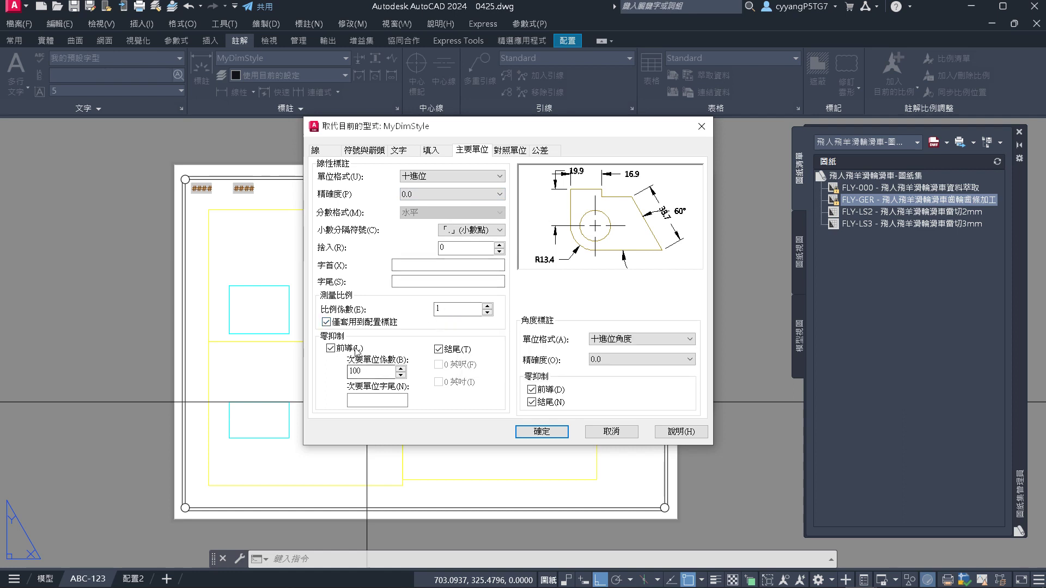
Toggle trailing-zero suppression off and back on, then check Alternate Units and Lines
click(448, 349)
click(449, 349)
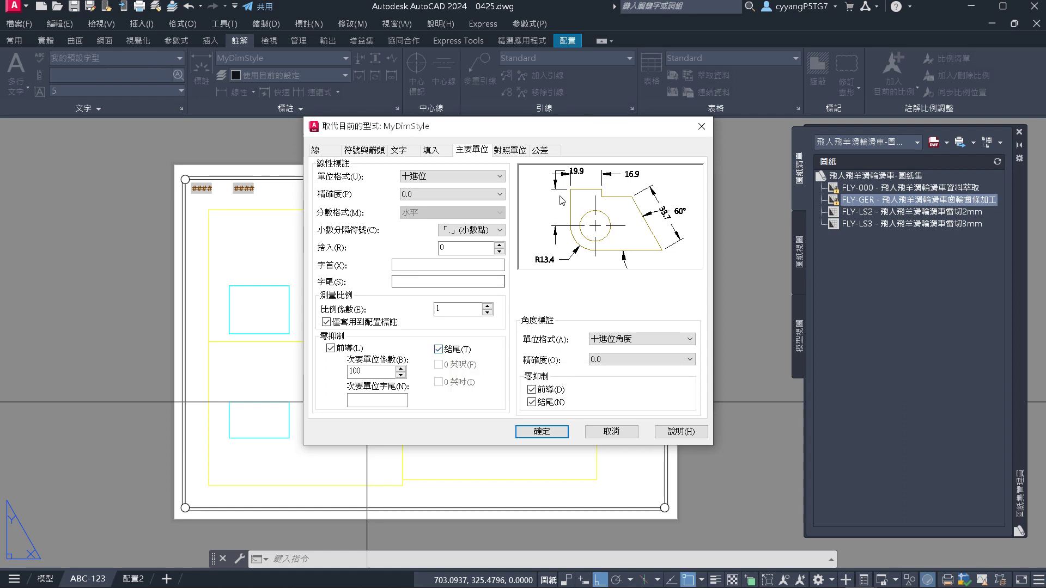
click(509, 150)
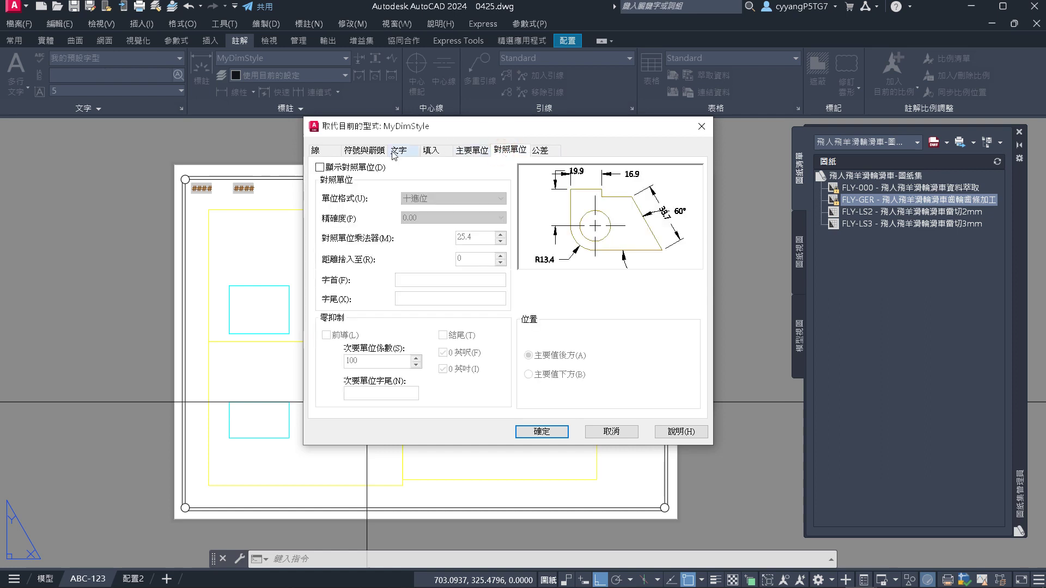
click(327, 154)
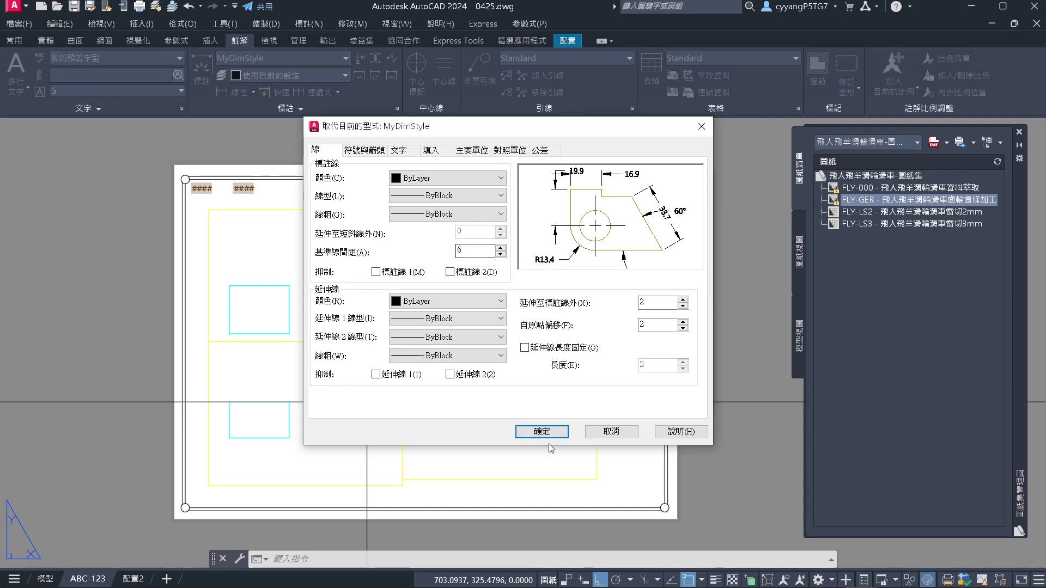
Try values 4 and 4.0005 in the extend-beyond and origin-offset fields
double_click(656, 303)
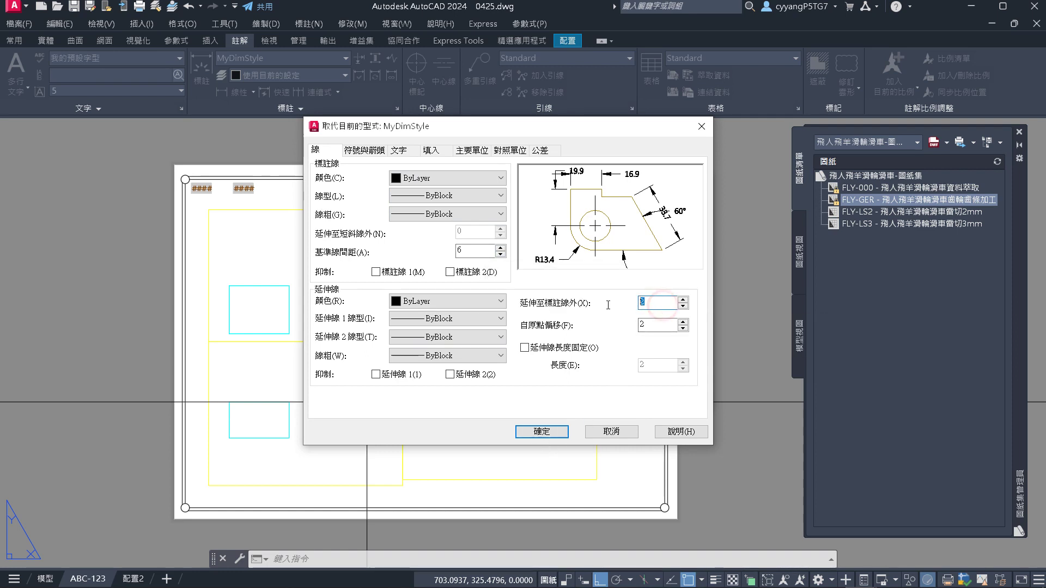
double_click(654, 327)
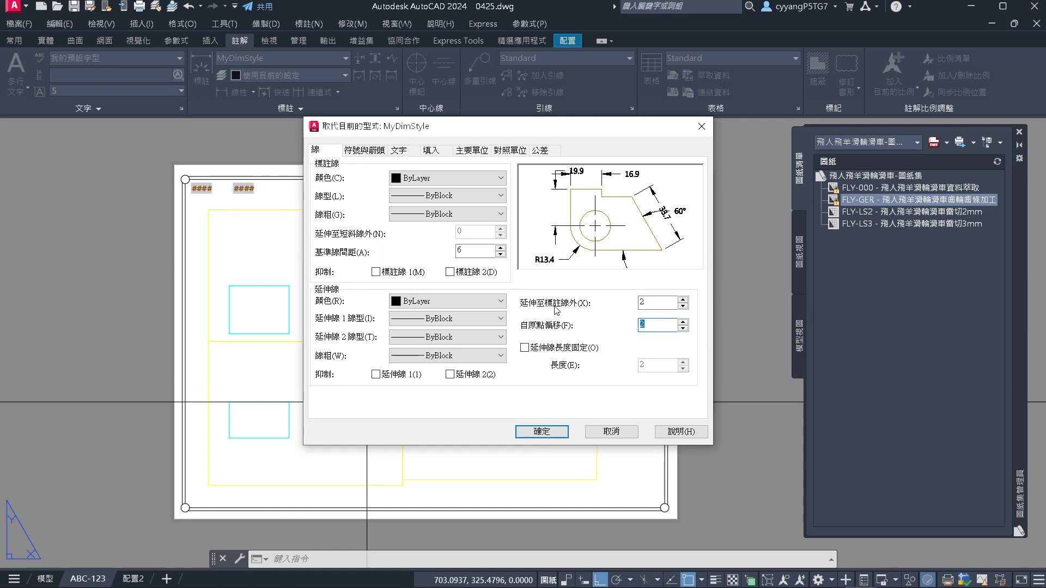
double_click(658, 302)
click(654, 326)
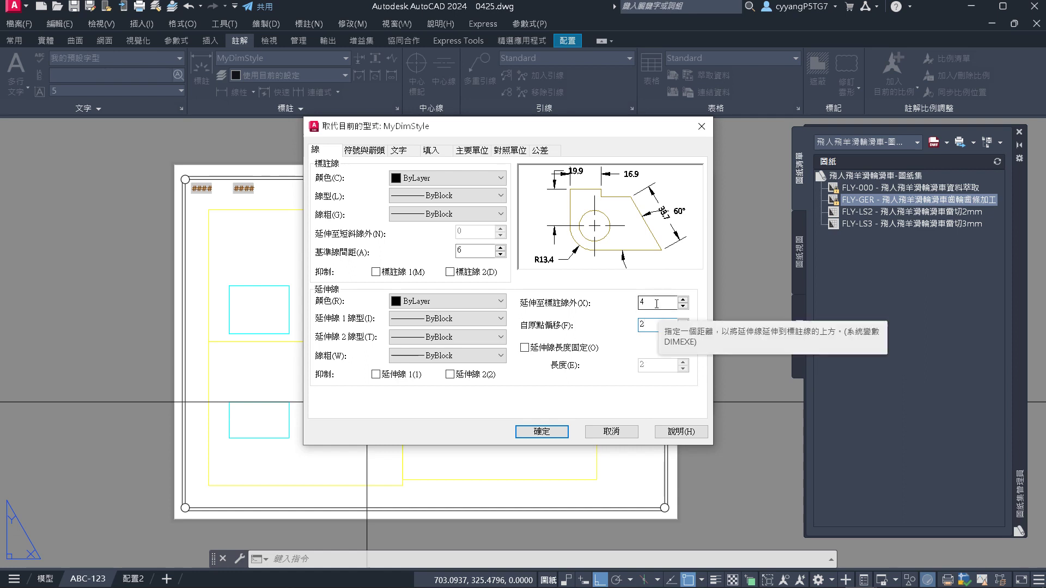
click(656, 301)
click(652, 325)
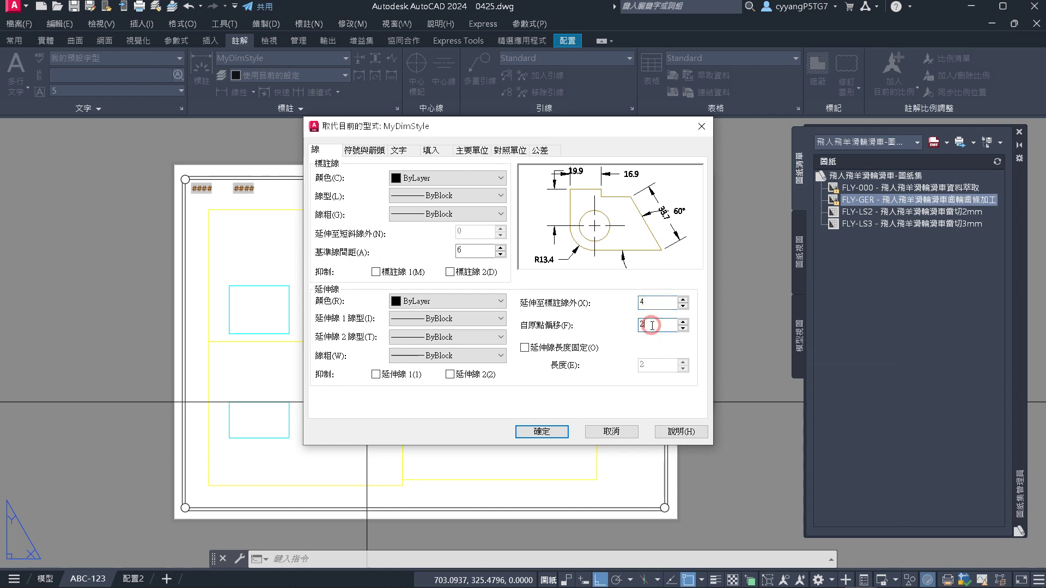
text(4)
click(651, 303)
key(Tab)
text(4.0005)
Set extend beyond dimension lines and offset from origin both to 3, then confirm
key(shift+Tab)
key(Tab)
text(3)
key(shift+Tab)
text(3)
click(643, 326)
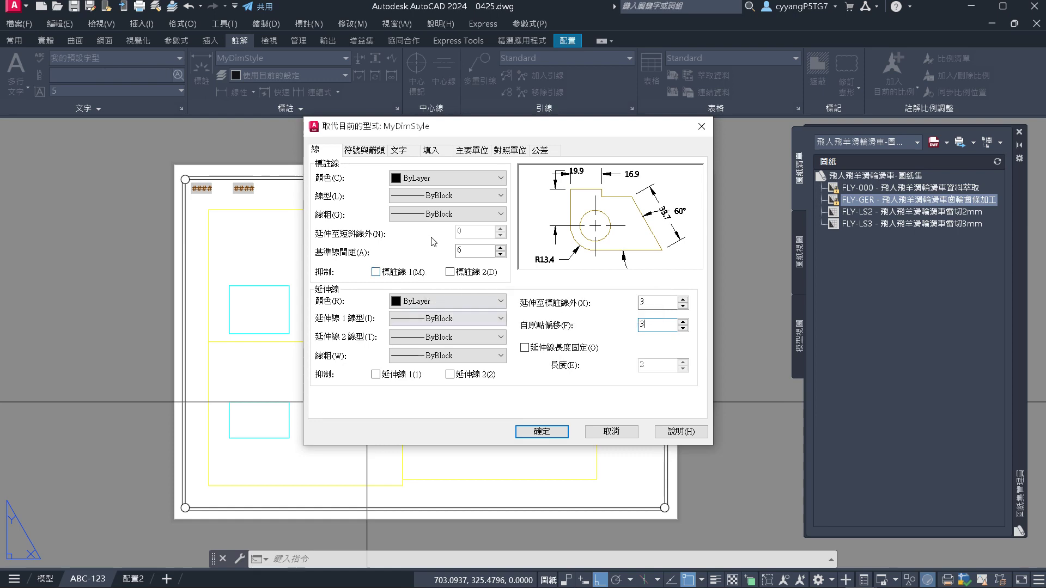
double_click(482, 249)
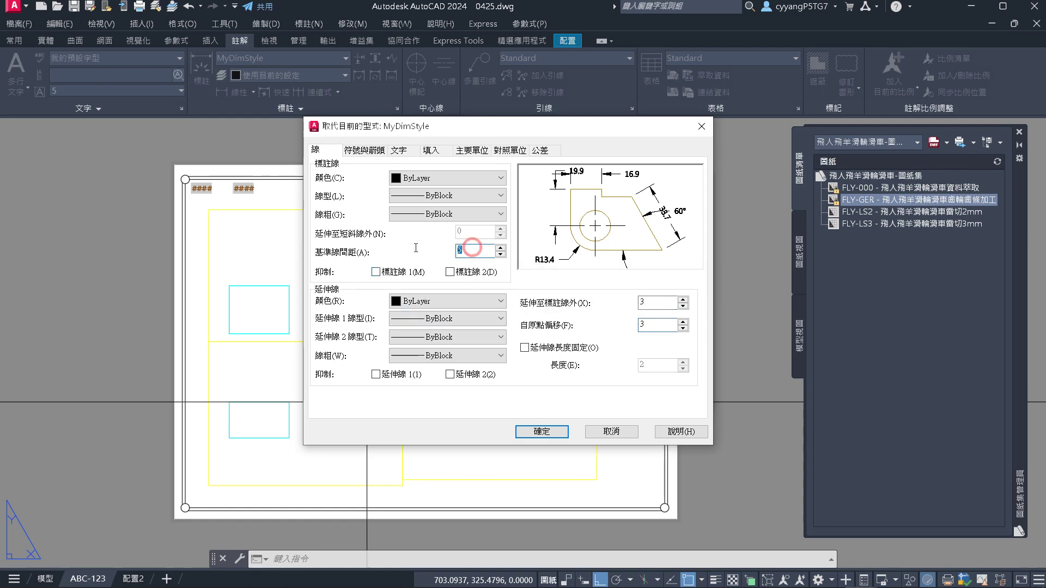
click(548, 434)
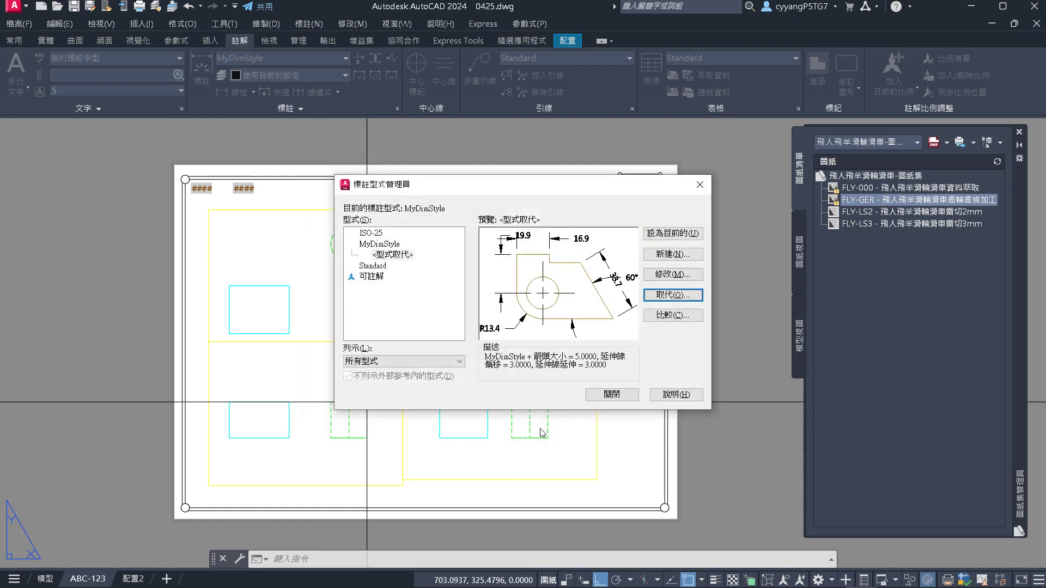
Compare previews of MyDimStyle and its style override, then open MyDimStyle for modification
click(599, 395)
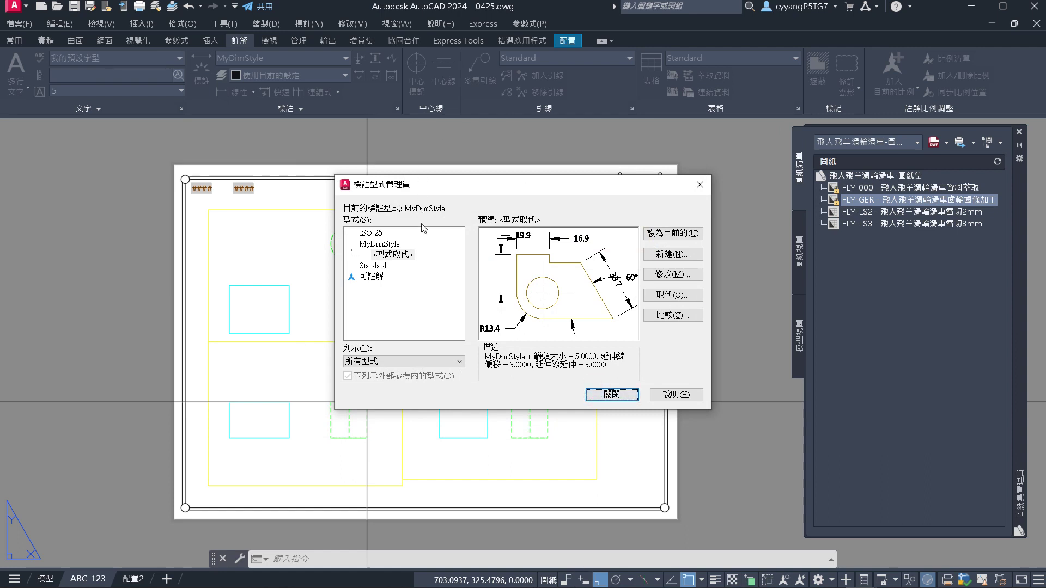
click(381, 245)
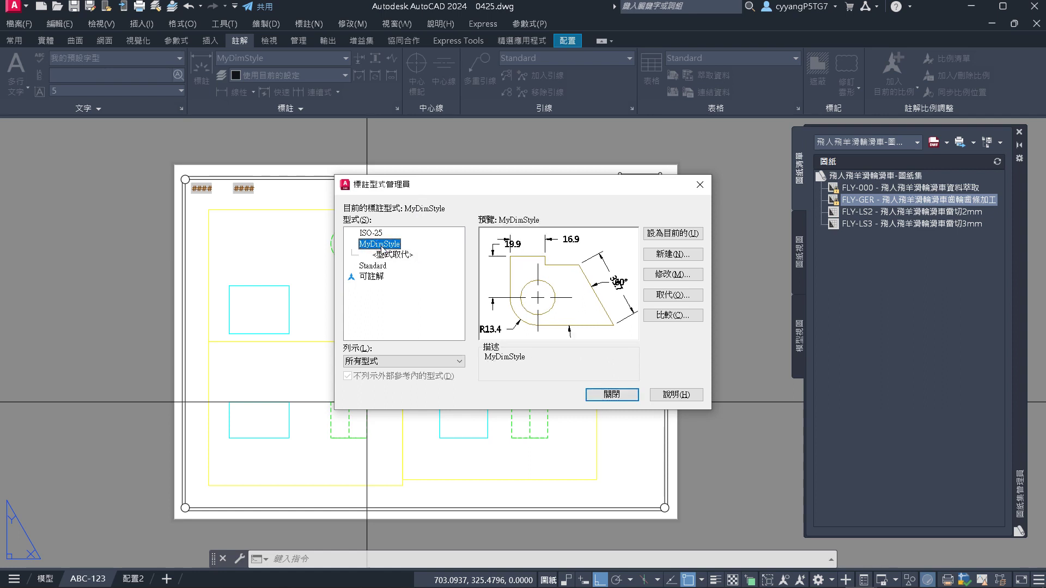
click(390, 256)
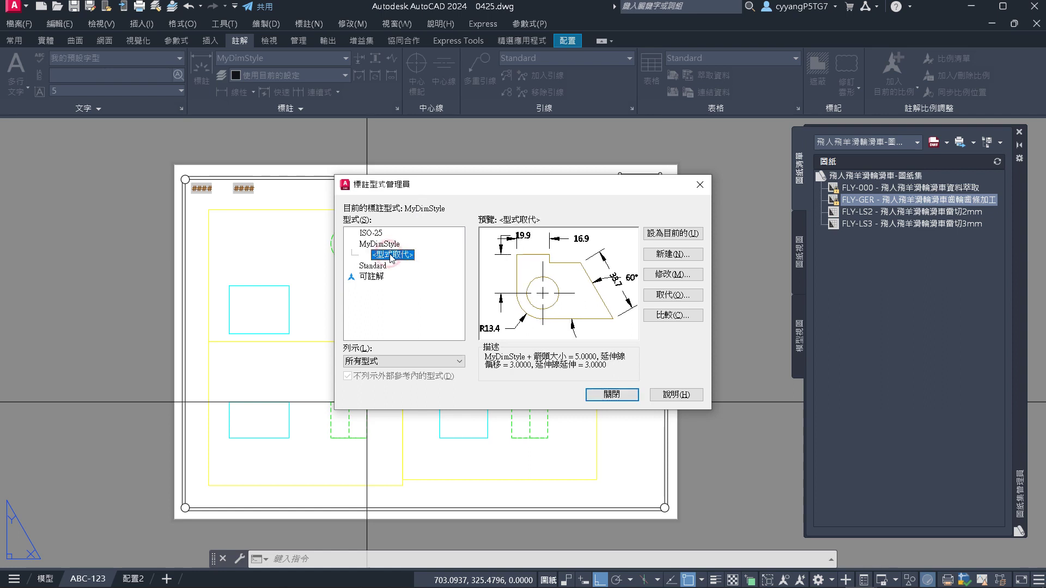
click(381, 244)
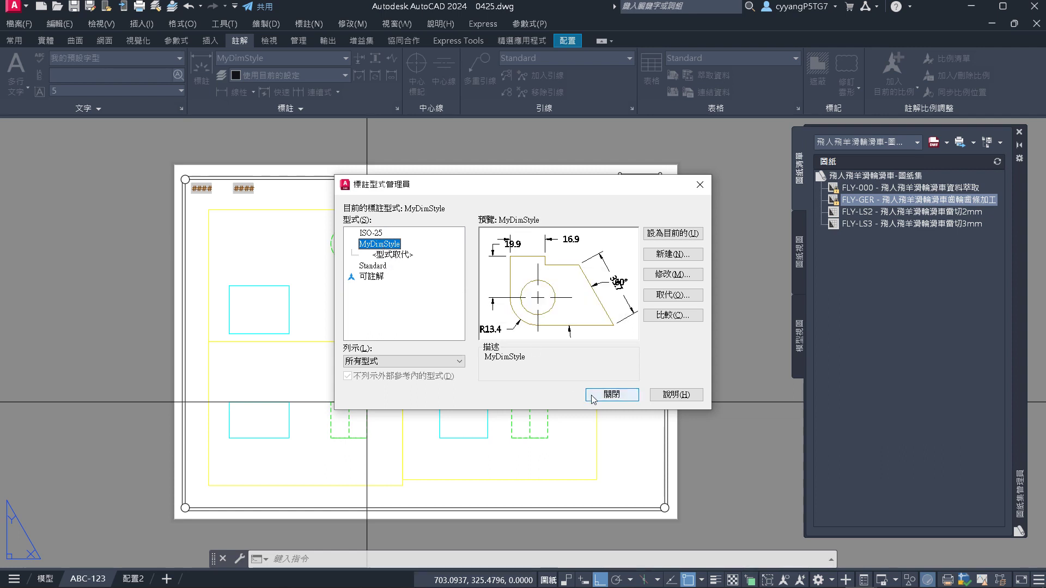
click(395, 255)
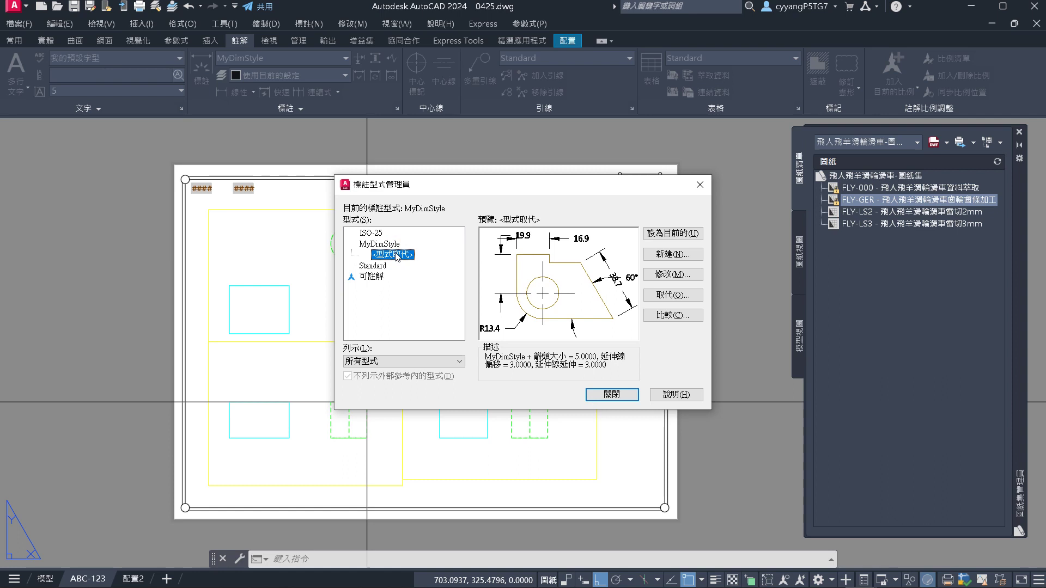
click(390, 245)
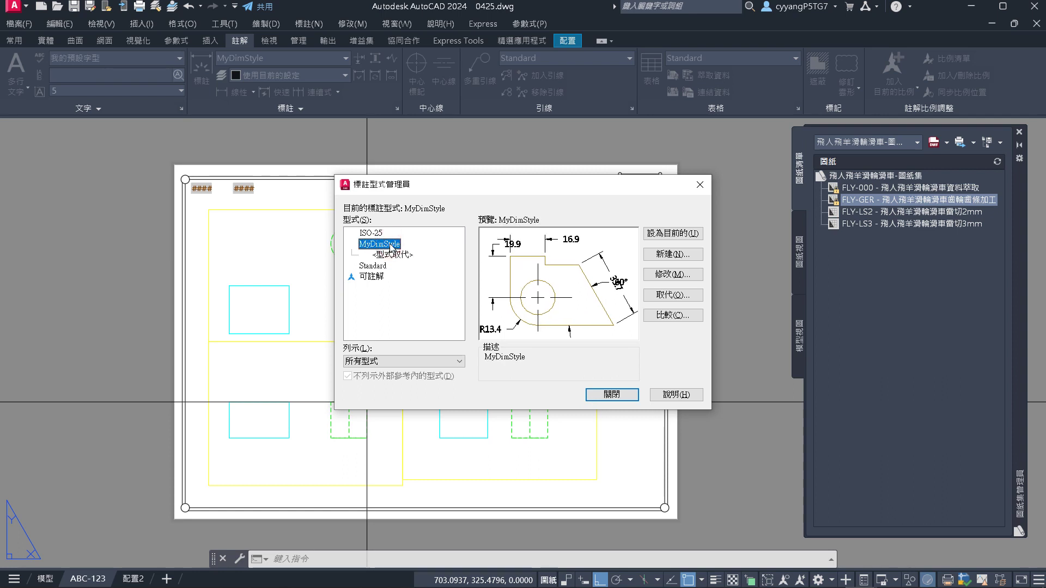
click(394, 255)
click(391, 245)
click(393, 255)
click(390, 244)
click(659, 275)
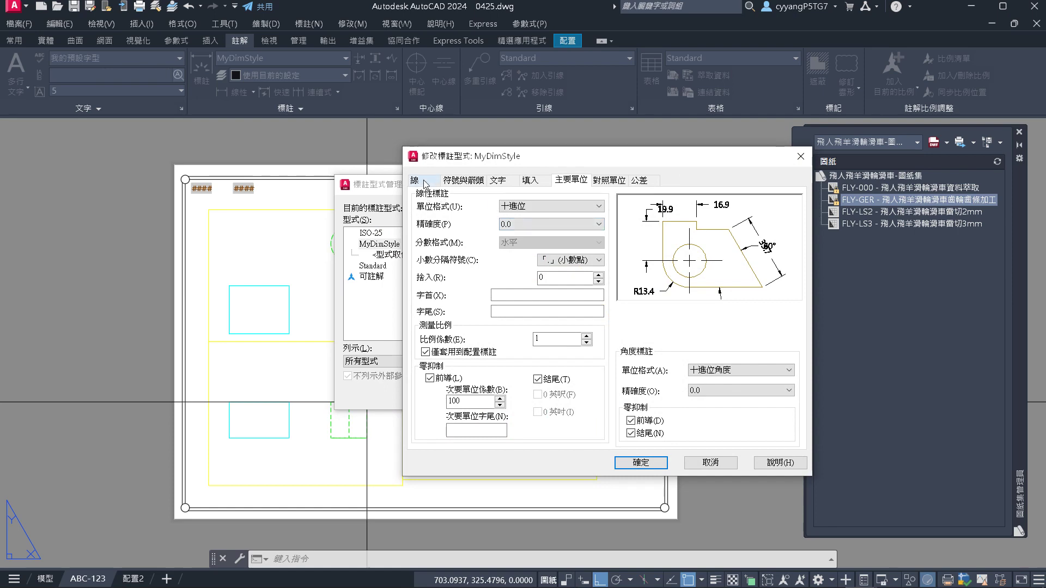
Browse MyDimStyle's Lines, Symbols and Arrows, Text and Fit tabs, then cancel without changes
click(425, 183)
click(465, 184)
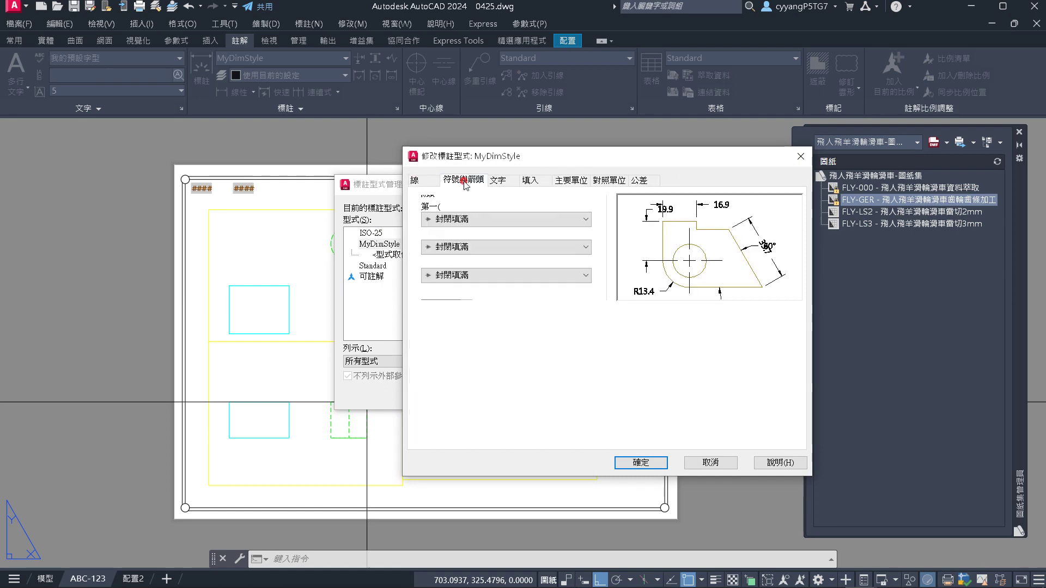
click(503, 182)
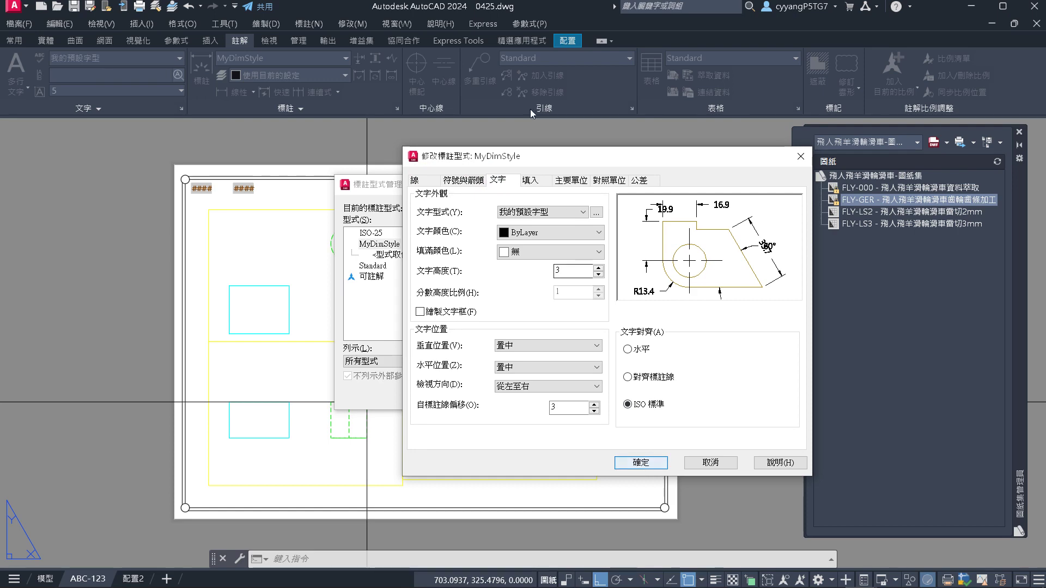
click(532, 179)
click(474, 181)
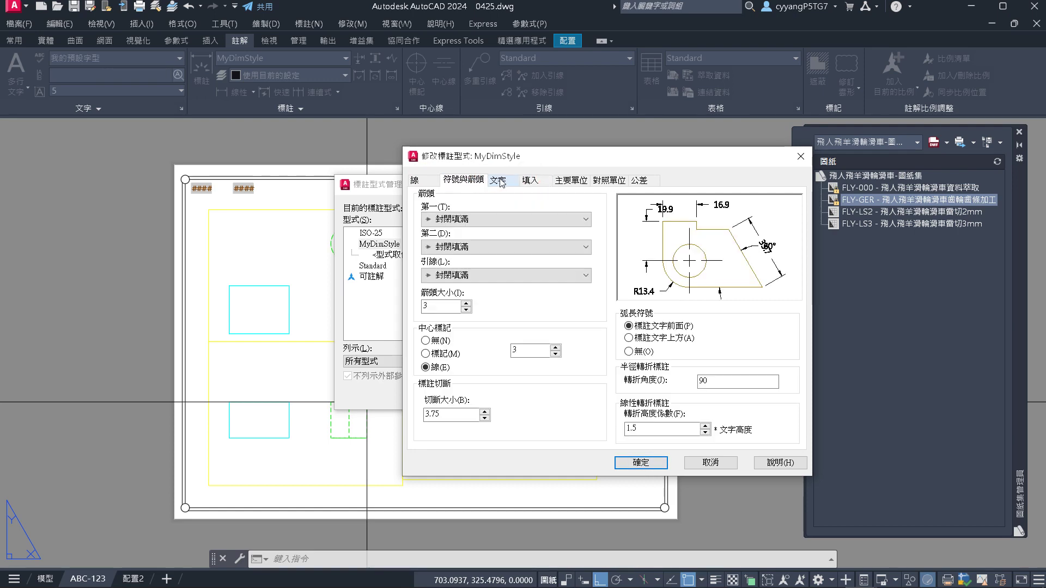
click(499, 181)
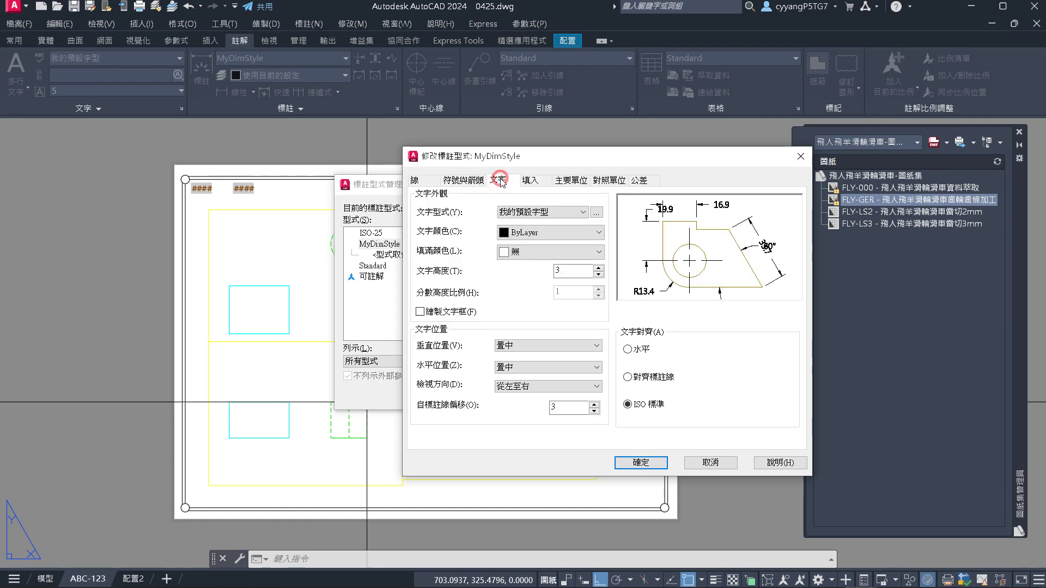
click(702, 464)
Make the style override the current dimension style and close the Dimension Style Manager
click(408, 260)
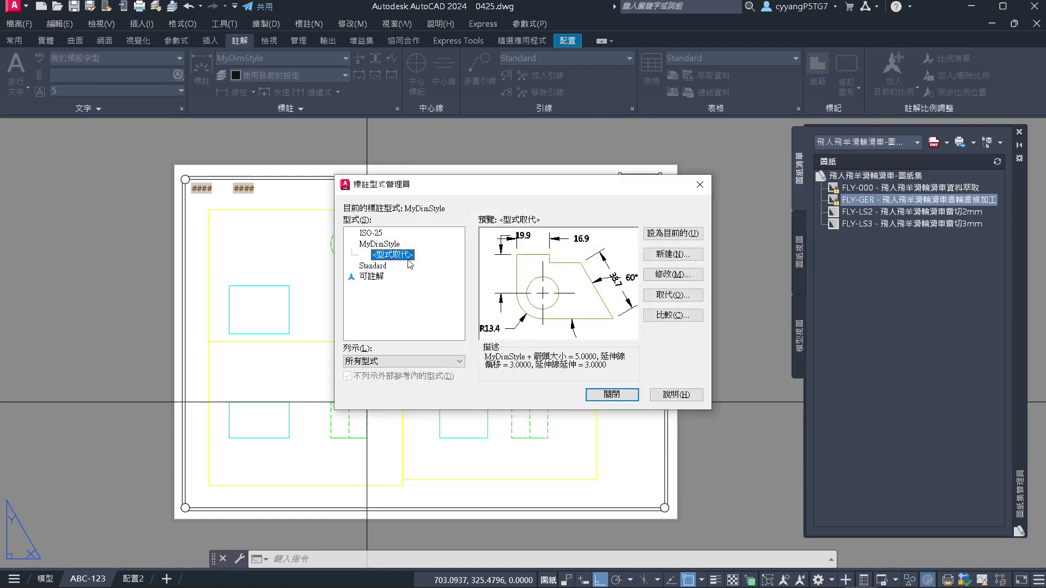
click(679, 232)
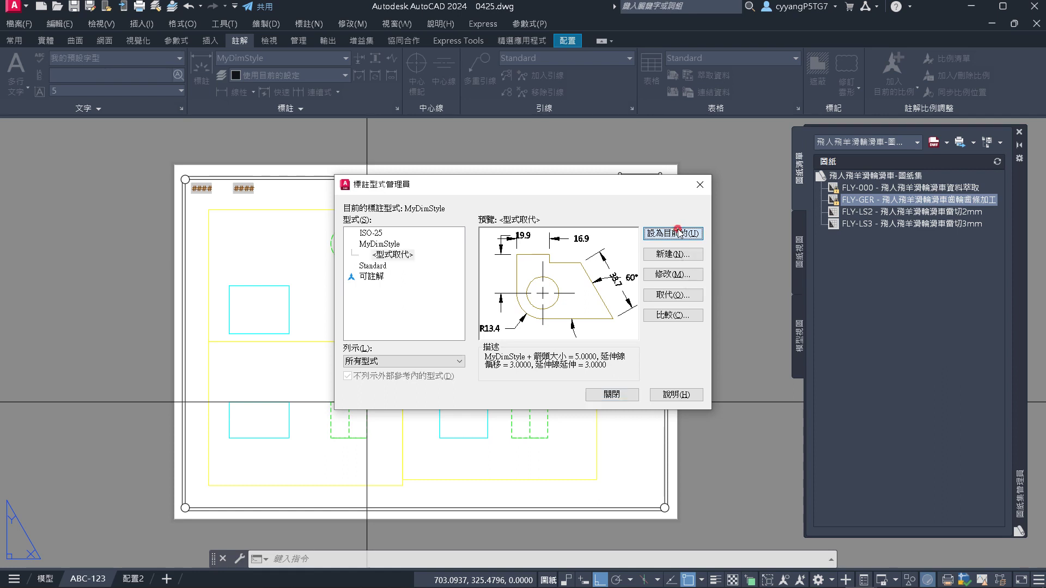
click(400, 256)
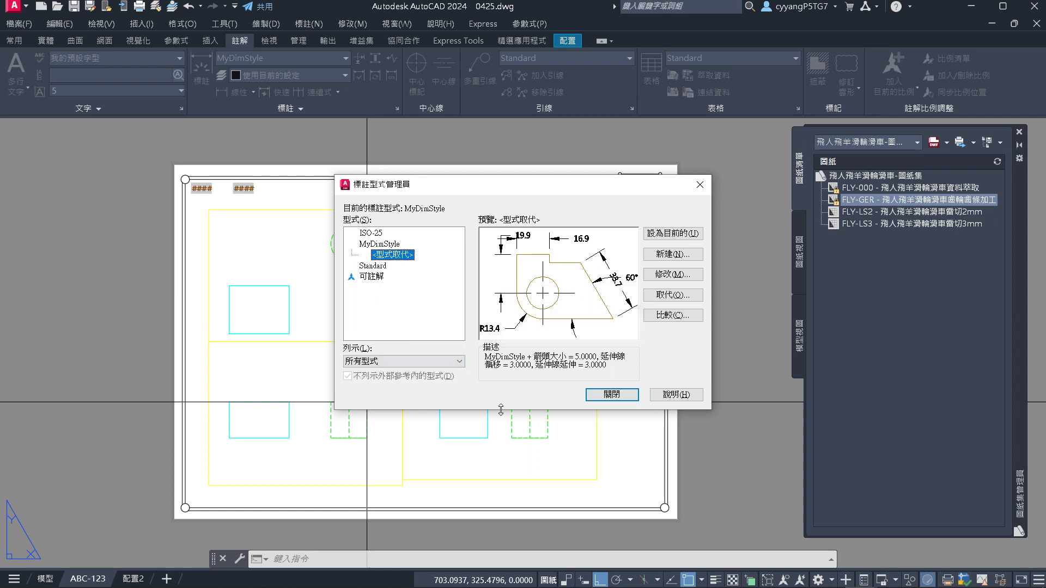
click(606, 397)
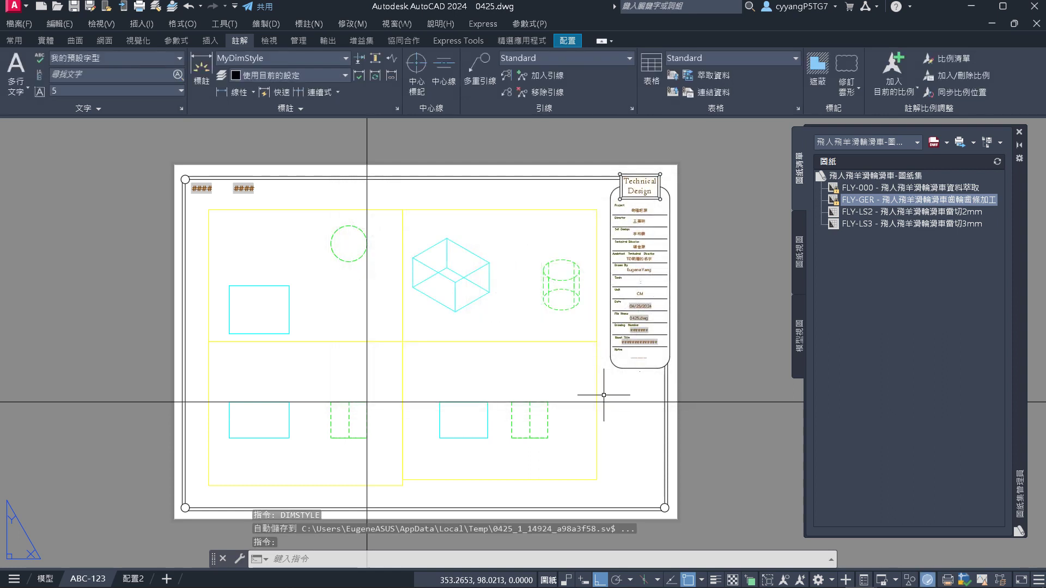
Reopen the Dimension Style Manager and start a new style based on MyDimStyle
key(Return)
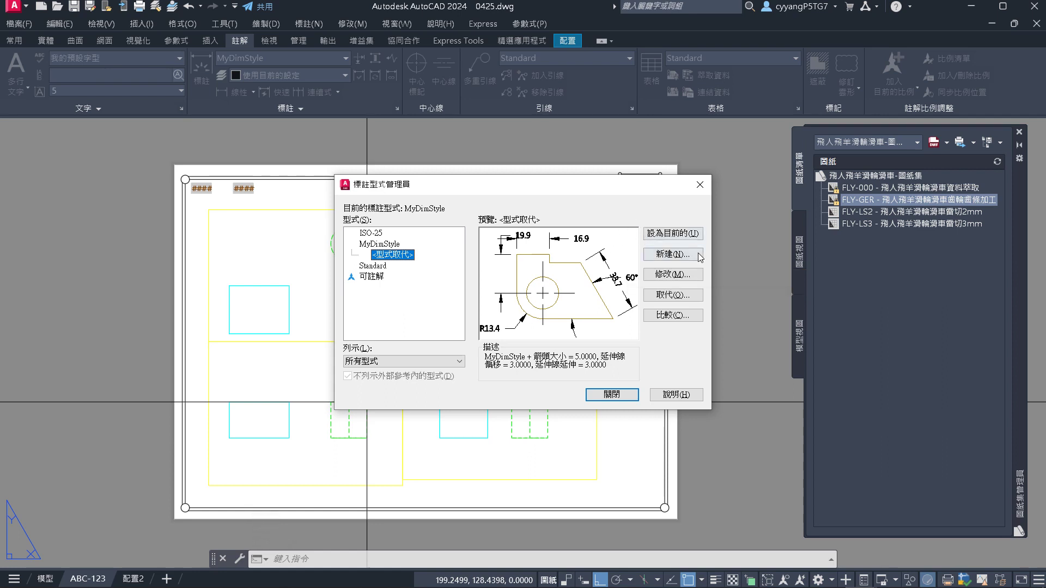
click(381, 244)
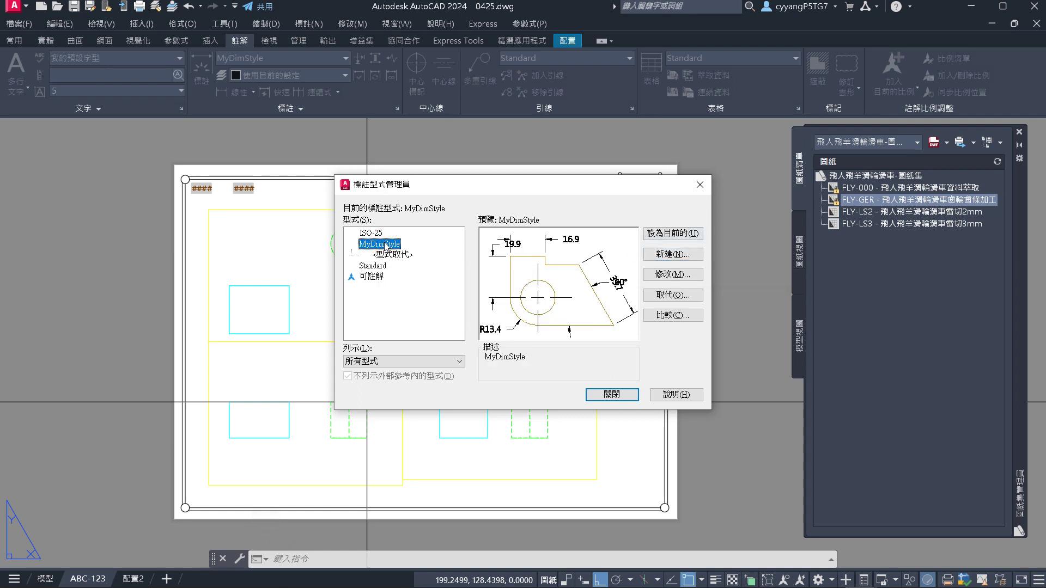
click(674, 254)
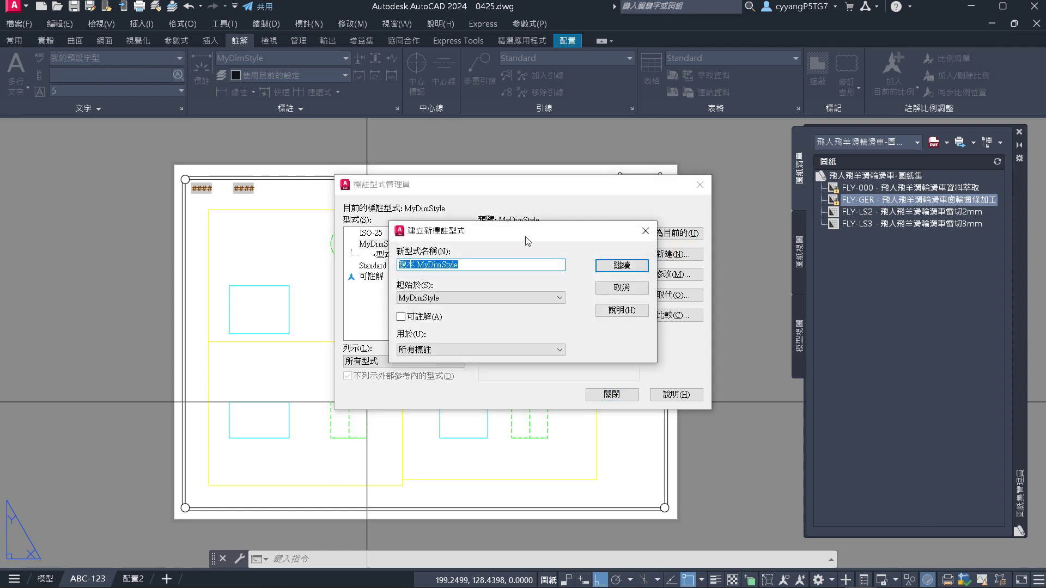
Cancel the new style and reselect the style override to review its arrow size 5 settings
drag(517, 233, 542, 371)
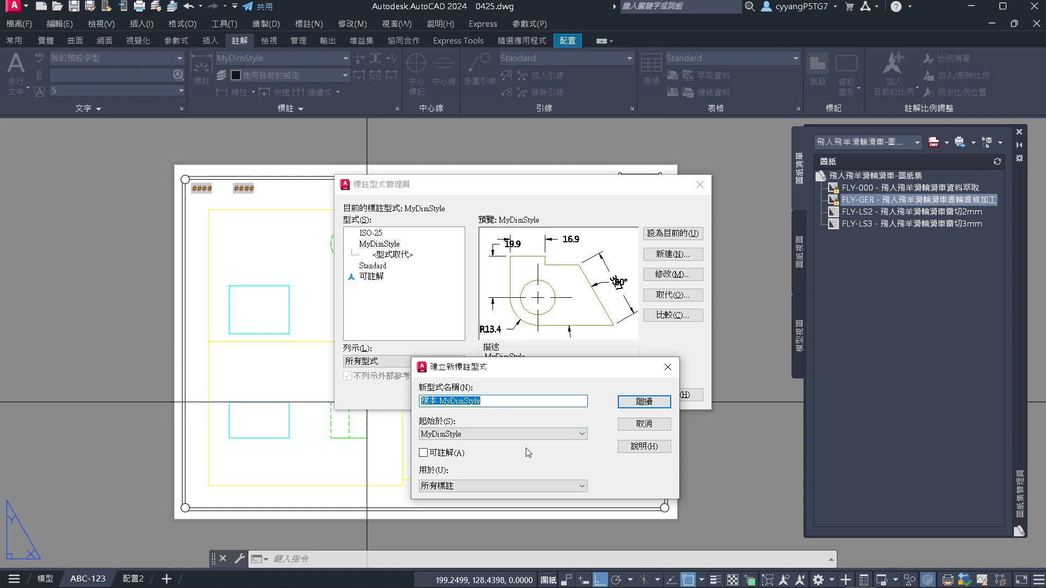
click(668, 367)
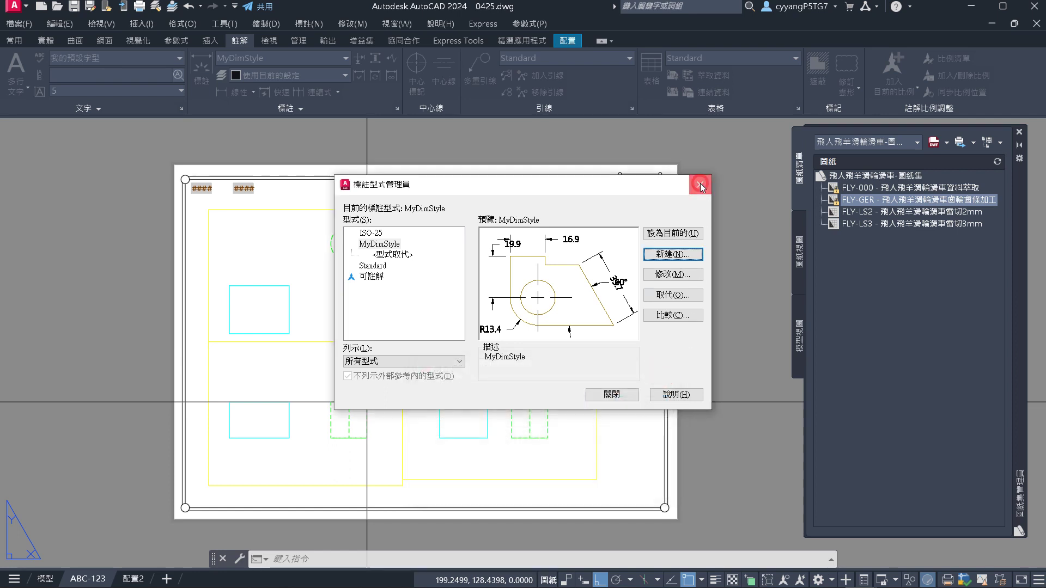
click(392, 254)
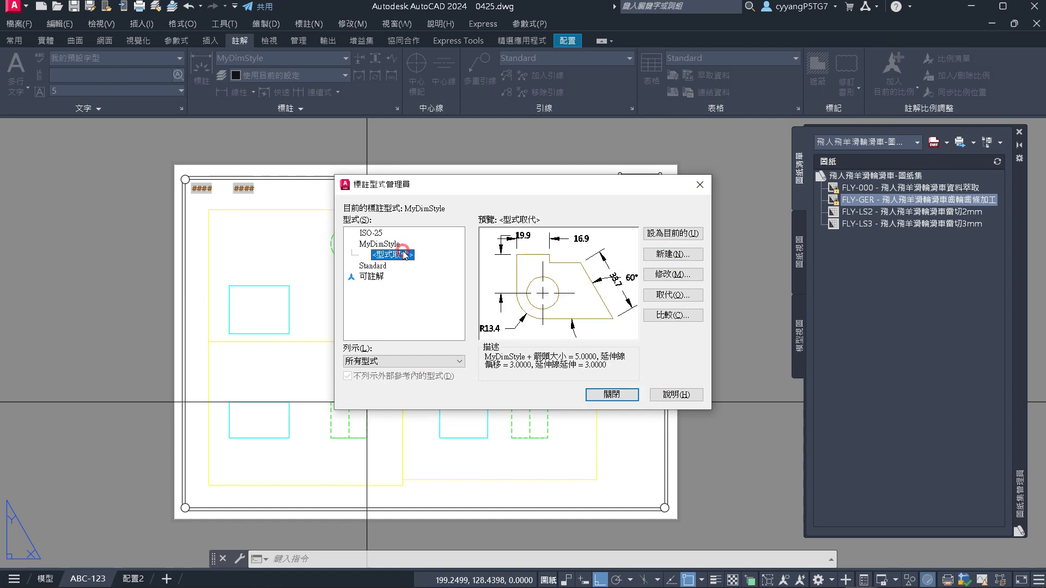
Close the Dimension Style Manager and zoom around the ABC-123 layout
click(701, 185)
scroll(294, 279, up, 3)
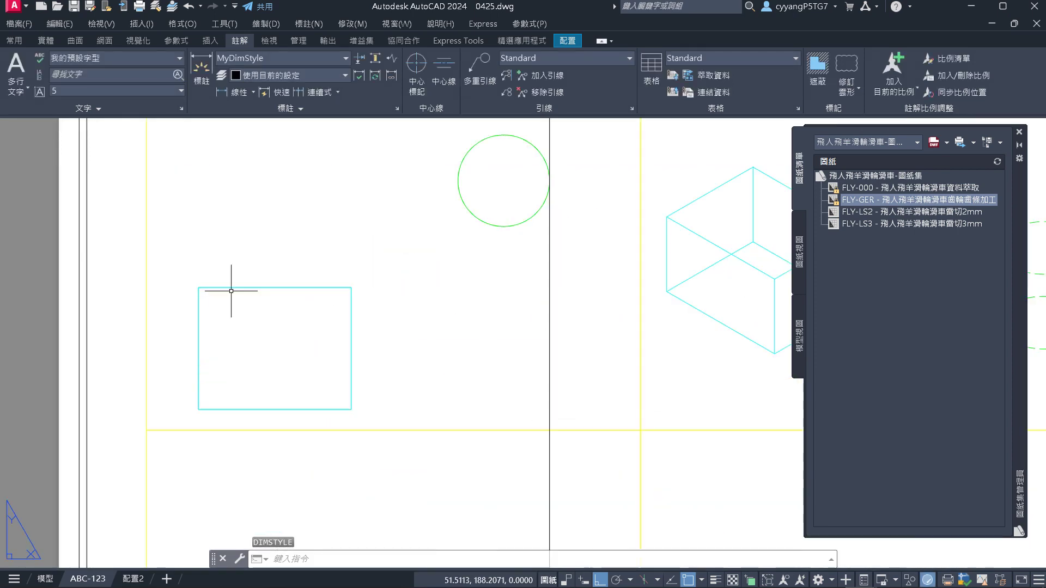
scroll(231, 291, down, 2)
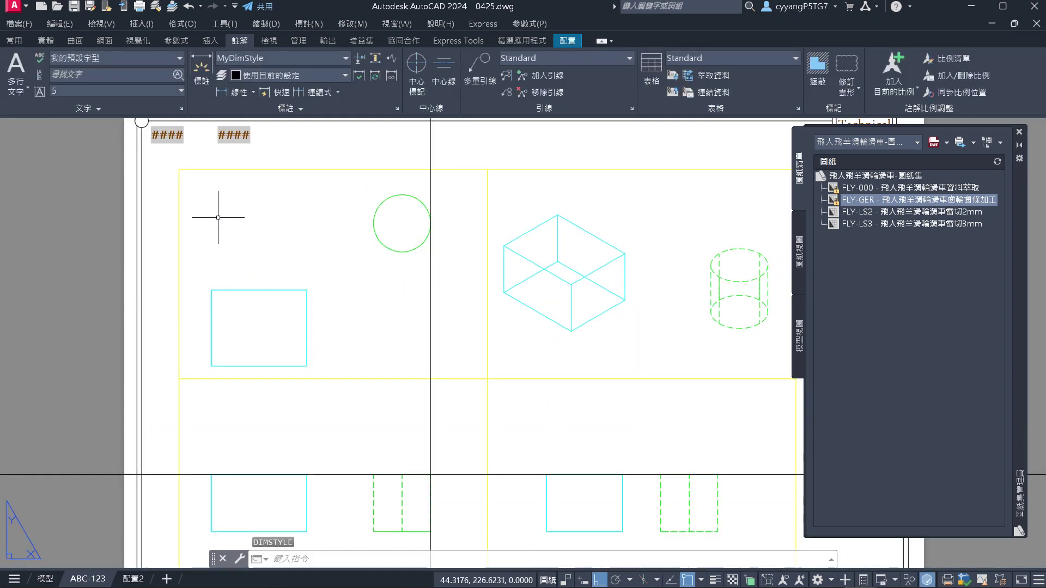
scroll(218, 217, down, 2)
scroll(221, 210, up, 2)
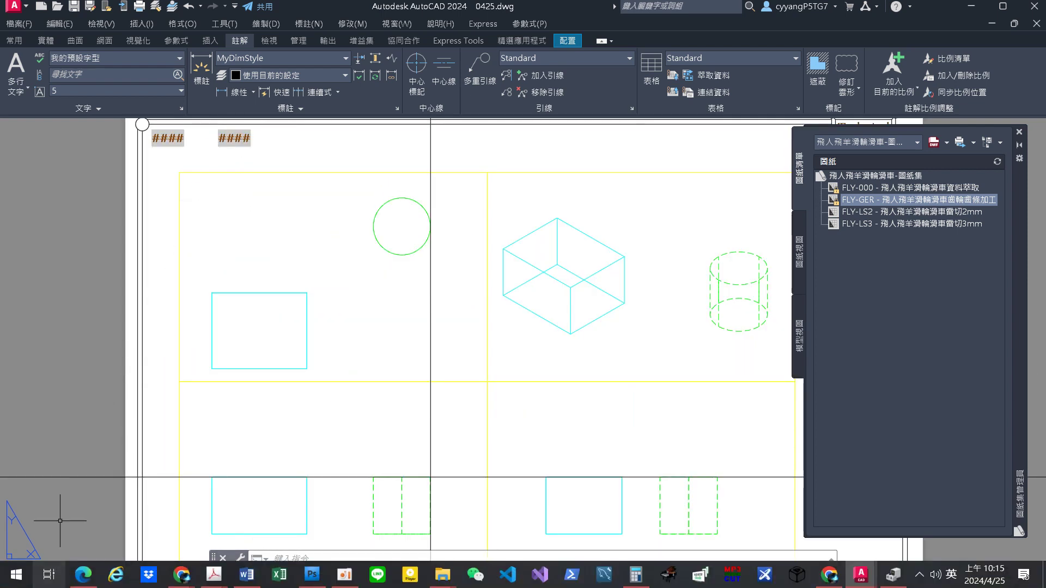
Switch to model space to view the shaded 3D box and cylinder
click(45, 579)
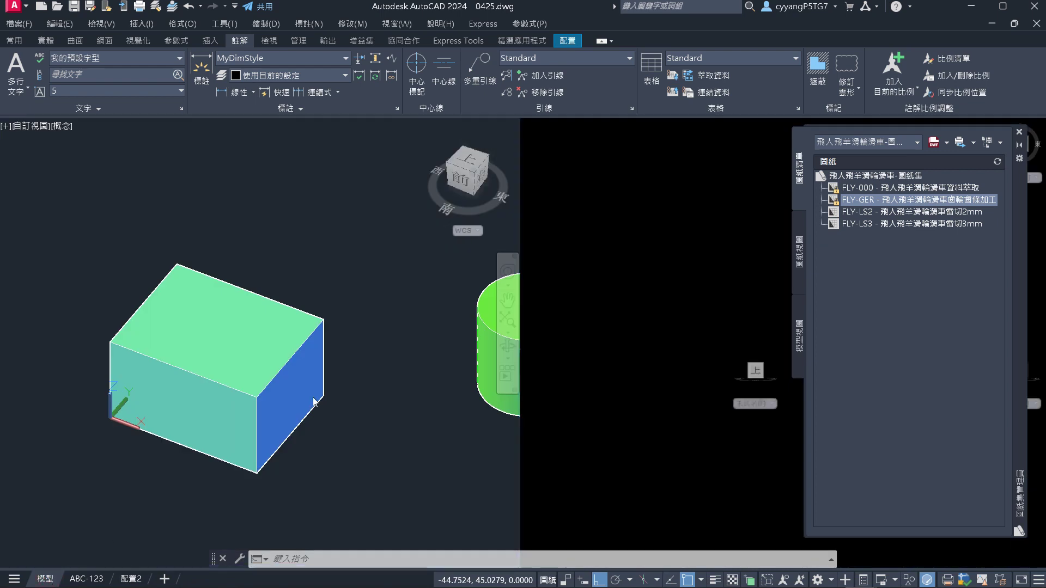
scroll(207, 339, down, 7)
scroll(247, 318, up, 6)
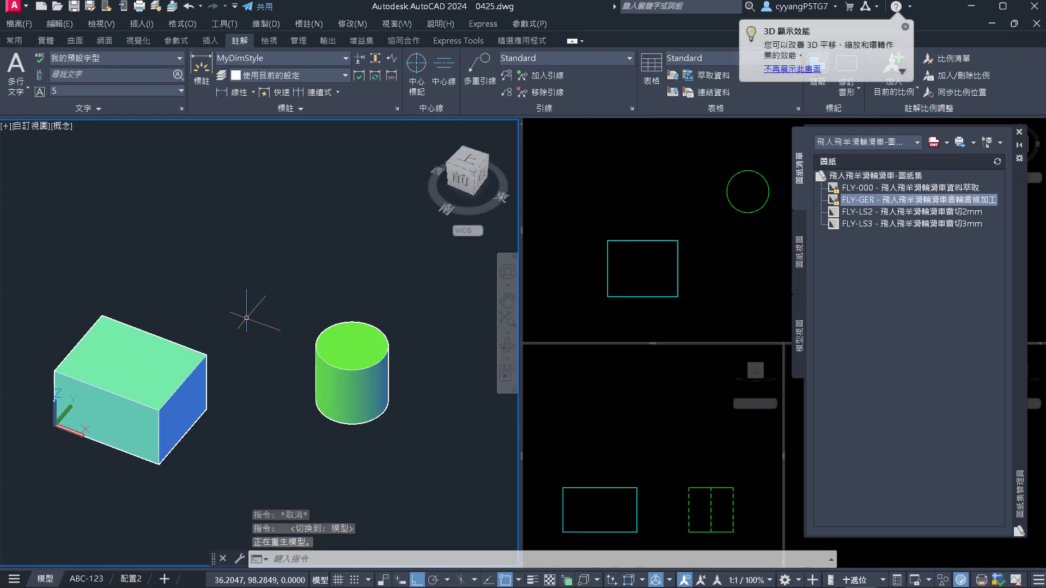
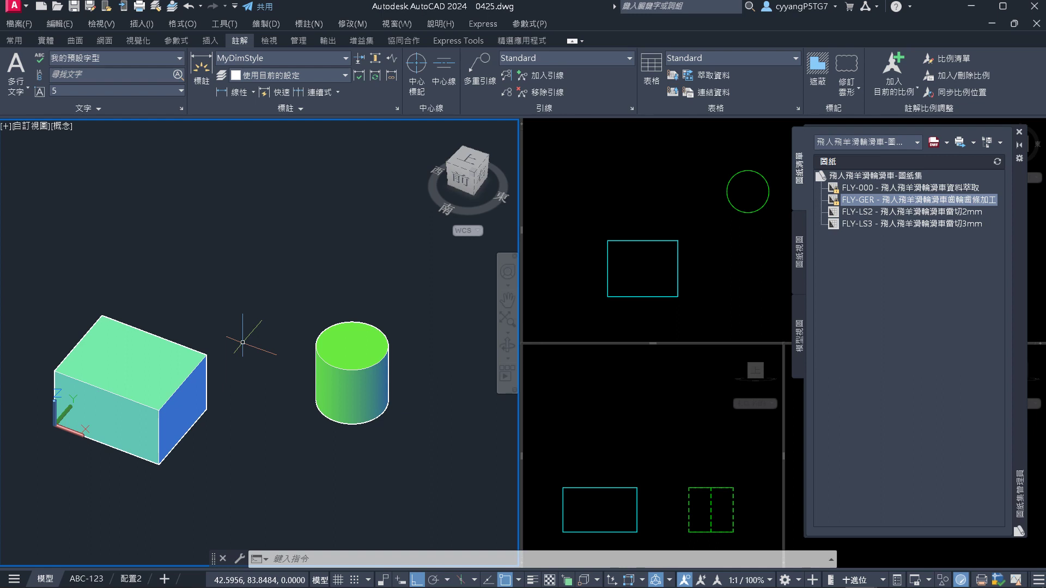
On the ABC-123 layout, window-select the two long construction lines and erase them
click(87, 579)
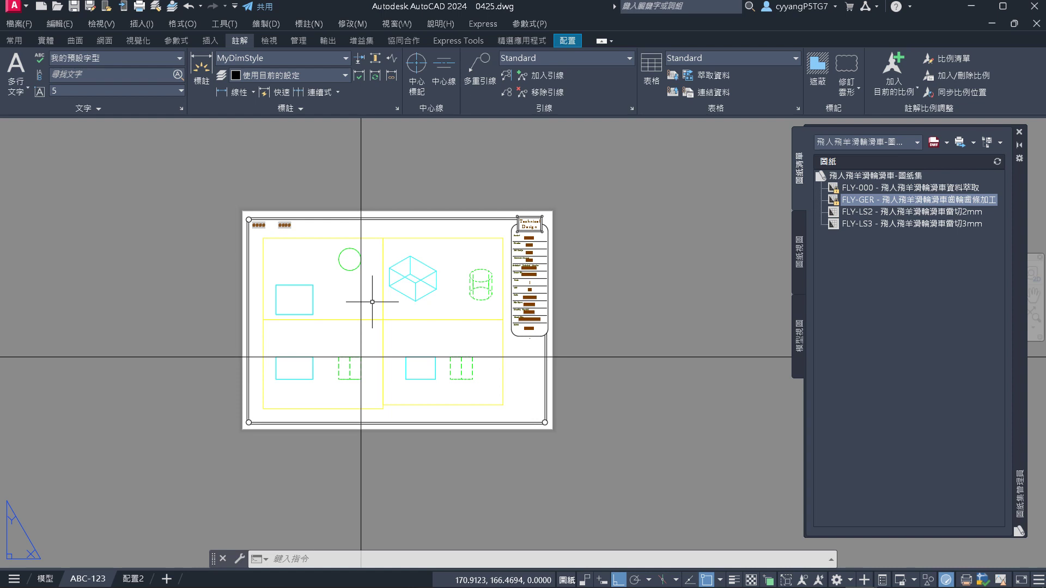
scroll(369, 355, up, 5)
click(366, 355)
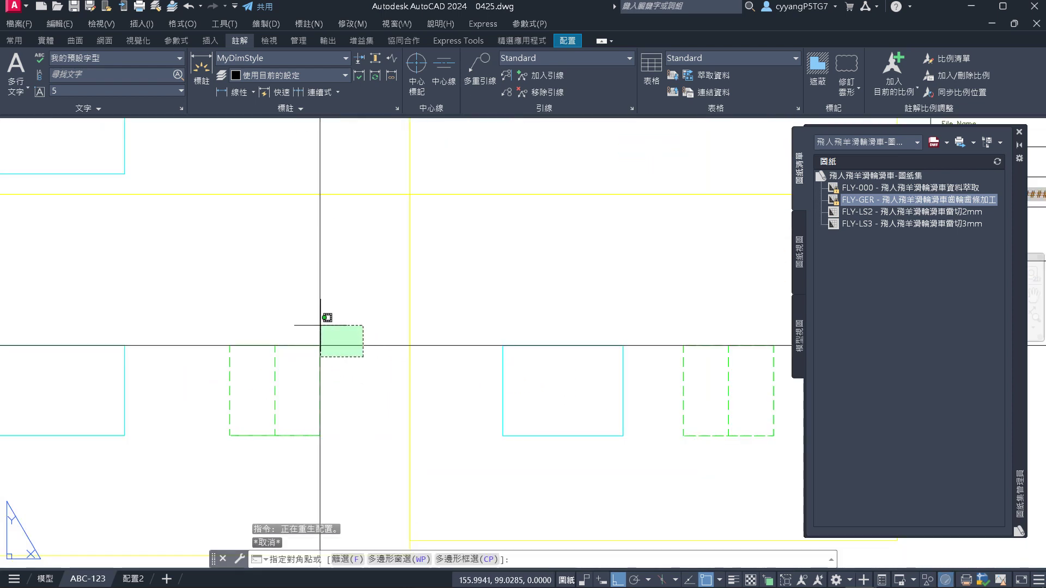
click(308, 318)
text(e)
key(Return)
scroll(327, 245, down, 6)
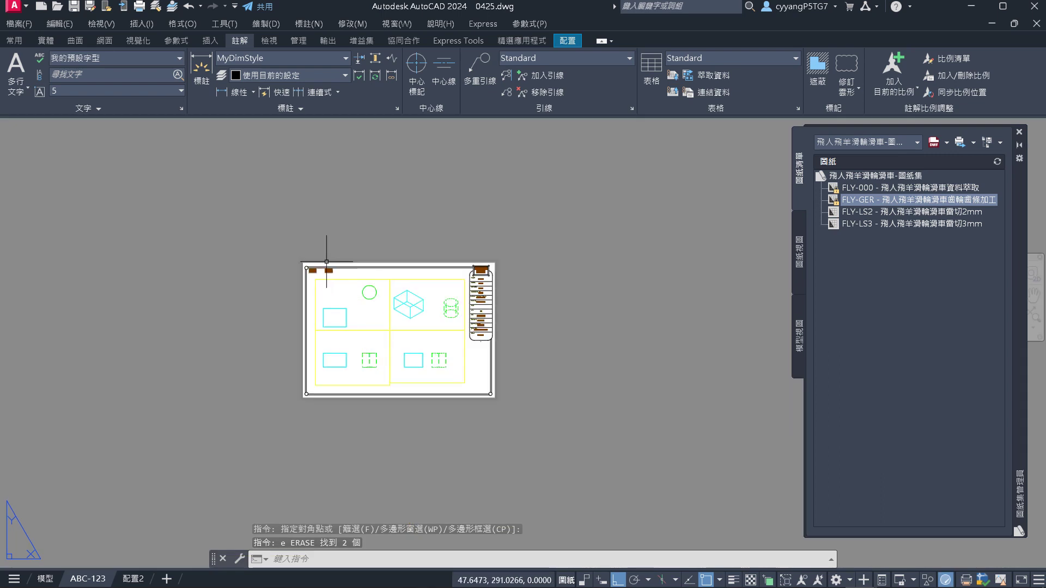
scroll(339, 319, up, 4)
scroll(343, 252, up, 2)
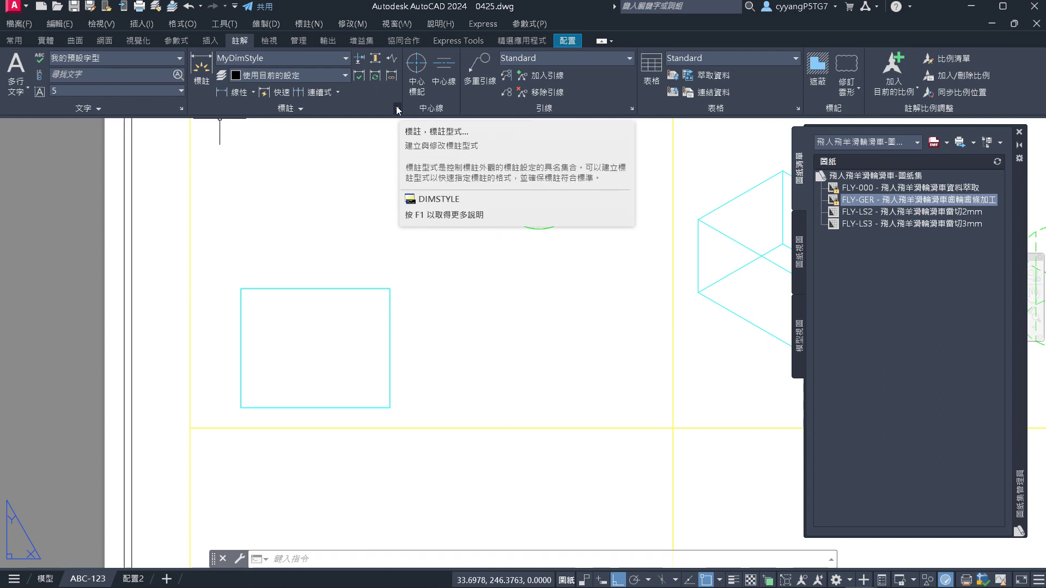
click(318, 53)
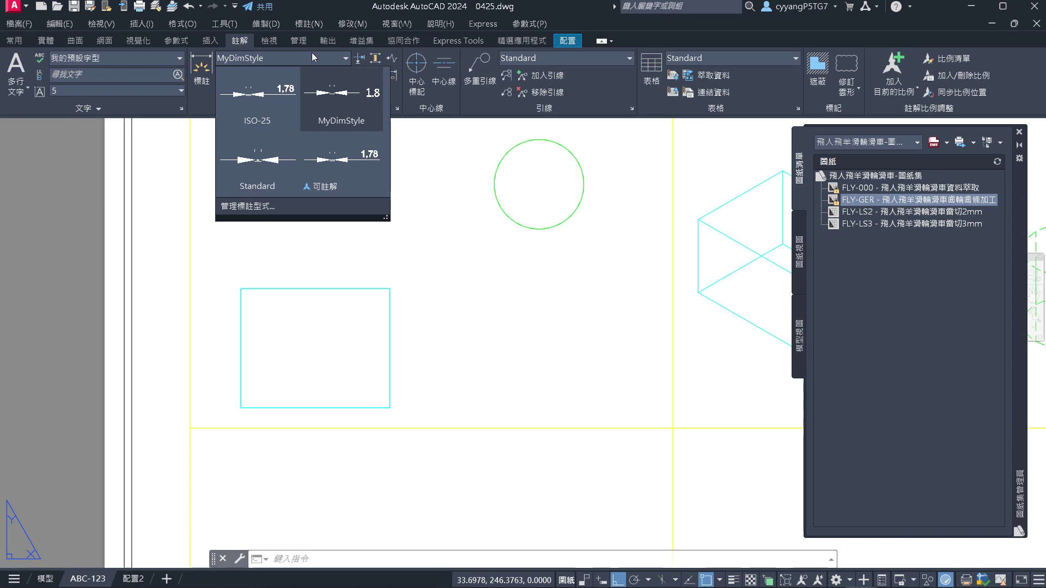
click(348, 102)
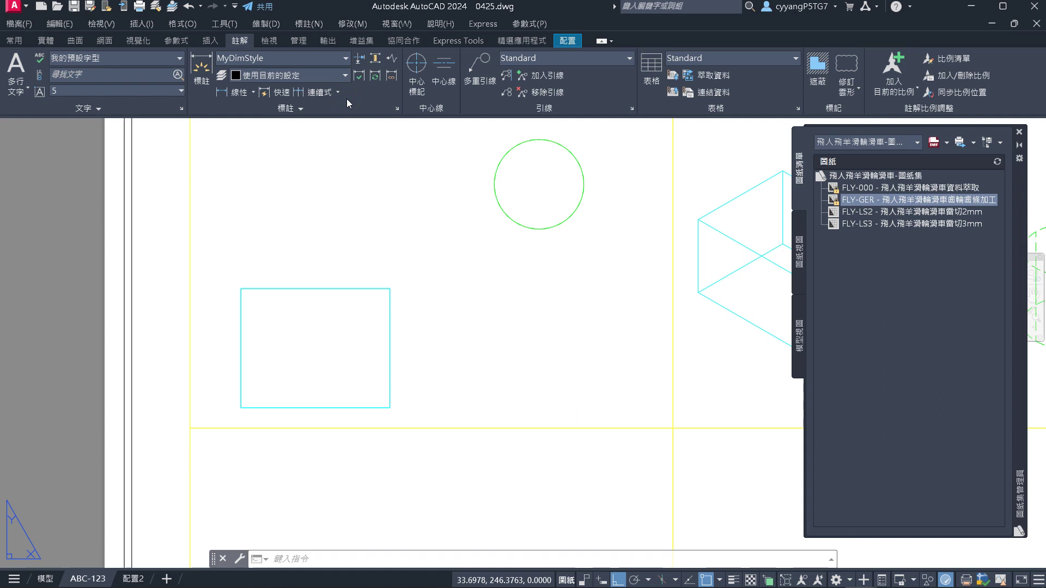
click(349, 60)
click(267, 108)
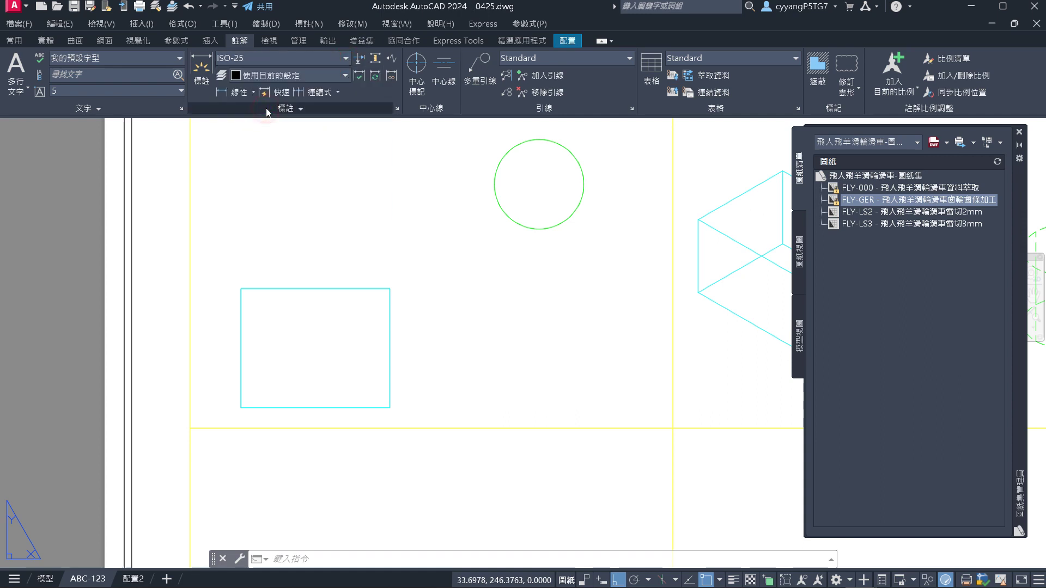
click(297, 60)
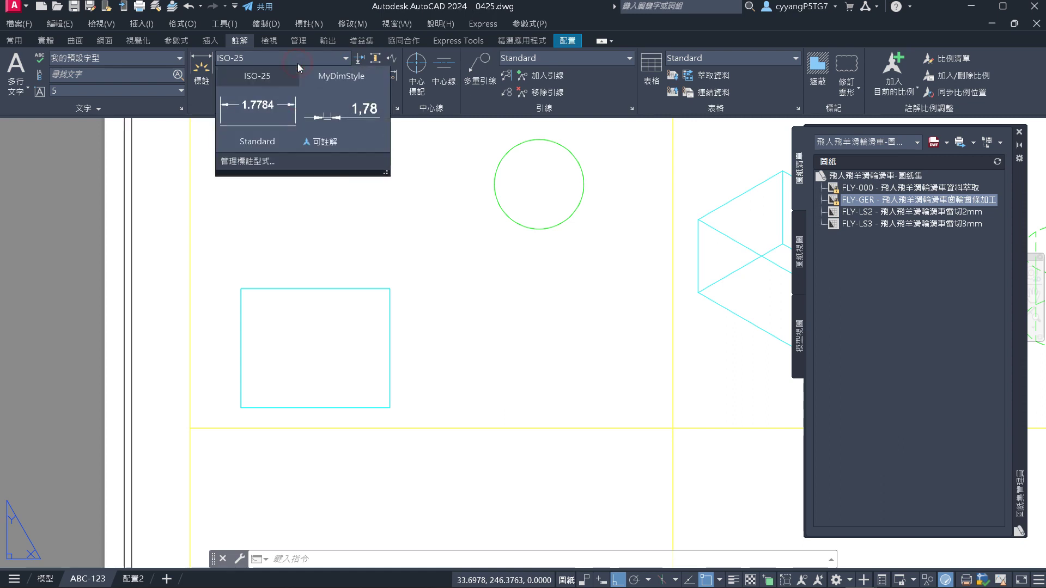
click(340, 113)
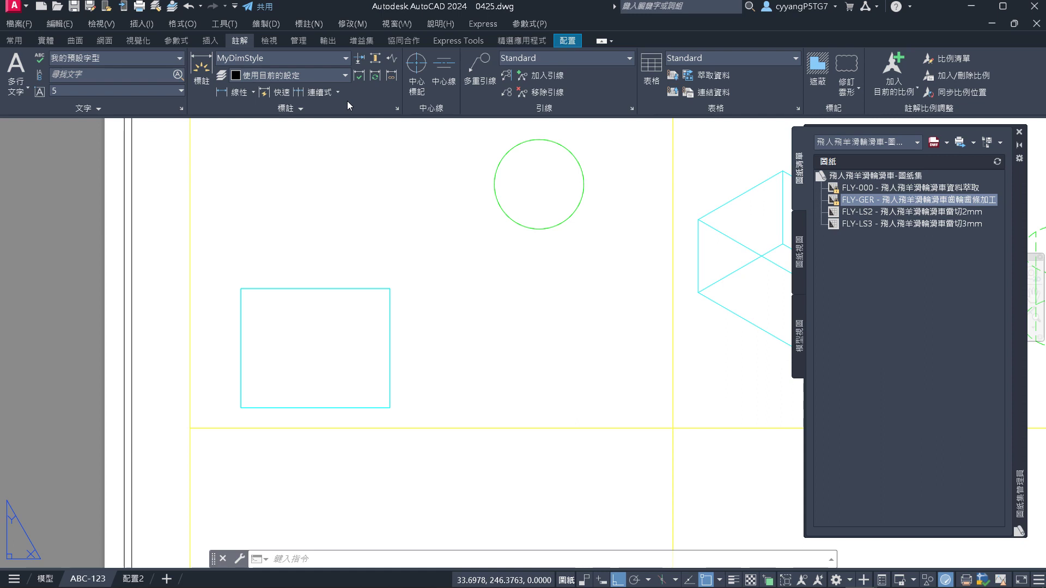
click(254, 93)
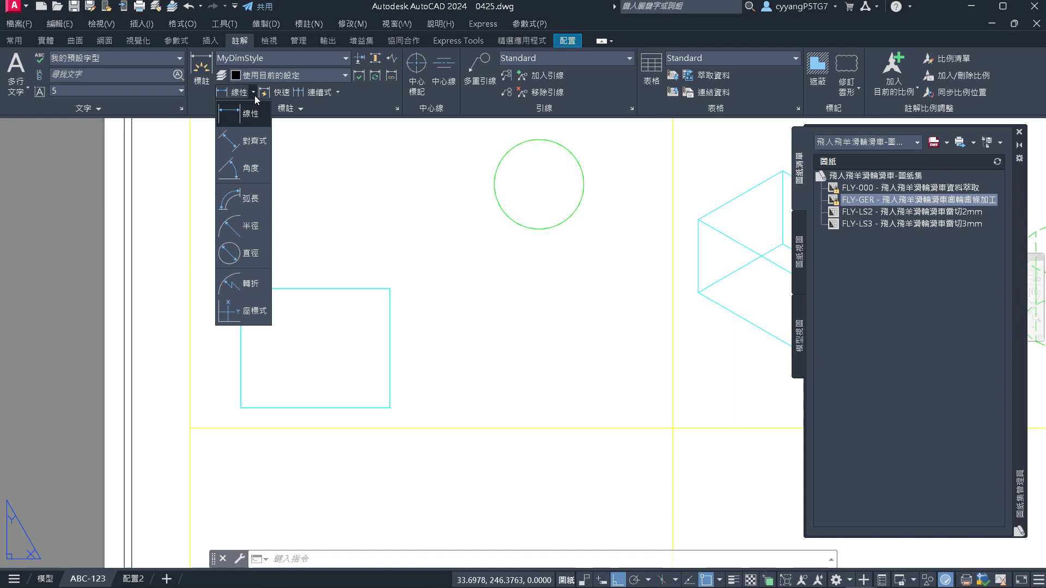
click(329, 107)
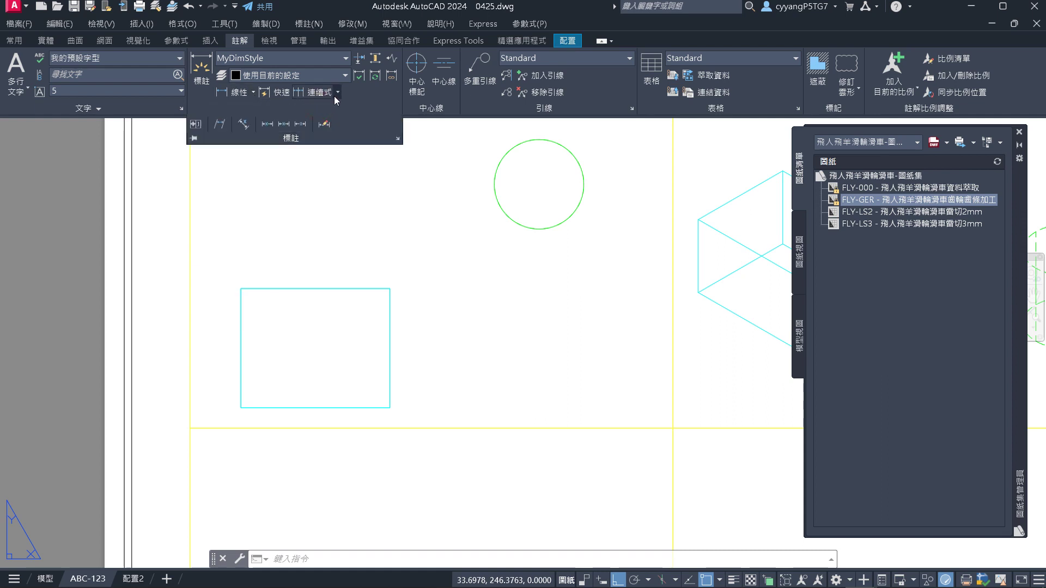
click(339, 92)
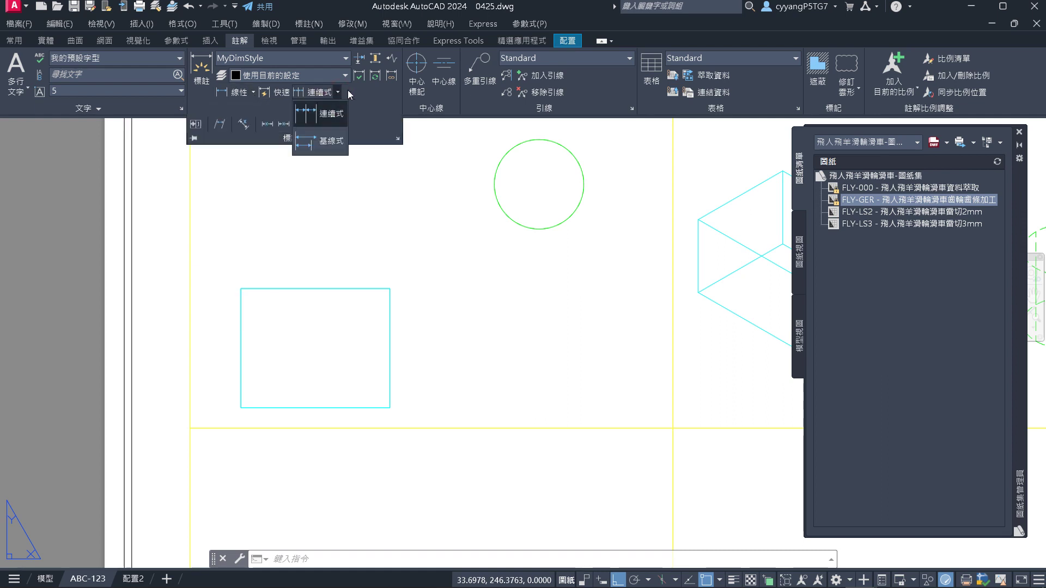
click(347, 92)
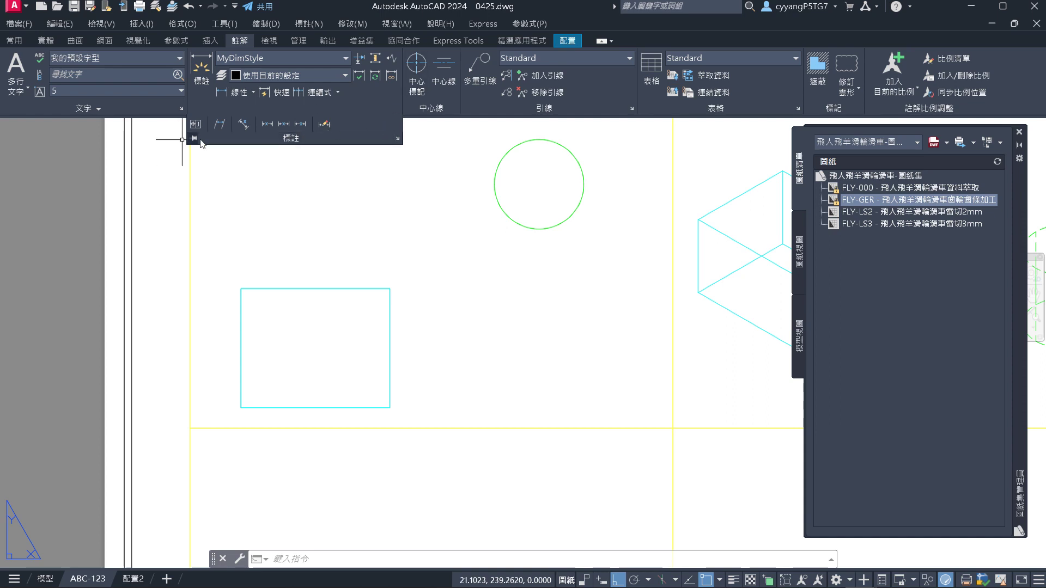
key(Escape)
click(338, 215)
key(Escape)
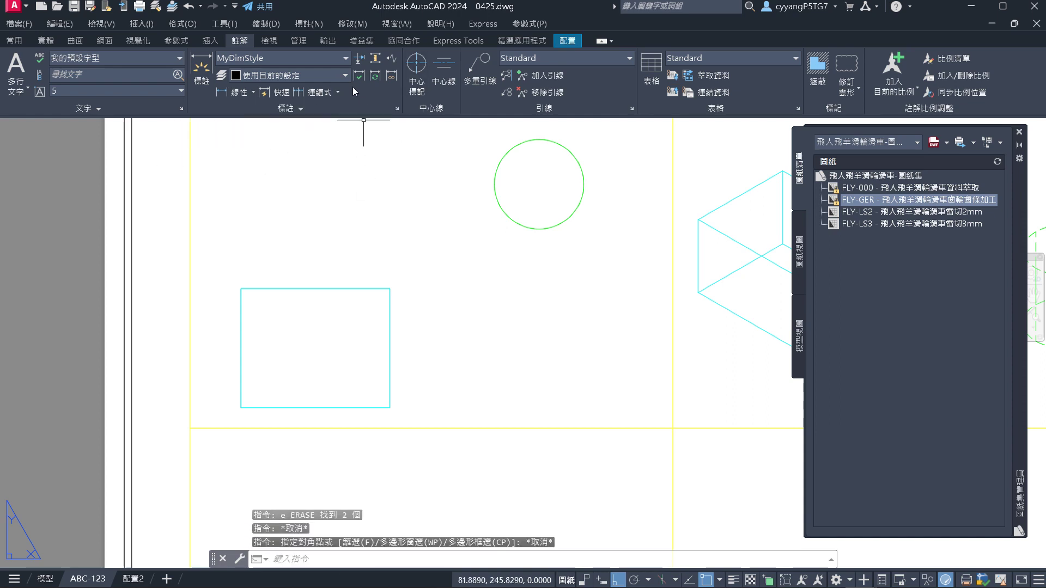
click(337, 94)
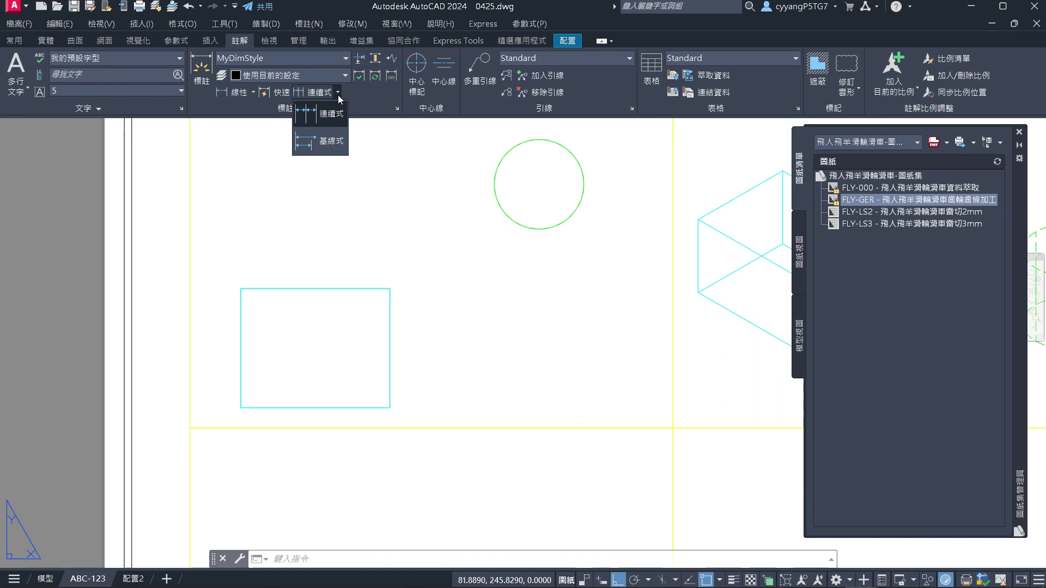
click(273, 94)
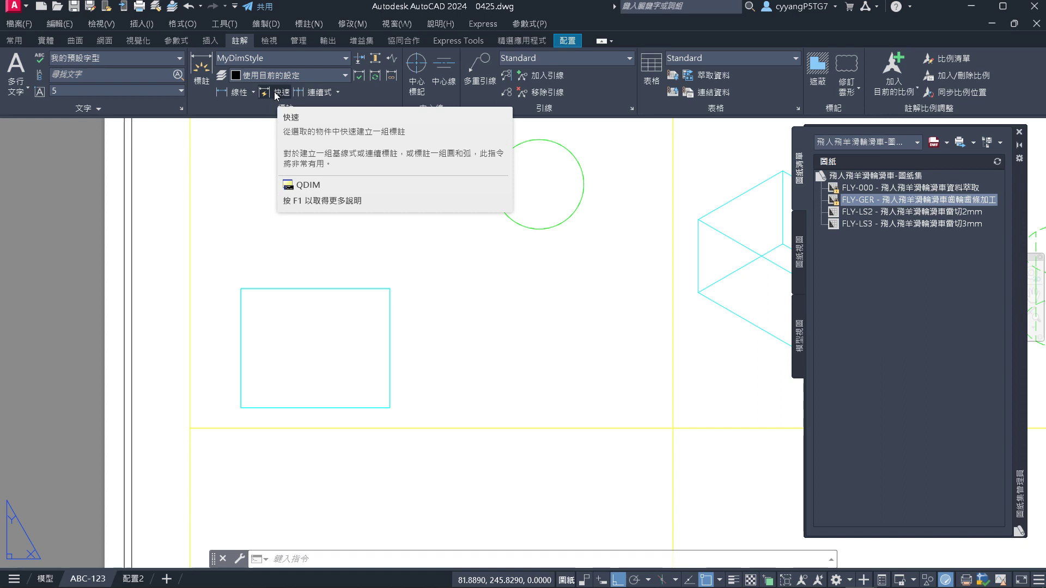
click(230, 125)
key(Escape)
key(Escape)
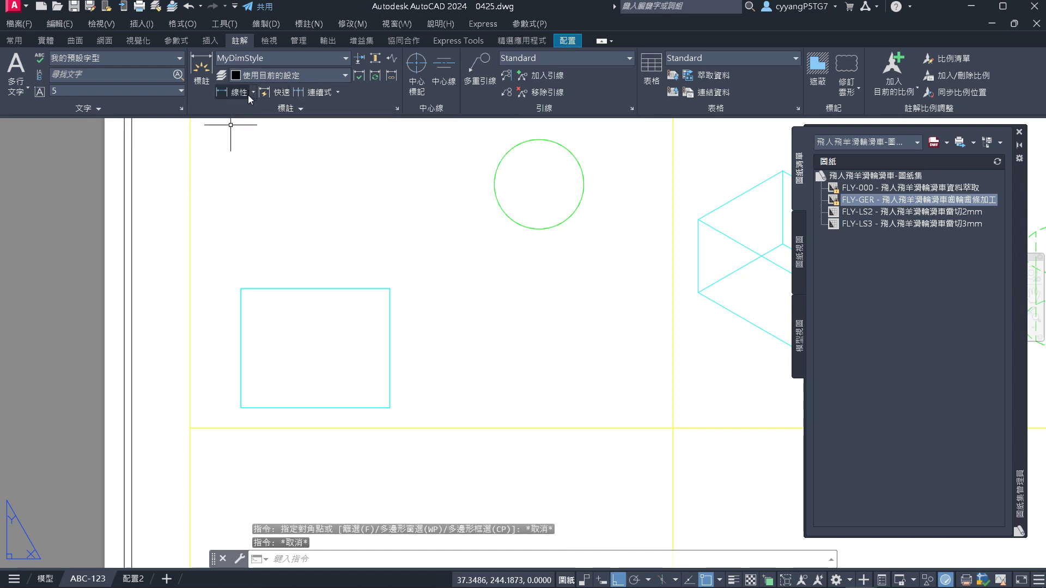
Add a 50 linear dimension along the rectangle's top edge in paper space
click(248, 93)
click(241, 288)
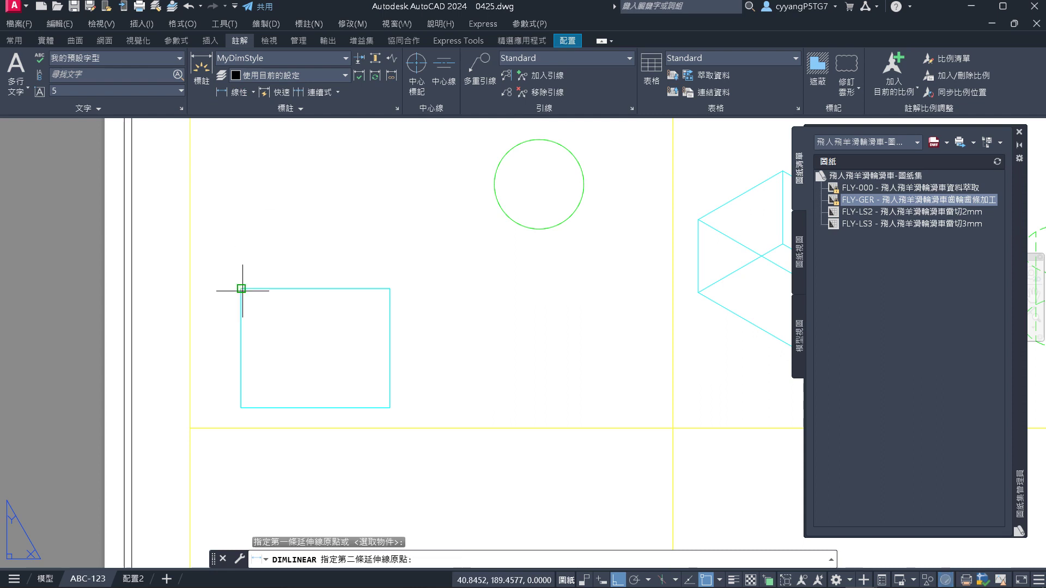
click(390, 288)
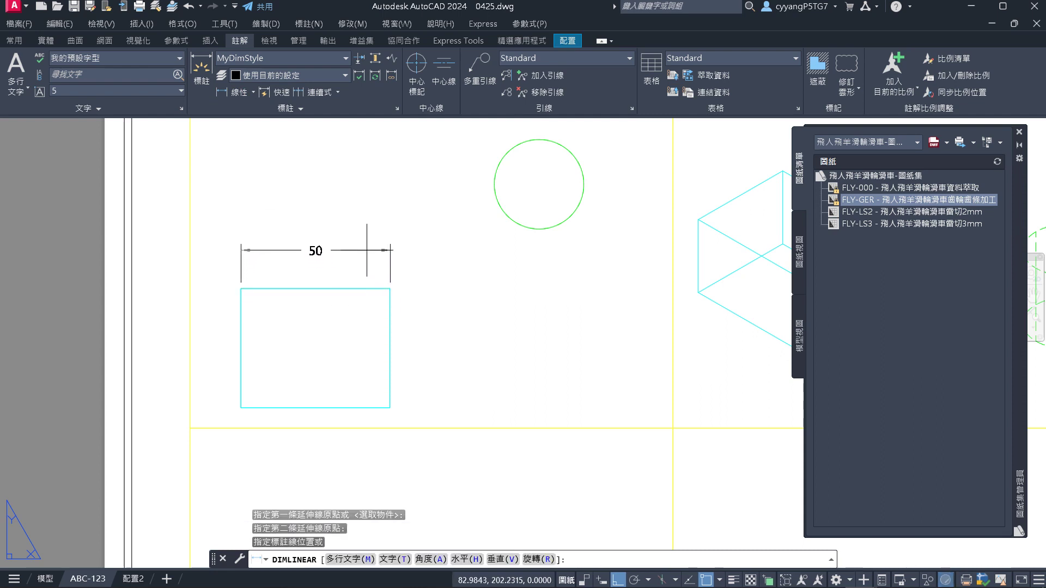
click(367, 250)
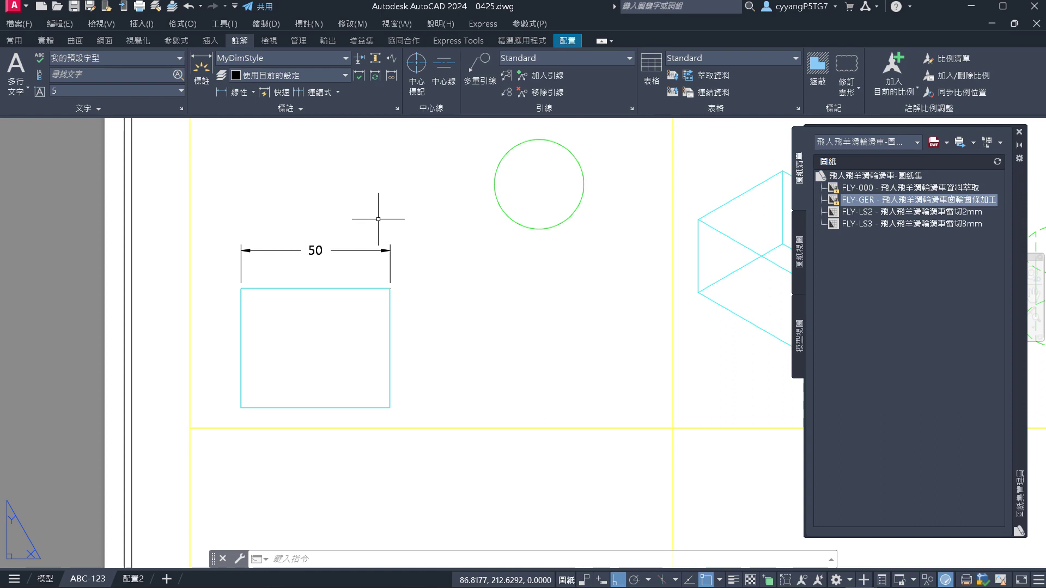
Inside the viewport, dimension the rectangle's right side as 40, then return to paper space
double_click(488, 284)
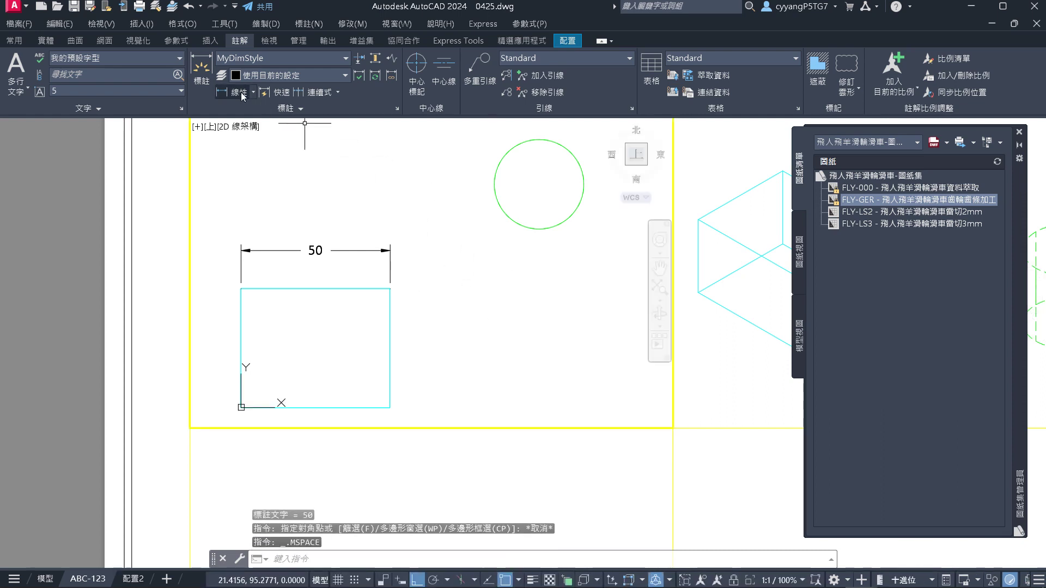
click(240, 93)
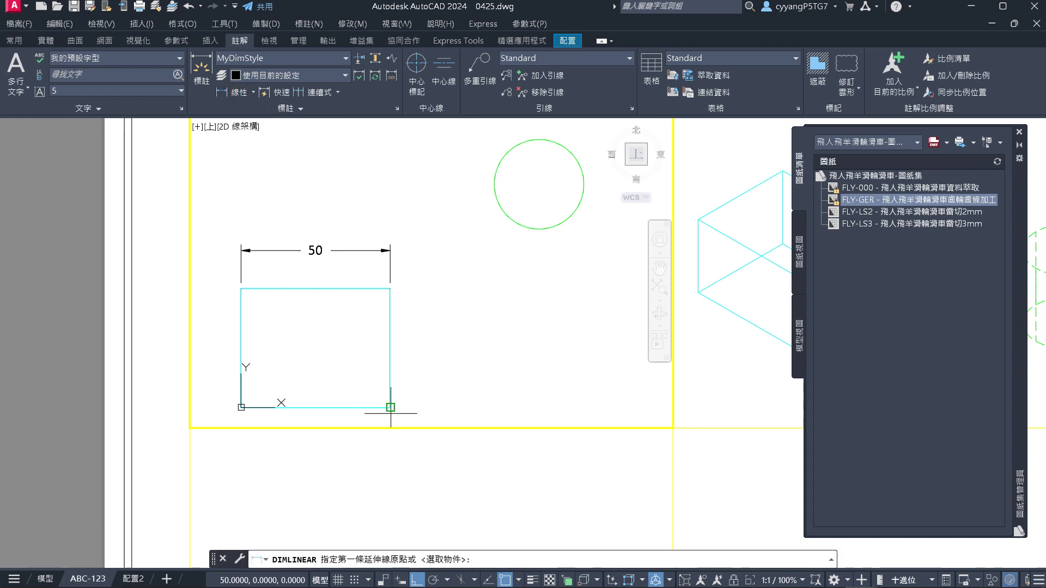
click(390, 408)
click(390, 288)
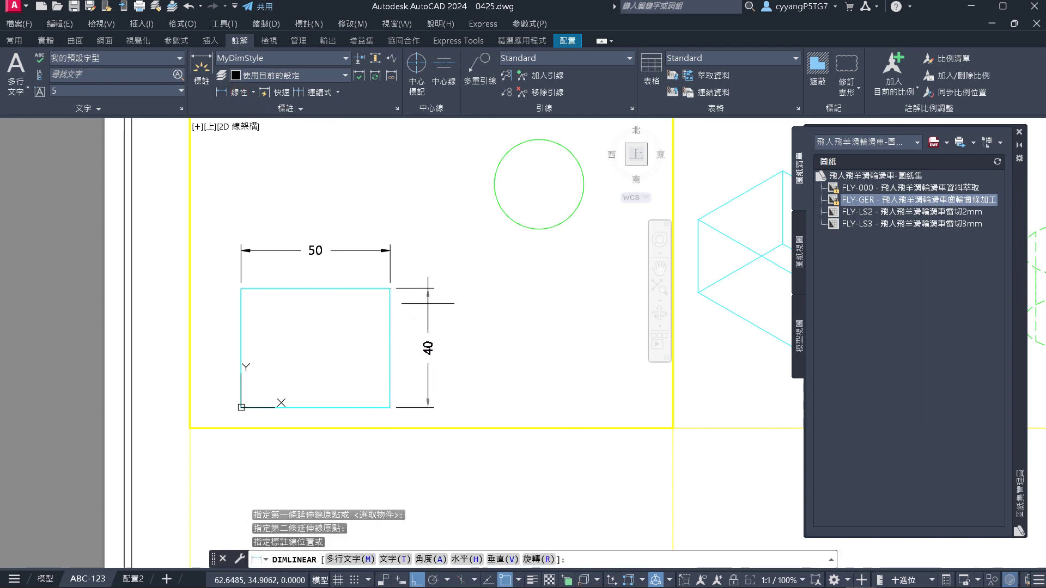
click(429, 296)
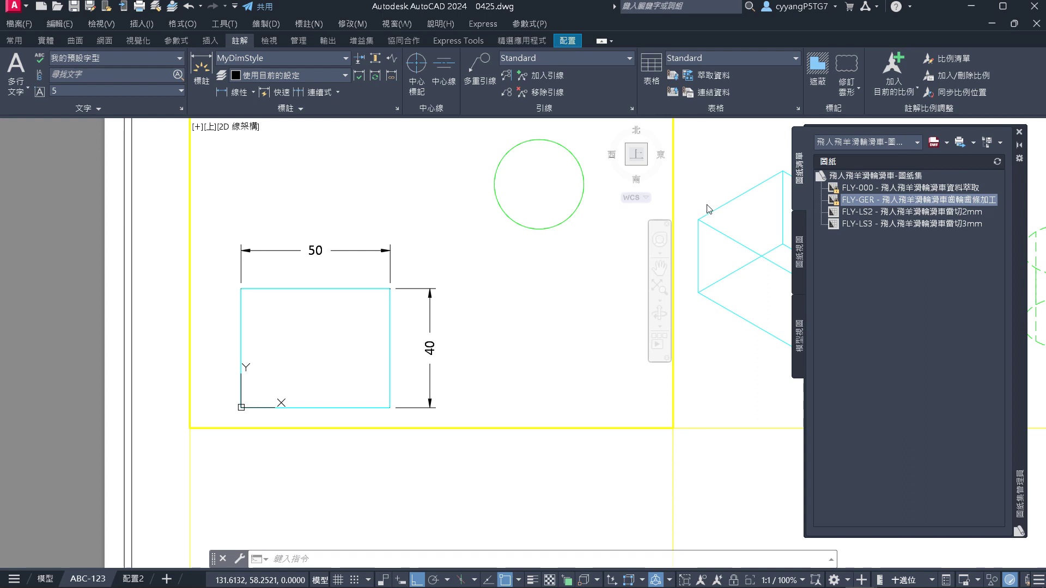
double_click(109, 335)
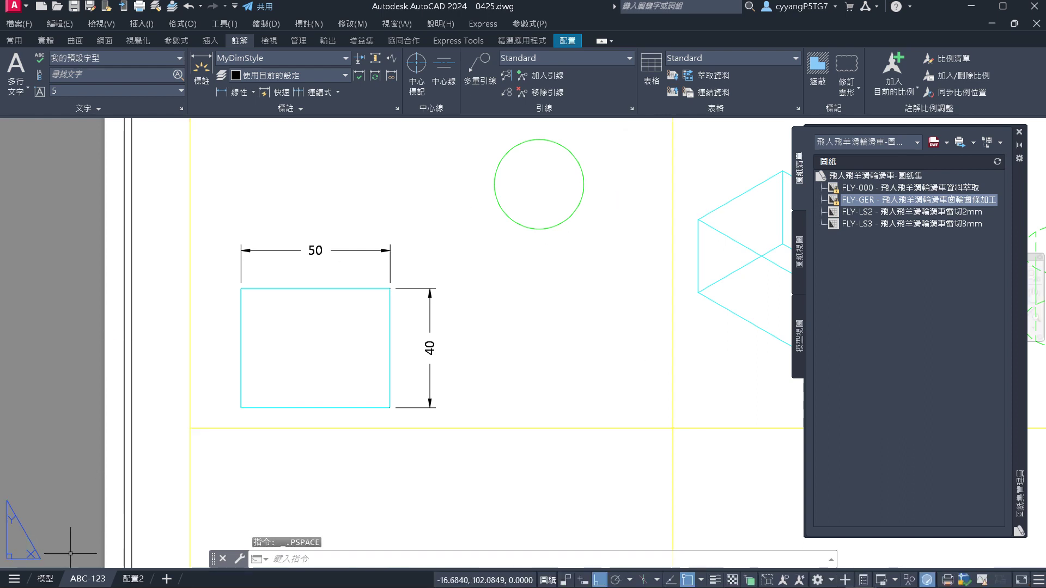
Recentre the model view on the box and cylinder, then go back to the ABC-123 layout
click(46, 578)
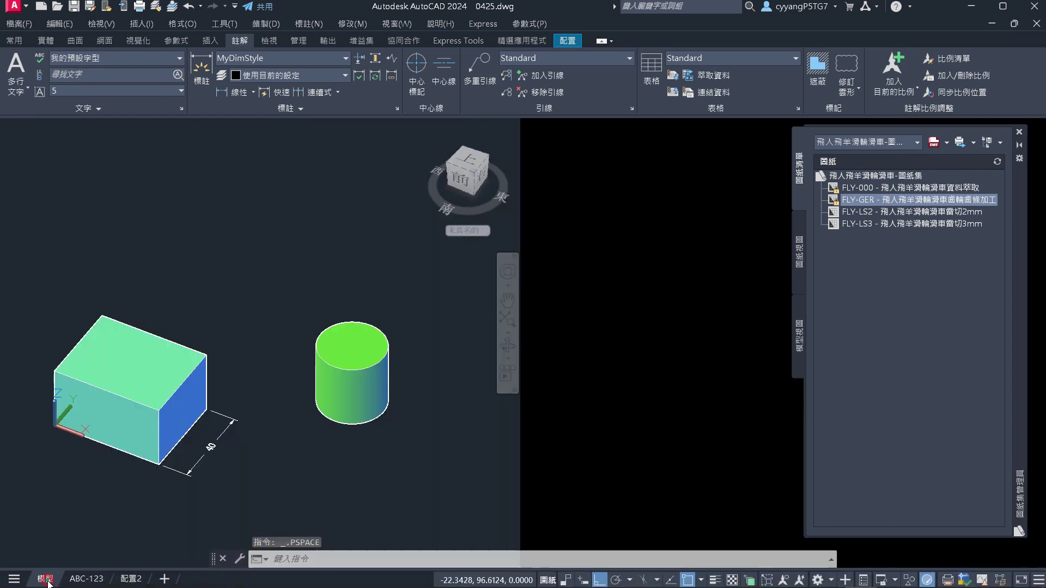
scroll(114, 448, up, 5)
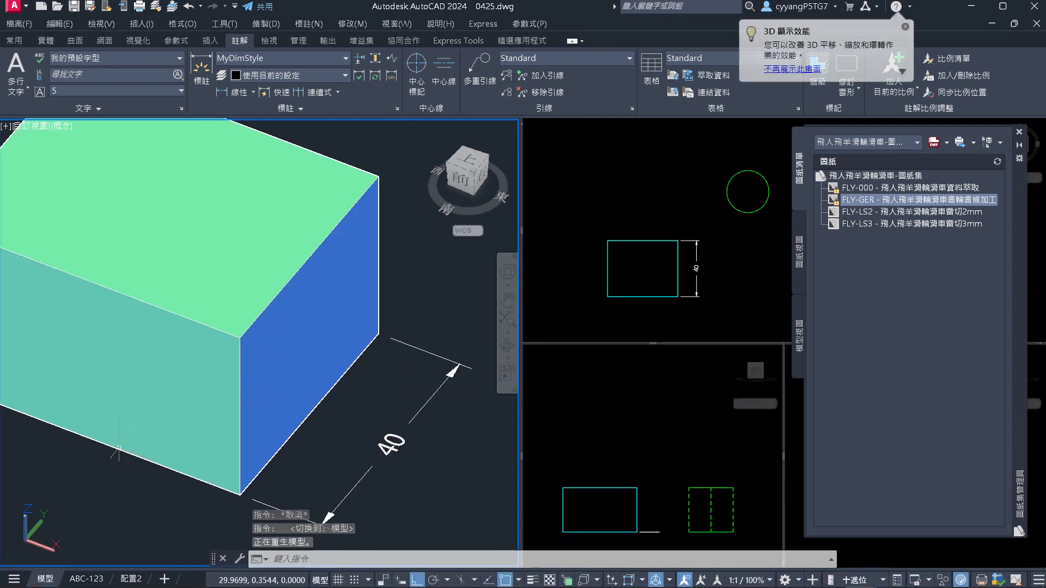
scroll(118, 435, down, 5)
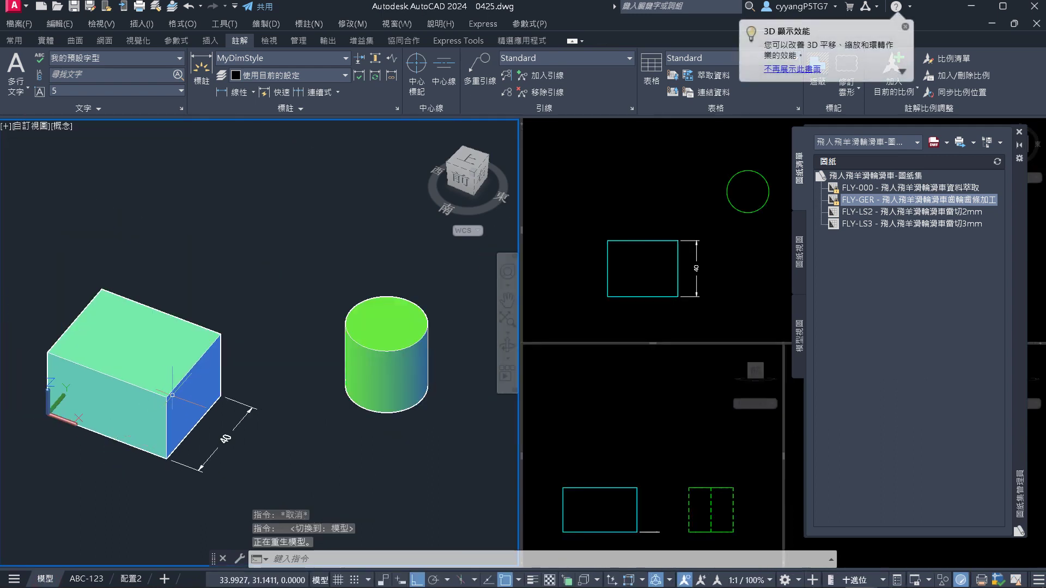
shift+middle_drag(211, 414, 212, 415)
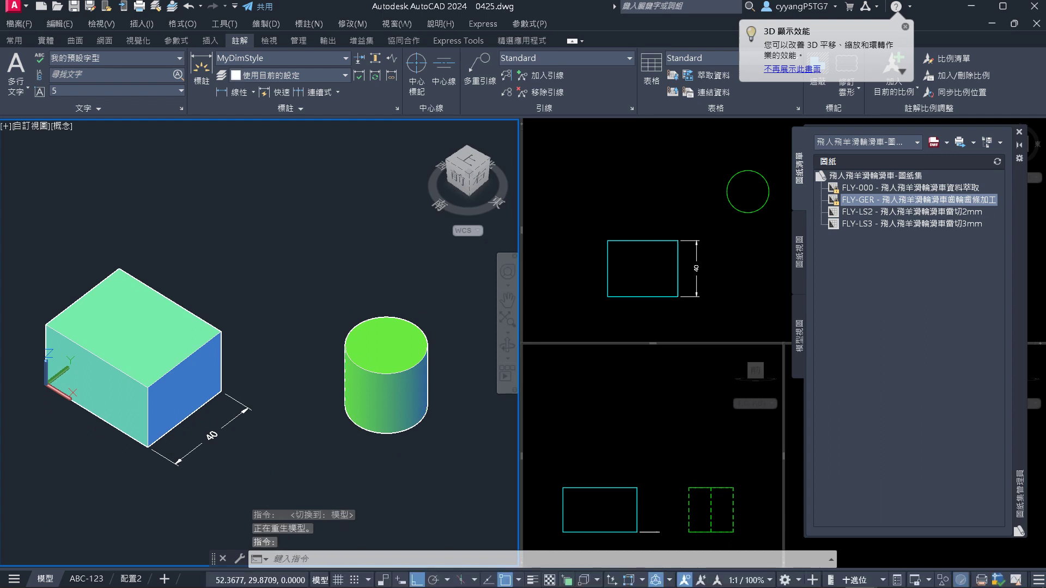
middle_drag(188, 418, 245, 383)
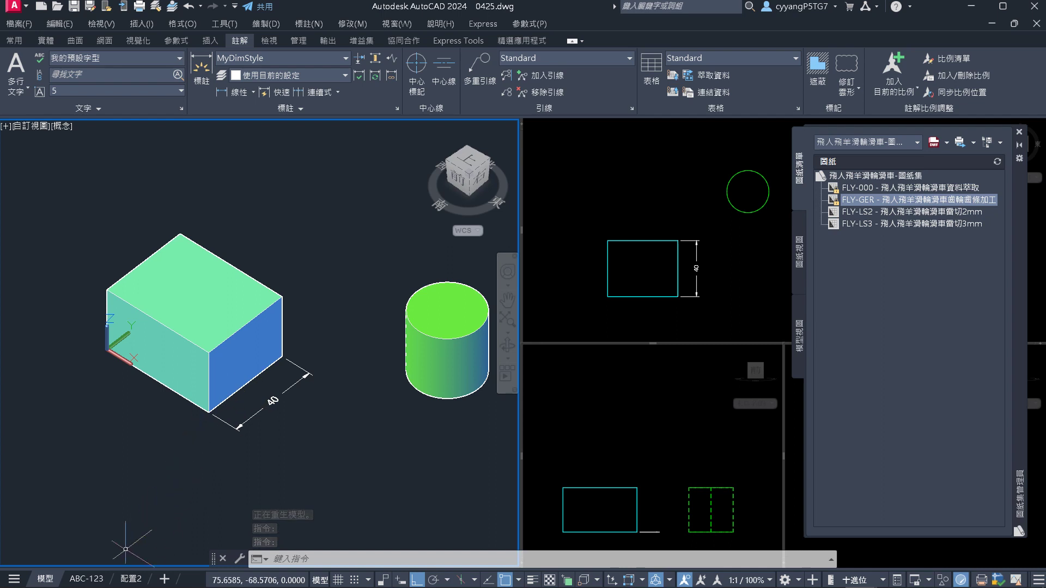
click(87, 578)
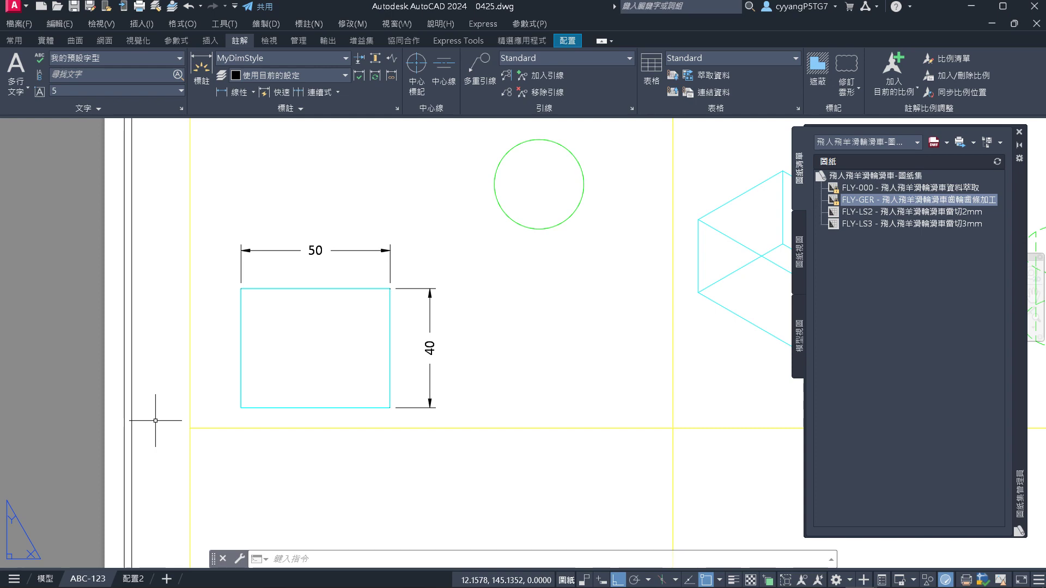
Erase the box's 40 height dimension from inside the isometric viewport
scroll(32, 259, down, 4)
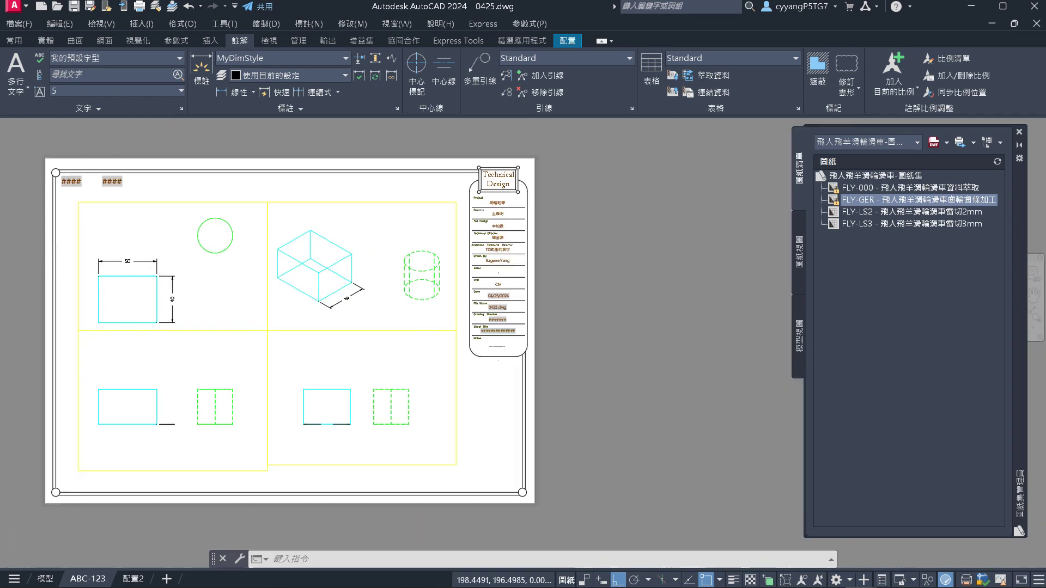
scroll(494, 245, up, 8)
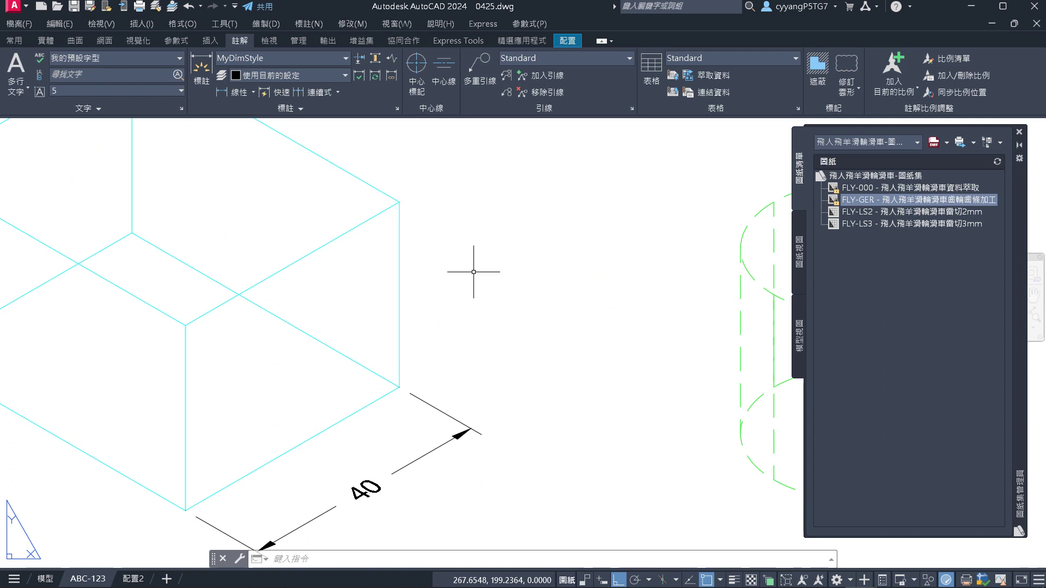
scroll(638, 260, down, 4)
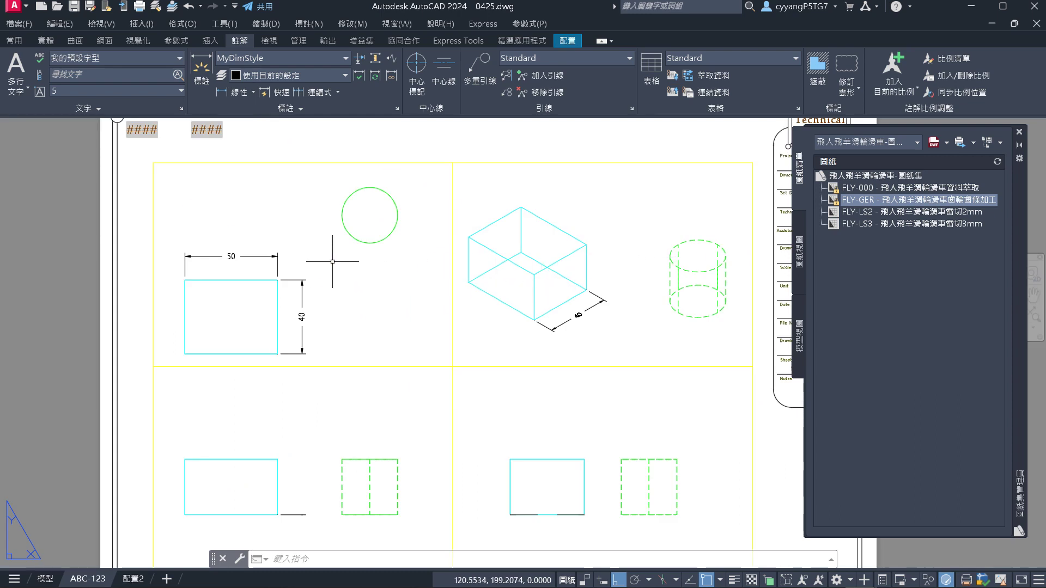
double_click(570, 318)
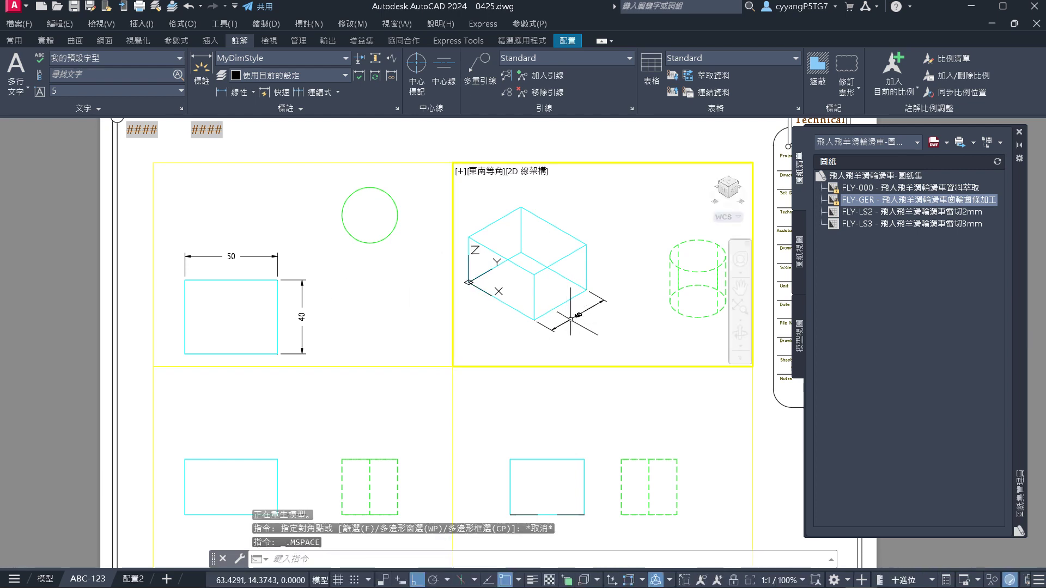
text(e)
key(Return)
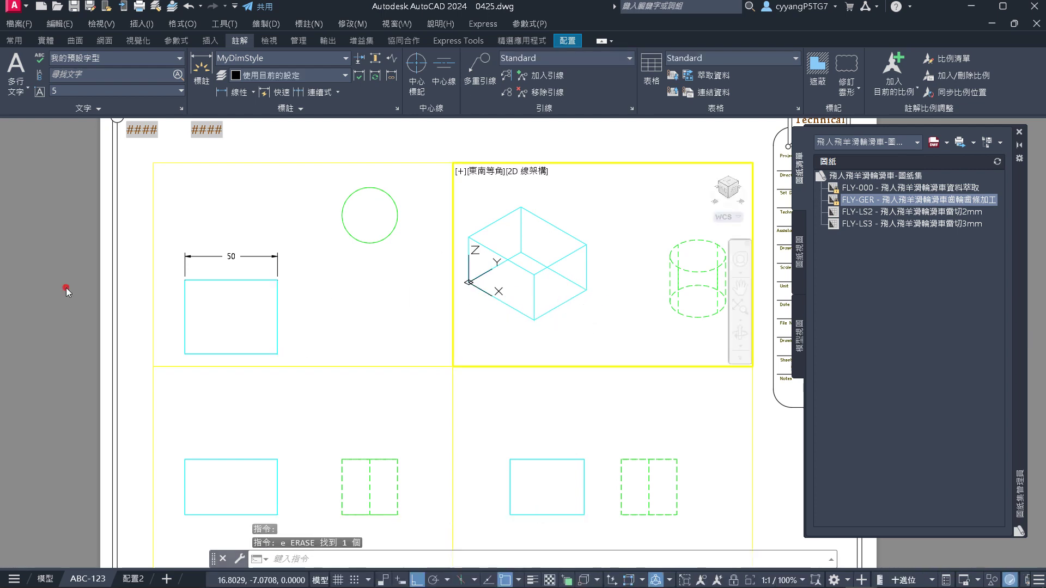
In paper space, add a vertical 40 dimension along the rectangle's right edge
double_click(66, 287)
scroll(155, 234, up, 2)
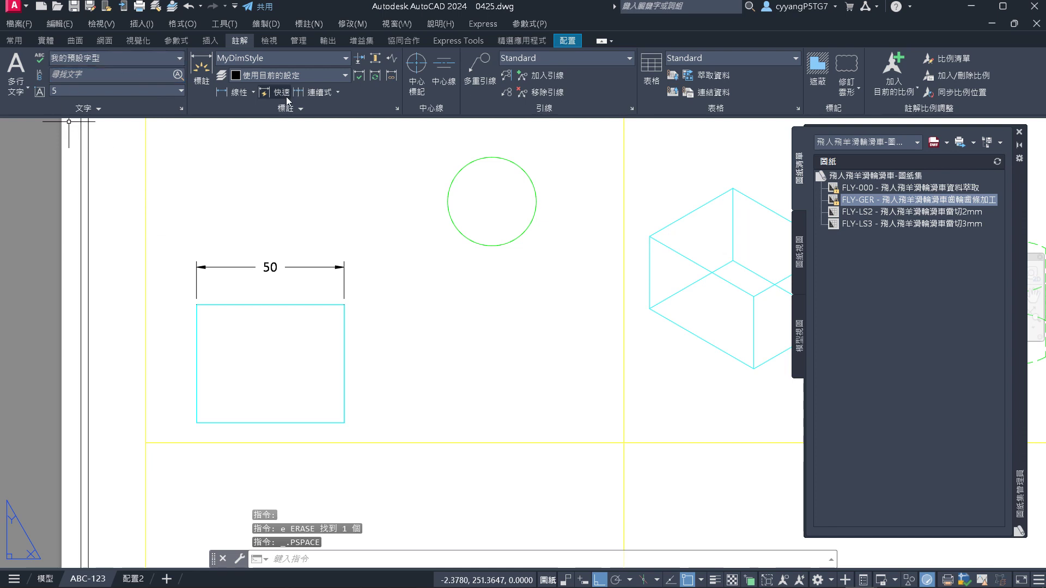
click(224, 97)
click(344, 423)
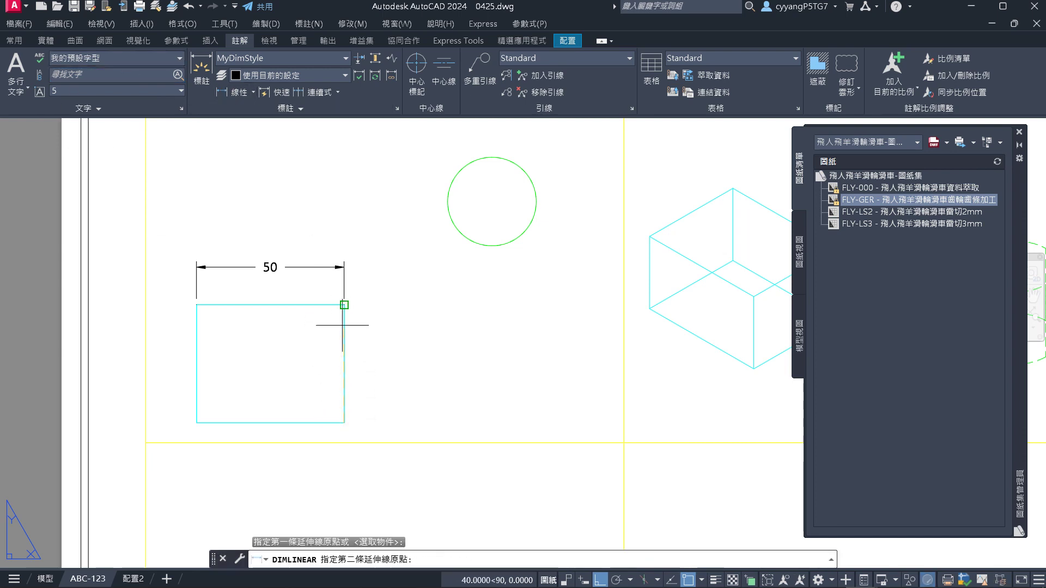
click(345, 305)
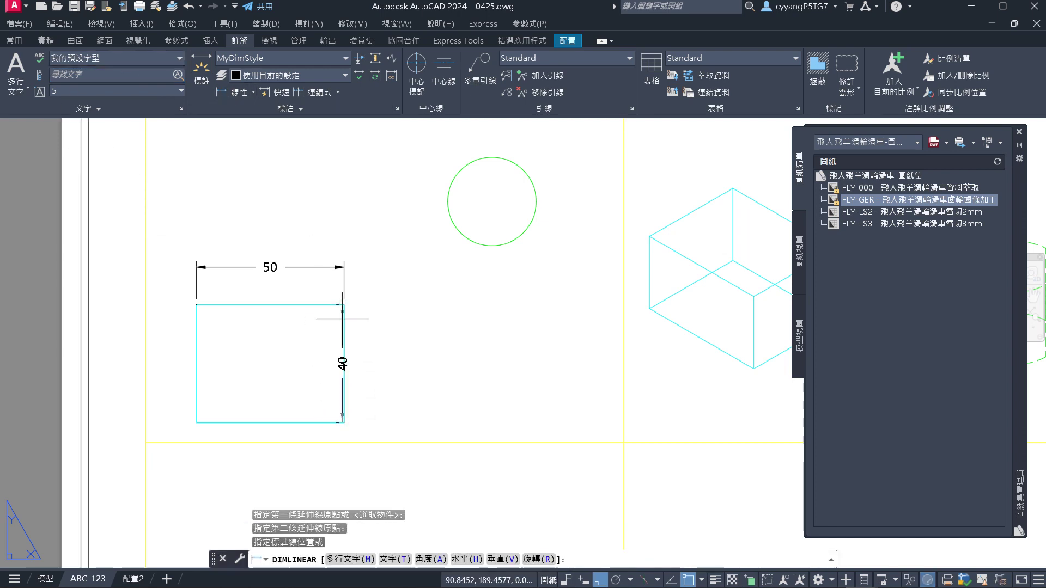
click(386, 319)
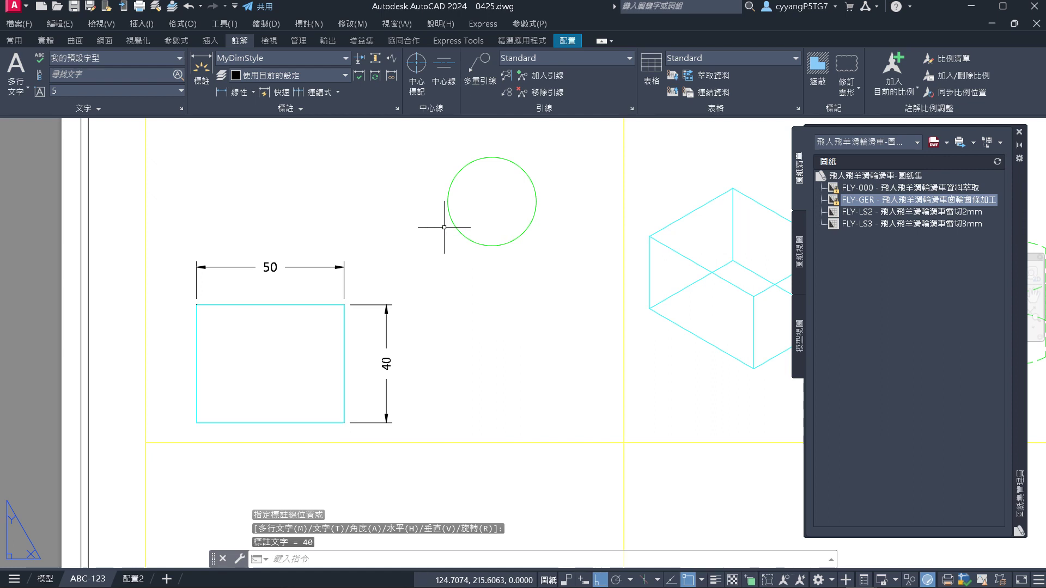
scroll(354, 299, up, 6)
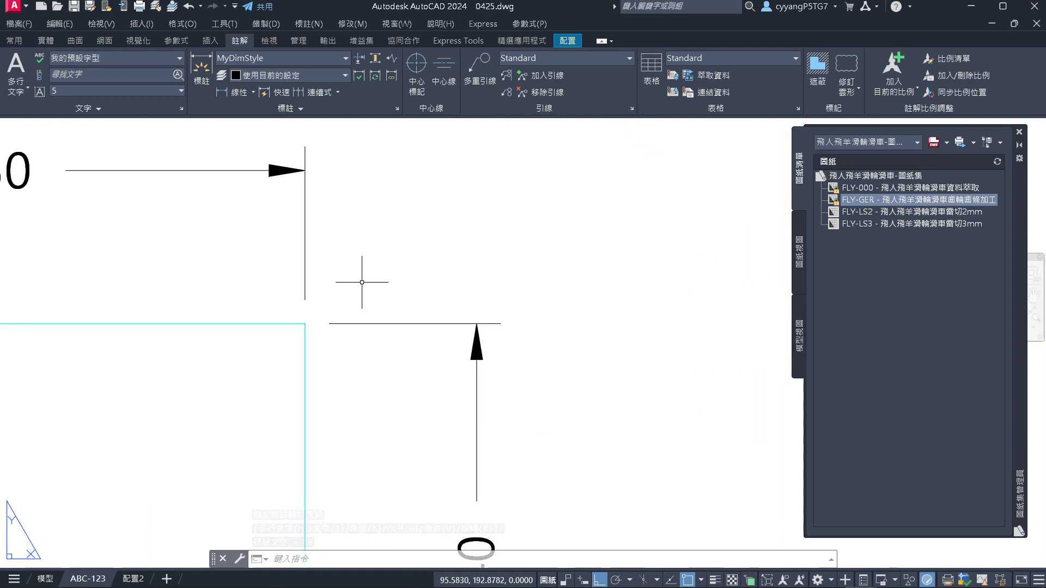
scroll(361, 282, down, 6)
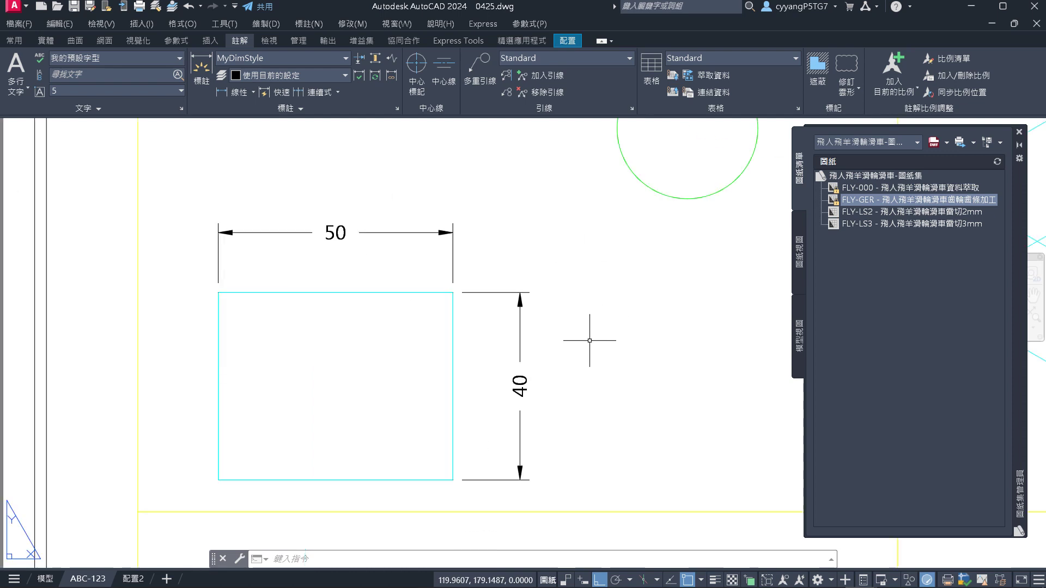
Select the 40 dimension and test stretching its end grips, then cancel
click(584, 343)
click(498, 292)
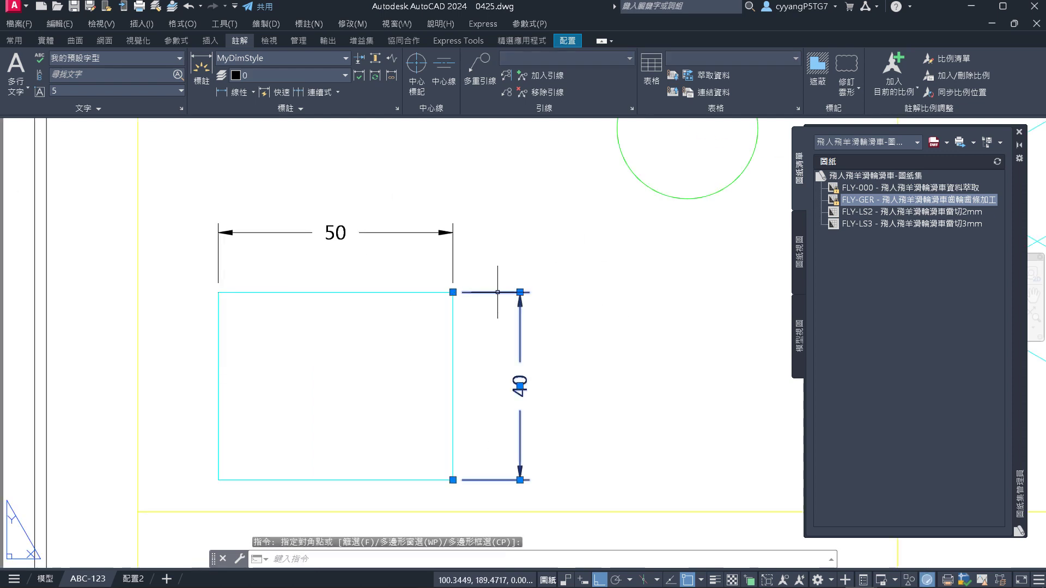
click(452, 292)
click(391, 293)
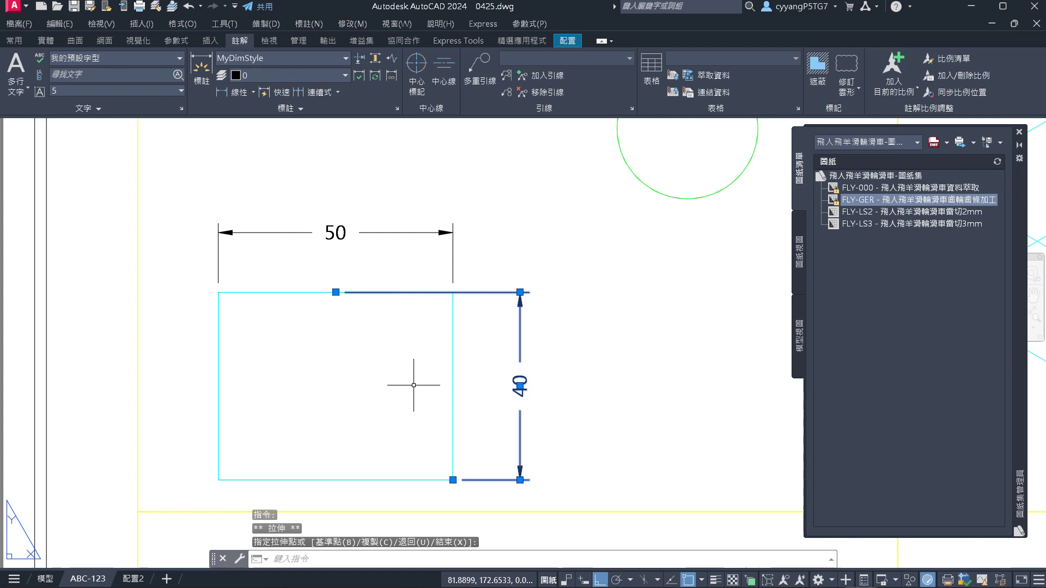
click(452, 479)
key(Escape)
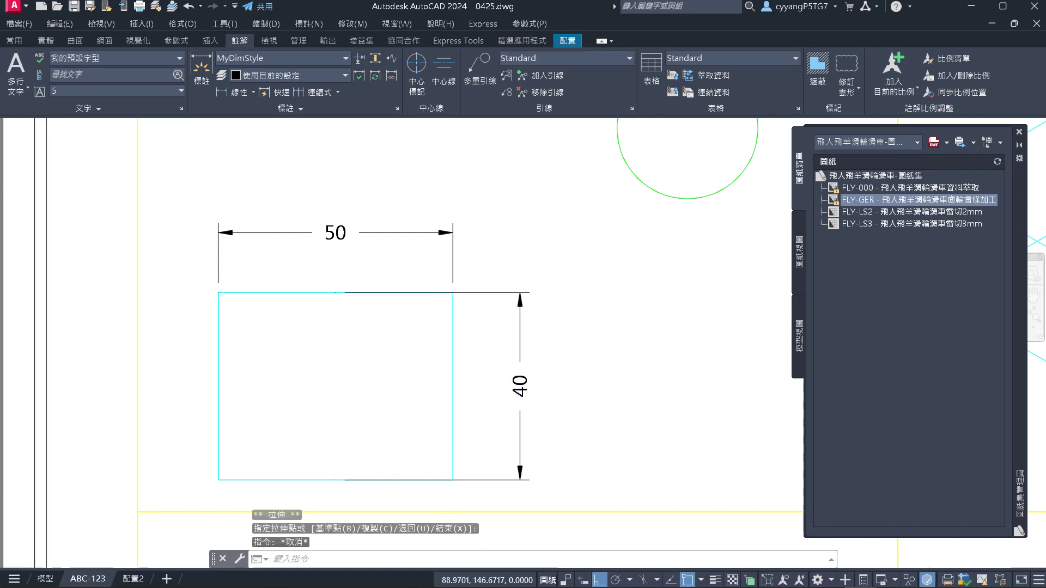
scroll(453, 480, up, 3)
scroll(468, 475, down, 3)
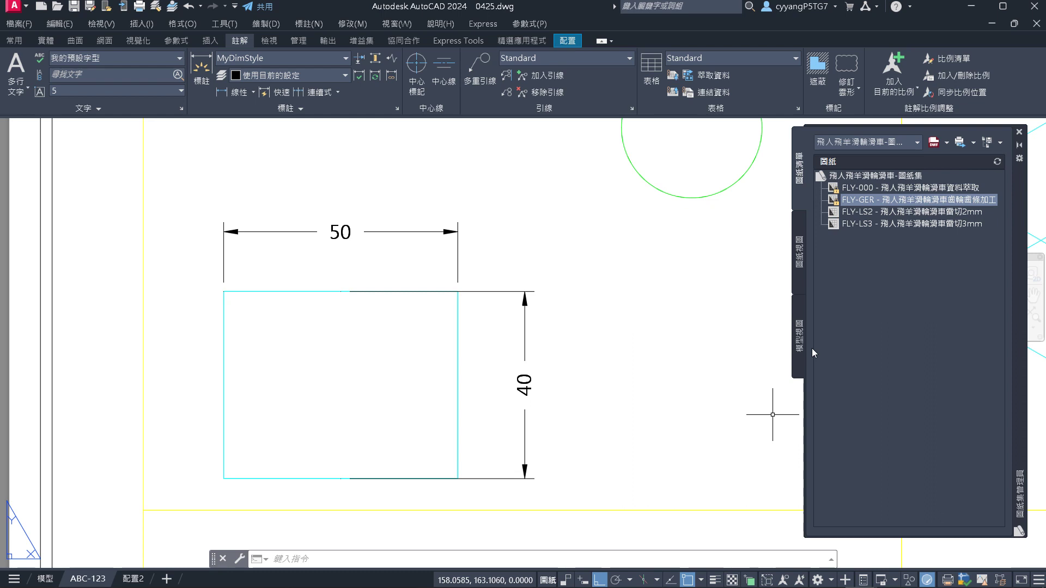
Restart and cancel a linear dimension, then begin a crossing selection around the 40 dimension
key(Escape)
key(Escape)
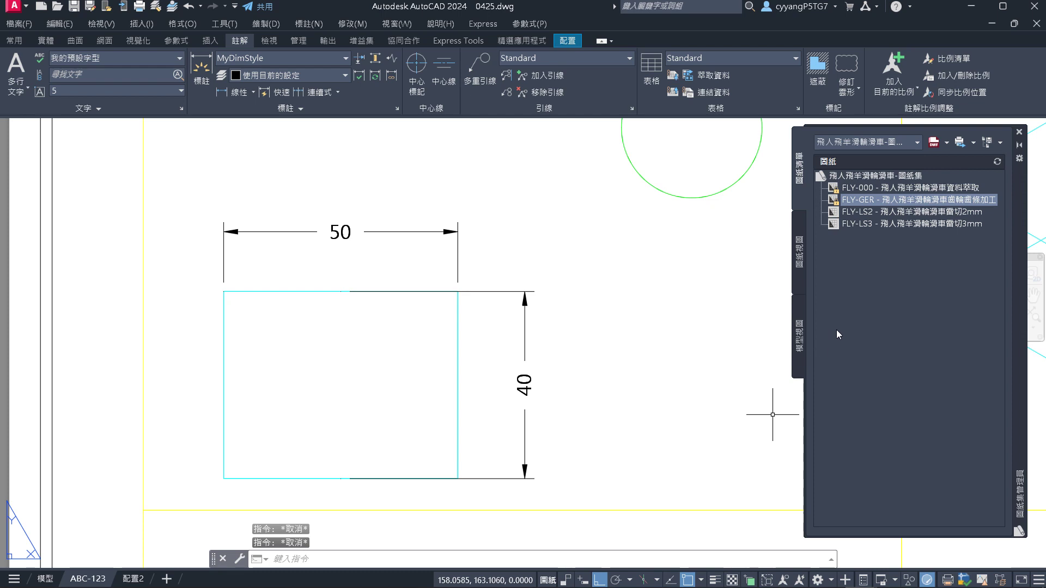
key(Return)
click(495, 330)
key(Escape)
key(Escape)
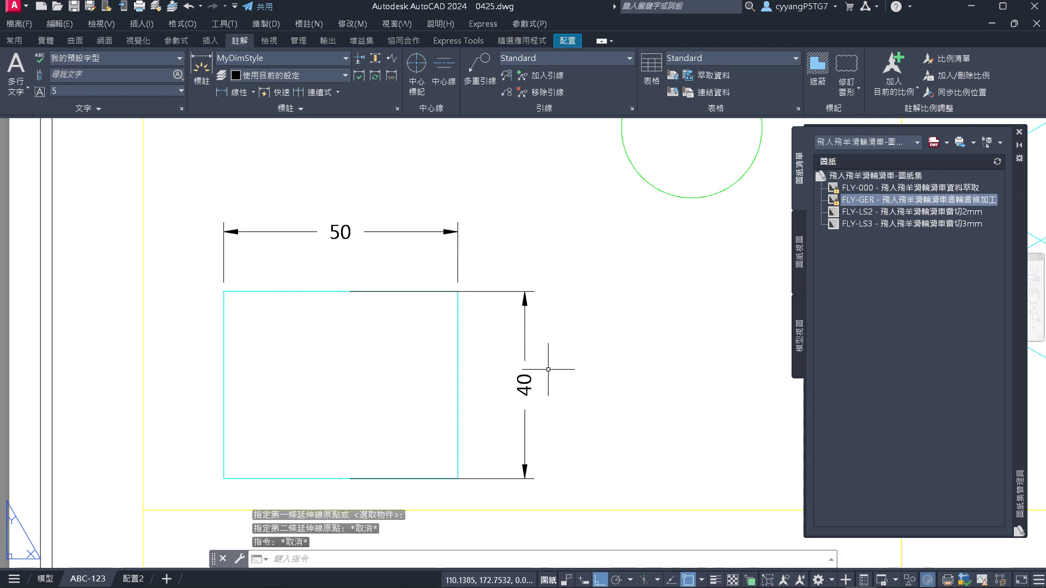
click(551, 327)
Erase the selected vertical 40 dimension
click(495, 379)
text(e)
key(Return)
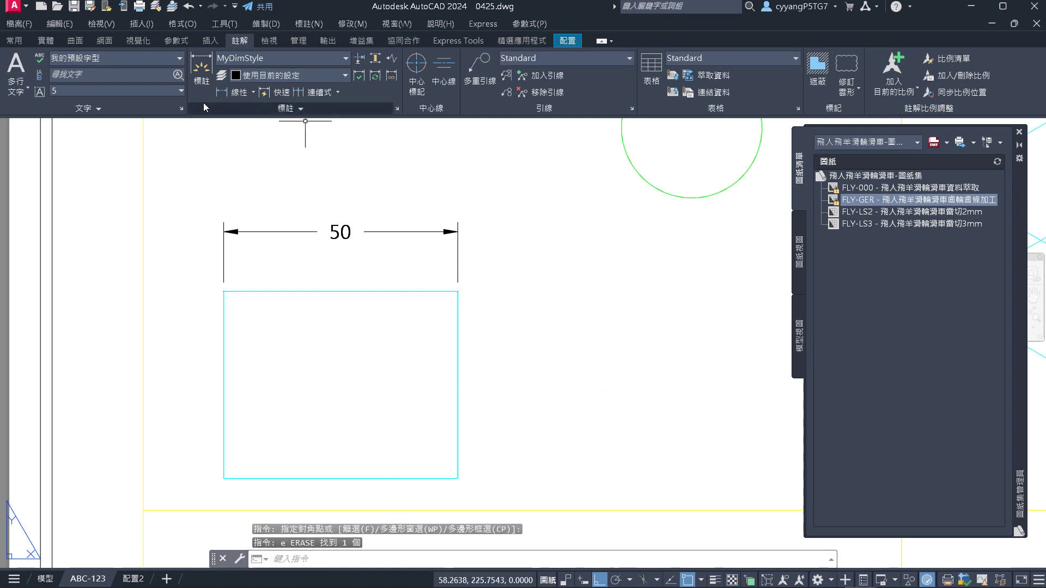
Start the linear dimension twice and cancel both times, adding no height dimension
click(230, 90)
click(457, 292)
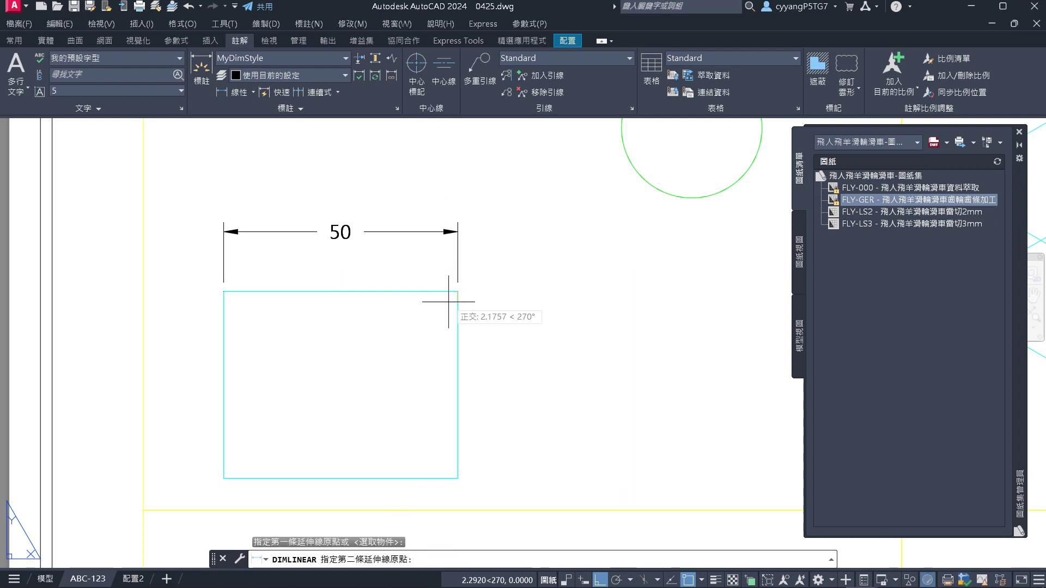
key(Escape)
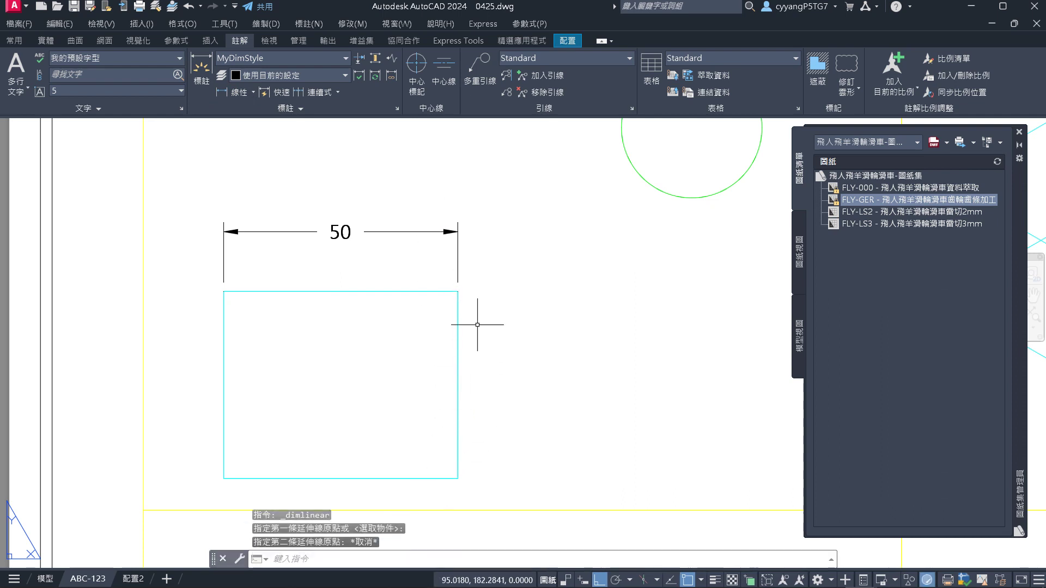
click(231, 92)
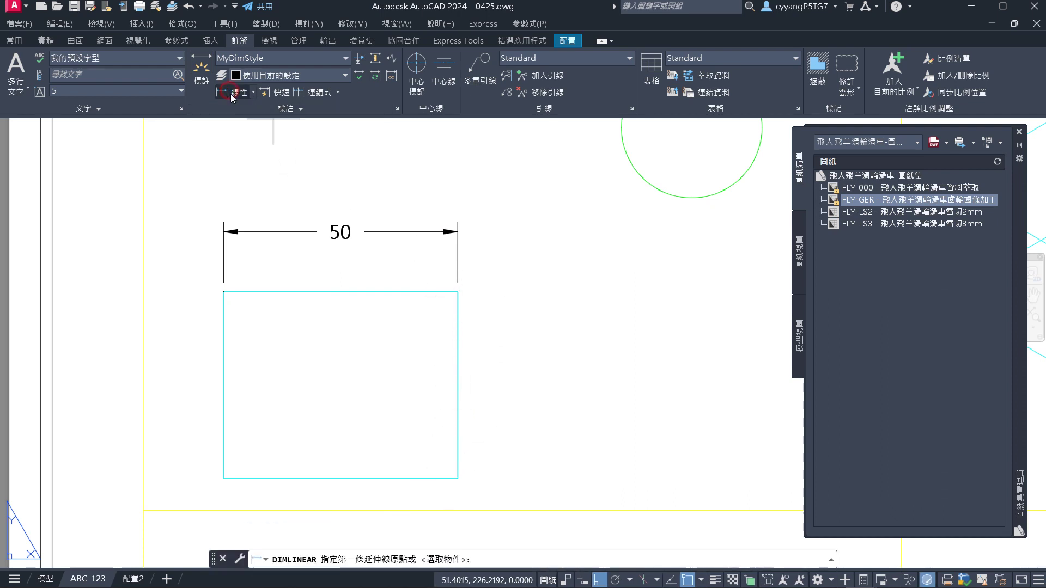
scroll(236, 237, down, 2)
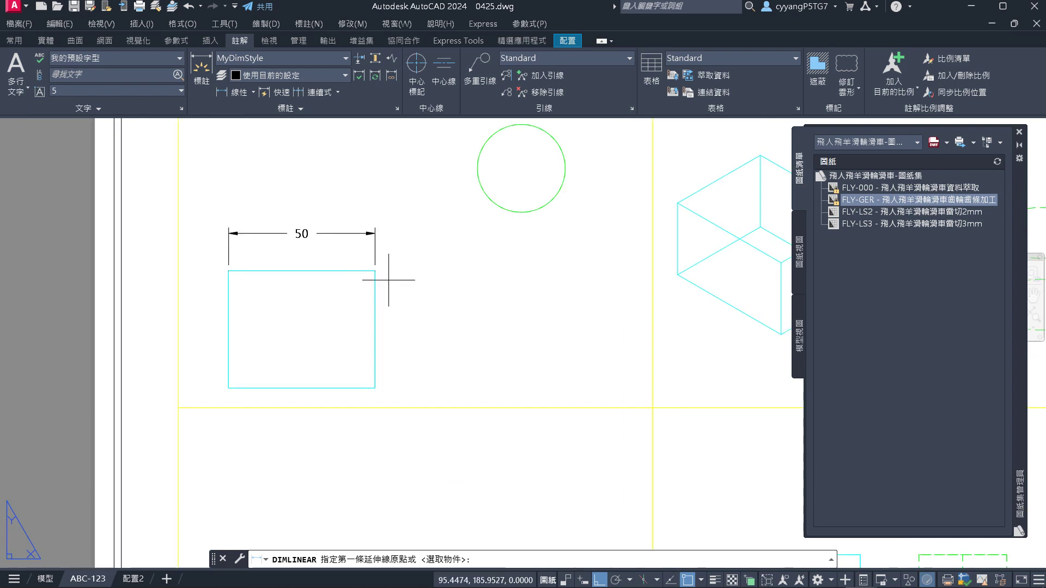
scroll(381, 275, up, 4)
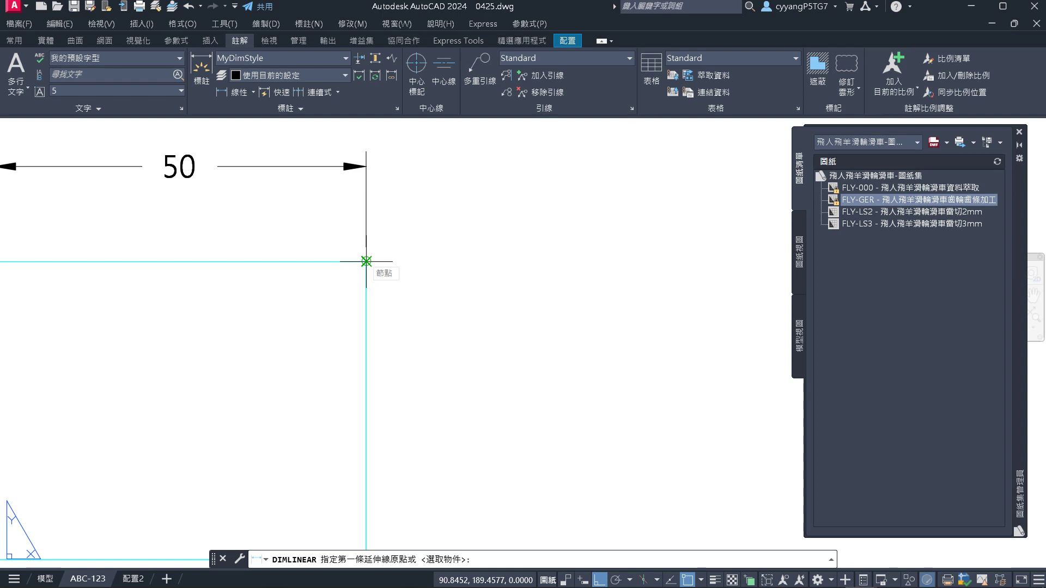
key(Escape)
scroll(366, 261, down, 6)
scroll(338, 367, up, 4)
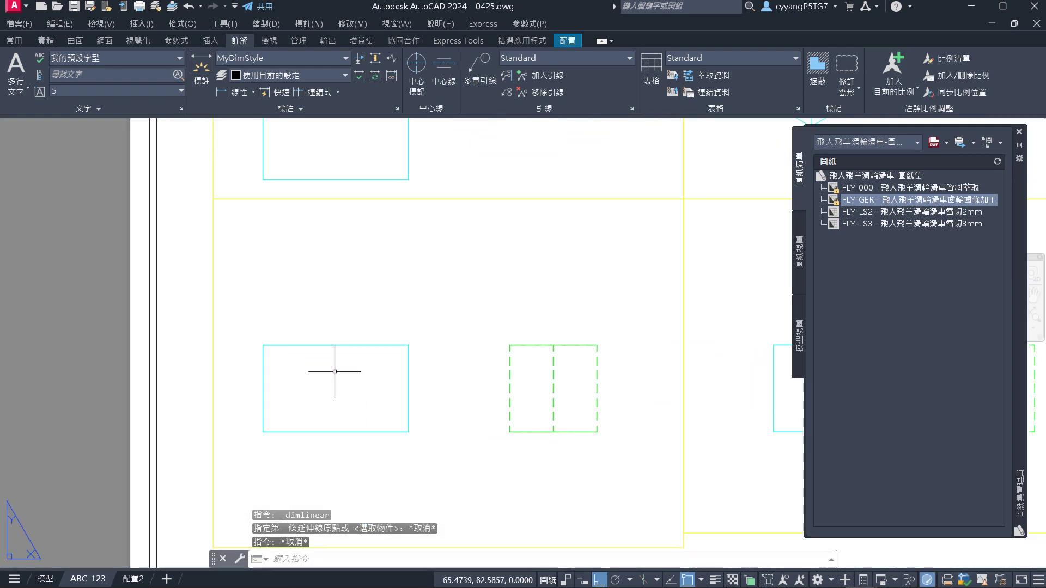
Zoom the lower-left front viewport to 1/2xp scale and return to paper space
double_click(370, 322)
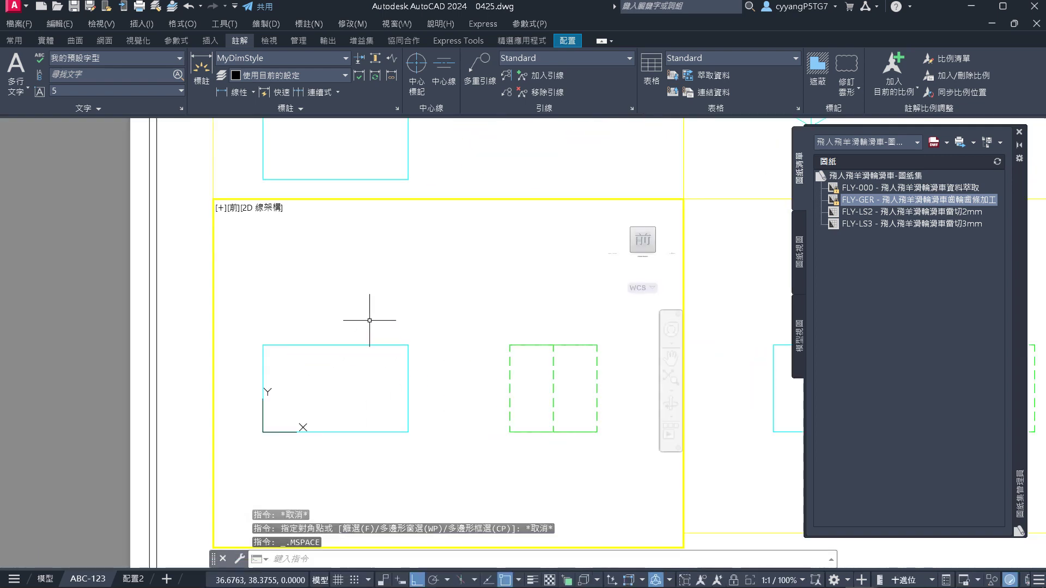
key(Return)
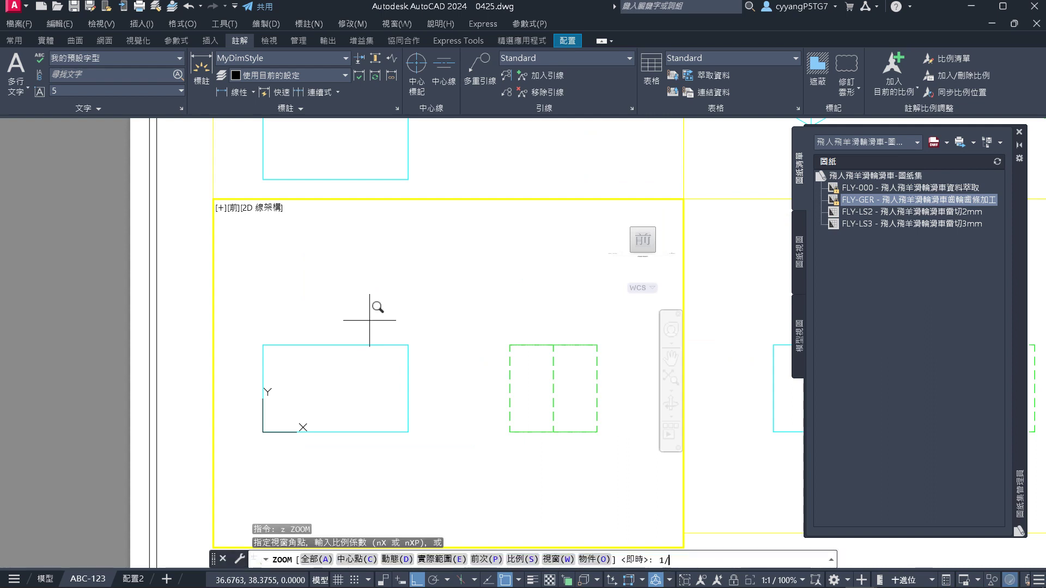
key(Up)
text(z)
key(Return)
key(BackSpace)
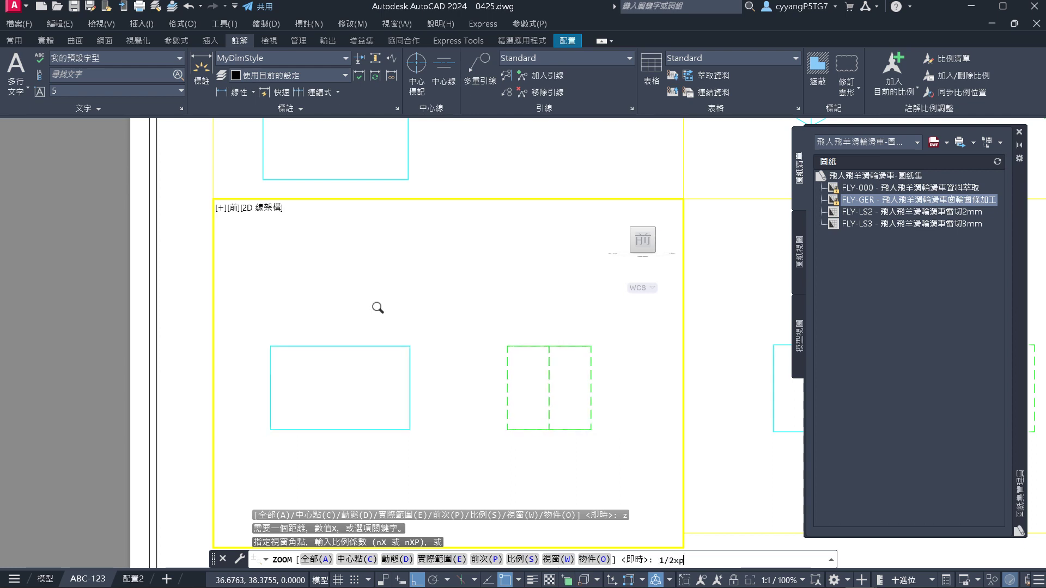
key(Return)
double_click(179, 330)
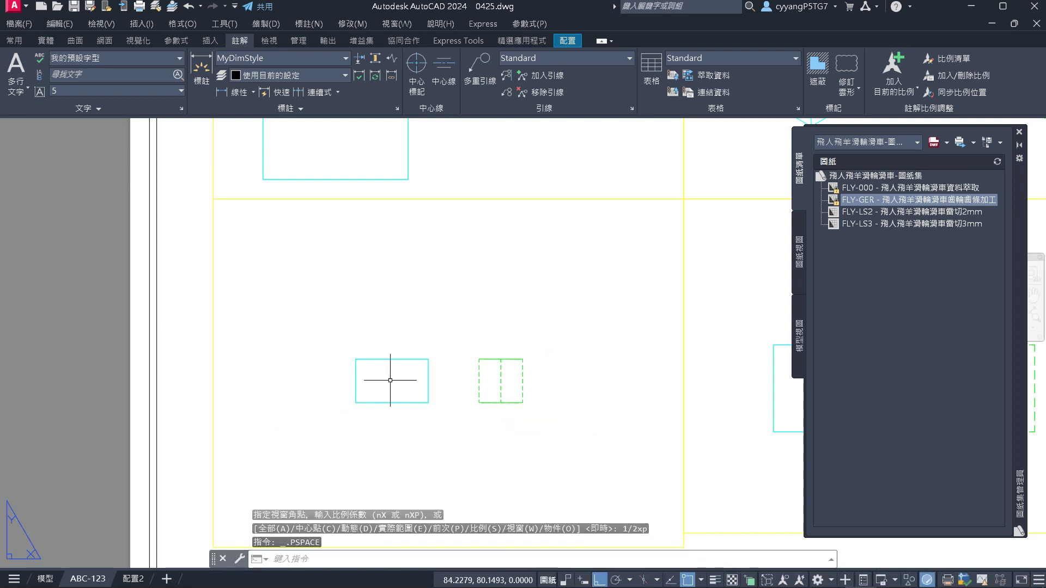
scroll(401, 378, up, 2)
scroll(432, 354, down, 2)
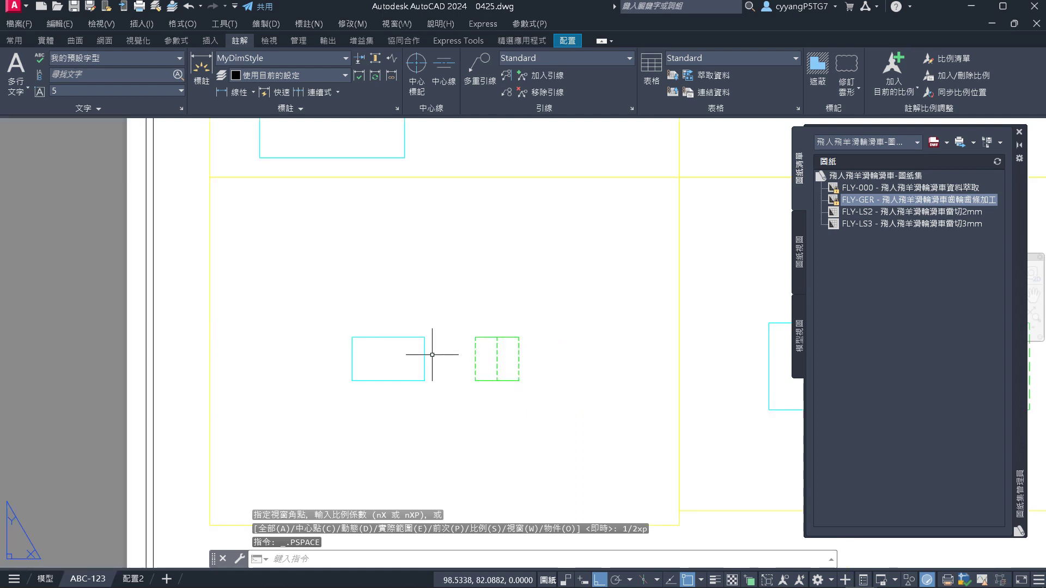
scroll(467, 370, up, 2)
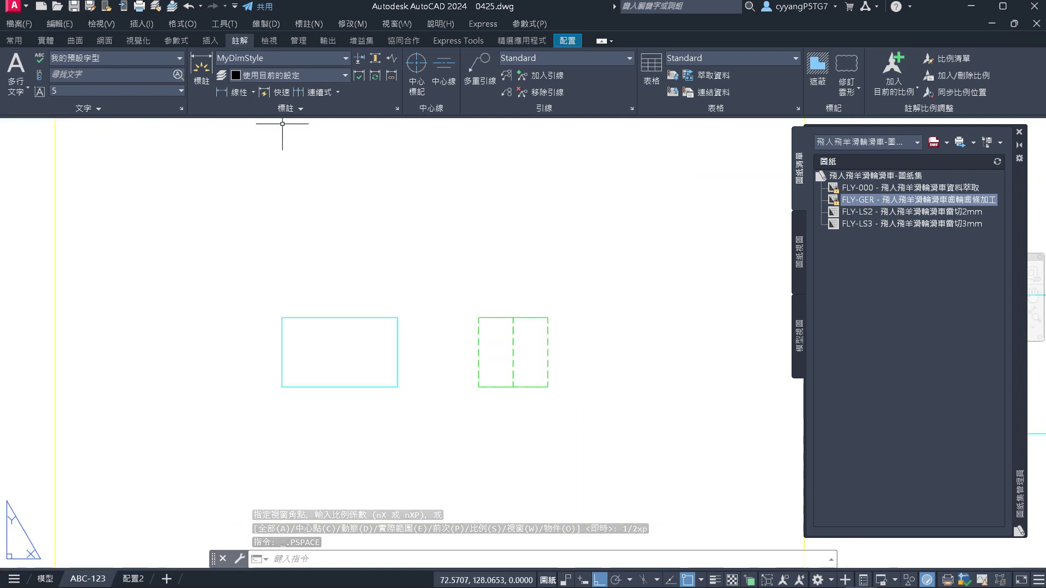
Dimension the rectangle's top edge as 50 and pan to show all viewports
click(235, 93)
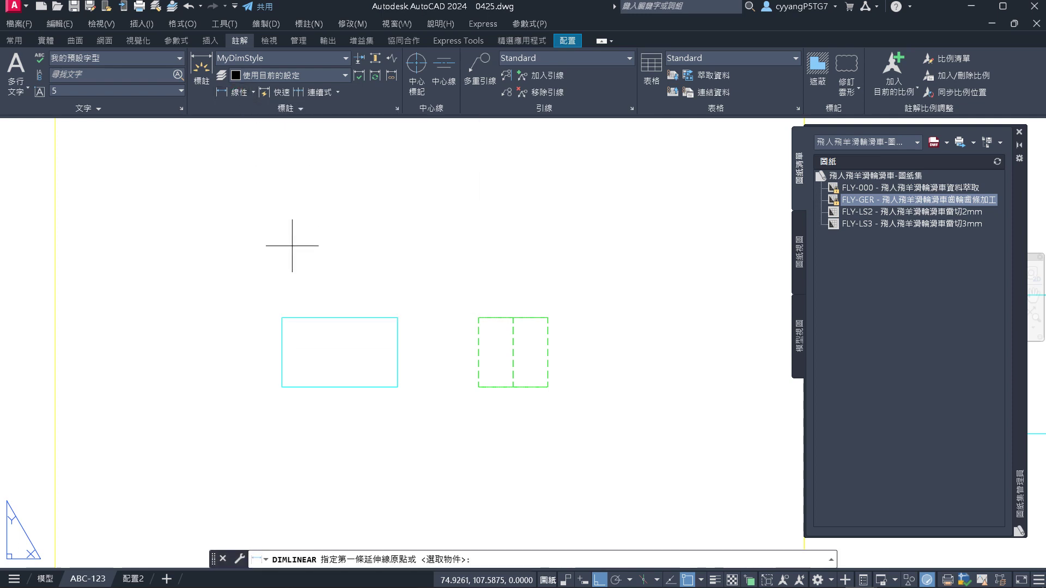
click(282, 317)
click(398, 317)
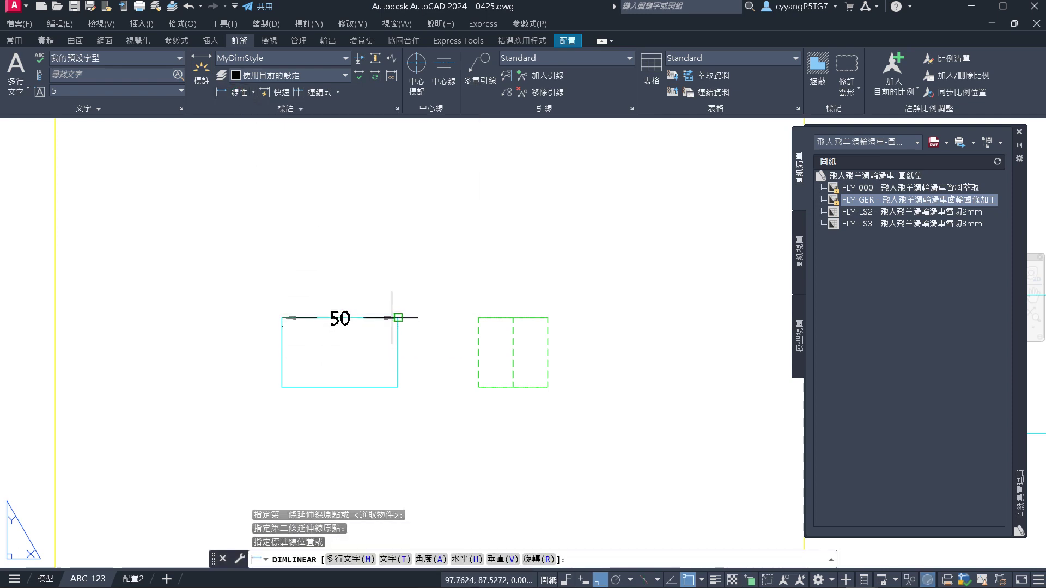
click(370, 267)
scroll(368, 352, down, 6)
scroll(397, 362, up, 2)
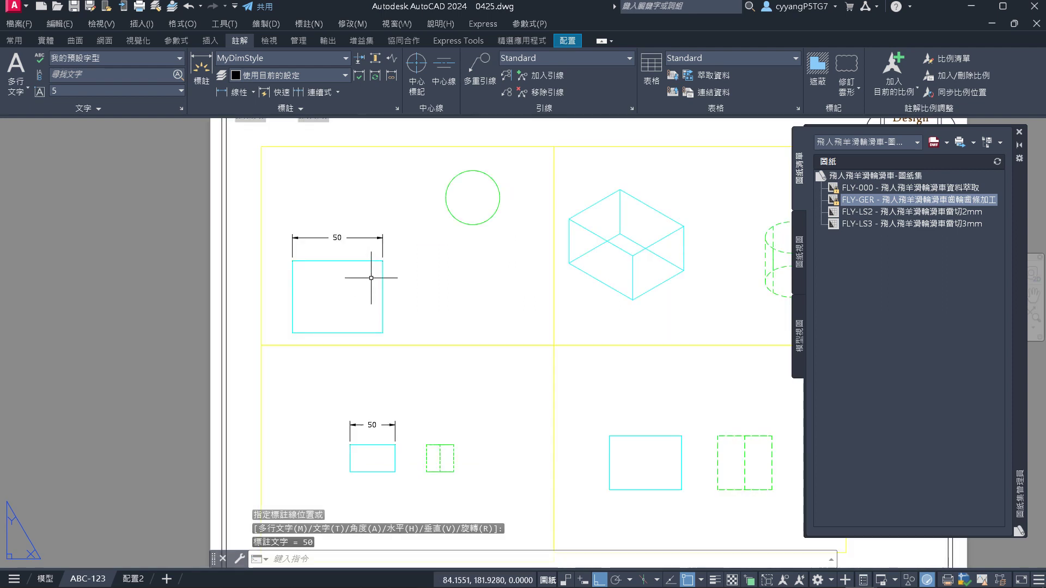
middle_drag(385, 355, 344, 341)
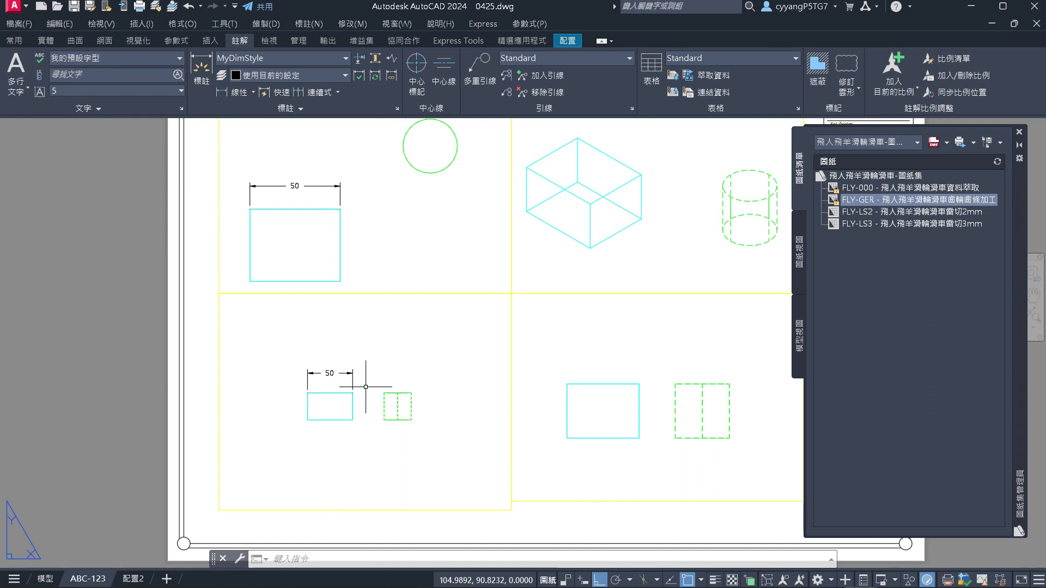
scroll(365, 387, up, 6)
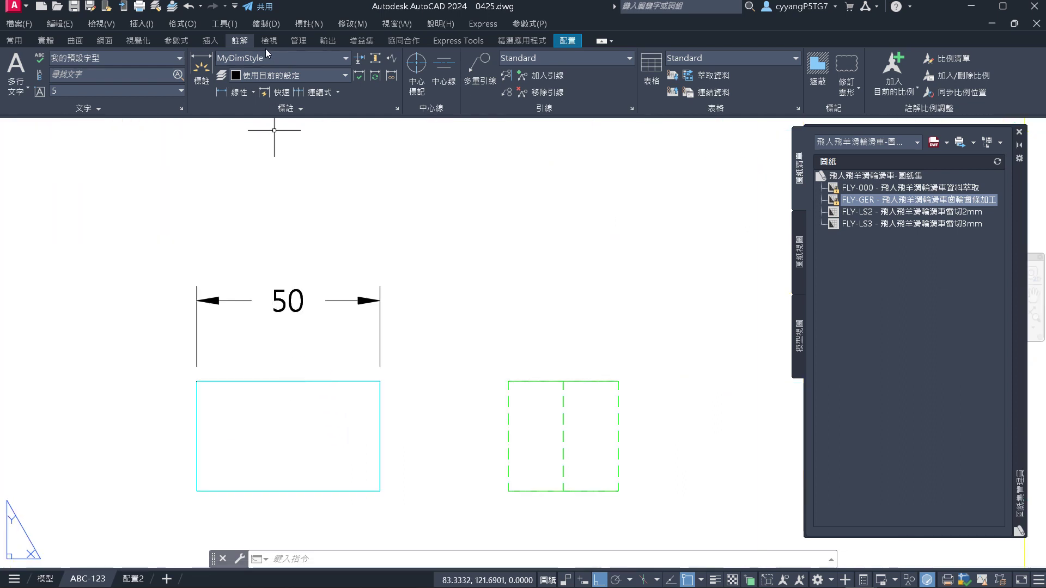
Attempt a vertical 30 dimension on the rectangle's right side, then cancel it
click(228, 91)
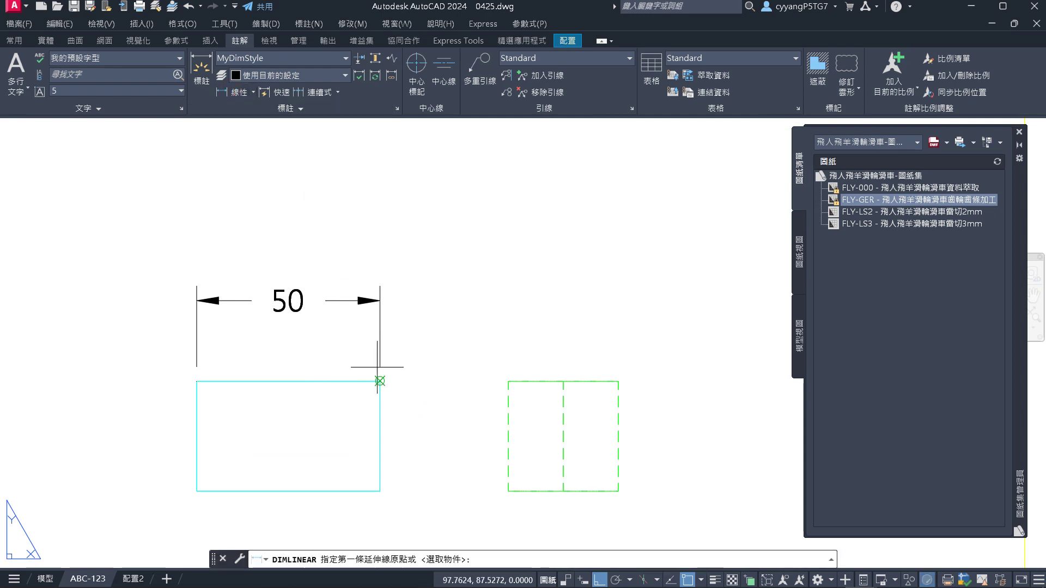
click(380, 381)
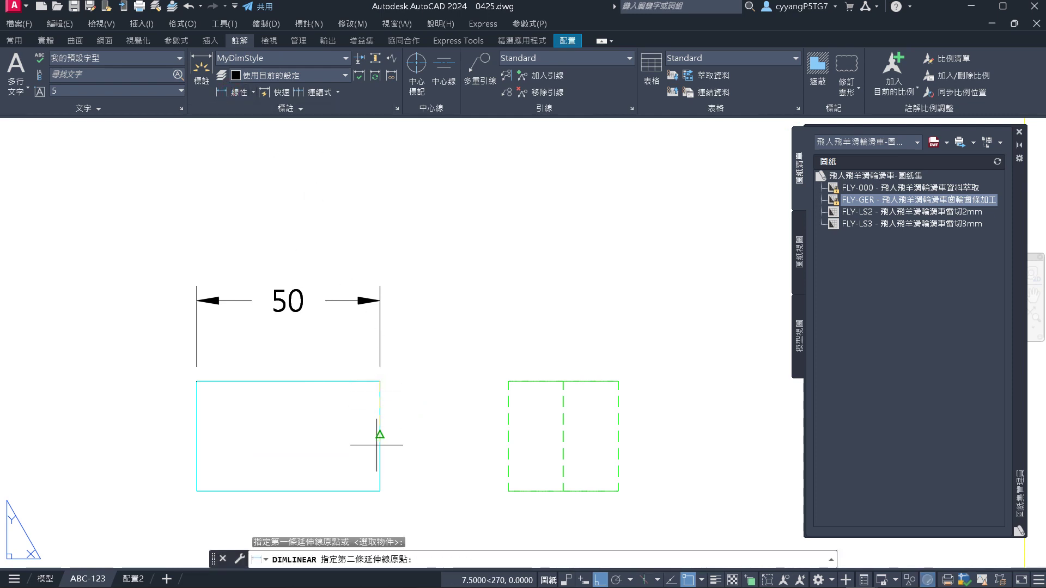
click(379, 490)
scroll(415, 433, down, 4)
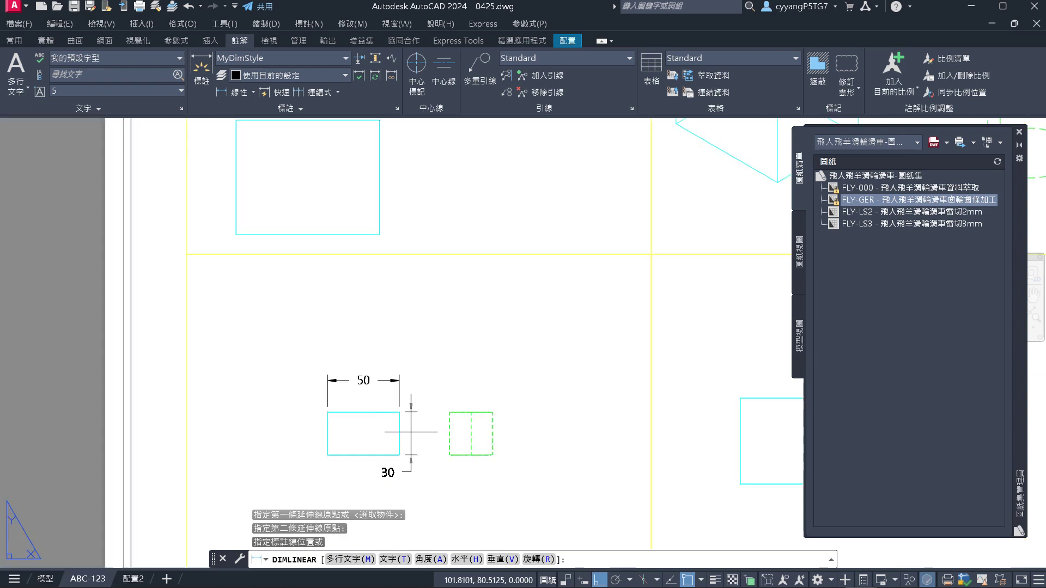
scroll(440, 433, down, 2)
scroll(409, 444, up, 5)
key(Escape)
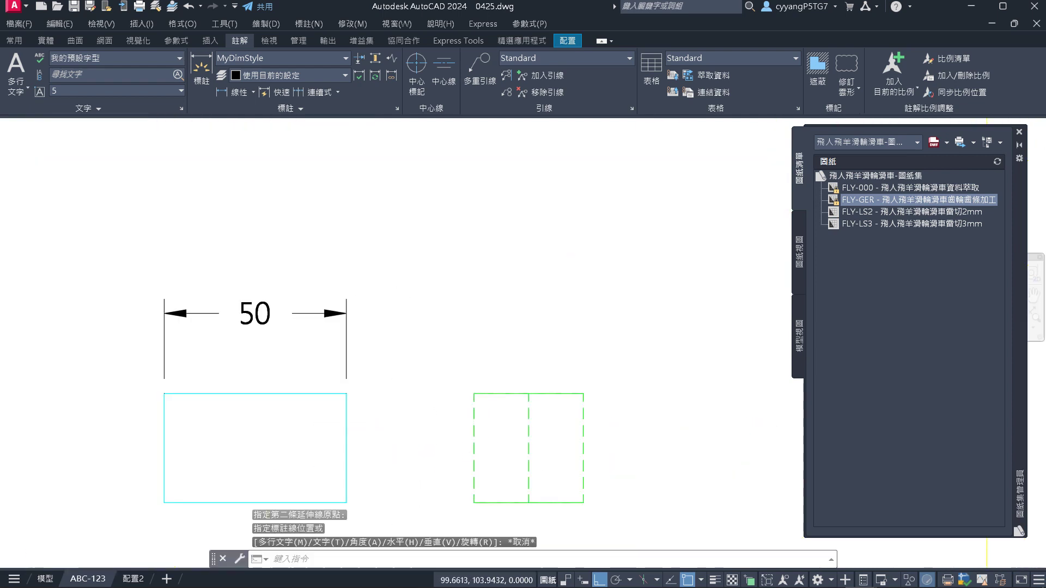
scroll(317, 408, down, 4)
Place a horizontal 50 dimension in the wrong spot and undo it with U
key(Return)
scroll(281, 363, up, 6)
click(277, 357)
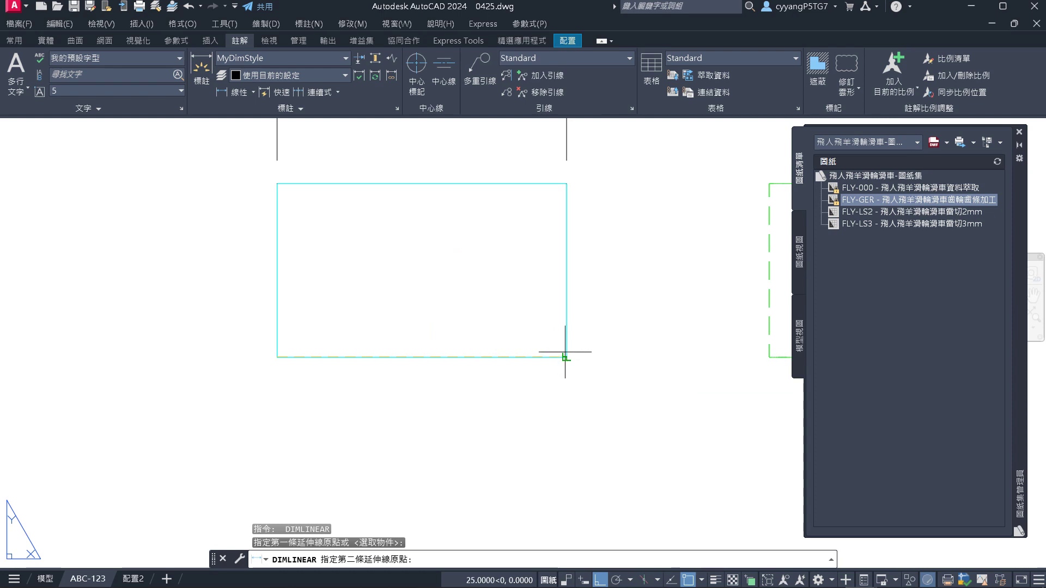
click(566, 356)
click(491, 416)
scroll(310, 360, down, 2)
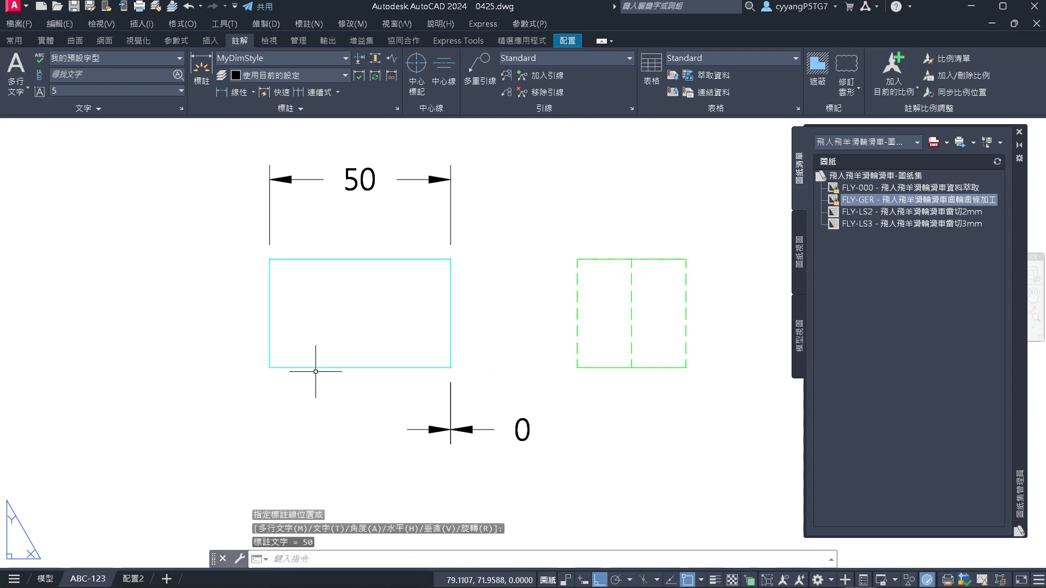
text(u)
key(Return)
scroll(353, 351, down, 4)
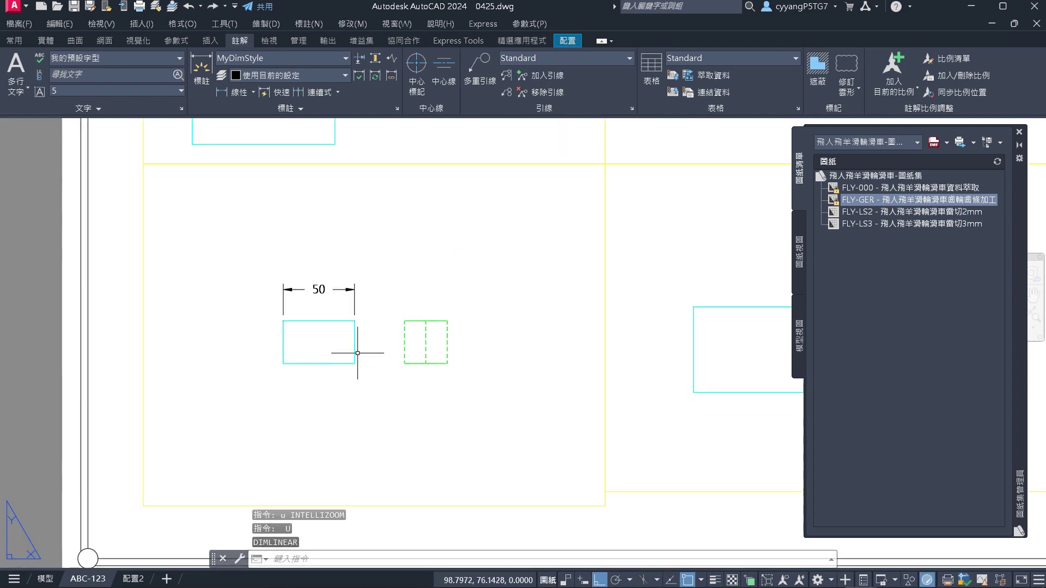
scroll(354, 420, up, 4)
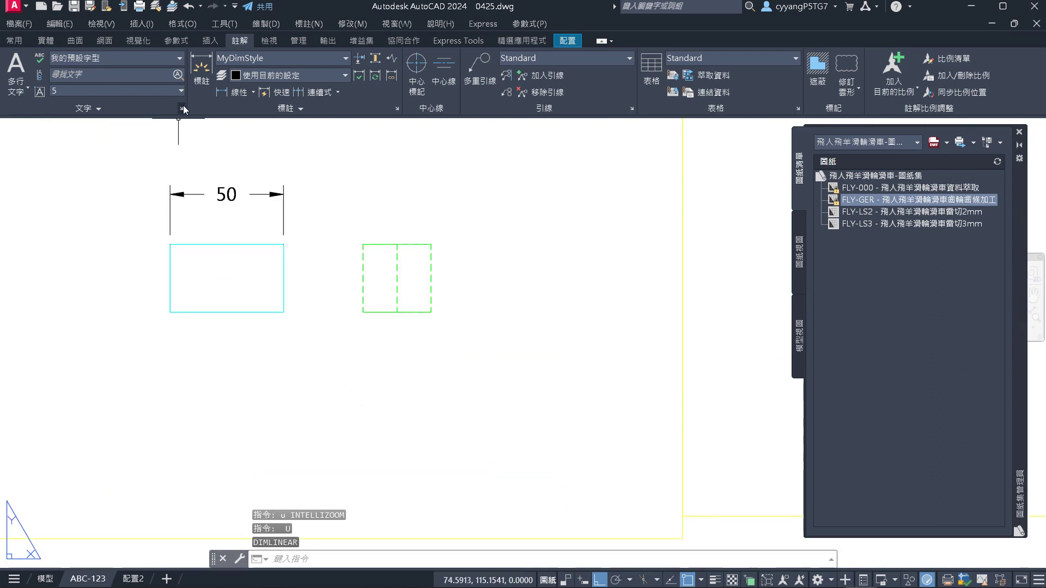
Add a 50 width dimension below the rectangle
click(240, 90)
click(171, 311)
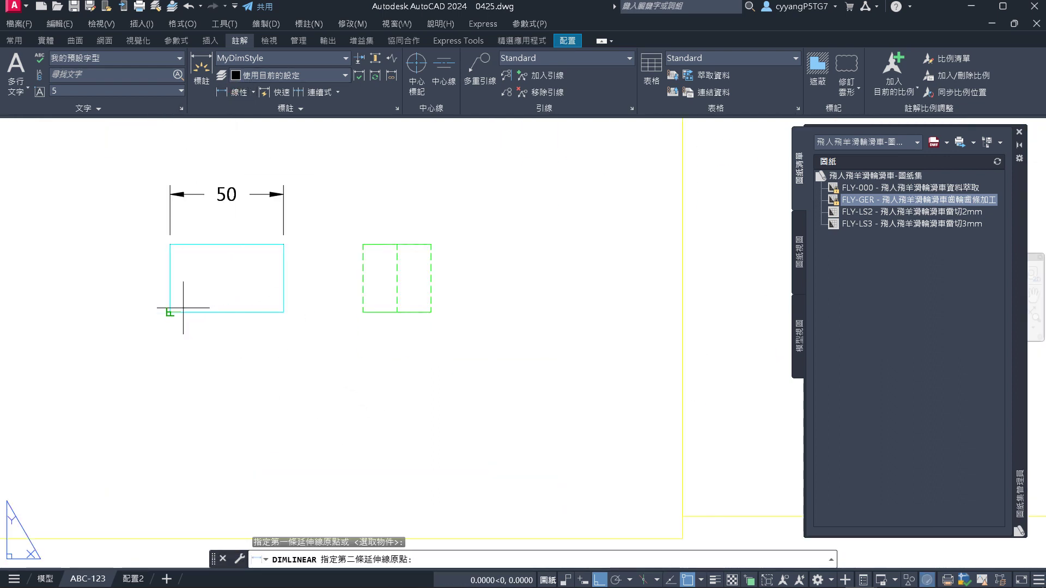
click(283, 312)
click(225, 359)
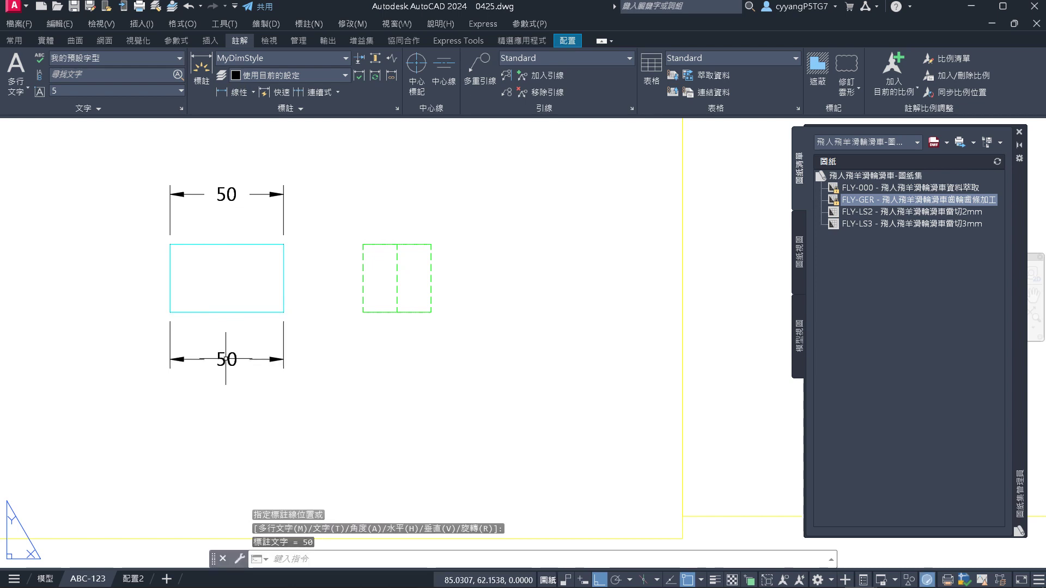
Add a vertical 15 dimension beside the rectangle's right side
click(238, 93)
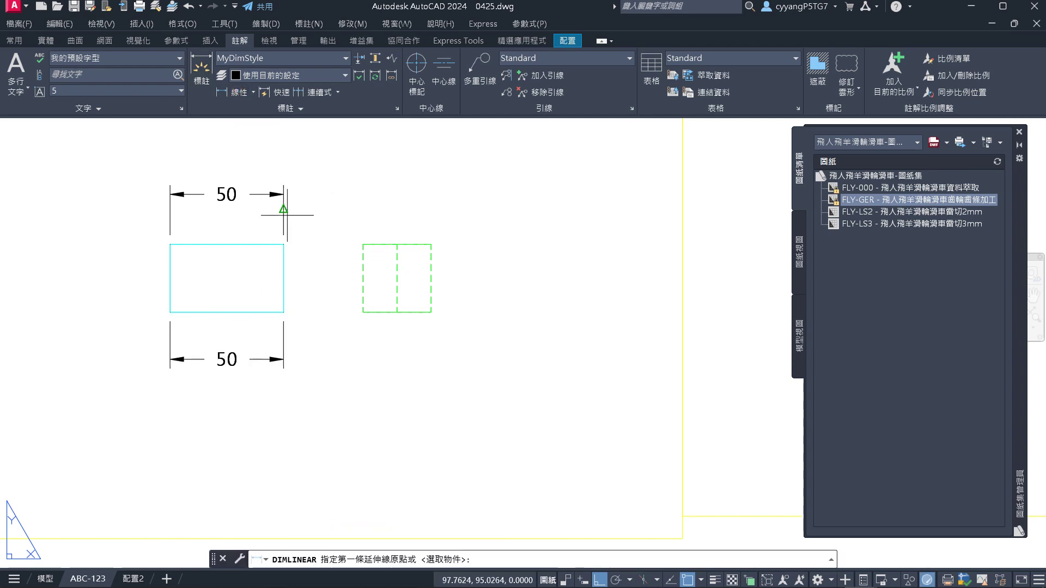
click(283, 244)
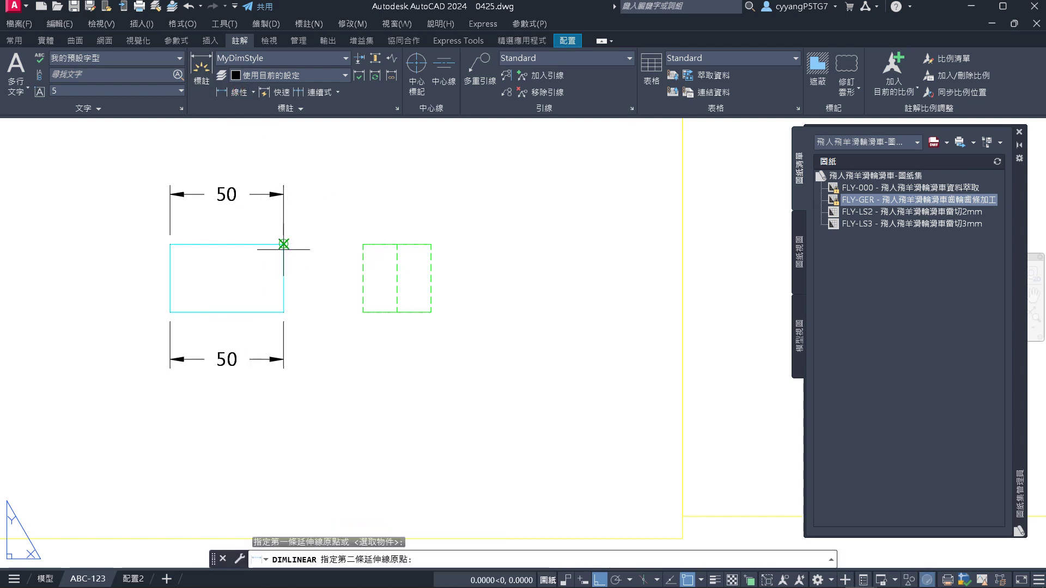
click(284, 312)
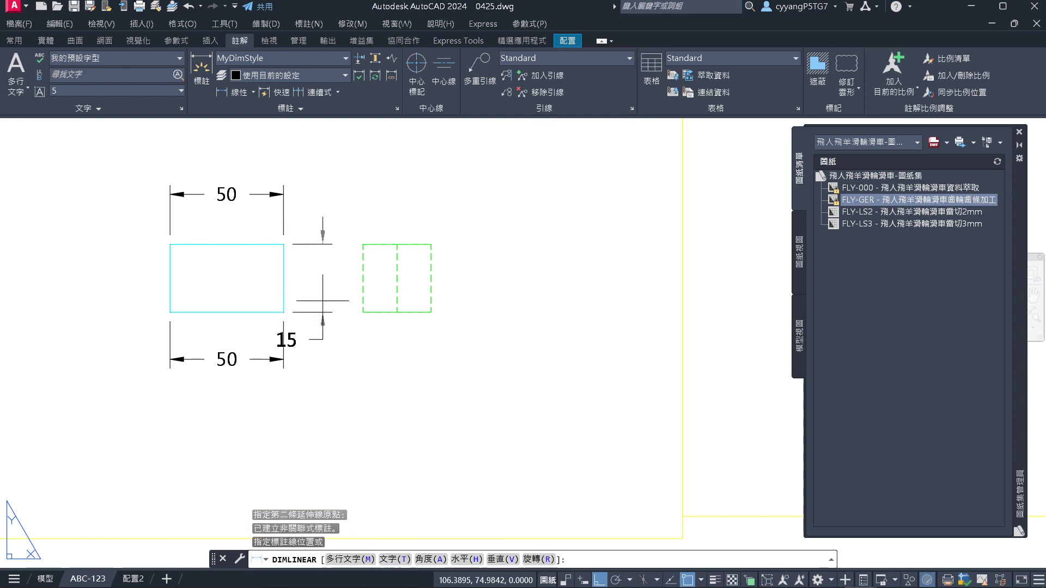
click(339, 308)
scroll(295, 348, down, 6)
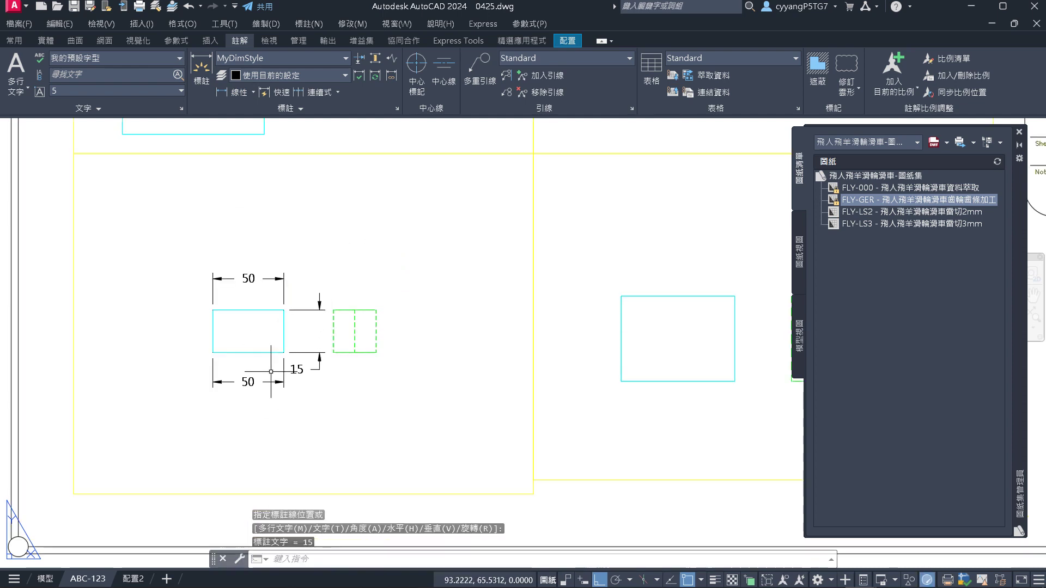
scroll(228, 228, up, 6)
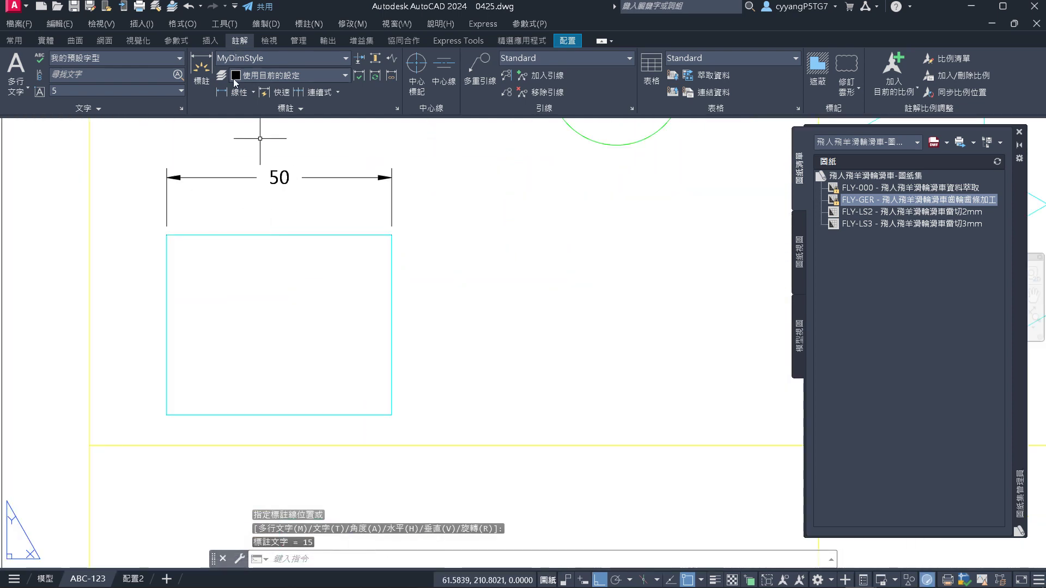
Keep the current layer for new dimensions and place a vertical 40 dimension right of the rectangle
click(234, 75)
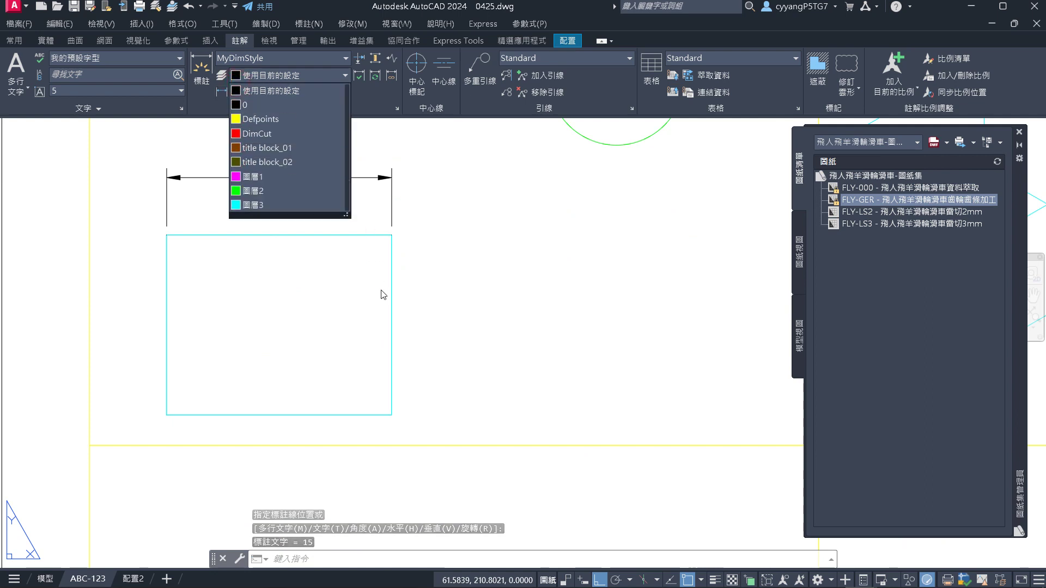
click(226, 90)
click(234, 92)
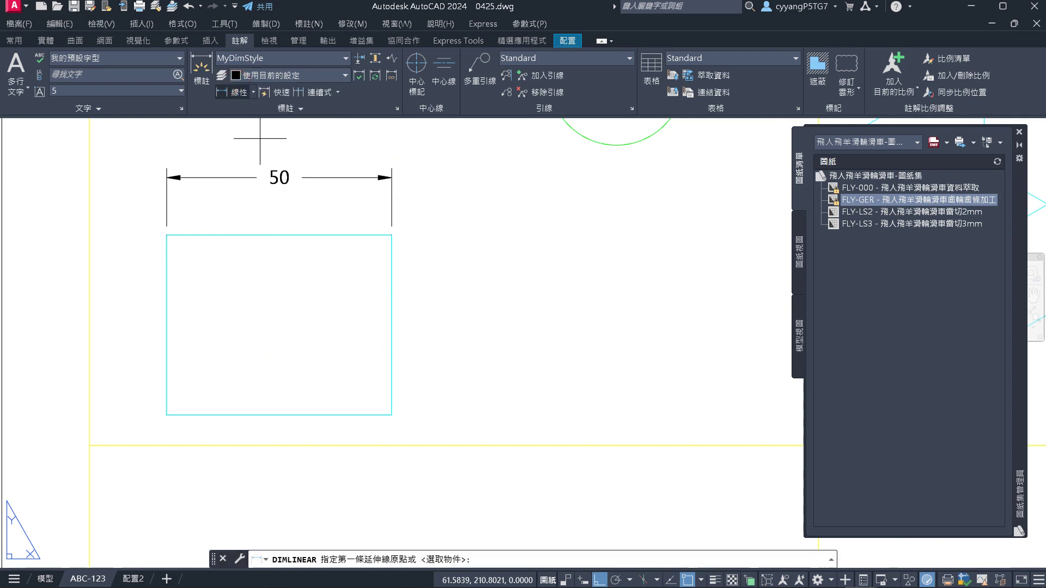
click(392, 415)
click(392, 235)
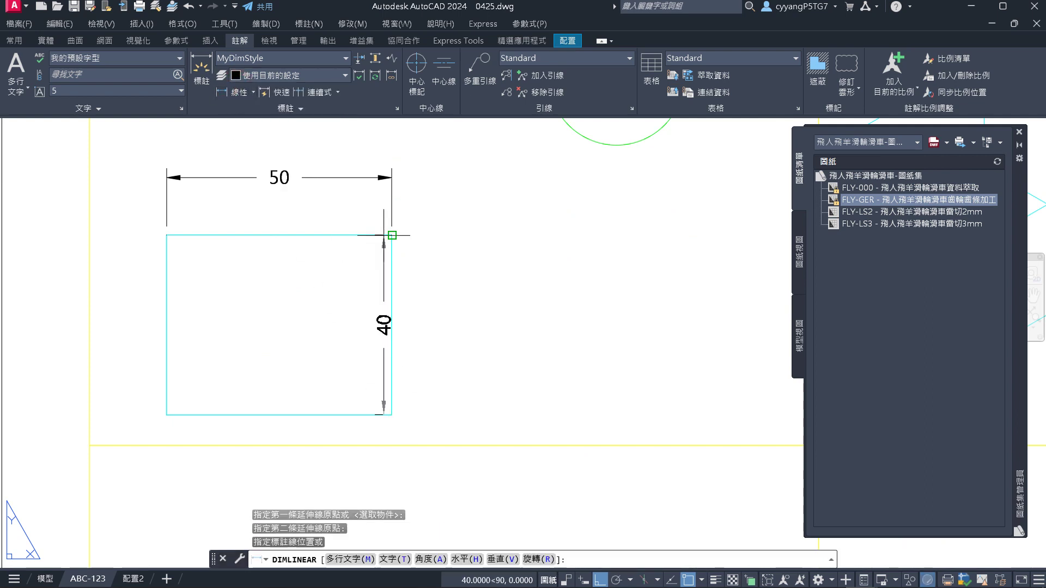
click(450, 272)
scroll(331, 213, down, 6)
scroll(357, 272, up, 3)
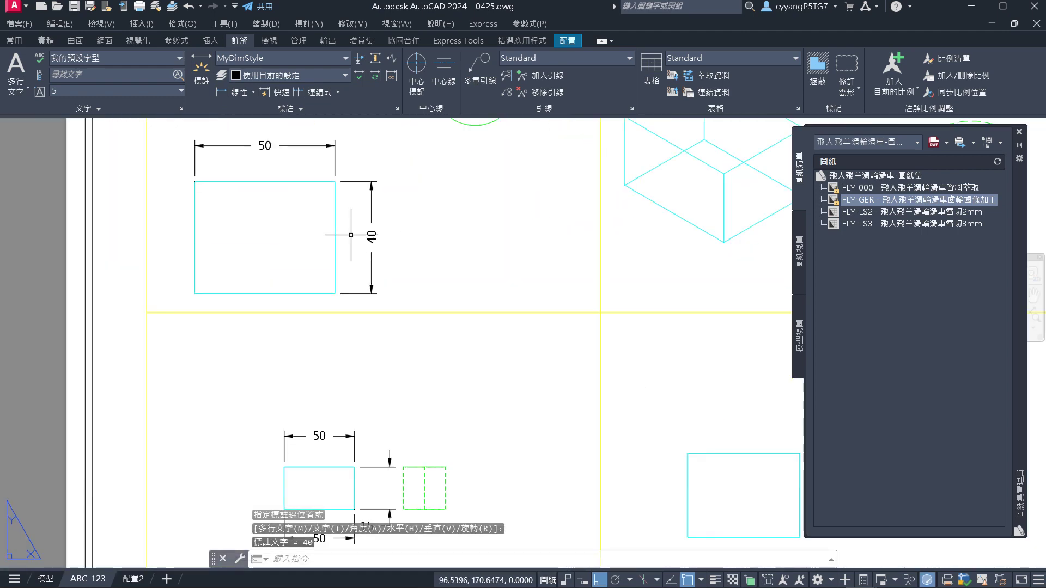
scroll(358, 271, down, 1)
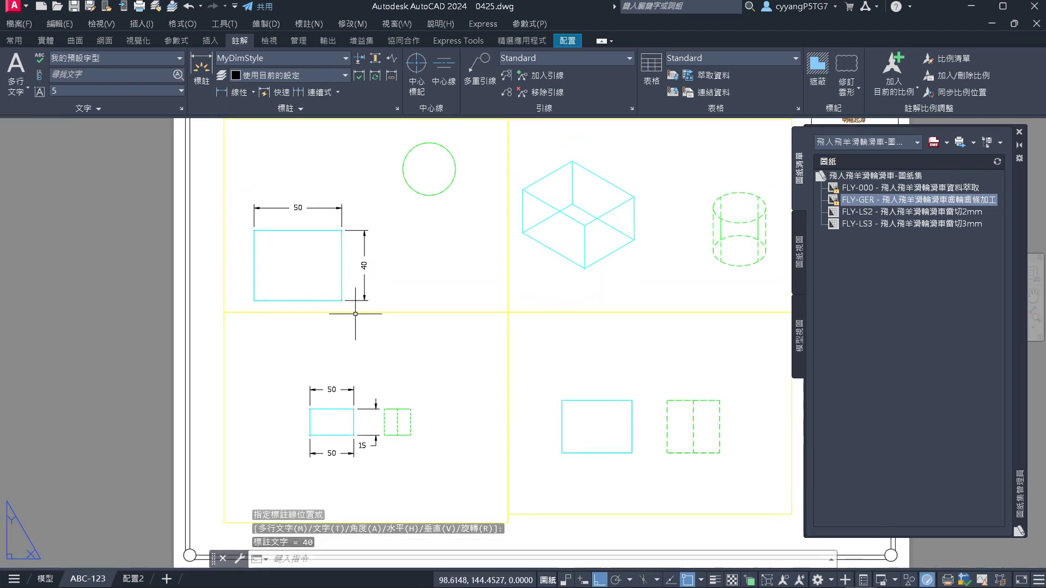
scroll(360, 412, up, 4)
scroll(381, 439, up, 2)
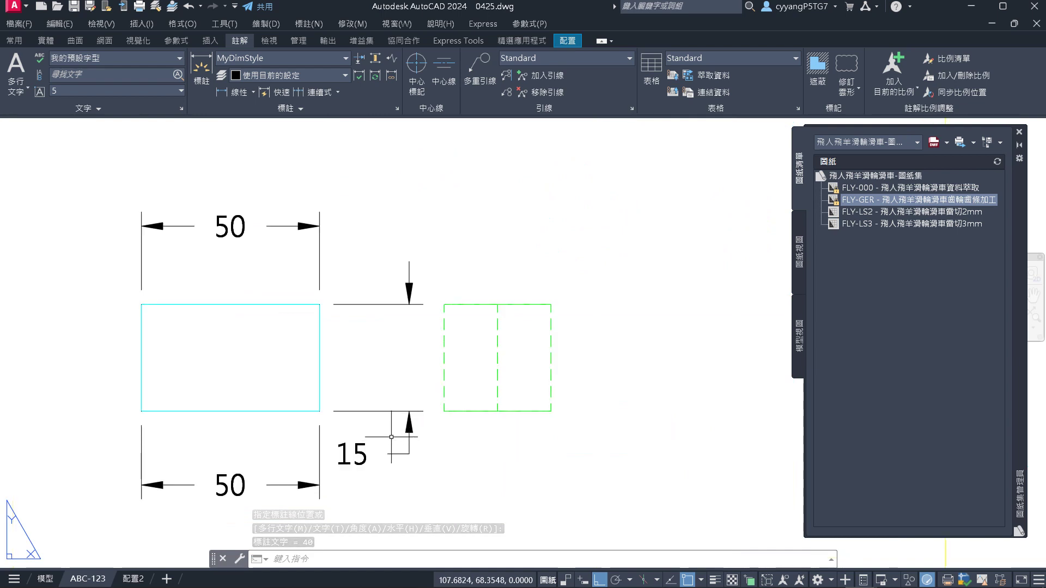
Erase the misplaced vertical 15 dimension with the E command
click(409, 476)
click(373, 235)
key(Escape)
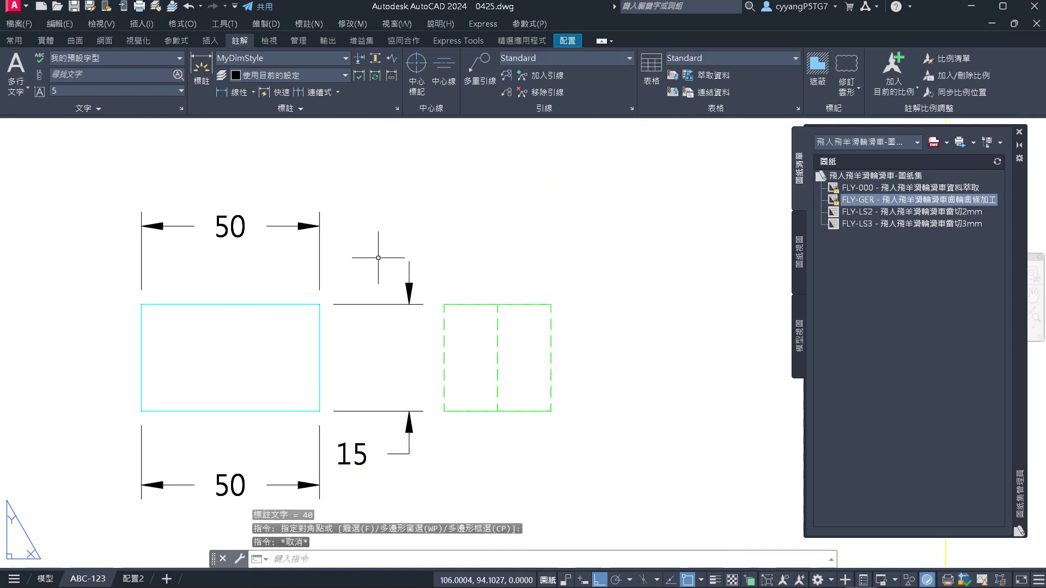
click(387, 455)
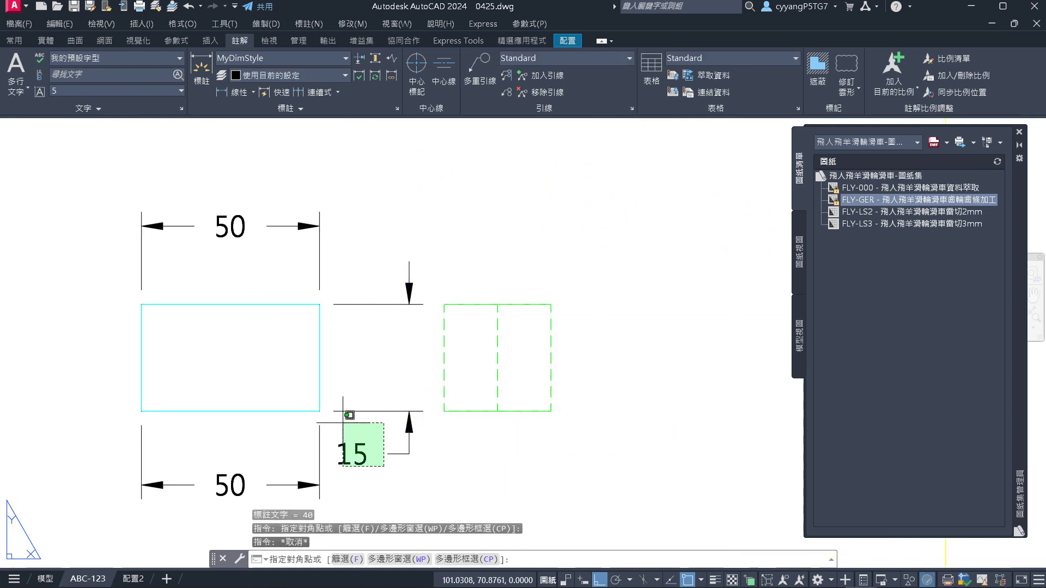
click(321, 403)
text(e)
key(Return)
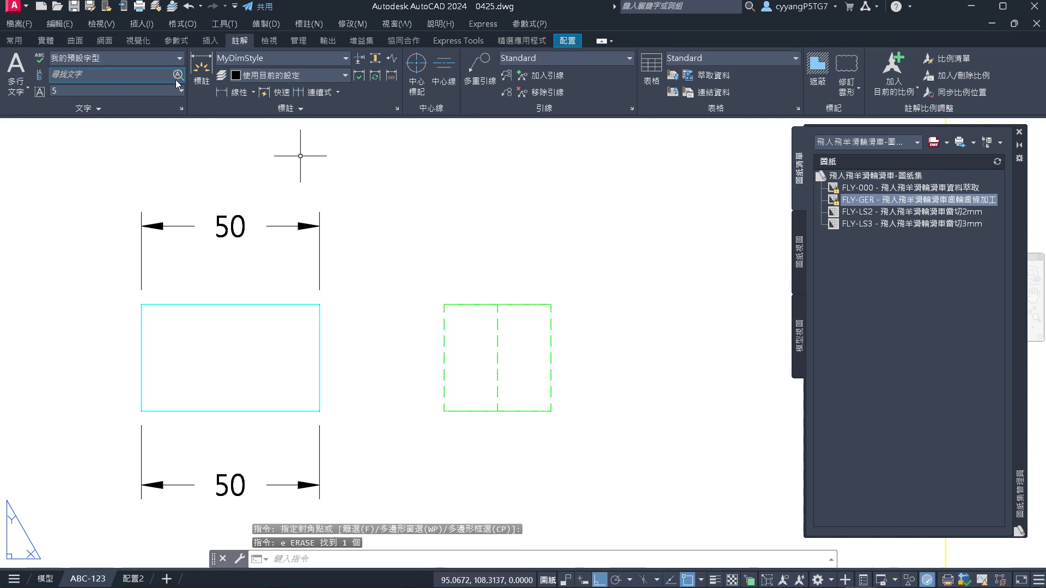
Add linear dimensions on the rectangle's right edge (30) and left edge (15)
click(234, 92)
click(303, 306)
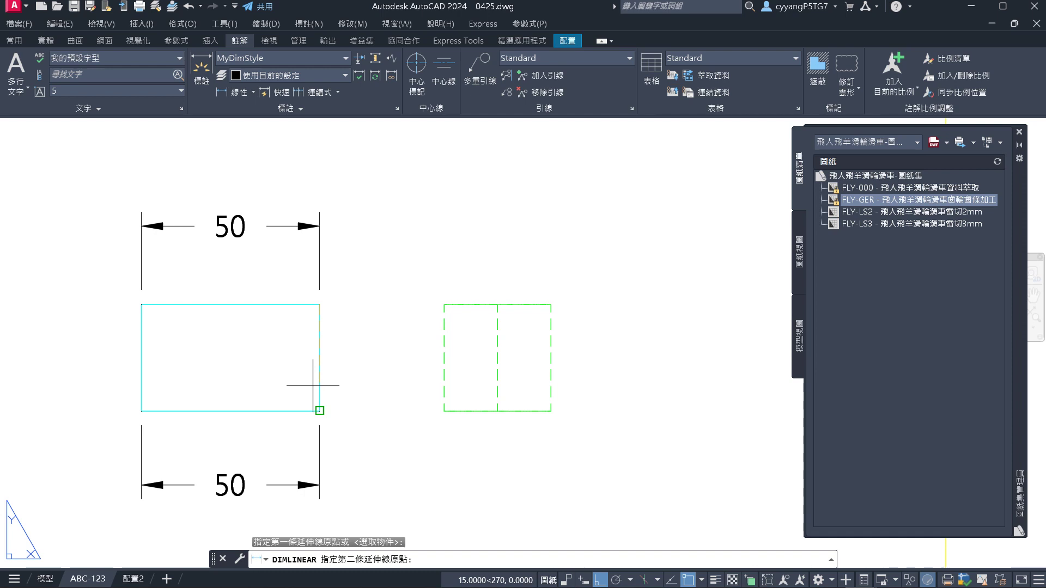
click(319, 409)
scroll(352, 414, down, 5)
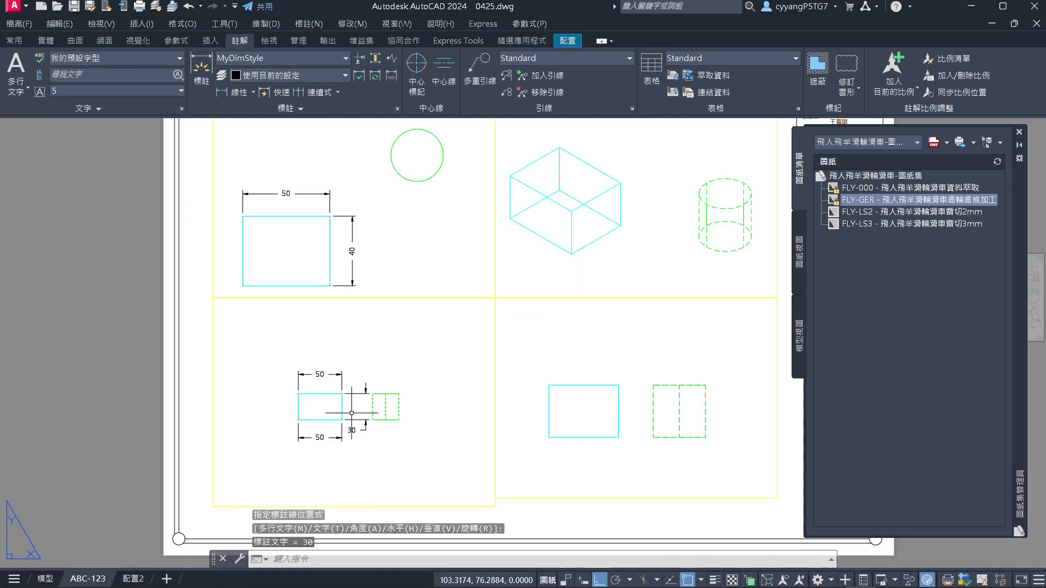
scroll(360, 405, up, 4)
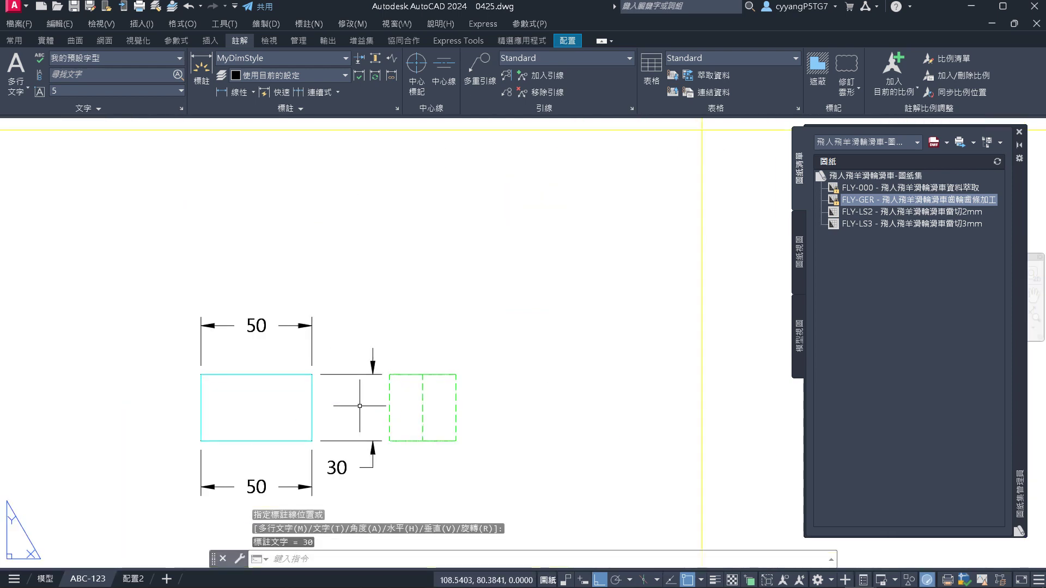
scroll(140, 439, up, 4)
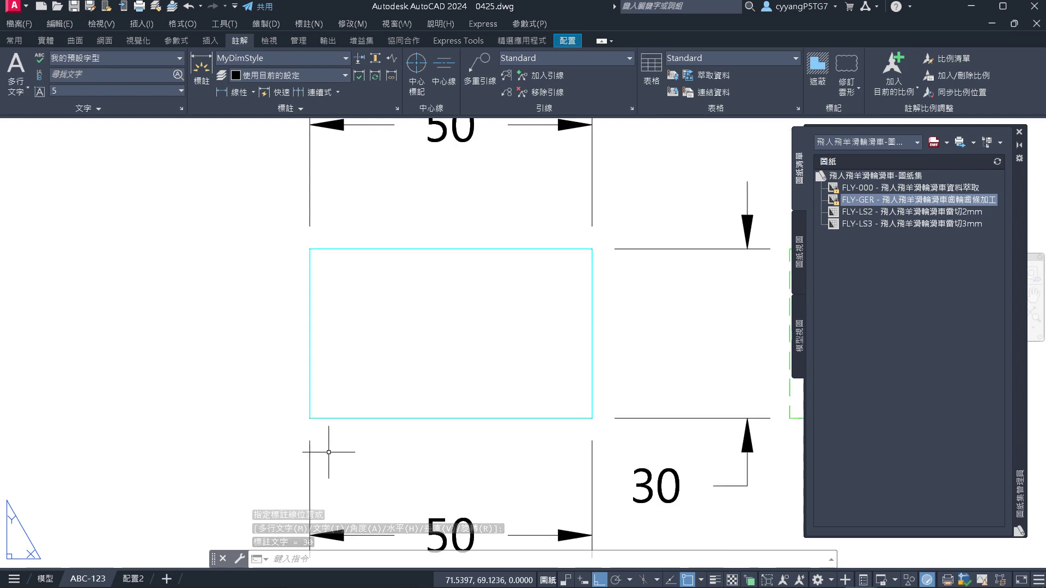
key(Return)
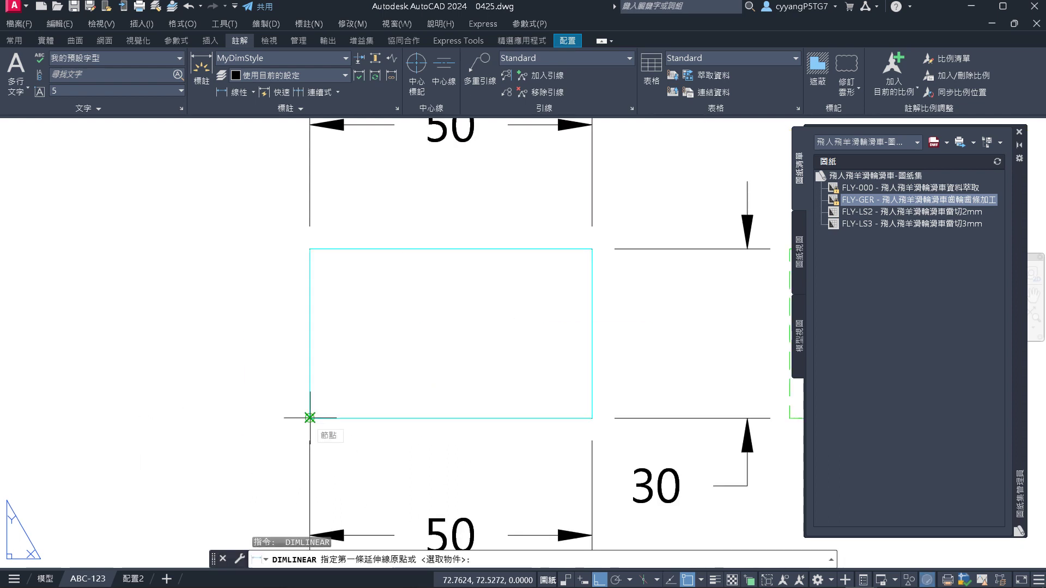
click(310, 418)
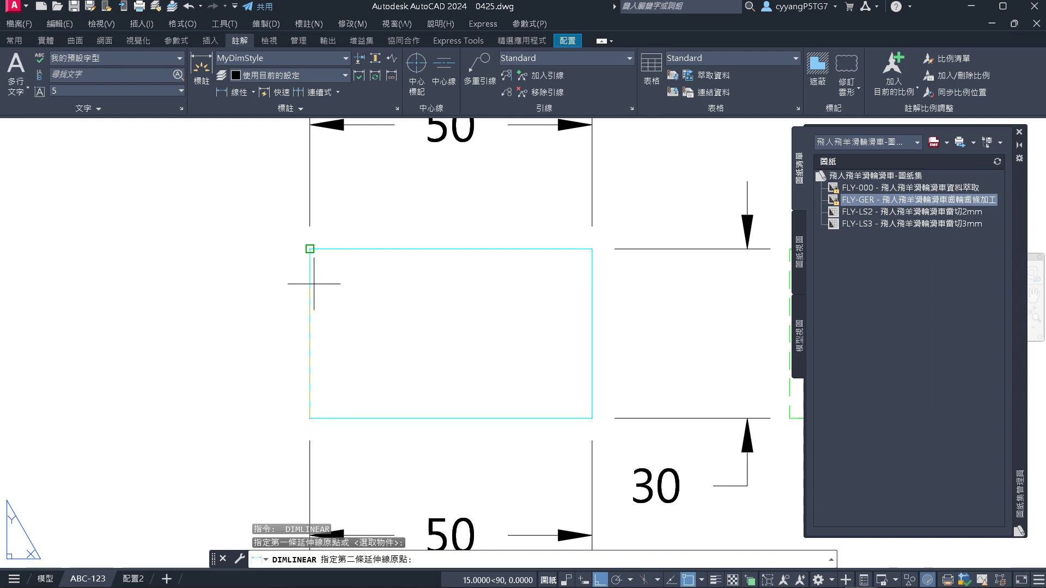
click(316, 231)
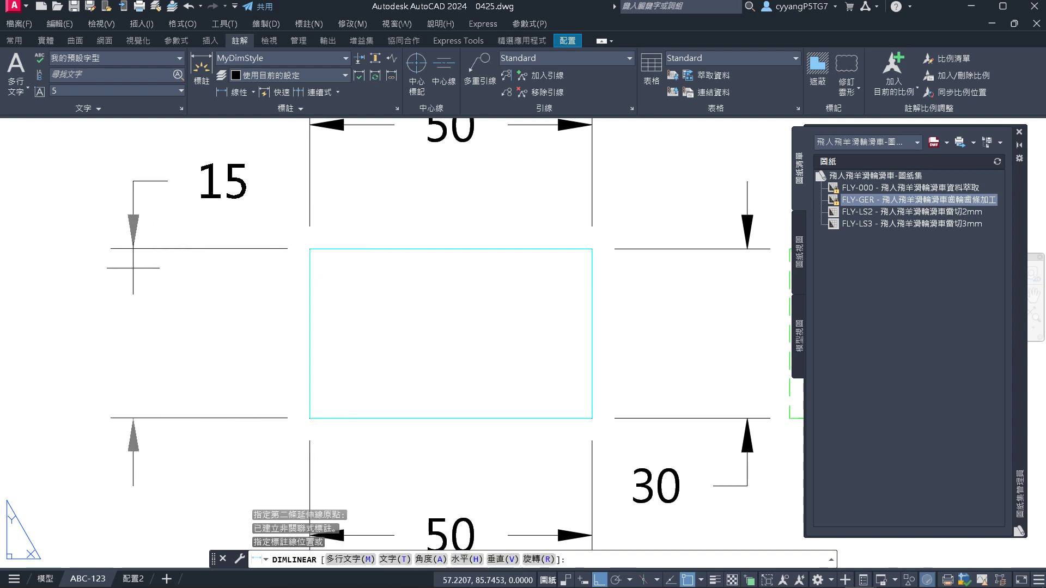
click(118, 240)
scroll(247, 325, down, 4)
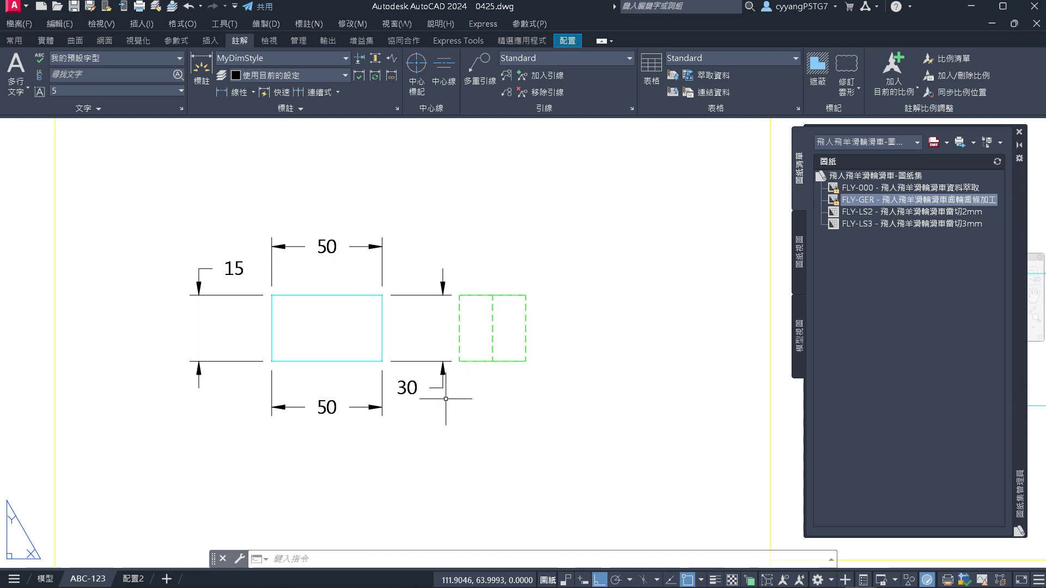
Open the Object Snap options and close them again without changes
click(701, 580)
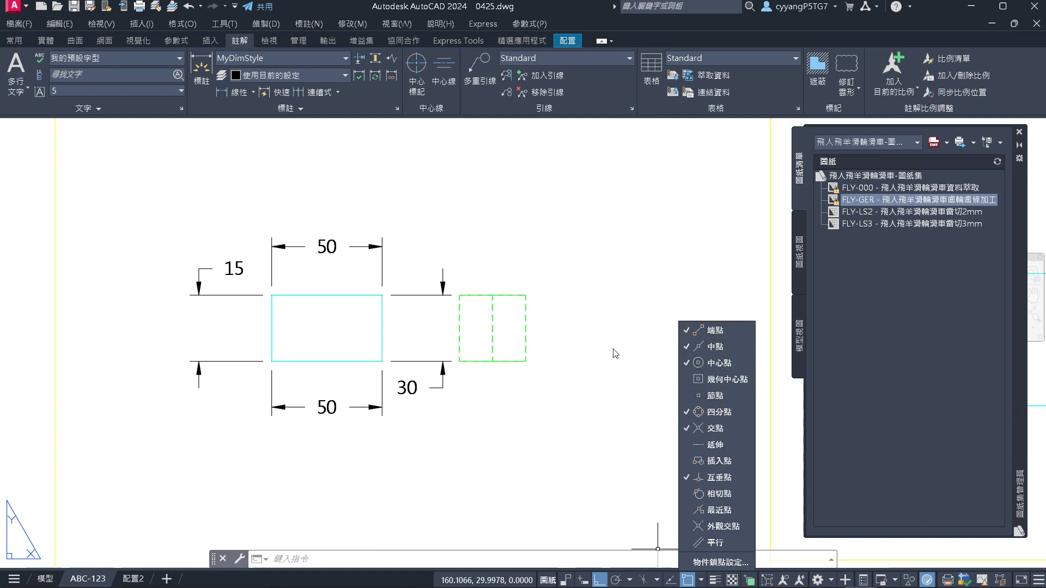
key(Escape)
scroll(227, 289, up, 2)
scroll(227, 290, up, 2)
scroll(272, 274, down, 4)
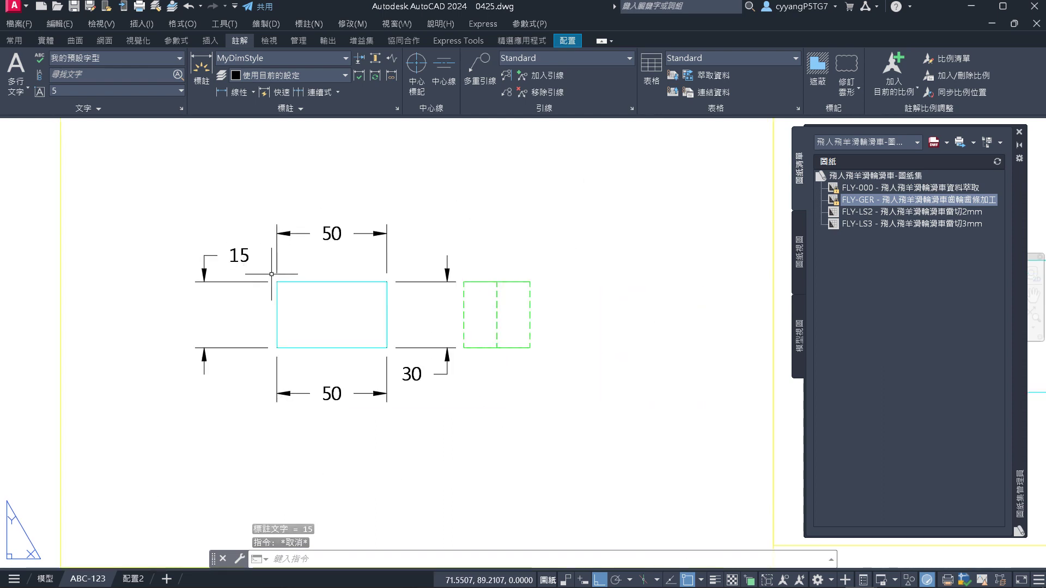
scroll(278, 283, down, 3)
Open the Properties palette for the lower-left viewport with Ctrl+1
click(205, 272)
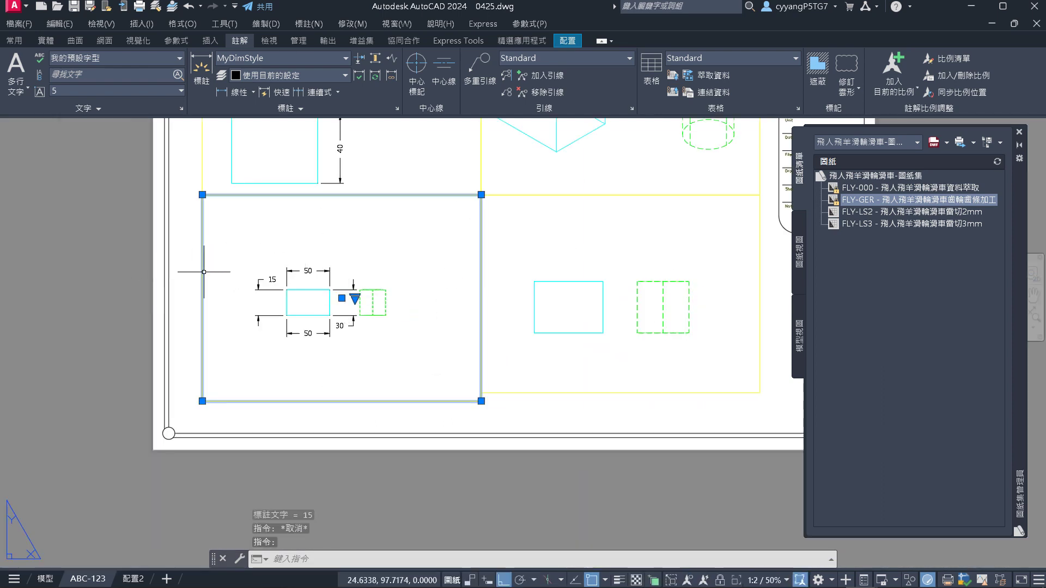
scroll(386, 350, down, 2)
key(ctrl+1)
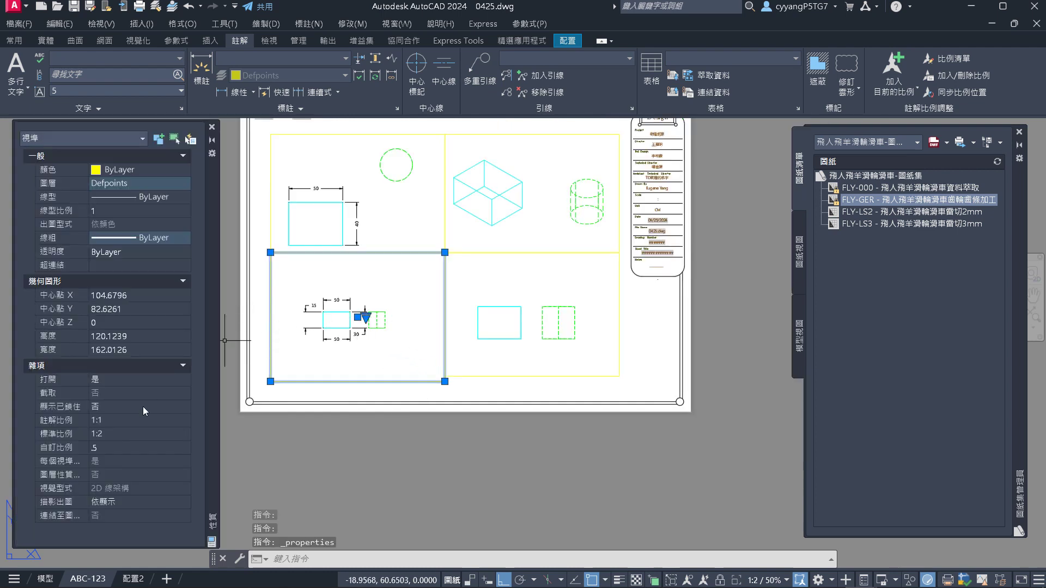
scroll(305, 305, down, 2)
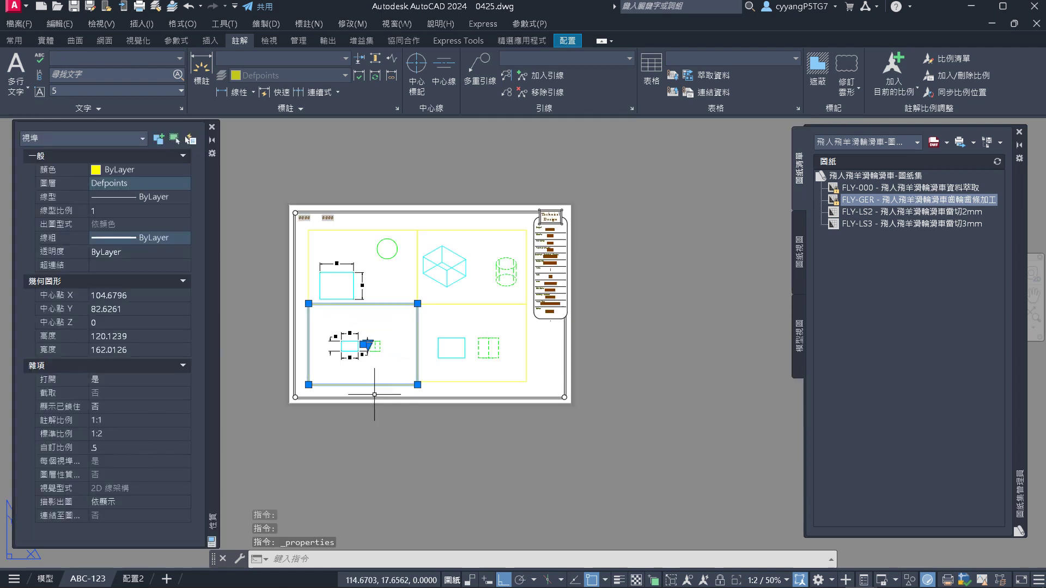
scroll(311, 303, up, 2)
key(Escape)
click(375, 345)
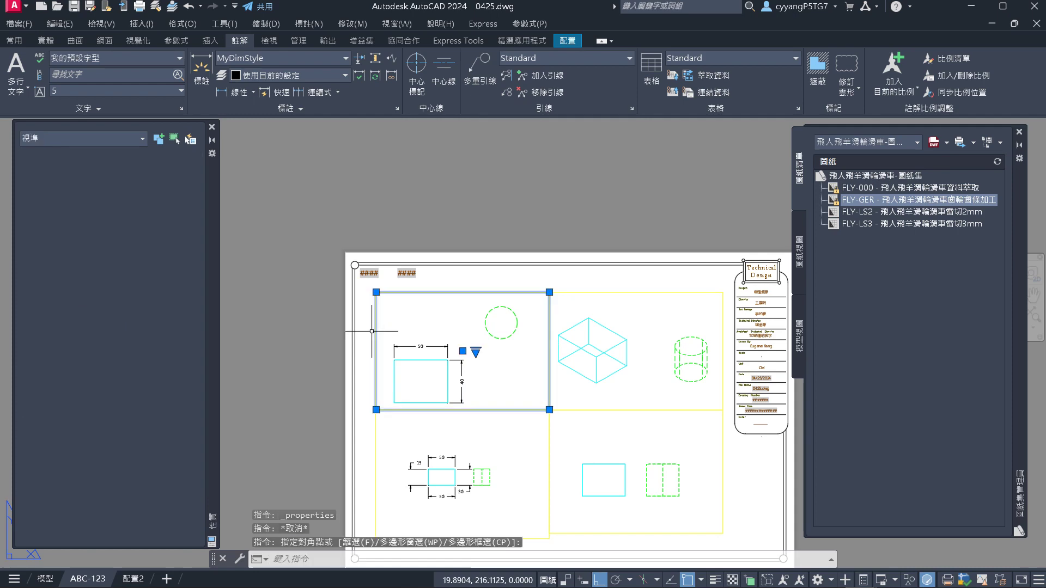
middle_drag(413, 465, 394, 415)
scroll(394, 415, up, 3)
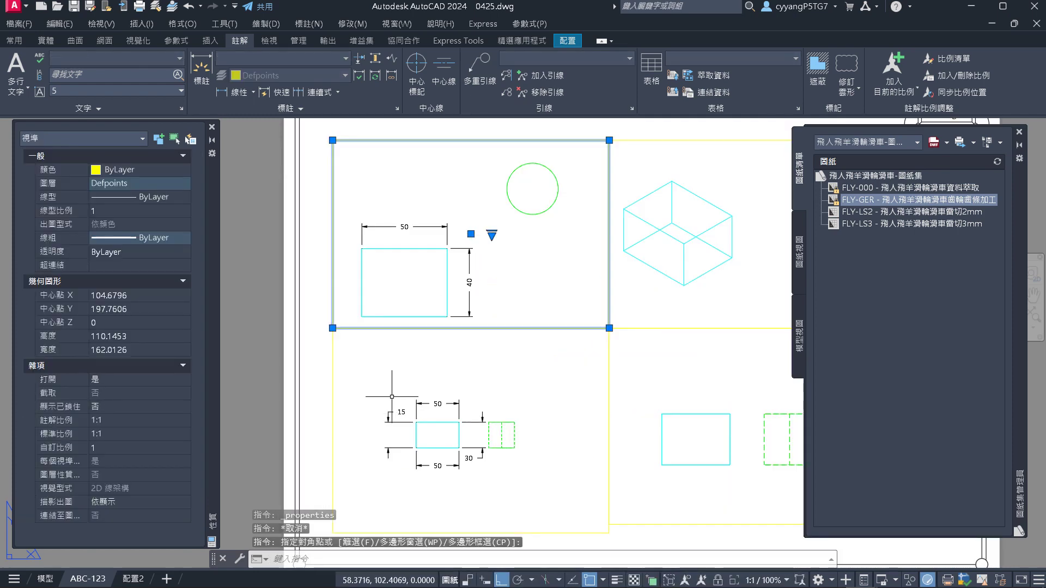
key(Escape)
key(Escape)
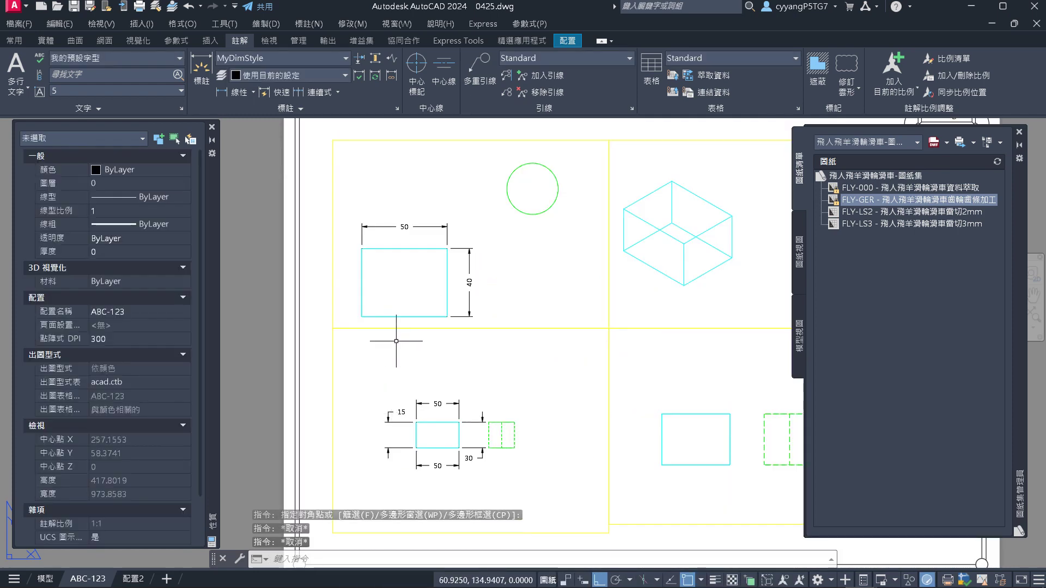
scroll(395, 349, down, 1)
scroll(372, 369, up, 3)
scroll(372, 369, down, 2)
Window-select and erase the four dimensions in the lower-left viewport
click(362, 356)
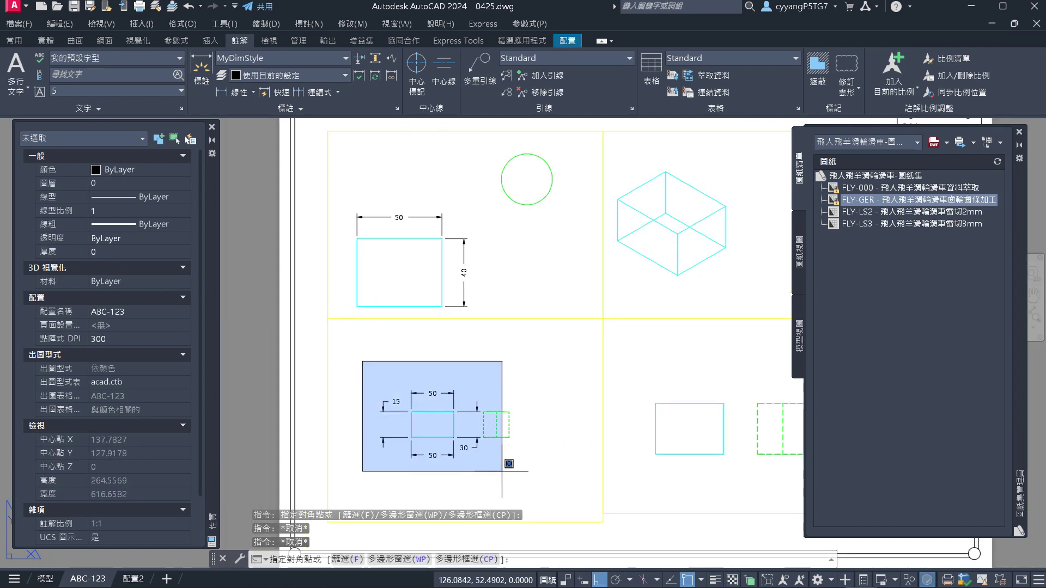
click(502, 469)
text(e)
key(Return)
Set the lower-left viewport's custom scale to 1, leaving the standard scale list unchanged
click(374, 417)
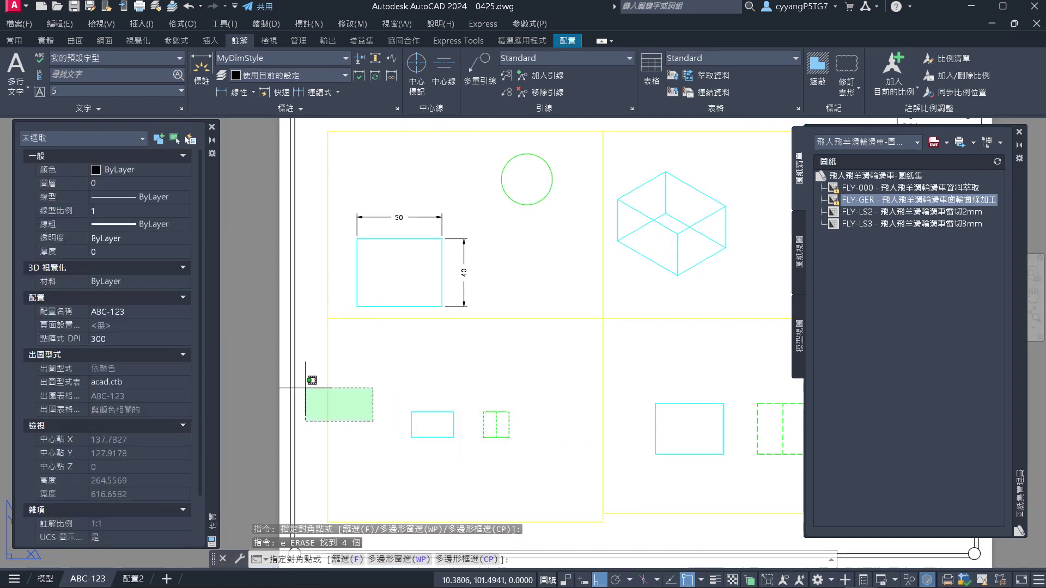
click(294, 377)
click(134, 429)
click(134, 429)
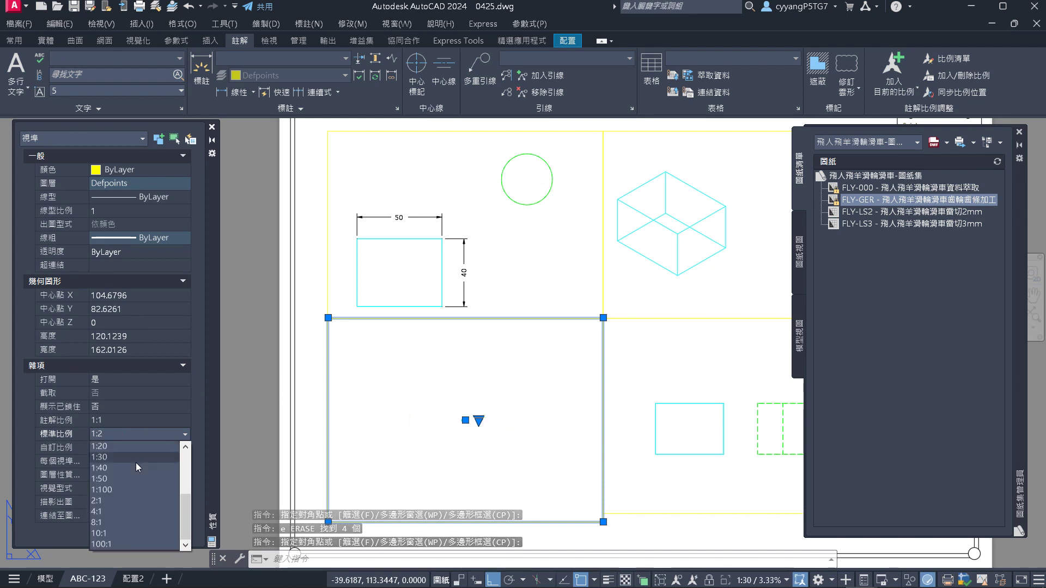
key(Escape)
click(106, 449)
text(1)
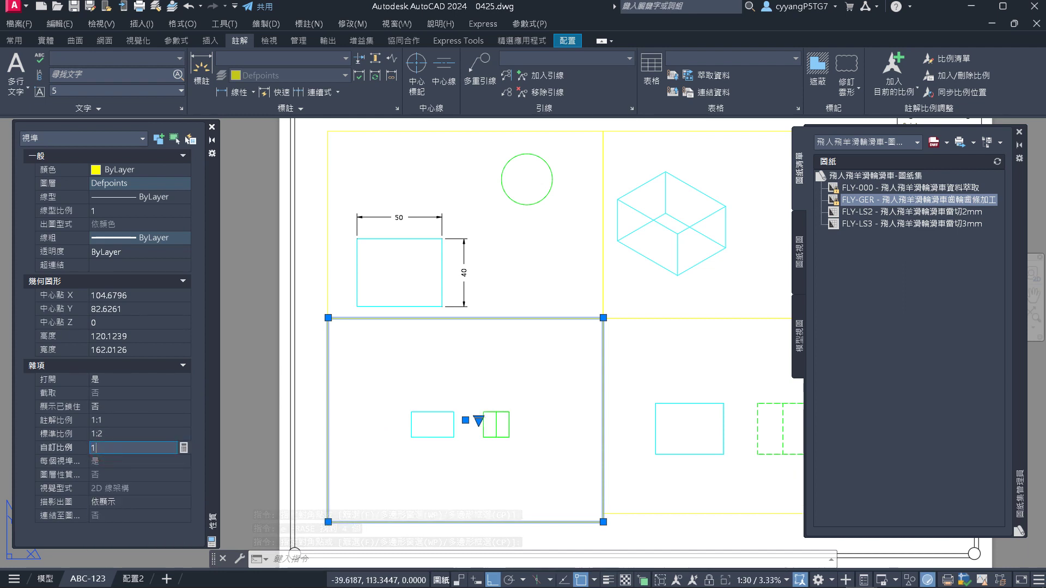
key(Return)
key(Escape)
key(Escape)
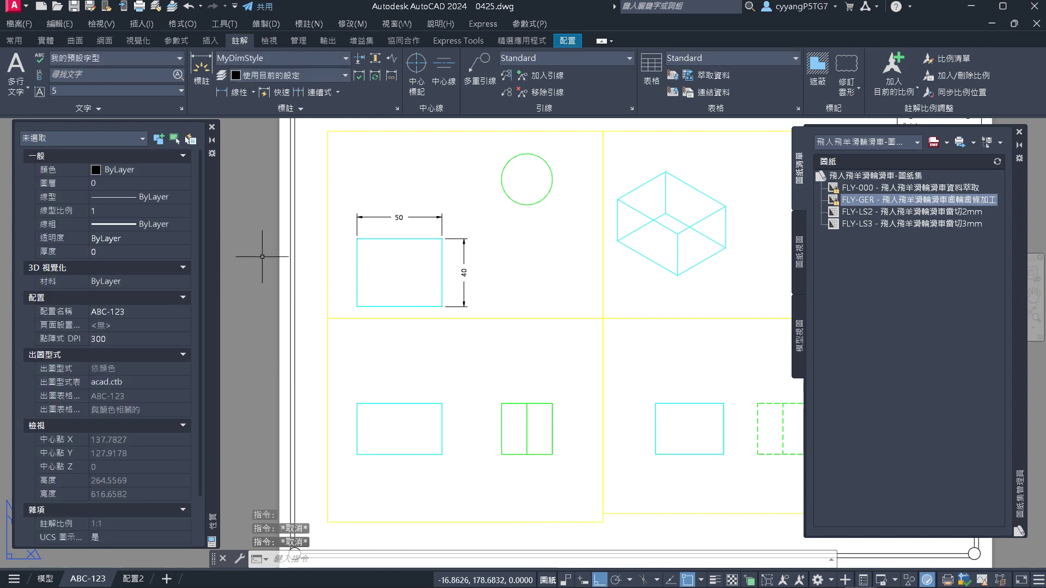
Add an aligned 64 dimension along the rectangle's diagonal, bottom-left to top-right corner
click(252, 93)
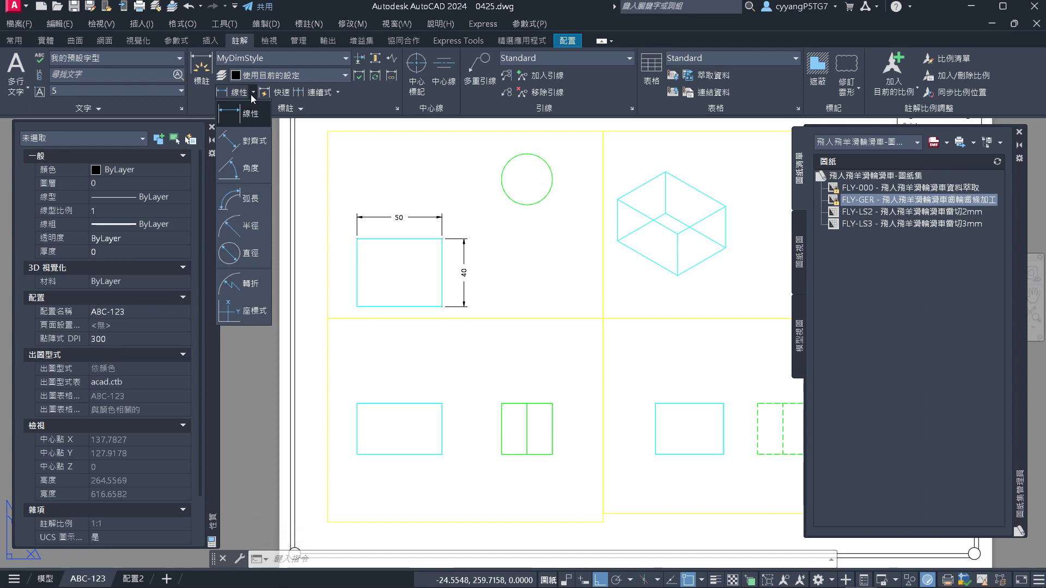
click(252, 143)
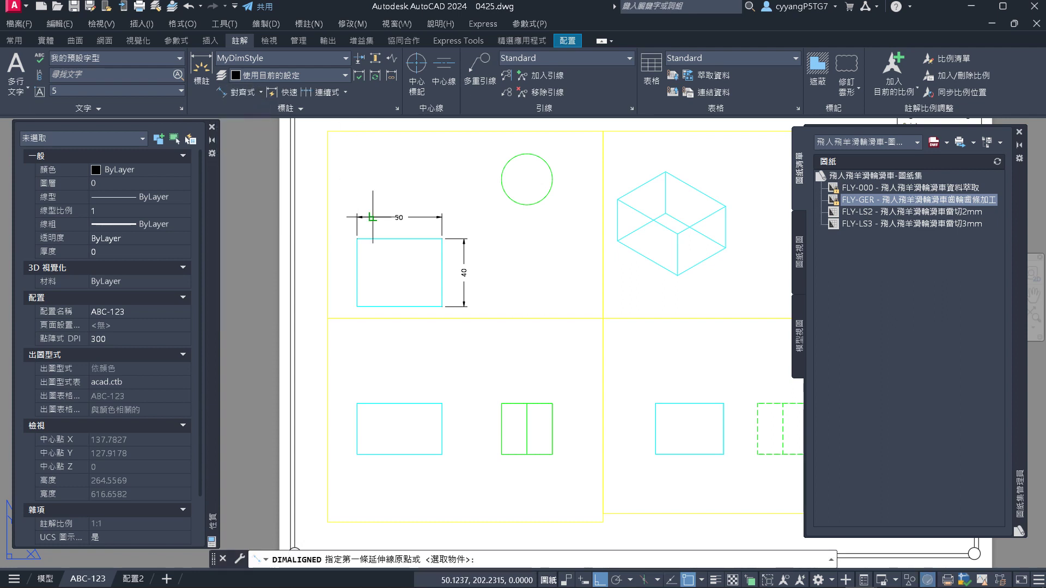
scroll(372, 216, up, 4)
click(315, 378)
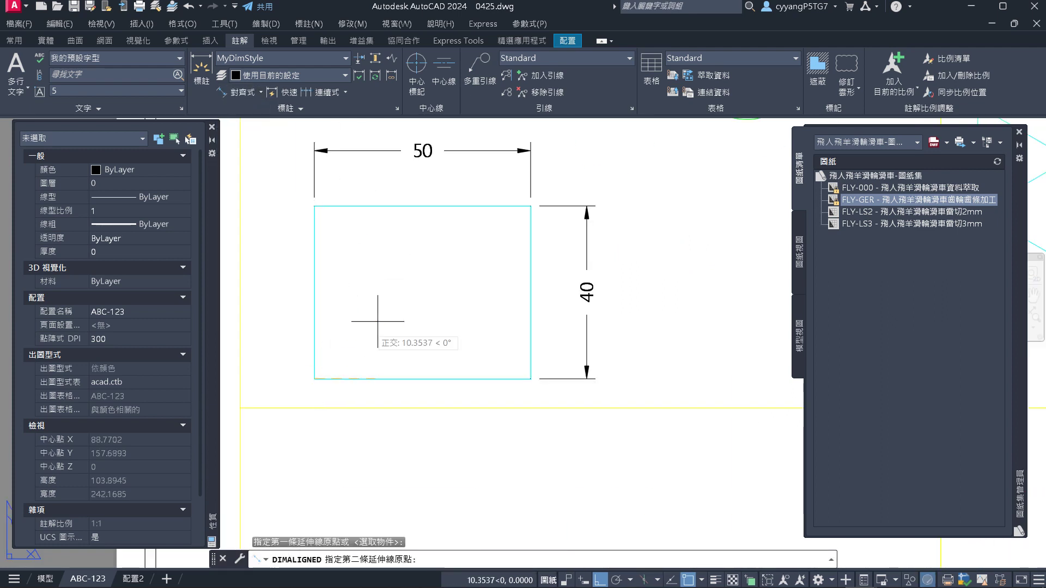
click(531, 206)
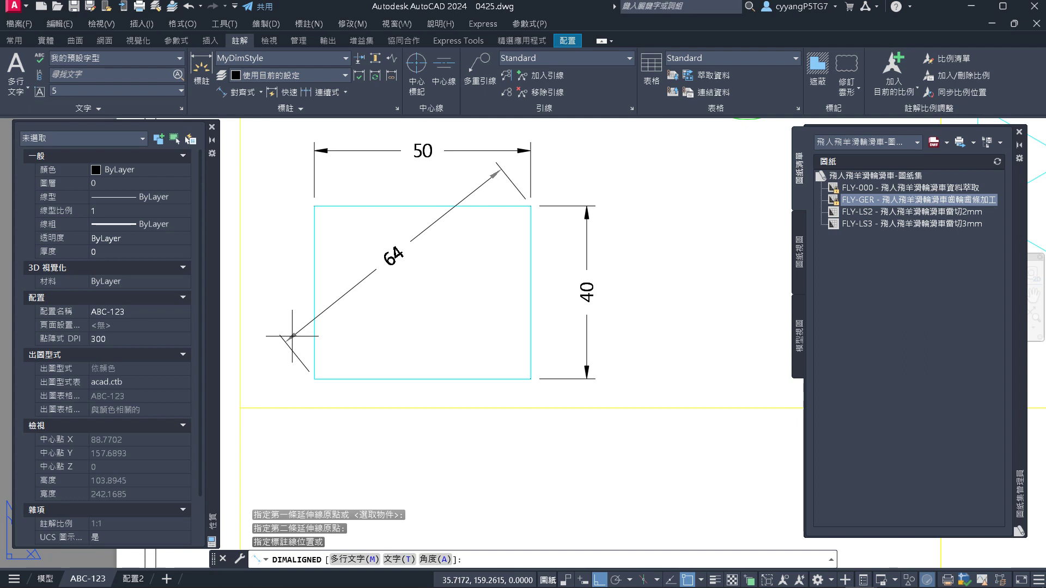
click(315, 379)
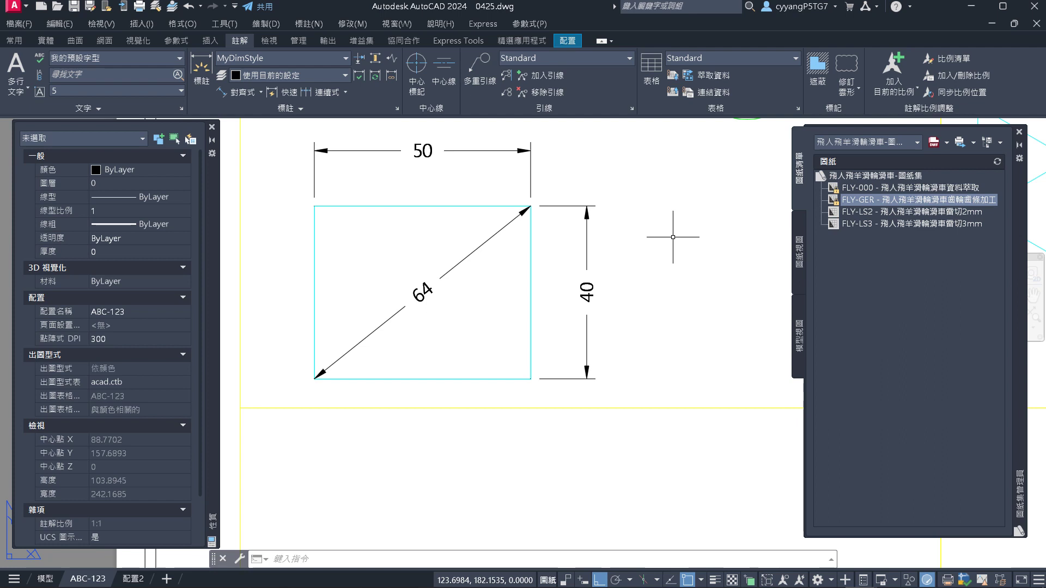
Place a Ø30 diameter dimension on the green circle
scroll(444, 207, down, 5)
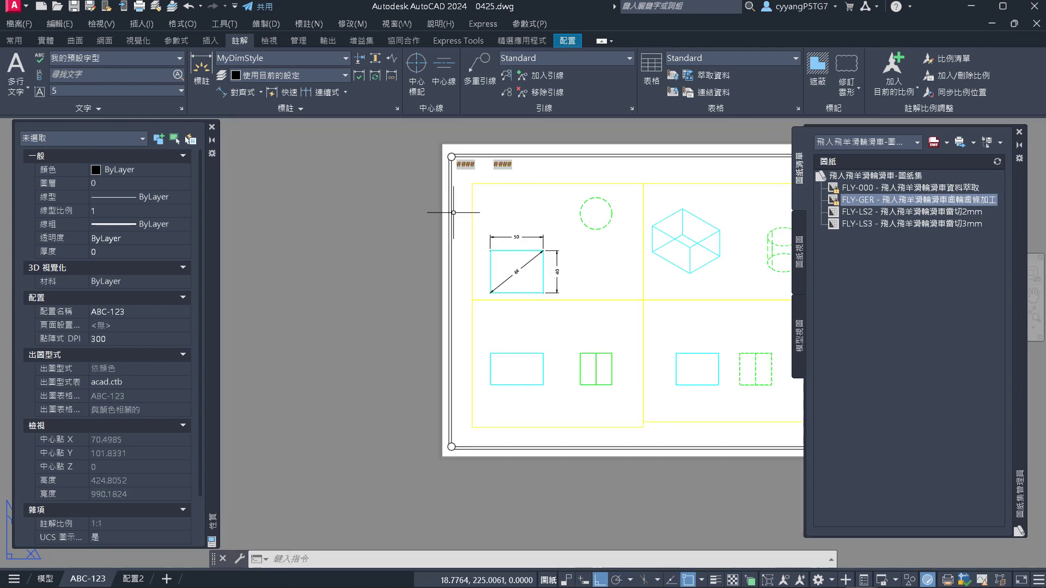
scroll(612, 308, down, 2)
scroll(479, 267, up, 1)
scroll(479, 267, up, 8)
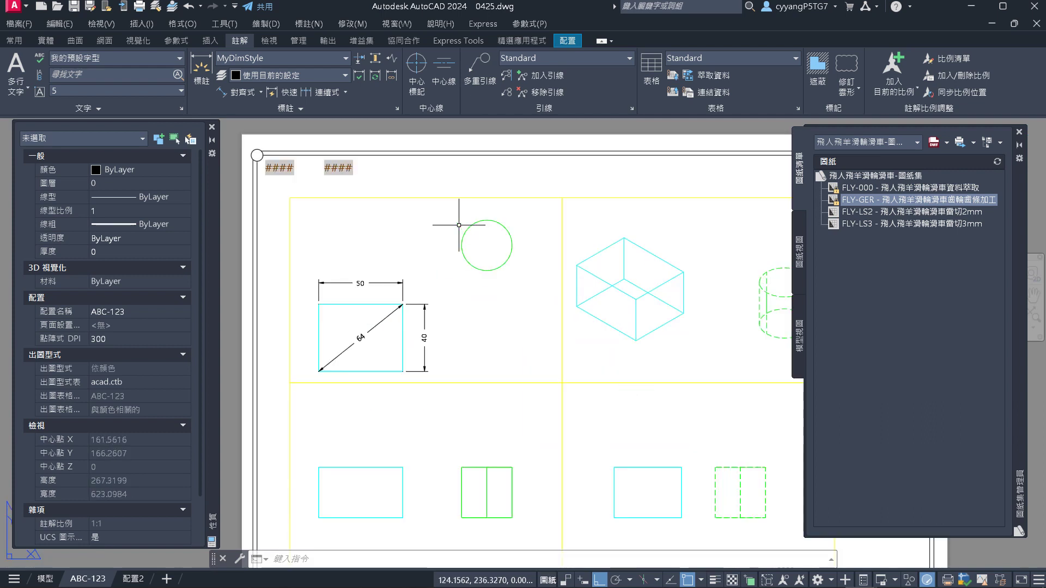
scroll(480, 241, down, 2)
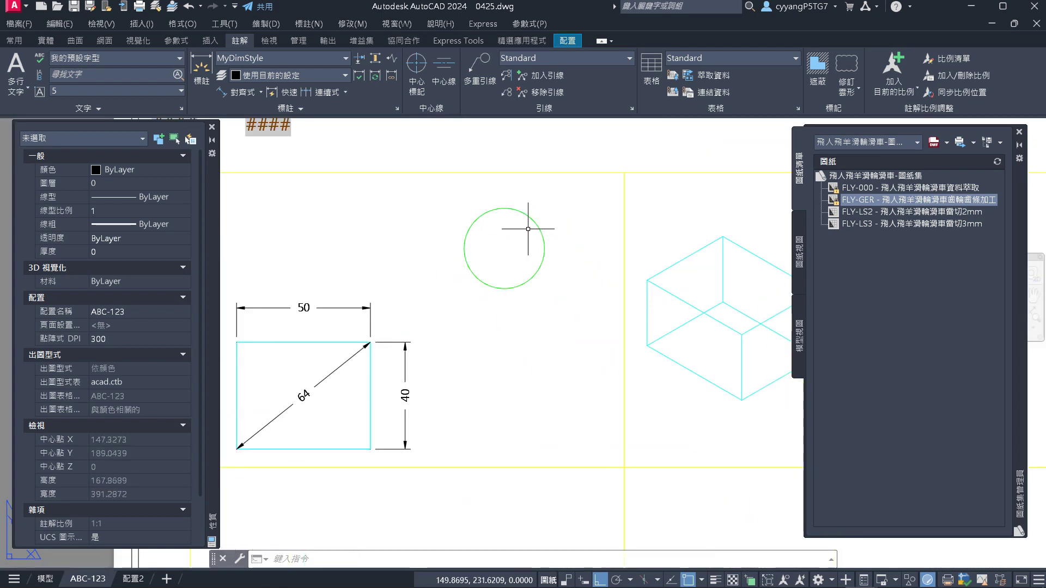
click(261, 92)
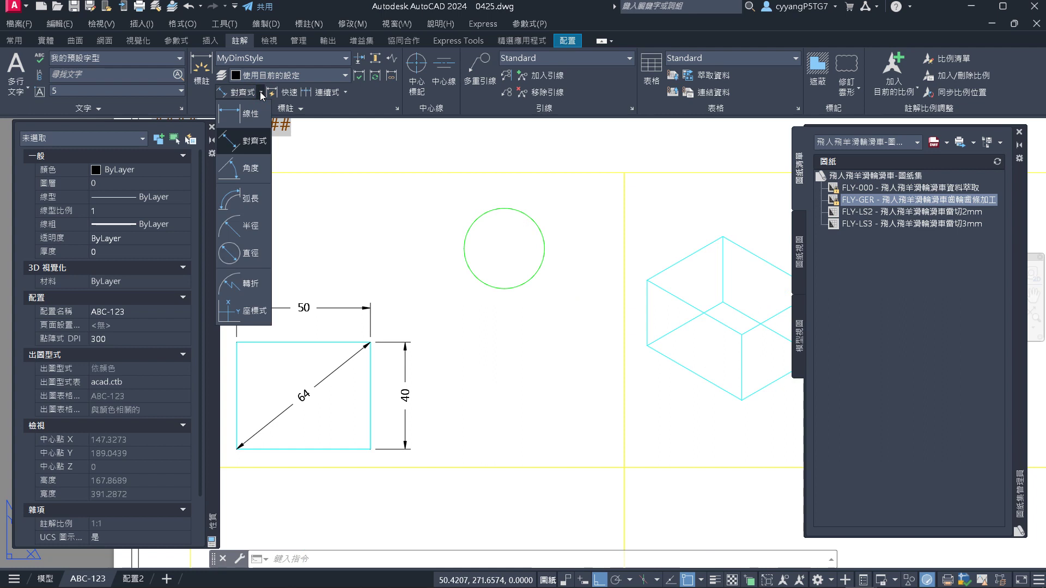
click(249, 252)
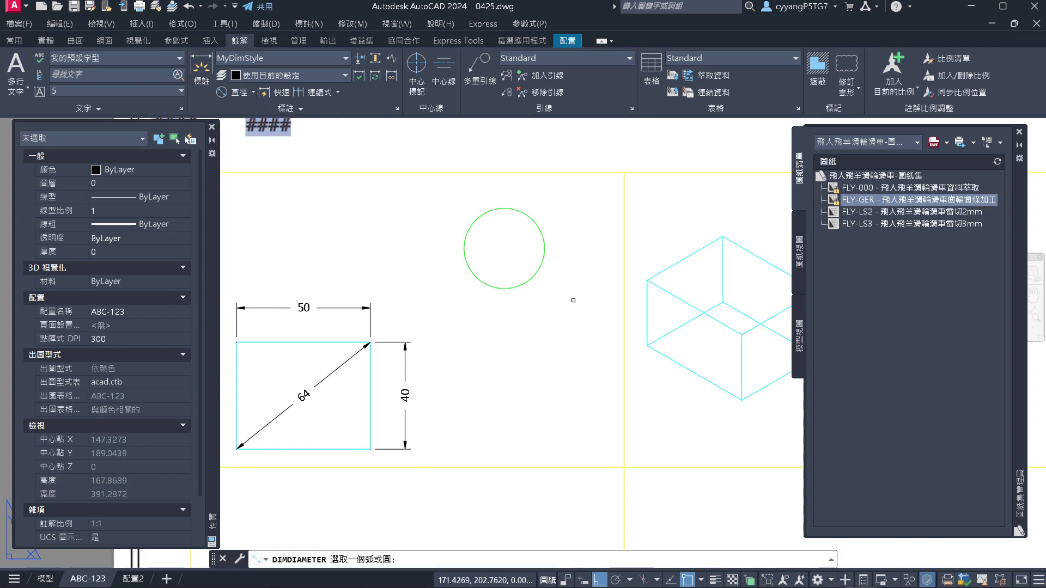
click(533, 277)
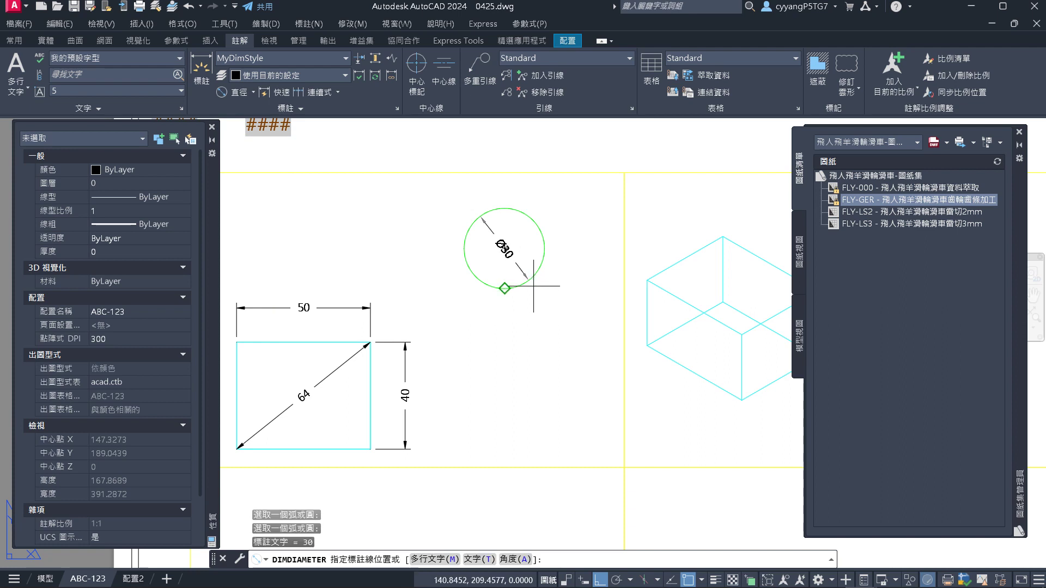
scroll(537, 289, up, 5)
scroll(569, 316, down, 3)
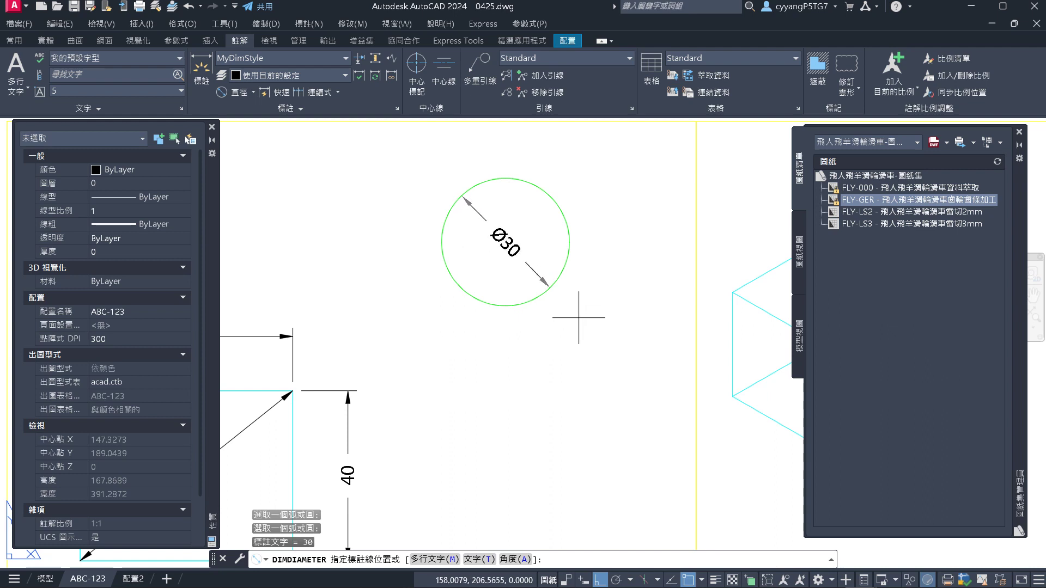
click(580, 316)
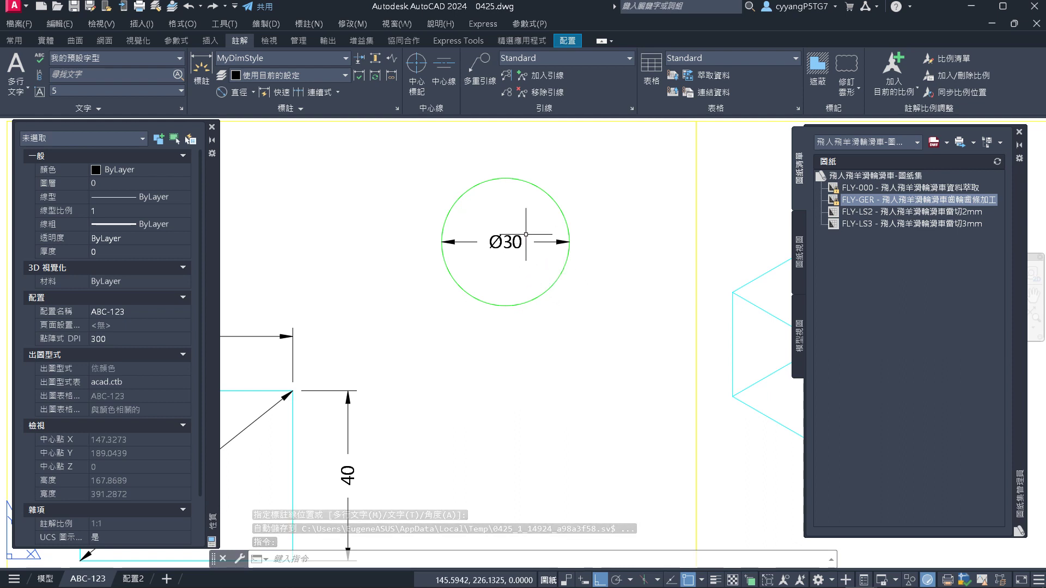
With Ortho off (F8), move the Ø30 text outside the circle, down-right on a leader
click(498, 241)
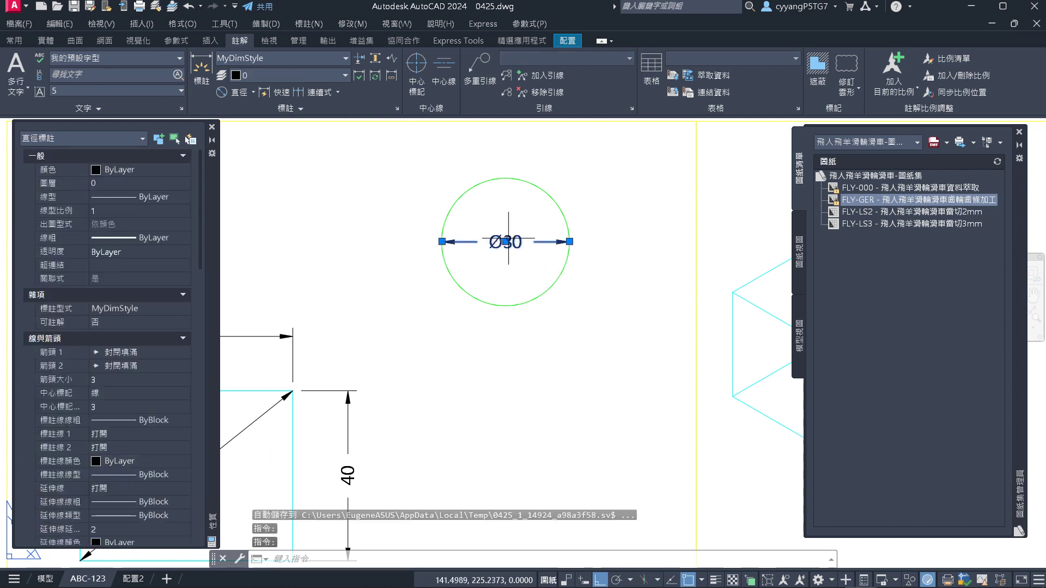
click(506, 242)
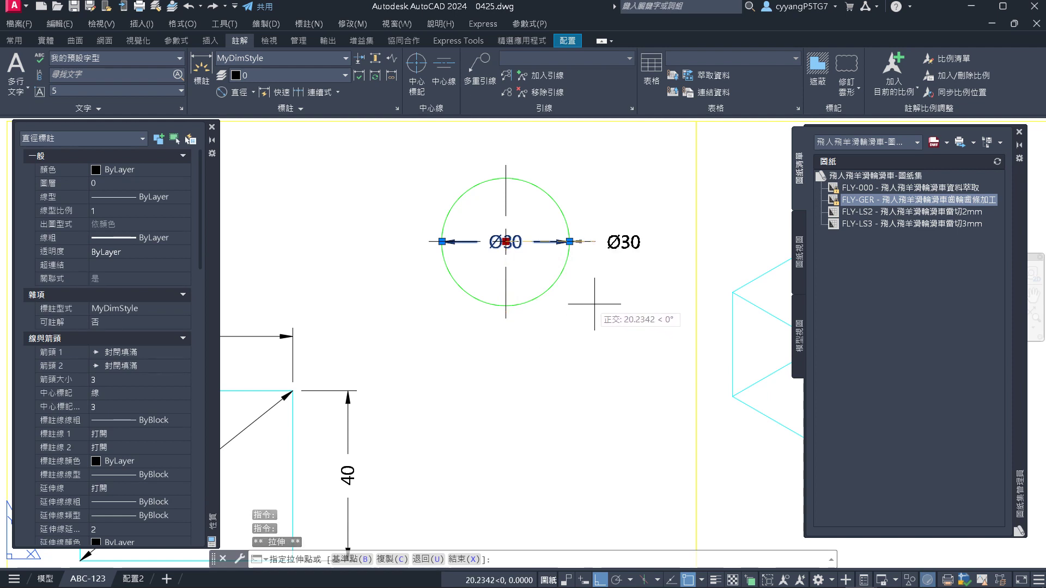
key(F8)
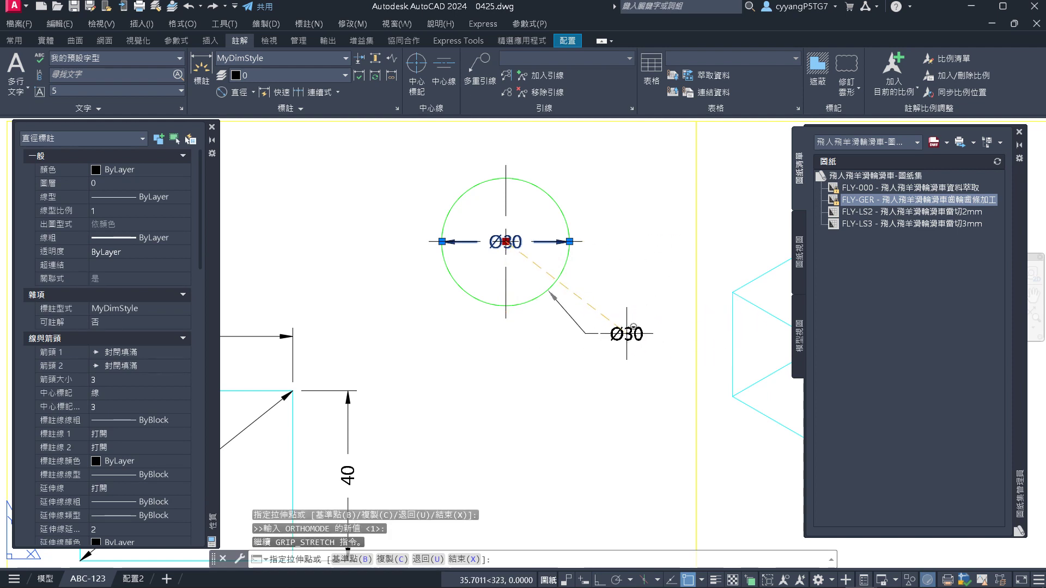
click(637, 327)
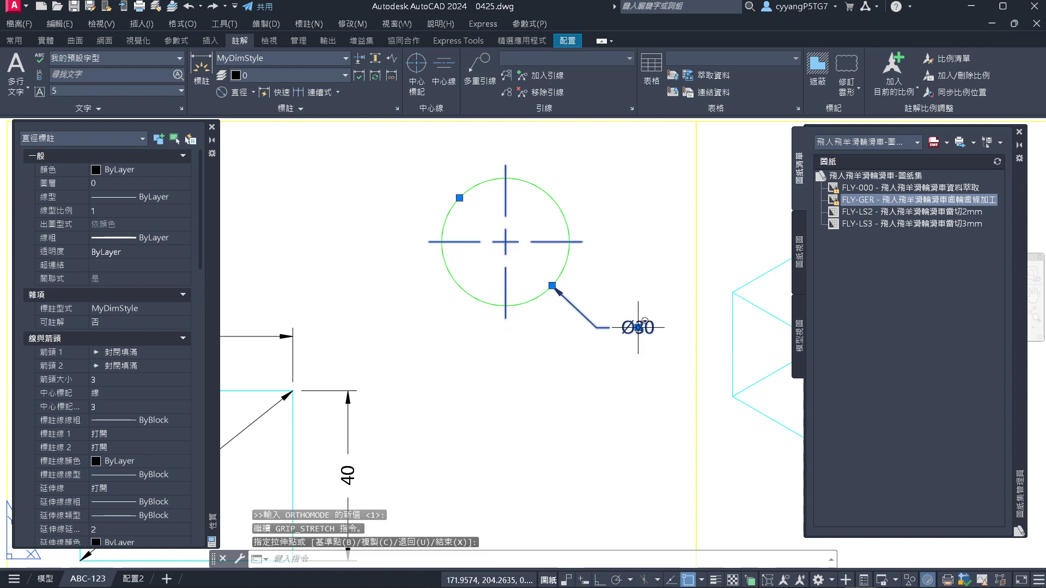
key(Escape)
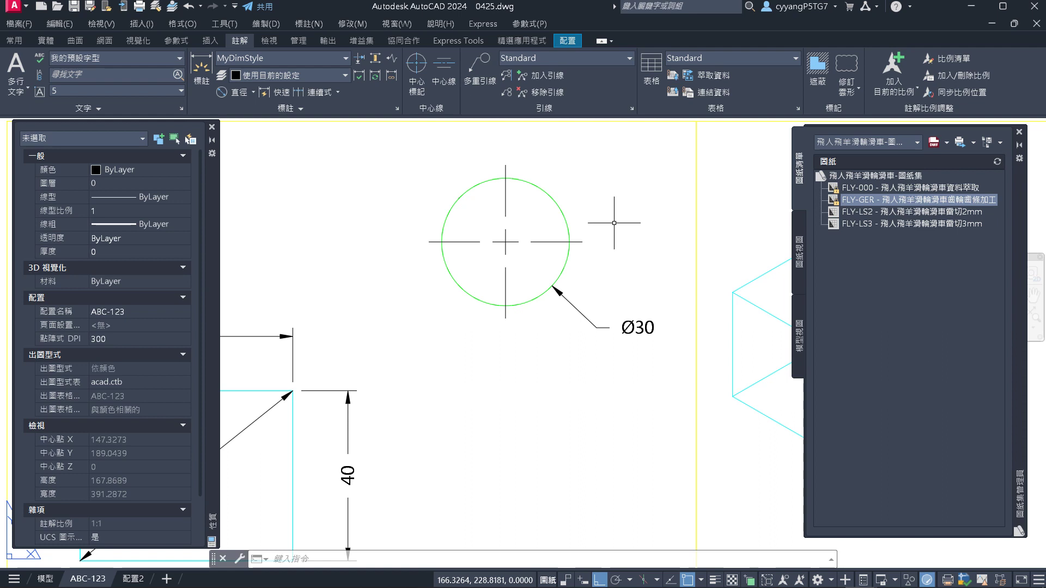
scroll(614, 223, down, 4)
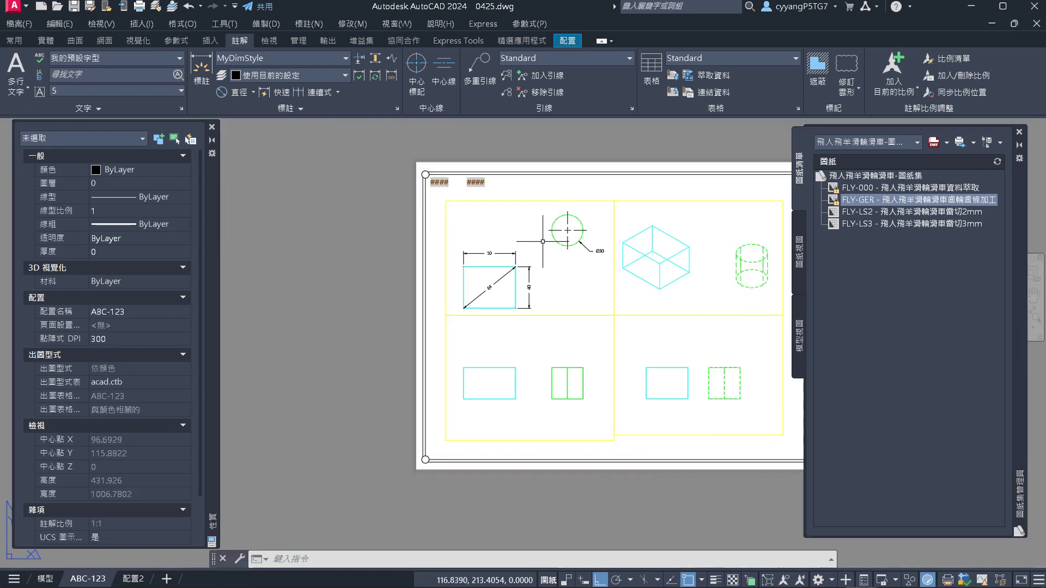
Add a vertical 30 linear dimension to the right of the cyan rectangle
scroll(559, 344, up, 2)
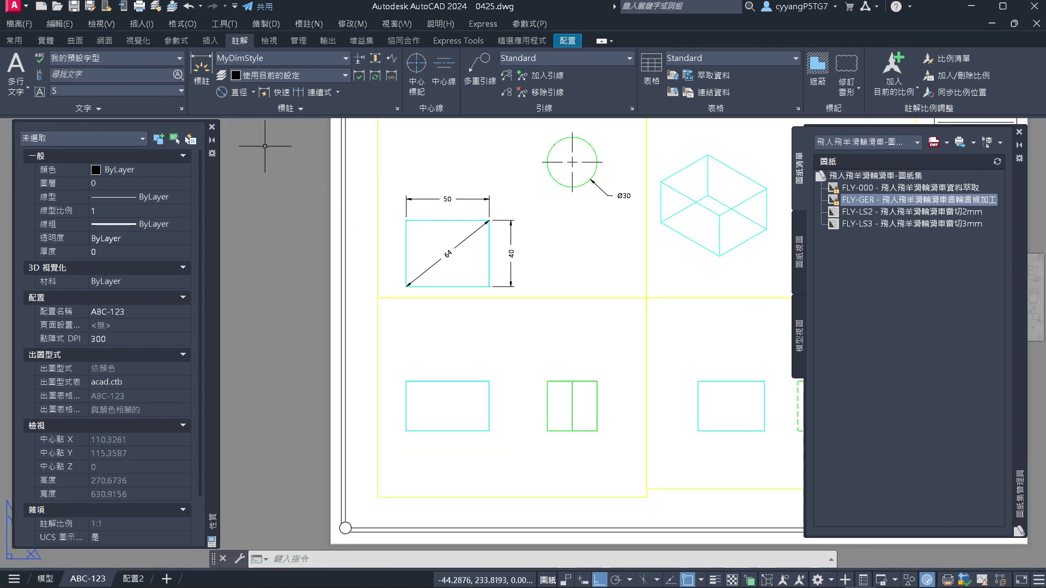
click(225, 93)
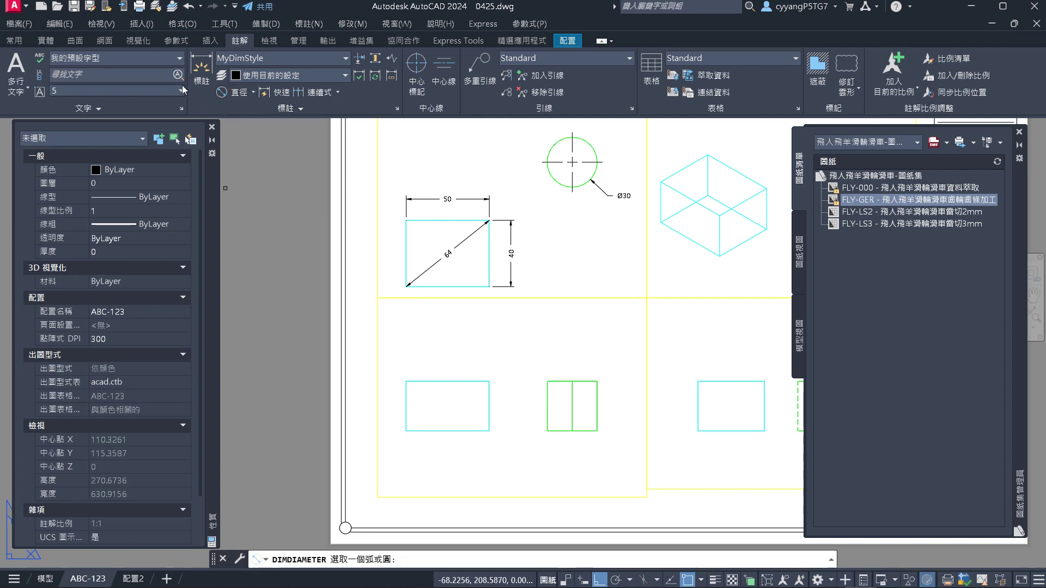
key(Escape)
key(Escape)
click(253, 92)
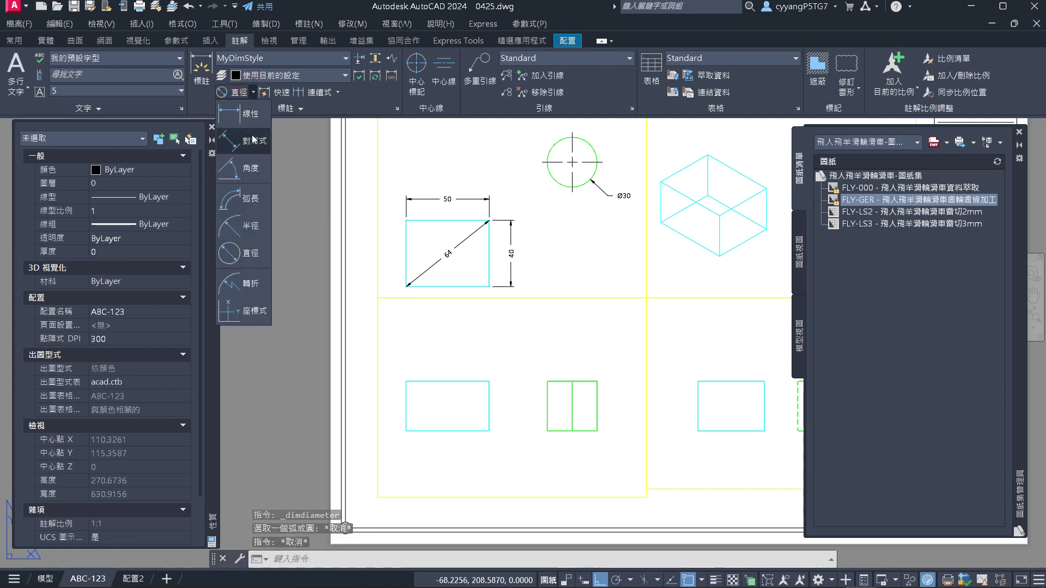
click(243, 117)
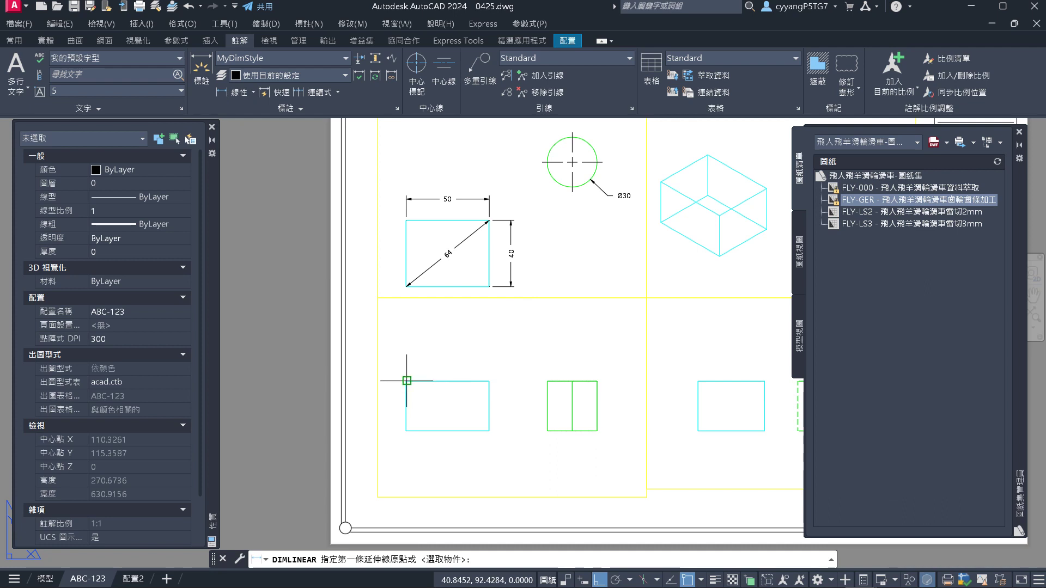
click(489, 431)
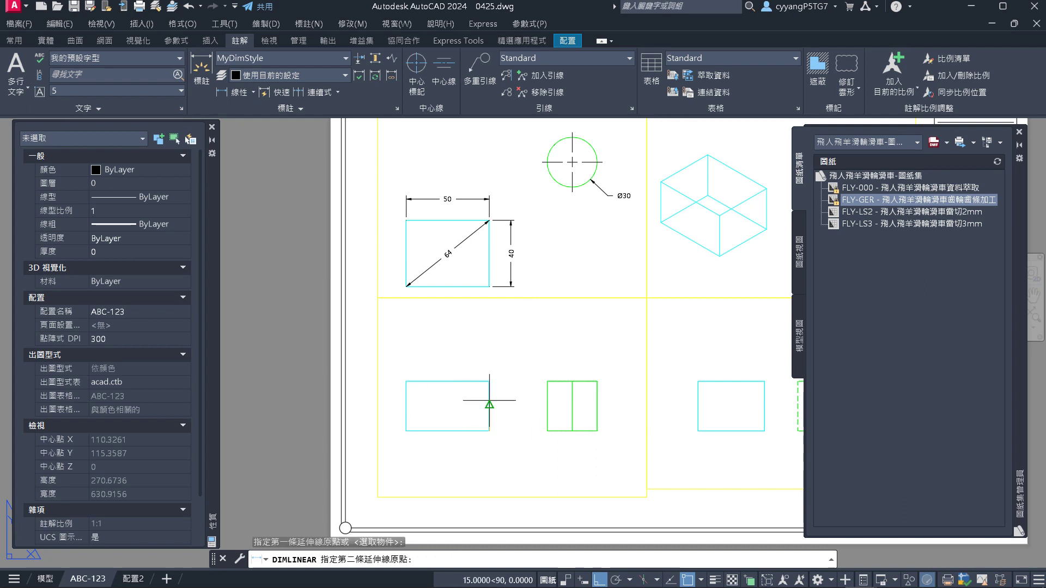
click(489, 382)
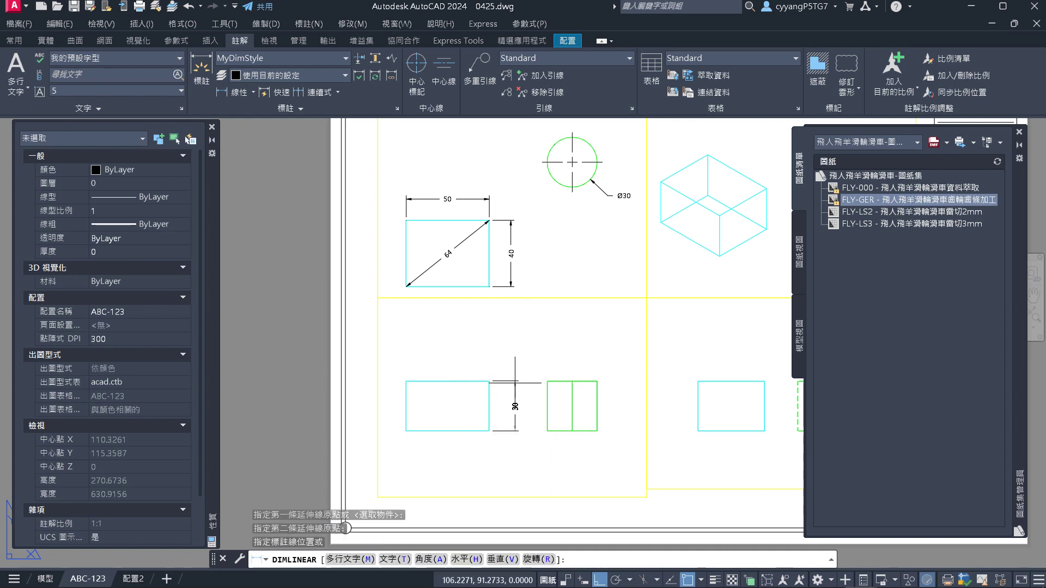
click(511, 383)
scroll(529, 418, up, 4)
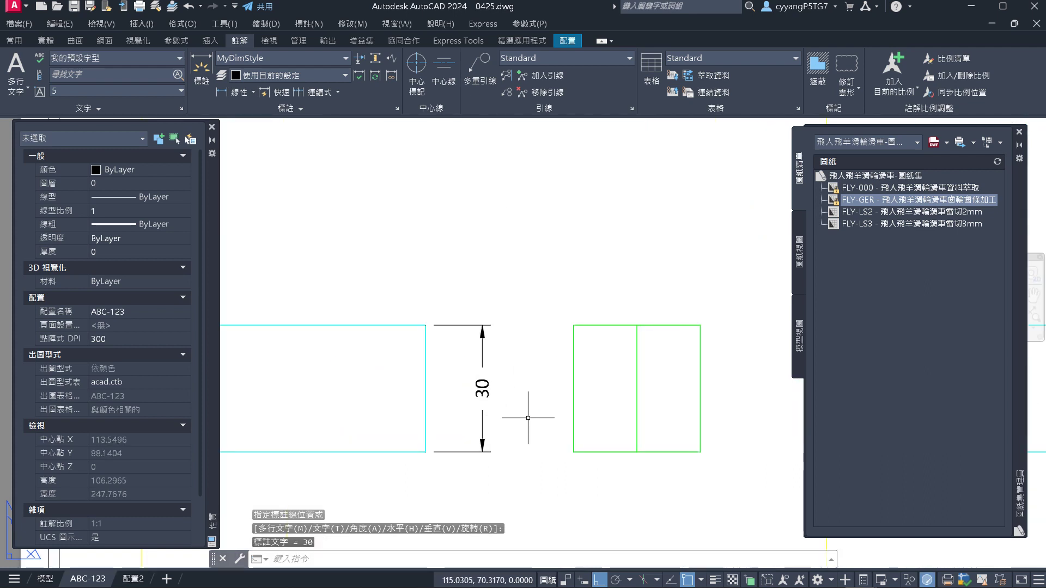
scroll(525, 410, down, 4)
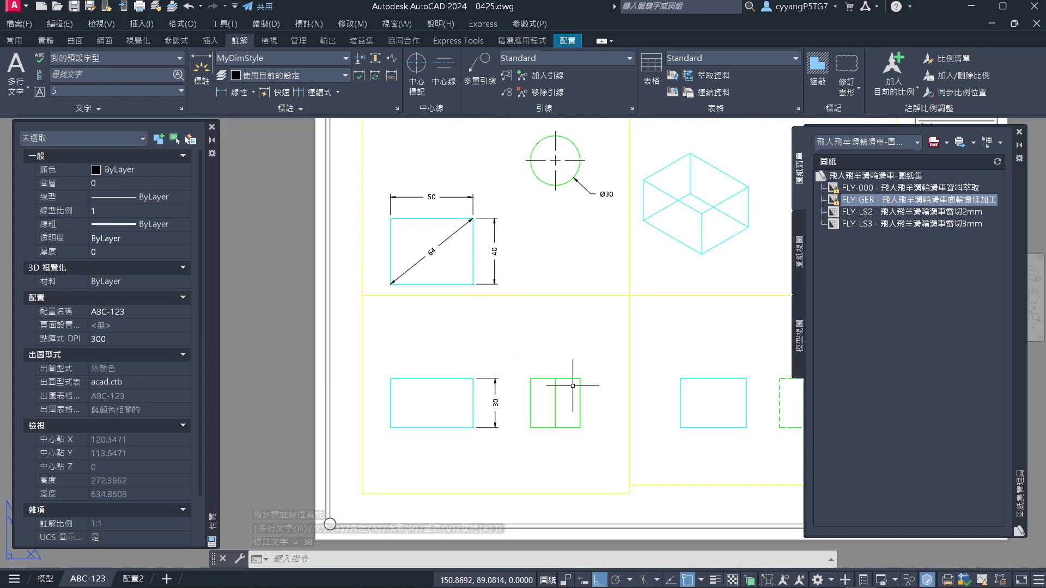
scroll(575, 403, up, 3)
Add a vertical 30 linear dimension to the right of the green rectangle
key(Return)
click(573, 439)
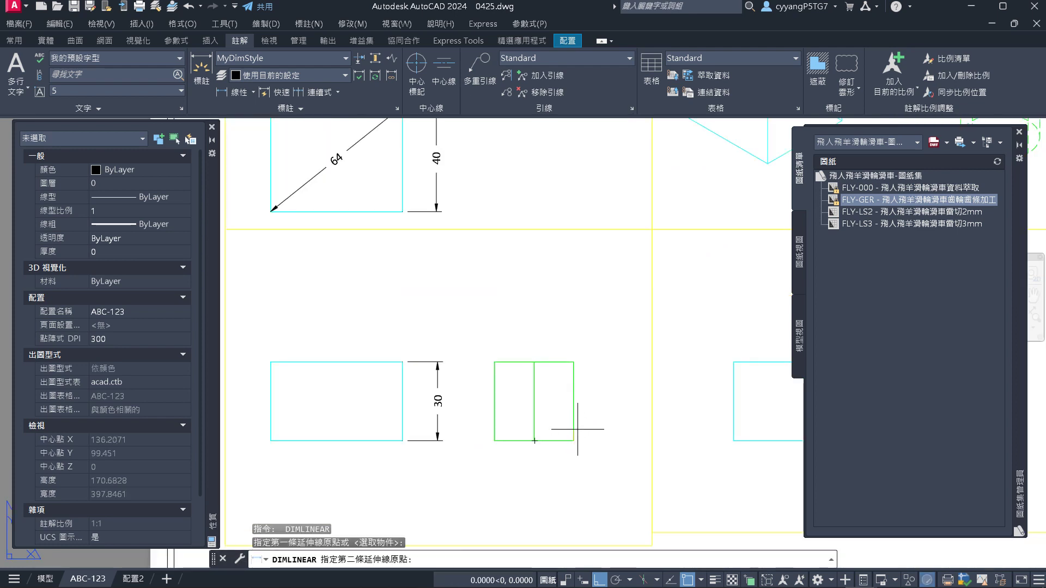
click(573, 362)
click(609, 366)
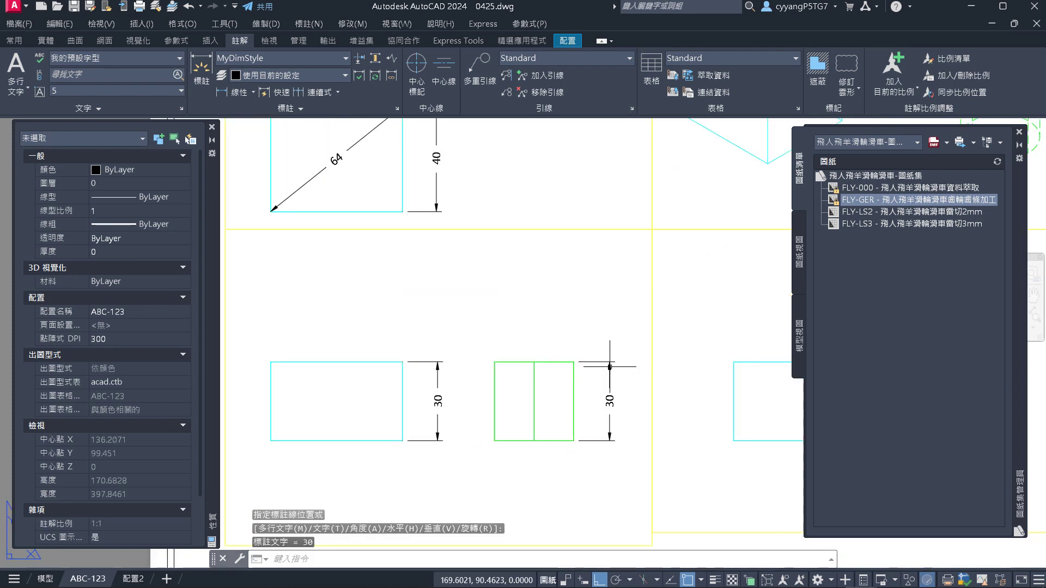
scroll(609, 367, down, 4)
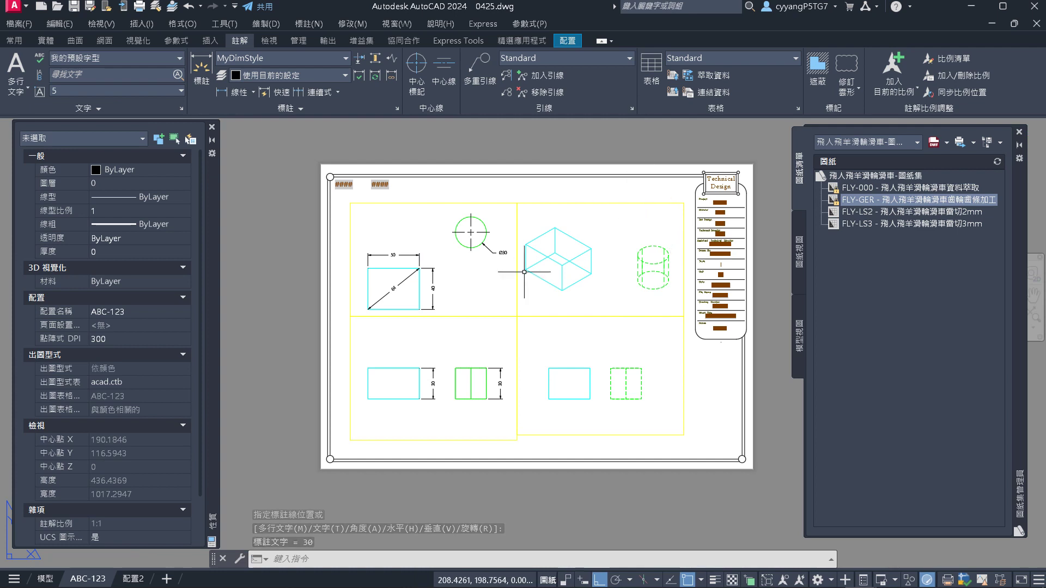
scroll(423, 316, up, 2)
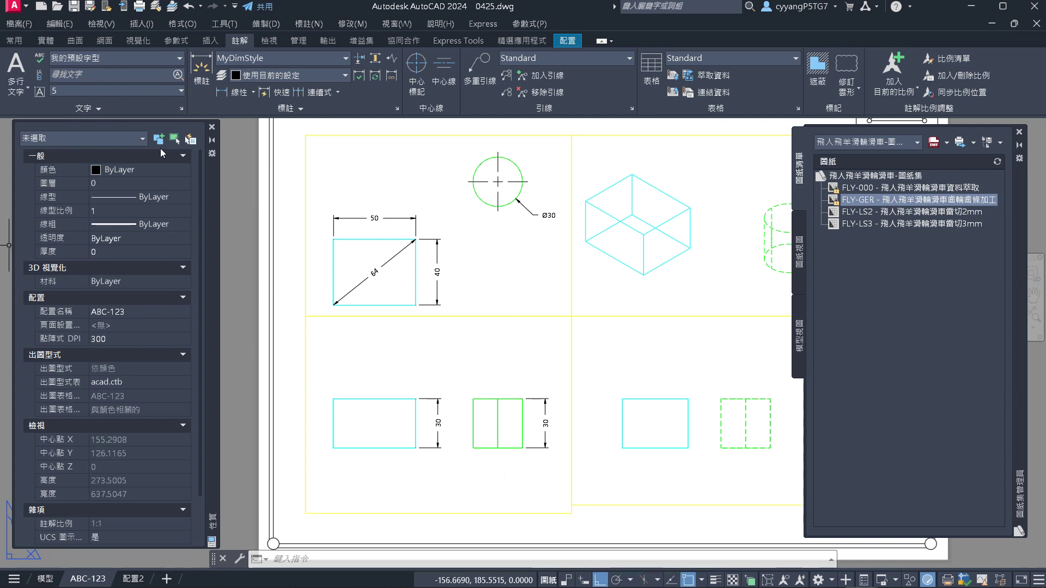
In model space, close Properties and grip-stretch the 3D box 10 units longer
click(43, 579)
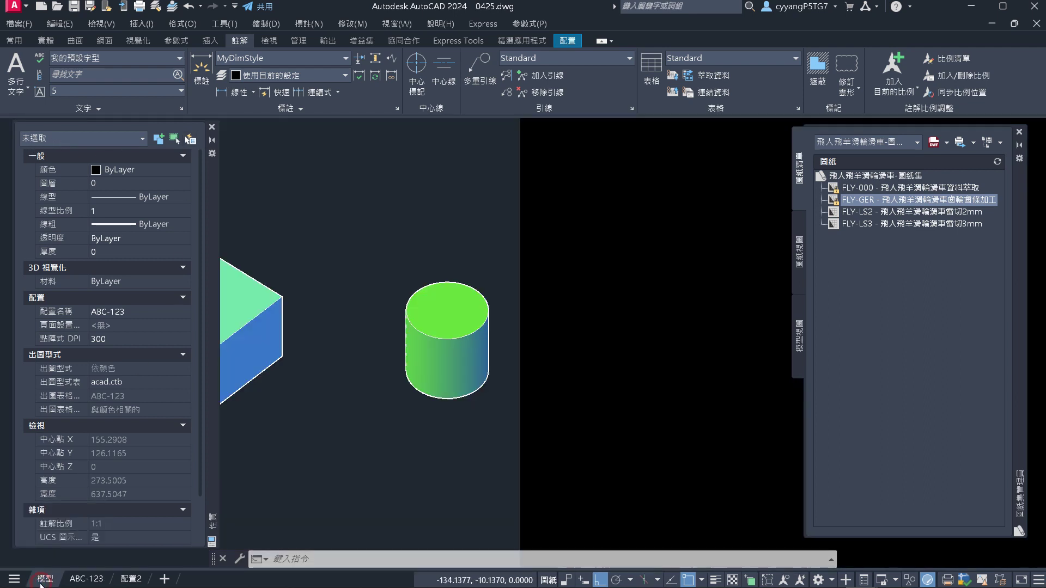
click(212, 128)
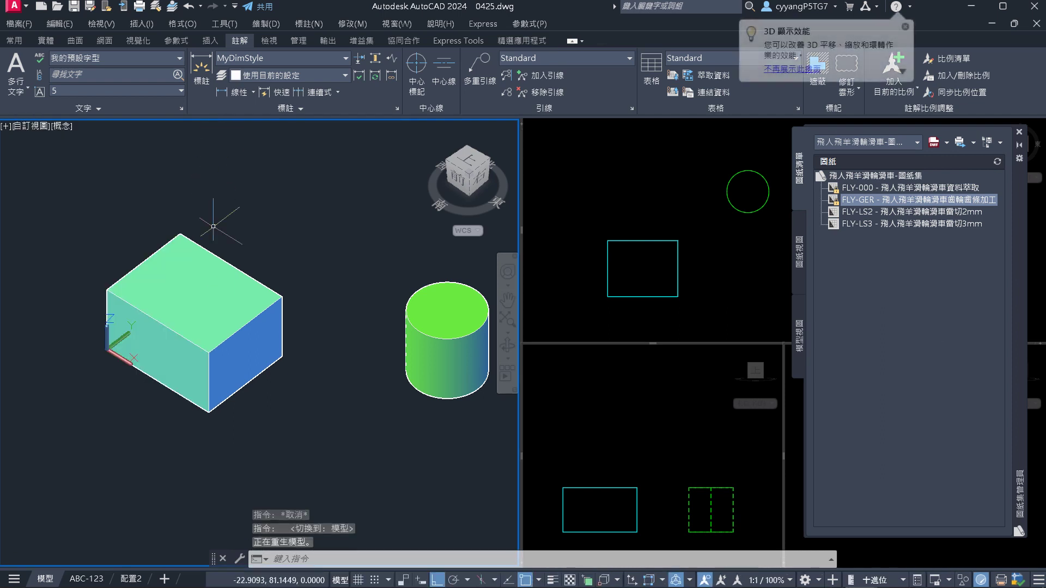
click(223, 316)
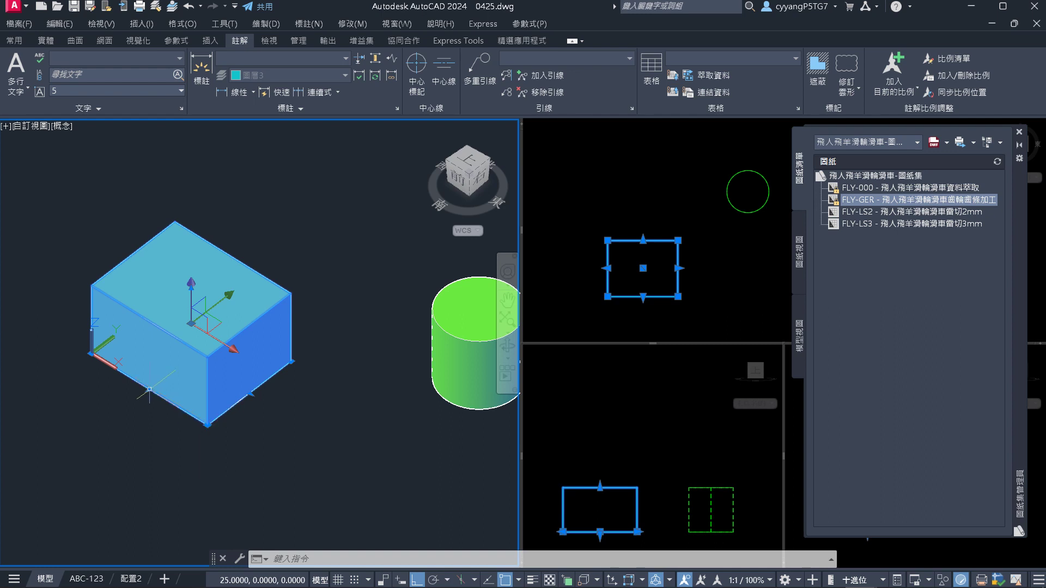
click(148, 387)
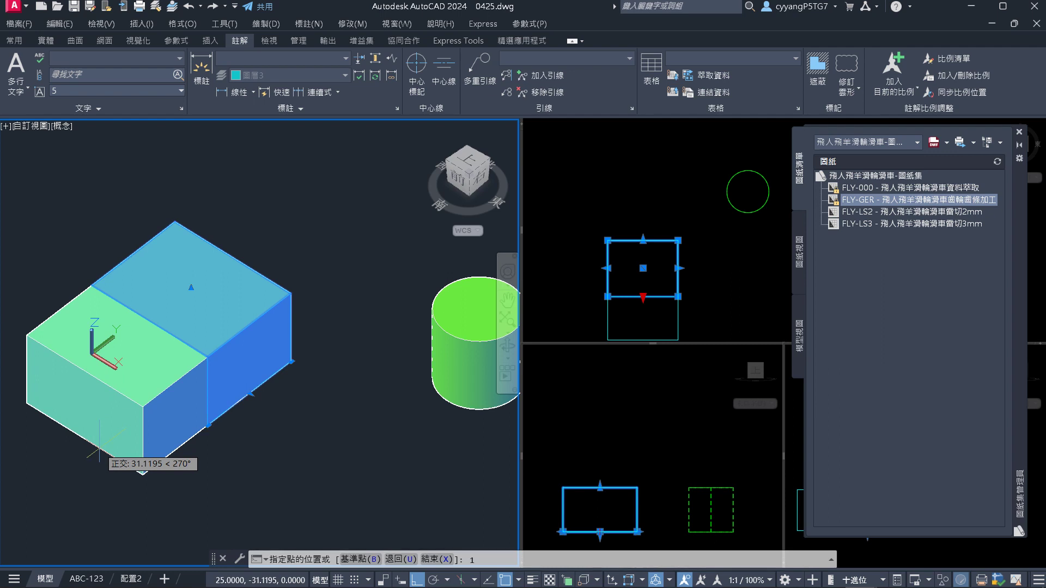
text(10)
key(Return)
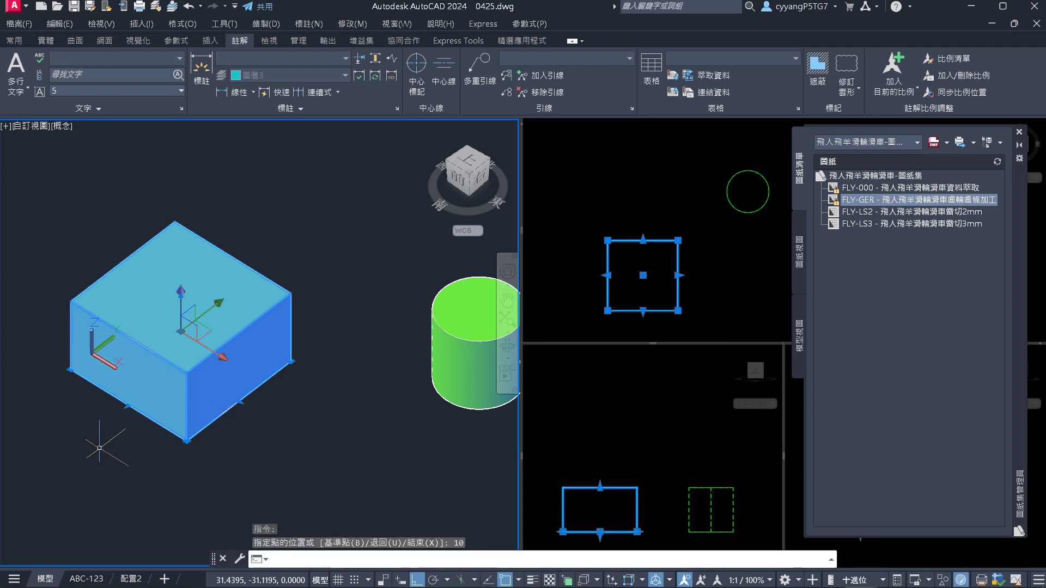
On layout ABC-123, drag the four viewports' shared centre grip down to lengthen the upper viewports
click(95, 580)
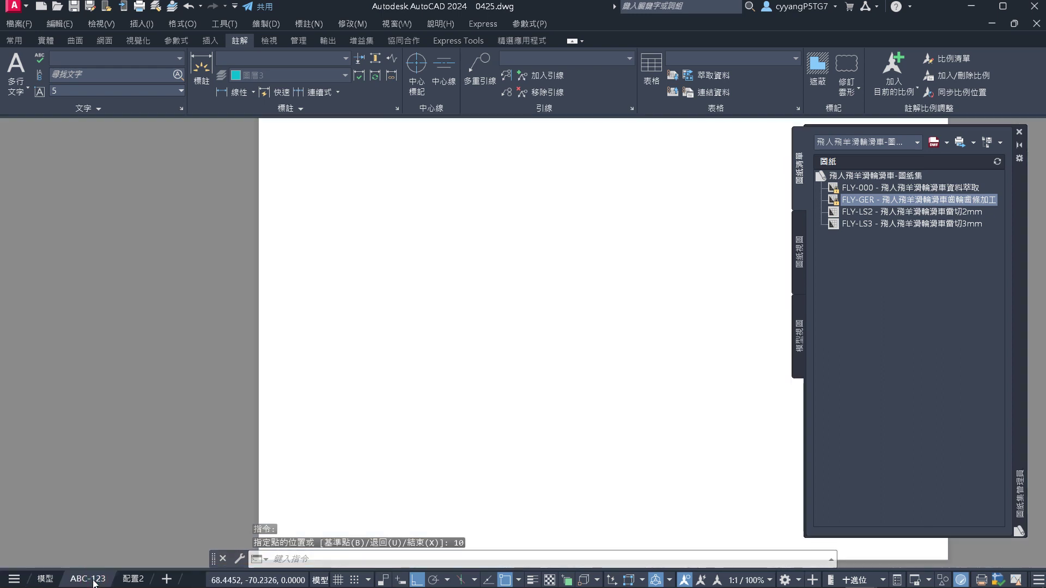
scroll(414, 279, up, 2)
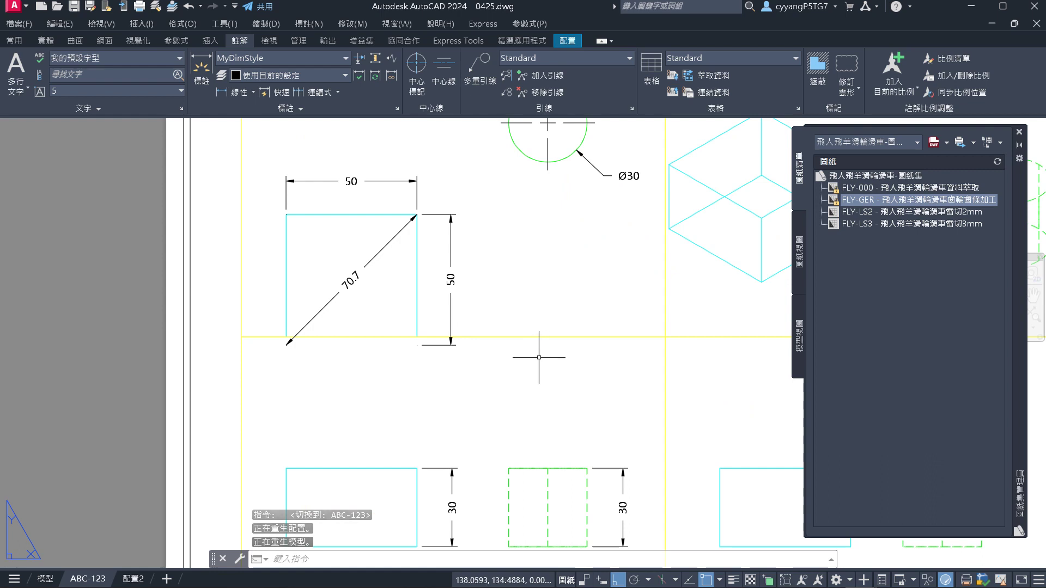
scroll(494, 359, down, 2)
click(651, 363)
click(589, 336)
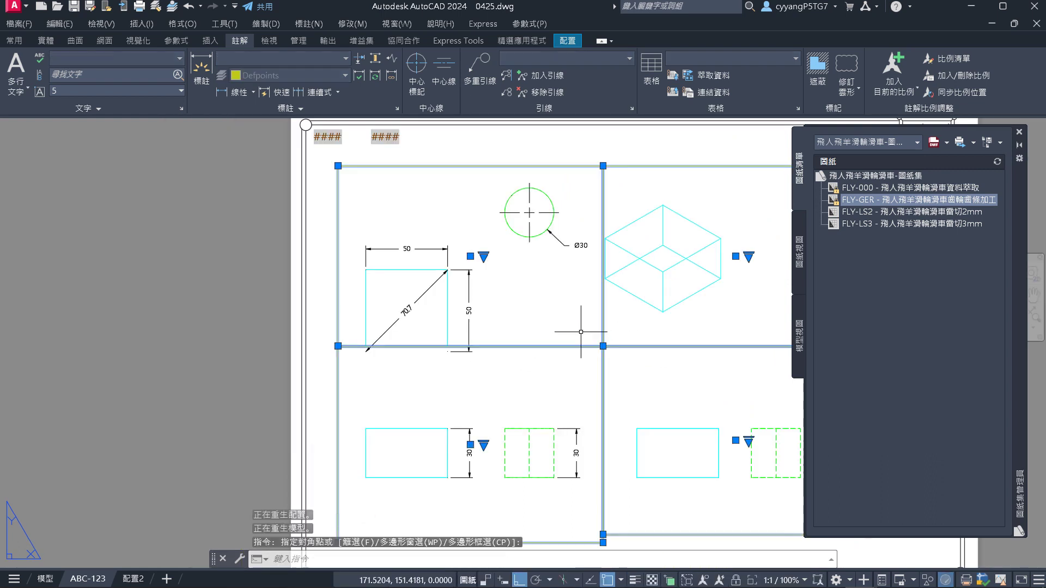
click(603, 346)
click(614, 382)
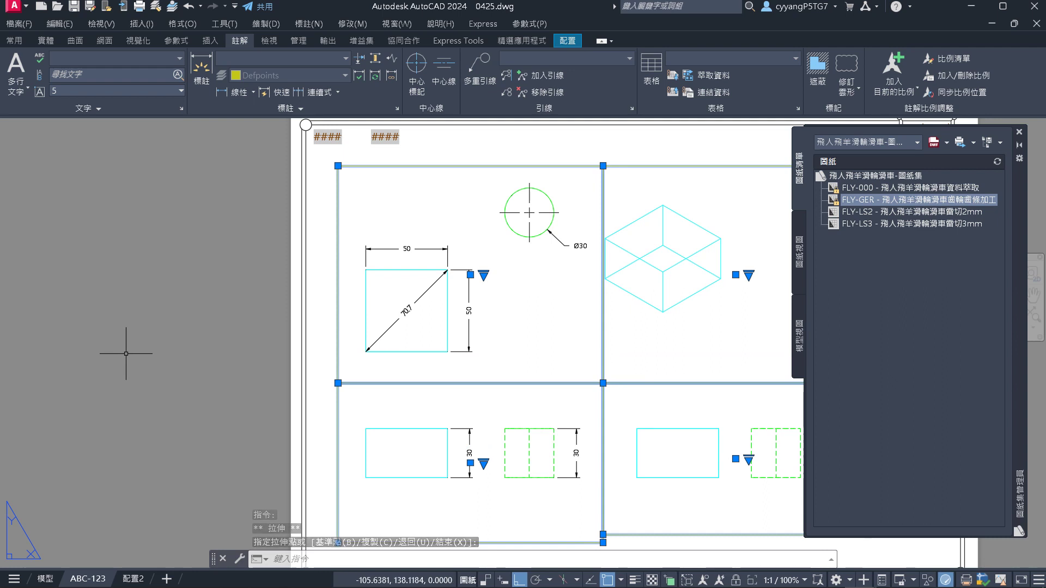
key(Escape)
key(Escape)
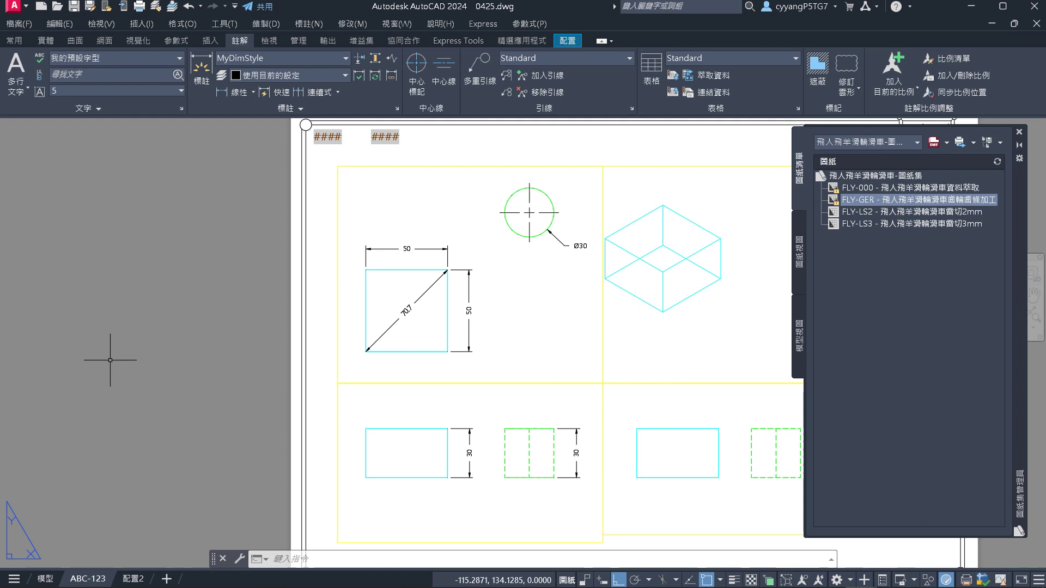
Check the Model and 配置2 tabs, then return to the ABC-123 layout
click(45, 579)
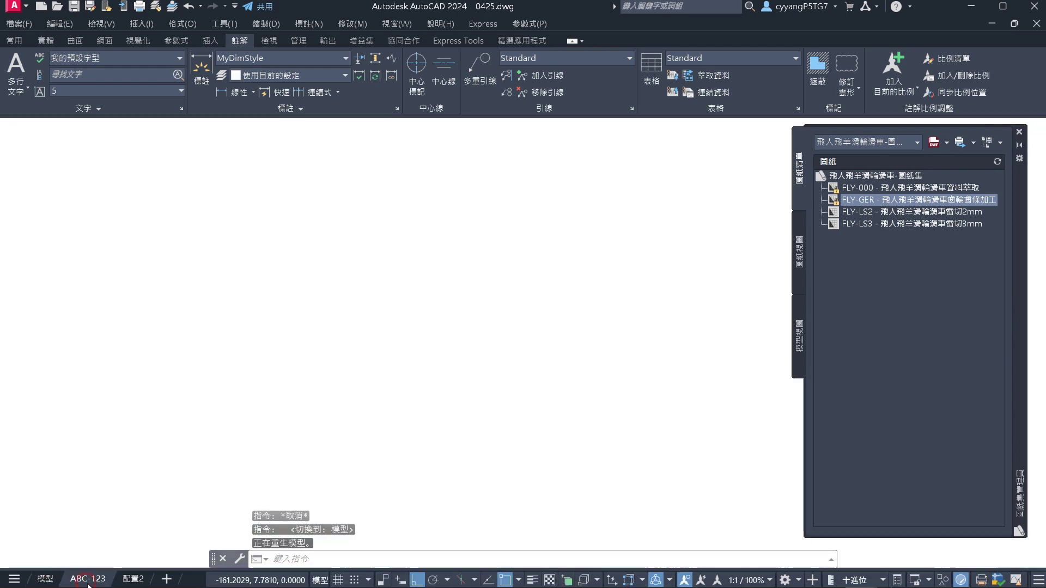
click(135, 581)
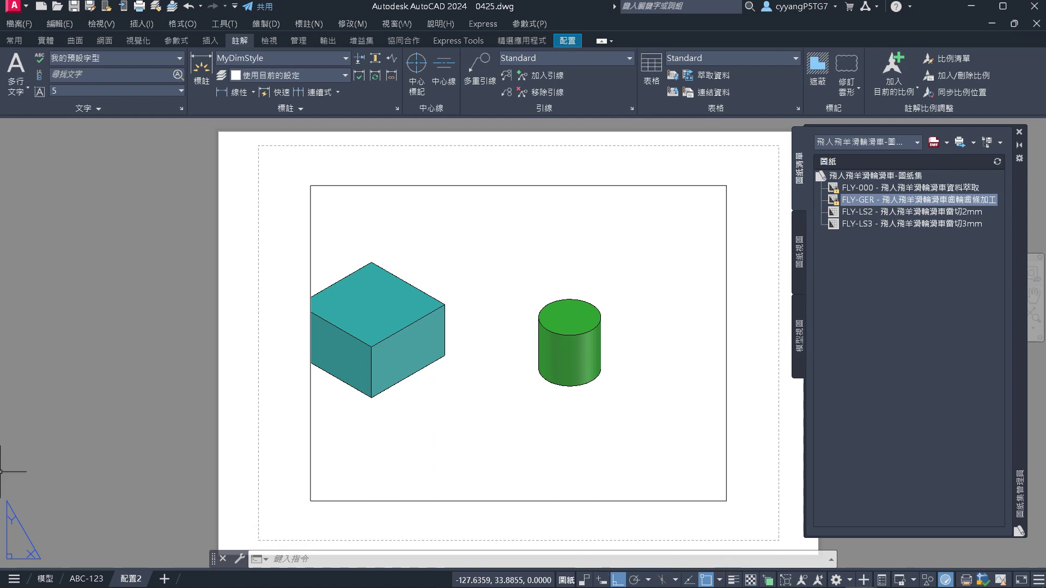
click(83, 580)
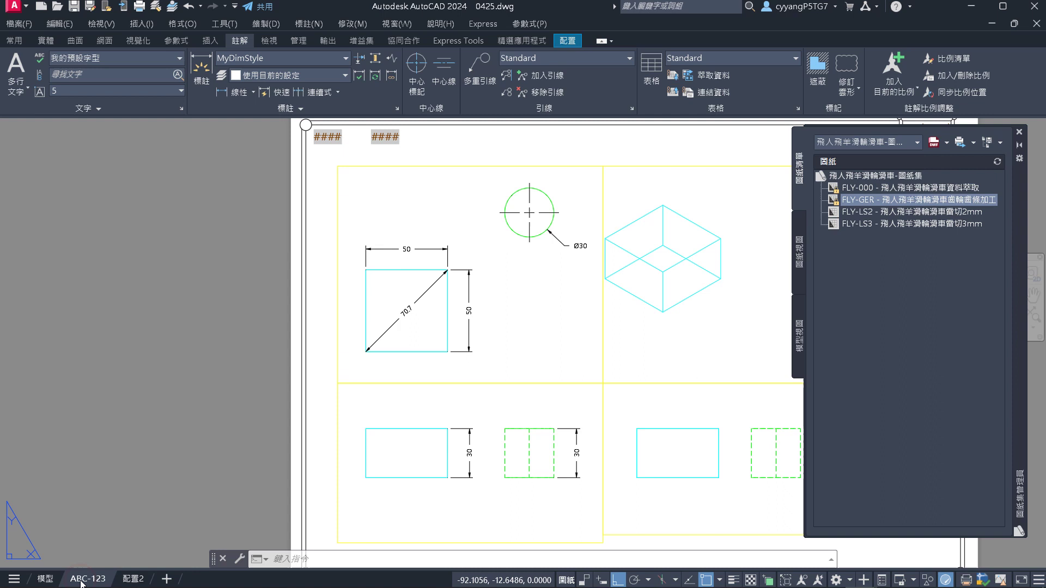
click(42, 580)
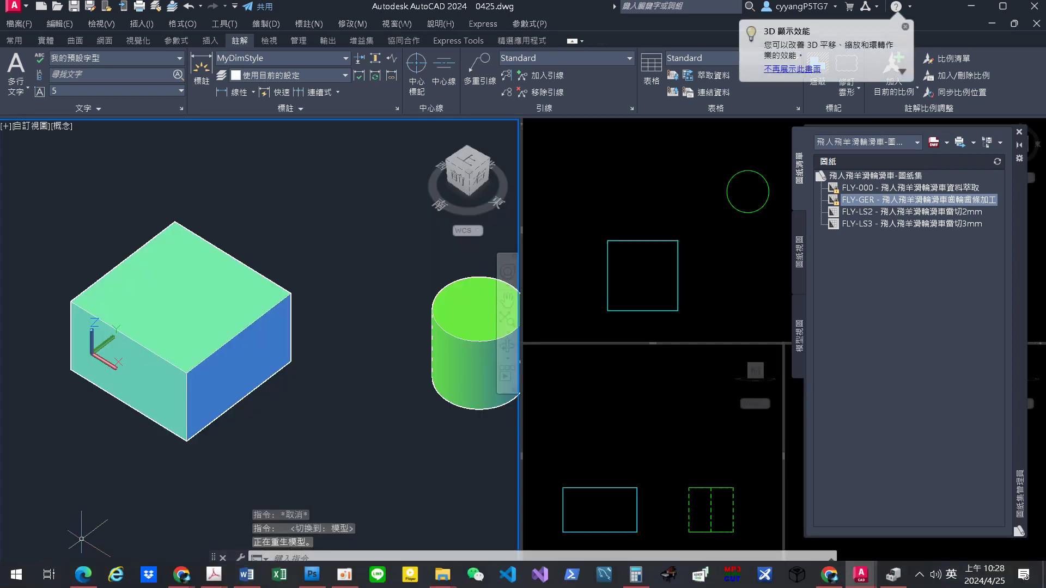
click(83, 580)
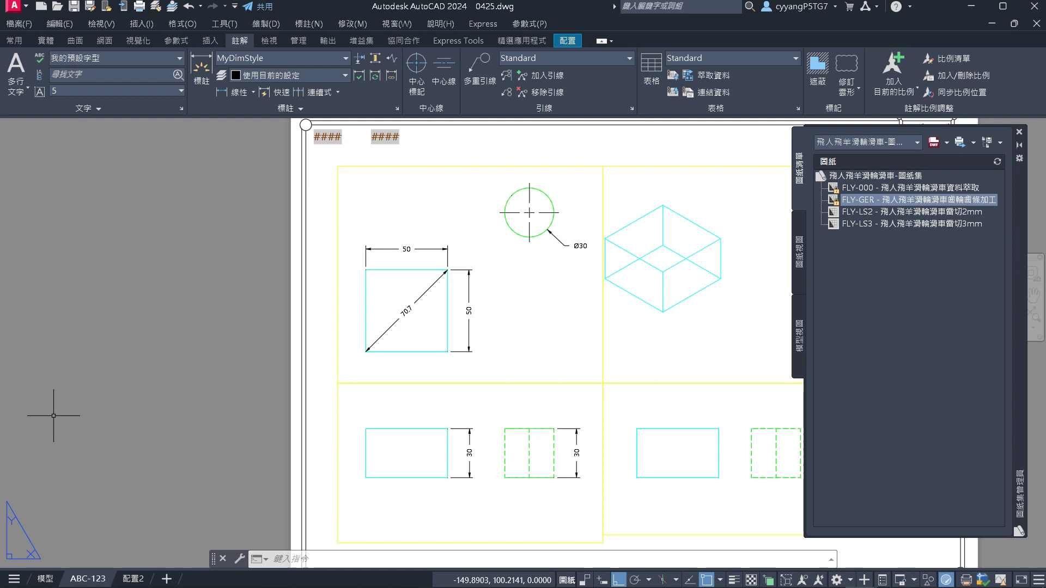
Maximize the upper-left viewport with the right-click 最大化視埠 command
scroll(53, 414, down, 2)
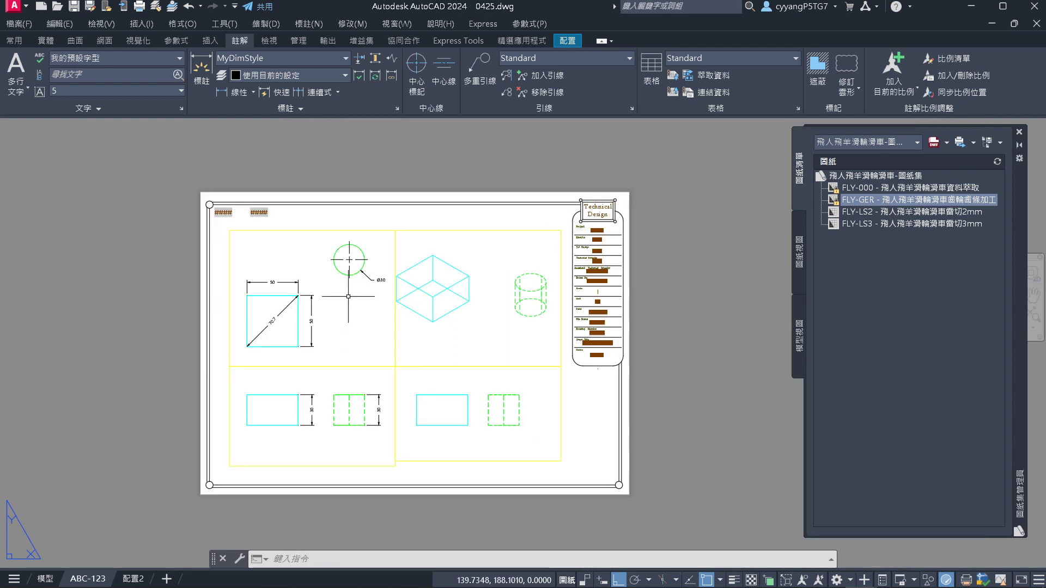
scroll(364, 333, up, 2)
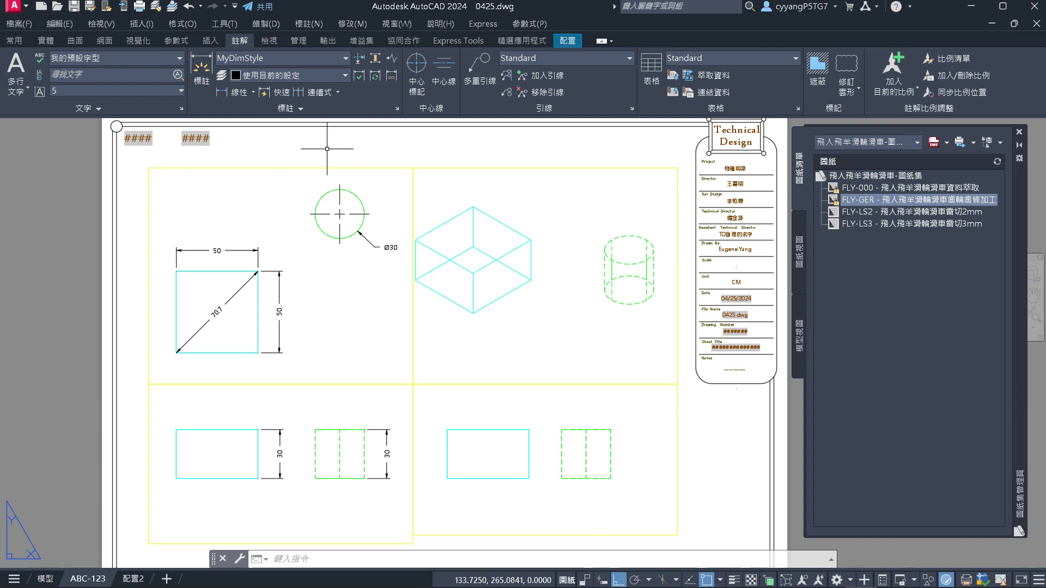
click(313, 168)
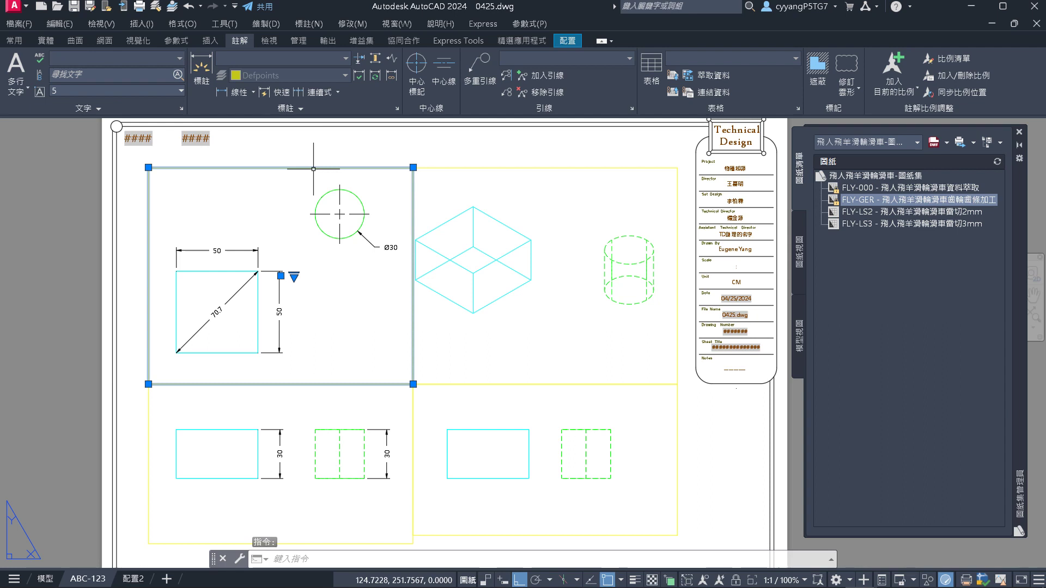
right_click(313, 169)
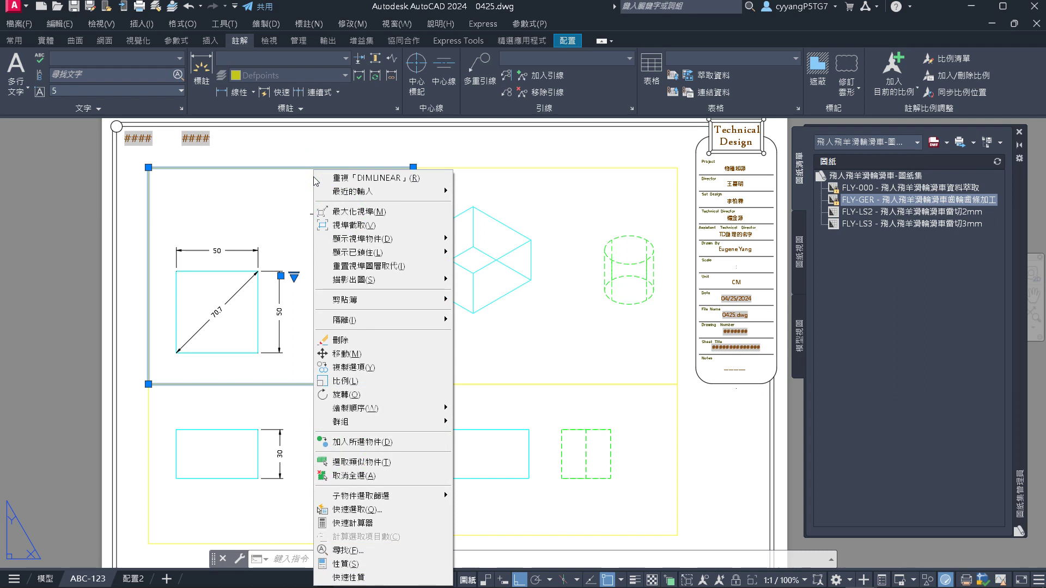
click(375, 212)
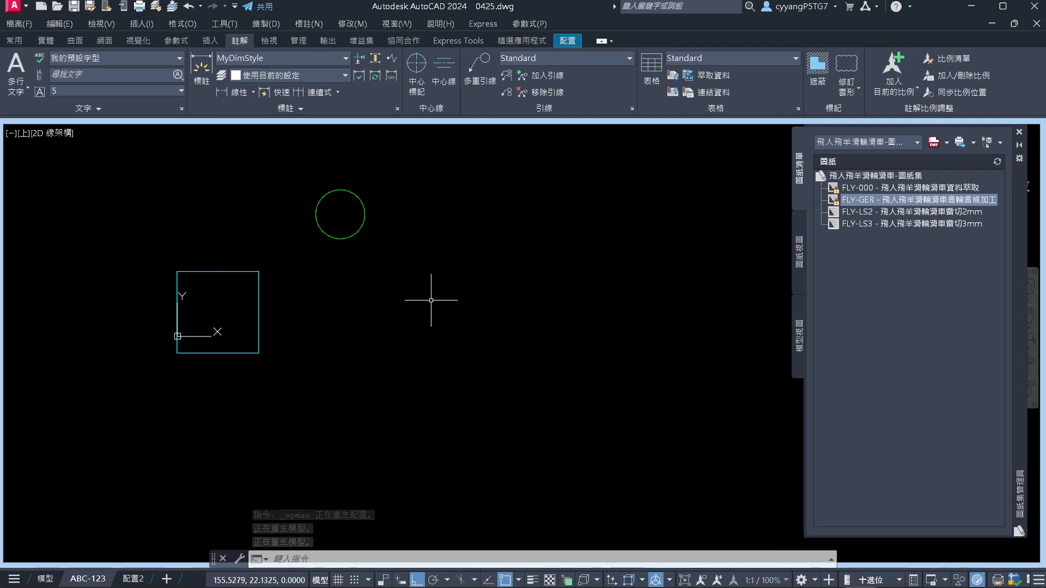
Orbit to a 3D view and enlarge the cylinder's radius by 10 with its grip
shift+middle_drag(432, 299, 466, 310)
scroll(533, 250, up, 5)
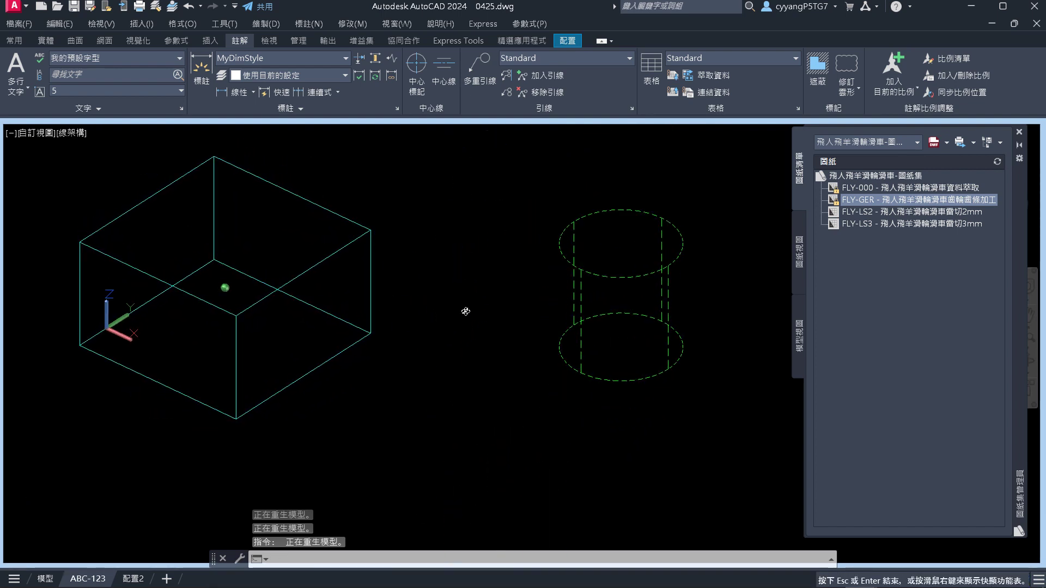
click(674, 391)
click(593, 334)
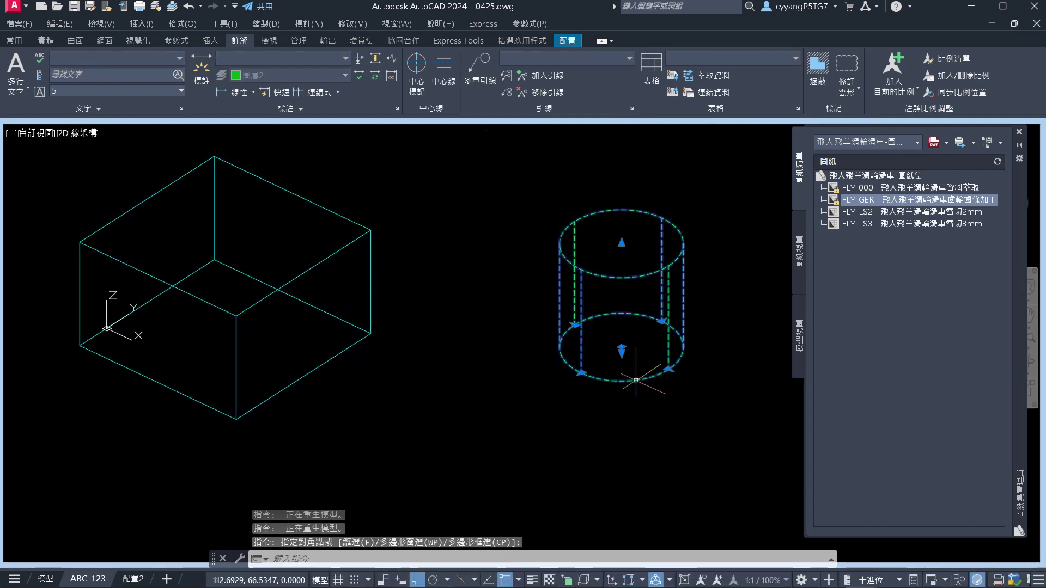
click(580, 373)
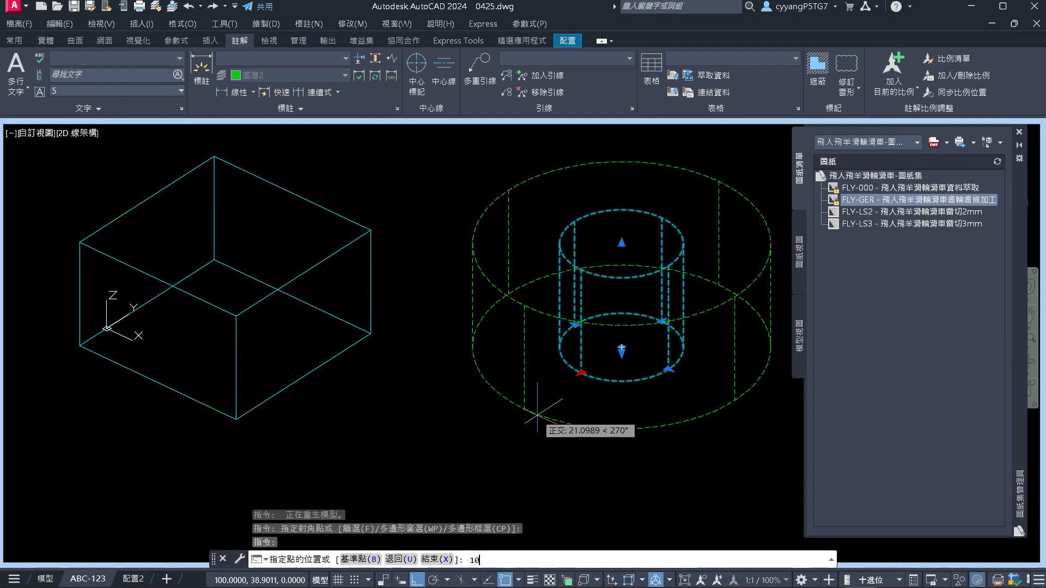
key(Return)
key(Escape)
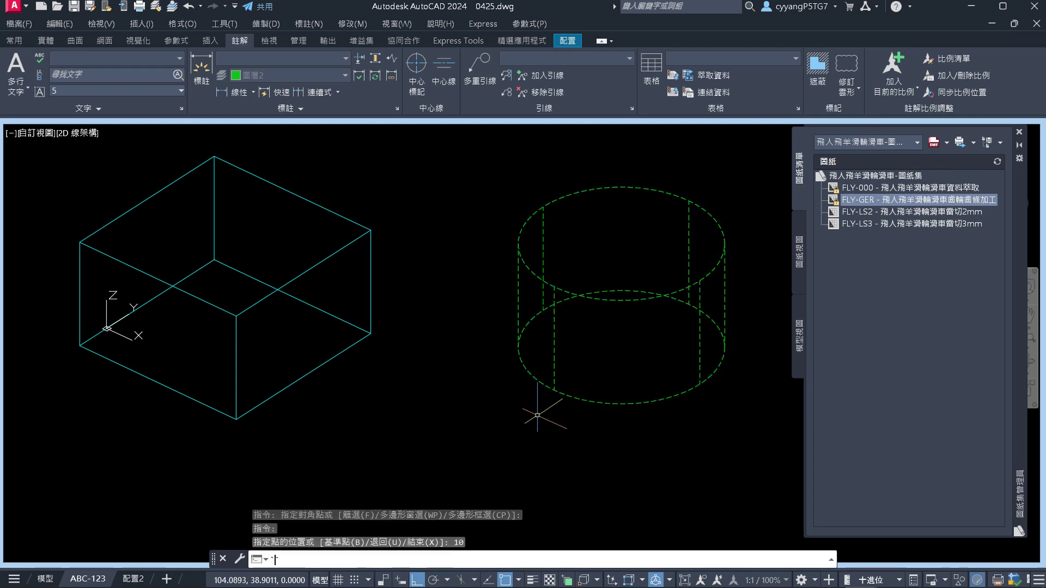
Restore the maximized viewport to the full ABC-123 layout with 最小化視埠
middle_drag(345, 305, 349, 315)
shift+middle_drag(509, 313, 455, 305)
right_click(442, 216)
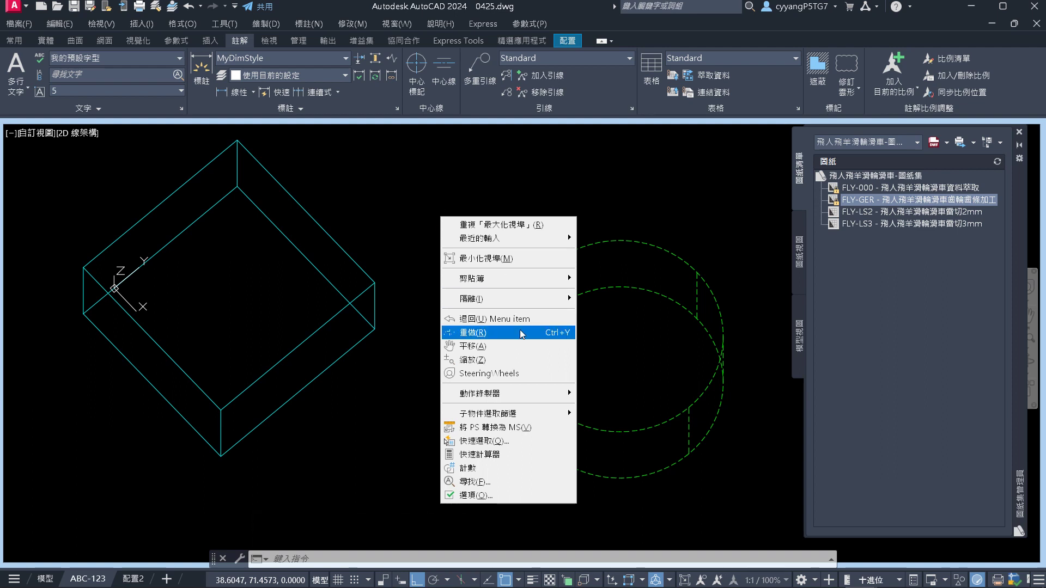
click(507, 258)
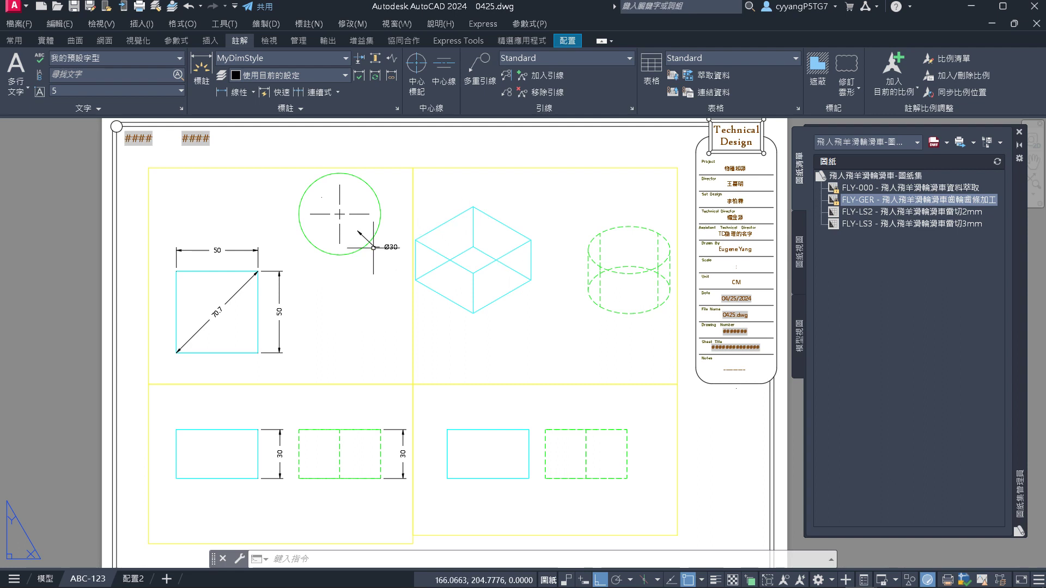
Enter the upper-left viewport and undo the accidental zoom change with U
double_click(344, 275)
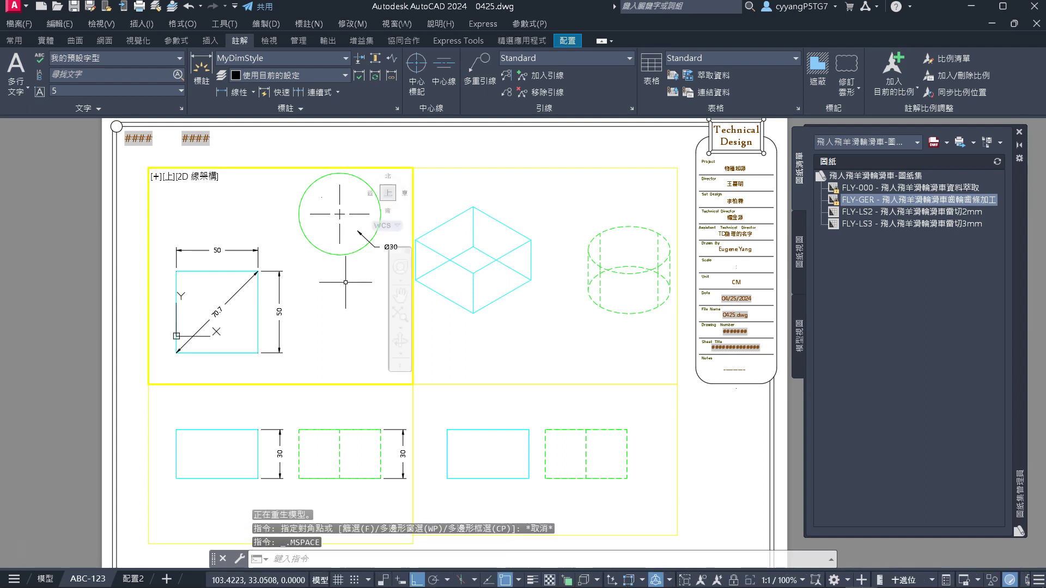
scroll(339, 286, down, 5)
scroll(341, 267, up, 5)
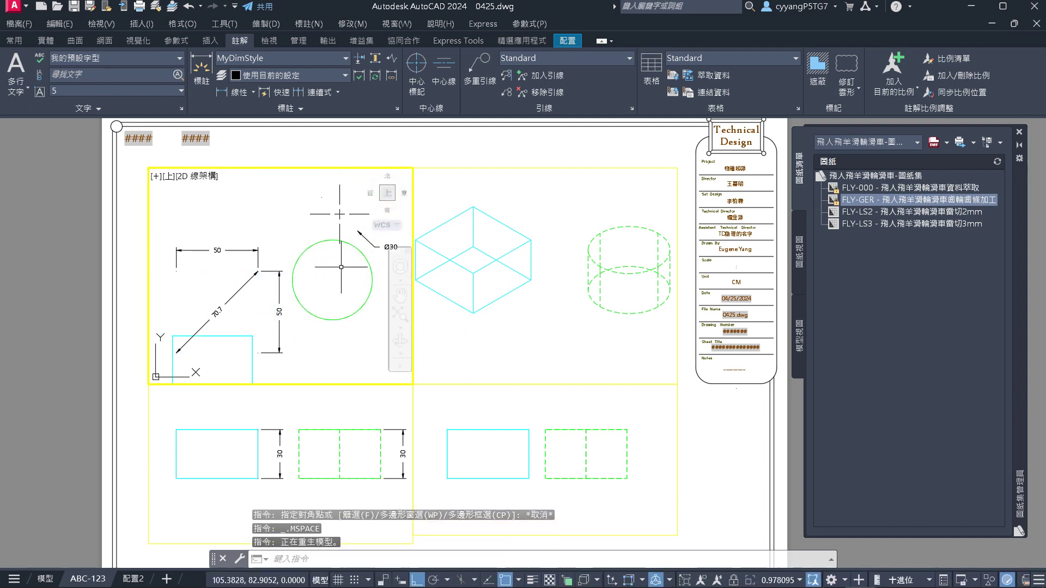
scroll(341, 267, up, 2)
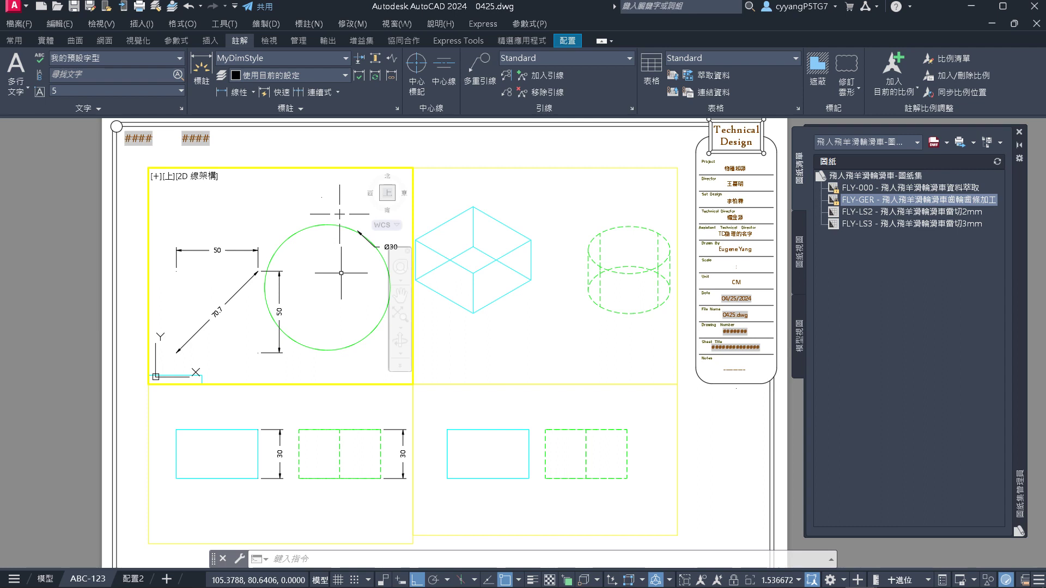
key(Escape)
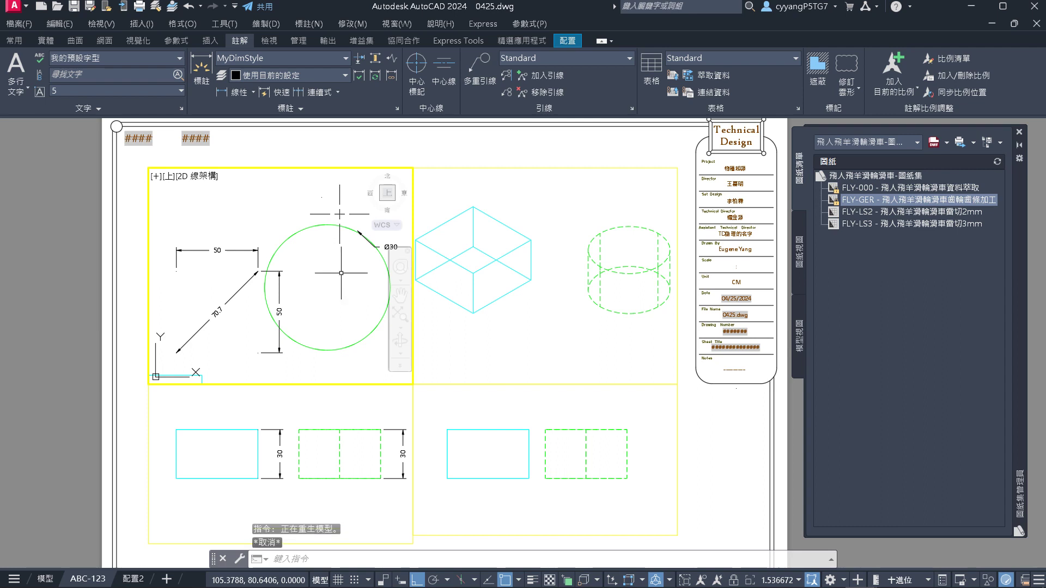
text(u)
key(Return)
key(Return)
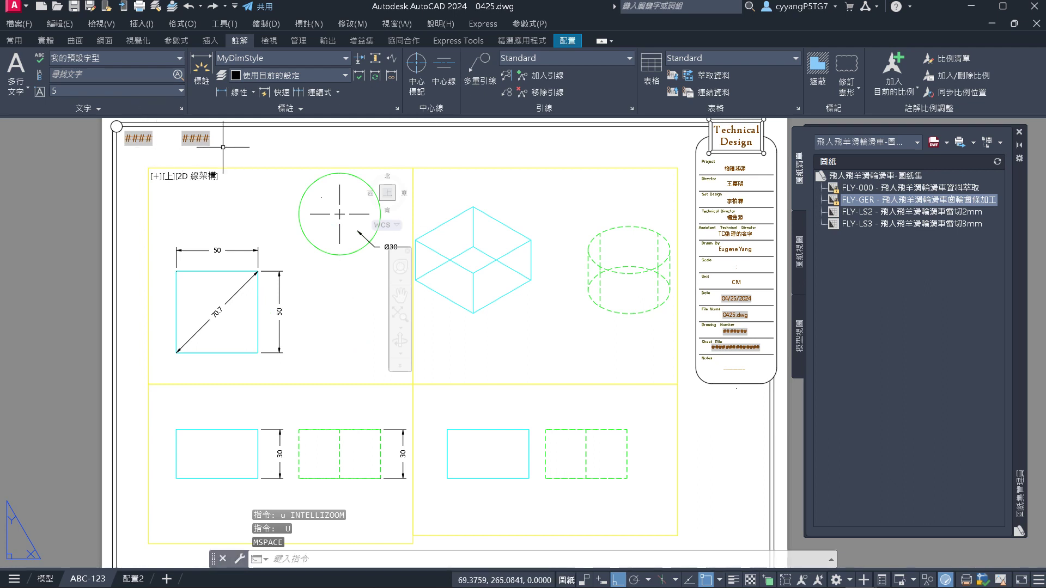
Return to paper space and maximize the upper-left viewport from its border
click(239, 168)
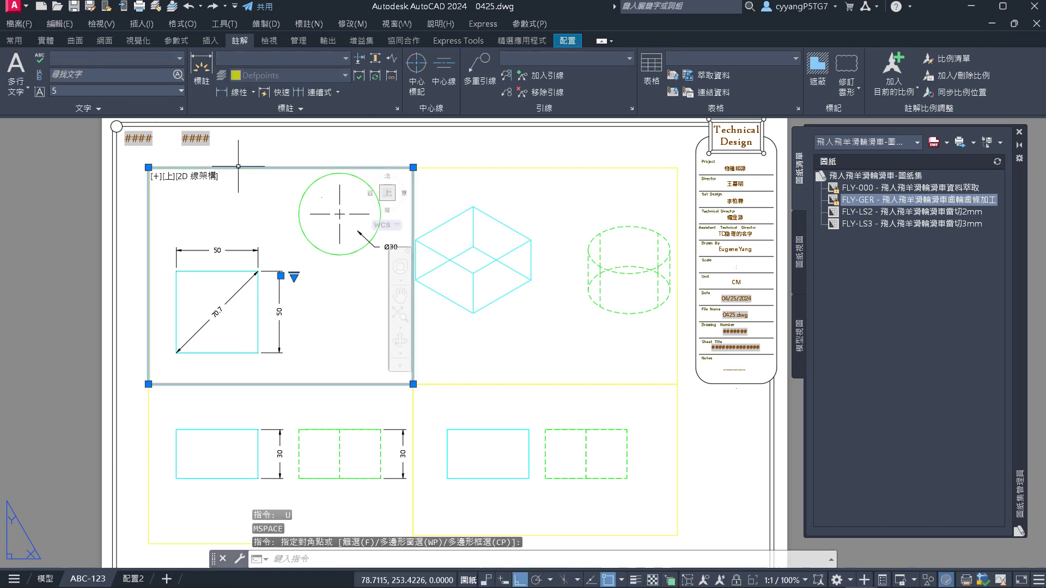
right_click(239, 168)
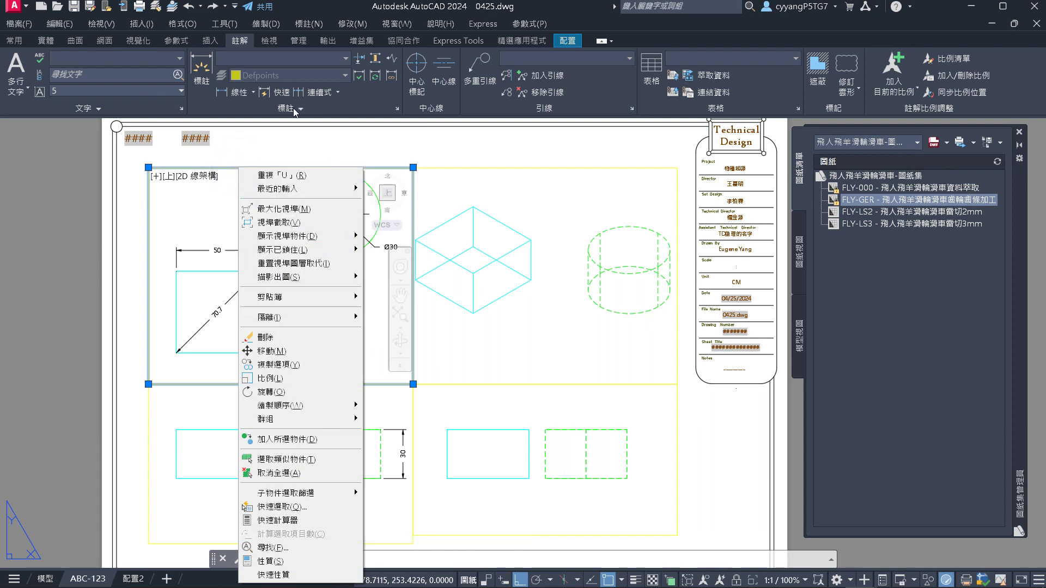
key(Escape)
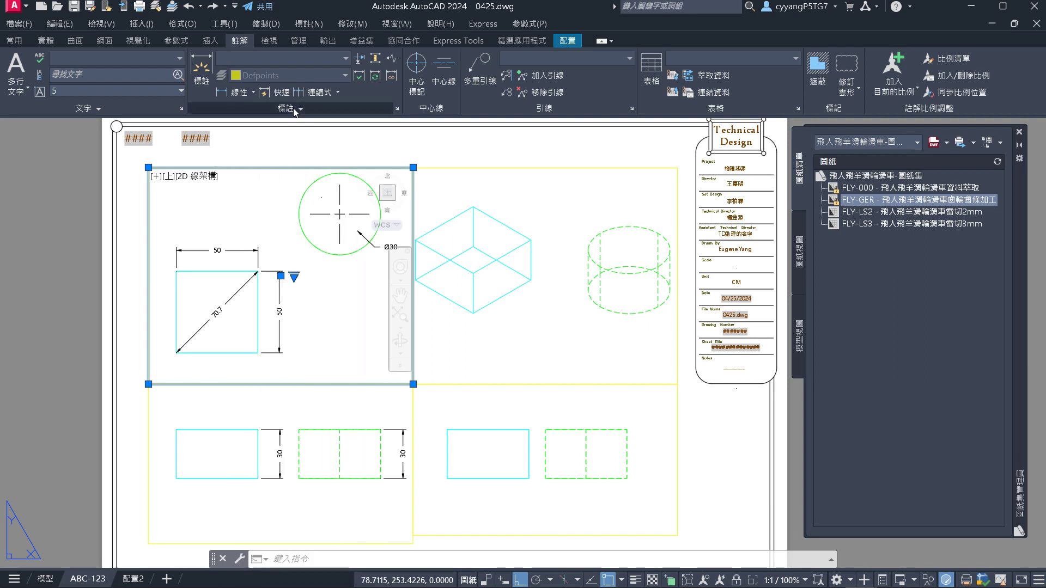
key(Escape)
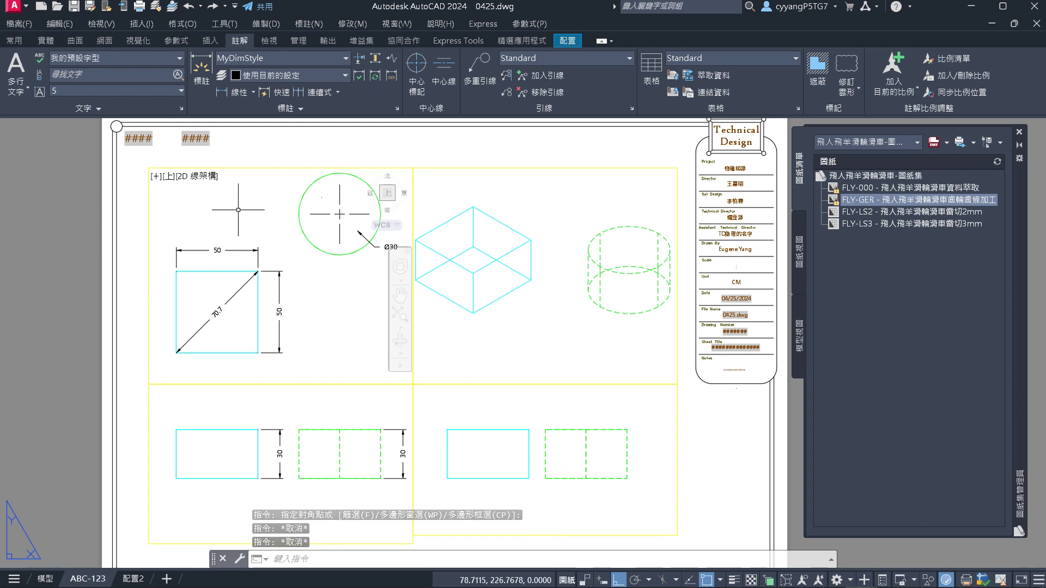
click(211, 256)
double_click(238, 209)
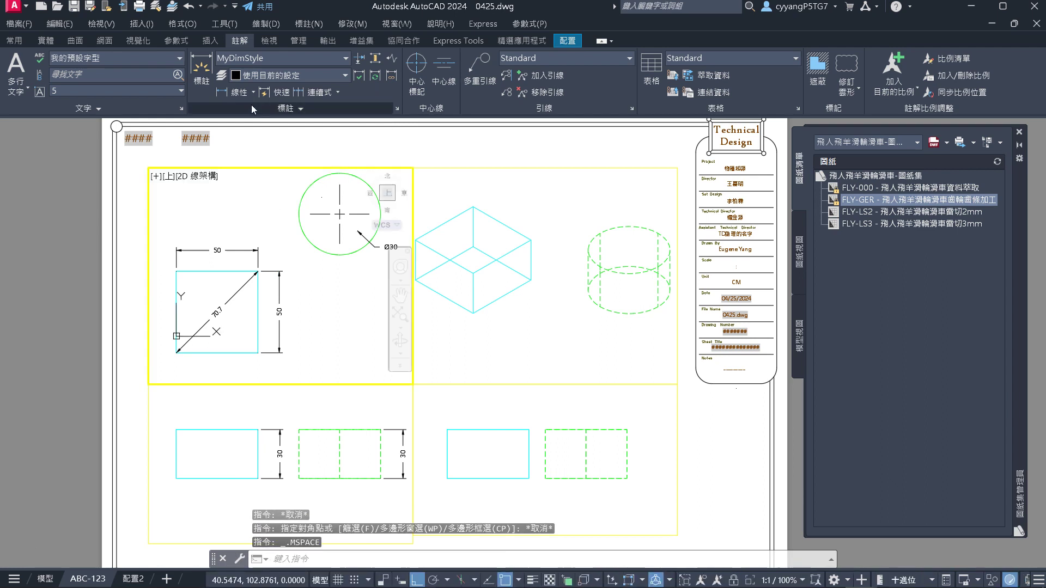
double_click(281, 138)
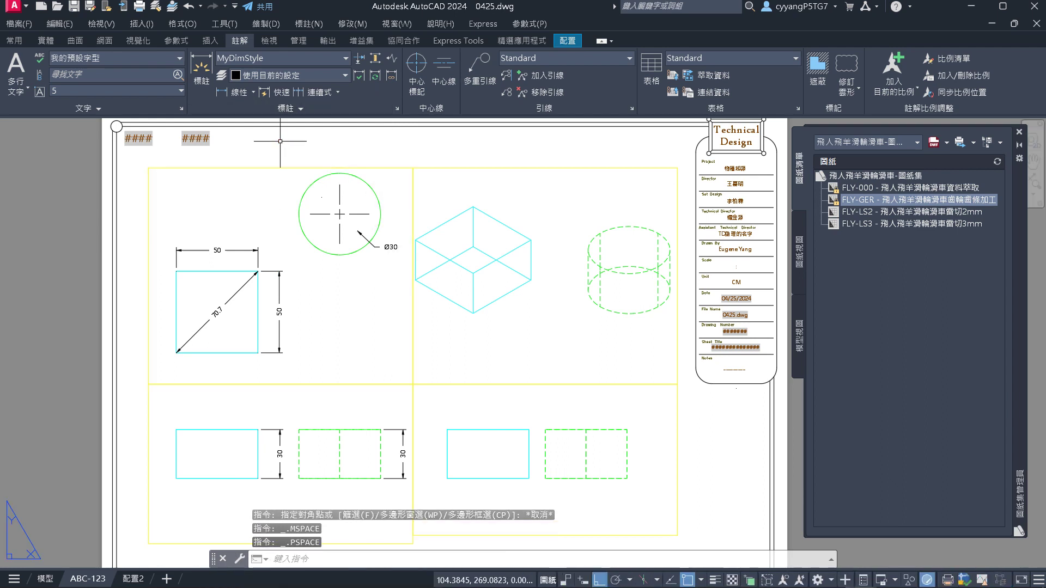
click(265, 168)
double_click(264, 167)
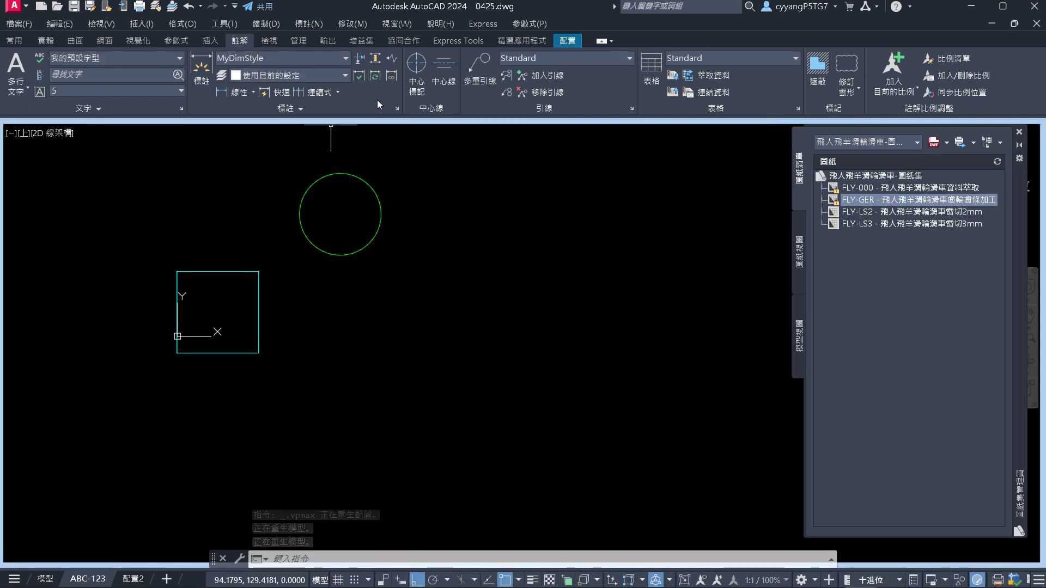
Restore the maximized viewport to the sheet, then re-maximize the upper-left viewport
click(555, 216)
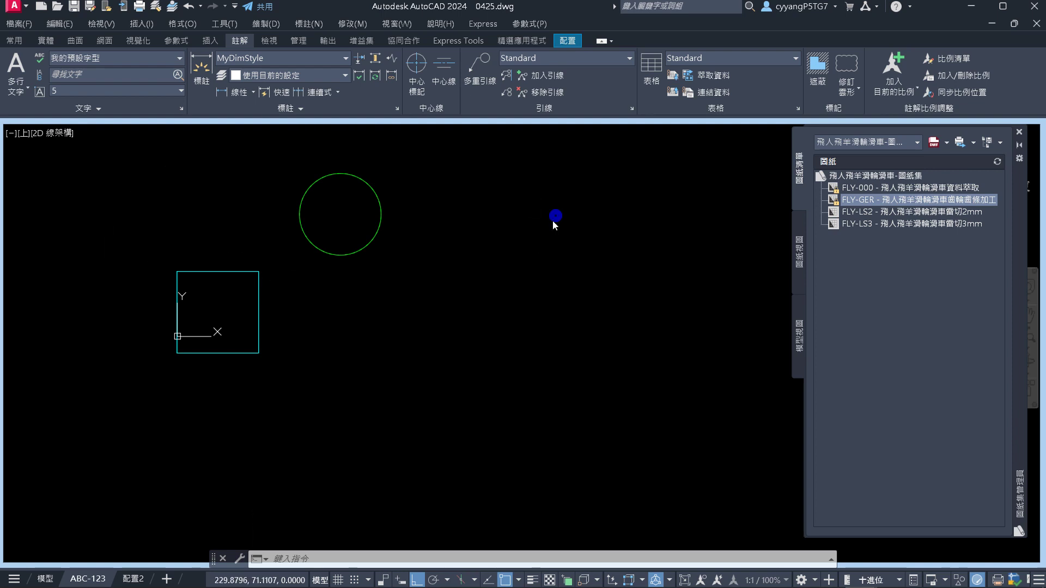
right_click(555, 215)
click(567, 262)
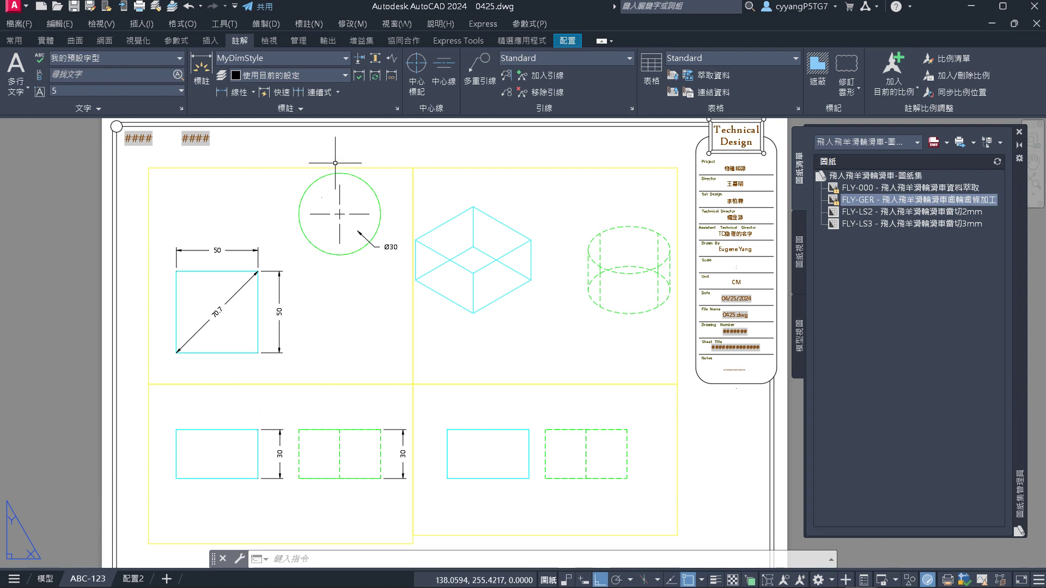
click(315, 167)
double_click(317, 167)
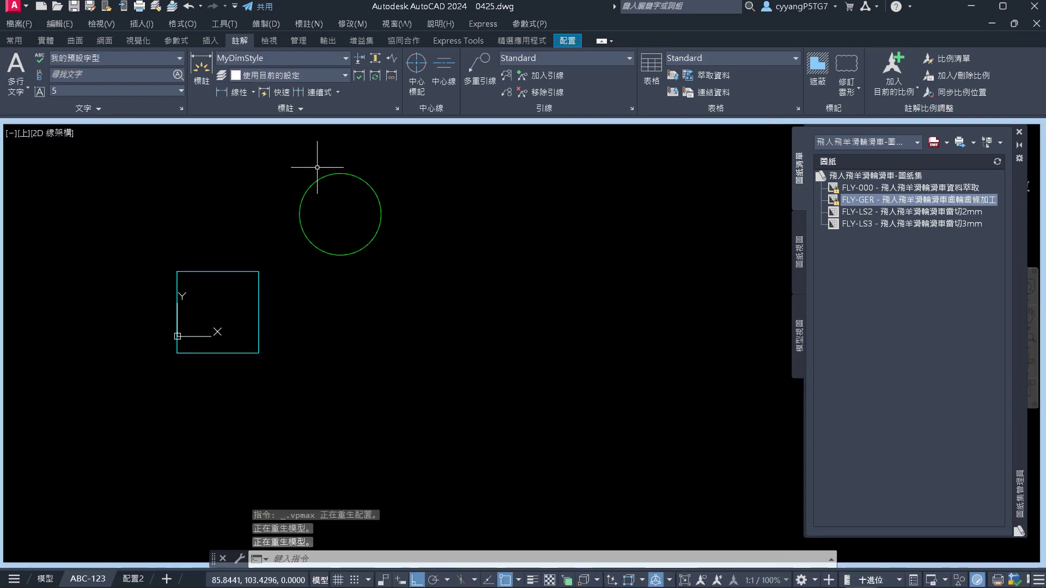
Orbit the model to an isometric view showing the box and cylinder together
shift+middle_drag(401, 264, 361, 276)
scroll(422, 255, up, 3)
scroll(539, 288, down, 5)
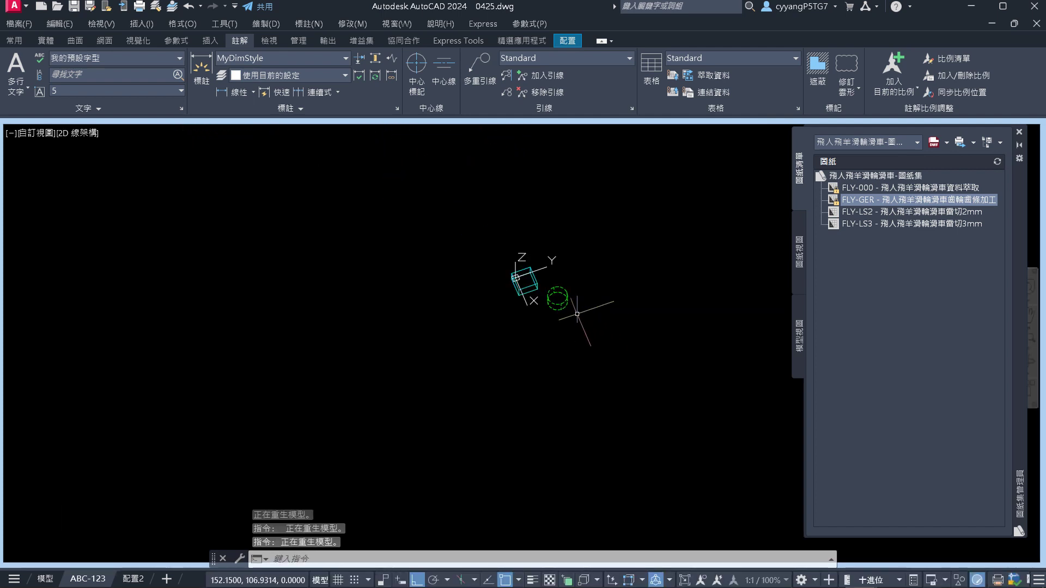
shift+middle_drag(540, 287, 602, 285)
scroll(584, 288, up, 3)
scroll(448, 327, up, 3)
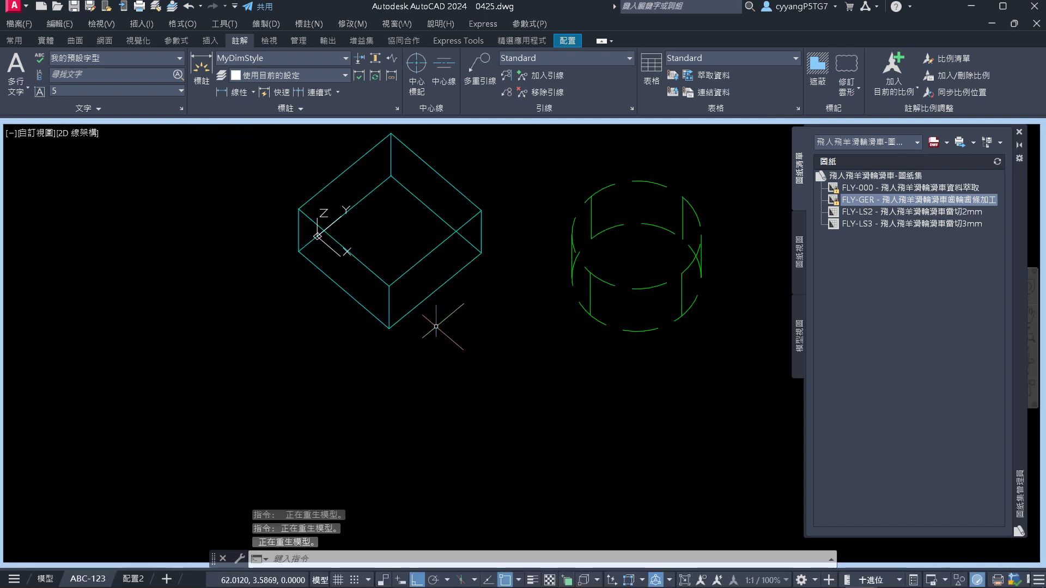
scroll(343, 362, down, 1)
scroll(396, 329, up, 5)
scroll(396, 329, down, 5)
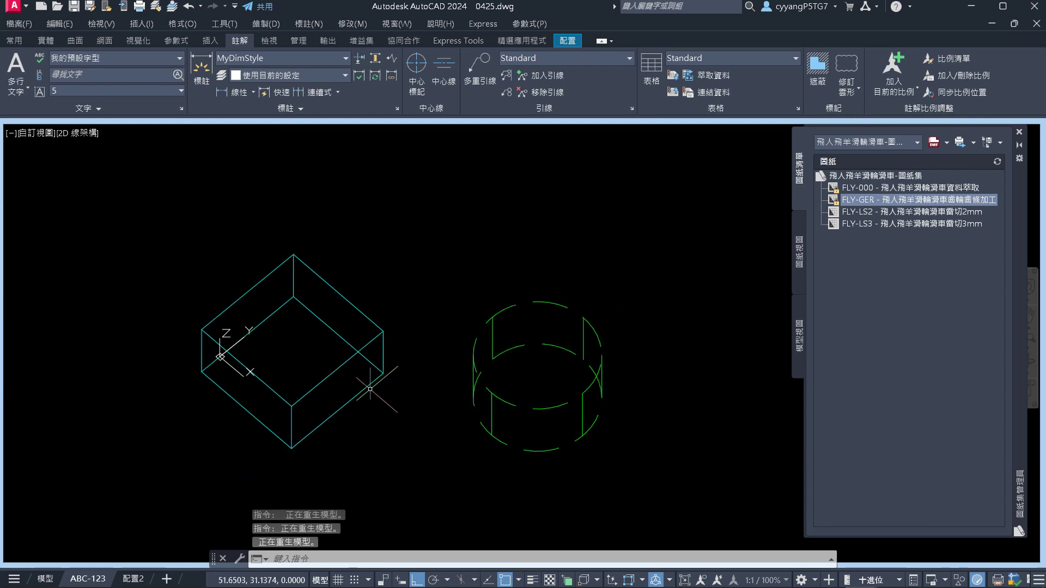
shift+middle_drag(382, 381, 416, 362)
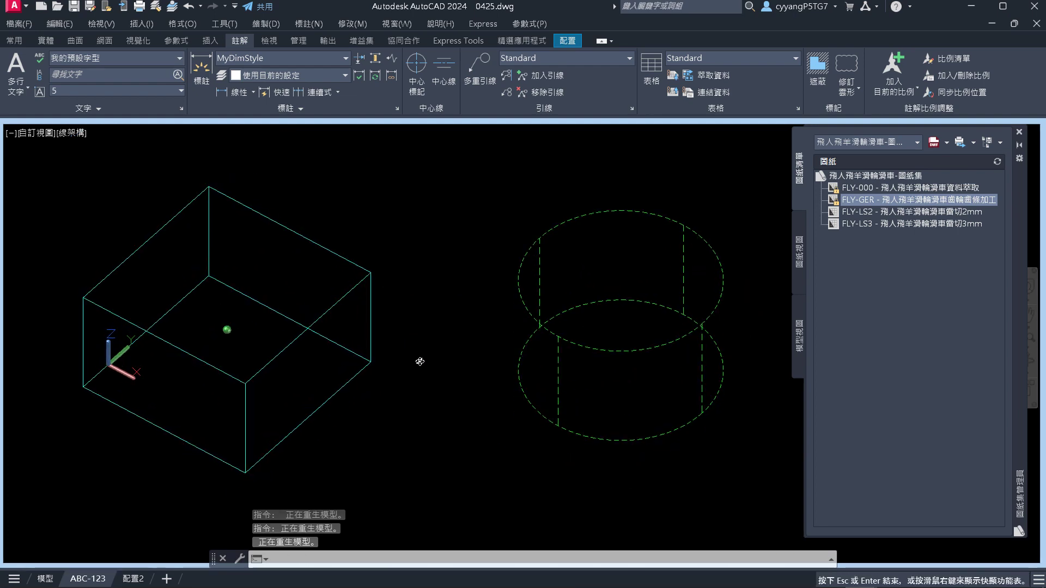
Select the wireframe box's top-left edge for editing
click(300, 337)
key(Escape)
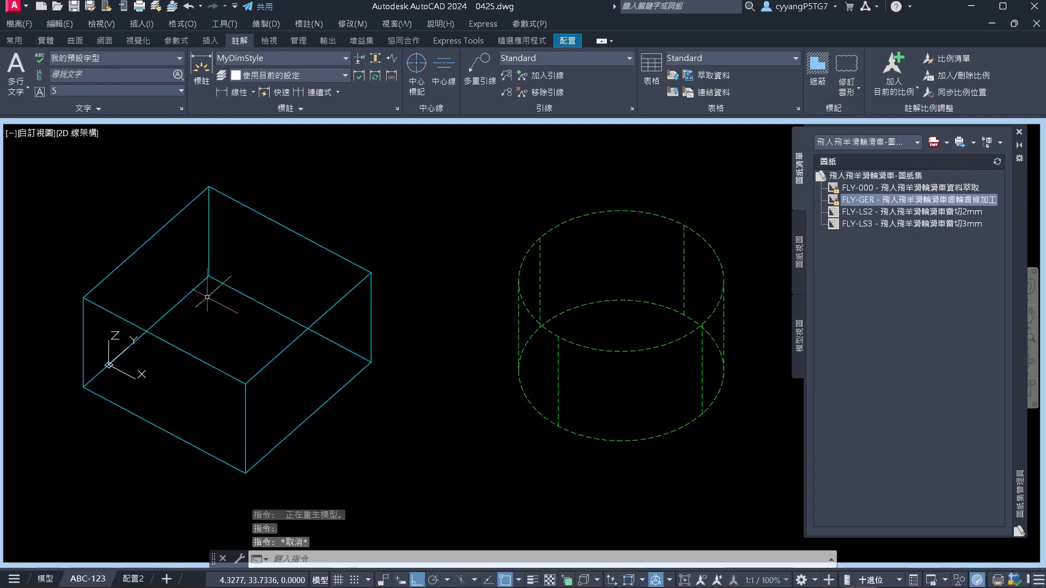
scroll(240, 283, down, 2)
scroll(224, 285, up, 4)
click(237, 292)
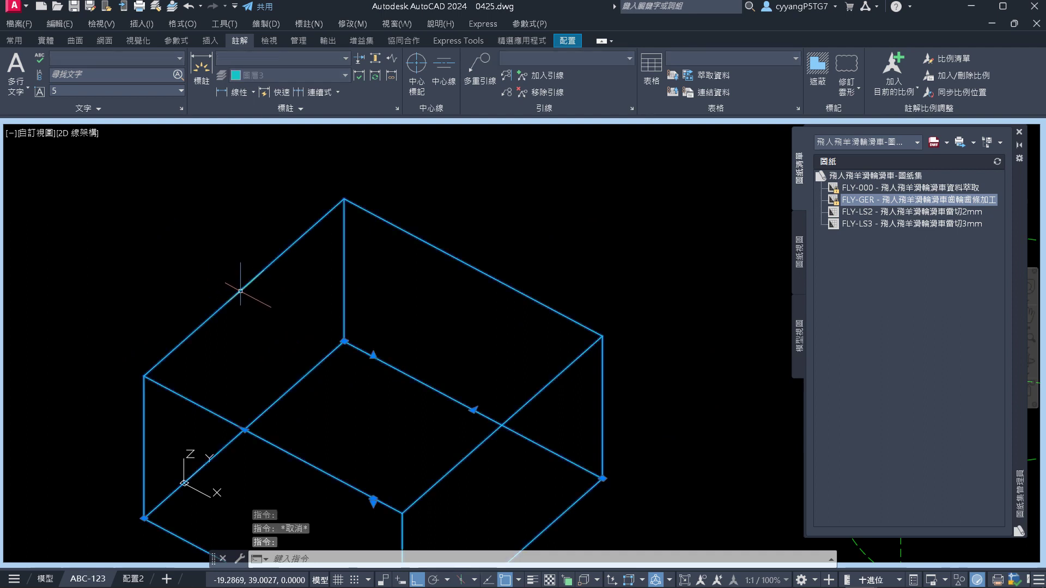
key(Escape)
scroll(239, 292, down, 4)
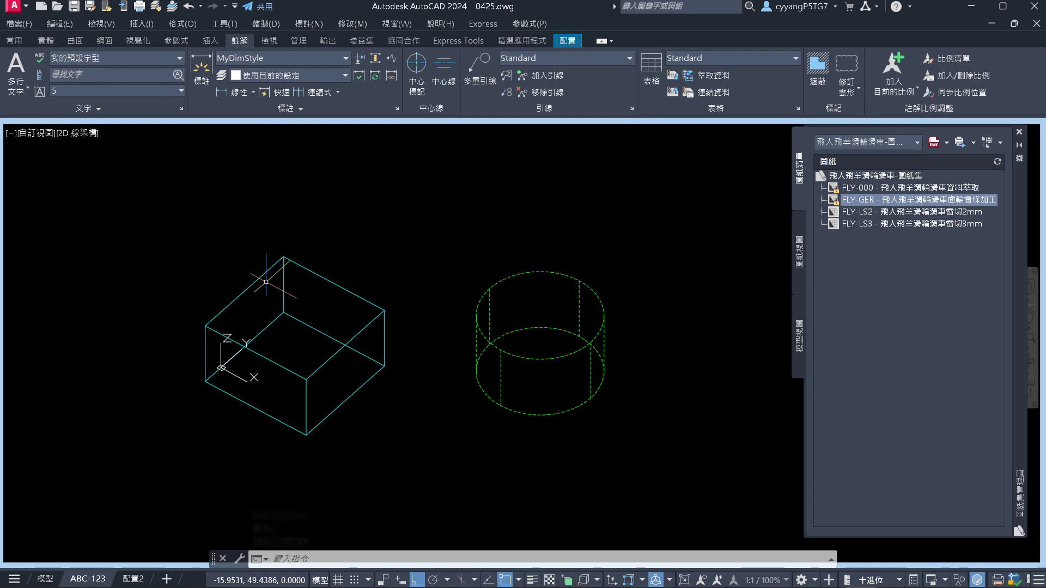
key(Escape)
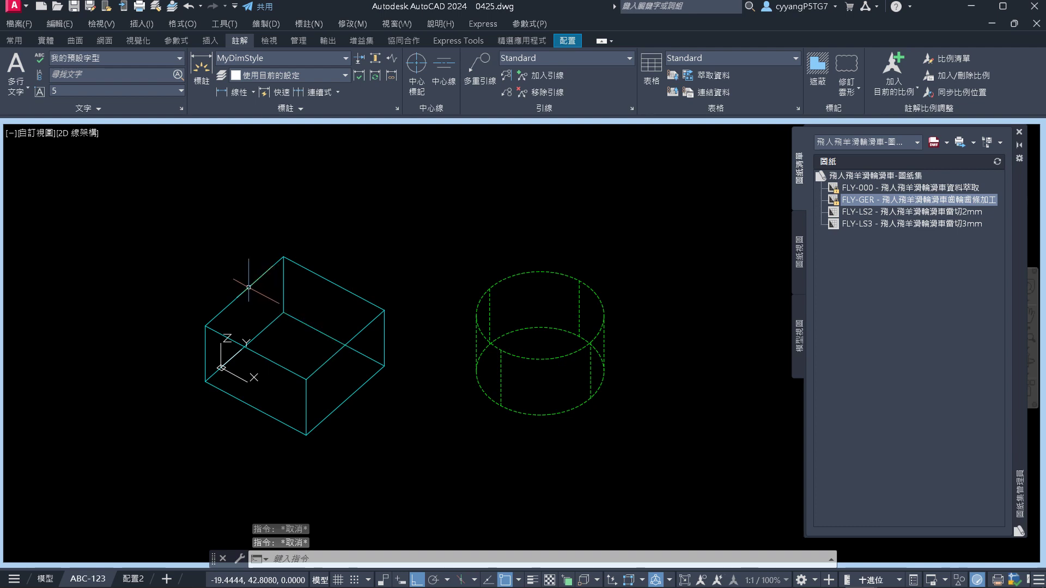
ctrl+click(245, 290)
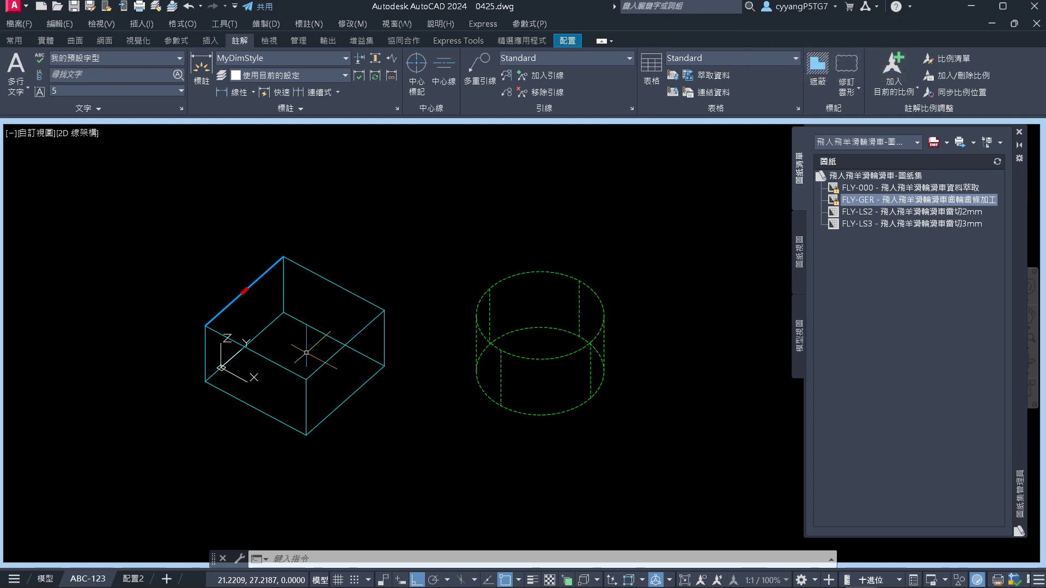
Raise the box's top-left edge by 15 with Extend Adjacent Faces, then minimize the viewport
mouse_move(244, 292)
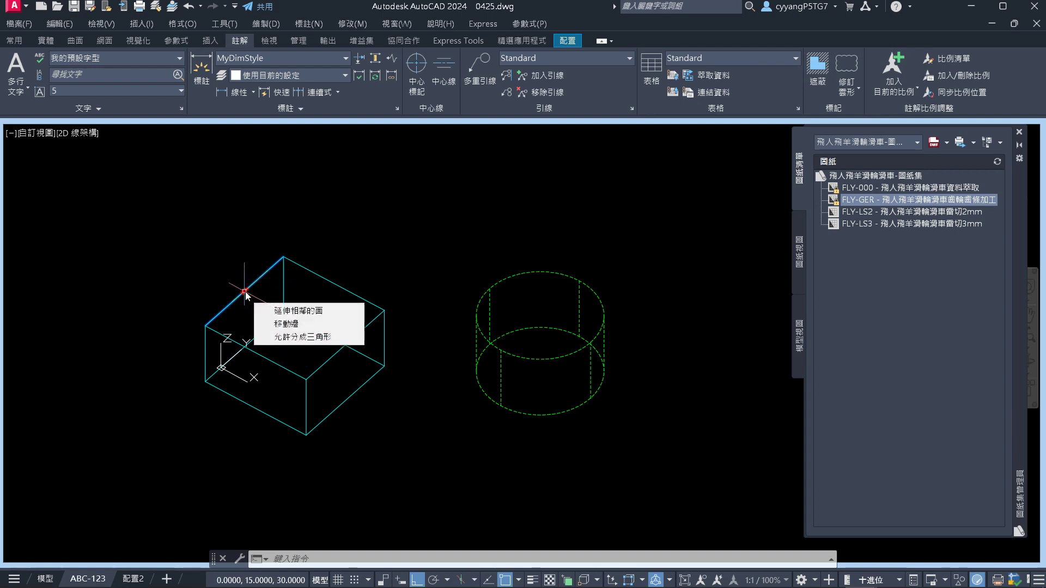
click(245, 291)
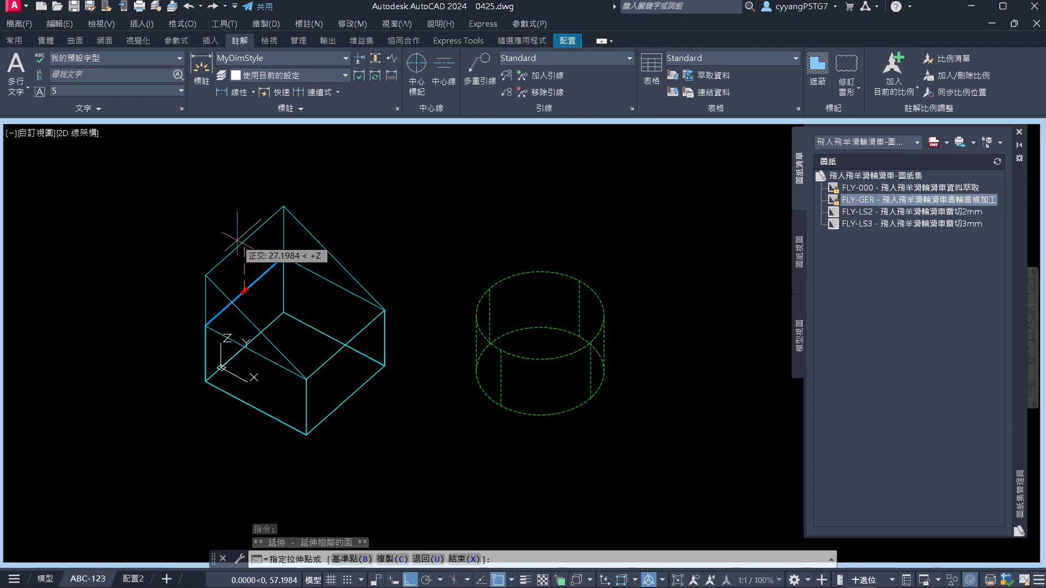
text(15)
key(Return)
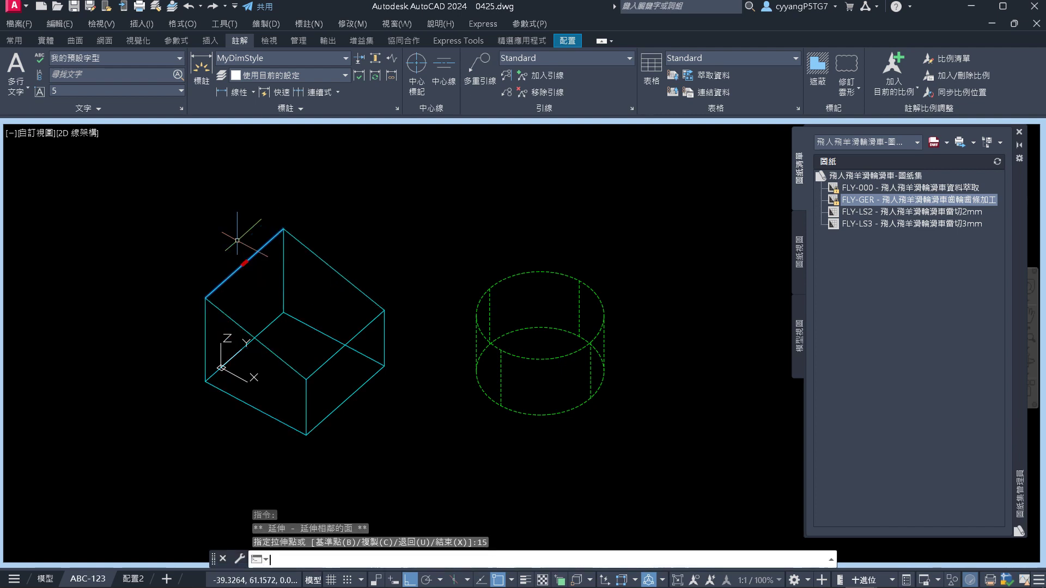
key(Escape)
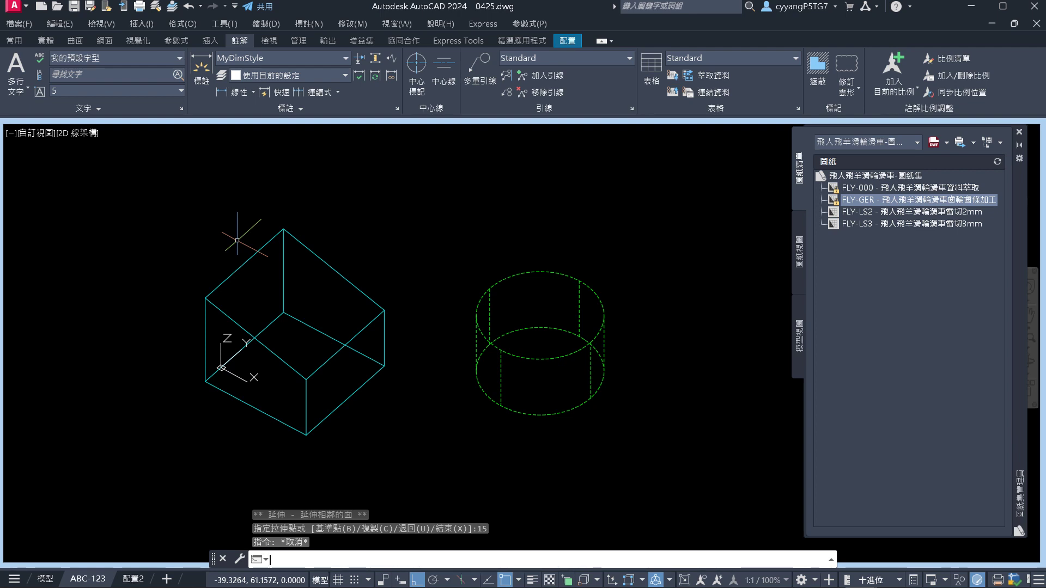
right_click(419, 234)
click(456, 282)
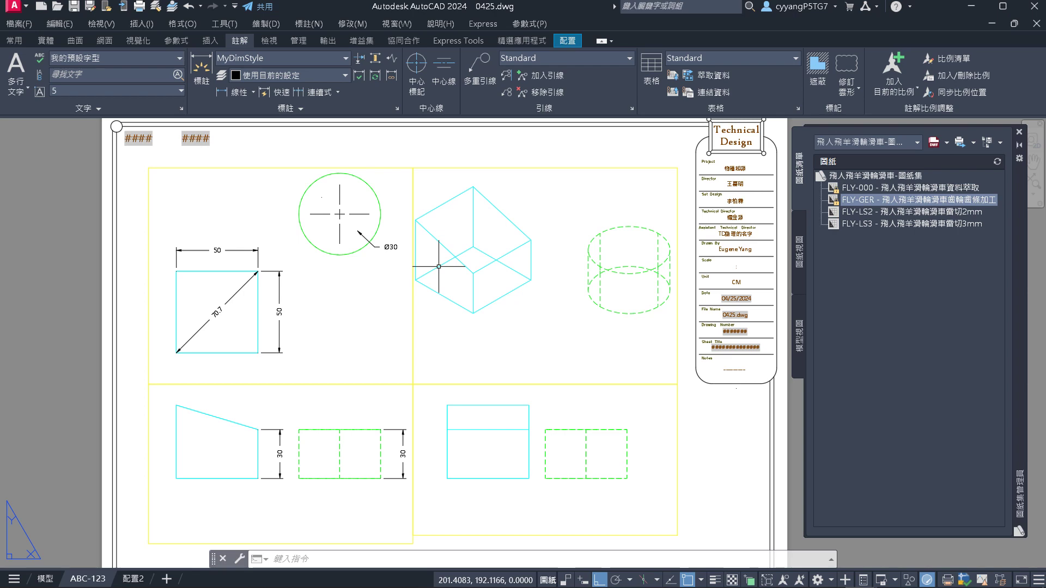
Erase the circle's old centre mark and Ø30 dimension
scroll(361, 157, up, 6)
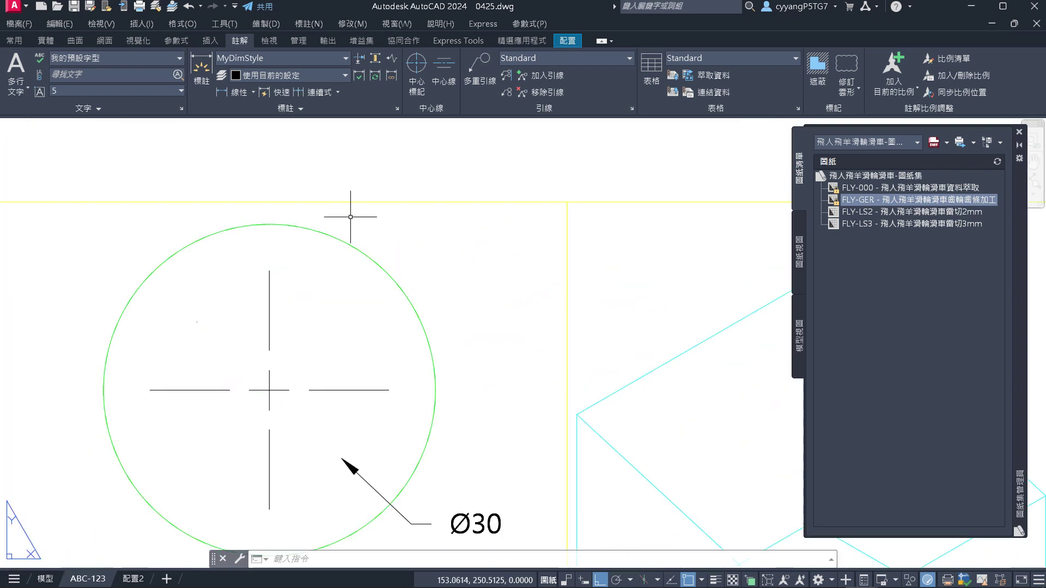
scroll(348, 218, down, 4)
click(455, 231)
click(402, 205)
click(428, 222)
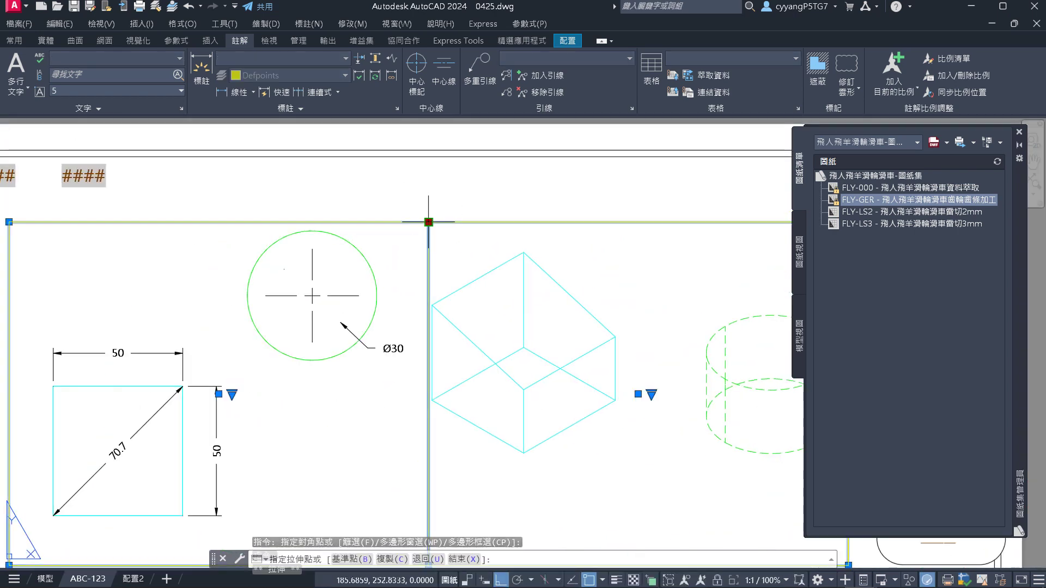
key(Escape)
scroll(309, 329, up, 4)
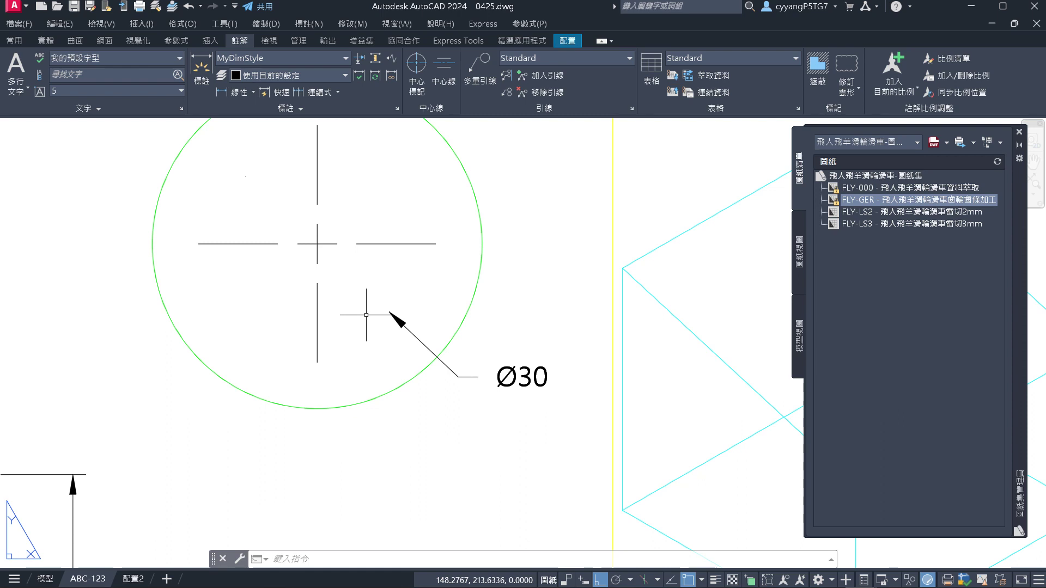
key(Escape)
key(Escape)
scroll(387, 322, down, 2)
click(407, 338)
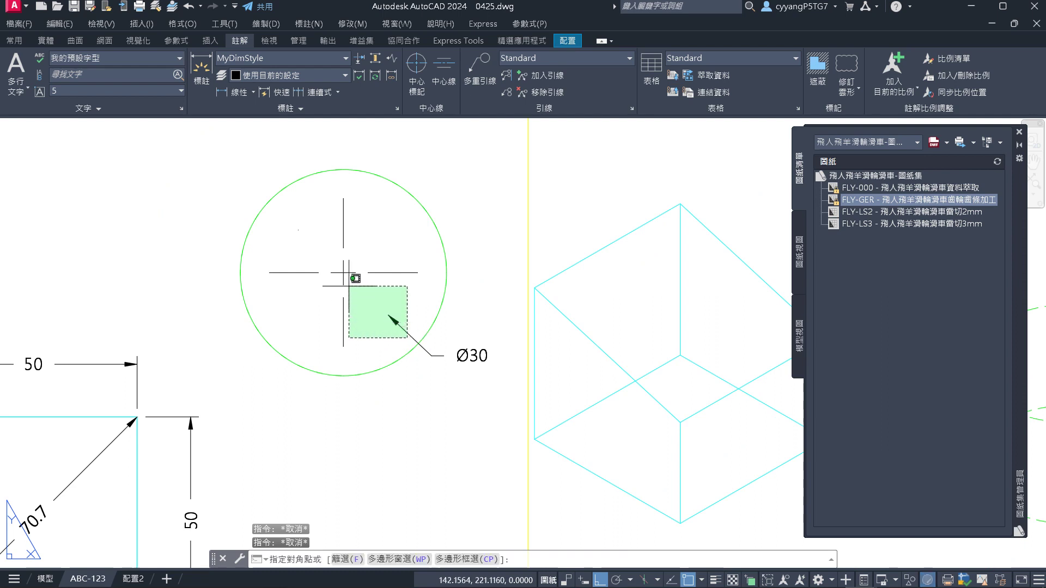
click(349, 286)
text(e)
key(Return)
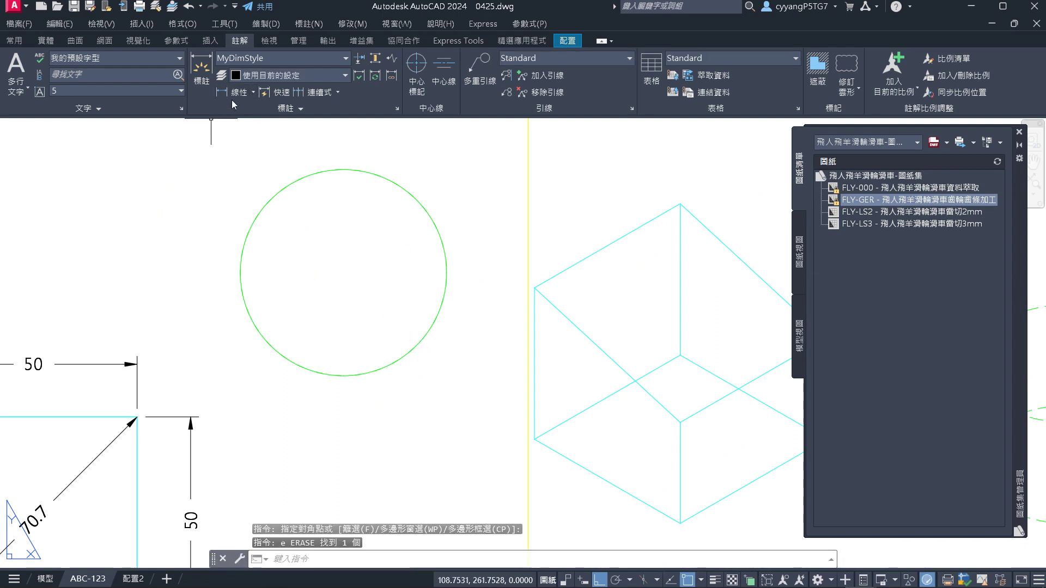
Dimension the green circle as Ø50 and move the text outside with Ortho off
click(254, 93)
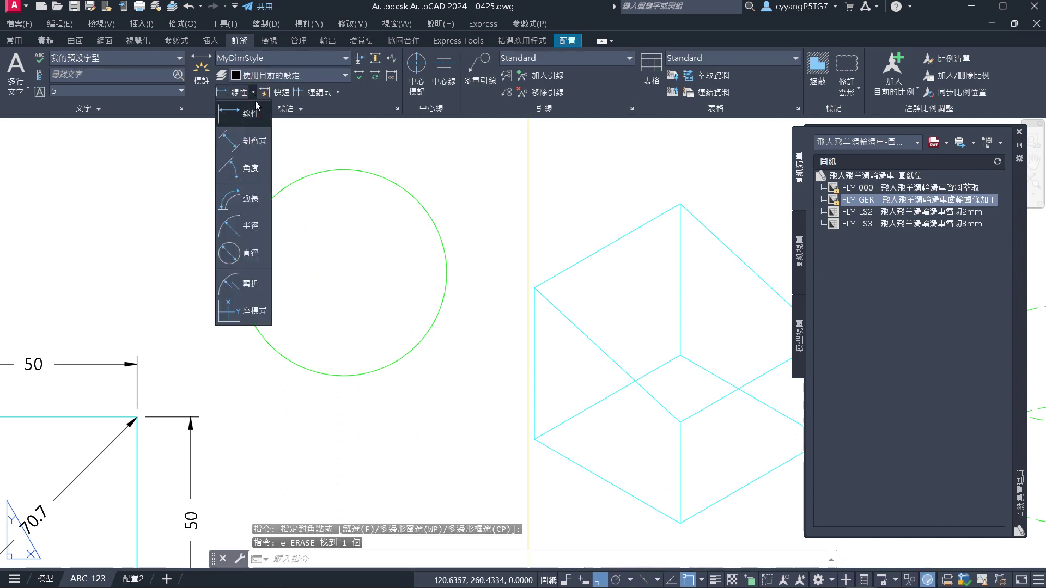
click(239, 252)
click(403, 355)
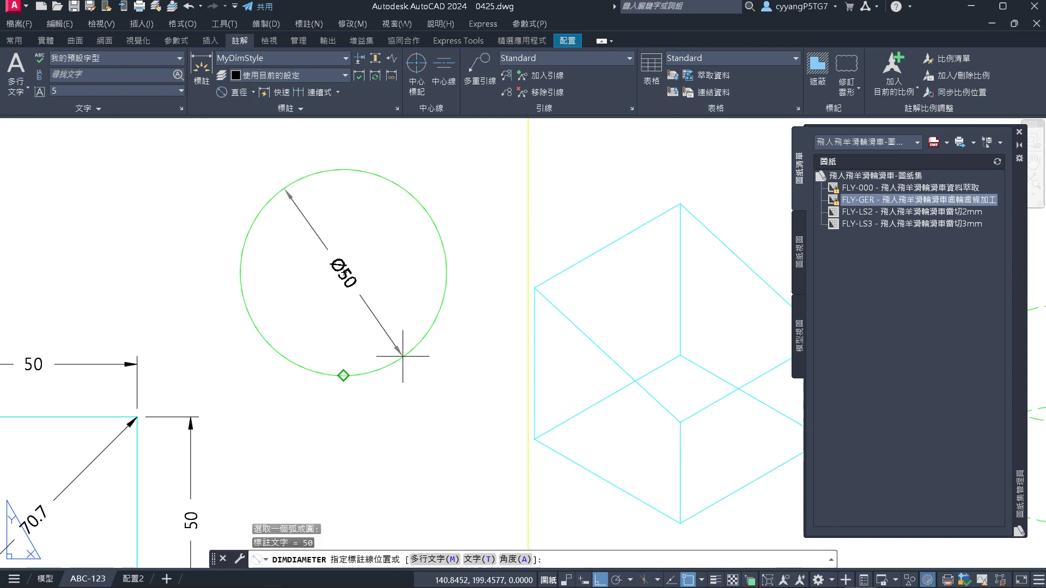
click(436, 387)
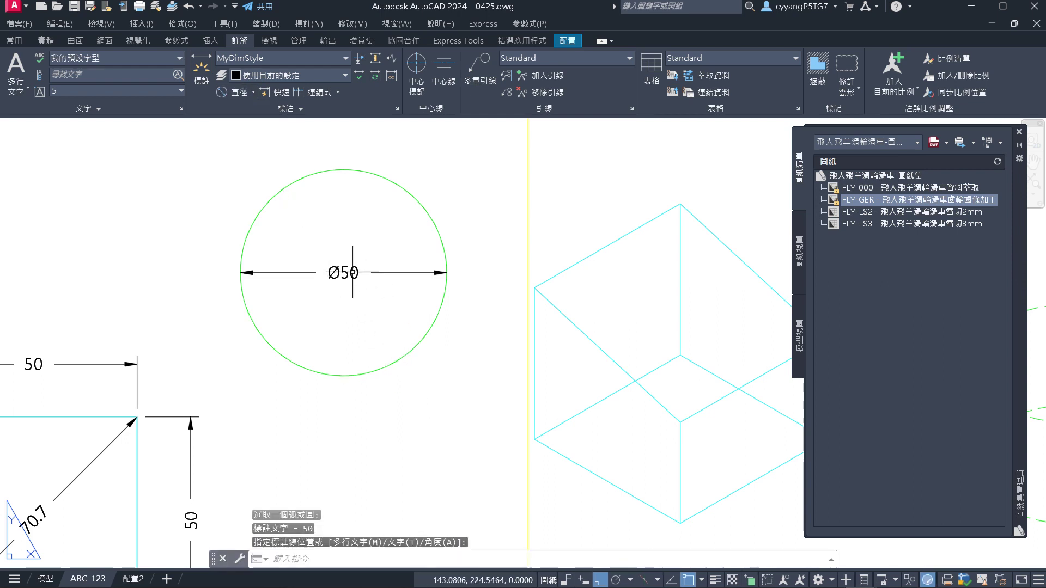
click(350, 272)
click(343, 273)
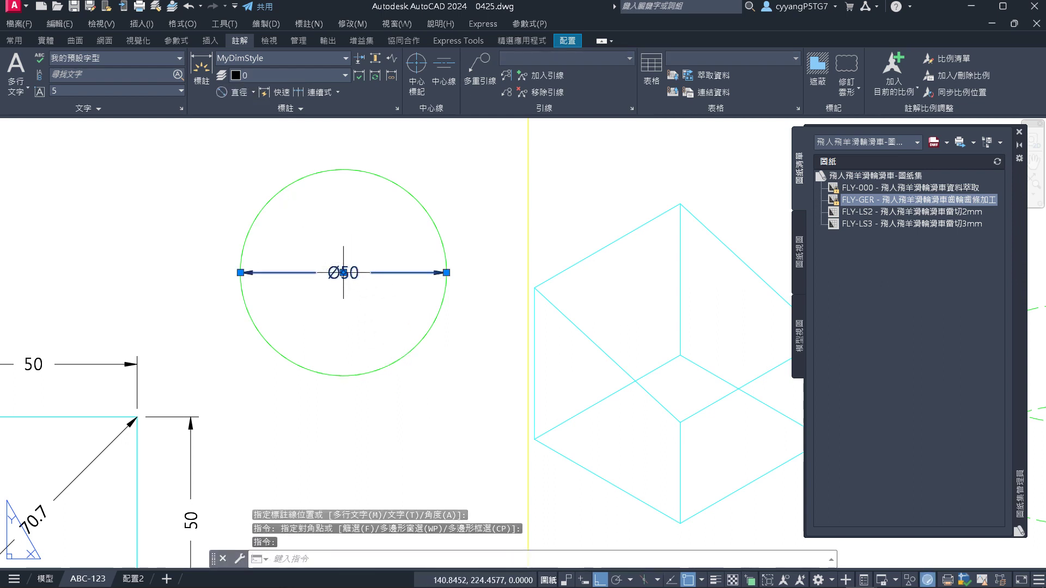
click(344, 272)
key(F8)
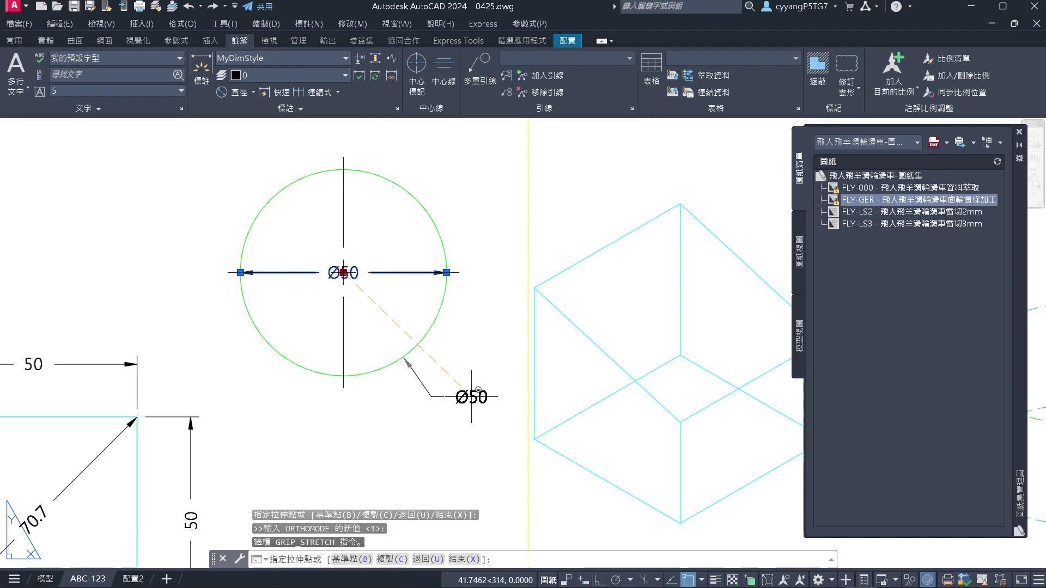
key(Escape)
key(Escape)
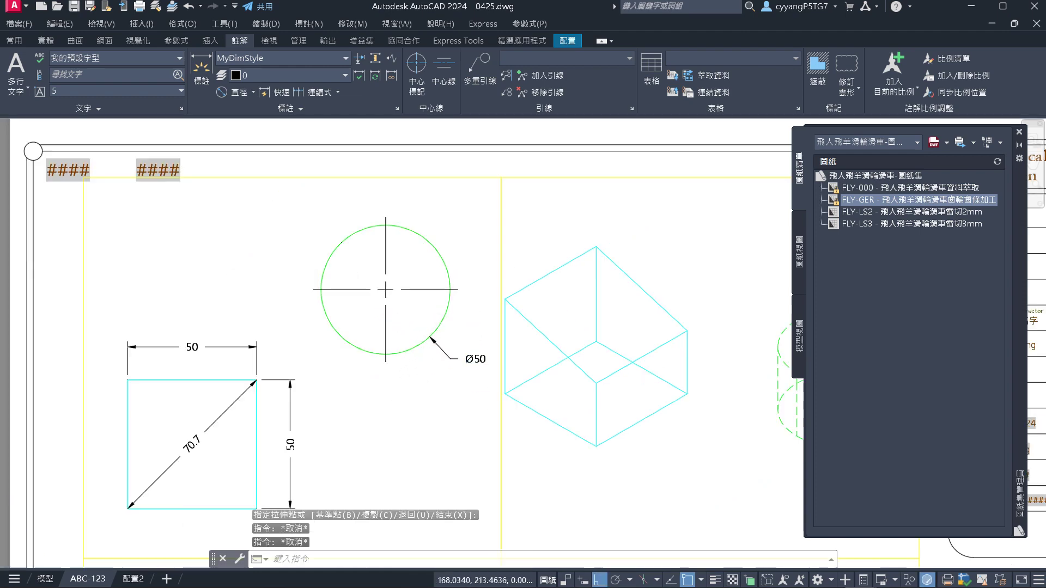
Add a vertical 45 linear dimension to the left of the trapezoid's left edge
scroll(438, 321, down, 3)
scroll(448, 319, up, 5)
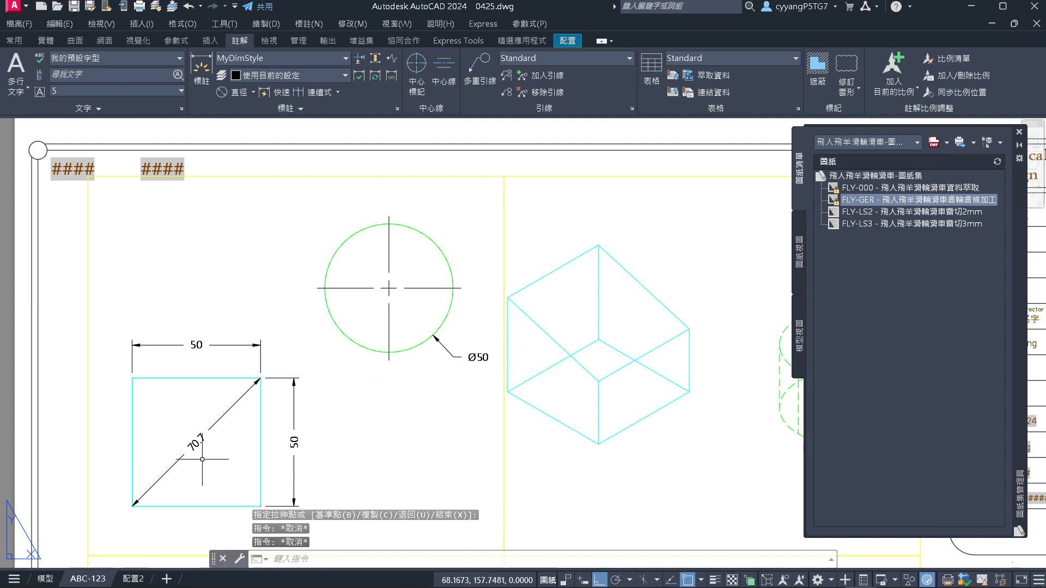
scroll(215, 409, up, 6)
scroll(229, 348, down, 8)
scroll(267, 303, up, 2)
scroll(276, 302, up, 2)
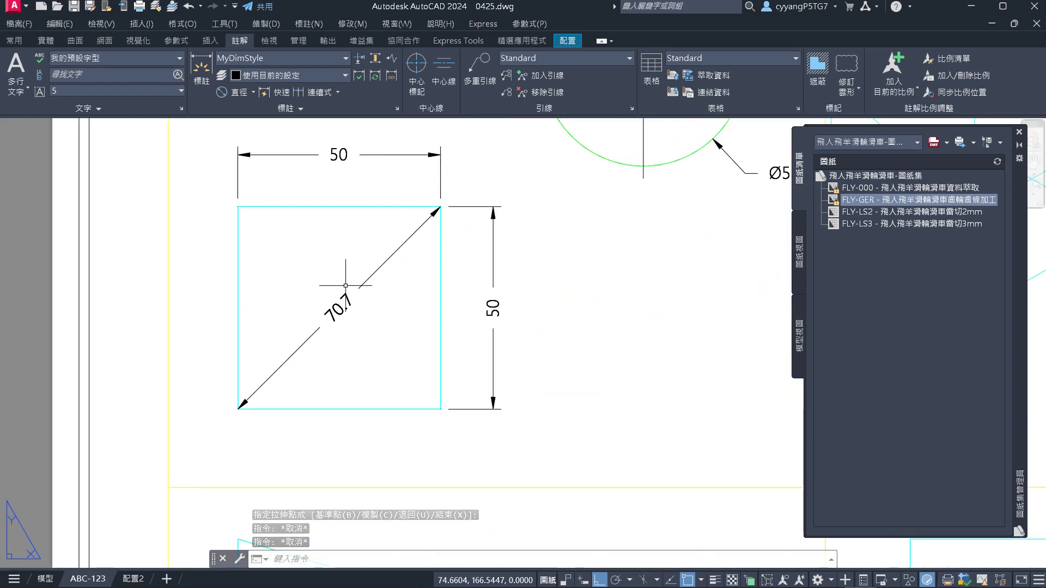
scroll(339, 292, down, 6)
scroll(380, 346, up, 6)
scroll(359, 382, down, 2)
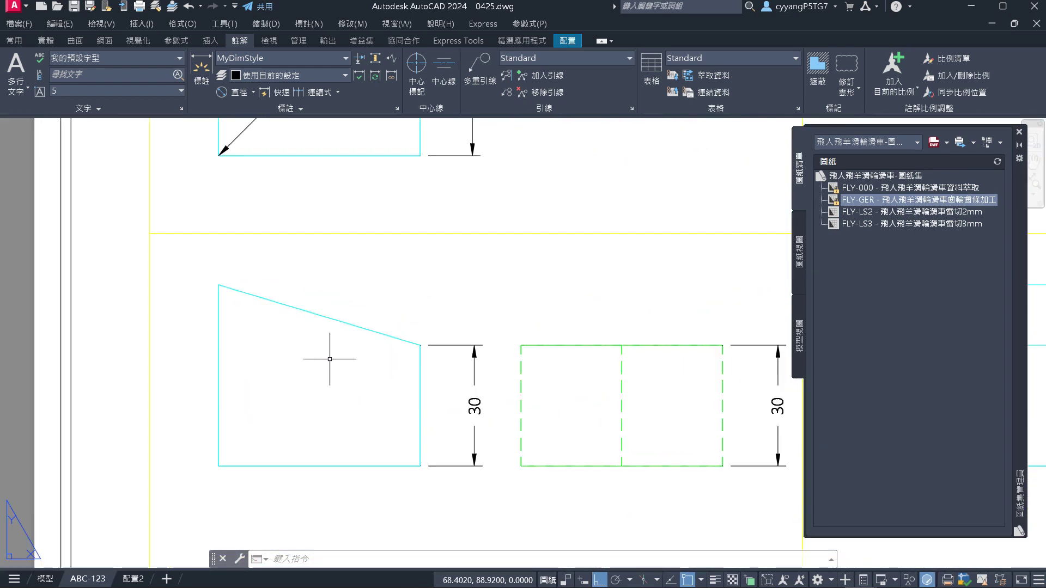
click(252, 92)
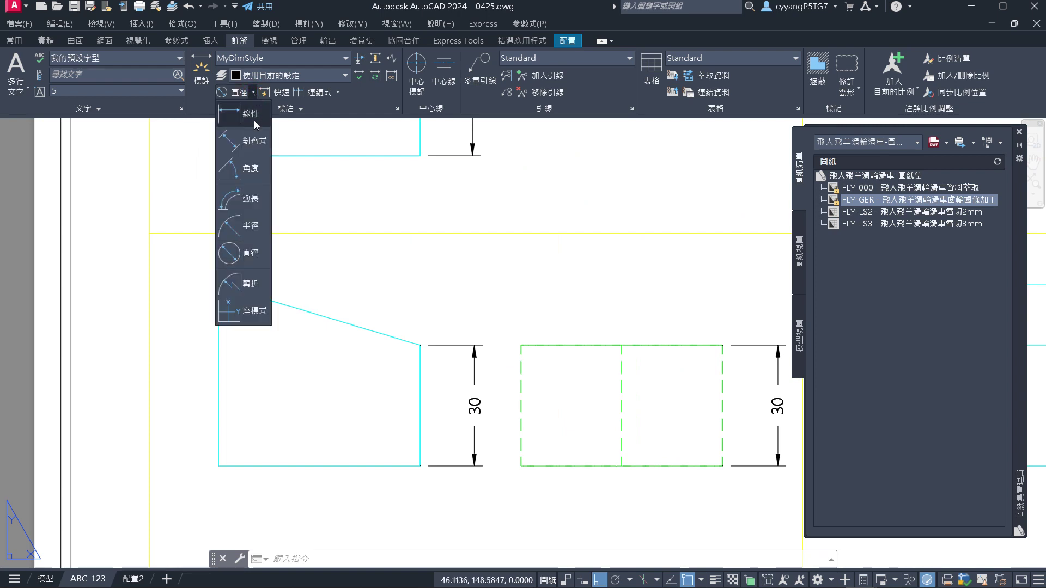
click(253, 116)
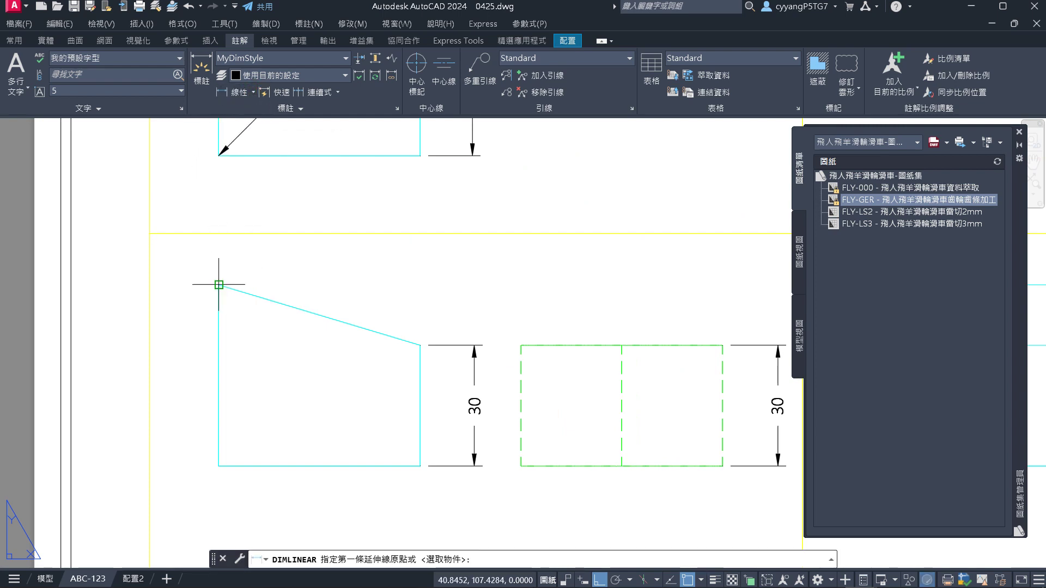
click(218, 284)
click(218, 466)
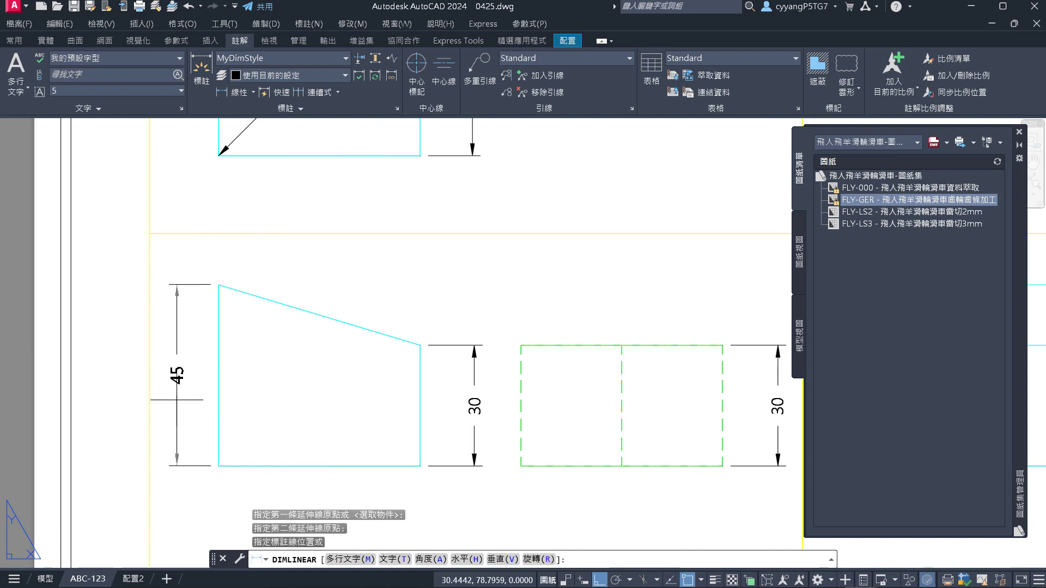
click(174, 411)
scroll(194, 410, down, 4)
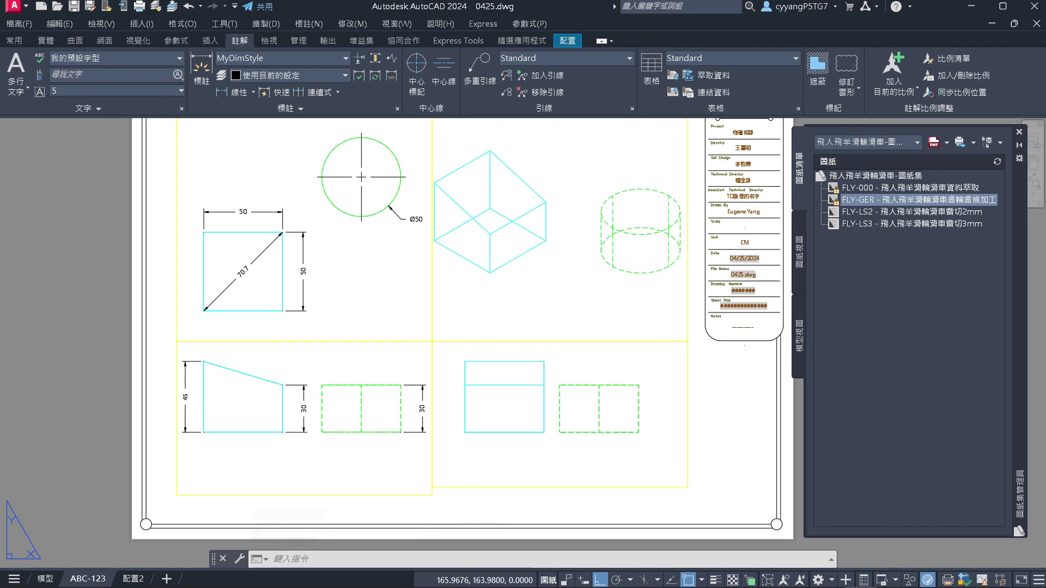
Save 0425.dwg and zoom around layout ABC-123 to check the dimensions
key(ctrl+s)
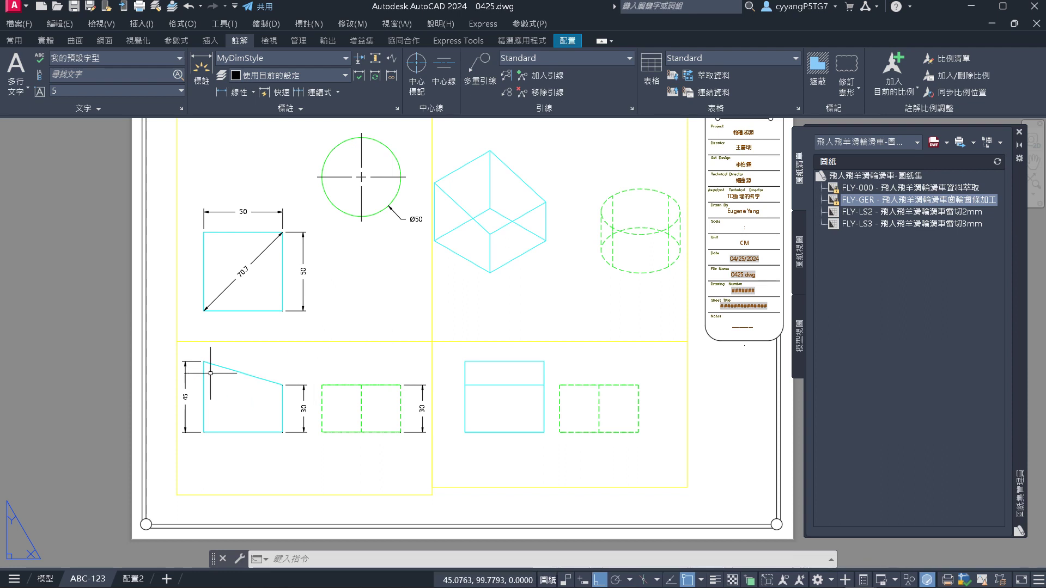
scroll(211, 373, up, 4)
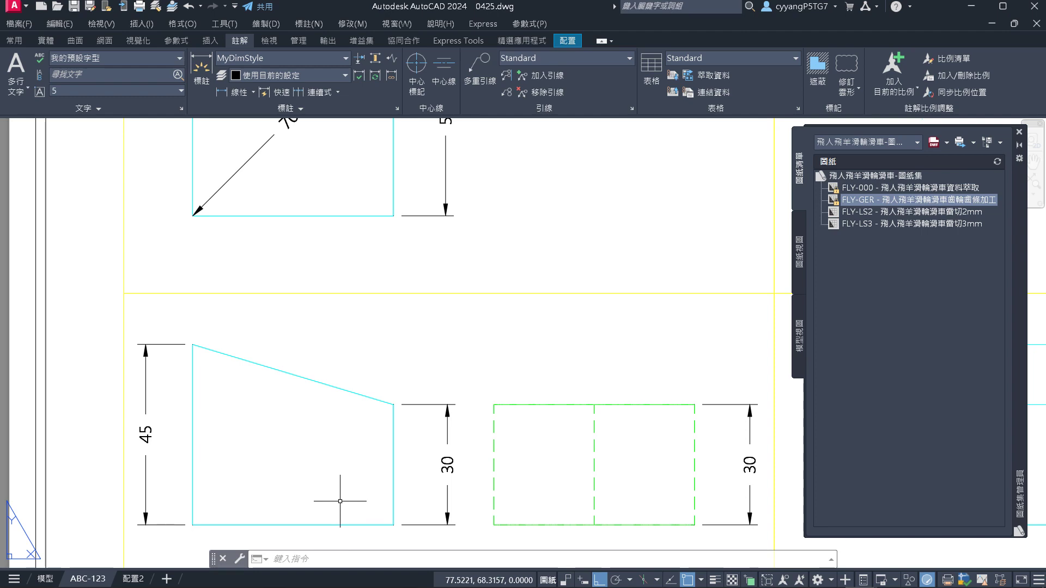
scroll(394, 413, down, 9)
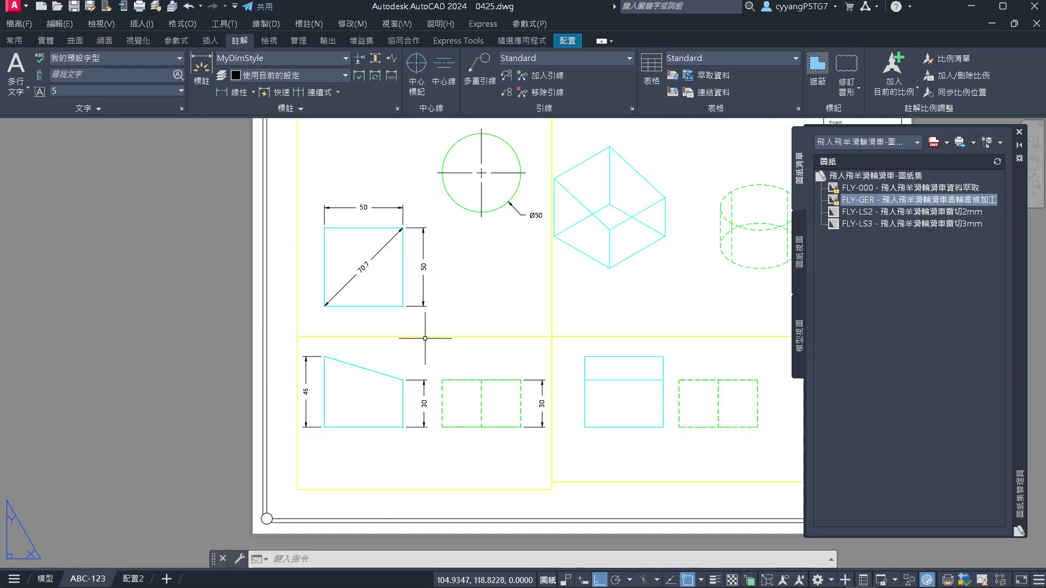
scroll(470, 156, up, 5)
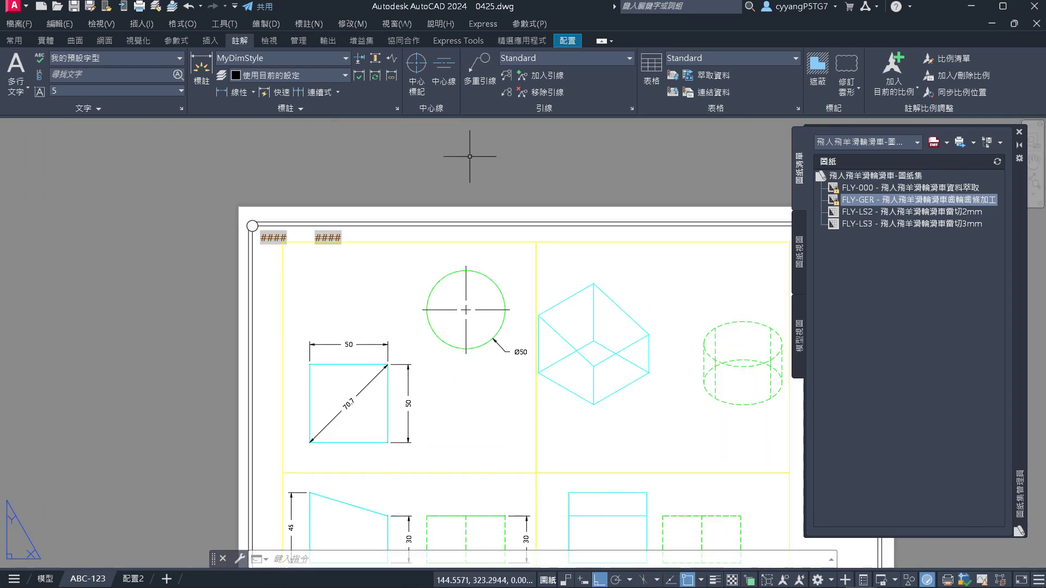
Maximize the upper viewport, orbit the box and cylinder into 3D, and enable Dynamic UCS
double_click(428, 243)
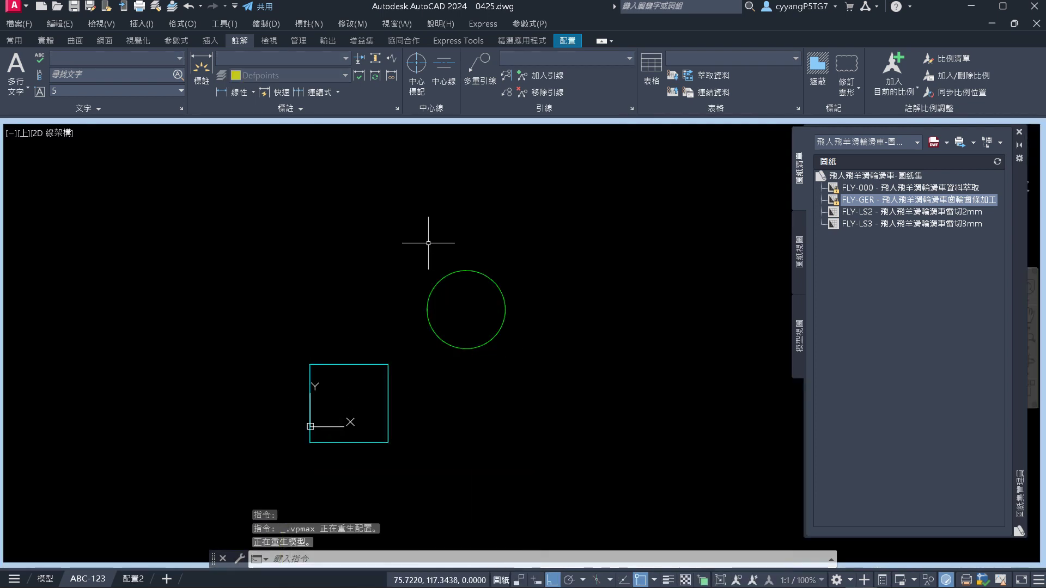
scroll(401, 296, down, 4)
shift+middle_drag(518, 369, 398, 279)
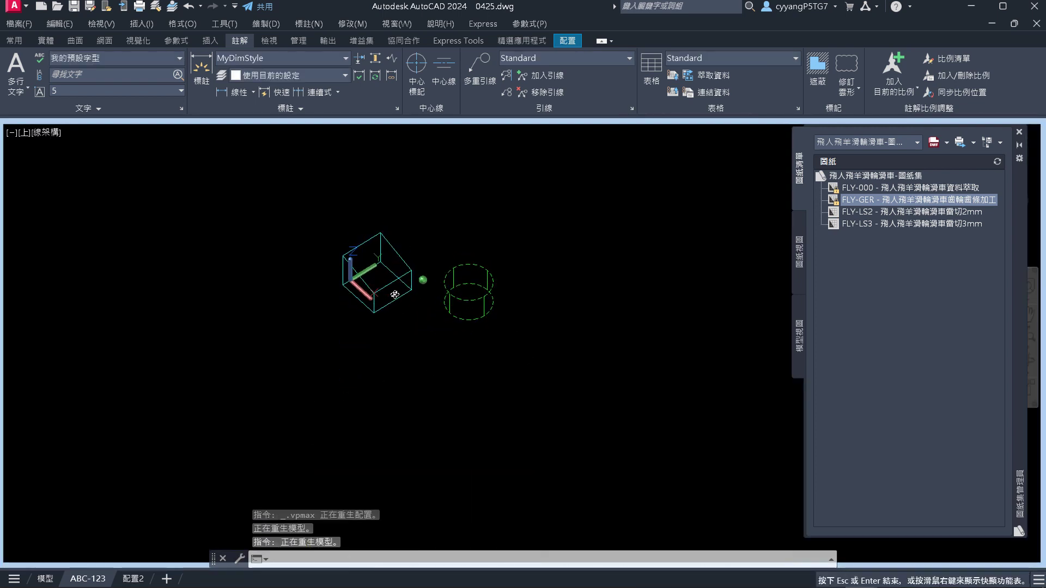
scroll(378, 251, up, 6)
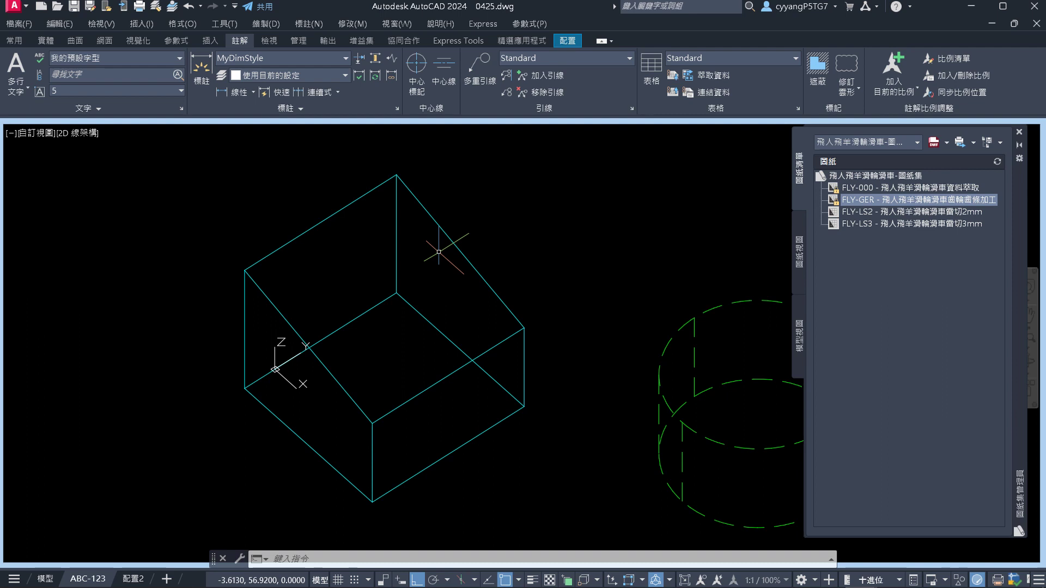
key(F6)
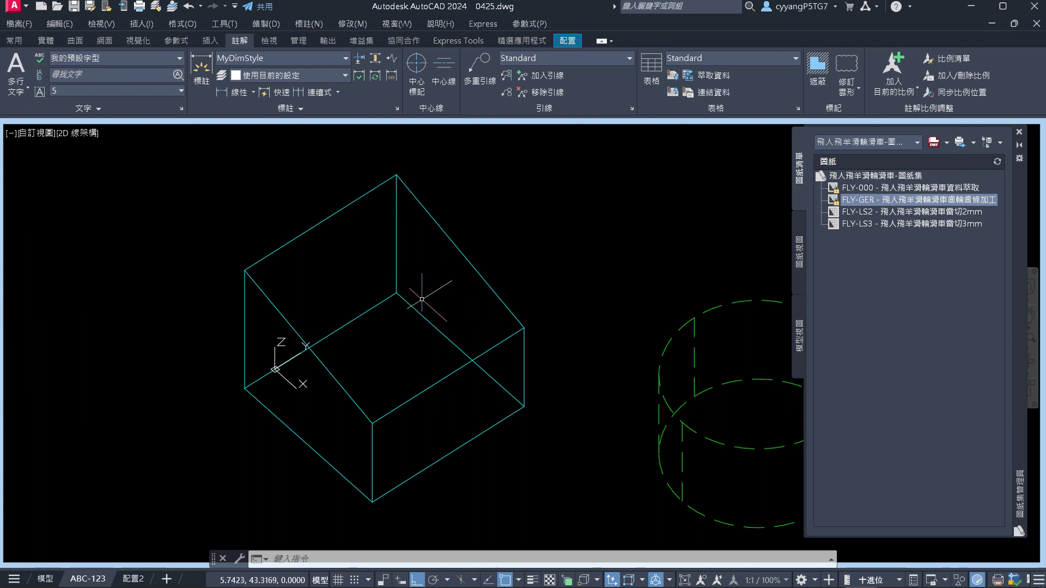
shift+middle_drag(420, 297, 455, 287)
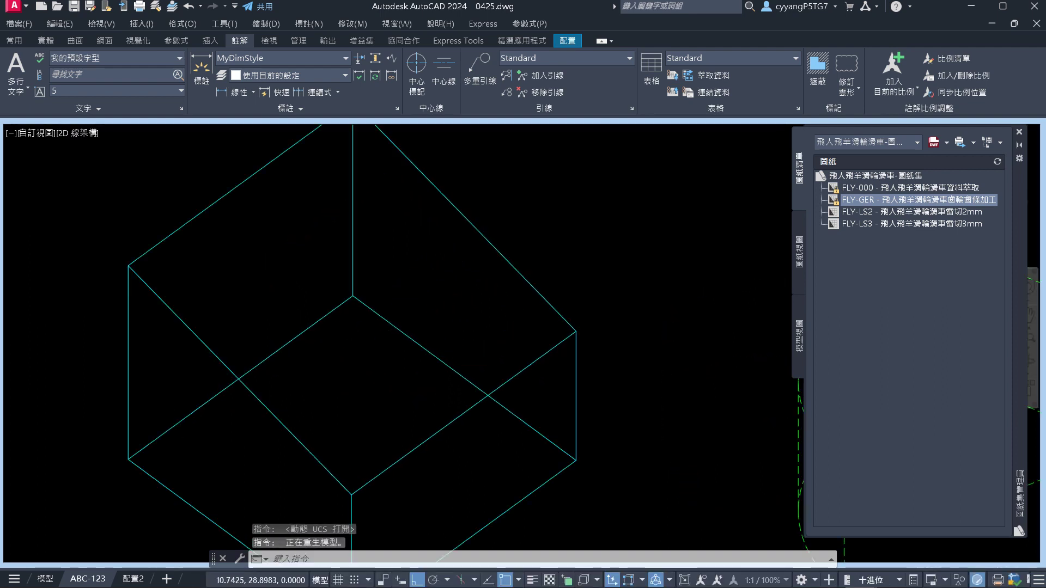
Draw two lines across the box's top face, each joining midpoints of opposite edges
scroll(382, 316, down, 2)
text(l)
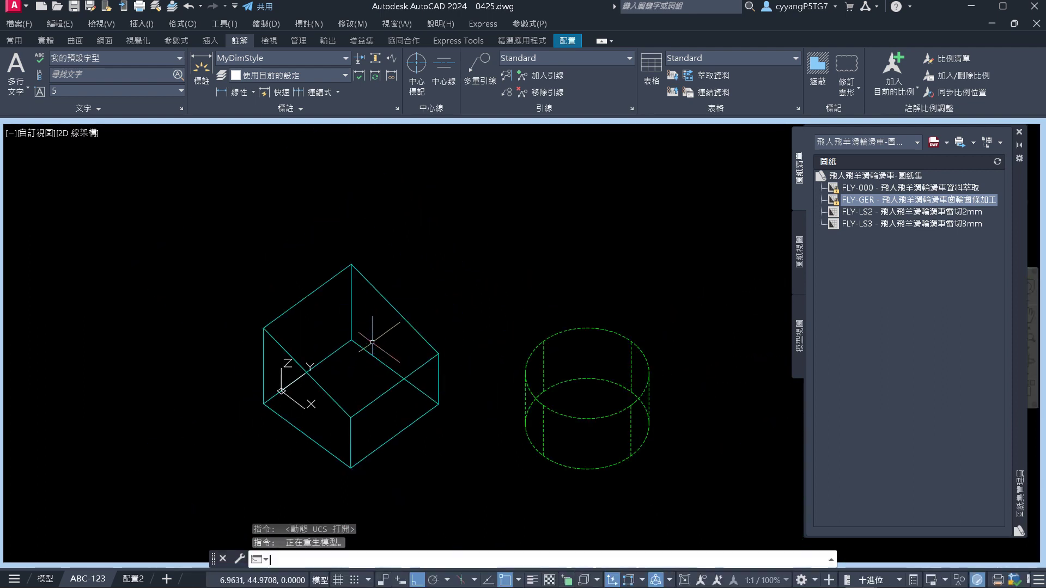
key(Return)
click(308, 297)
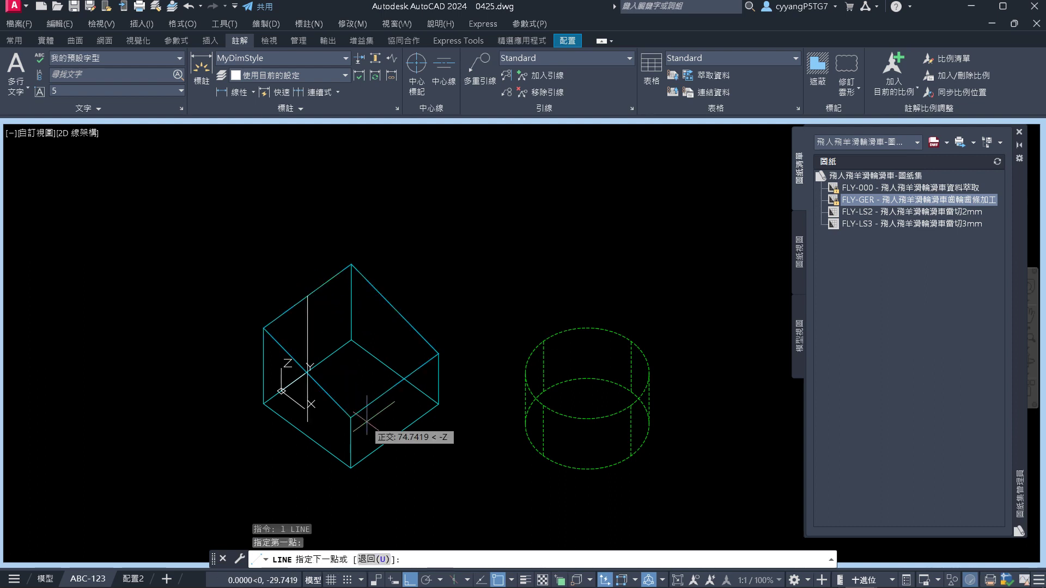
click(395, 385)
key(Escape)
key(Return)
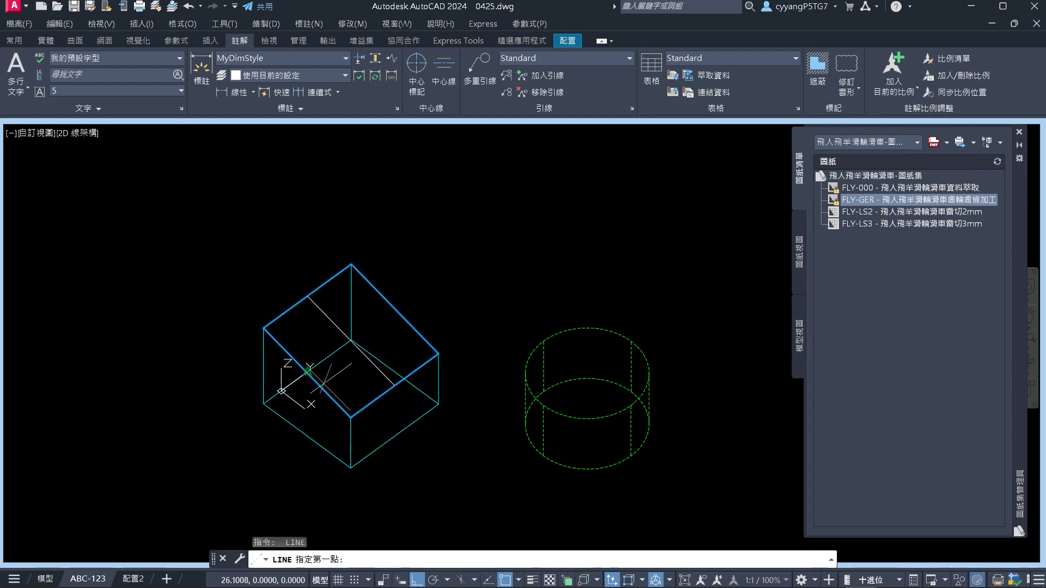
click(307, 373)
click(394, 309)
key(Escape)
key(Escape)
shift+middle_drag(401, 355, 381, 381)
scroll(385, 384, up, 4)
scroll(385, 381, down, 2)
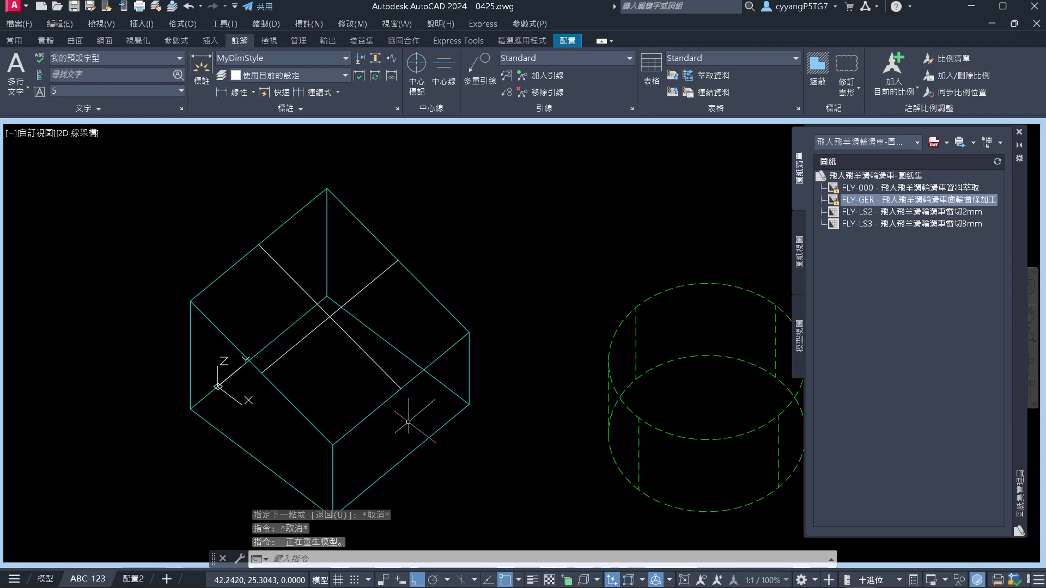
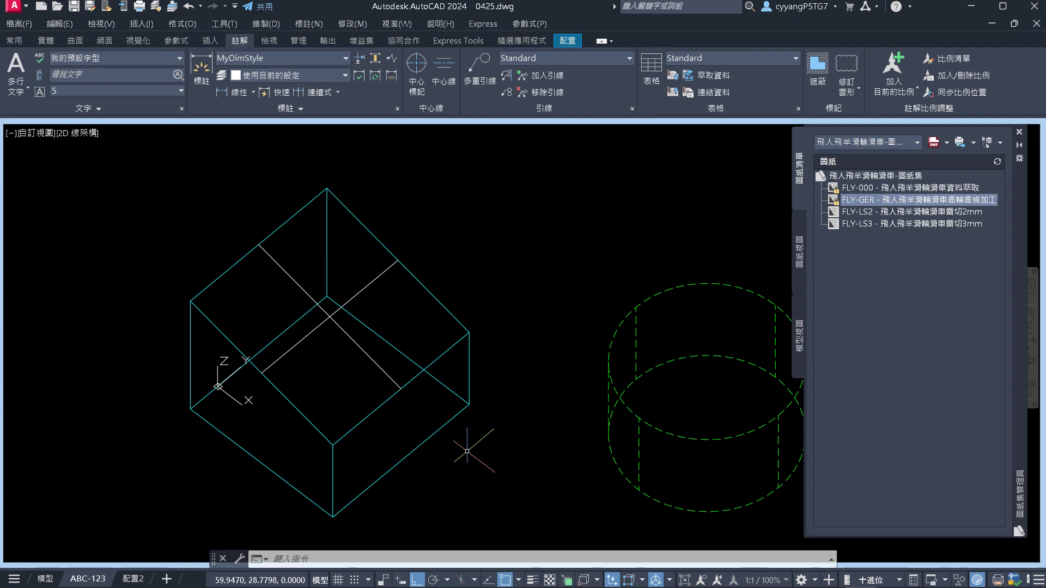
Start a circle with C and turn off the Perpendicular (互垂點) object snap
text(c)
key(Return)
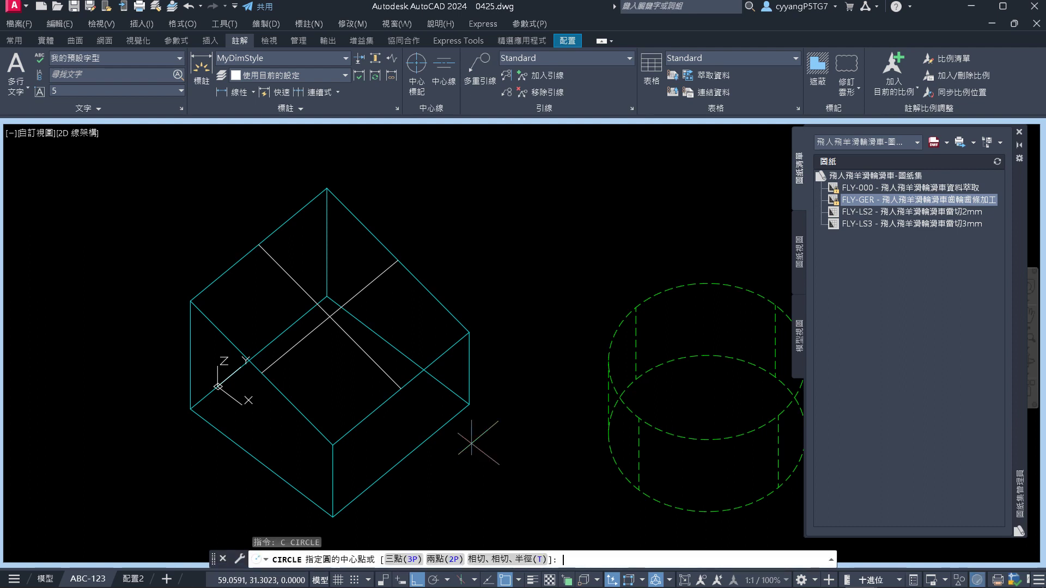
scroll(326, 311, up, 2)
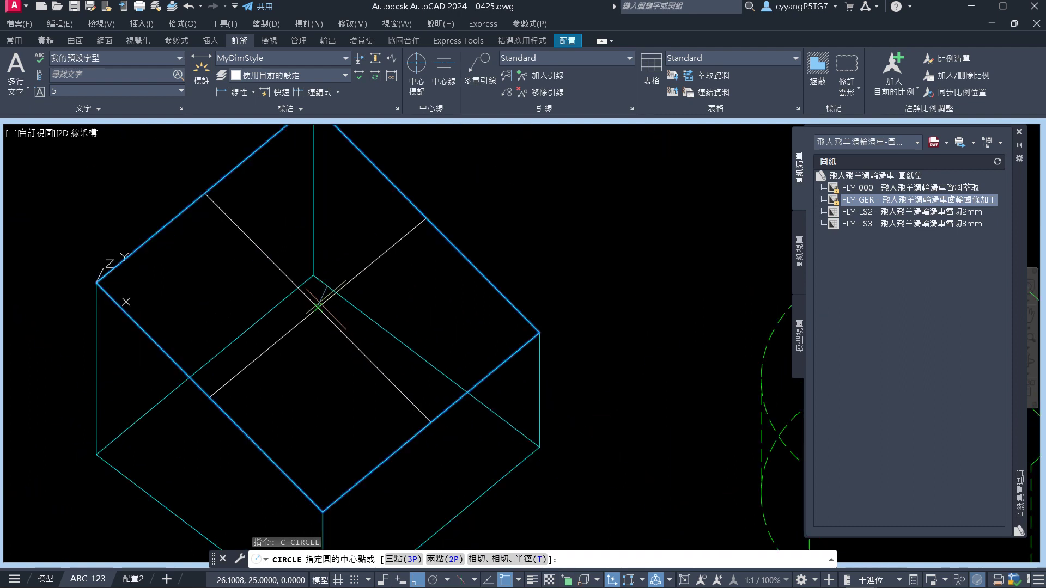
click(655, 580)
click(518, 580)
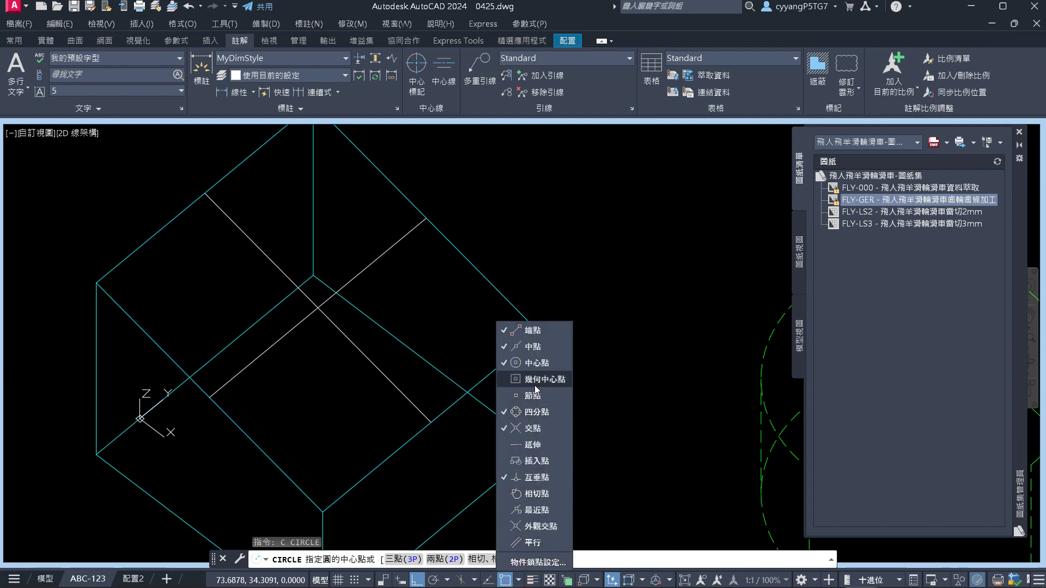
click(537, 478)
click(394, 366)
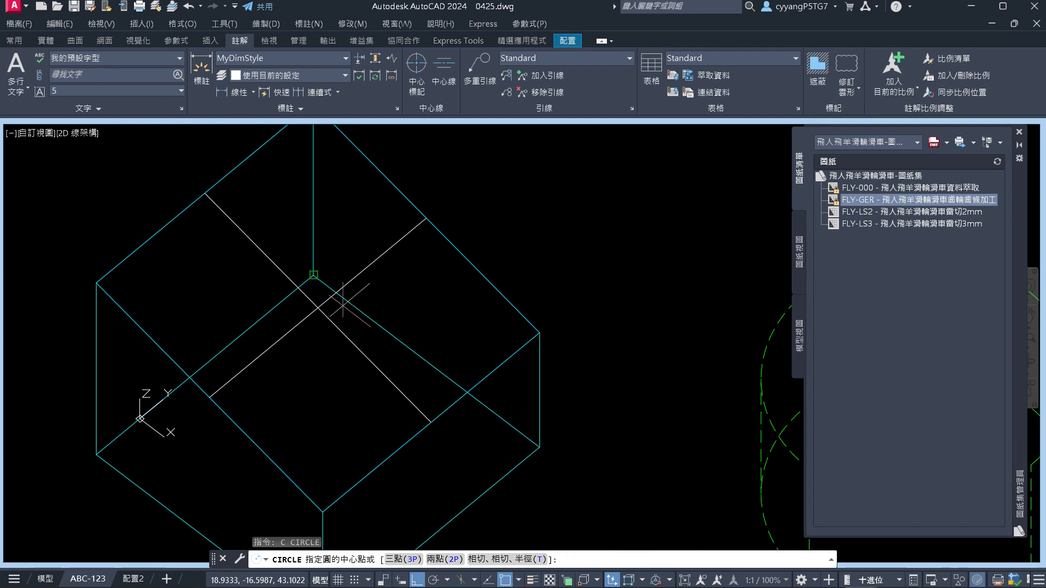
scroll(318, 307, down, 2)
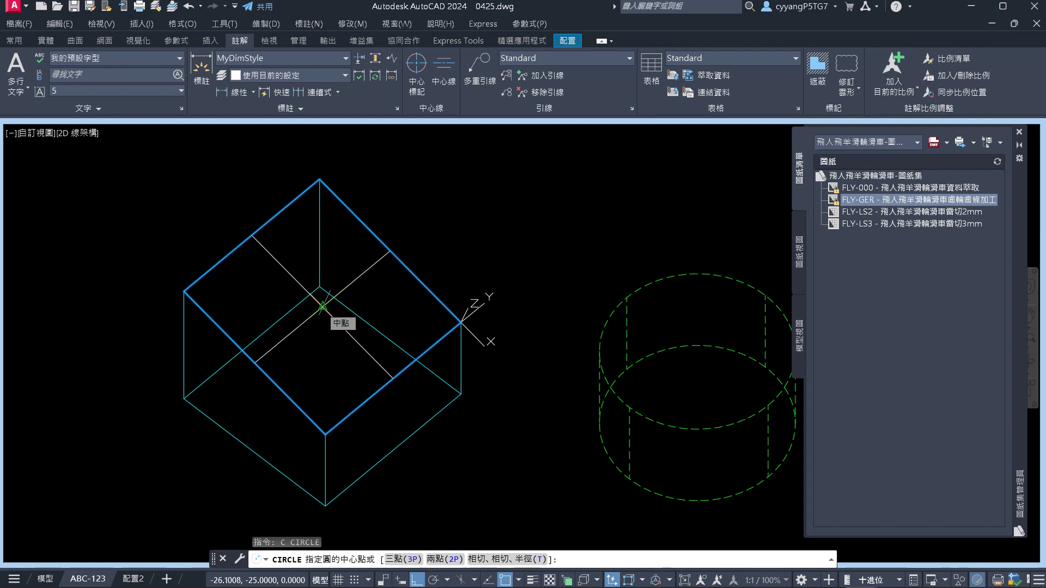
Draw a radius-15 circle centred where the top-face diagonals cross
click(322, 307)
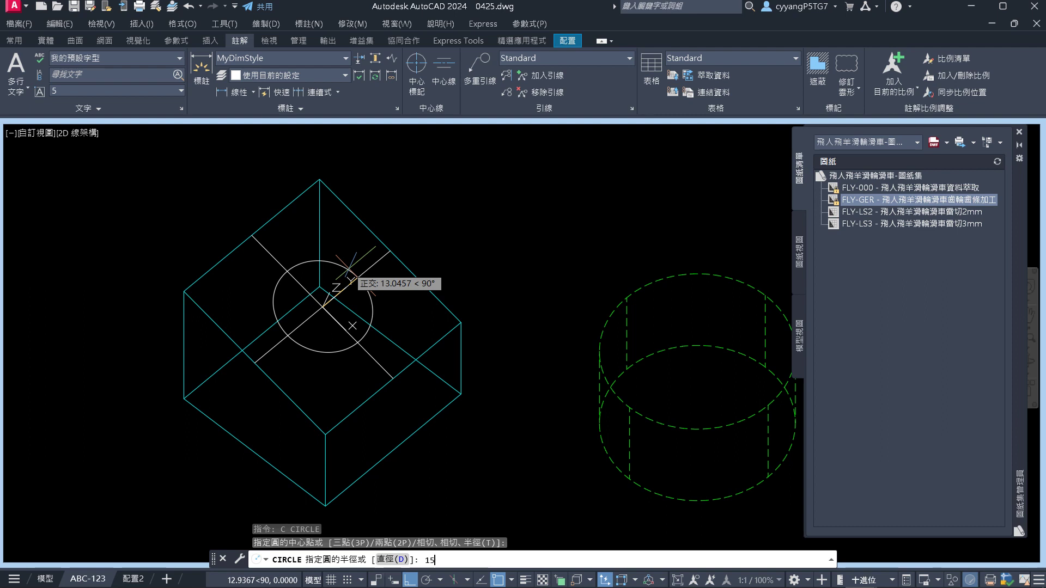
key(Return)
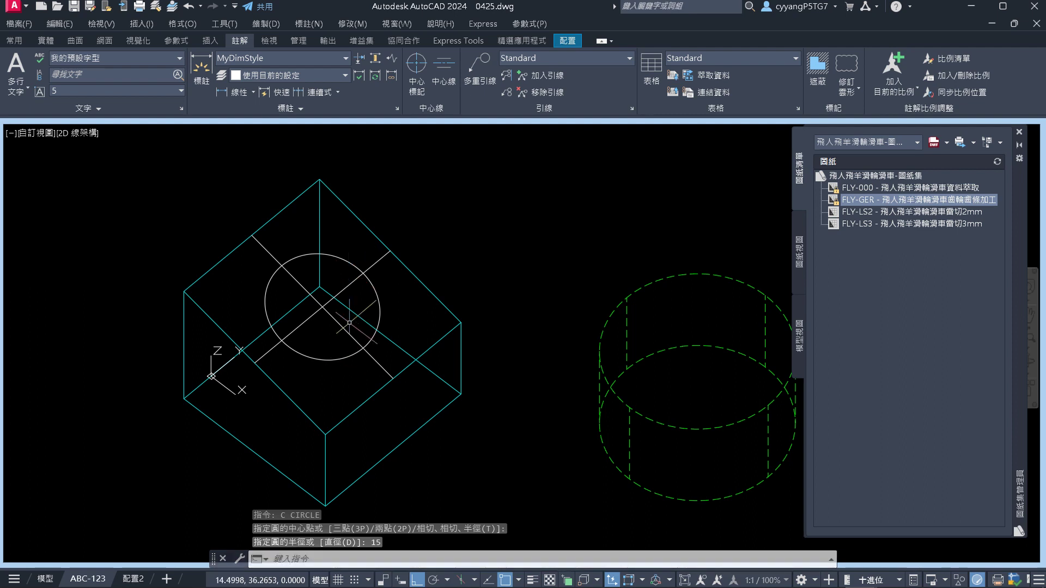
key(Escape)
scroll(320, 292, up, 5)
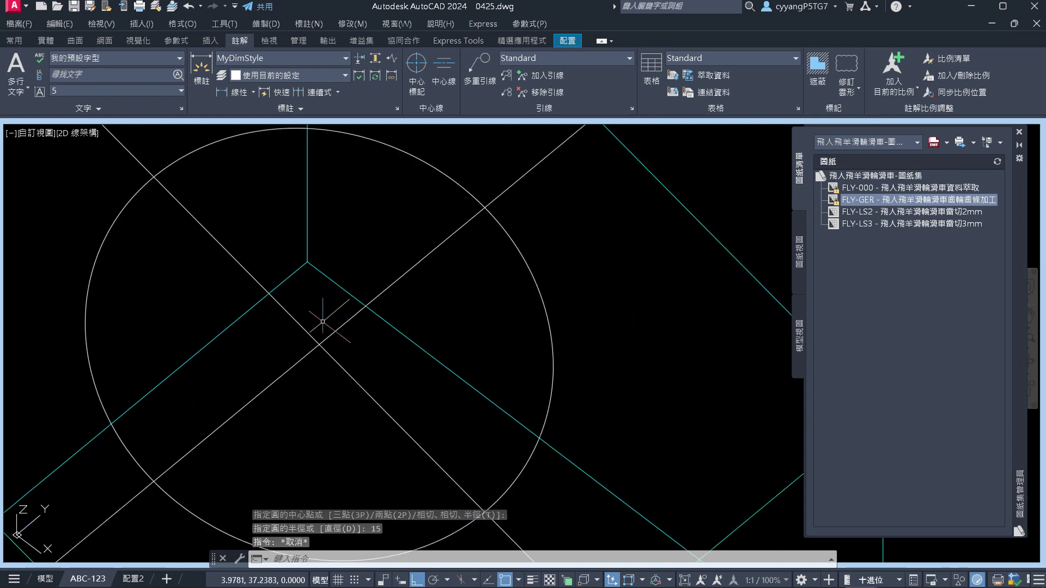
click(324, 381)
Erase the two diagonal guide lines on the cube's top face
click(308, 321)
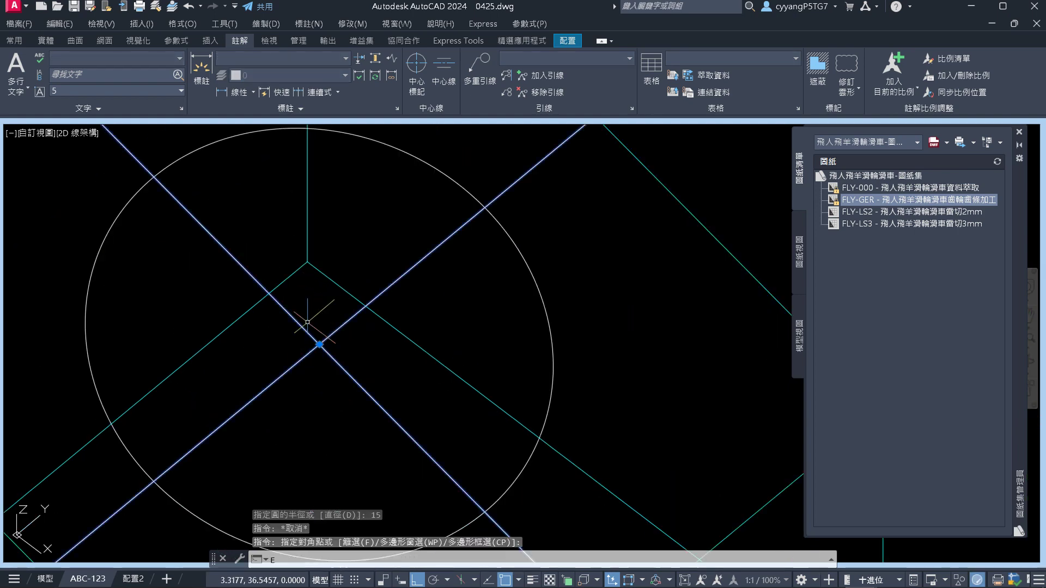
text(e)
key(Return)
scroll(316, 332, down, 5)
Extrude the circle into a cylinder with EXT
text(ex)
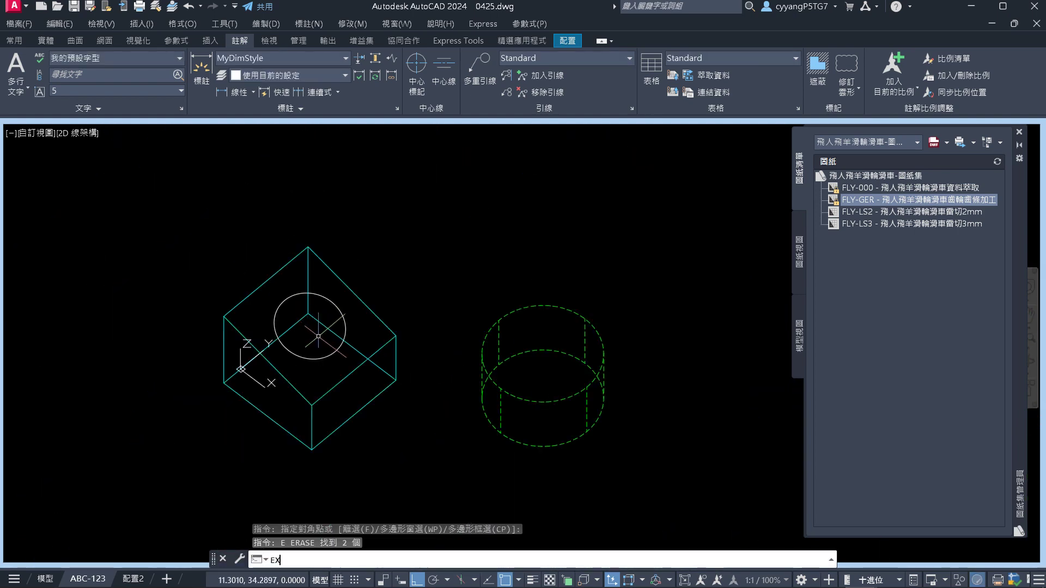
key(Escape)
key(Escape)
scroll(323, 358, up, 3)
text(ext)
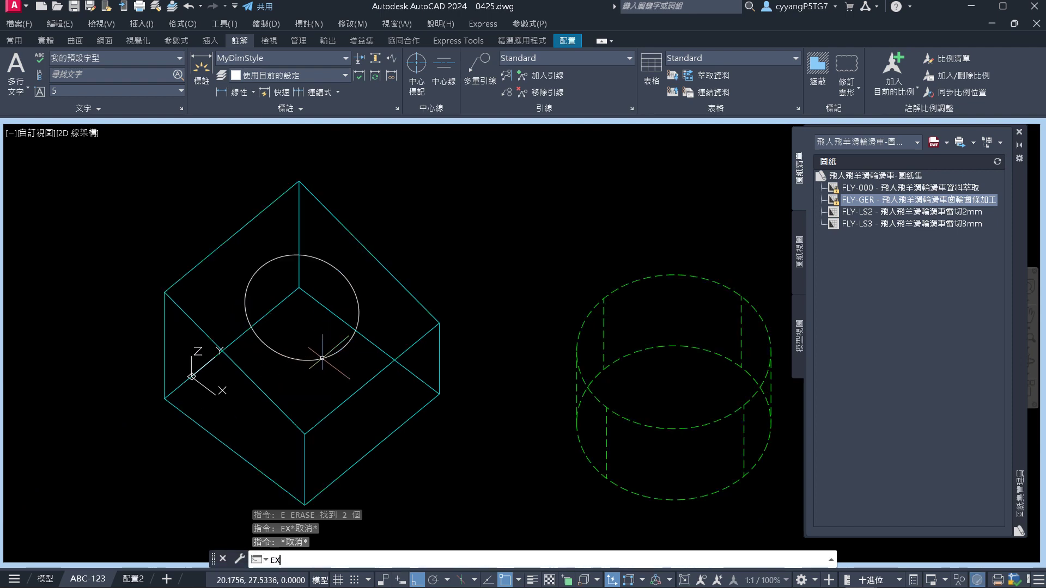
key(Return)
click(318, 358)
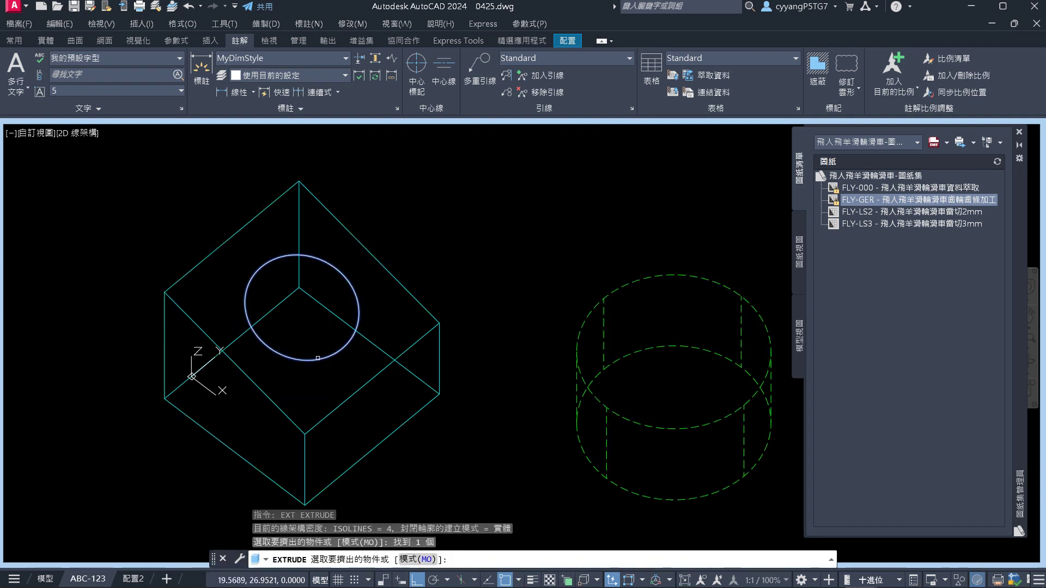
key(Return)
scroll(151, 432, down, 10)
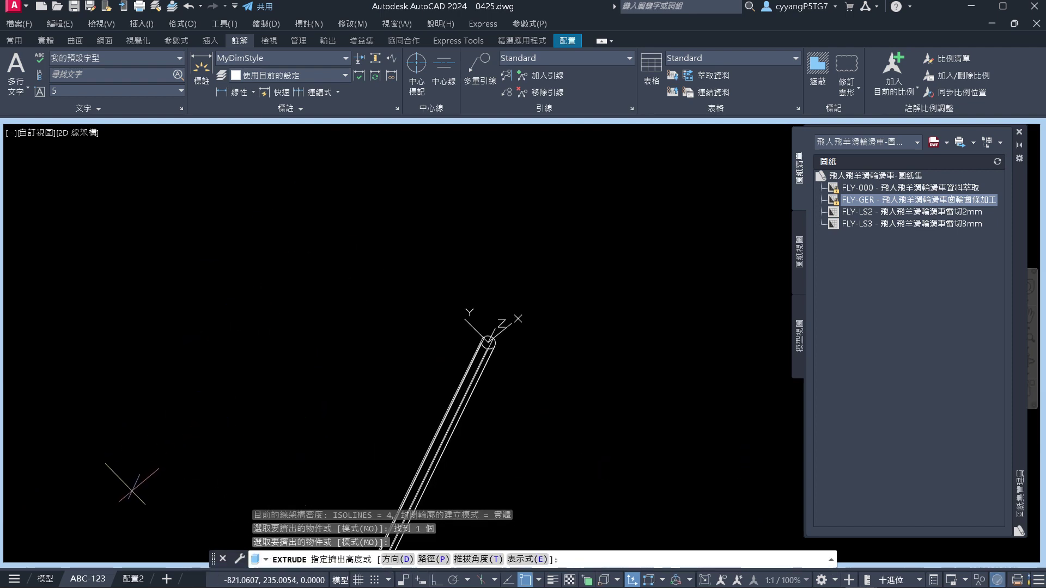
scroll(425, 331, up, 10)
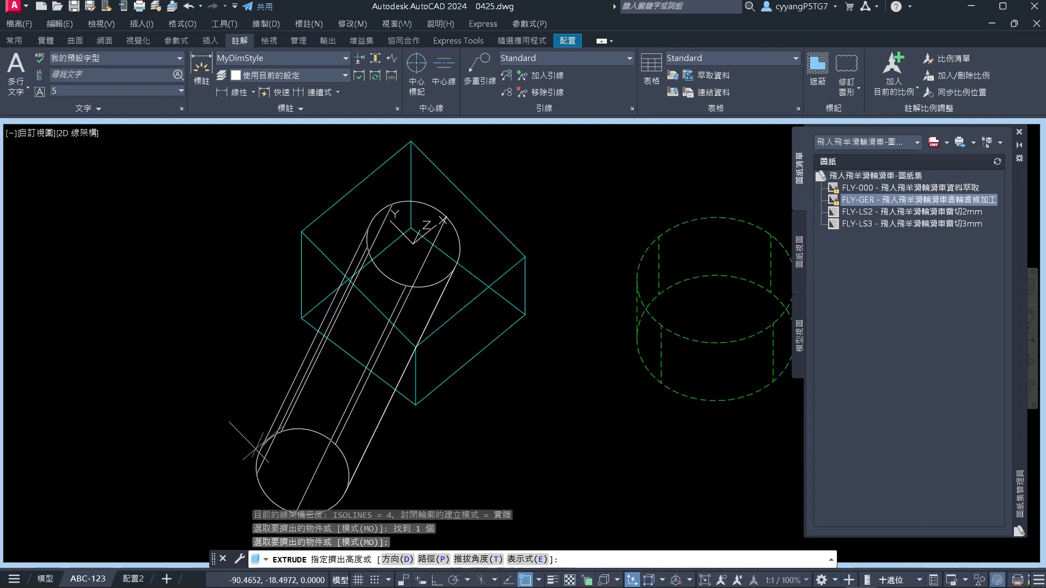
key(Escape)
key(Escape)
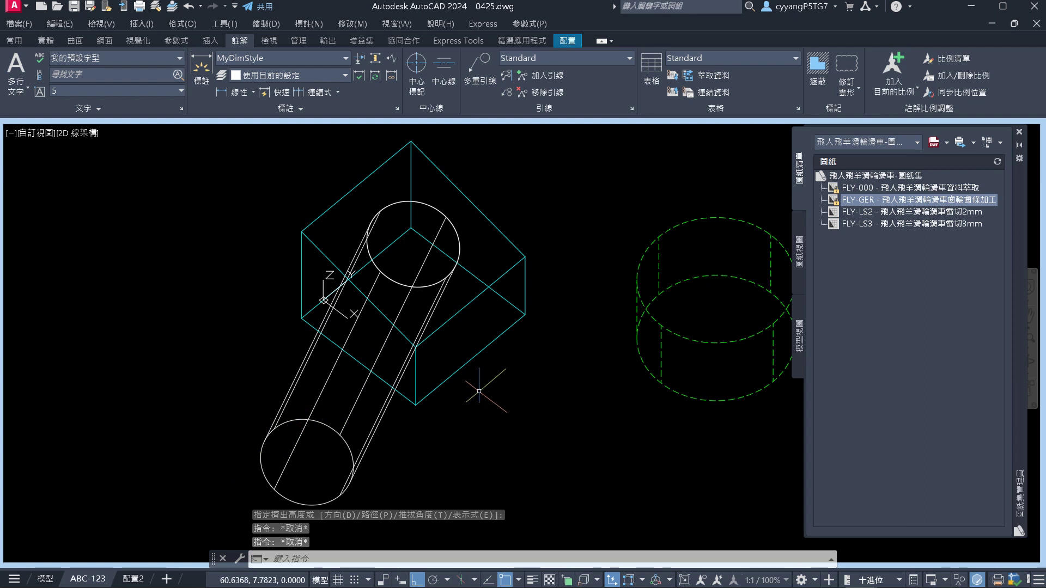
Subtract the cylinder from the cube to bore the hole
text(su)
key(Return)
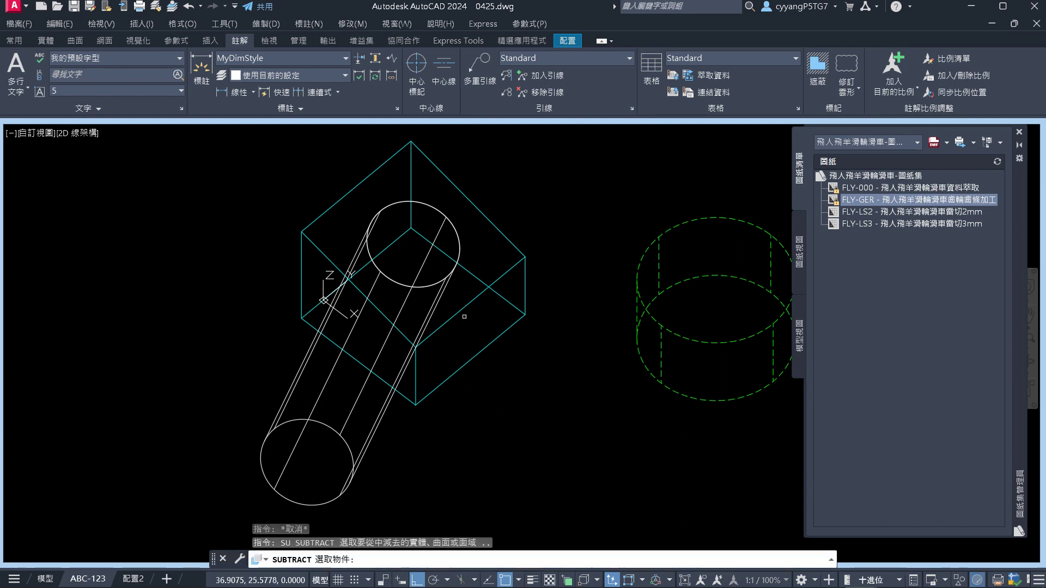
click(467, 303)
key(Return)
click(451, 289)
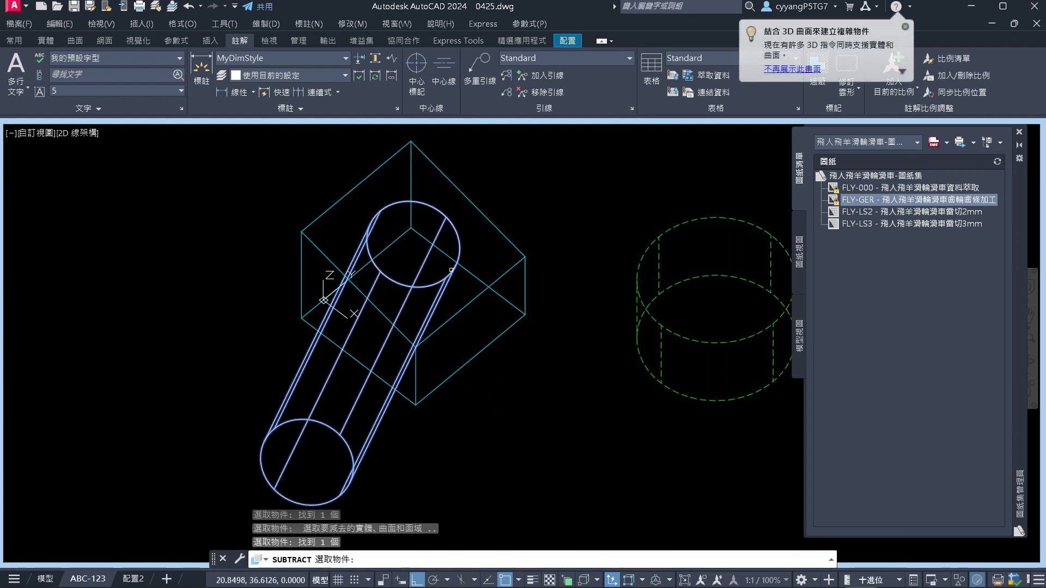
key(Return)
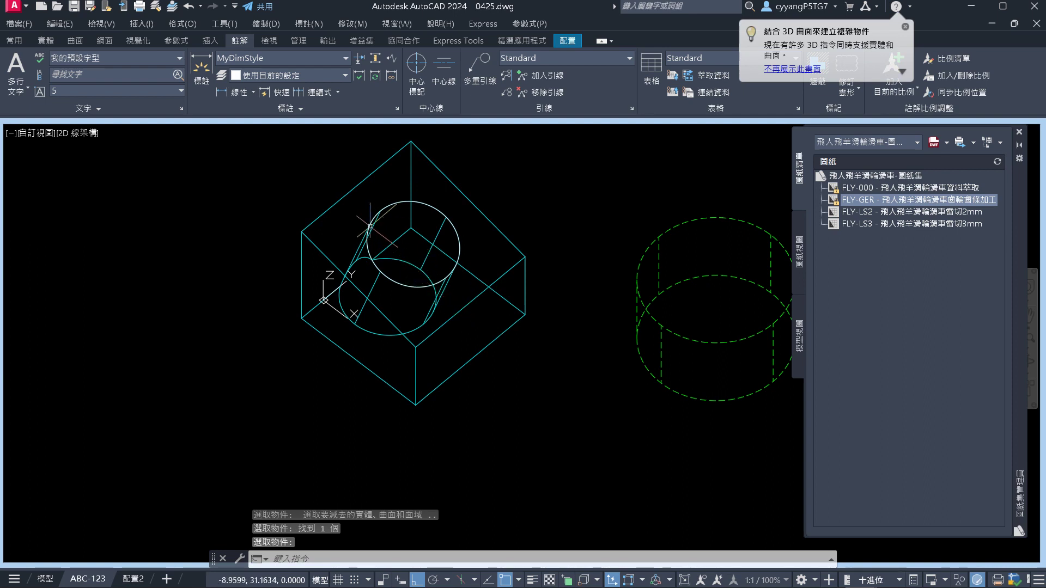
Erase the leftover circle and orbit to inspect the bored cube
click(304, 147)
click(480, 298)
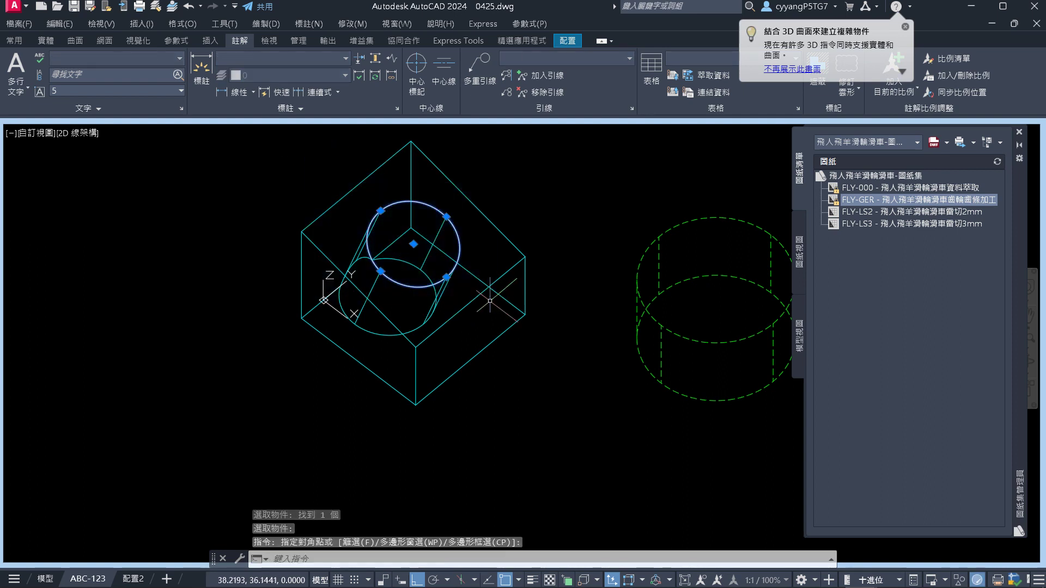
text(e)
key(Return)
scroll(408, 350, down, 2)
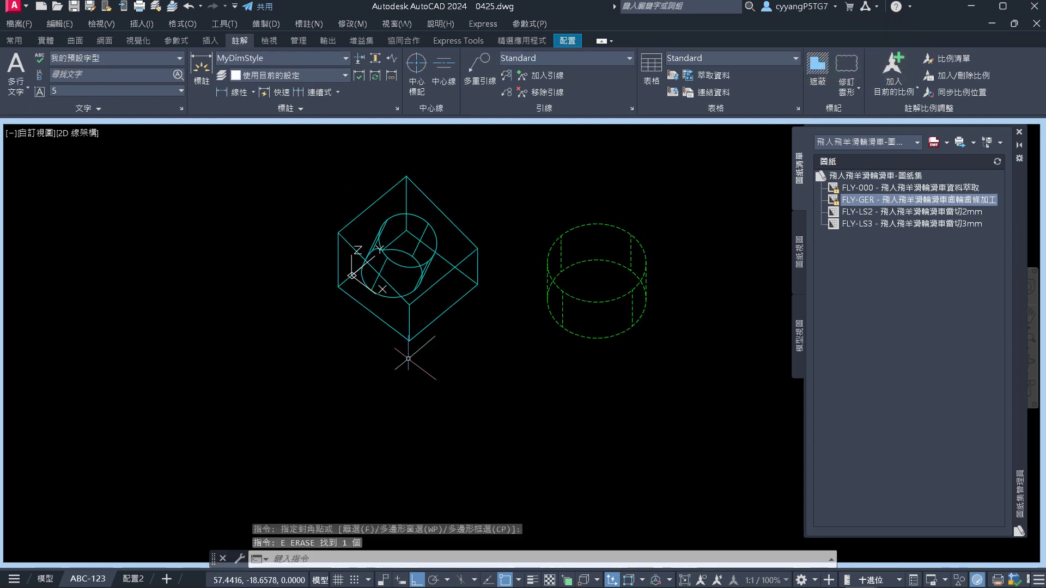
scroll(316, 420, up, 3)
scroll(384, 388, down, 4)
mouse_move(384, 387)
shift+middle_down()
mouse_move(402, 362)
mouse_move(382, 349)
mouse_move(425, 364)
mouse_move(435, 320)
mouse_move(392, 368)
shift+middle_up()
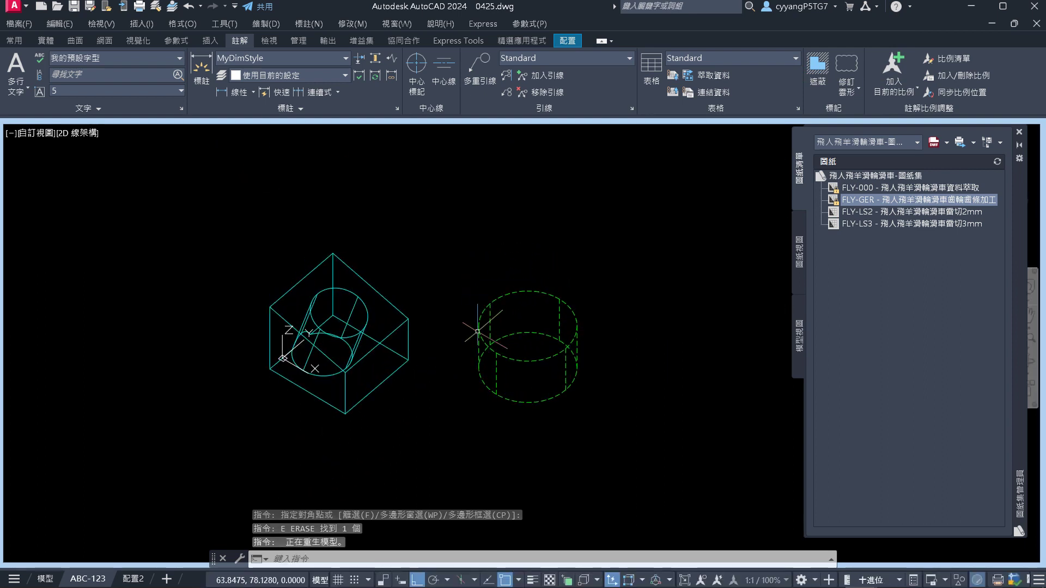
click(80, 139)
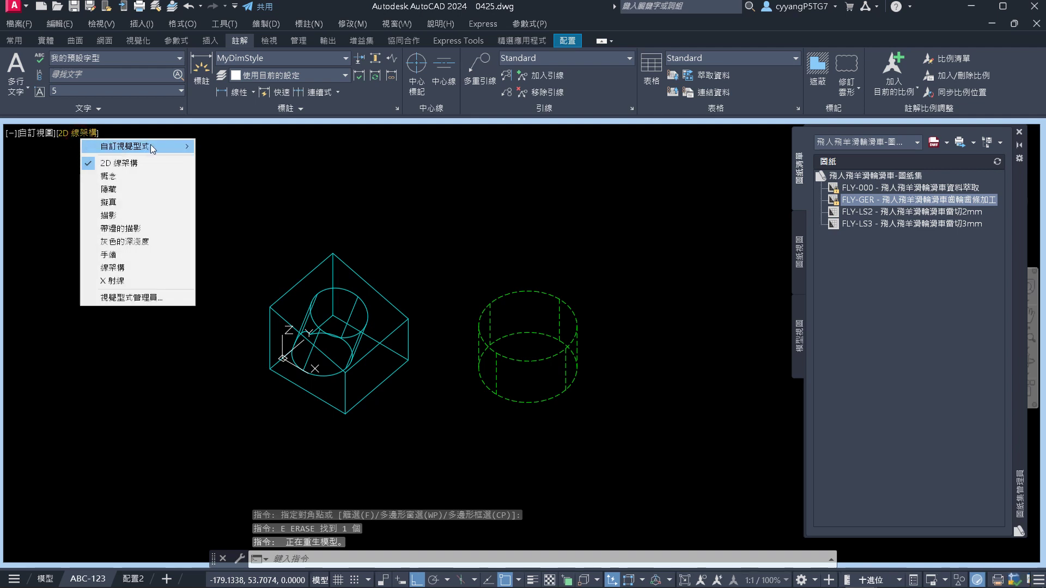
Shade the viewport with Visual Style 3 and orbit around the solids
mouse_move(150, 145)
click(229, 172)
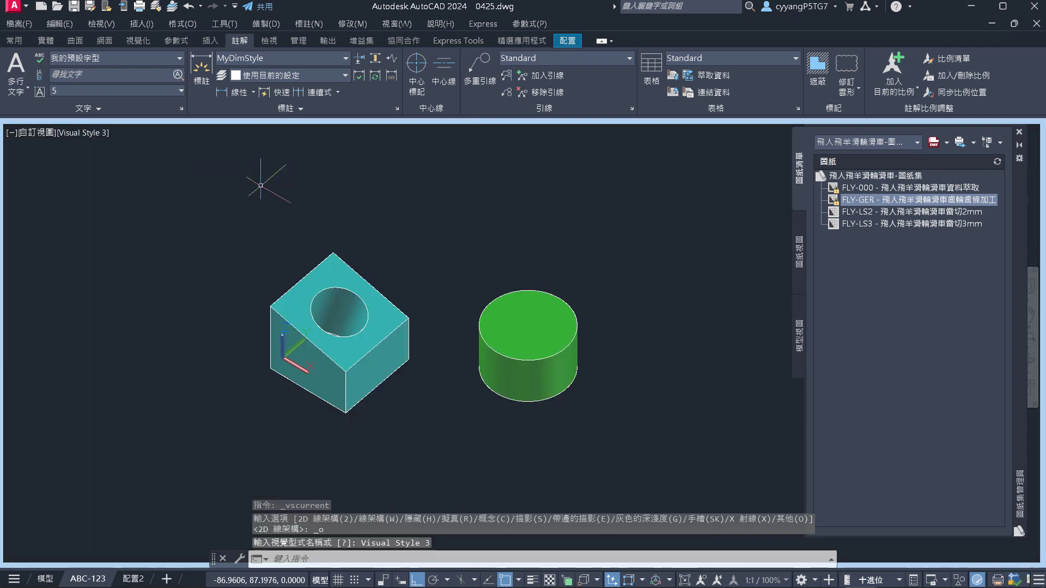
mouse_move(327, 349)
shift+middle_down()
mouse_move(351, 383)
mouse_move(383, 155)
mouse_move(320, 361)
mouse_move(468, 327)
mouse_move(528, 254)
mouse_move(374, 361)
mouse_move(435, 254)
mouse_move(422, 307)
shift+middle_up()
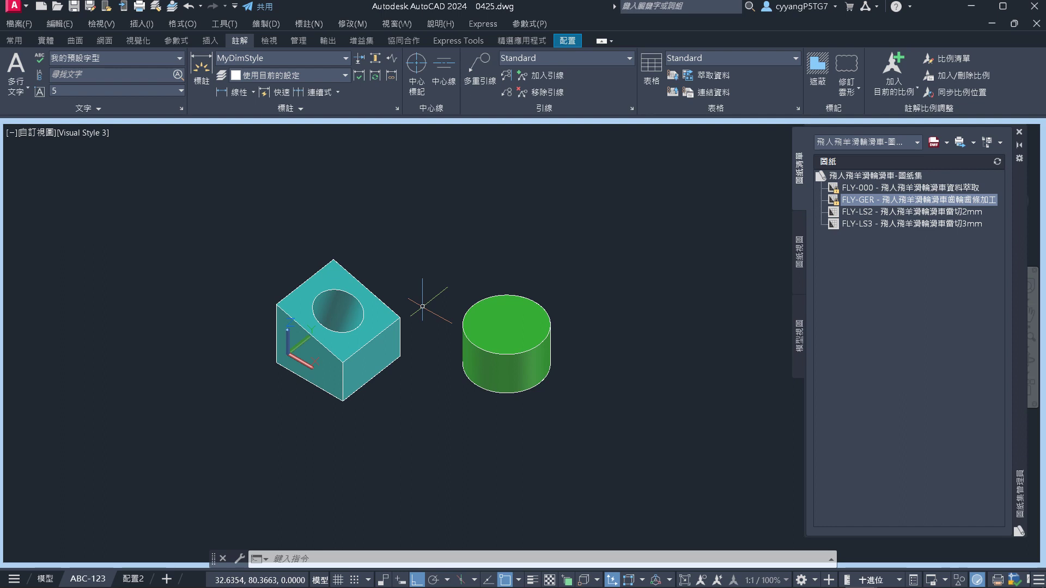
Undo back to before the subtraction and extrude the circle again with XT
text(u)
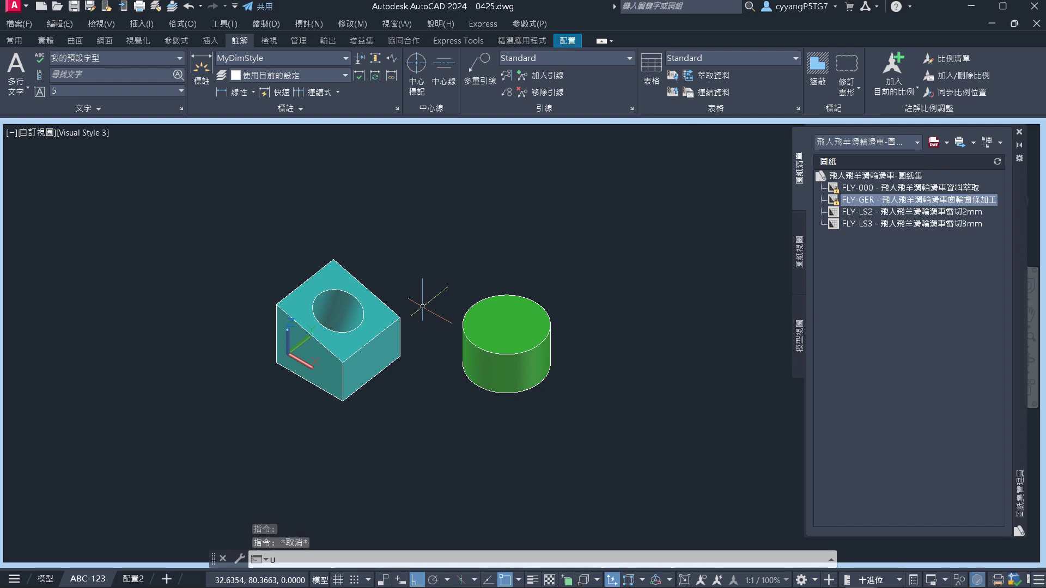
key(Return)
key(Return)
key(Return)
key(Return)
key(Return)
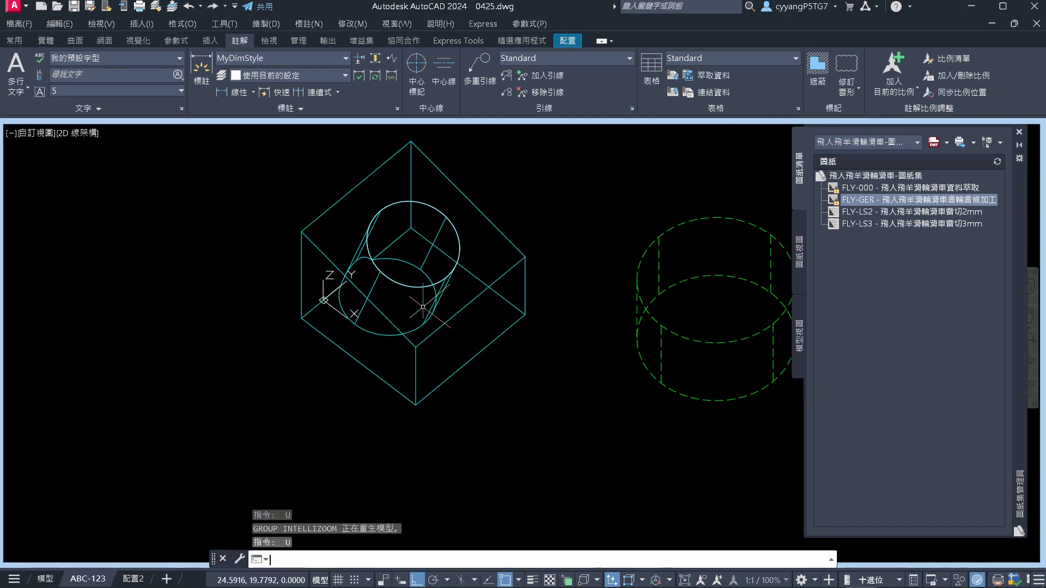
key(Return)
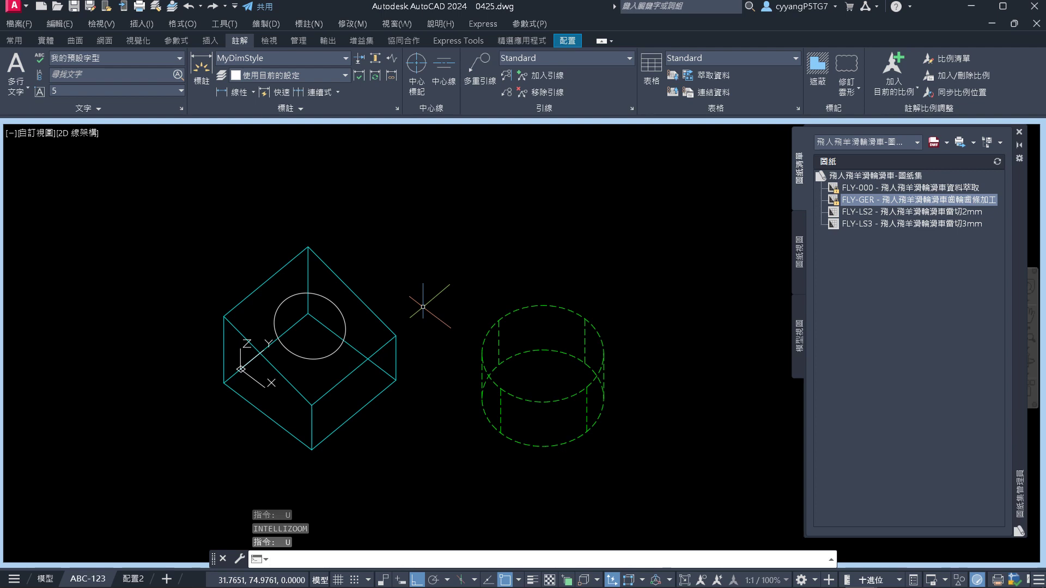
text(XT)
key(Return)
click(308, 360)
key(Return)
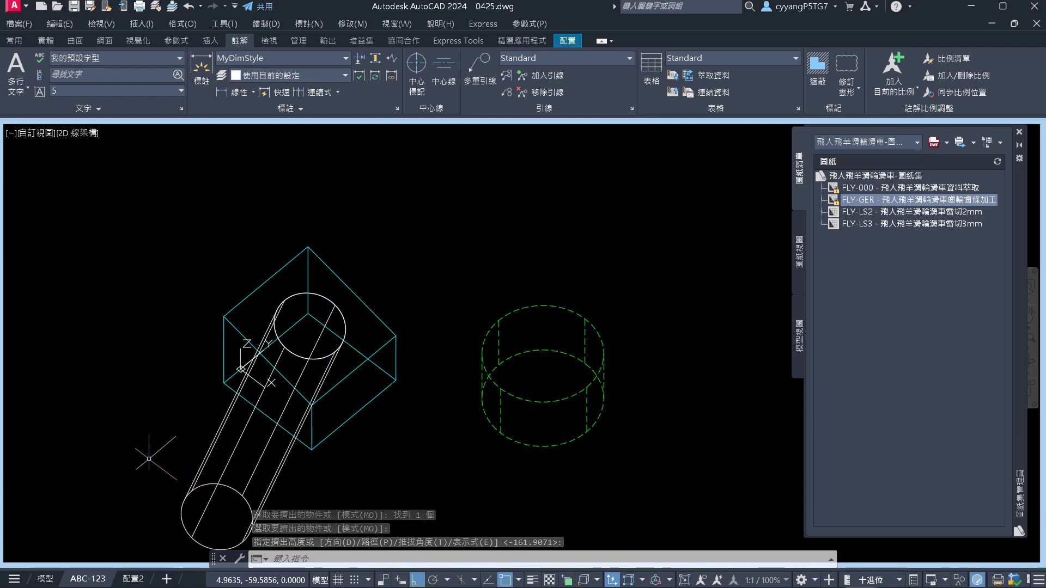
Subtract the new cylinder from the box, boring a hole through its top face
text(su)
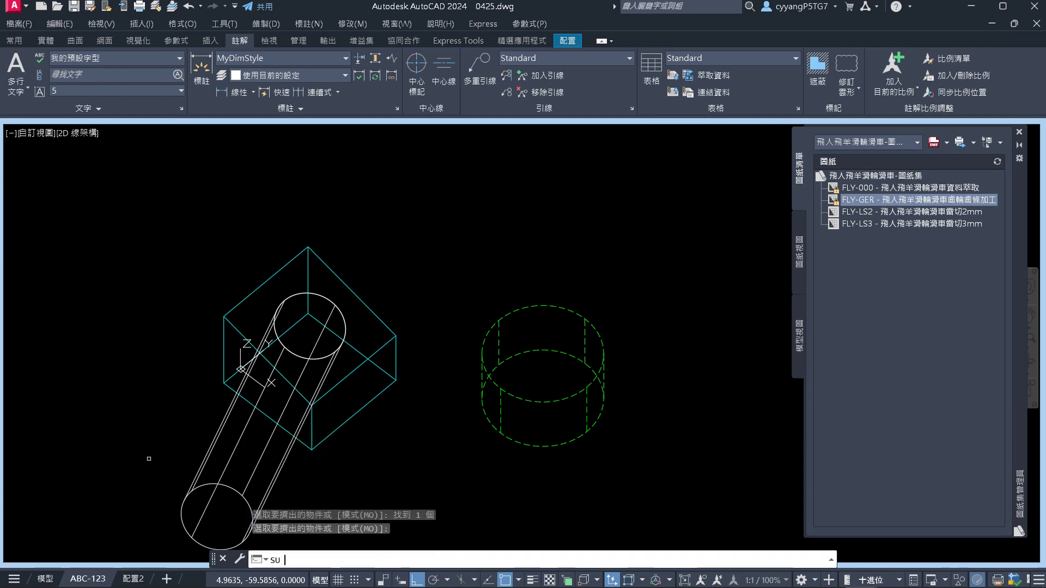
key(Return)
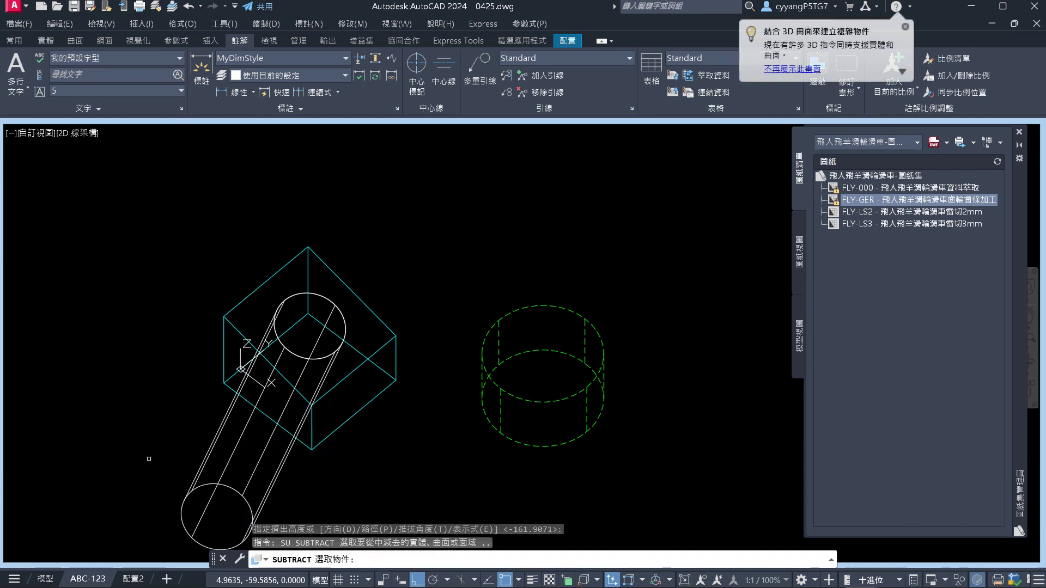
click(379, 347)
key(Return)
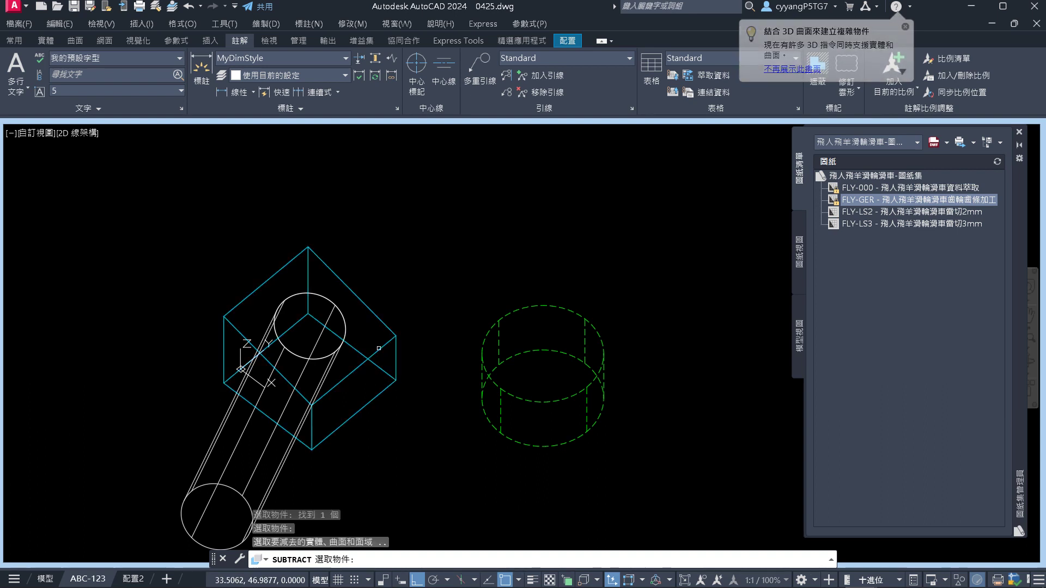
click(283, 461)
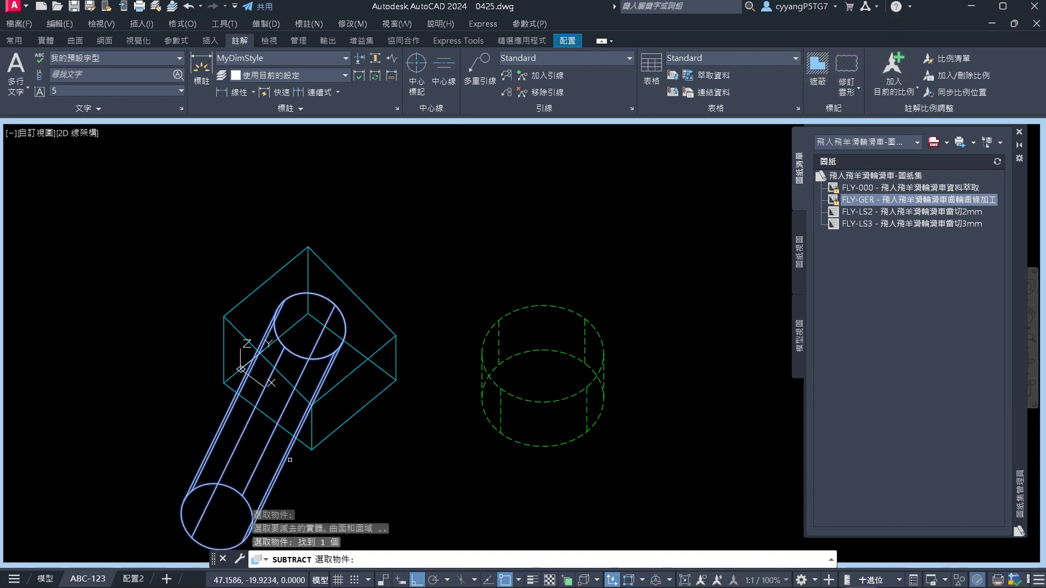
key(Return)
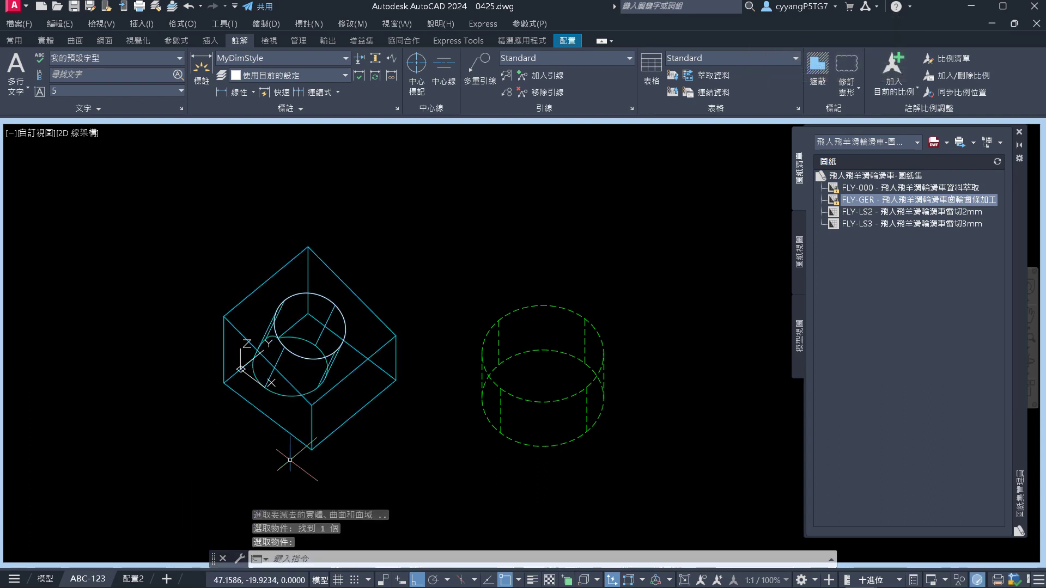
click(85, 133)
Apply Visual Style 3 and erase the stray object selected by a window
mouse_move(158, 146)
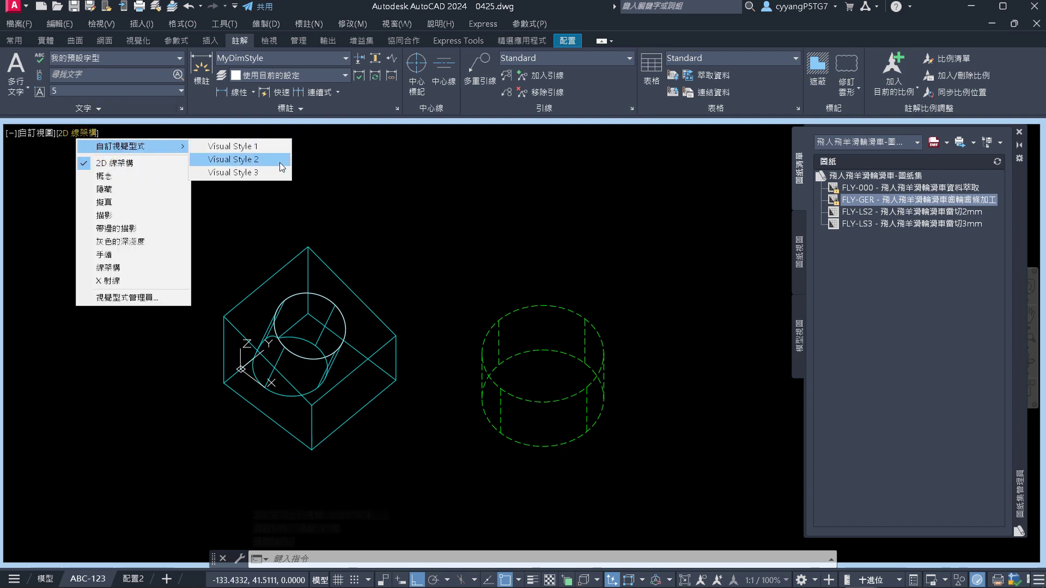
click(240, 172)
click(185, 262)
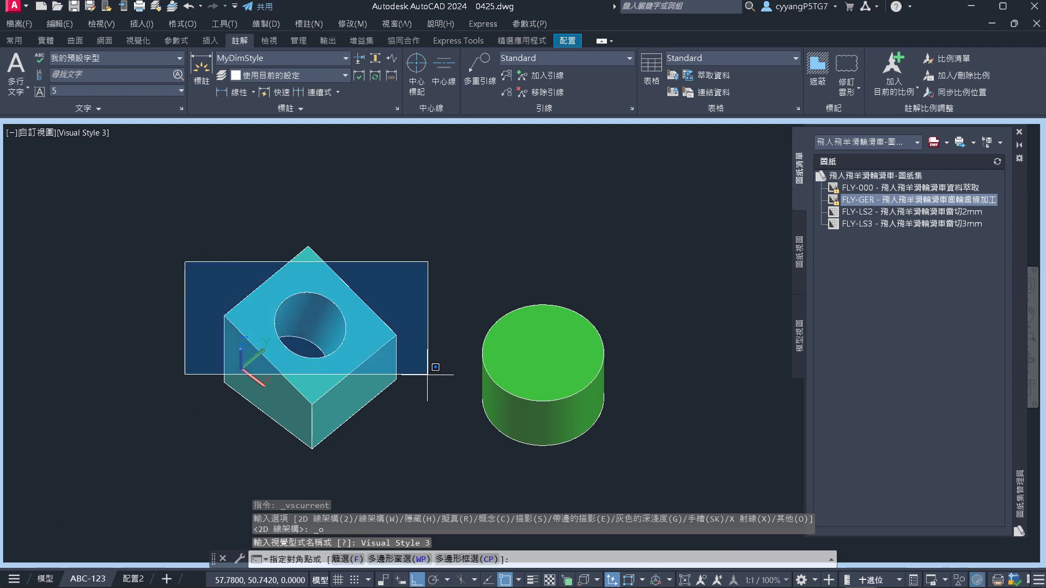
click(427, 374)
text(e)
key(Return)
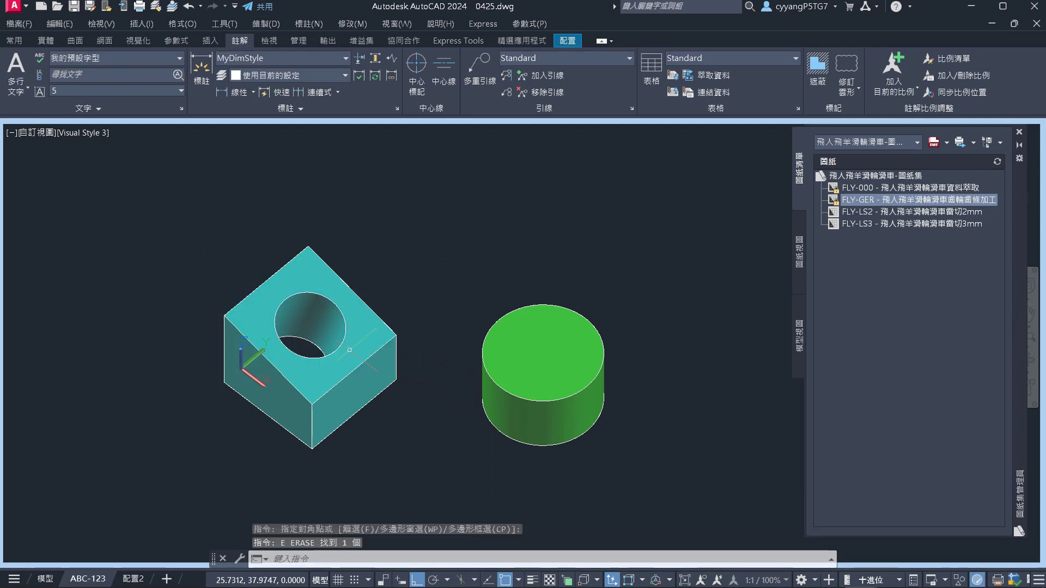
Orbit the model and switch the viewport to X-ray display
shift+middle_drag(349, 350, 343, 398)
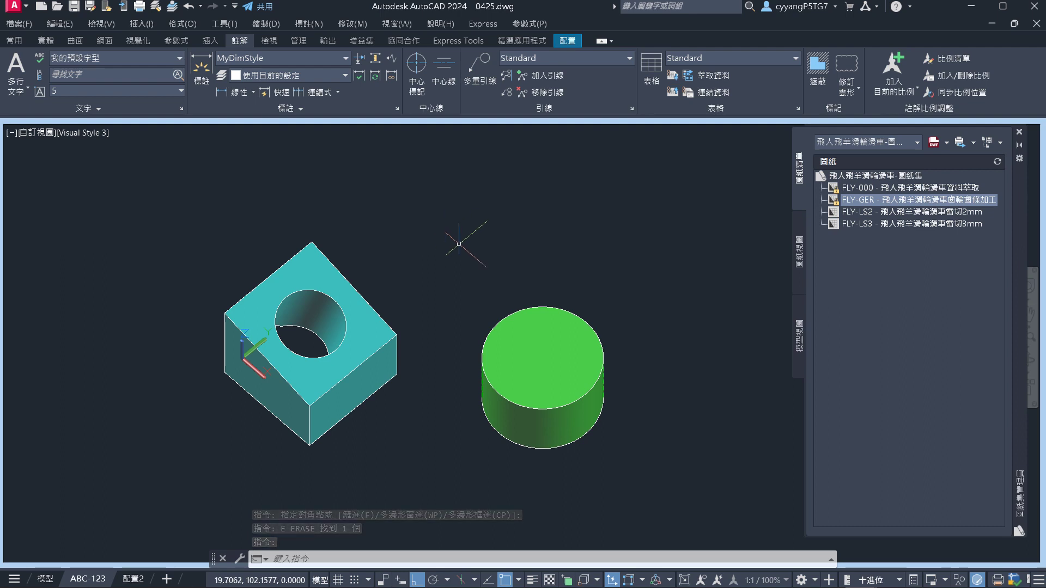
shift+middle_drag(458, 243, 482, 256)
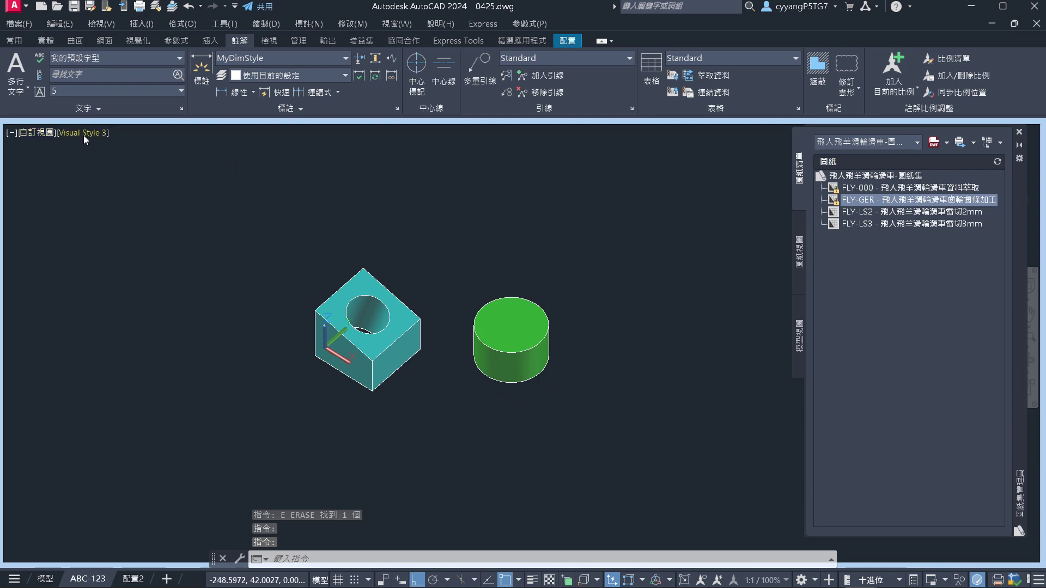
click(84, 135)
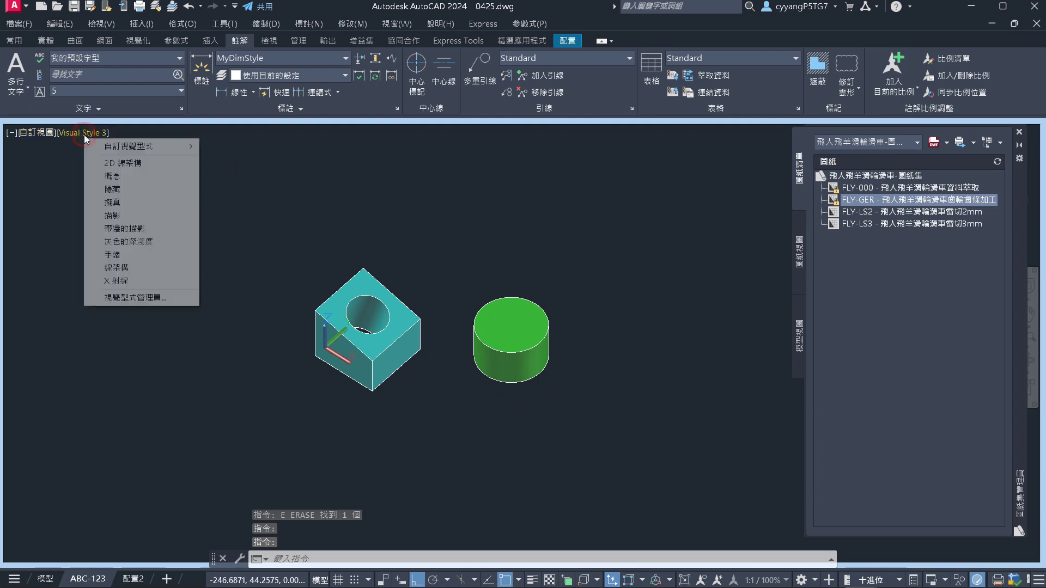
click(117, 280)
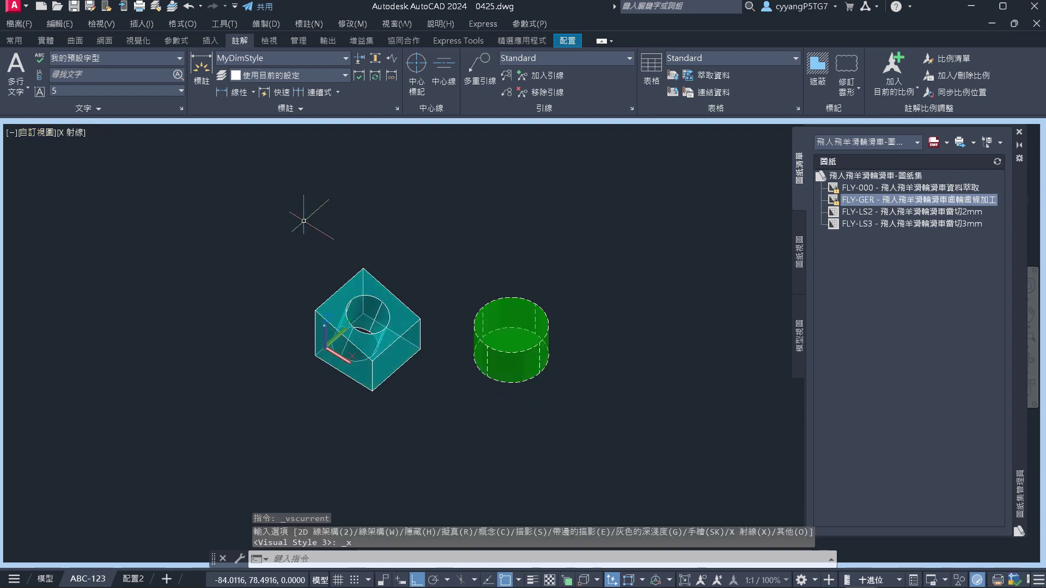
right_click(586, 213)
Minimize the viewport and set the upper-left viewport to 2D Wireframe
click(629, 259)
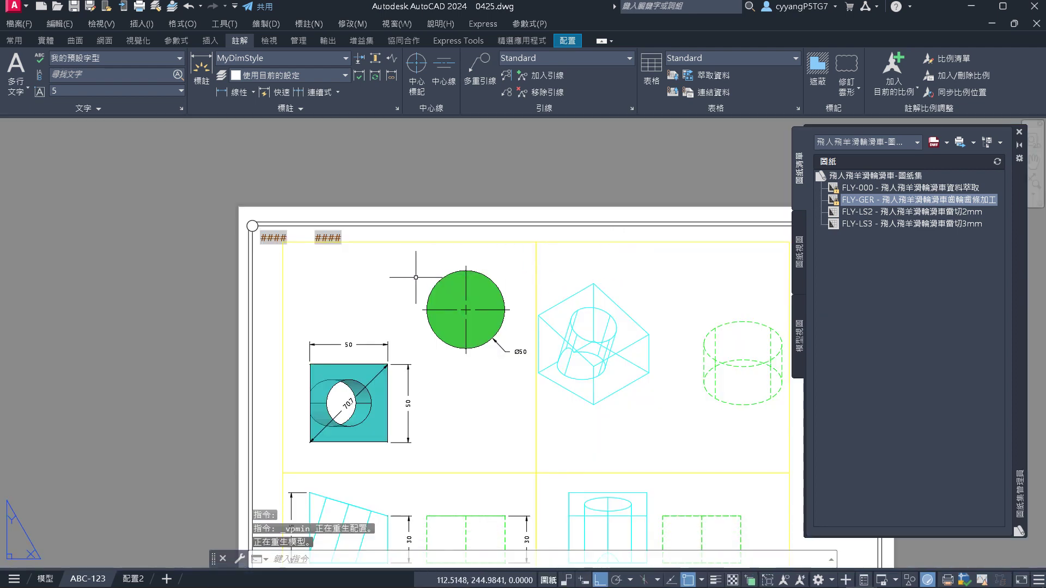
double_click(379, 267)
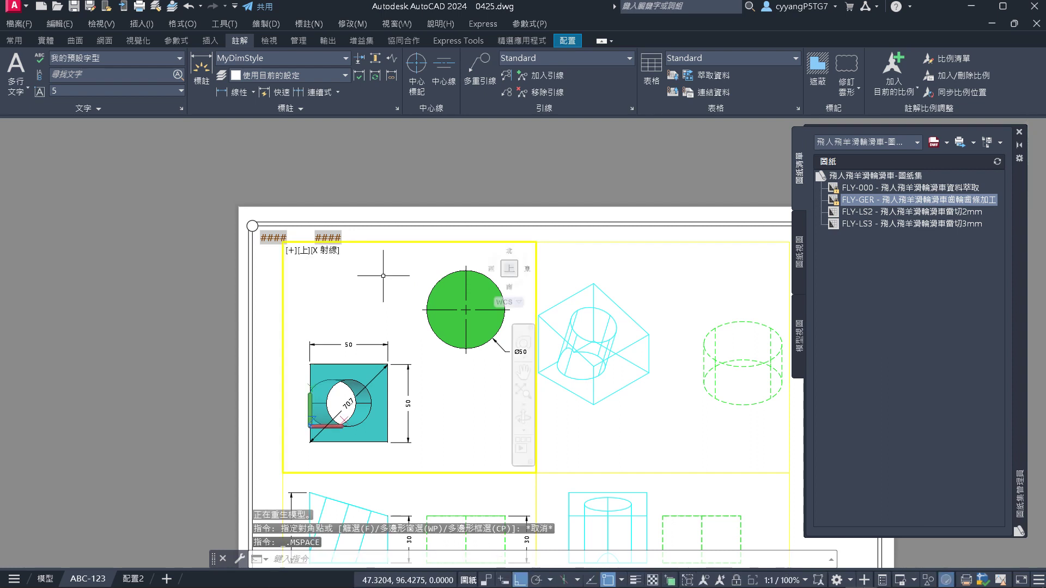
click(329, 248)
click(350, 292)
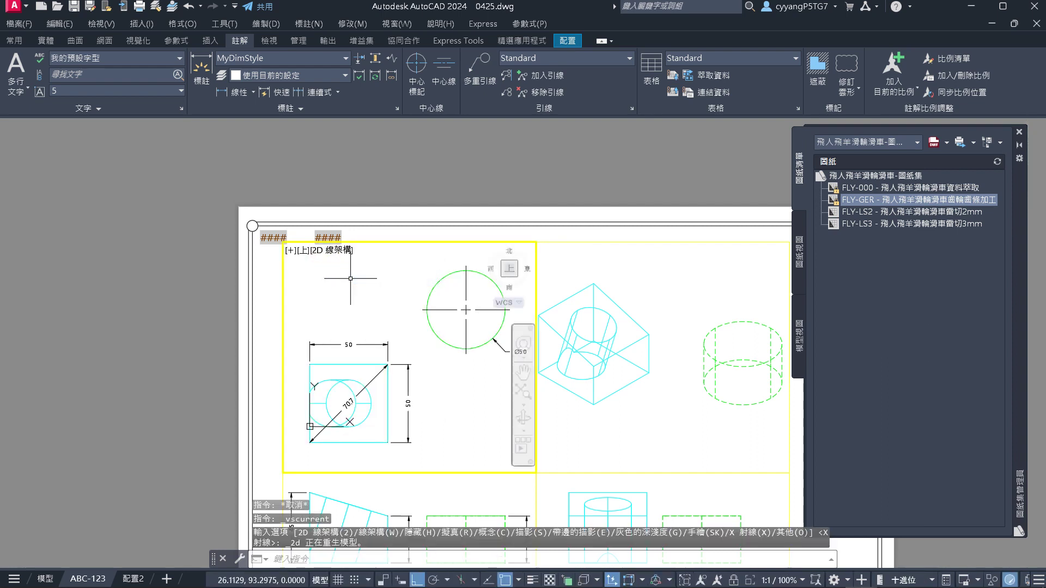
double_click(463, 159)
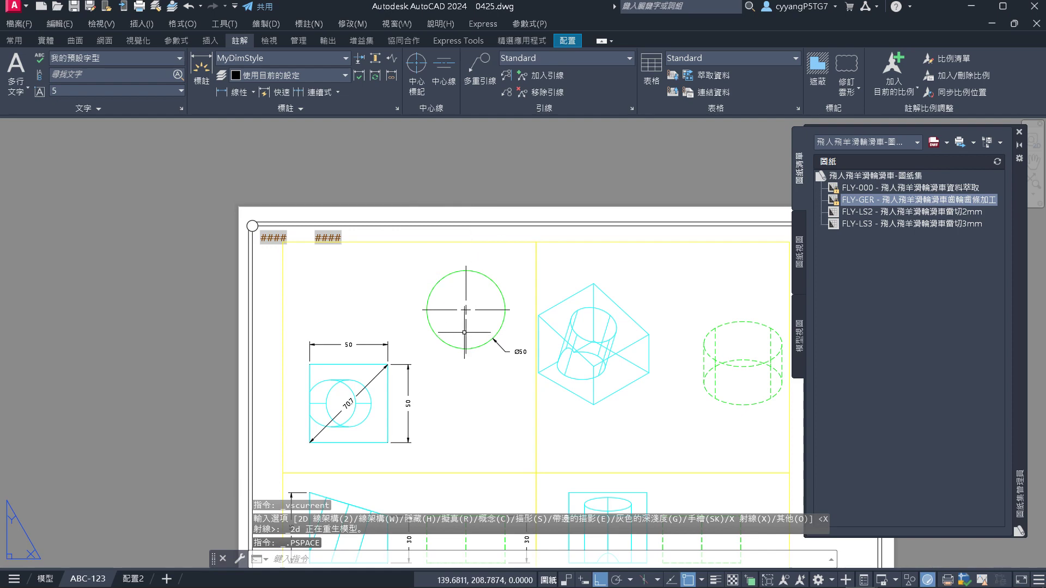
Zoom around the layout sheet to inspect the dimensioned views and isometric viewport
scroll(468, 335, down, 1)
scroll(490, 392, up, 2)
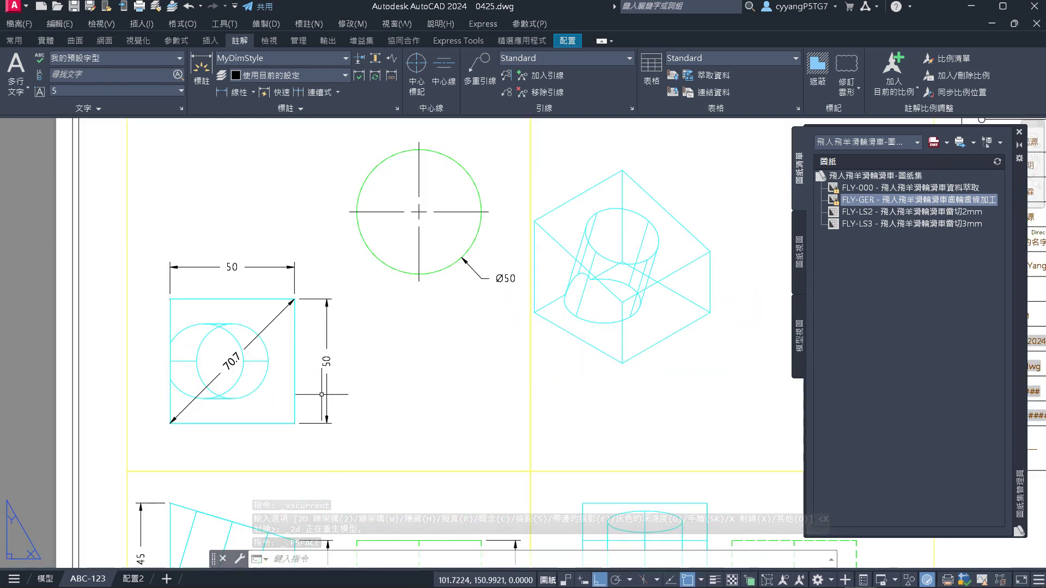
scroll(150, 385, down, 2)
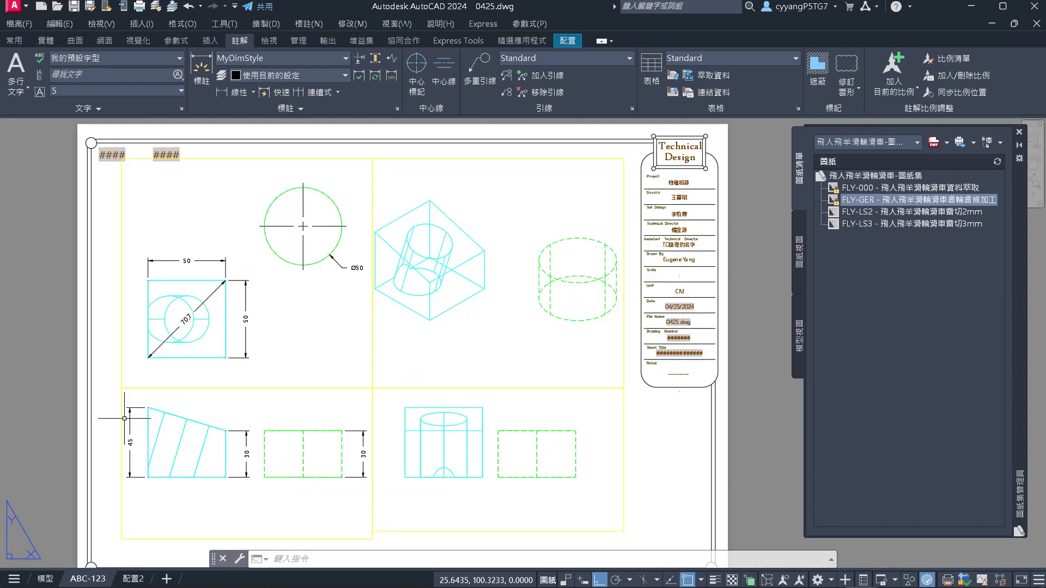
scroll(130, 394, up, 2)
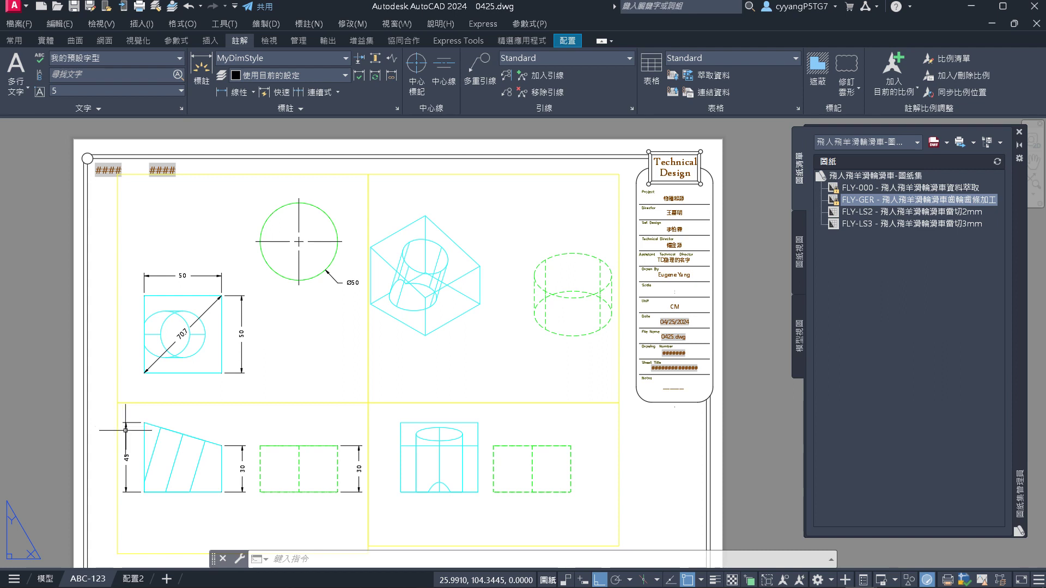
click(430, 468)
click(493, 515)
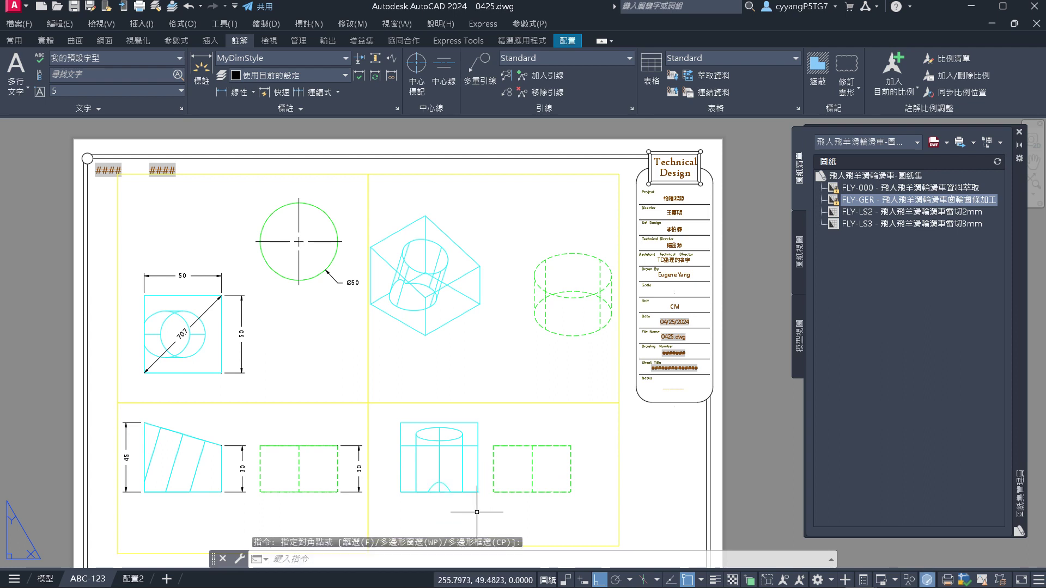
scroll(479, 501, up, 4)
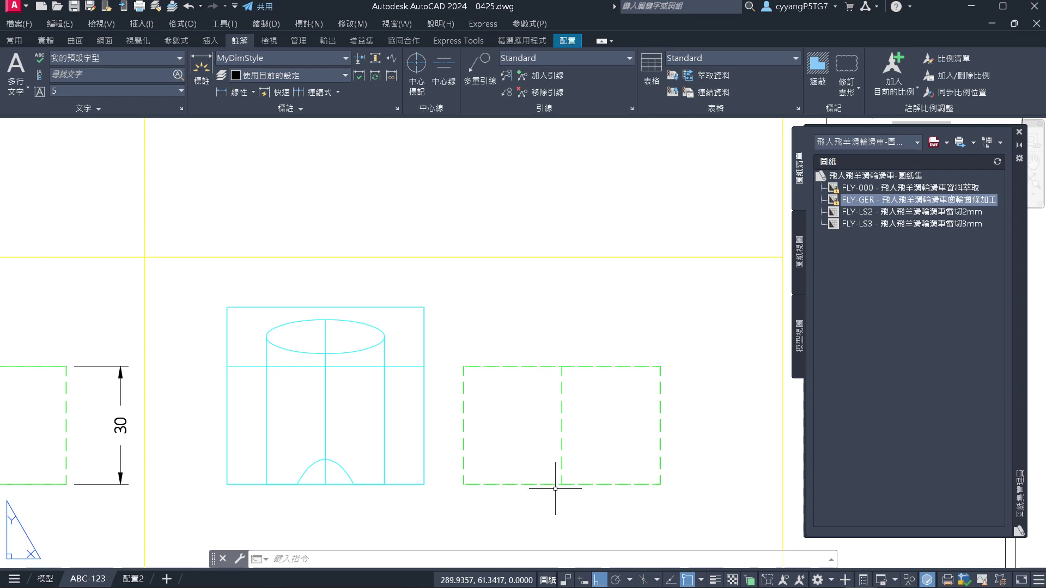
scroll(556, 479, down, 8)
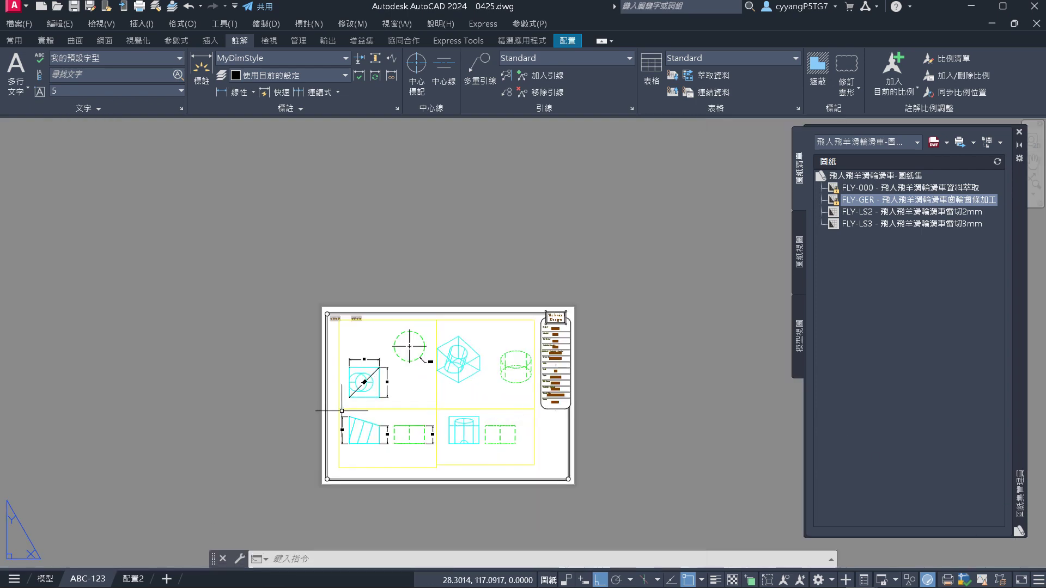
scroll(345, 430, up, 7)
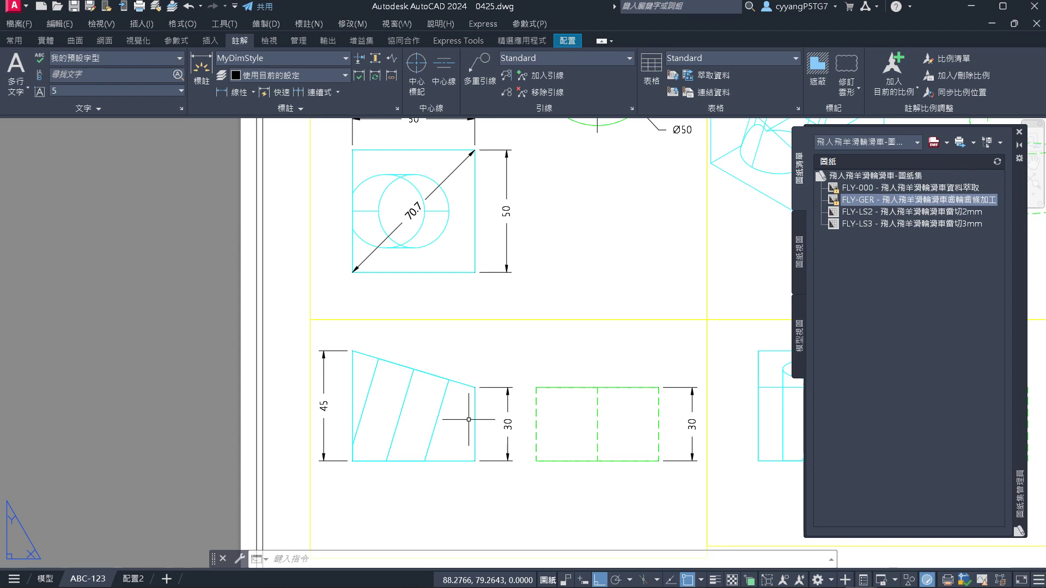
scroll(362, 296, up, 2)
scroll(381, 348, down, 5)
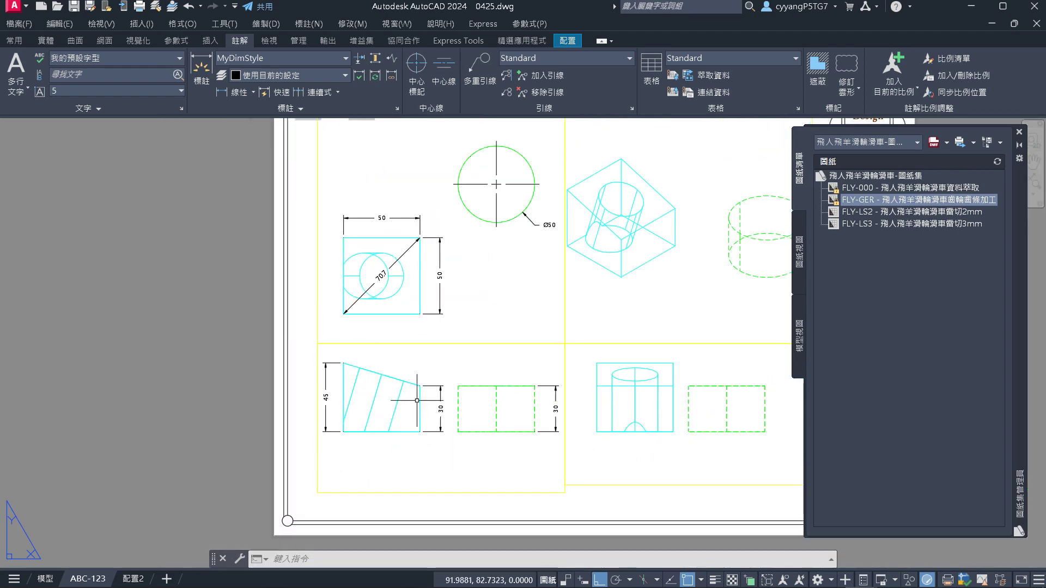
scroll(402, 374, up, 3)
scroll(376, 349, down, 2)
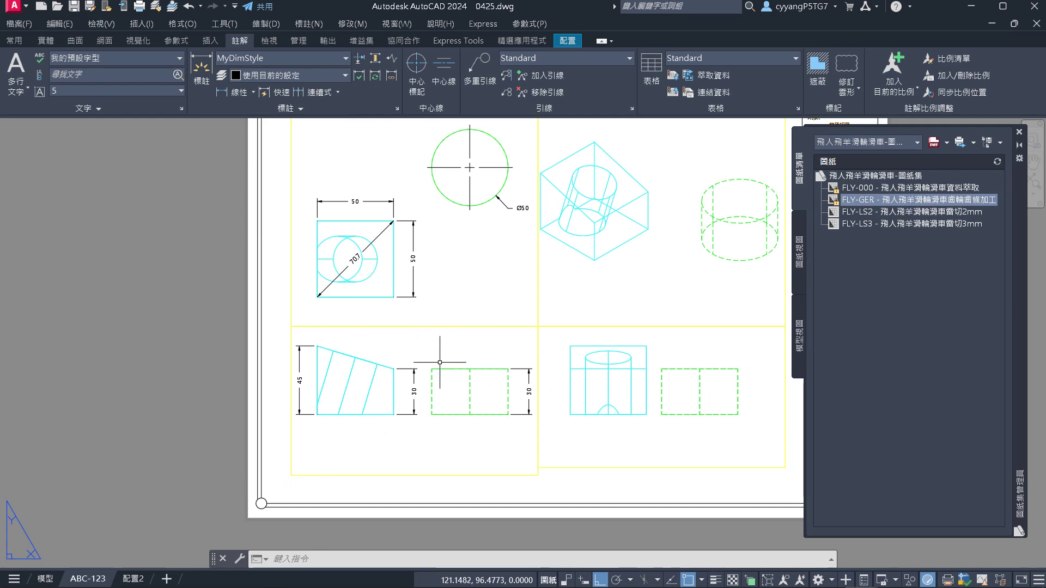
scroll(436, 349, up, 2)
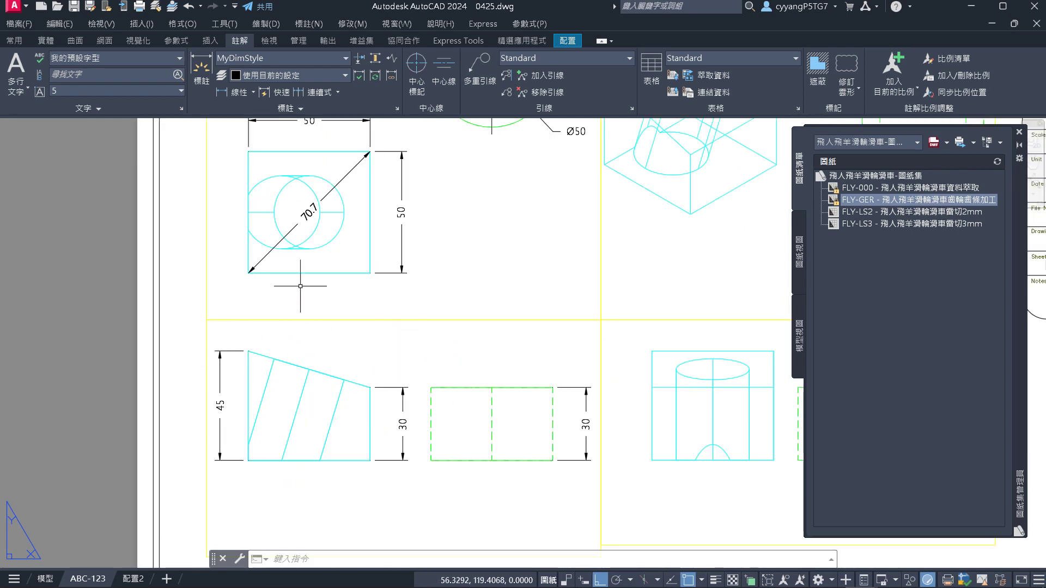
scroll(300, 340, down, 1)
scroll(302, 342, up, 1)
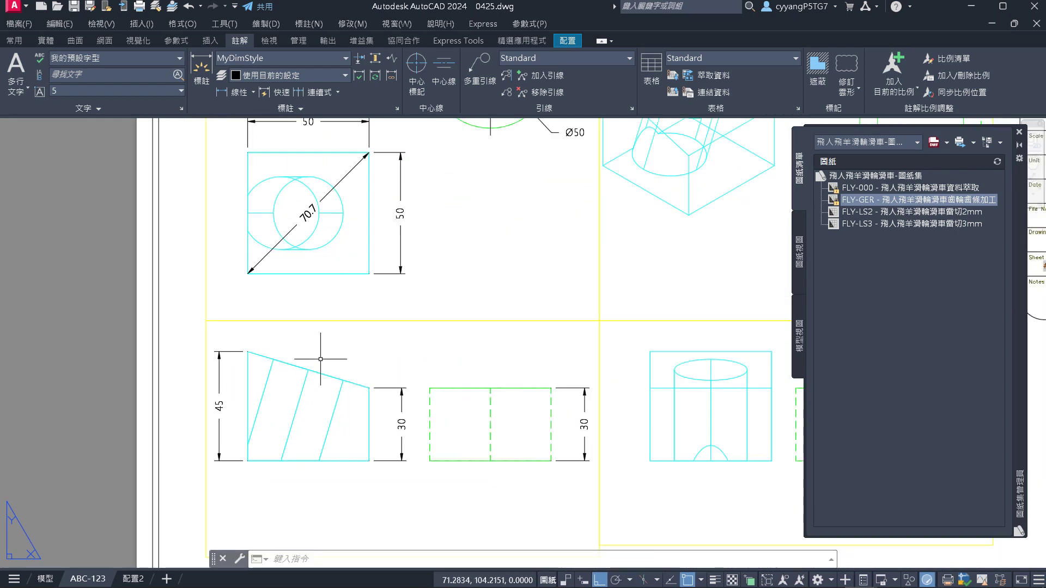
scroll(307, 344, down, 3)
scroll(302, 401, up, 1)
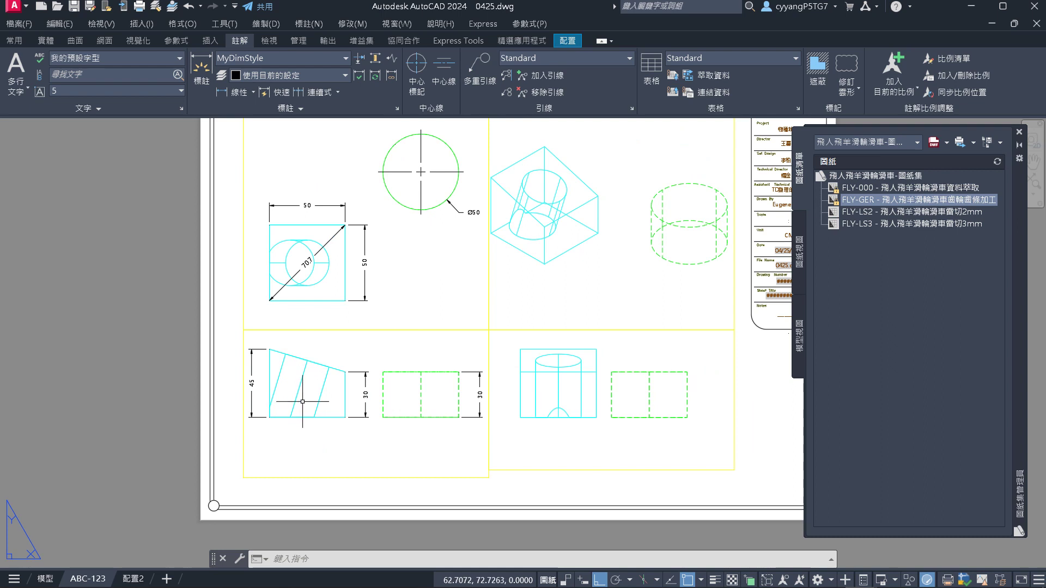
scroll(304, 407, down, 2)
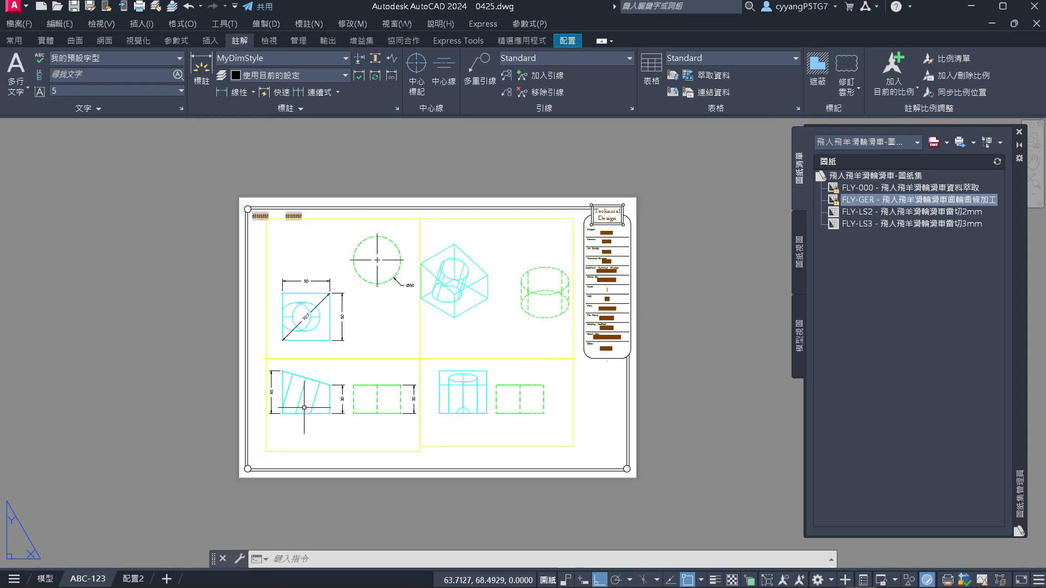
Maximize the isometric viewport, orbit the cube slightly, and start the UCS command
double_click(354, 218)
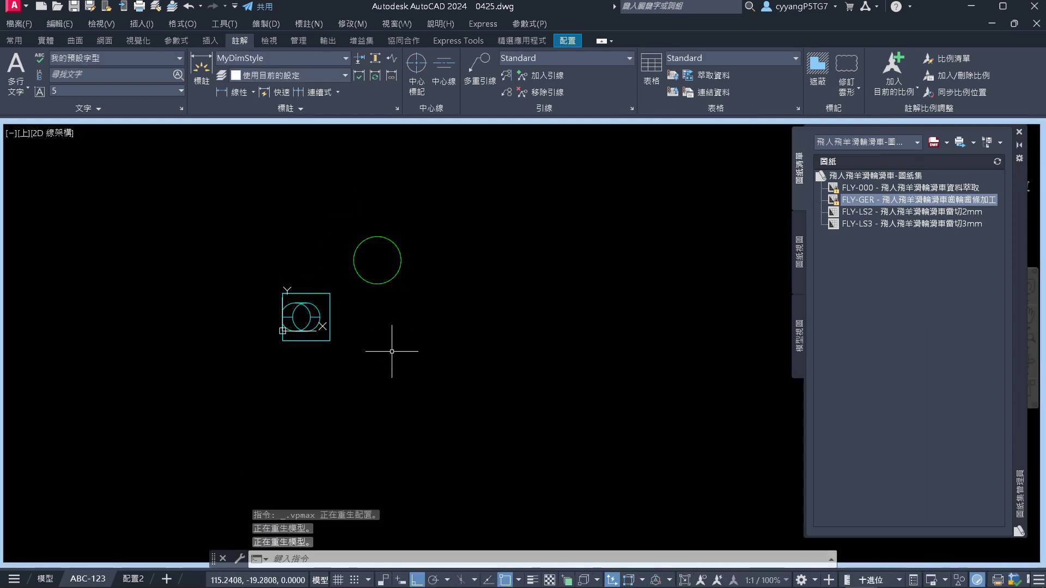
shift+middle_drag(390, 351, 290, 229)
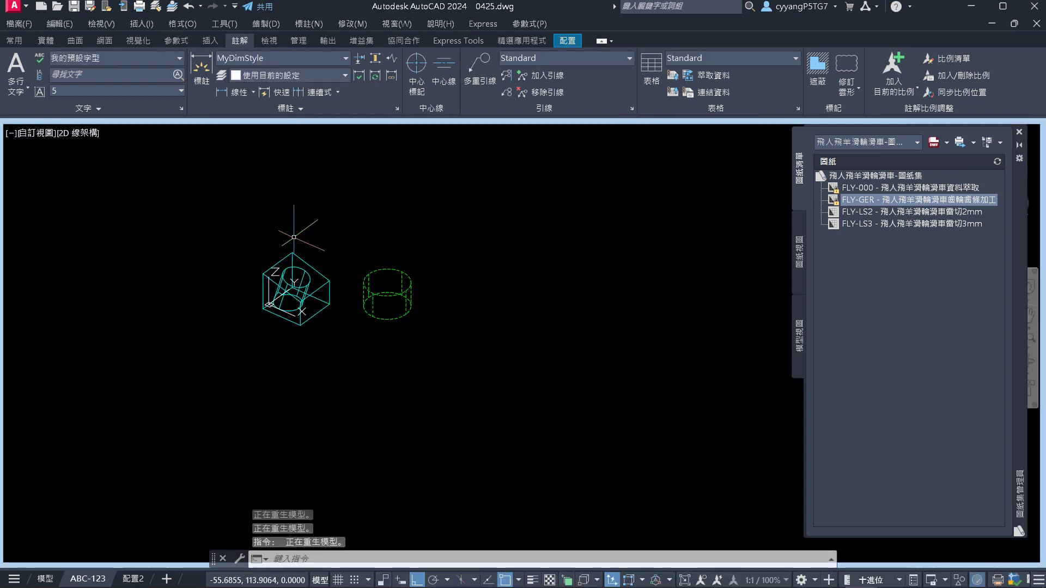
scroll(291, 223, up, 4)
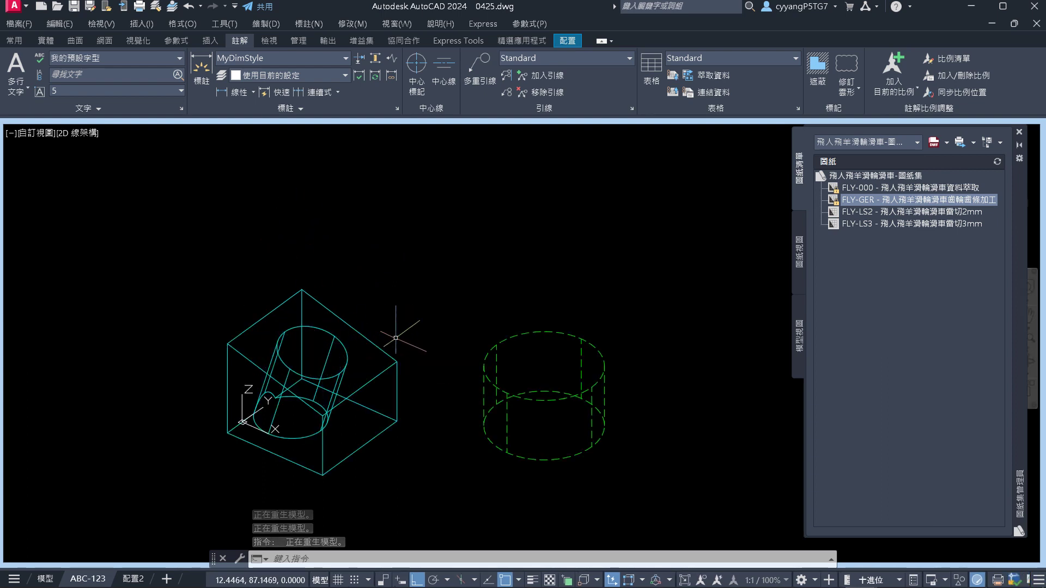
mouse_move(391, 363)
shift+middle_down()
mouse_move(385, 327)
mouse_move(425, 345)
mouse_move(388, 357)
shift+middle_up()
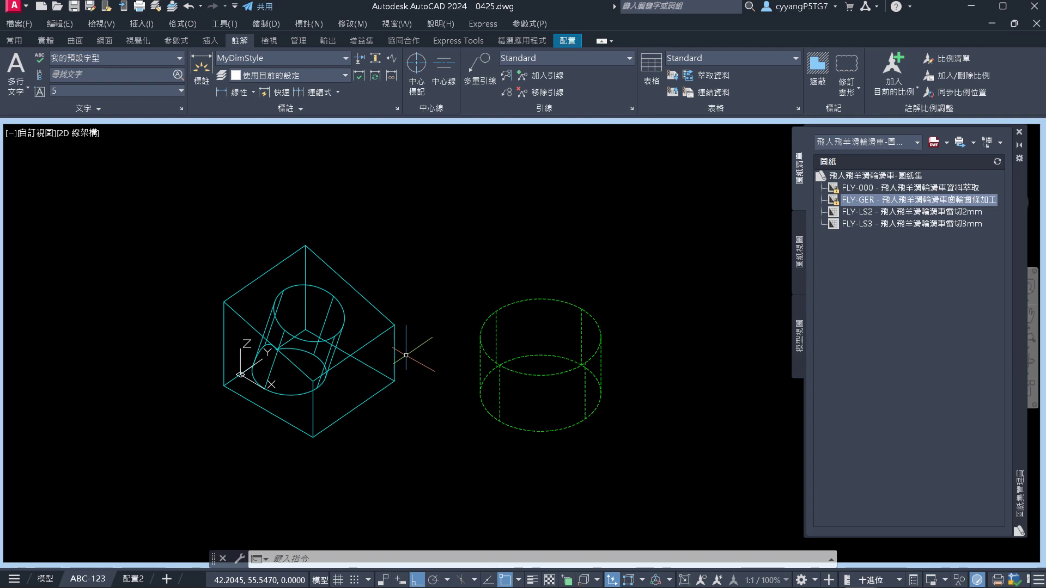
text(ucs)
key(Return)
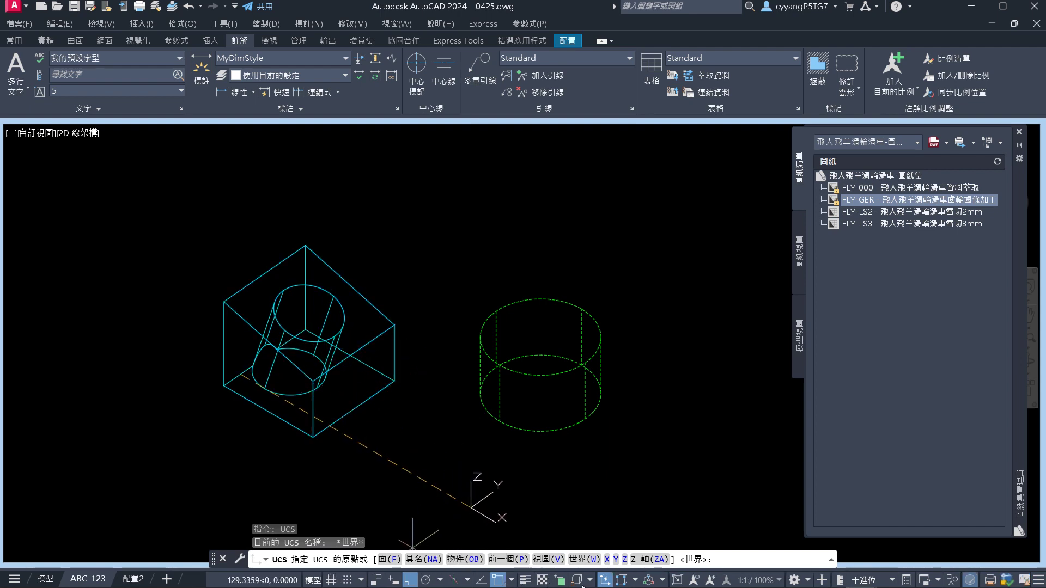
Turn off Dynamic UCS with F6 and retry UCS after adjusting the view
key(F6)
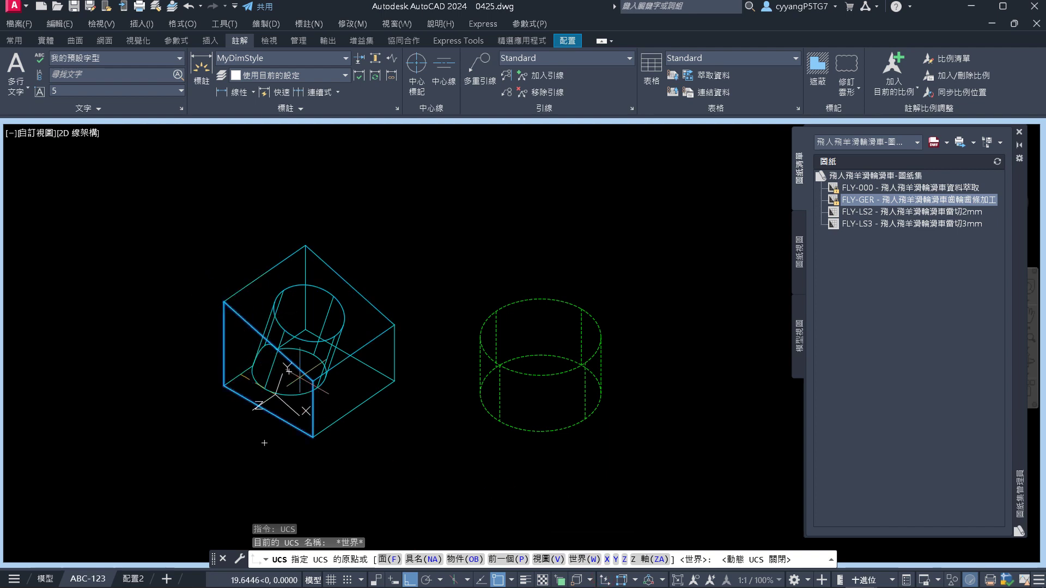
key(Escape)
key(Escape)
key(Escape)
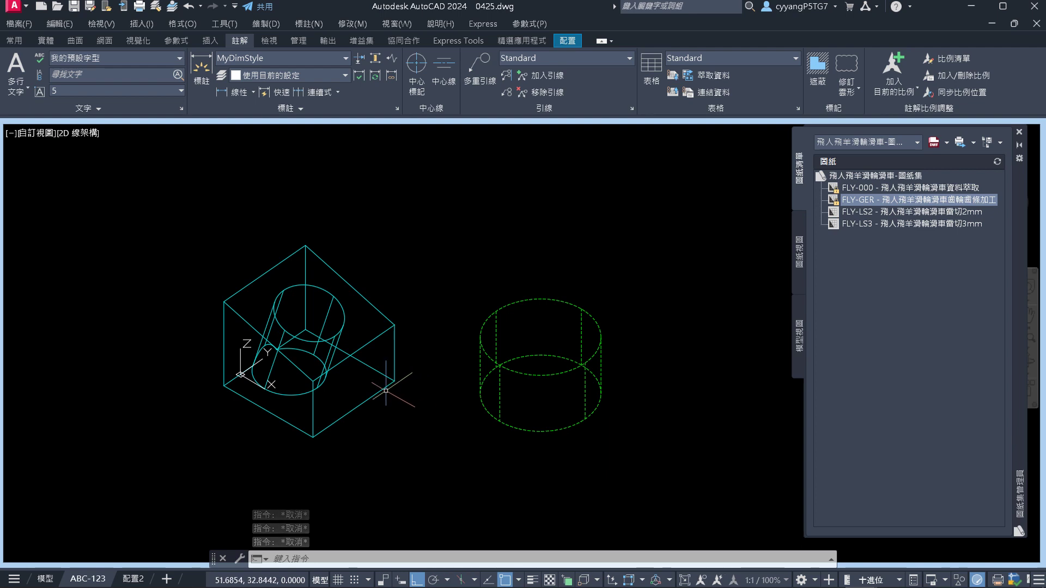
text(ucs)
key(Return)
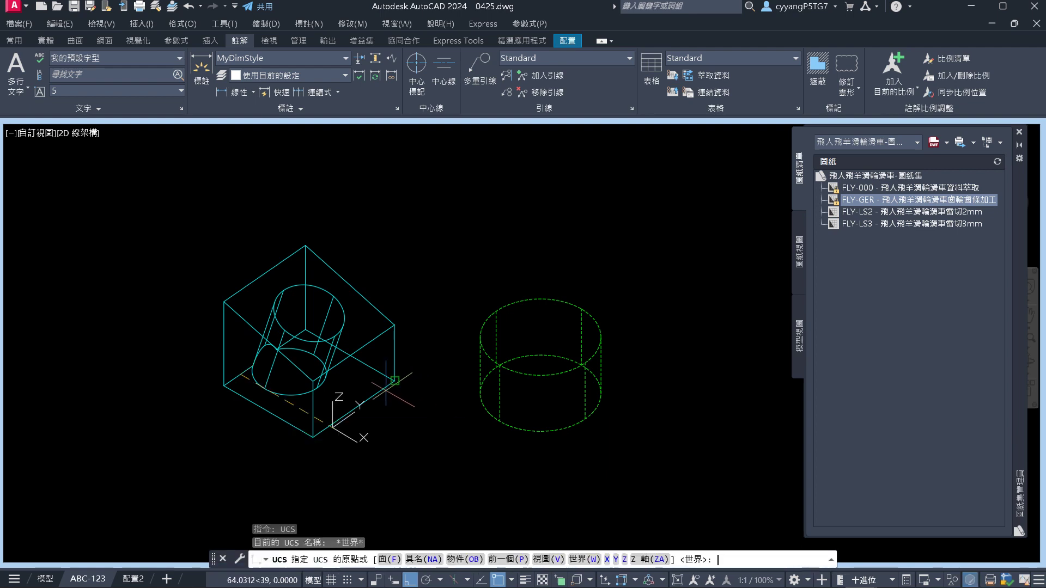
scroll(329, 366, up, 5)
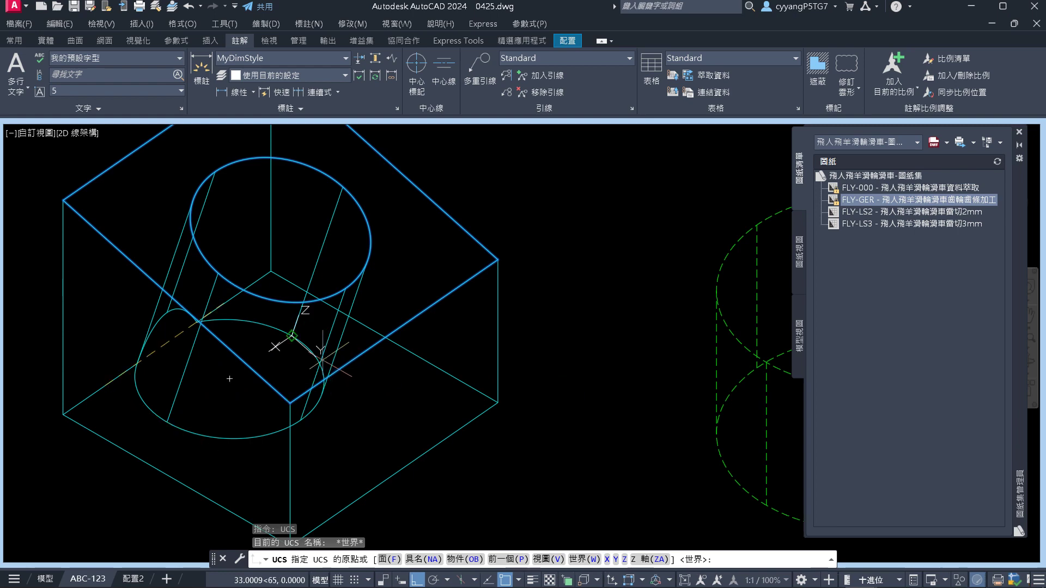
key(Escape)
key(Escape)
key(Escape)
key(Escape)
scroll(446, 383, down, 3)
scroll(446, 383, up, 3)
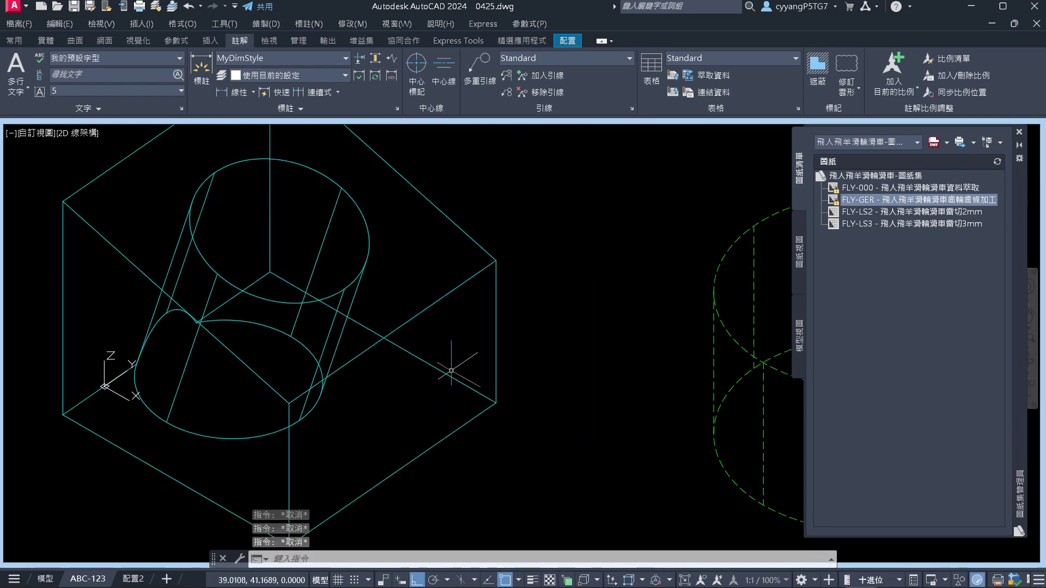
scroll(446, 383, down, 5)
shift+middle_drag(446, 383, 446, 383)
scroll(442, 353, up, 2)
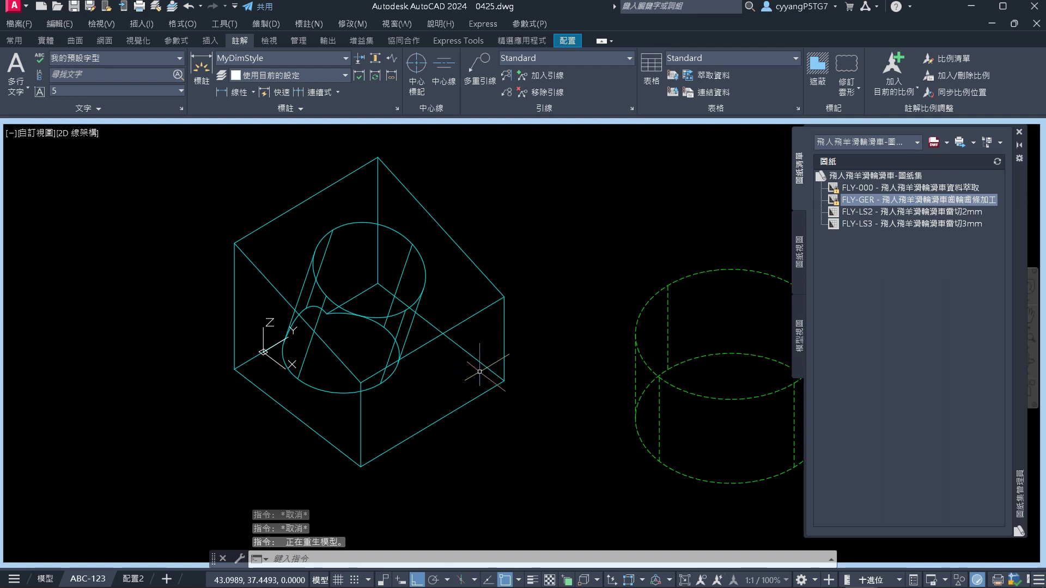
text(ucs)
key(Return)
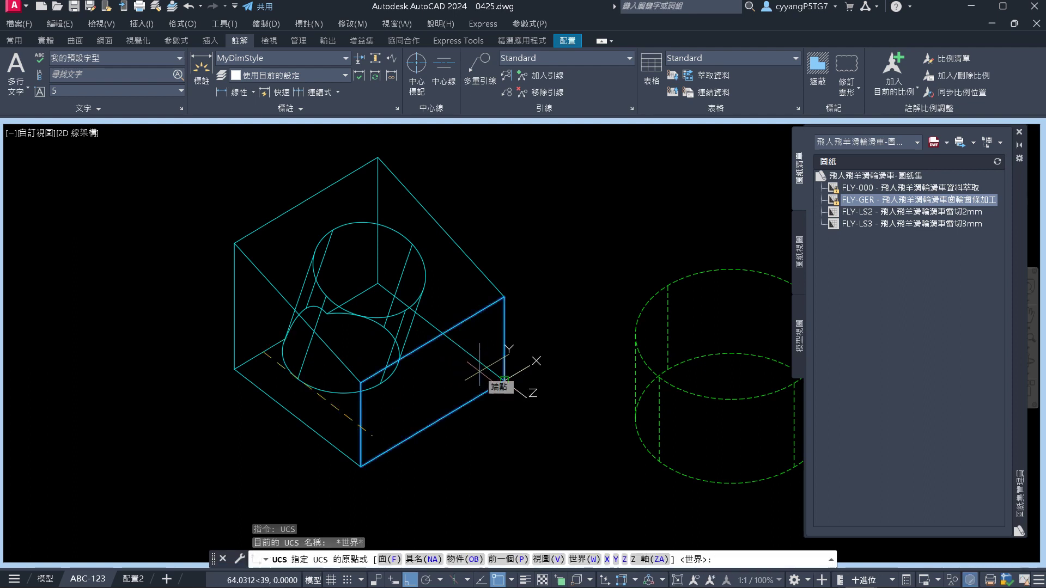
click(360, 383)
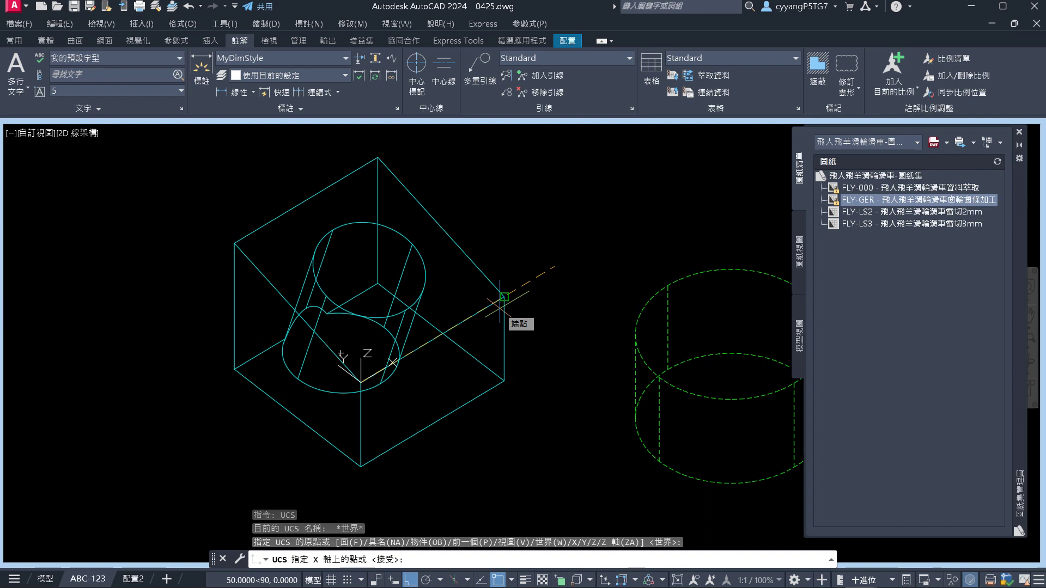
key(Escape)
key(Escape)
key(Escape)
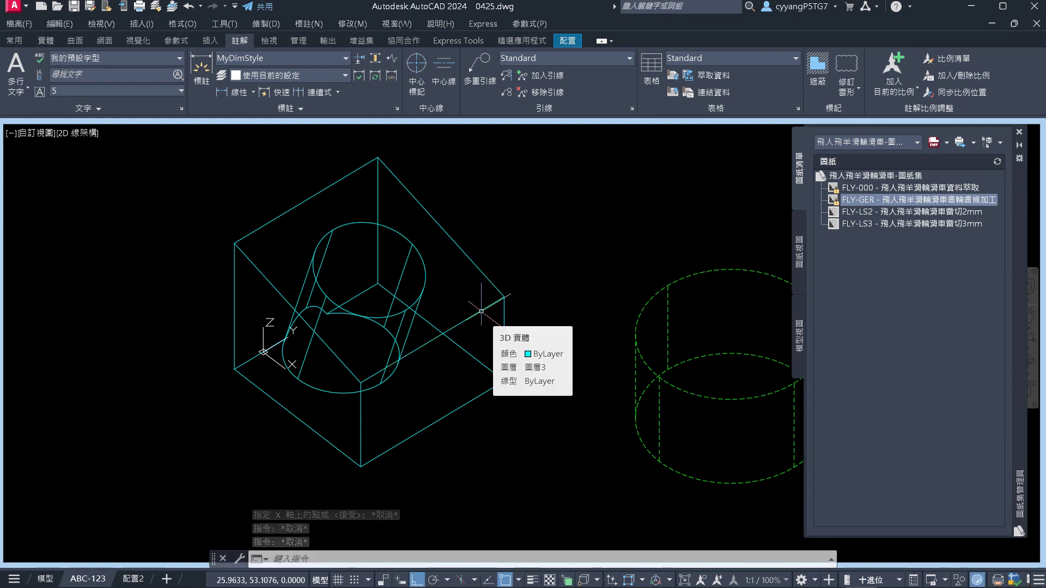
Define the UCS from the cube's top-corner origin, an X-axis endpoint and a top vertex
text(ucs)
key(Return)
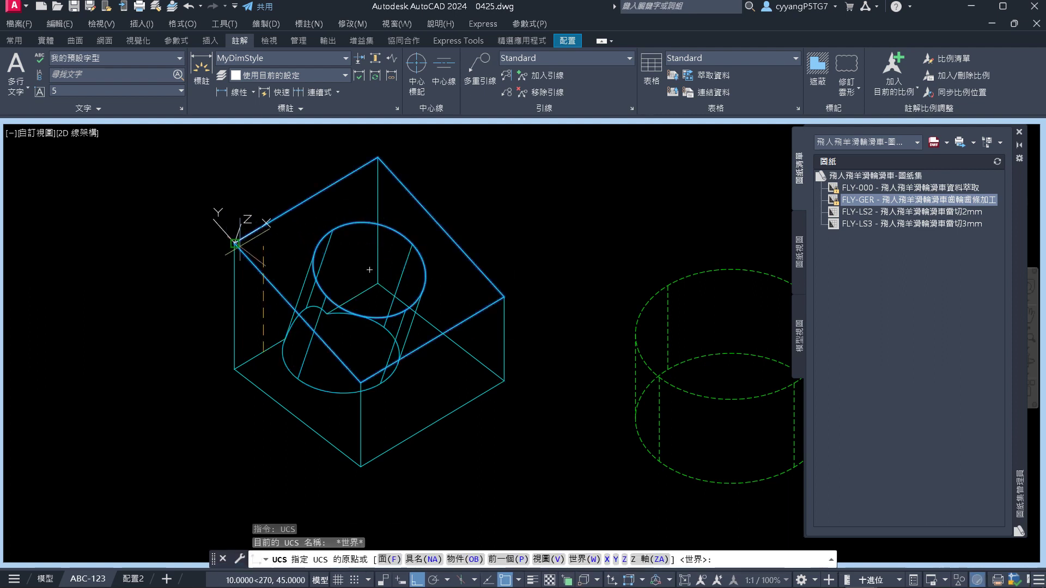
scroll(370, 270, down, 1)
scroll(245, 256, up, 2)
scroll(218, 256, down, 3)
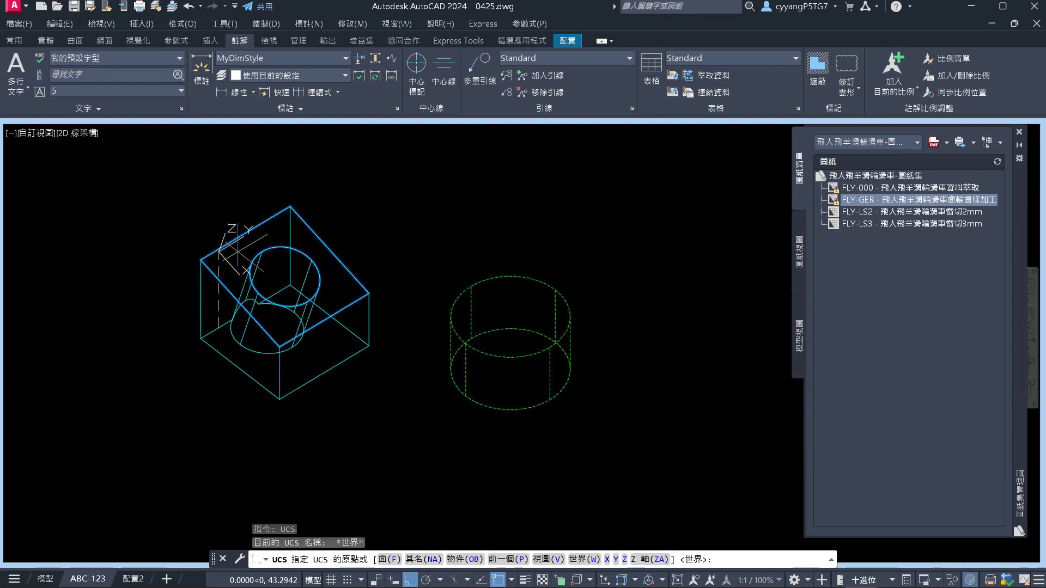
scroll(185, 262, up, 3)
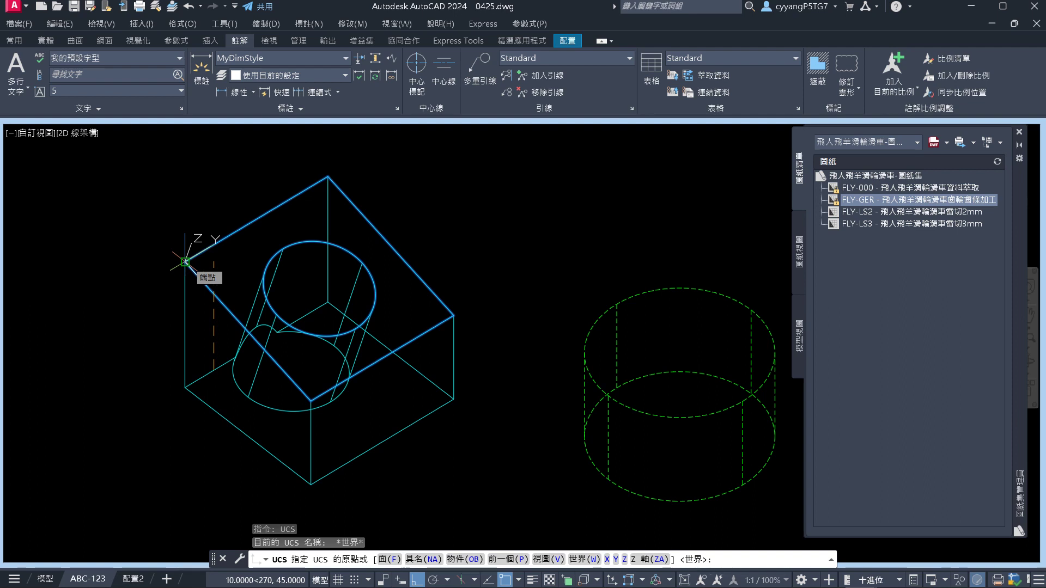
click(185, 262)
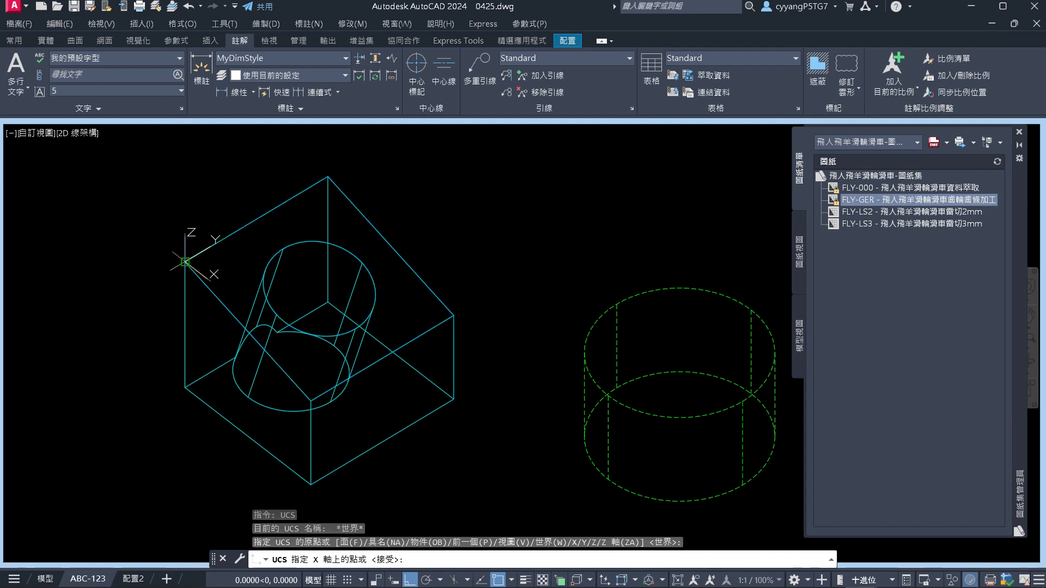
click(311, 401)
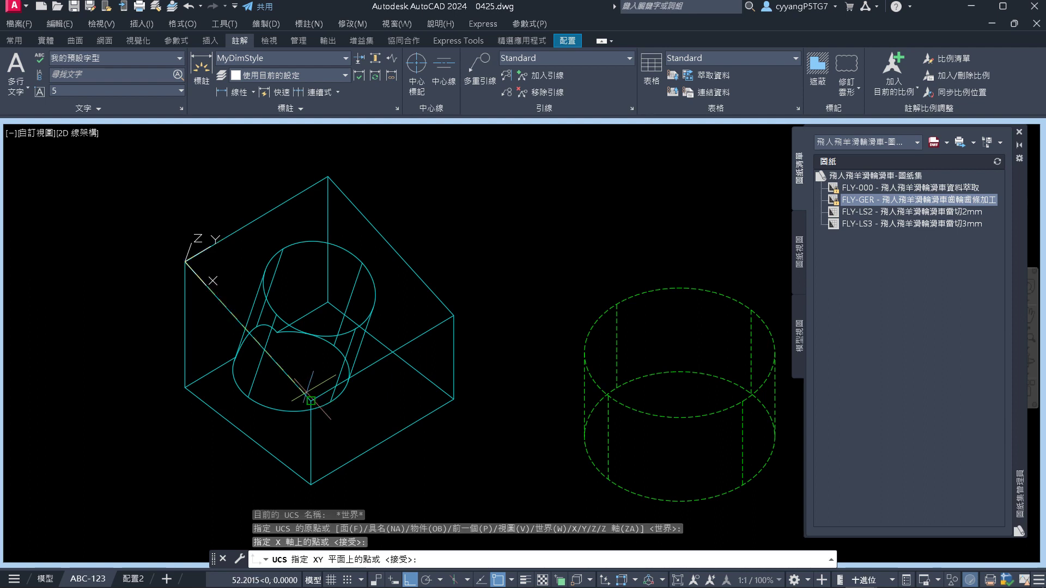
click(329, 176)
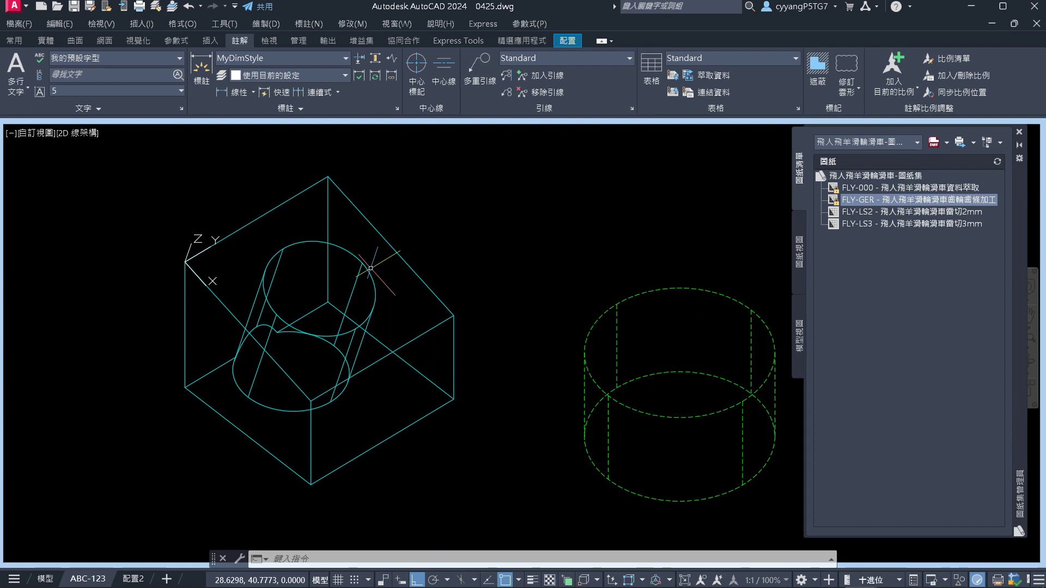
Show the PLAN view of the current UCS and pan to frame the bored cube
text(P)
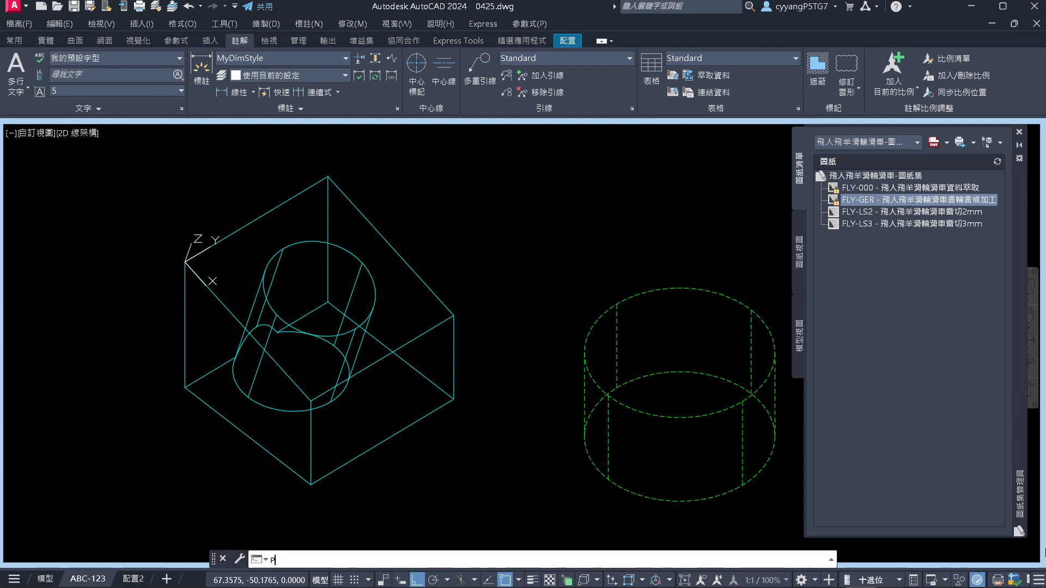
text(LAN)
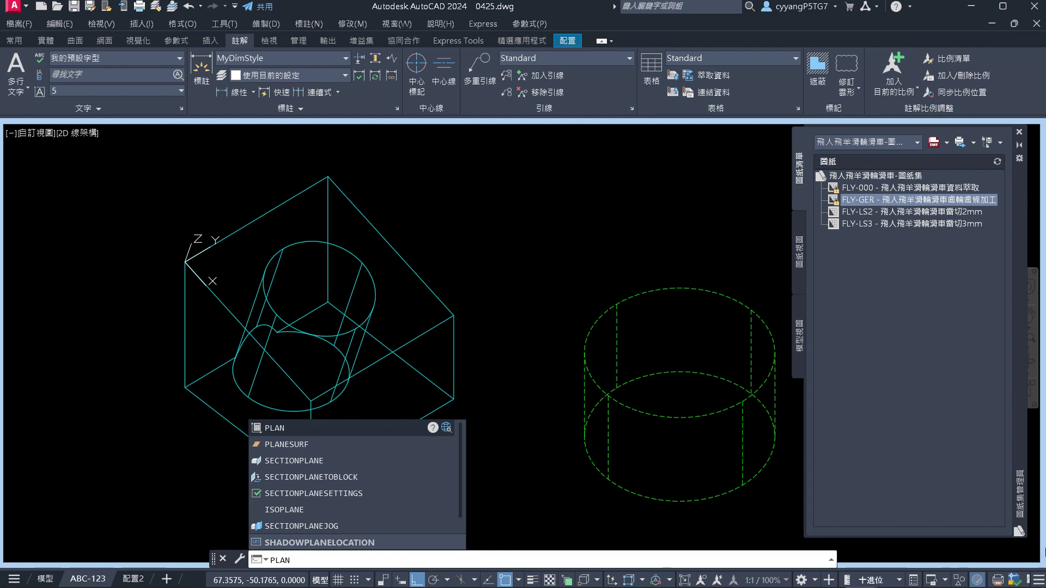
key(Return)
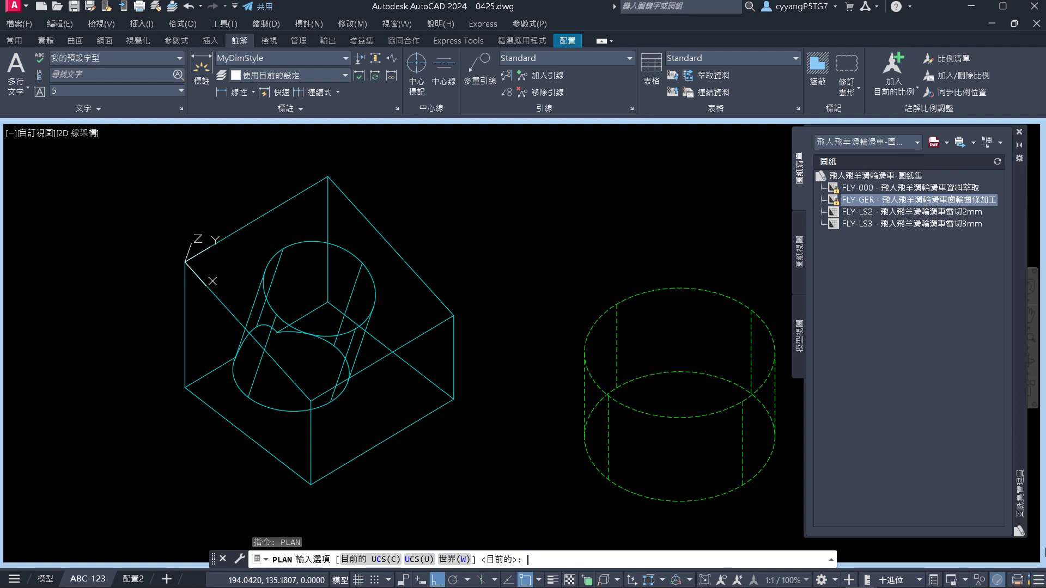
key(Return)
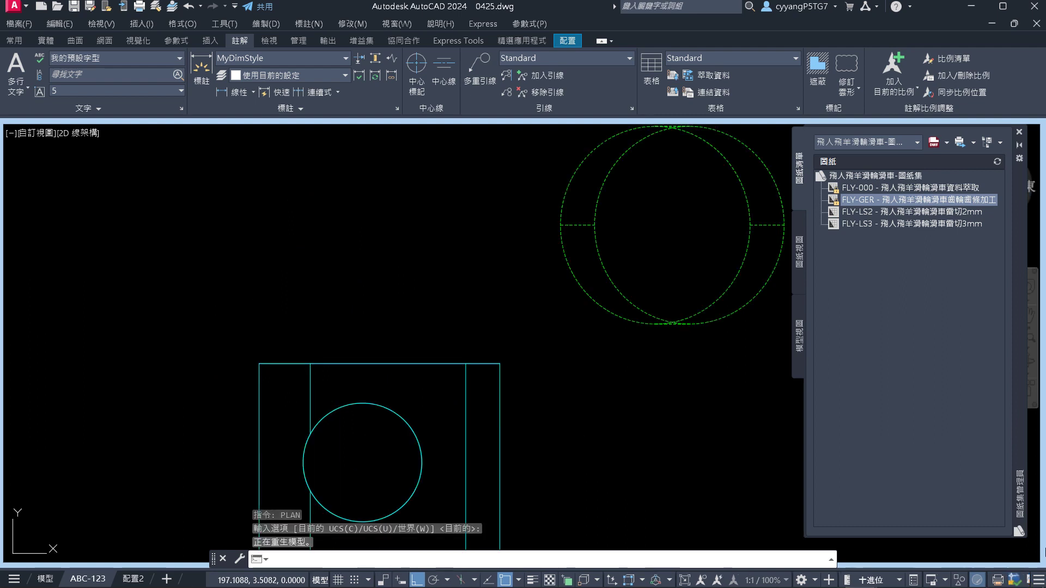
scroll(790, 525, down, 1)
middle_drag(747, 525, 630, 460)
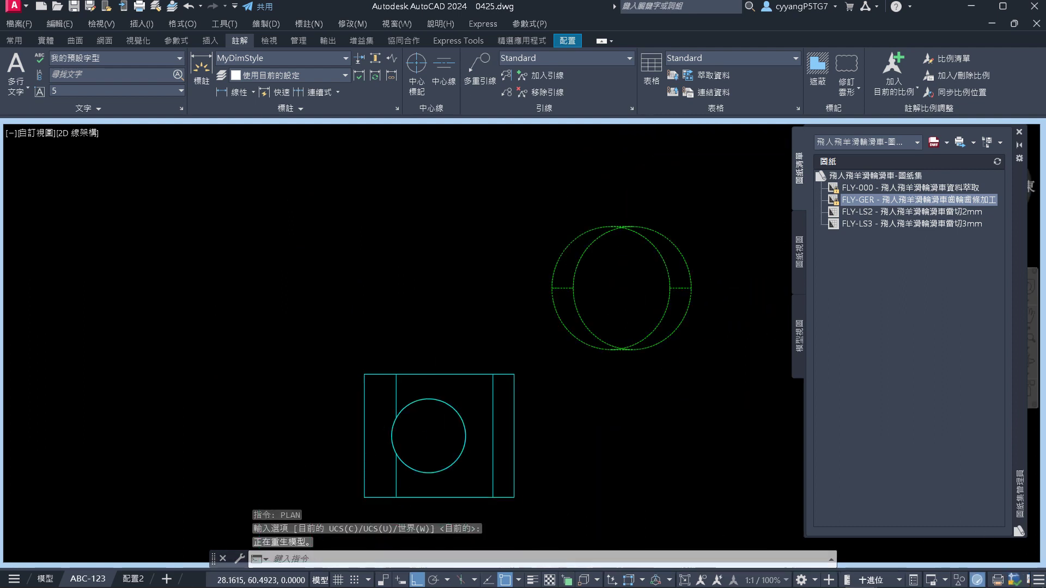
scroll(436, 502, up, 1)
scroll(392, 331, down, 1)
scroll(583, 473, up, 2)
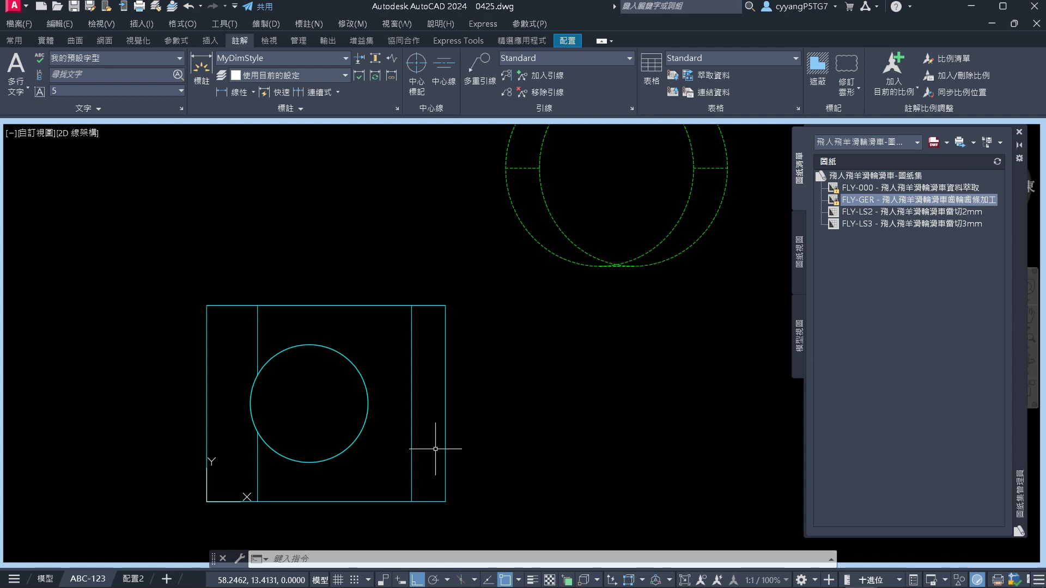
Open View Manager with V and create a new named view called 'ramp'
text(v)
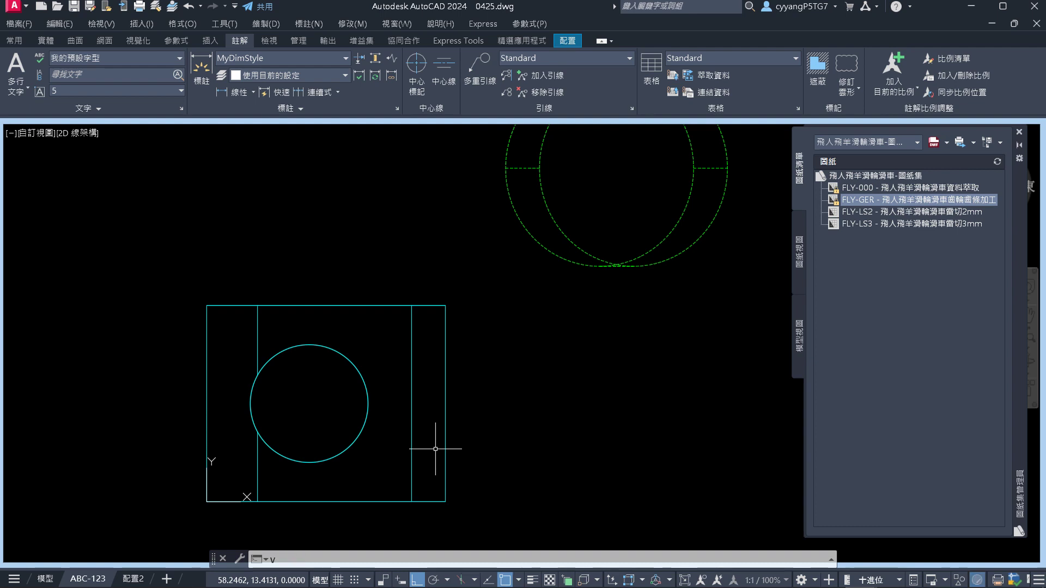
key(Return)
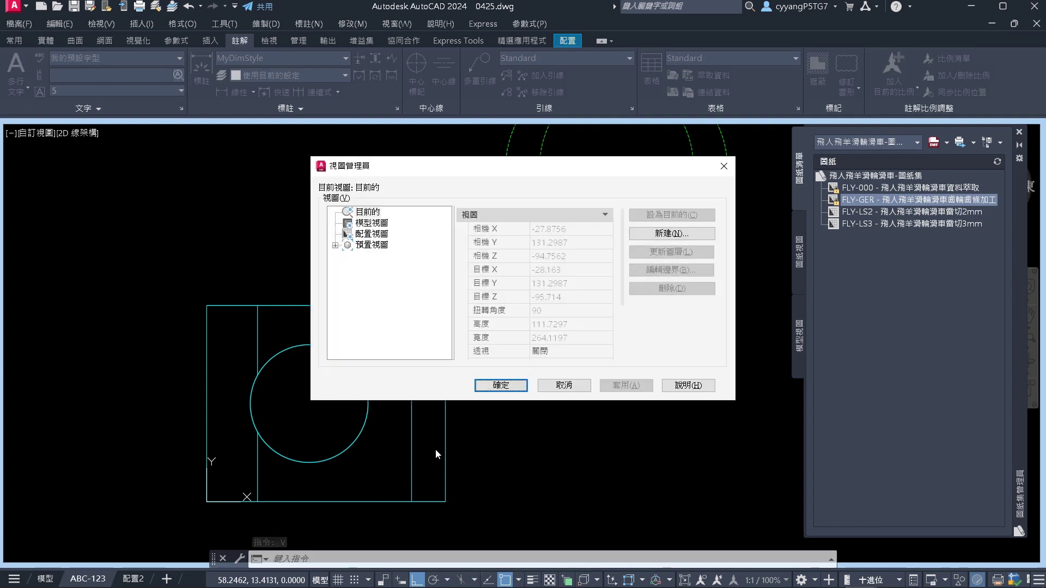
click(335, 246)
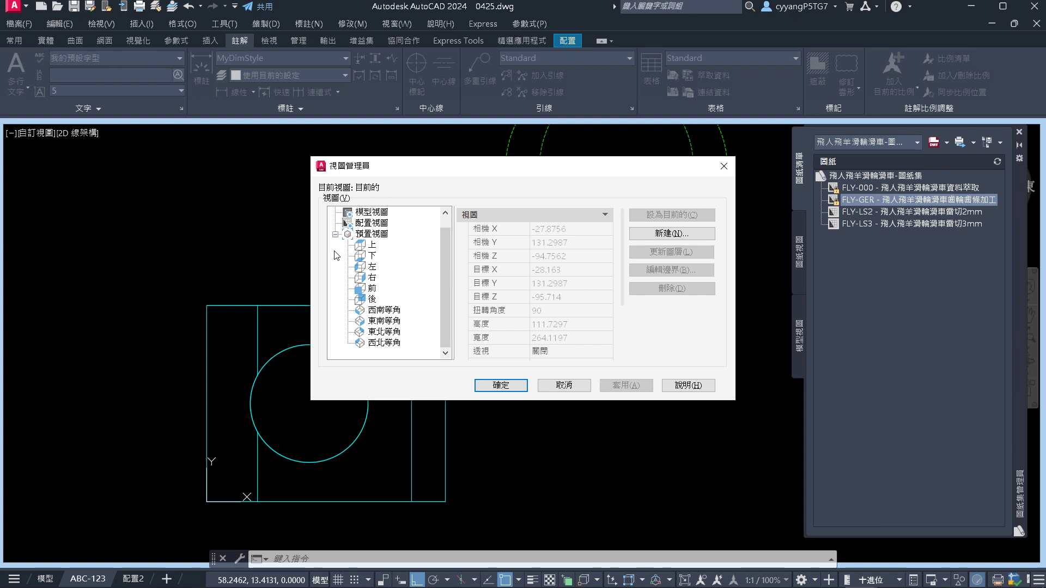
click(662, 238)
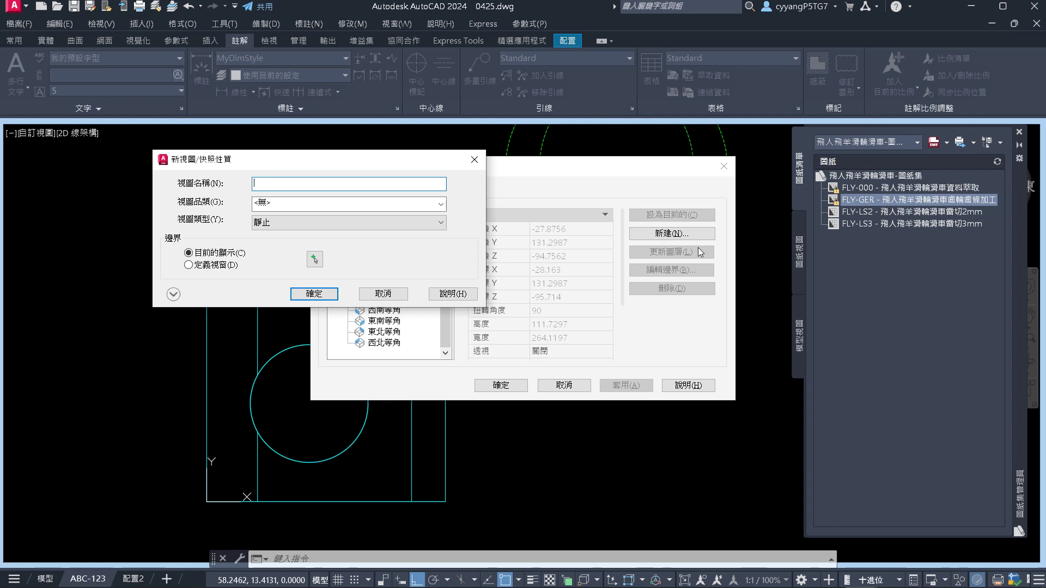
text(S)
key(BackSpace)
text(S)
key(BackSpace)
text(S)
key(BackSpace)
text(ramp)
click(328, 294)
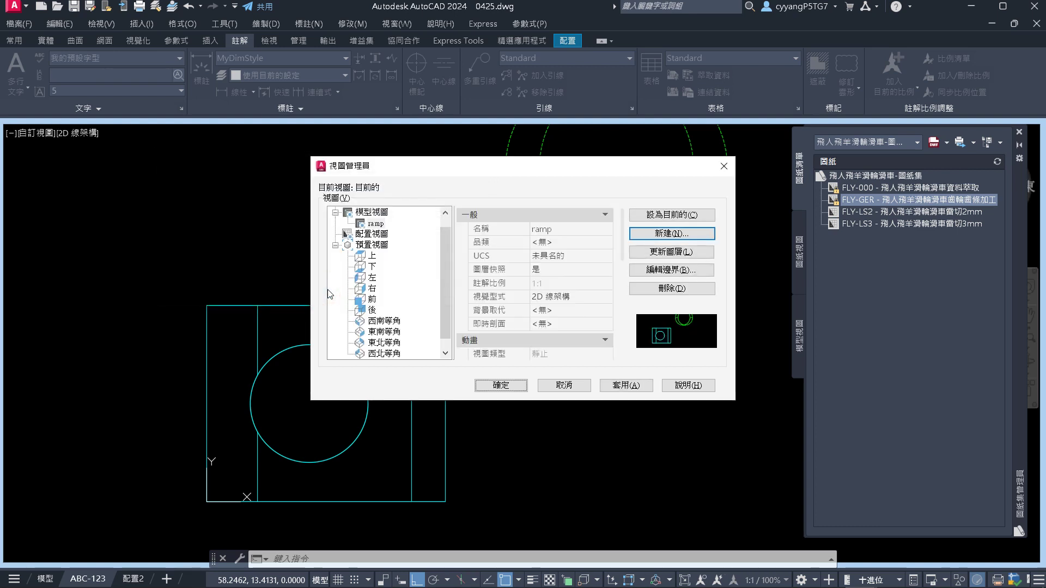
Select the ramp view, adjust its coordinate system setting, and save it
click(375, 225)
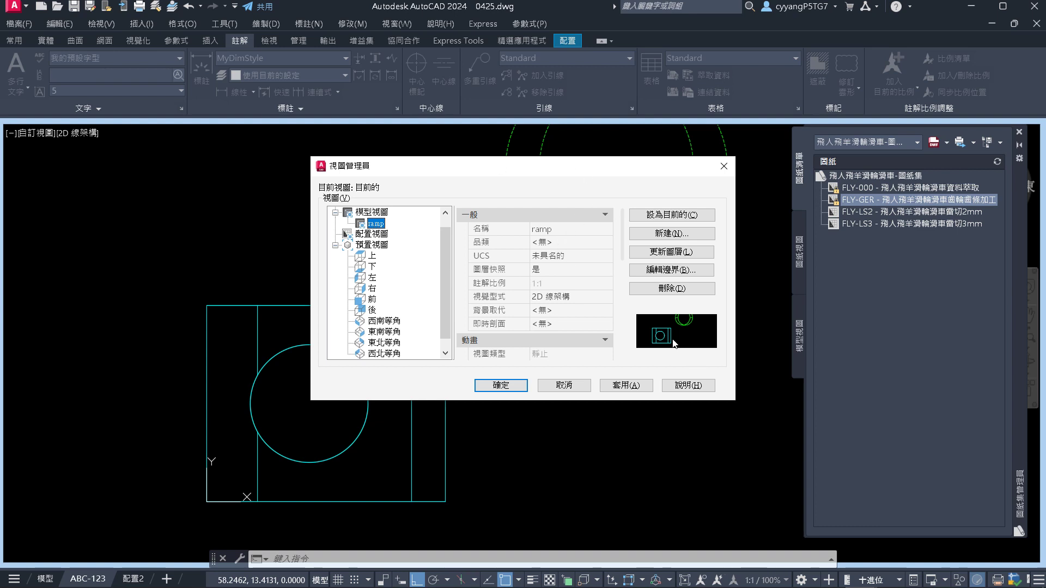
click(593, 261)
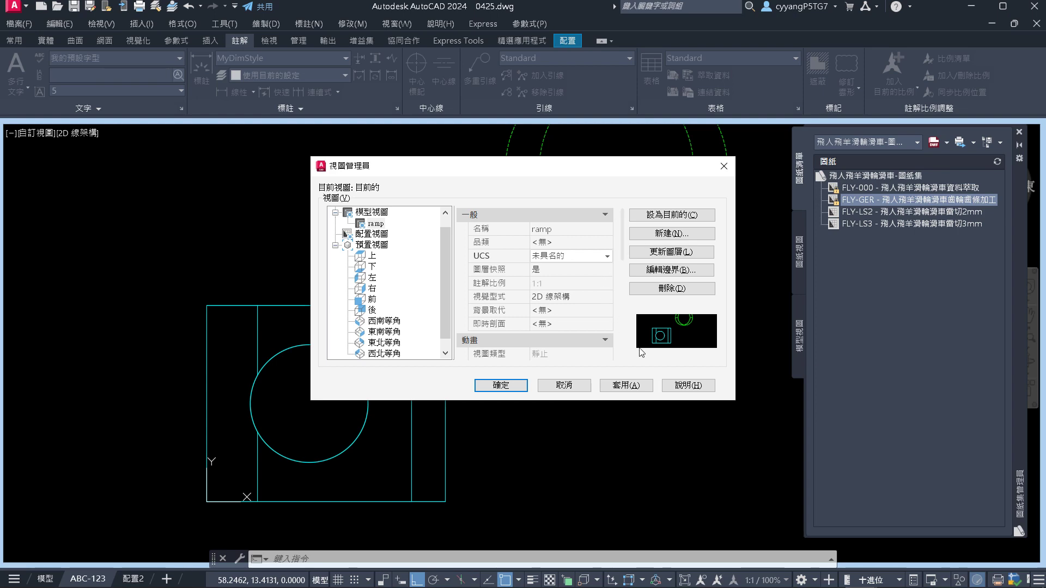
click(490, 386)
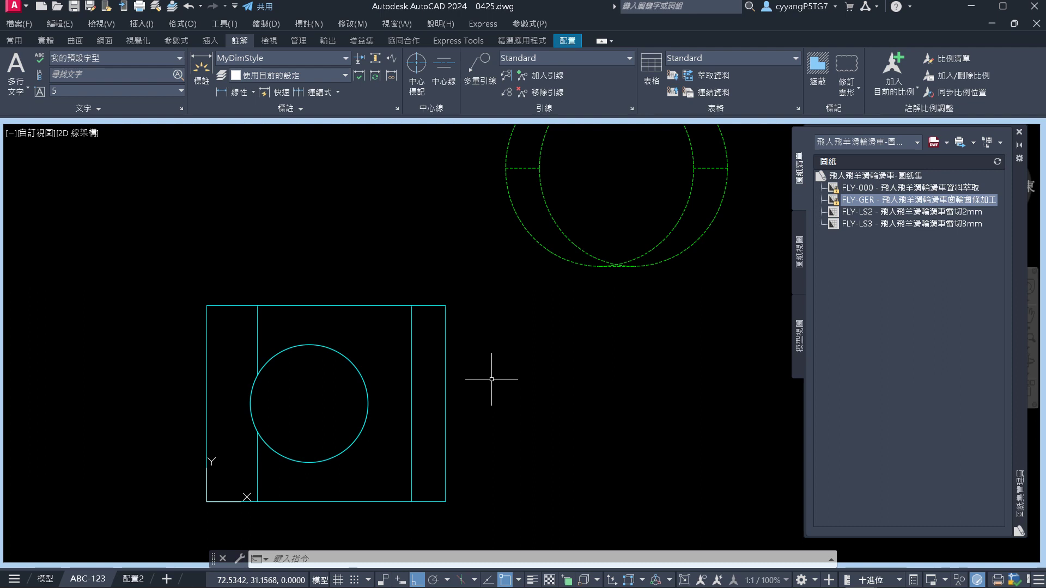
Minimize the maximized viewport back to the full layout sheet and start a new viewport with MV
right_click(389, 260)
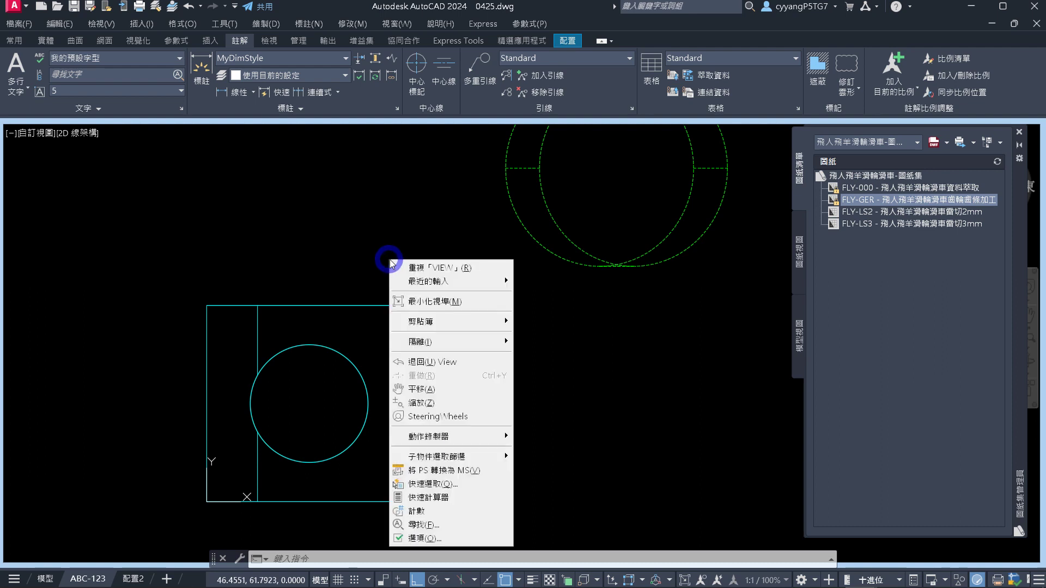
click(423, 300)
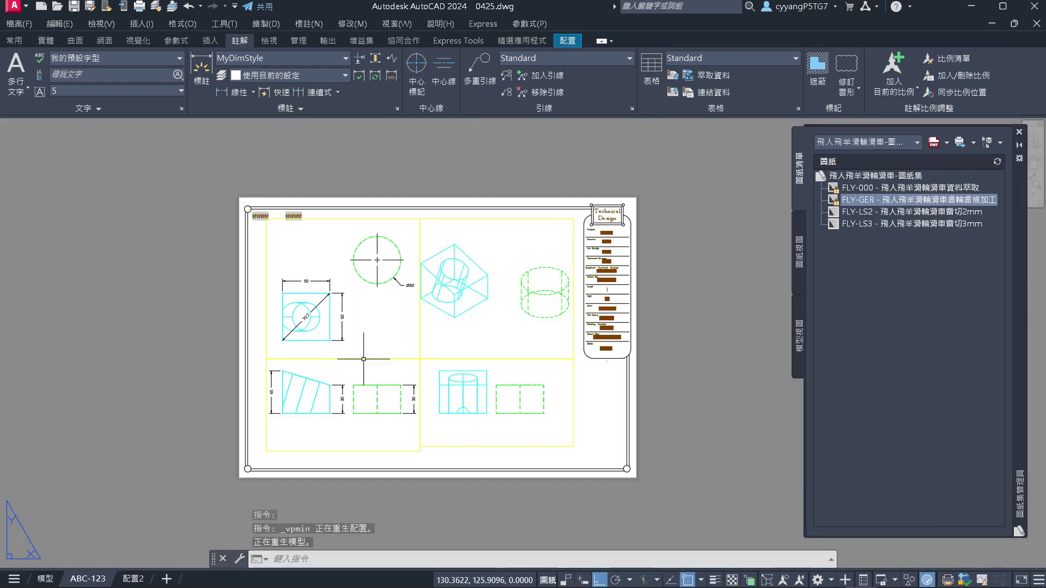
scroll(305, 370, up, 6)
scroll(222, 316, down, 8)
scroll(139, 286, up, 4)
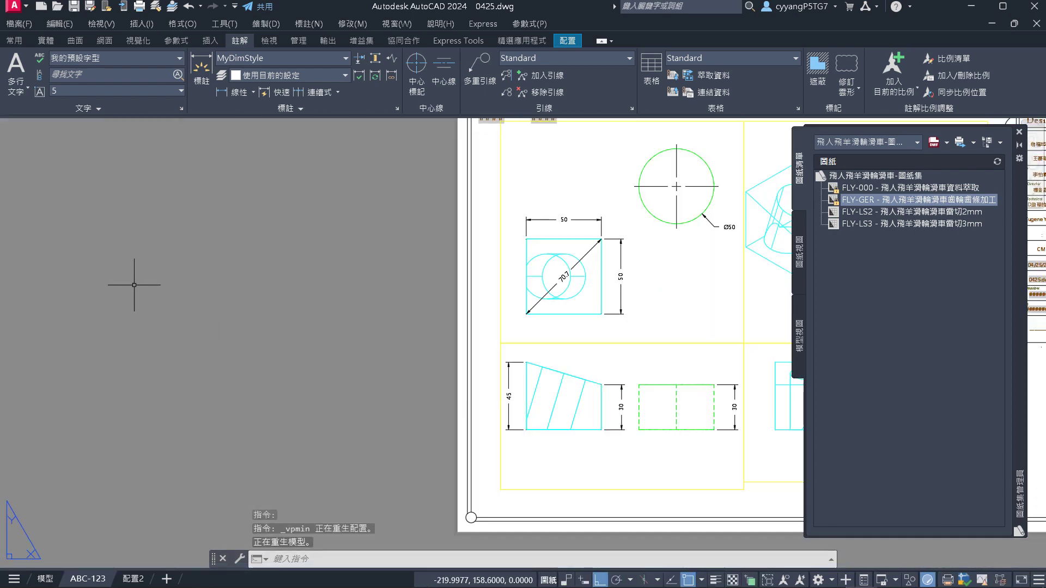
text(MV)
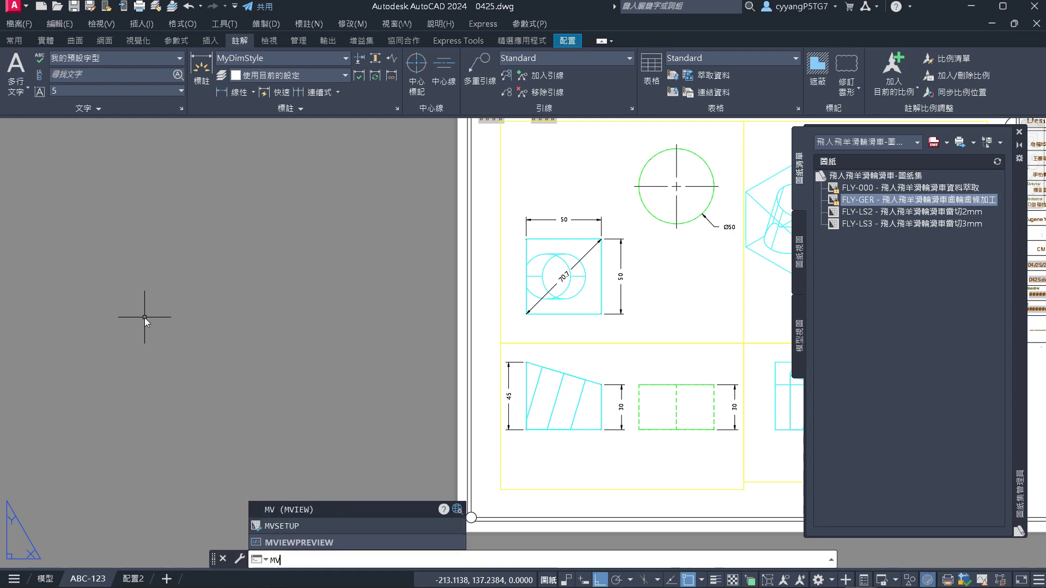
key(Return)
Draw a new viewport left of the sheet, from its first corner to the opposite corner
click(181, 304)
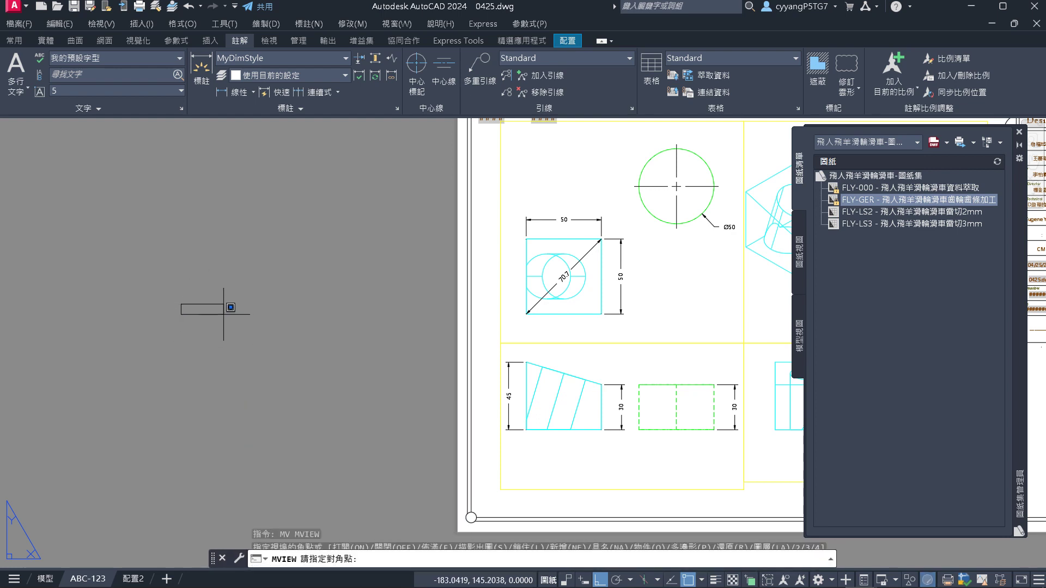
click(420, 450)
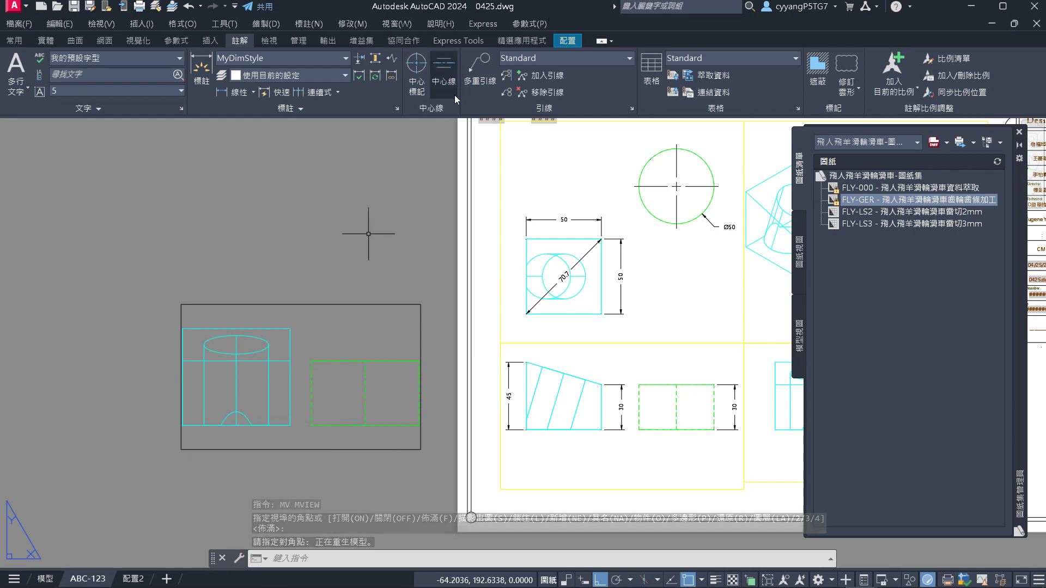
scroll(388, 198, down, 4)
scroll(583, 204, up, 2)
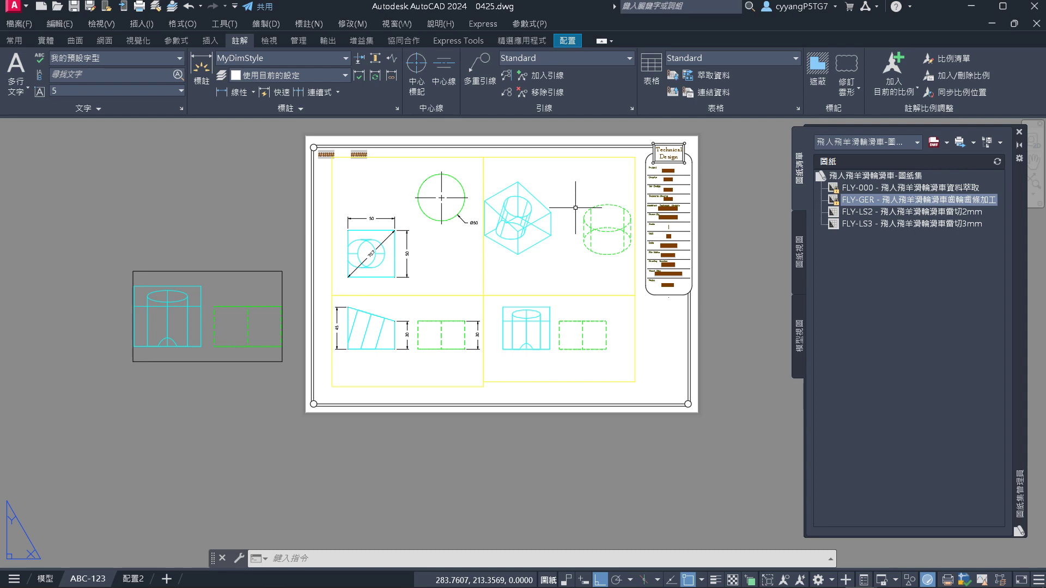
scroll(124, 223, up, 5)
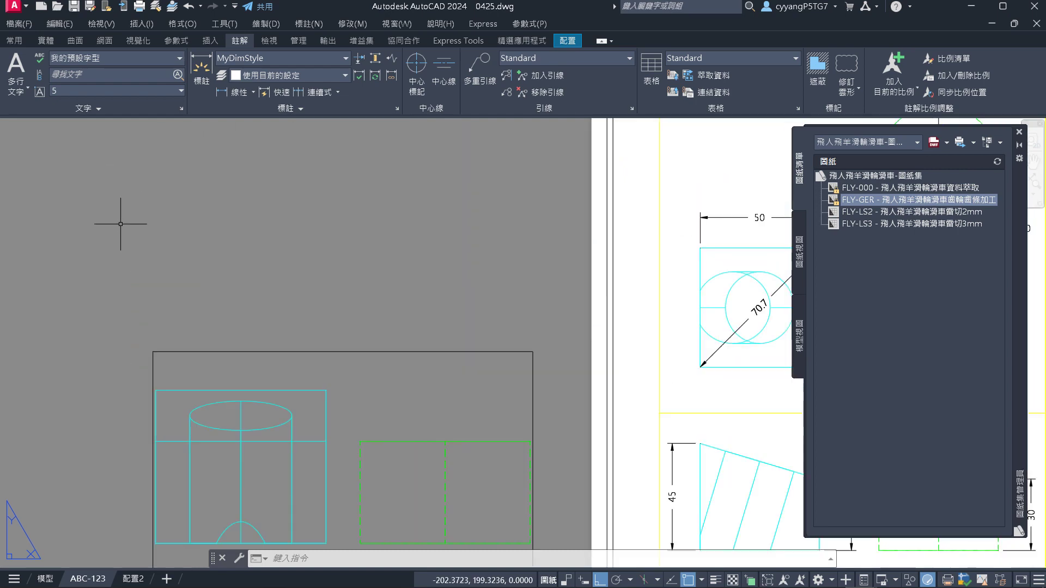
scroll(153, 245, down, 4)
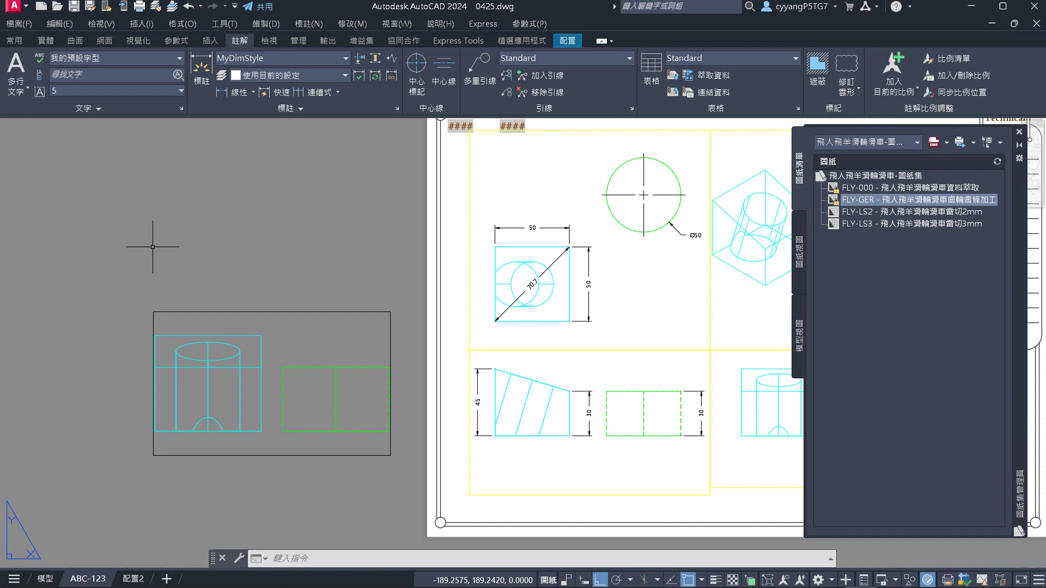
Activate the new viewport and bring up the saved named views list
double_click(301, 355)
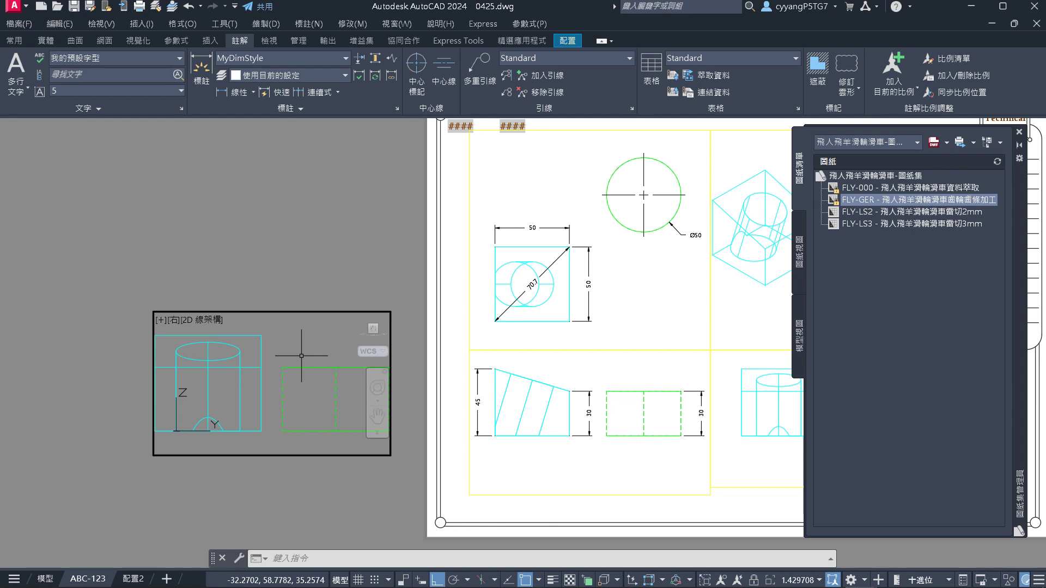
text(v)
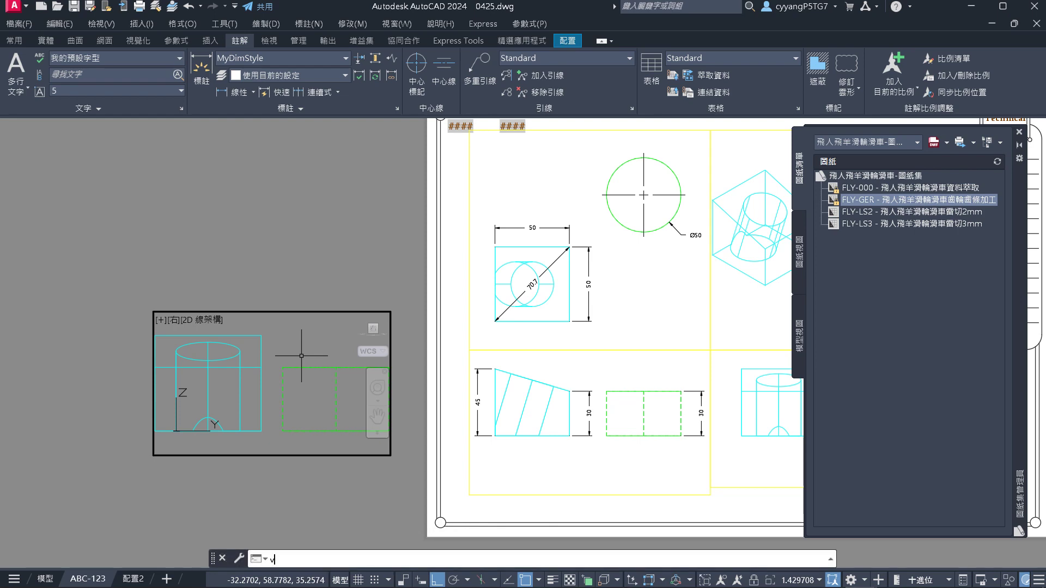
key(Return)
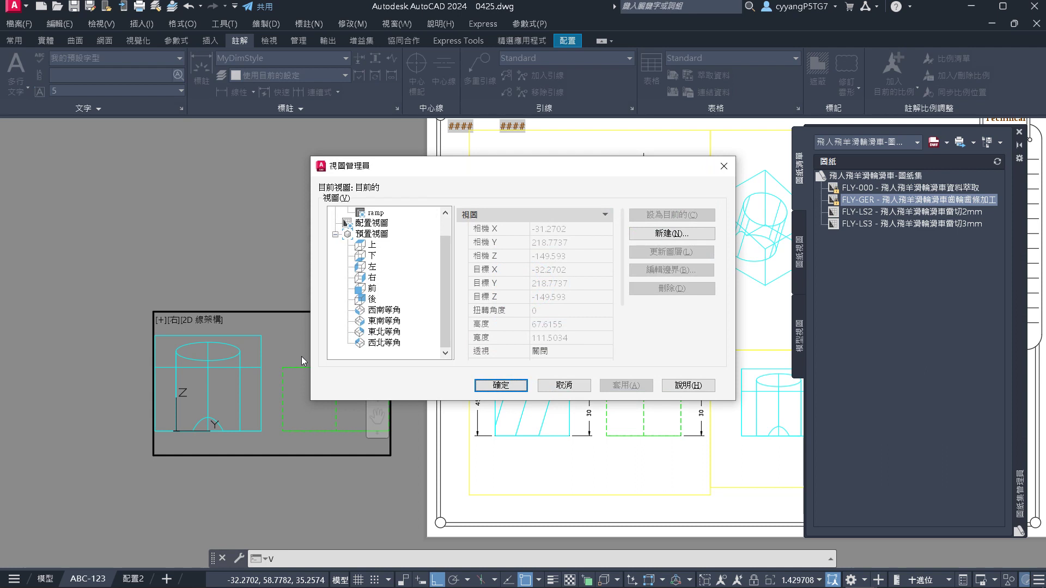
Switch the new viewport to the custom model view 'ramp' from its view label menu
key(Escape)
key(Escape)
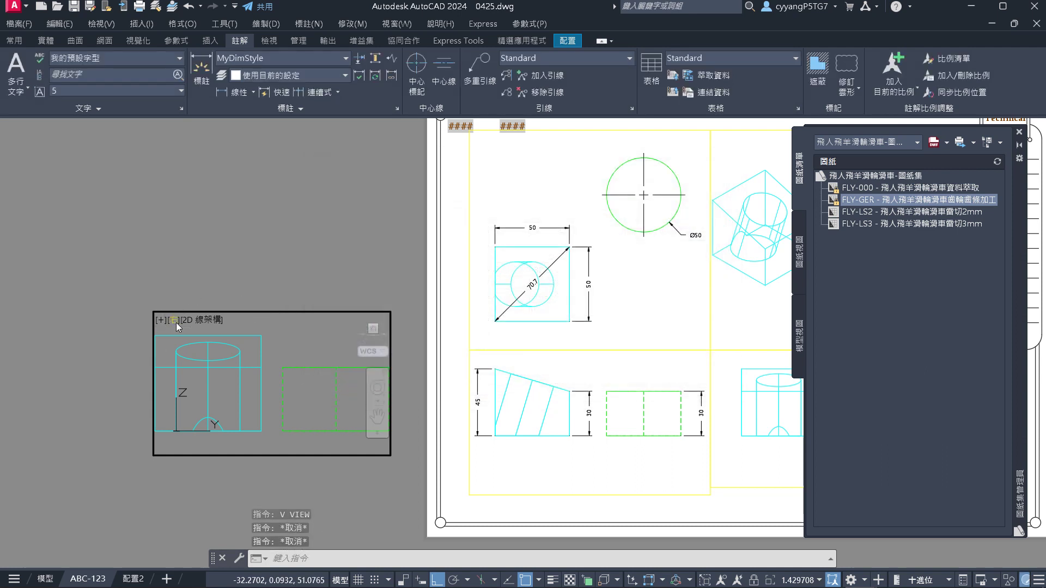
click(174, 321)
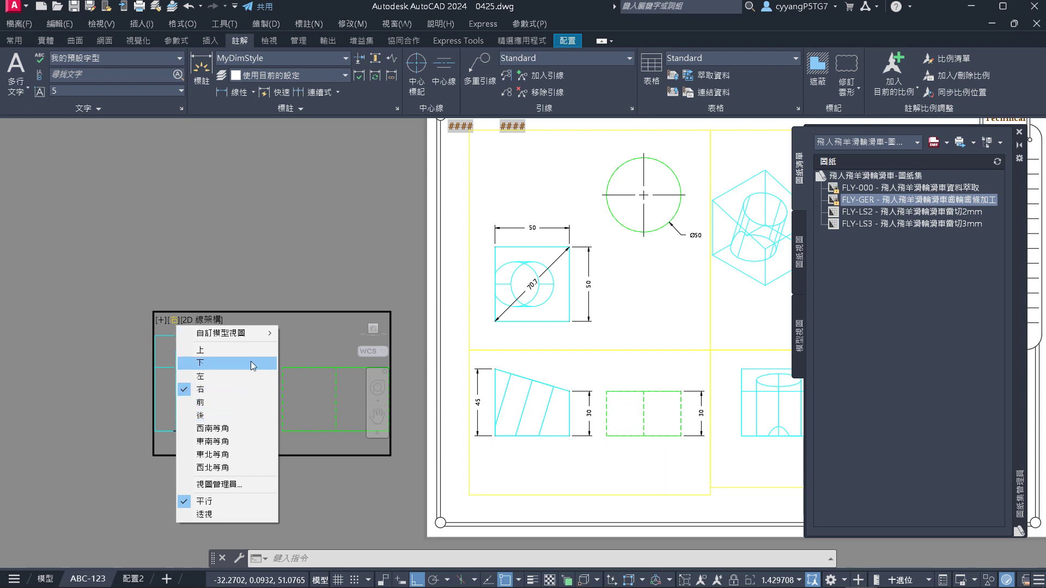
mouse_move(263, 333)
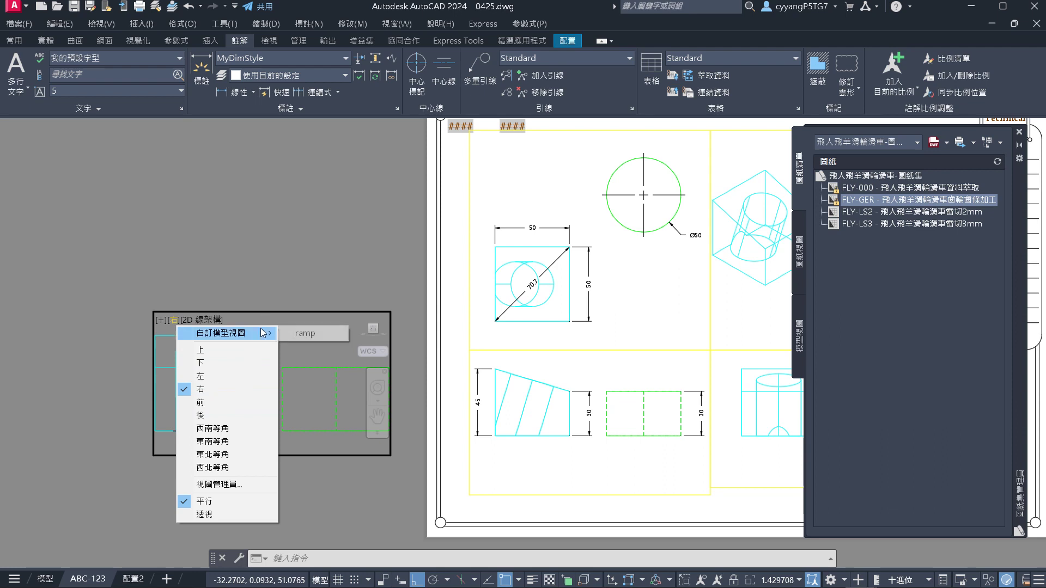
click(303, 334)
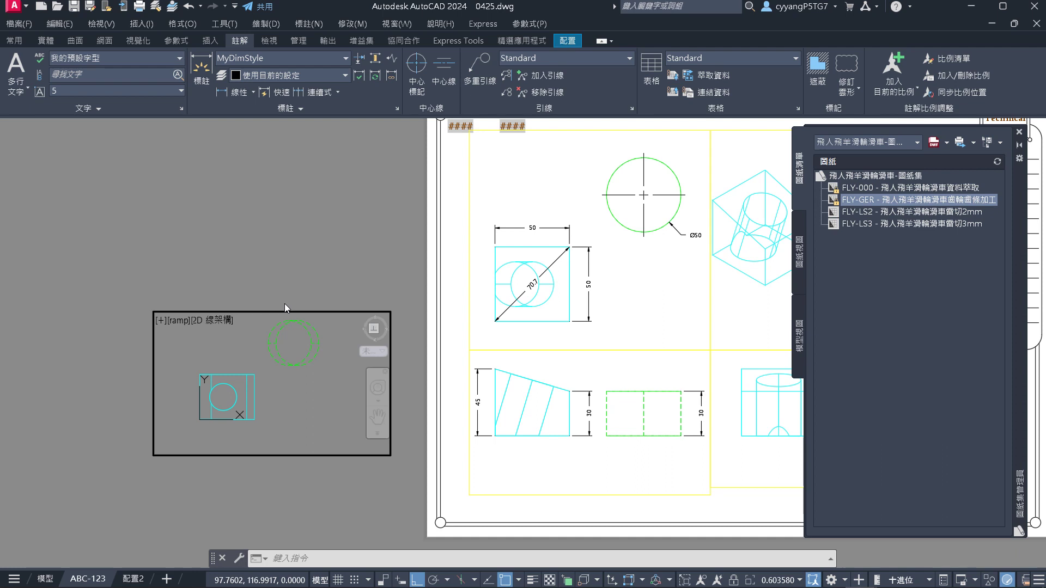
Zoom the viewport to 1/1xp, then undo it and cancel the stray explode entries
text(z)
key(Return)
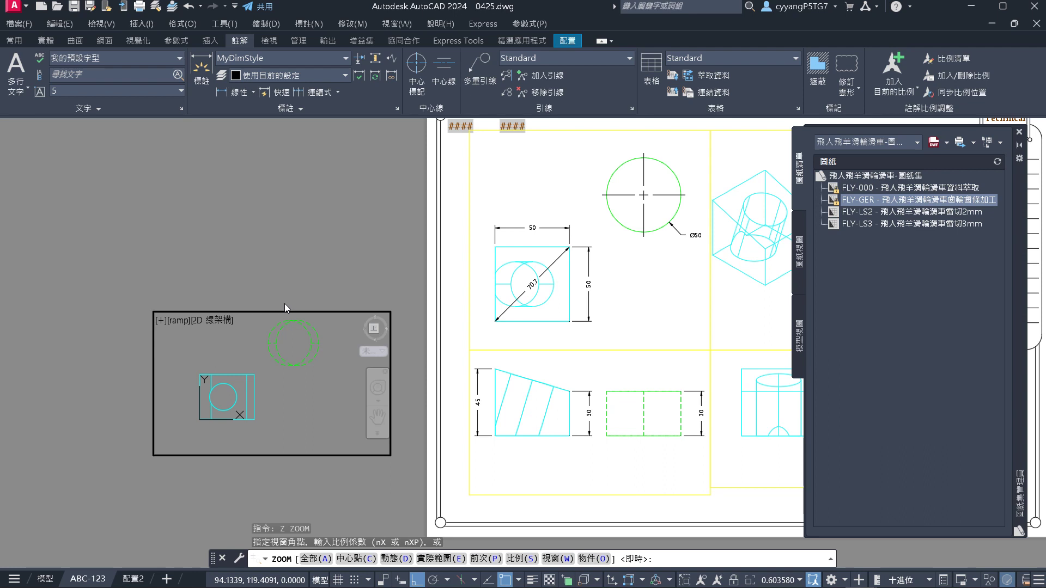
text(1/1xp)
key(Return)
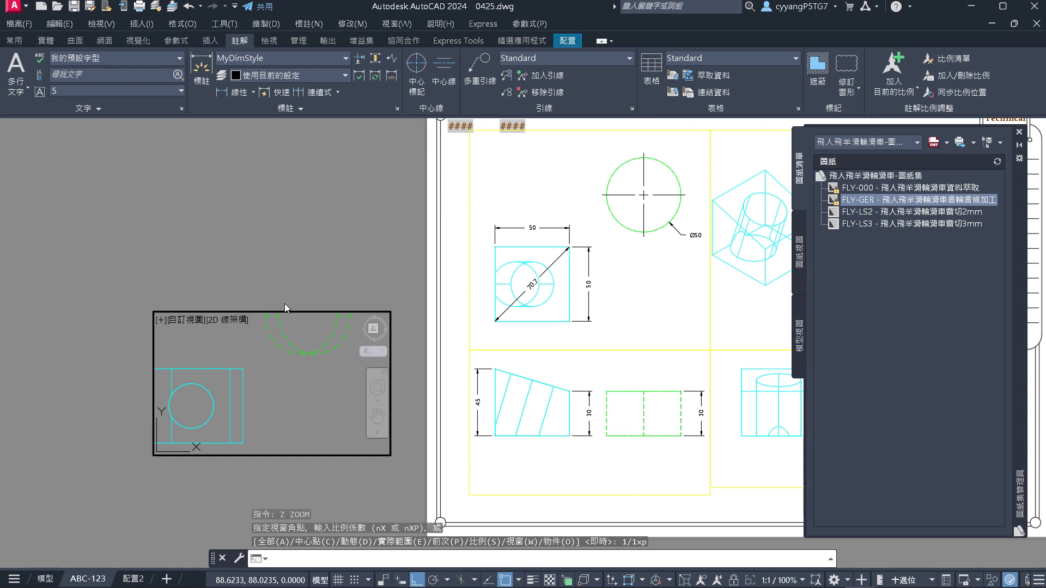
scroll(264, 357, down, 3)
scroll(276, 369, up, 3)
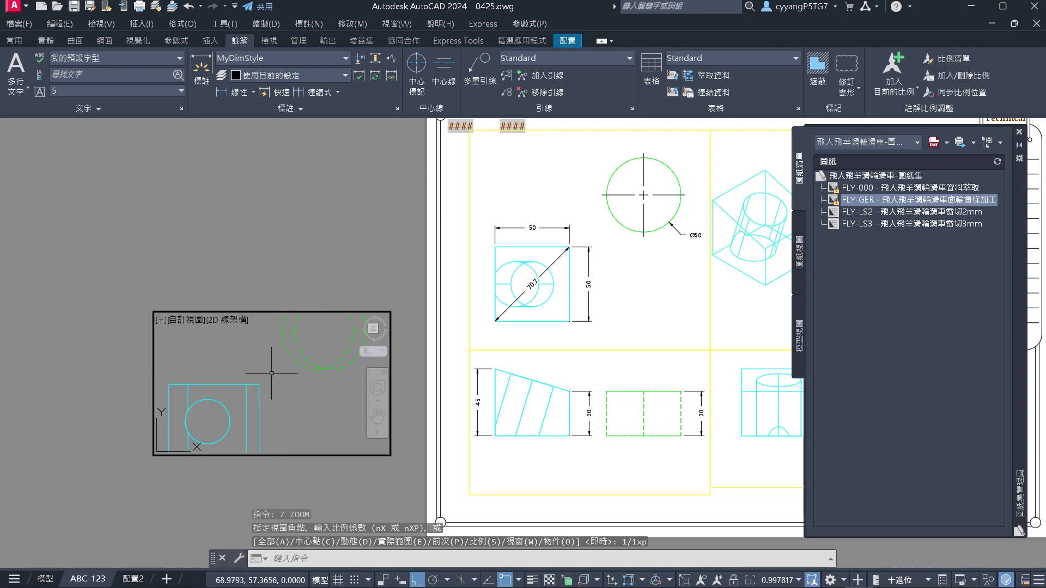
key(Escape)
text(i)
key(Escape)
text(u)
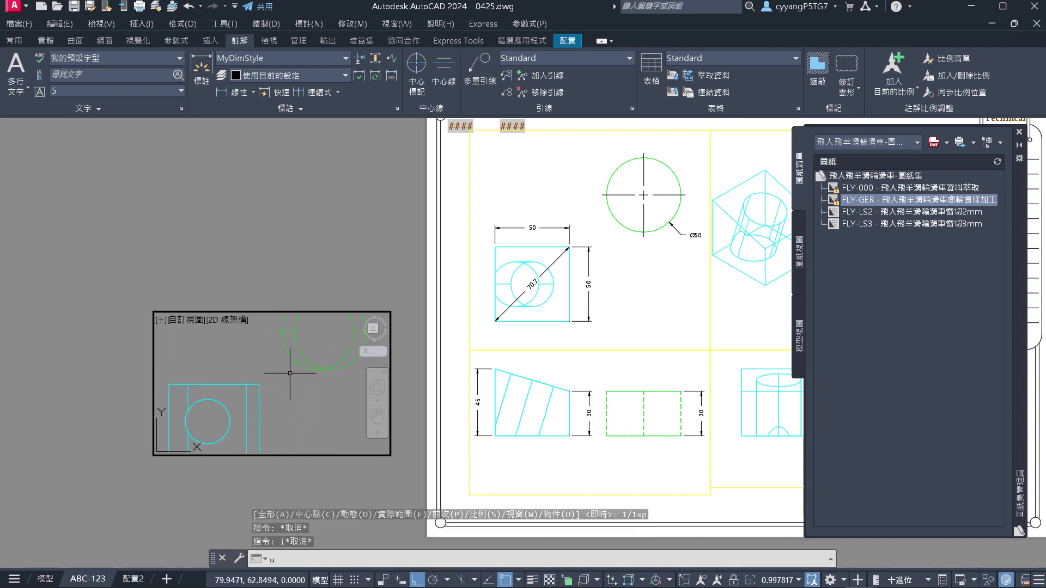
key(Return)
text(x)
key(Return)
text(2)
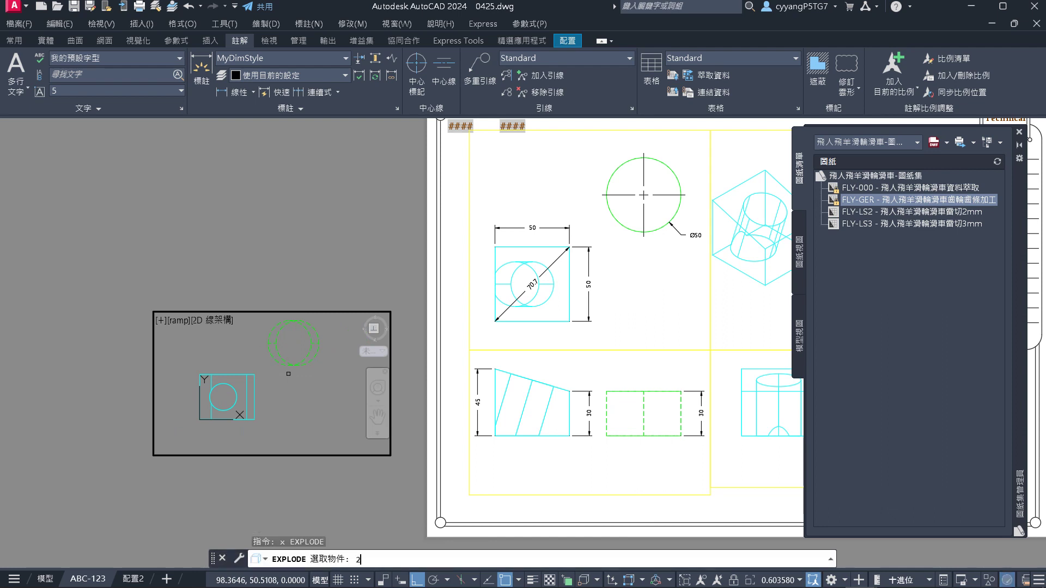
key(BackSpace)
text(1x)
key(Return)
key(Escape)
Zoom the viewport to 1xp, pan it slightly right, and return to paper space
text(z)
key(Return)
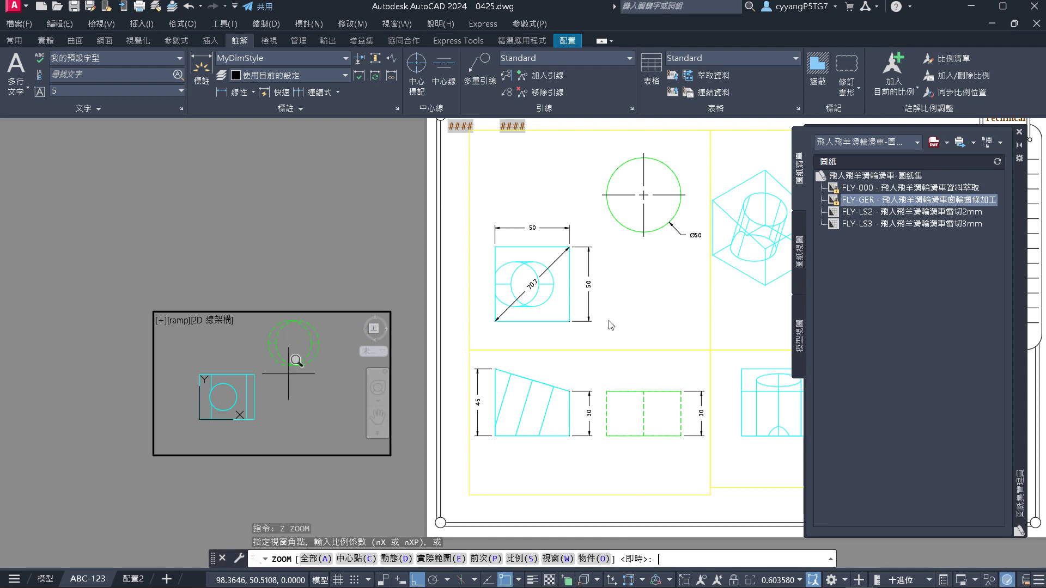
text(1xp)
key(Return)
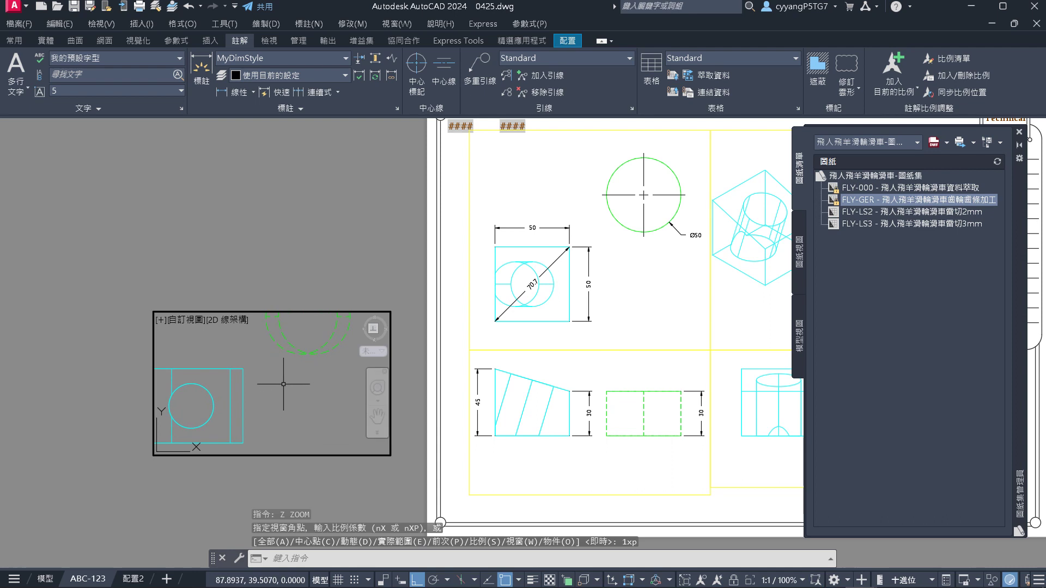
text(p)
key(Return)
drag(252, 403, 268, 406)
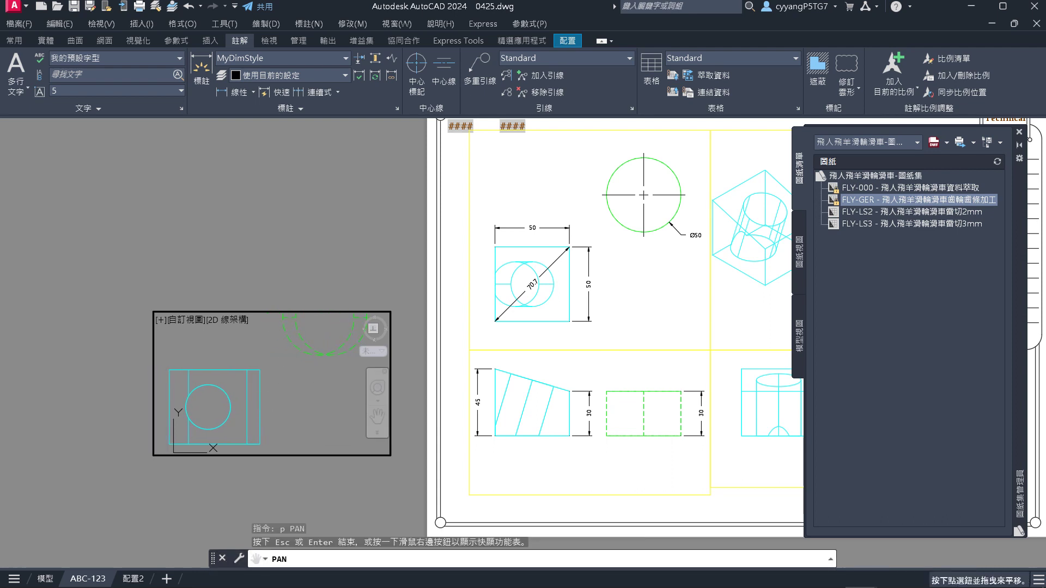
key(Escape)
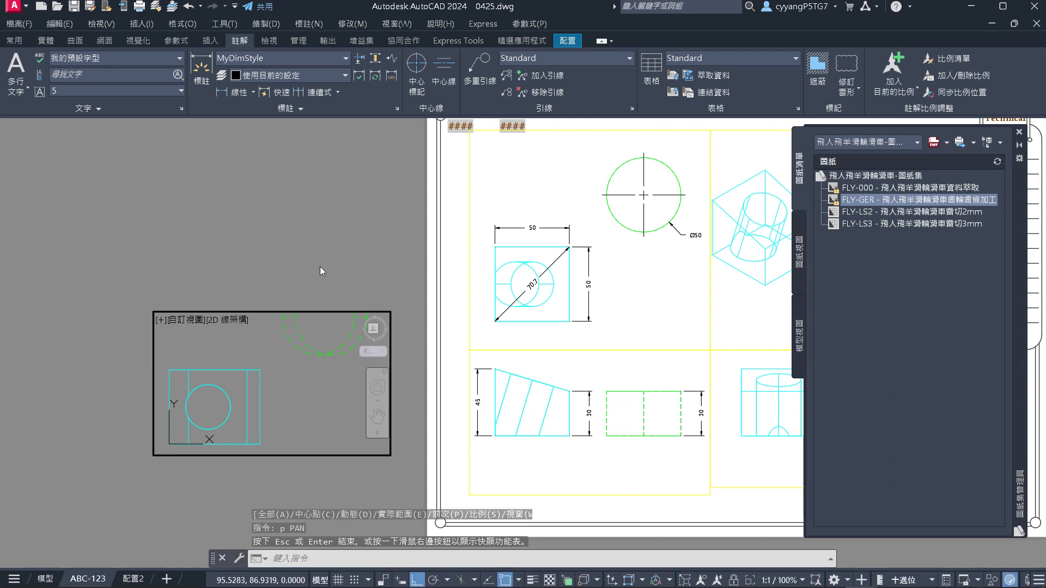
double_click(320, 267)
Start stretching the side viewport's top edge upward, then cancel the resize
click(371, 328)
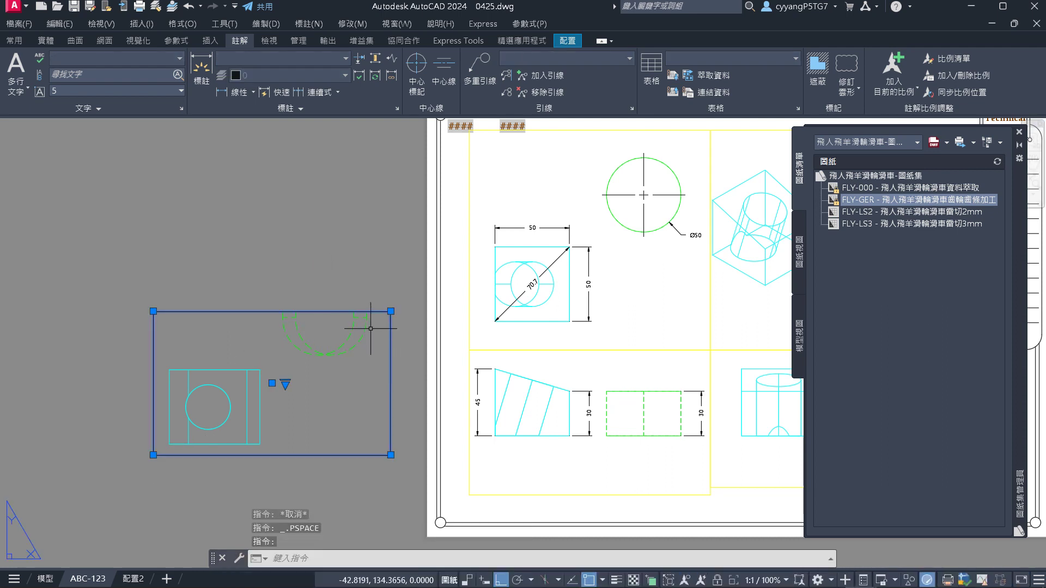
click(390, 311)
click(391, 269)
scroll(254, 380, down, 2)
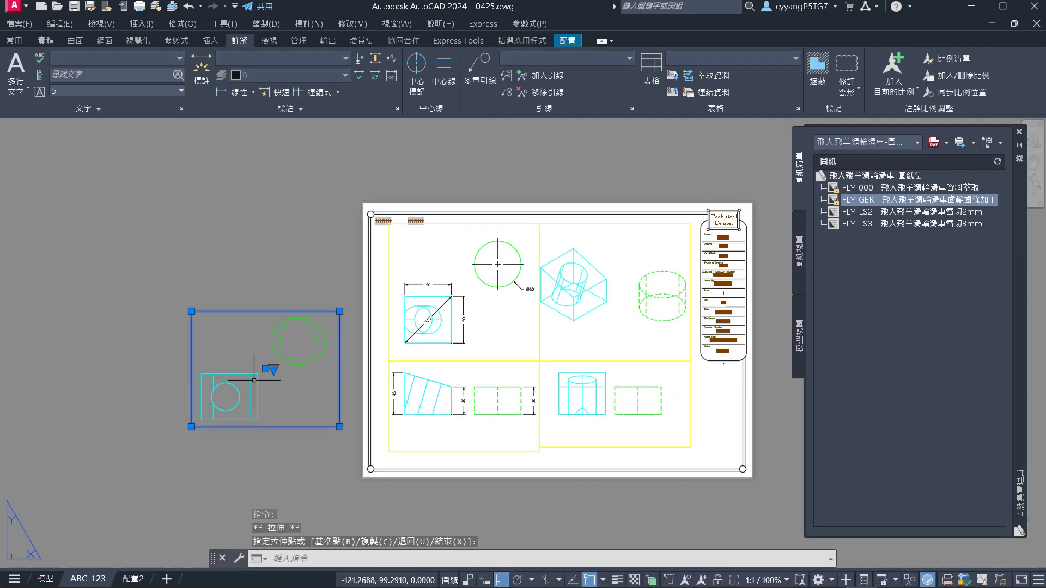
key(Escape)
key(Escape)
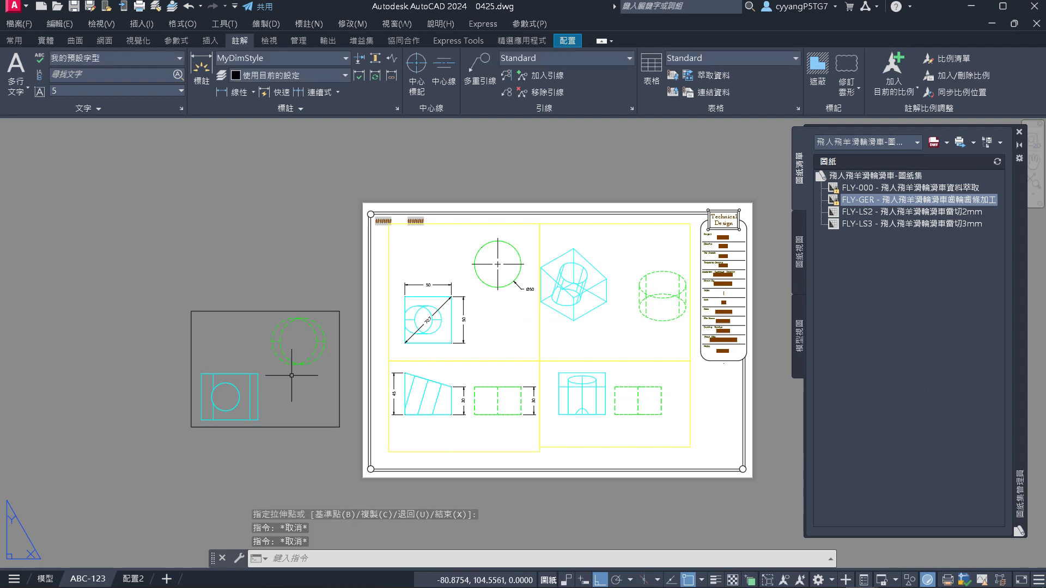
scroll(331, 378, up, 2)
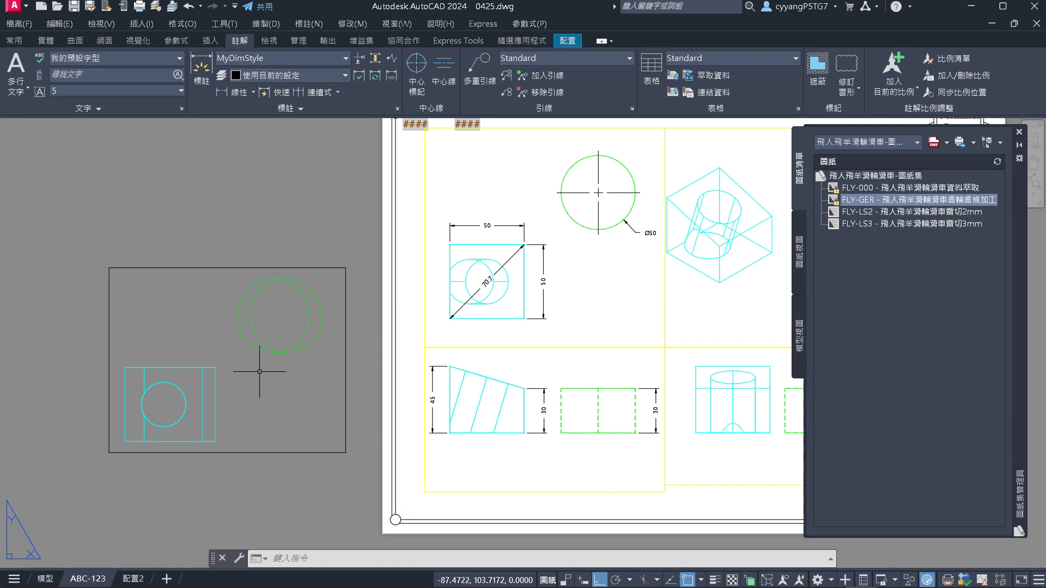
scroll(163, 326, down, 2)
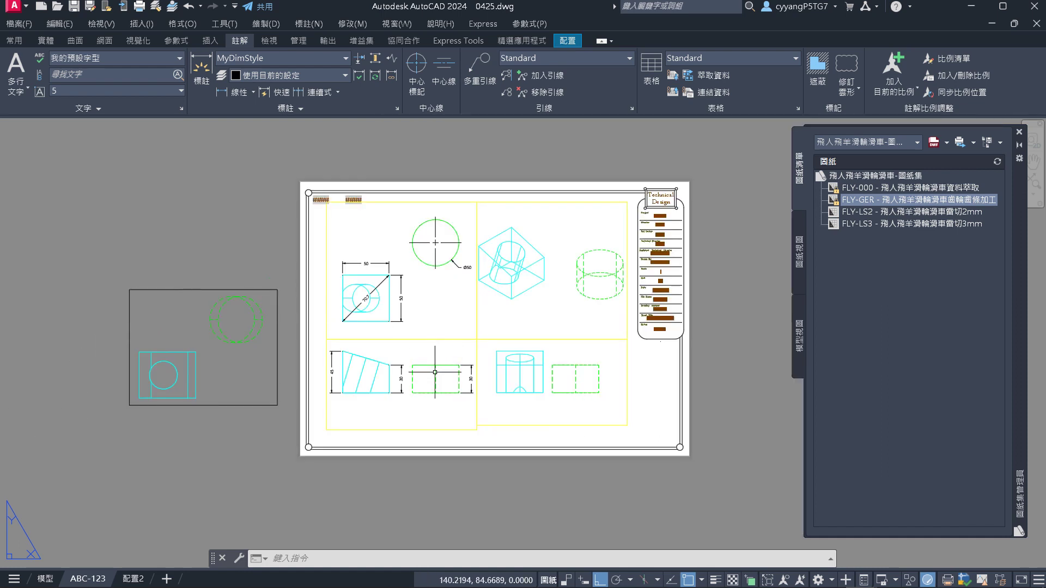
Move the upper viewports and their dimensions higher on the sheet, then nudge them slightly
click(262, 179)
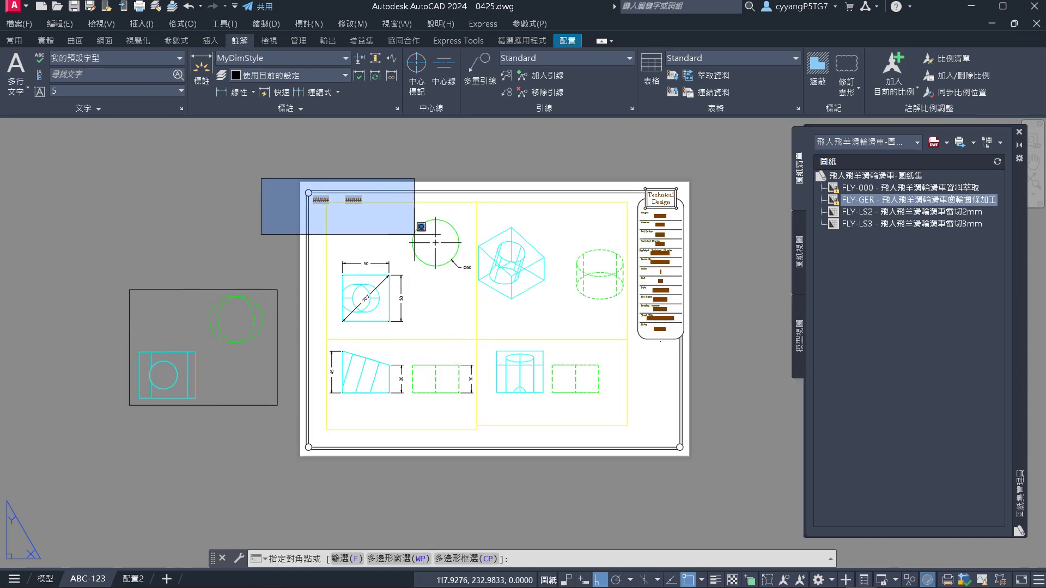
click(735, 346)
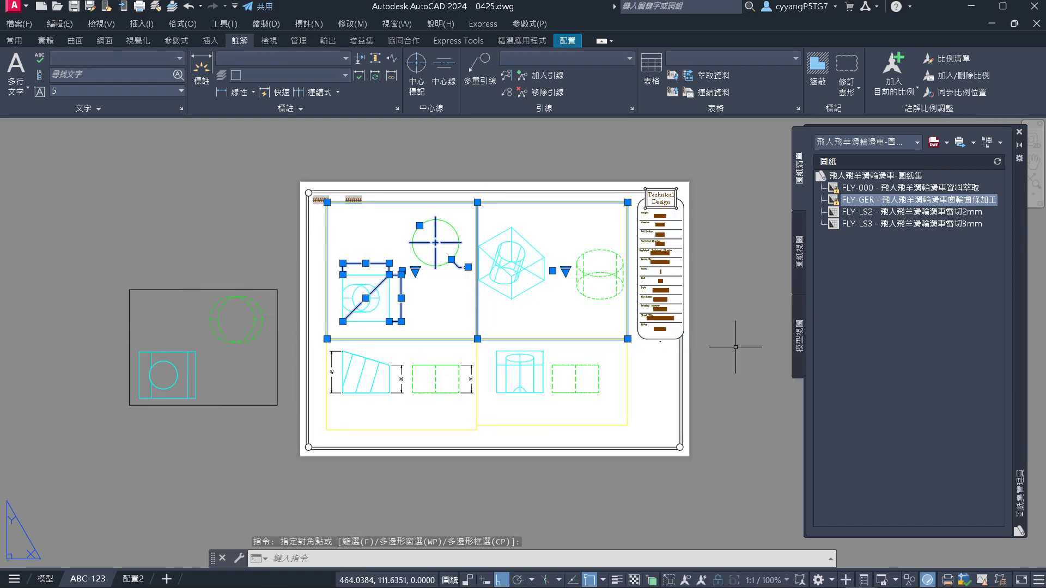
text(m)
key(Return)
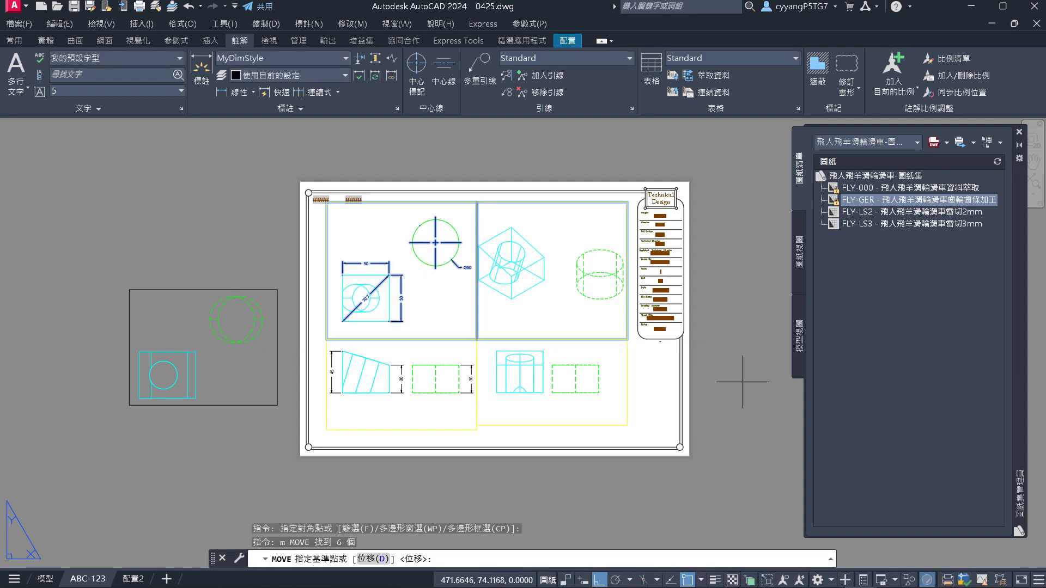
click(743, 376)
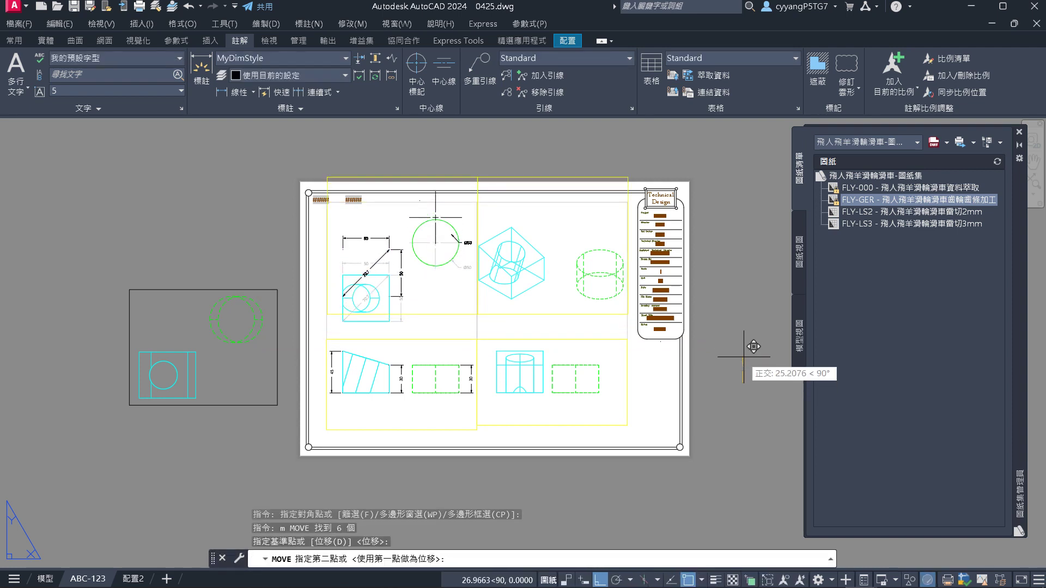
click(746, 352)
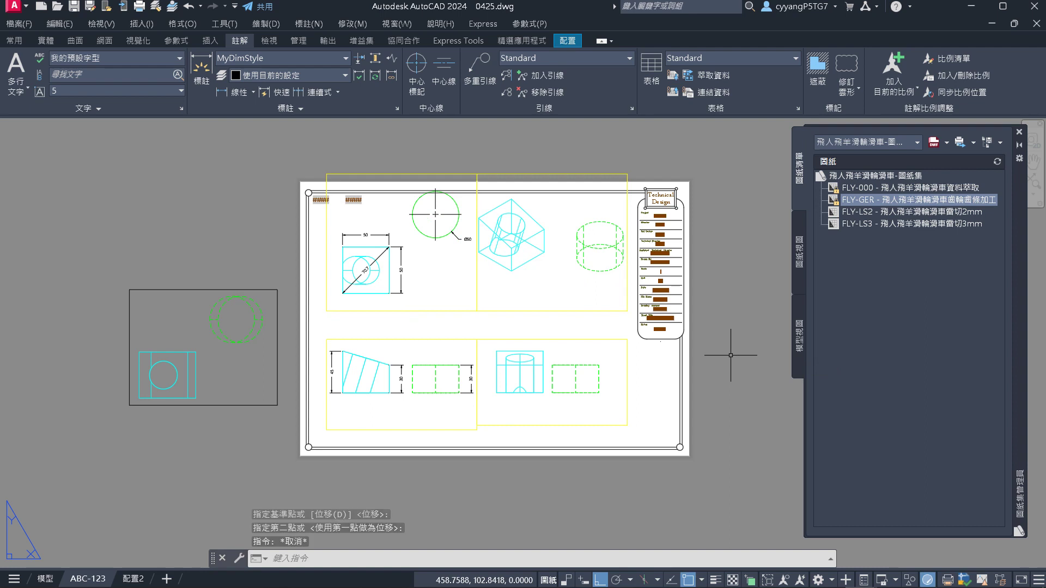
key(Return)
text(p)
key(Return)
key(Return)
click(734, 288)
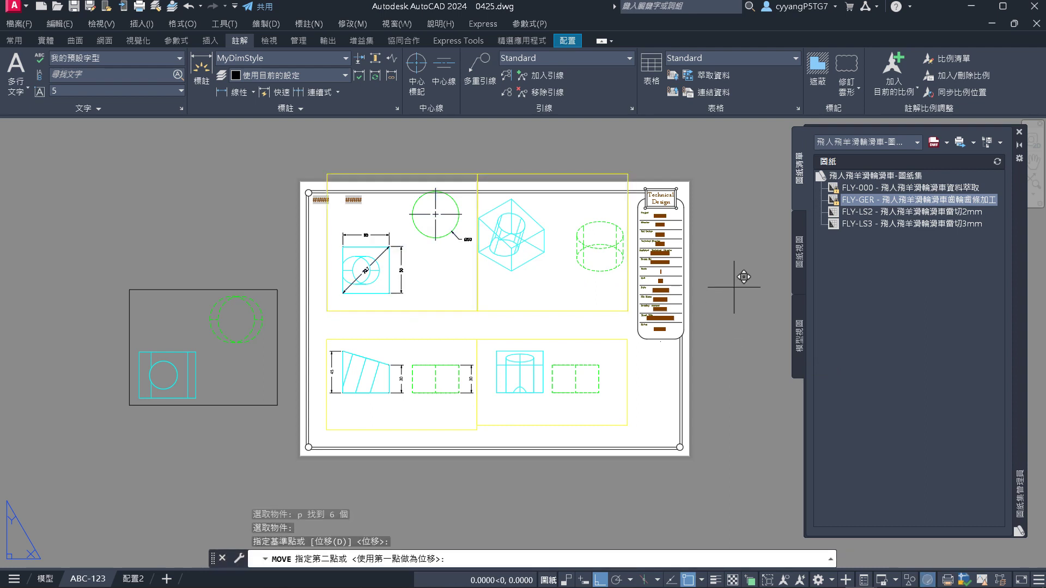
click(702, 291)
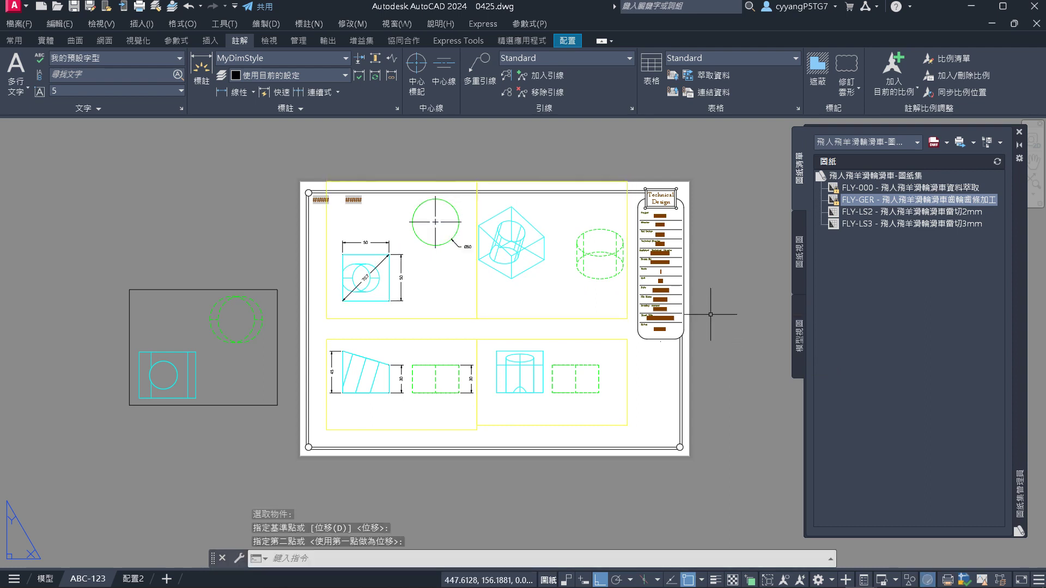
Move the lower viewports and their dimensions down toward the sheet bottom, then start ALIGN
click(318, 327)
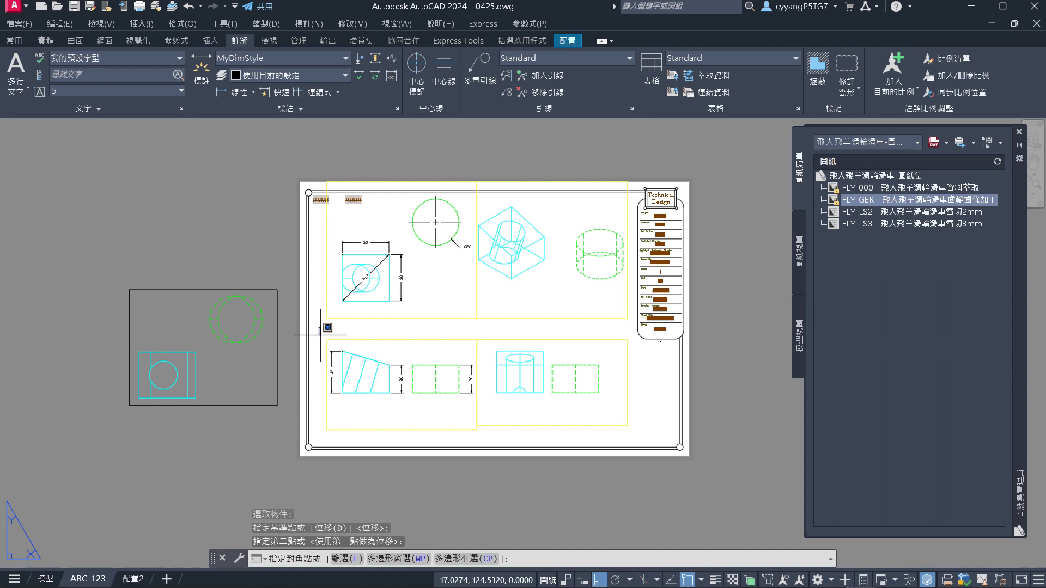
click(659, 461)
text(m)
key(Return)
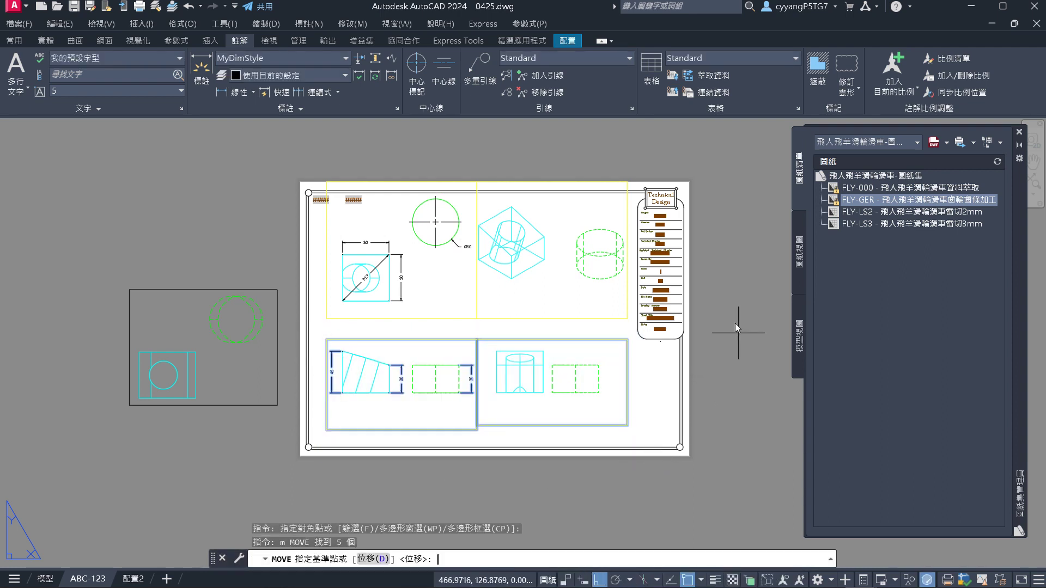
click(733, 322)
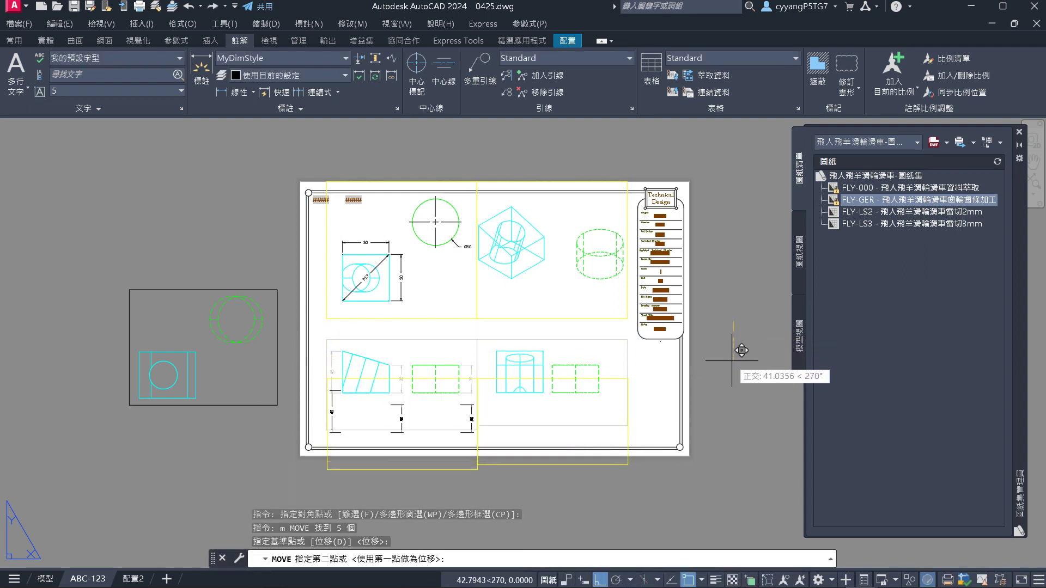
click(732, 351)
key(Return)
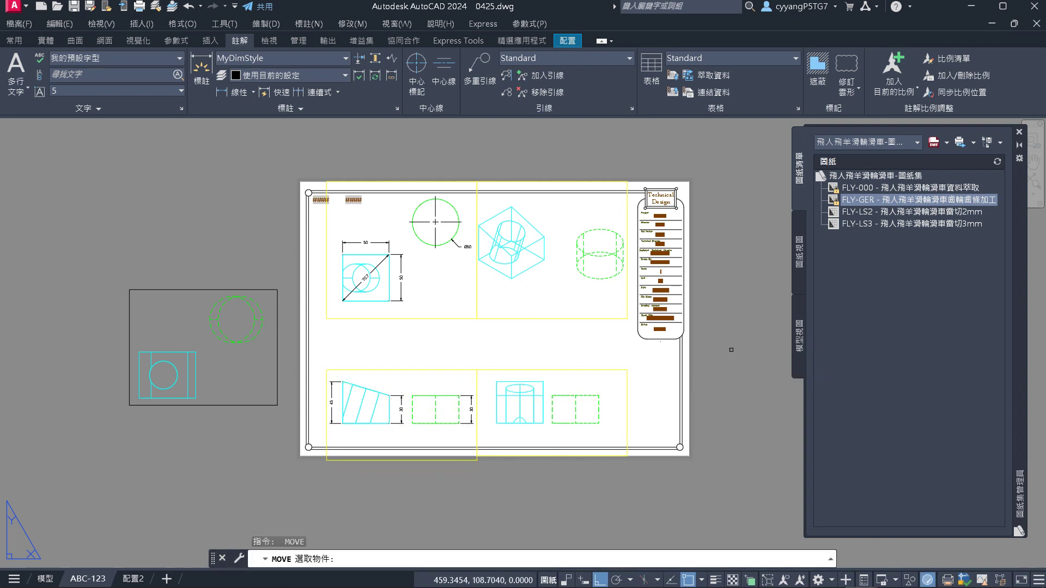
text(p)
key(Return)
key(Return)
click(730, 335)
key(Escape)
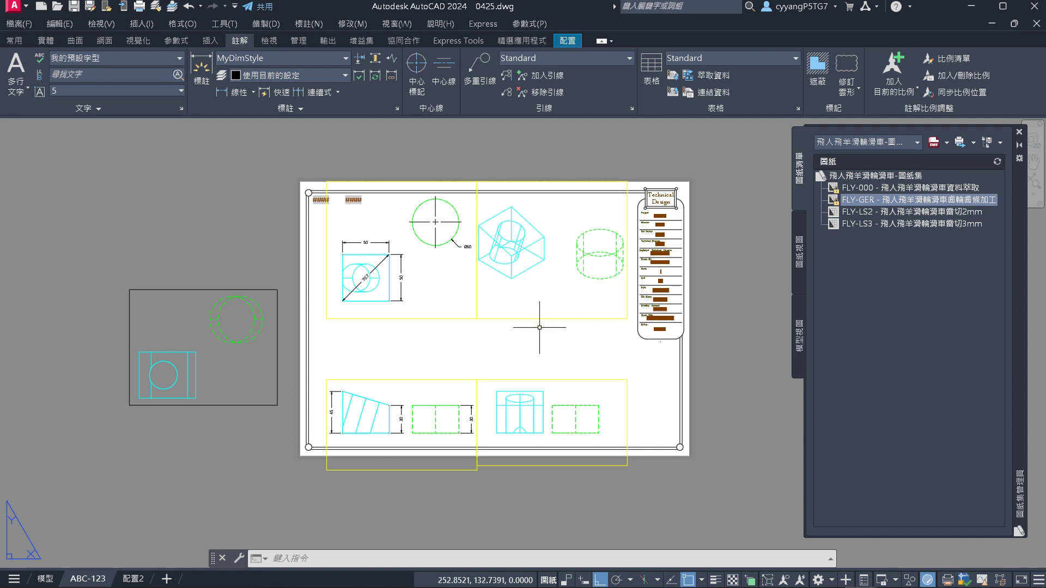
text(al)
key(Return)
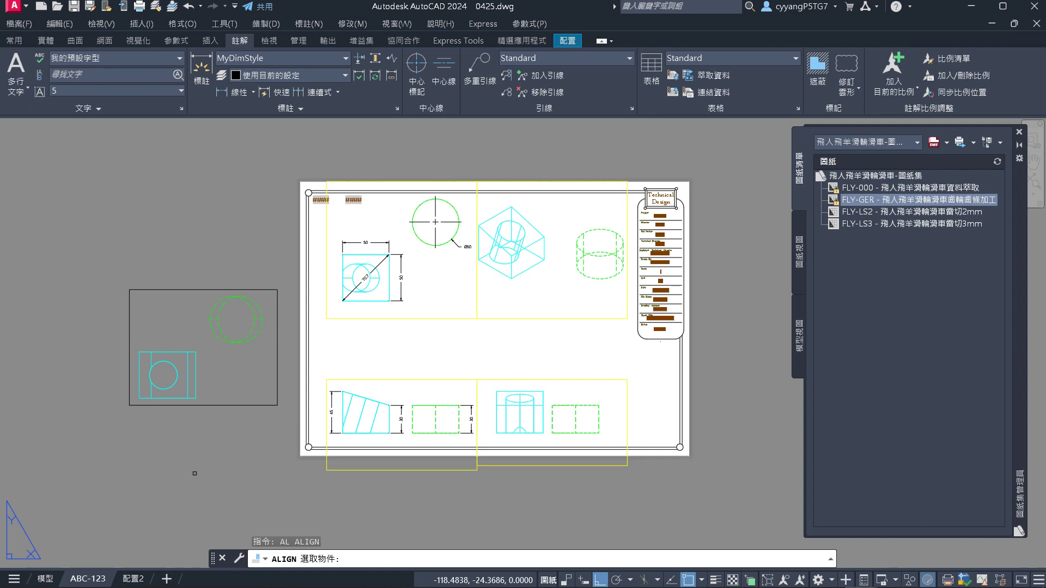
Select the left viewport to align and pick its square's lower-left corner as first source point
click(253, 432)
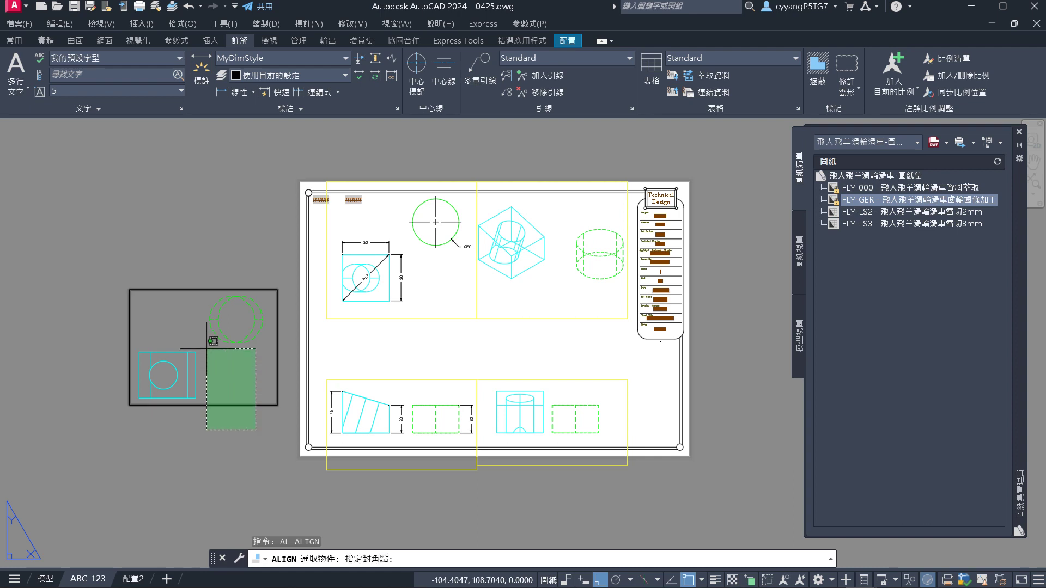
click(195, 333)
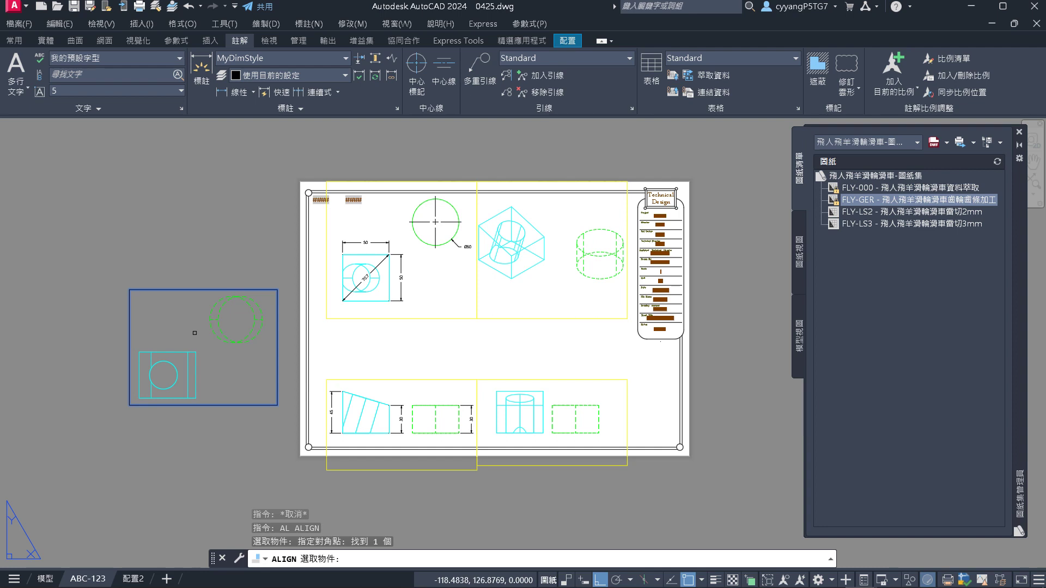
key(Return)
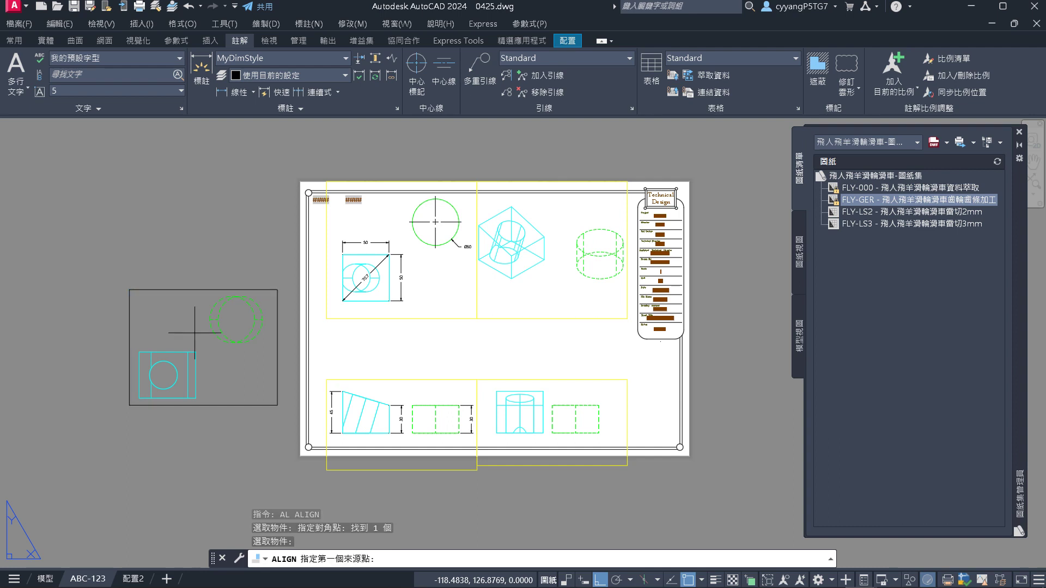
scroll(136, 398, up, 8)
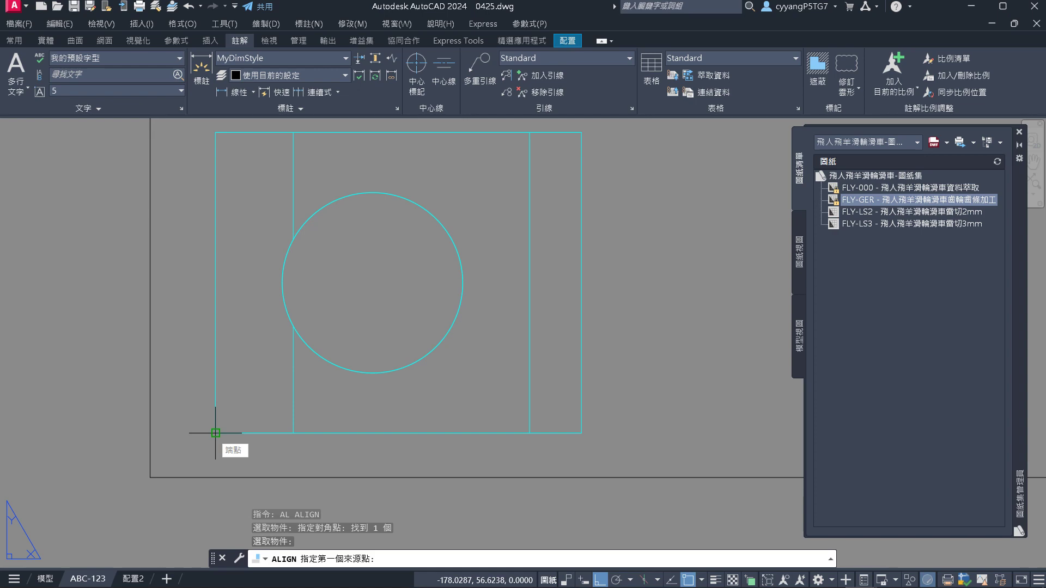
scroll(216, 433, down, 6)
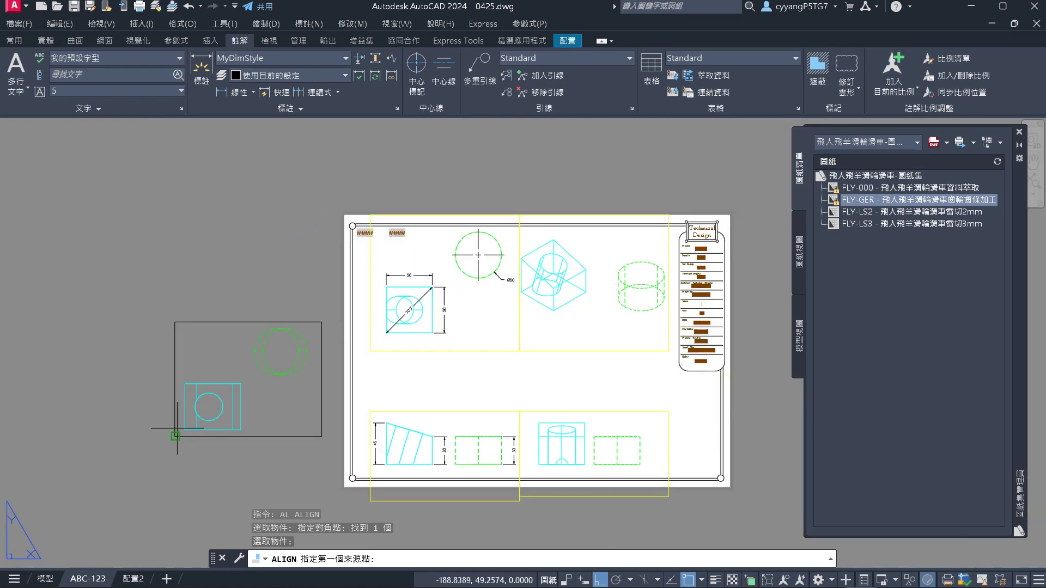
scroll(169, 430, up, 2)
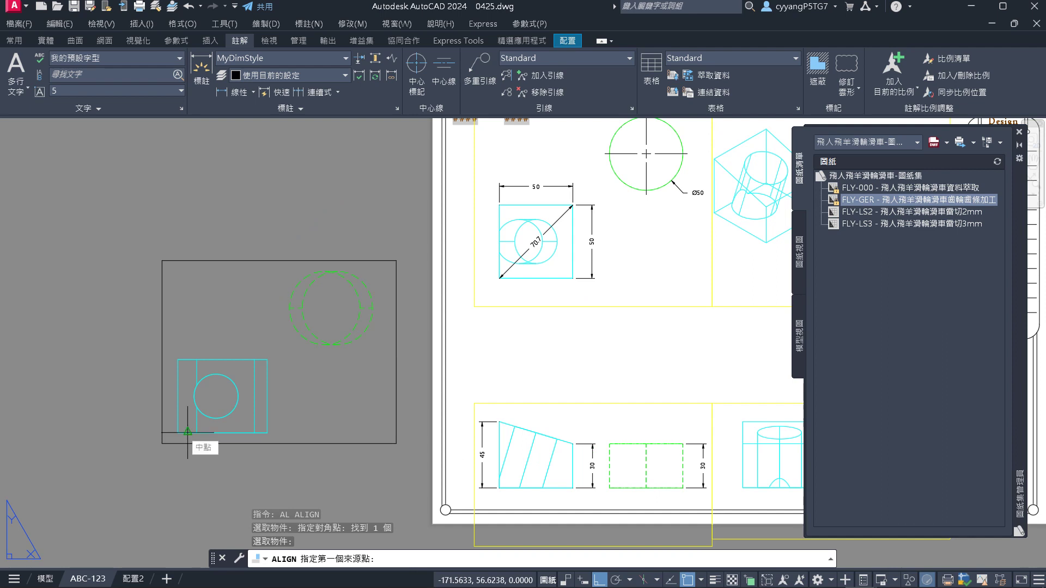
scroll(180, 424, up, 6)
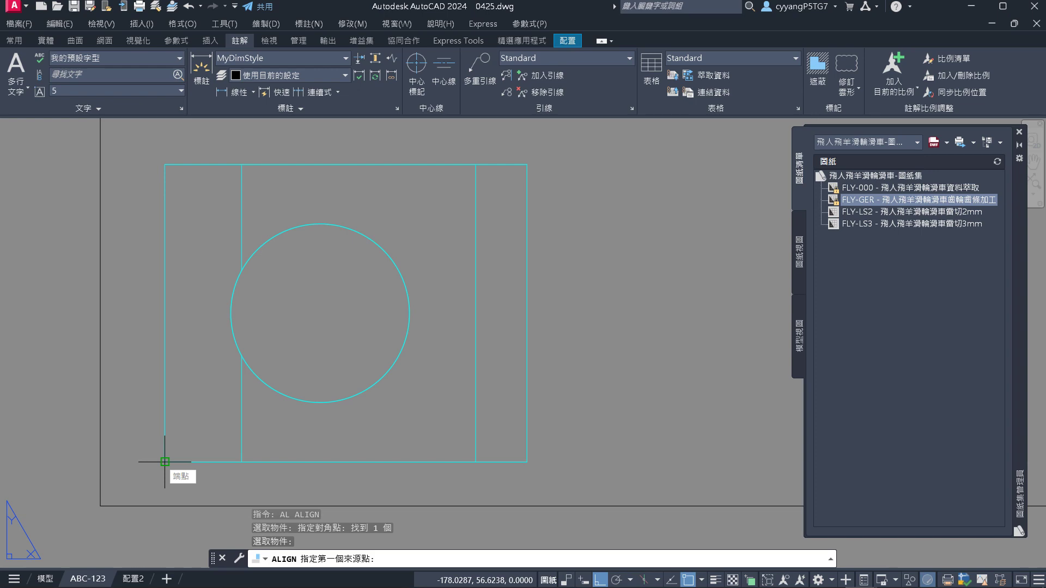
click(165, 462)
scroll(159, 444, down, 5)
scroll(218, 441, up, 8)
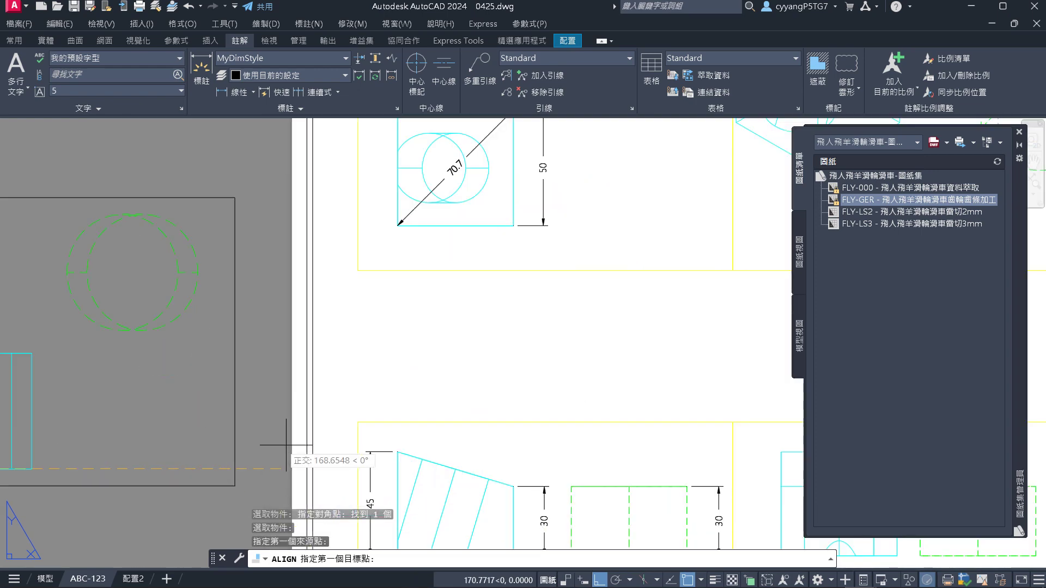
scroll(431, 478, up, 4)
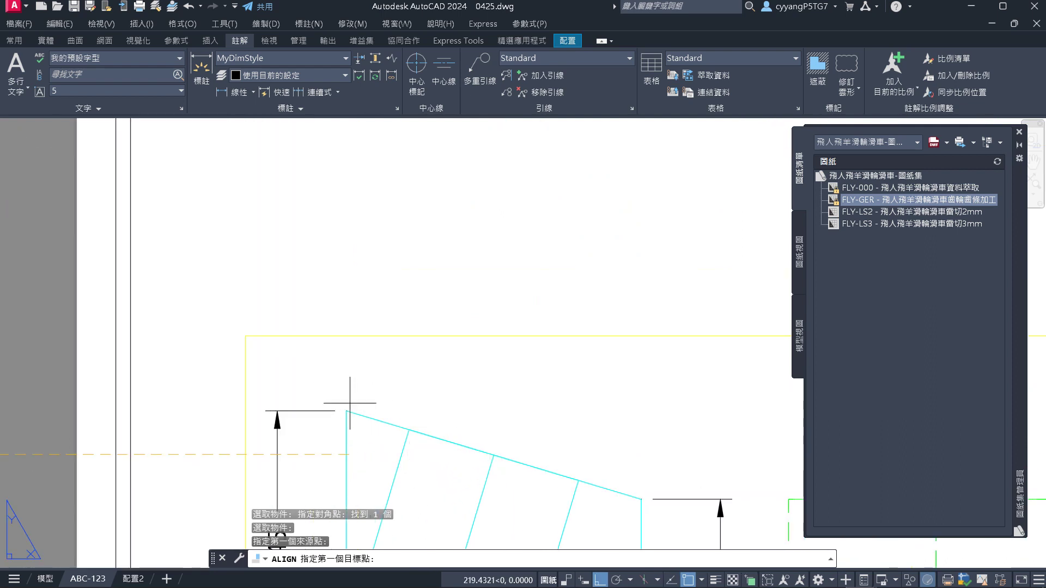
scroll(285, 292, down, 4)
scroll(305, 262, up, 4)
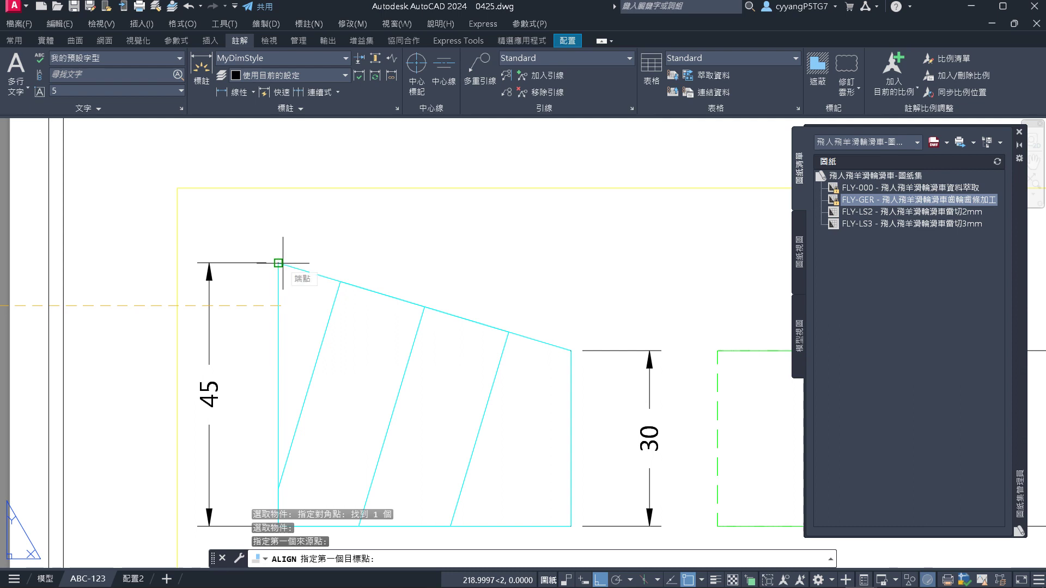
Match the square's corners to the ramp's top-left corner and endpoint, finishing without scaling
click(277, 263)
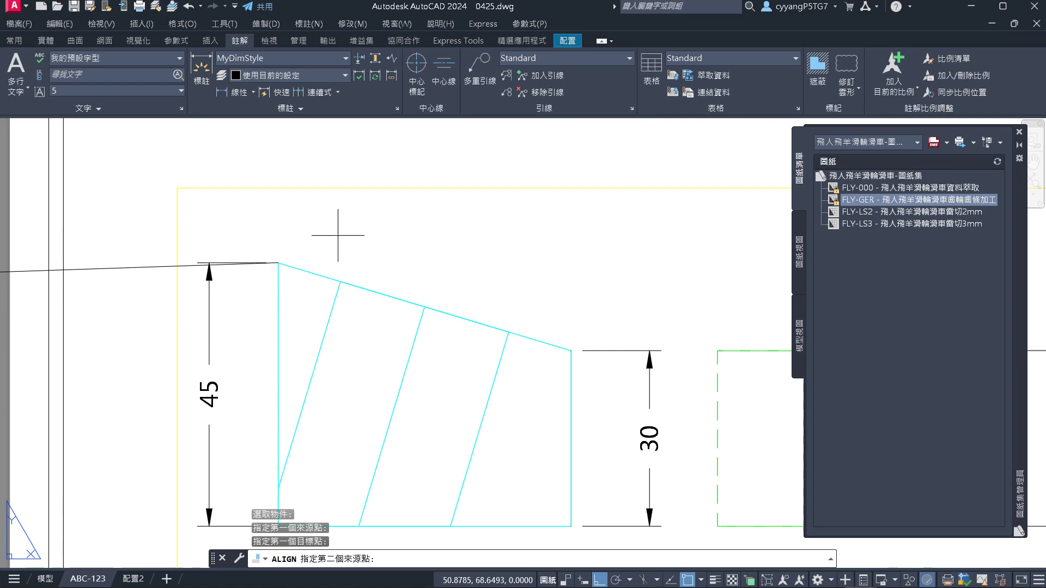
scroll(404, 233, down, 3)
scroll(242, 292, down, 5)
scroll(245, 256, up, 7)
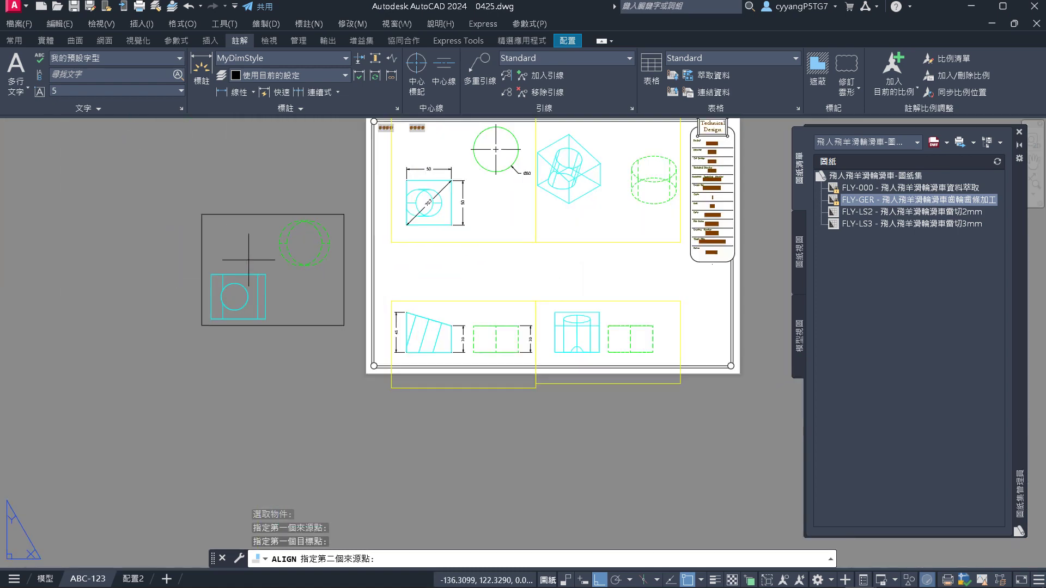
scroll(262, 400, up, 5)
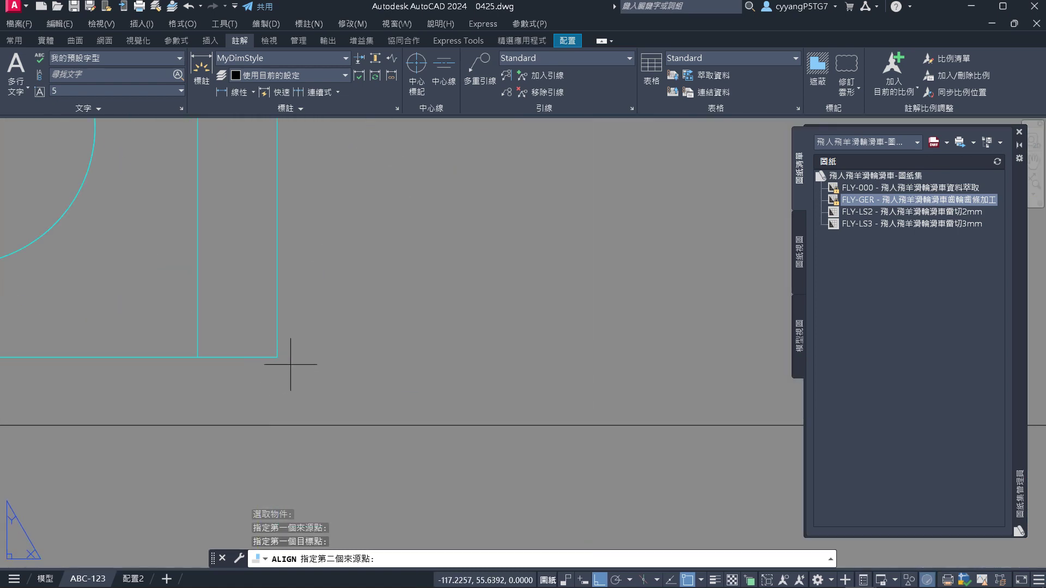
scroll(287, 362, down, 5)
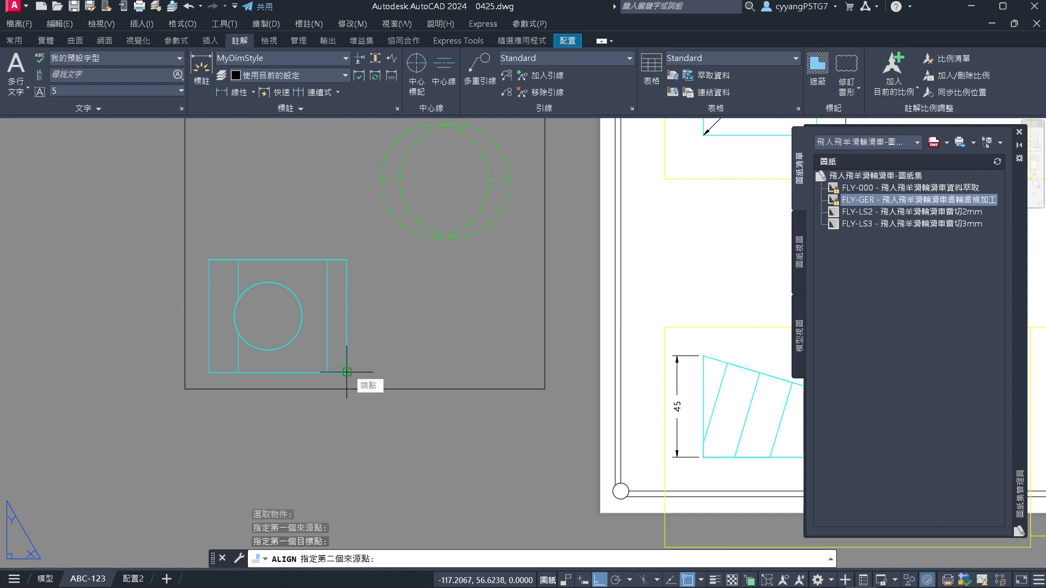
click(346, 372)
scroll(276, 351, down, 5)
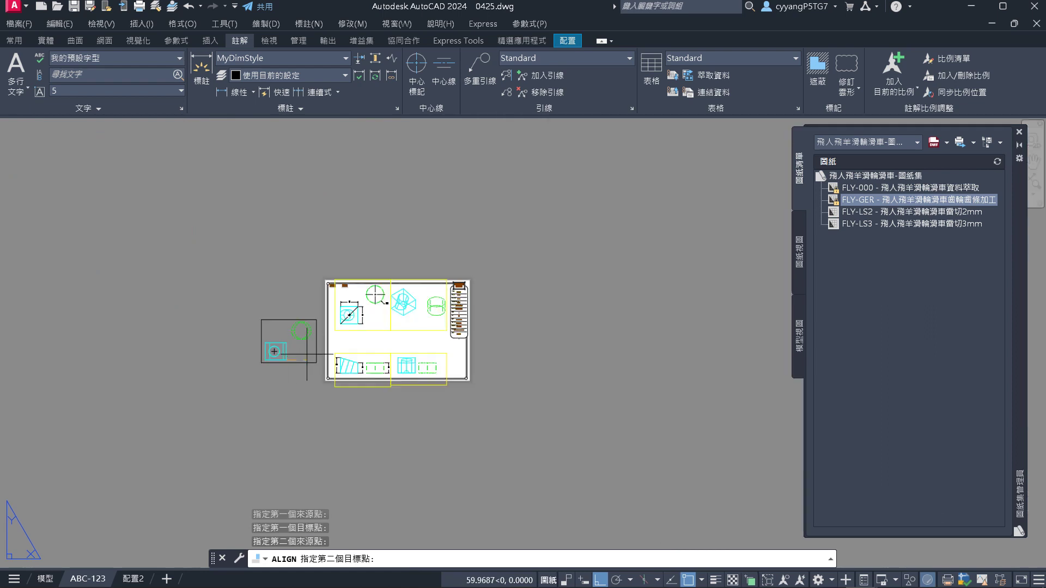
scroll(278, 354, up, 7)
scroll(228, 376, up, 2)
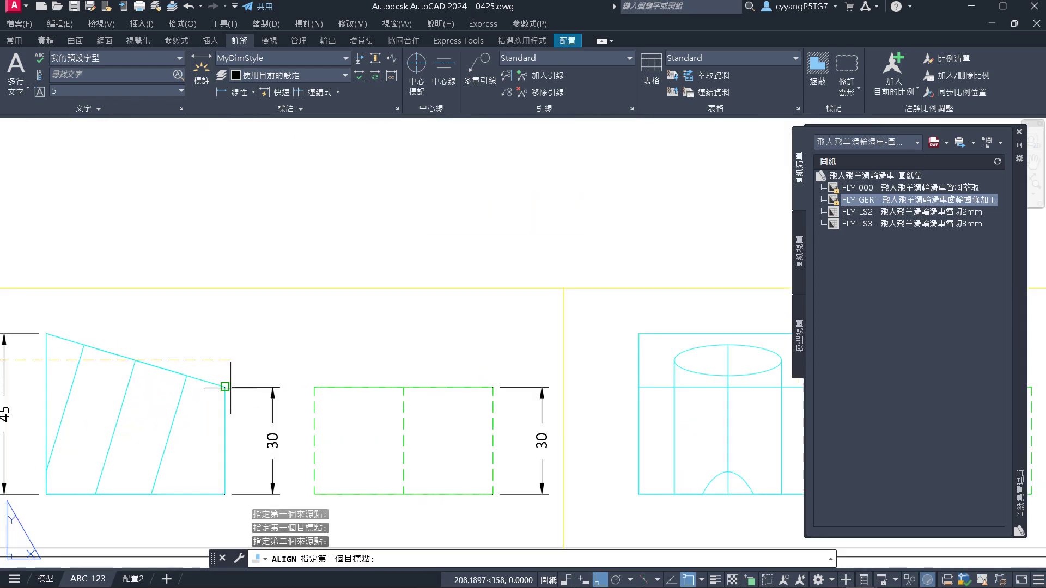
click(225, 387)
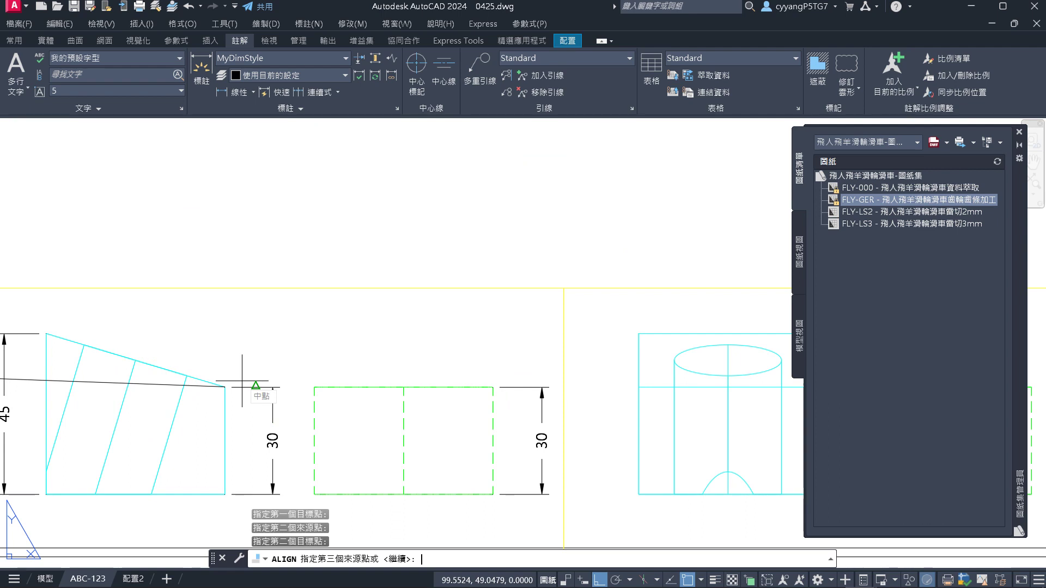
key(Return)
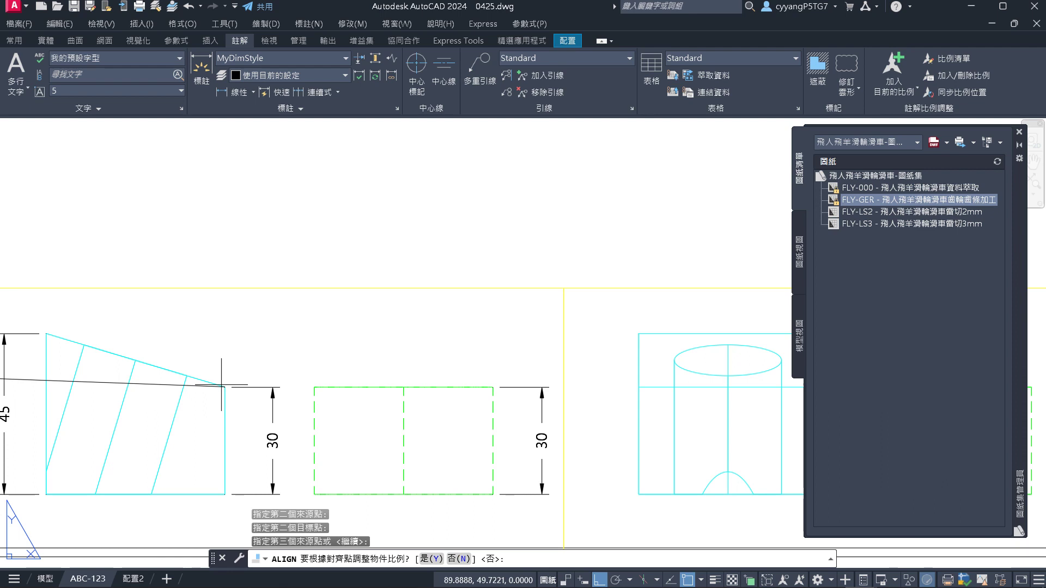
key(Return)
scroll(221, 385, down, 4)
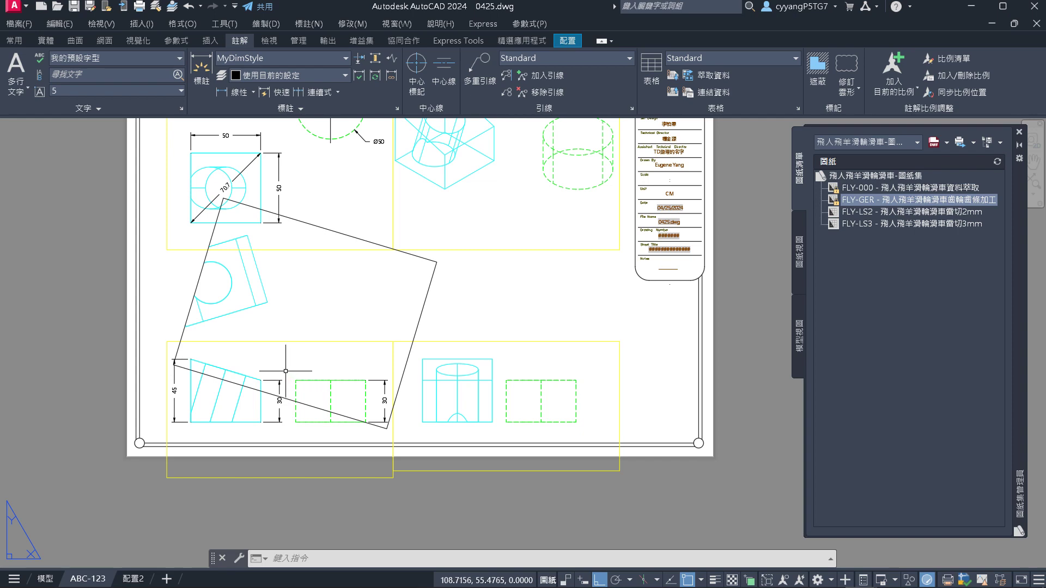
Cancel the running command and undo the ALIGN so the ramp viewport stands upright again
text(`)
key(Escape)
key(Escape)
key(Escape)
text(u)
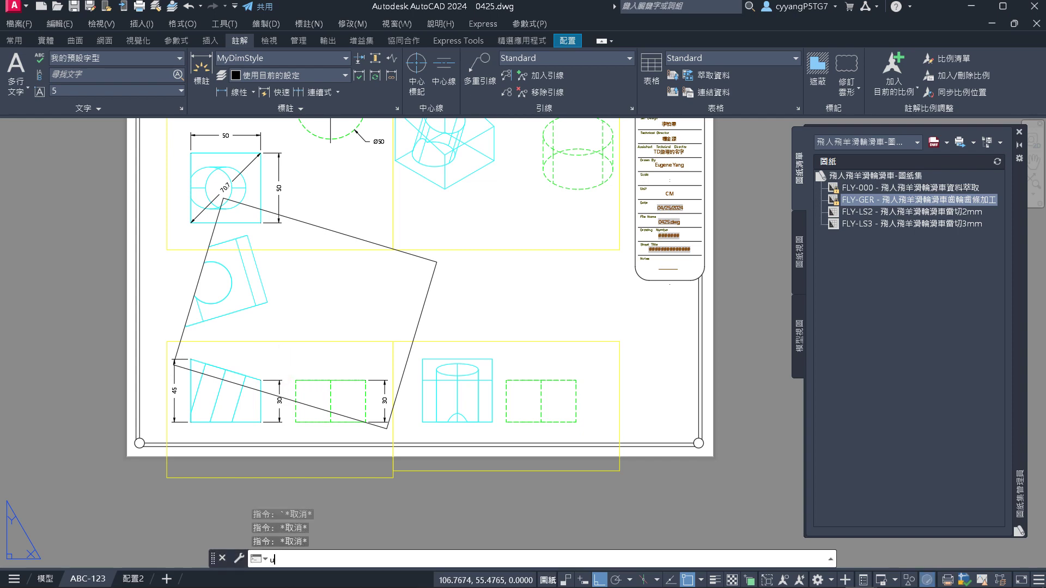
key(Return)
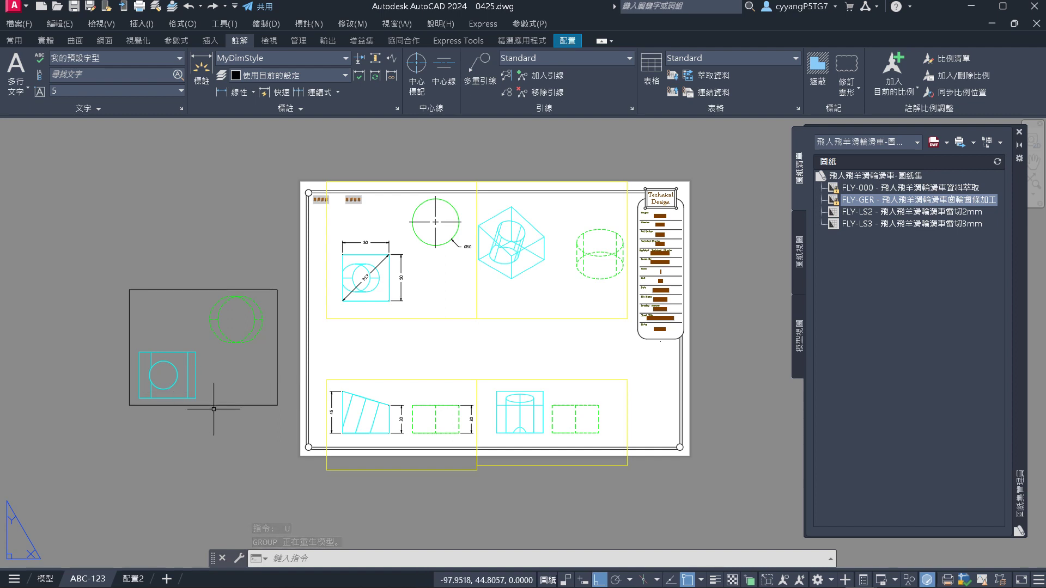
key(Escape)
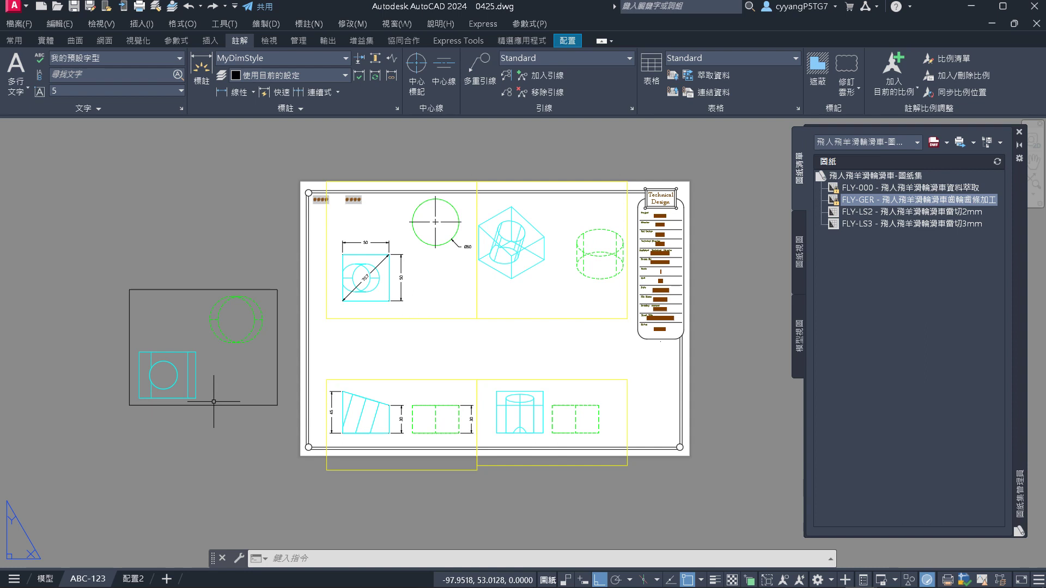
key(Escape)
key(Escape)
key(Escape)
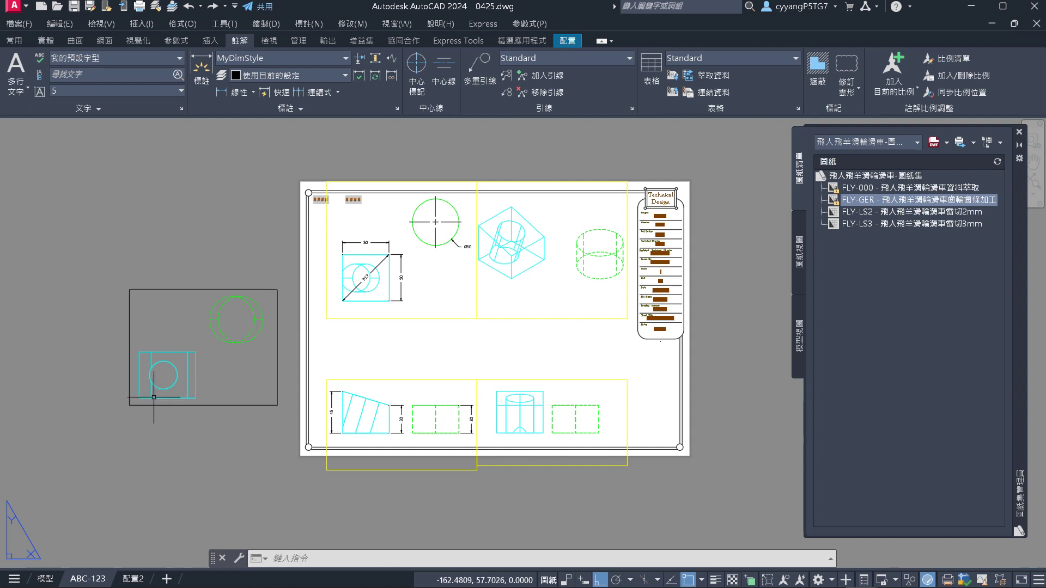
Start MOVE and window-select the copied viewport, retrying after one cancelled attempt
text(m)
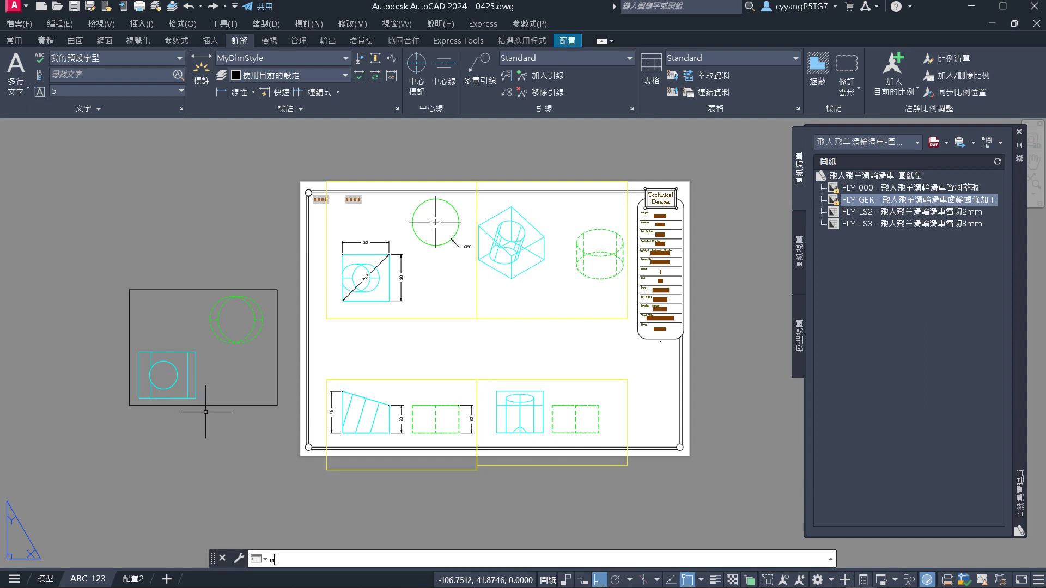
key(Return)
click(254, 439)
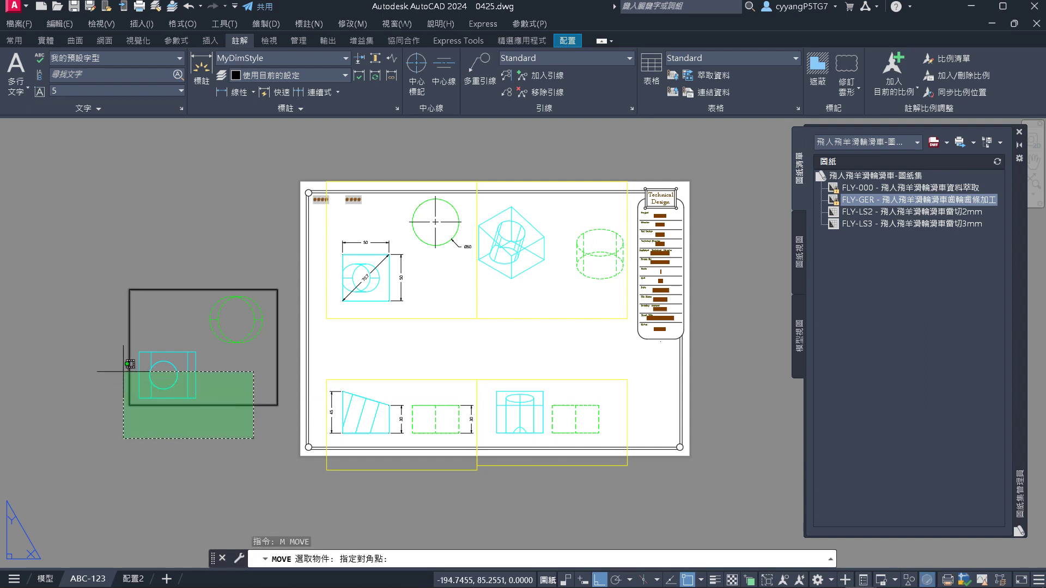
click(113, 347)
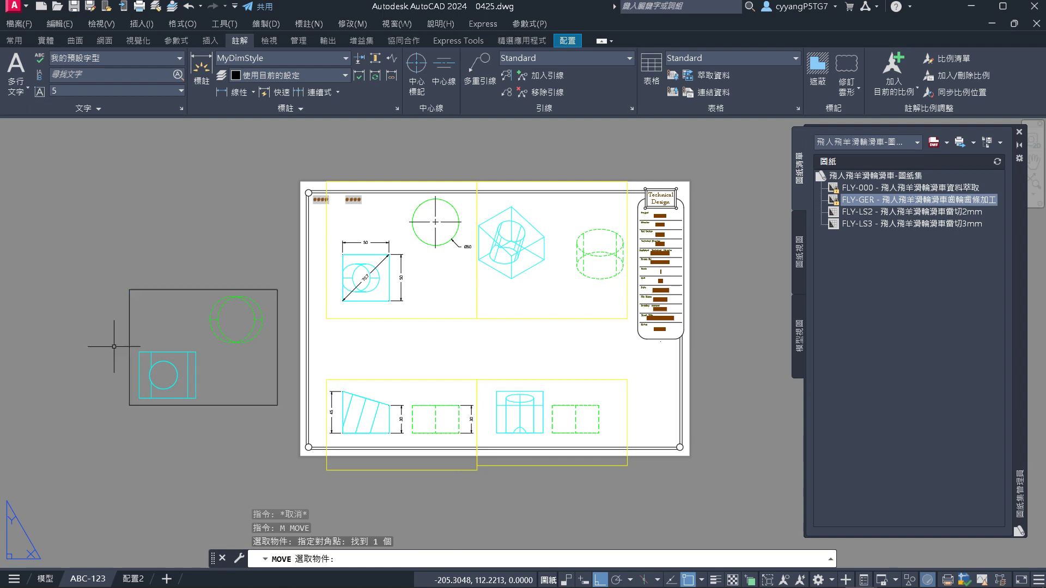
key(Escape)
key(Escape)
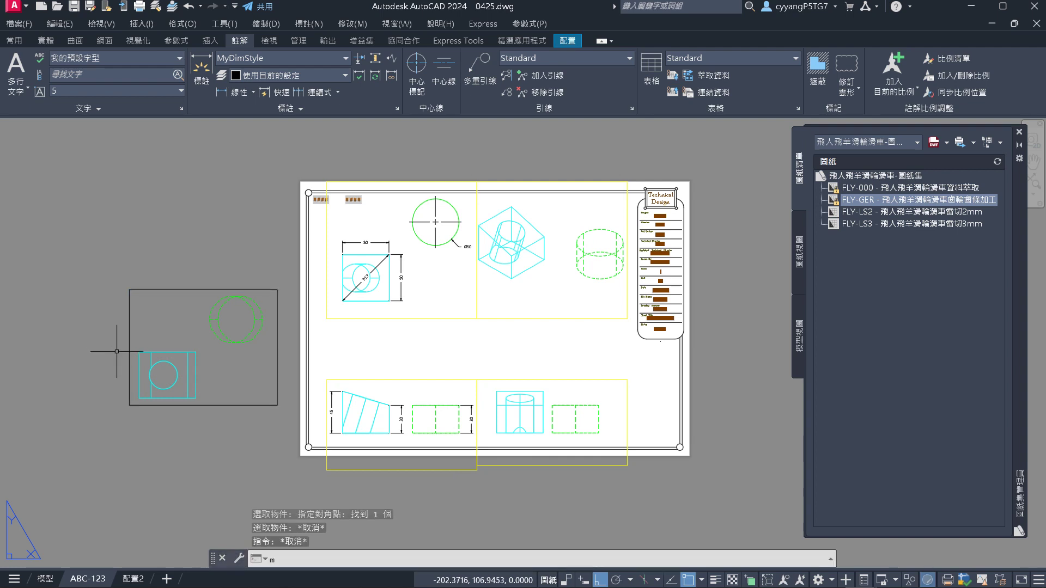
text(m)
key(Return)
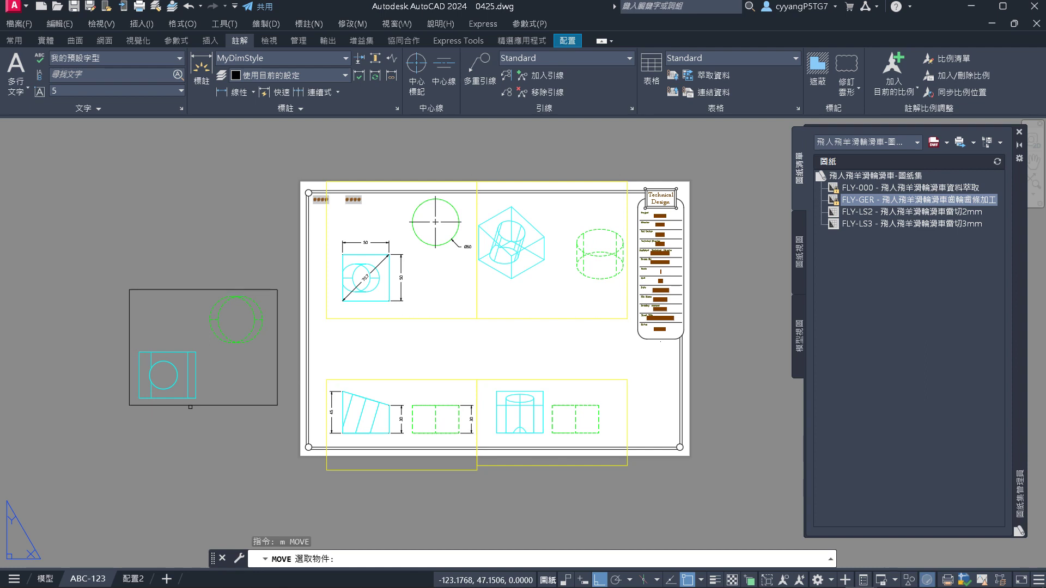
click(206, 427)
click(115, 376)
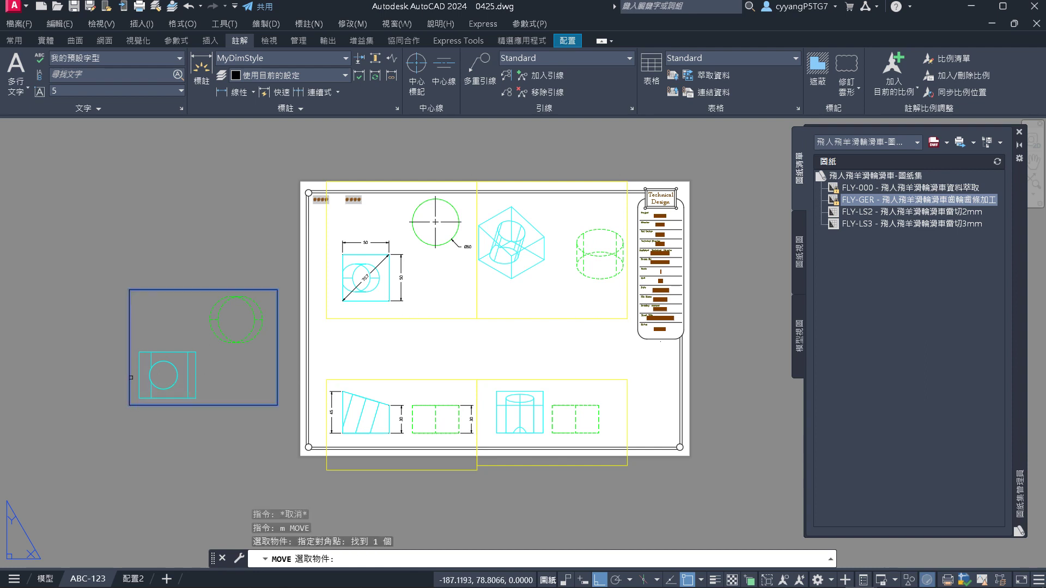
mouse_move(15, 576)
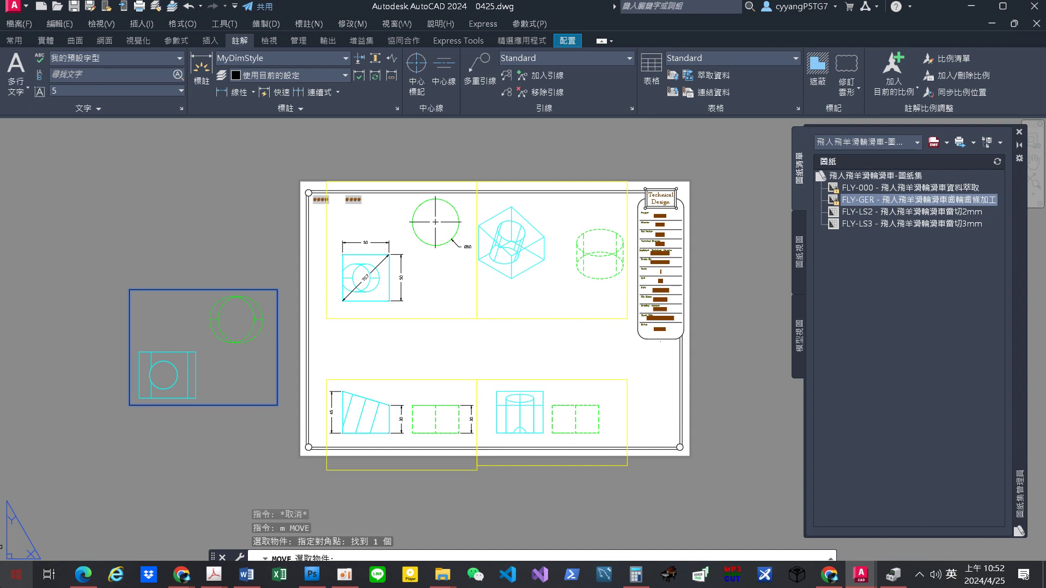
key(Return)
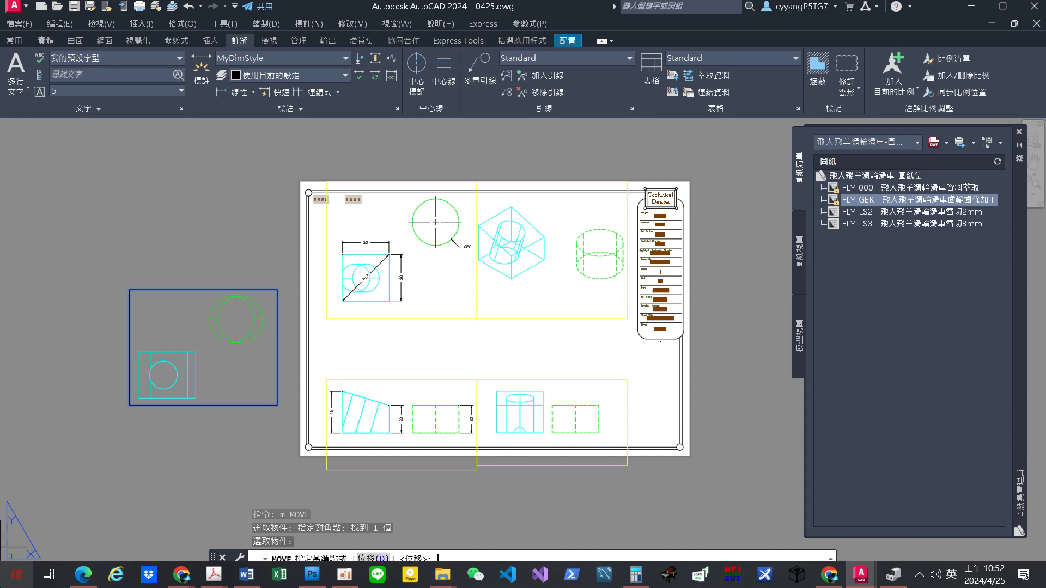
Move it from the square view's lower-left corner to the trapezoid's top-left corner
scroll(145, 392, up, 2)
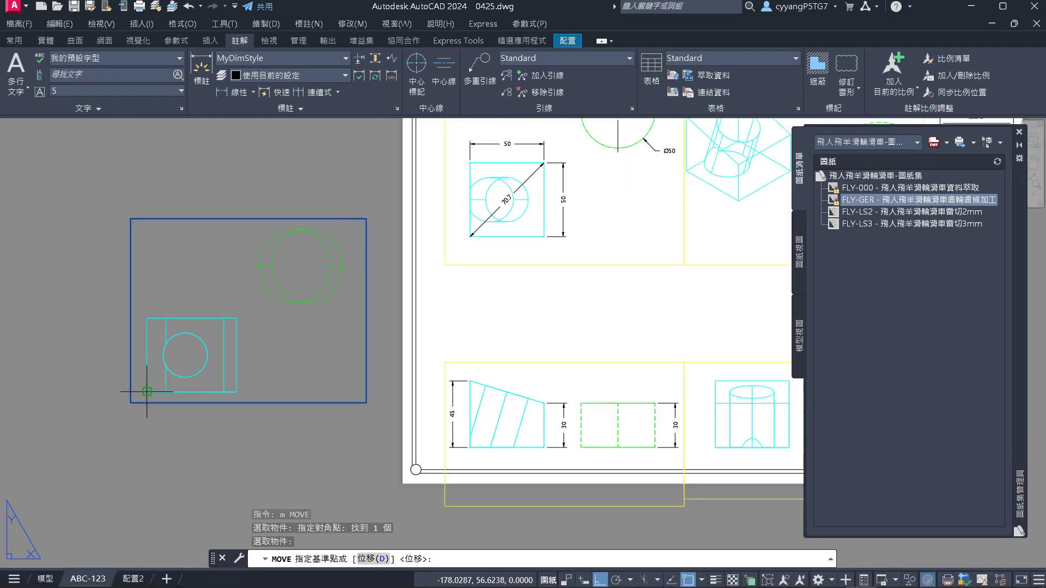
scroll(148, 393, up, 4)
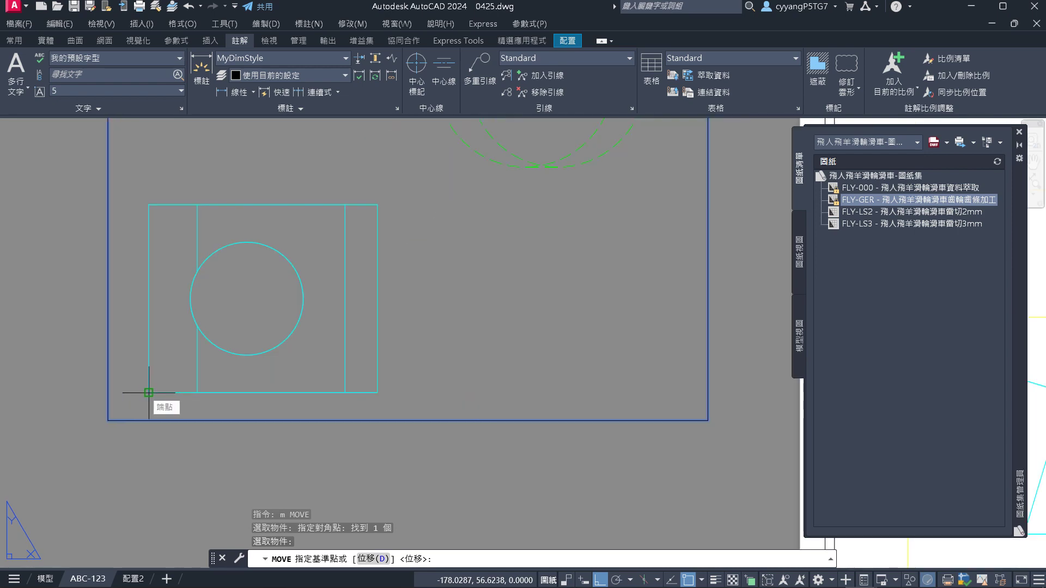
click(149, 392)
scroll(145, 385, down, 6)
scroll(284, 443, up, 3)
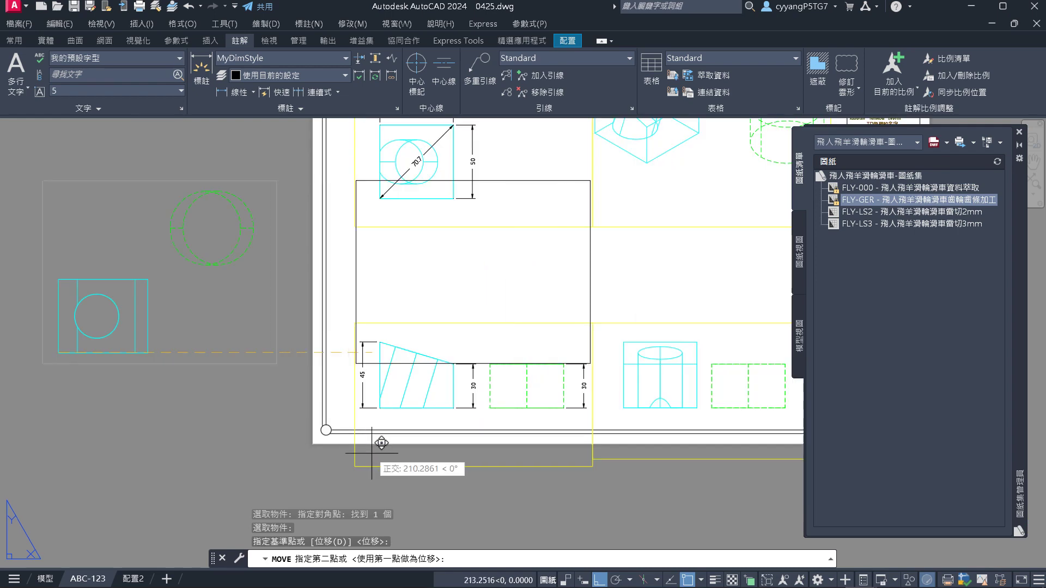
scroll(382, 442, up, 4)
click(347, 250)
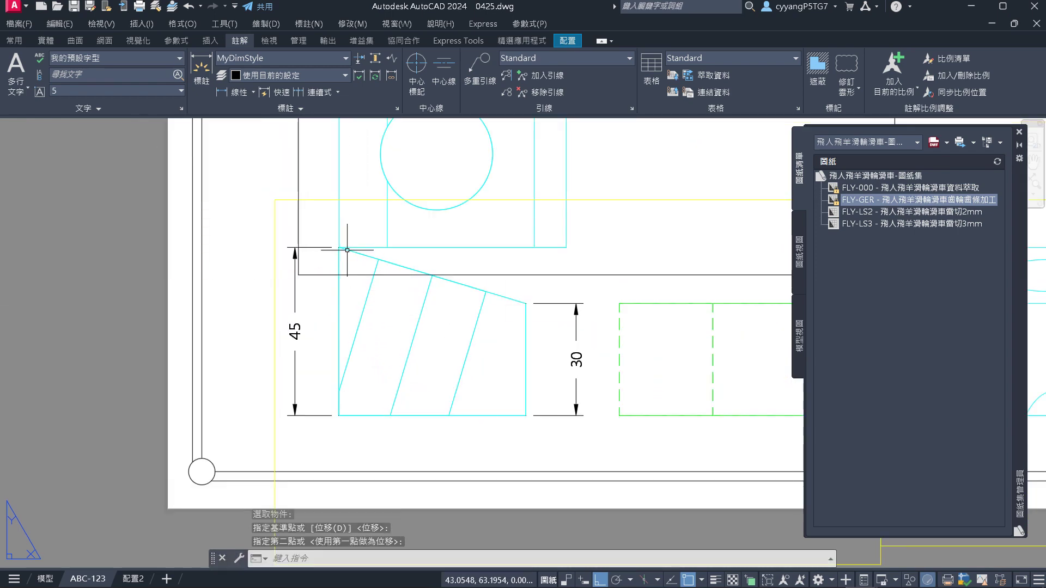
scroll(287, 445, down, 4)
key(Escape)
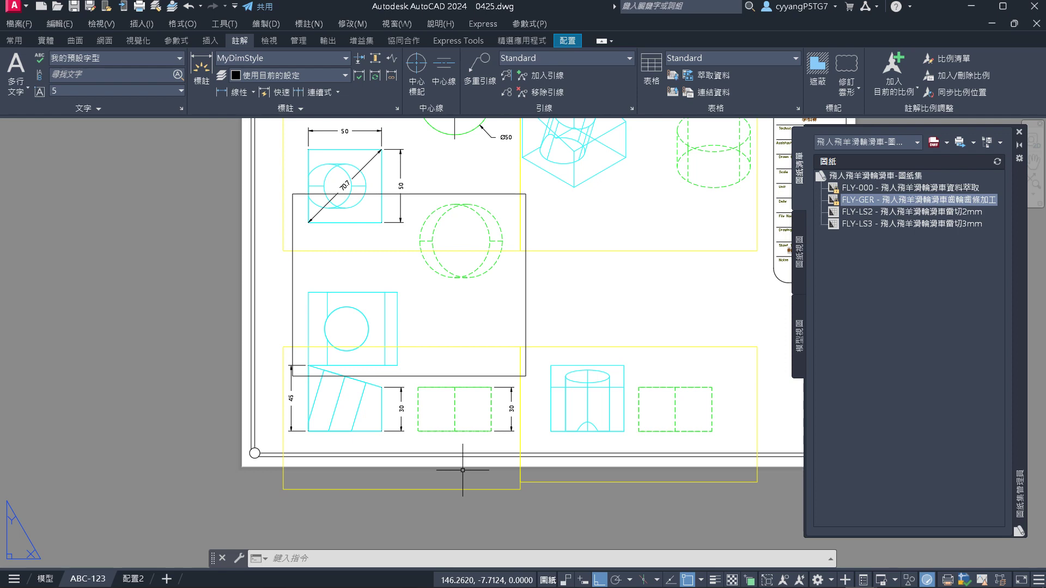
Draw a long thin rectangle left of the sheet with RECTANG
scroll(352, 436, up, 4)
scroll(359, 409, down, 2)
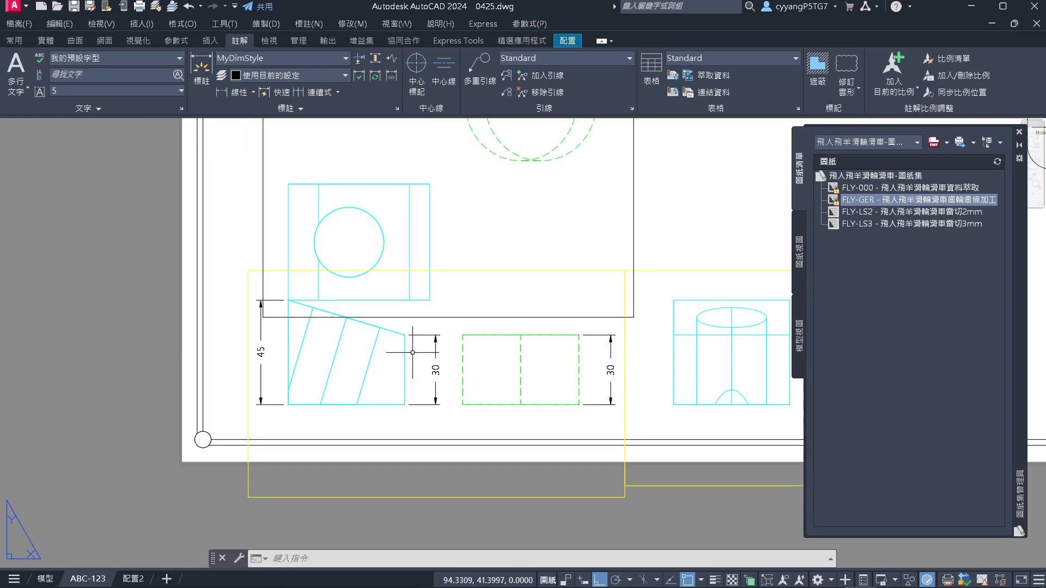
scroll(412, 352, down, 4)
scroll(83, 324, up, 4)
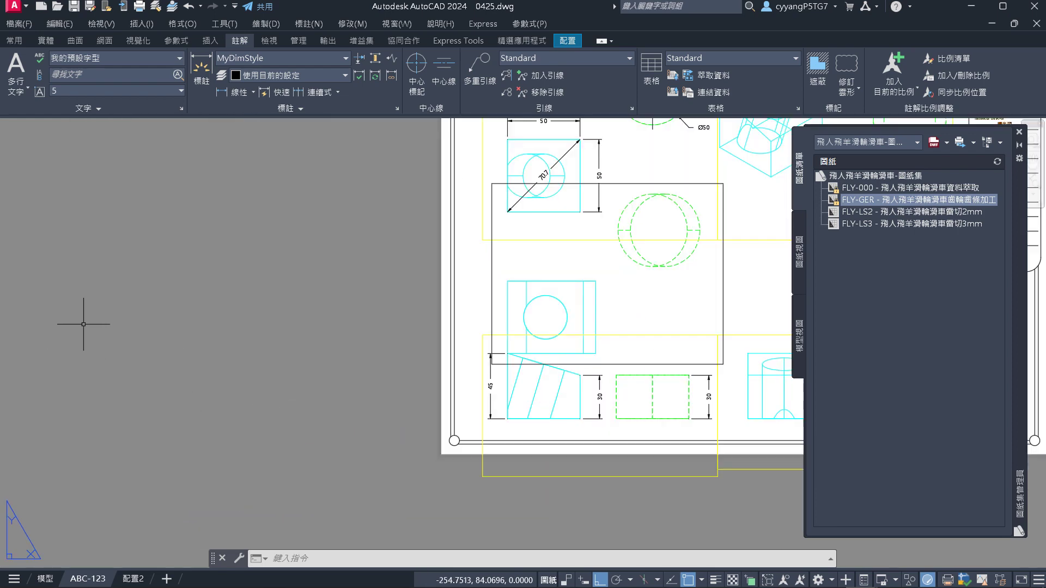
text(r)
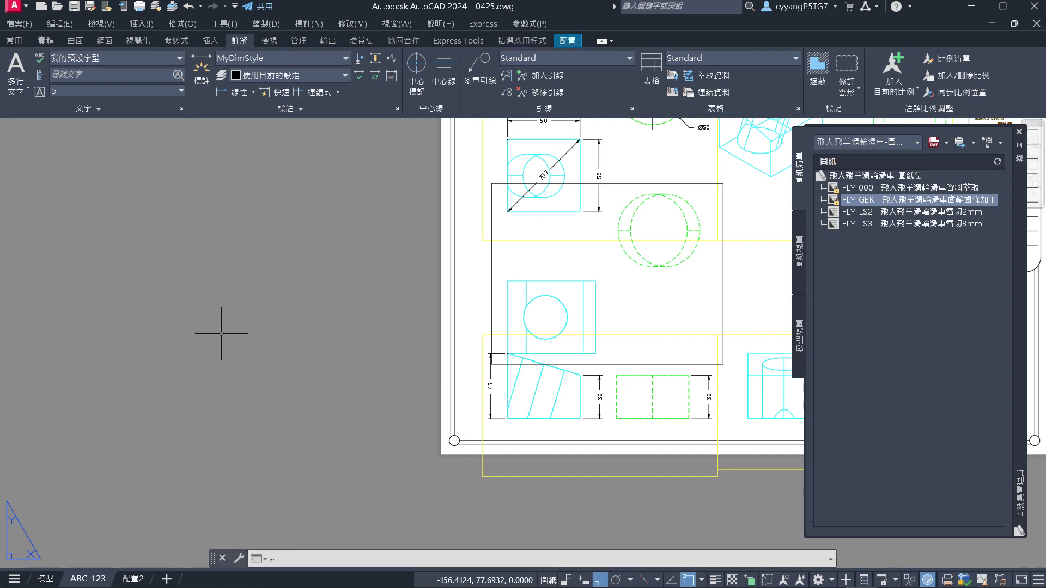
text(ec)
key(Return)
click(154, 353)
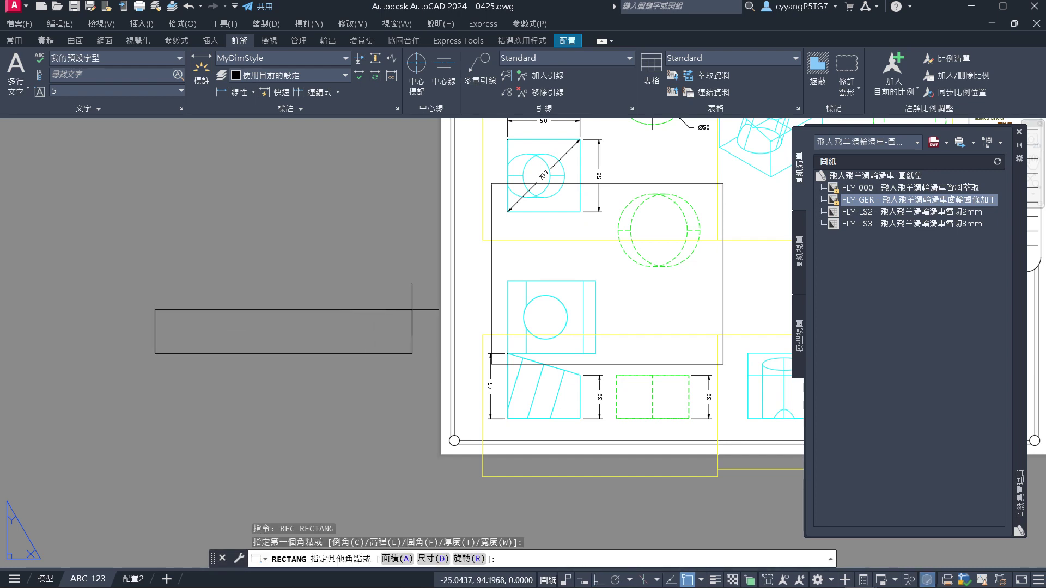
key(Escape)
scroll(299, 361, down, 4)
scroll(257, 345, up, 2)
Rotate the thin rectangle 45° about its lower-left corner
text(r)
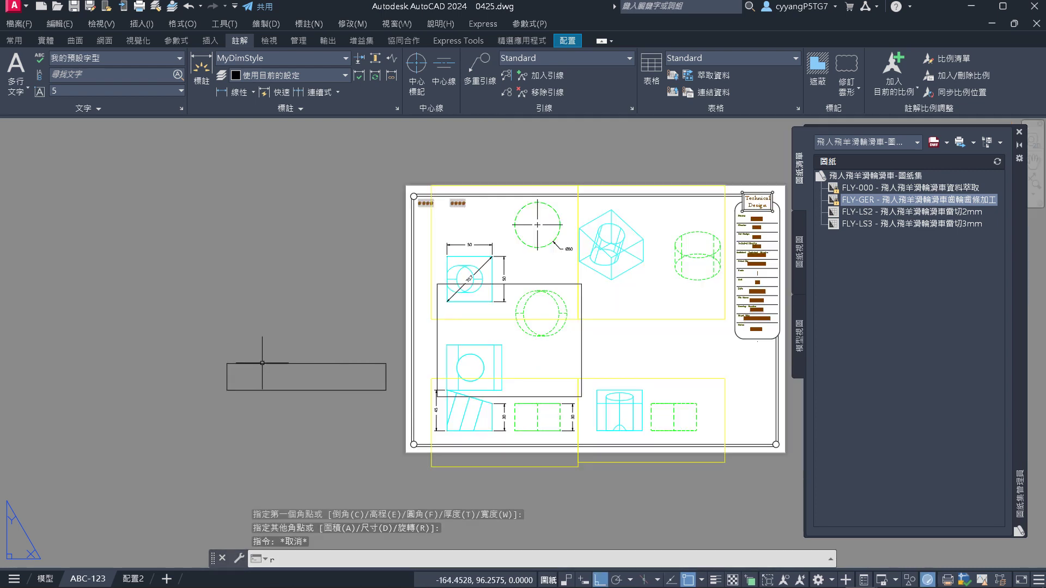
text(o)
key(Return)
click(340, 442)
click(182, 270)
key(Return)
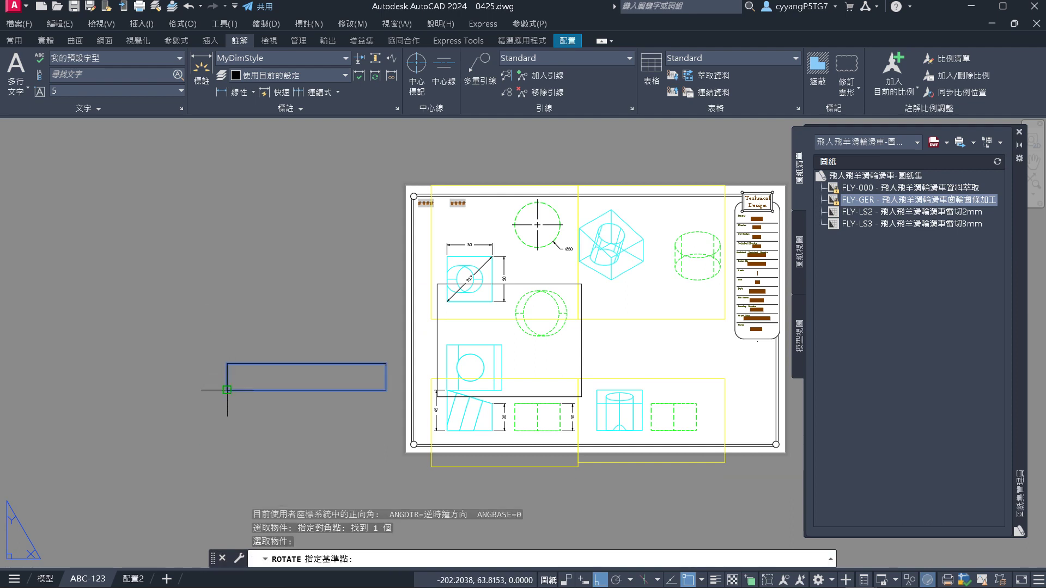
click(227, 390)
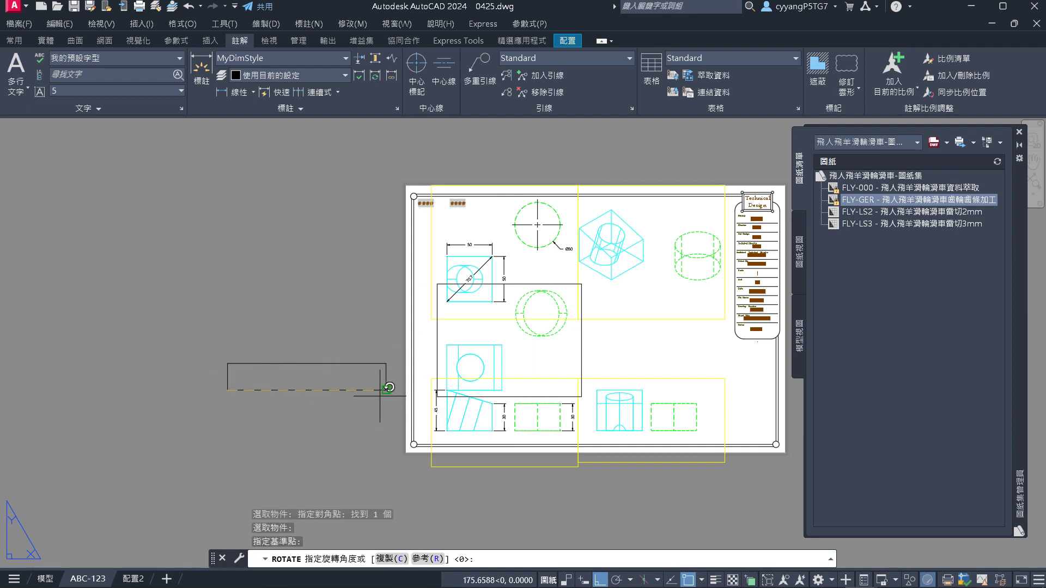
text(45)
key(Return)
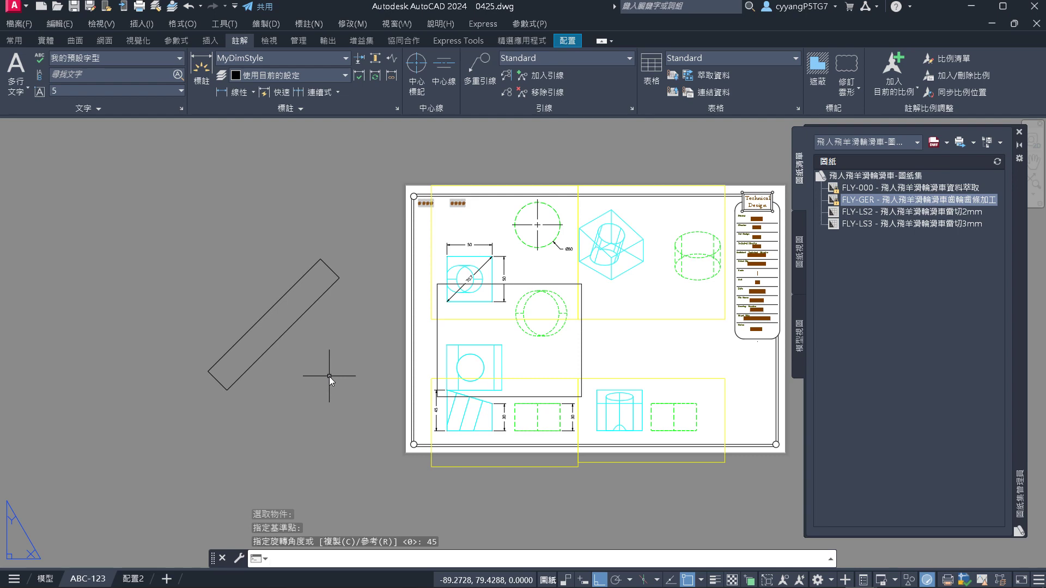
key(Escape)
Erase the rotated rectangle from beside the sheet
click(310, 346)
click(227, 299)
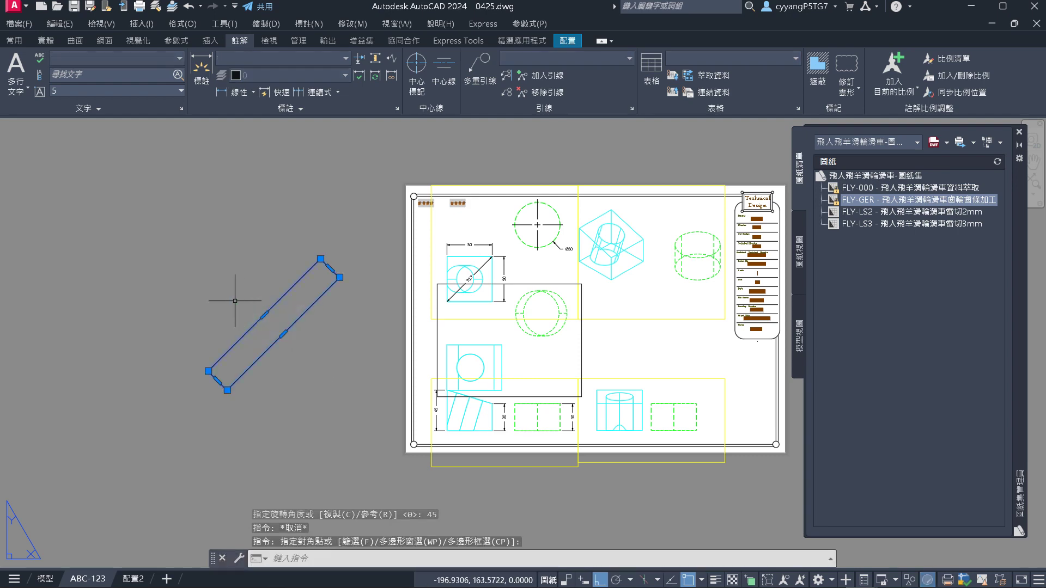
key(Delete)
text(e)
key(Return)
scroll(531, 411, up, 5)
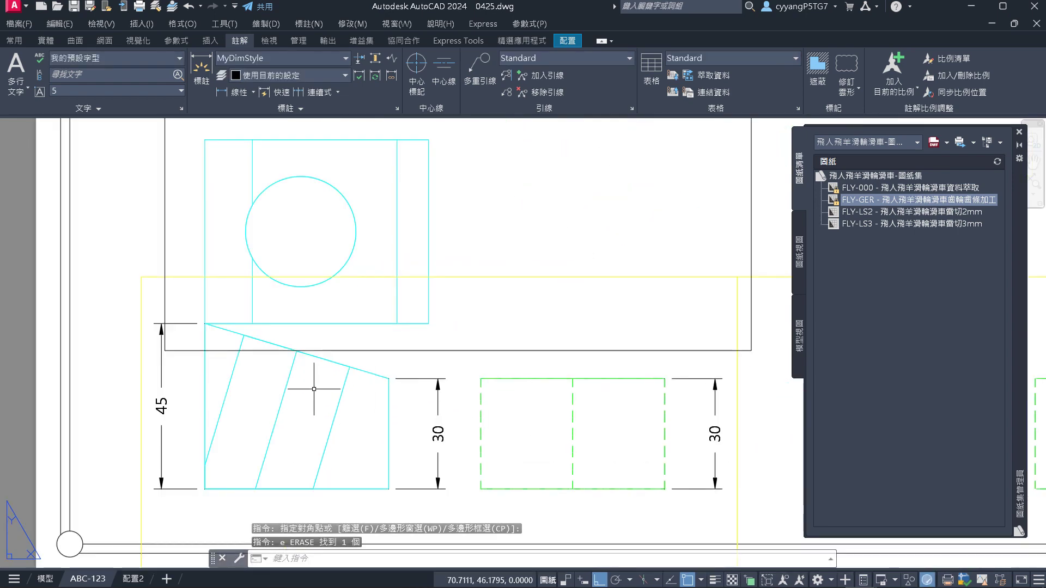
Start ROTATE and crossing-select the auxiliary viewport frame
scroll(305, 385, down, 2)
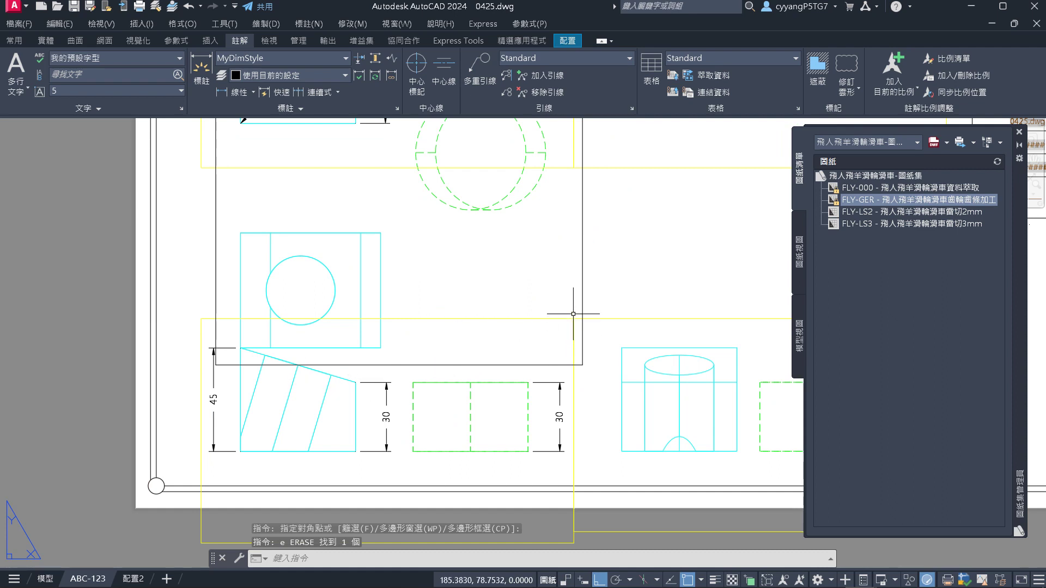
text(ro)
key(Return)
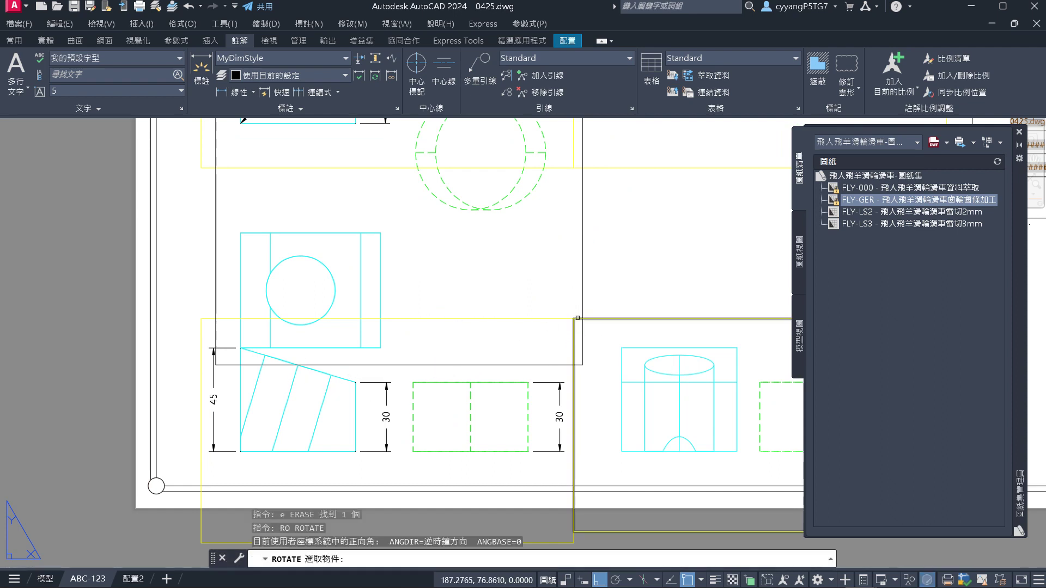
click(584, 285)
click(538, 255)
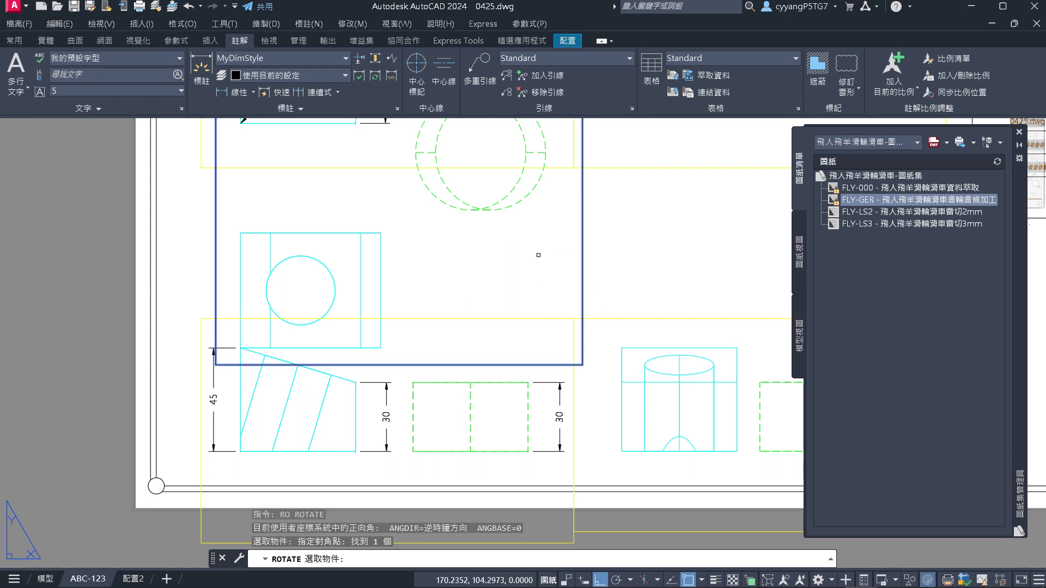
key(Return)
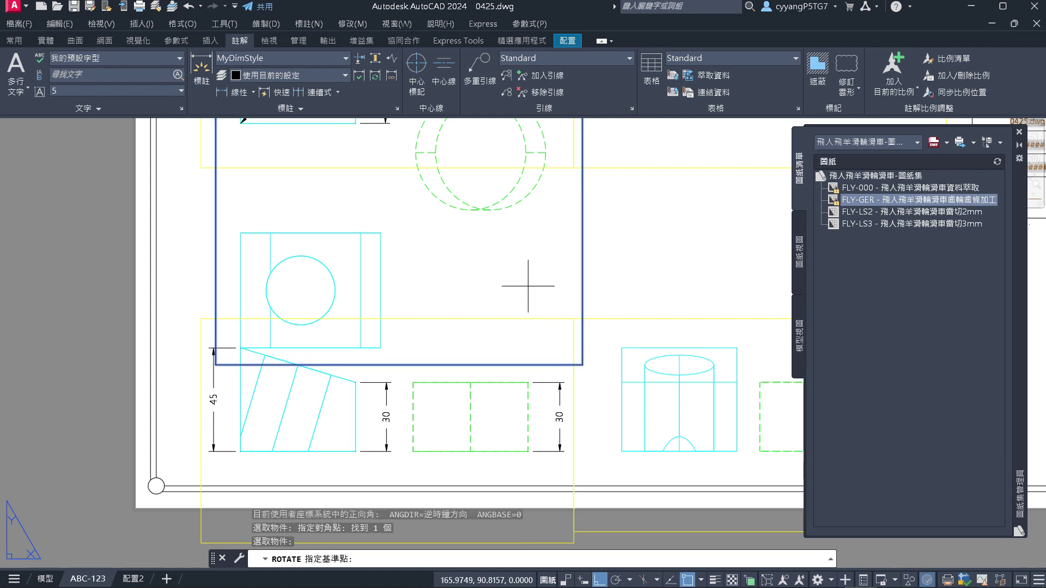
Pivot at the ramp's top-left corner and rotate by reference from horizontal to the slanted edge
scroll(269, 367, up, 4)
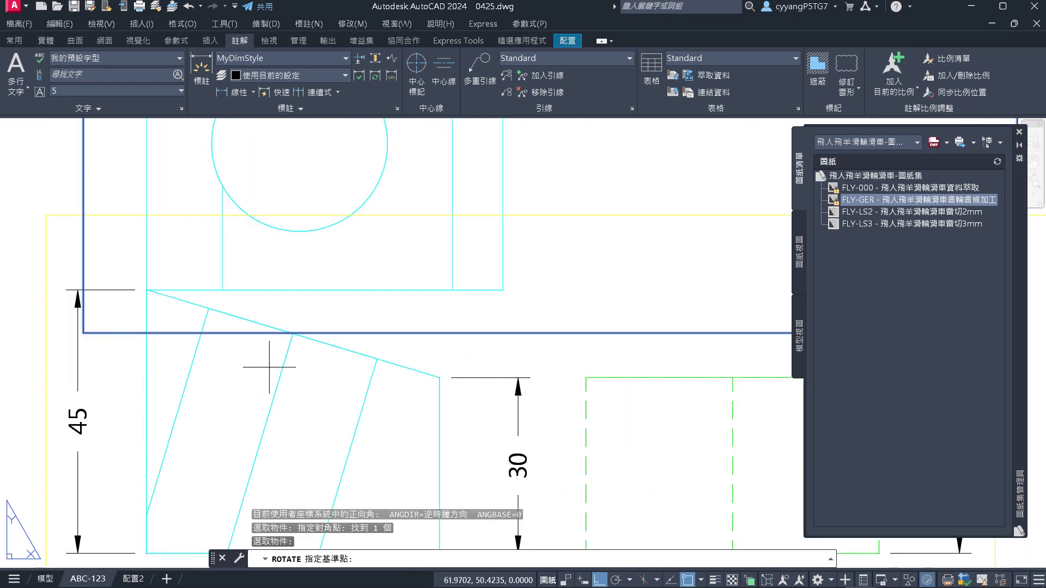
click(146, 290)
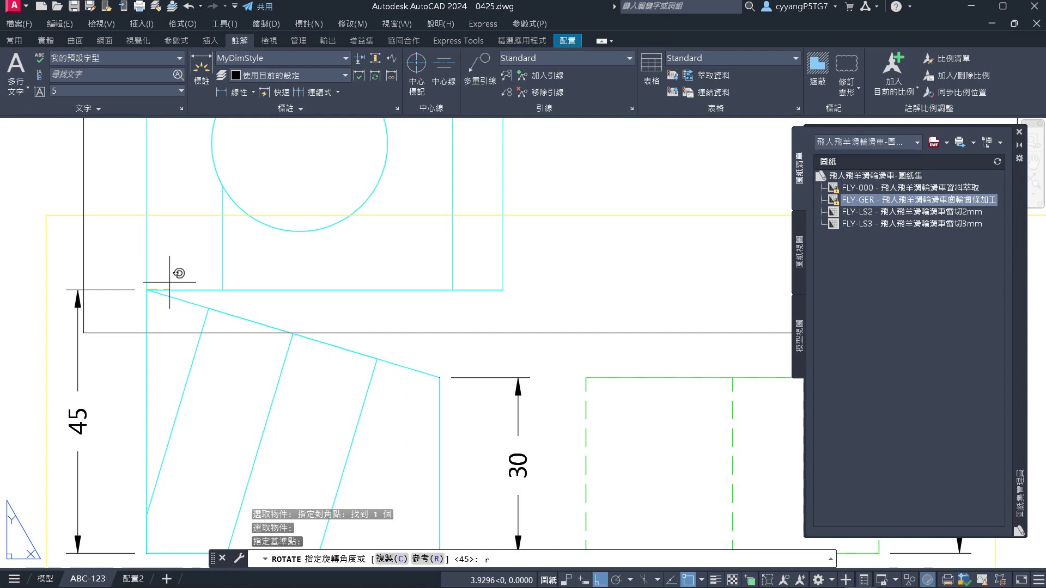
key(Return)
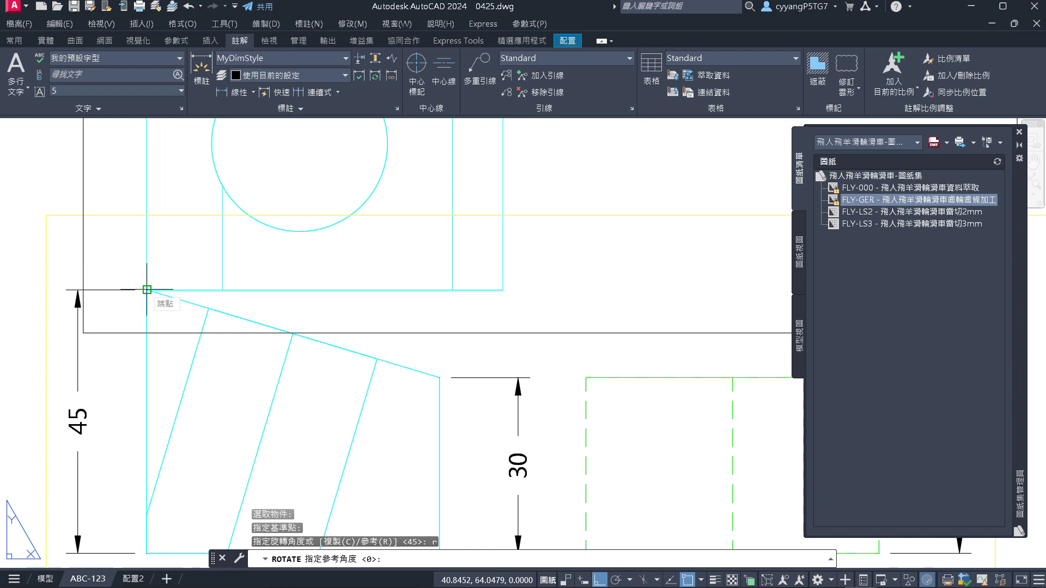
click(146, 290)
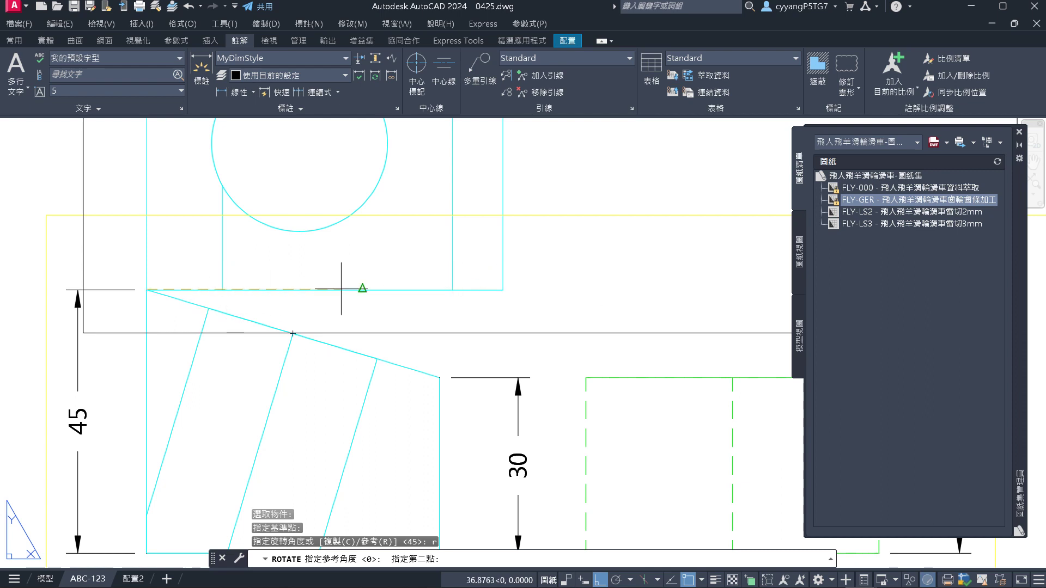
click(497, 292)
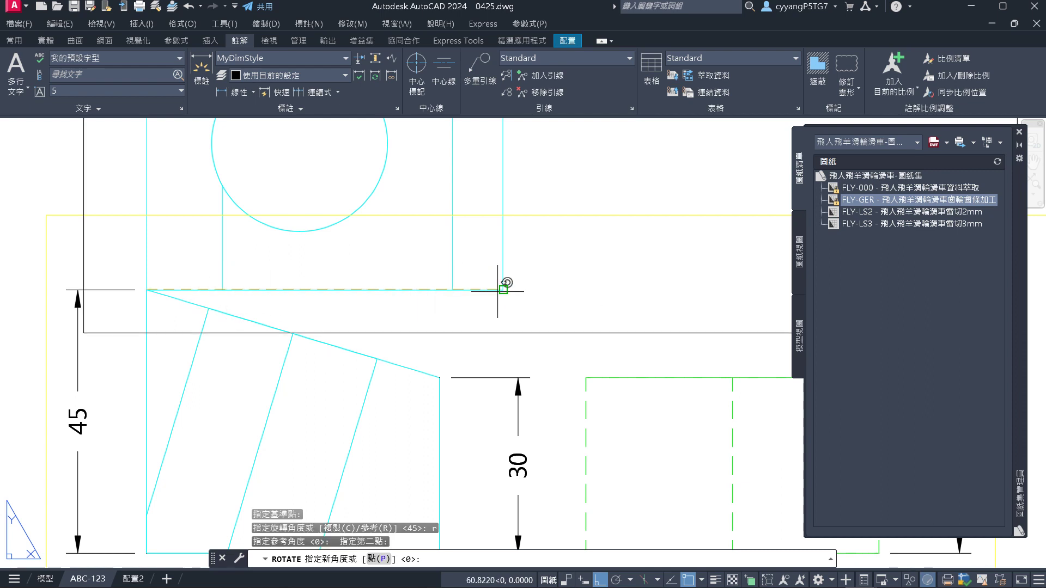
click(439, 377)
scroll(185, 443, down, 5)
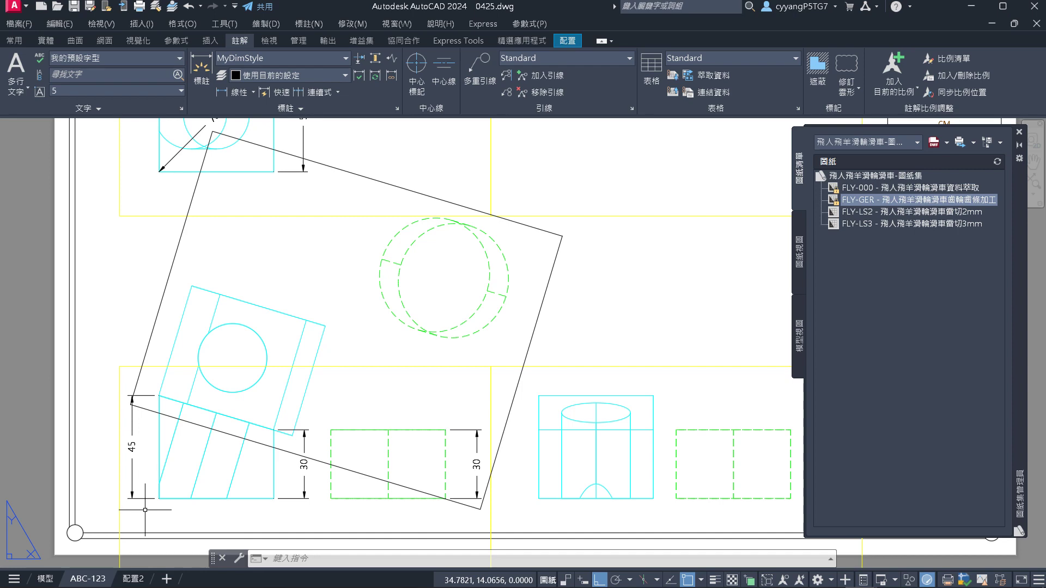
scroll(145, 510, up, 4)
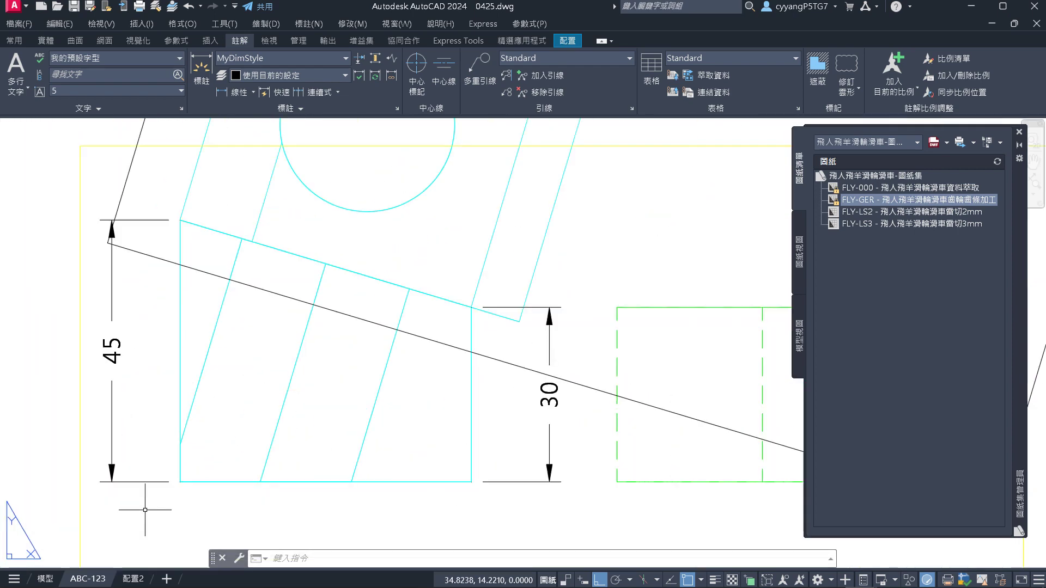
scroll(145, 510, down, 4)
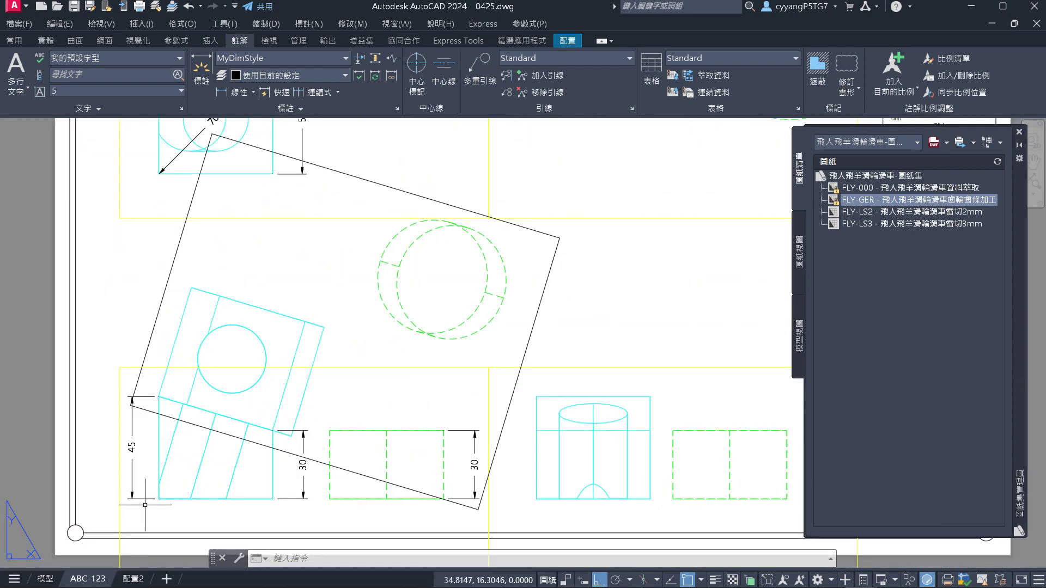
Begin moving the rotated viewport from the view's corner, then cancel the attempt
scroll(144, 501, down, 3)
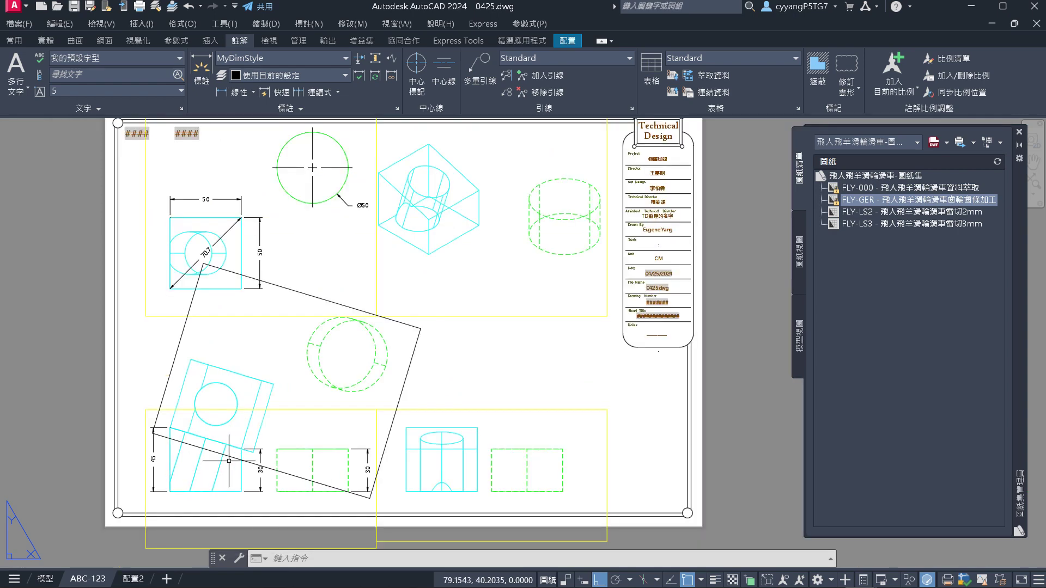
scroll(163, 480, up, 5)
scroll(305, 390, down, 4)
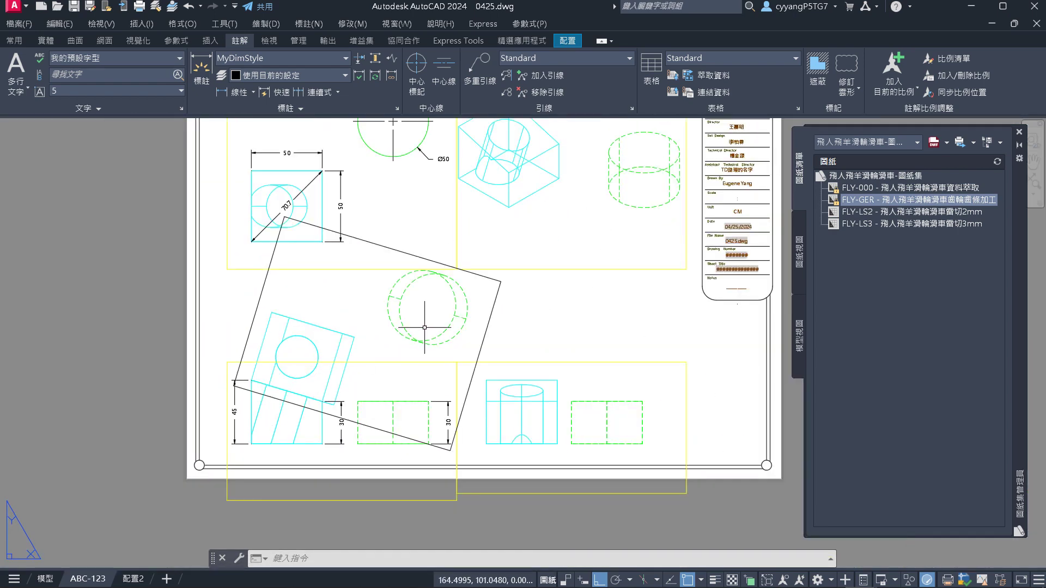
scroll(212, 396, up, 2)
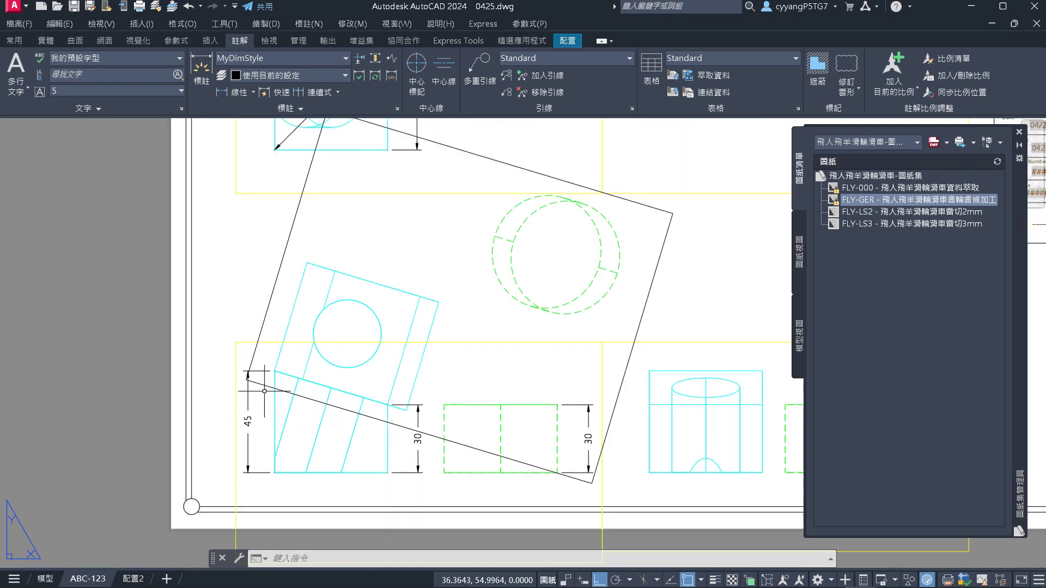
scroll(262, 392, down, 2)
text(m)
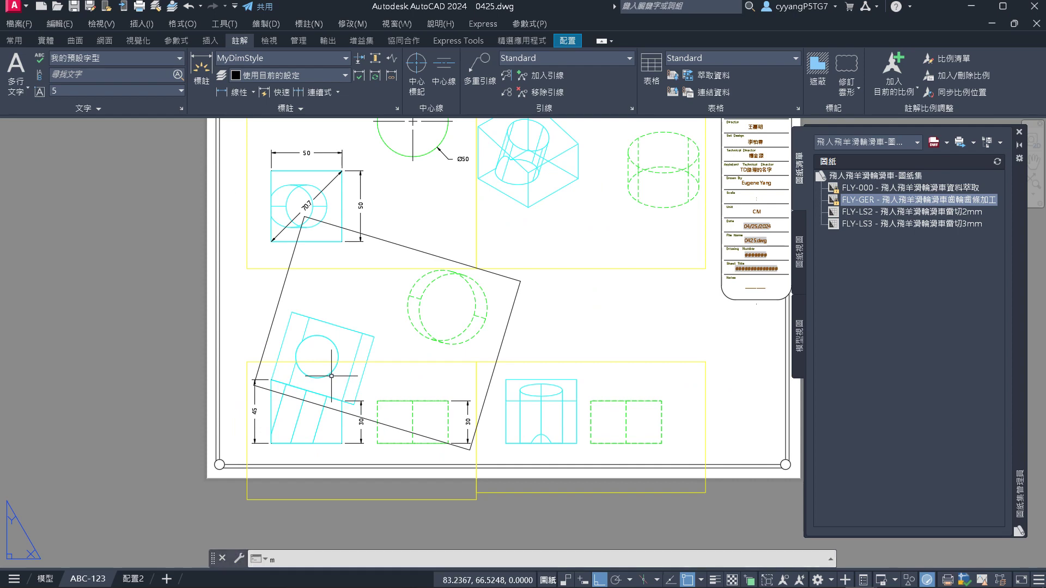
key(Return)
click(539, 338)
click(475, 319)
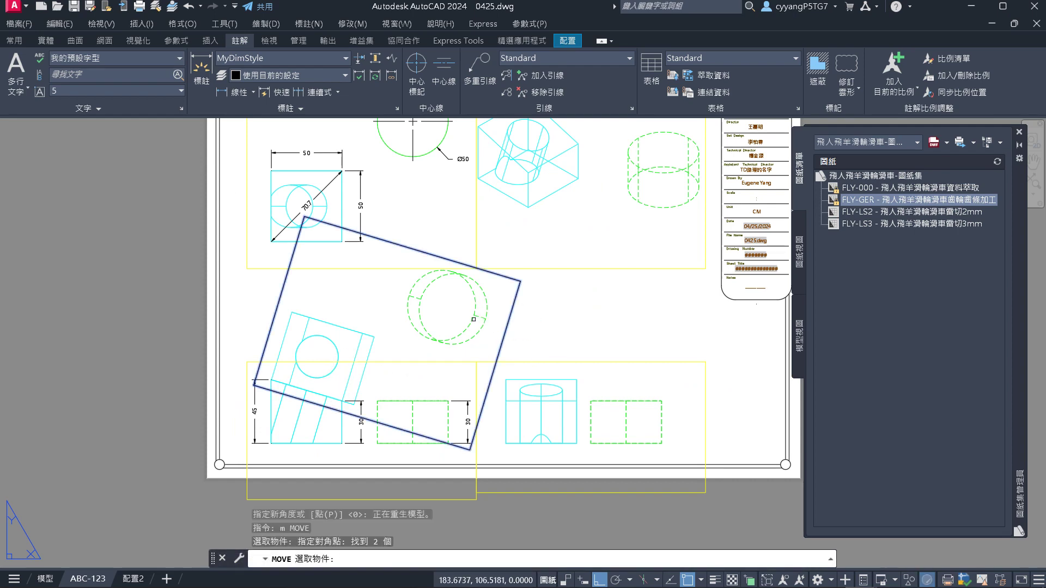
key(Return)
scroll(263, 383, up, 5)
click(288, 371)
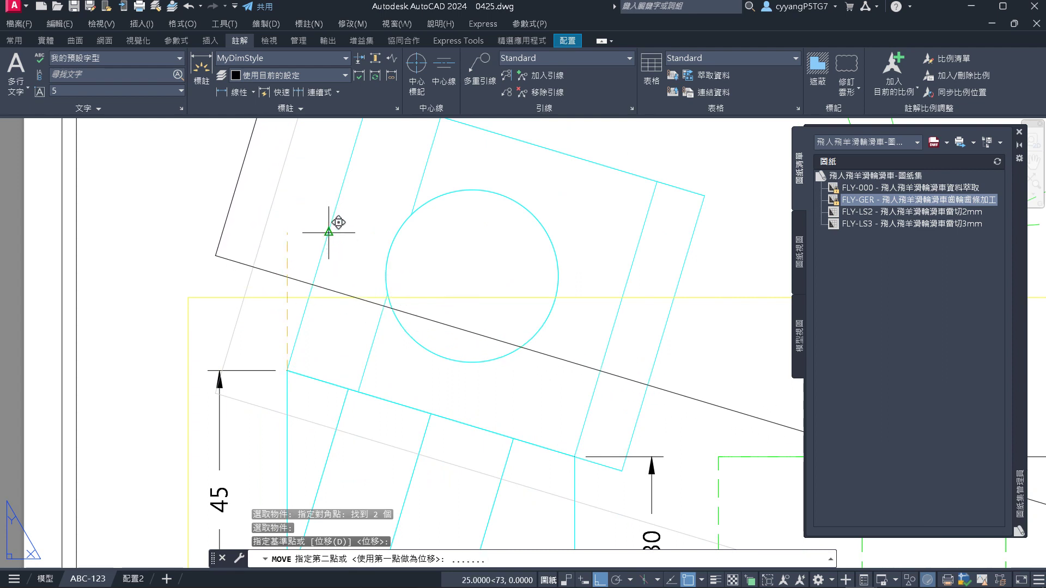
key(Escape)
scroll(324, 270, down, 5)
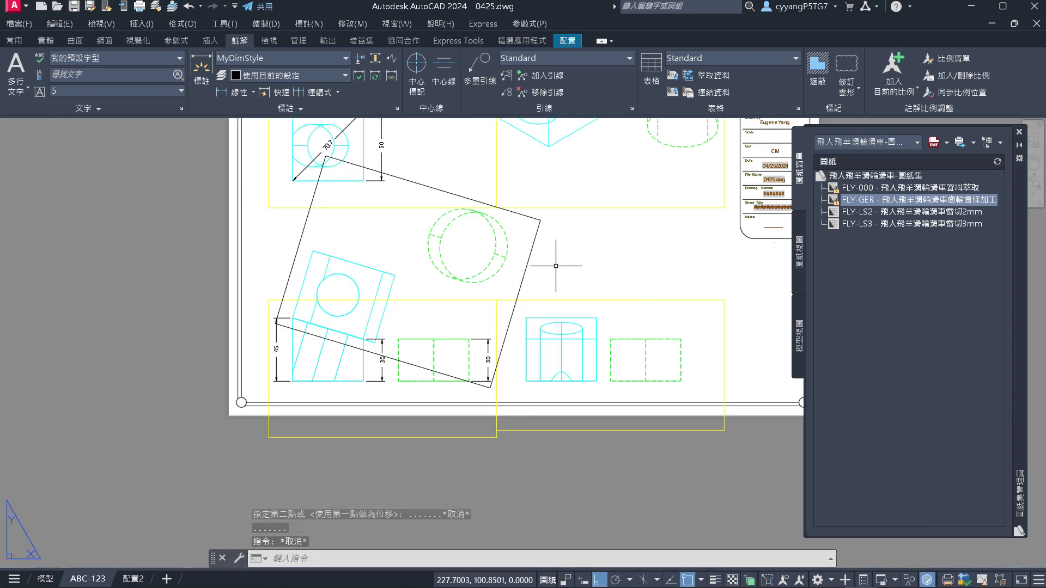
Move the rotated viewport from its cyan corner to the snapped midpoint on the ramp edge
text(m)
key(Return)
click(517, 251)
click(509, 256)
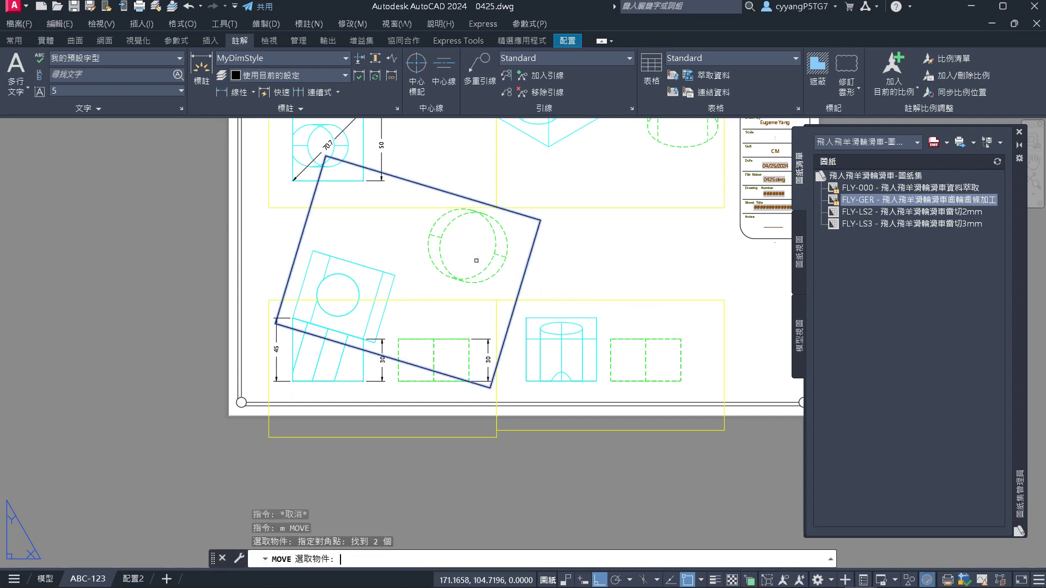
key(Return)
scroll(232, 323, up, 4)
scroll(327, 321, up, 2)
click(372, 308)
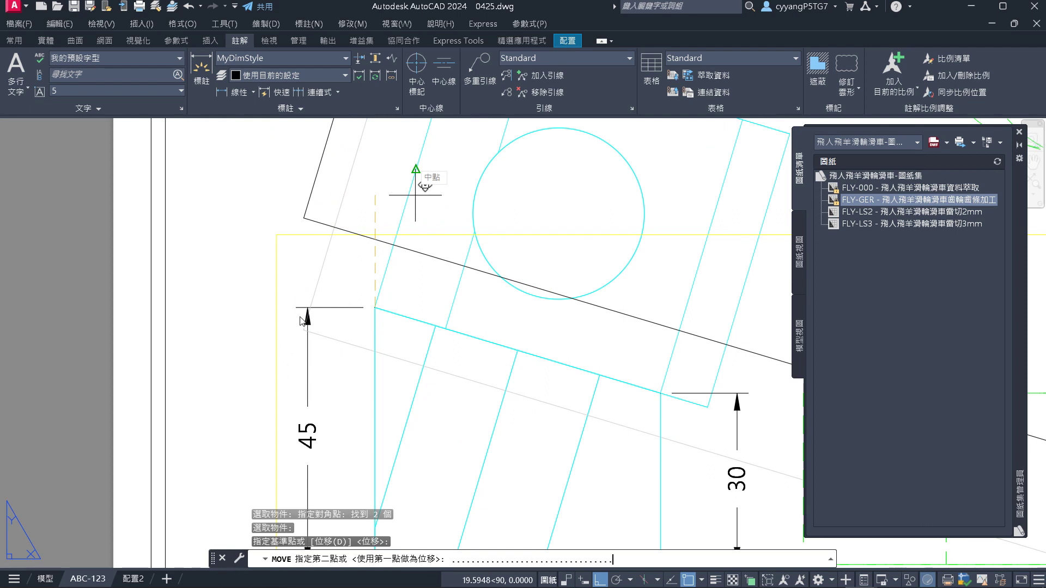
key(BackSpace)
key(BackSpace)
key(BackSpace)
key(BackSpace)
key(BackSpace)
key(BackSpace)
key(BackSpace)
key(BackSpace)
key(BackSpace)
key(BackSpace)
key(BackSpace)
key(BackSpace)
key(BackSpace)
key(BackSpace)
key(BackSpace)
key(BackSpace)
key(BackSpace)
key(BackSpace)
key(BackSpace)
key(BackSpace)
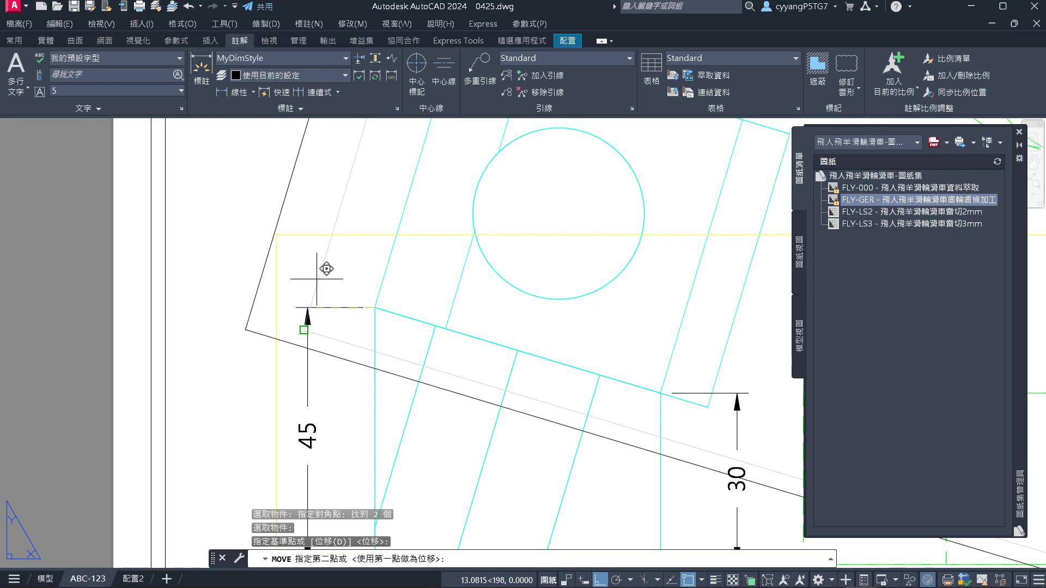
click(416, 169)
scroll(415, 169, down, 5)
scroll(379, 303, down, 2)
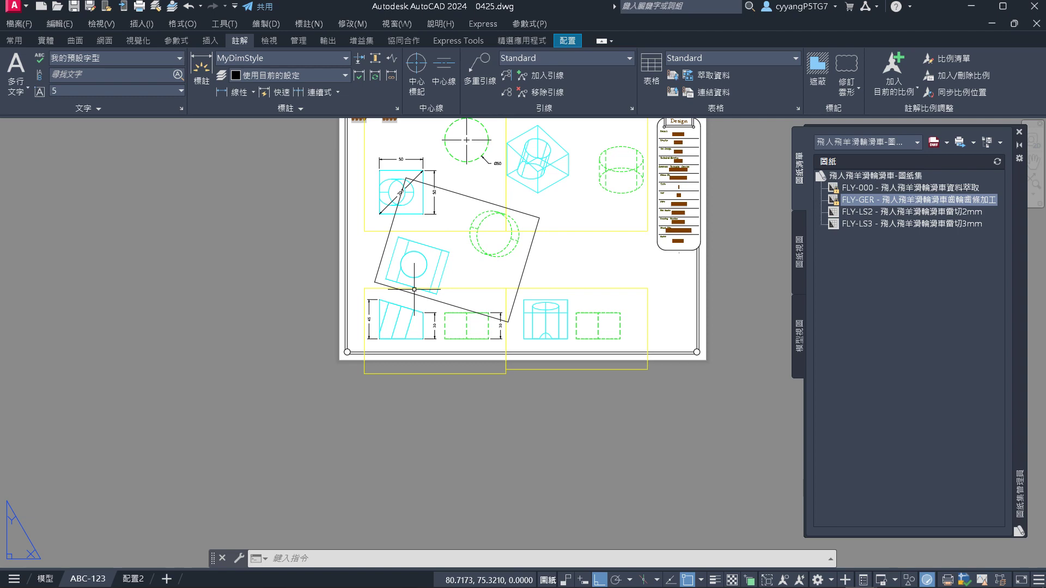
Save the 0425 drawing with Ctrl+S
scroll(280, 350, down, 4)
scroll(349, 240, up, 6)
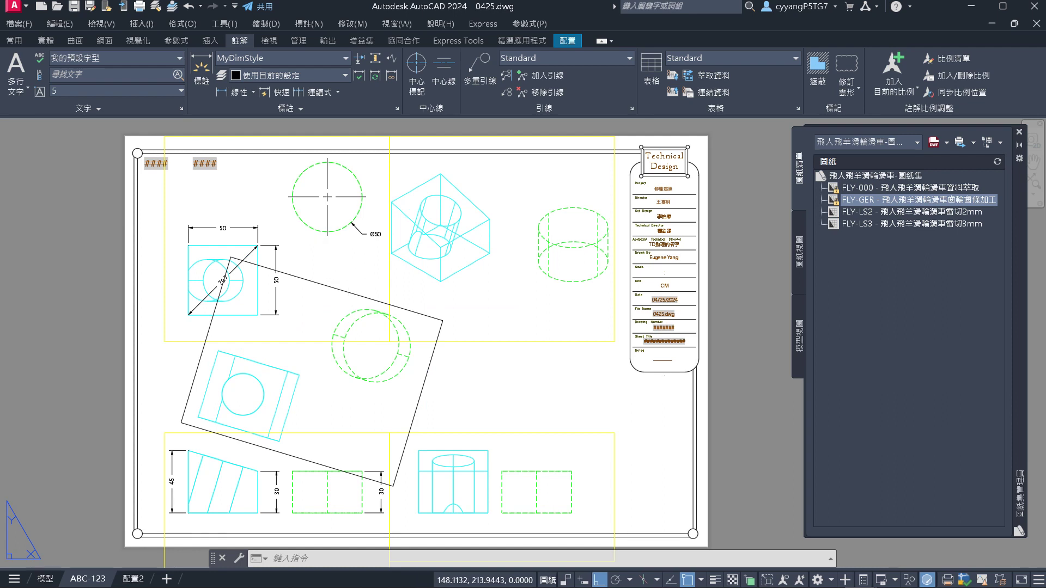
key(ctrl+s)
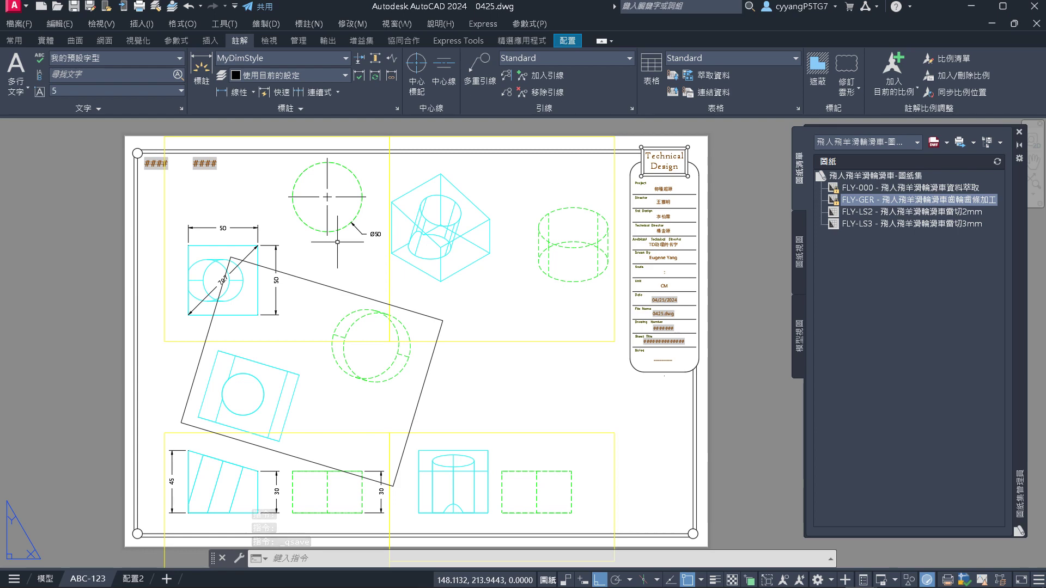
Switch to the 飛人飛羊滑輪滑車0419.dwg window showing its FLY-GER layout
scroll(463, 261, down, 2)
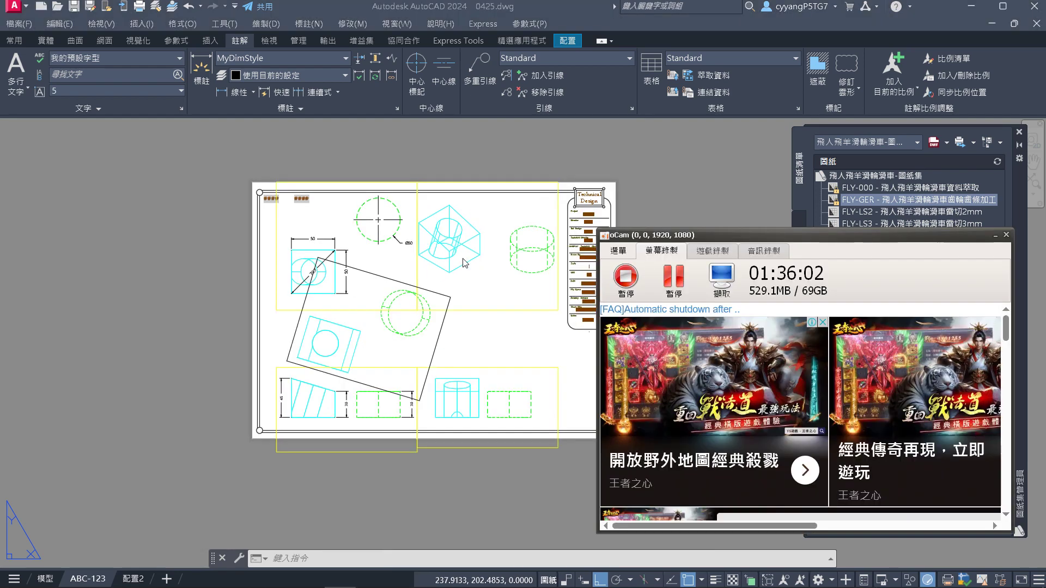
key(alt+Tab)
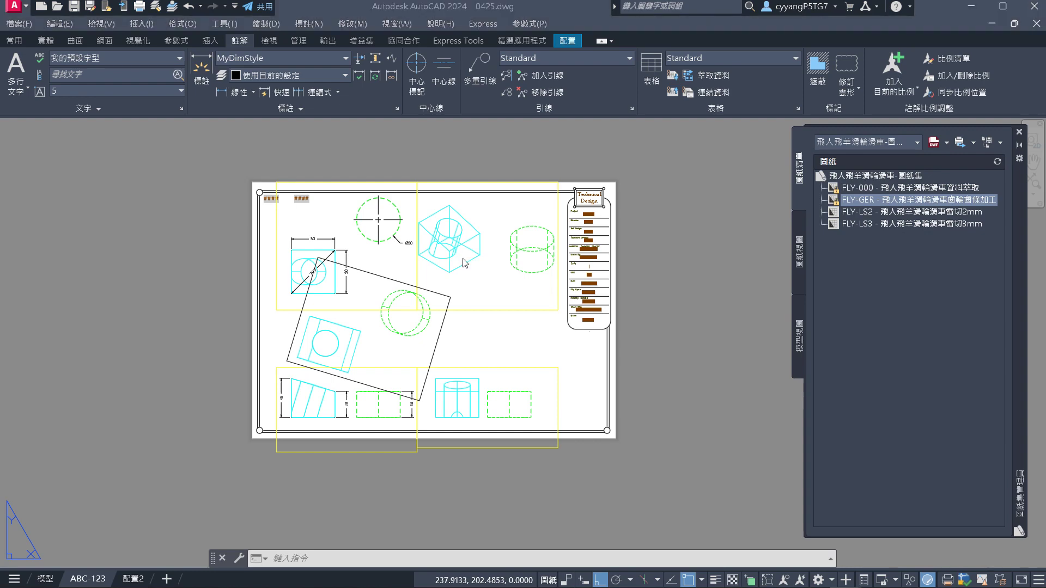
key(alt+Tab)
key(alt+Tab)
key(alt+Tab)
key(alt+Tab)
key(alt+Tab)
key(alt+Tab)
key(alt+Tab)
key(alt+Tab)
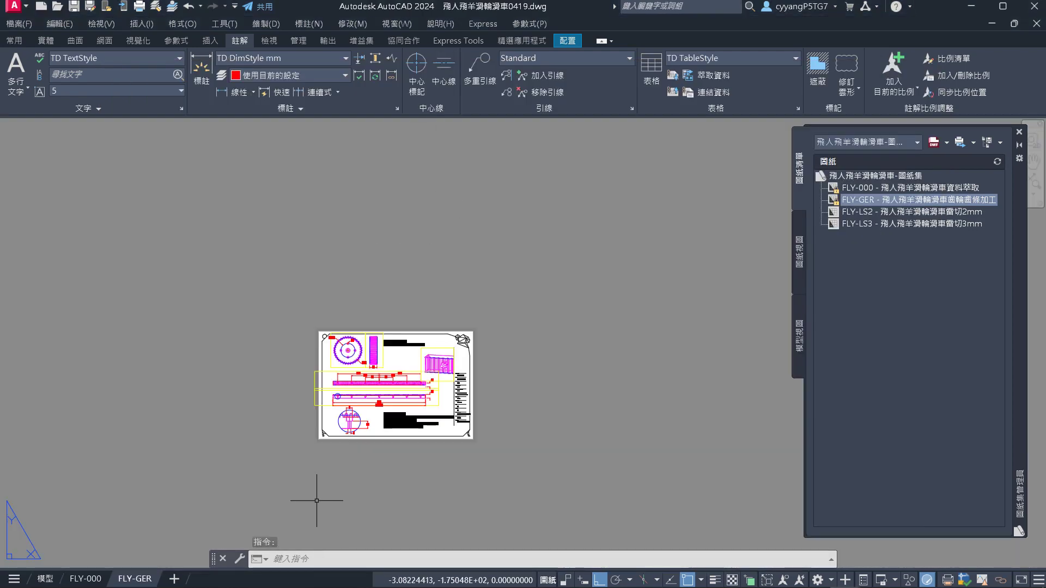
Switch from the 0419 gear drawing back to the 0425.dwg layout sheet
scroll(343, 462, up, 4)
scroll(358, 410, up, 5)
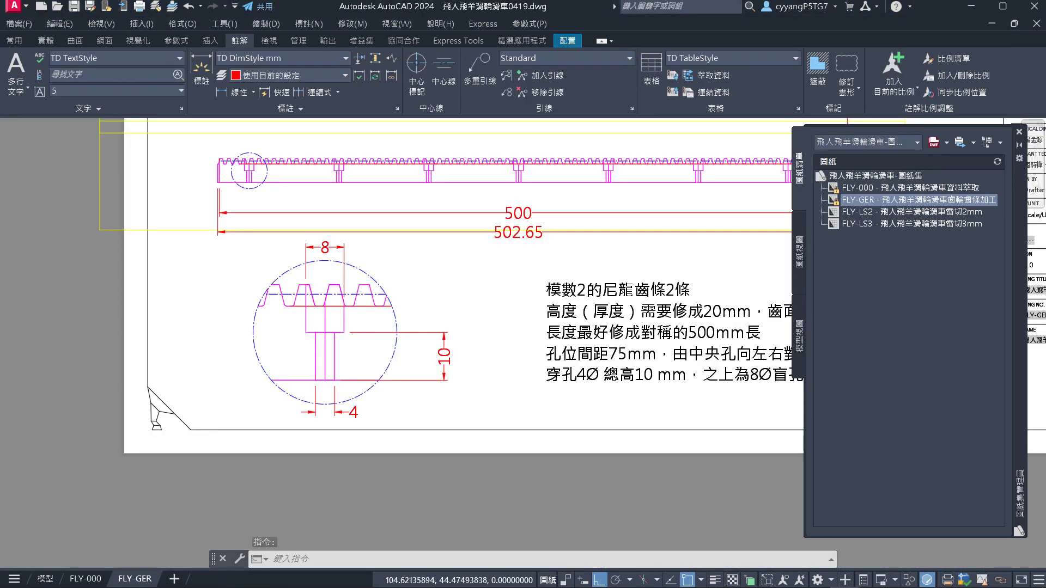
scroll(365, 337, down, 4)
scroll(369, 322, up, 2)
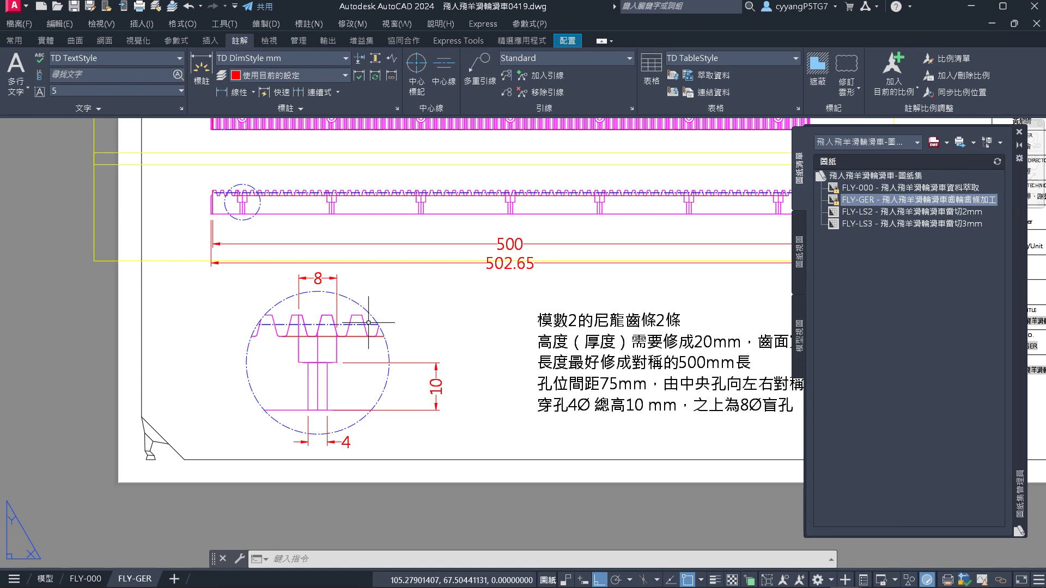
key(alt+Tab)
key(alt+Tab)
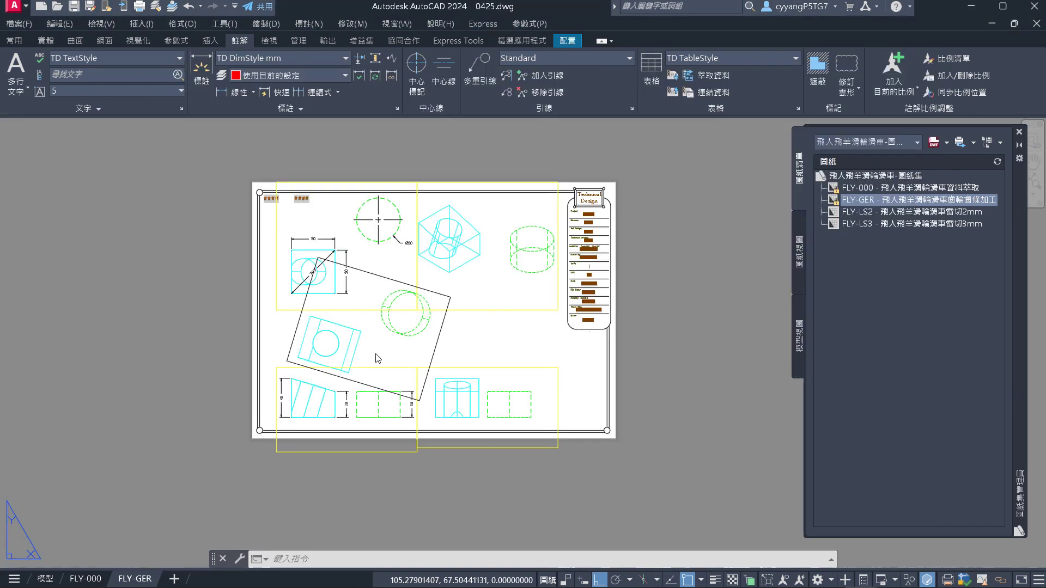
scroll(298, 391, up, 5)
scroll(298, 391, down, 8)
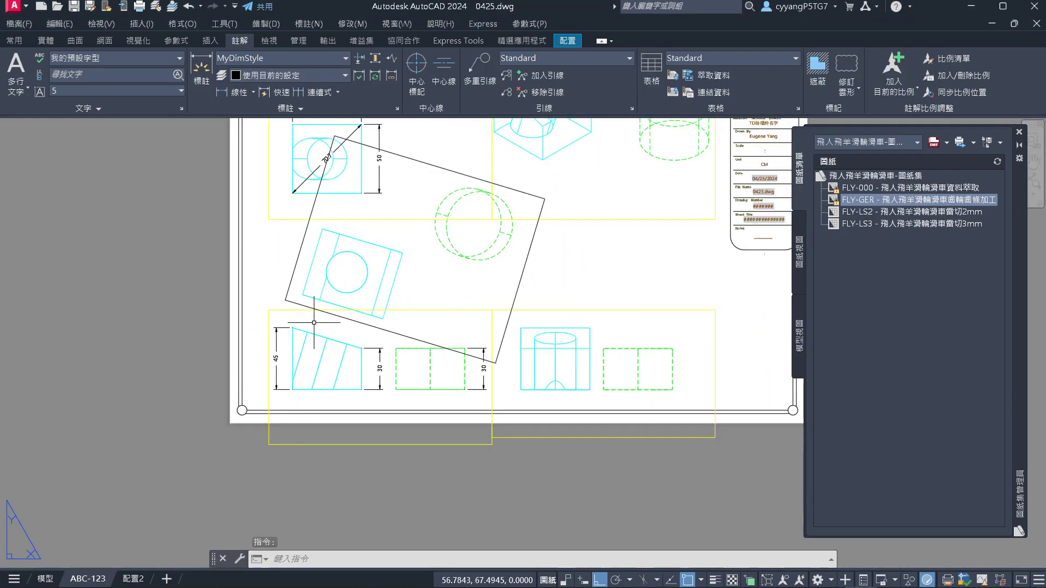
scroll(303, 350, up, 7)
scroll(289, 391, down, 2)
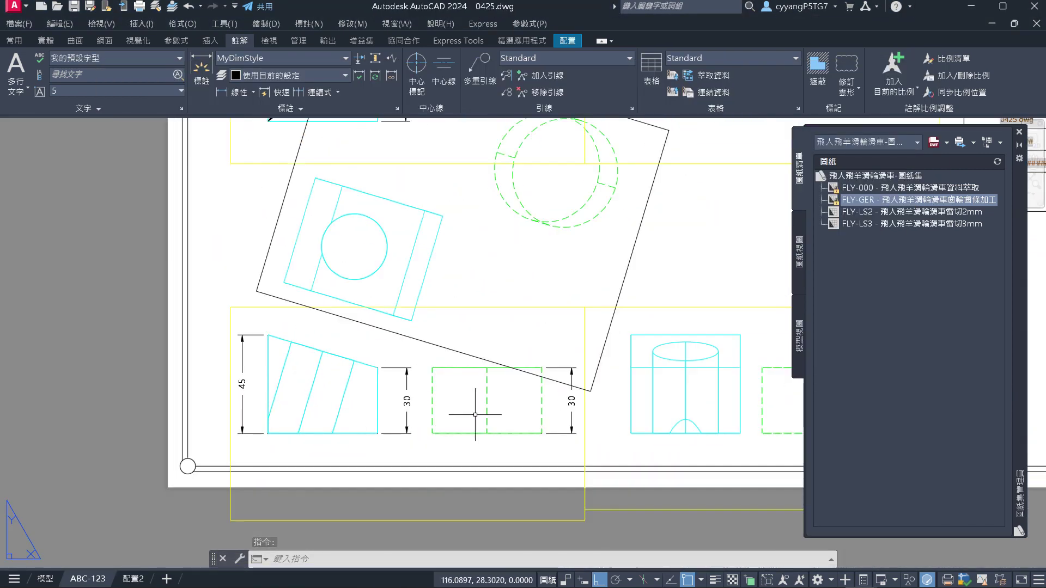
scroll(730, 432, up, 6)
scroll(443, 314, down, 2)
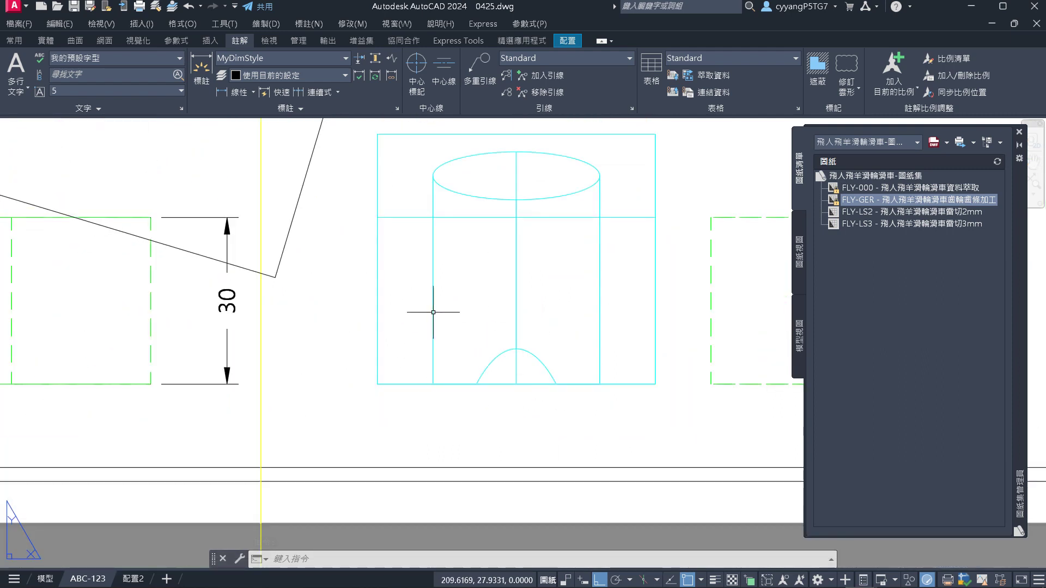
scroll(495, 376, up, 2)
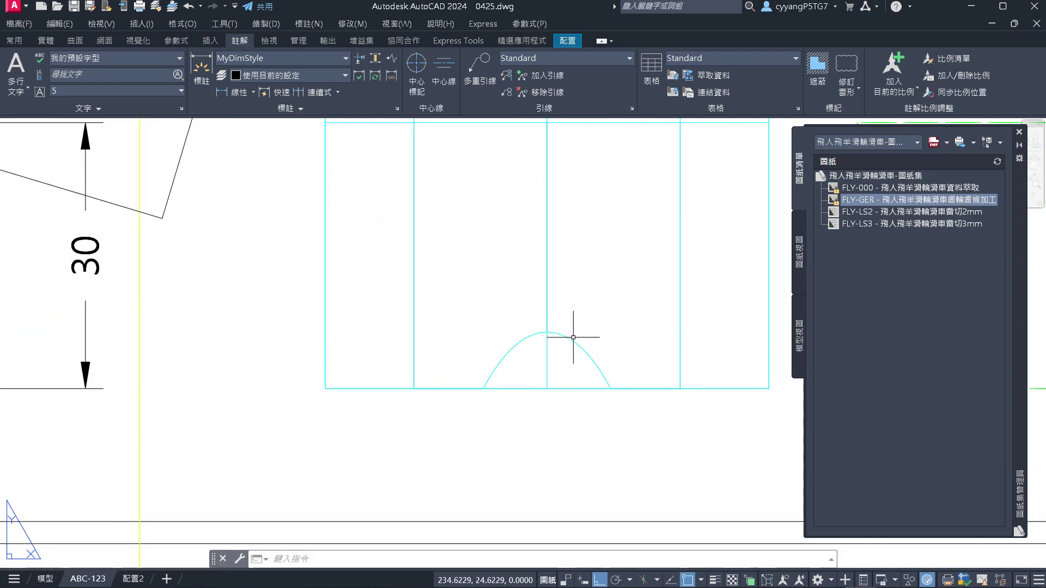
scroll(544, 333, down, 8)
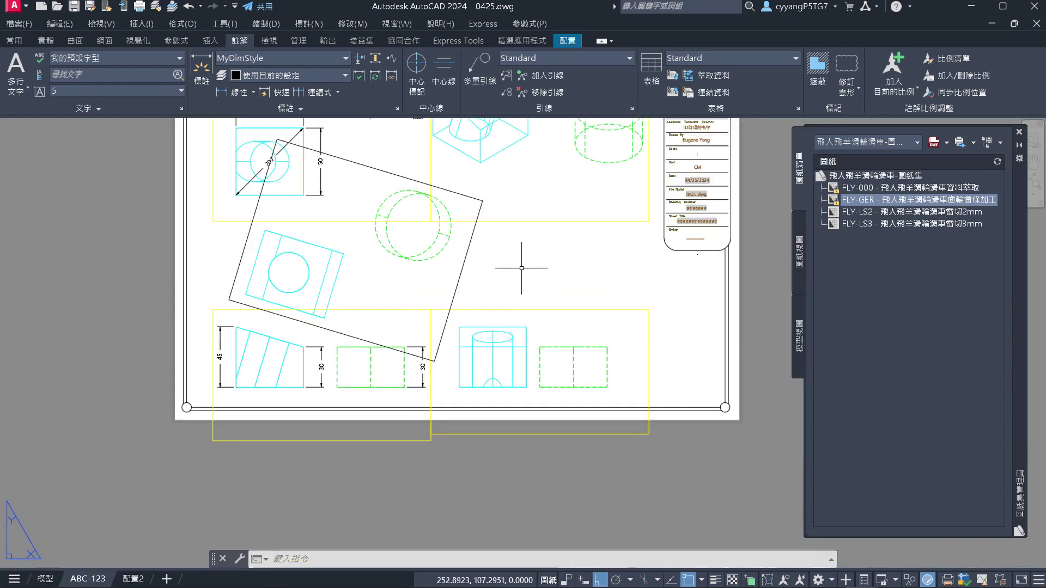
scroll(490, 381, up, 6)
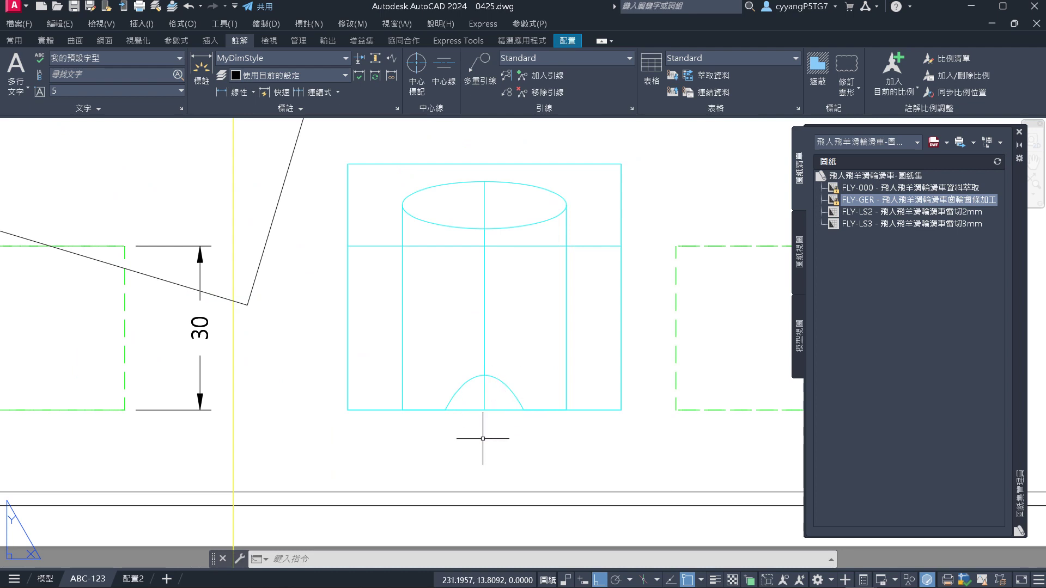
scroll(482, 425, down, 6)
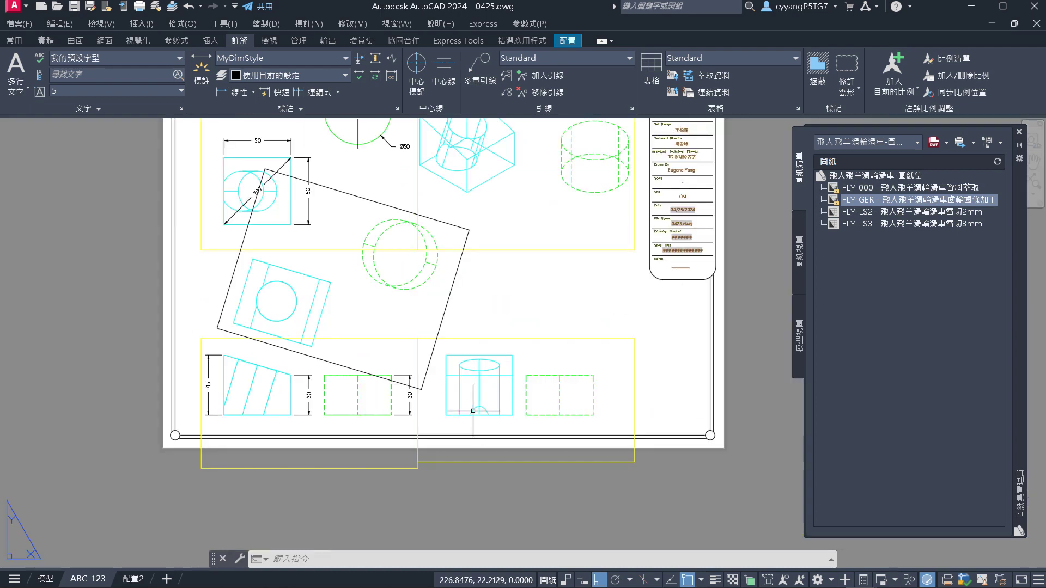
key(Escape)
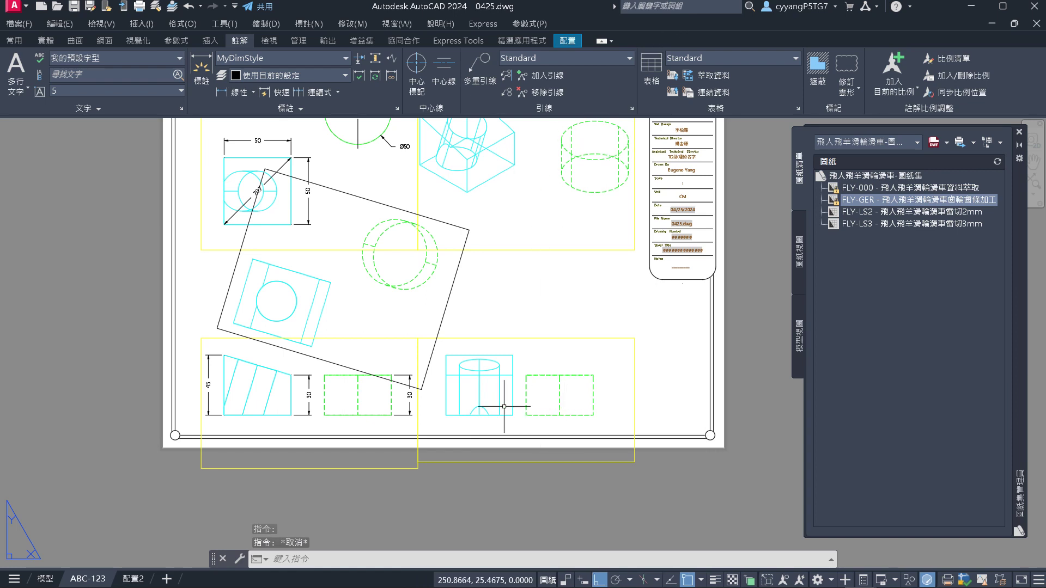
scroll(376, 431, down, 2)
Copy the lower-right cylinder viewport to a spot right of the sheet
click(487, 456)
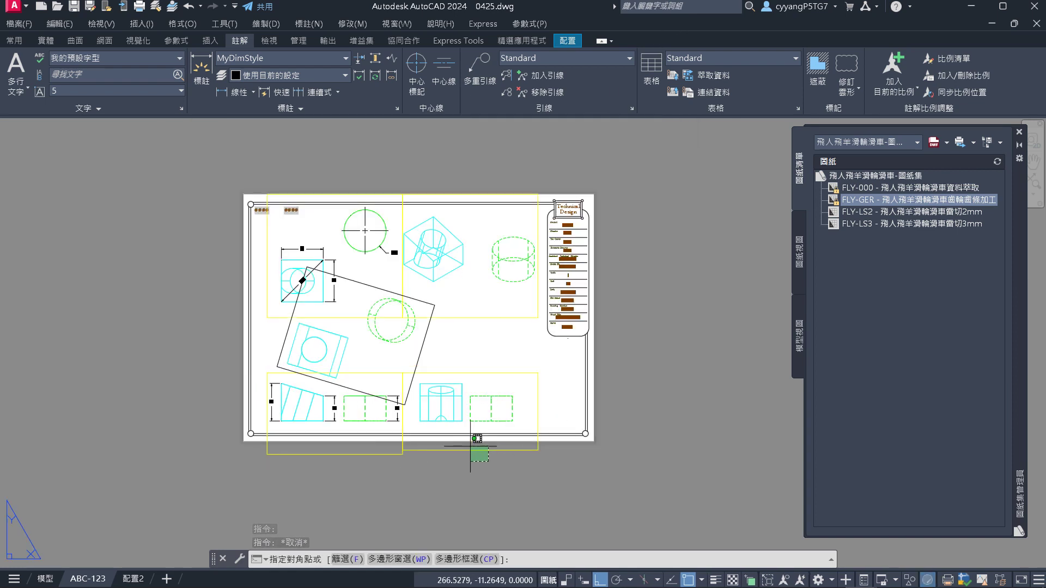
click(479, 433)
text(cp)
key(Return)
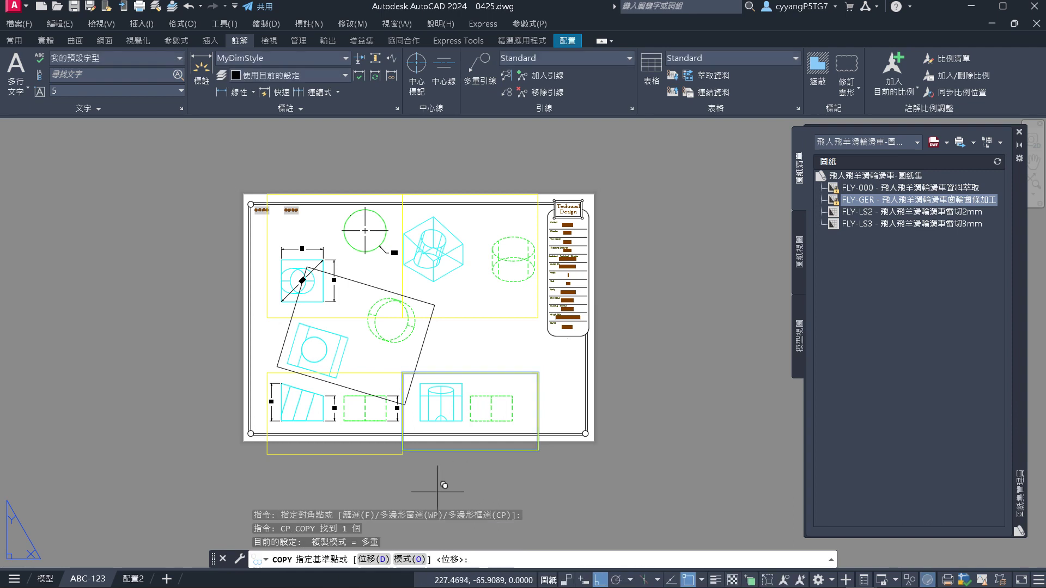
click(437, 492)
click(650, 532)
key(Escape)
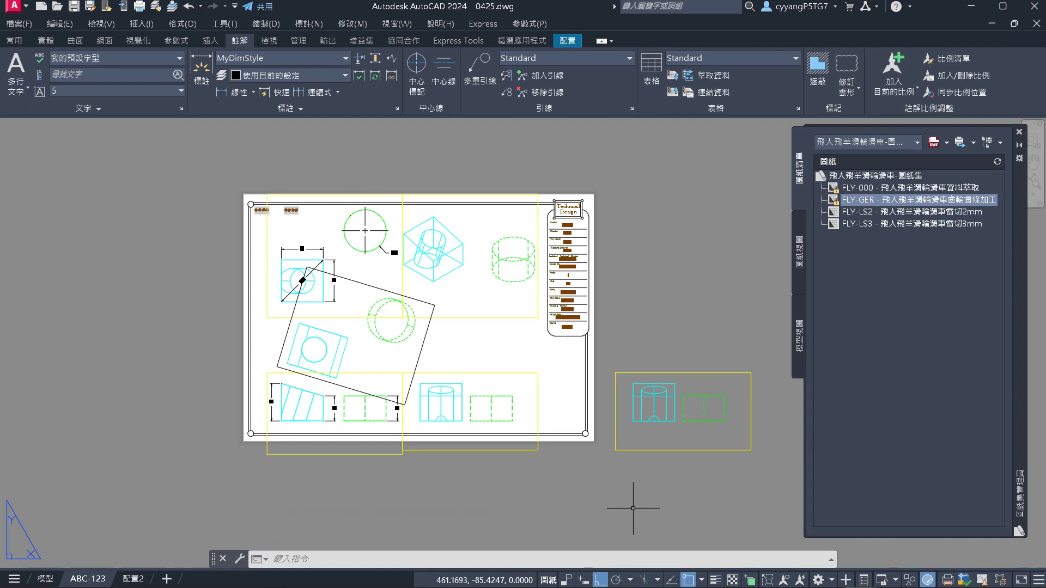
key(Escape)
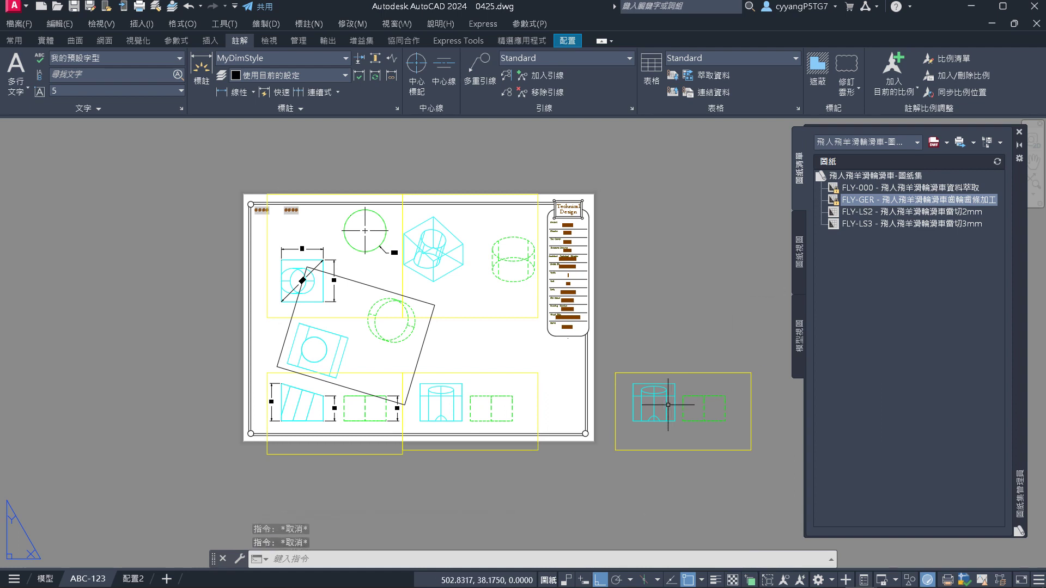
Draw a radius-20 circle centred on the copied cylinder view's bottom-edge midpoint
scroll(667, 430, up, 8)
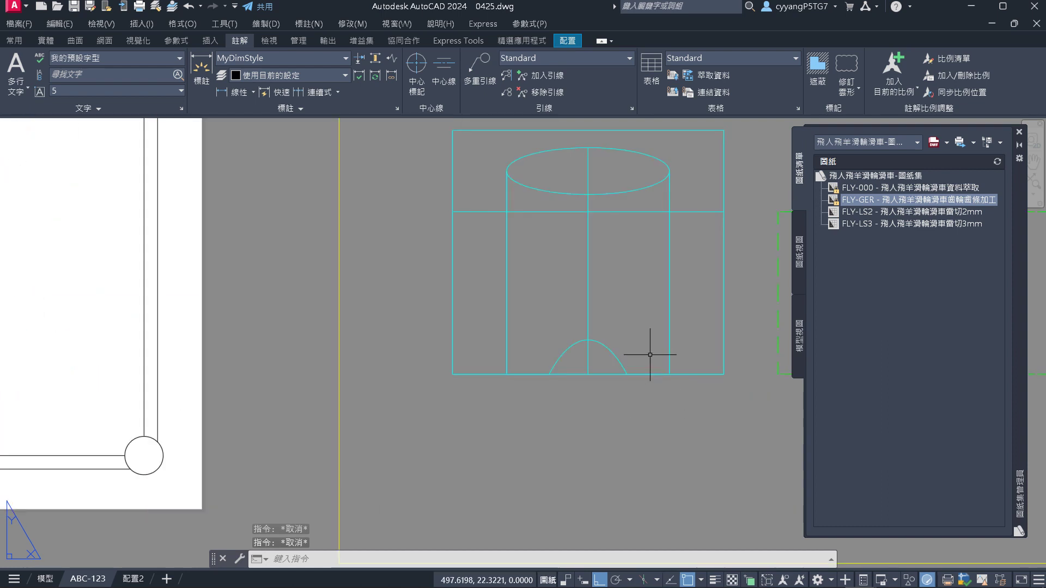
text(c)
key(Return)
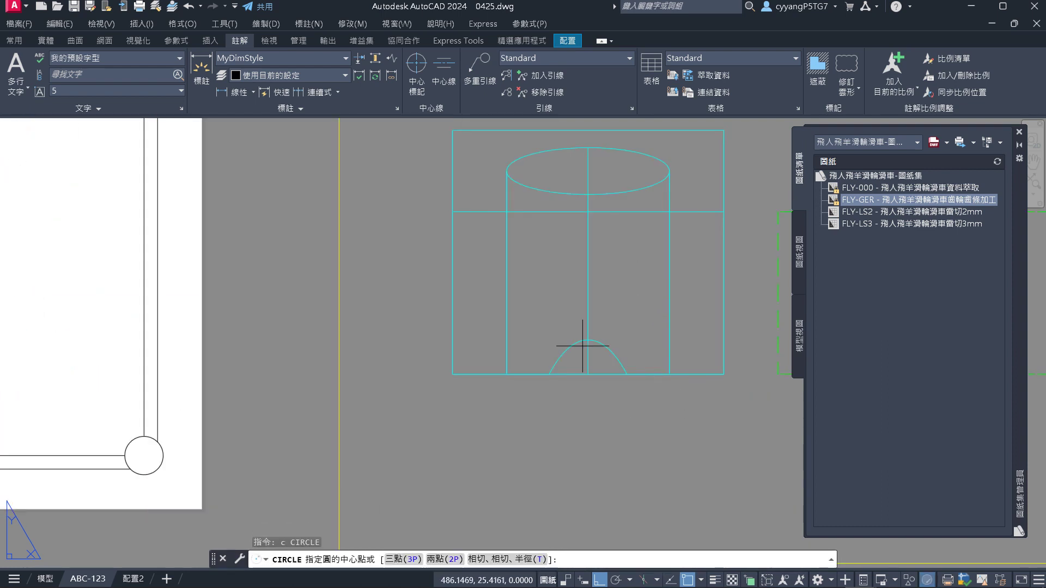
click(588, 374)
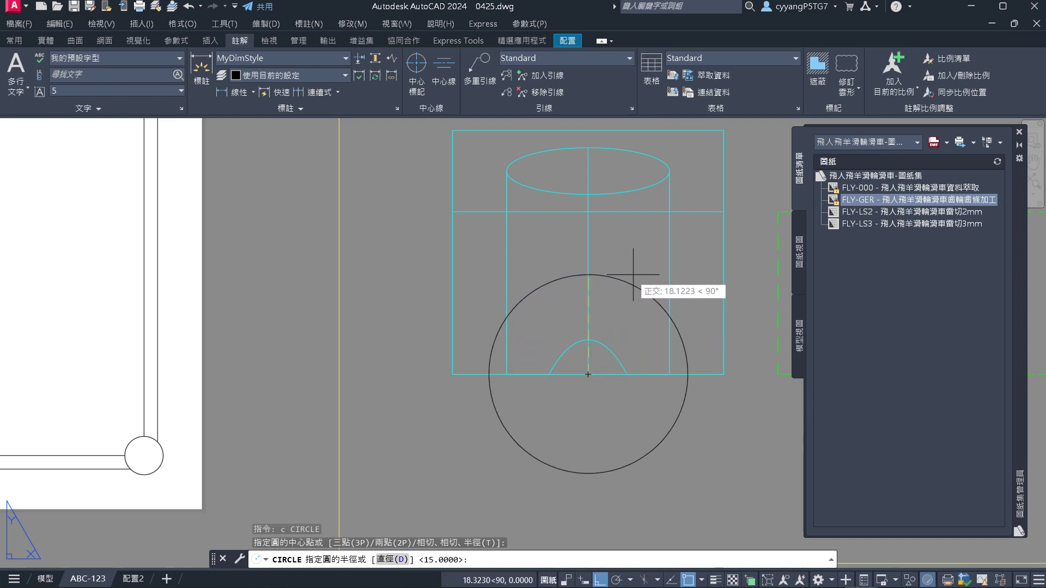
text(20)
key(Return)
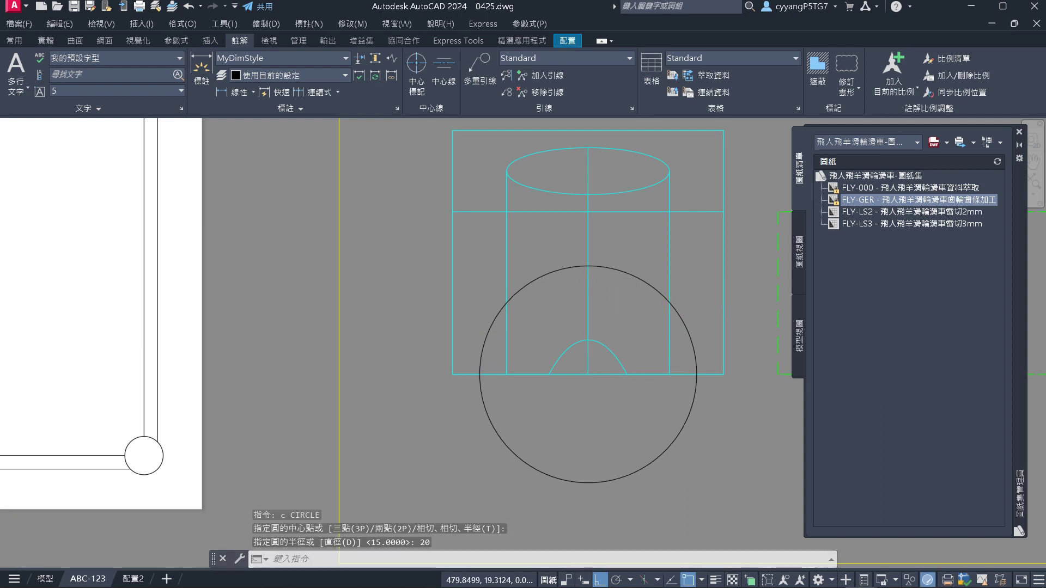
scroll(560, 397, down, 2)
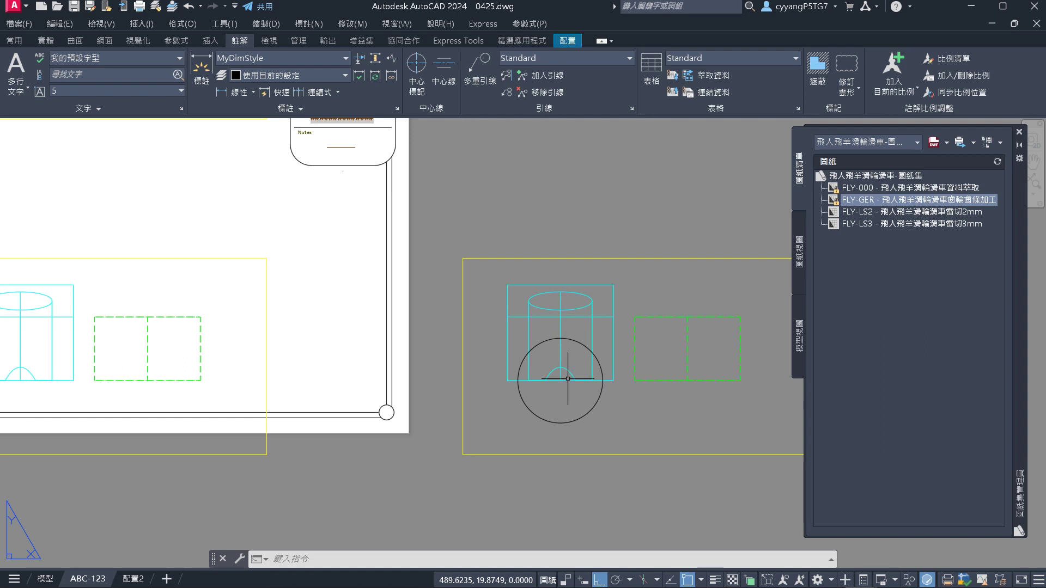
scroll(359, 518, down, 3)
scroll(540, 527, up, 3)
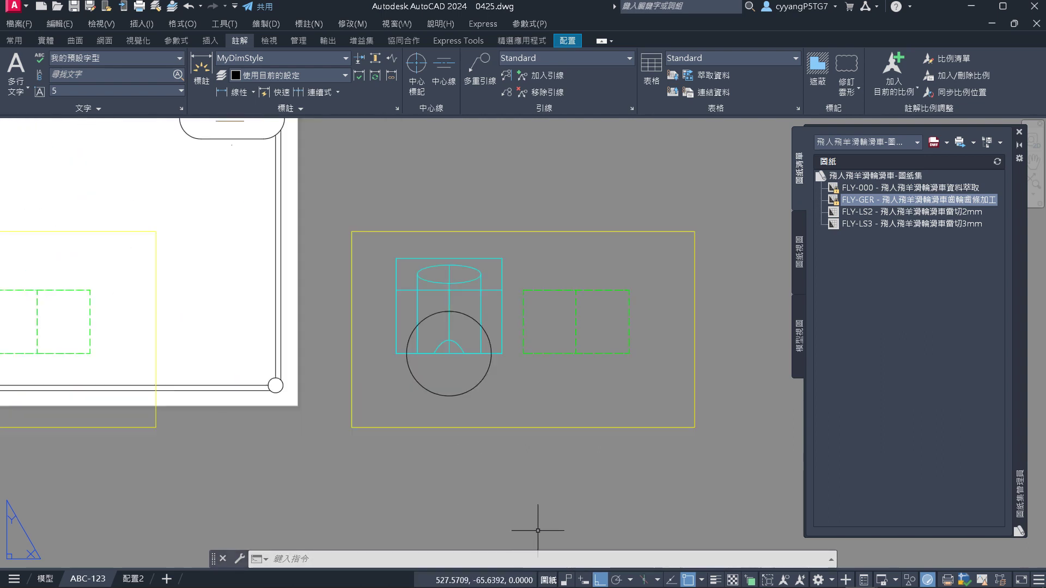
scroll(603, 370, down, 3)
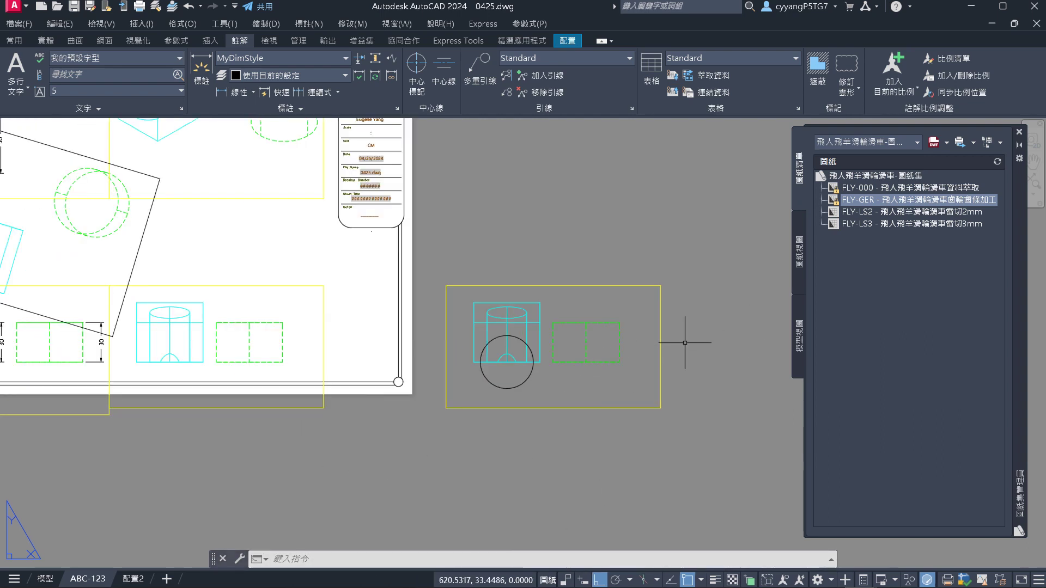
scroll(708, 337, up, 3)
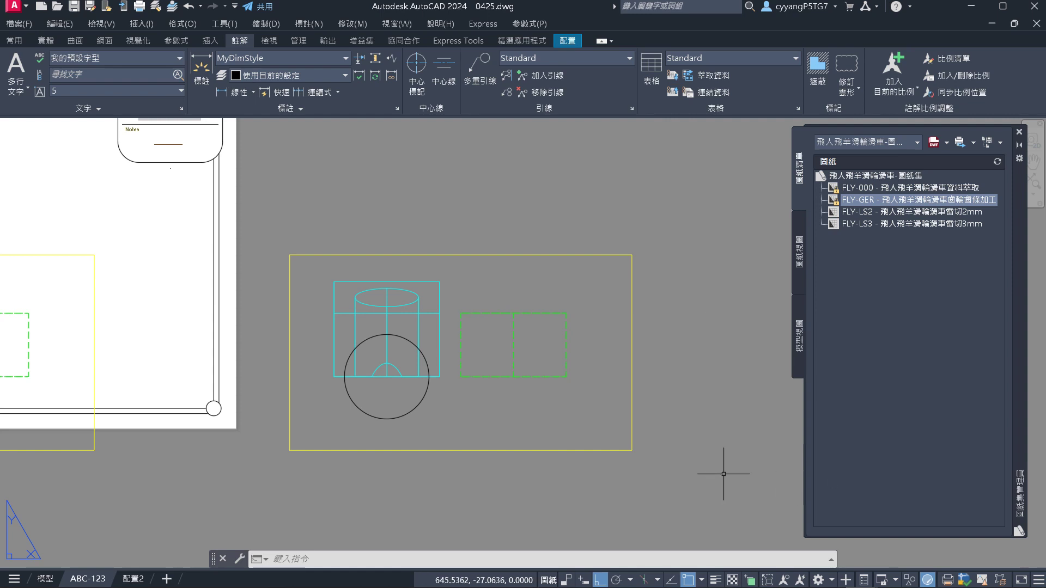
Run VPCLIP and pick the copied viewport's edge as the viewport to clip
text(vp)
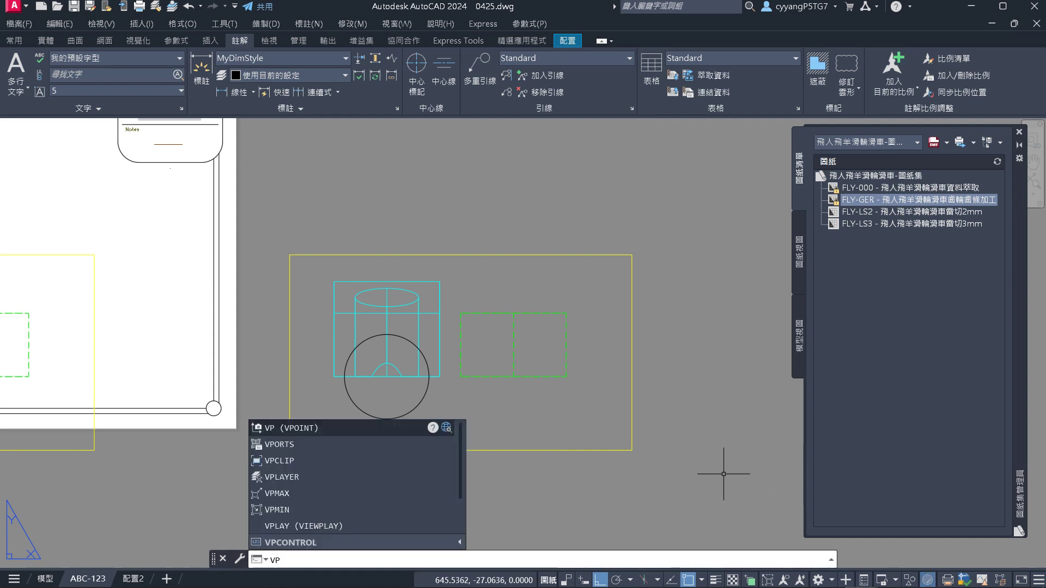
text(CLIP)
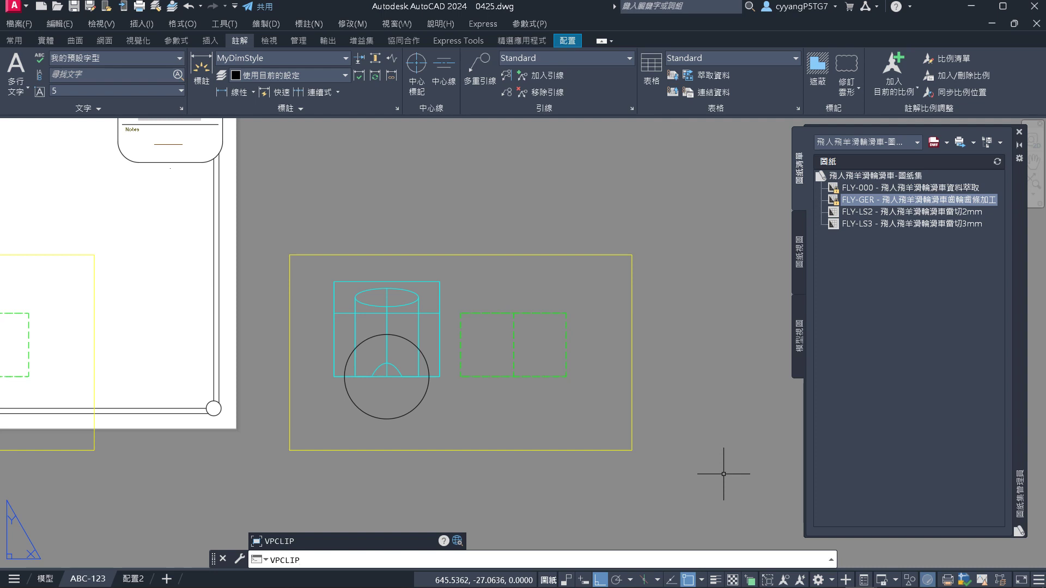
key(Return)
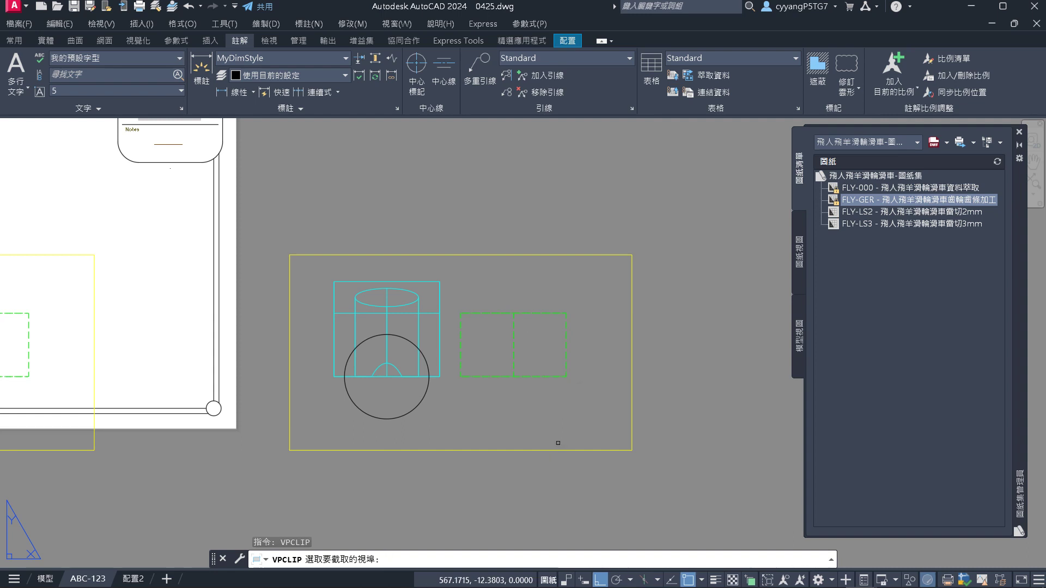
click(547, 451)
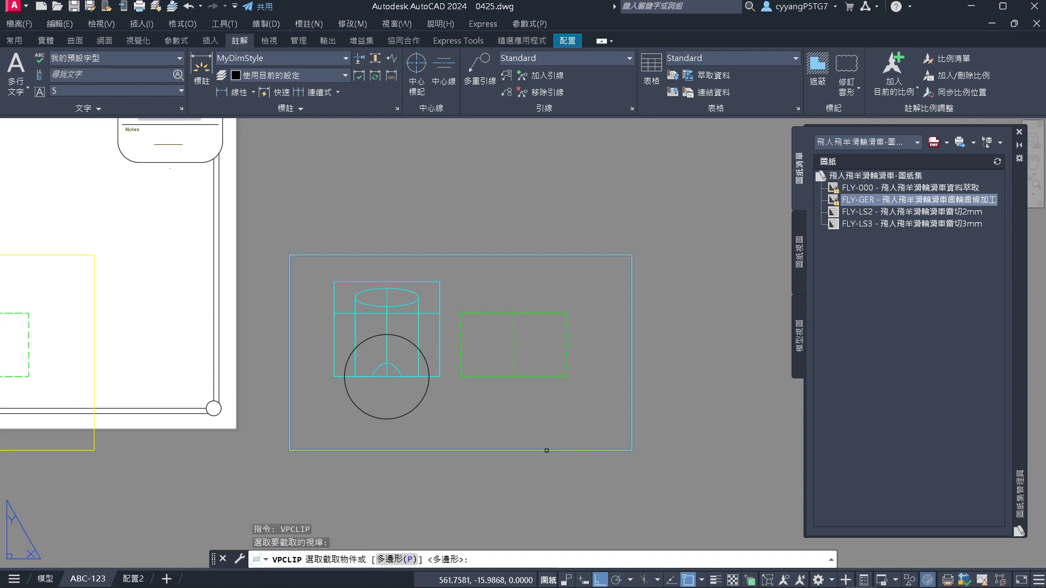
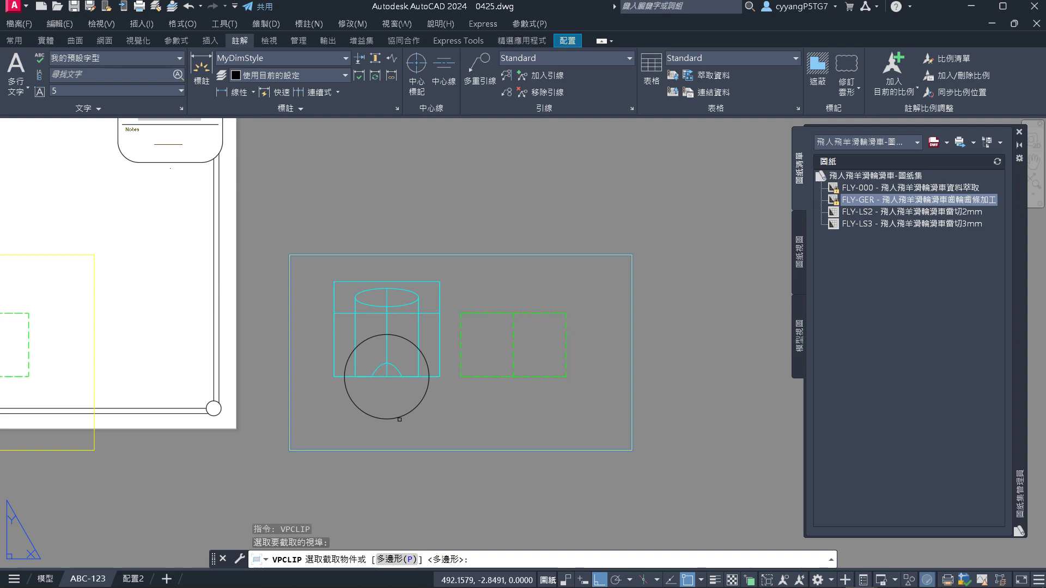
Clip the ABC-123 viewport to the black circle and zoom to inspect the arc detail
click(399, 418)
scroll(335, 431, up, 4)
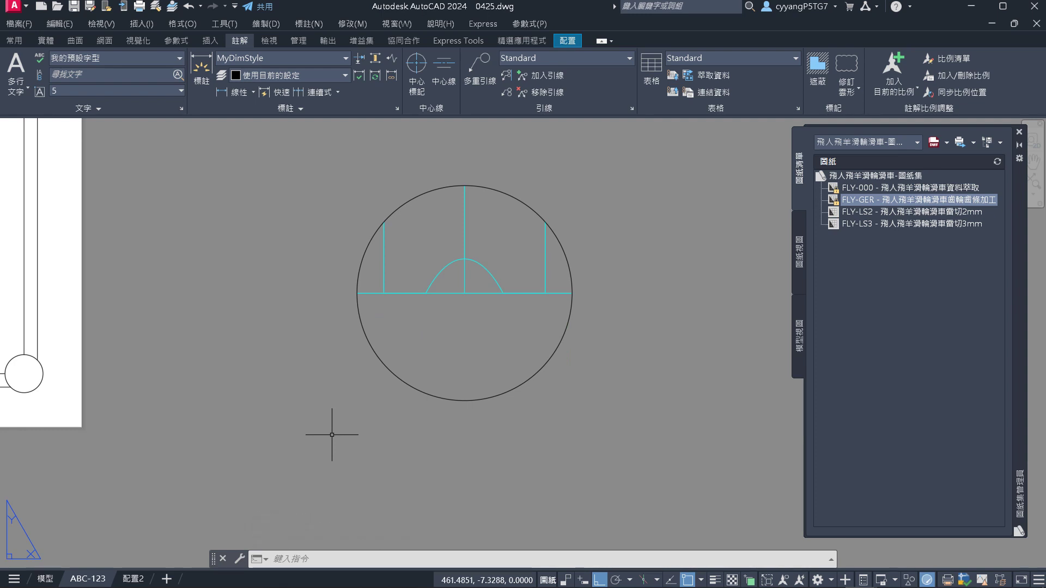
scroll(349, 430, down, 9)
scroll(386, 373, up, 4)
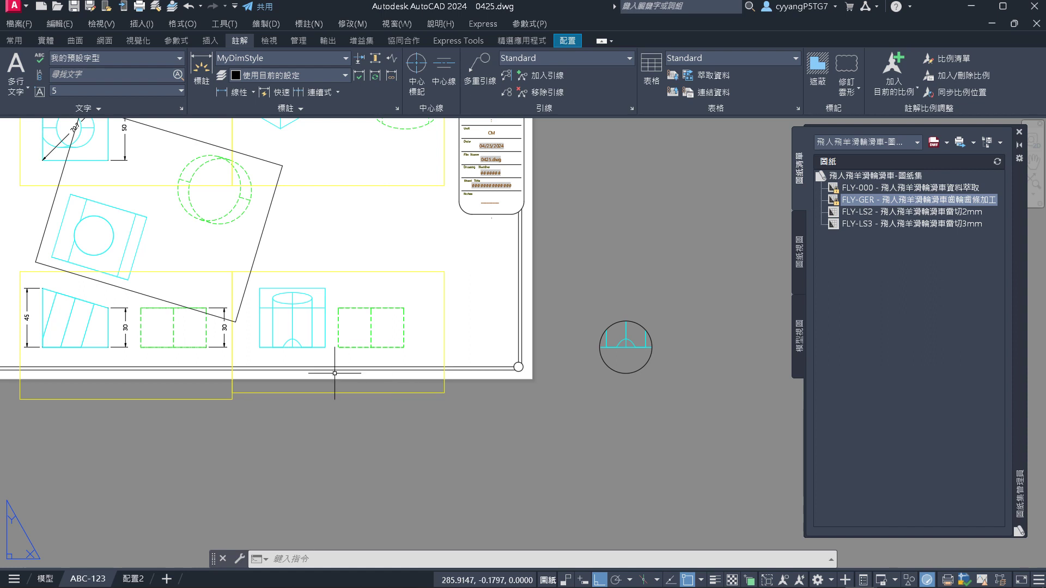
scroll(724, 368, up, 2)
text(sc)
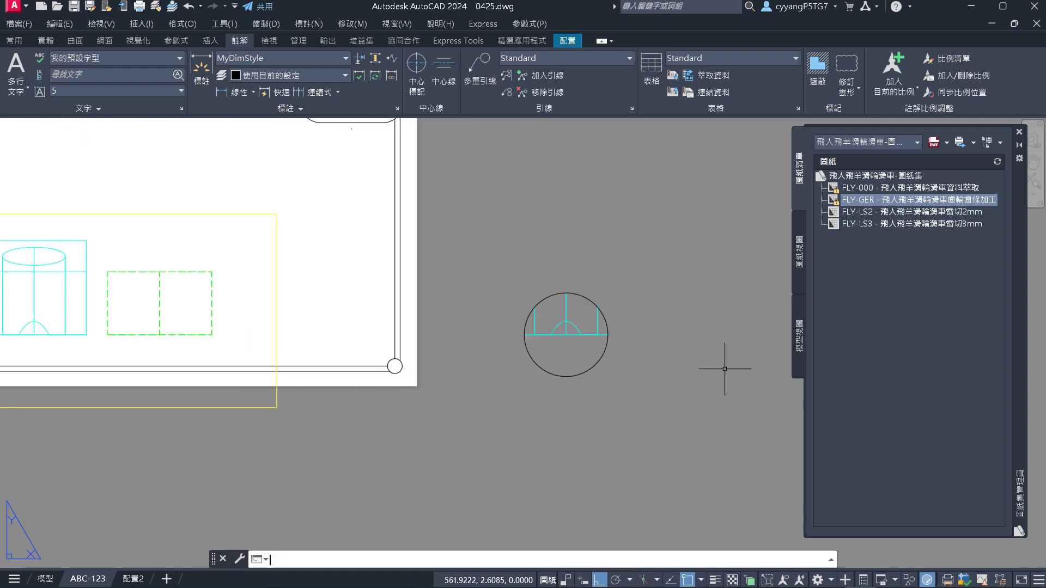
key(Return)
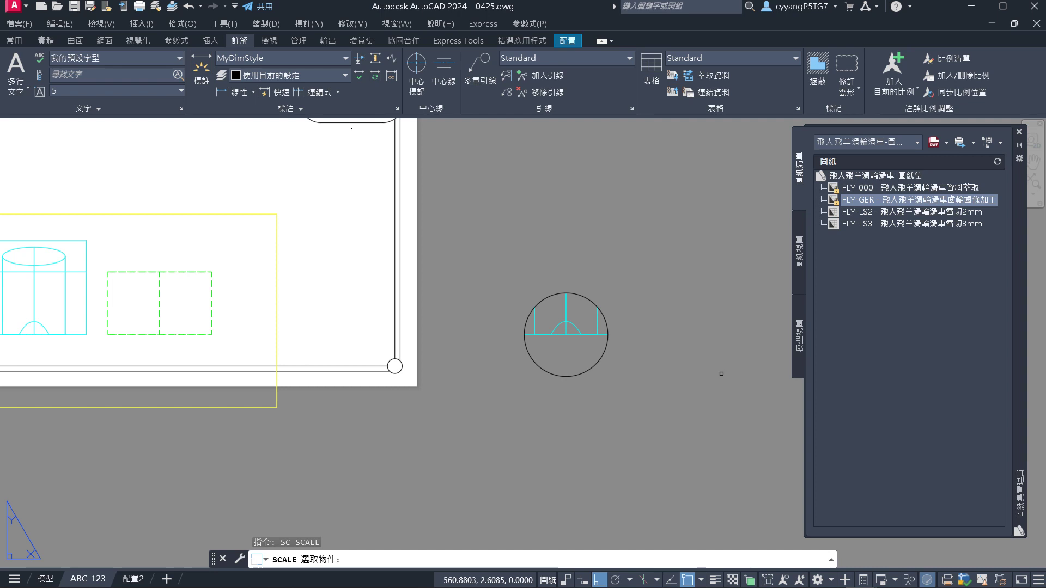
Scale the circle viewport by a factor of 4 about the arc midpoint
click(492, 235)
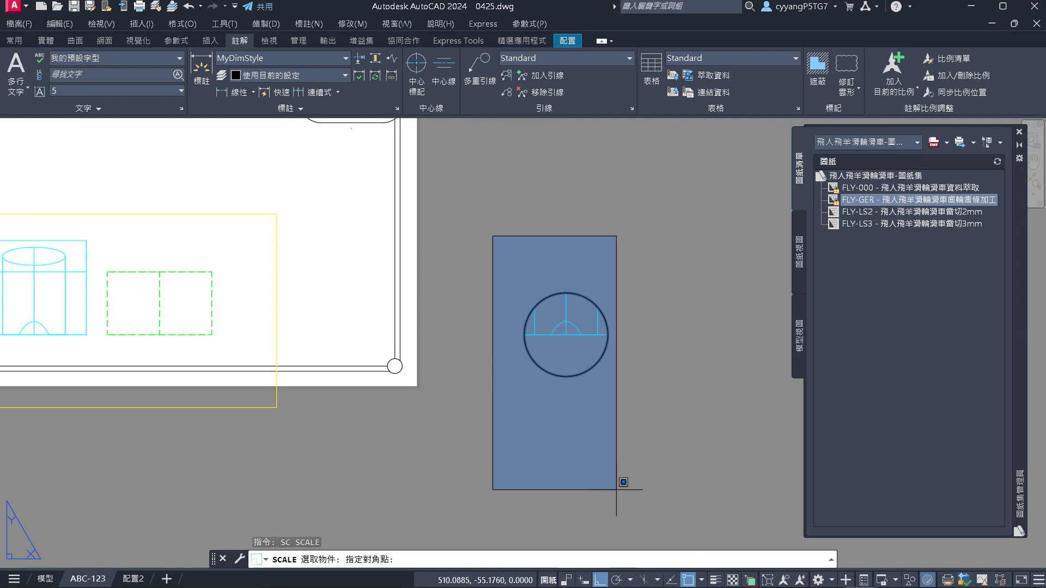
click(679, 509)
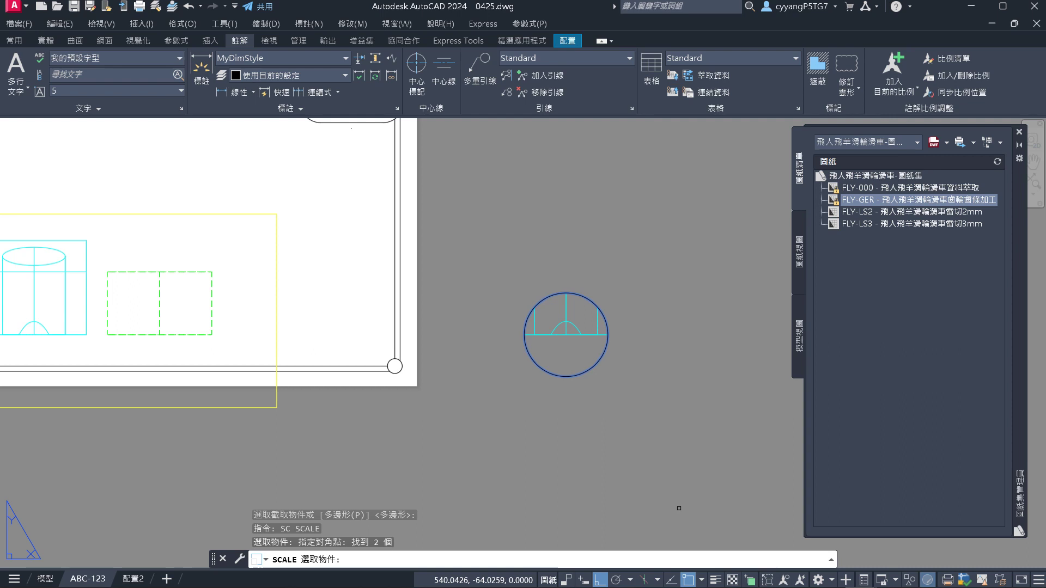
key(Return)
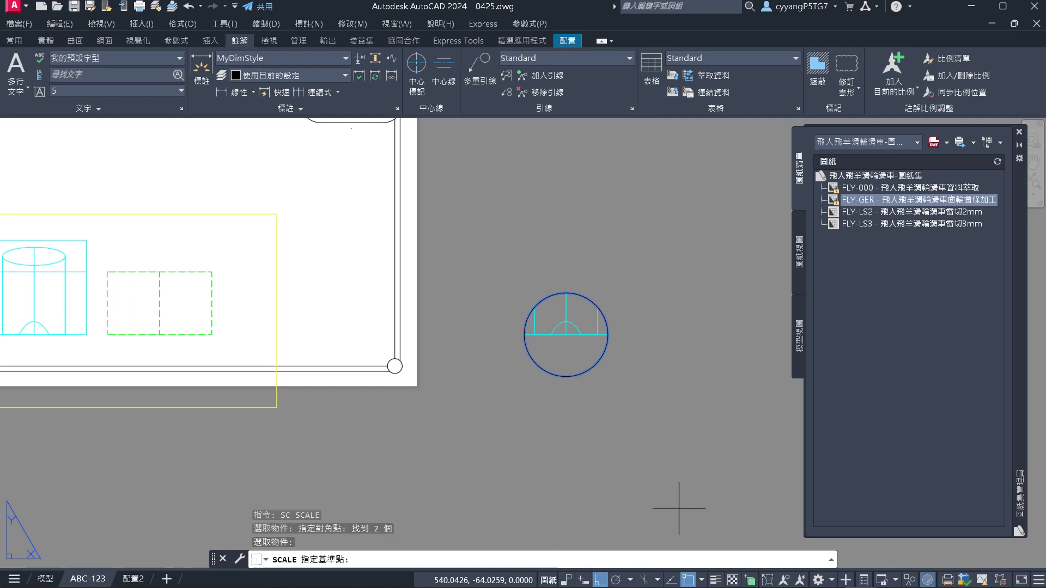
scroll(566, 335, up, 4)
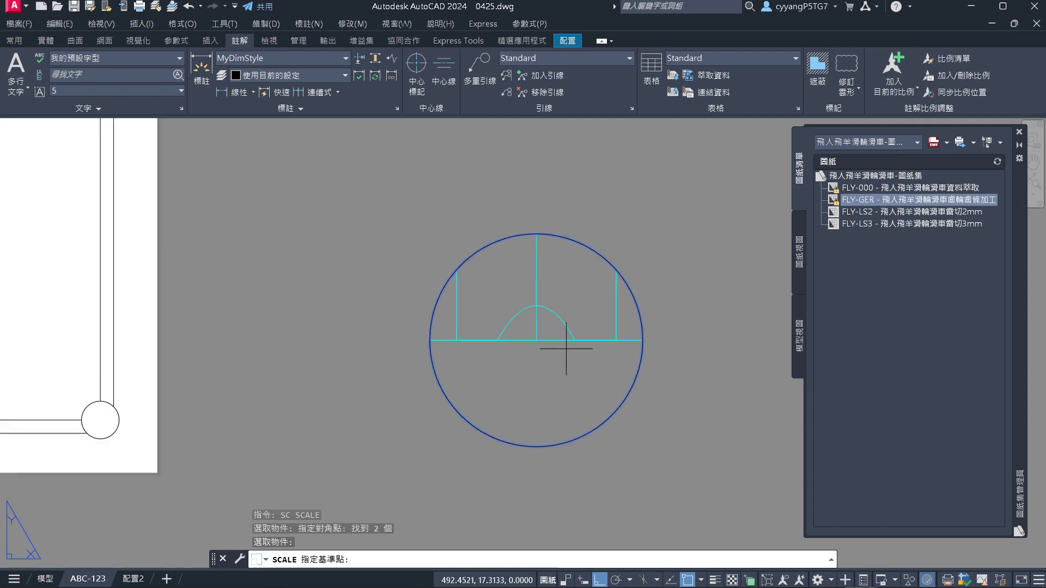
click(536, 340)
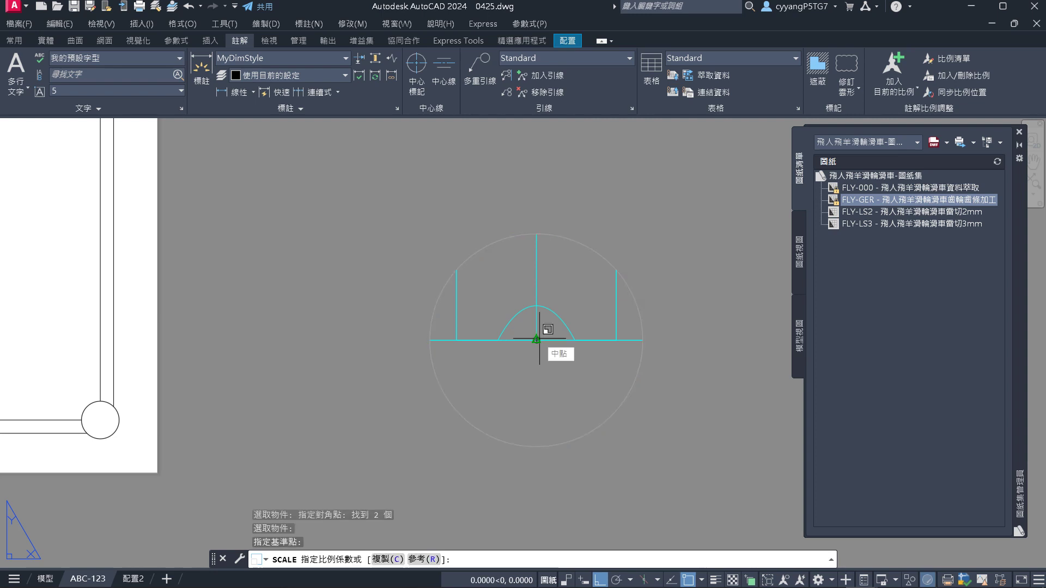
text(4)
key(Return)
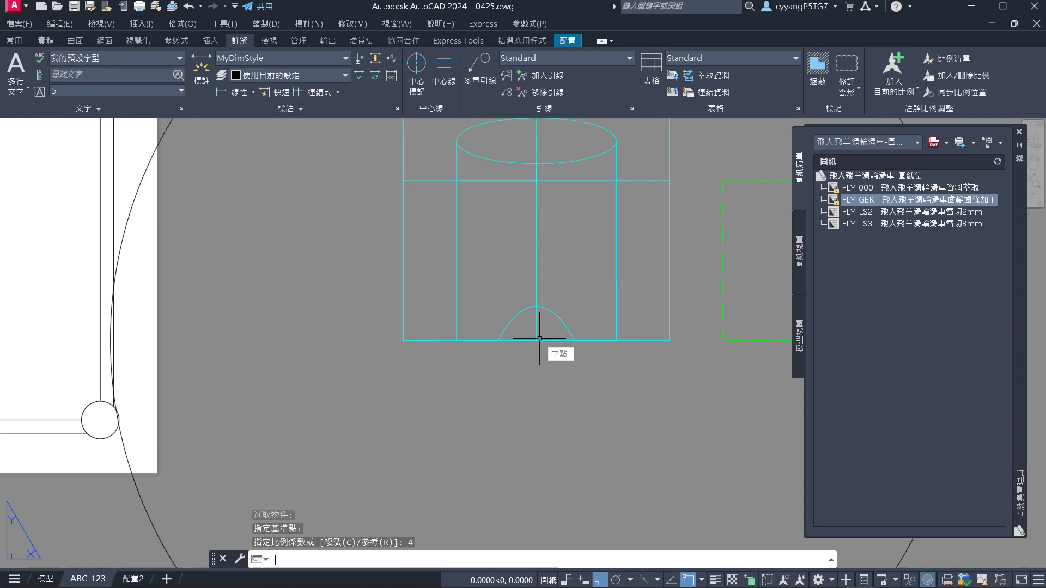
scroll(561, 345, down, 2)
scroll(479, 403, down, 3)
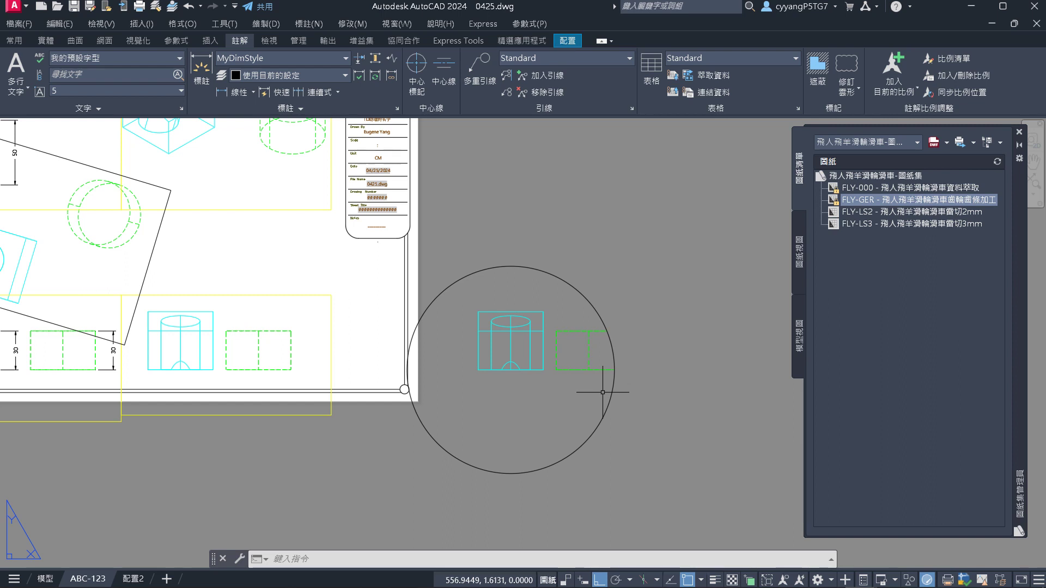
Set the circular viewport's custom scale to 4 in the Properties palette
click(648, 433)
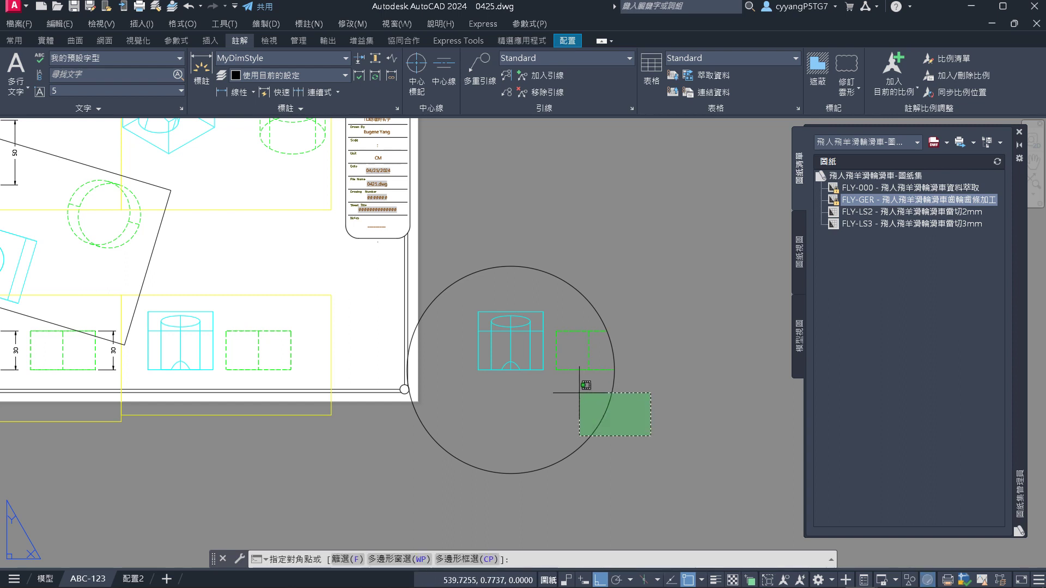
click(567, 381)
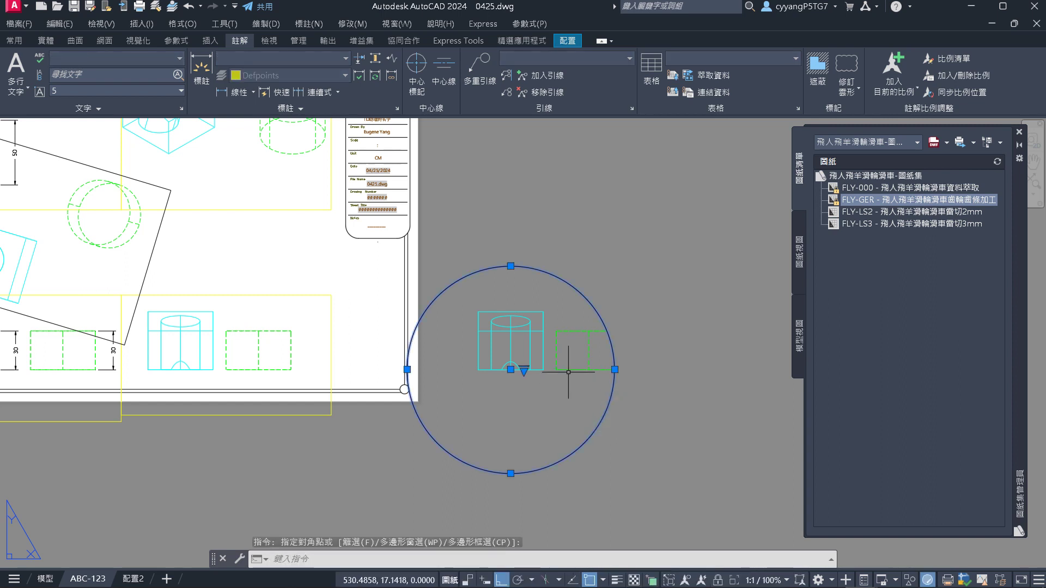
key(ctrl+1)
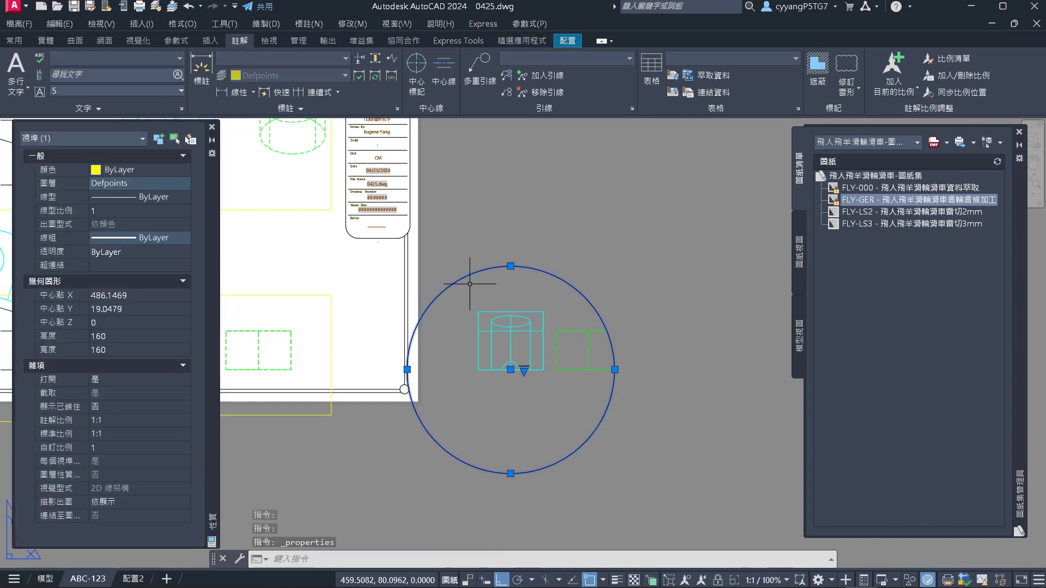
click(135, 139)
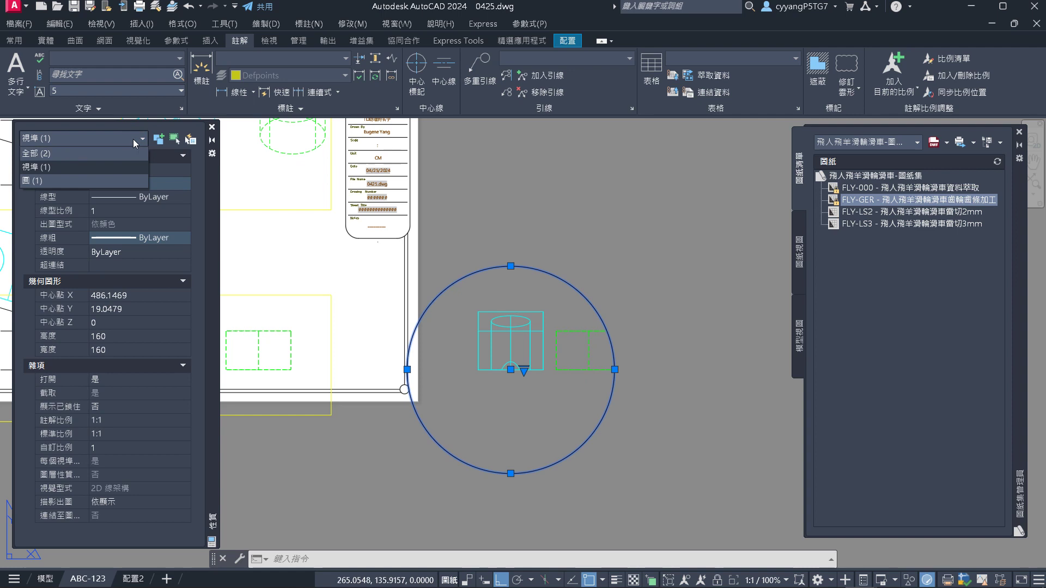
click(64, 168)
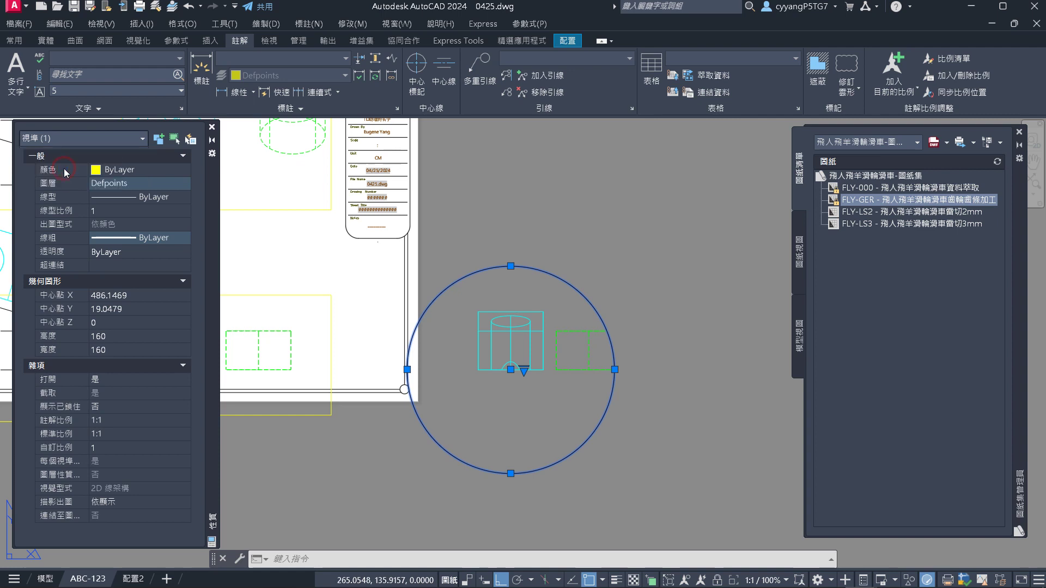
click(105, 449)
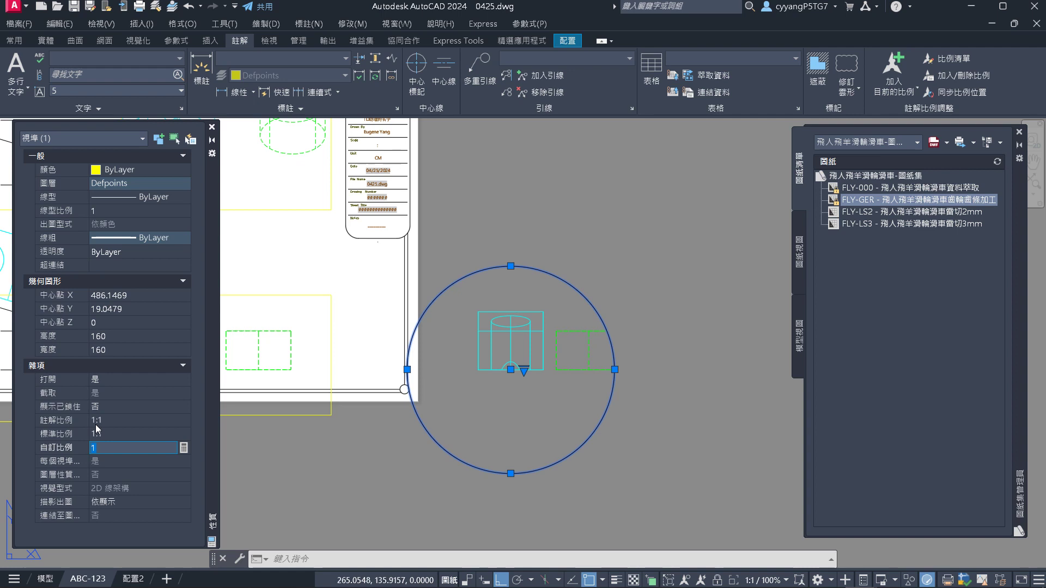
key(Return)
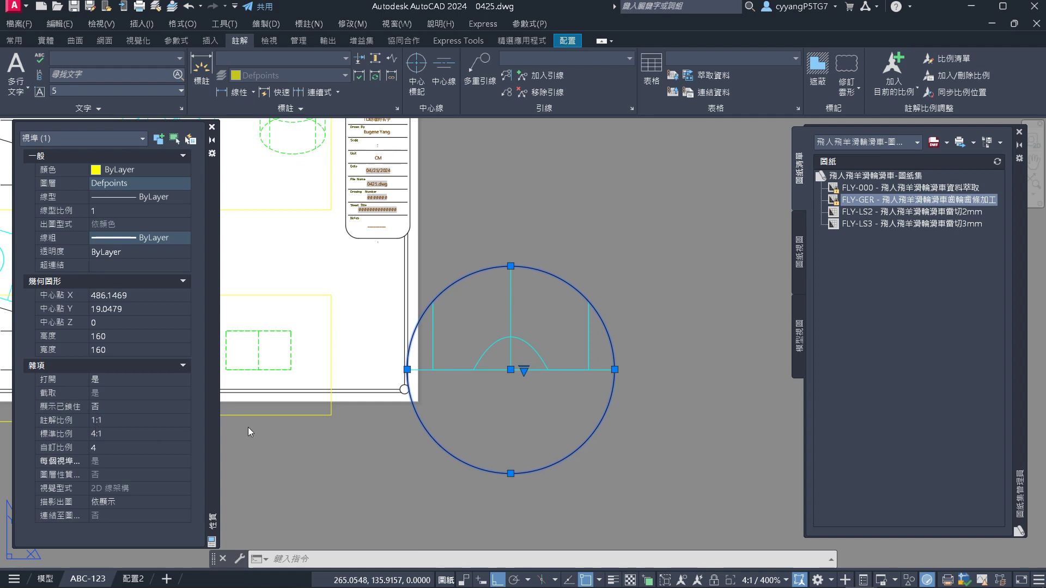
Close the Properties palette and reselect the circle viewport to check the magnified detail
key(Escape)
key(Escape)
key(Escape)
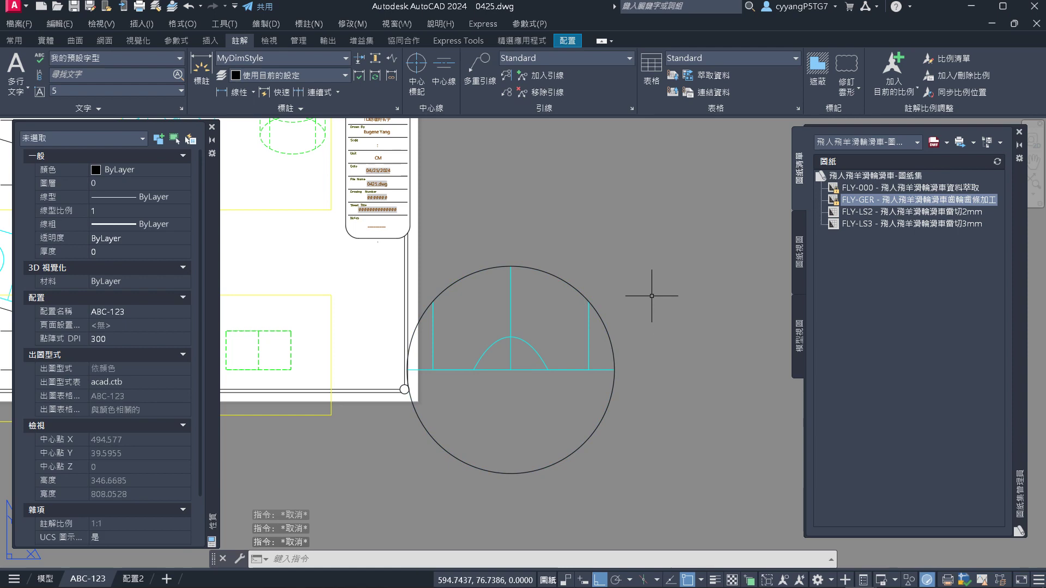
key(ctrl+1)
scroll(599, 356, down, 4)
scroll(613, 358, up, 4)
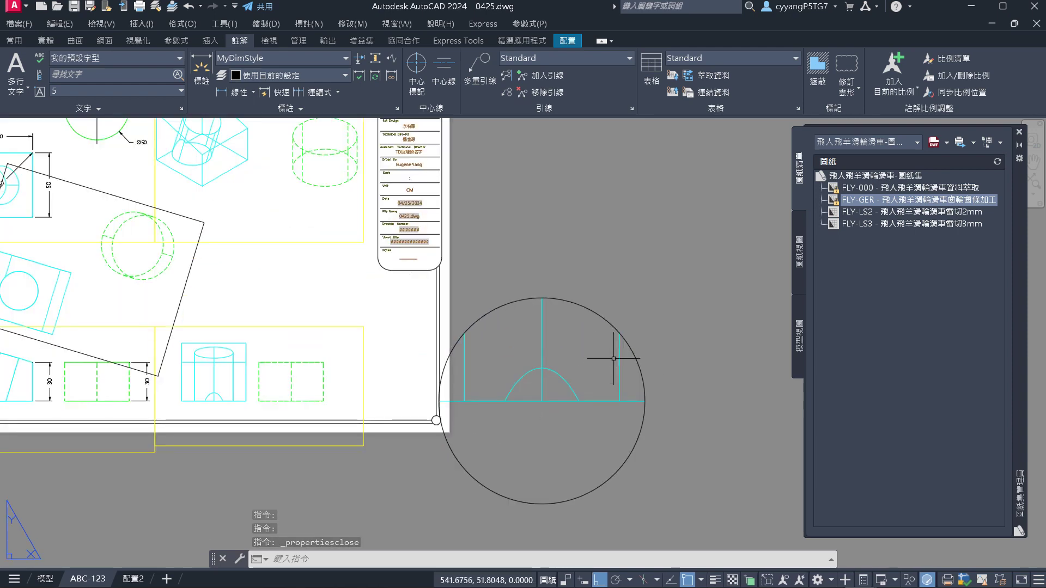
scroll(626, 381, down, 3)
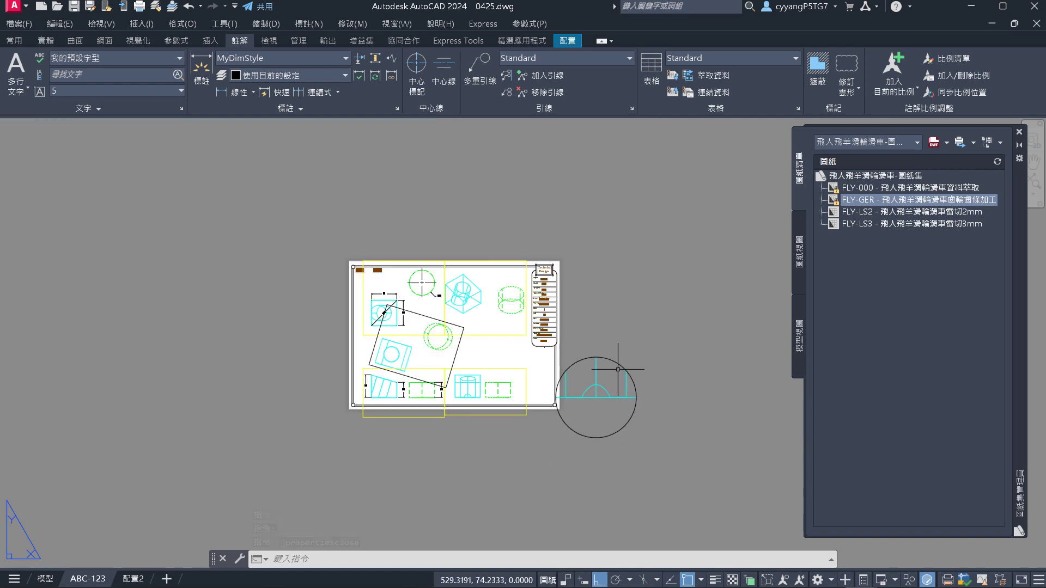
scroll(618, 369, up, 4)
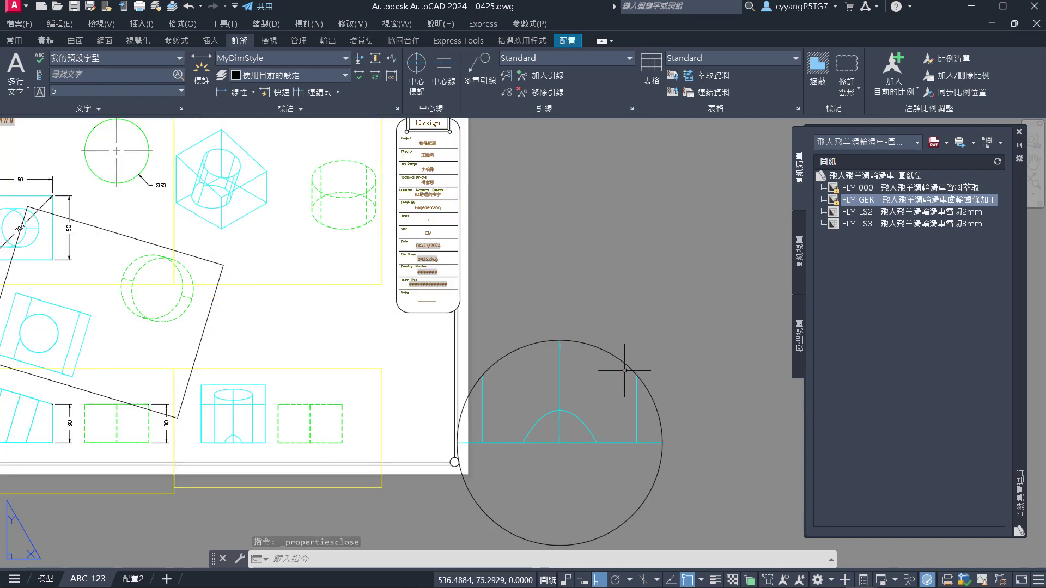
key(Escape)
click(692, 475)
click(585, 356)
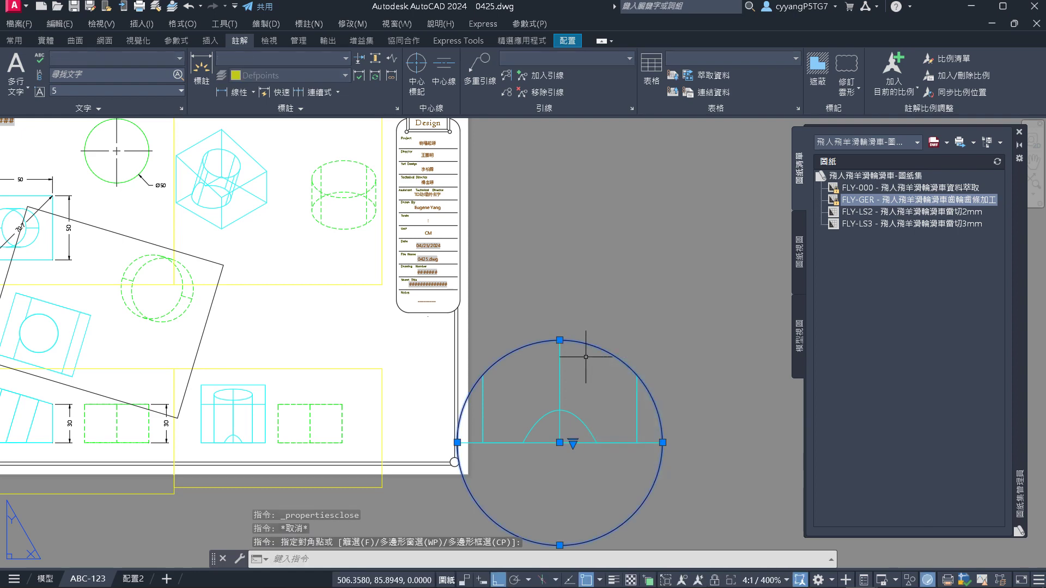
key(Escape)
scroll(599, 361, down, 3)
scroll(627, 376, down, 2)
scroll(631, 381, up, 2)
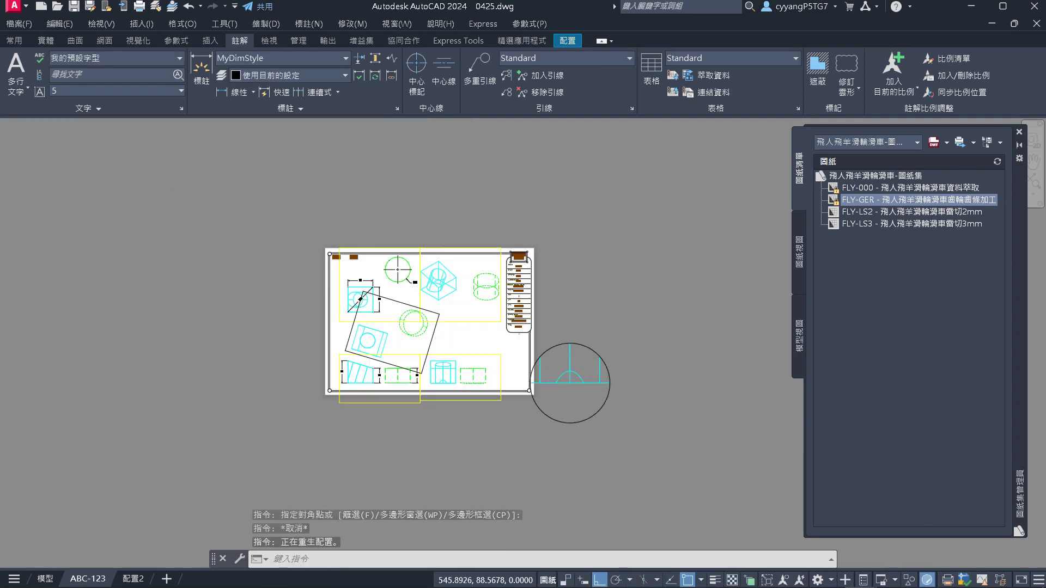
scroll(605, 377, up, 4)
Scale the circle viewport by 3/4 about the circle's centre
text(sc)
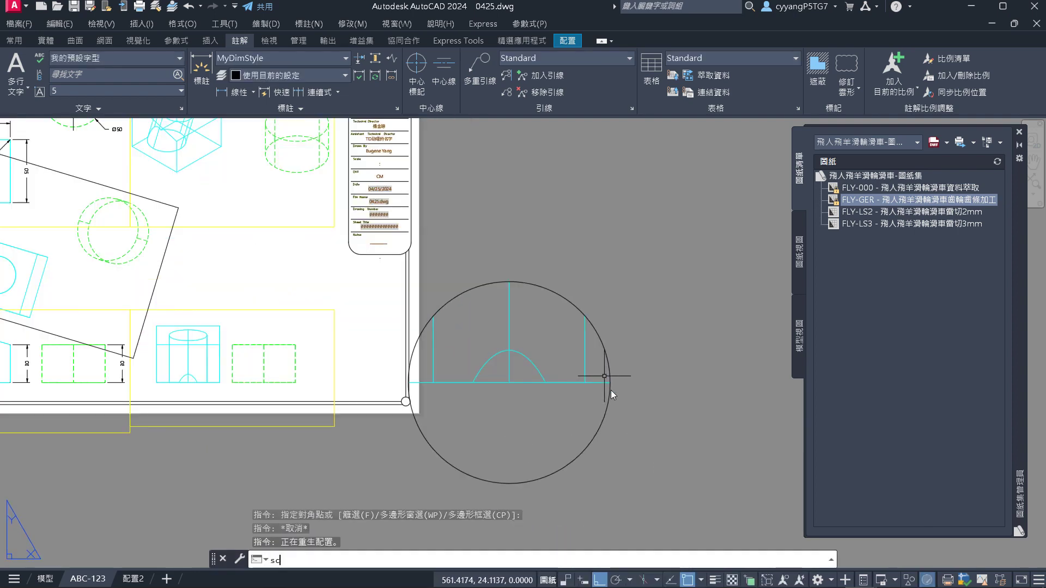
key(Return)
click(662, 499)
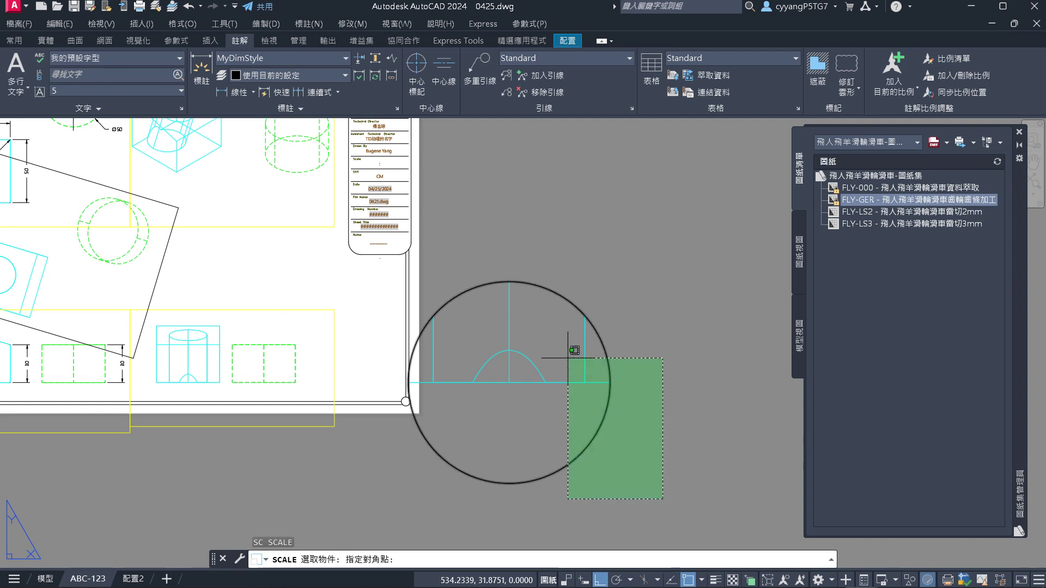
click(484, 231)
key(Return)
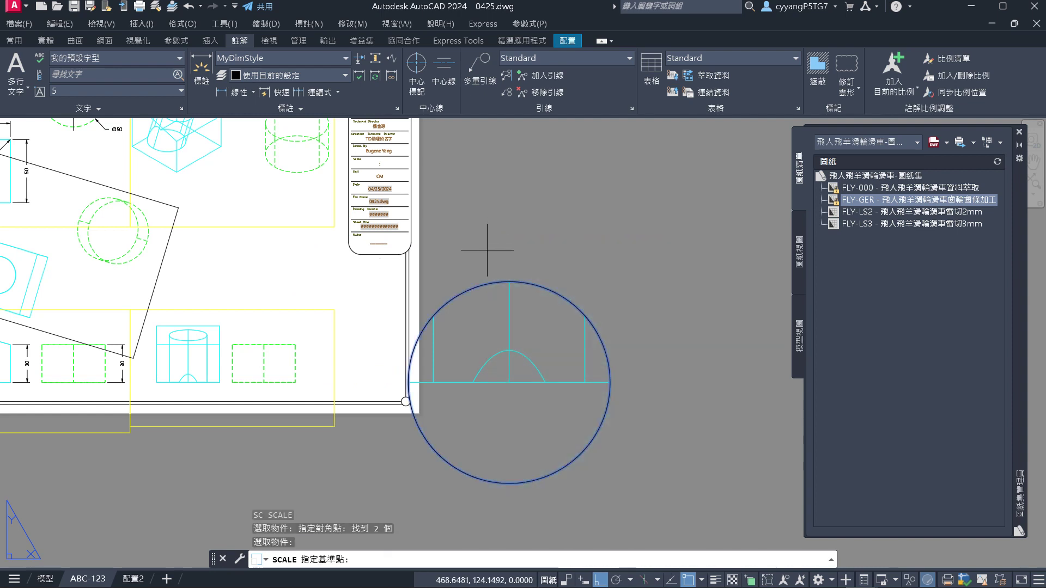
click(509, 383)
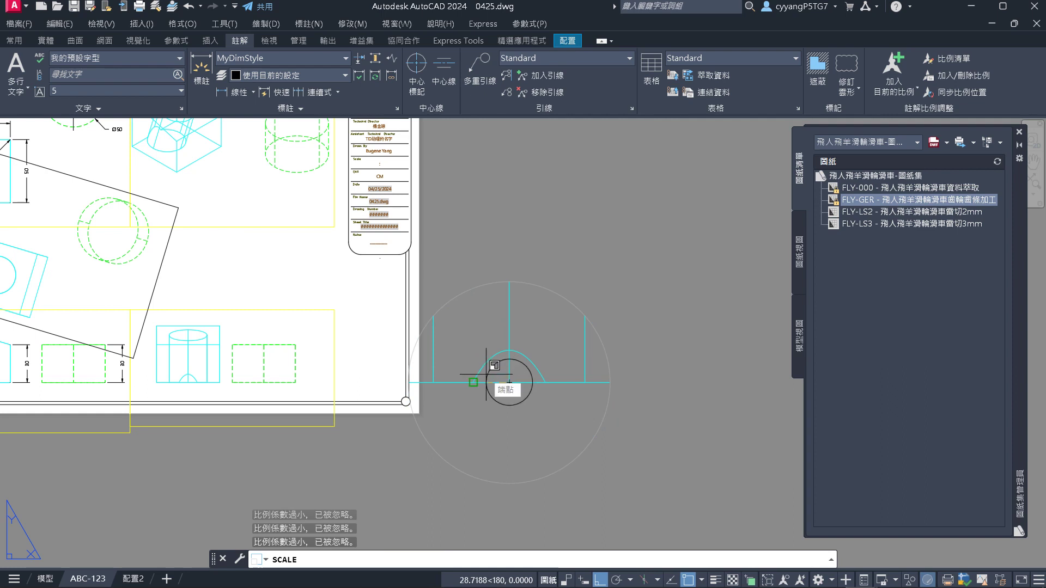
text(3/4)
key(Return)
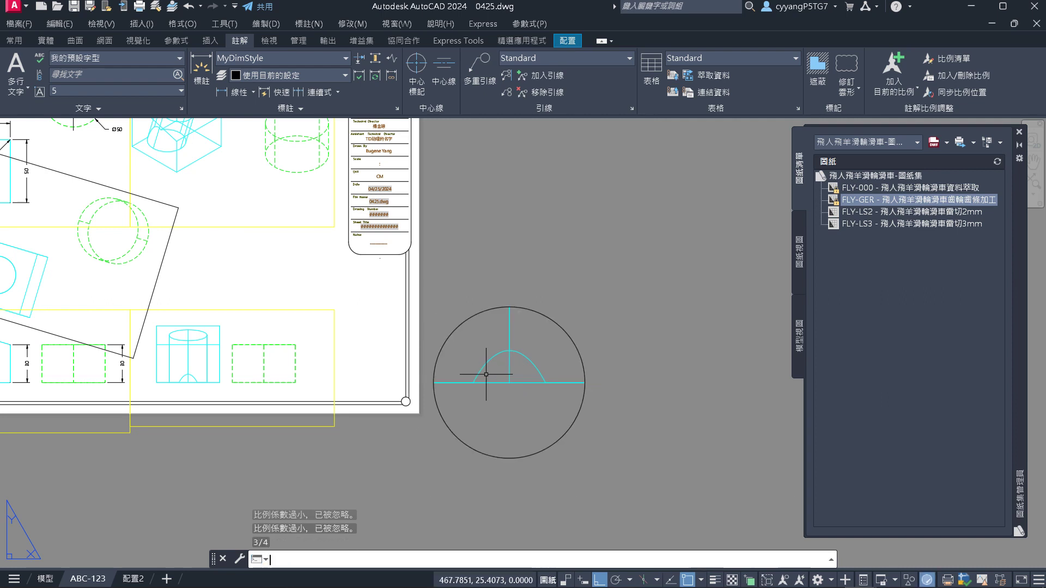
Change the circular viewport's custom scale to 3, filtering Properties to the viewport only
click(595, 492)
click(516, 375)
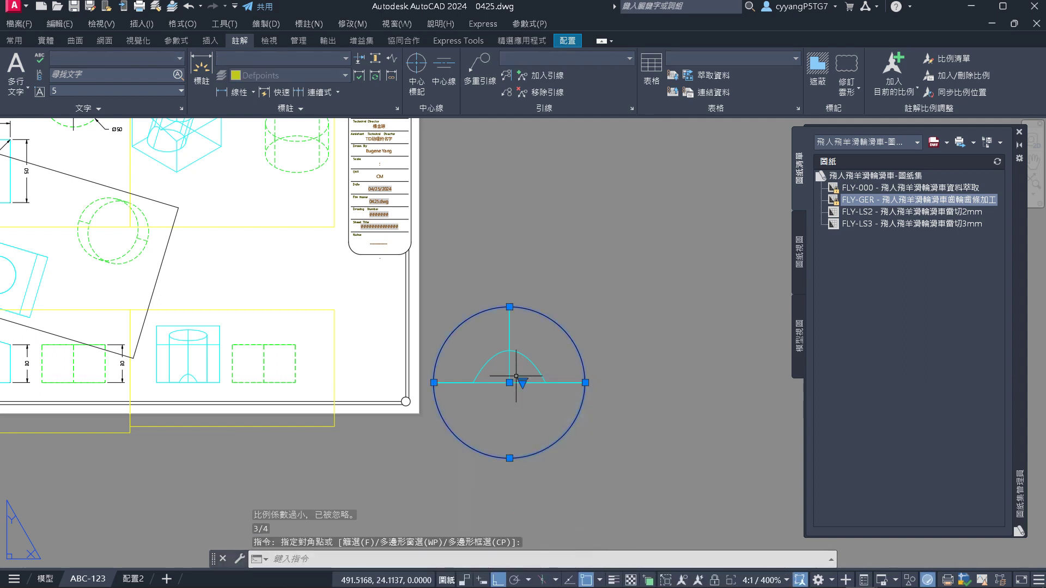
key(ctrl+1)
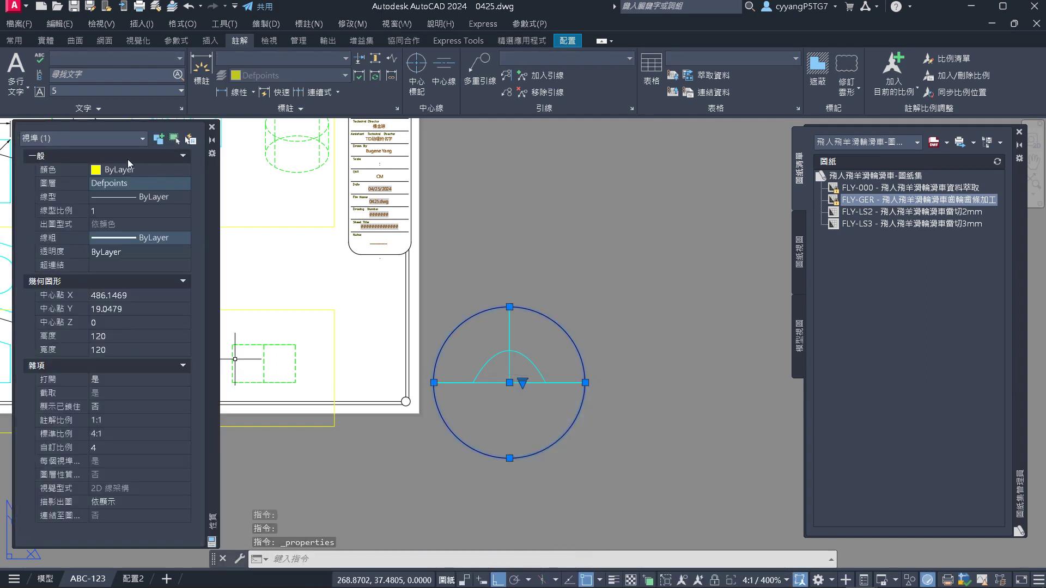
click(124, 142)
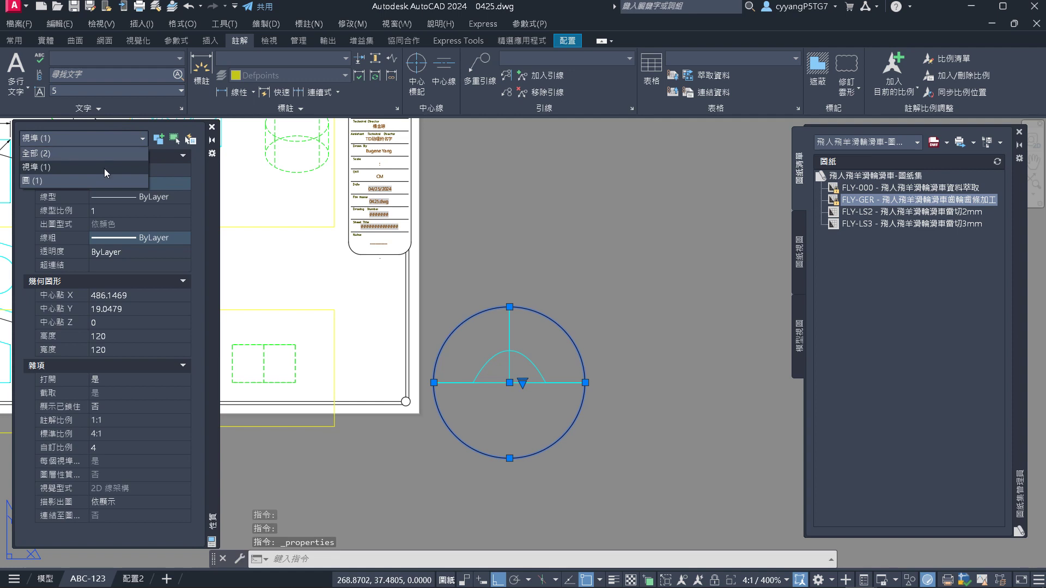
click(105, 167)
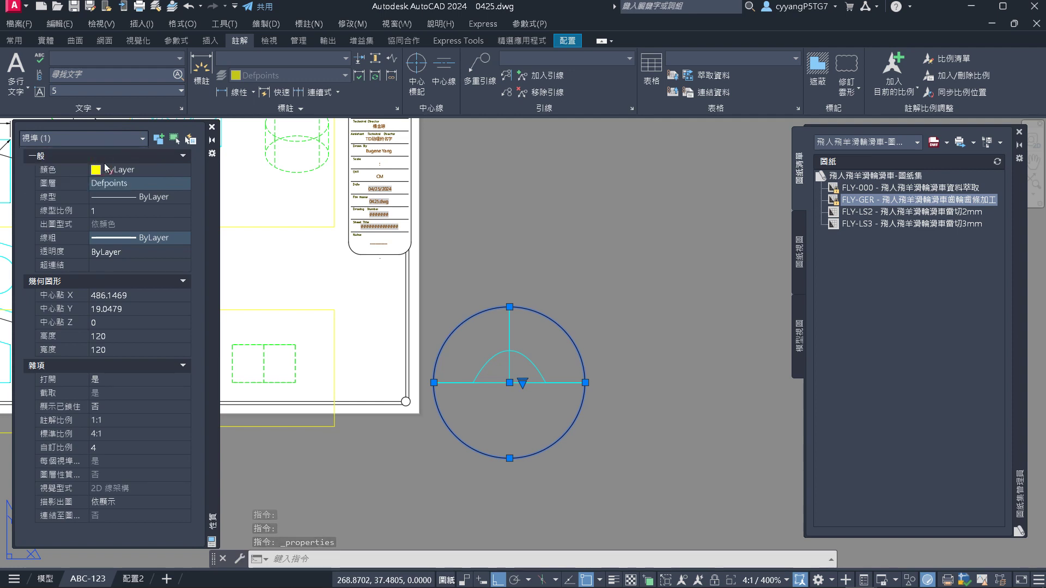
click(100, 449)
text(3)
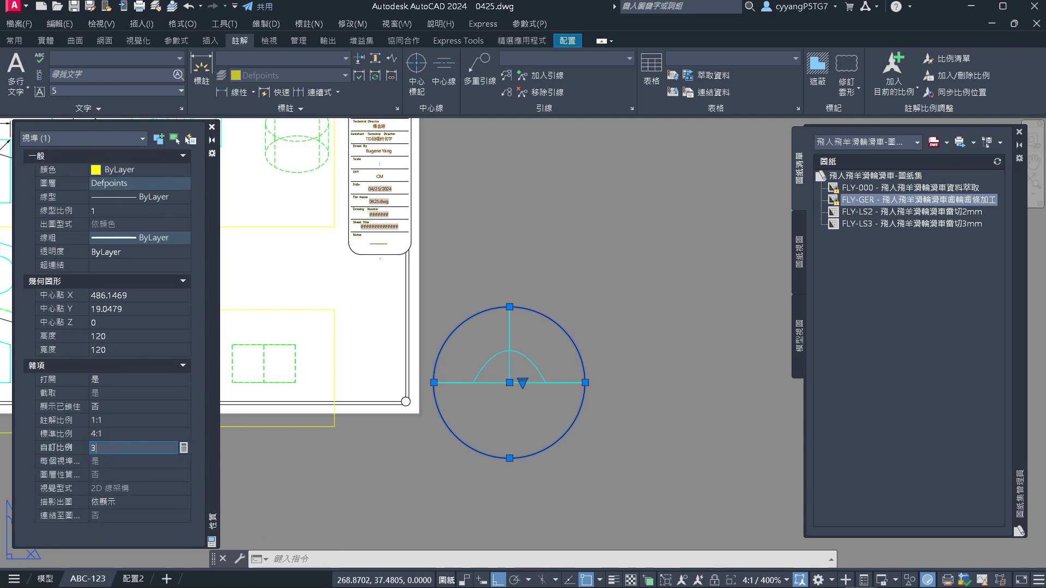
key(Return)
key(Escape)
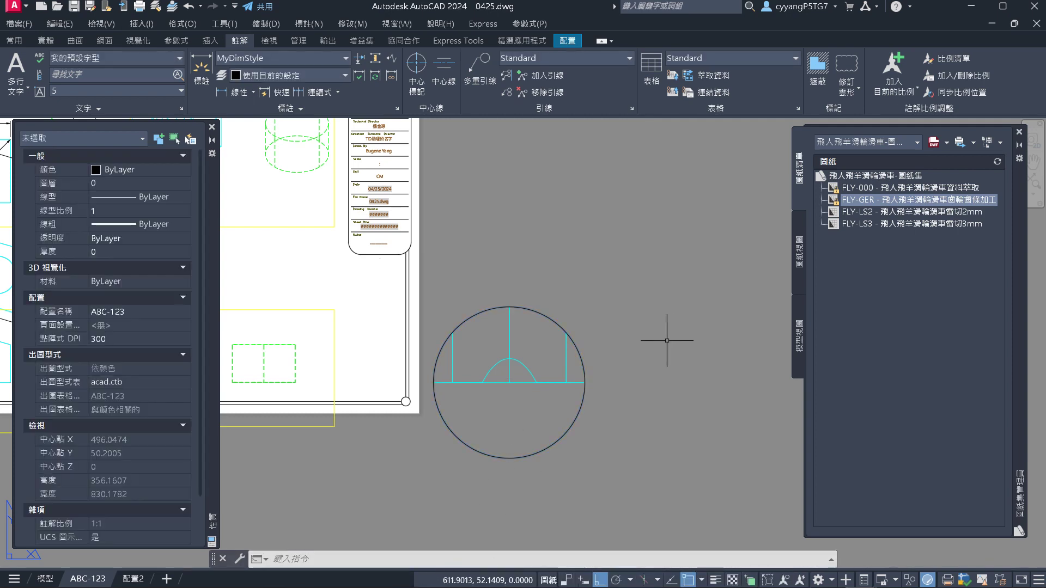
scroll(611, 374, down, 3)
scroll(558, 366, up, 3)
scroll(557, 367, down, 3)
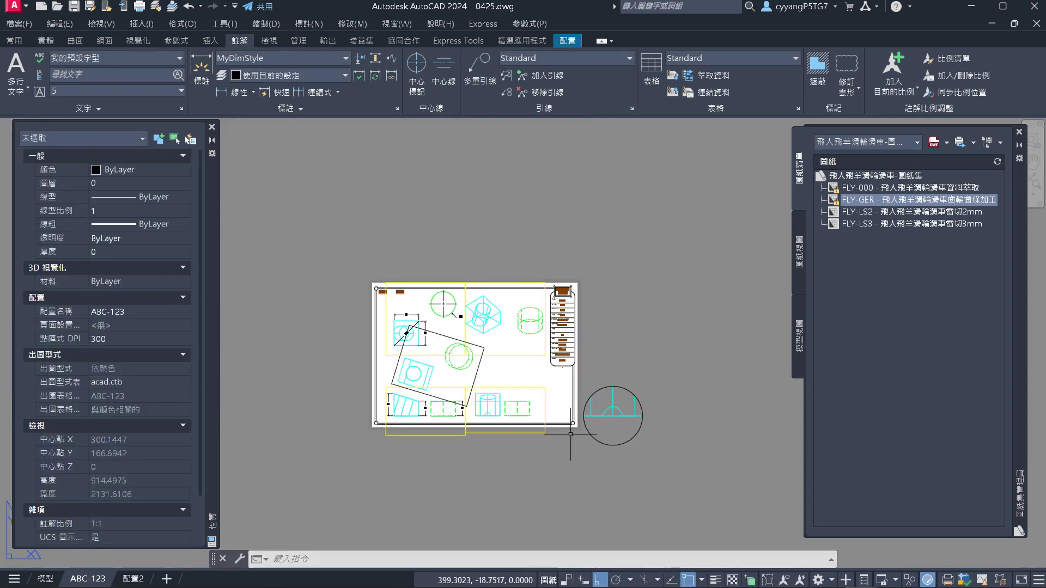
scroll(619, 423, up, 3)
Reselect the circular viewport and start MOVE on it
click(661, 456)
click(582, 371)
scroll(582, 371, down, 3)
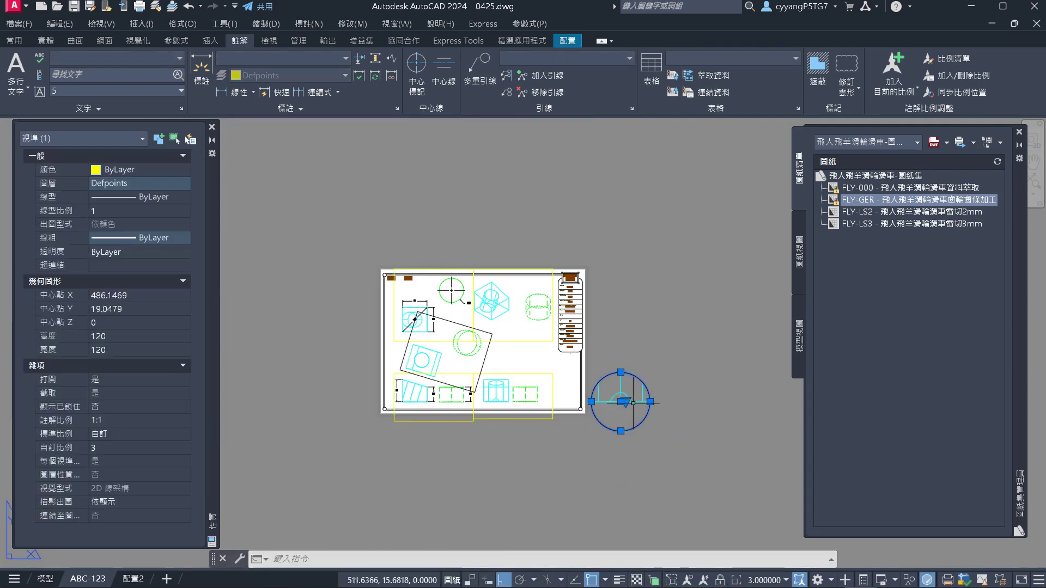
scroll(667, 389, down, 2)
text(m)
key(Return)
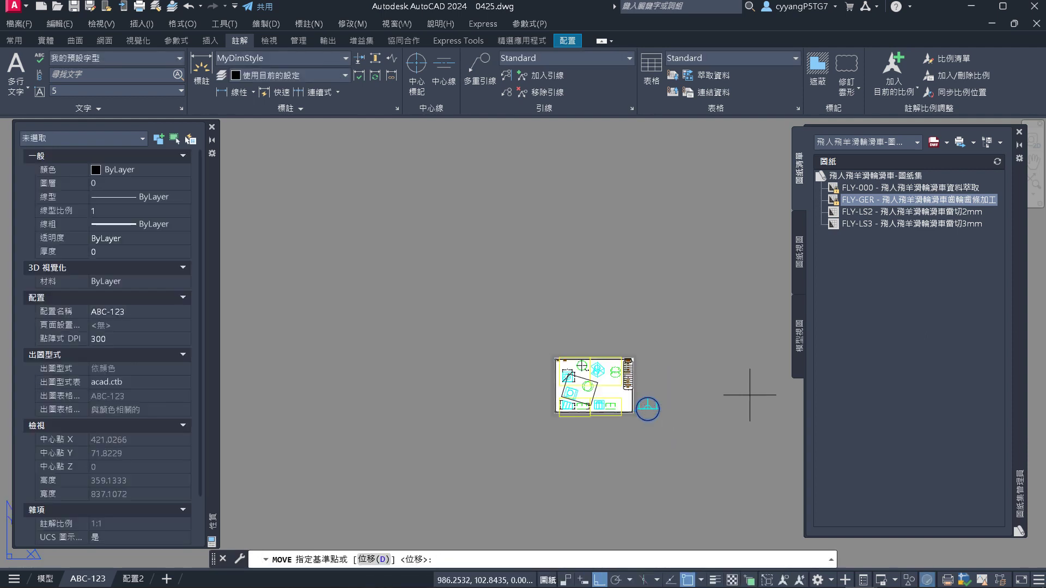
Move the circular viewport onto the sheet beside the title block
click(754, 435)
scroll(716, 415, up, 4)
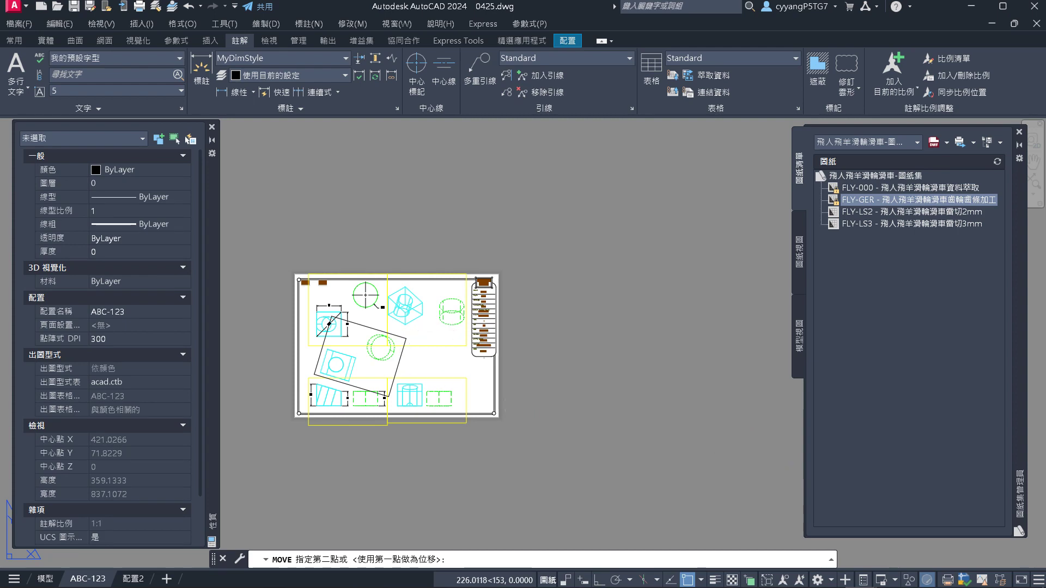
click(617, 382)
scroll(403, 354, up, 4)
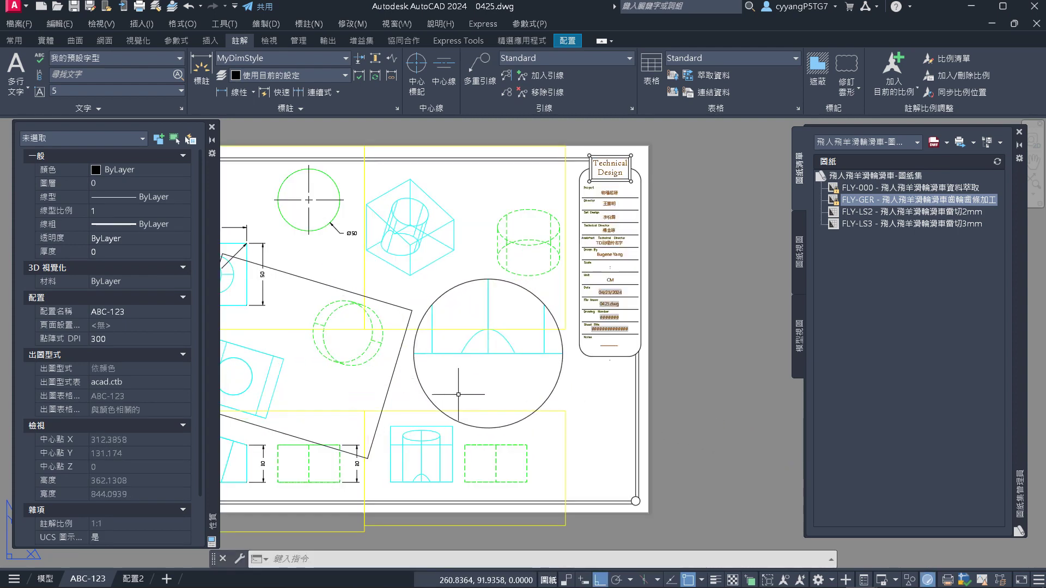
scroll(458, 392, down, 2)
Put the rotated rectangular viewport on the Defpoints layer
click(415, 388)
mouse_move(416, 389)
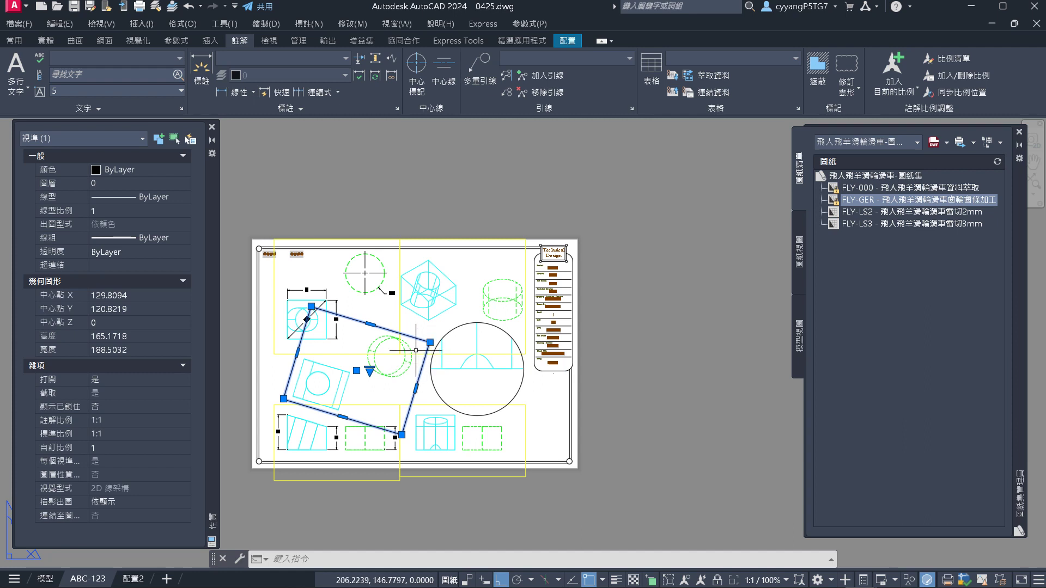
click(24, 41)
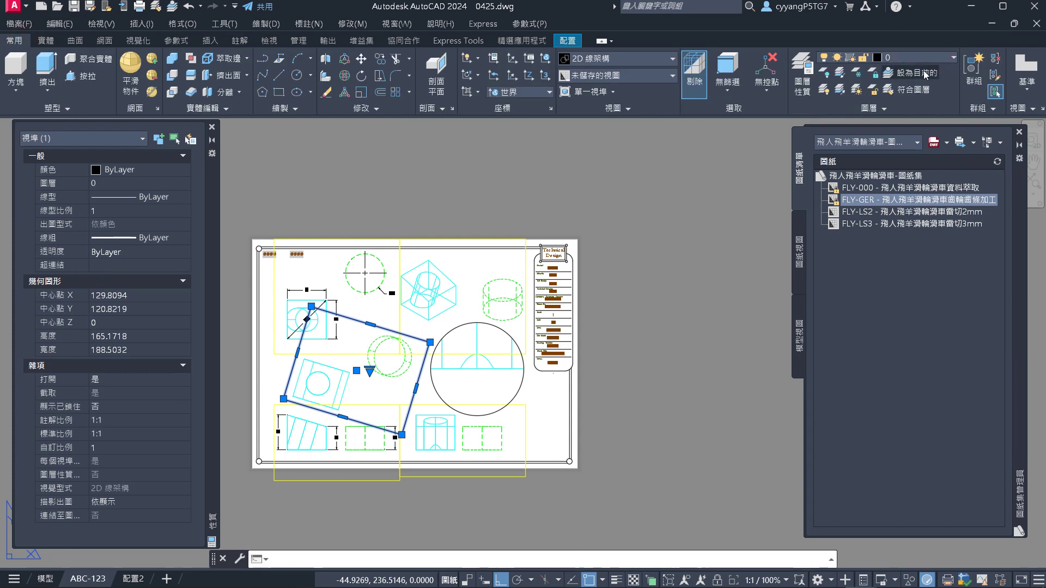
key(Escape)
key(Escape)
key(Escape)
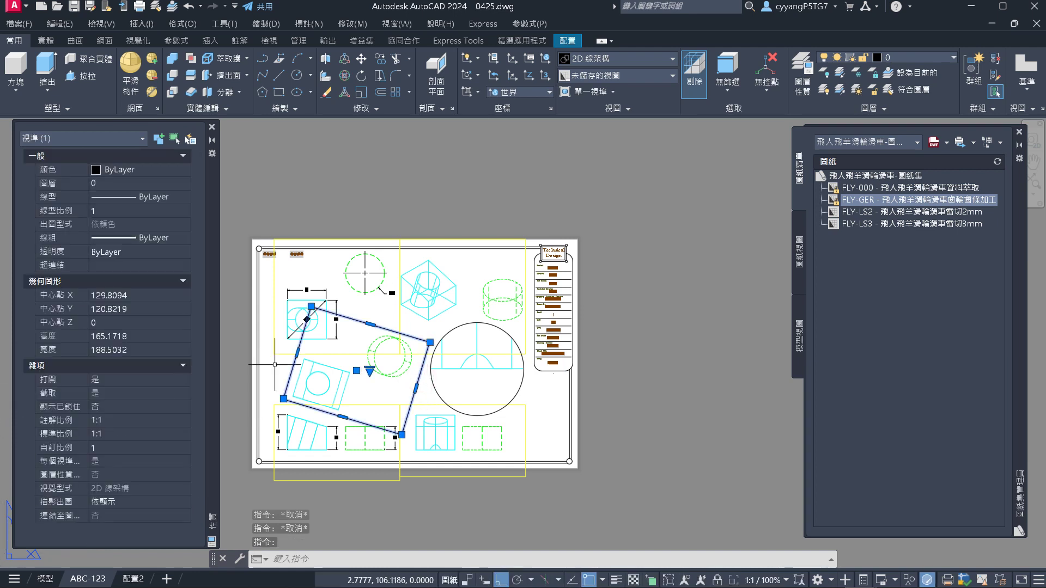
click(170, 183)
click(170, 184)
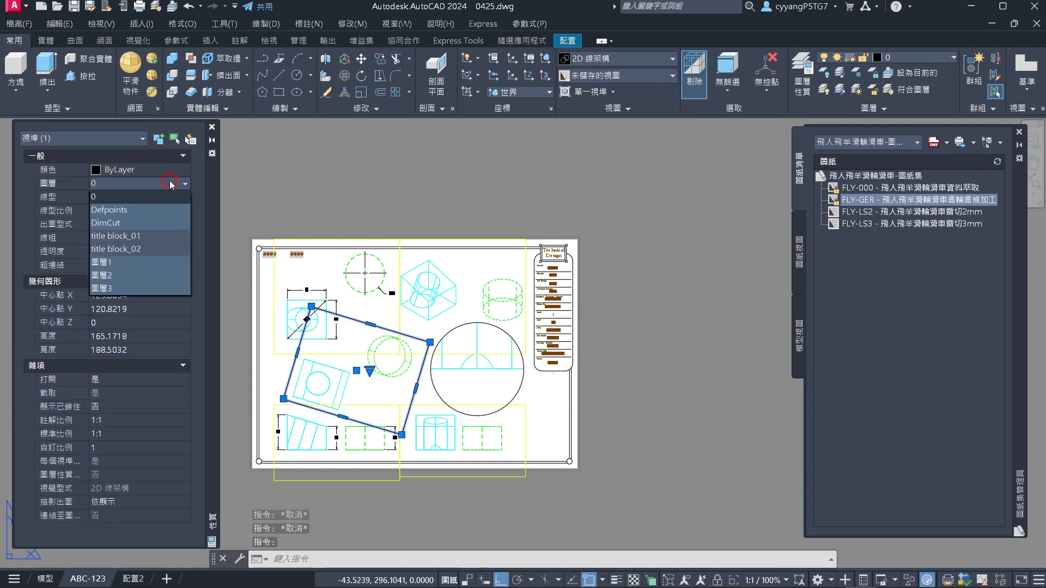
click(150, 213)
key(Escape)
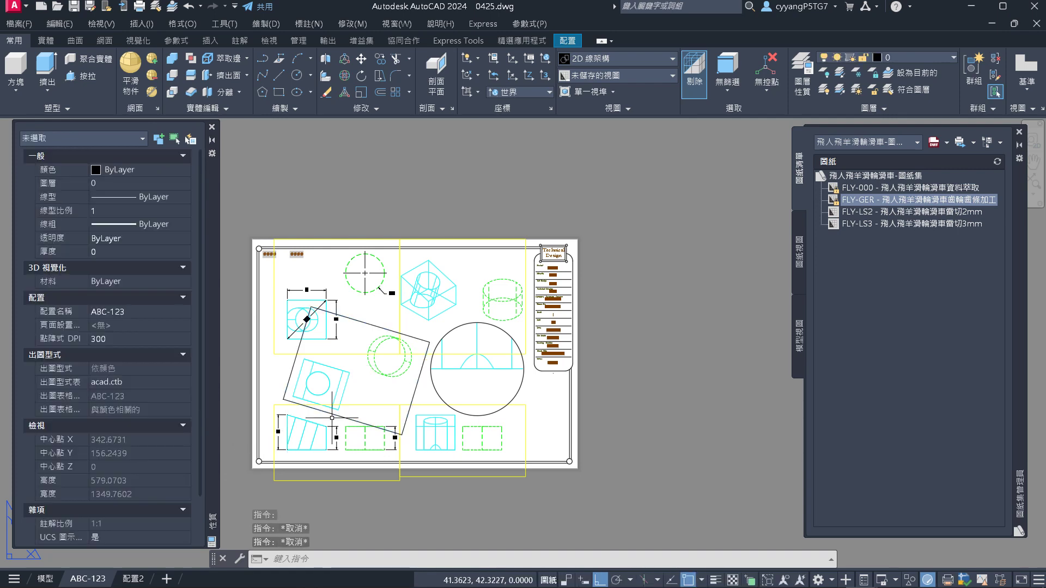
scroll(315, 366, up, 5)
Select the rotated viewport, erase it, then undo the erase to restore it
click(533, 222)
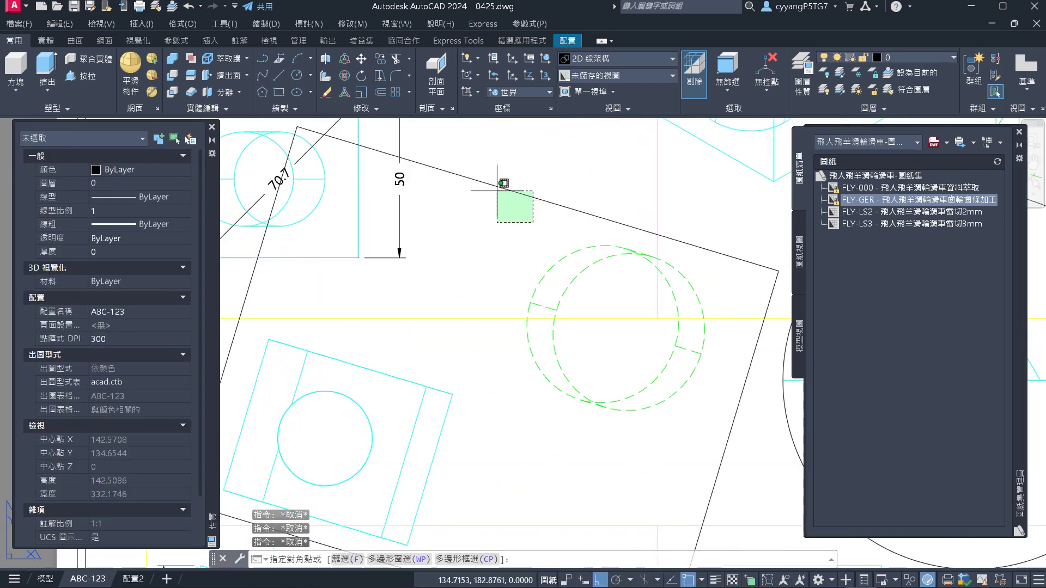
click(496, 181)
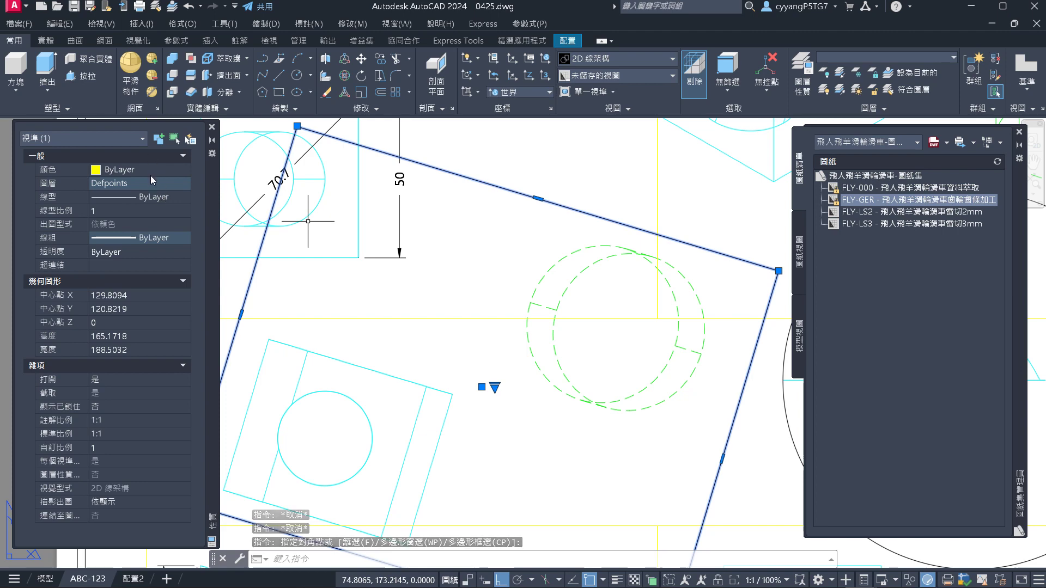
key(Escape)
key(Escape)
scroll(508, 205, down, 4)
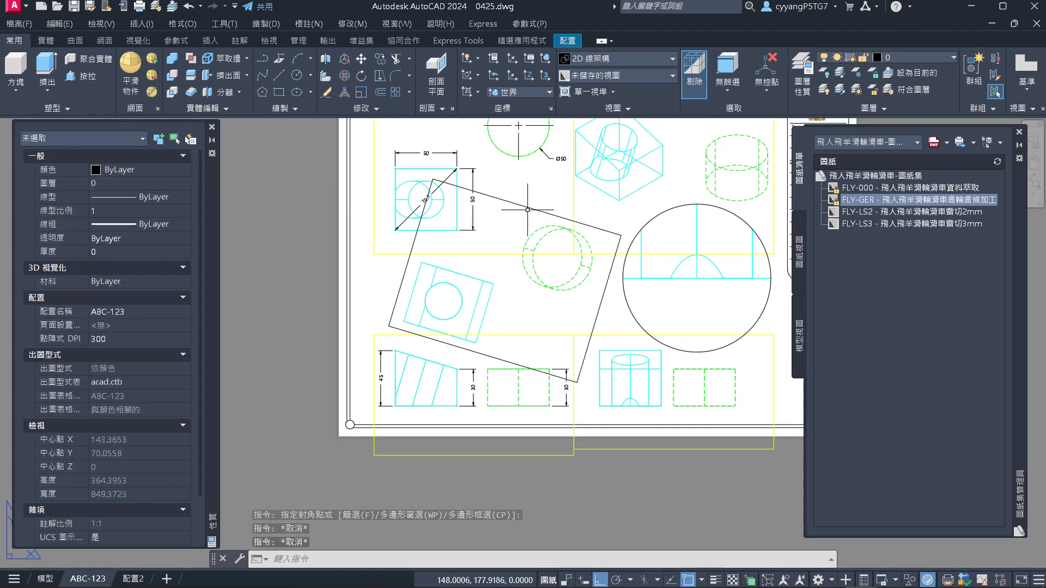
click(528, 207)
mouse_move(526, 207)
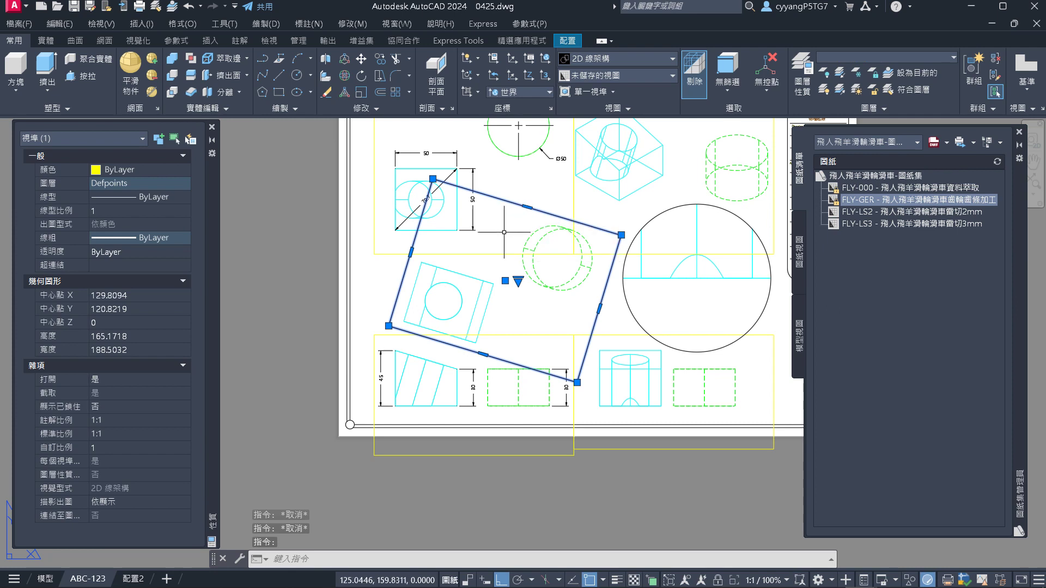
key(Escape)
key(Escape)
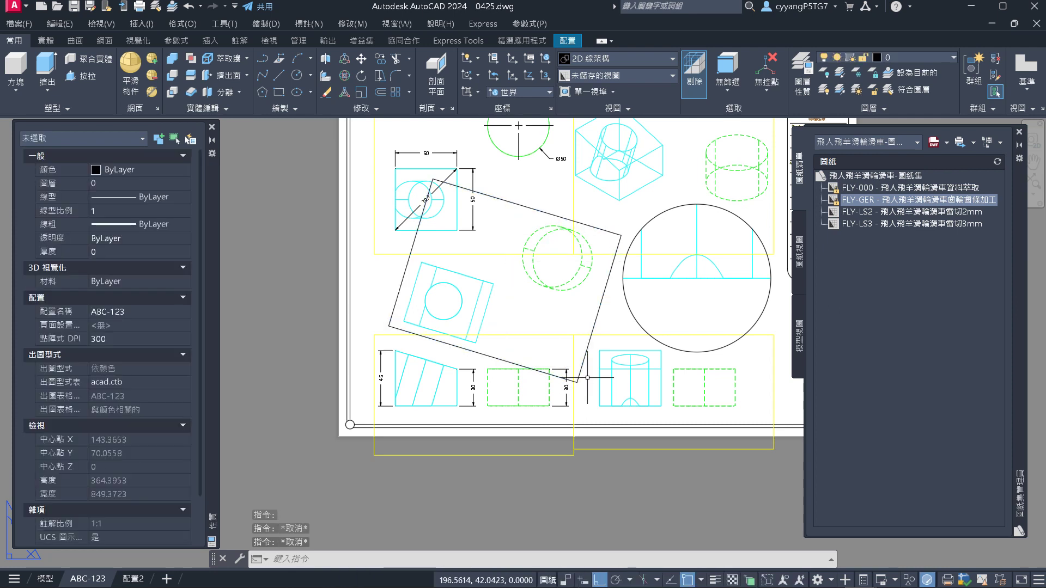
click(501, 199)
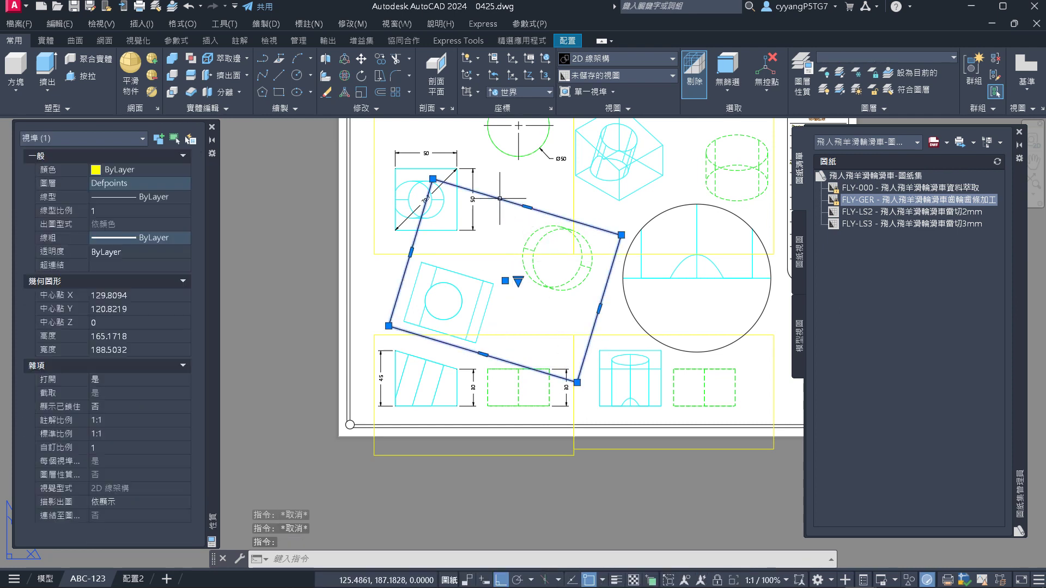
text(e)
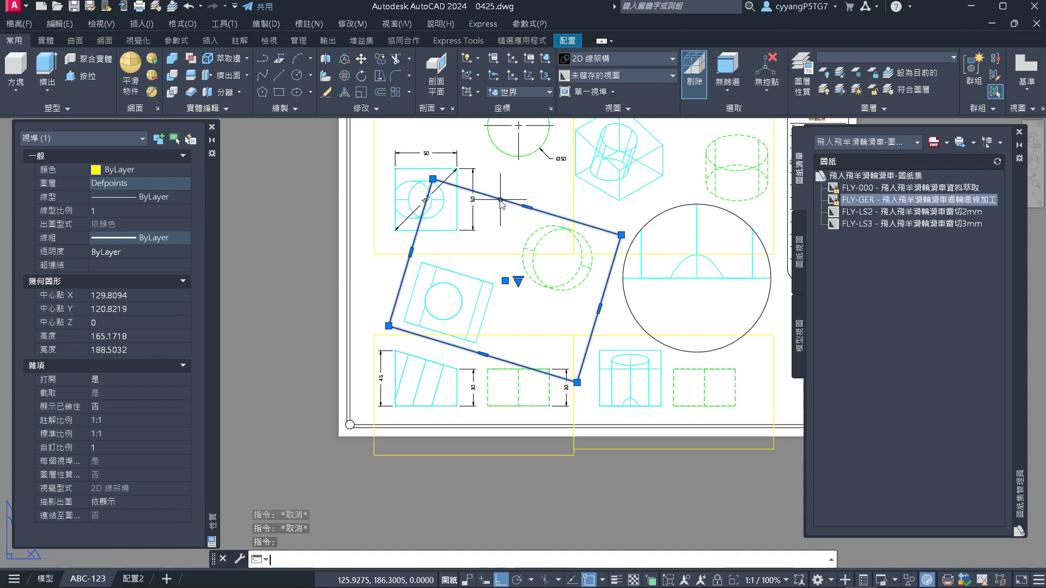
key(Return)
text(u)
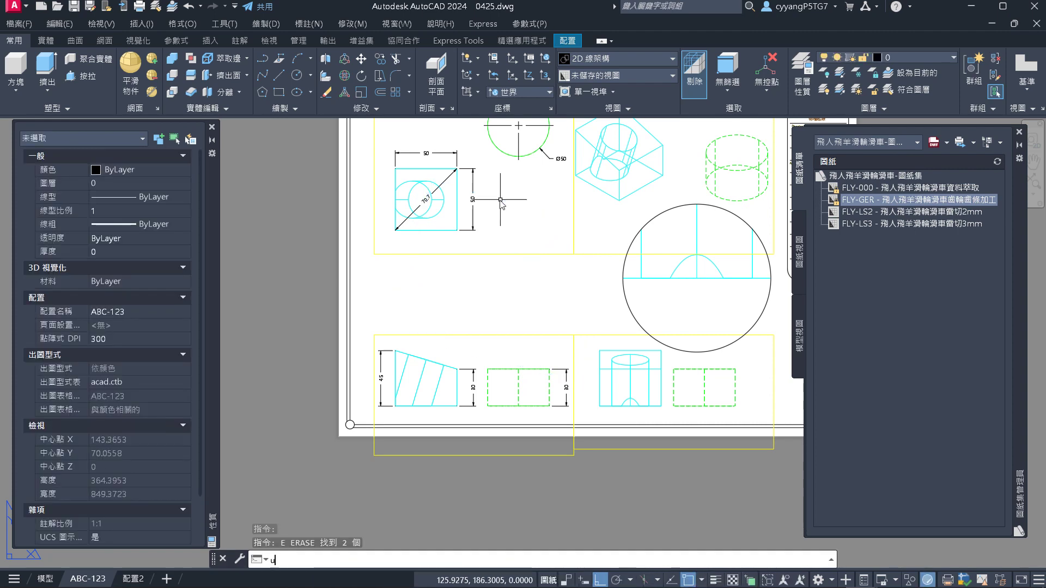
key(Return)
Reselect the rotated viewport and check the object types listed in Properties
click(520, 212)
click(479, 175)
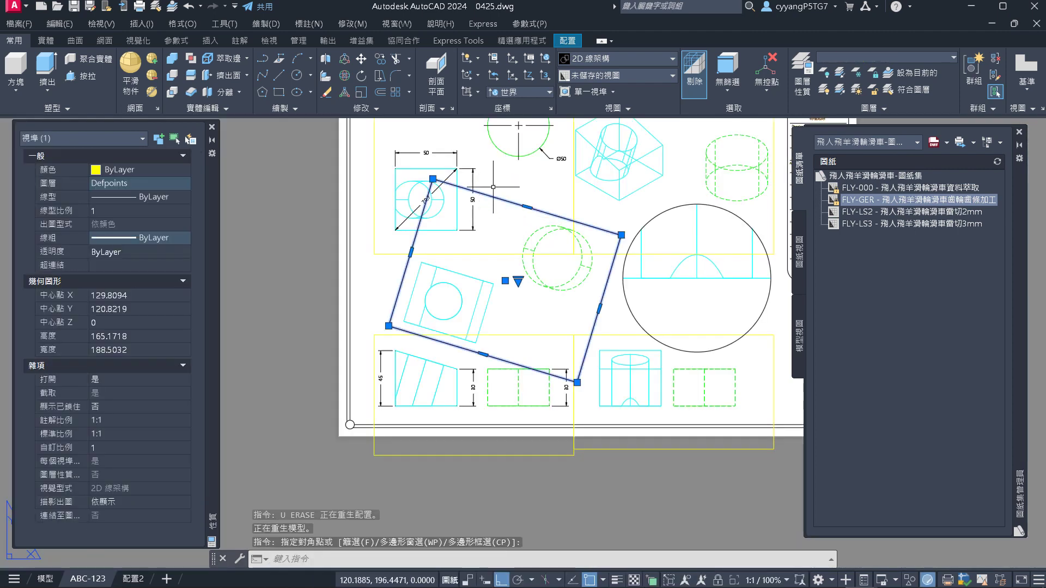
key(Escape)
key(Escape)
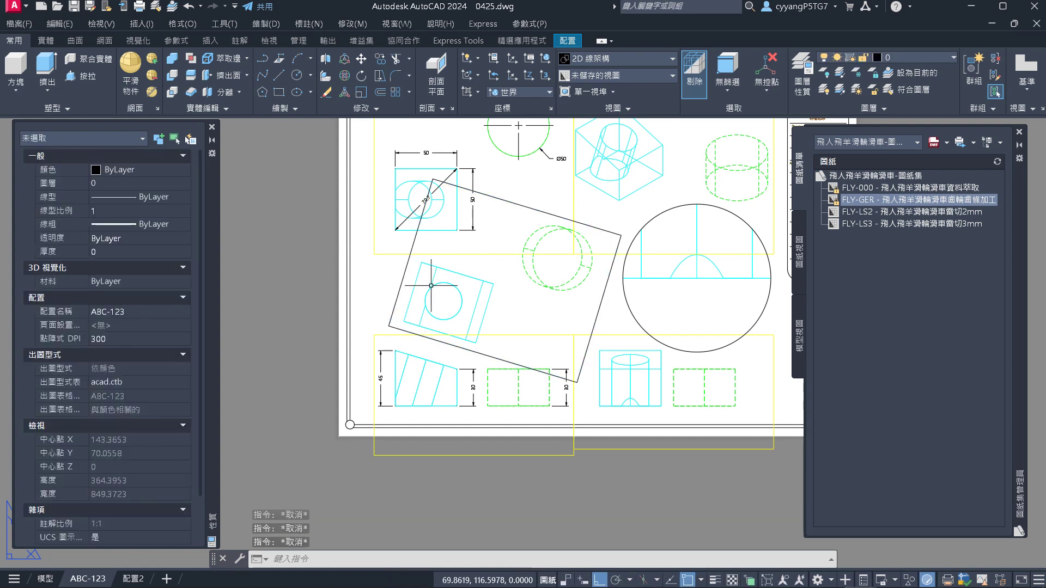
click(399, 285)
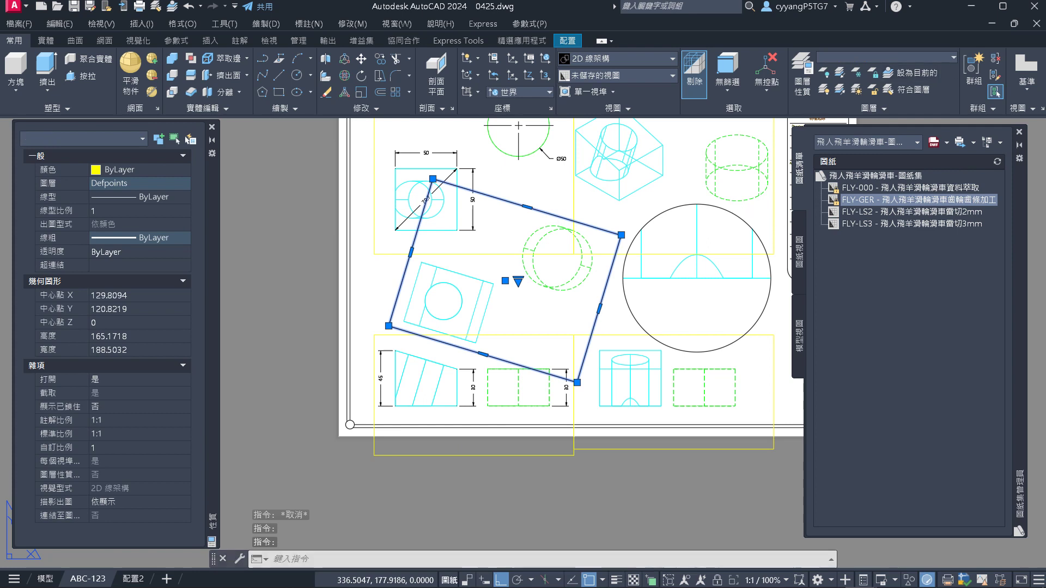
key(Escape)
click(604, 289)
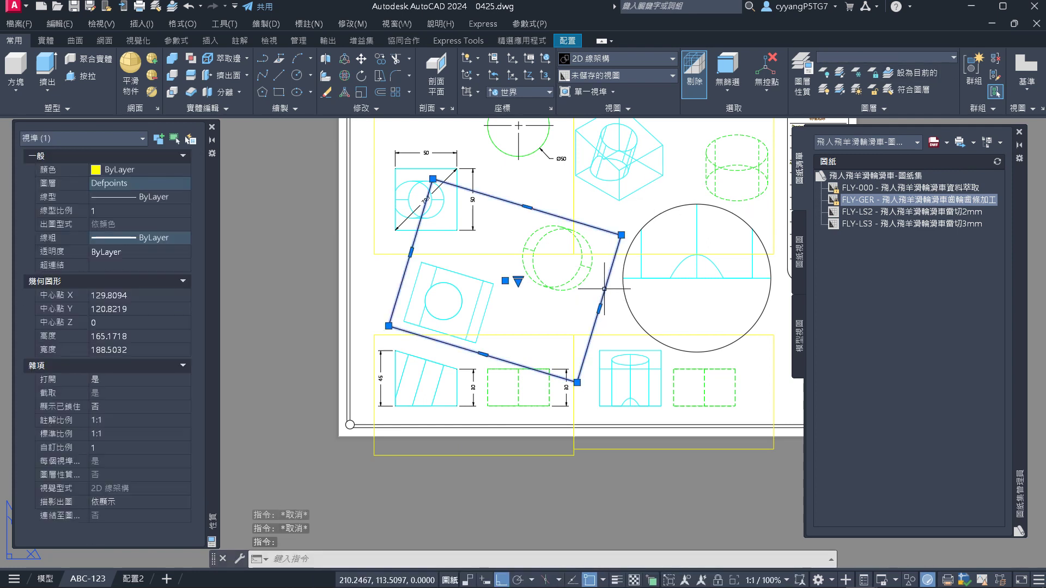
click(146, 140)
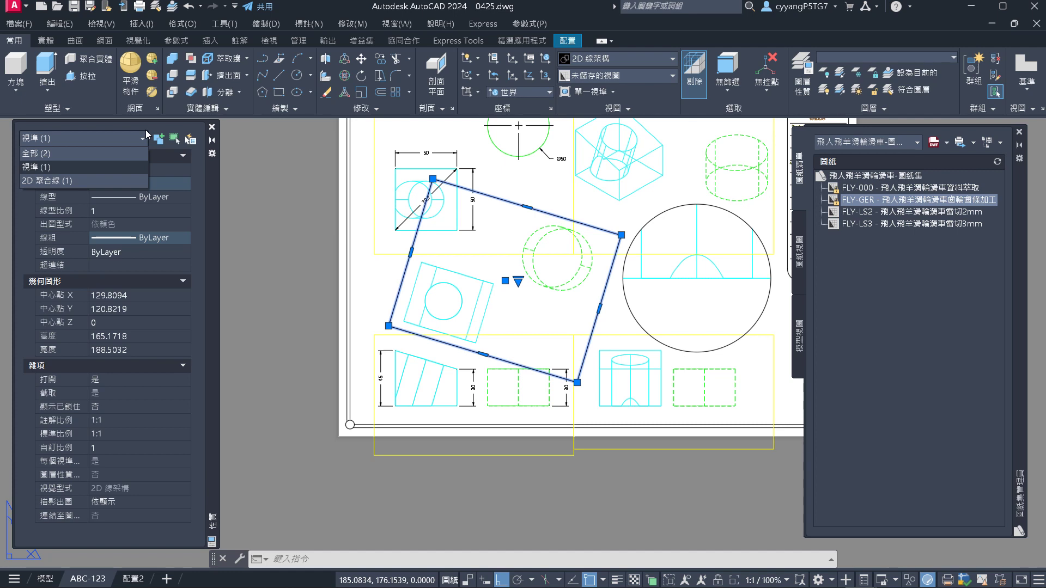
key(Escape)
key(Escape)
key(Escape)
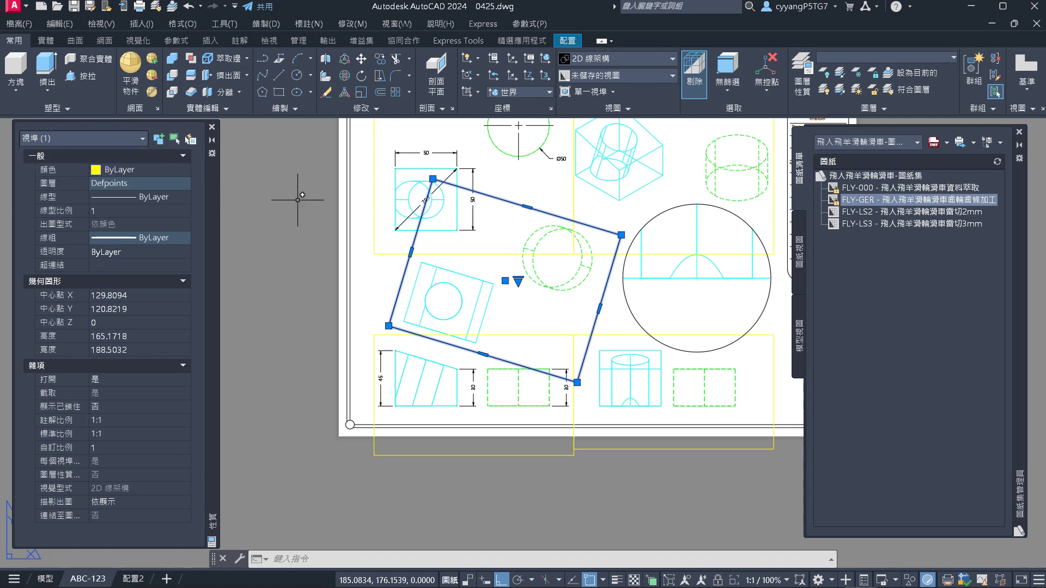
Window-select the viewport with its polyline border and choose 全部 (2) in the object list
click(523, 206)
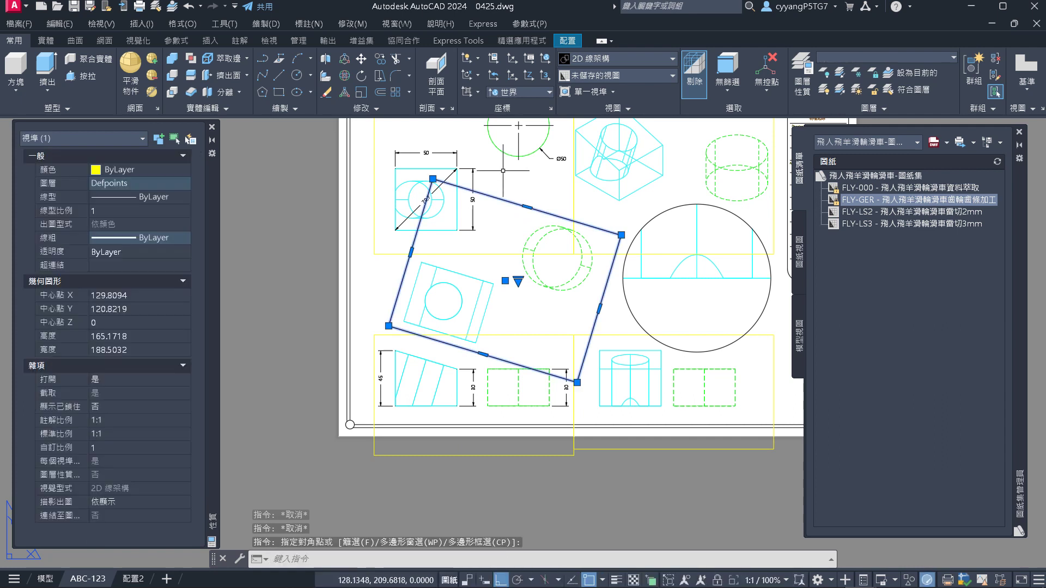
click(245, 162)
click(101, 137)
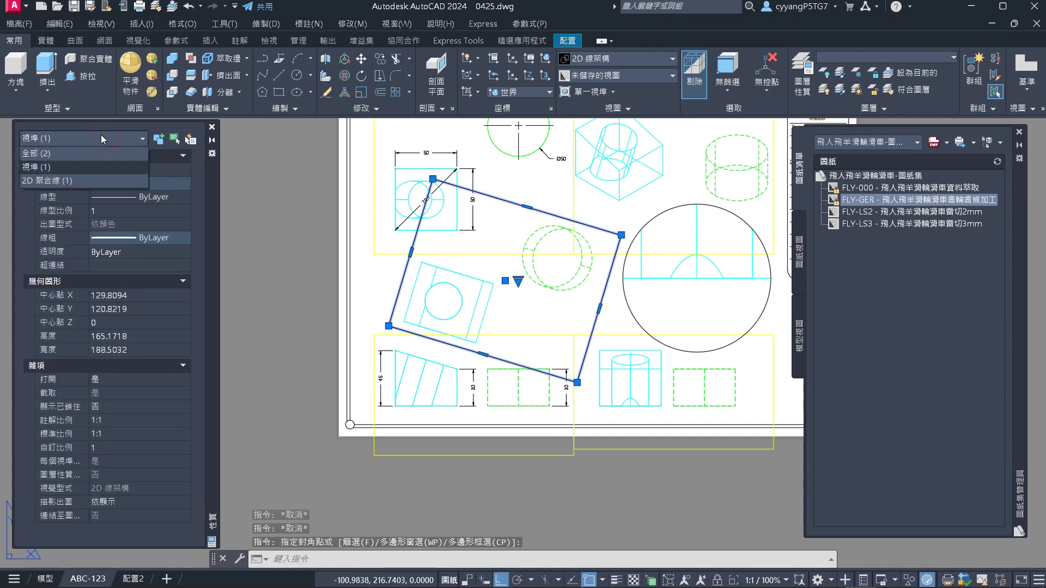
click(56, 155)
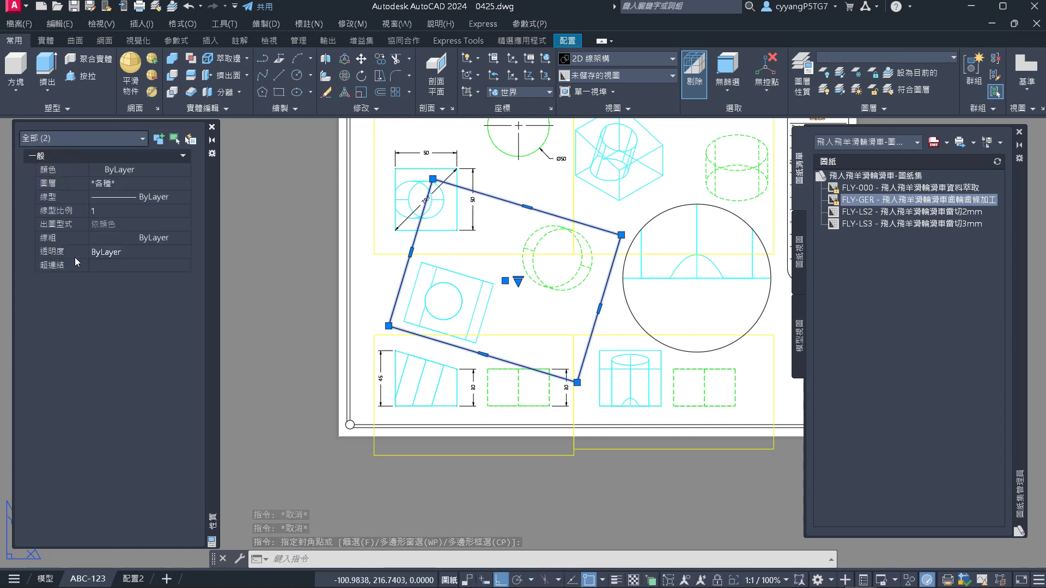
Assign the rotated viewport and its border to the Defpoints layer
click(122, 184)
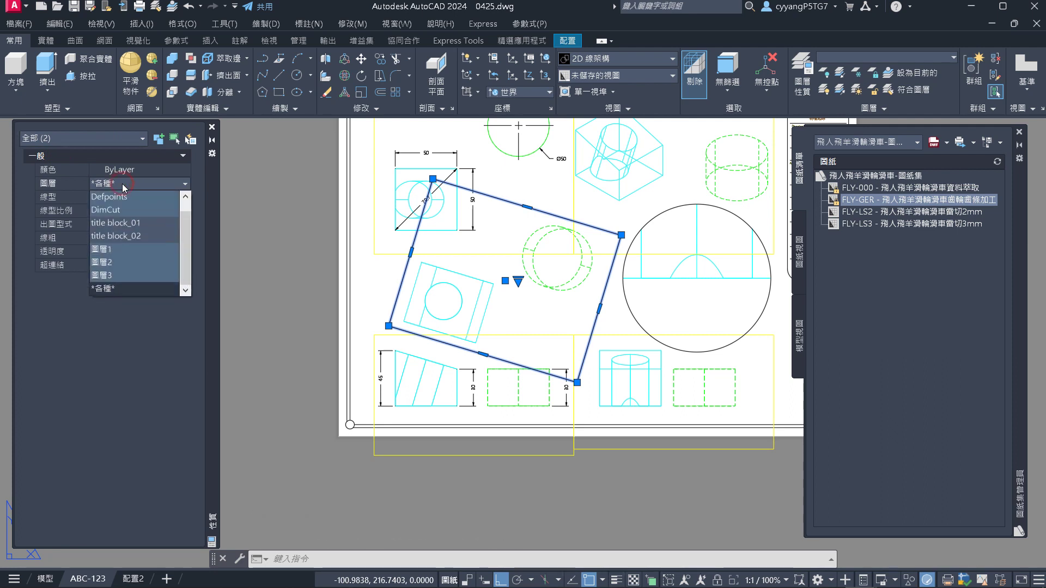
click(122, 196)
key(Escape)
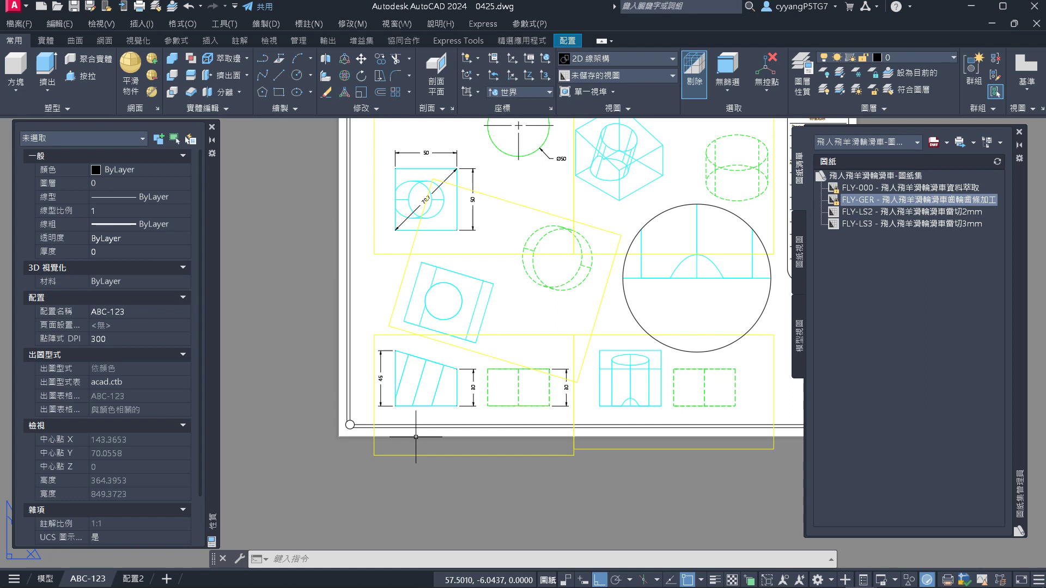
Crossing-select the viewport to verify it is on Defpoints
click(483, 478)
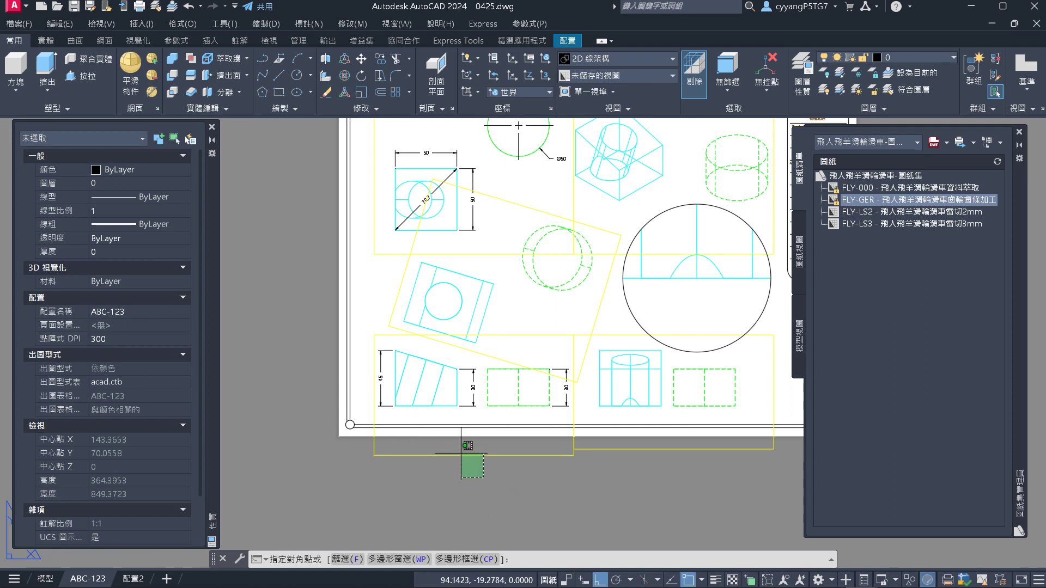
click(462, 452)
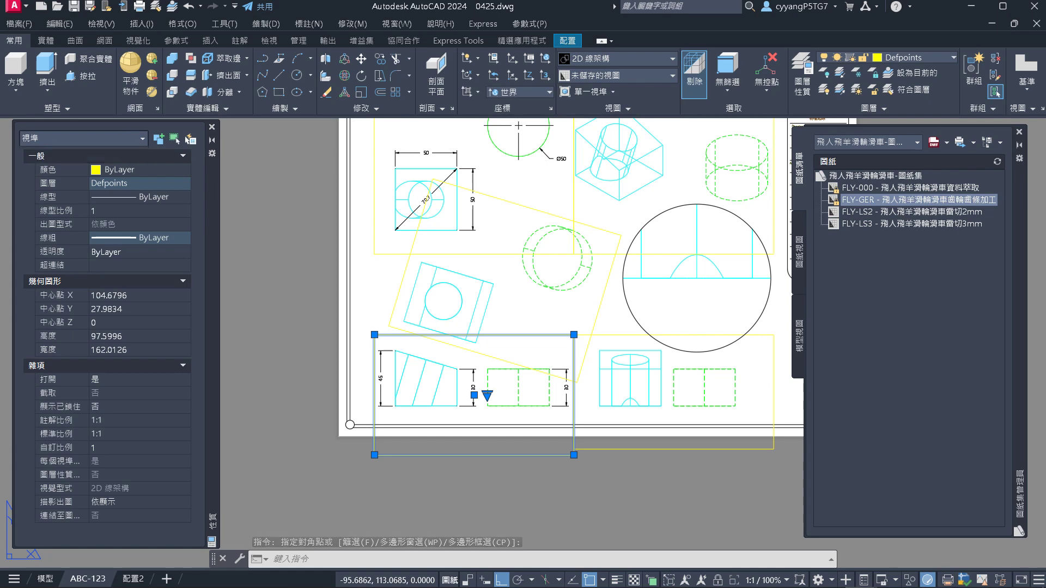
key(Escape)
key(Escape)
scroll(511, 283, down, 5)
scroll(511, 283, up, 4)
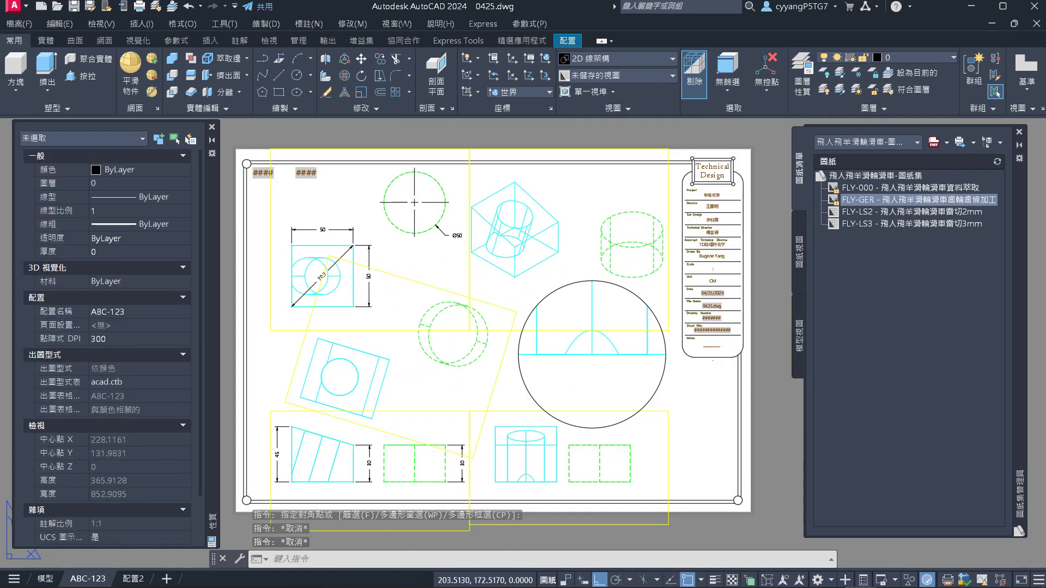
Save the drawing and preview the ABC-123 plot as DWG To PDF on ISO full bleed A3
key(ctrl+s)
key(ctrl+p)
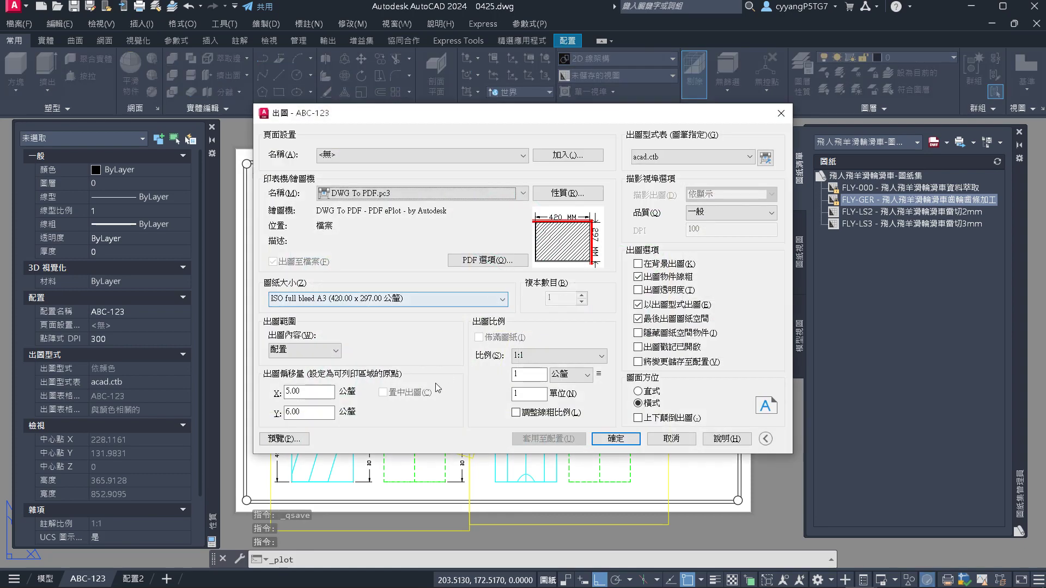
click(292, 440)
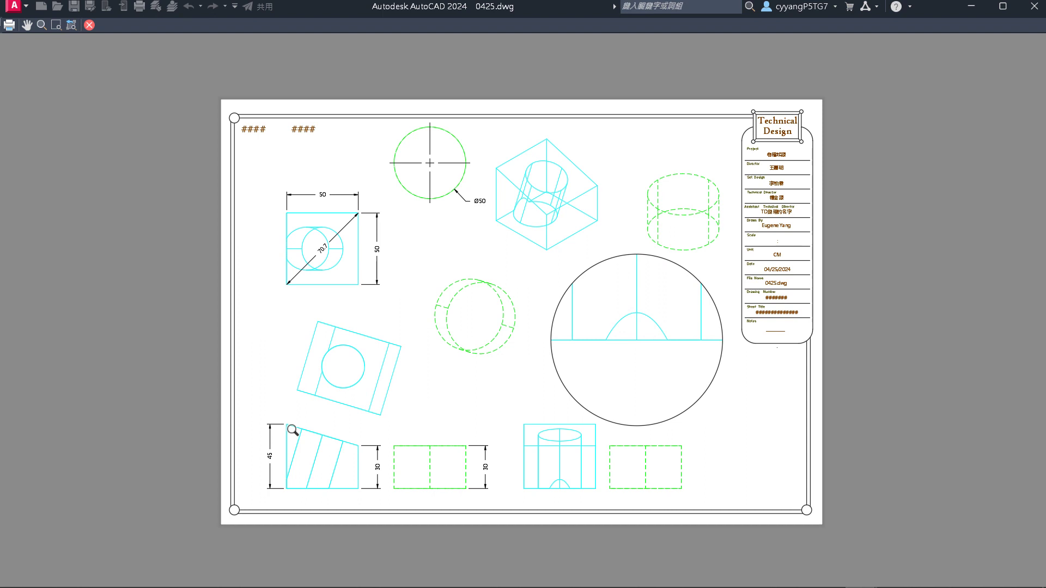
key(Escape)
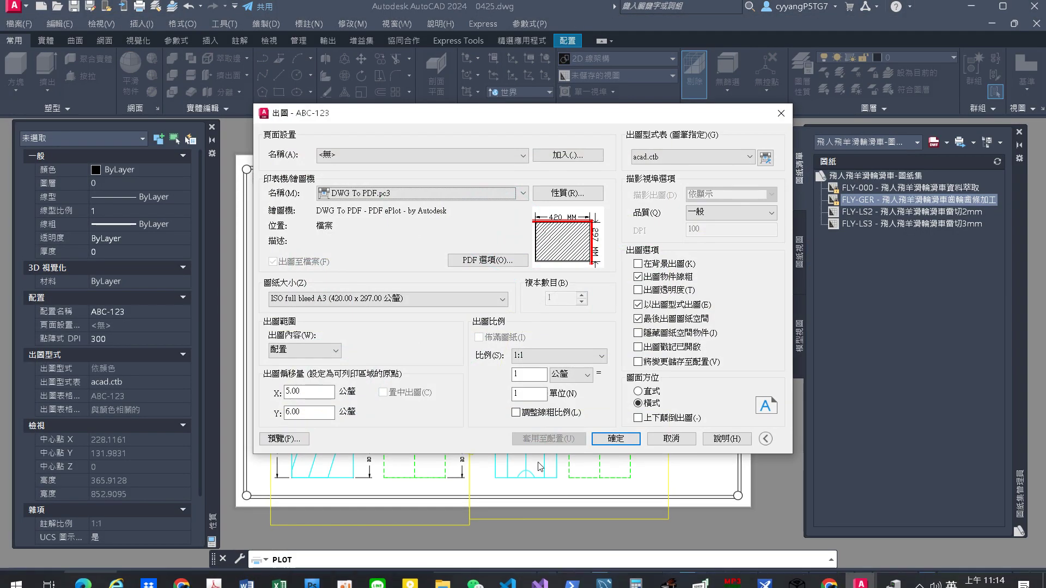
Cancel the Plot dialog and draw a radius-15 circle at the cylinder's bottom midpoint
click(671, 438)
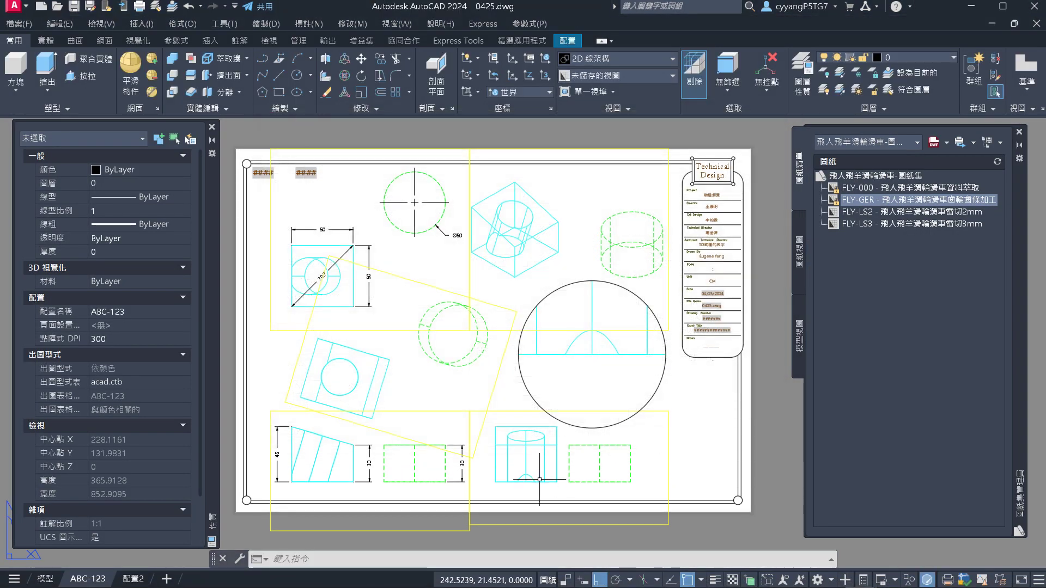
scroll(529, 488, up, 4)
scroll(529, 488, up, 6)
text(c)
key(Return)
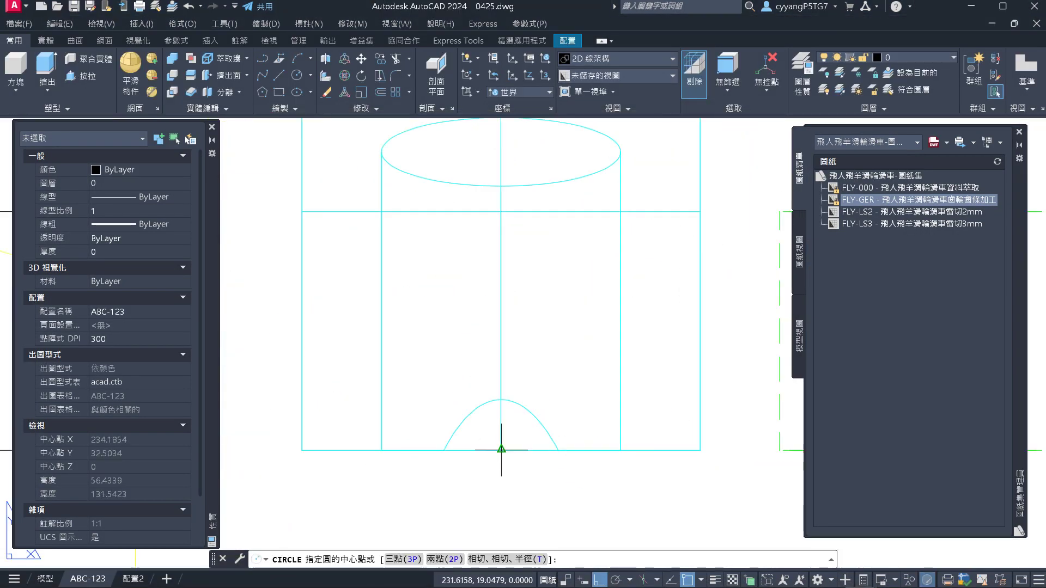
click(501, 450)
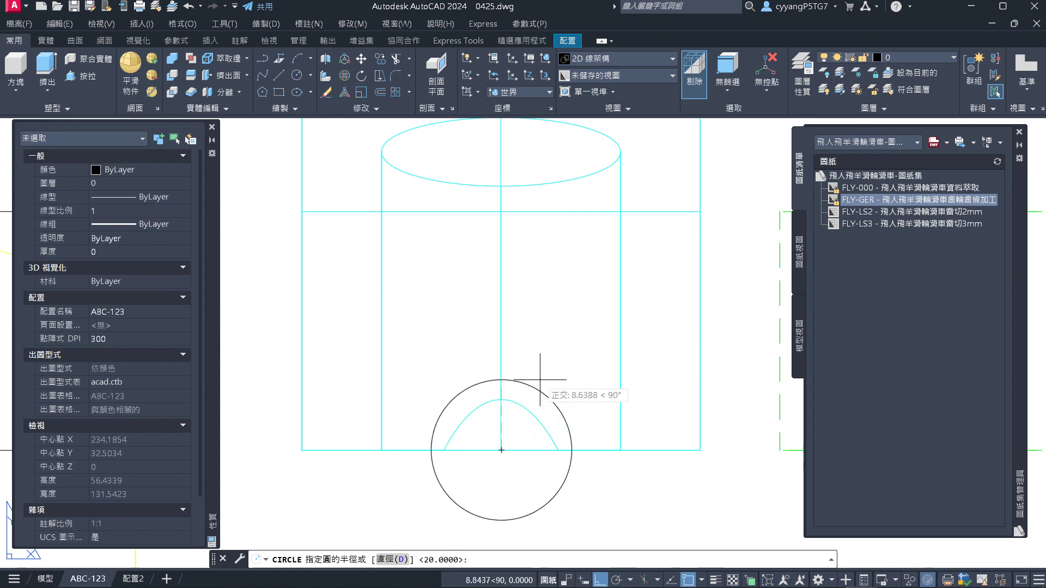
text(15)
key(Return)
Select and delete the radius-15 circle
scroll(540, 378, down, 2)
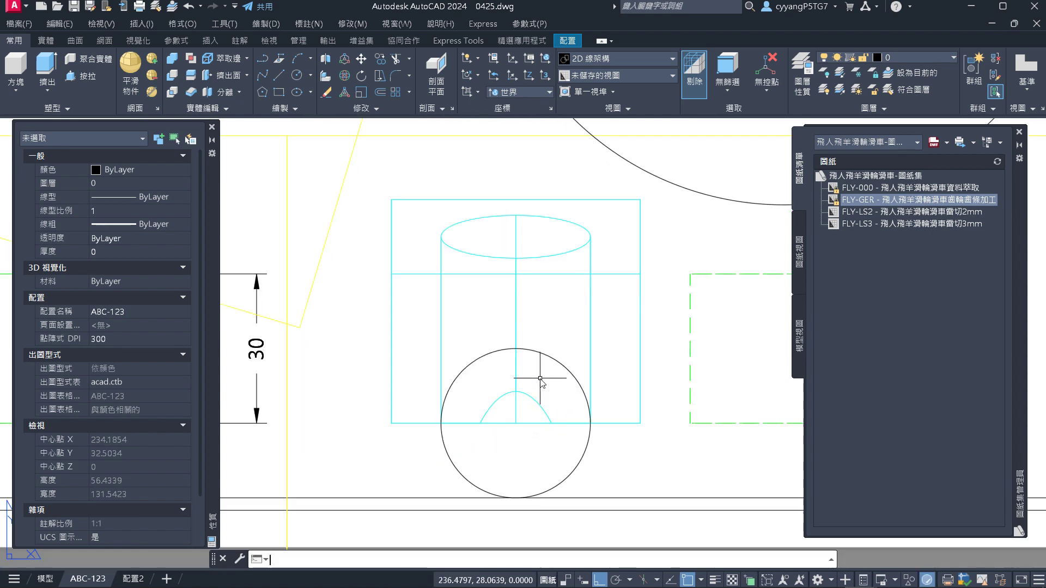
scroll(540, 378, down, 5)
scroll(537, 387, up, 3)
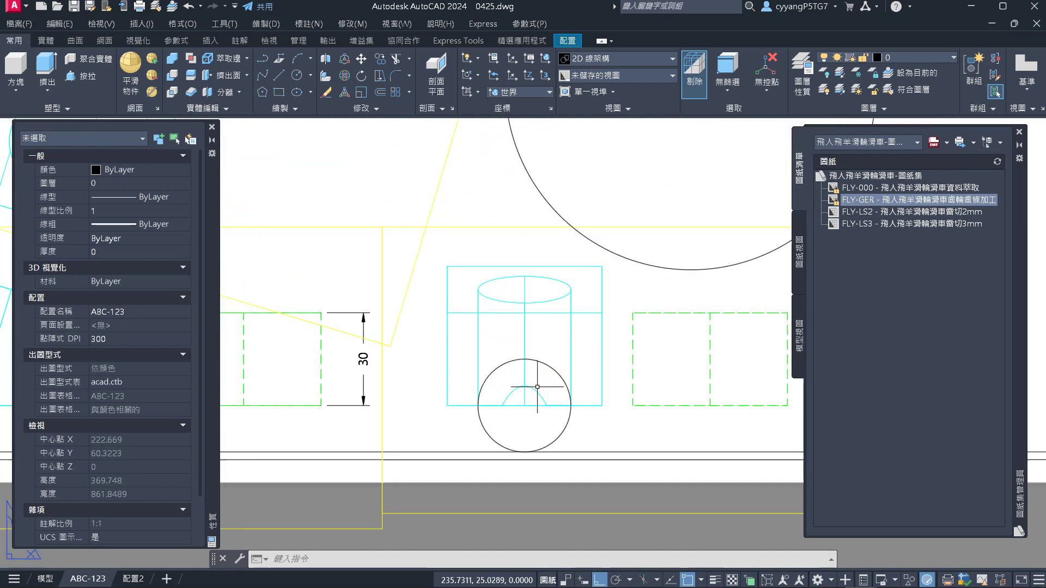
scroll(537, 387, up, 4)
click(560, 337)
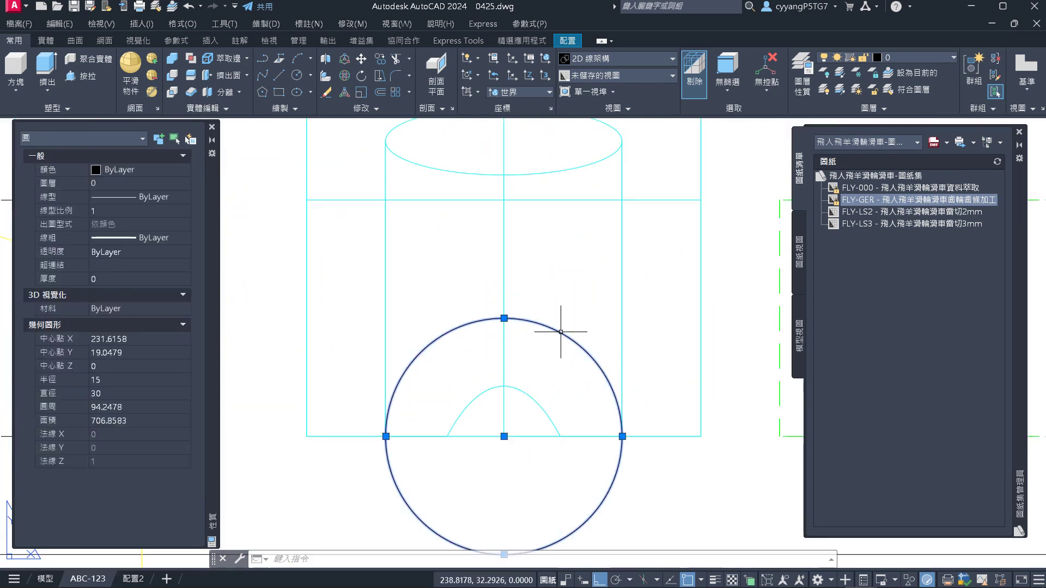
click(504, 316)
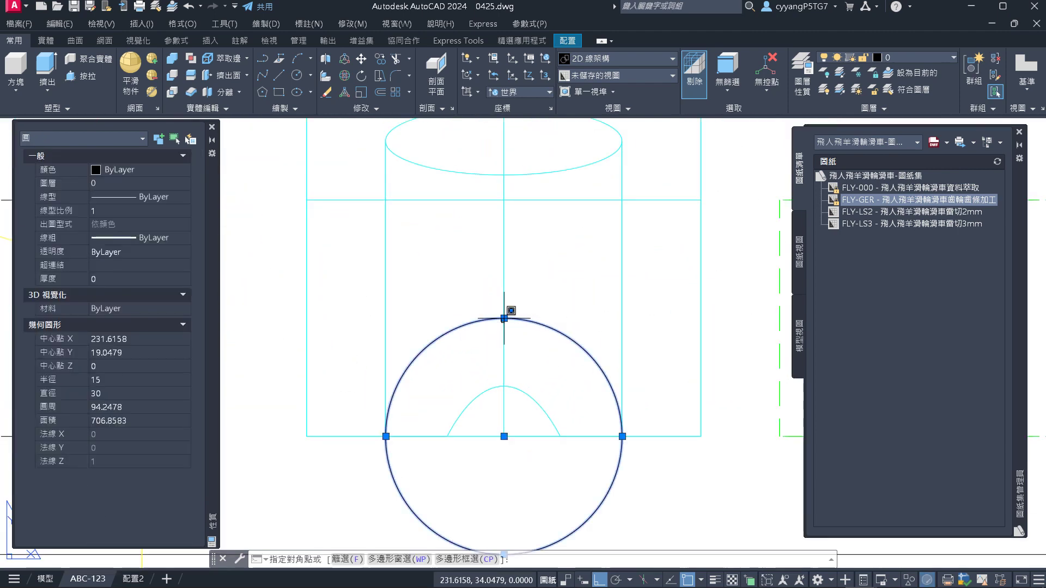
key(Escape)
key(Escape)
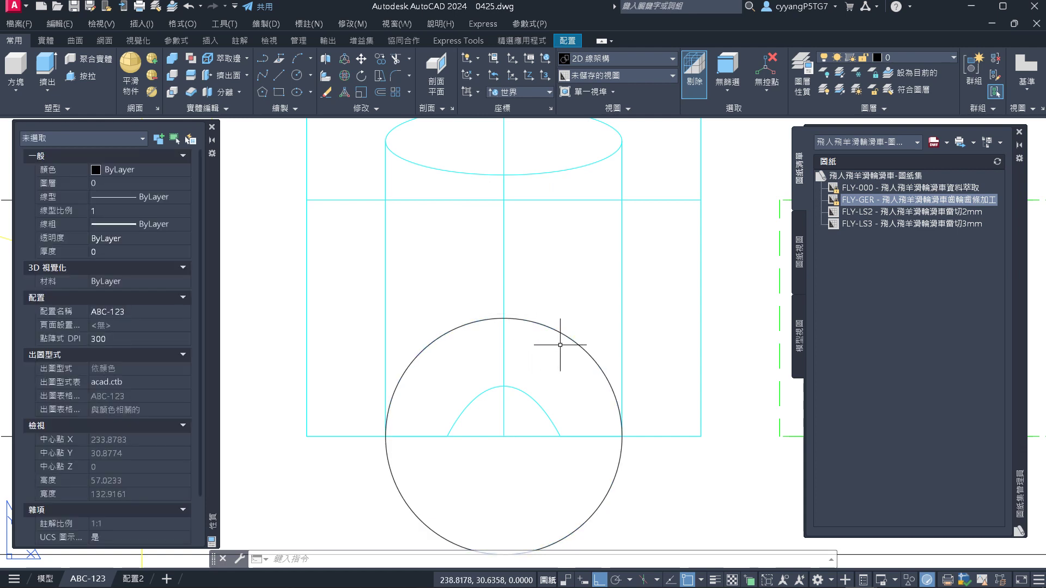
click(560, 345)
click(541, 301)
key(Delete)
Redraw a larger circle centred on the cylinder's bottom midpoint
text(c)
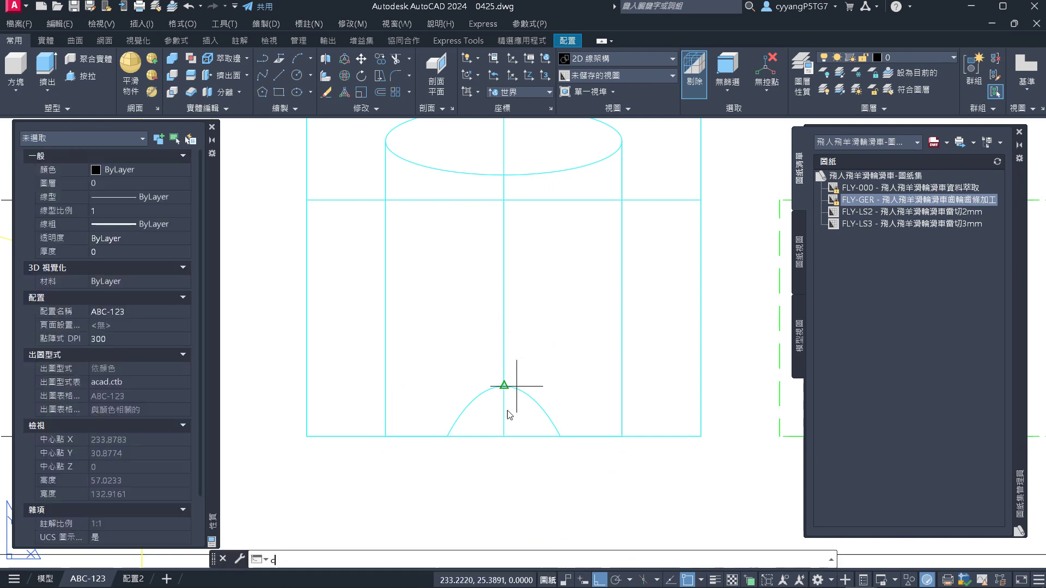
key(Return)
click(504, 436)
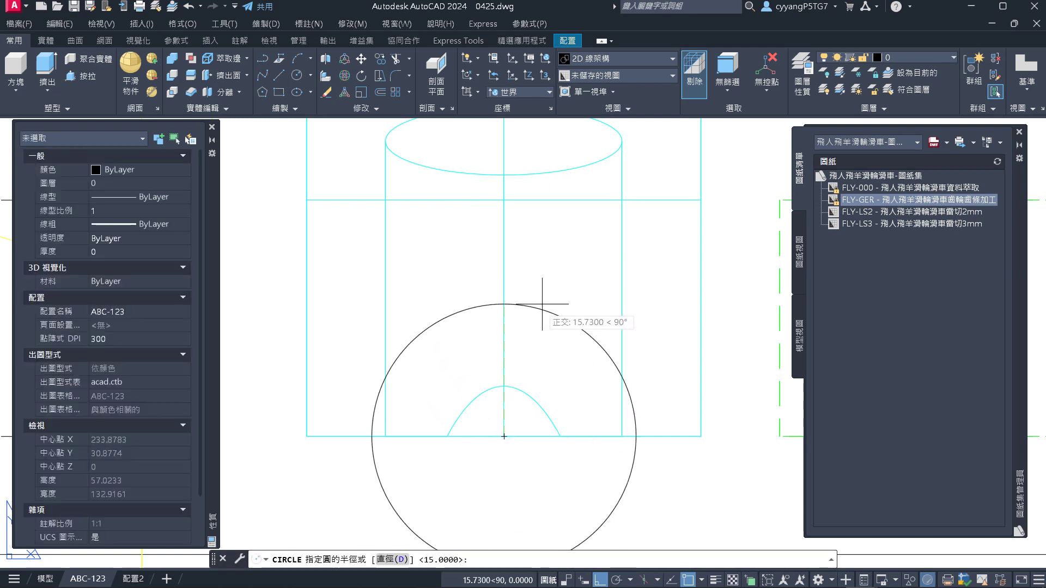
click(550, 278)
scroll(454, 368, down, 5)
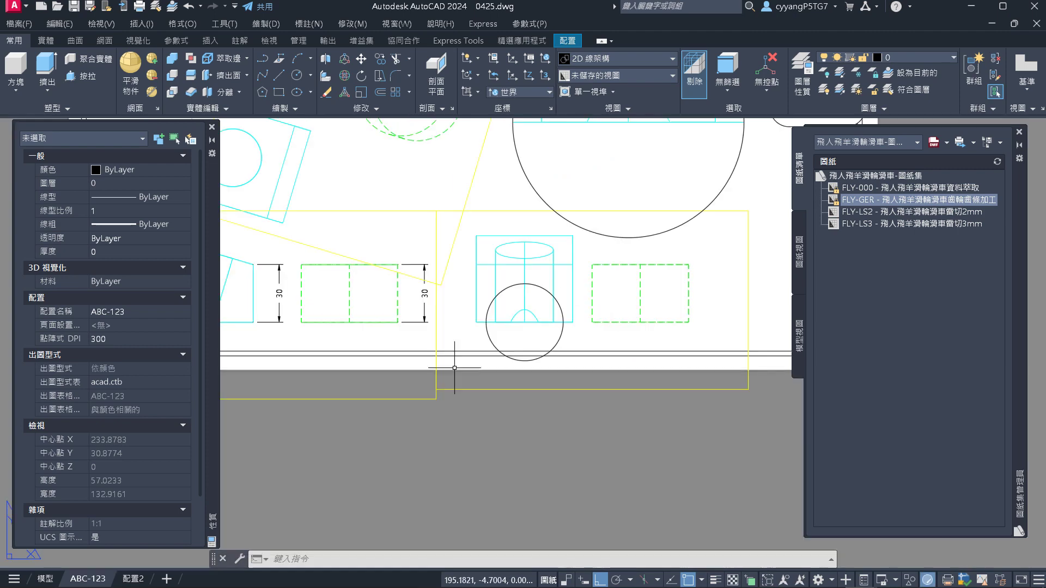
scroll(454, 368, down, 3)
scroll(491, 315, up, 4)
scroll(492, 385, down, 5)
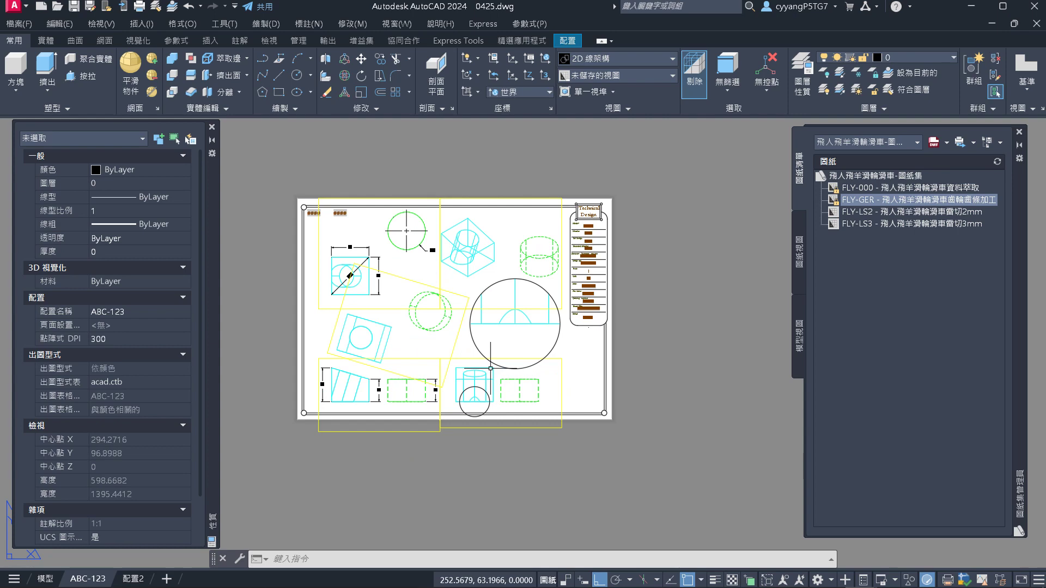
Zoom around the sheet, then switch to the 飛人飛羊滑輪滑車0419.dwg drawing's FLY-GER layout
scroll(509, 275, up, 3)
scroll(407, 383, down, 3)
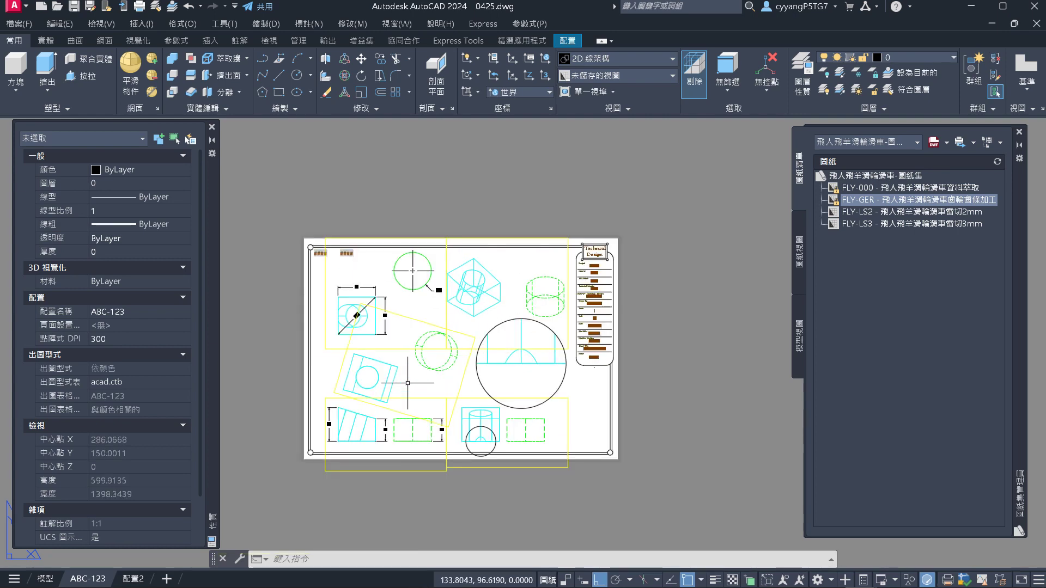
scroll(407, 383, up, 2)
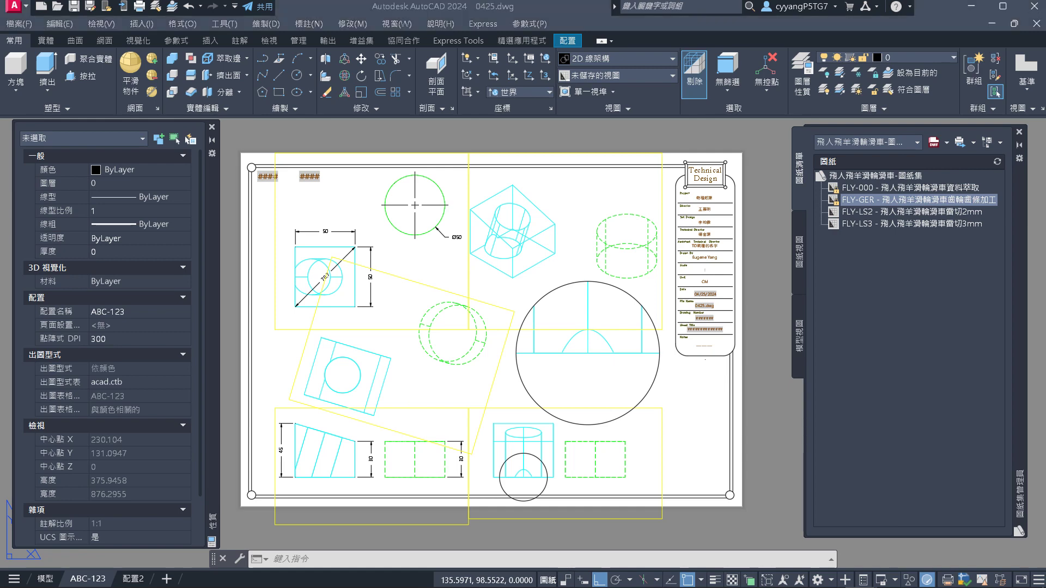
key(alt+Tab)
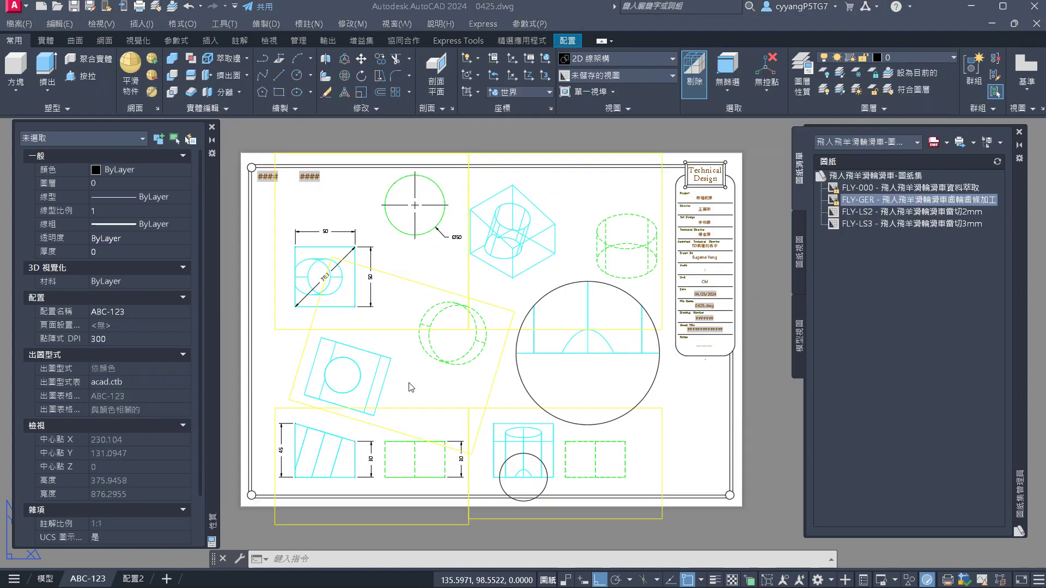
key(ctrl+Tab)
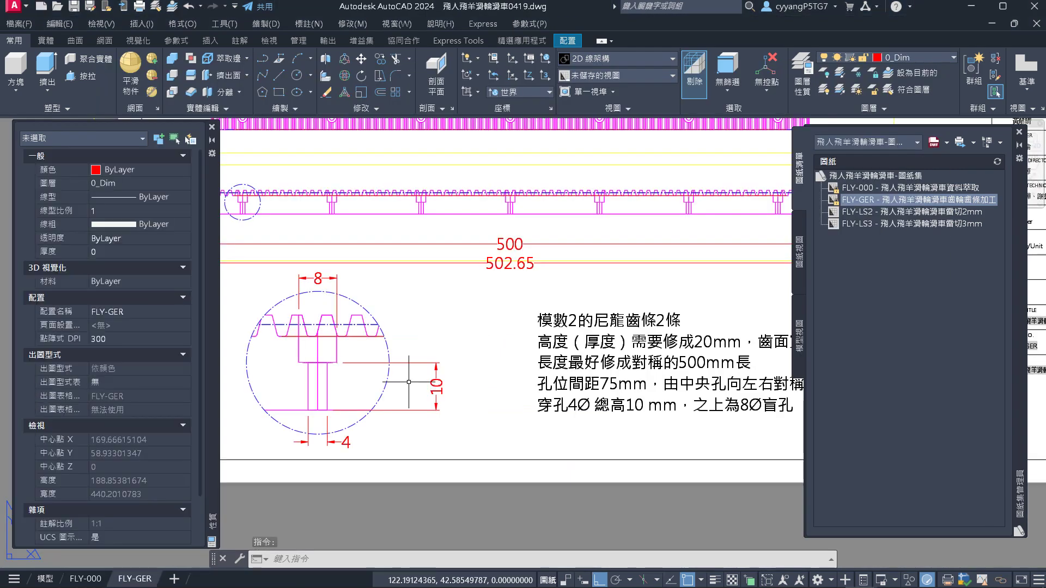
Bring drawing 0425.dwg back to the front, showing its ABC-123 sheet
scroll(396, 331, up, 4)
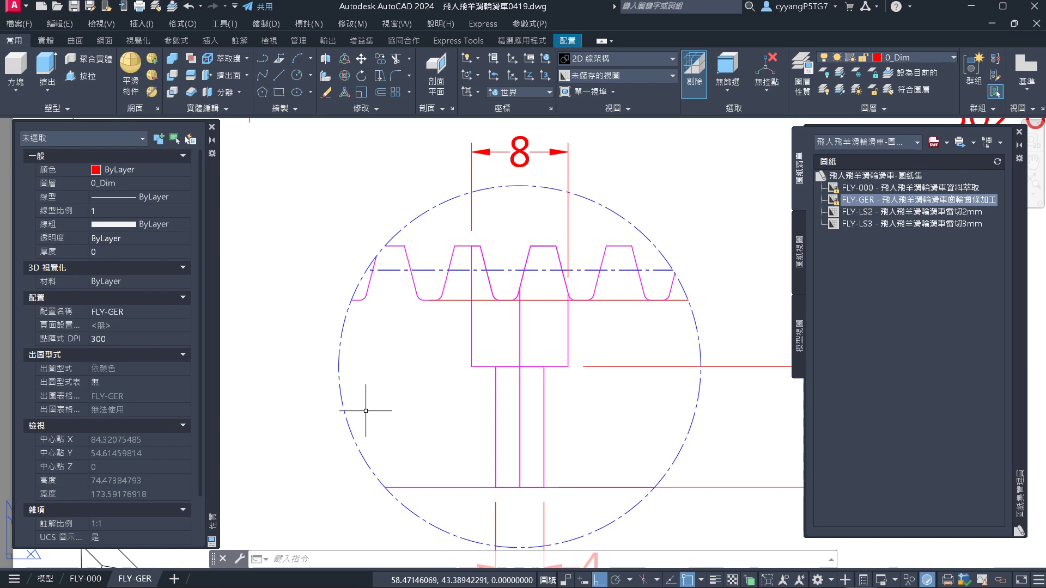
key(alt+Tab)
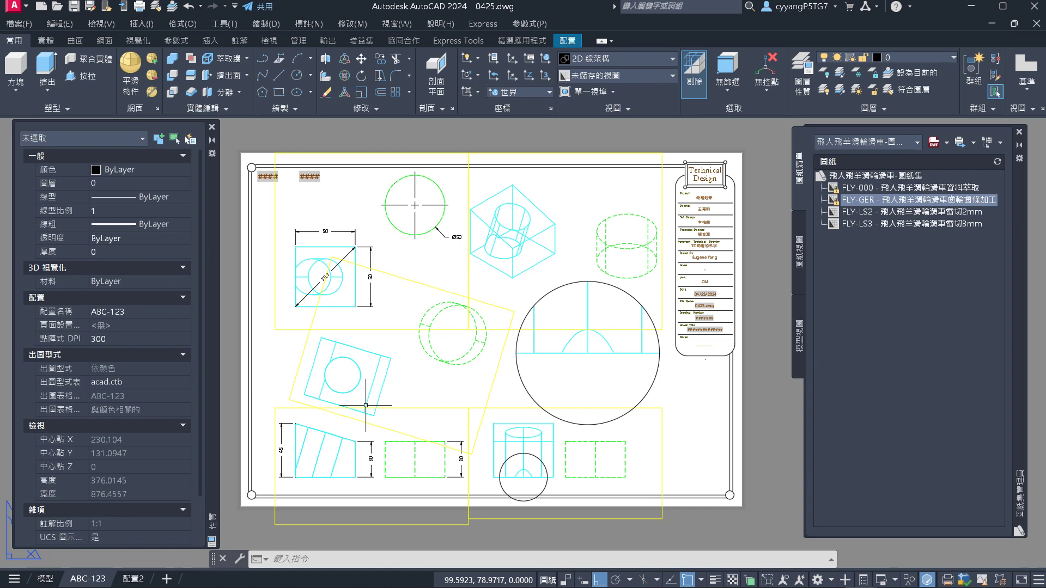
Cancel any active commands and close the Properties palette
key(Escape)
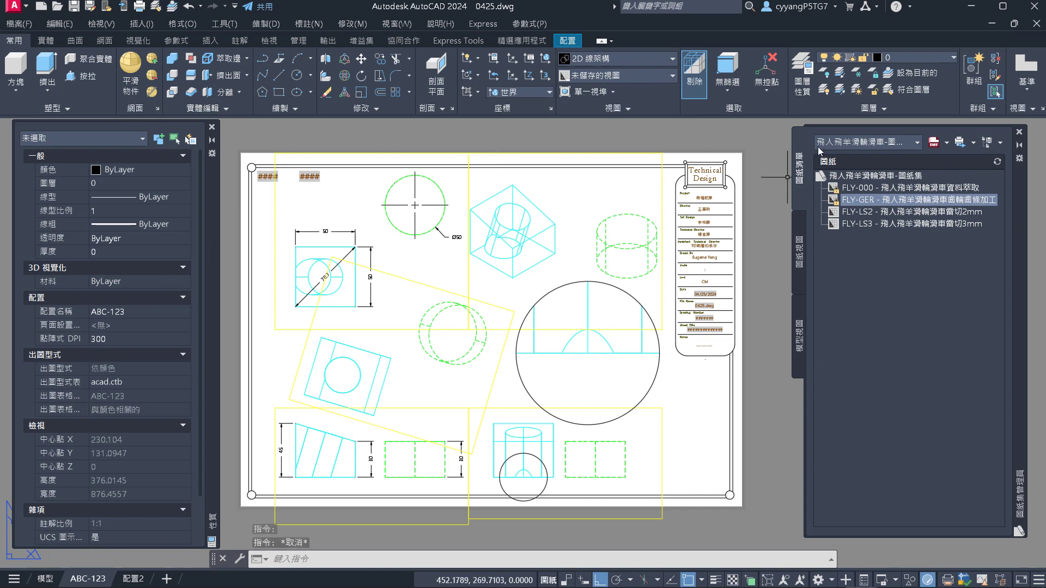
click(212, 127)
key(Escape)
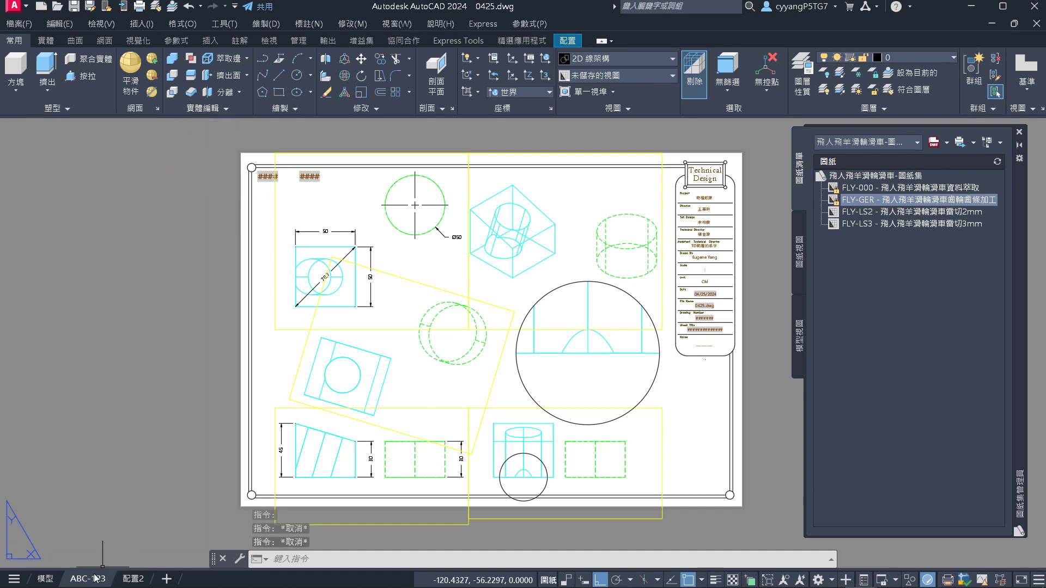
Edit ABC-123's page setup through the Page Setup Manager and list the plot style tables
right_click(90, 577)
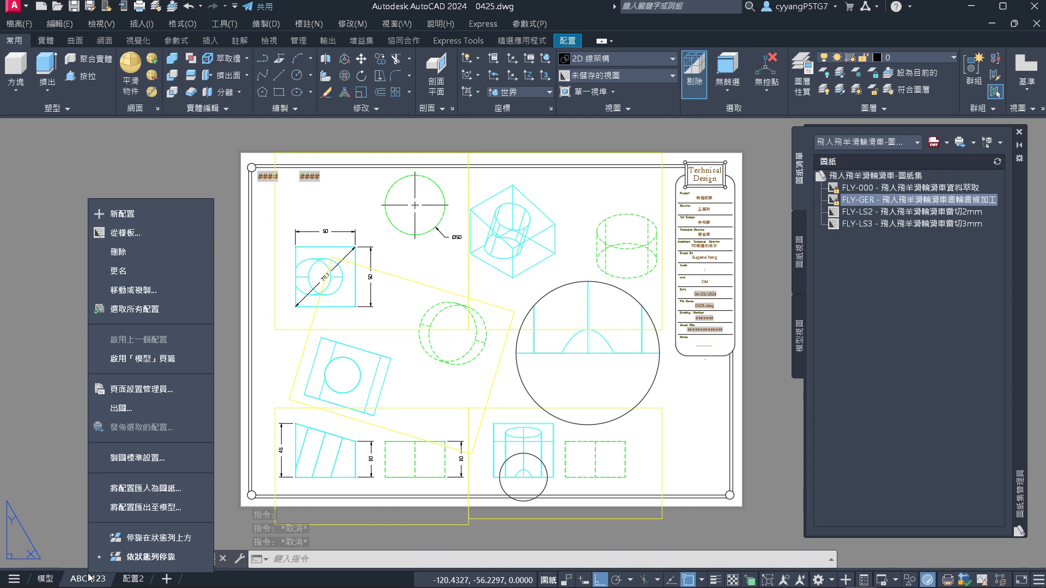
click(148, 390)
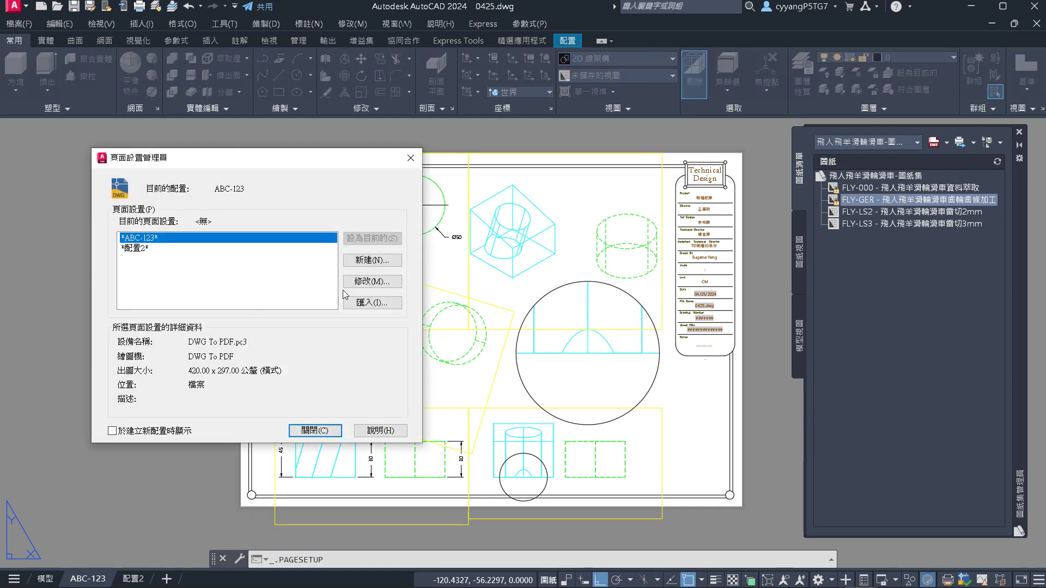
click(347, 288)
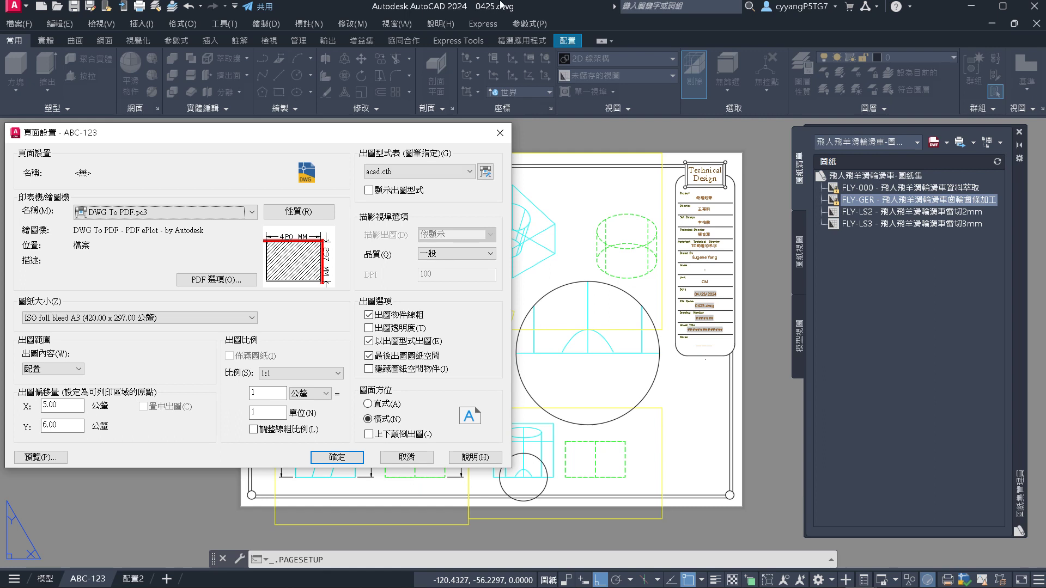
click(470, 171)
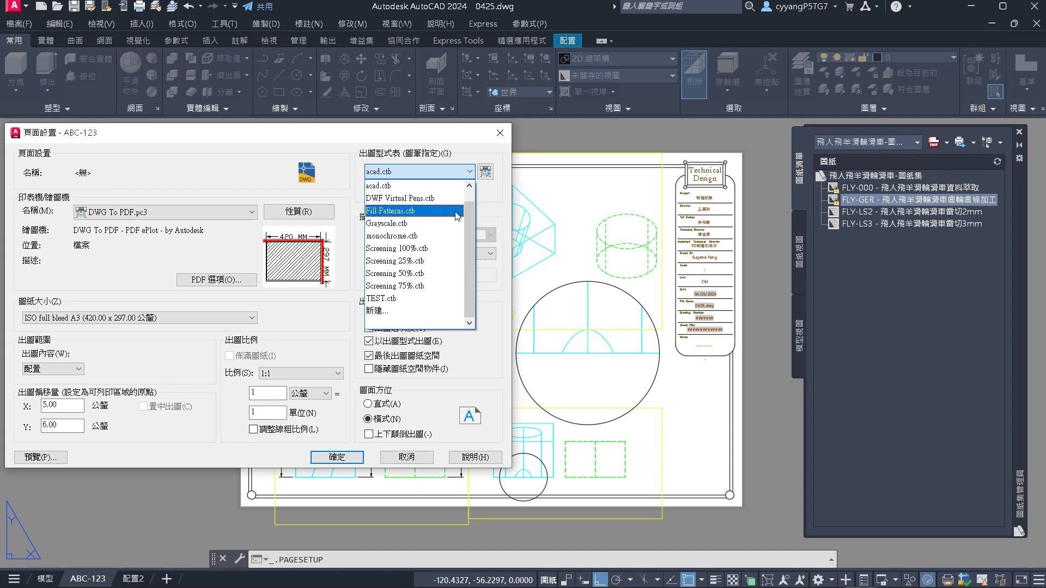
Switch the plot style table to monochrome.ctb and check the black-and-white plot preview
click(438, 237)
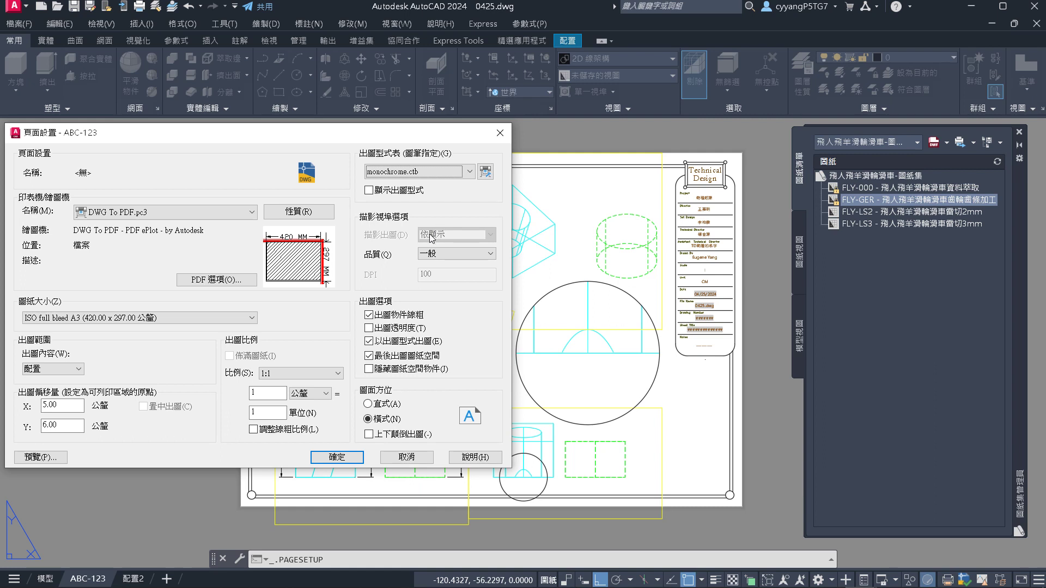
click(49, 458)
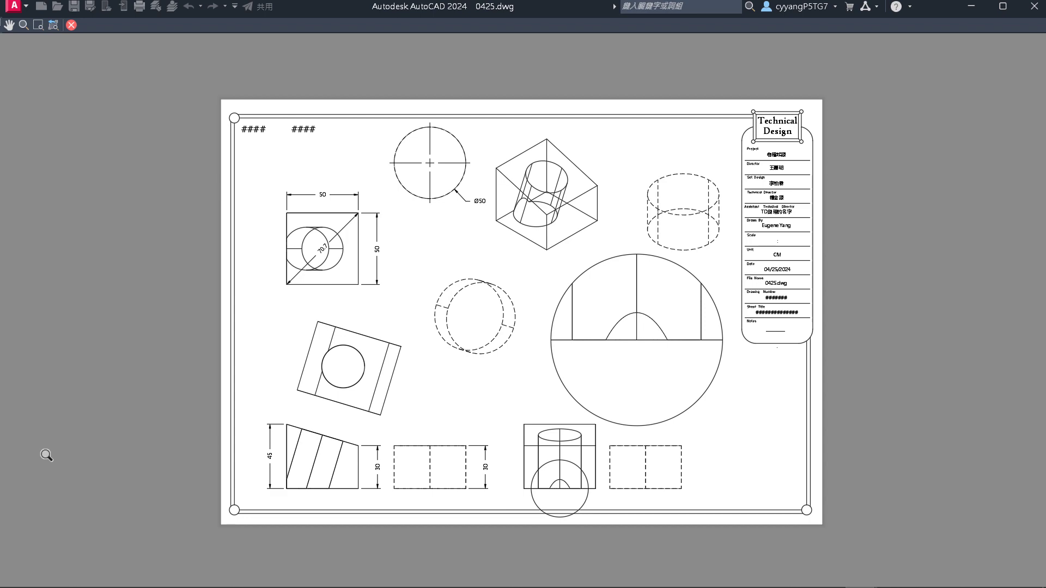
key(Escape)
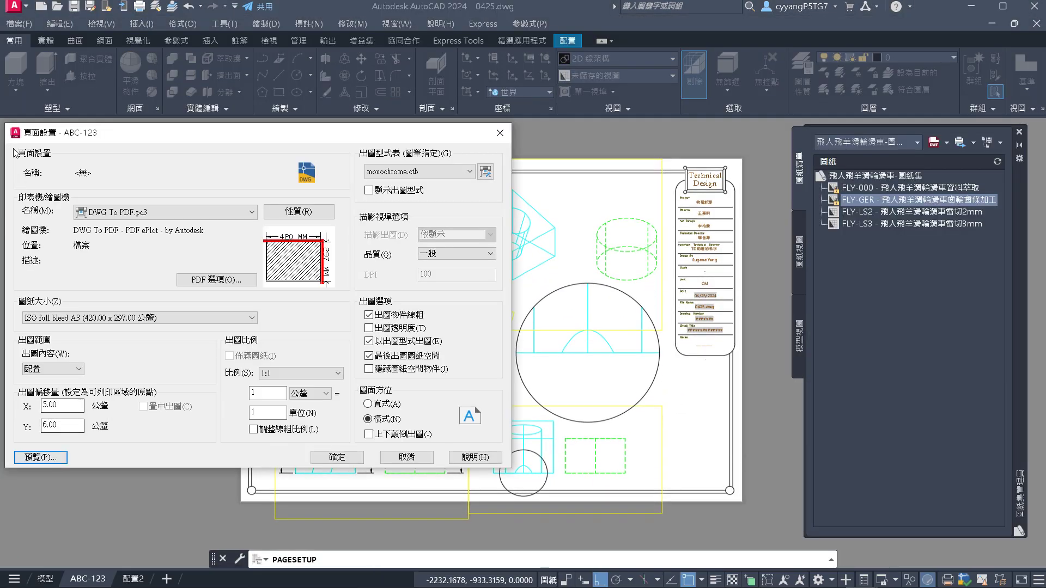
Switch the plot style table to Grayscale.ctb and review the grey-toned plot preview
click(432, 172)
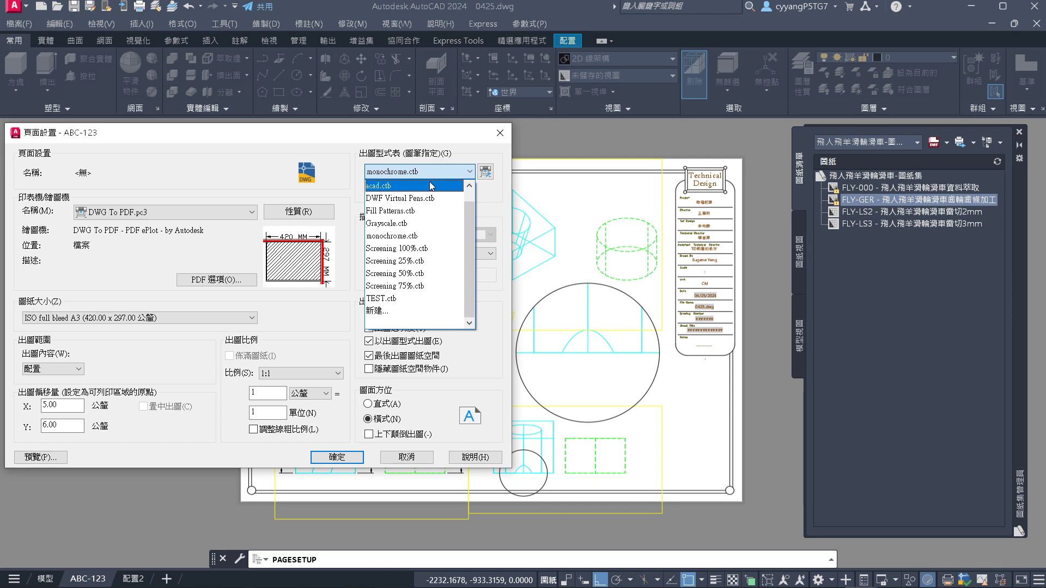
click(404, 223)
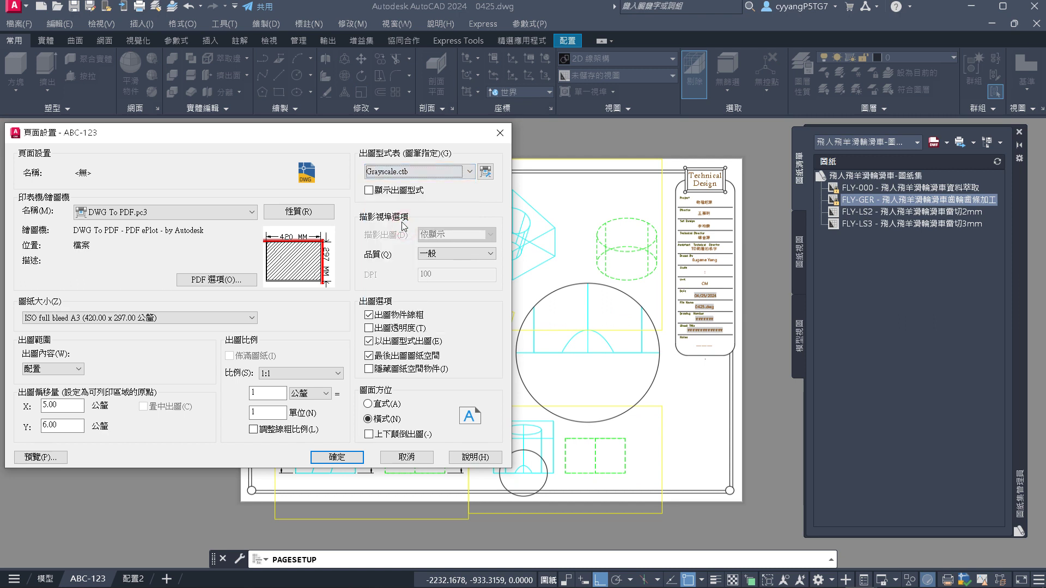
click(52, 459)
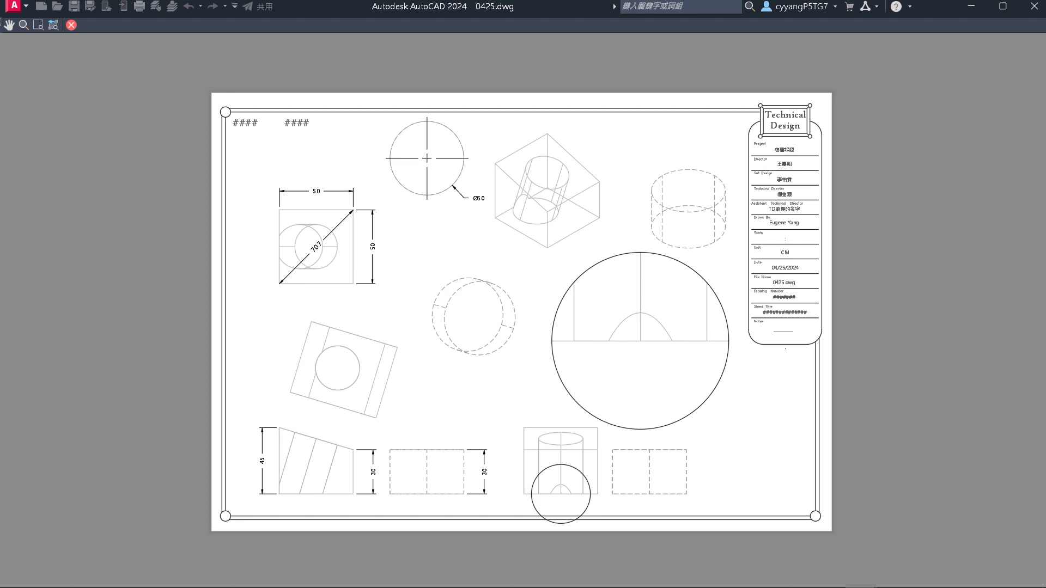
key(Escape)
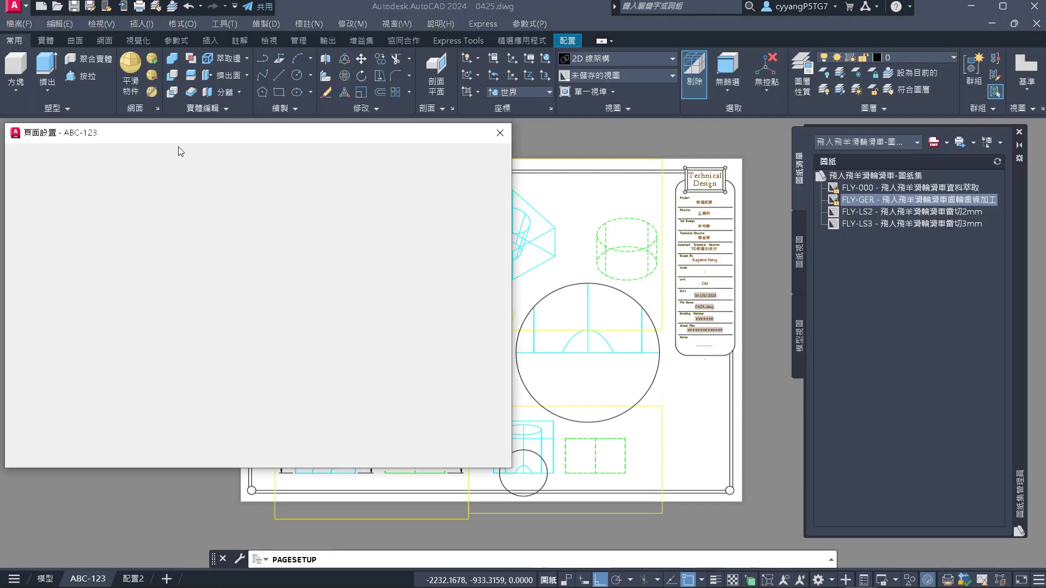
Restore acad.ctb as the plot style table, check its colour preview, and move the dialog aside
click(470, 173)
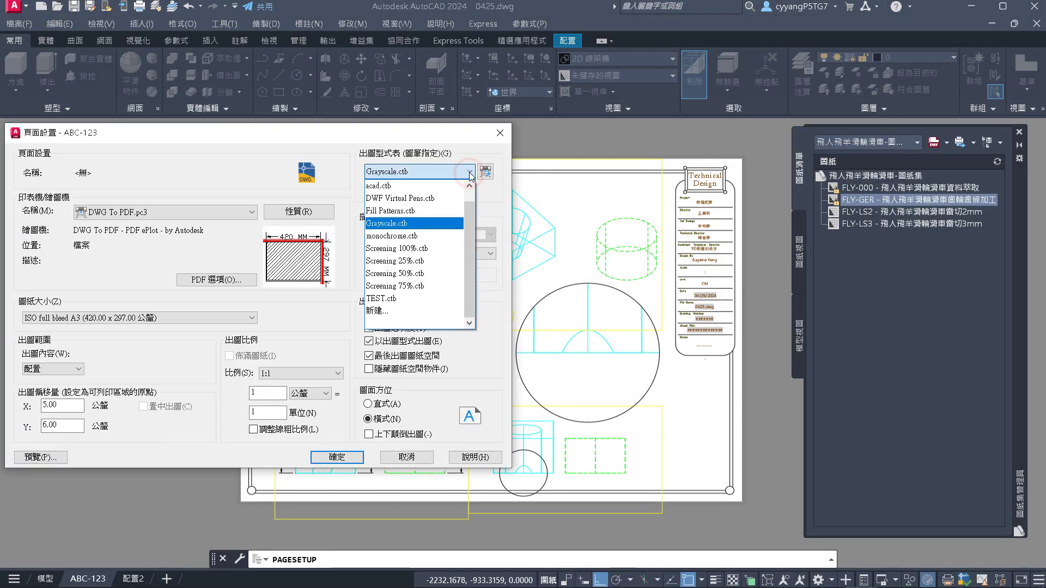
click(427, 191)
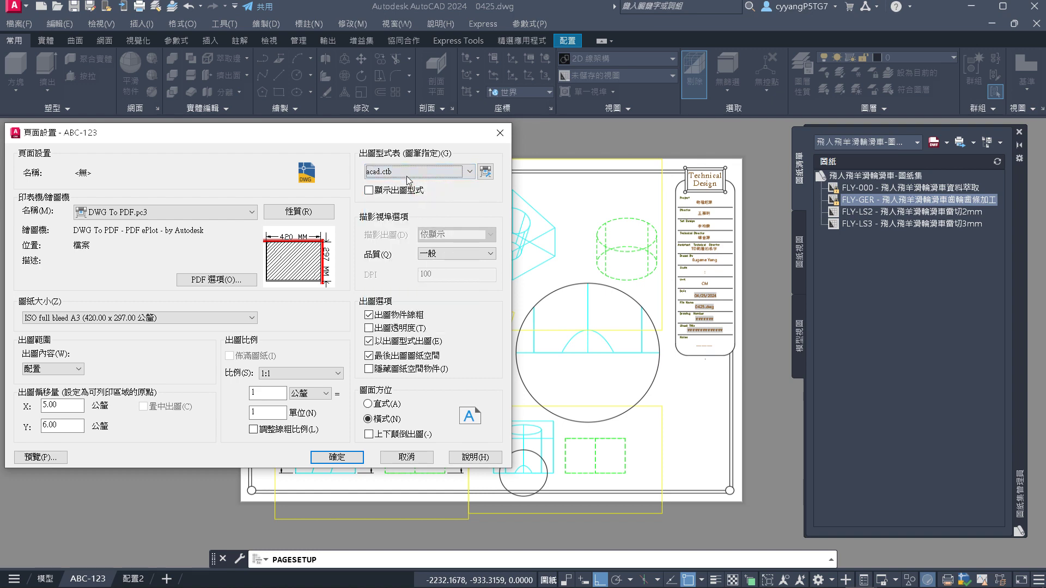
click(39, 457)
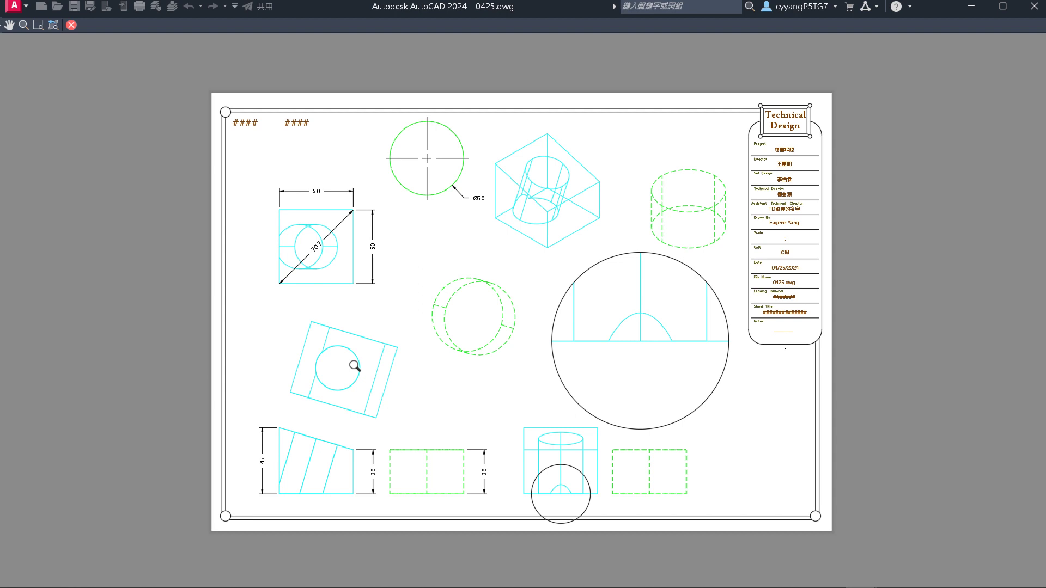
key(Escape)
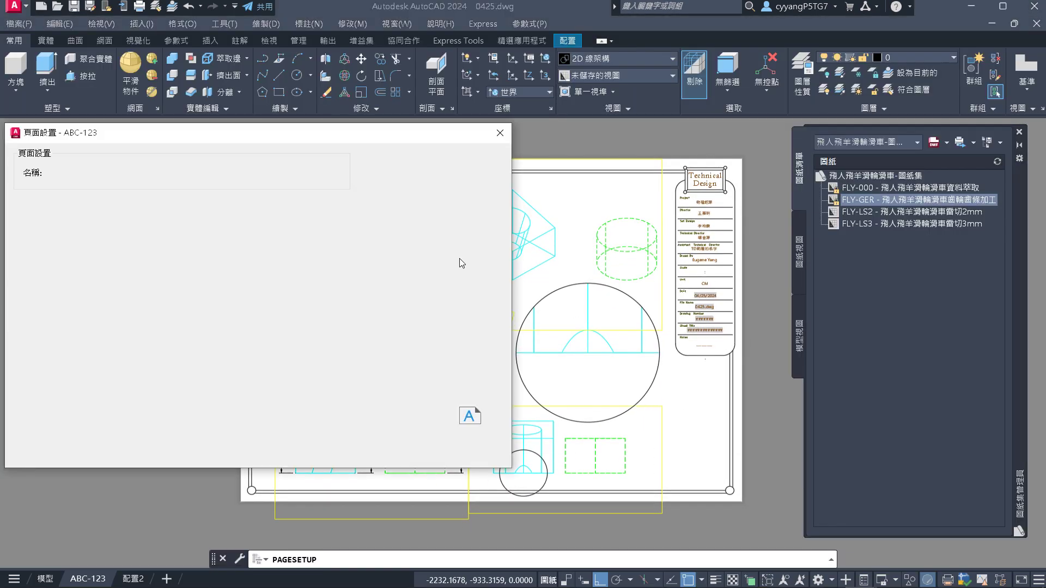
drag(389, 136, 548, 158)
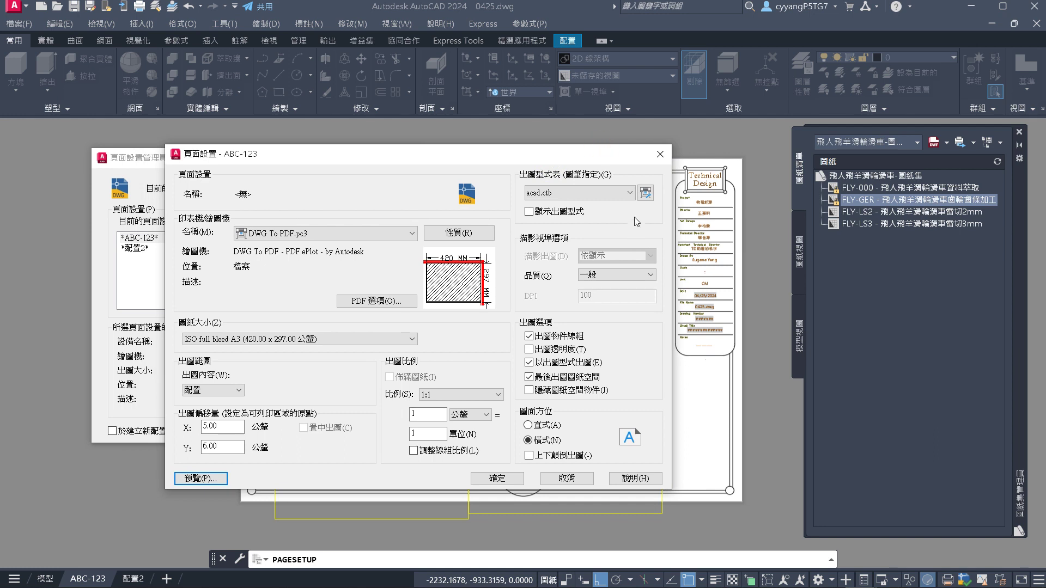
click(630, 192)
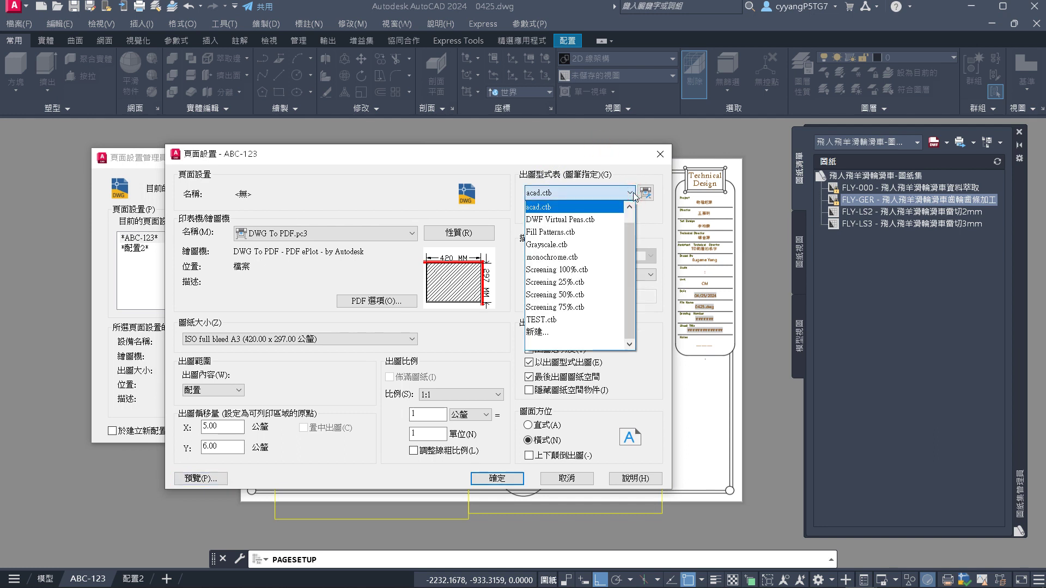
Start a new plot style table and begin naming it My出圖, correcting 初 to 出
click(561, 334)
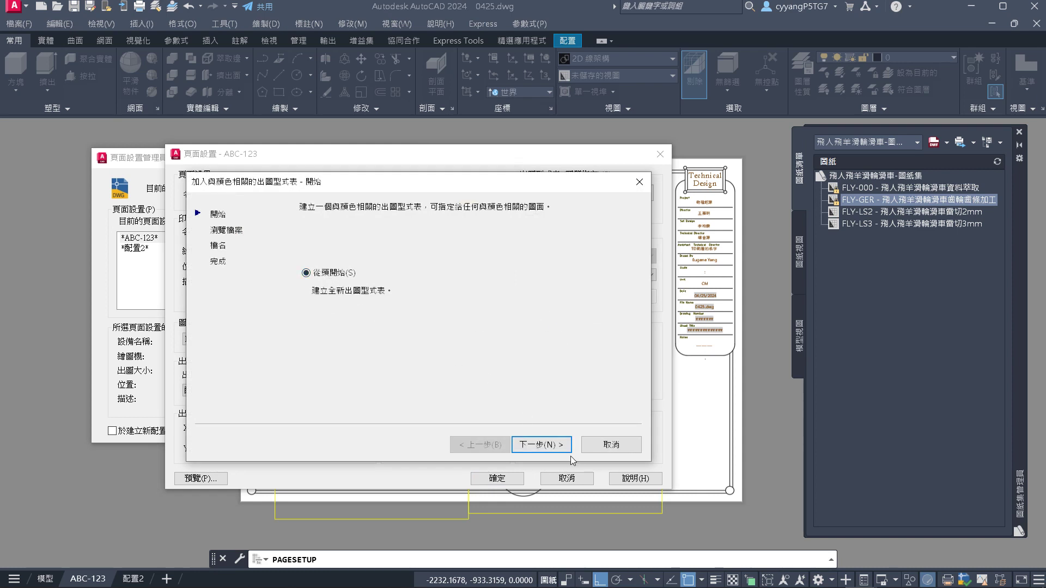
click(539, 444)
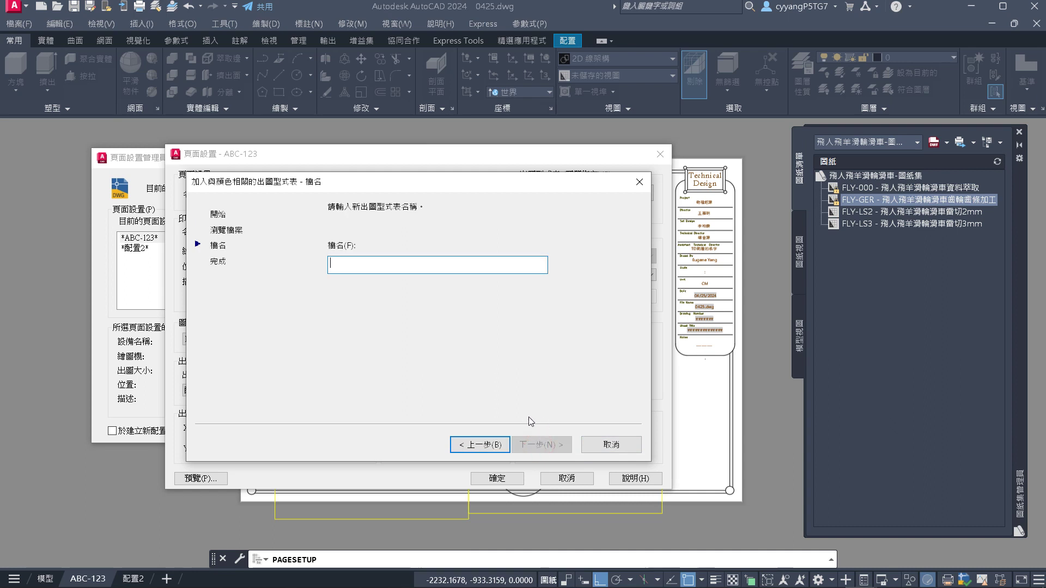
text(My)
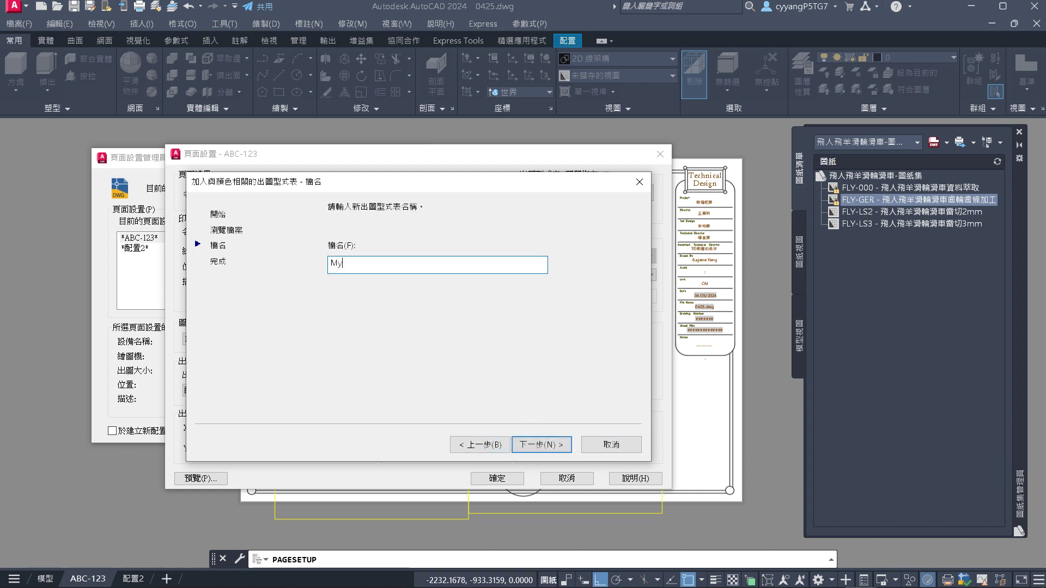
text(初圖)
key(Left)
key(Down)
key(2)
key(Return)
Complete the name as My出圖型式, then cancel the wizard and switch windows
text(行是)
key(Down)
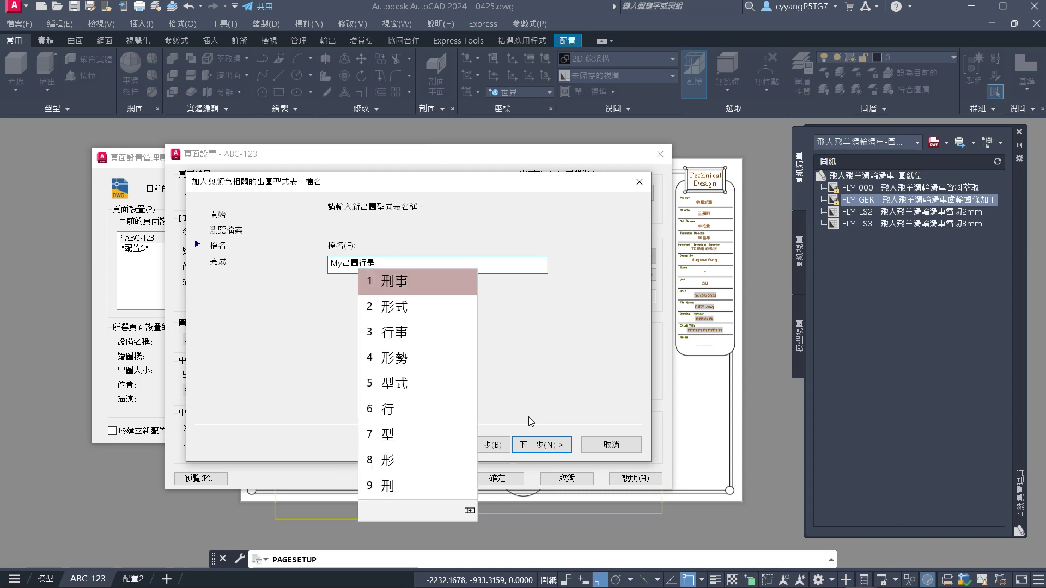
key(Down)
key(Down)
key(Down)
key(Down)
key(Down)
key(Up)
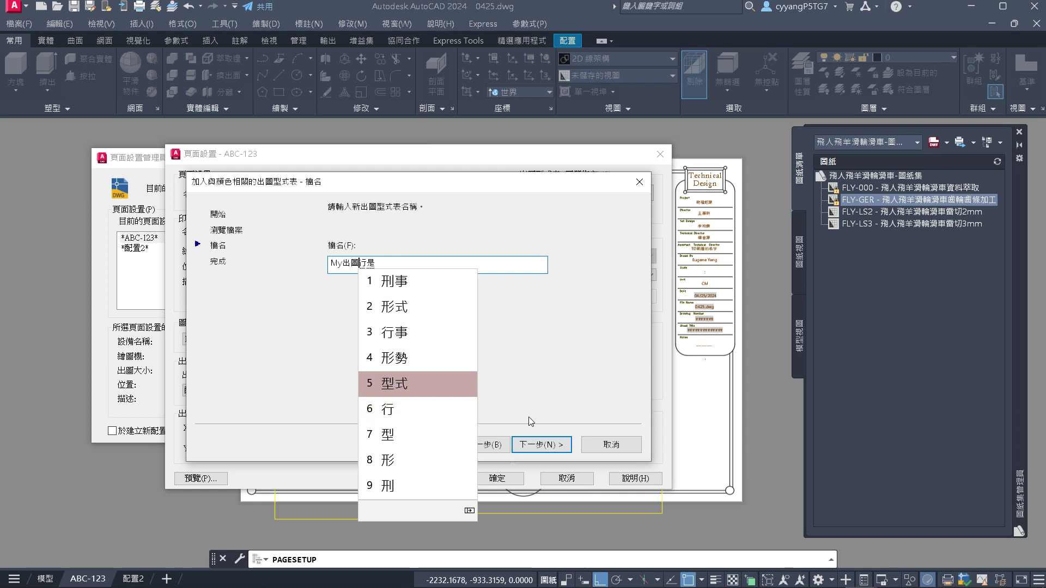
key(Return)
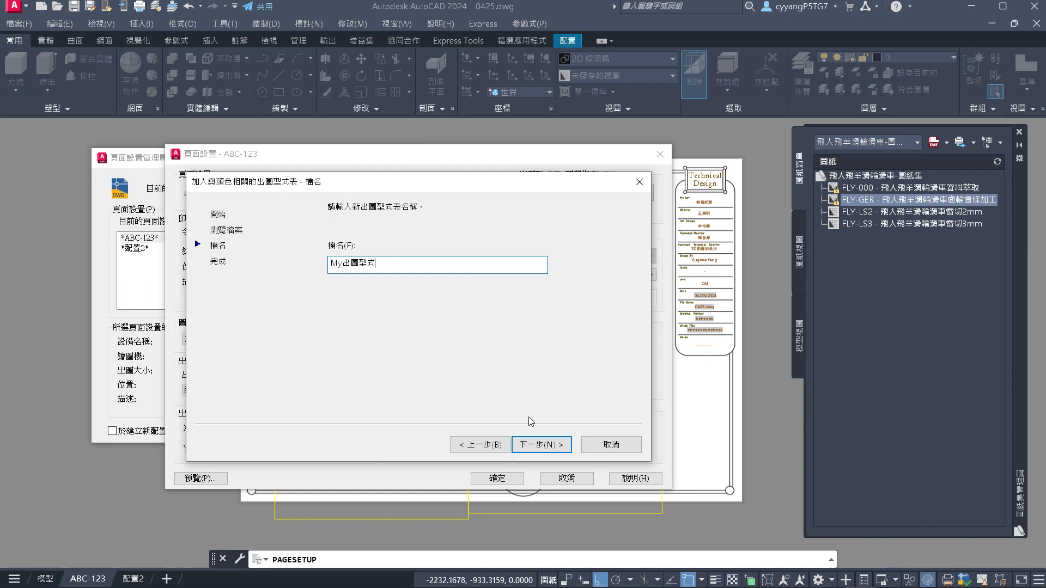
key(BackSpace)
key(Escape)
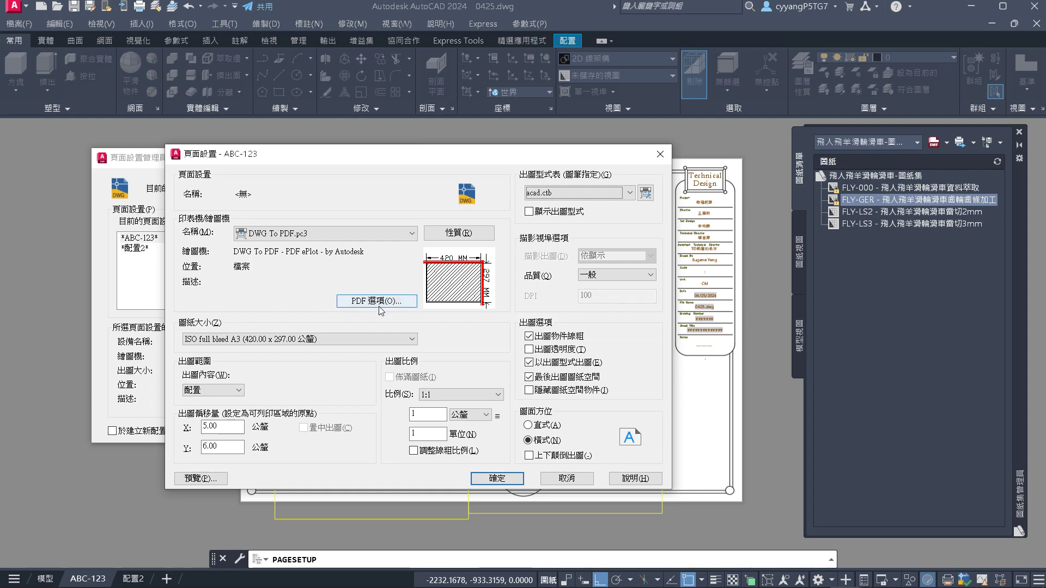
key(alt+Tab)
key(alt+Tab)
key(alt+Tab)
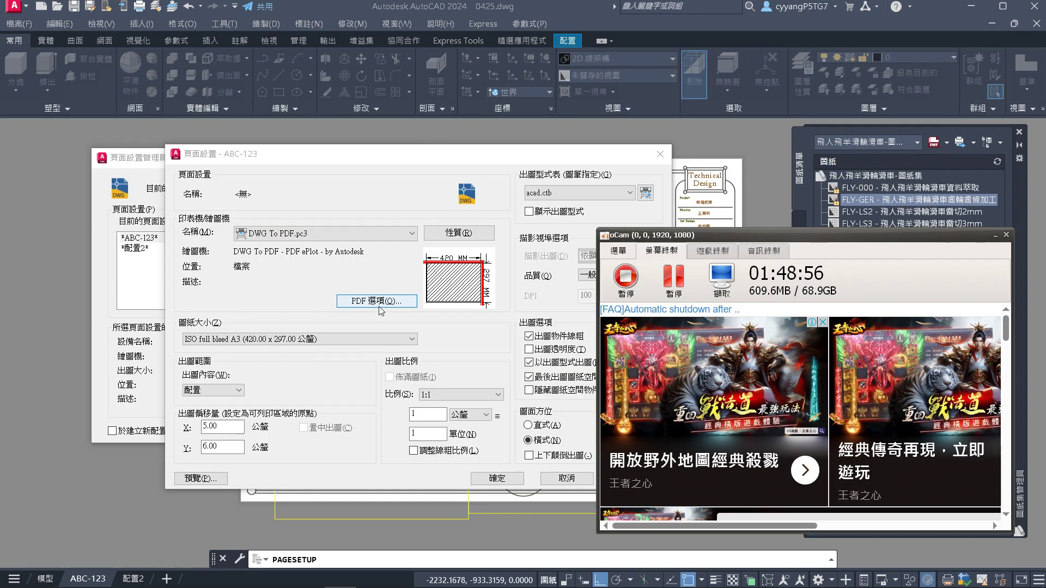
key(alt+Tab)
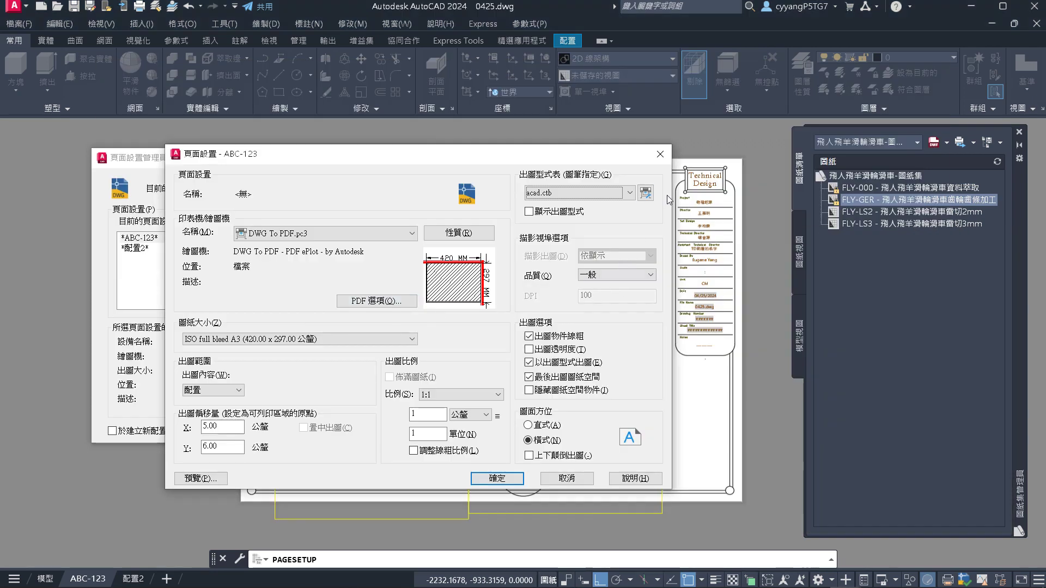
click(645, 192)
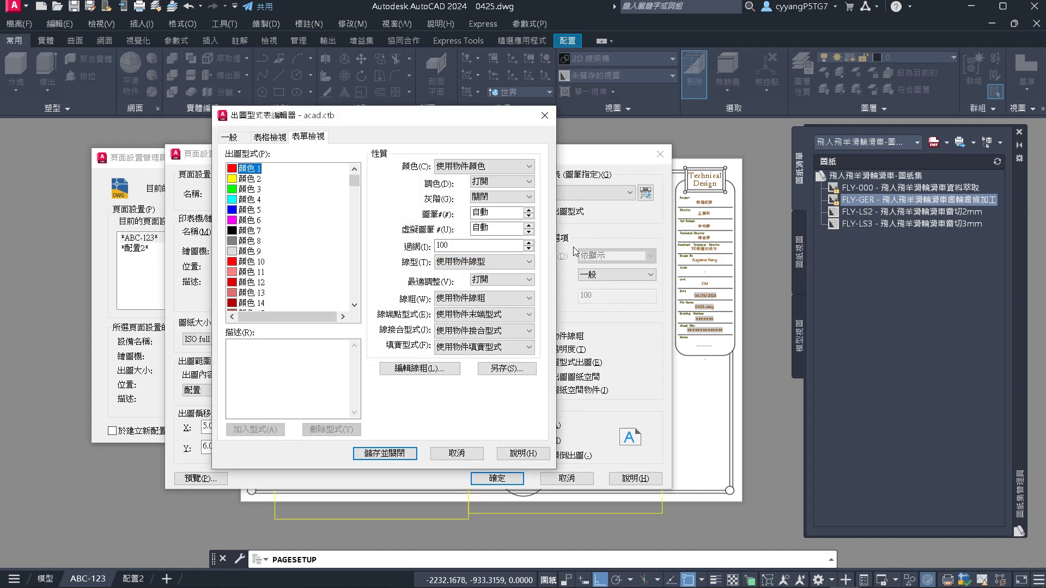
click(646, 192)
key(Escape)
click(627, 192)
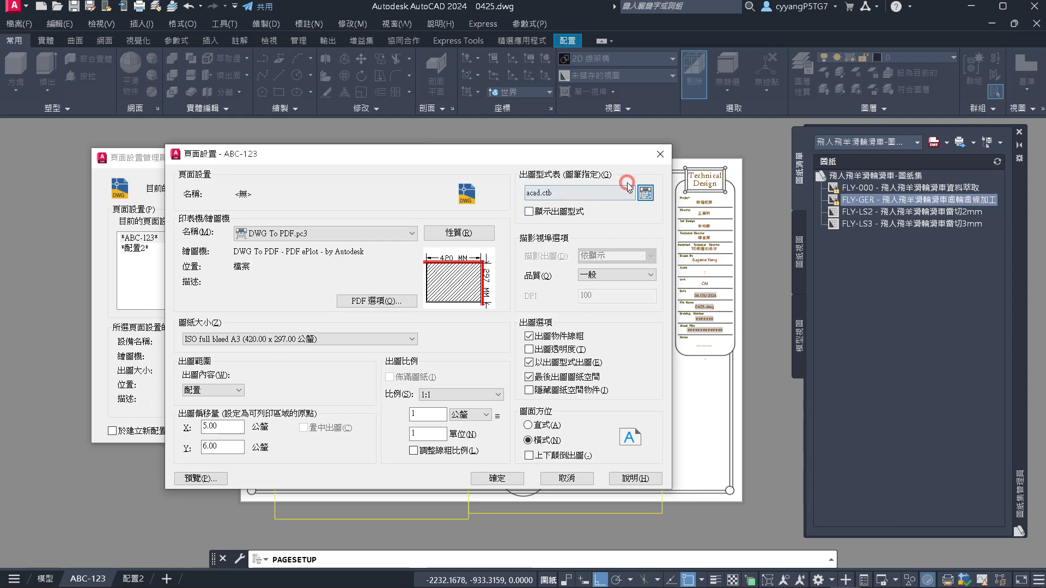
click(565, 328)
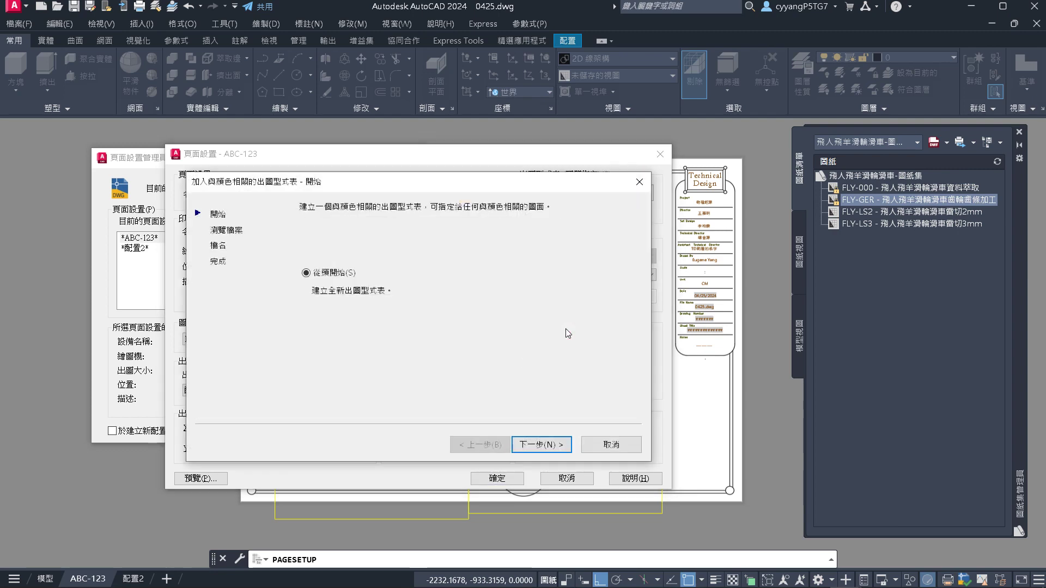
click(544, 446)
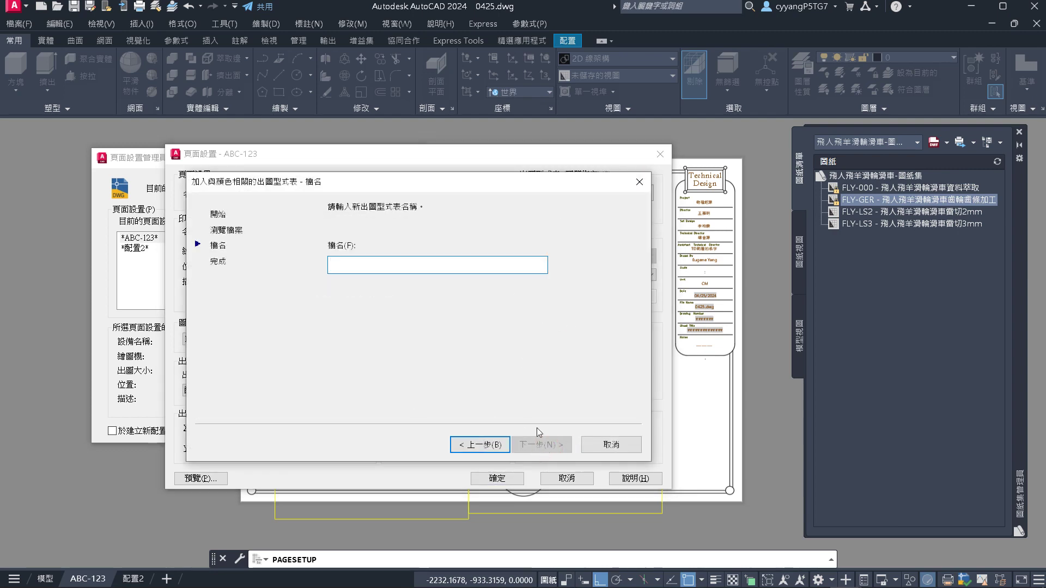
text(Mㄡ)
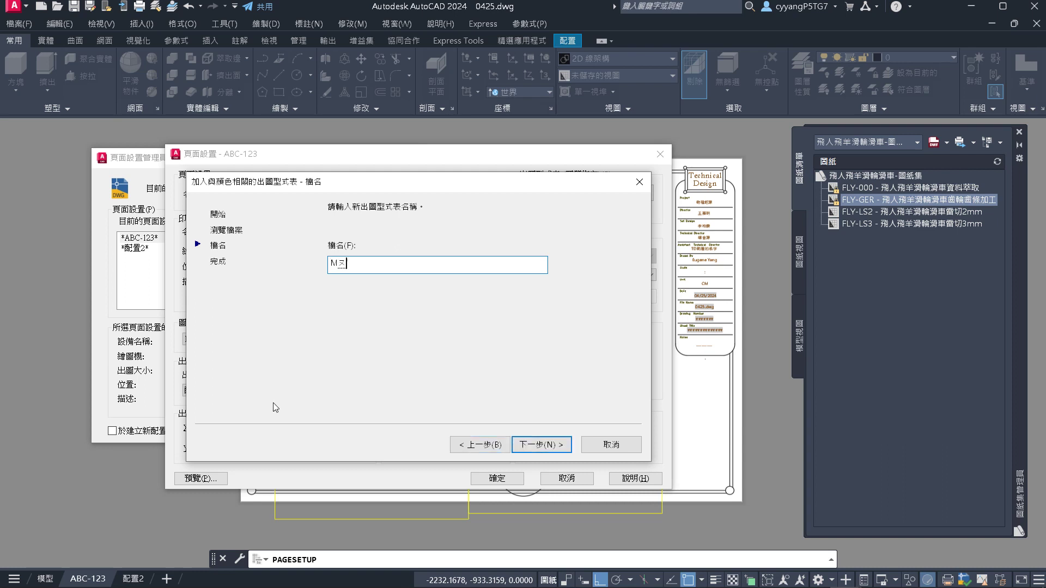
key(BackSpace)
text(yPlotStyle)
click(542, 443)
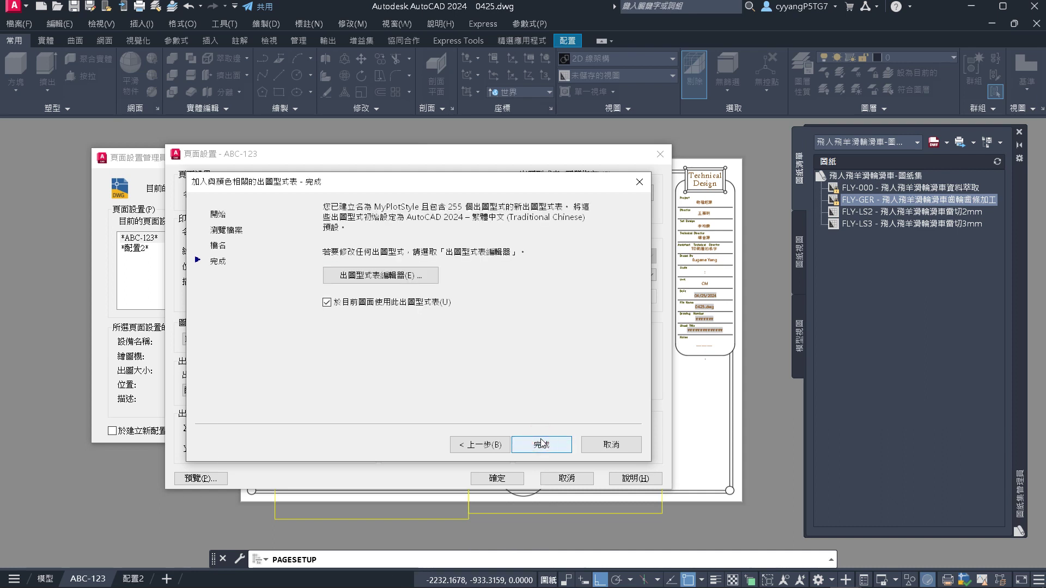
click(391, 283)
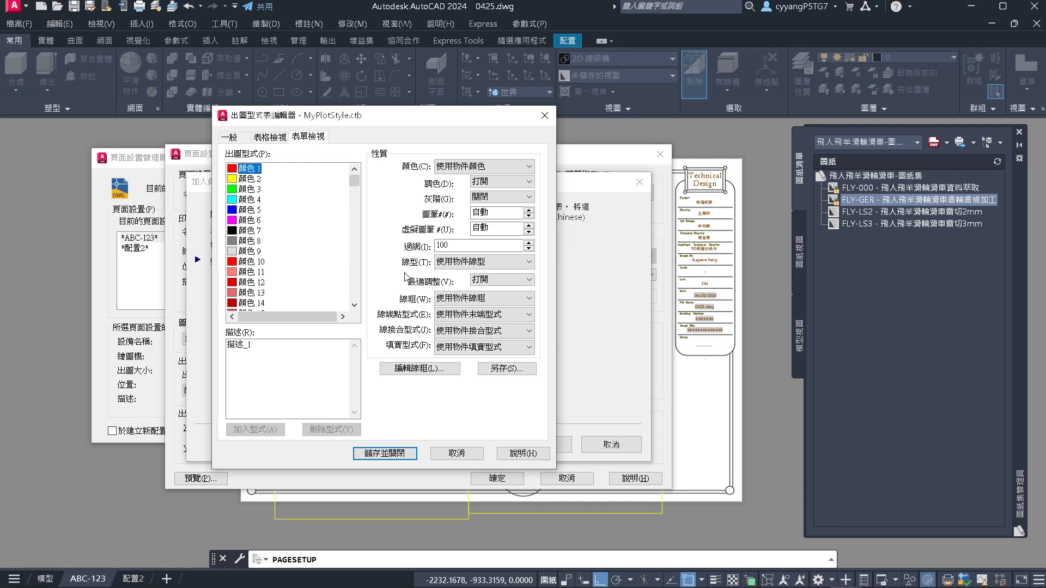
key(Escape)
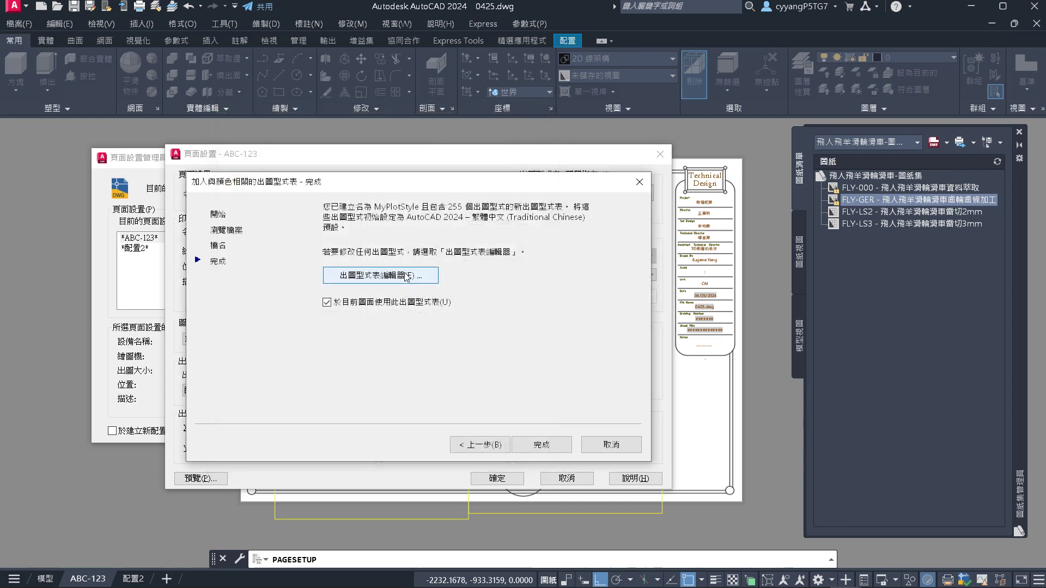
key(Escape)
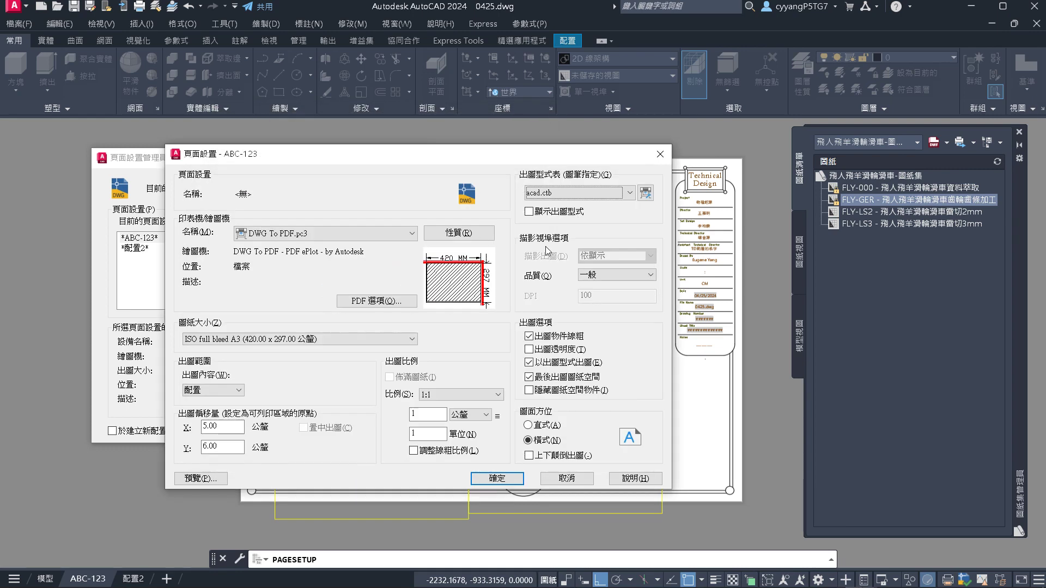
Set ABC-123's plot style table to monochrome.ctb and open it in the Plot Style Table Editor
click(630, 191)
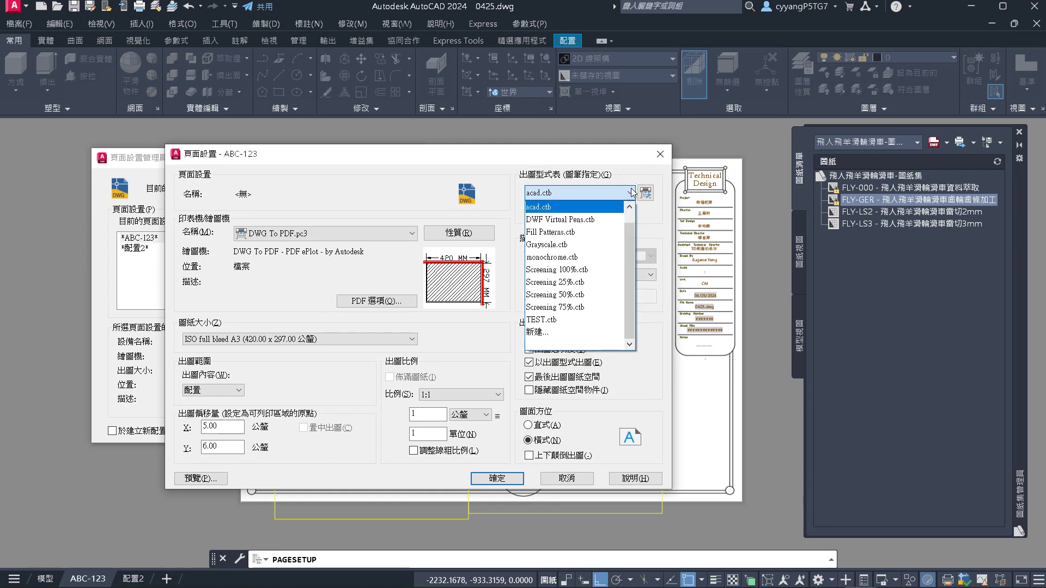
click(581, 260)
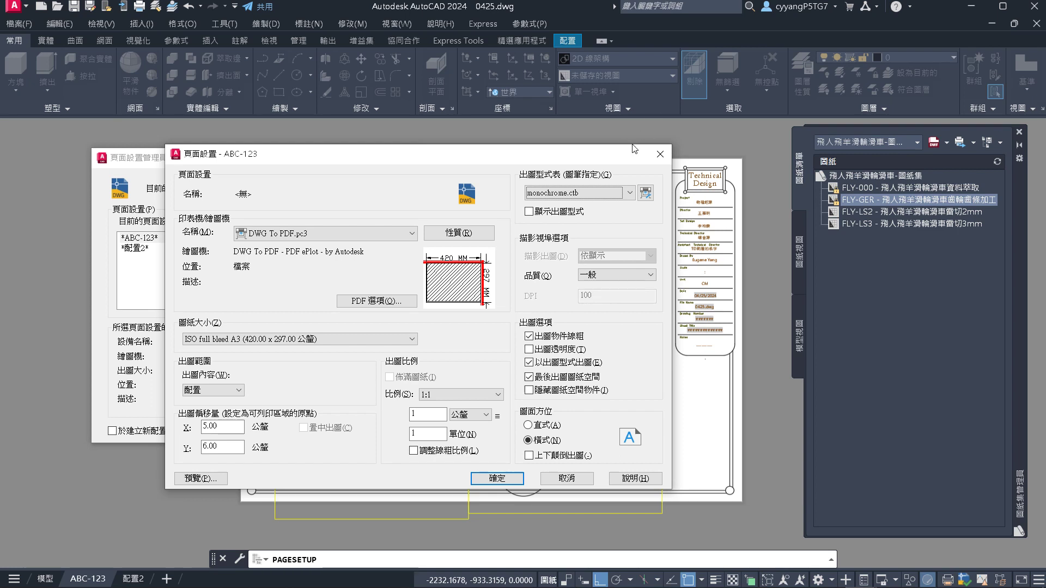
click(628, 193)
click(628, 196)
click(646, 193)
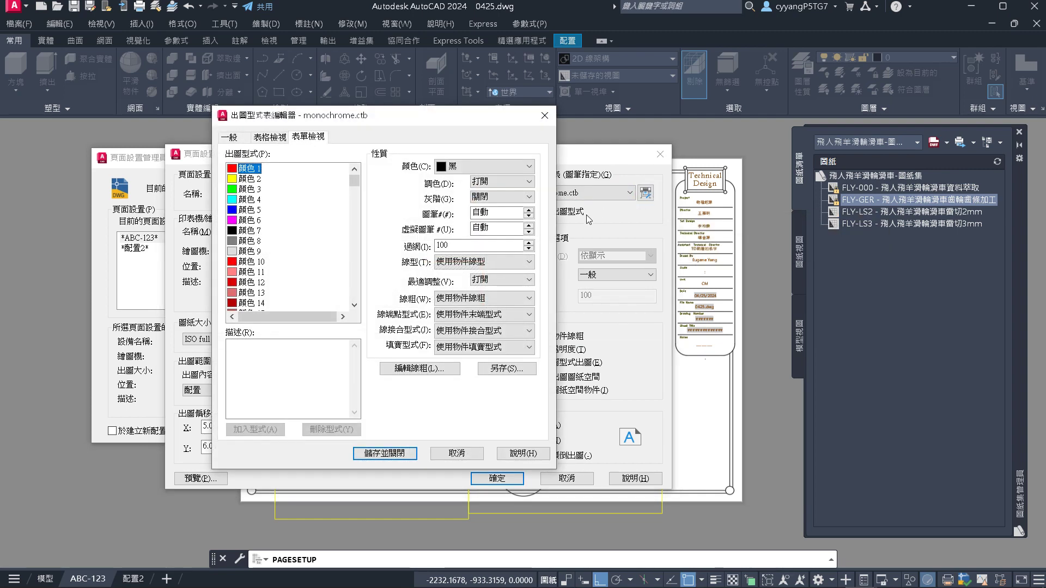
Save a copy of monochrome.ctb as MyMonochrome.ctb
click(492, 369)
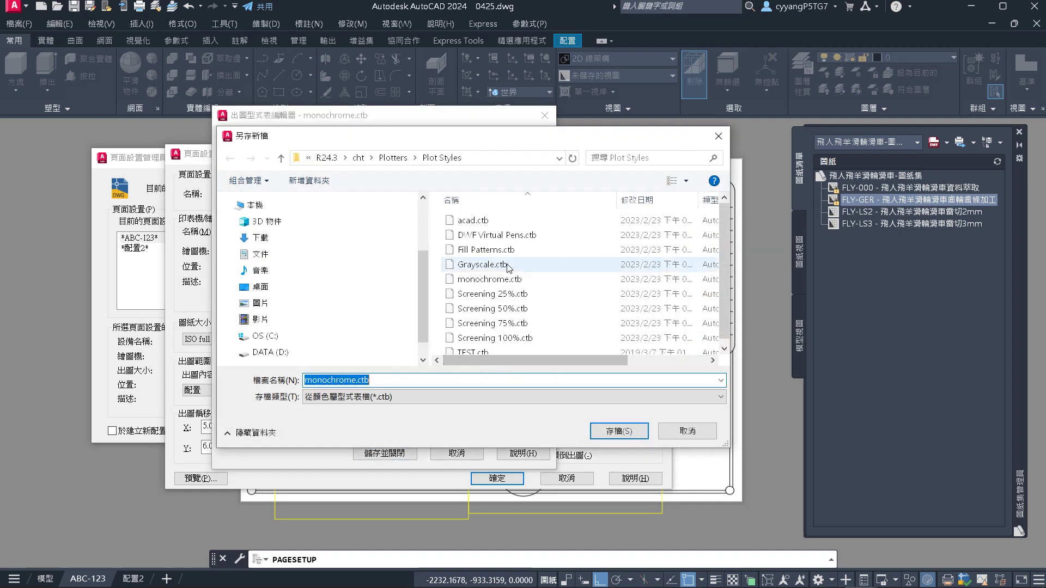
key(Home)
text(My)
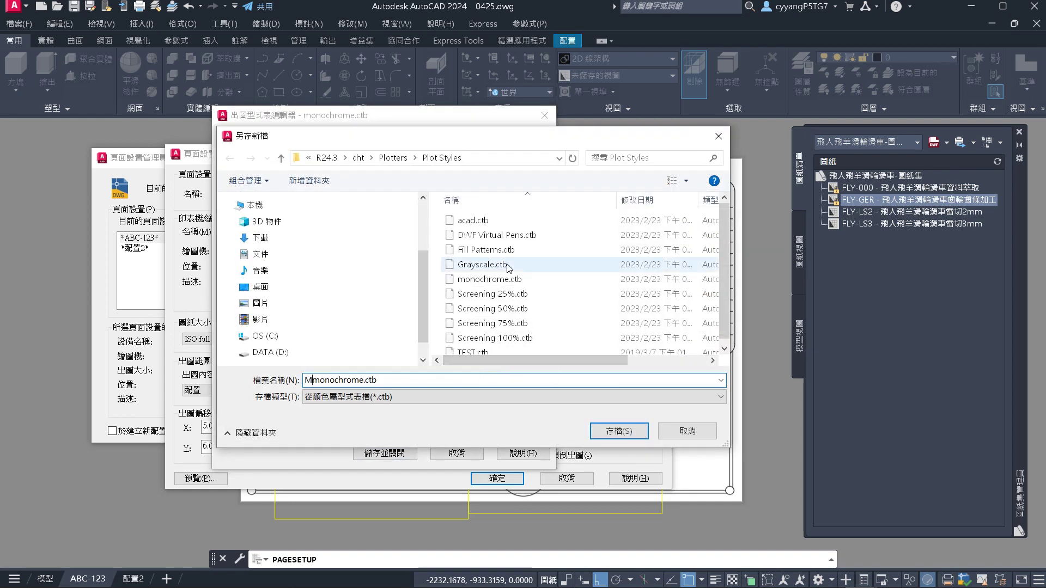
key(Delete)
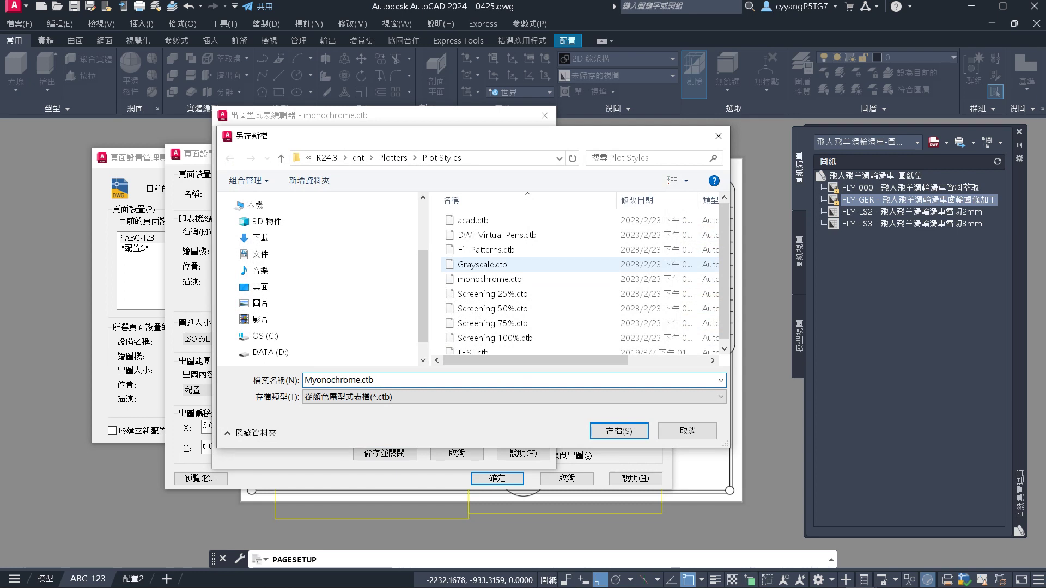
text(M)
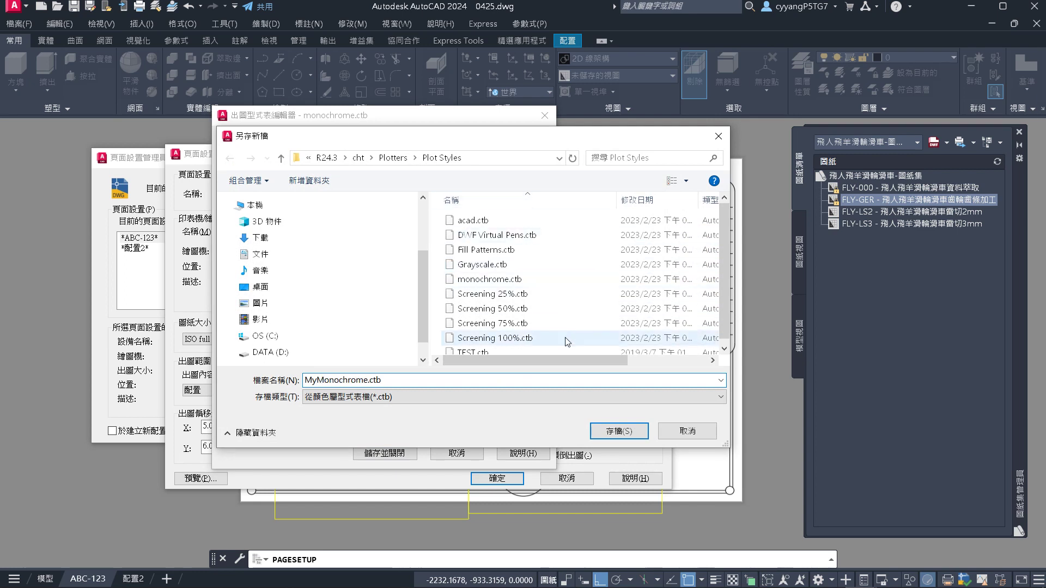
click(609, 431)
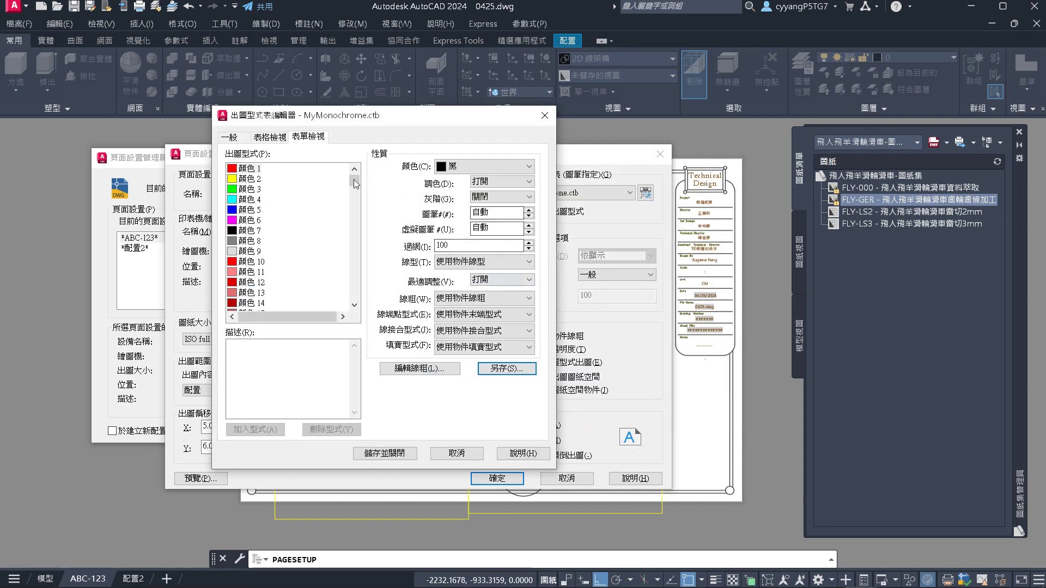
Set plot style Color 1 to plot in Red
click(278, 169)
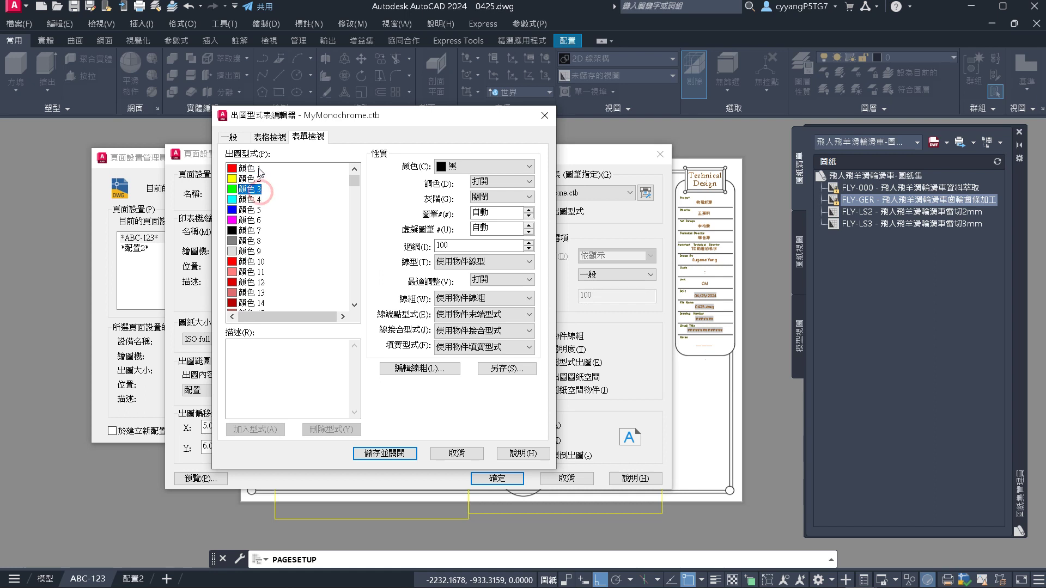
click(259, 170)
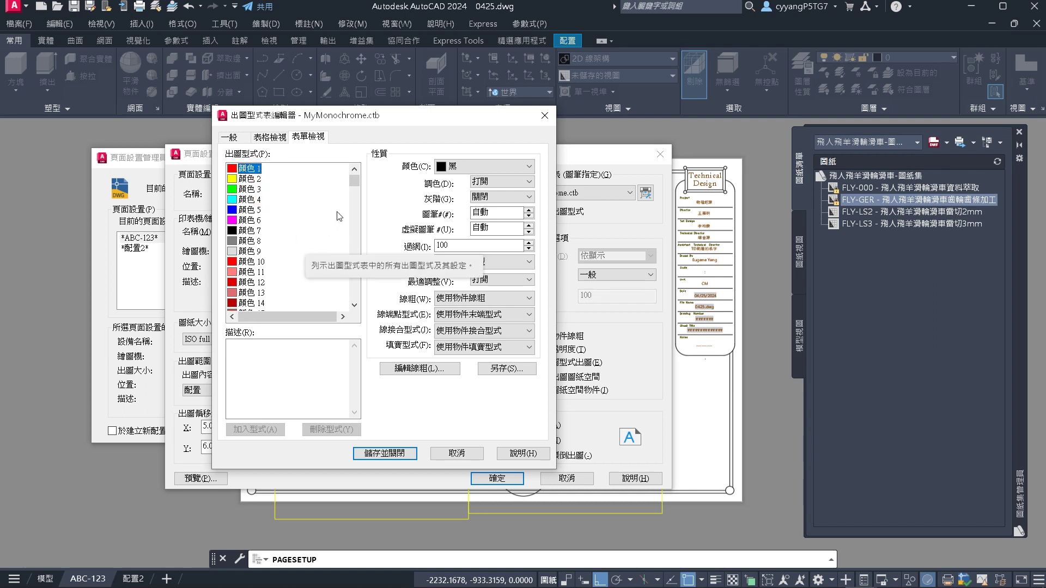
click(488, 169)
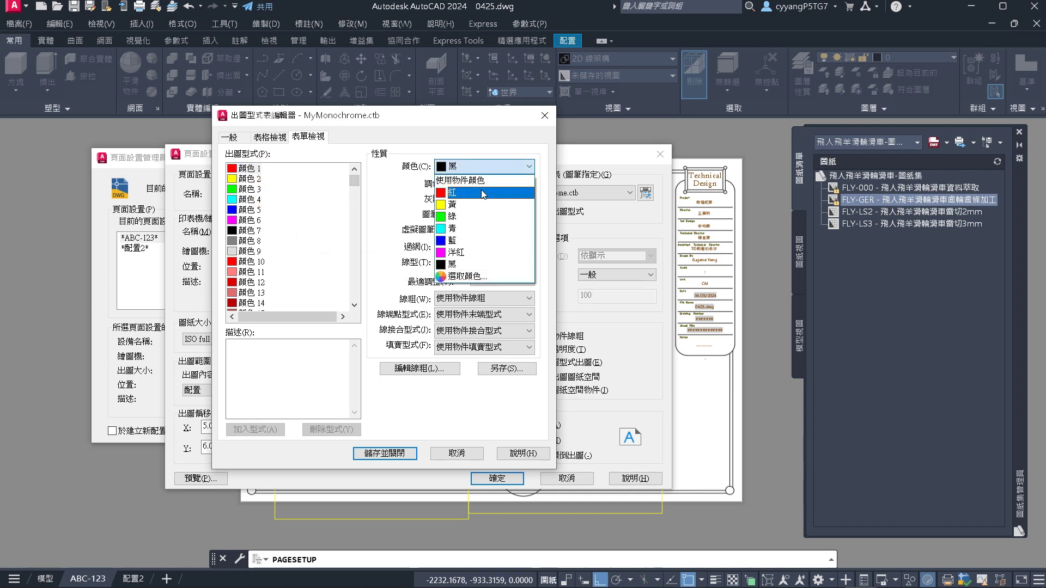
click(481, 189)
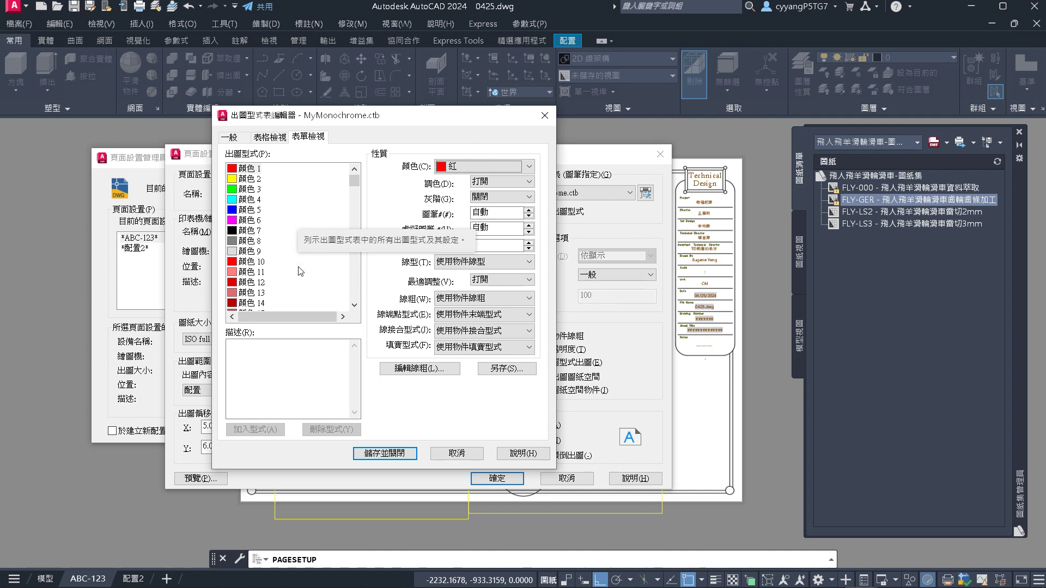
Save the edited table, apply MyMonochrome.ctb to ABC-123's page setup, and close both page setup dialogs
click(388, 446)
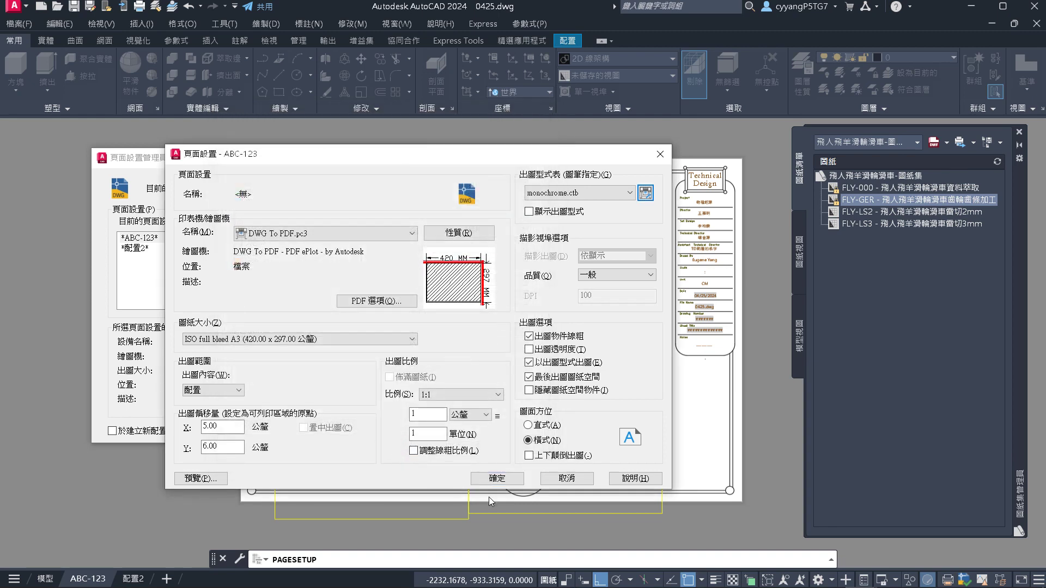
click(512, 478)
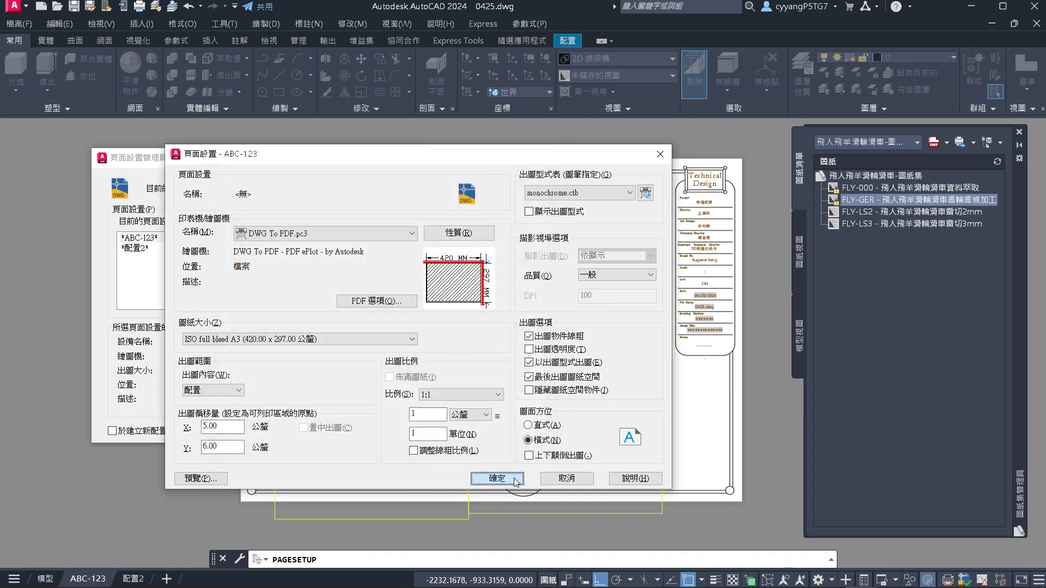
click(629, 192)
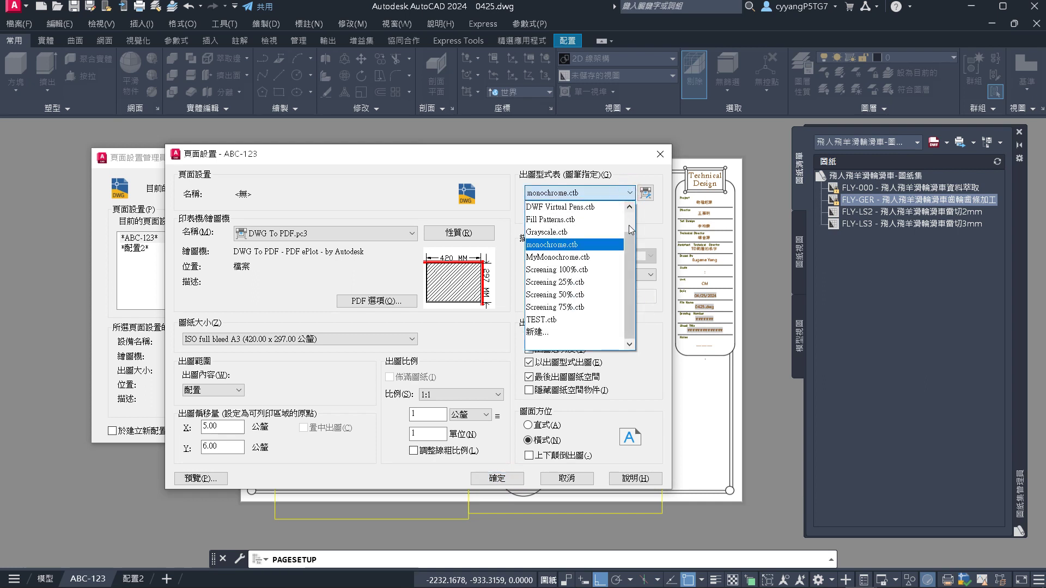
scroll(624, 283, up, 1)
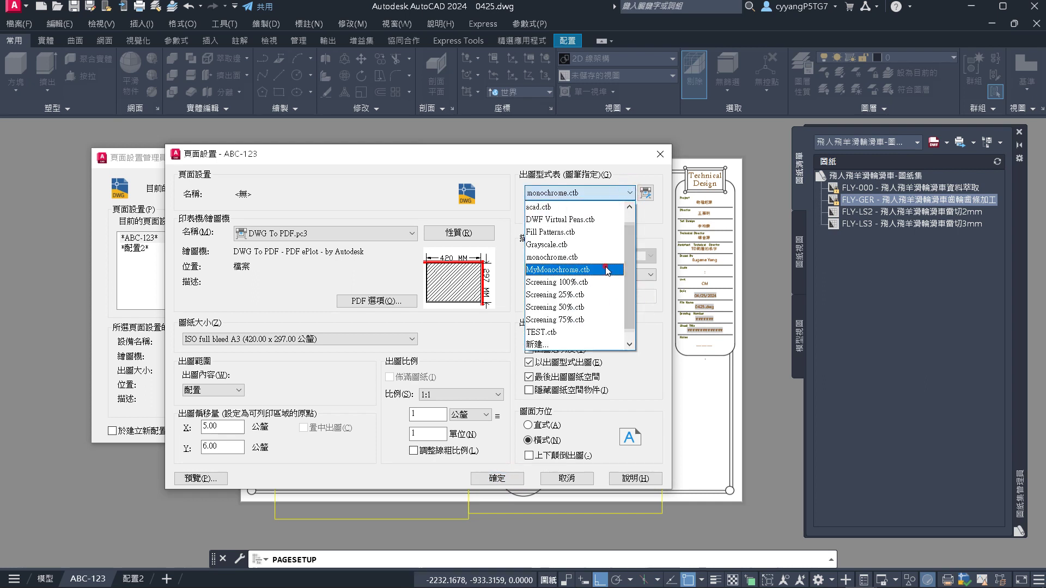
click(607, 270)
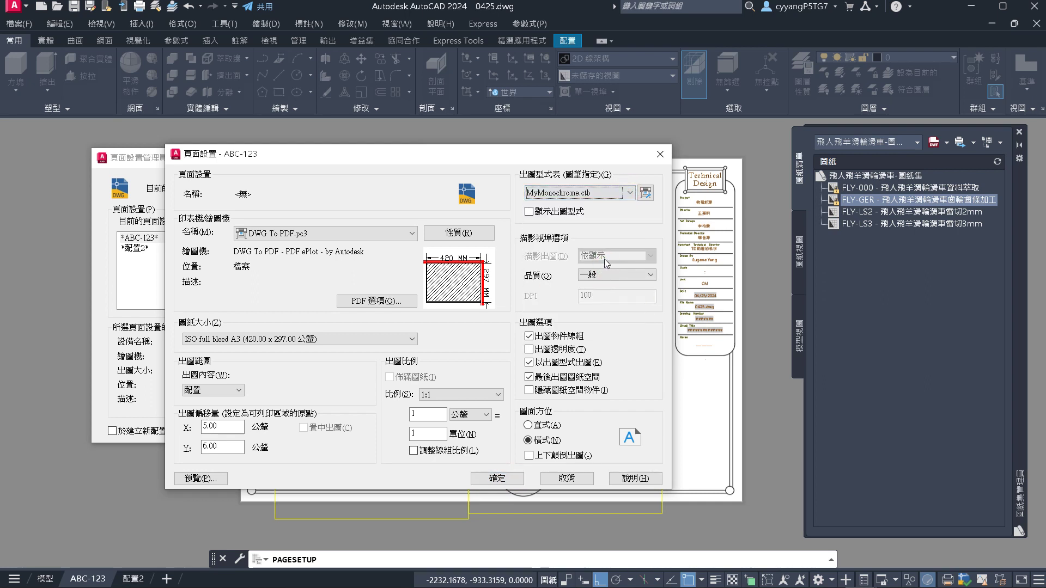
click(493, 479)
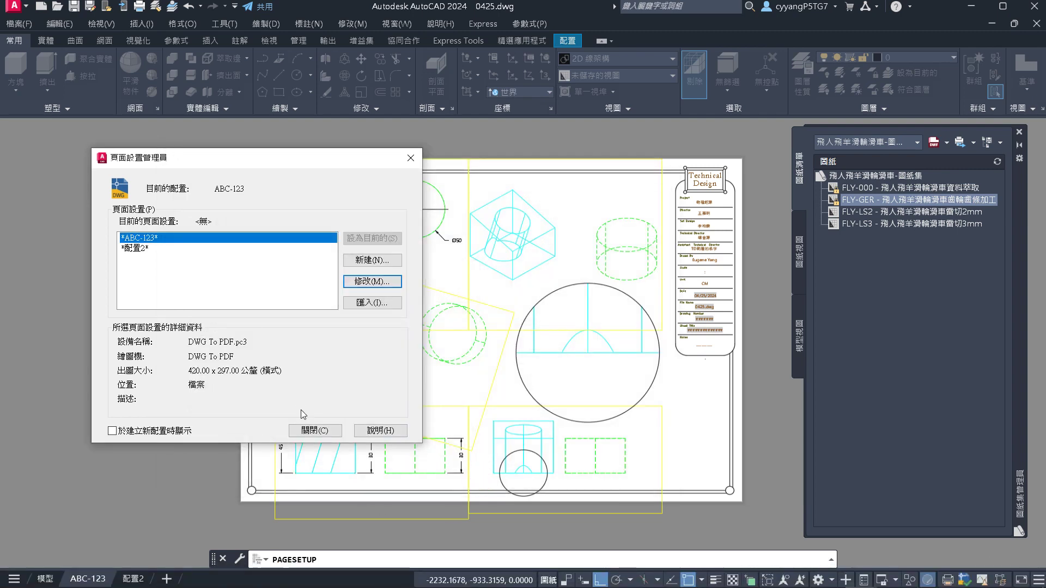
click(315, 431)
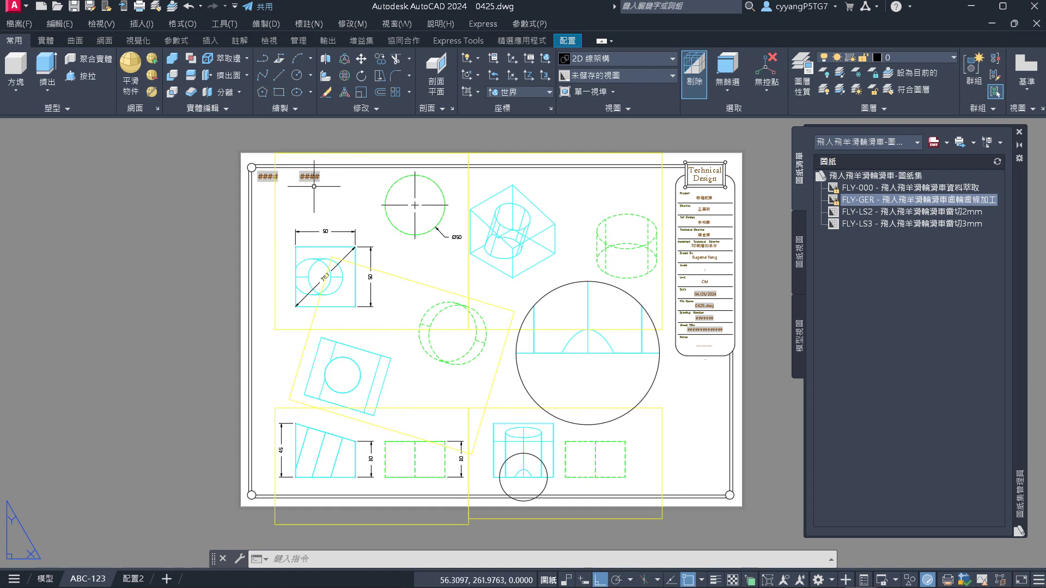
Window-select the square's dimensions, the Ø50 circle with its dimension, and the 45, 30, 30 dimensions
click(215, 180)
click(506, 387)
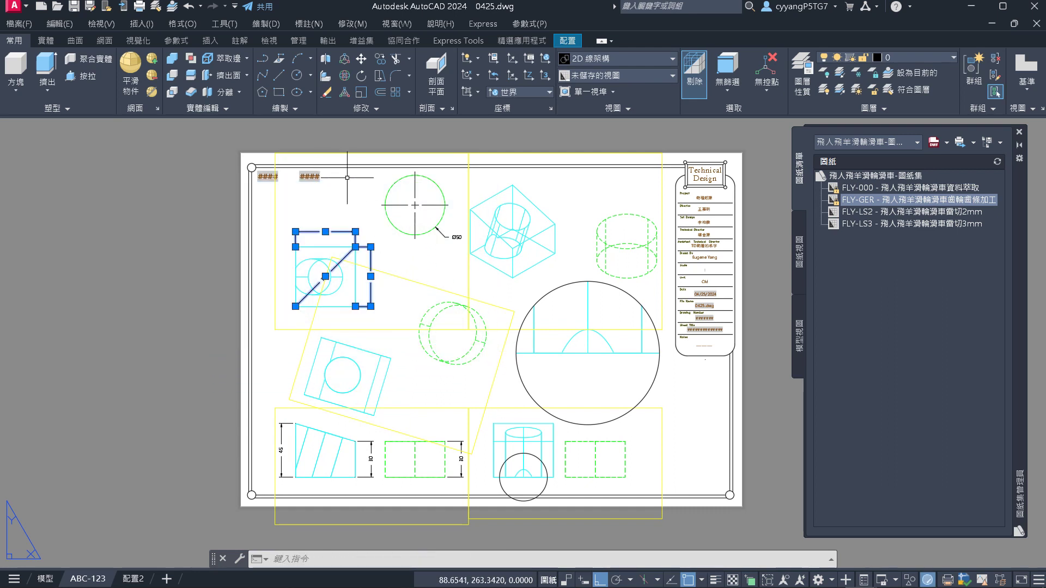
click(361, 158)
click(468, 285)
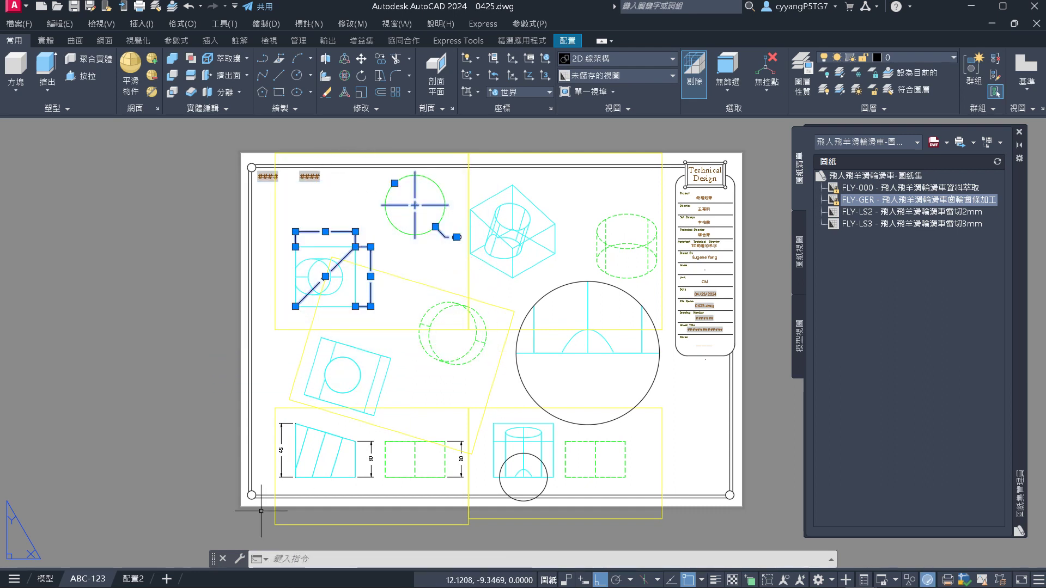
click(219, 392)
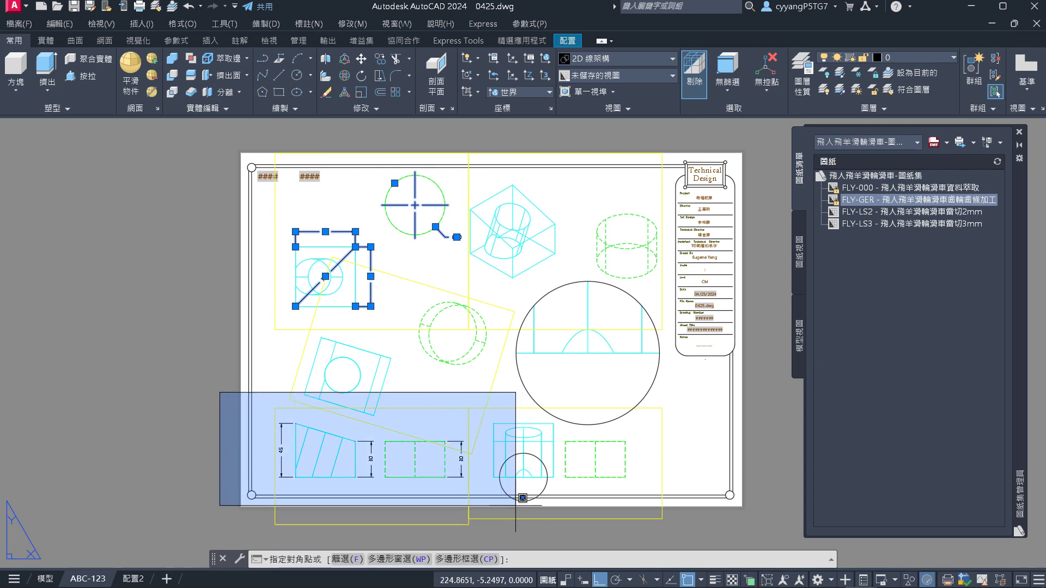
click(518, 513)
Add the small and large section circles, then move everything onto the red DimCut layer
click(544, 487)
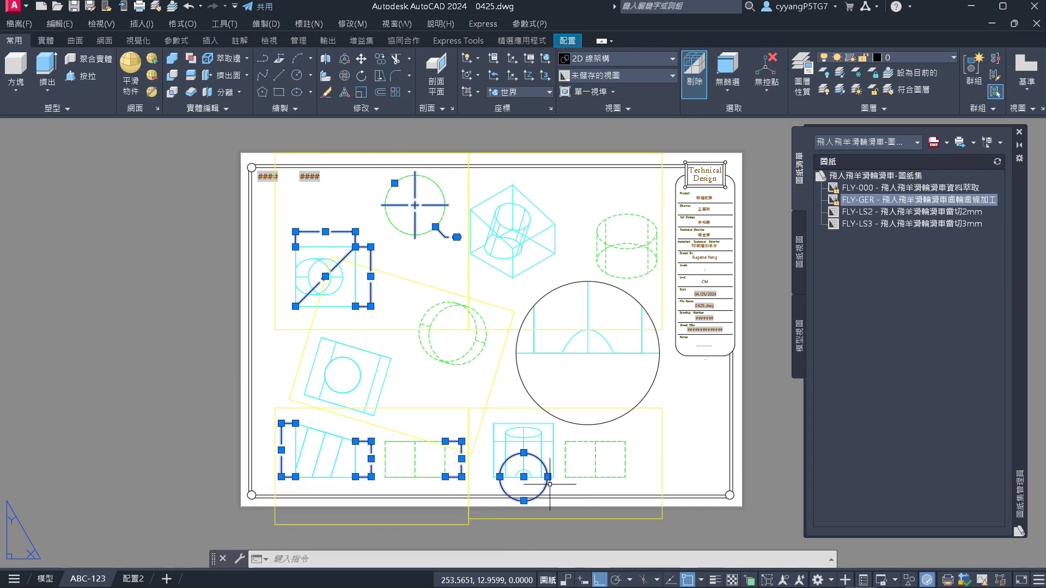
click(549, 472)
click(542, 478)
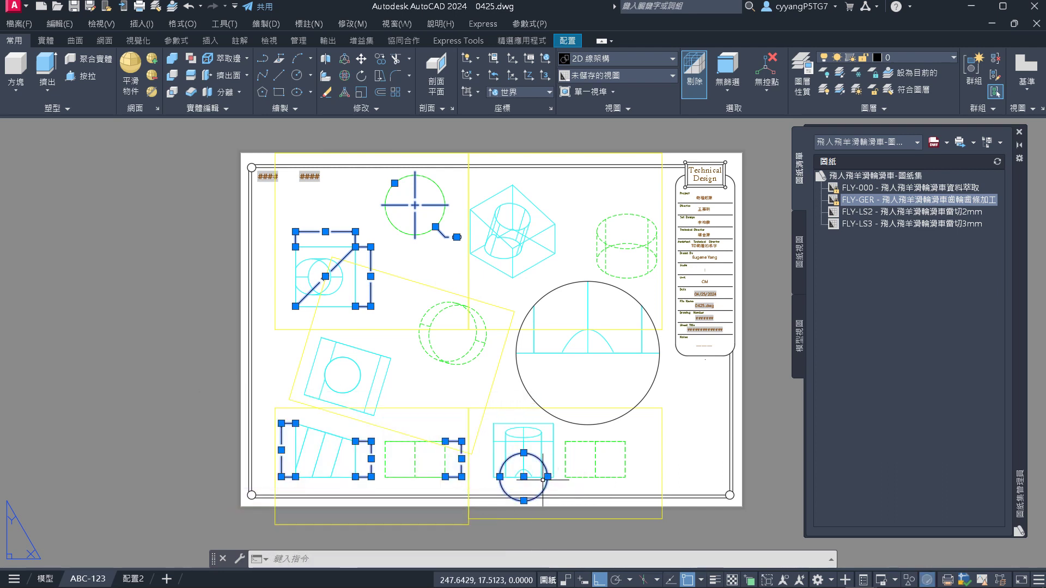
click(605, 415)
click(600, 420)
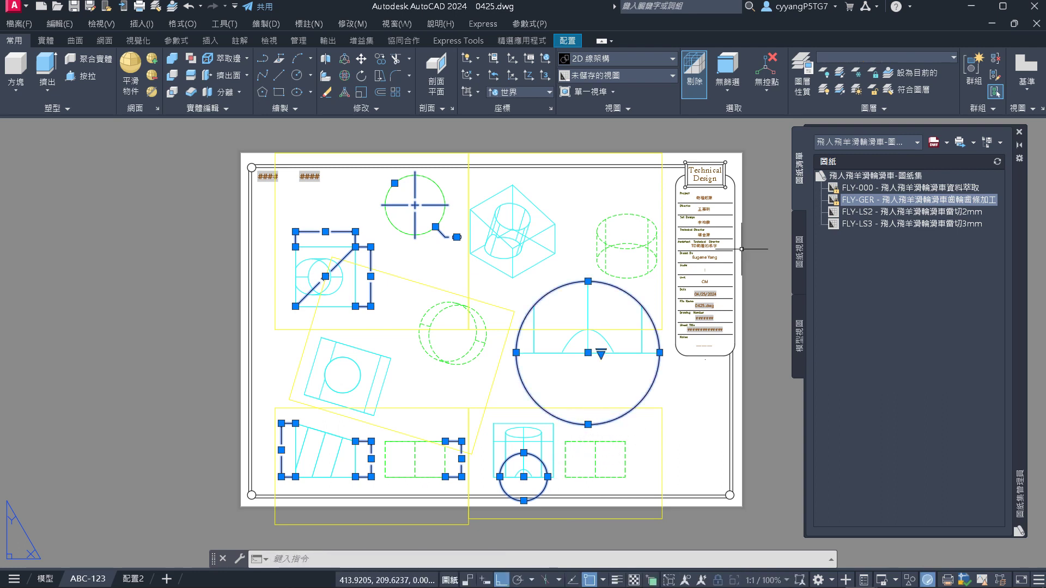
click(940, 59)
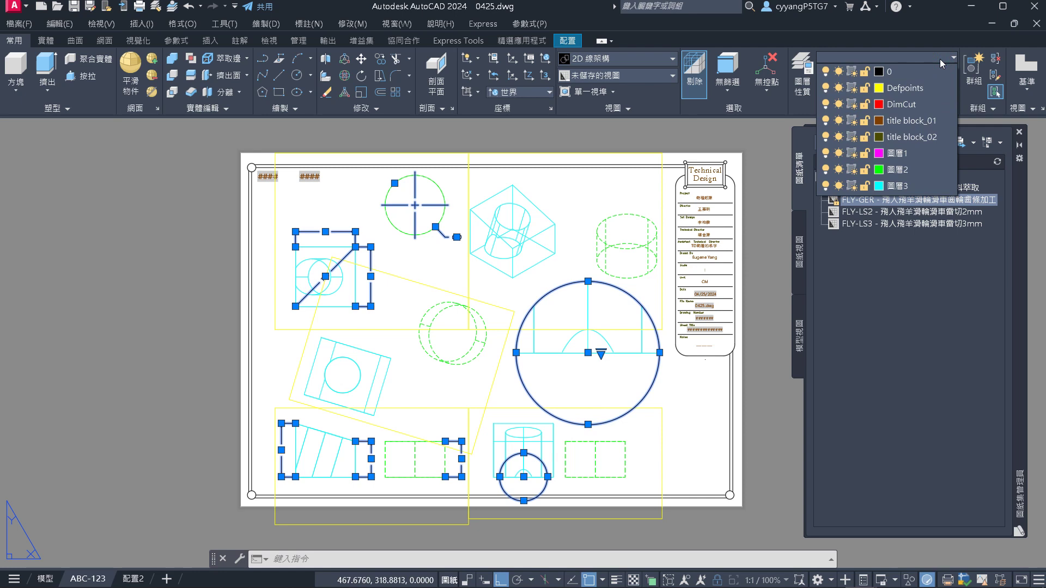
click(909, 106)
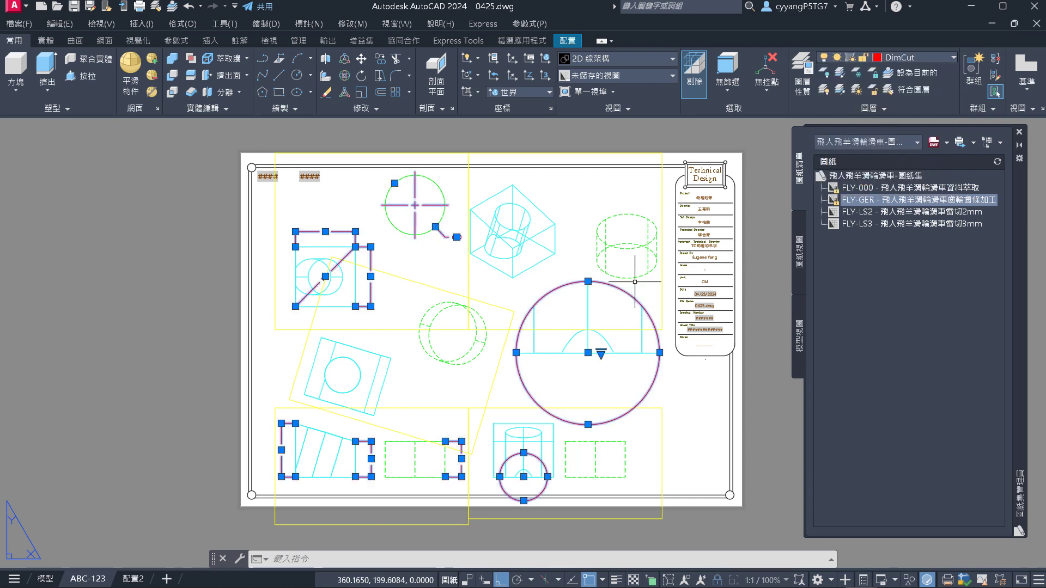
key(Escape)
key(Escape)
key(Escape)
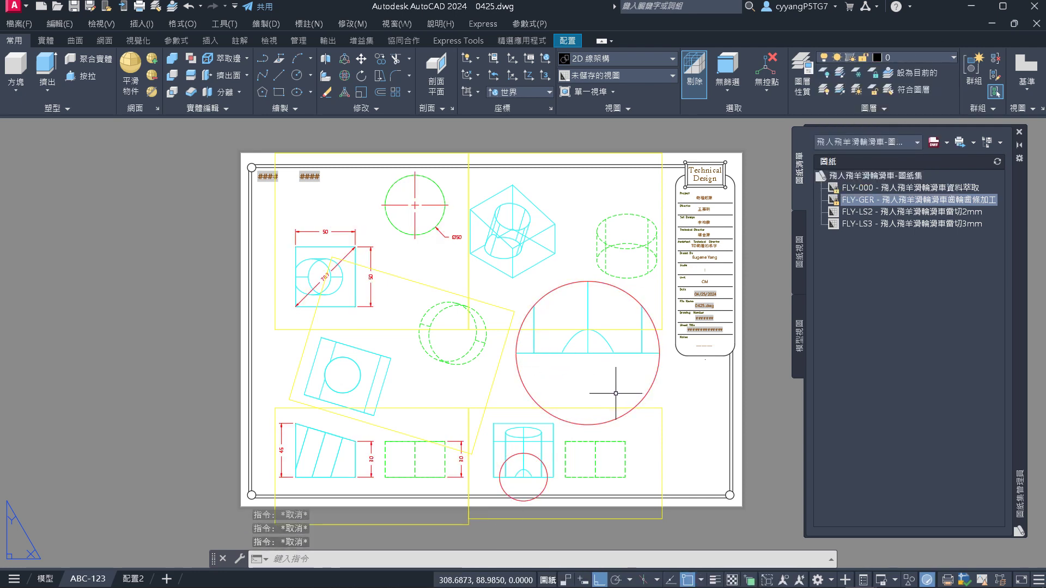
Preview the ABC-123 plot (DWG To PDF, ISO full bleed A3, MyMonochrome.ctb) and return to the dialog
key(ctrl+p)
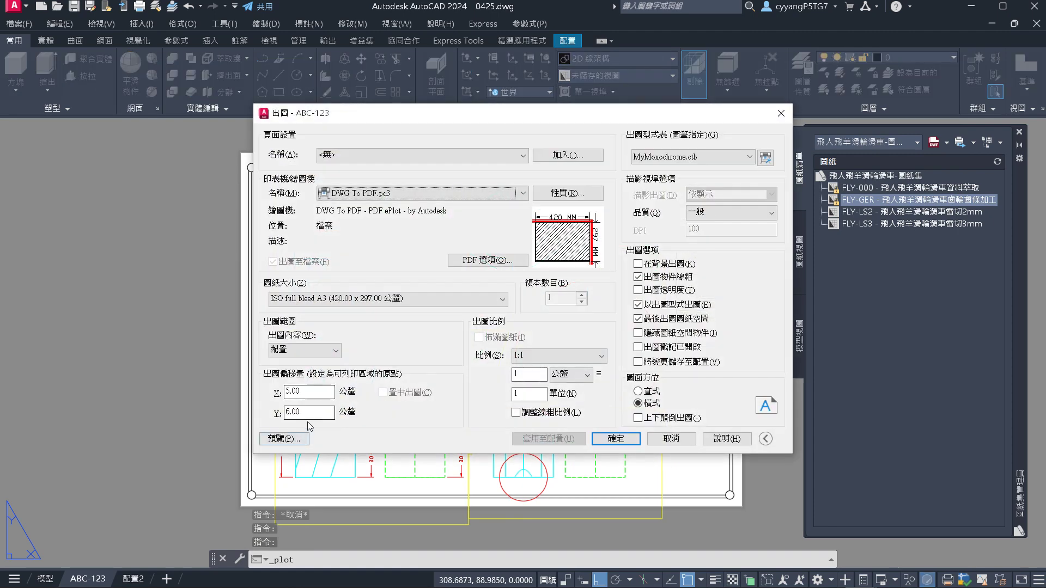
click(295, 438)
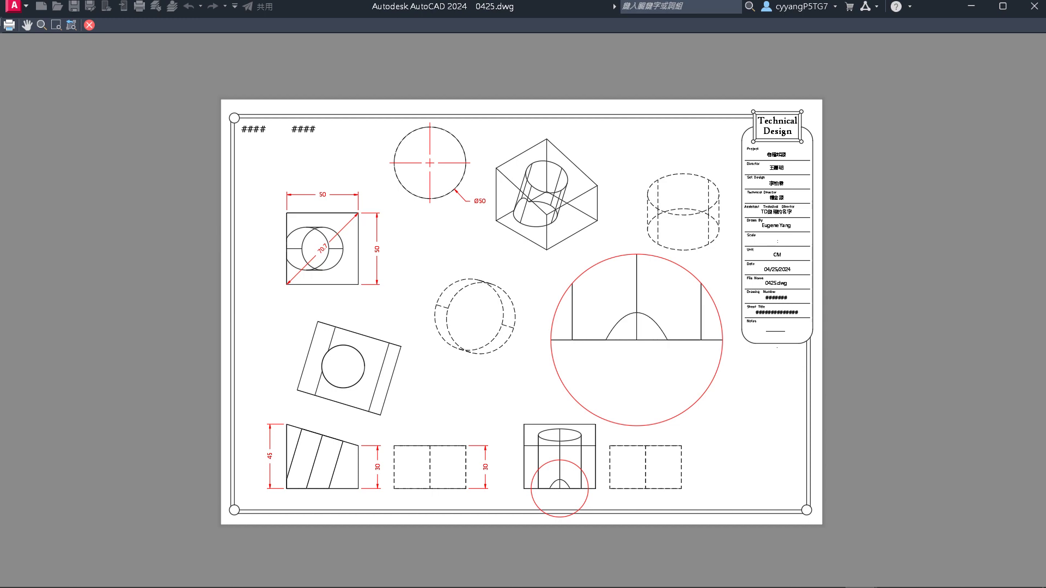
key(Escape)
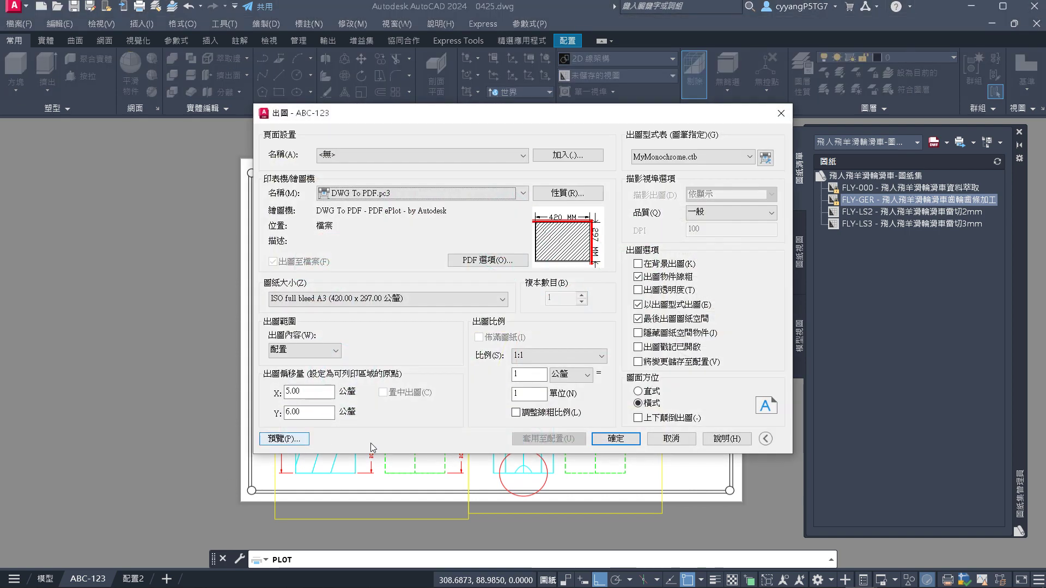
Confirm the plot and browse the save location to D:\4_教學進行\教學22下
click(616, 439)
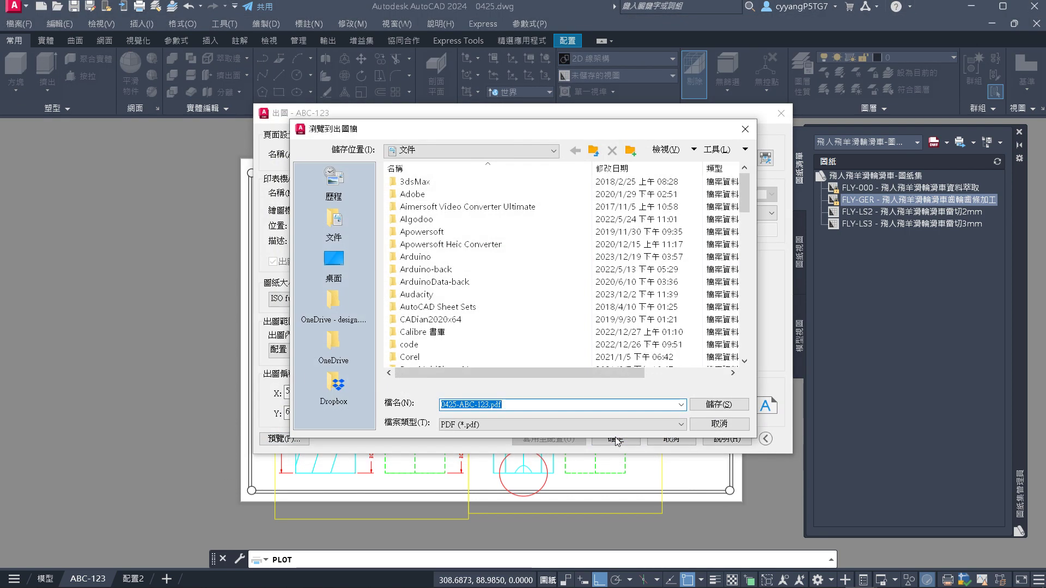
click(546, 158)
click(451, 231)
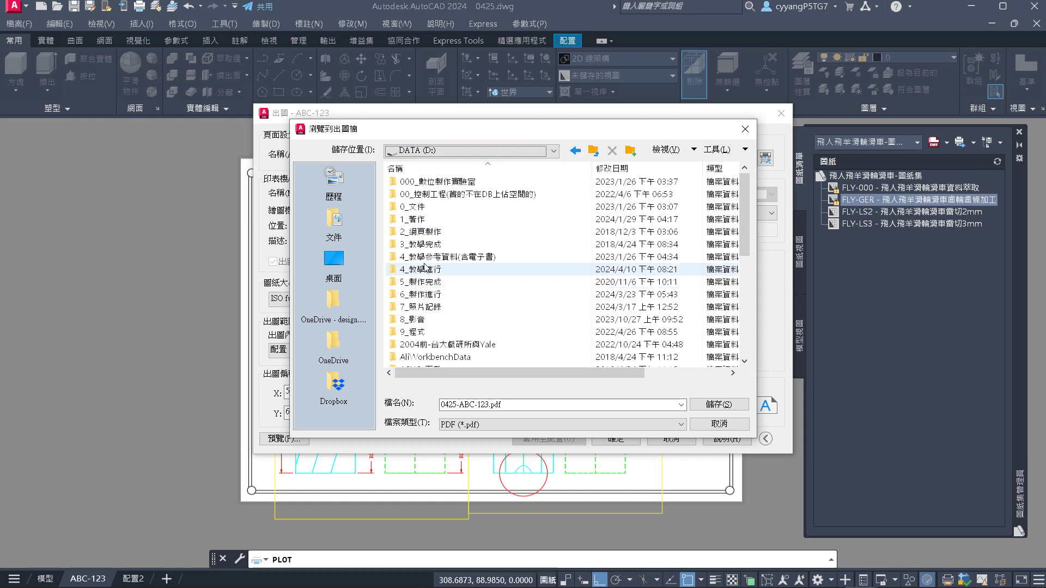
double_click(424, 268)
scroll(436, 305, down, 8)
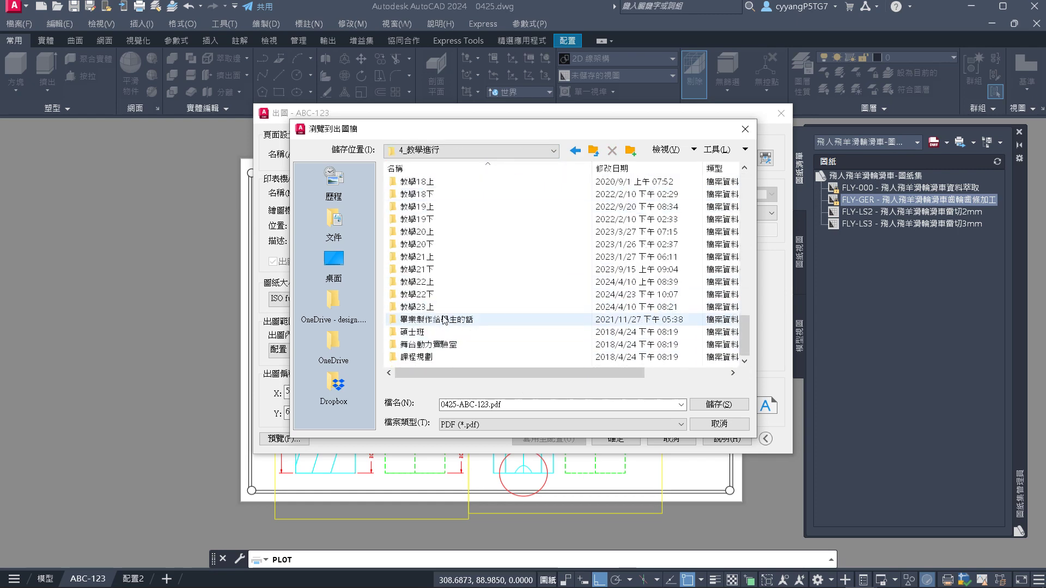
double_click(433, 294)
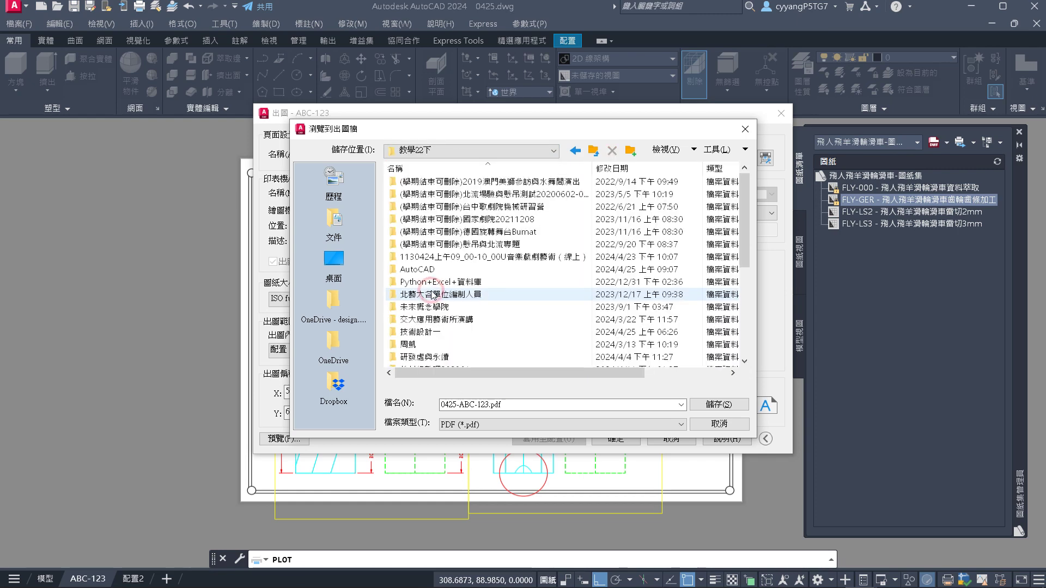
Save the plot as 0425-ABC-123.pdf into the AutoCAD\Class folder
double_click(433, 295)
key(BackSpace)
click(429, 272)
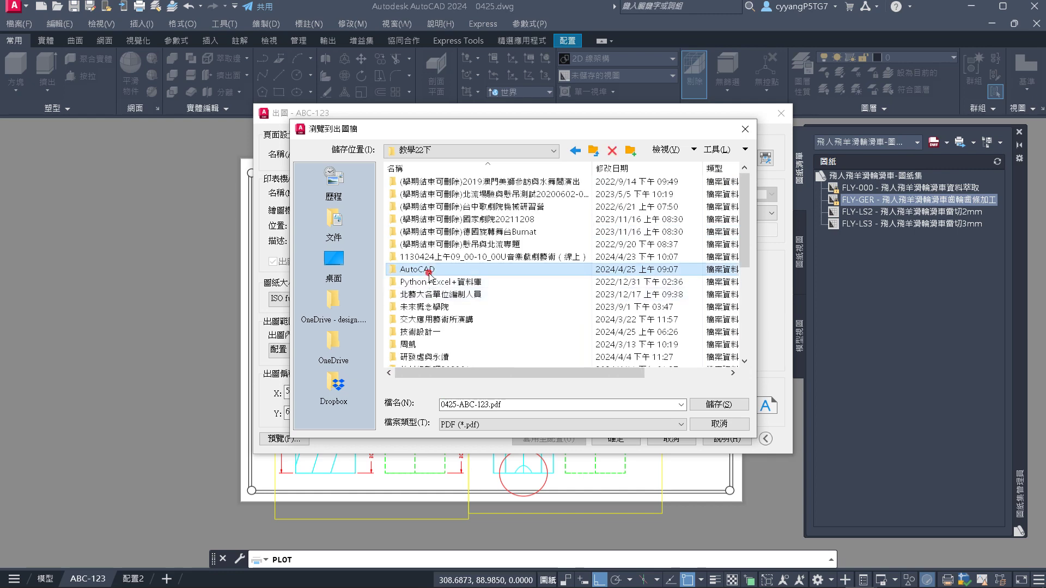
double_click(429, 270)
click(429, 183)
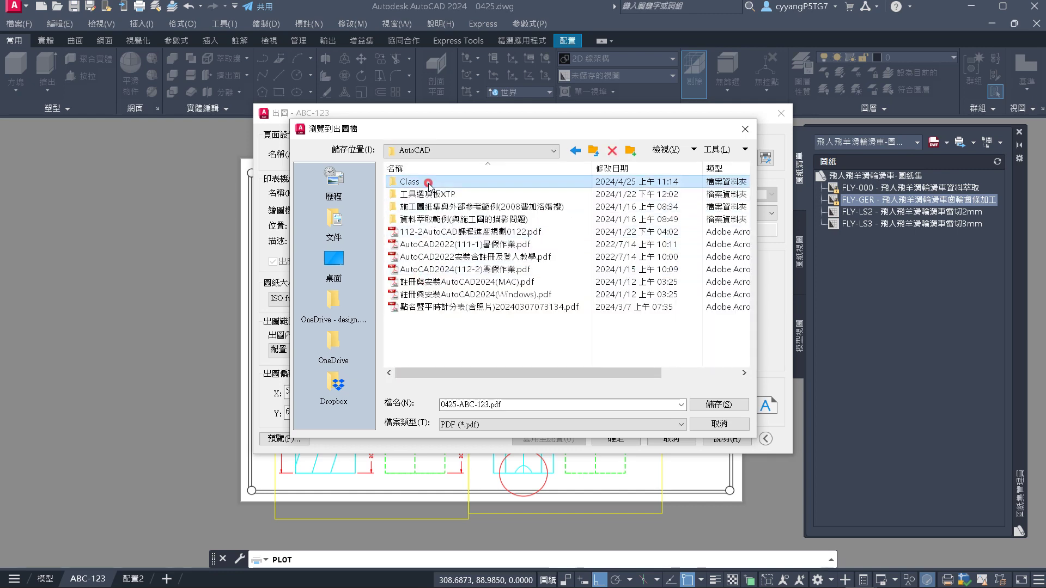
double_click(430, 183)
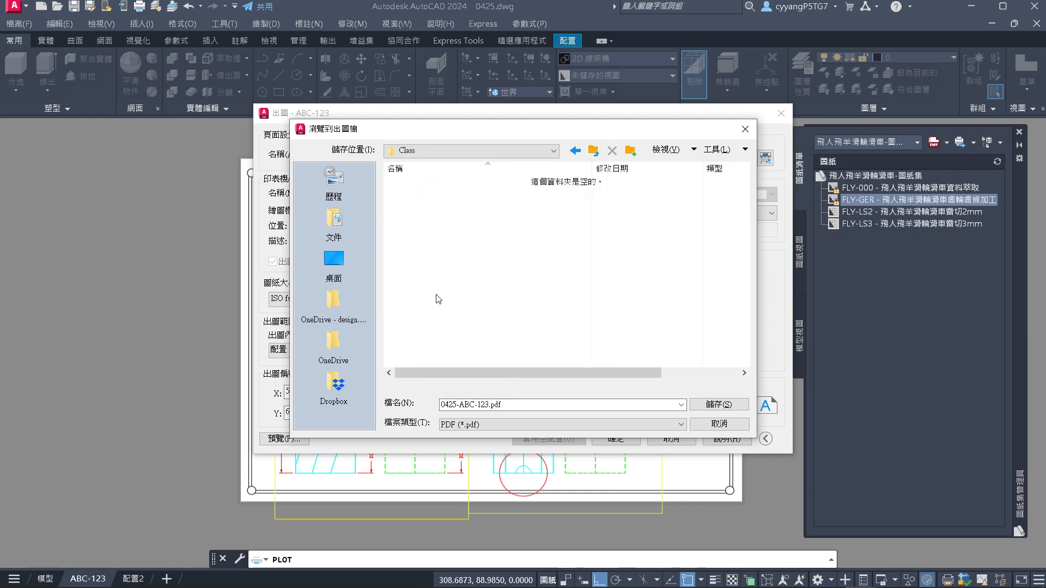
click(698, 404)
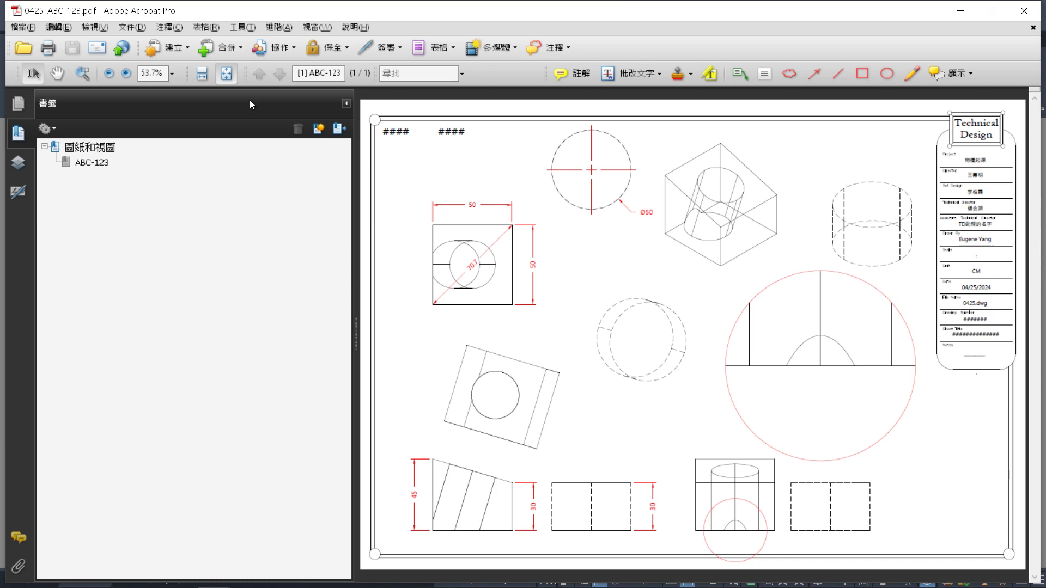
Inspect 0425-ABC-123.pdf at actual size via the ABC-123 bookmark, then close Acrobat
click(85, 165)
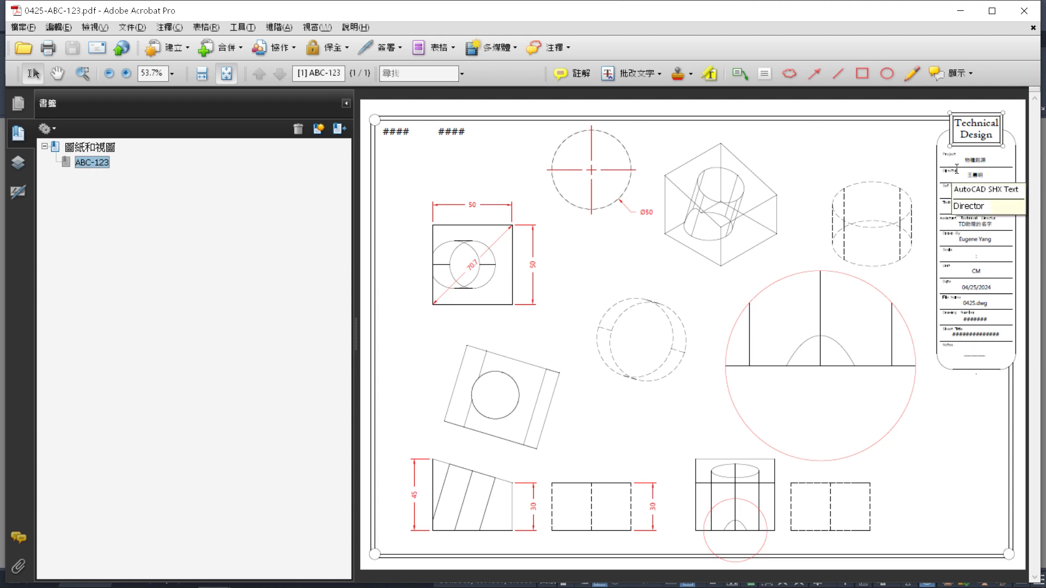
key(ctrl+1)
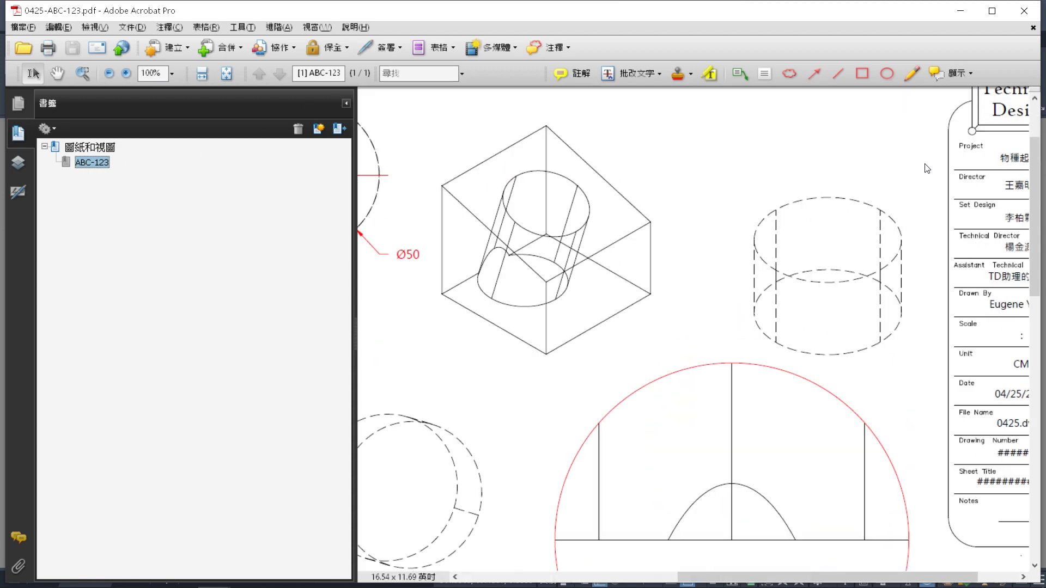
click(827, 224)
click(1024, 11)
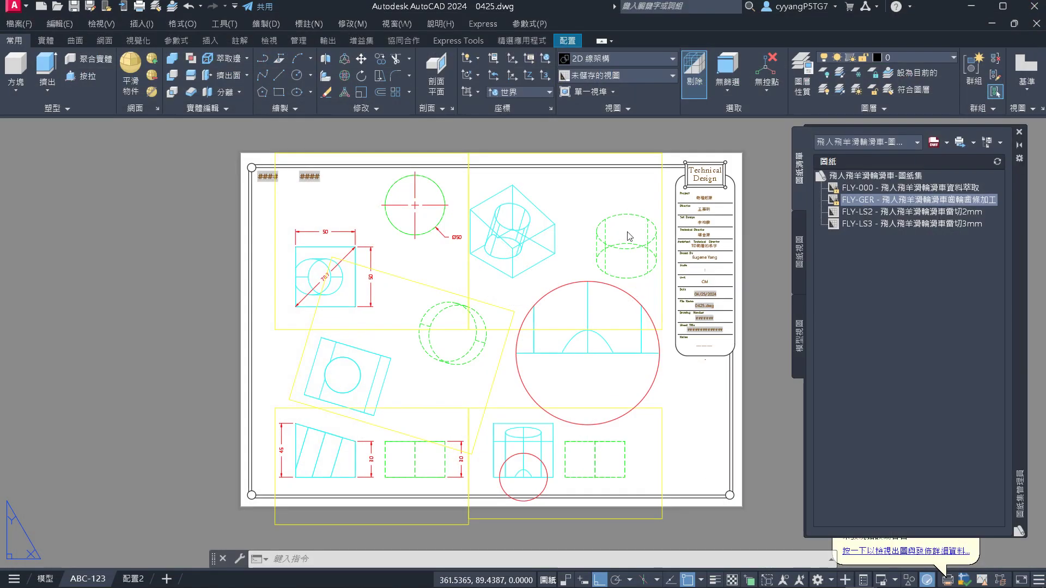
Shorten the top-right viewport framing the isometric block by pulling its corner downward
scroll(636, 176, up, 4)
click(661, 161)
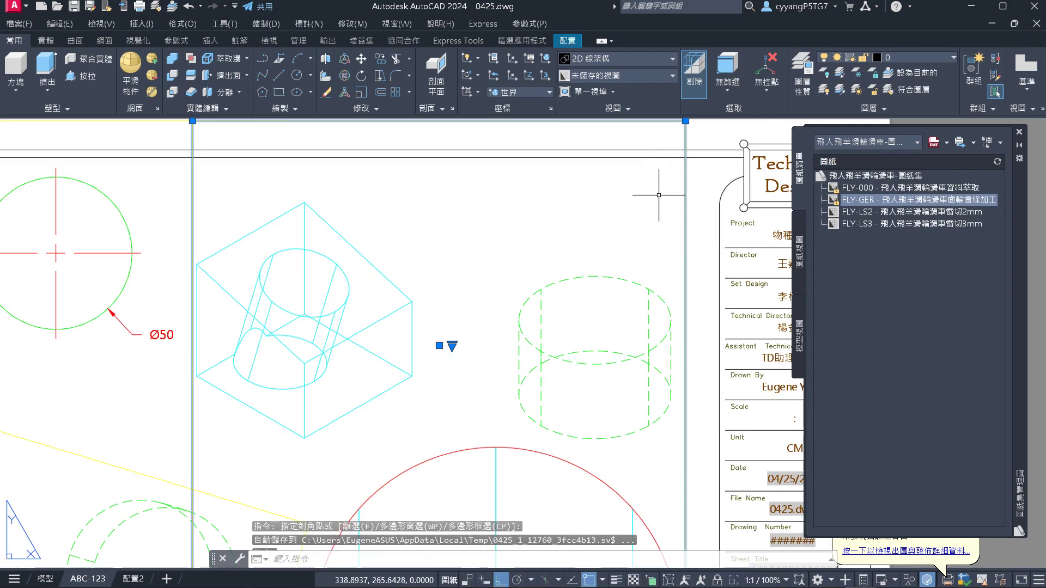
scroll(677, 196, down, 4)
click(676, 188)
scroll(676, 191, up, 5)
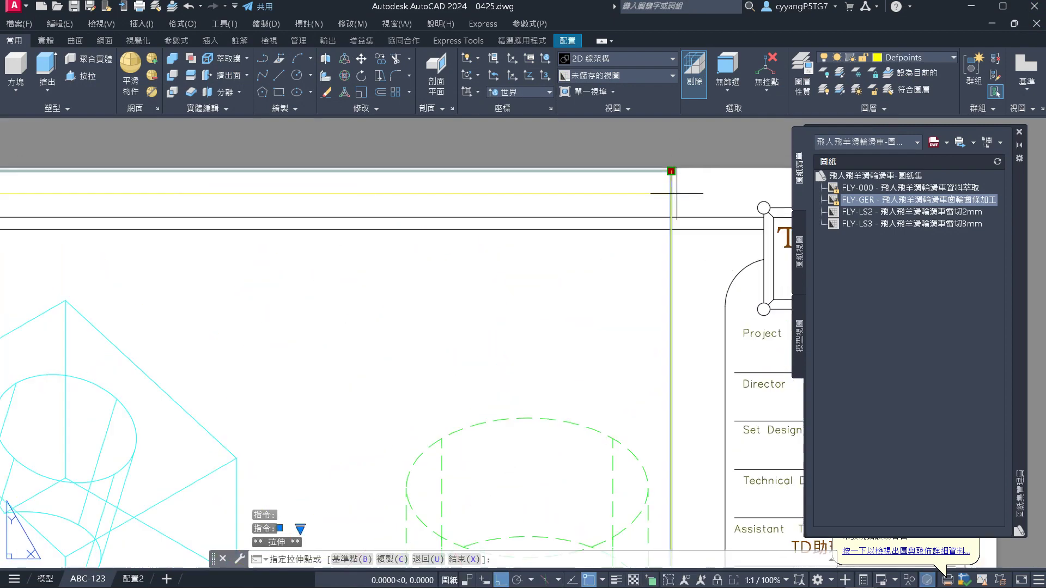
click(669, 245)
Zoom back over the layout and bring up the Alt+Tab window switcher
scroll(672, 327, down, 5)
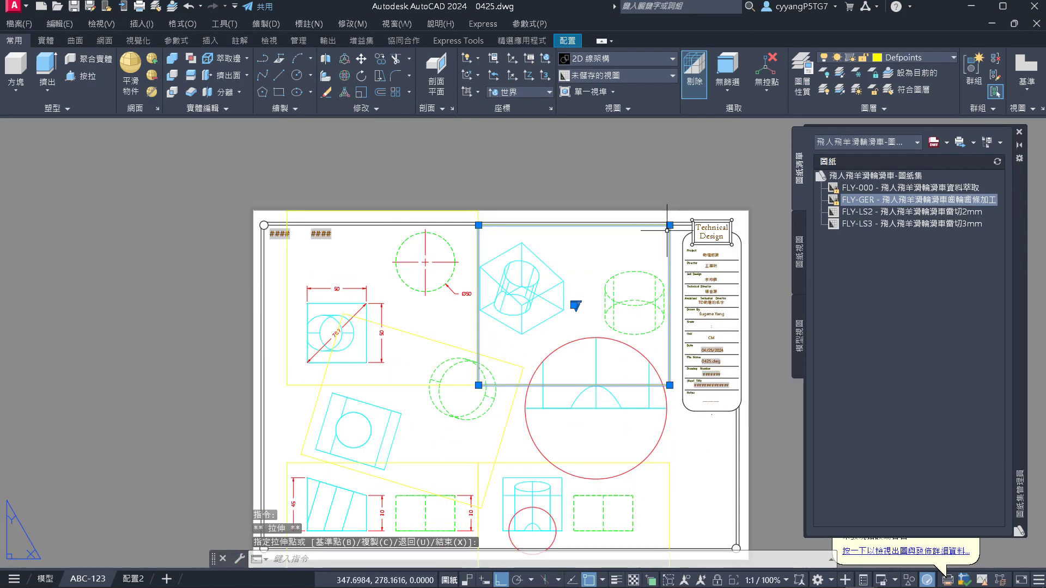
scroll(678, 374, up, 5)
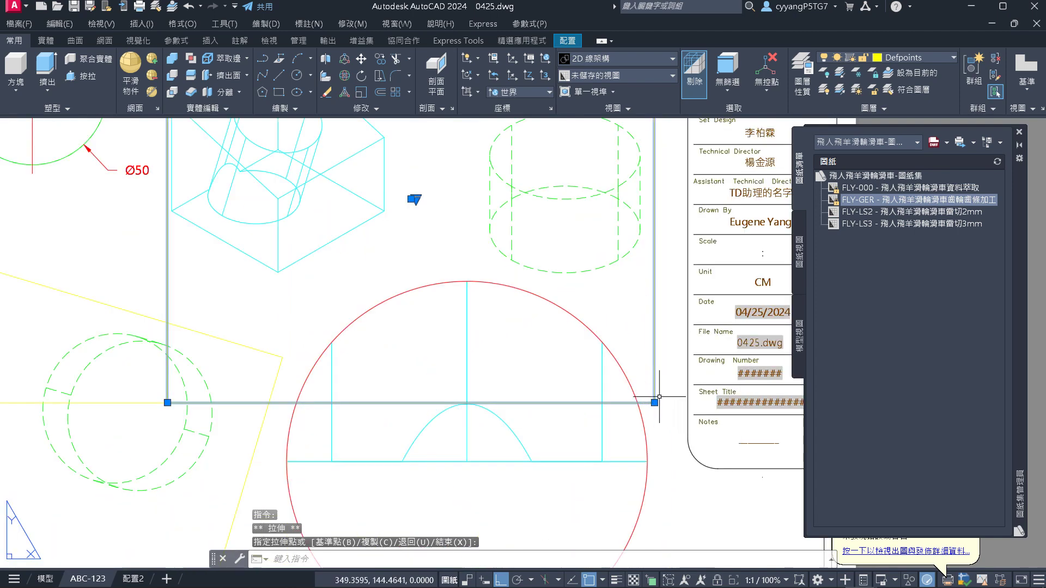
scroll(675, 281, up, 4)
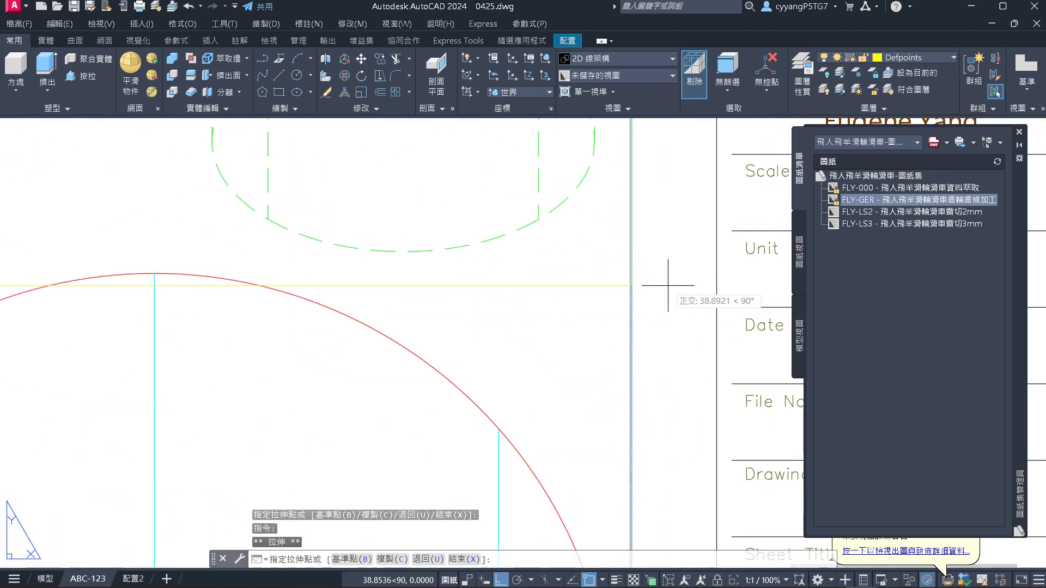
scroll(694, 374, down, 4)
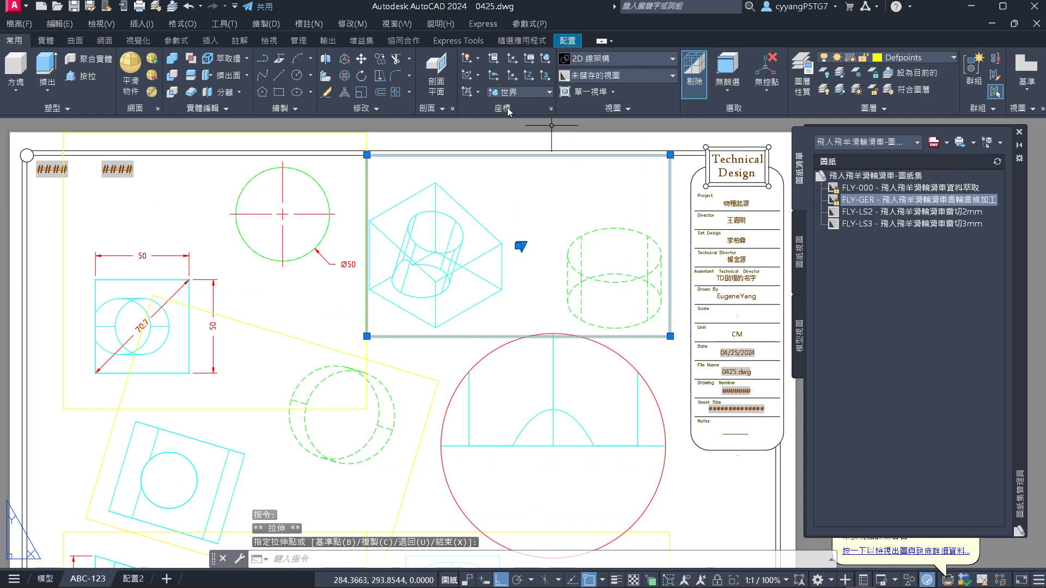
scroll(512, 164, up, 2)
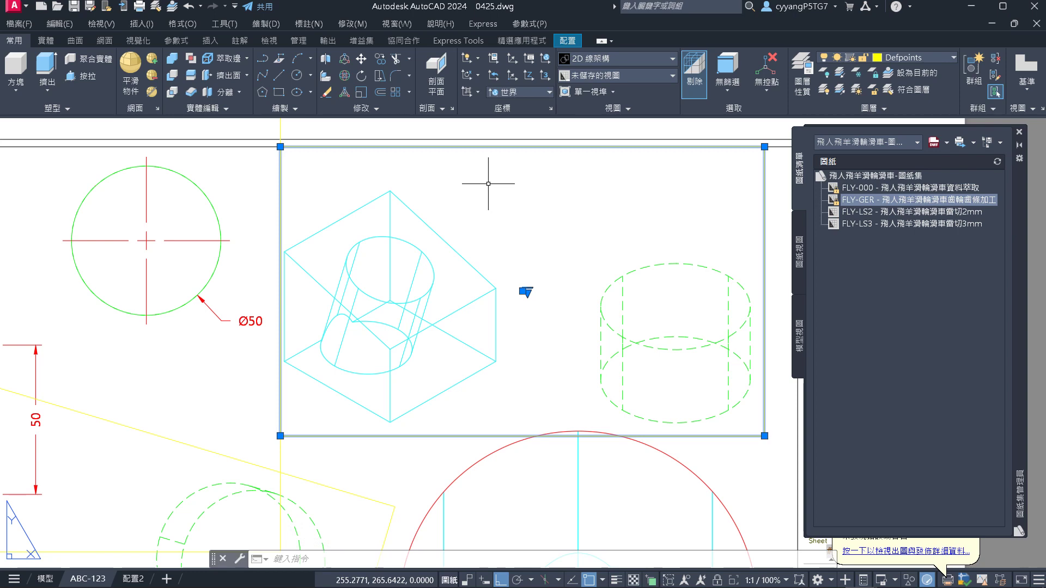
key(alt+Tab)
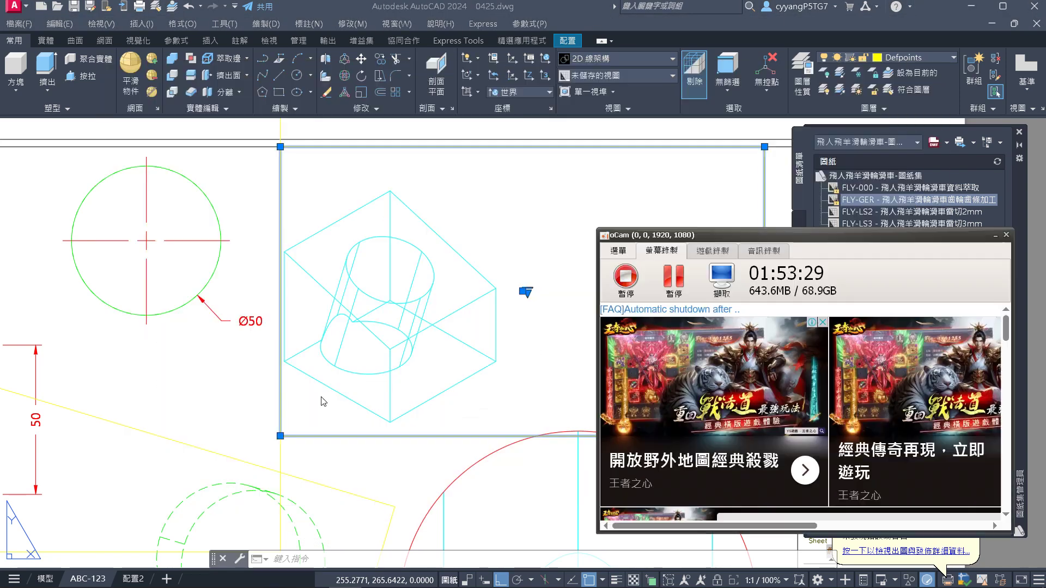
Switch to Acrobat and reopen 0425-ABC-123.pdf from recent files, hiding the bookmarks panel
mouse_move(217, 577)
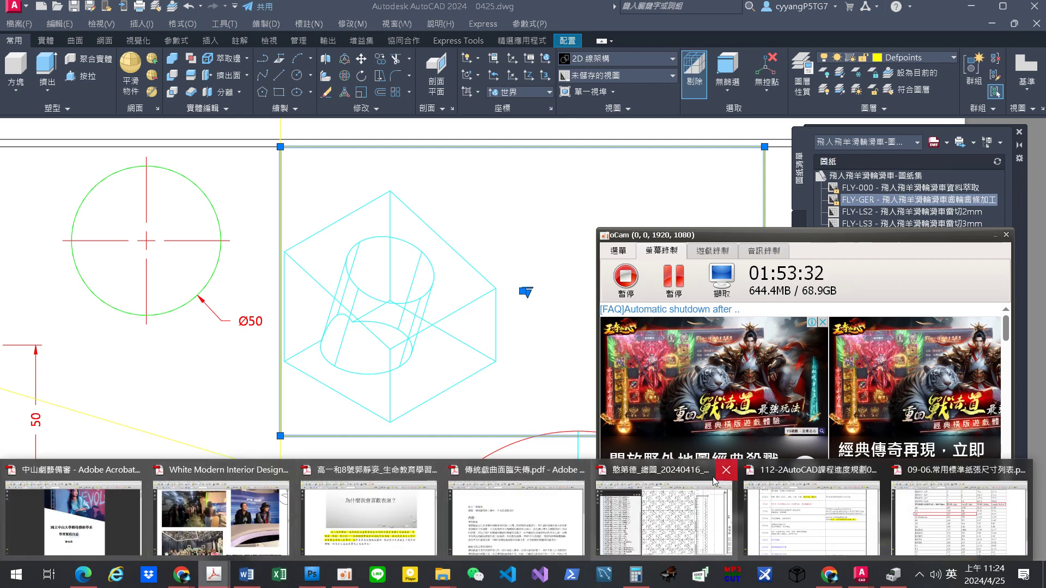
click(941, 499)
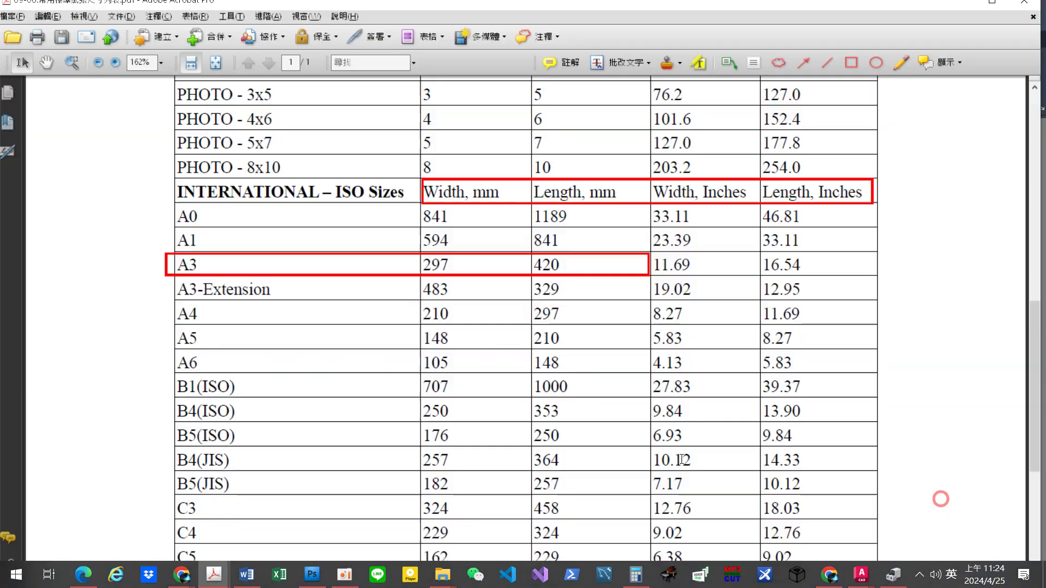
click(12, 15)
click(152, 334)
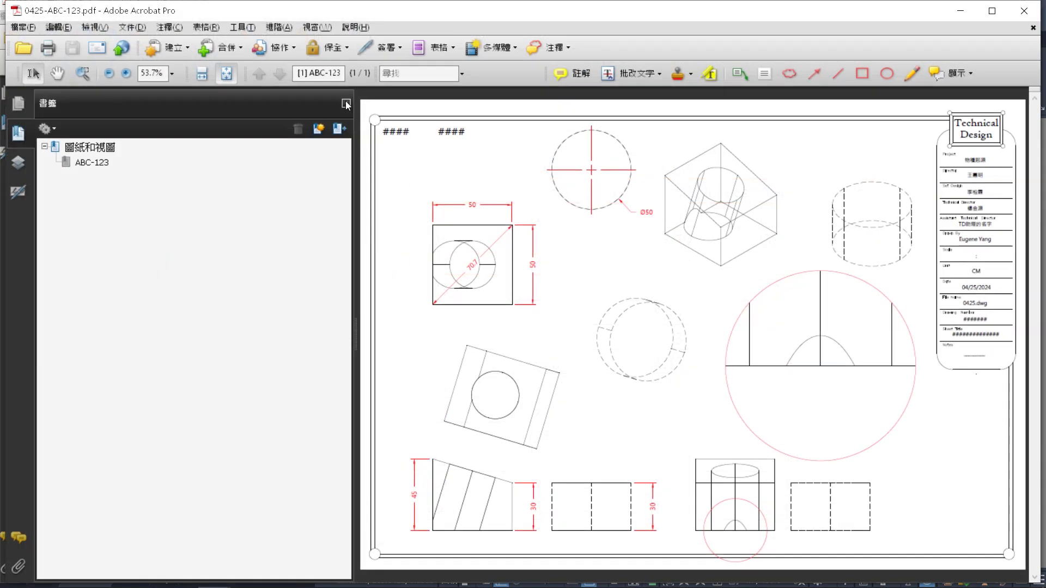
click(346, 104)
Zoom into the page and highlight the 50 dimension text in yellow
ctrl+scroll(759, 195, up, 4)
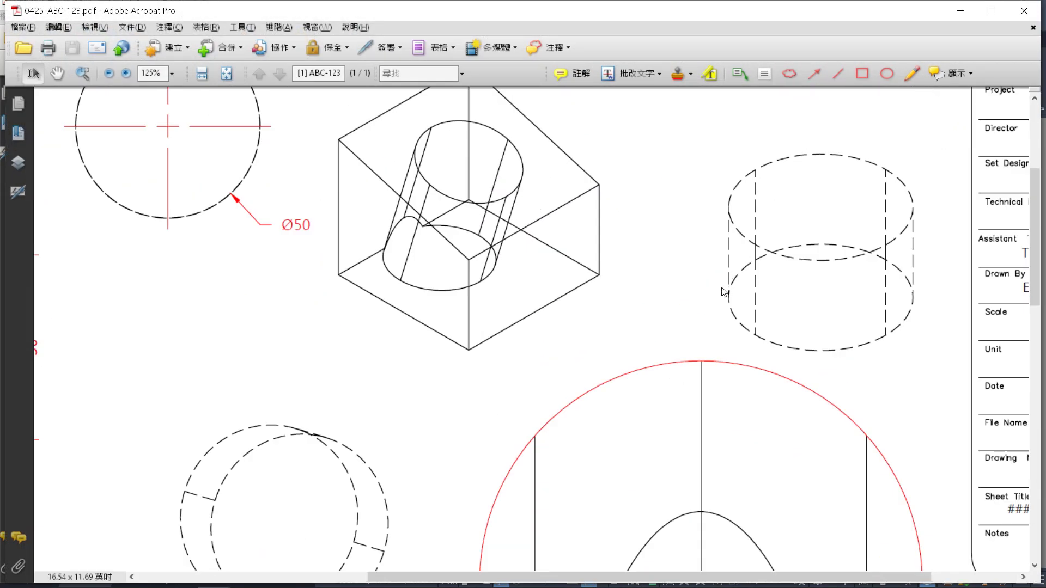
ctrl+scroll(392, 287, up, 4)
ctrl+scroll(502, 283, down, 2)
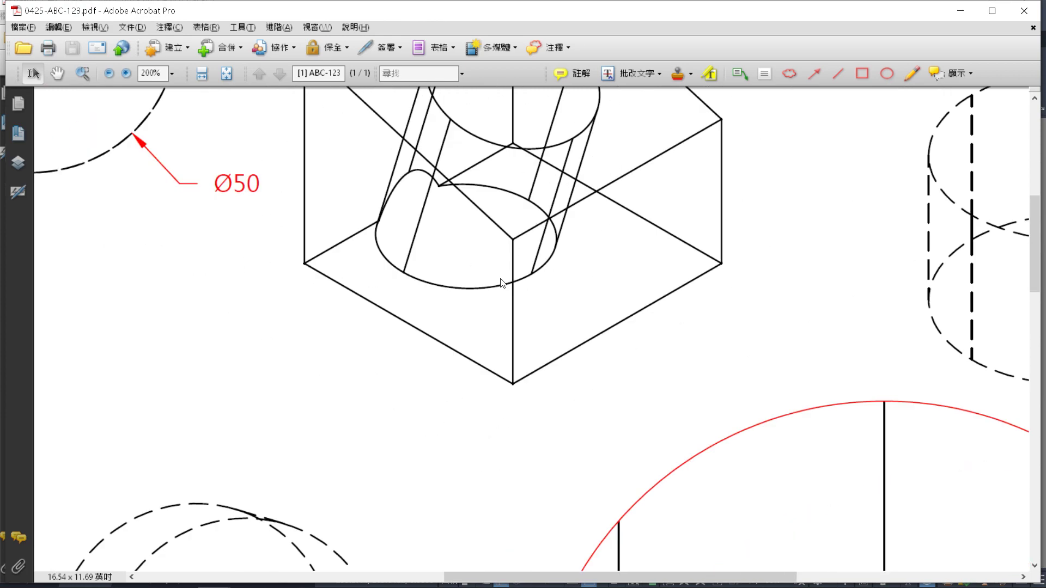
ctrl+scroll(537, 228, up, 5)
ctrl+scroll(536, 229, down, 3)
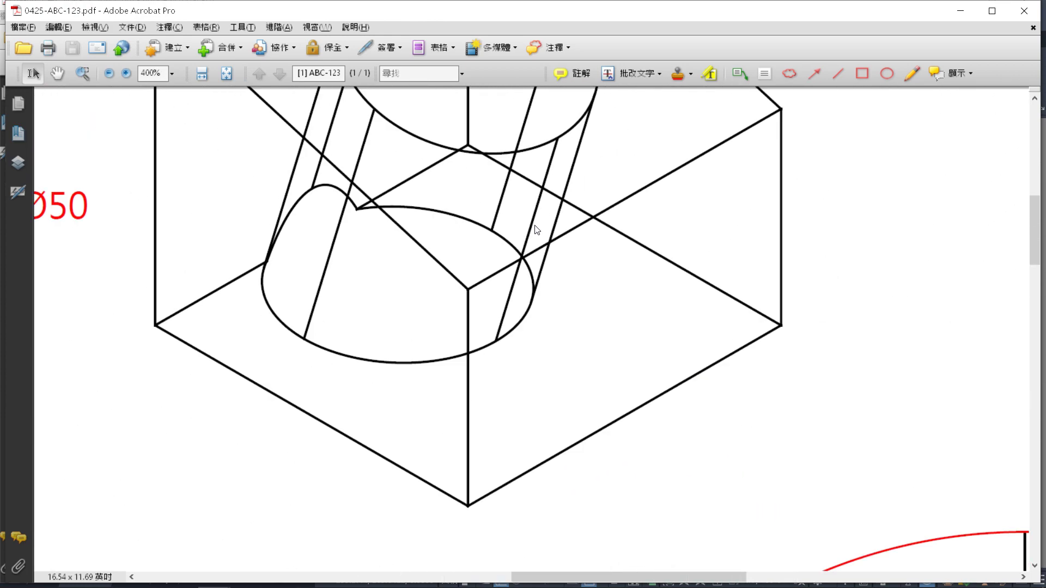
ctrl+scroll(537, 228, down, 3)
ctrl+scroll(369, 413, down, 2)
ctrl+scroll(163, 264, up, 2)
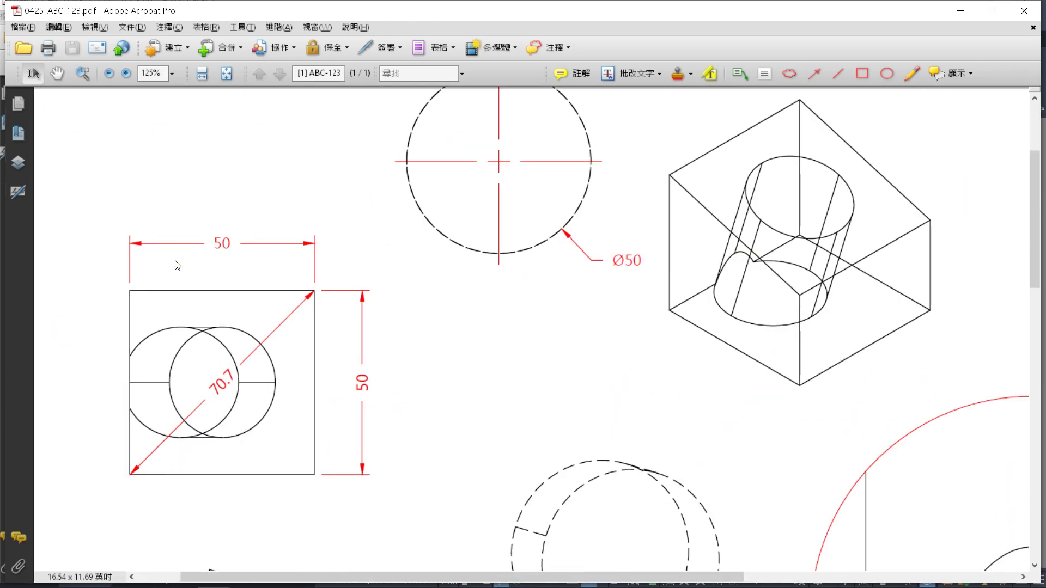
ctrl+scroll(177, 265, up, 3)
ctrl+scroll(313, 210, down, 1)
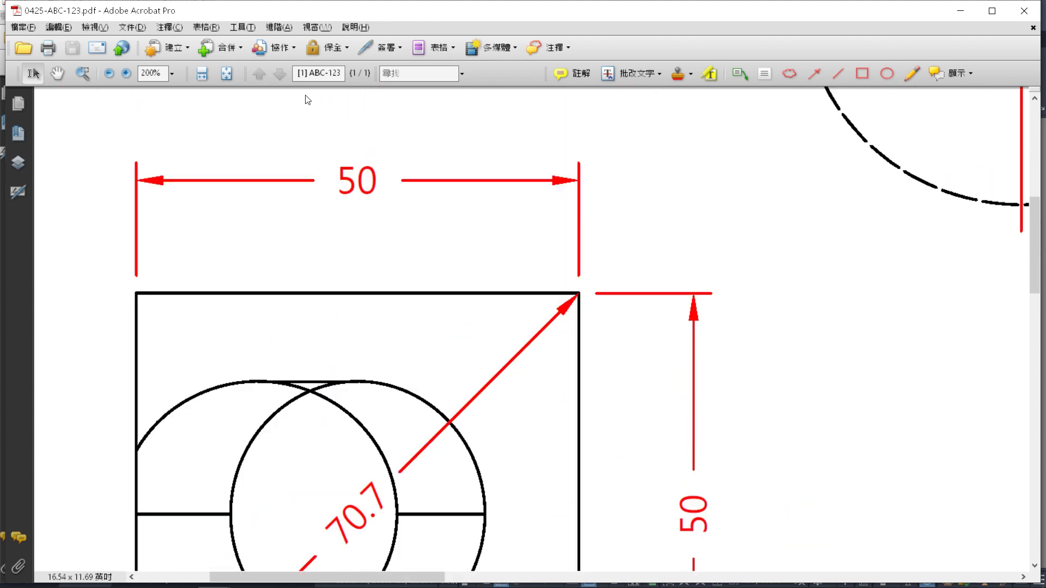
ctrl+scroll(340, 169, up, 10)
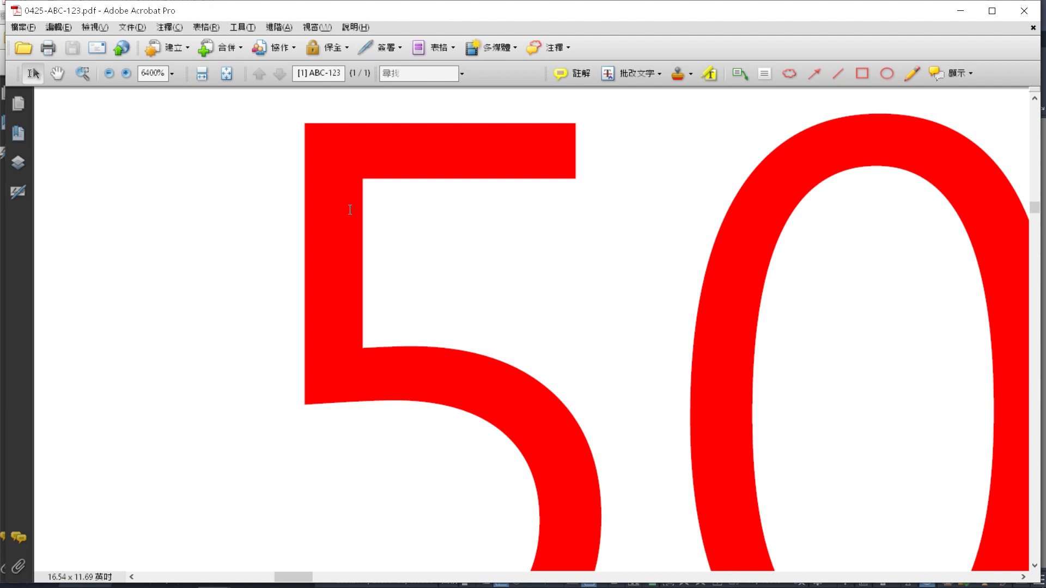
ctrl+scroll(350, 209, down, 4)
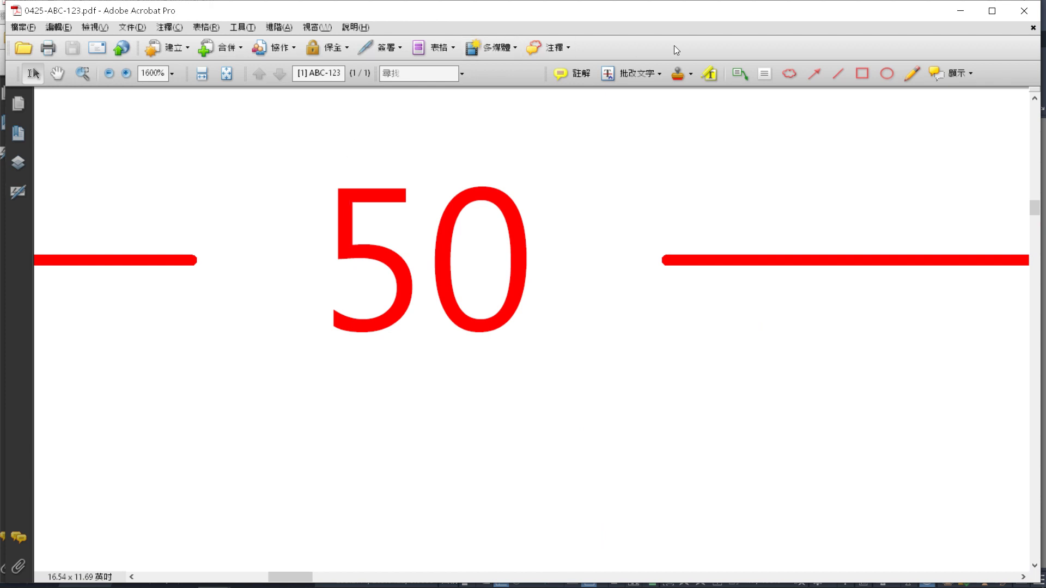
click(709, 73)
mouse_move(302, 223)
mouse_down()
mouse_move(563, 217)
mouse_move(349, 220)
mouse_up()
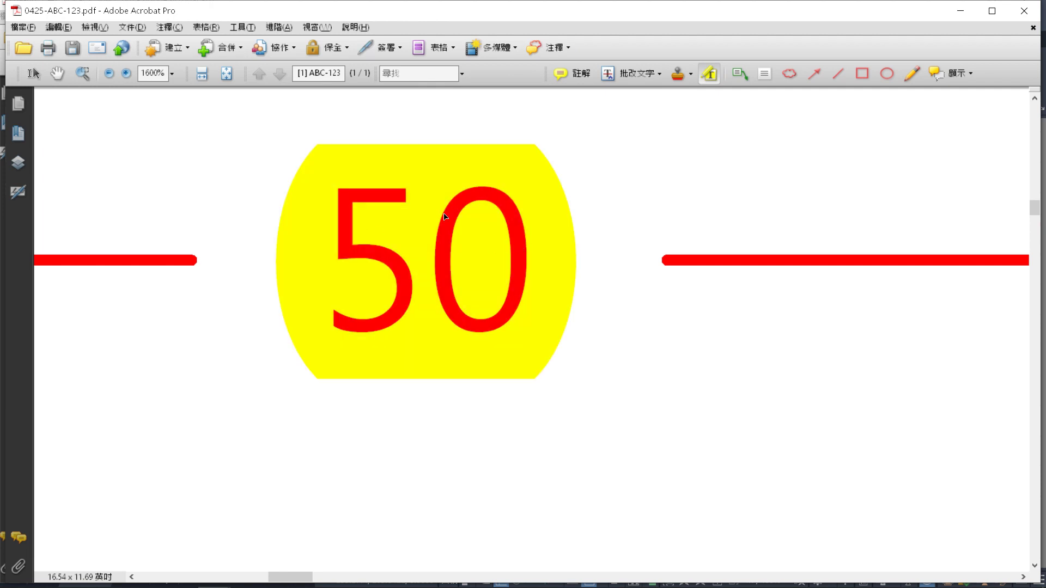
ctrl+scroll(467, 228, down, 8)
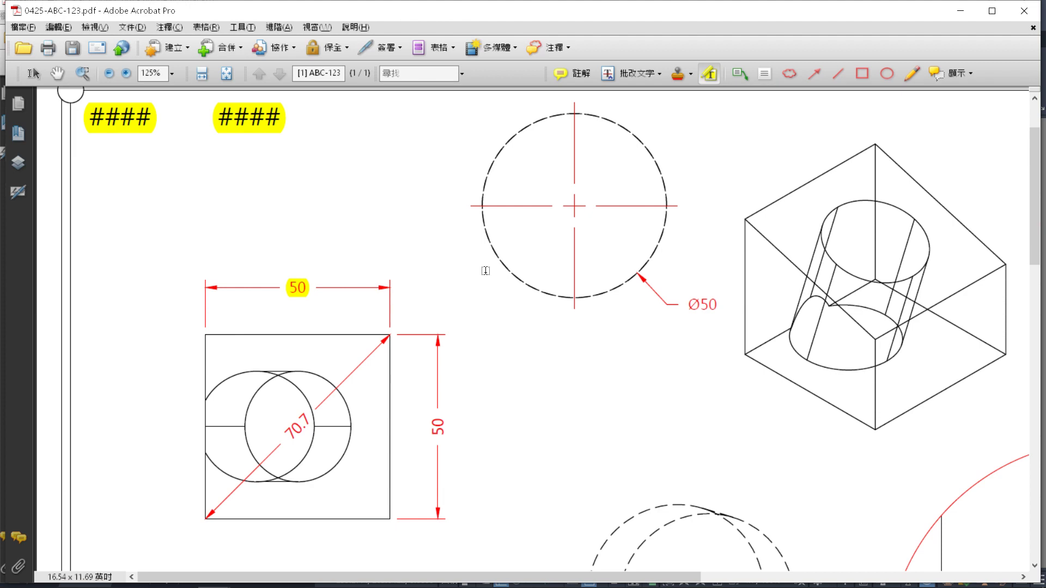
Cycle through the open windows and return to the 0425.dwg drawing in AutoCAD
key(alt+Tab)
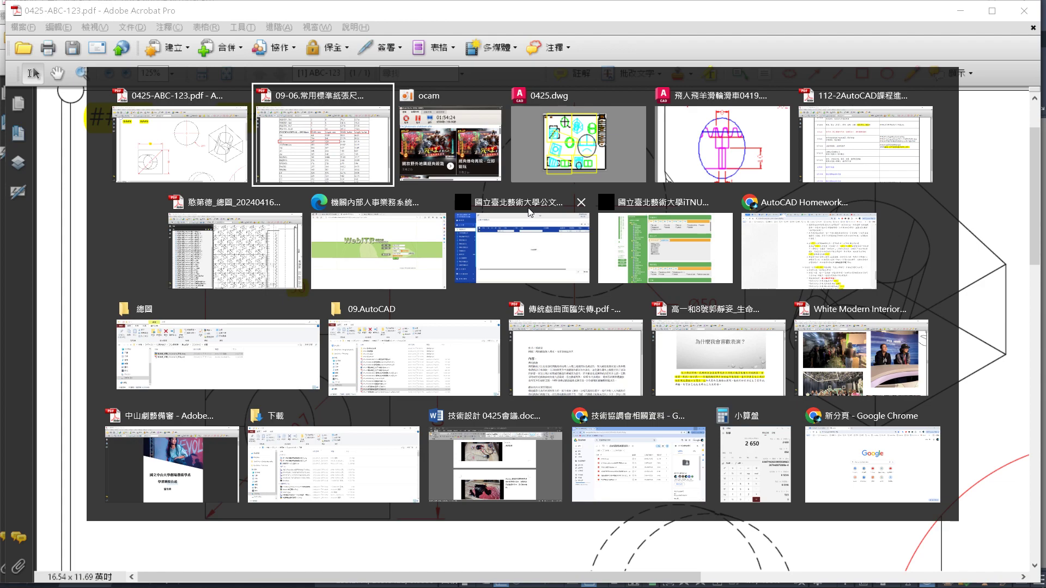
key(alt+Tab)
key(alt+Tab)
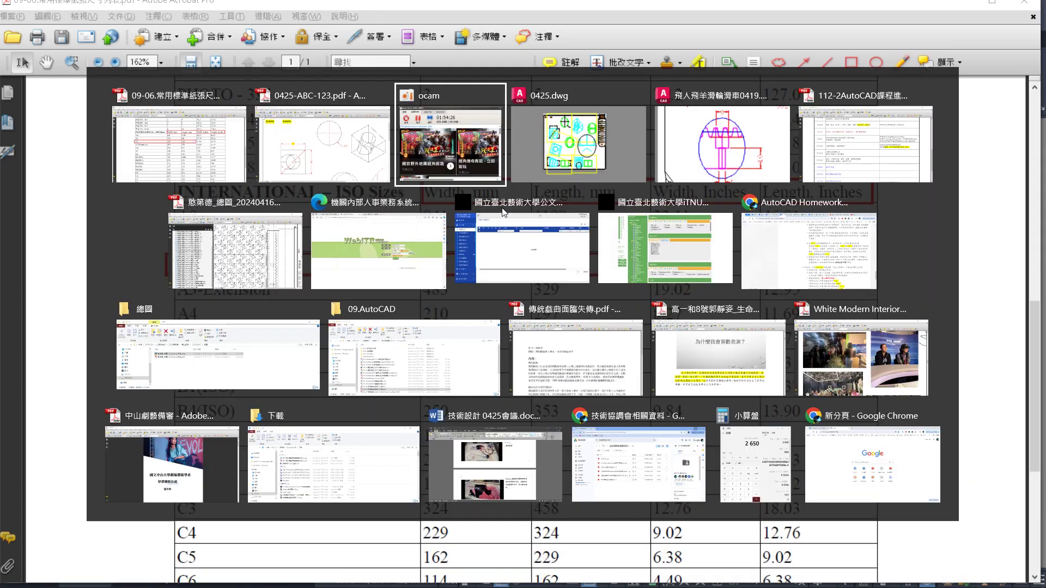
key(alt+Tab)
key(Escape)
key(Escape)
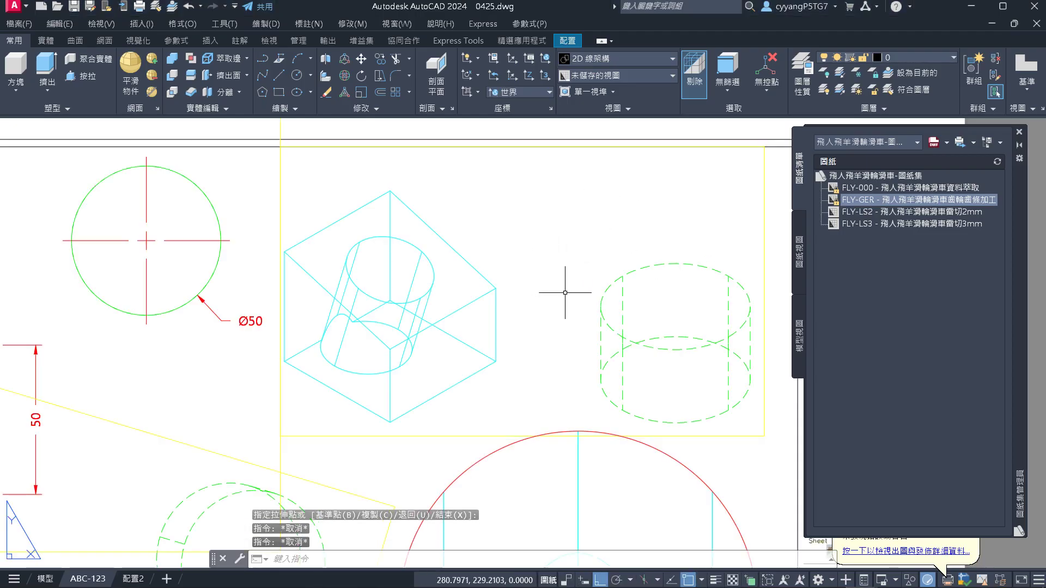
scroll(565, 292, down, 3)
scroll(678, 327, up, 6)
scroll(554, 285, down, 4)
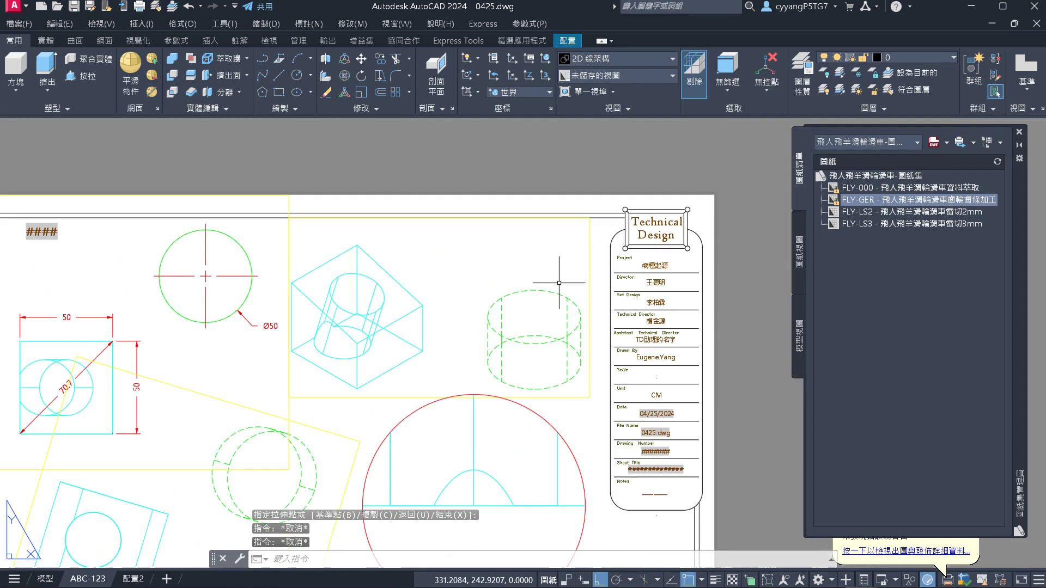
Set the upper viewport's visual style to Conceptual (概念), then return to paper space
double_click(462, 258)
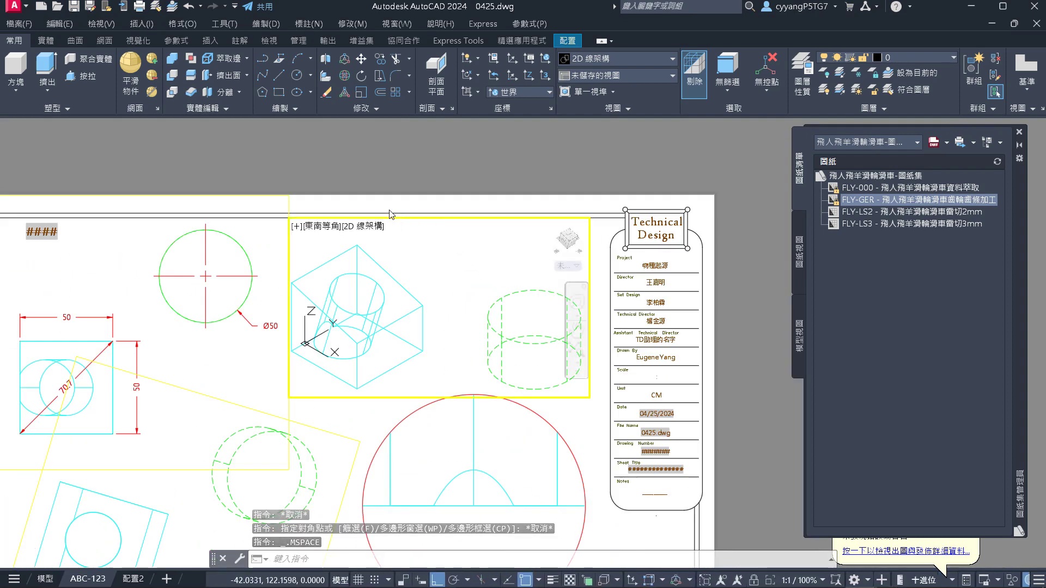
click(365, 225)
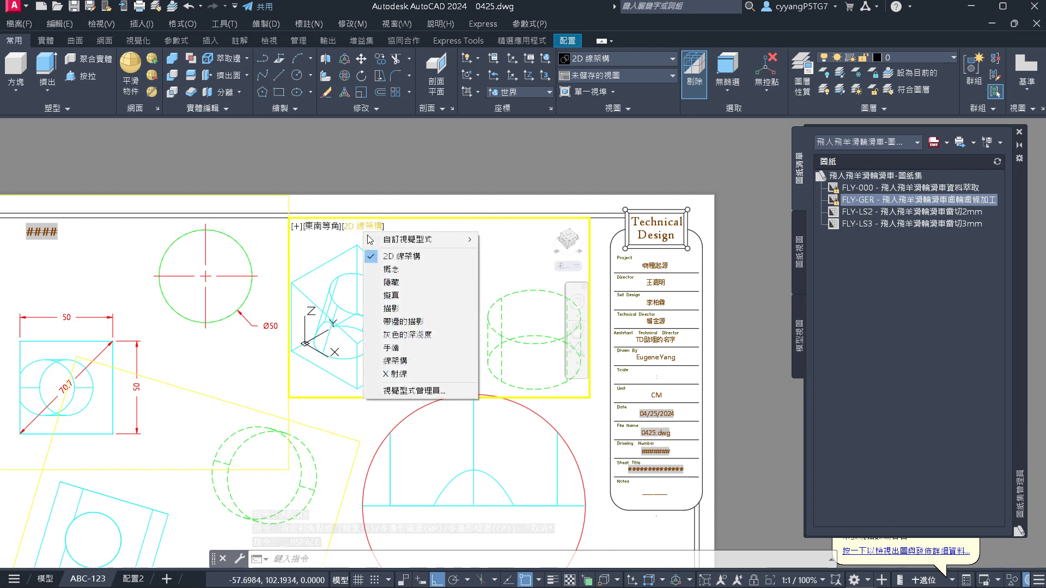
click(390, 269)
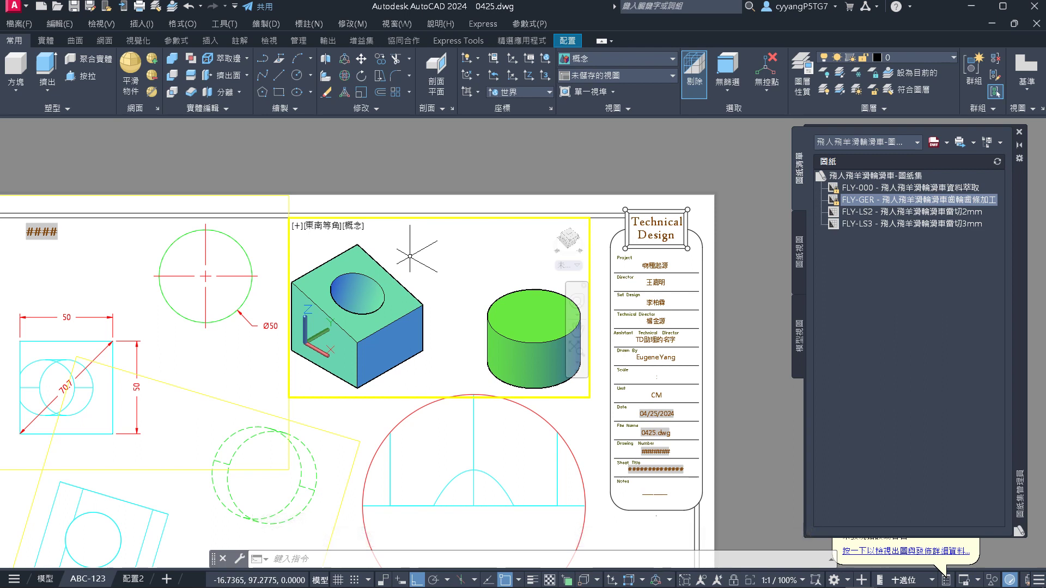
double_click(434, 158)
scroll(583, 188, down, 4)
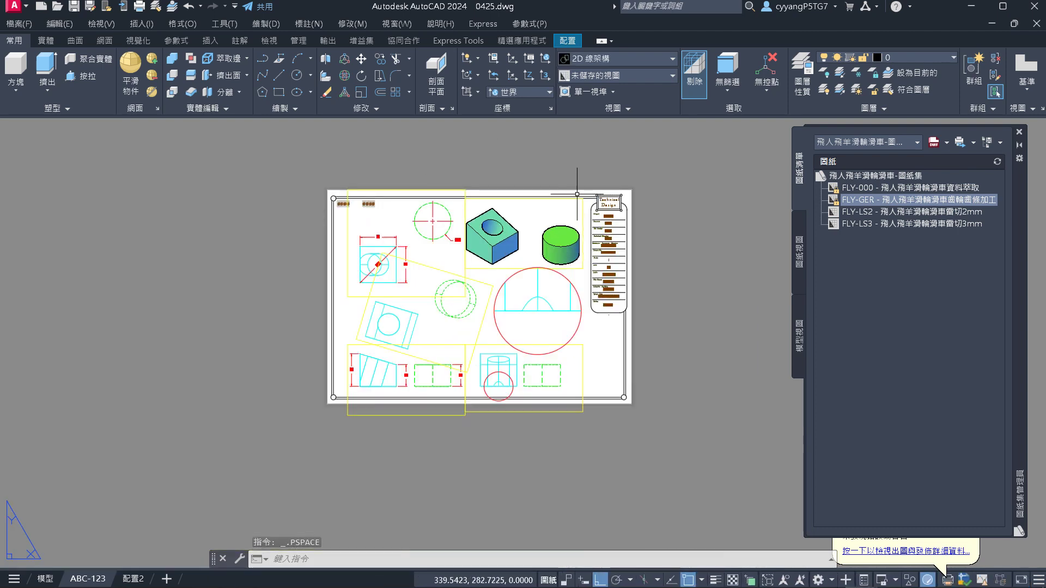
scroll(580, 192, up, 2)
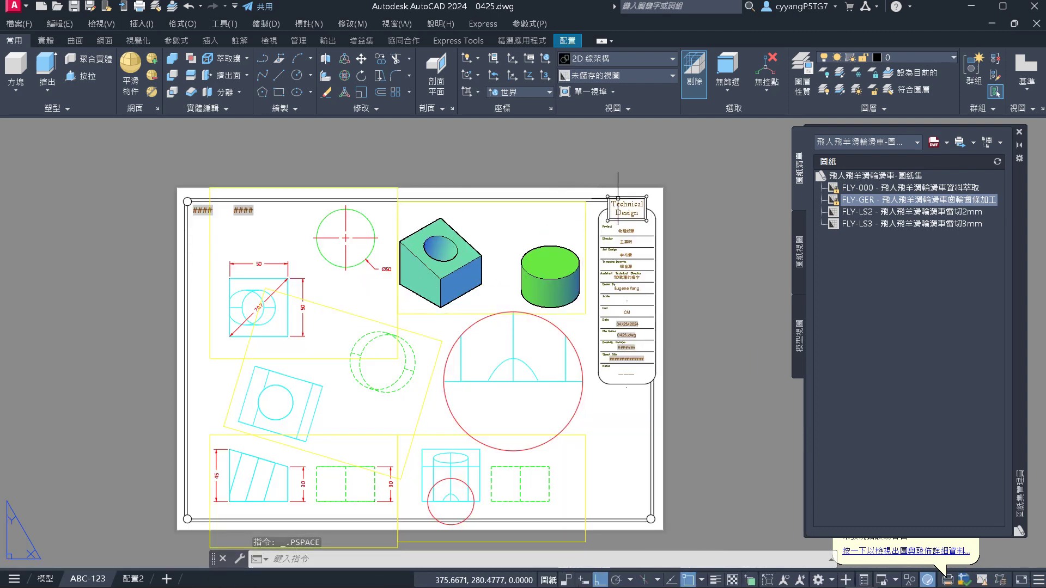
Replot layout ABC-123 to PDF, saving it as 0425-ABC-123v2.pdf
key(ctrl+p)
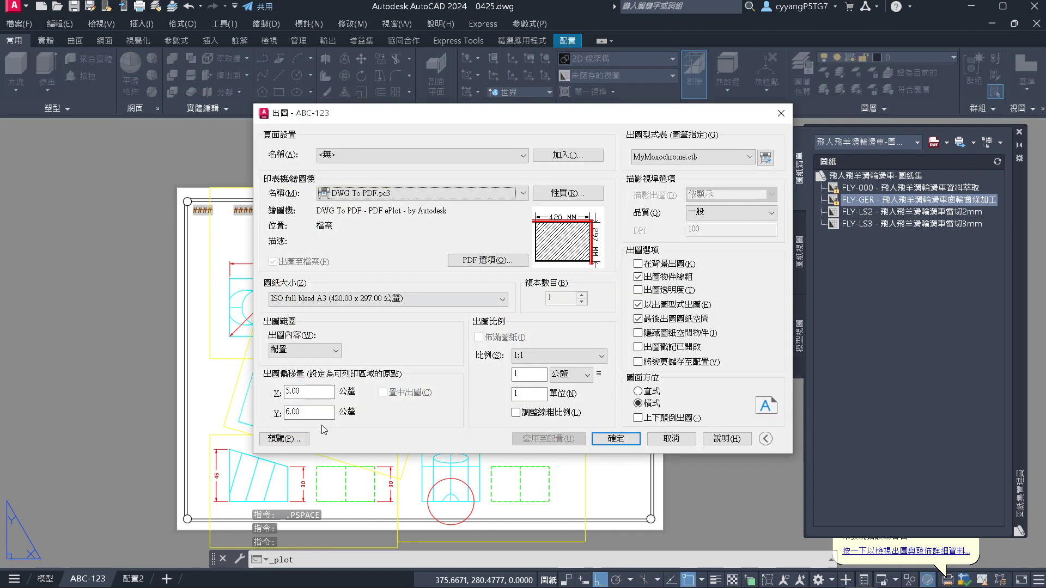
click(615, 439)
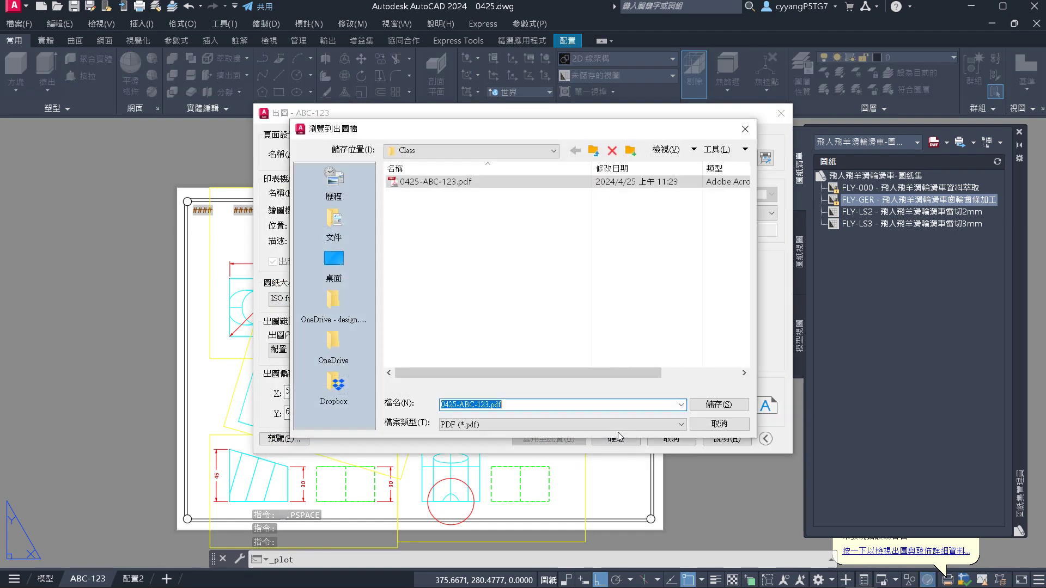
click(489, 405)
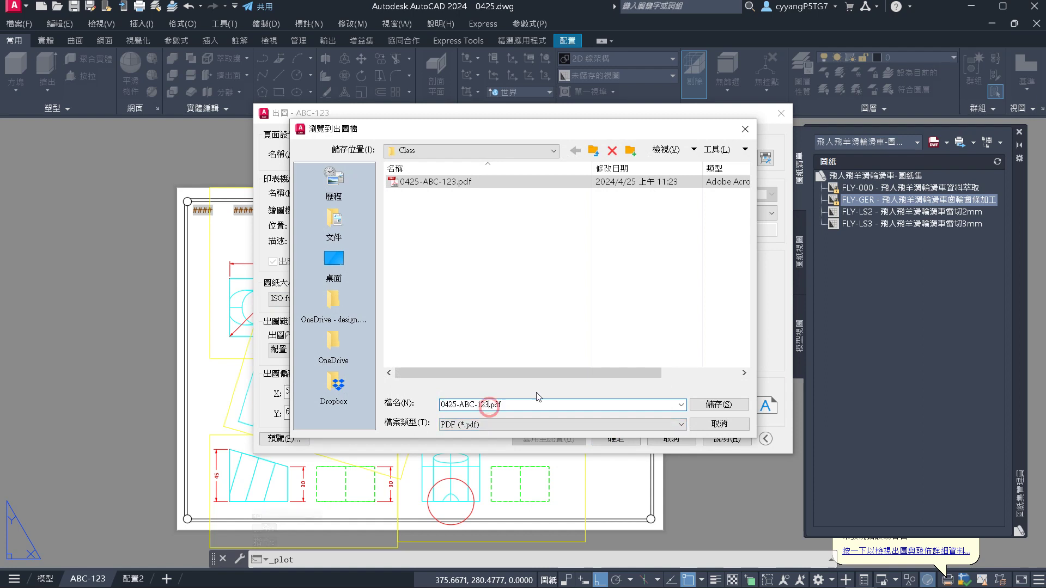
text(v2)
key(Return)
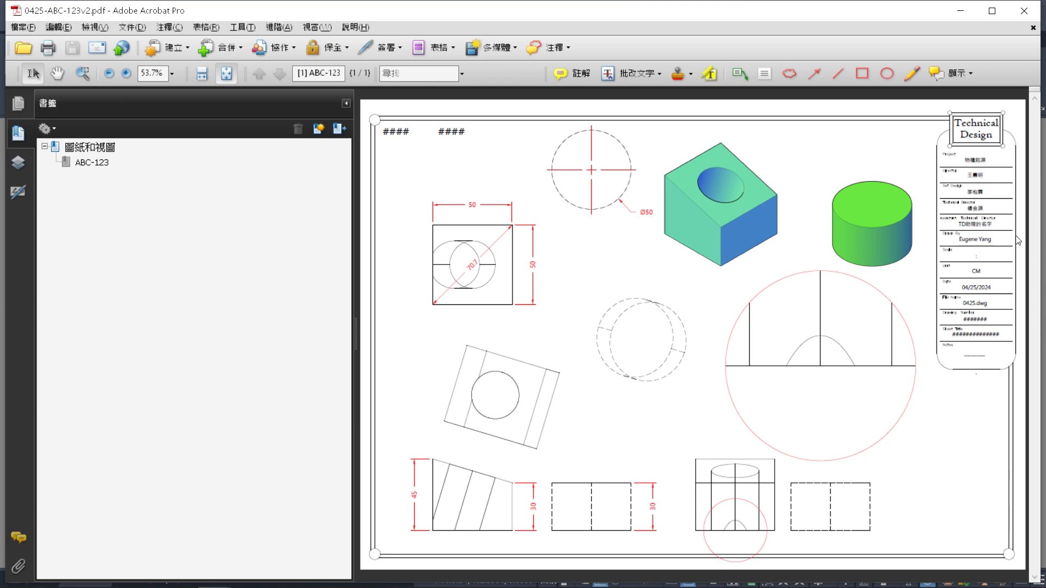
ctrl+scroll(733, 230, up, 11)
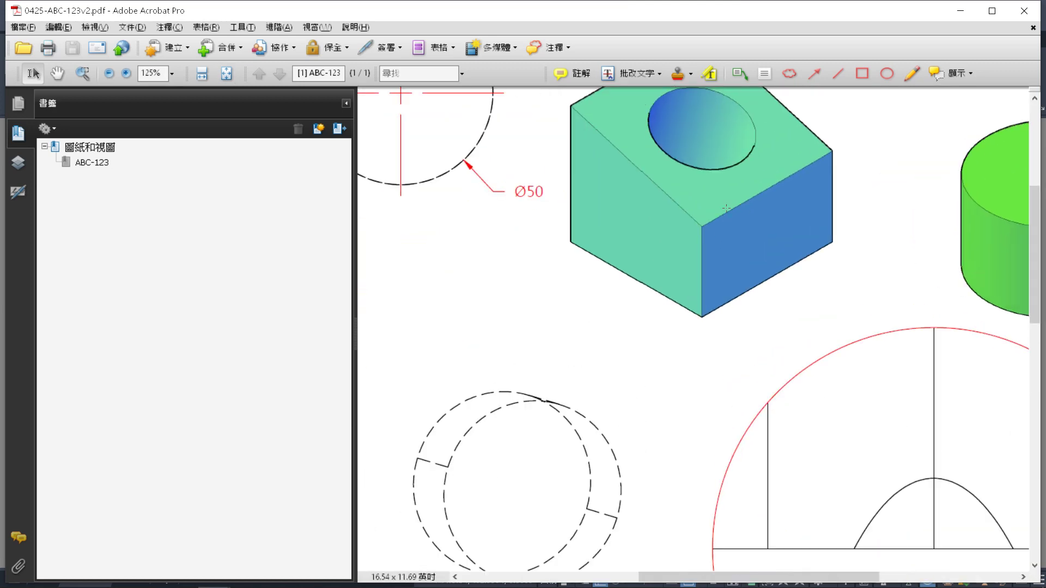
ctrl+scroll(695, 325, down, 4)
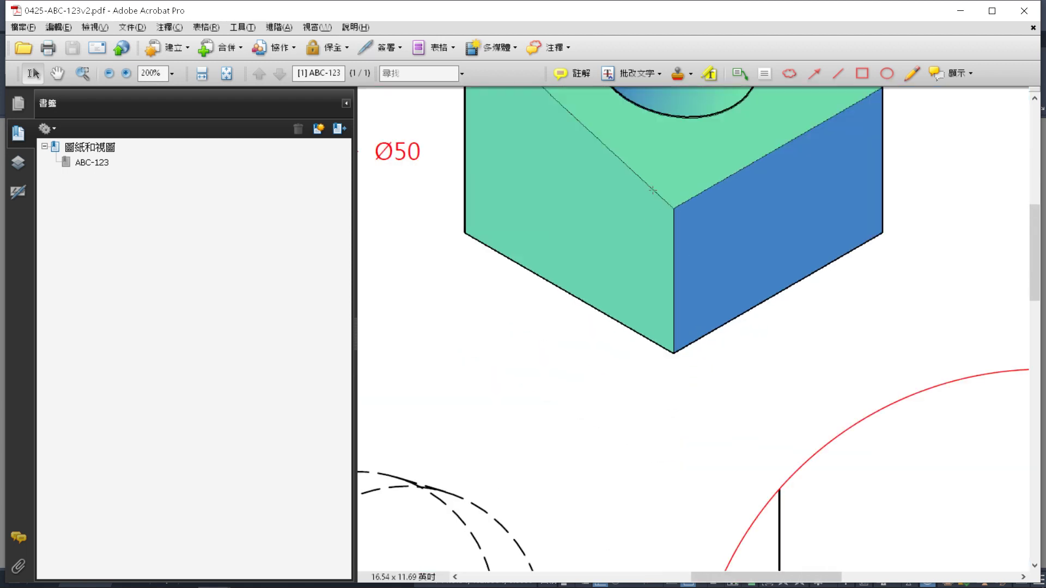
ctrl+scroll(651, 345, up, 5)
ctrl+scroll(687, 341, up, 1)
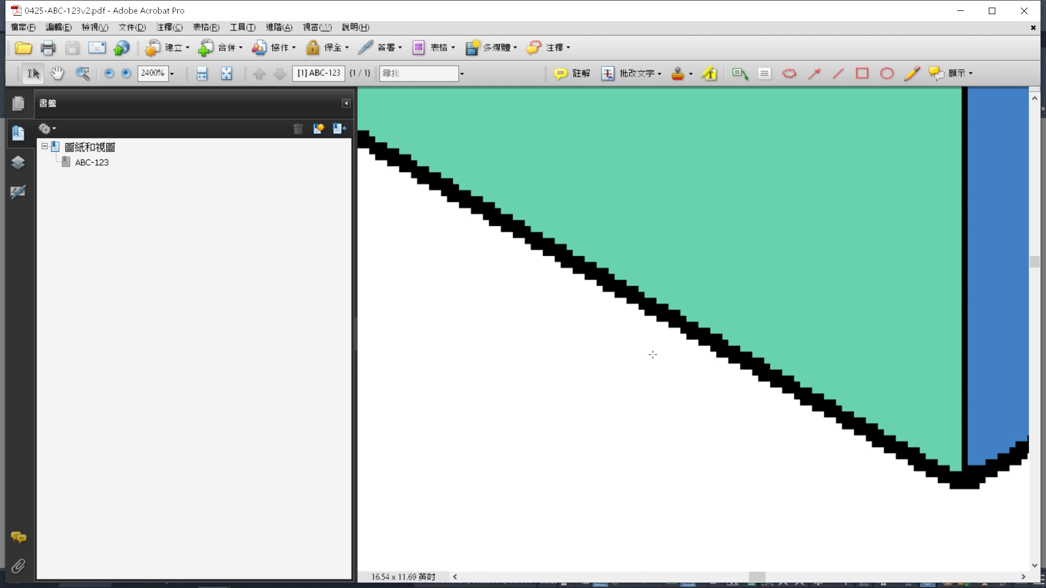
ctrl+scroll(652, 354, down, 8)
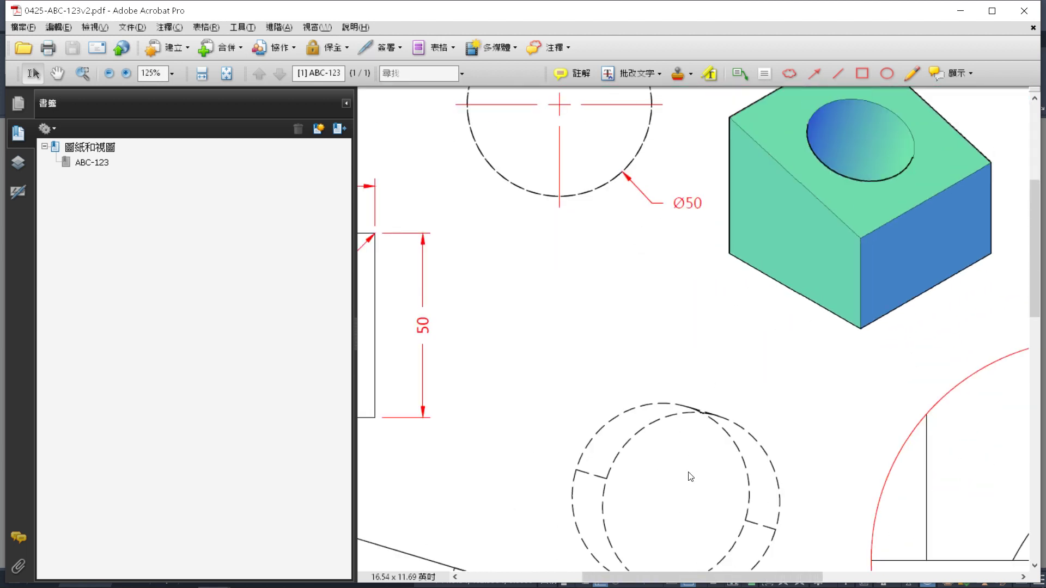
ctrl+scroll(688, 476, up, 4)
ctrl+scroll(665, 381, up, 6)
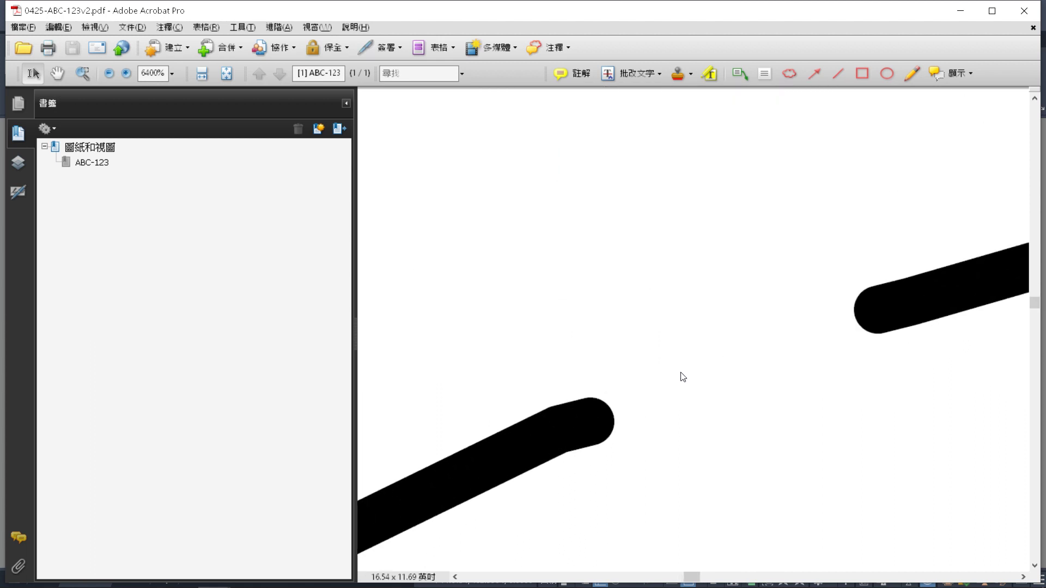
ctrl+scroll(656, 324, down, 3)
ctrl+scroll(642, 311, up, 3)
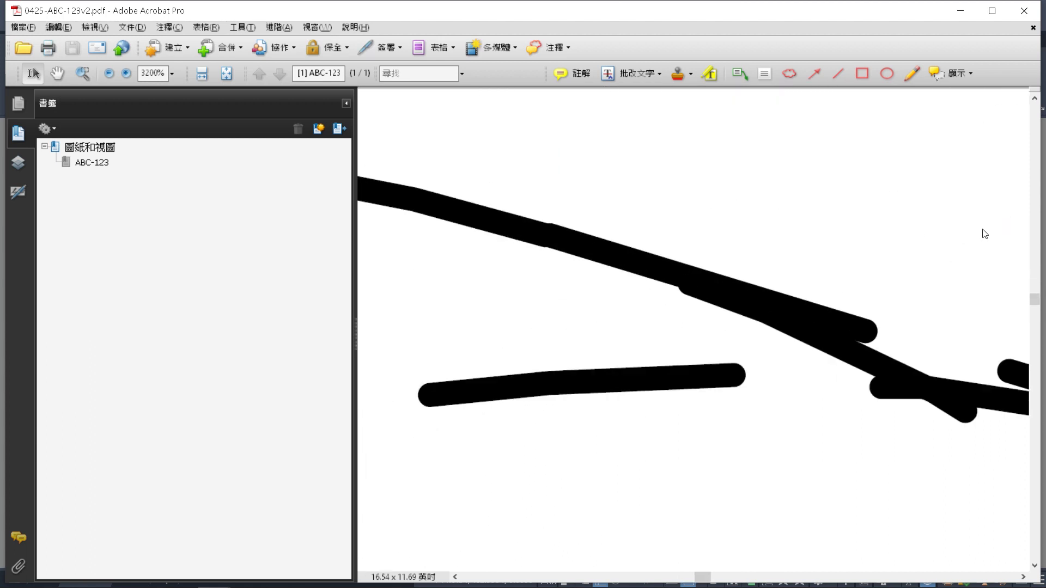
ctrl+scroll(640, 300, down, 6)
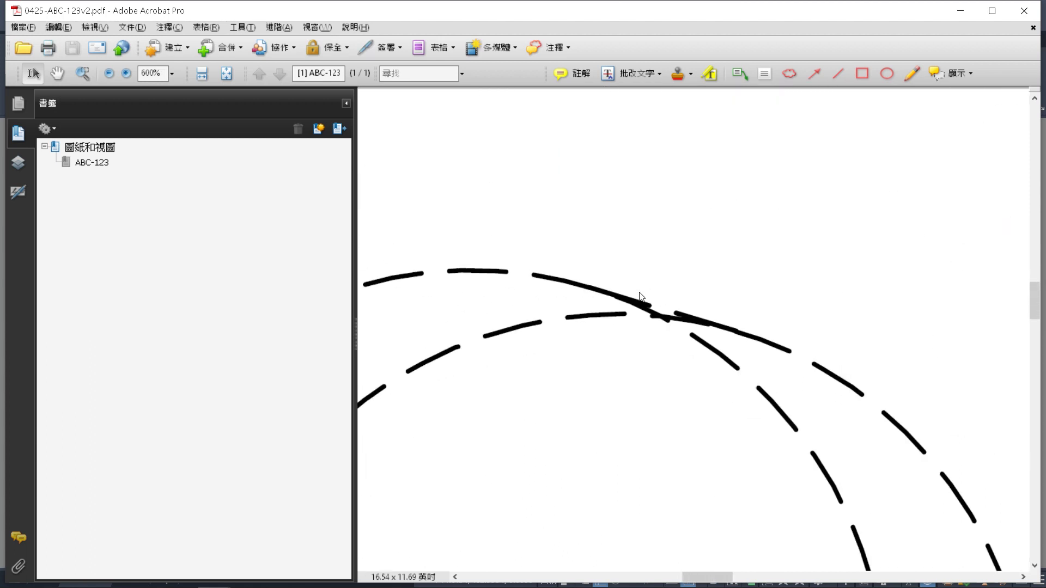
ctrl+scroll(937, 352, up, 5)
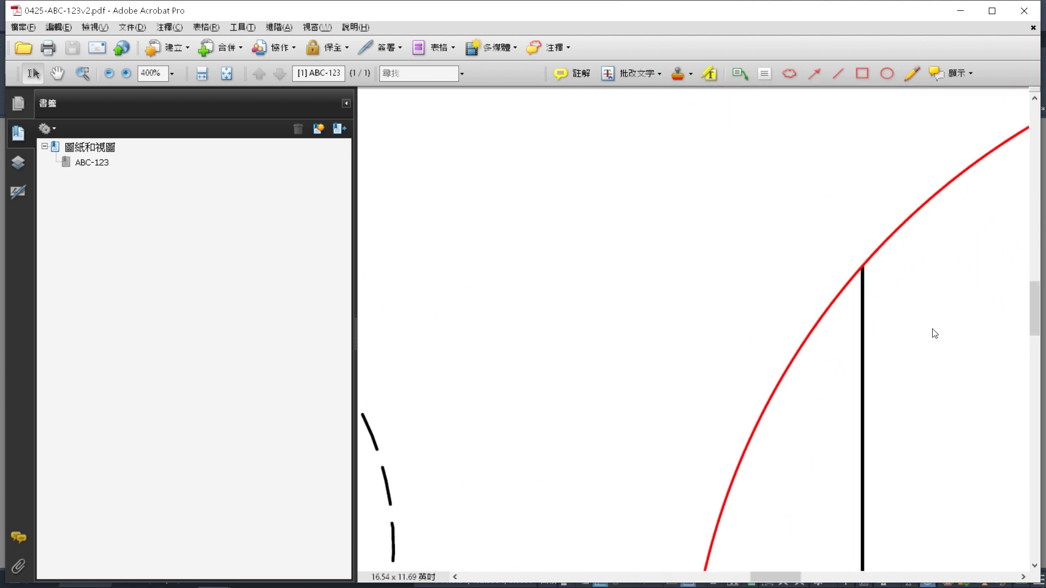
ctrl+scroll(639, 373, down, 5)
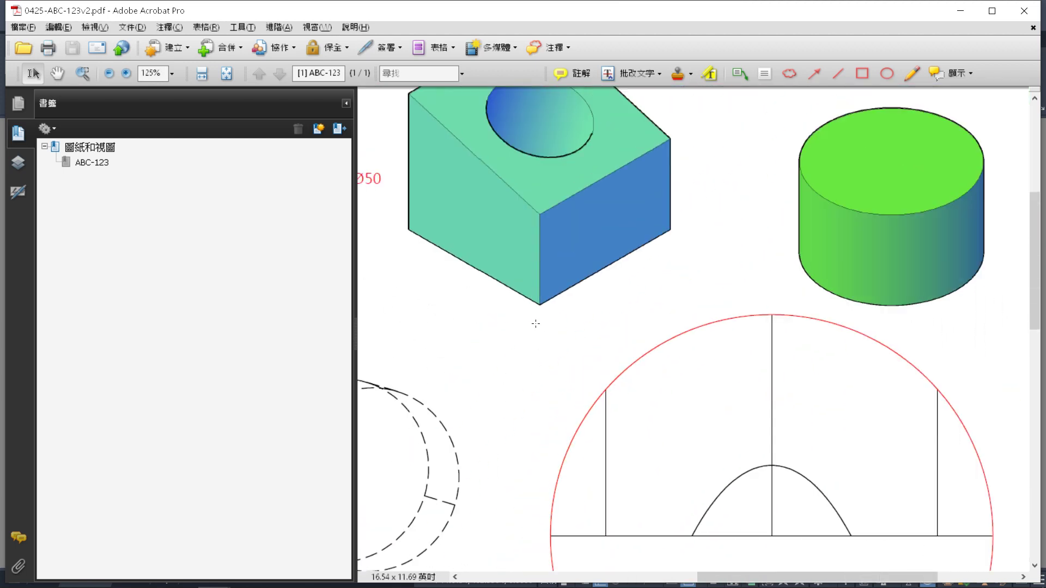
ctrl+scroll(537, 322, up, 4)
ctrl+scroll(443, 289, up, 2)
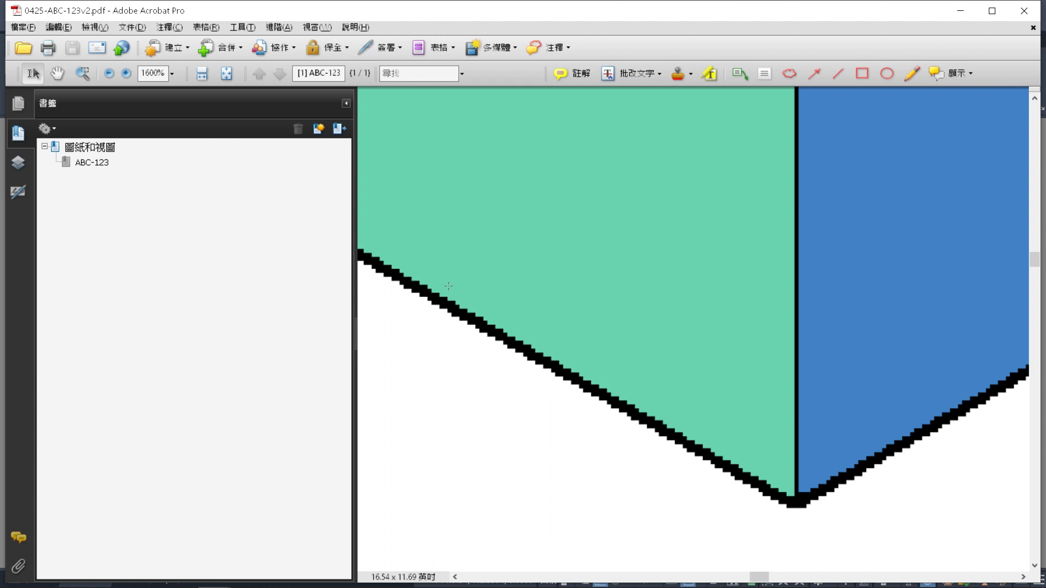
ctrl+scroll(829, 158, up, 2)
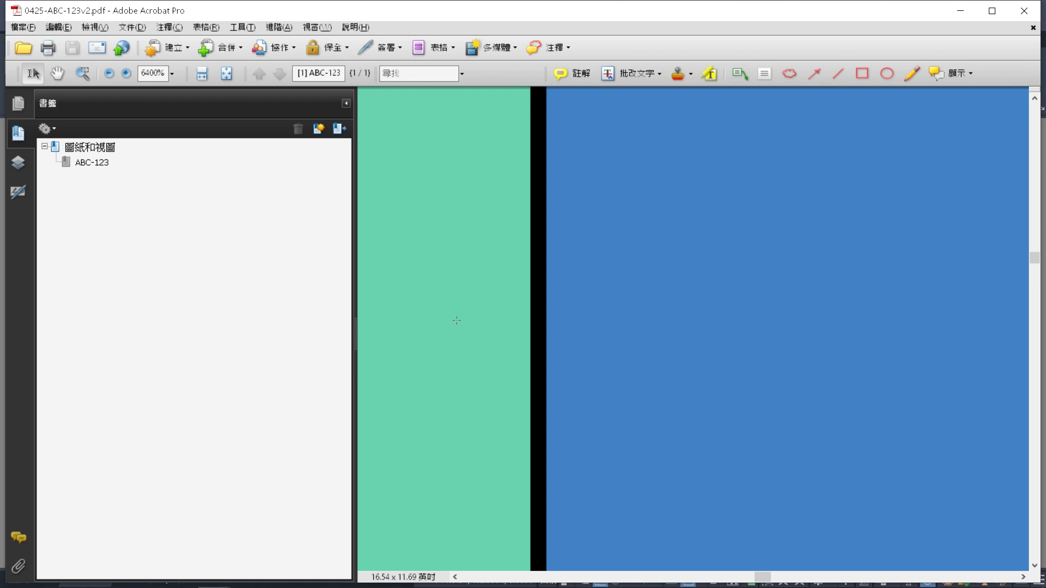
scroll(683, 249, down, 5)
ctrl+scroll(690, 383, down, 1)
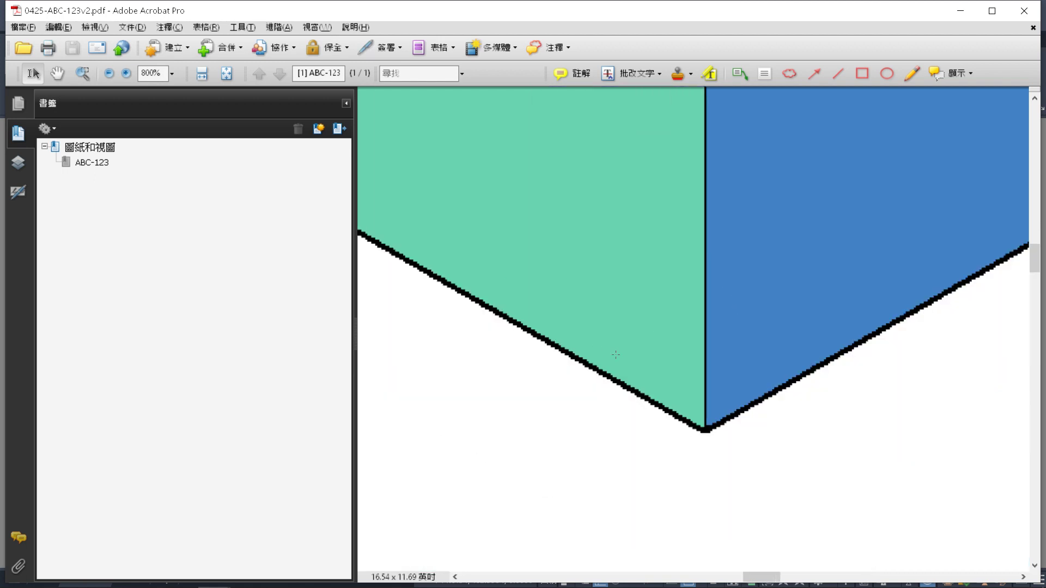
ctrl+scroll(690, 383, up, 1)
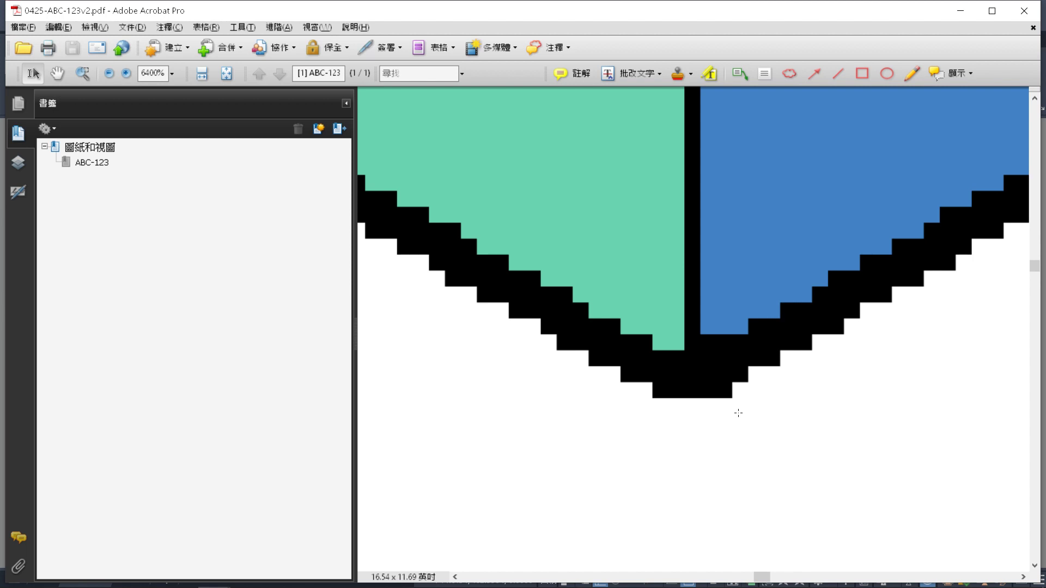
ctrl+scroll(738, 413, down, 12)
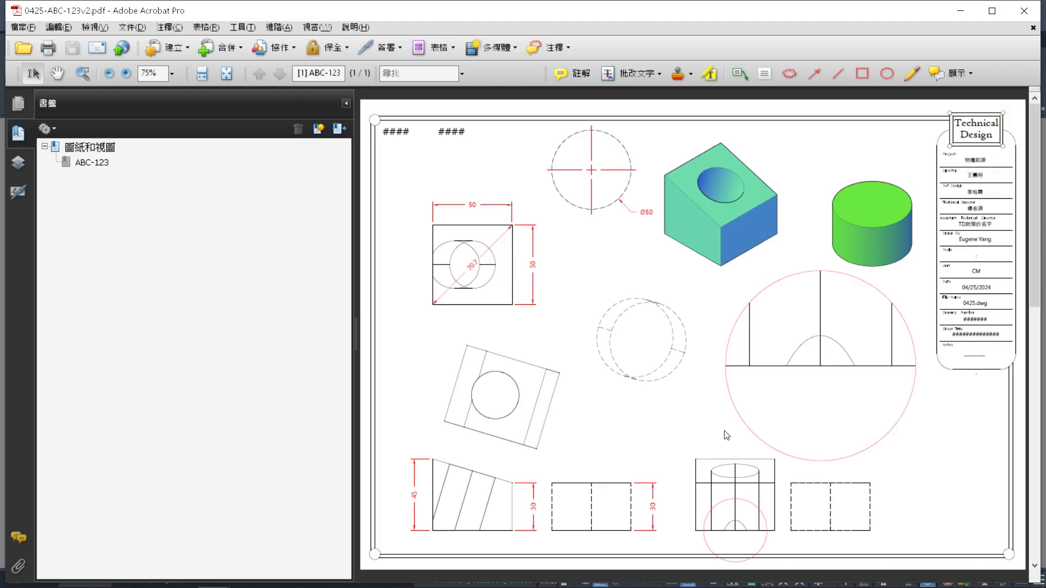
Return to 0425.dwg and confirm the 3D viewport keeps the Conceptual visual style
key(alt+Tab)
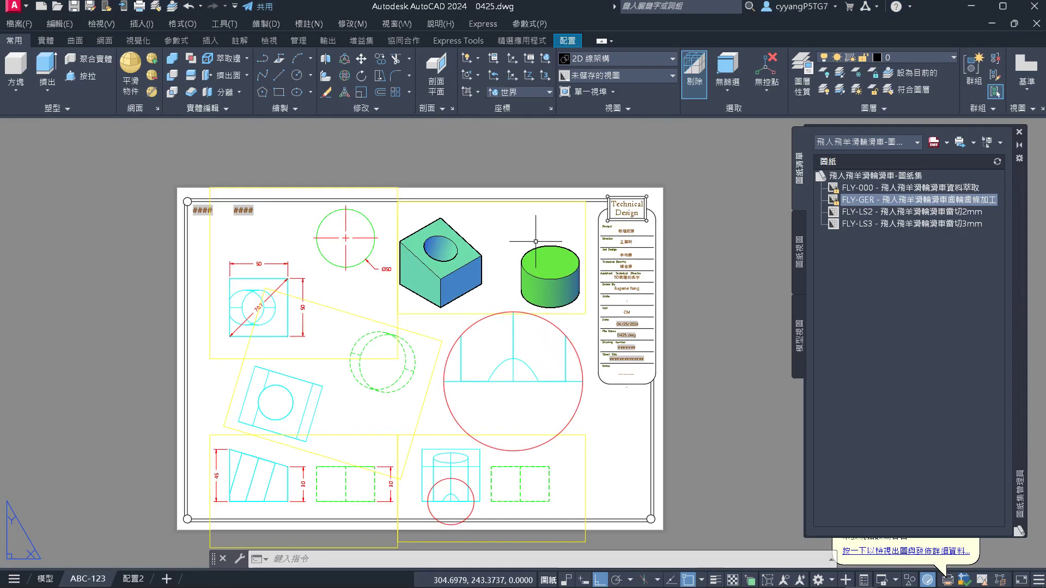
scroll(427, 206, up, 2)
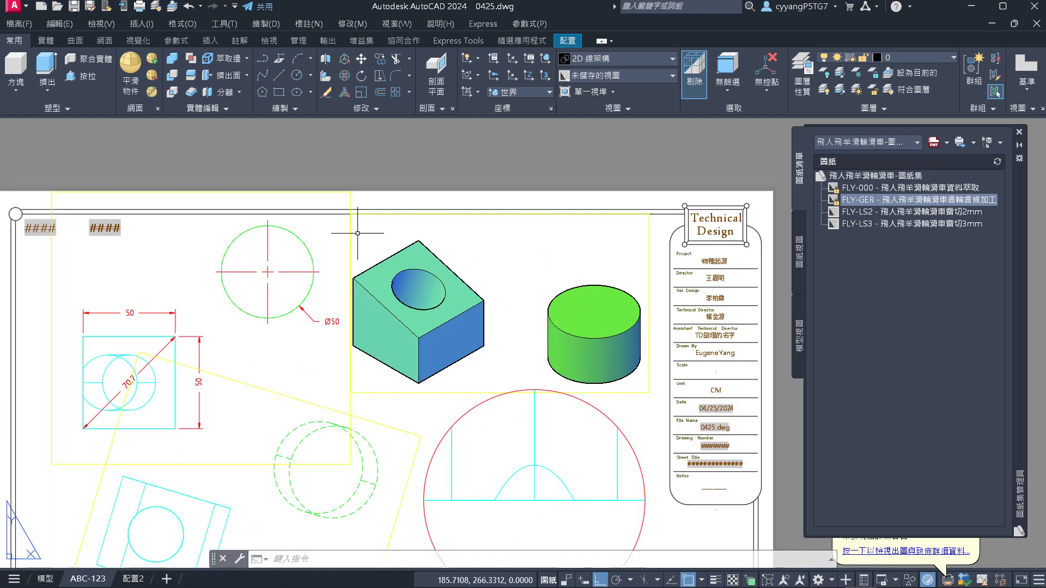
double_click(406, 223)
click(405, 224)
click(406, 223)
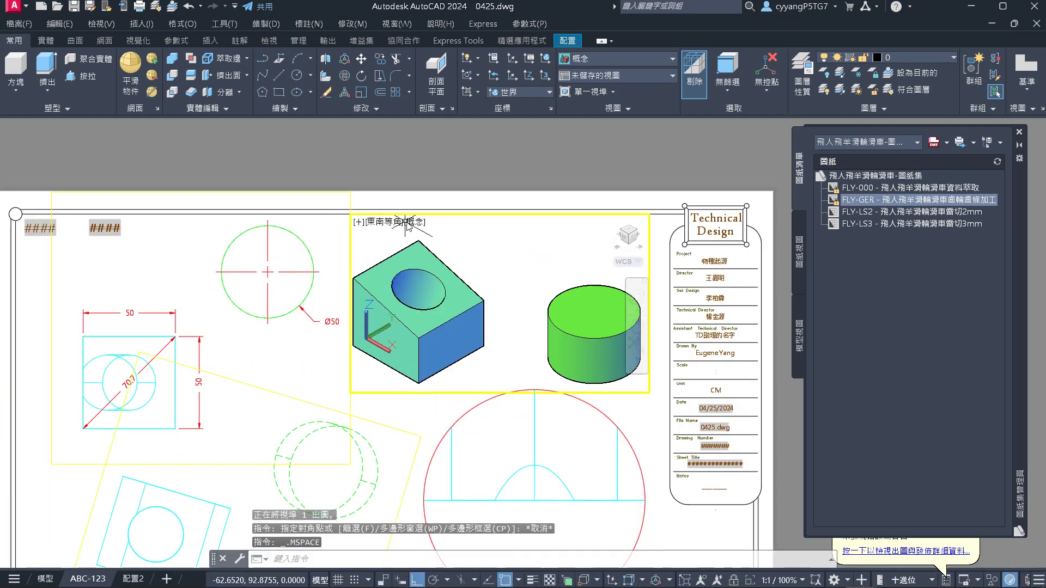
click(410, 222)
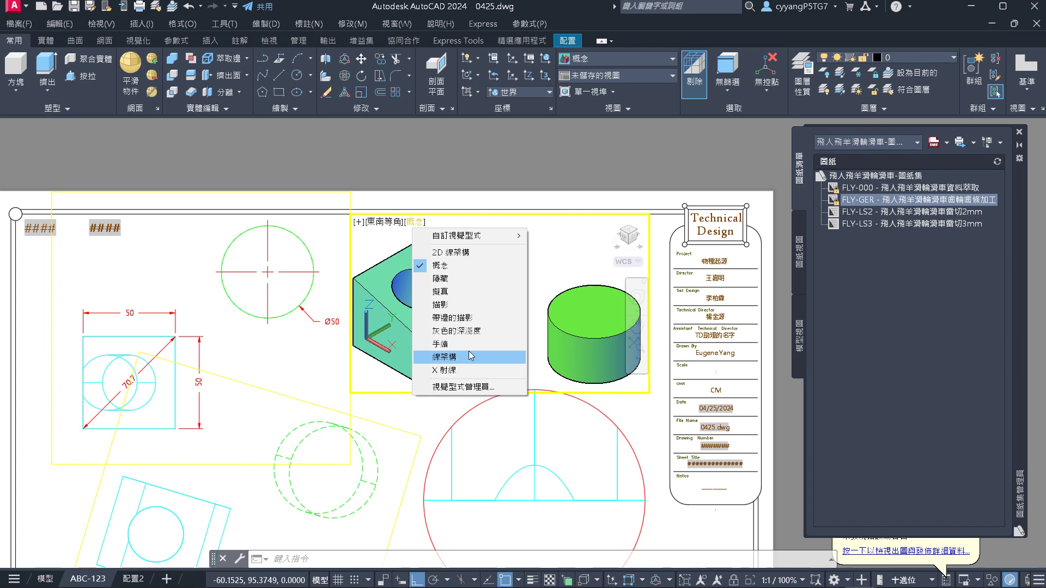
key(Escape)
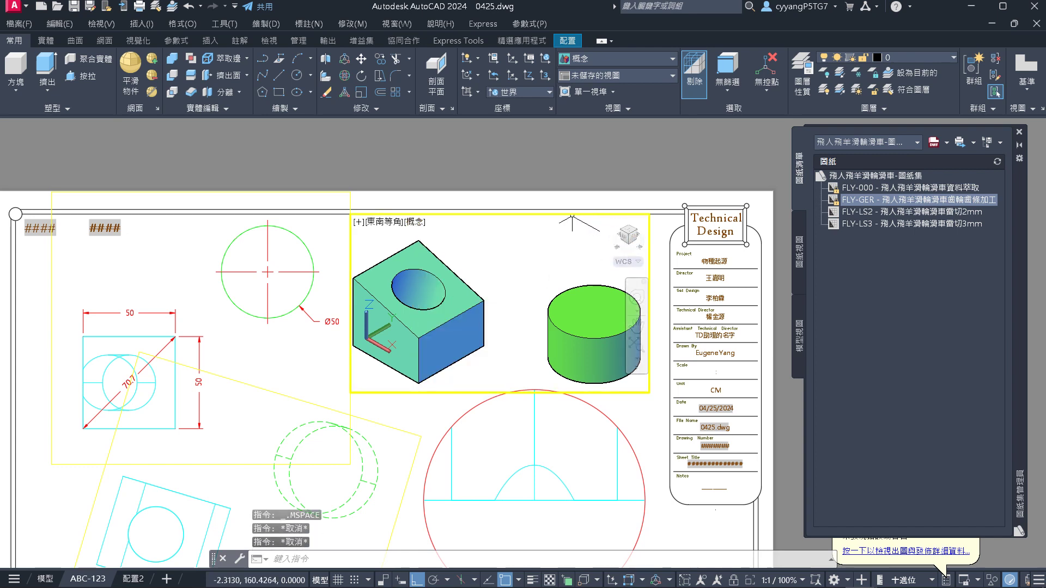
double_click(541, 181)
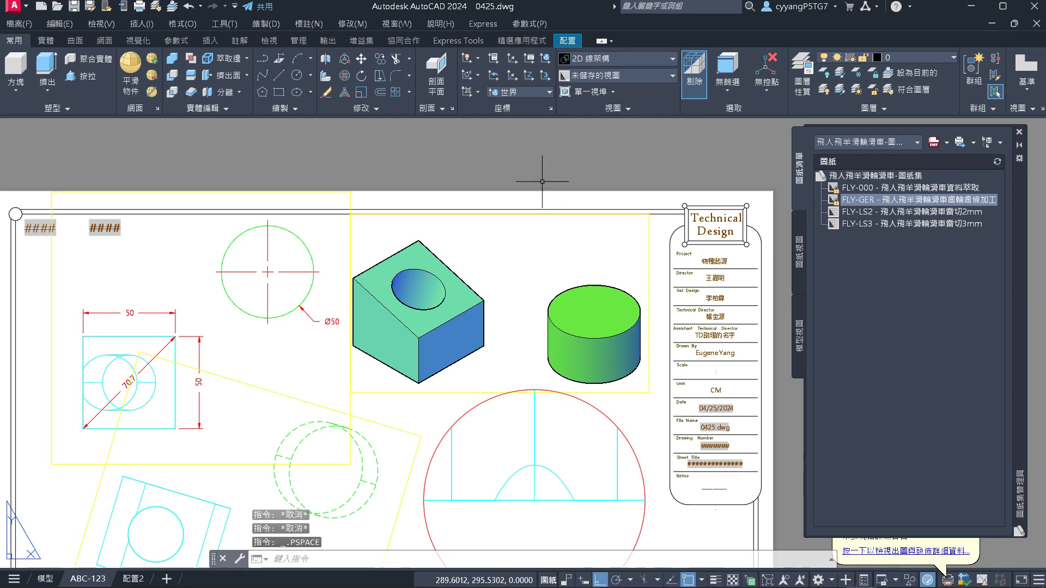
Select the 3D viewport and show its Shade Plot submenu, currently As Displayed
scroll(616, 288, up, 2)
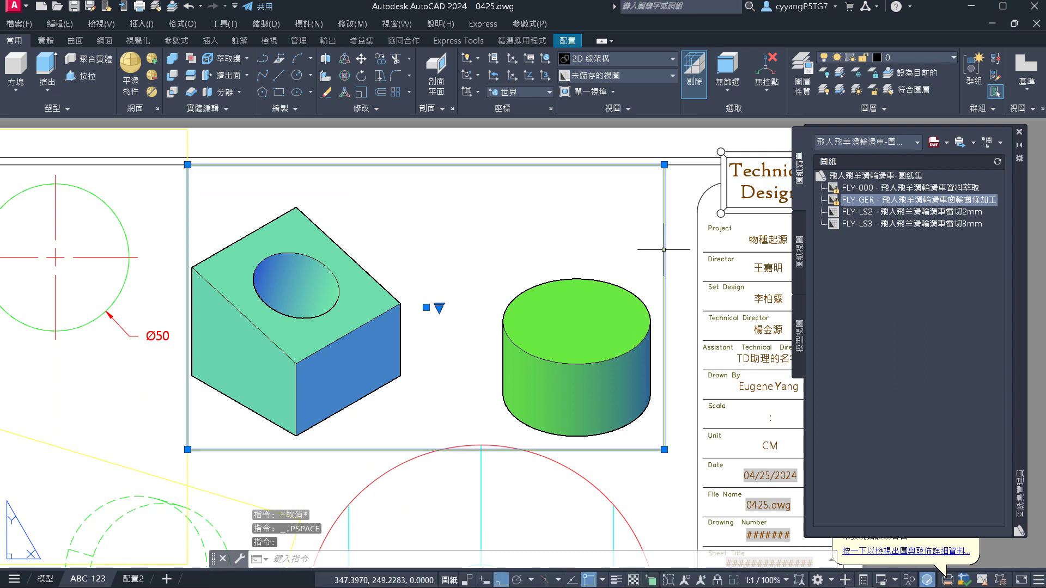
click(664, 250)
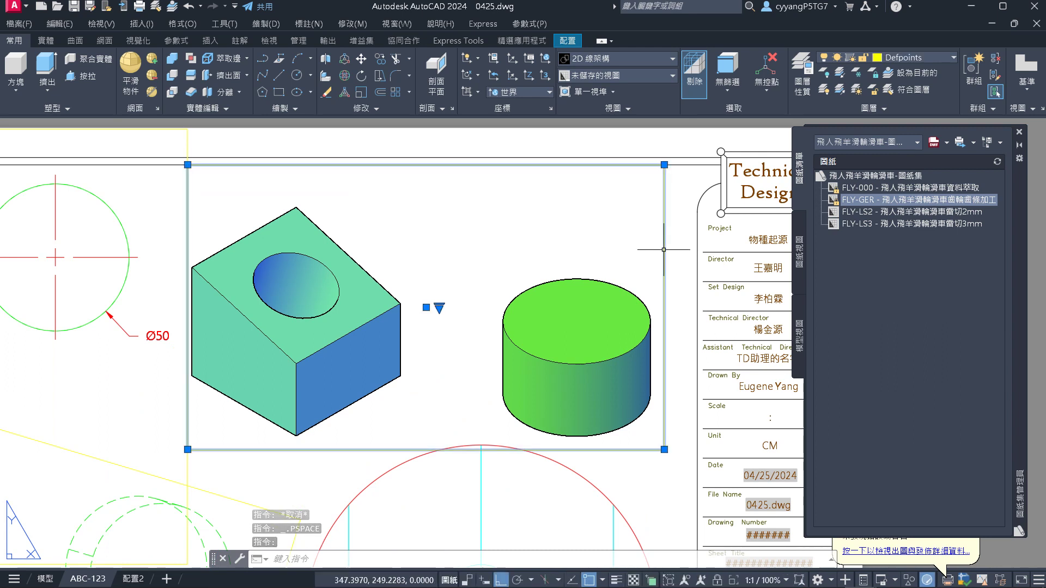
right_click(663, 251)
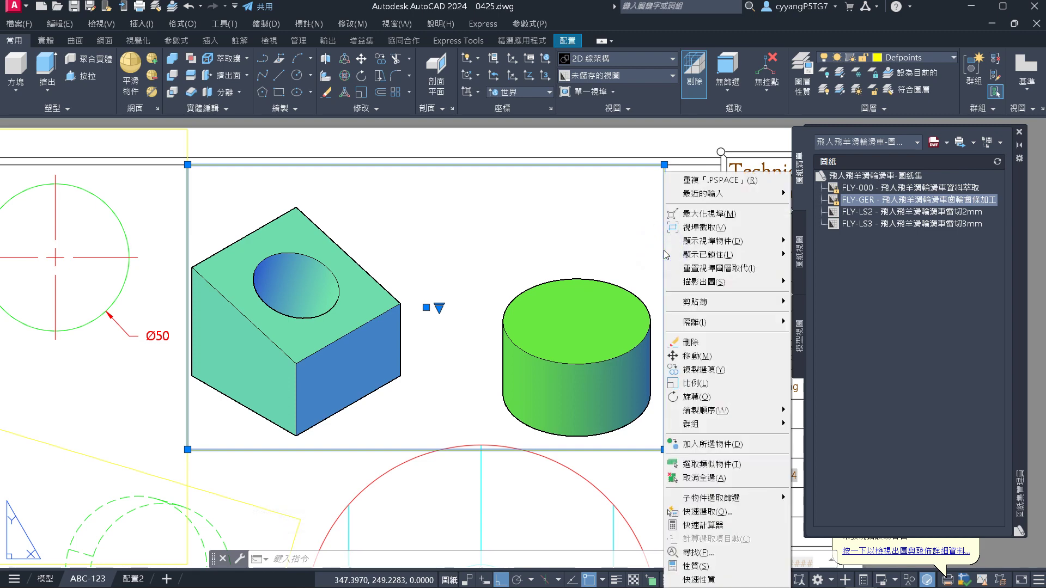
mouse_move(685, 283)
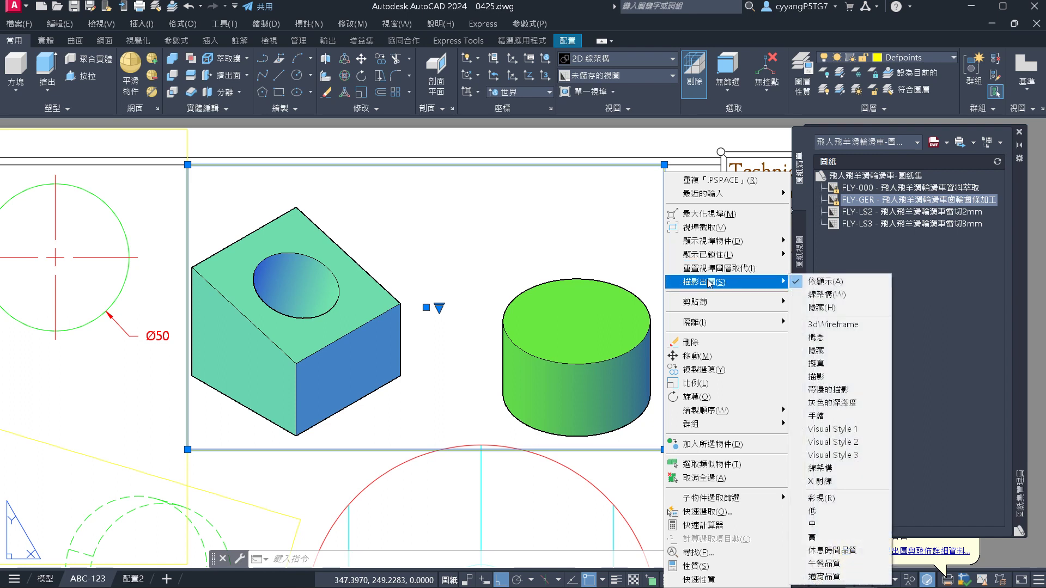
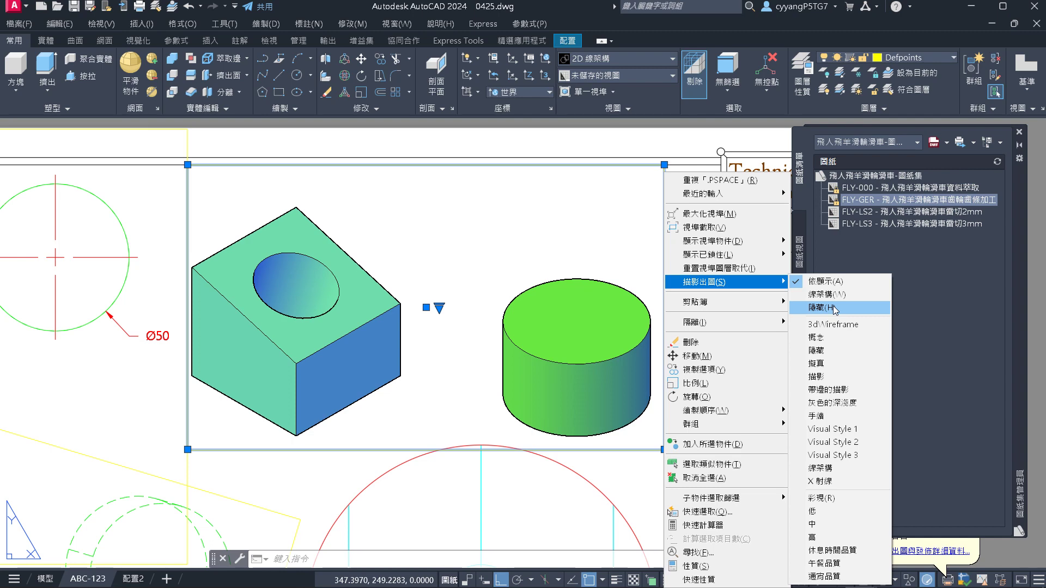
Set the box-and-cylinder viewport's Shade Plot option to Hidden
click(834, 308)
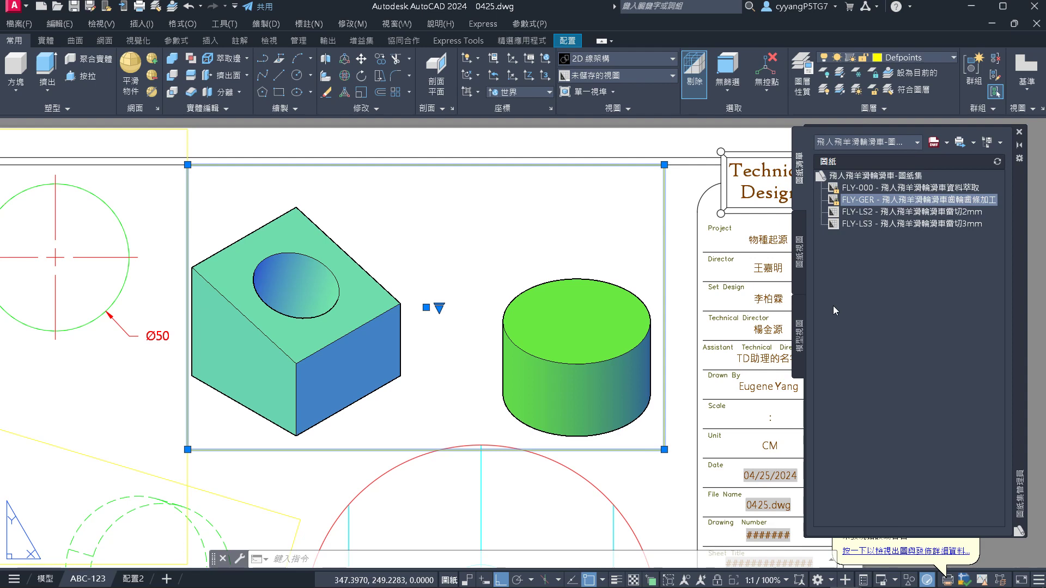
right_click(667, 290)
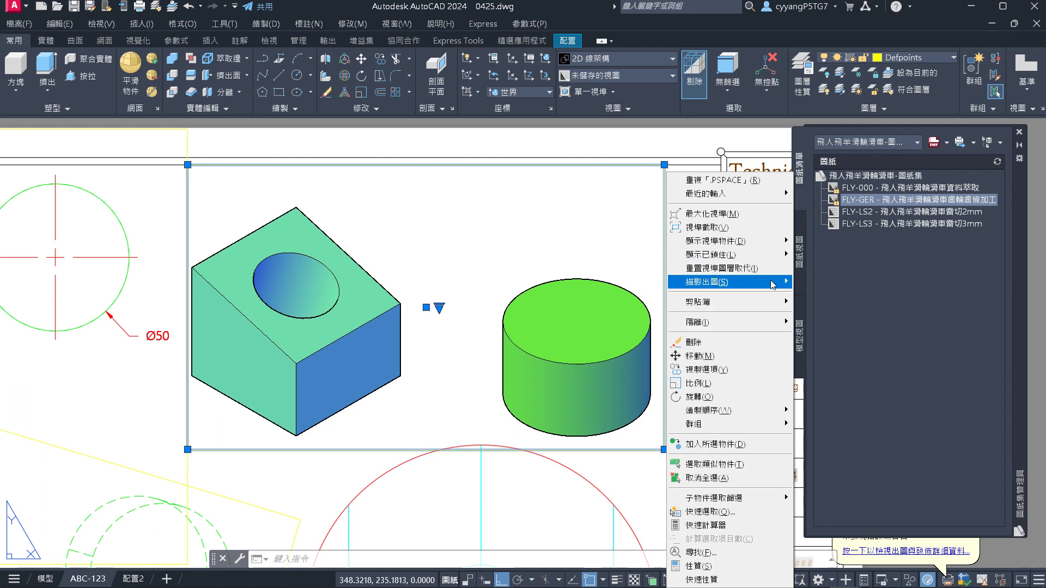
mouse_move(773, 286)
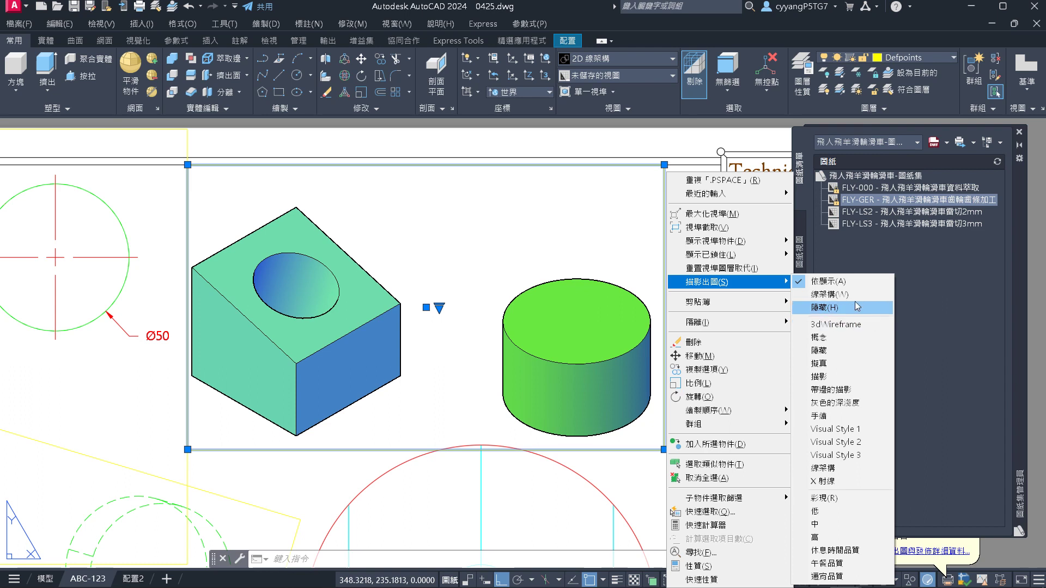
click(843, 311)
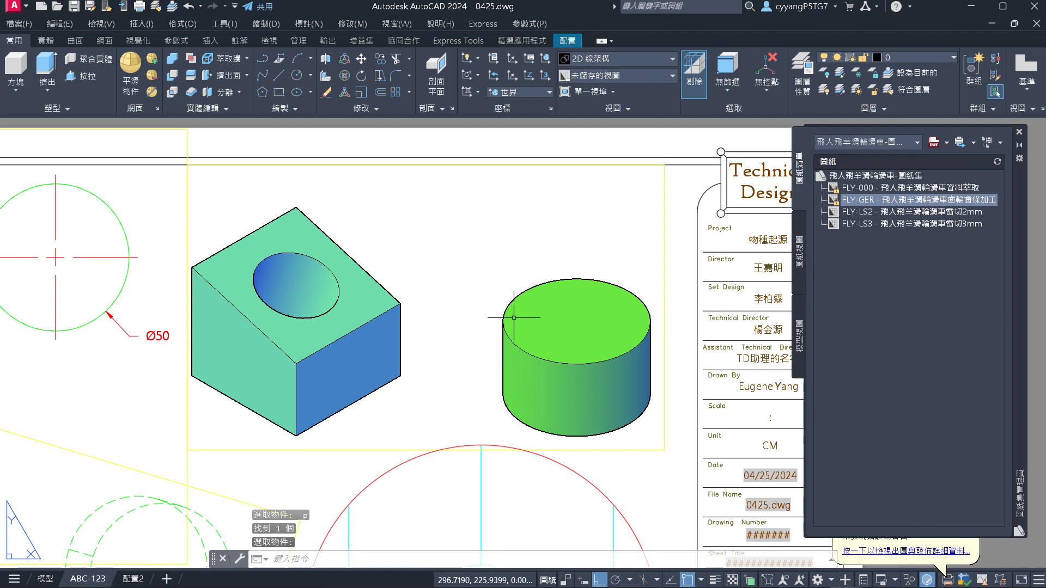
scroll(514, 318, down, 6)
scroll(493, 261, up, 4)
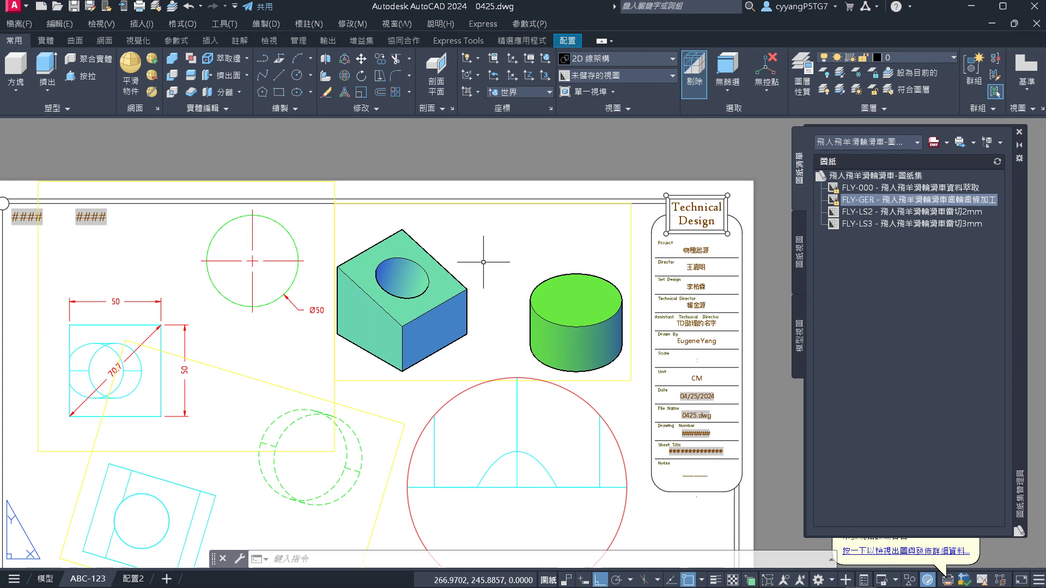
Change the DISPSILH system variable from 1 to 0 using the command line
text(DISP)
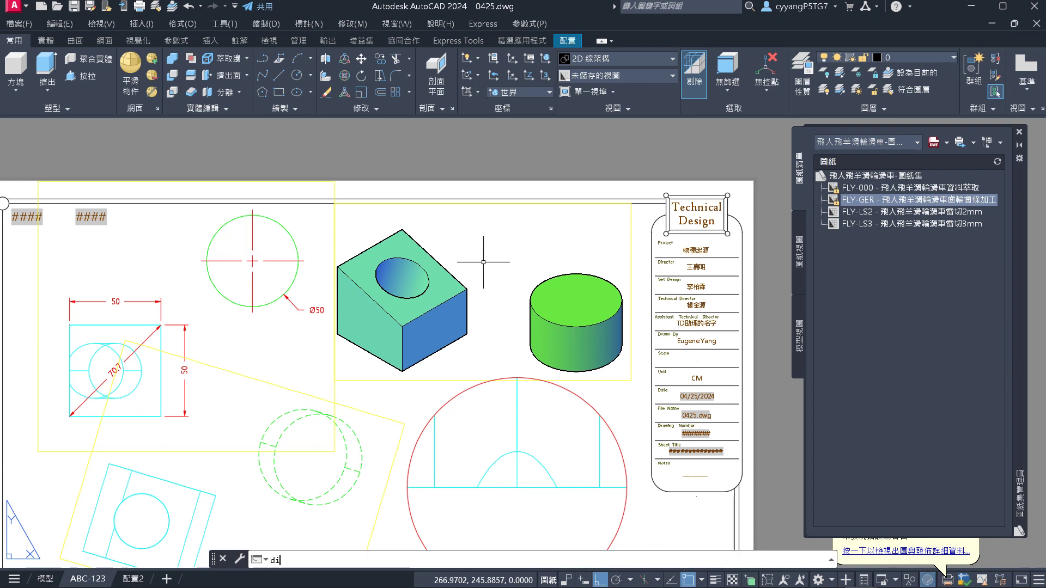
text(SILh)
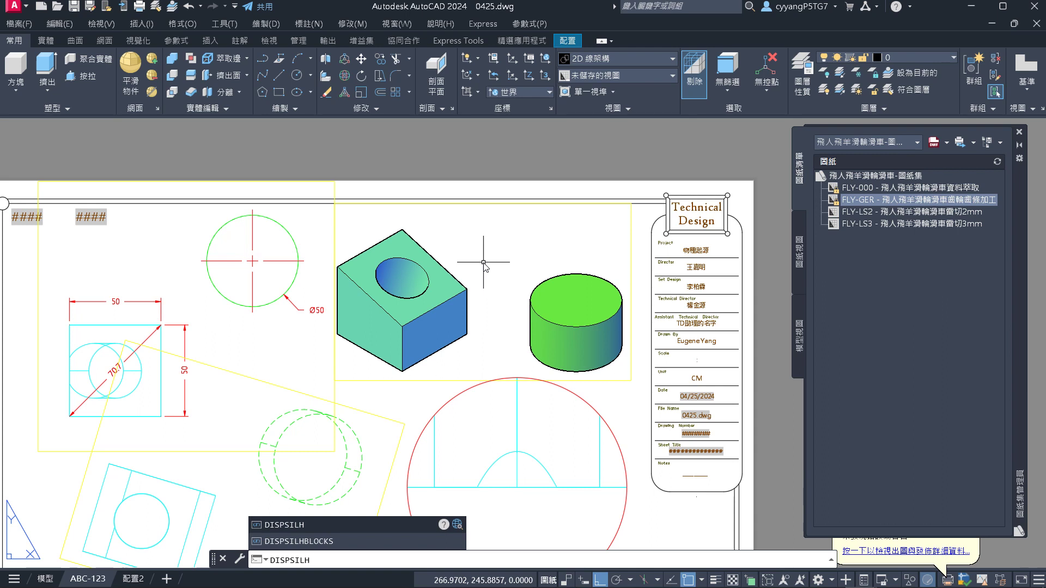
key(Return)
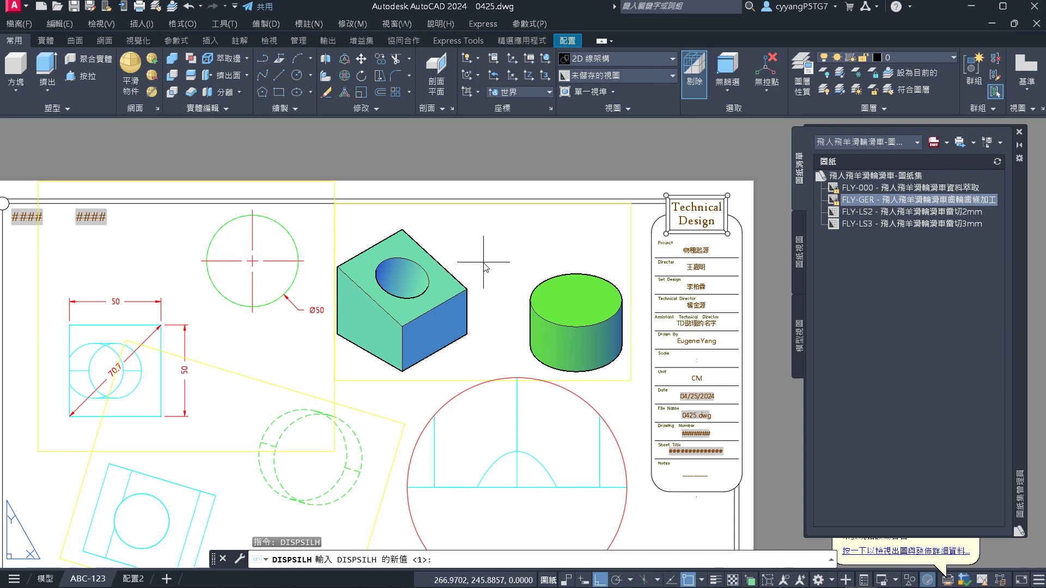
text(0)
key(Return)
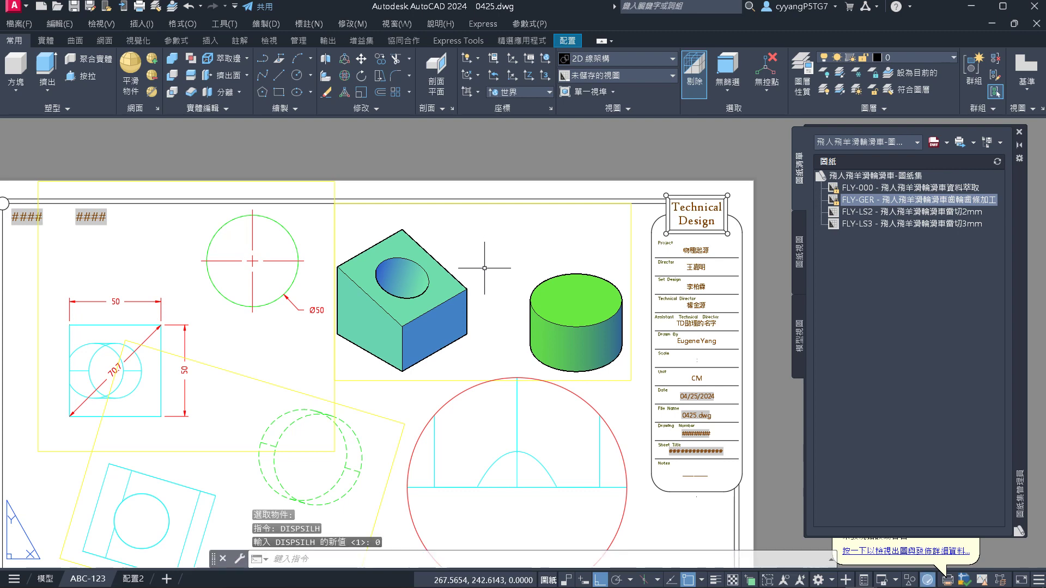
scroll(483, 264, down, 7)
scroll(532, 242, up, 4)
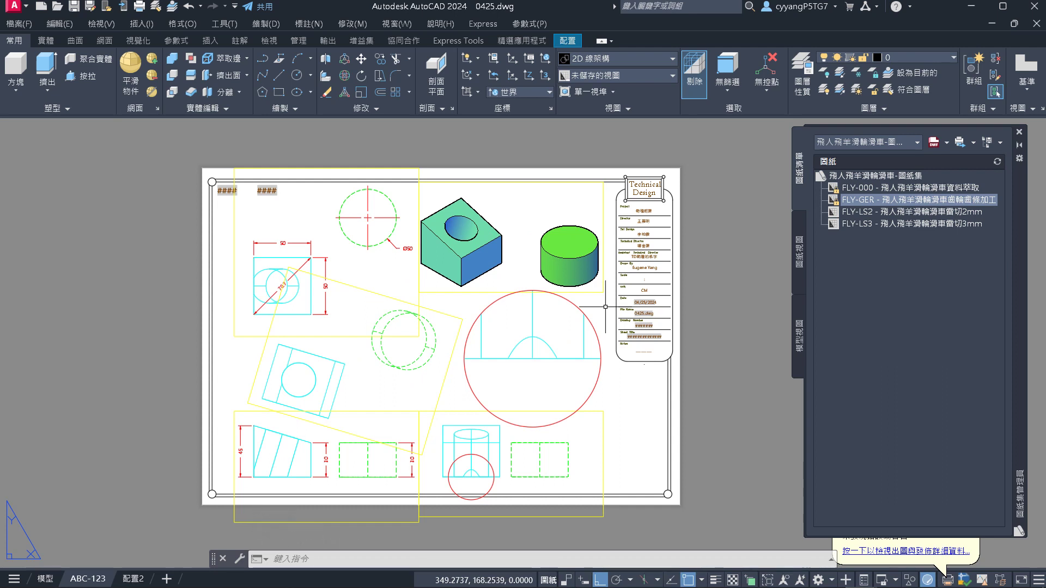
Preview the ABC-123 plot, zooming in on the solids' dense black lines, then return to Plot
key(ctrl+p)
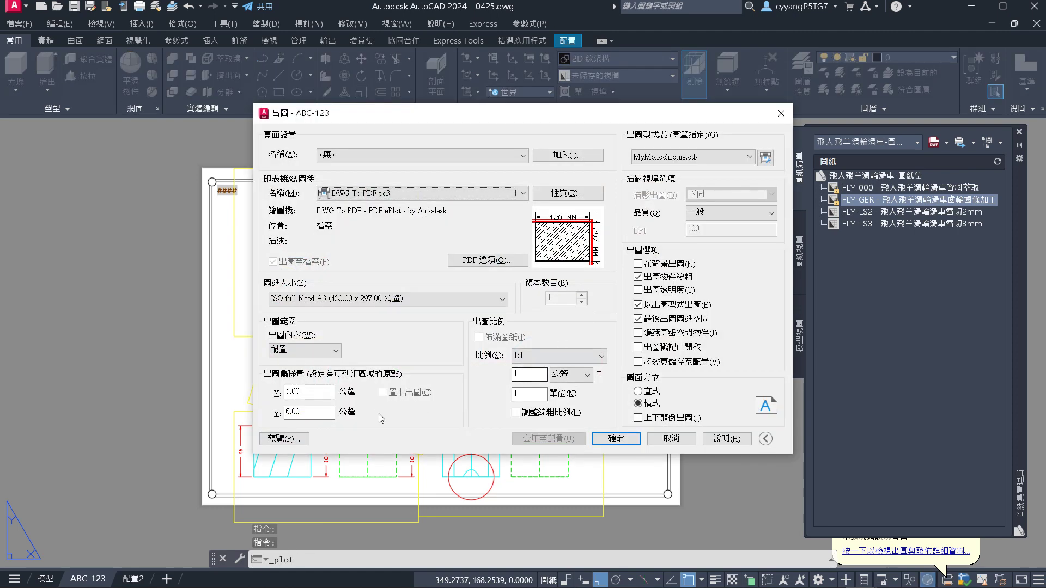
click(283, 439)
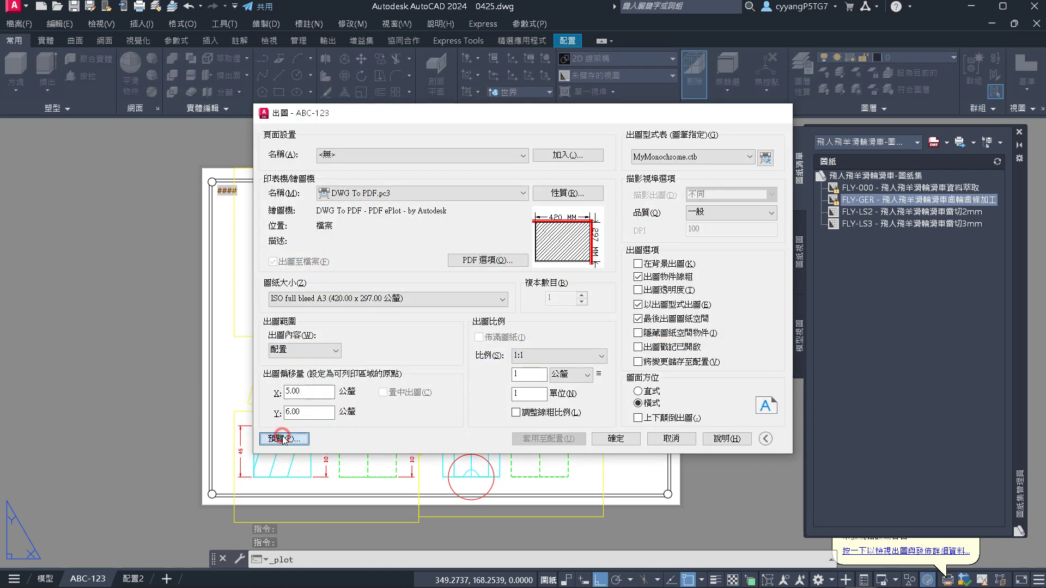
scroll(659, 192, up, 7)
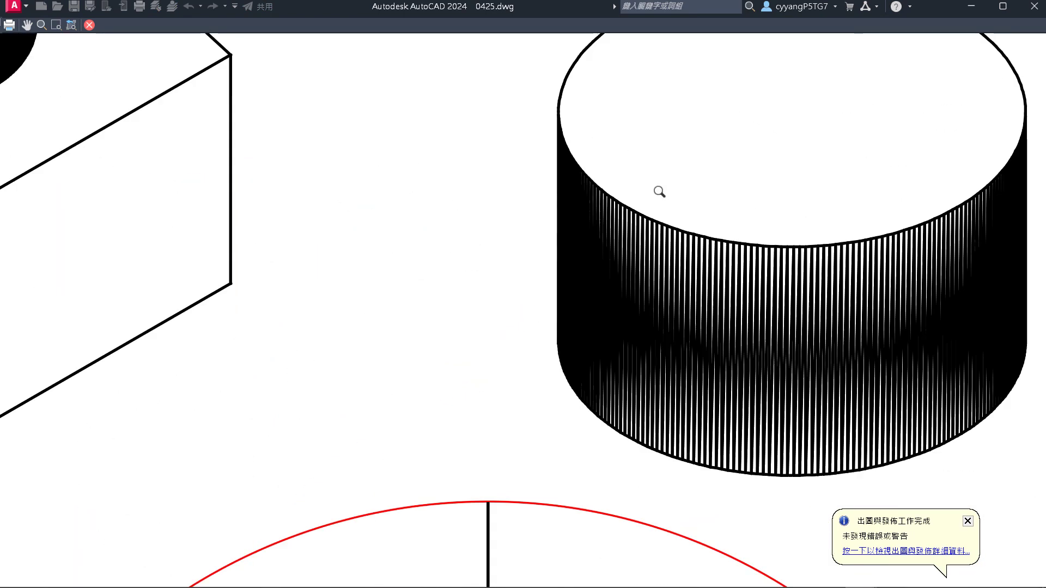
scroll(621, 297, down, 4)
scroll(305, 180, up, 2)
scroll(272, 182, down, 4)
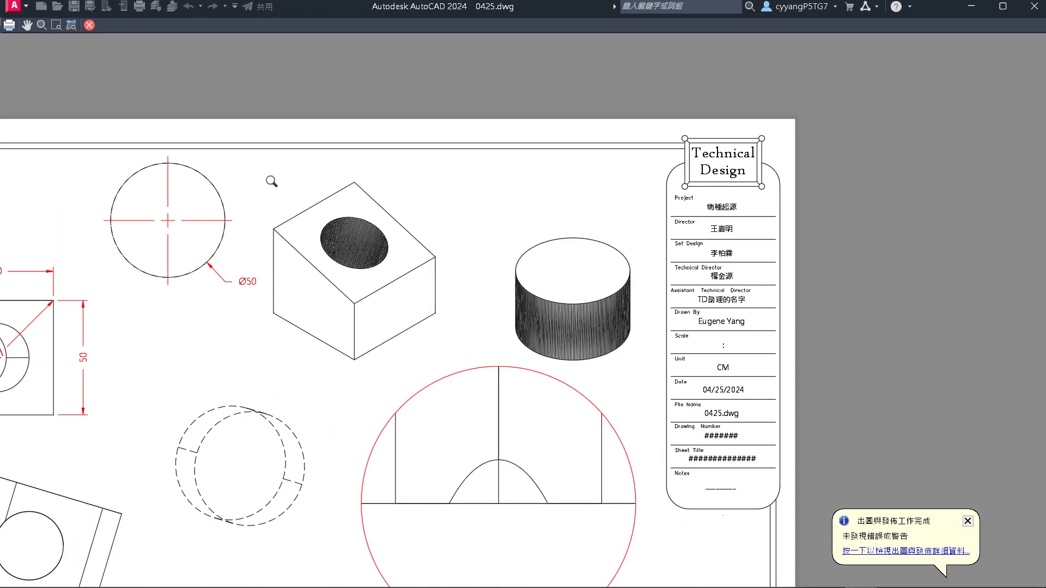
scroll(336, 198, up, 6)
scroll(402, 367, down, 2)
scroll(414, 384, up, 2)
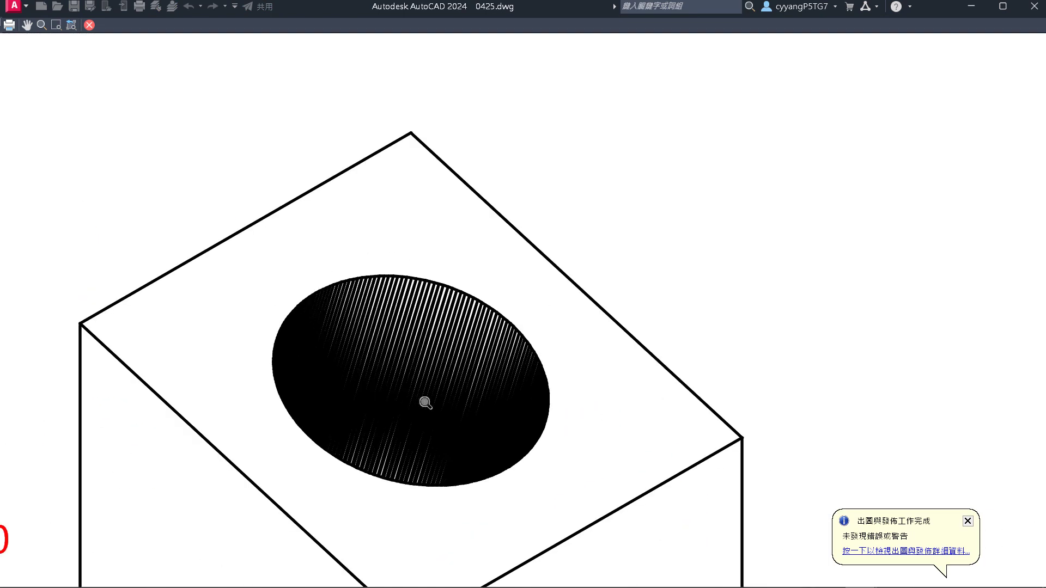
scroll(427, 409, down, 2)
scroll(245, 273, down, 5)
scroll(415, 248, up, 3)
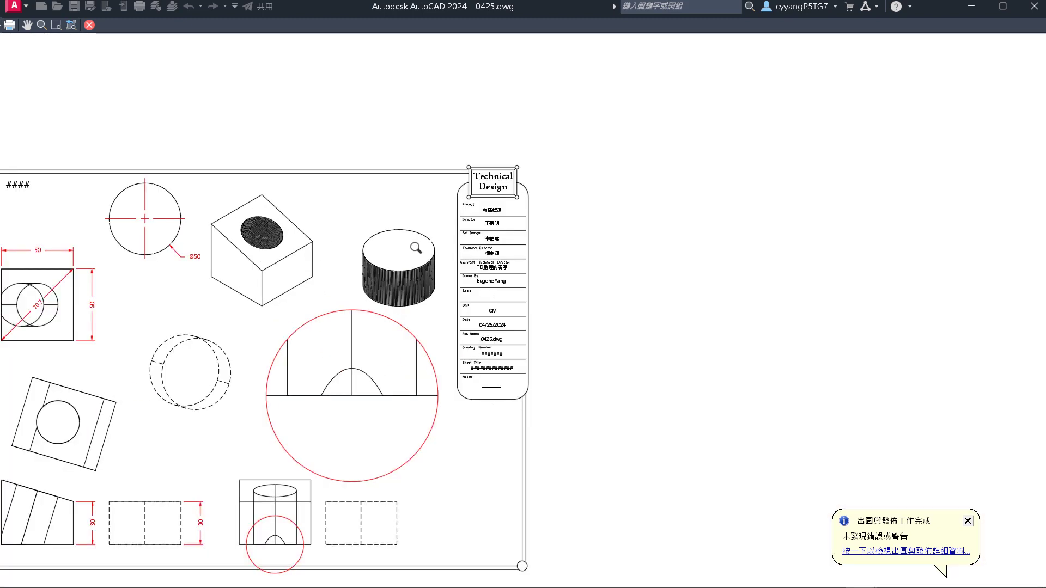
scroll(416, 249, up, 4)
scroll(427, 303, up, 3)
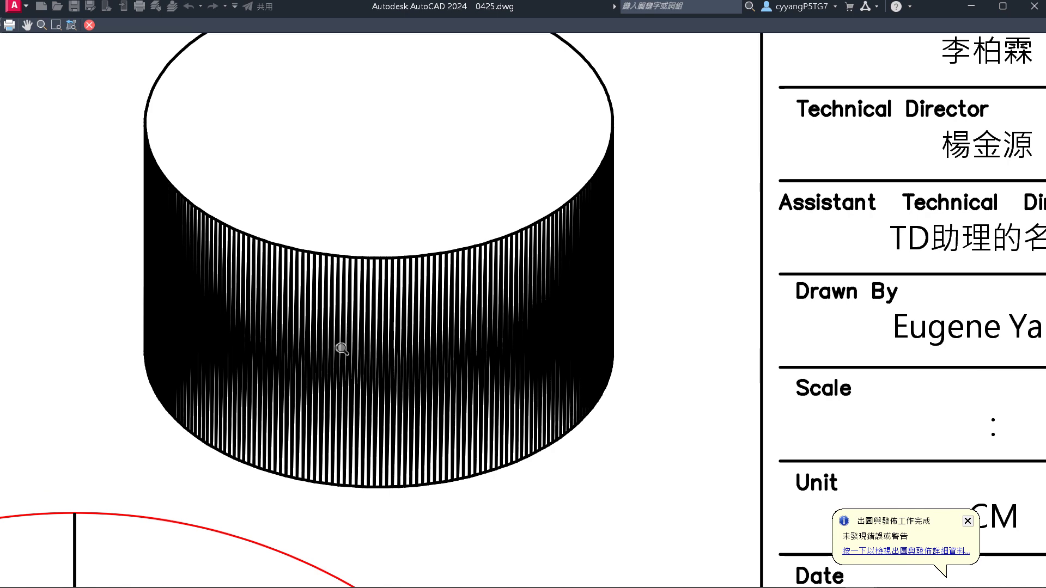
key(Escape)
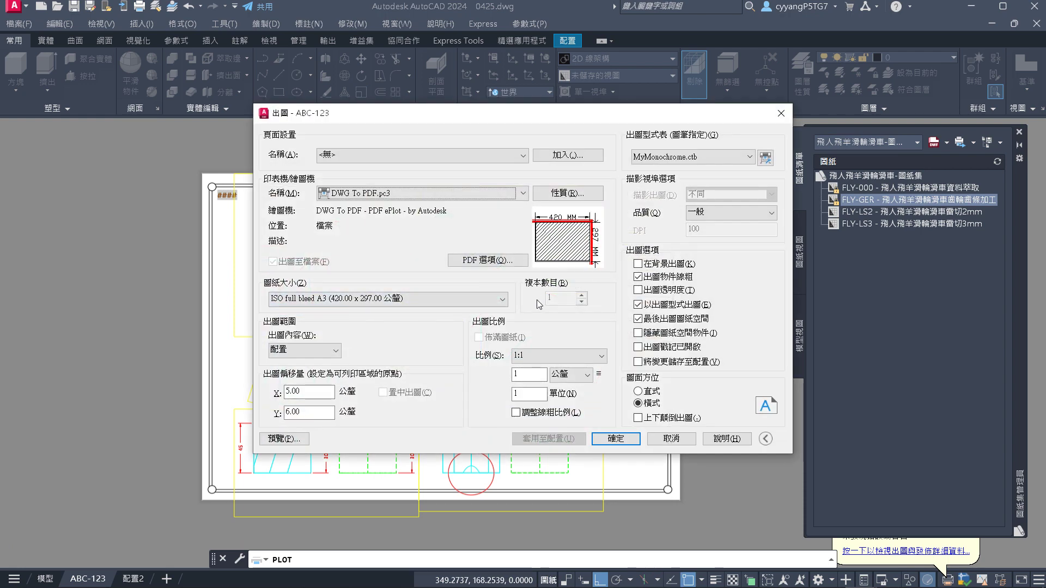
Cancel the plot and recheck DISPSILH, leaving it at 0
key(Escape)
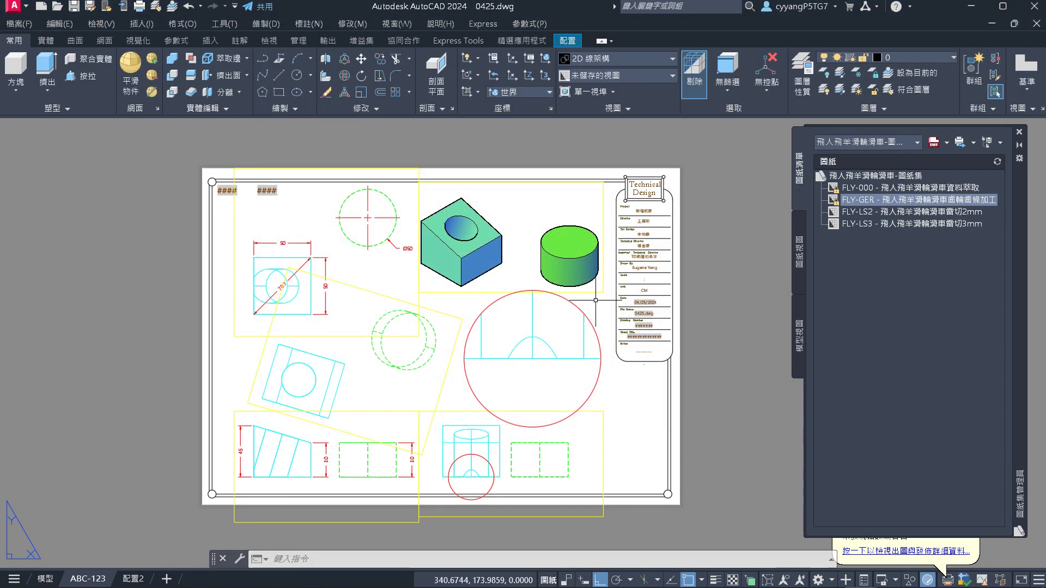
text(sil)
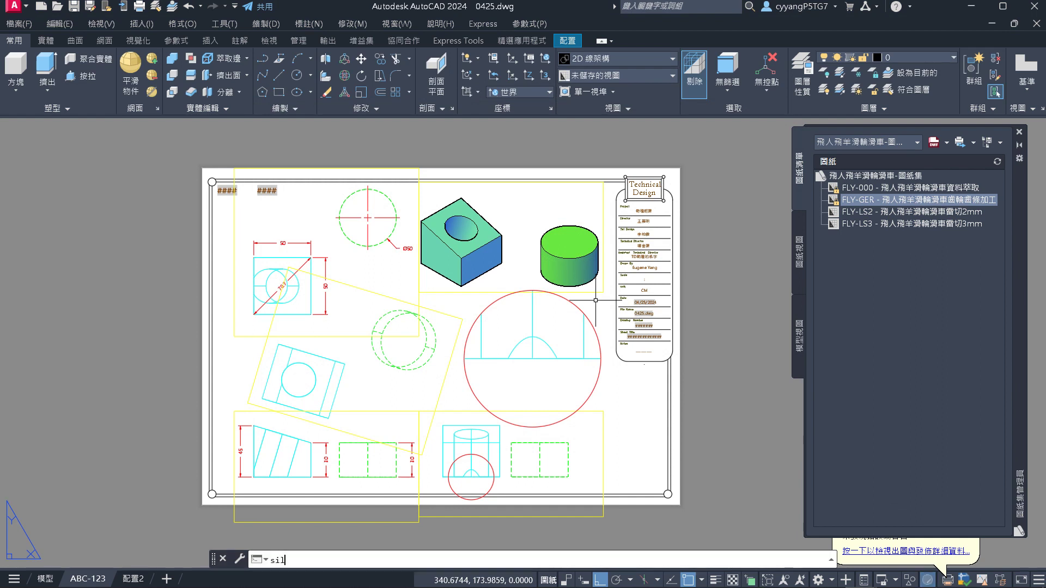
text(houet)
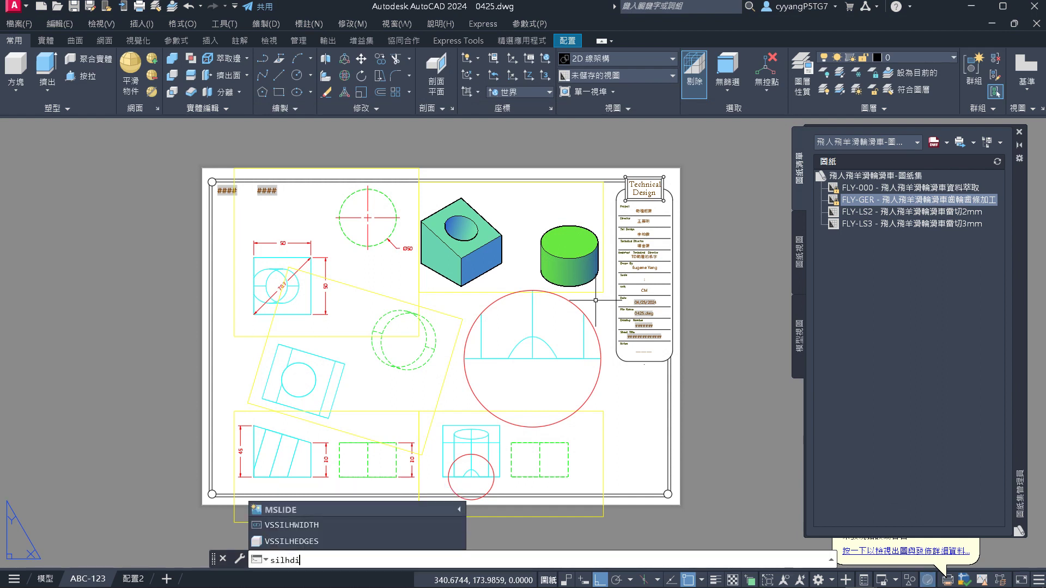
key(Escape)
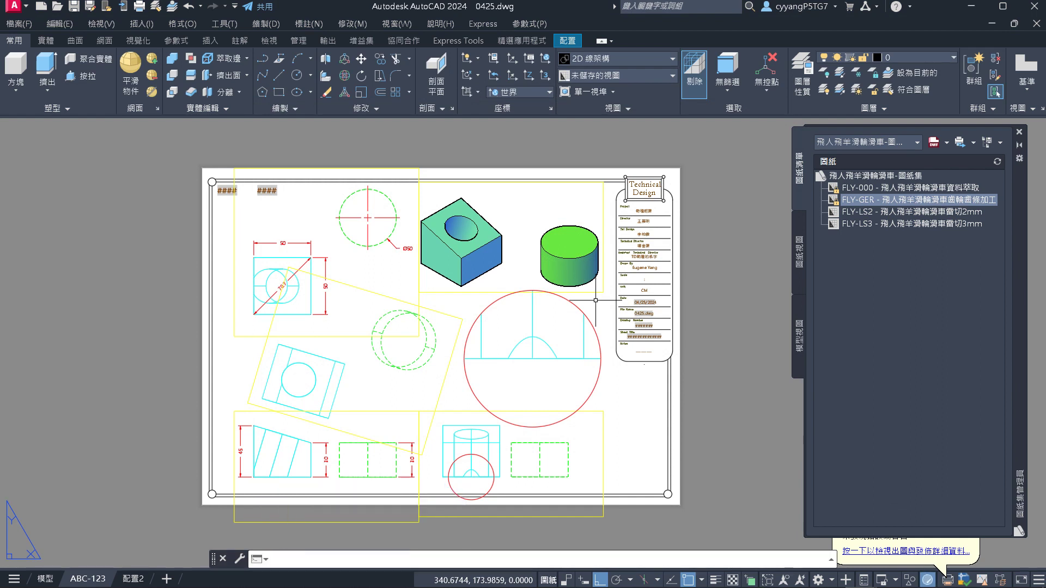
text(DISPSILH)
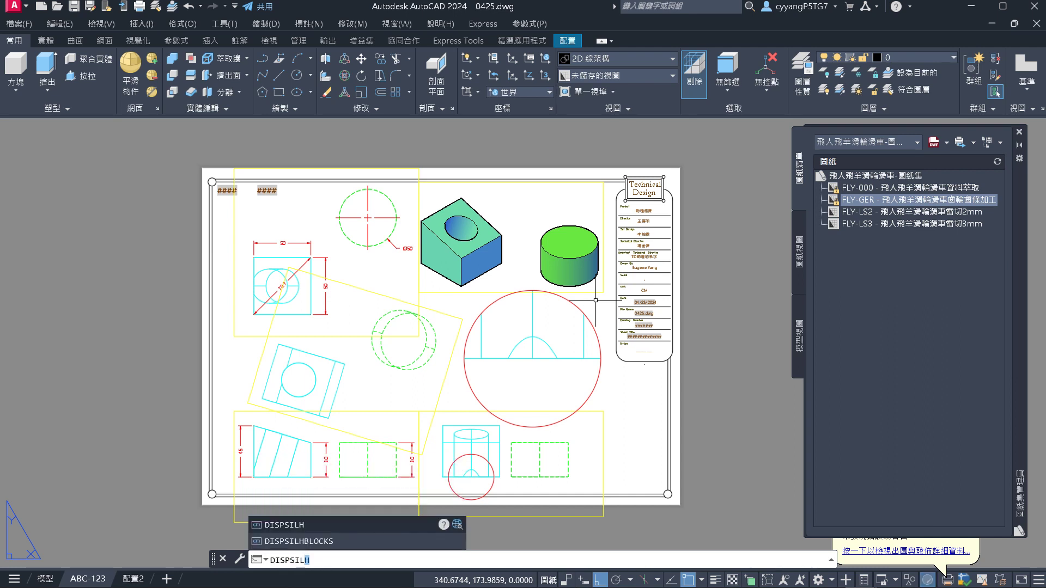
key(Return)
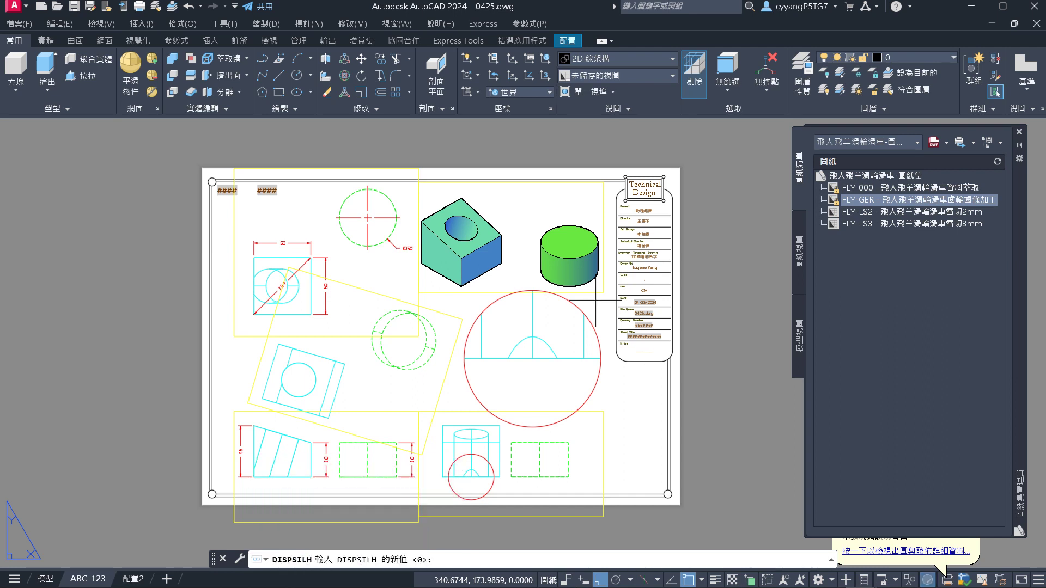
key(Escape)
Plot ABC-123 to a new PDF version based on the 0425-ABC-123v2.pdf name
key(ctrl+p)
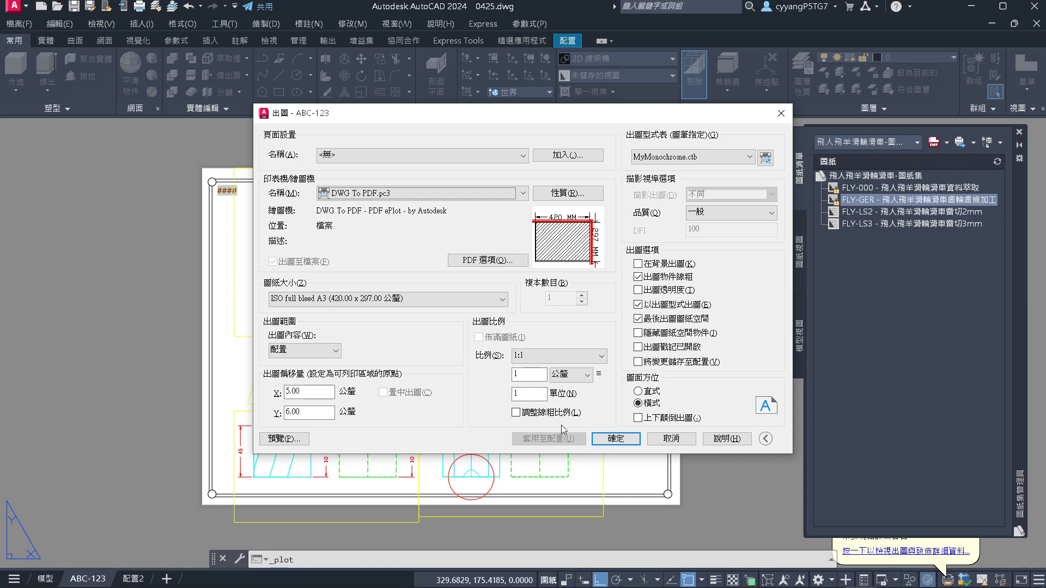
click(614, 439)
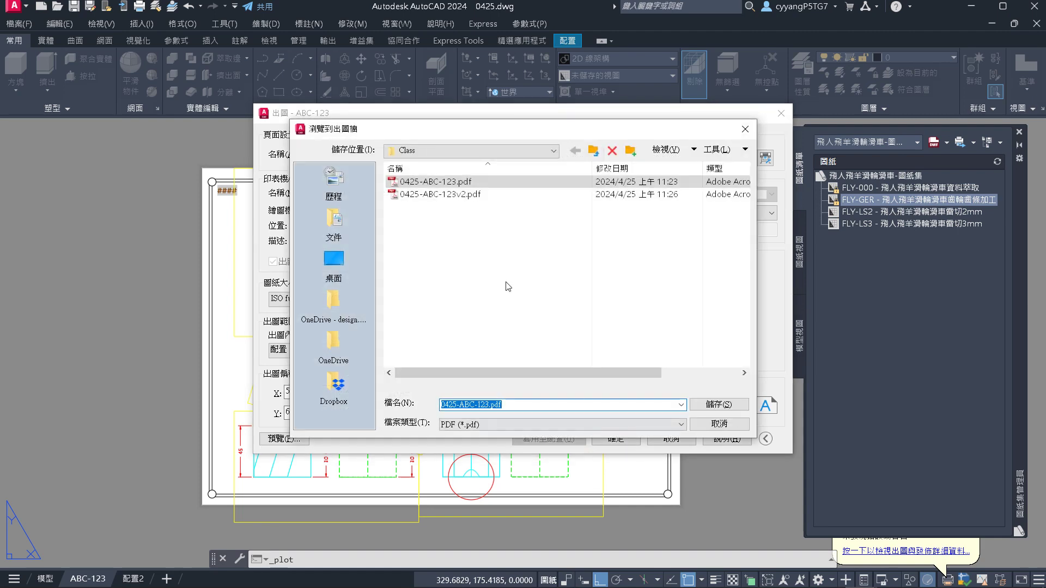
click(444, 194)
double_click(508, 407)
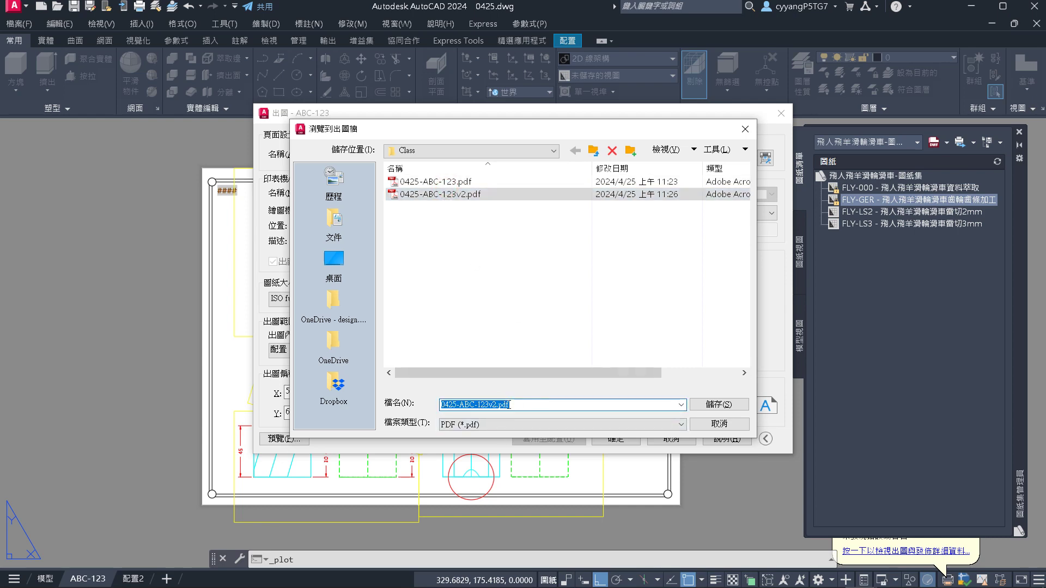
click(499, 405)
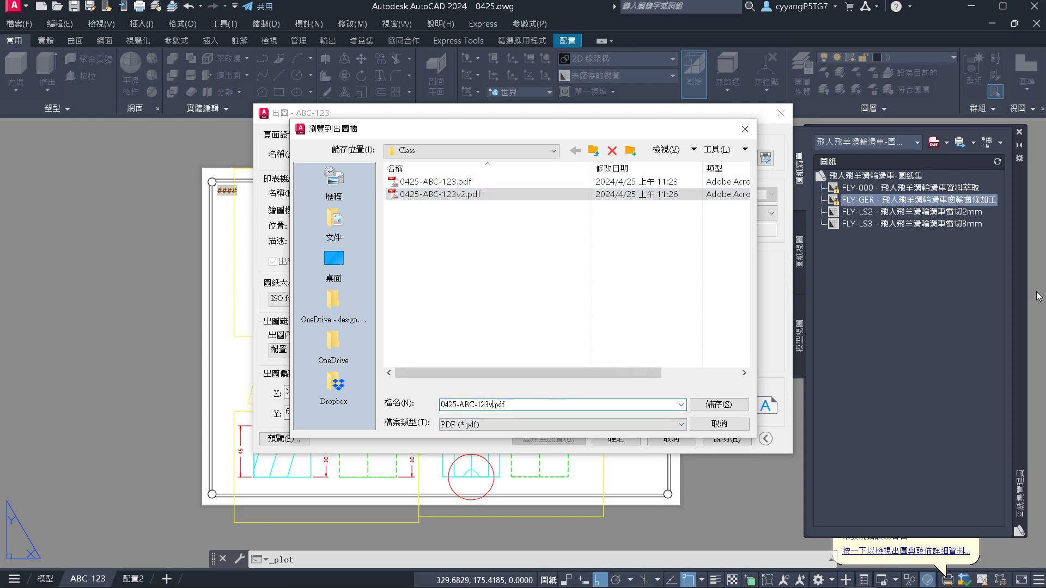
key(Return)
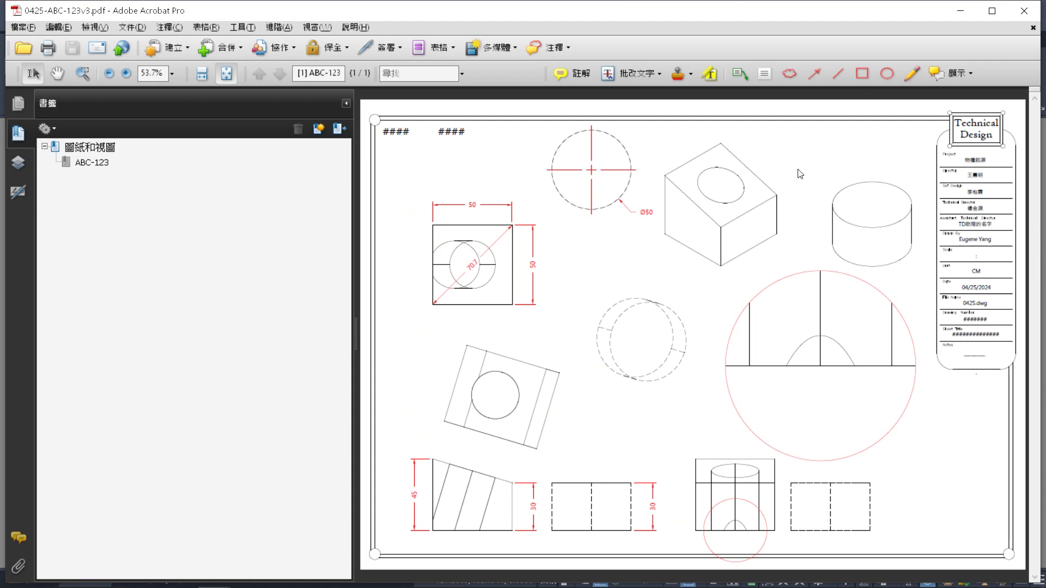
ctrl+scroll(801, 170, up, 8)
ctrl+scroll(423, 283, down, 5)
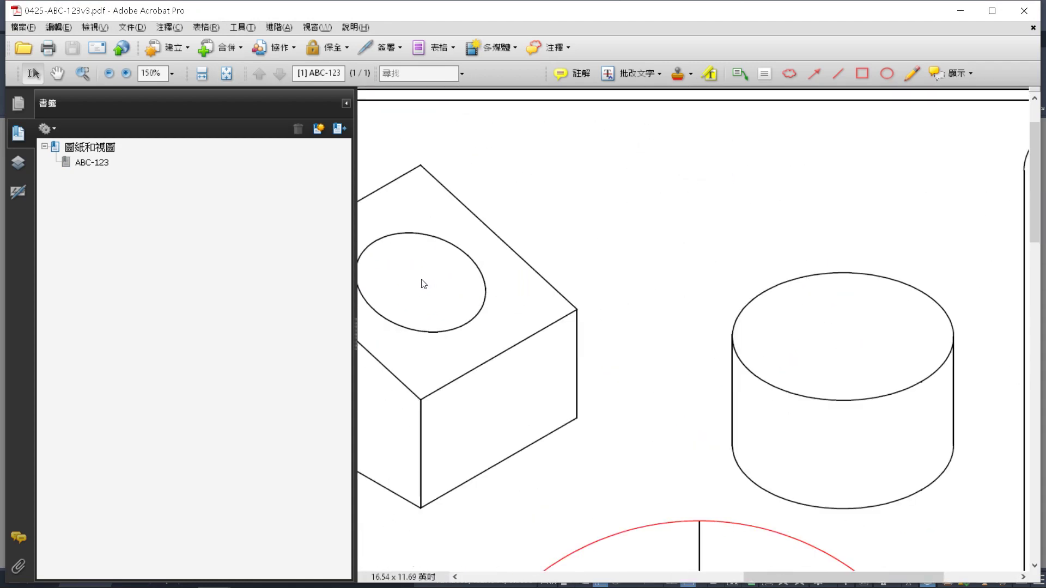
ctrl+scroll(766, 352, up, 3)
ctrl+scroll(538, 292, down, 2)
ctrl+scroll(561, 381, up, 2)
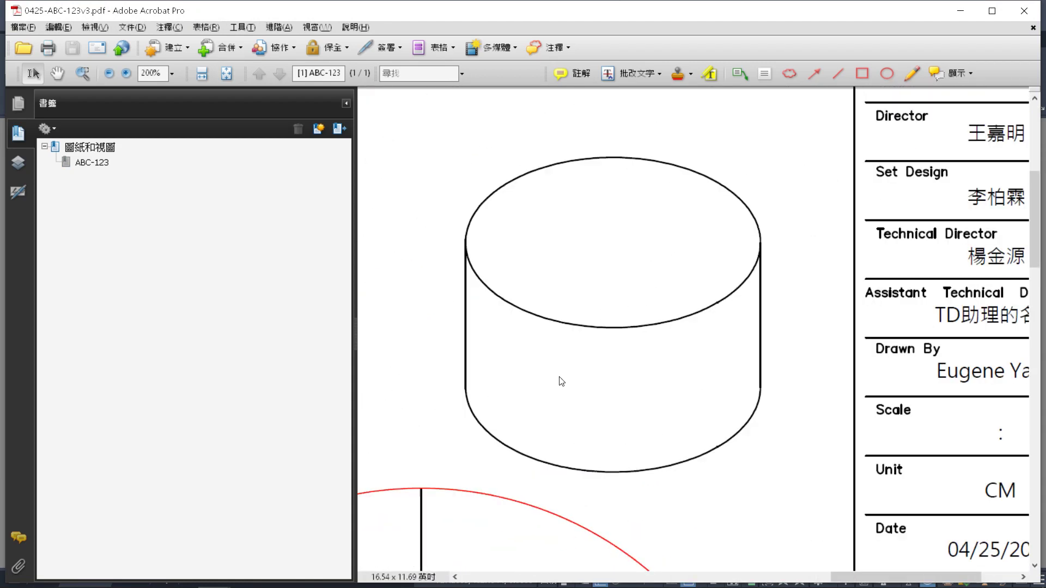
ctrl+scroll(561, 381, down, 5)
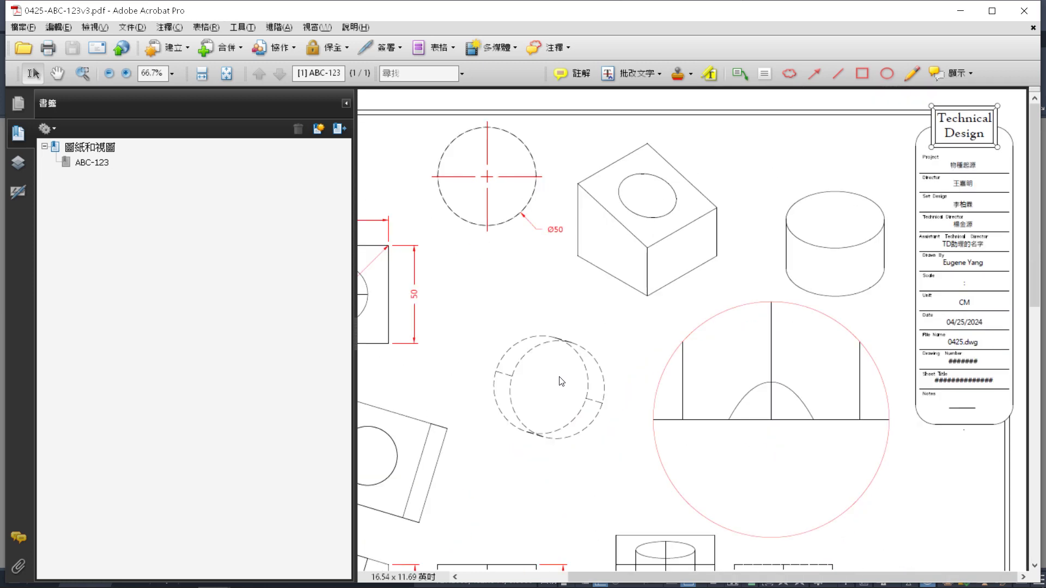
ctrl+scroll(616, 187, up, 3)
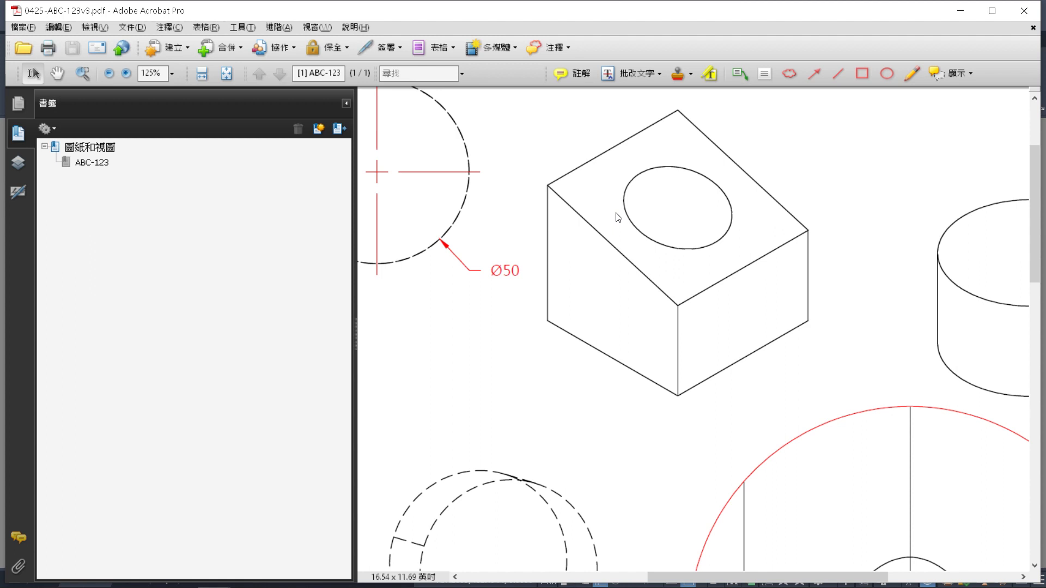
ctrl+scroll(689, 283, up, 4)
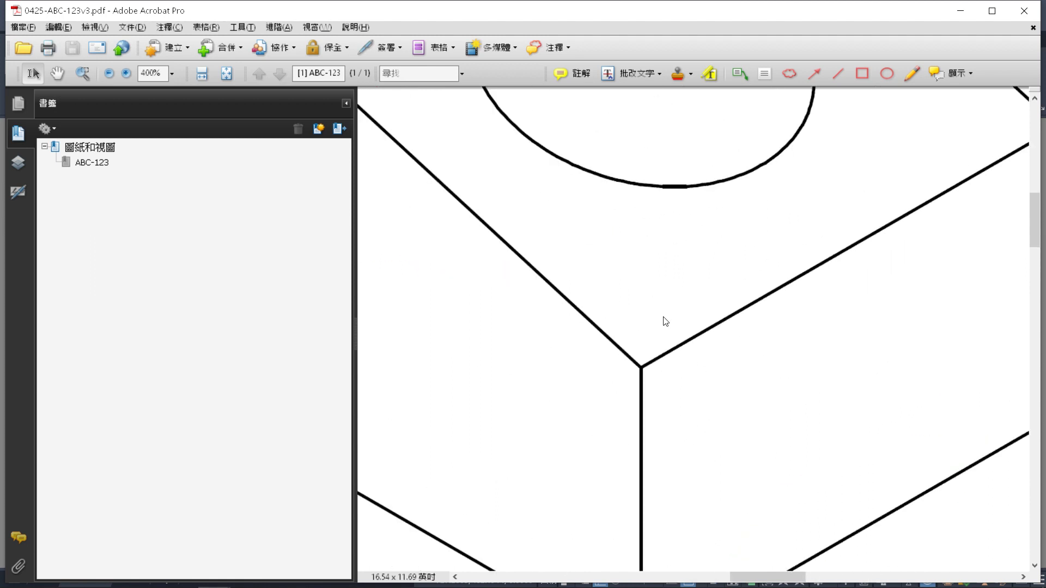
ctrl+scroll(637, 337, up, 6)
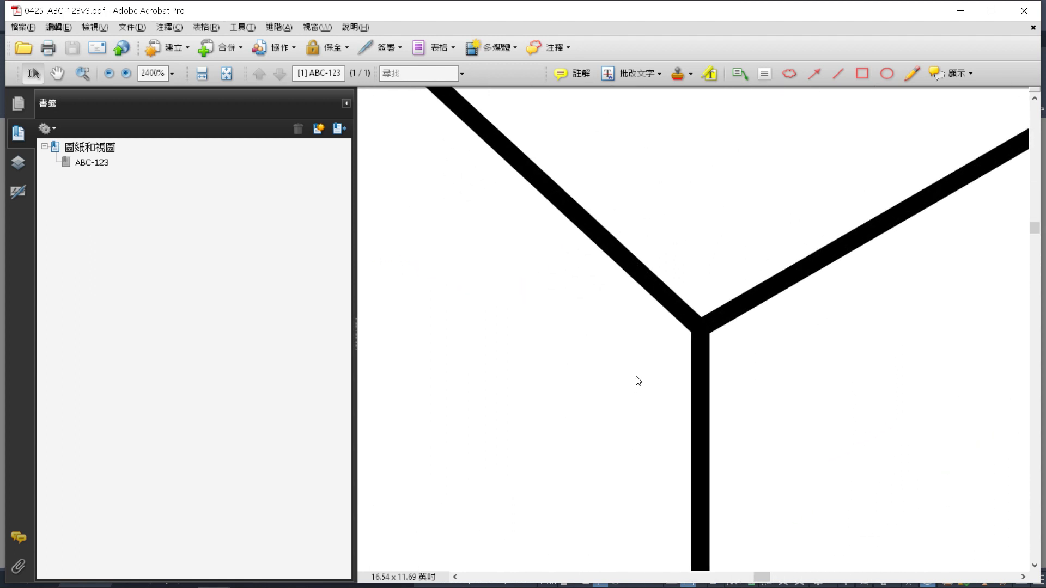
ctrl+scroll(691, 343, down, 4)
ctrl+scroll(457, 474, down, 1)
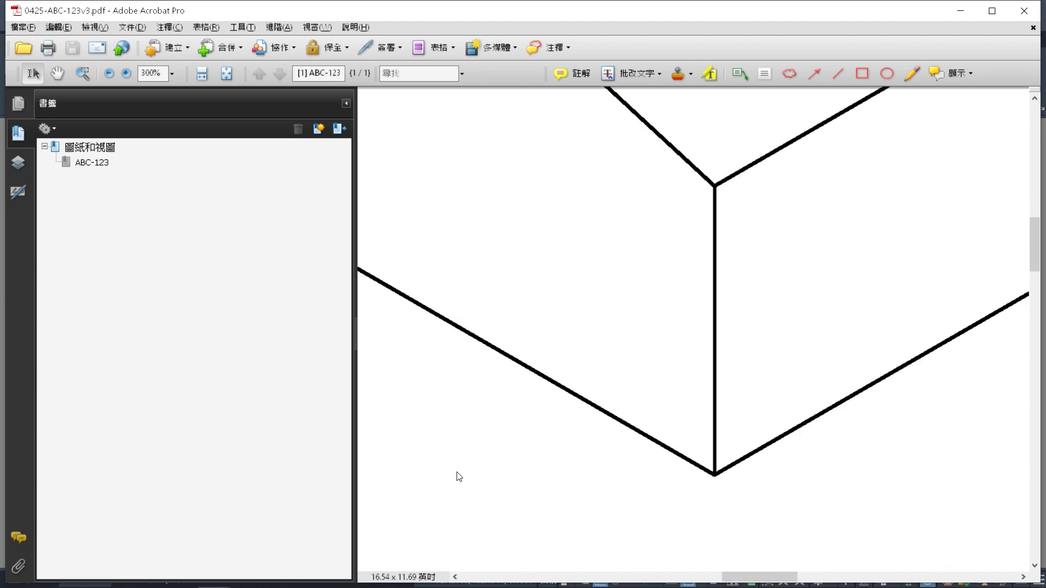
ctrl+scroll(495, 347, up, 2)
ctrl+scroll(526, 281, up, 2)
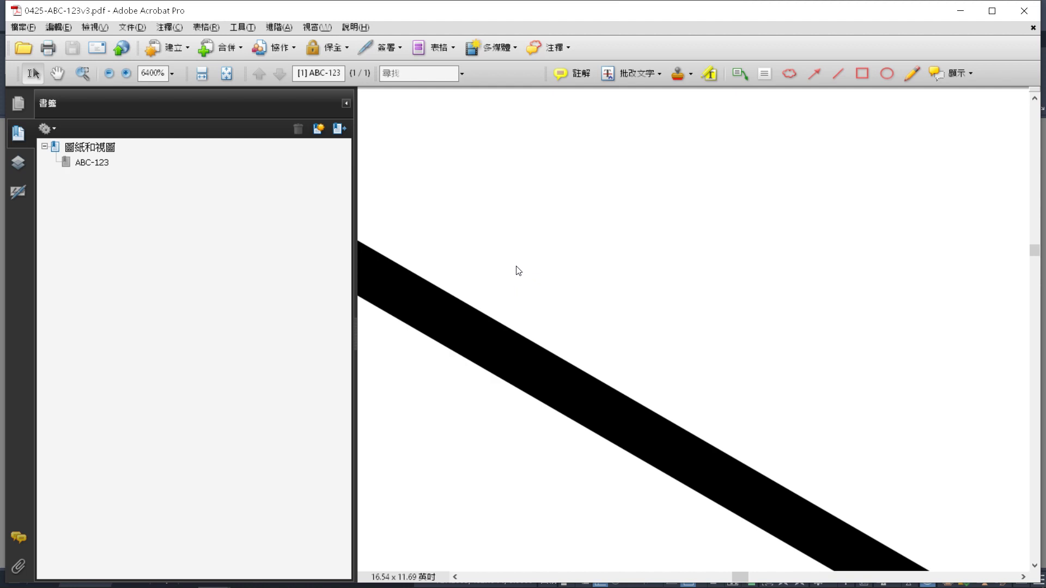
ctrl+scroll(516, 267, down, 14)
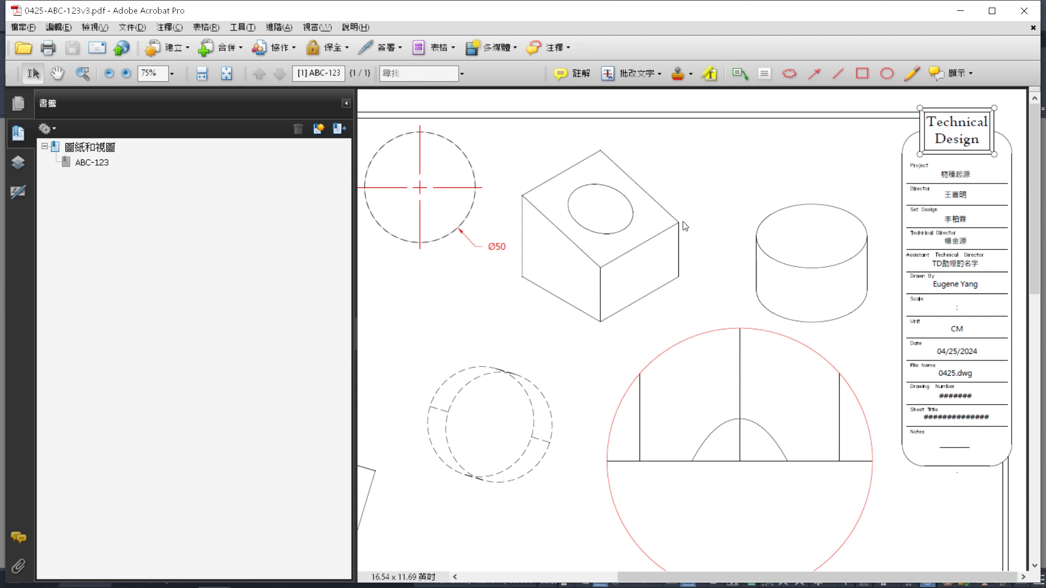
ctrl+scroll(531, 275, down, 3)
ctrl+scroll(674, 293, up, 2)
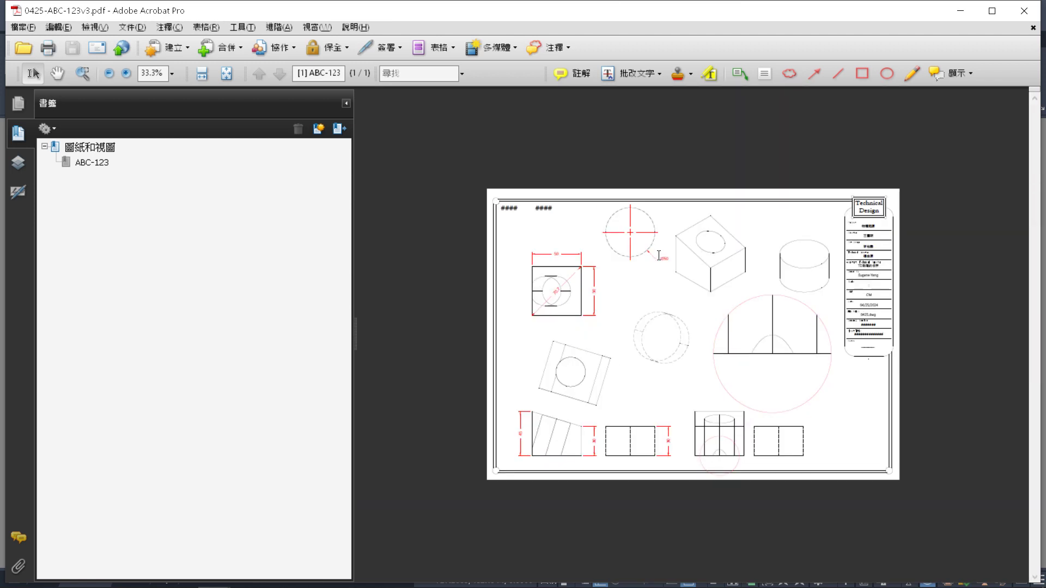
ctrl+scroll(676, 244, down, 3)
key(ctrl+0)
key(alt+Tab)
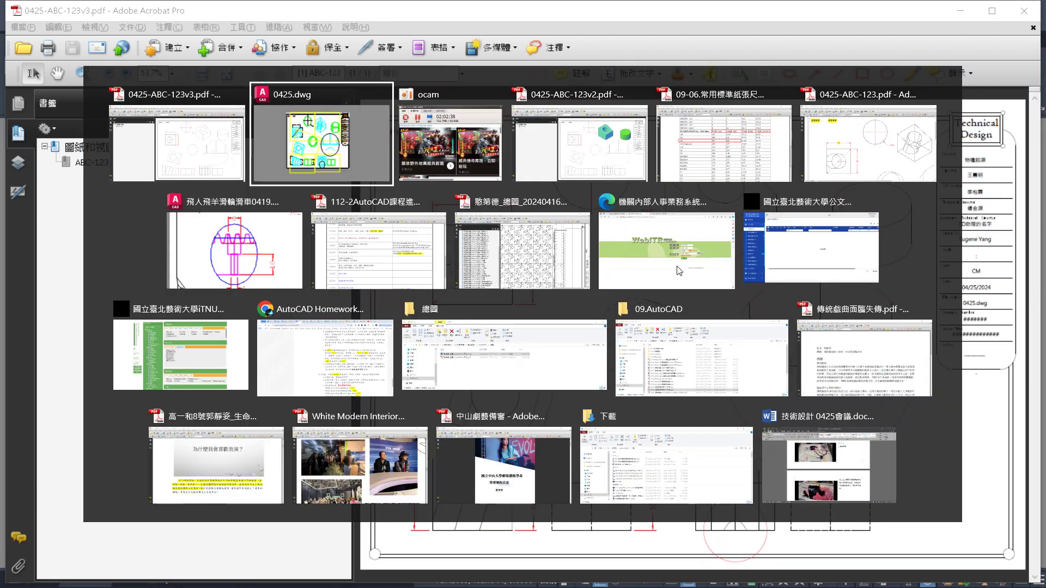
key(alt+Tab)
key(alt+Tab)
key(alt+Tab)
key(alt+Tab)
key(alt+Tab)
key(alt+Tab)
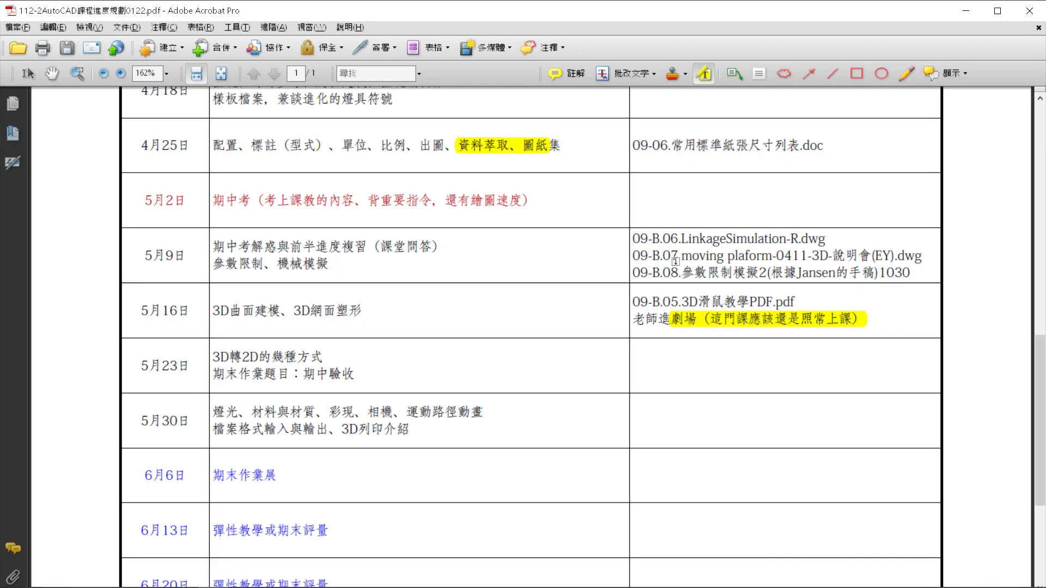
scroll(674, 258, up, 5)
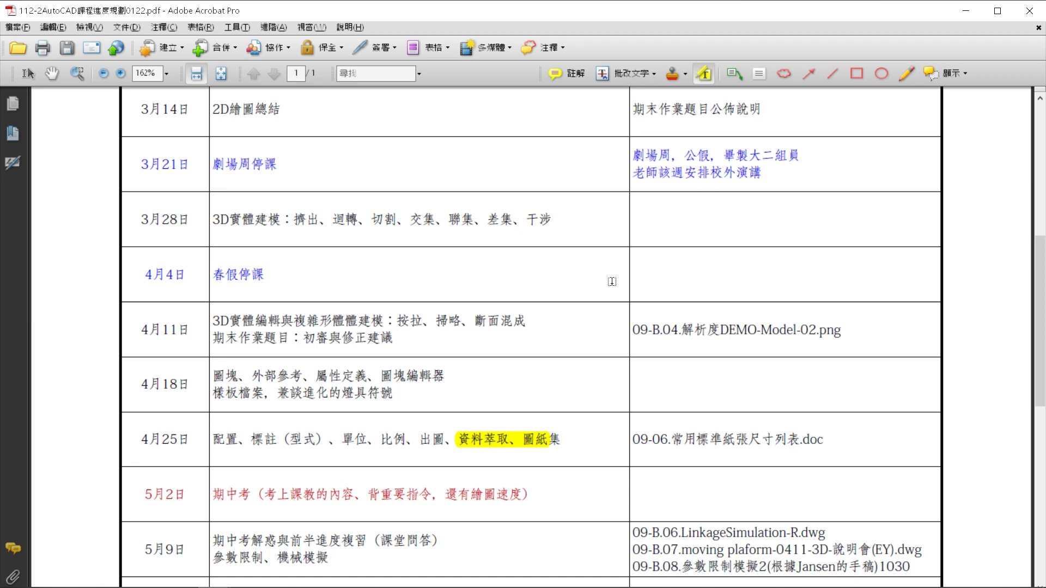
key(alt+Tab)
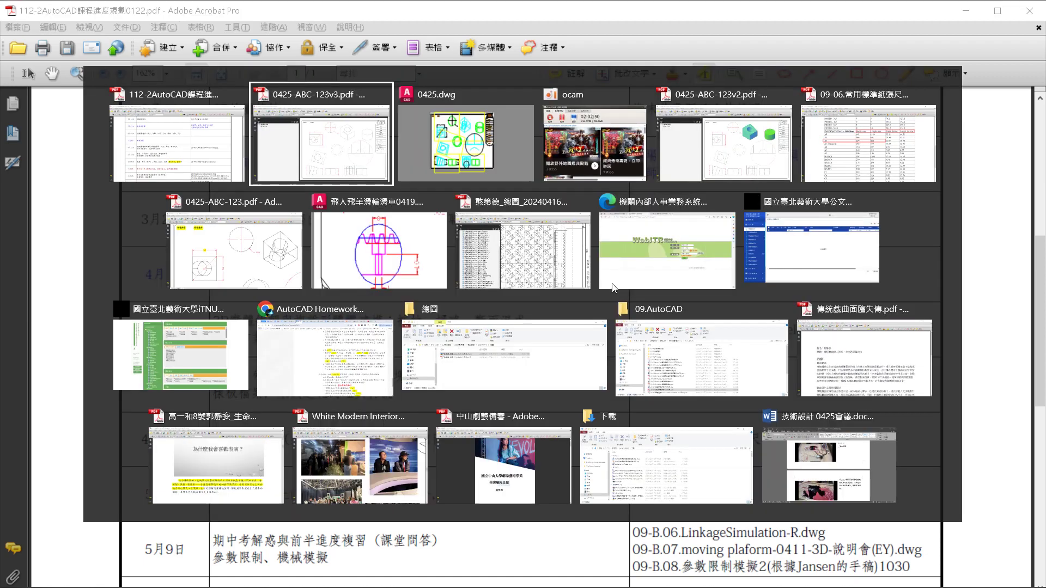
key(alt+Tab)
key(alt+Tab)
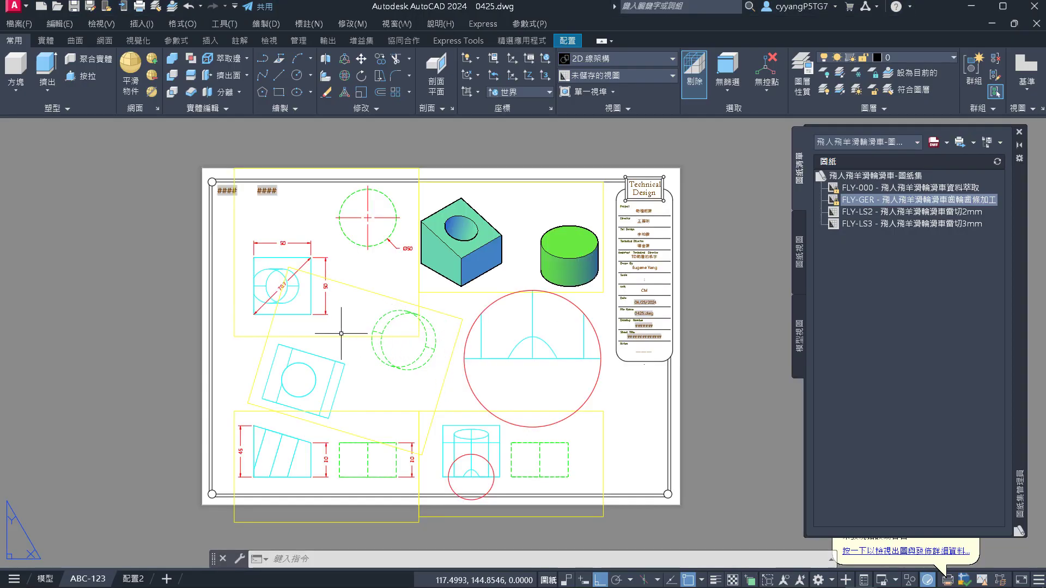
Save 0425.dwg and bring up the ABC-123 layout tab's context menu
key(ctrl+s)
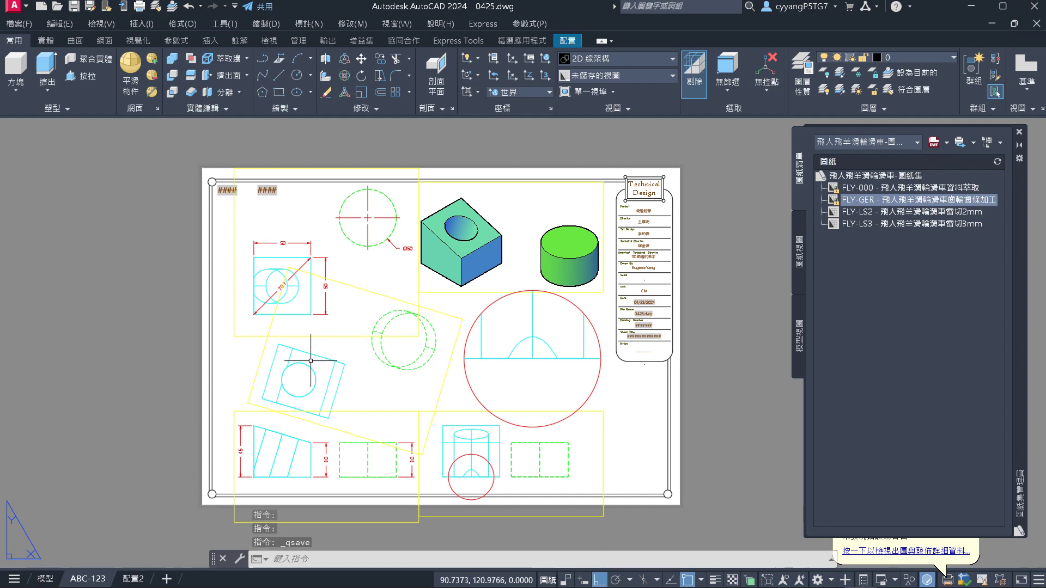
click(99, 580)
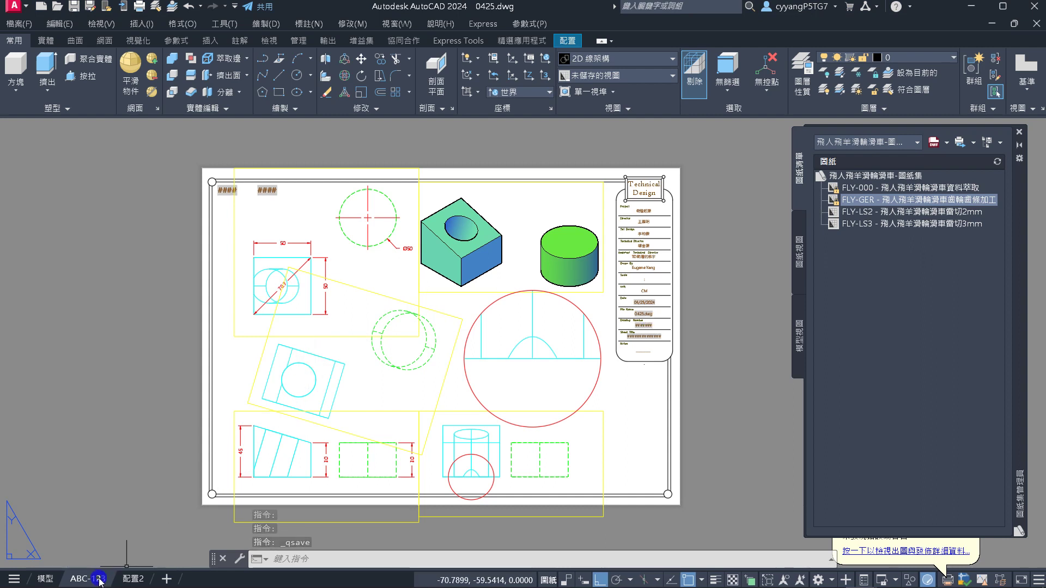
right_click(100, 580)
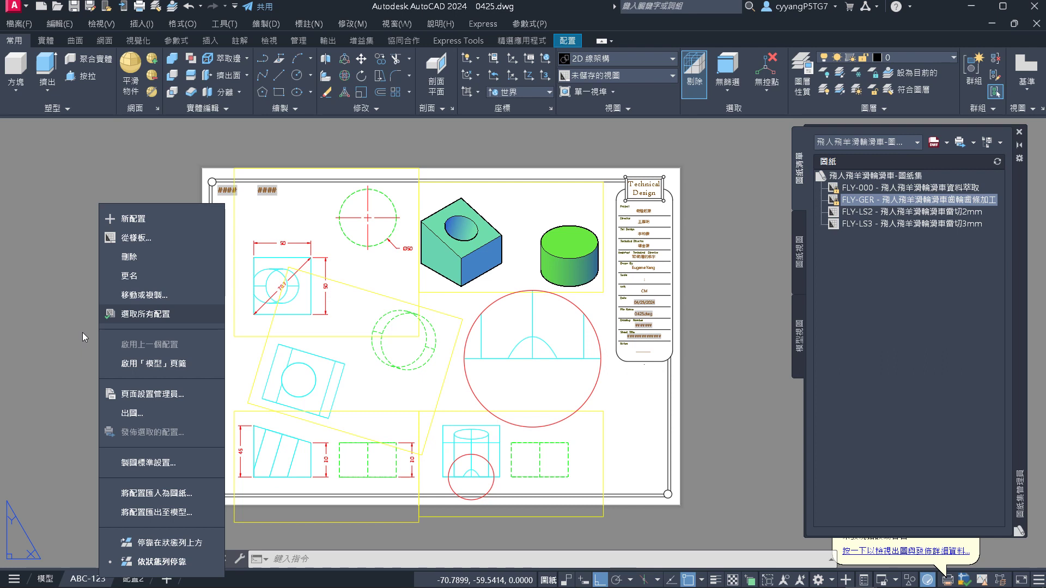
Copy the ABC-123 layout to the end of the layout list as ABC-123 (2)
click(173, 294)
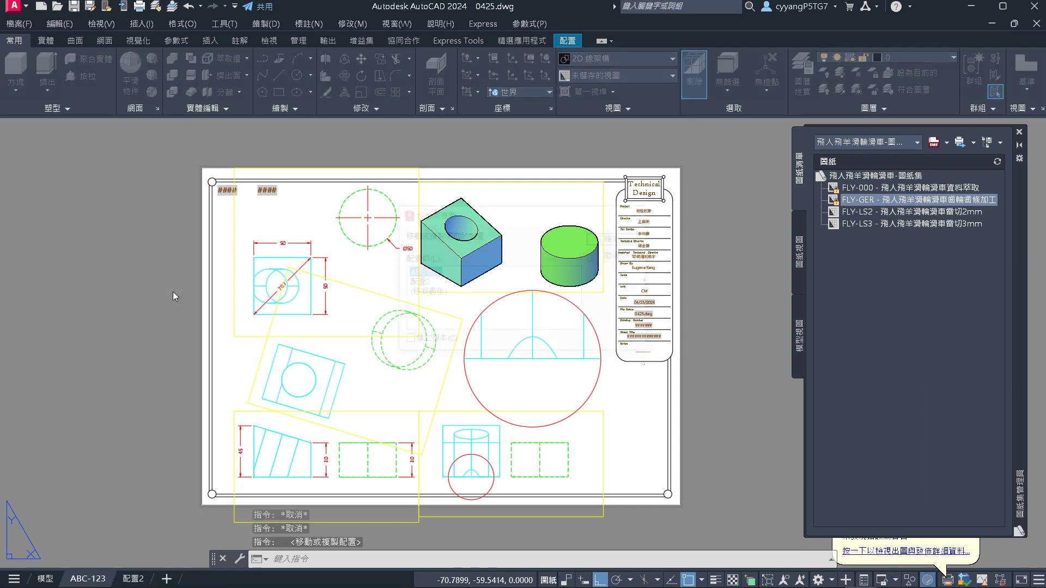
click(430, 293)
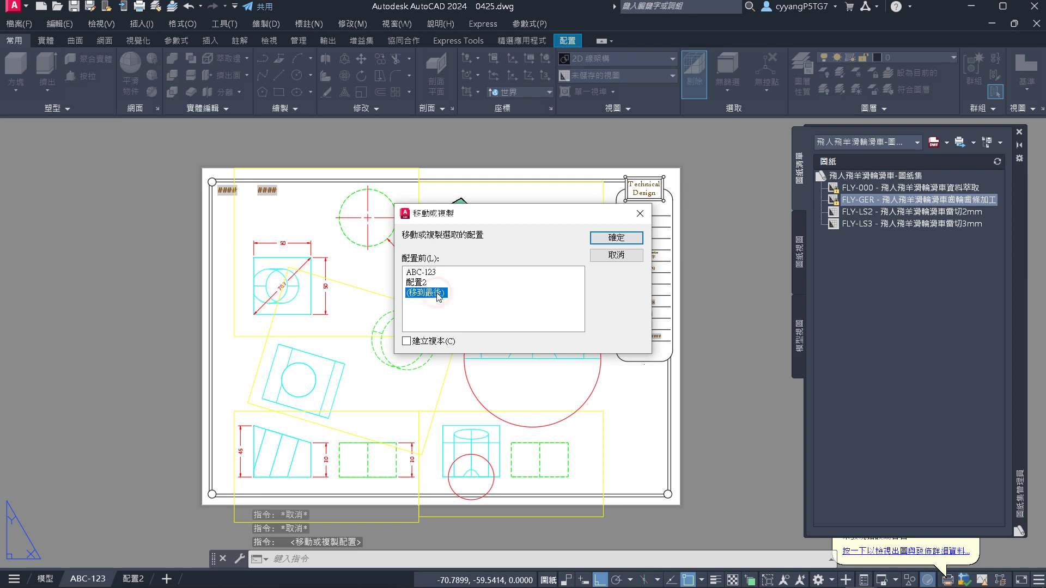
click(430, 342)
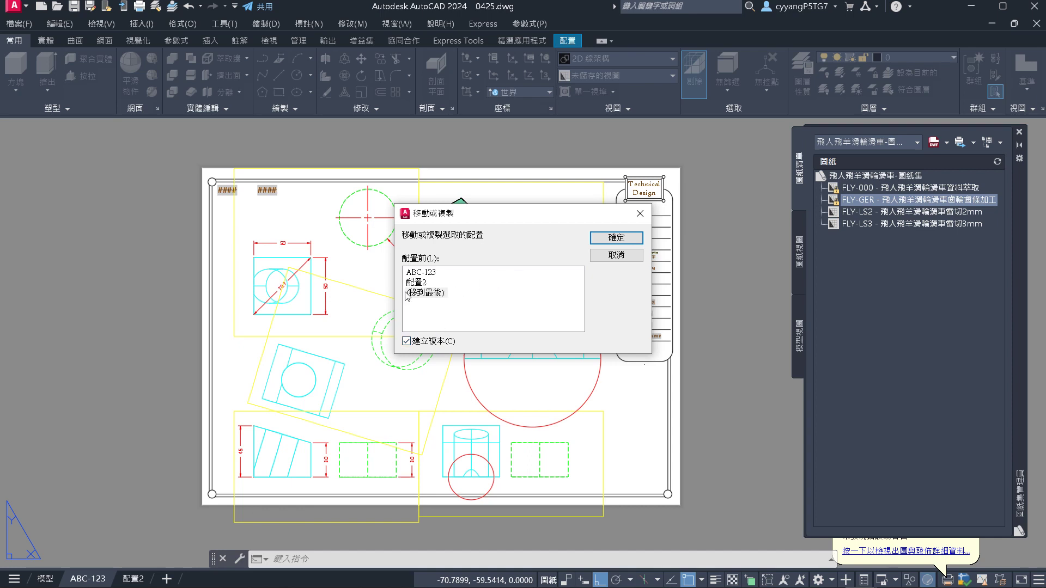
click(420, 293)
click(425, 283)
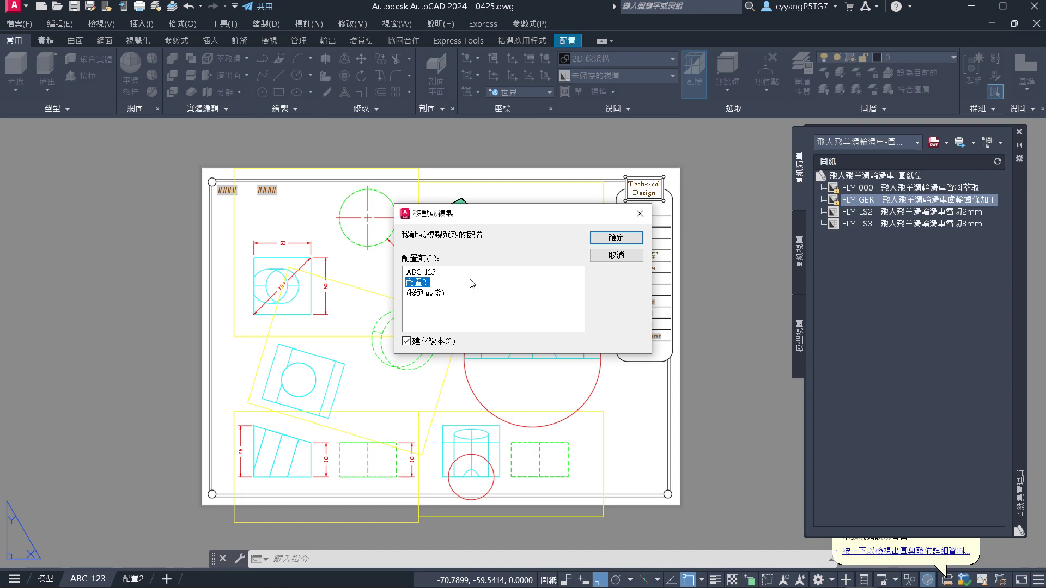
click(432, 294)
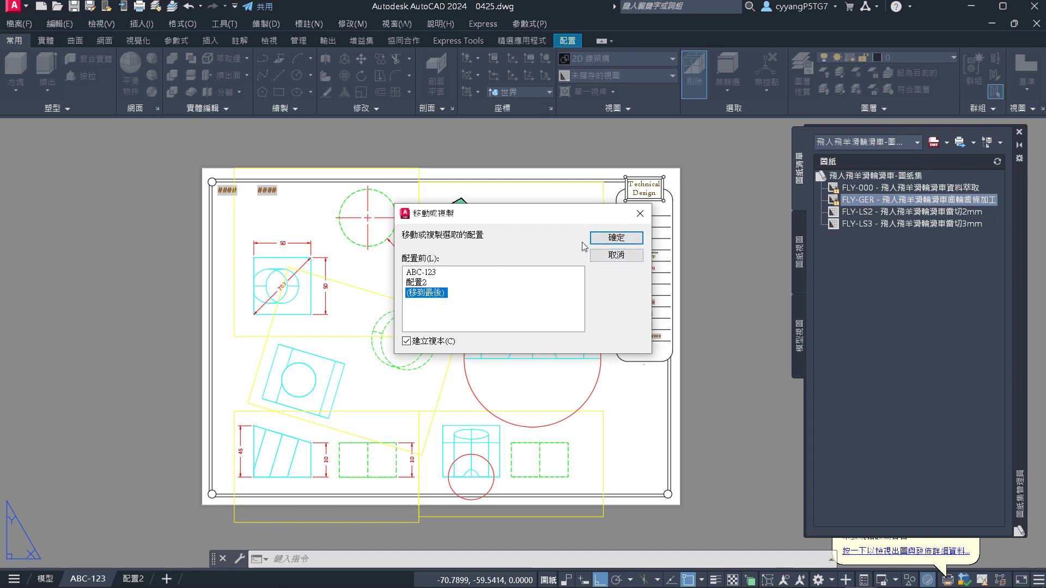
click(609, 238)
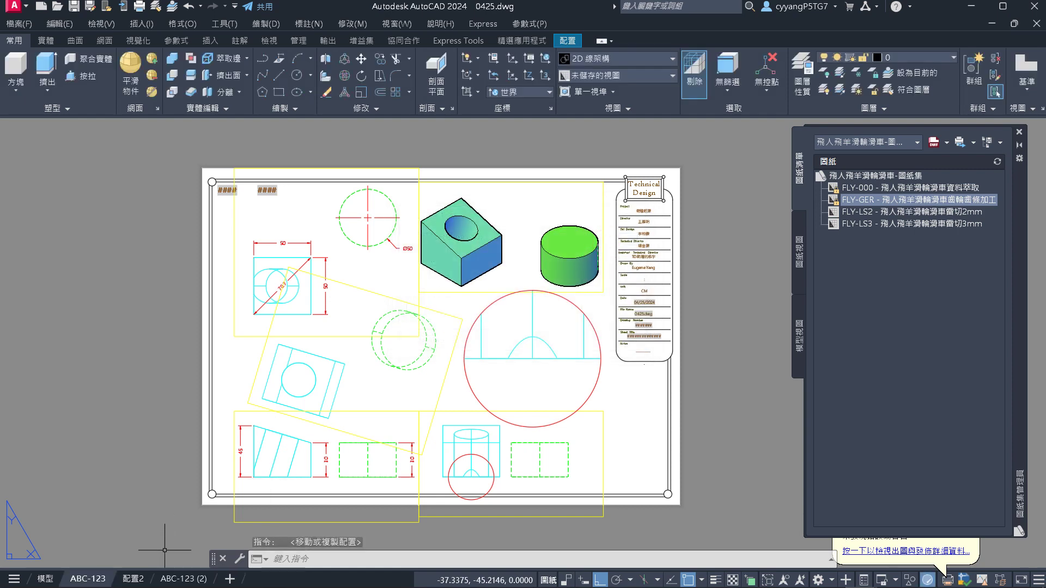
Switch through the ABC-123 (2), ABC-123 and 配置2 layouts
click(183, 579)
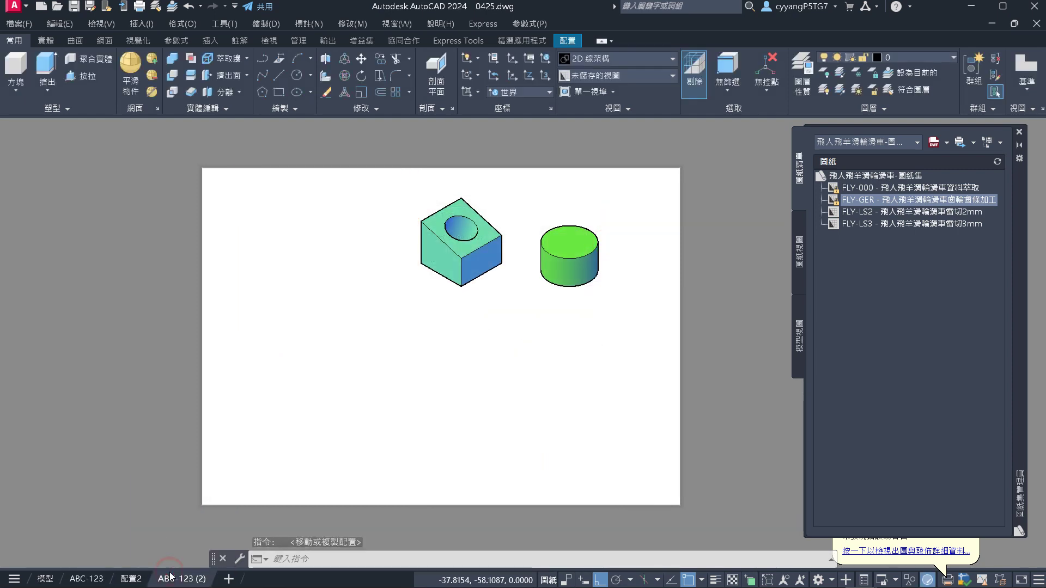
click(105, 579)
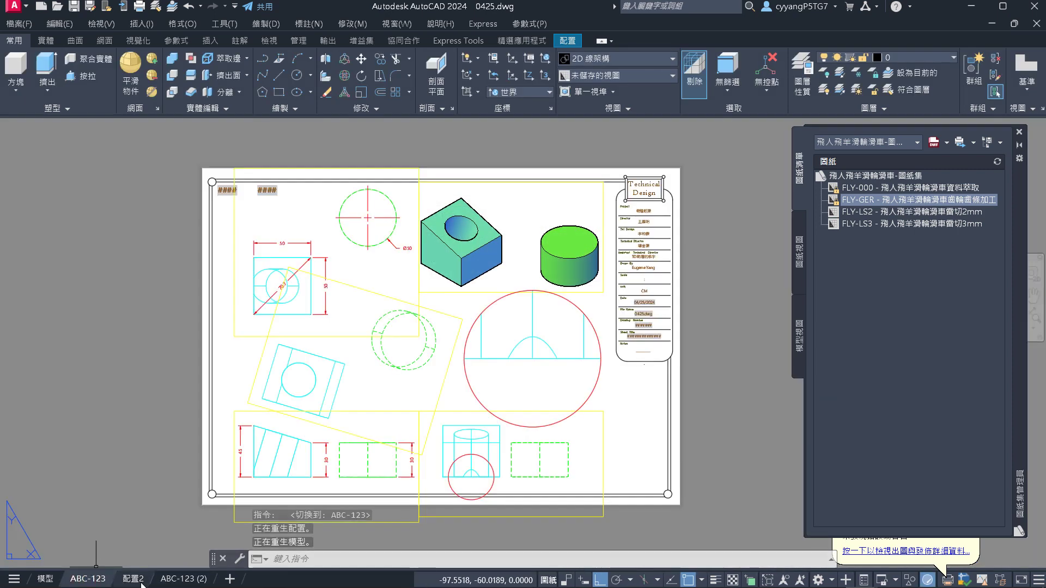
click(134, 579)
Delete the 配置2 layout and display the ABC-123 (2) layout
right_click(136, 580)
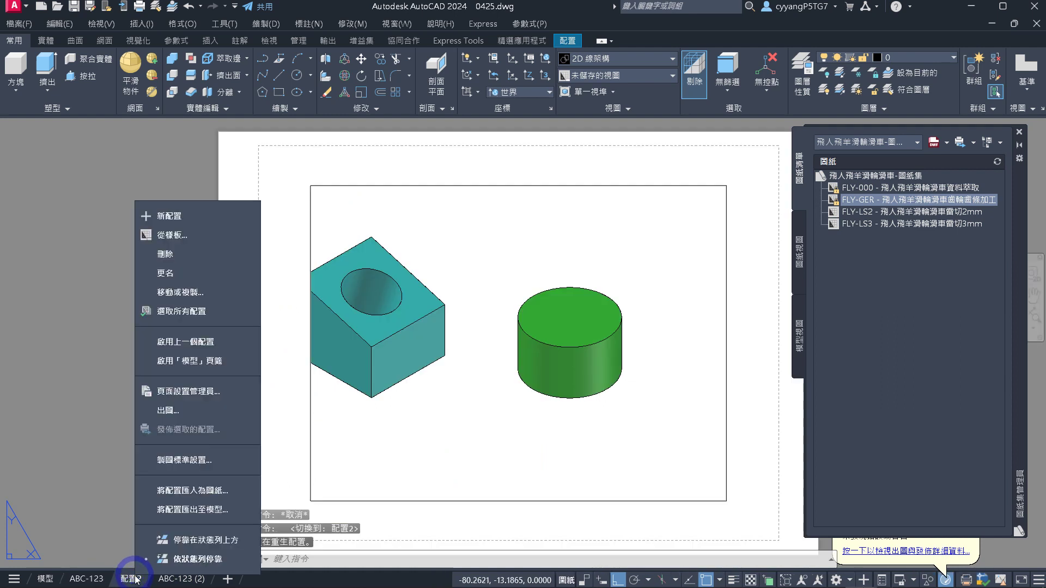
click(197, 254)
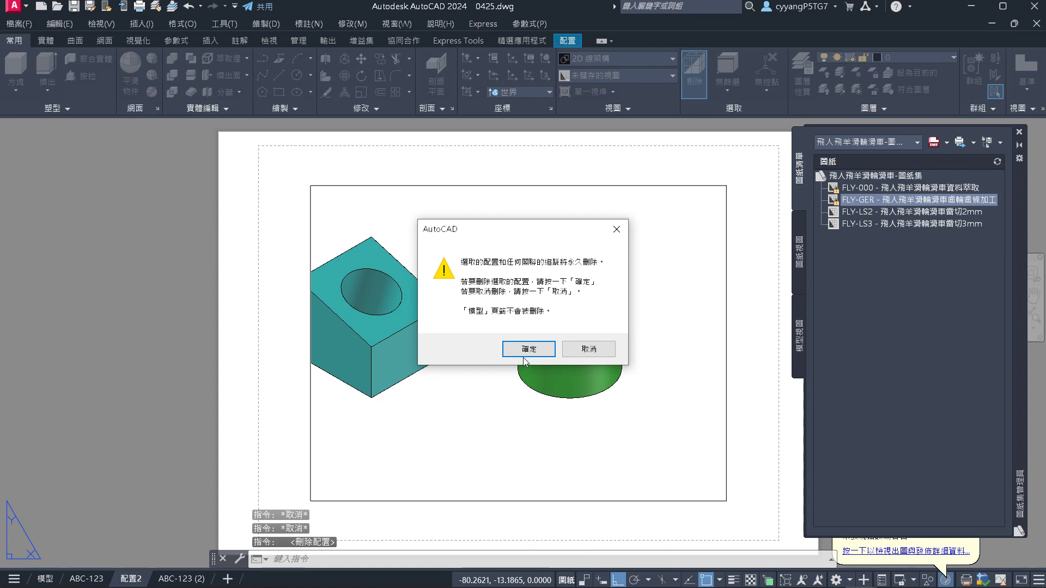
click(528, 348)
mouse_move(101, 582)
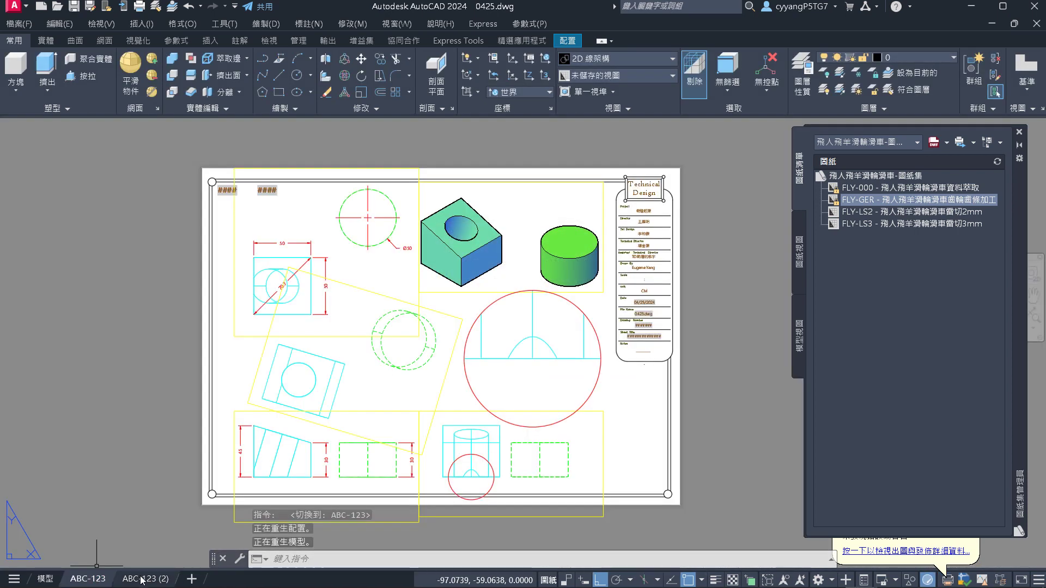
click(141, 580)
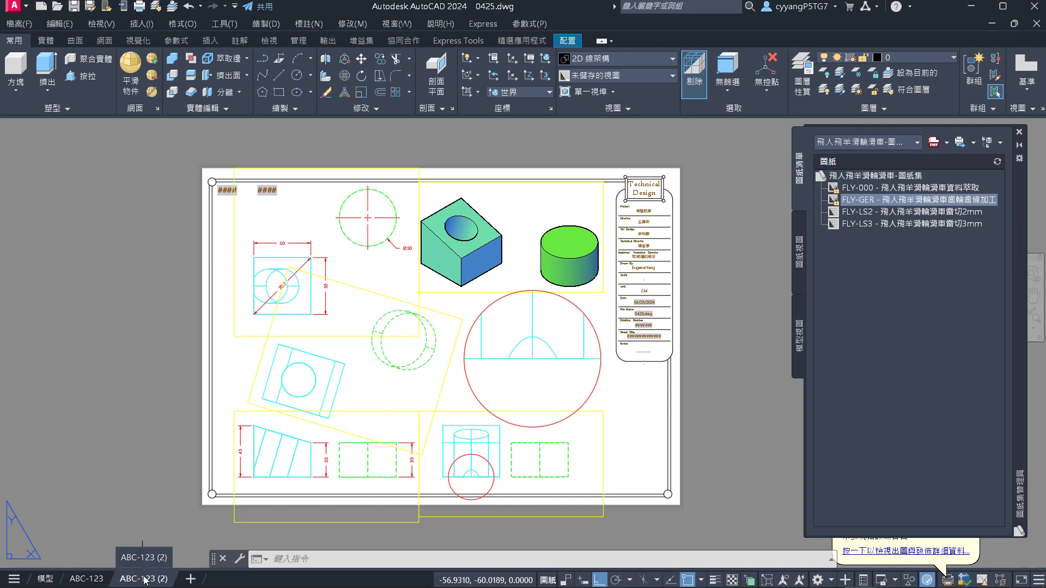
Copy ABC-123 (2) to the end as ABC-123 (3) and display it
right_click(142, 579)
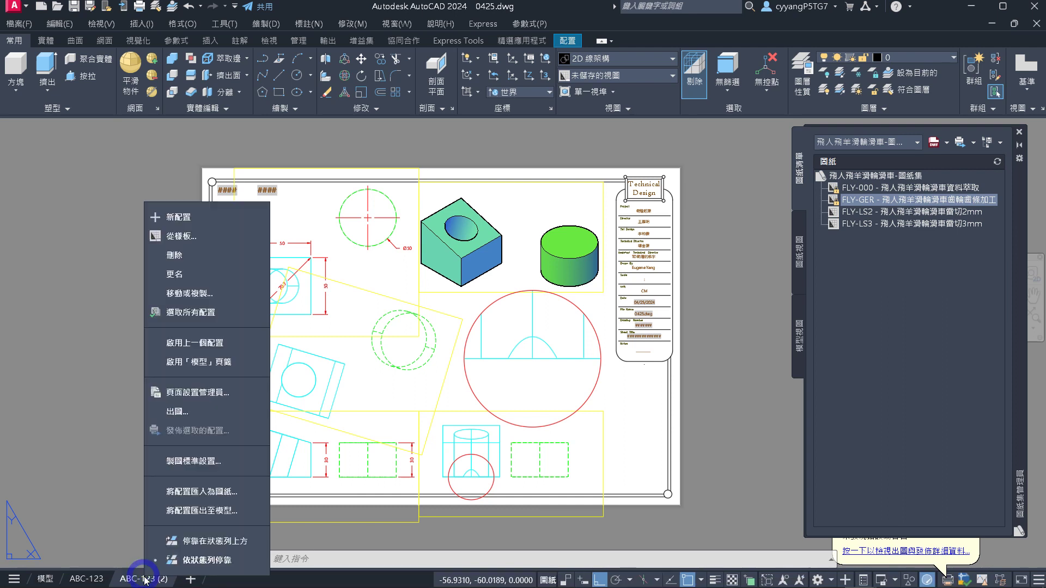
click(204, 294)
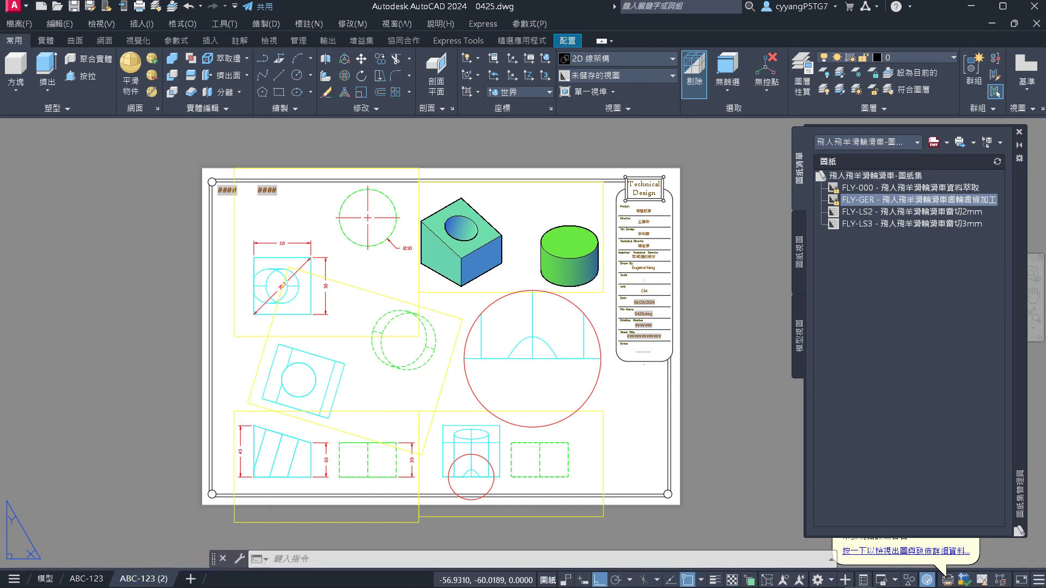
click(432, 293)
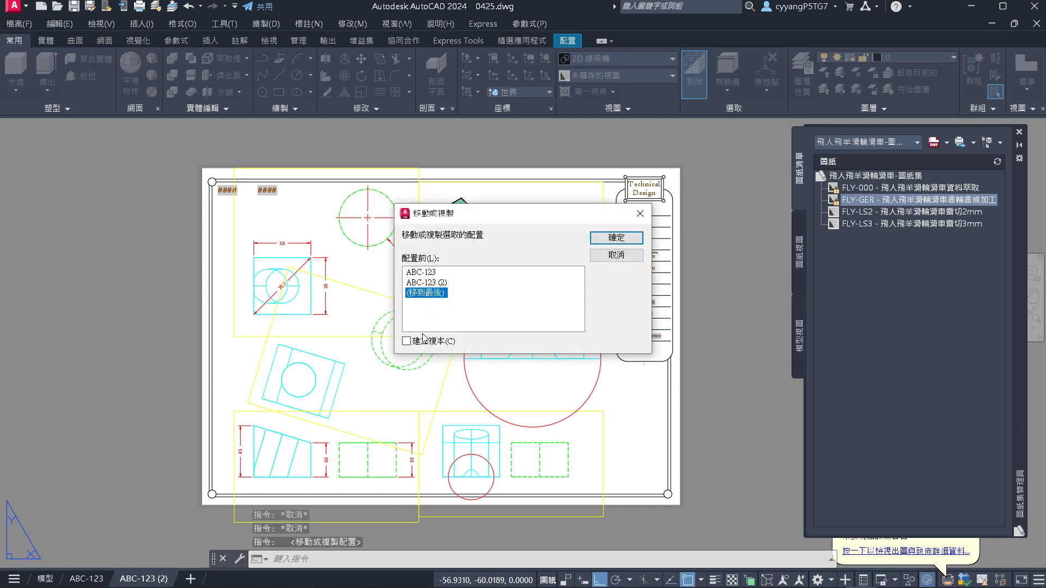
click(407, 341)
click(616, 238)
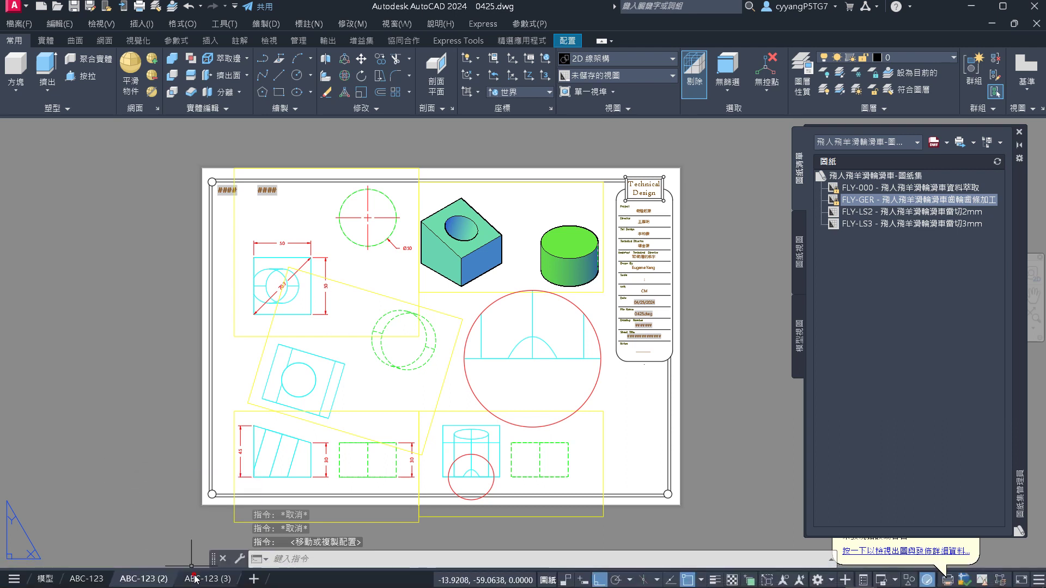
click(207, 578)
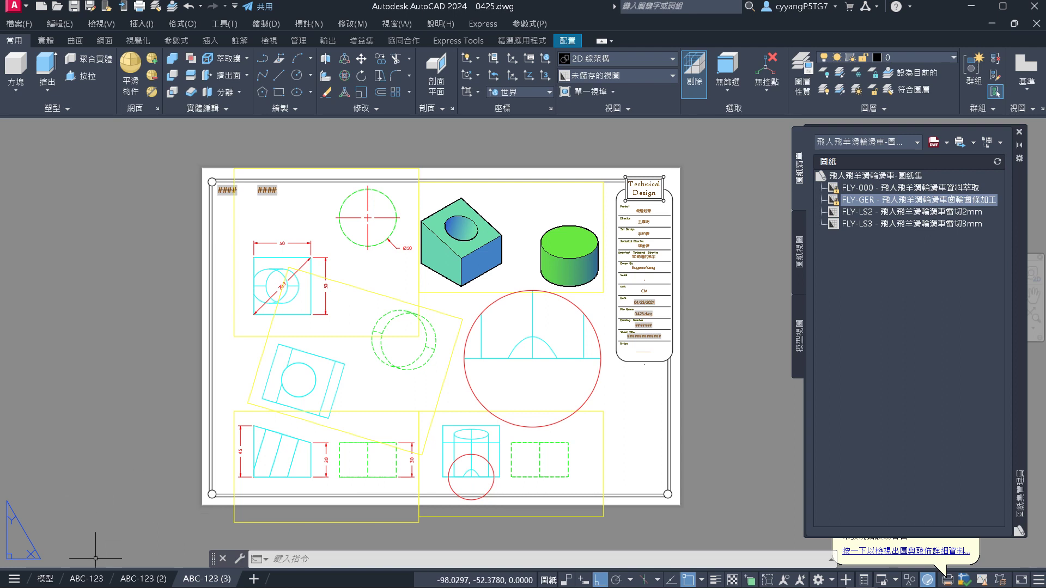
Preview the ABC-123 layout's plot, then close it without plotting
click(88, 578)
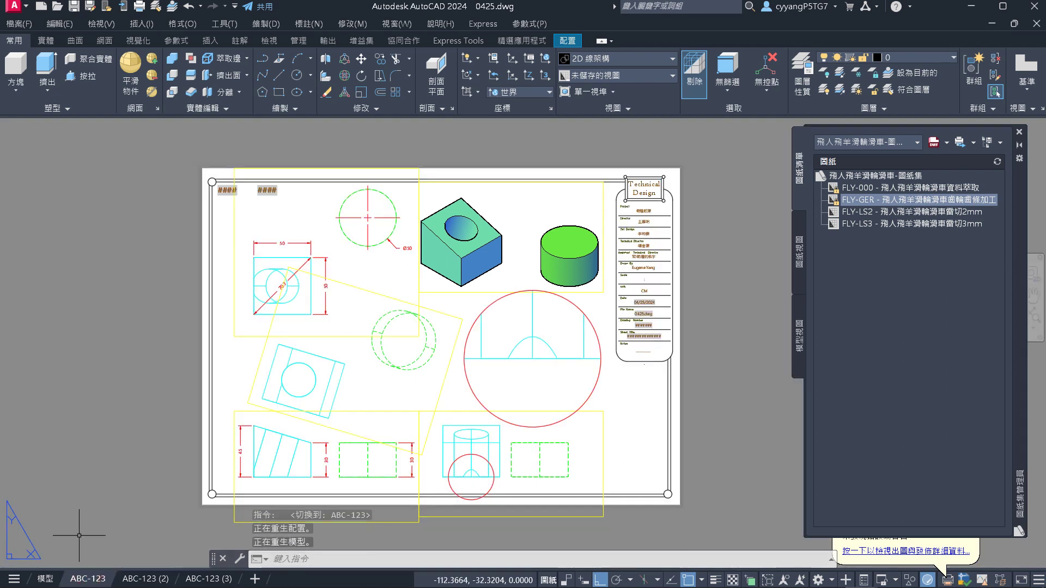
key(ctrl+p)
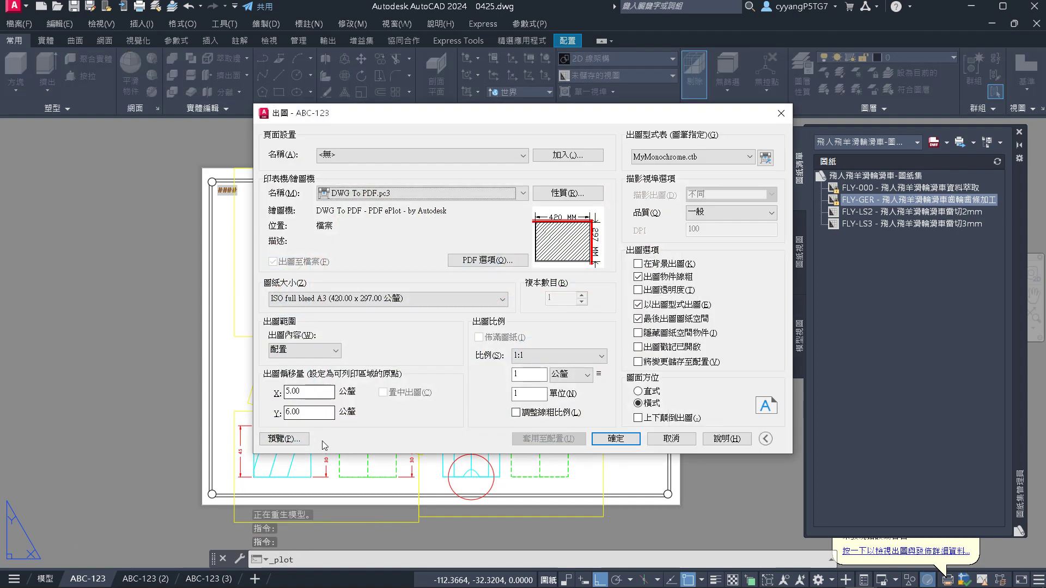
click(278, 440)
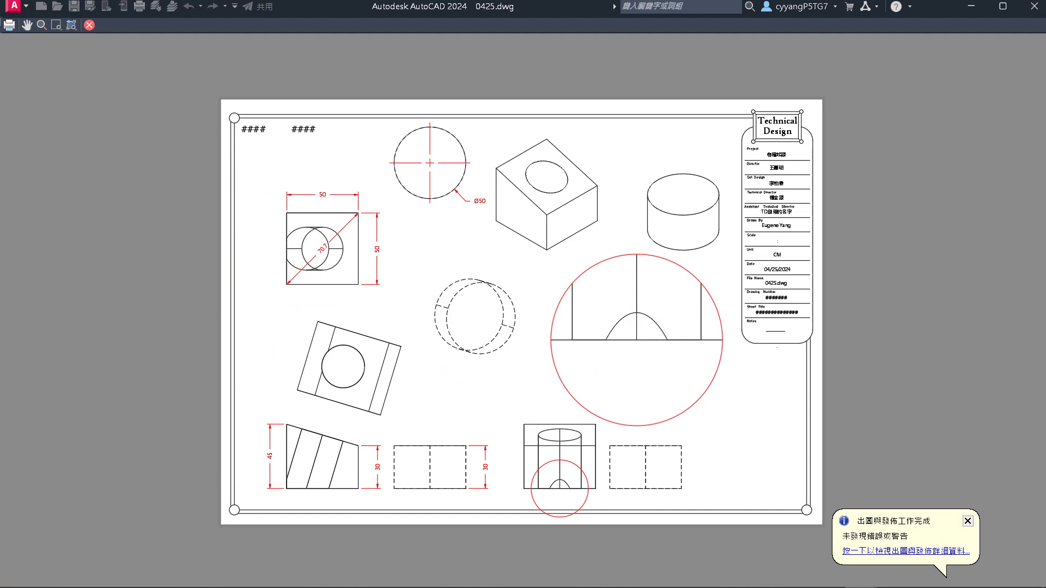
key(Escape)
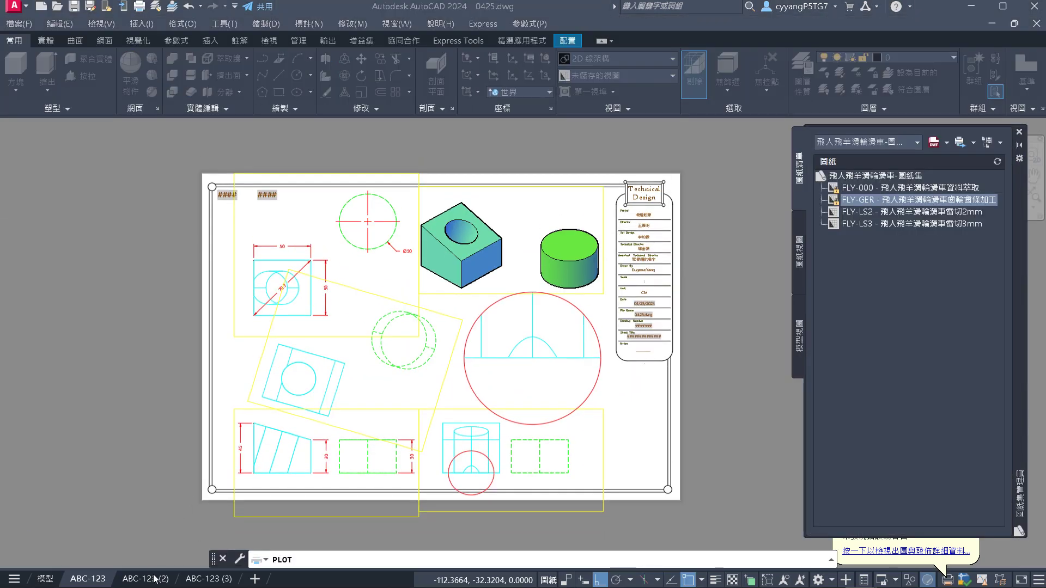
key(Escape)
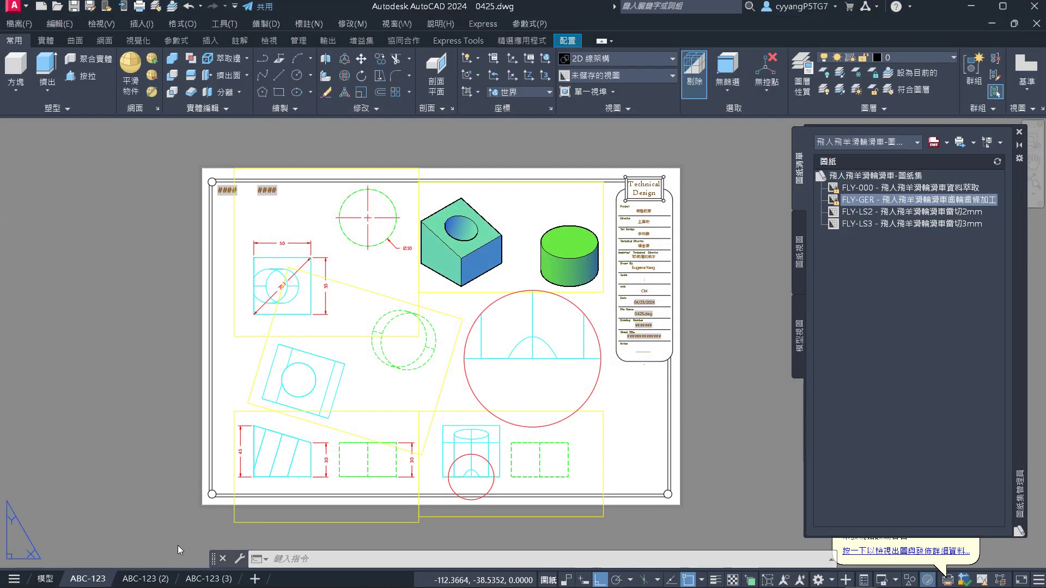
Change the ABC-123 (2) page setup's plot style table to acad.ctb
click(155, 582)
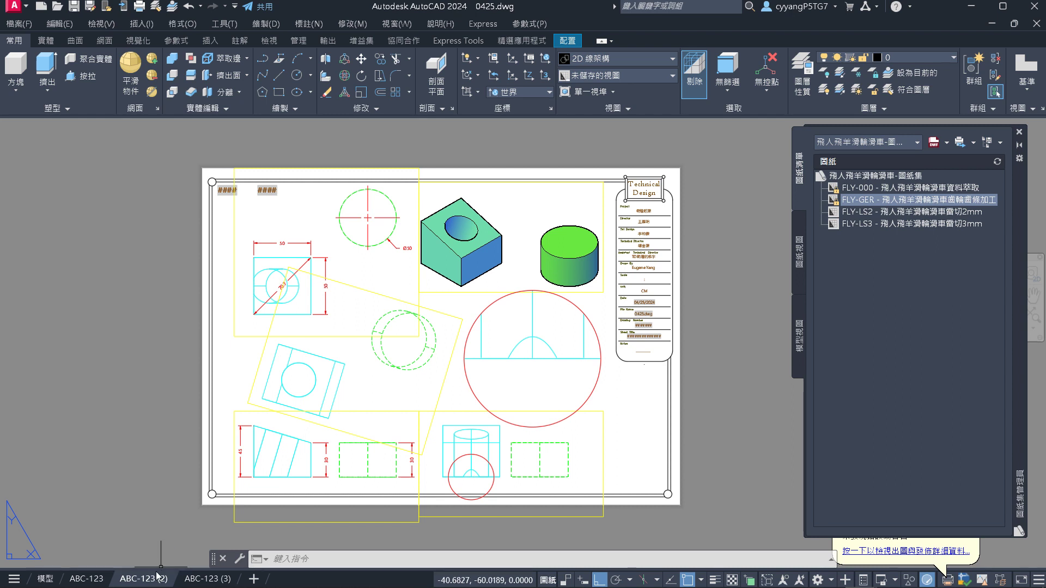
right_click(156, 579)
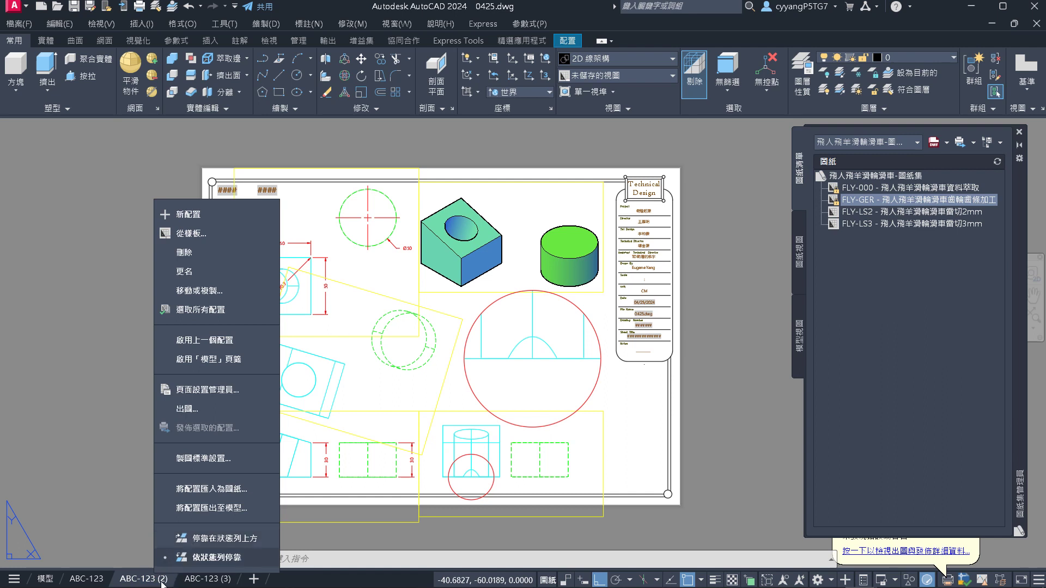
click(206, 390)
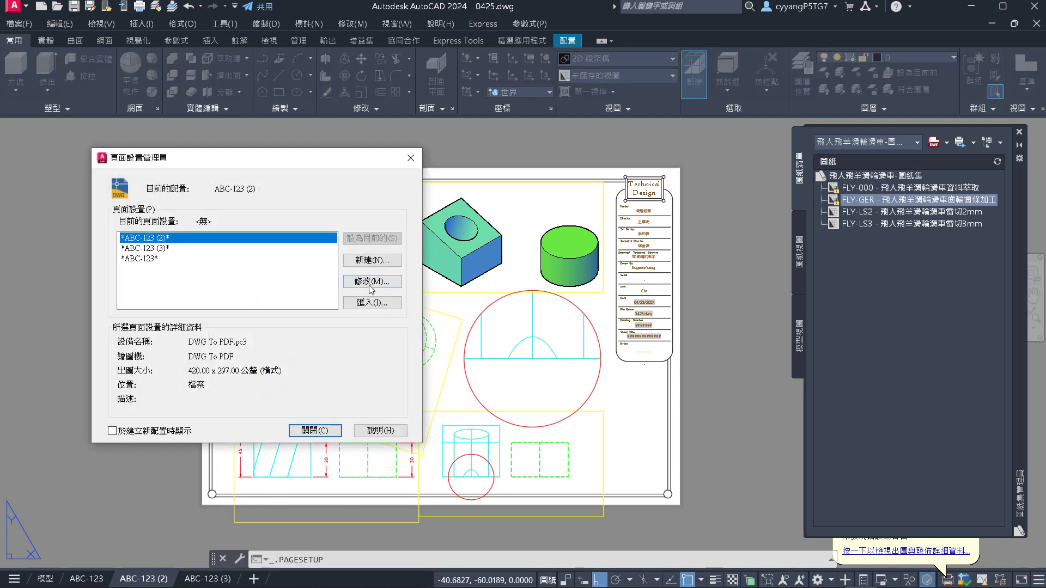
click(368, 282)
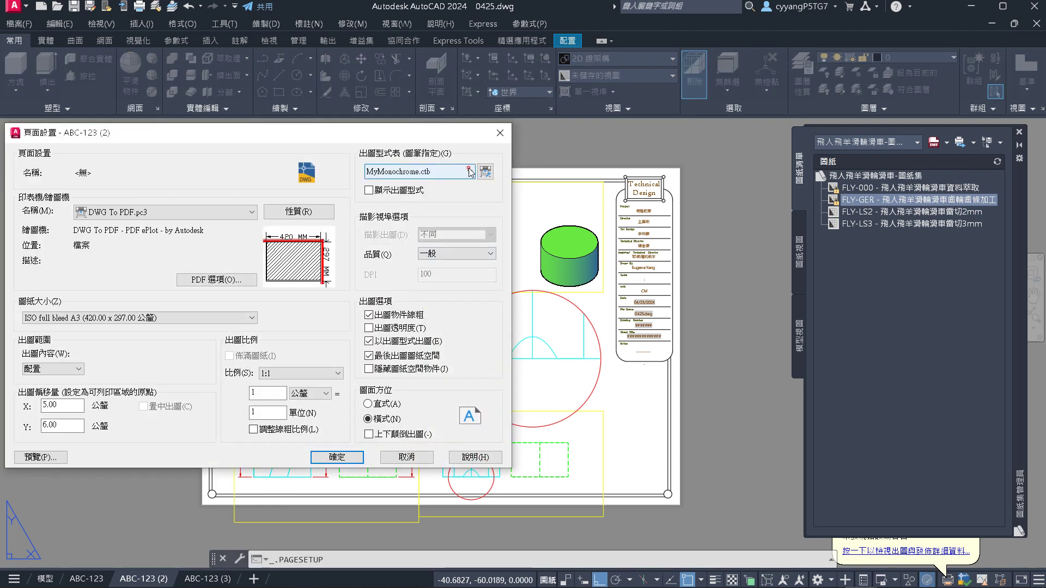
click(469, 172)
scroll(430, 201, up, 1)
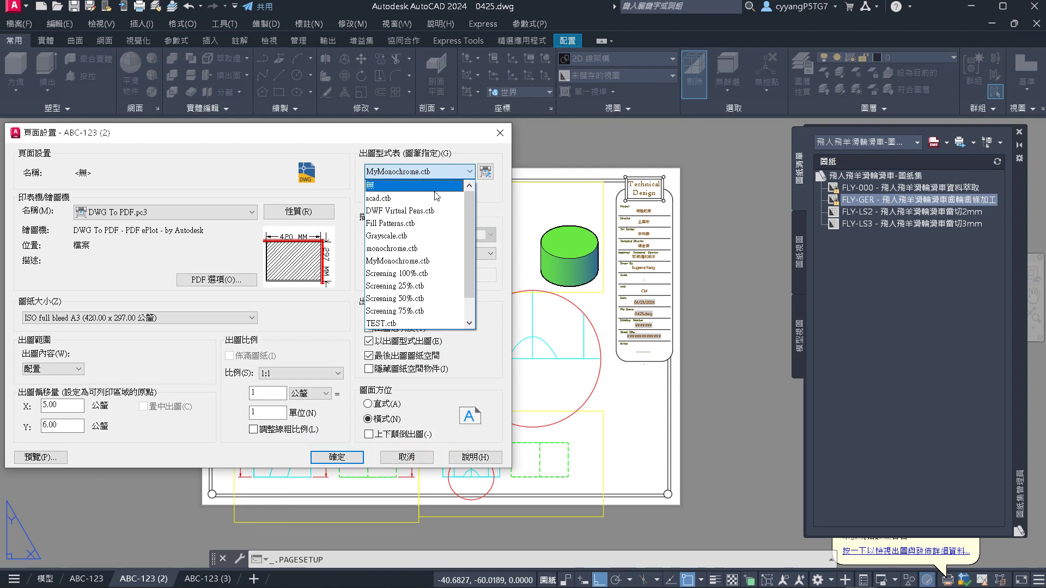
click(428, 197)
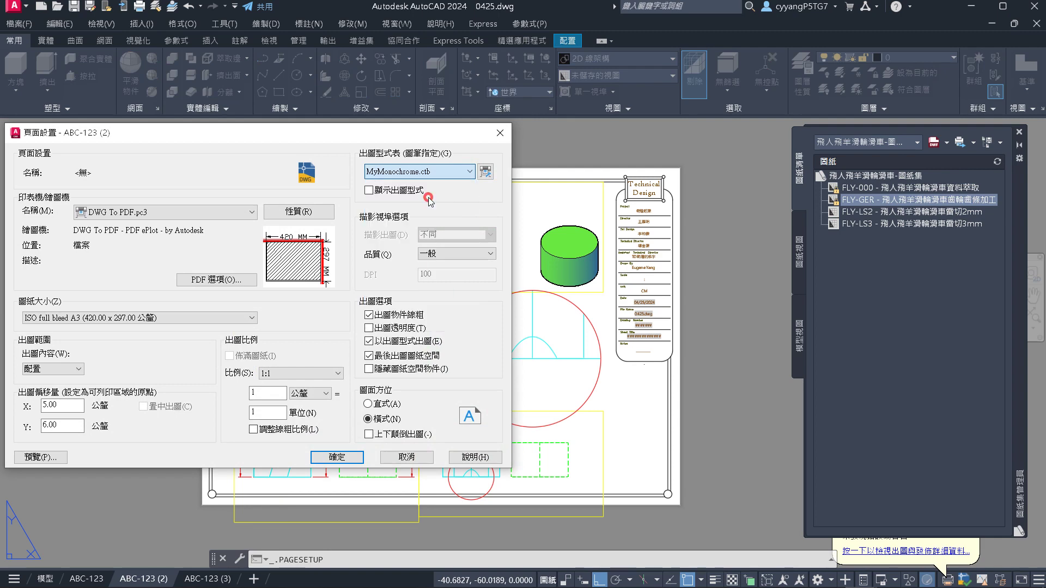
click(339, 458)
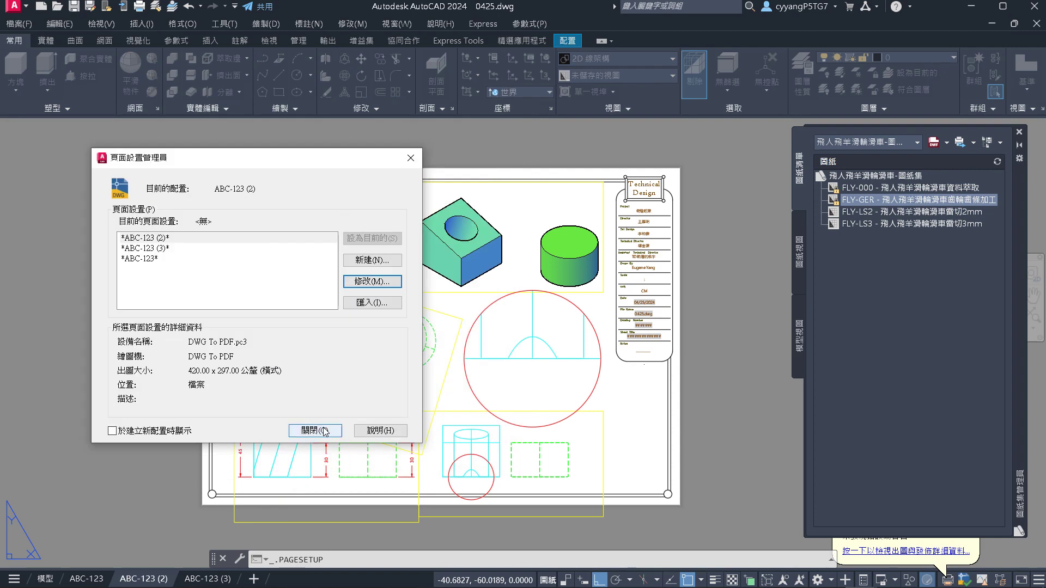
Review the layouts' page setups in the Page Setup Manager, then close it
drag(325, 432, 152, 264)
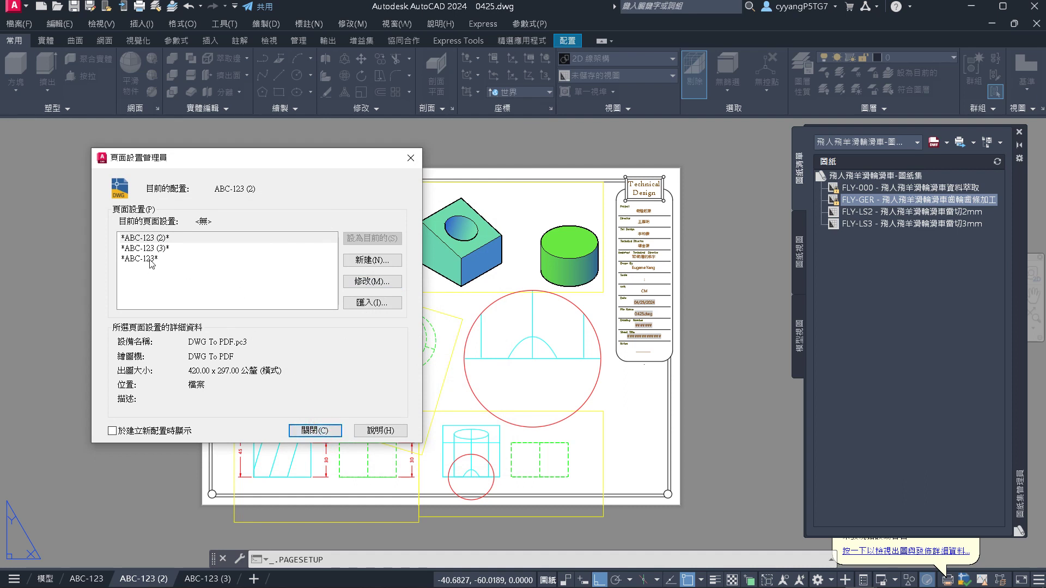
click(153, 248)
click(160, 238)
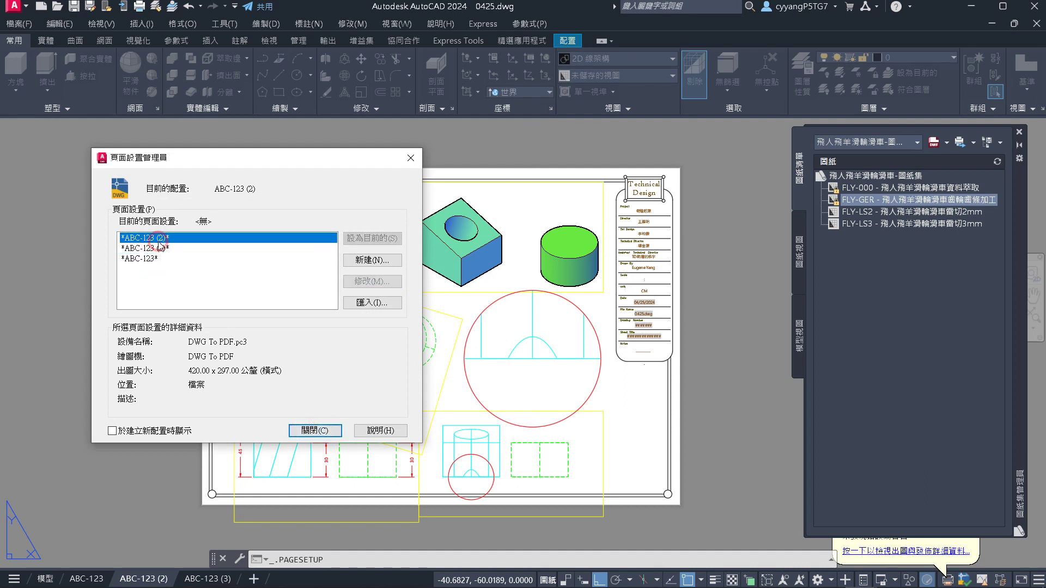
click(159, 248)
click(158, 238)
click(315, 430)
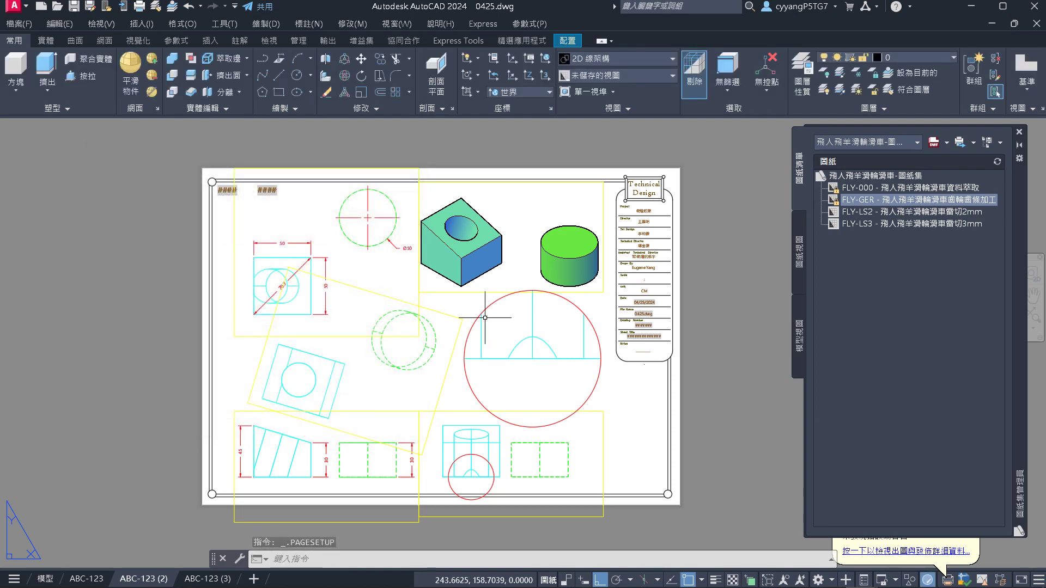
key(ctrl+p)
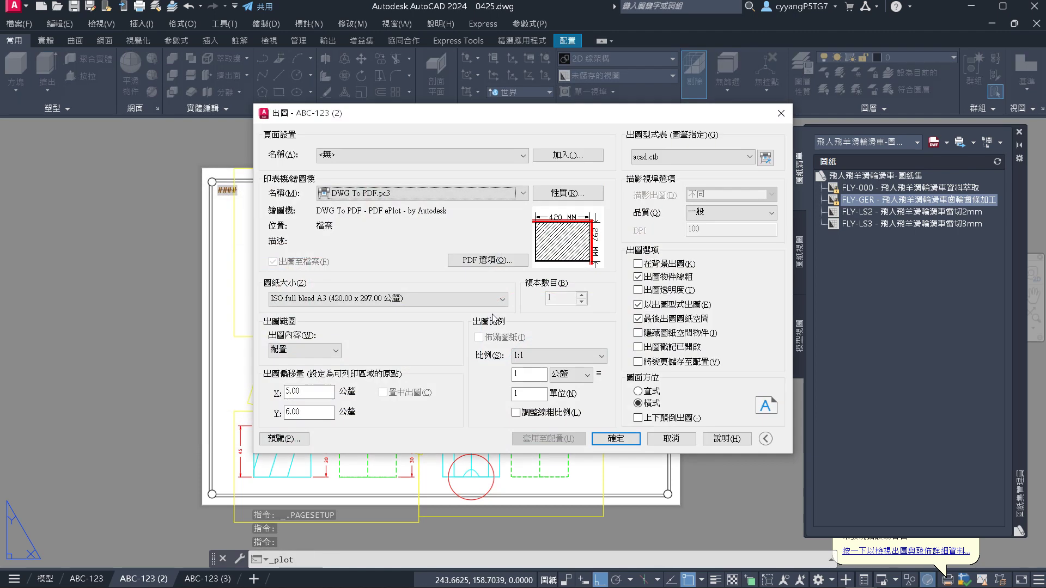
click(297, 439)
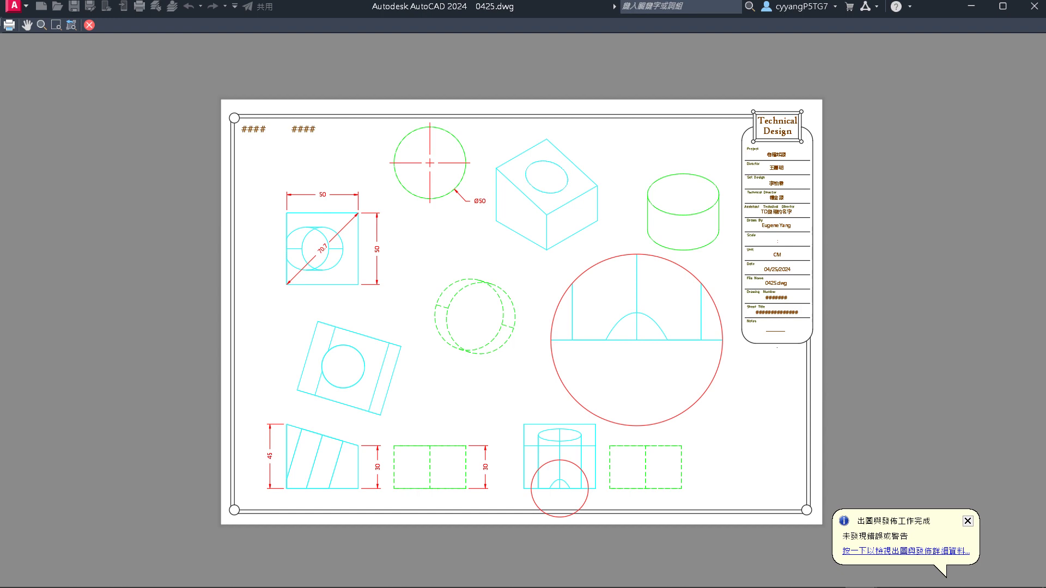
key(Escape)
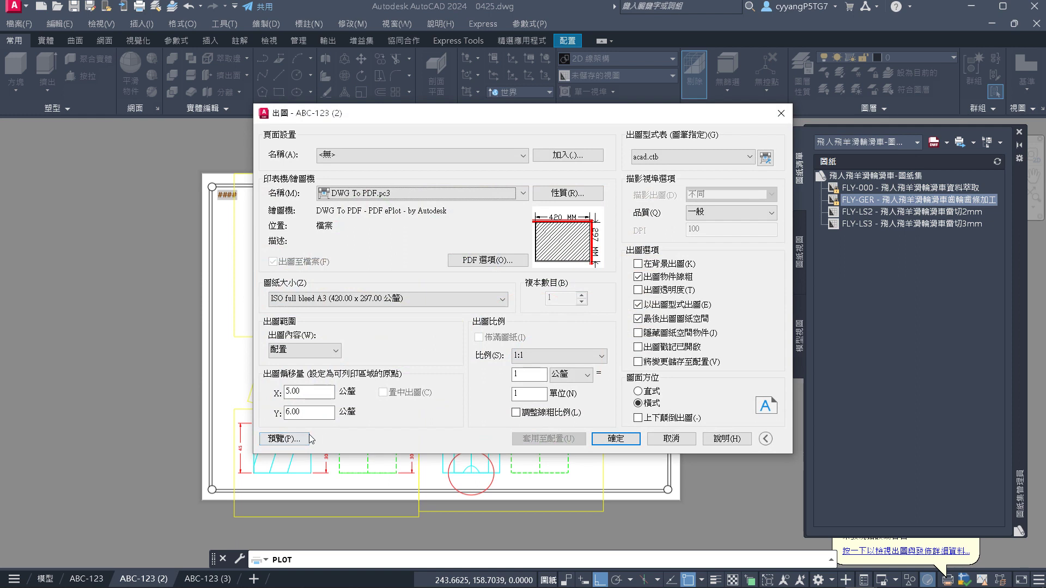
double_click(317, 391)
key(Tab)
text(5)
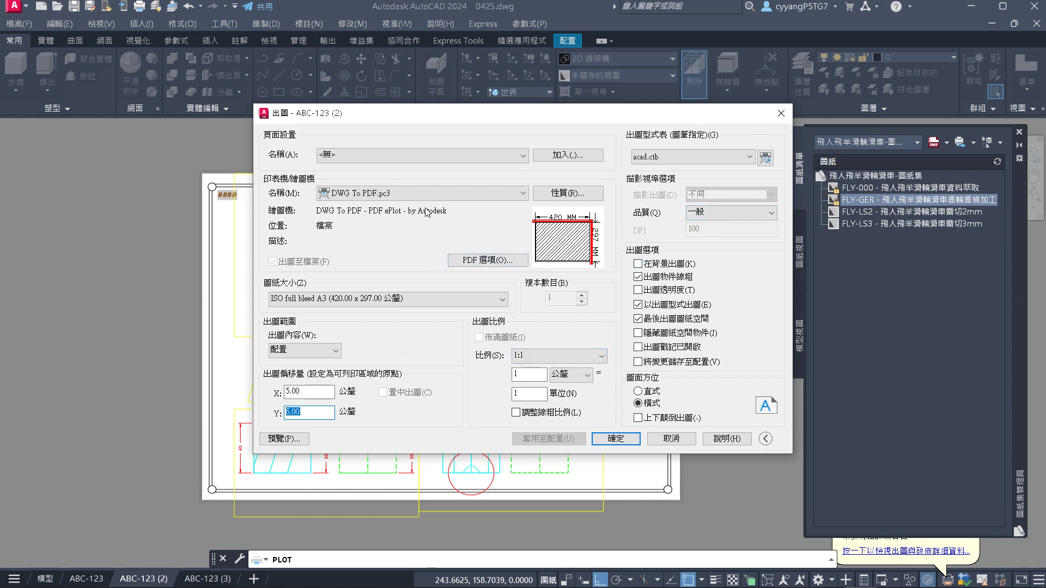
text(6.00)
key(shift+Tab)
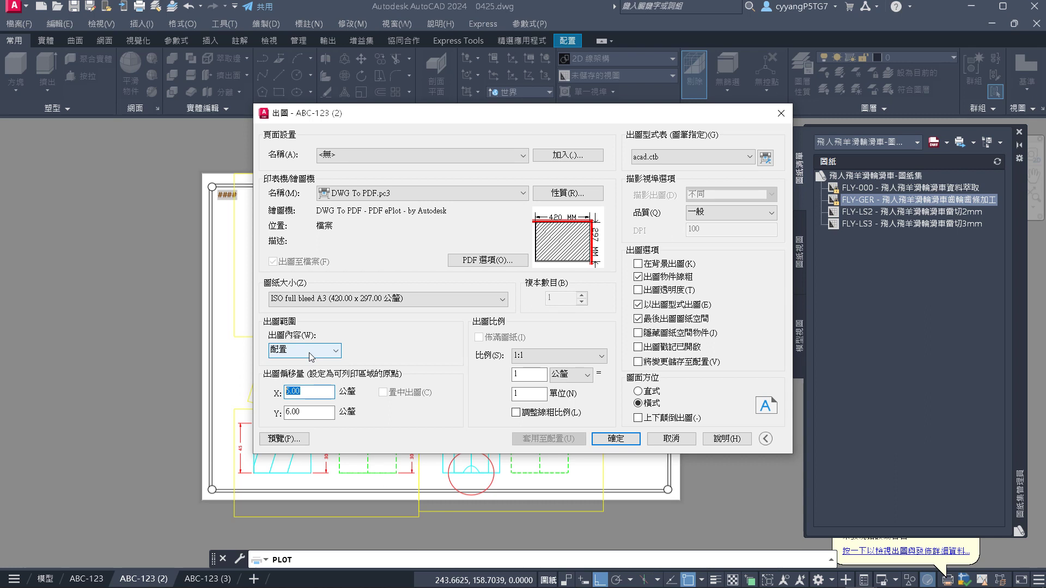
key(Escape)
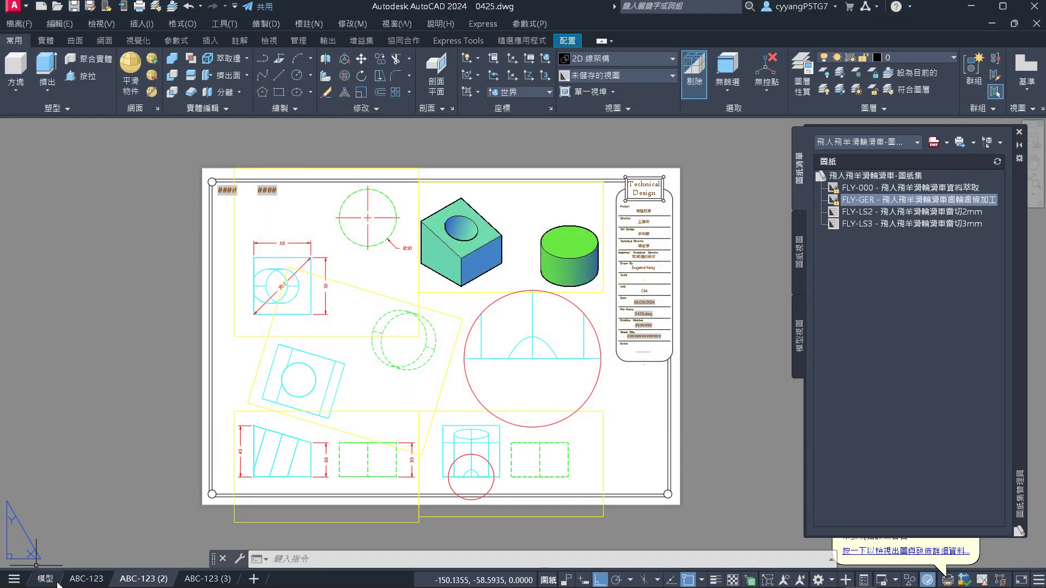
From layout ABC-123's Page Setup Manager, create a new page setup named 標準設置
click(90, 579)
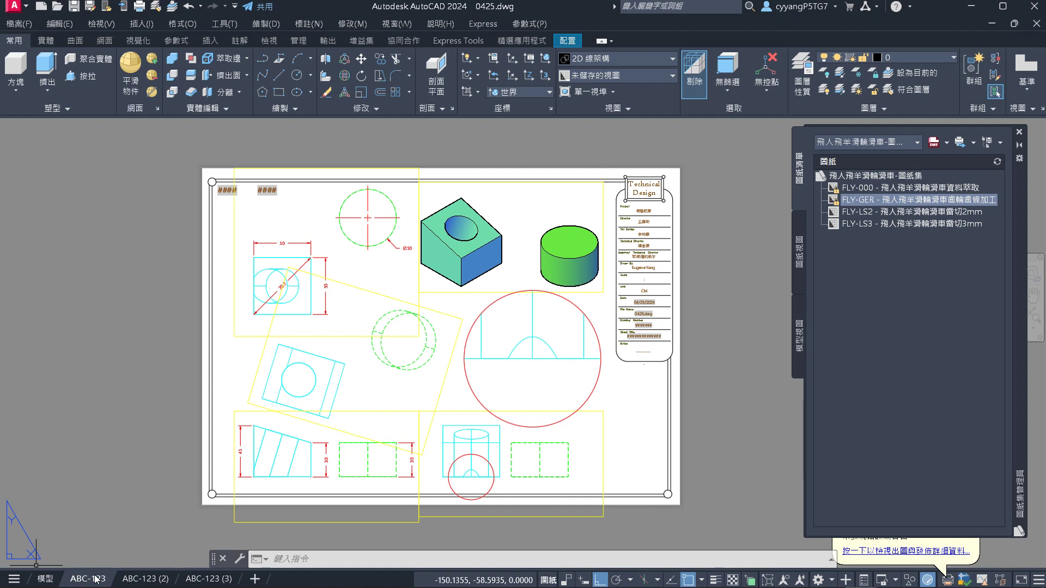
right_click(95, 579)
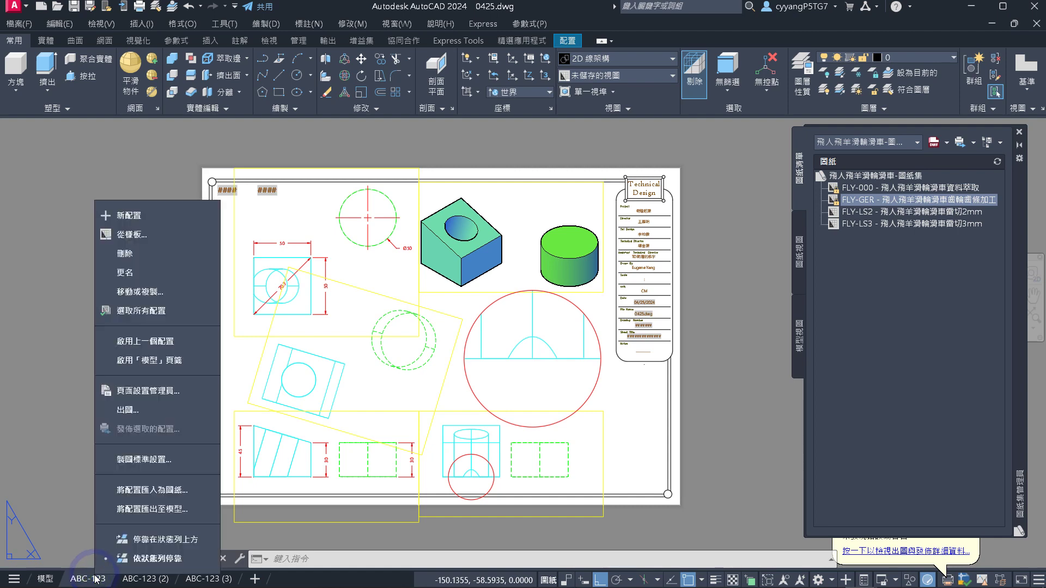
click(172, 393)
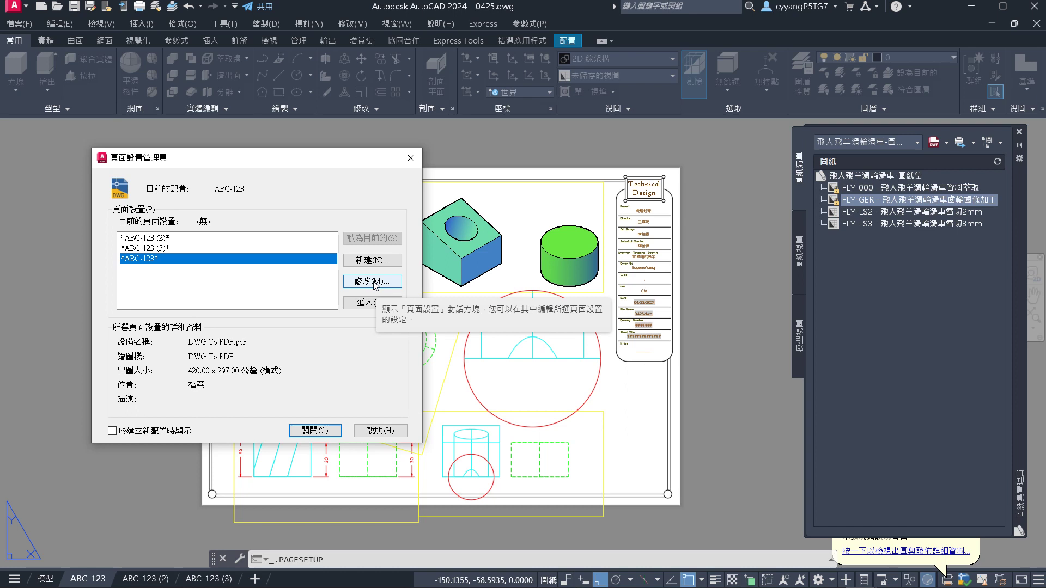
click(376, 259)
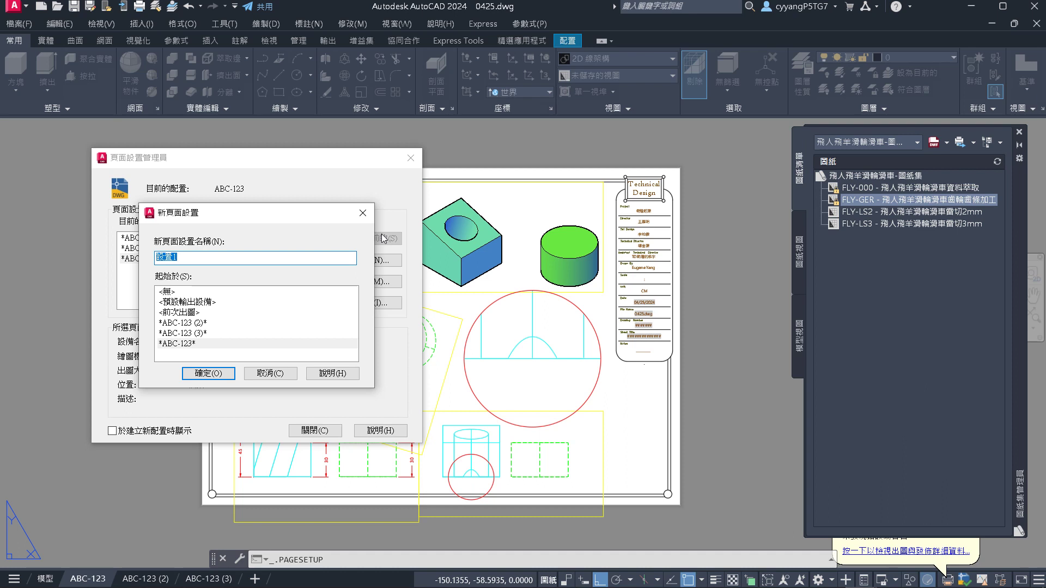
text(ㄅㄧㄠ)
key(BackSpace)
key(BackSpace)
text(ㄧㄠ)
key(BackSpace)
key(BackSpace)
key(BackSpace)
text(ㄅㄧㄠ ㄓㄨㄣˇㄕㄜˋㄓˋ)
key(Return)
click(223, 372)
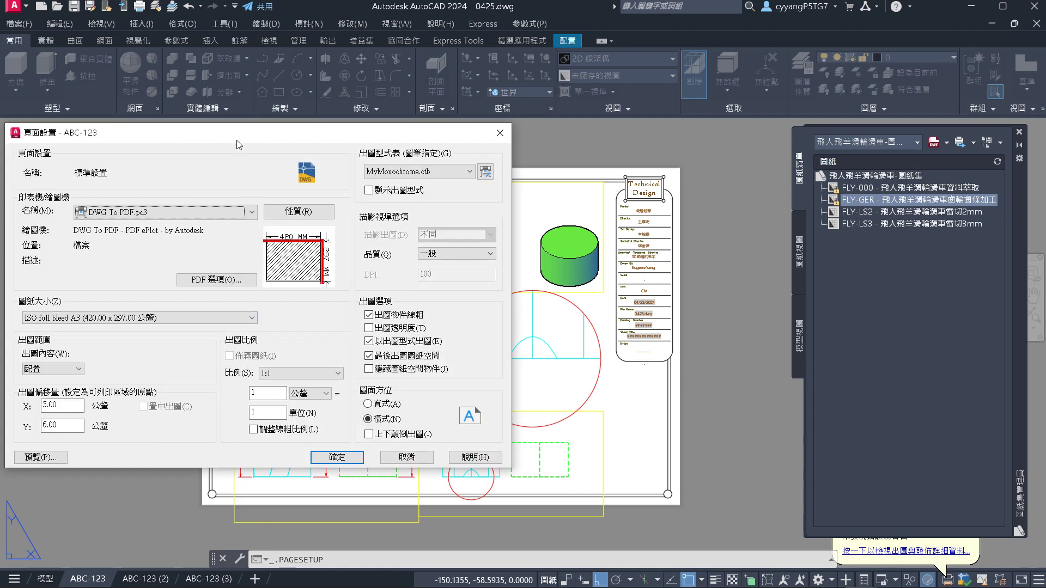
Set the 標準設置 plot offset to X 2 and Y 2
drag(239, 143, 267, 204)
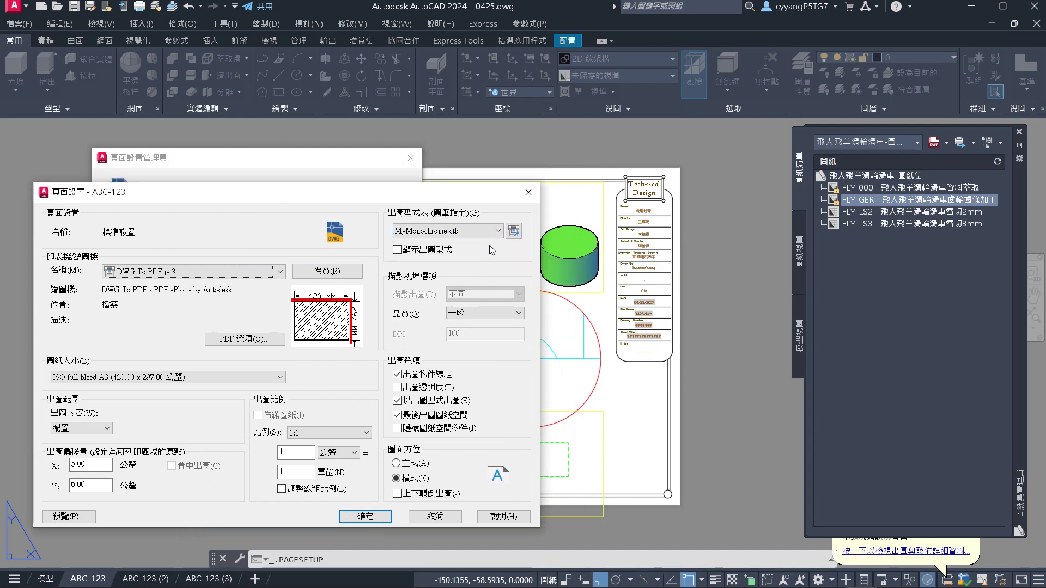
double_click(104, 465)
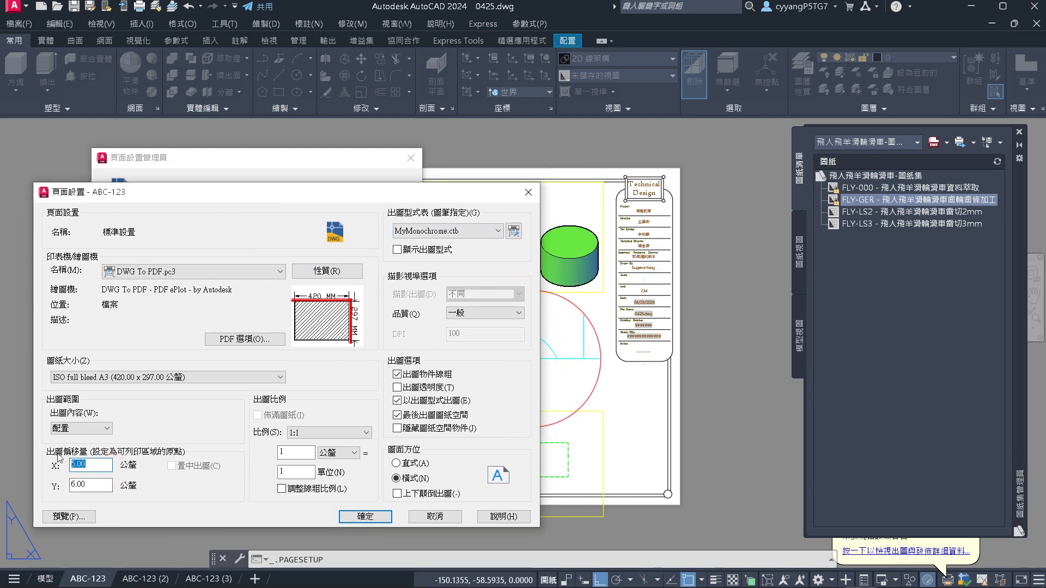
text(2)
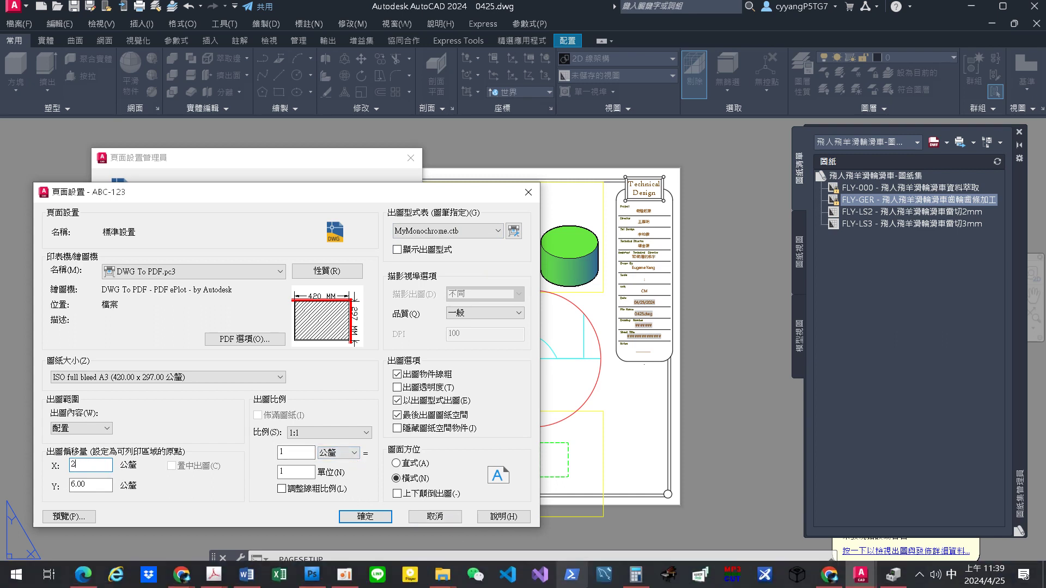
key(Tab)
text(2)
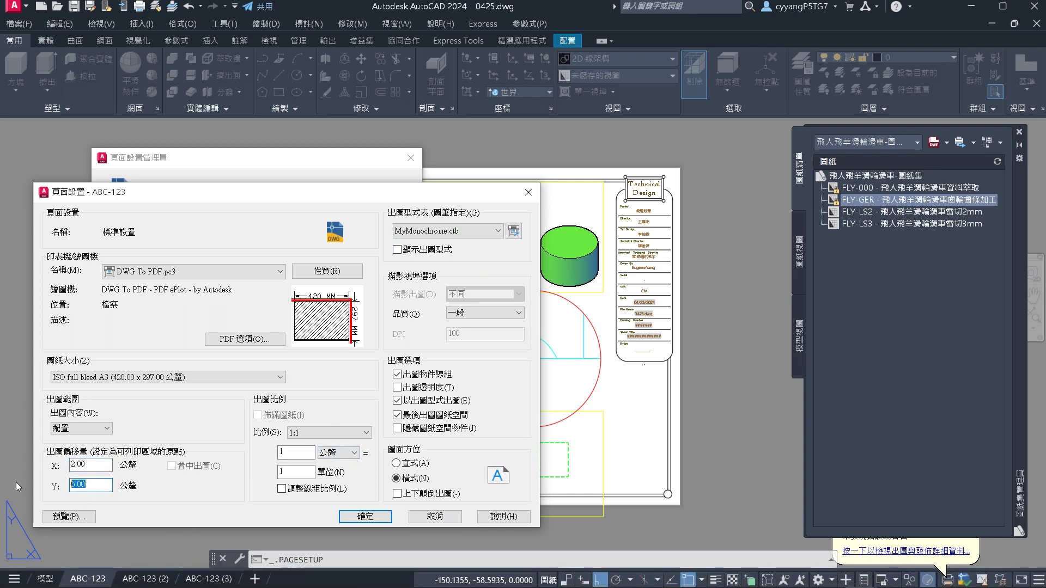
click(98, 467)
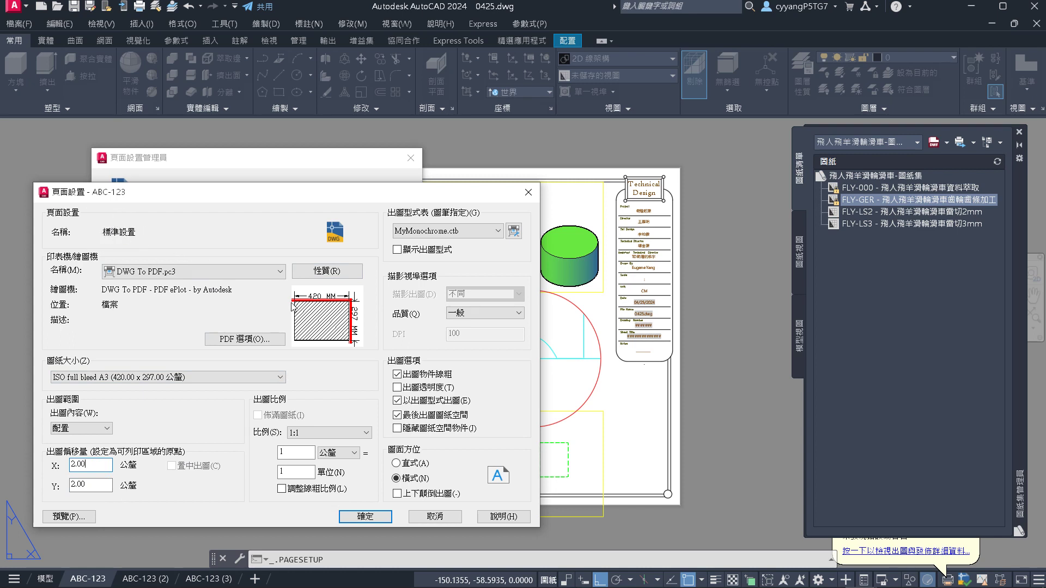
Accept the 2 mm offsets, then make 標準設置 the current page setup for layout ABC-123
click(371, 516)
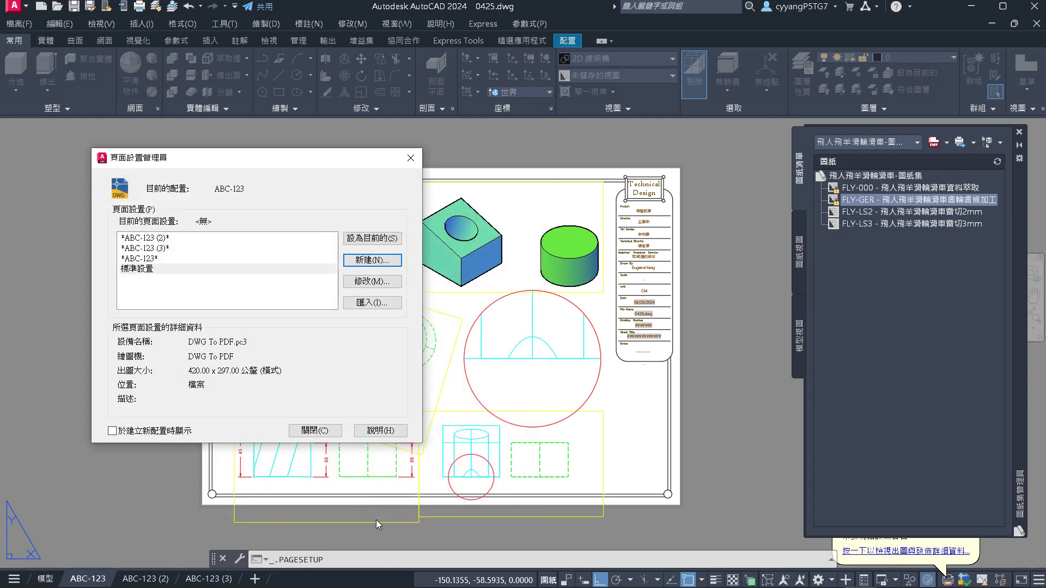
click(316, 431)
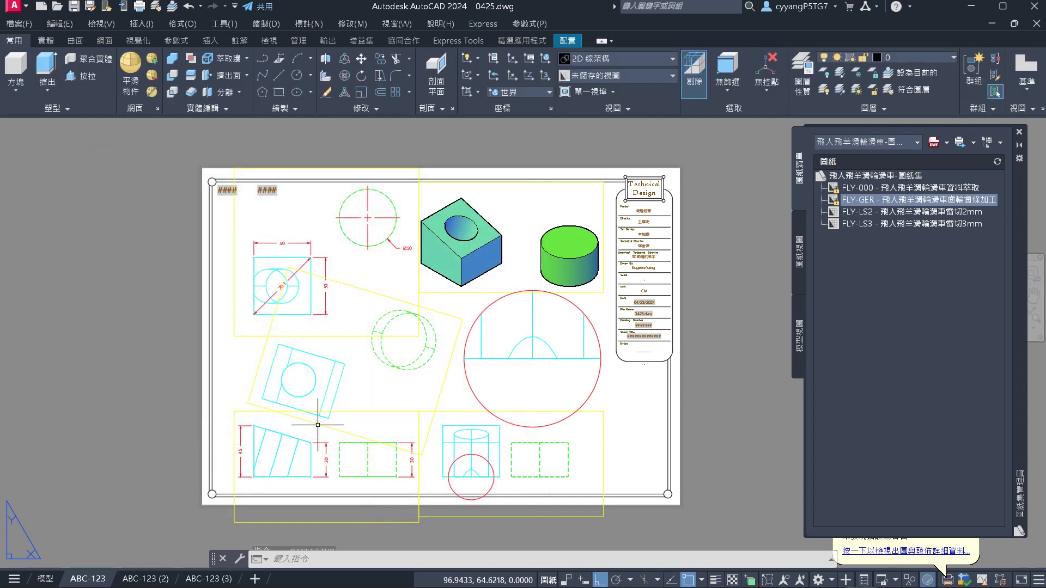
right_click(93, 581)
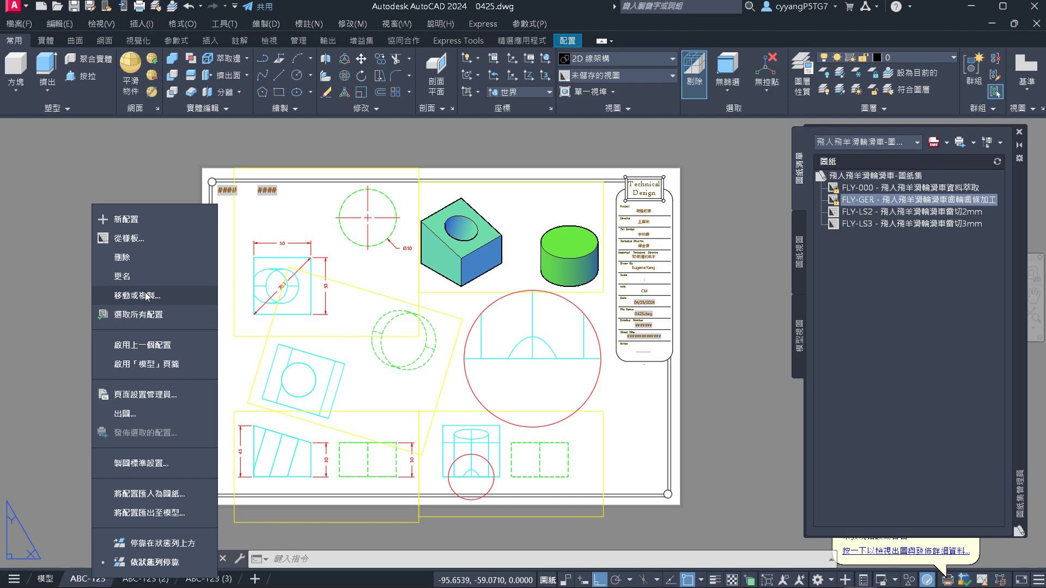
click(146, 394)
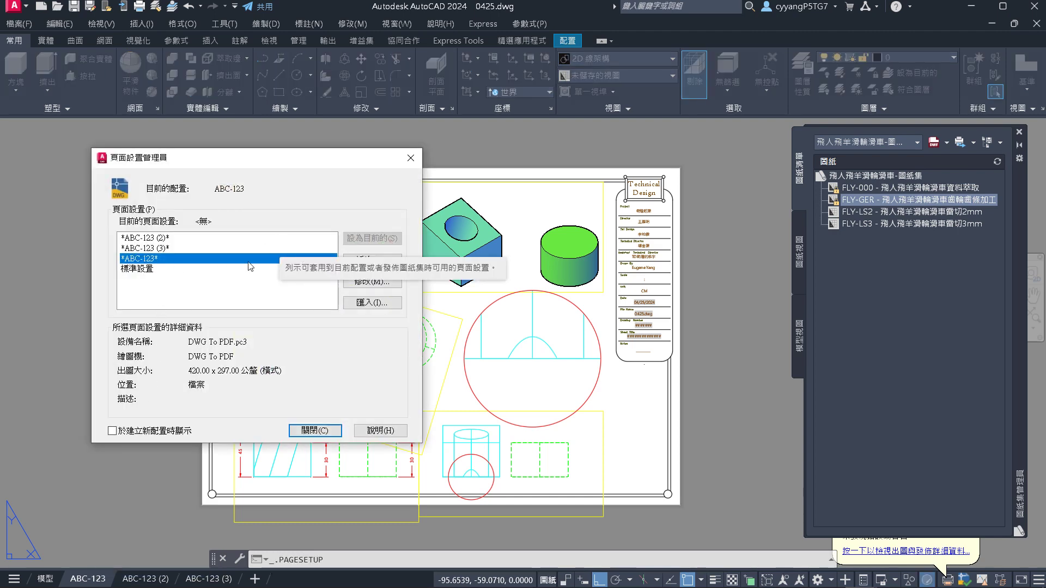
click(139, 268)
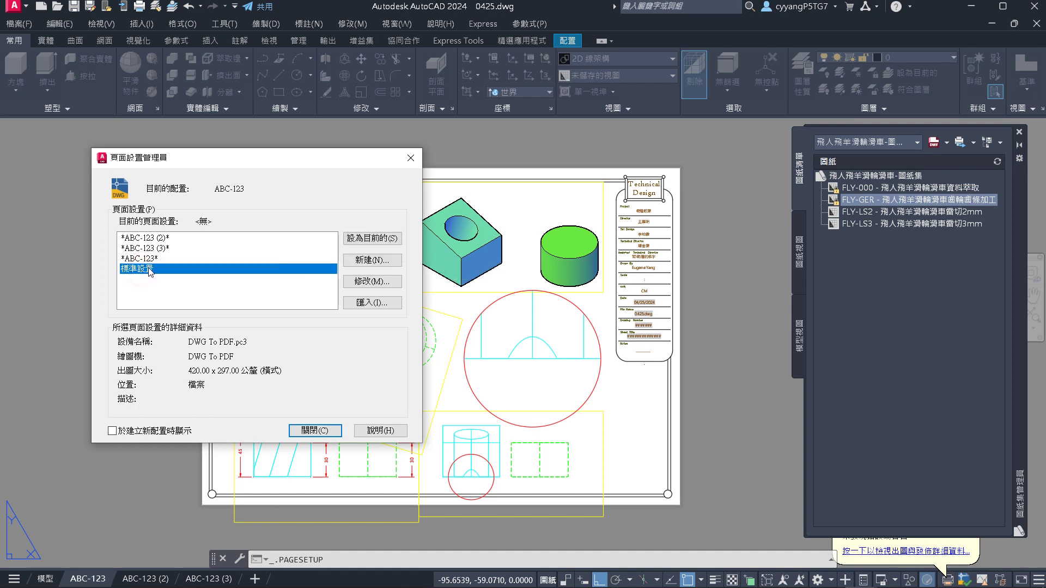
click(370, 238)
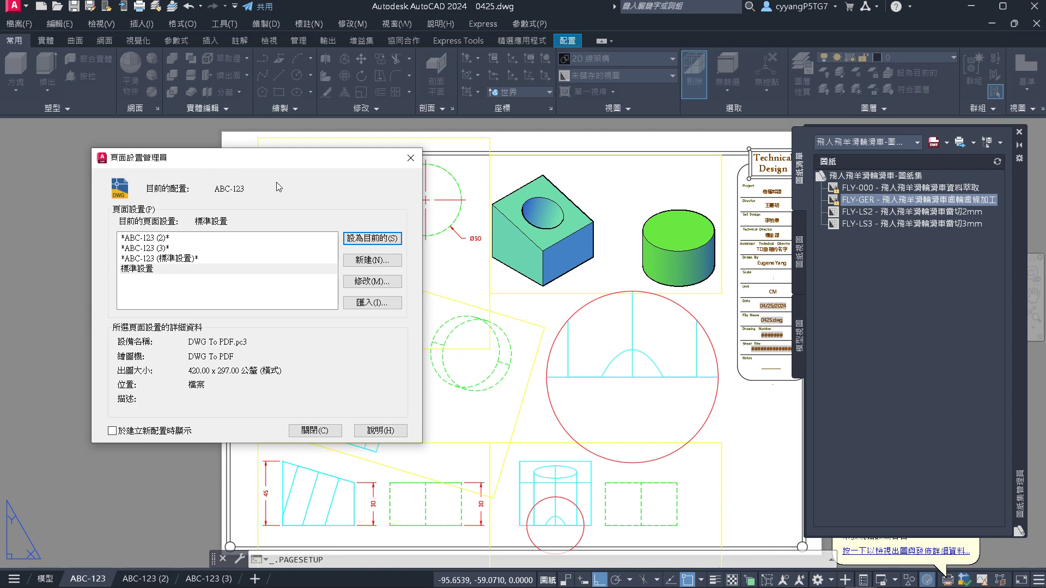
click(167, 271)
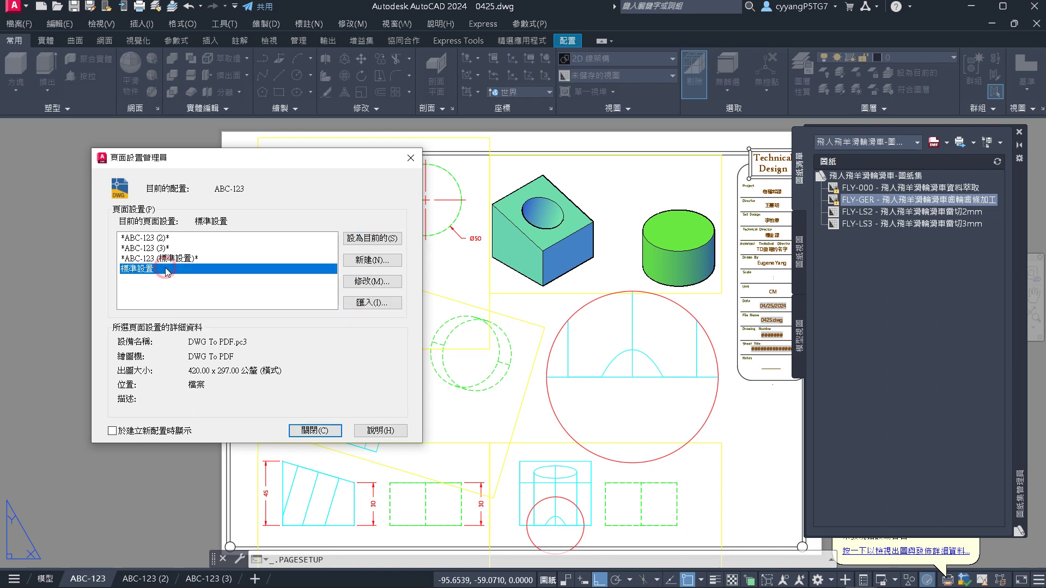
click(388, 238)
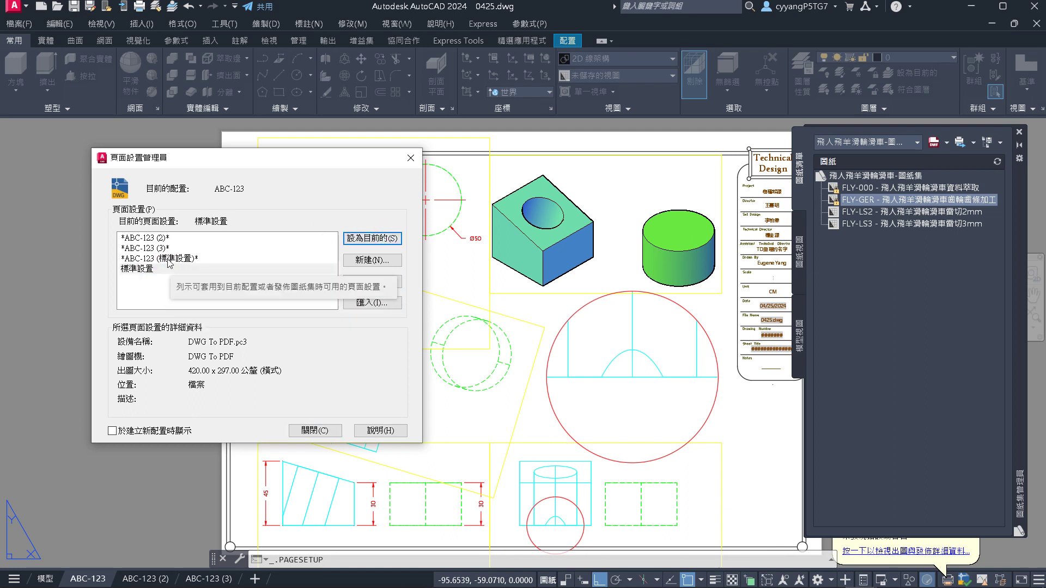
click(170, 260)
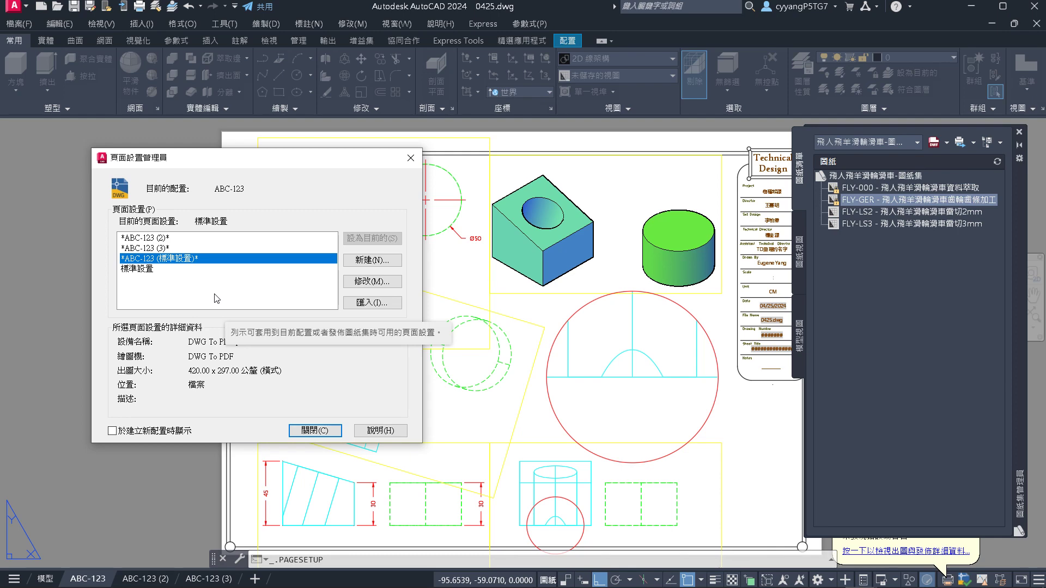
click(326, 430)
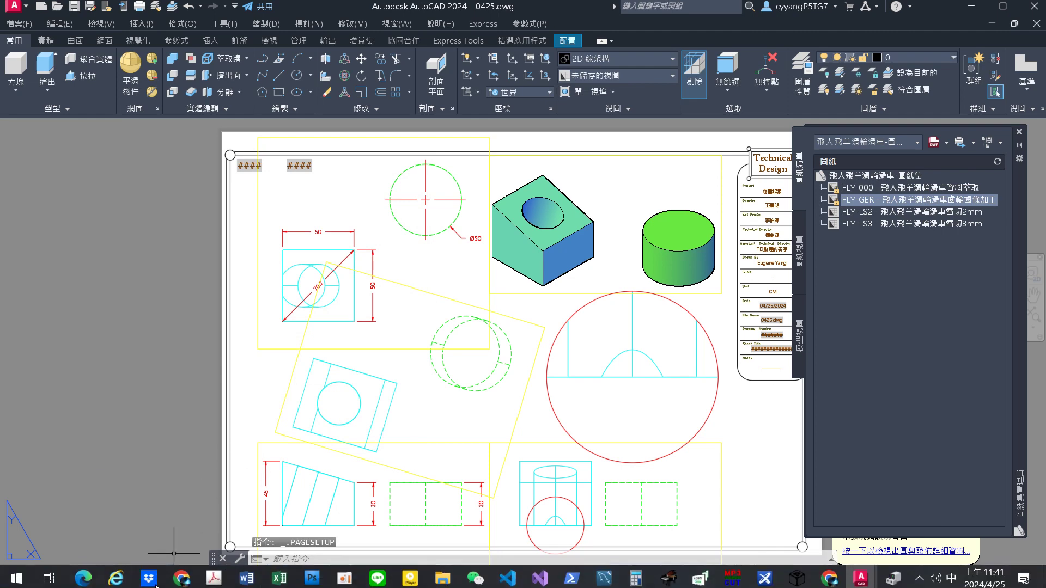
Assign the 標準設置 page setup to layout ABC-123 (2)
click(156, 579)
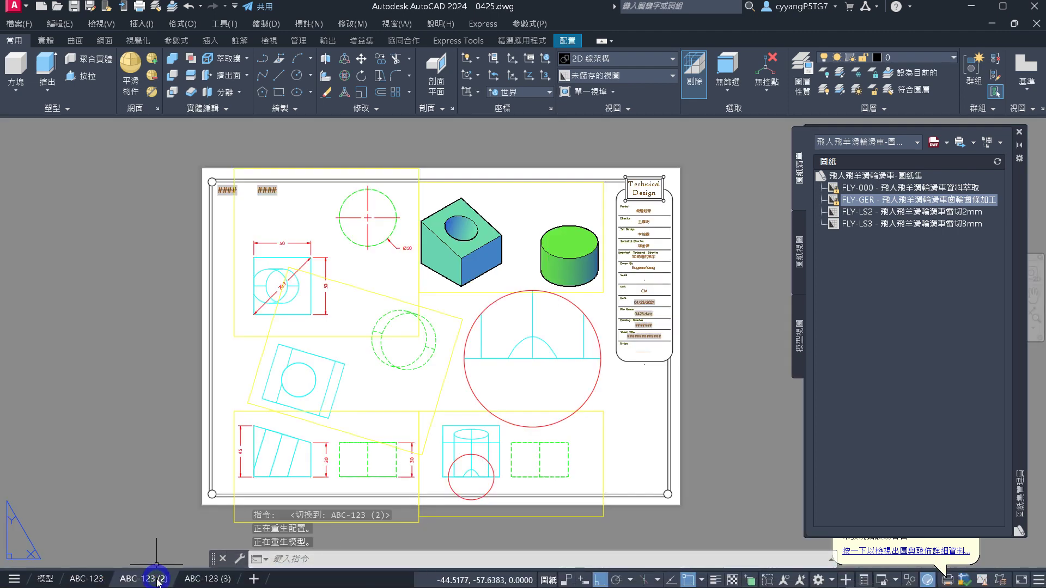
right_click(157, 579)
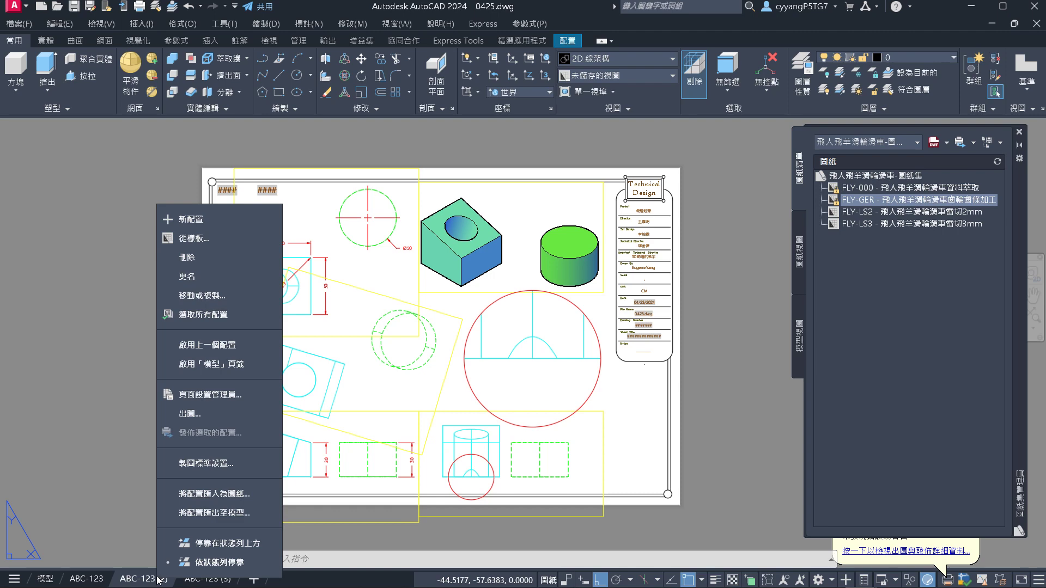
click(231, 394)
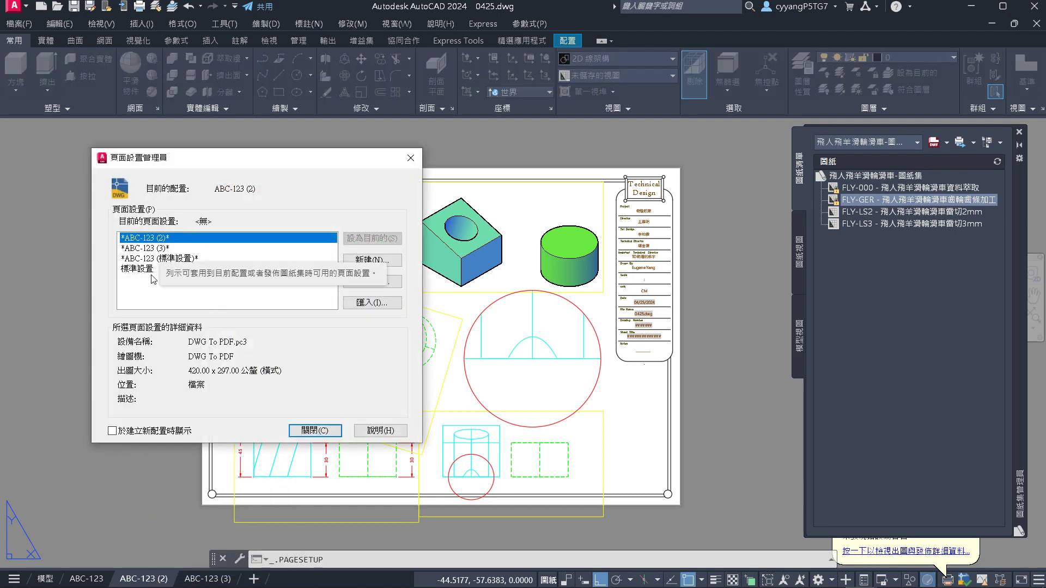
click(149, 269)
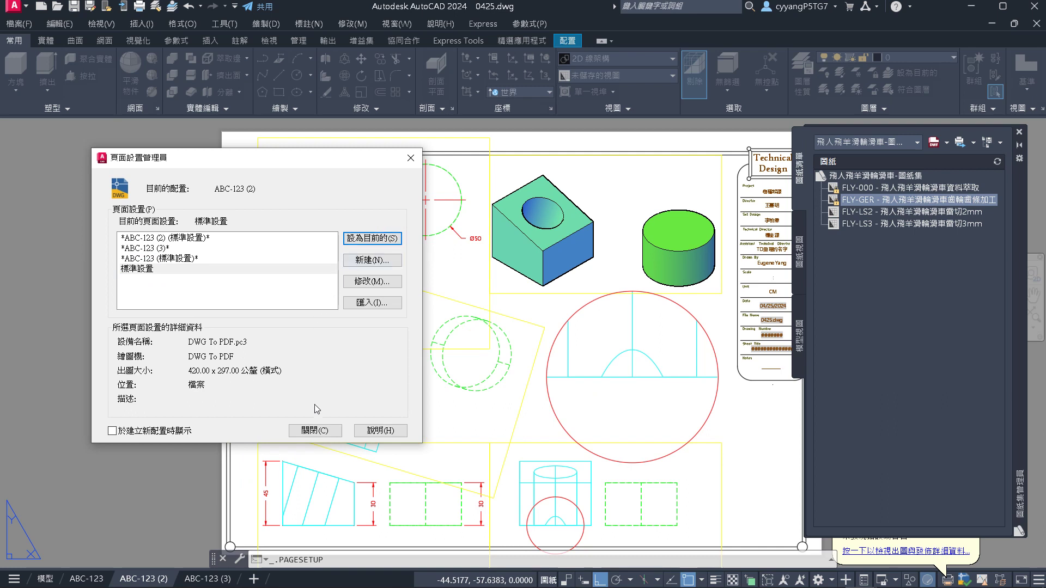
click(317, 431)
Make 標準設置 the current page setup for layout ABC-123 (3)
click(211, 579)
right_click(211, 579)
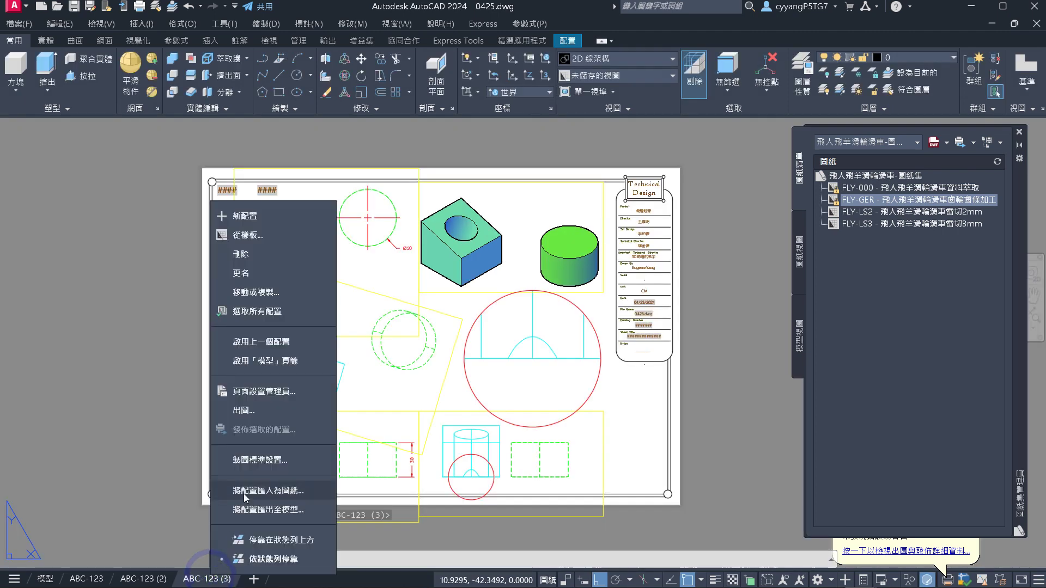
click(279, 391)
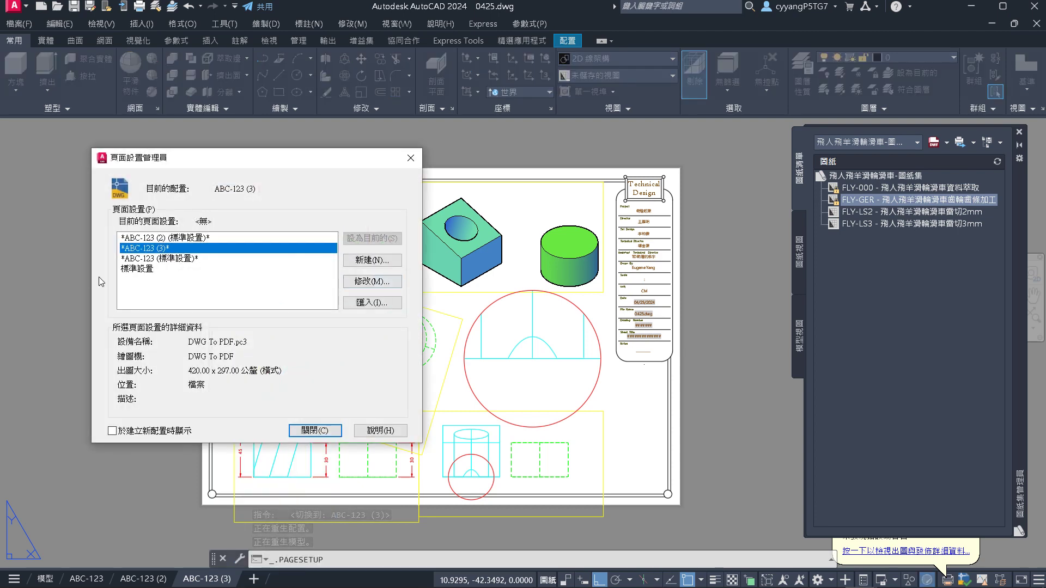
click(152, 271)
click(375, 238)
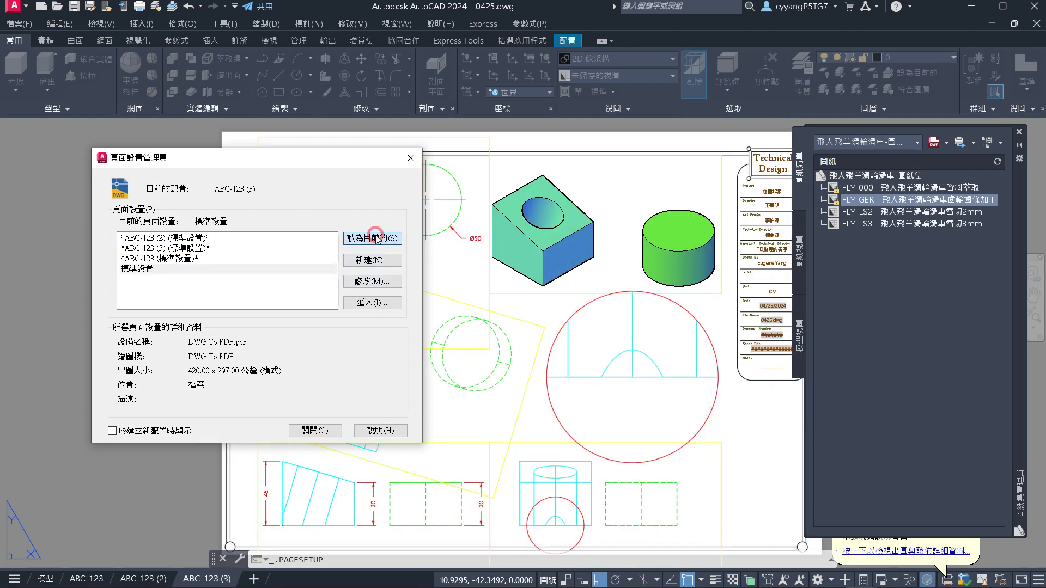
click(315, 430)
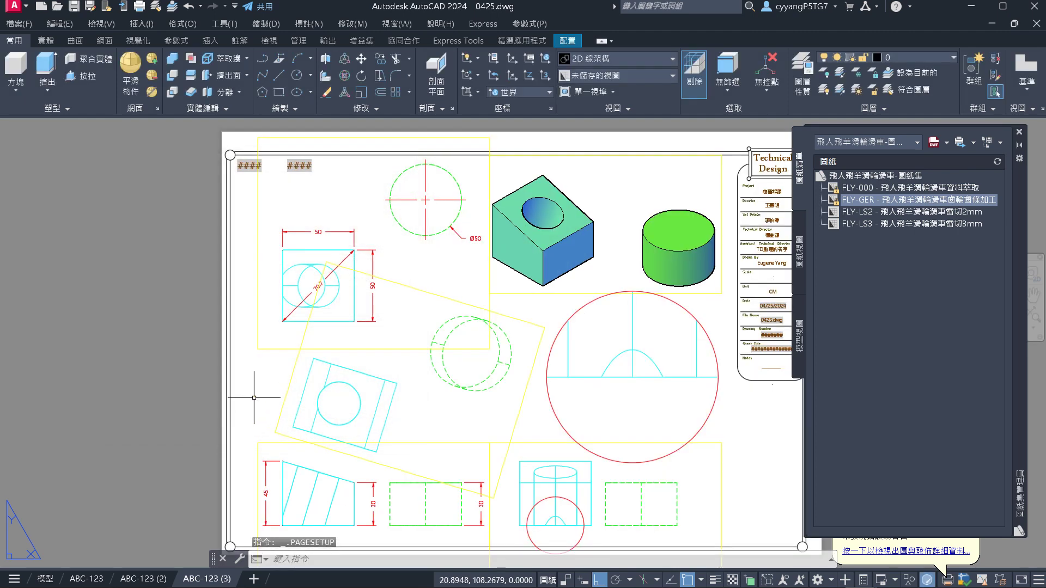
scroll(182, 362, down, 4)
scroll(175, 397, up, 4)
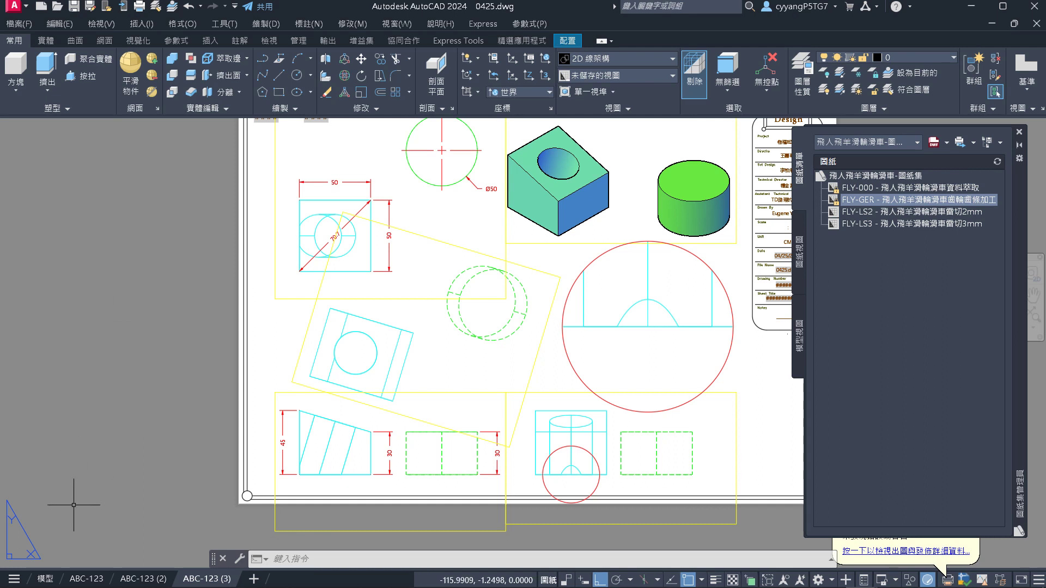
Change 標準設置's plot offset to 10 in X and Y and update all layouts using it
right_click(202, 580)
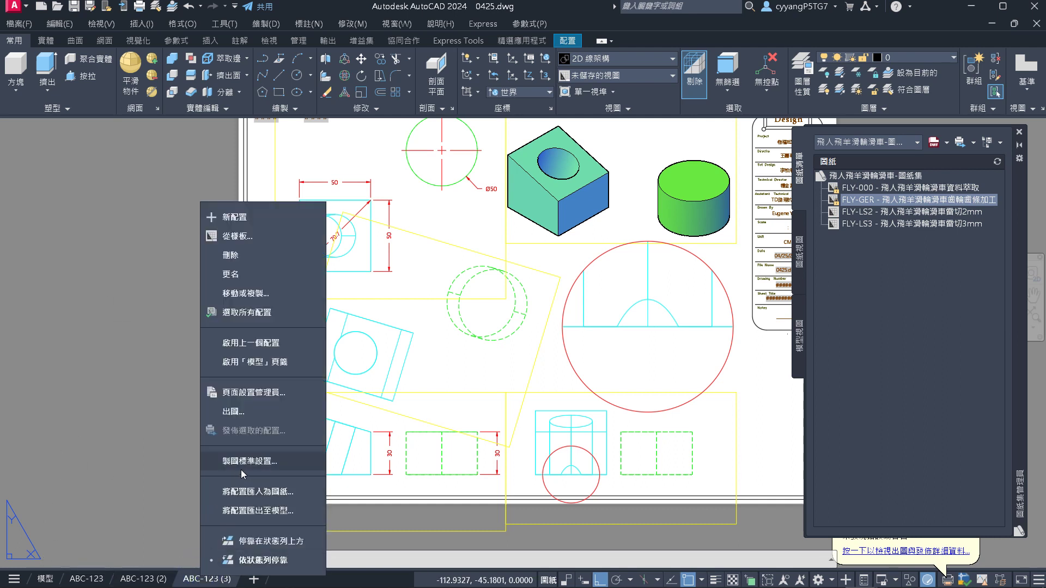
click(254, 392)
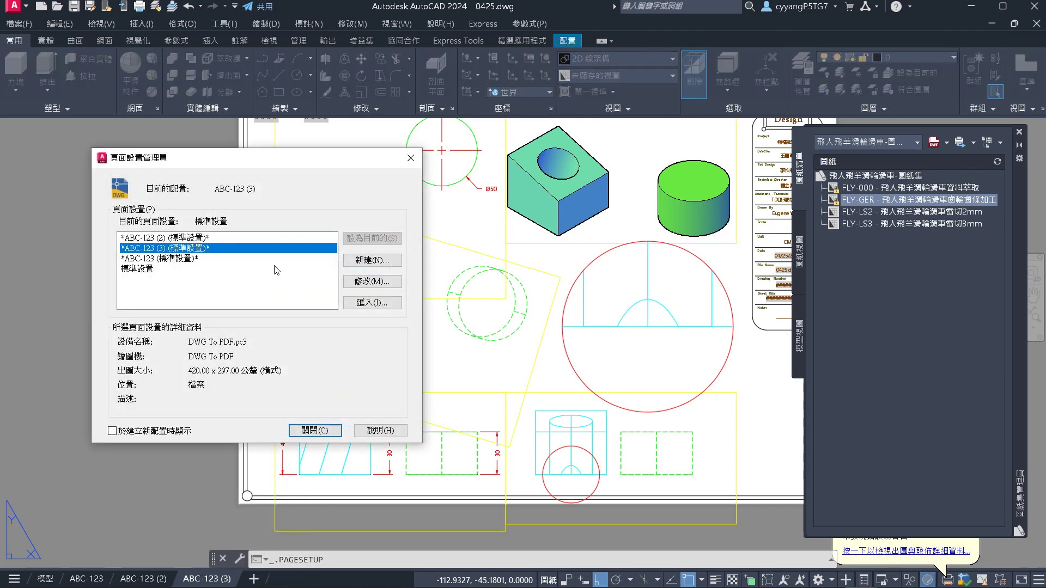
click(155, 268)
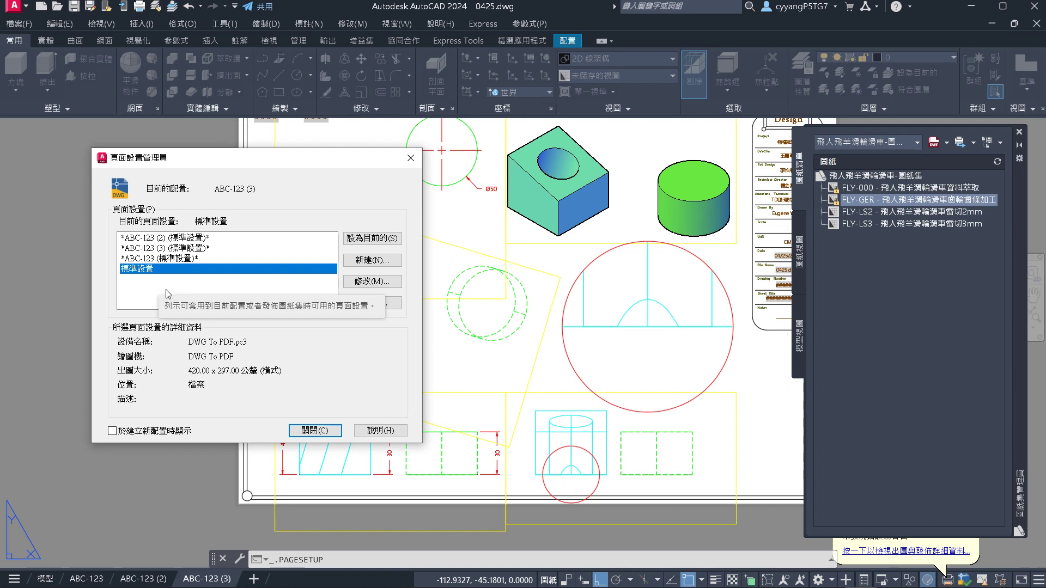
click(363, 280)
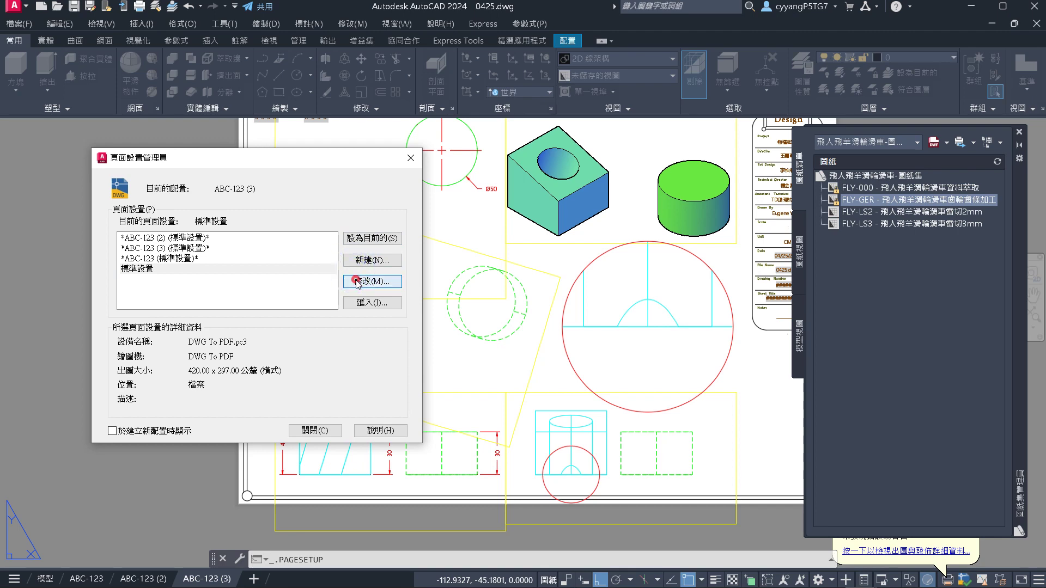
double_click(82, 404)
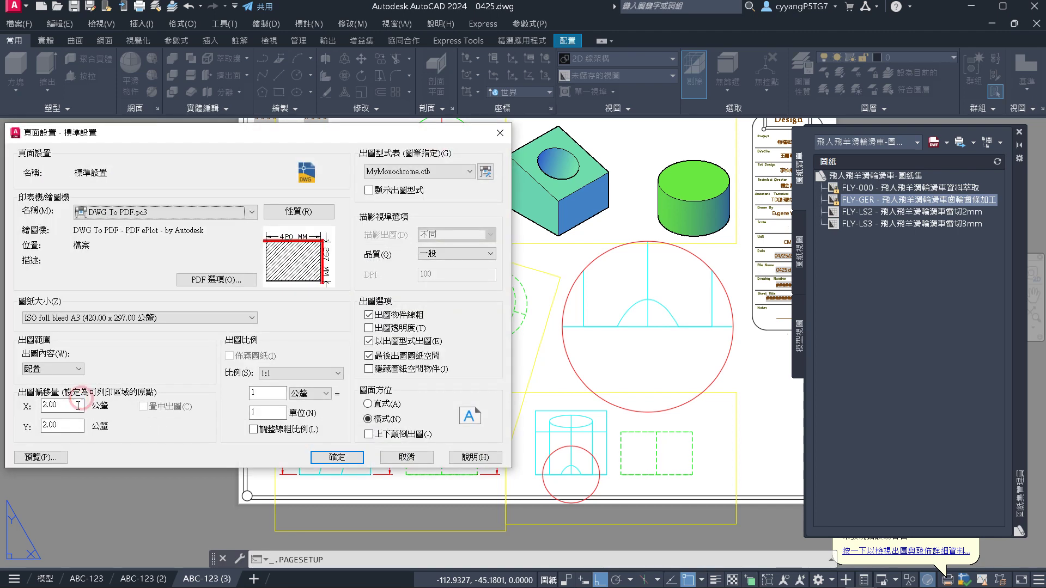
text(10)
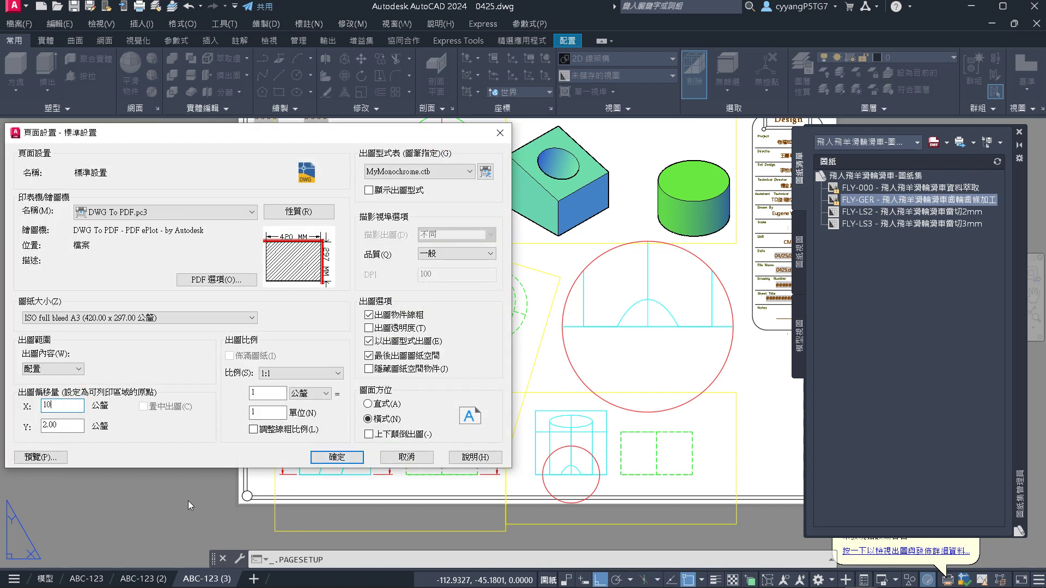
double_click(64, 429)
text(10)
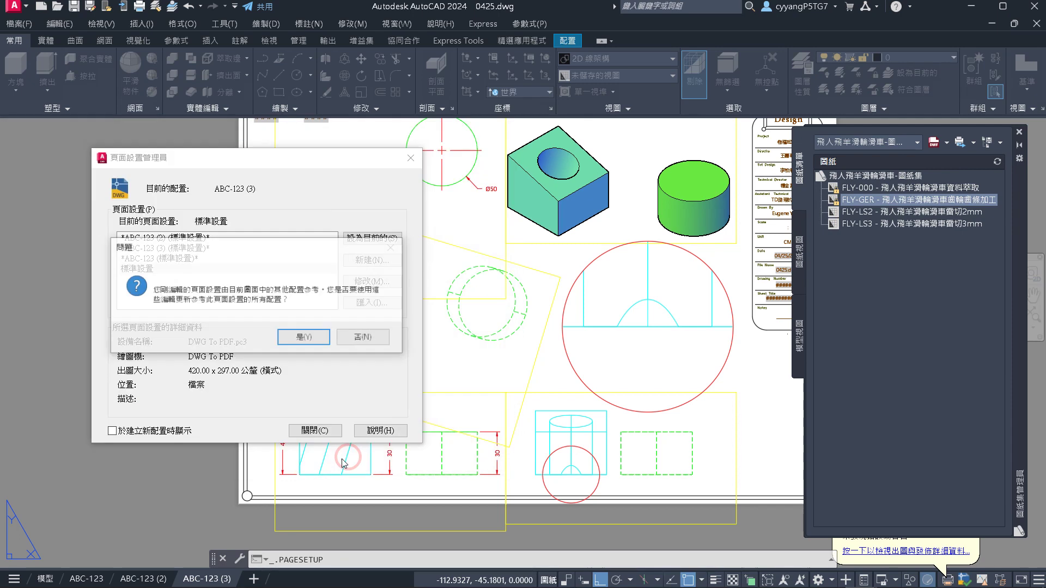
click(337, 457)
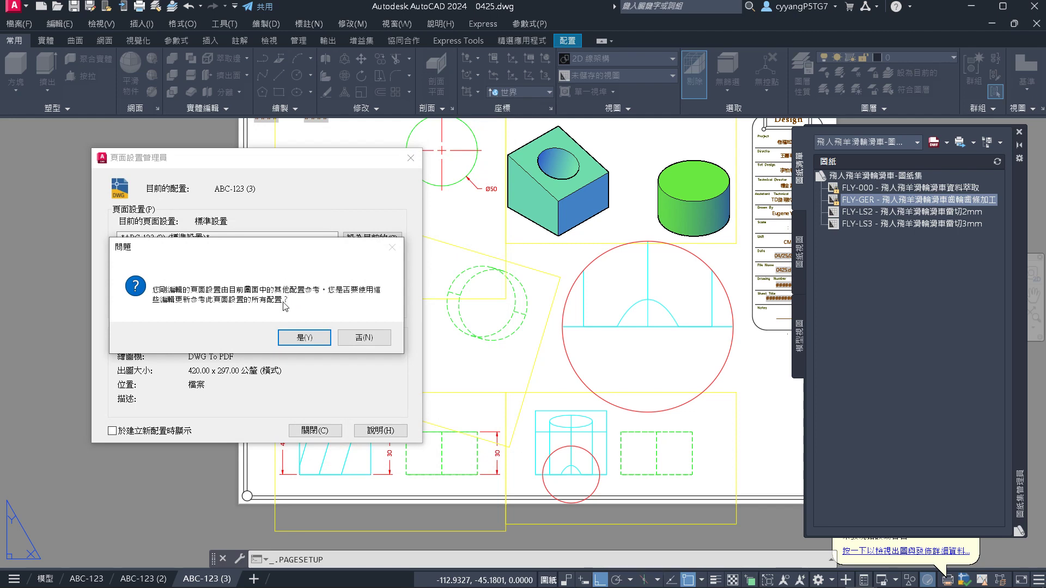
click(289, 342)
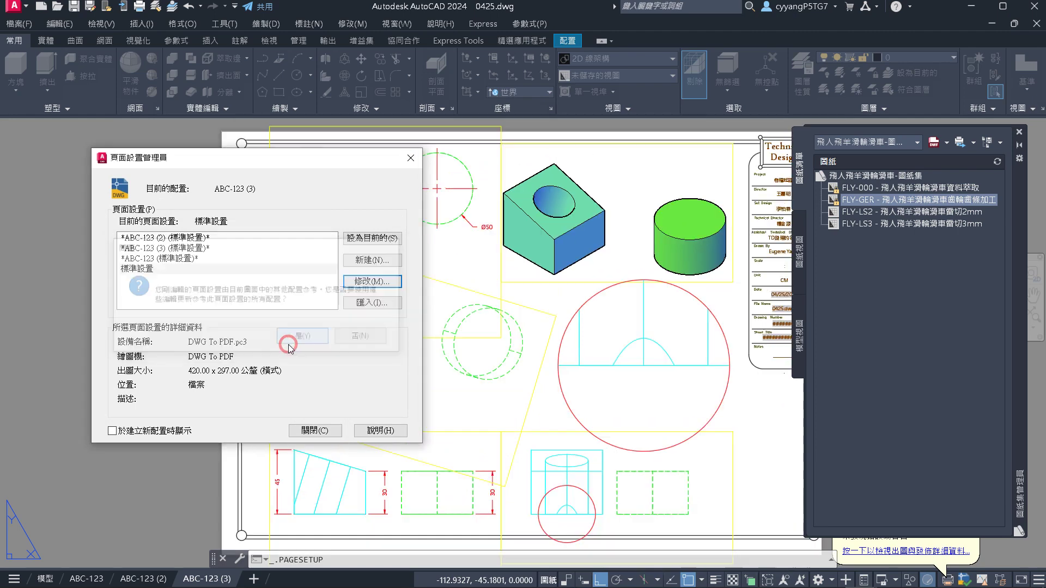
click(297, 430)
scroll(145, 329, down, 2)
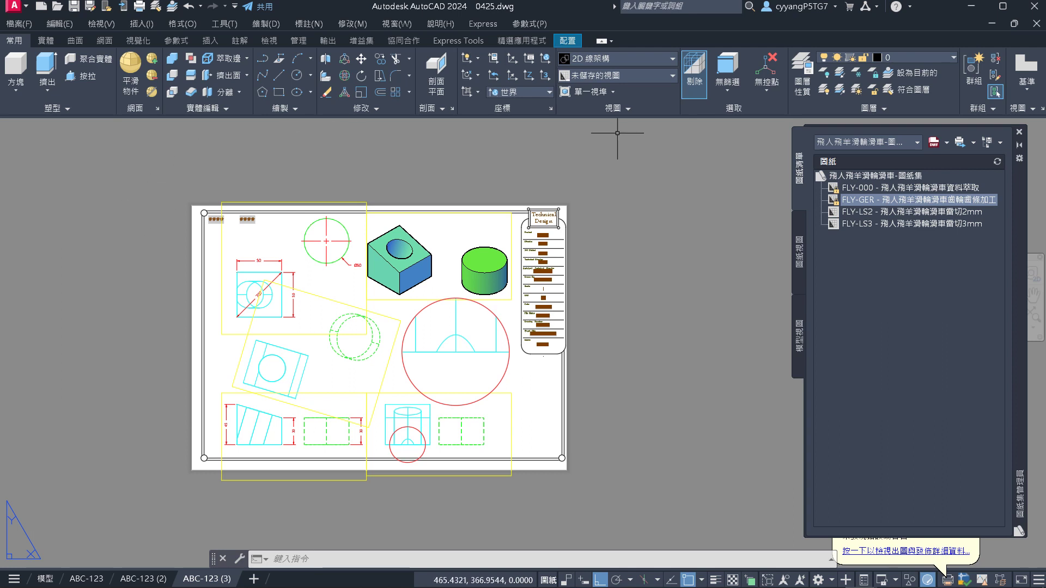
Close the Sheet Set Manager palette and switch to layout ABC-123 (2)
click(1019, 132)
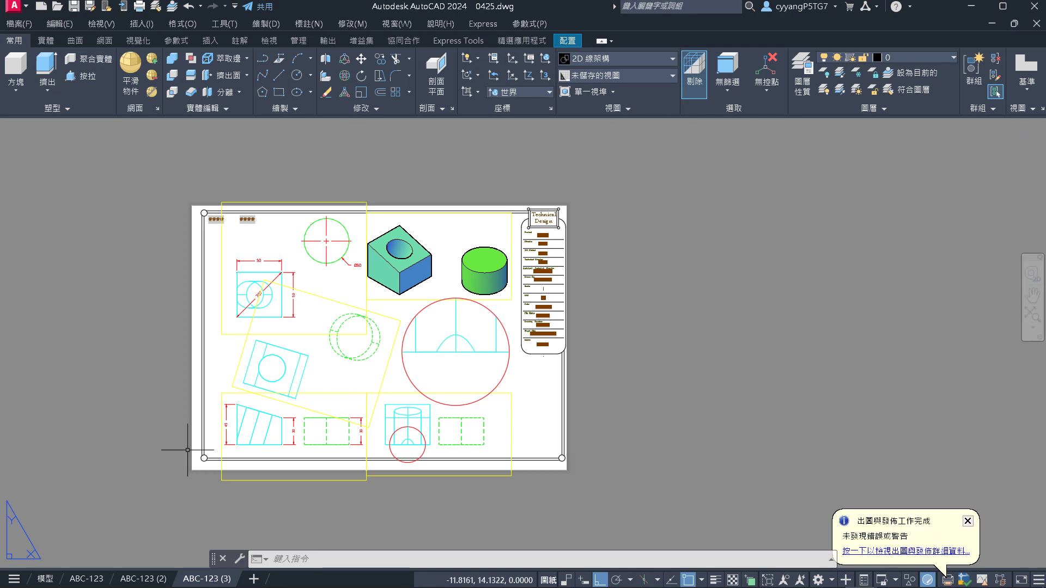
click(146, 580)
Rename layout ABC-123 (2) to ABC-456
right_click(146, 581)
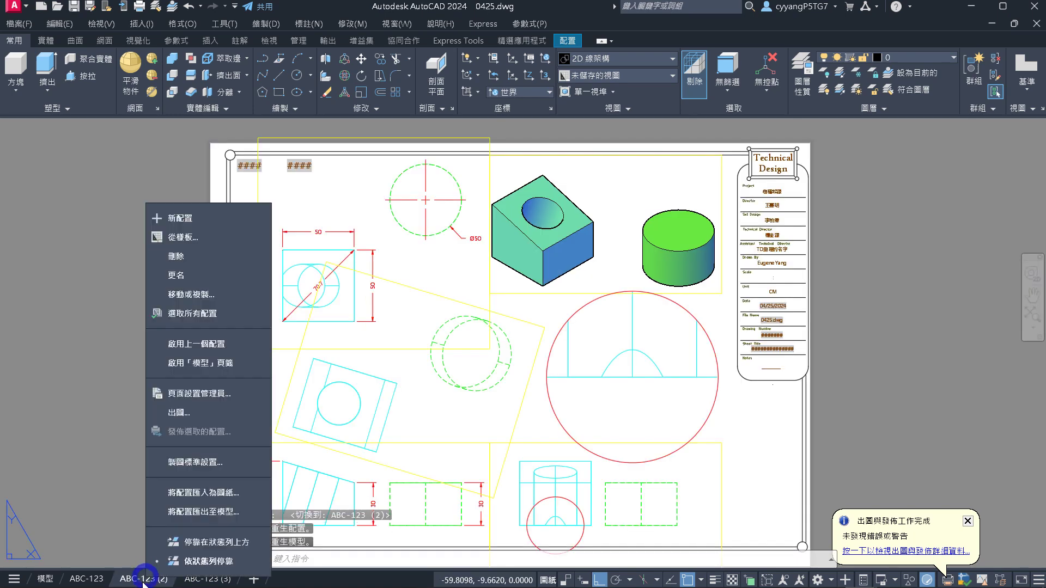
click(197, 282)
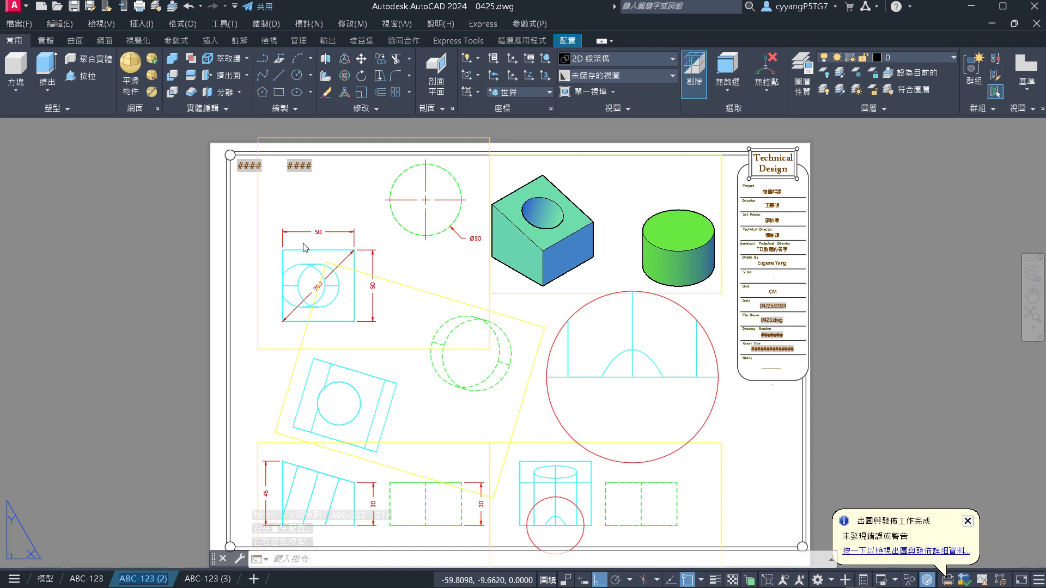
key(BackSpace)
key(BackSpace)
key(BackSpace)
key(BackSpace)
key(BackSpace)
key(BackSpace)
key(BackSpace)
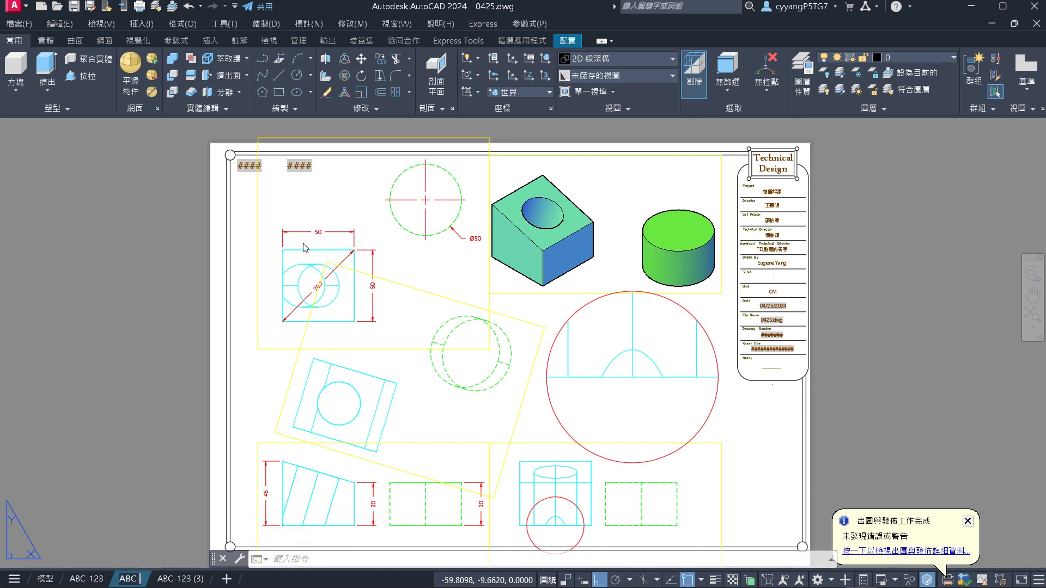
text(`56)
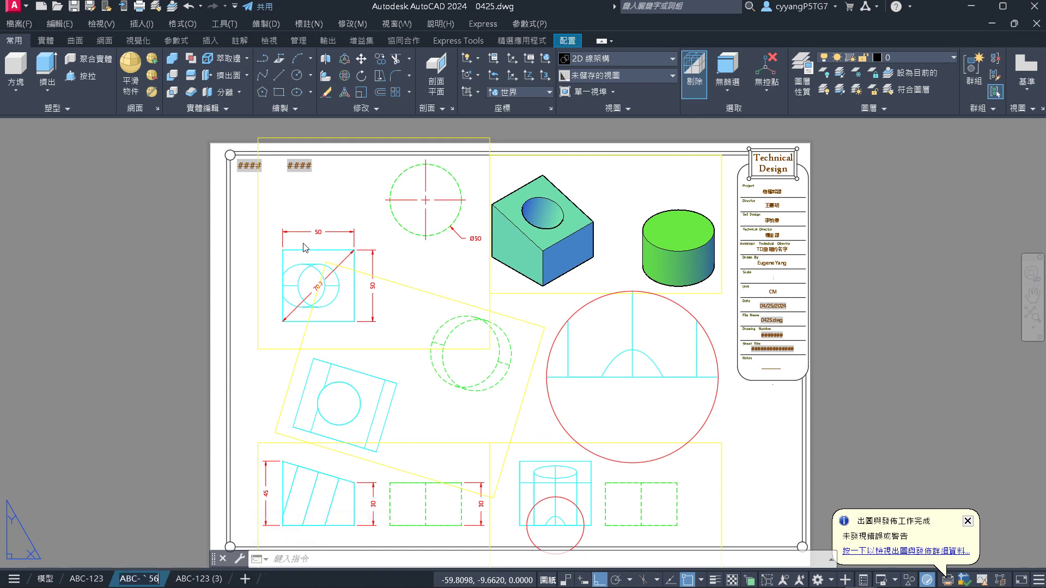
key(BackSpace)
key(BackSpace)
key(BackSpace)
key(BackSpace)
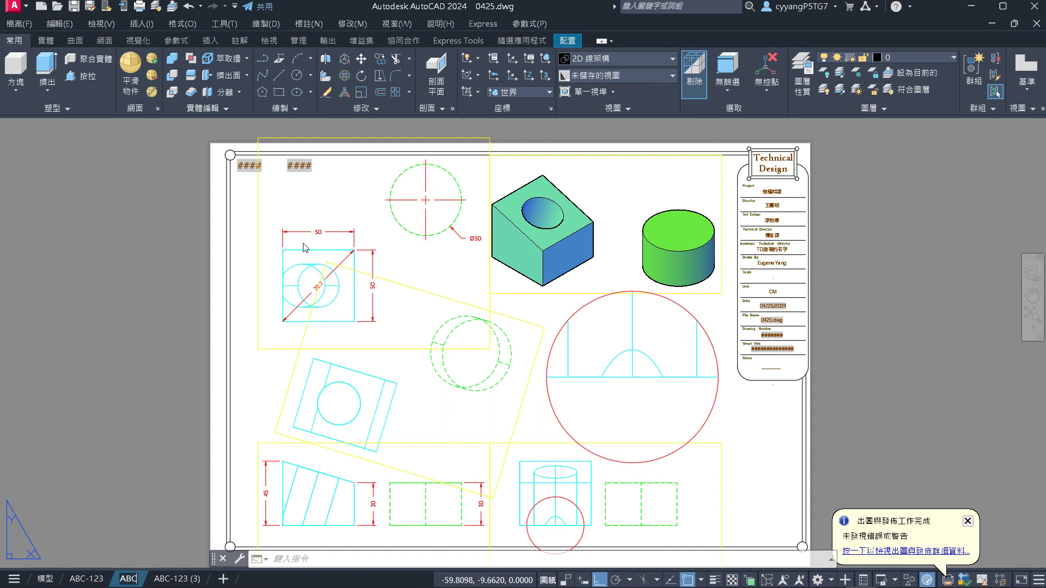
text(-456)
key(Return)
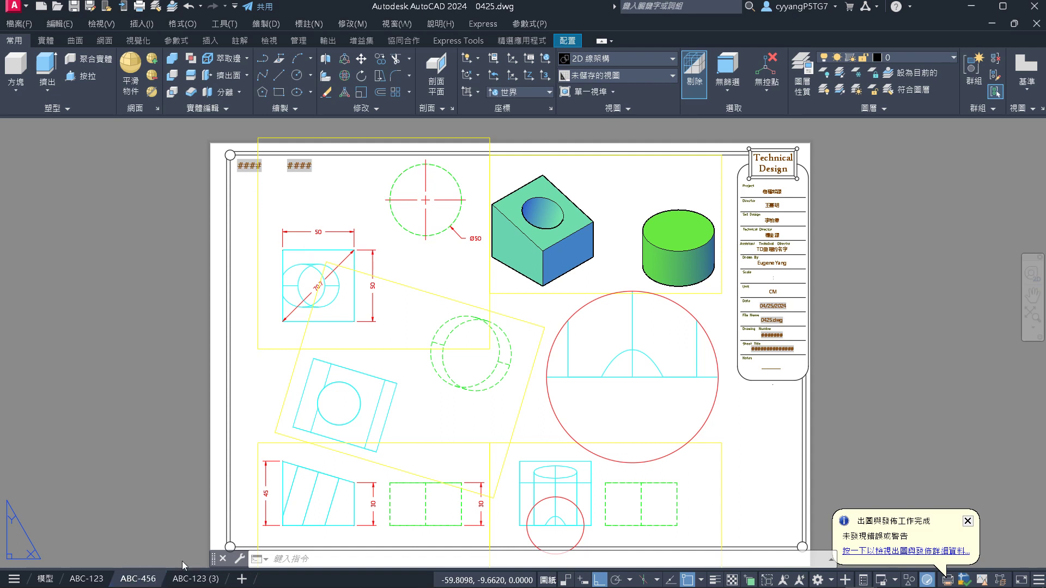
Rename layout ABC-123 (3) to ABC-789 and save the drawing
right_click(192, 579)
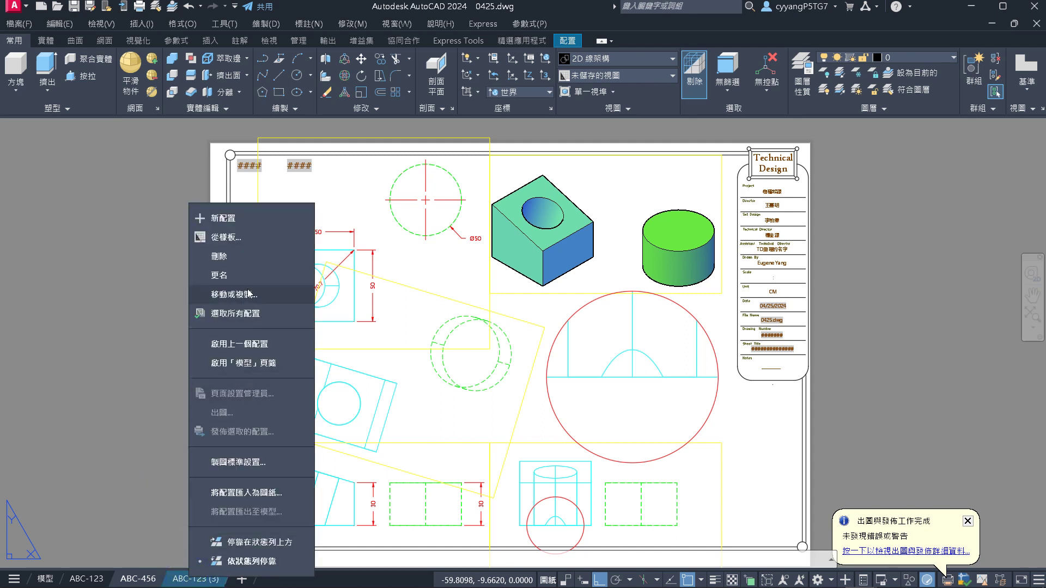
click(251, 279)
text(ABC-)
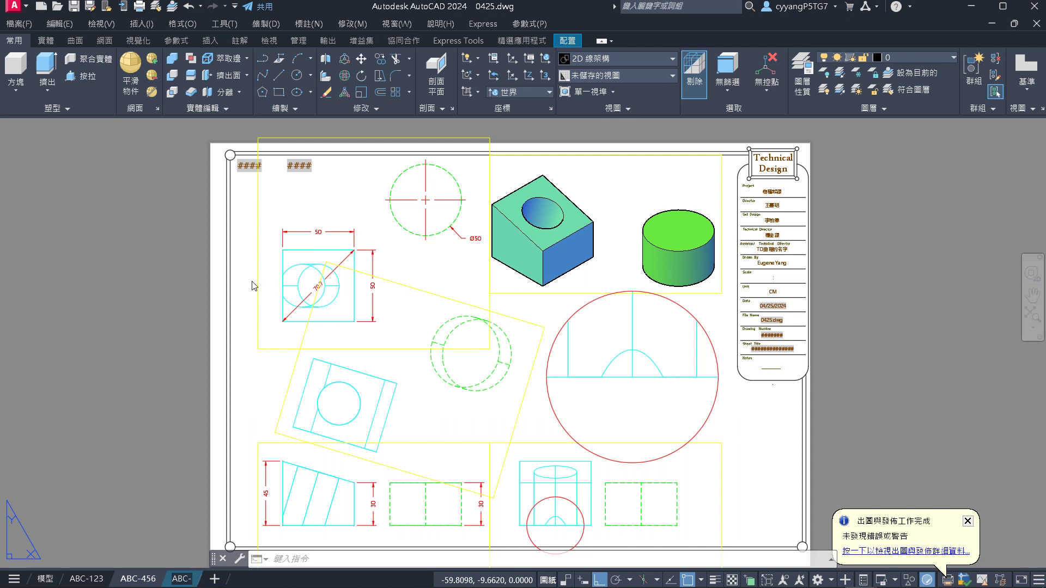
text(789)
key(Return)
click(197, 579)
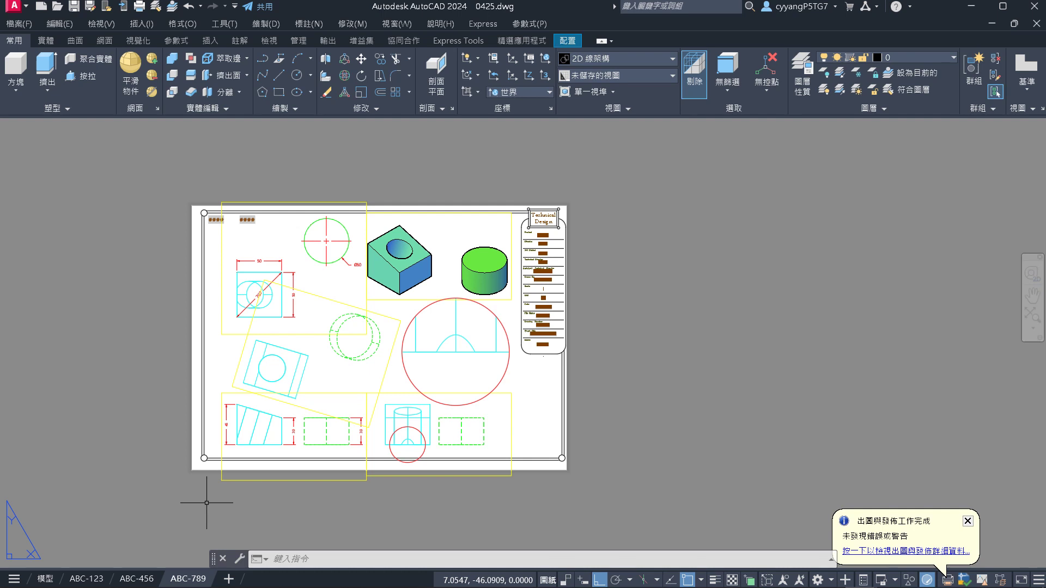
key(ctrl+s)
Reopen the Sheet Set Manager palette from 工具 > 選項板 and move it left
click(223, 24)
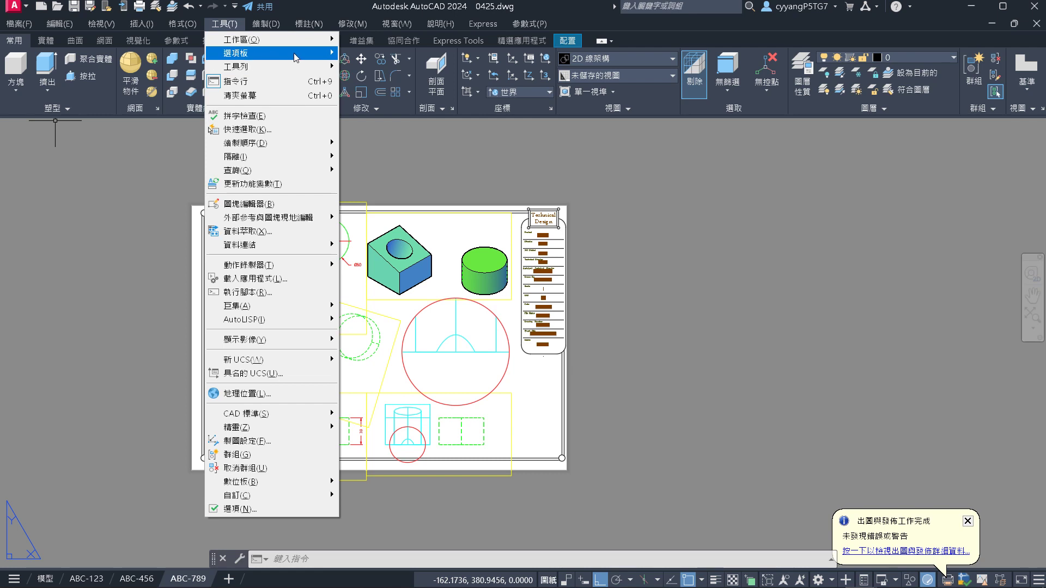
mouse_move(330, 52)
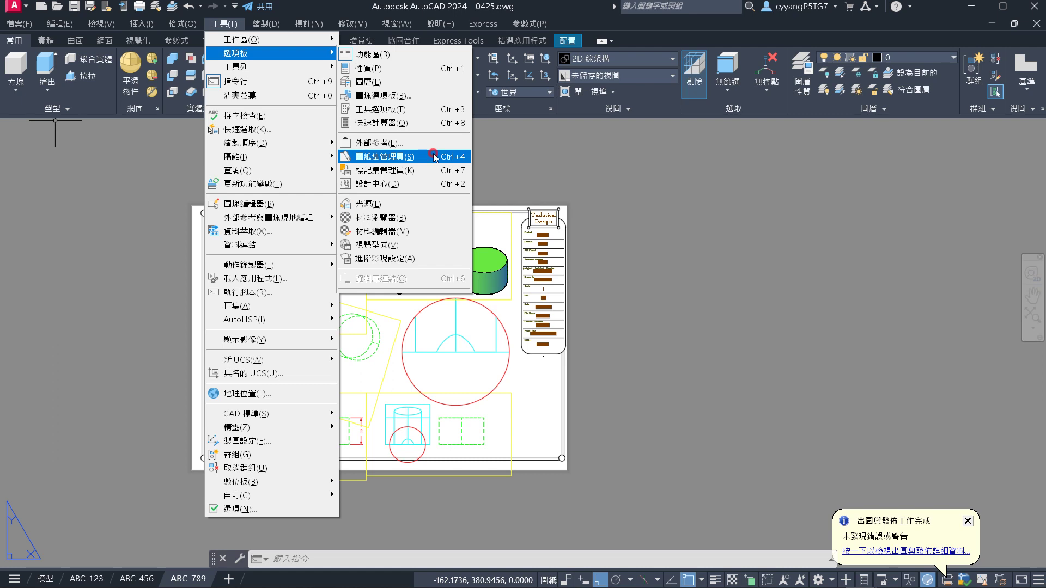
click(434, 158)
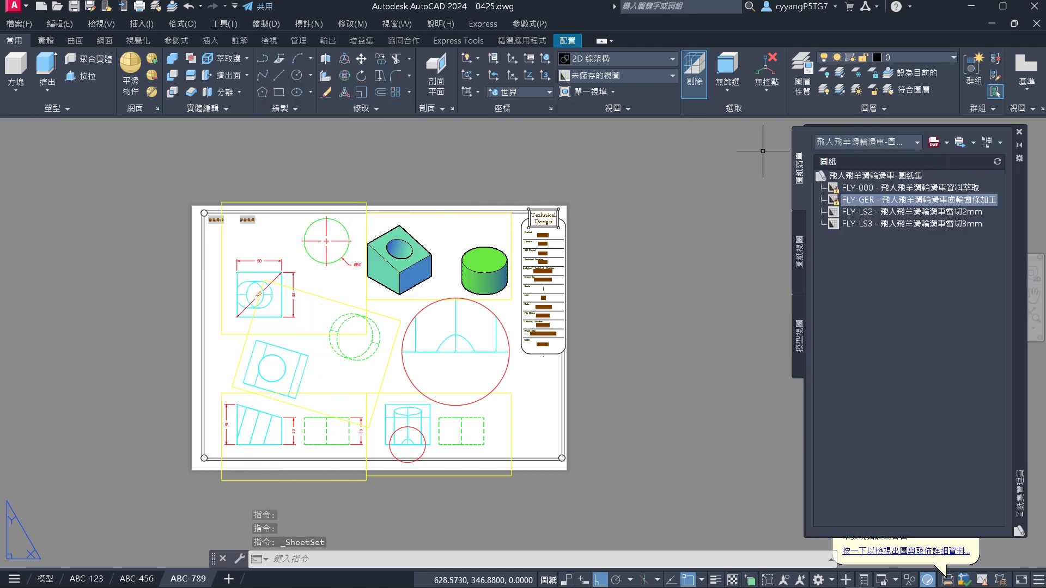
drag(1018, 251, 921, 246)
Choose 新圖紙集... from the palette's sheet set dropdown
click(805, 140)
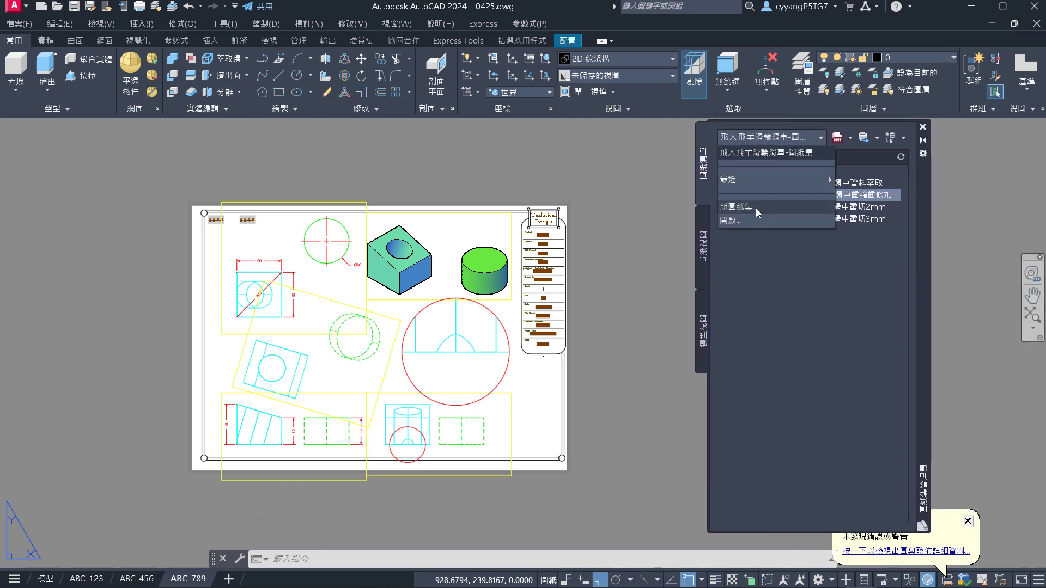
click(785, 256)
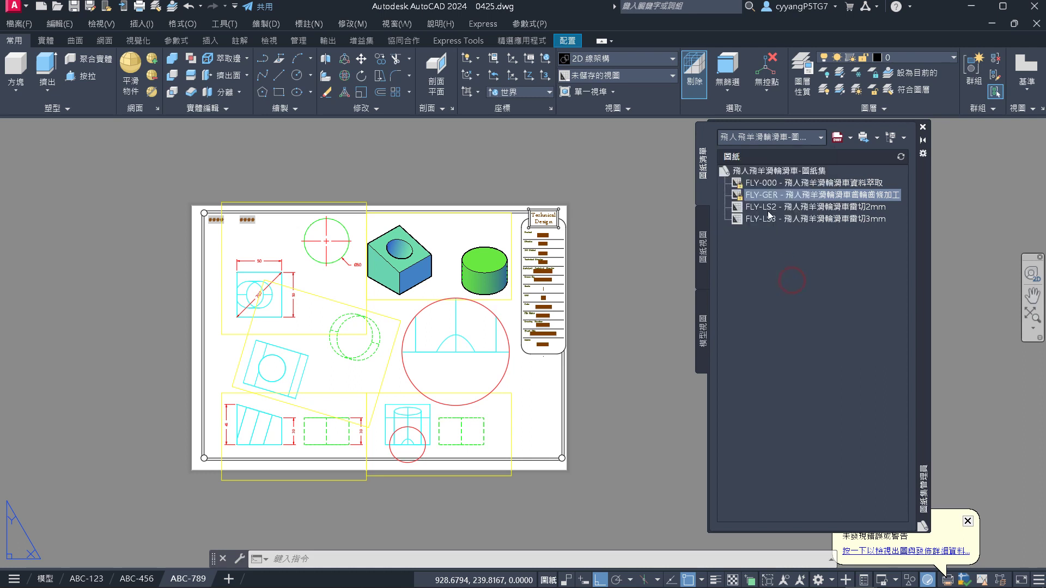
click(781, 138)
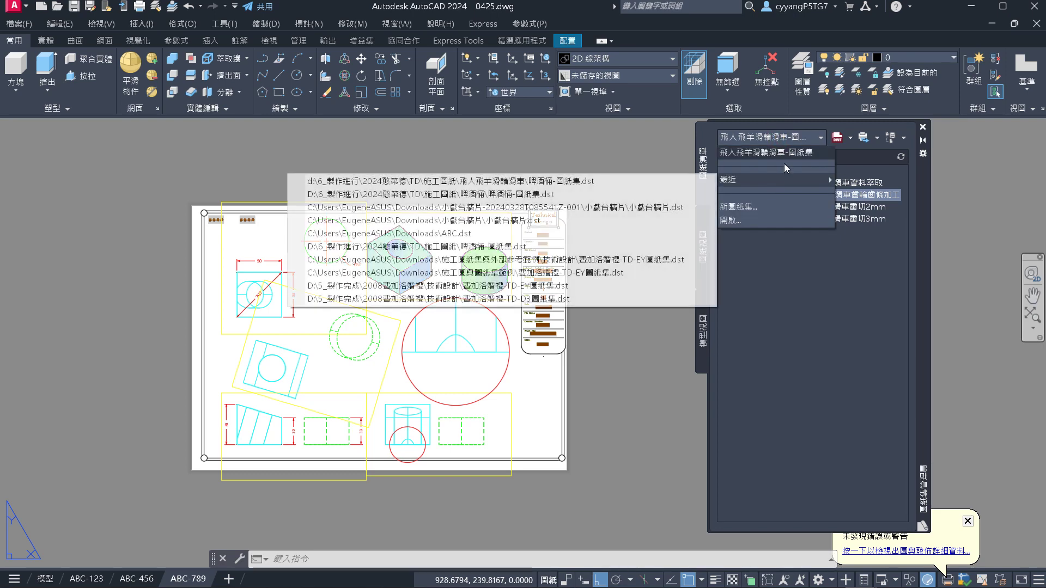
click(800, 153)
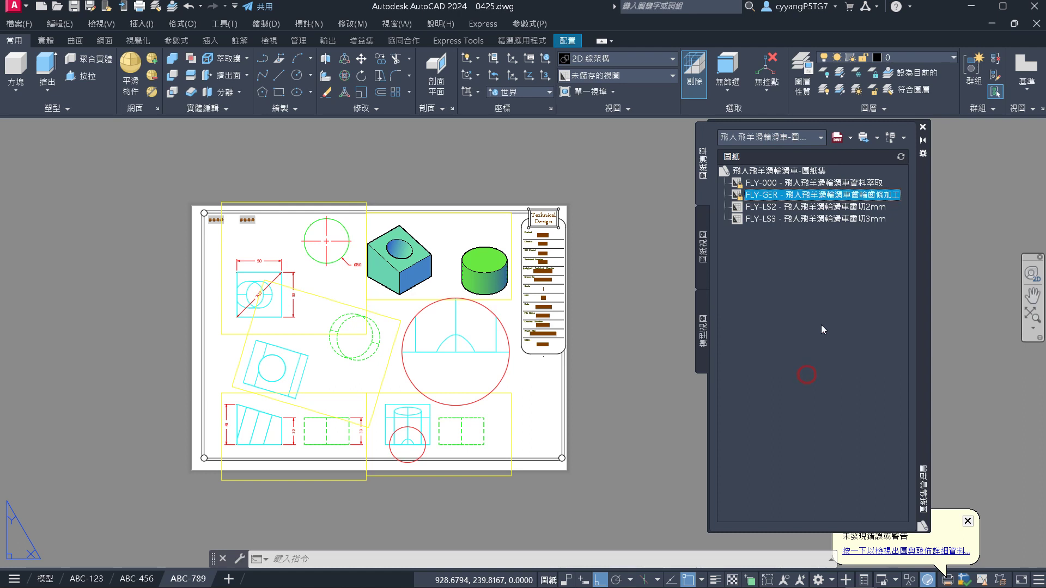
click(814, 139)
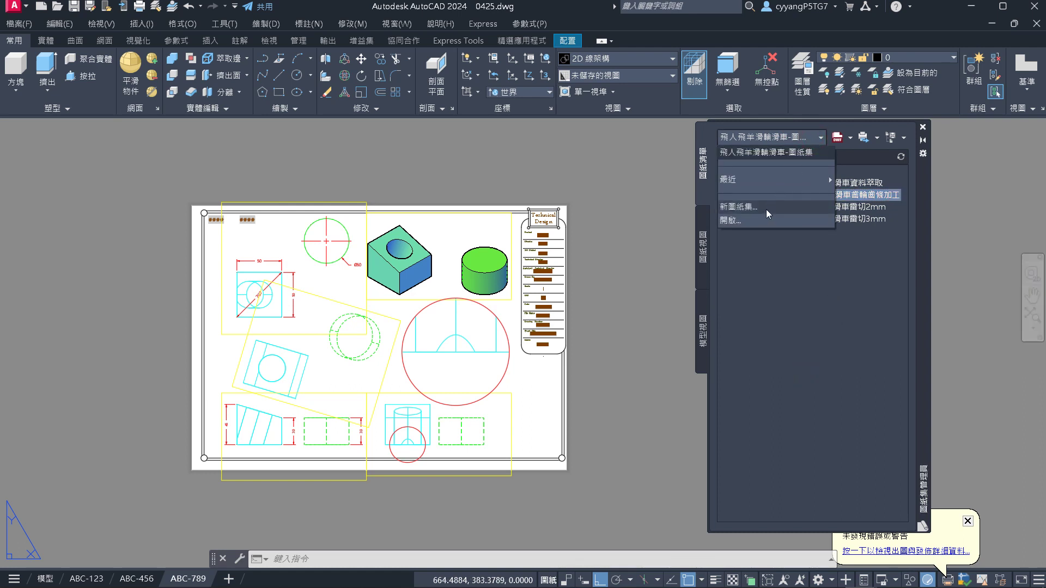
click(766, 209)
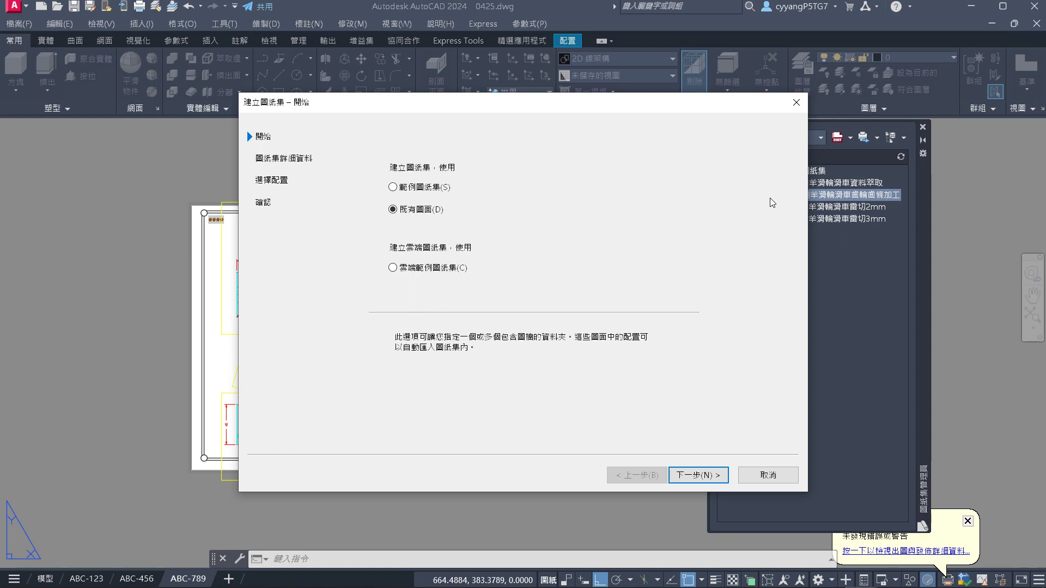
Name the new sheet set 圖紙集的練習, opening and cancelling the folder browser
click(701, 477)
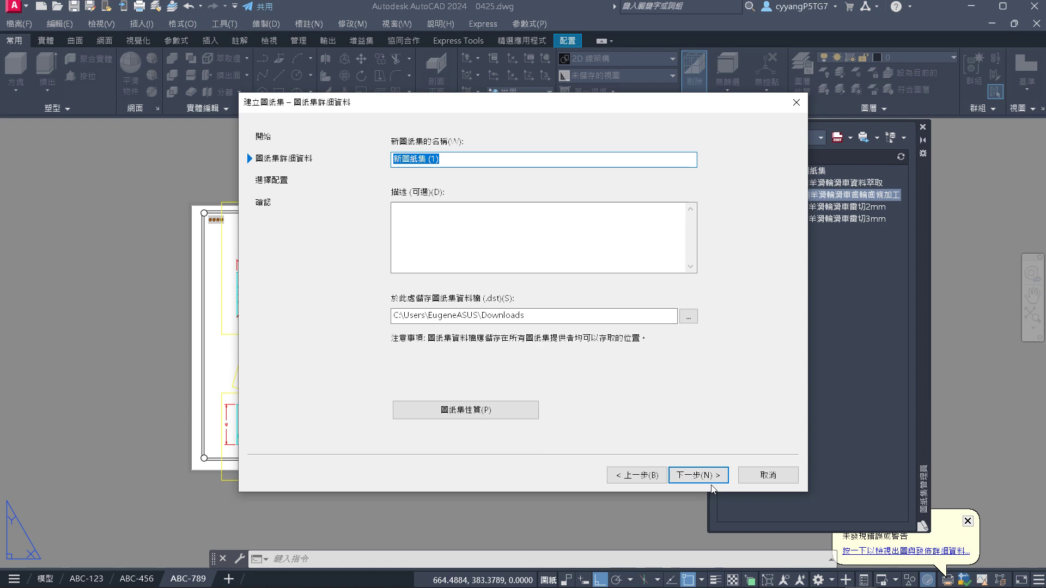
key(BackSpace)
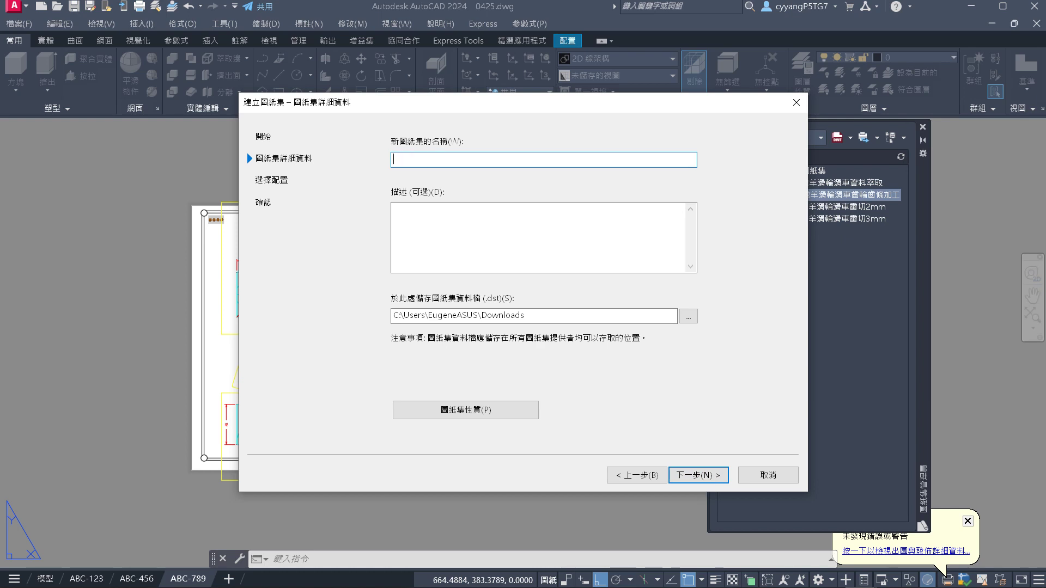
text(圖)
text(紙集ㄉㄟˋ)
text(的工)
text(ㄧˊˇ)
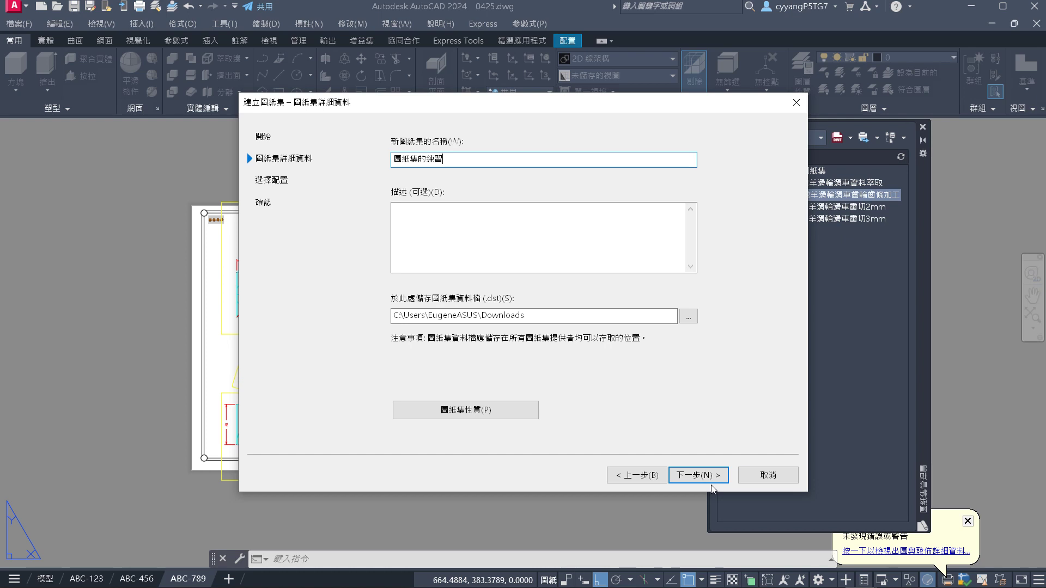
click(689, 318)
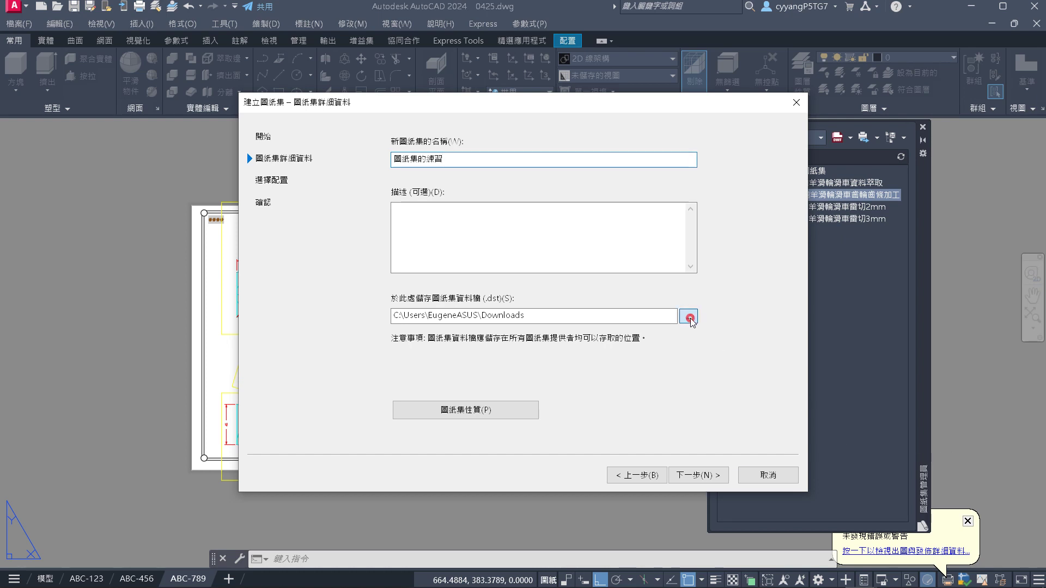
click(724, 176)
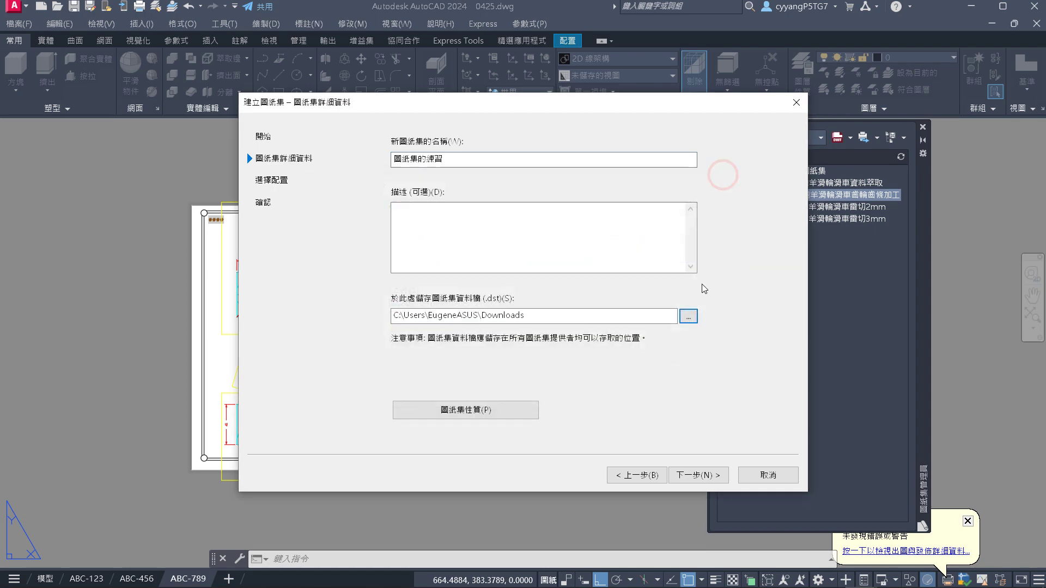
Browse for the sheet set storage location on the DATA (D:) drive
click(689, 318)
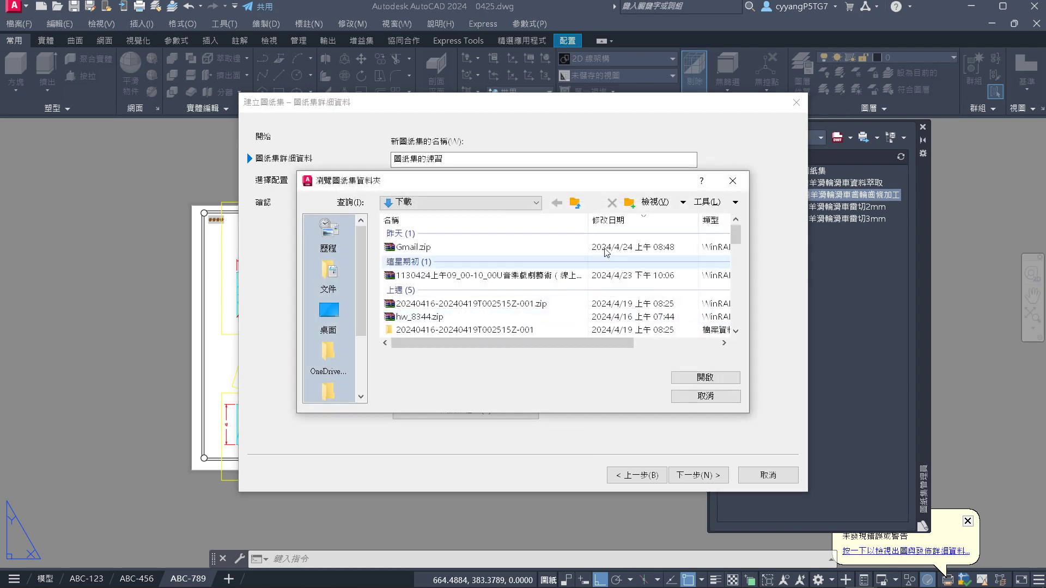
click(536, 202)
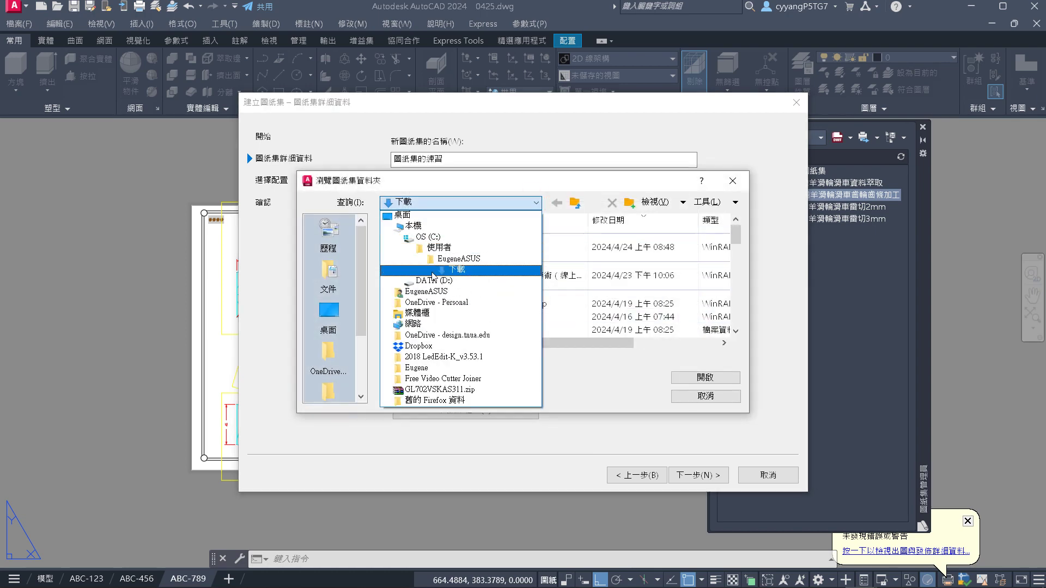
click(429, 281)
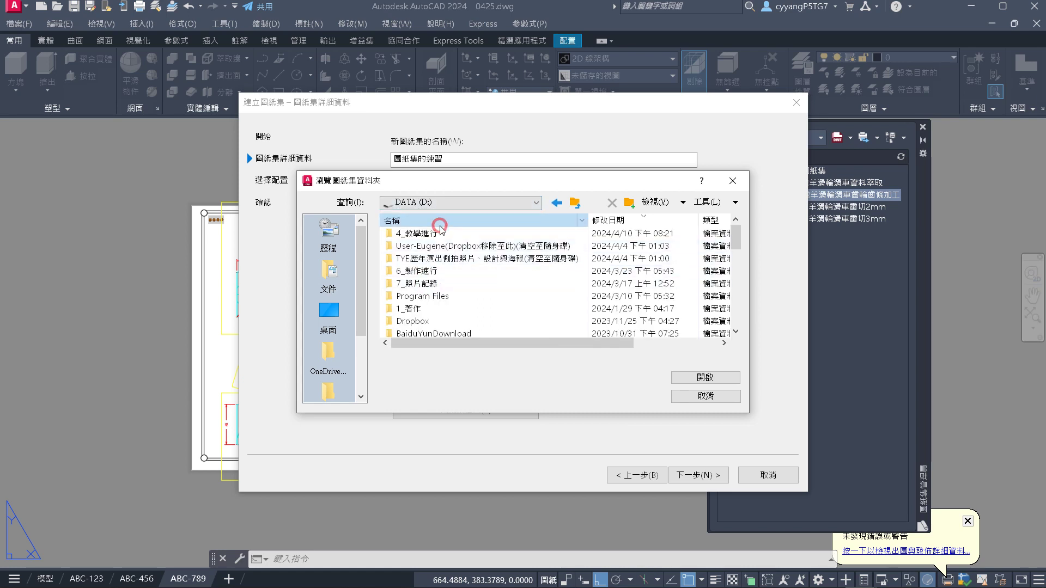
click(440, 224)
scroll(428, 272, down, 2)
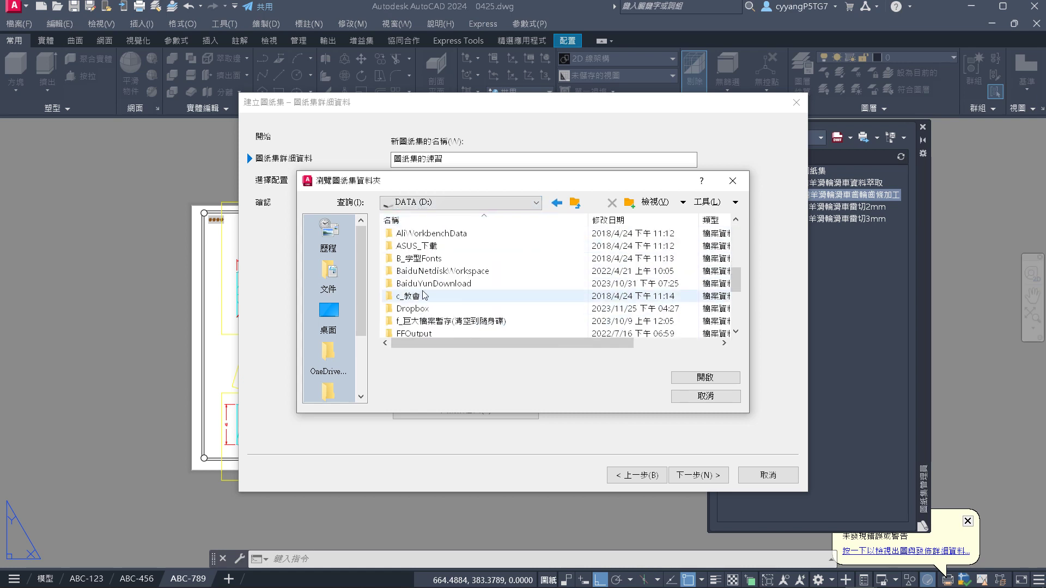
scroll(425, 283, up, 3)
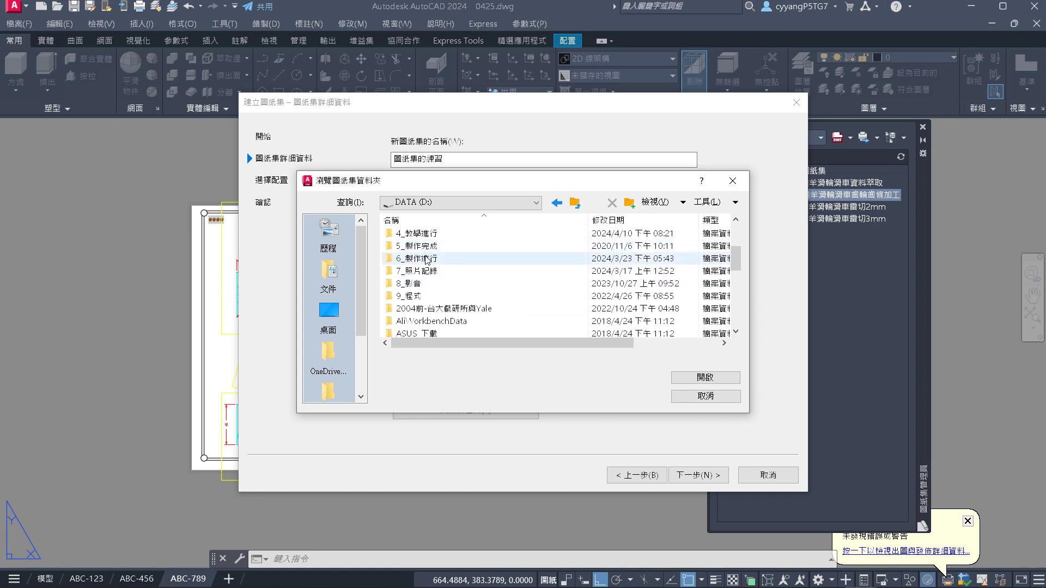
Select D:\4_教學進行\教學22下\AutoCAD\Class as the sheet set storage folder
double_click(415, 233)
scroll(427, 295, down, 6)
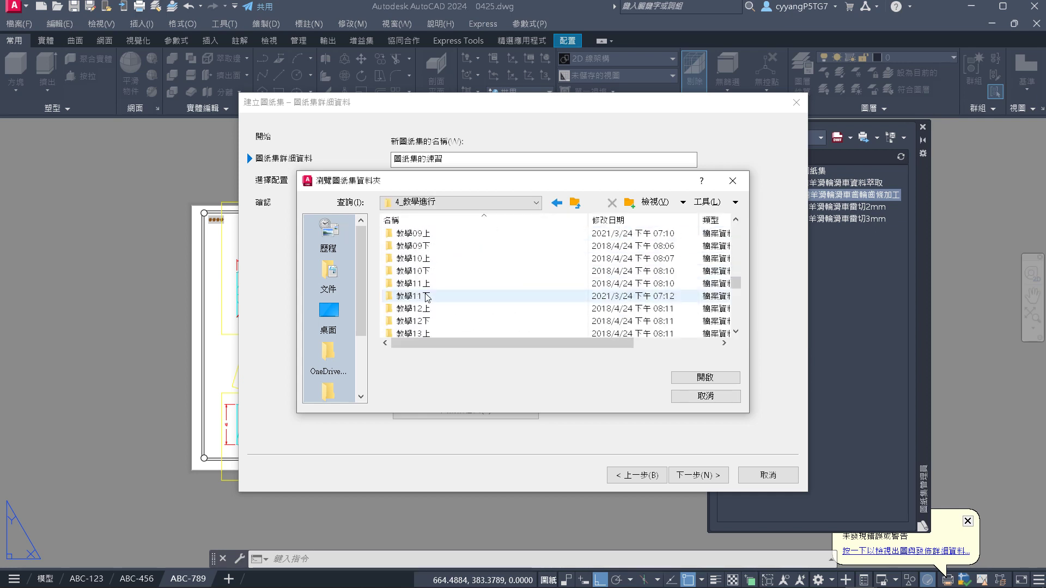
scroll(428, 297, down, 7)
click(419, 310)
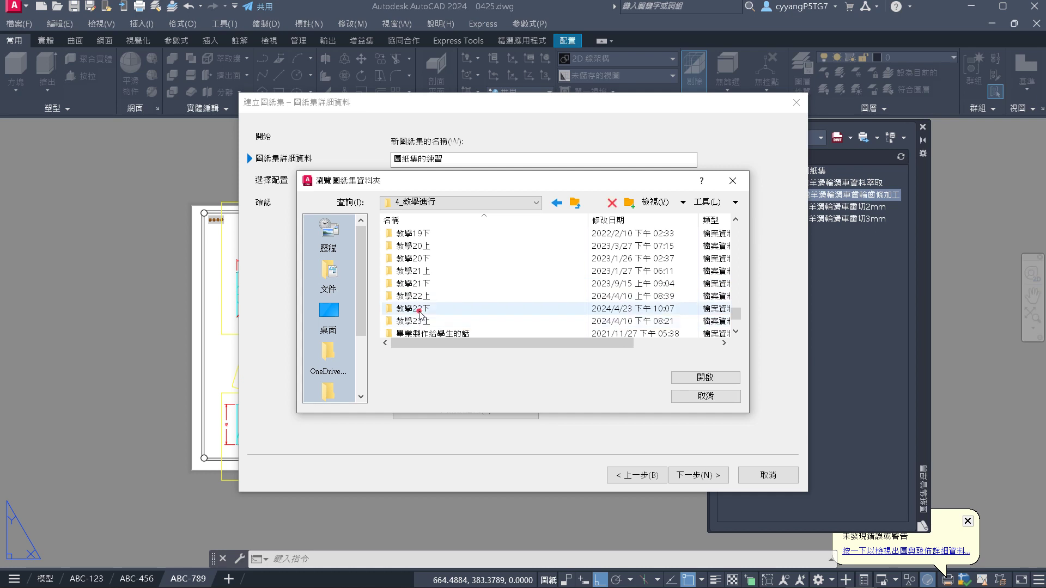
double_click(419, 311)
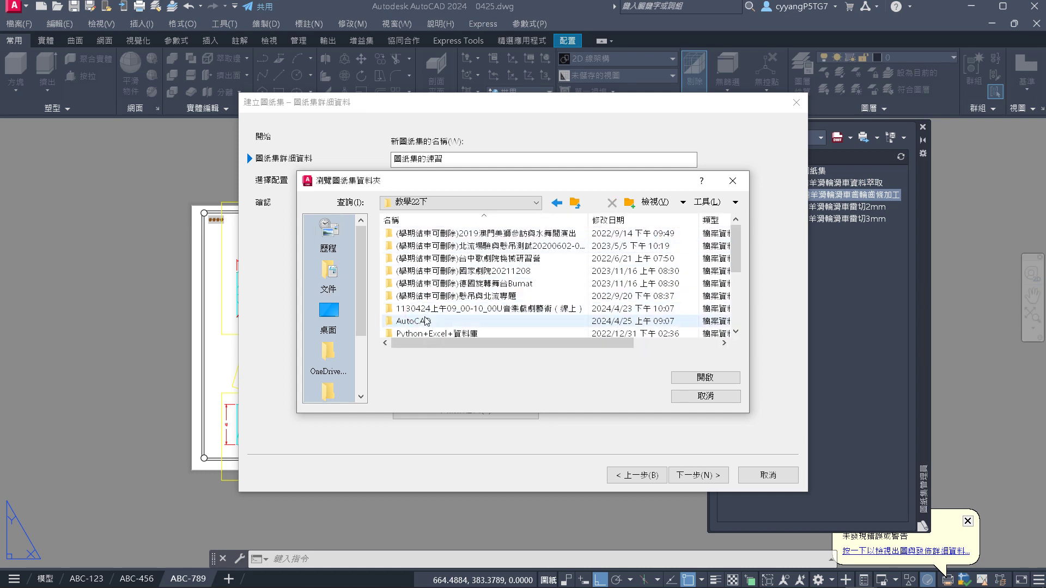
double_click(425, 321)
double_click(419, 236)
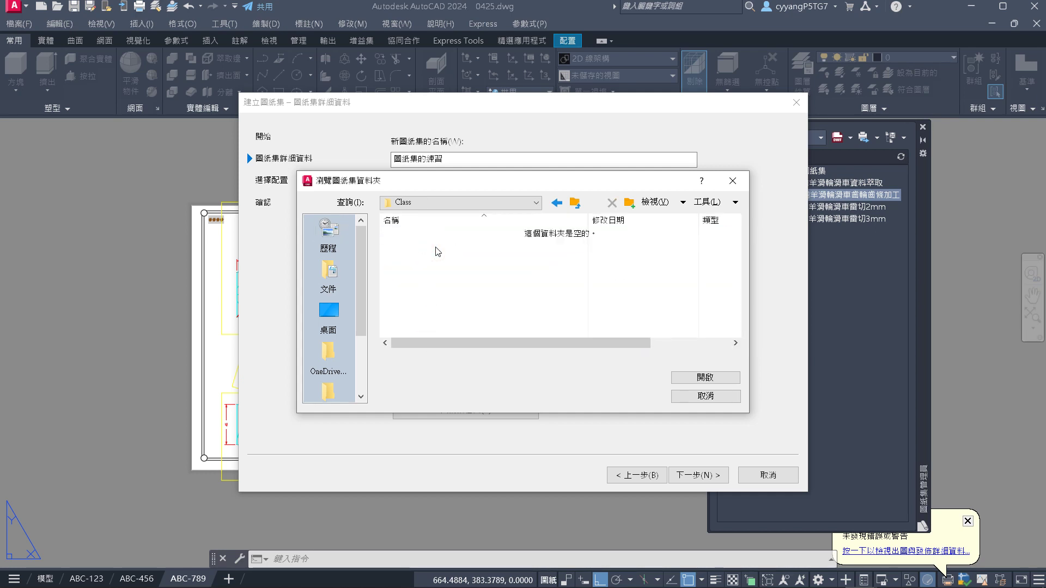
click(708, 377)
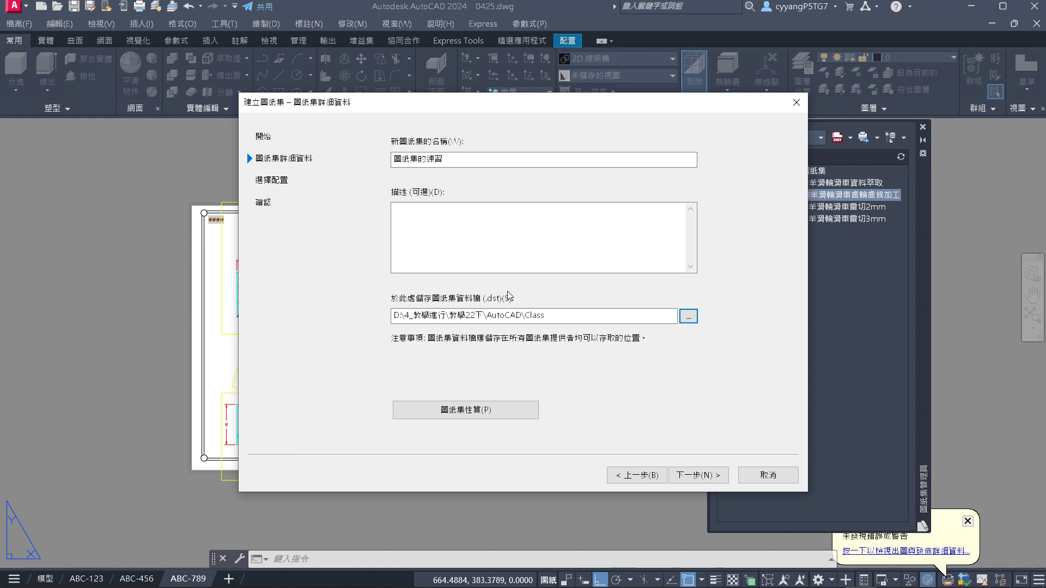
Finish the wizard through Choose Layouts and Confirm to create the empty sheet set 圖紙集的練習
click(702, 476)
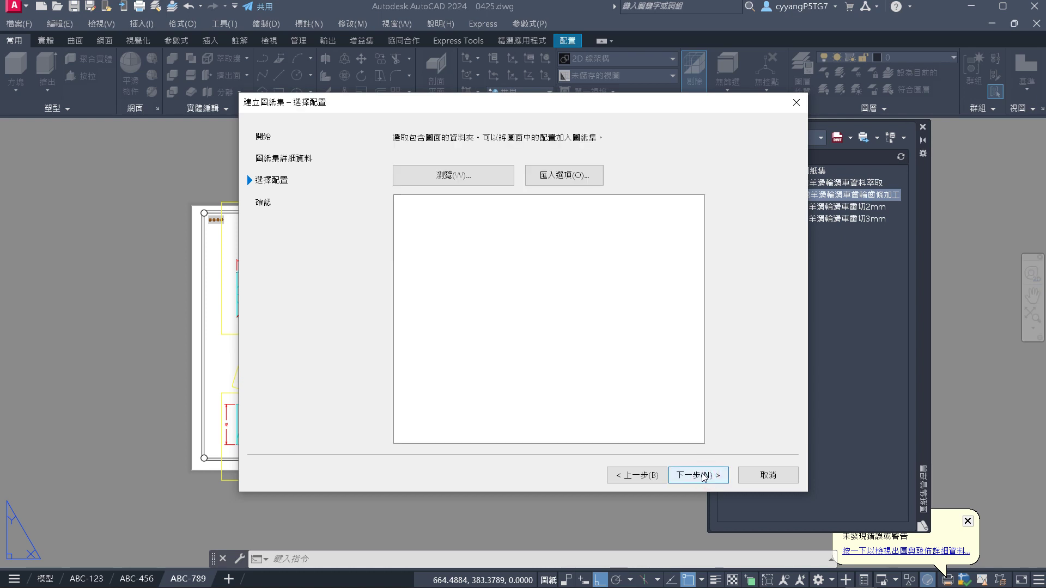
click(637, 475)
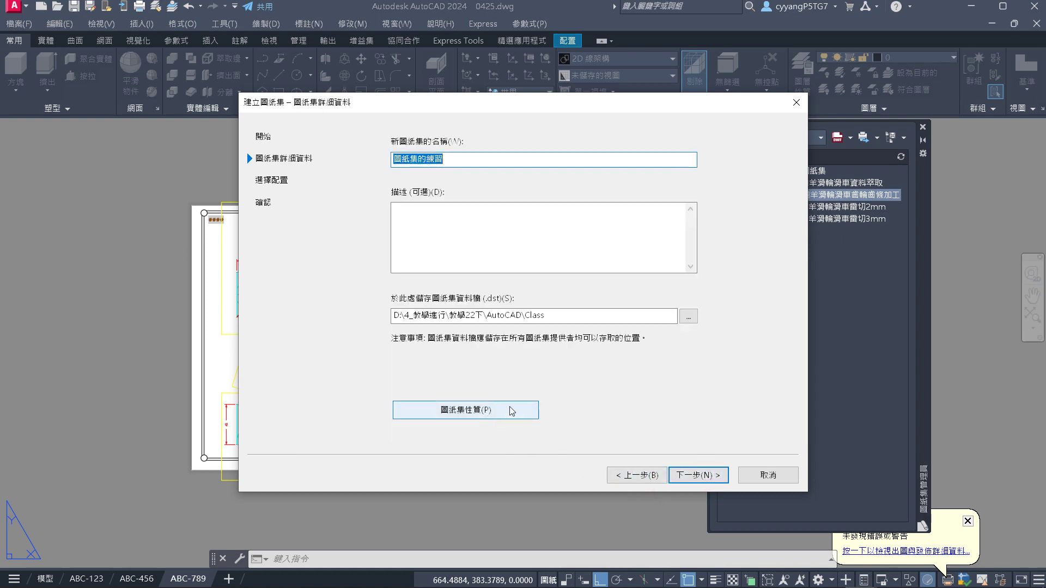
click(700, 474)
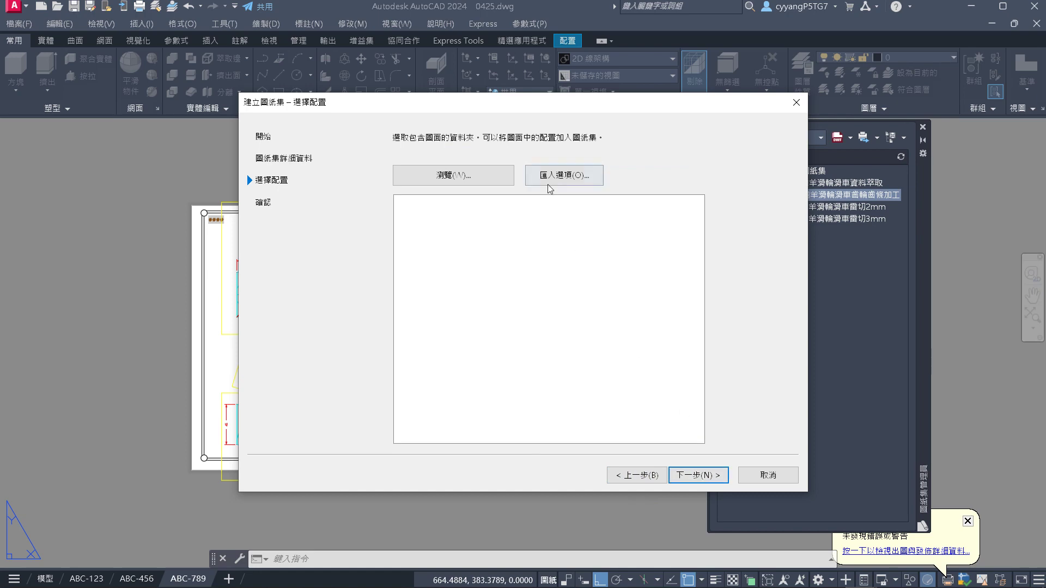
click(699, 474)
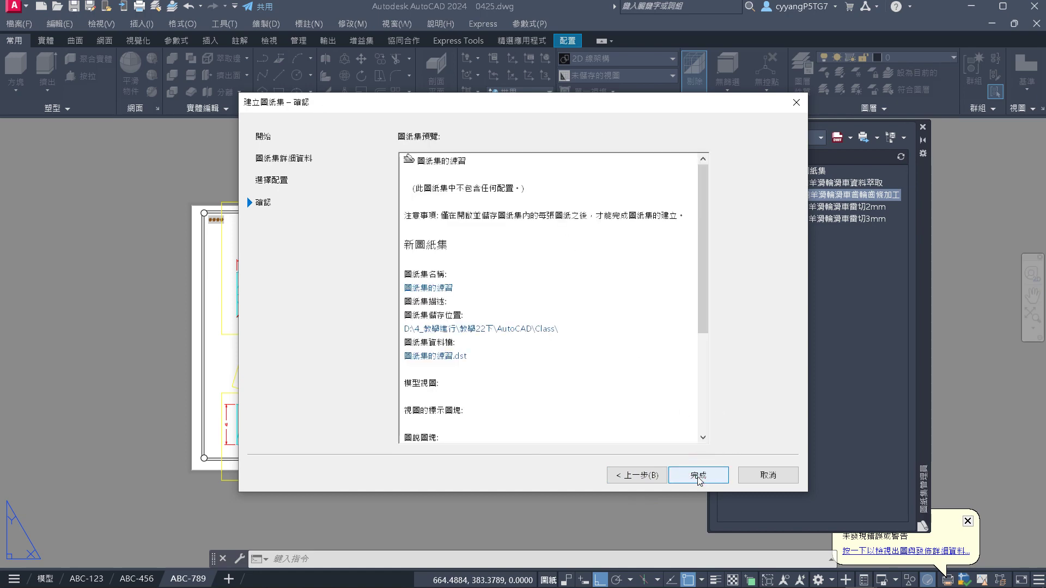
click(698, 475)
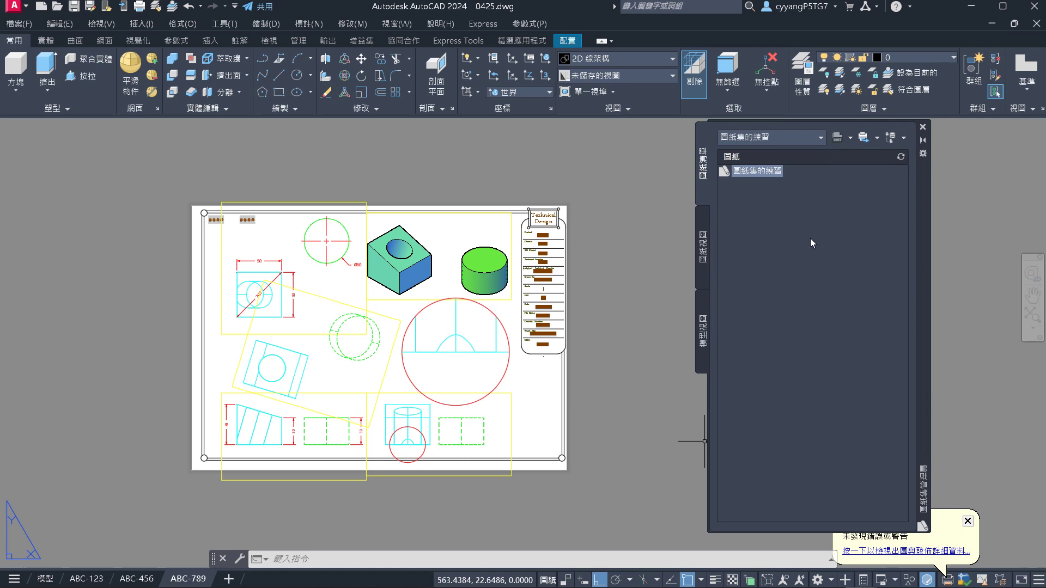
Start another Create Sheet Set wizard from the Sheet Set Manager's sheet set list
right_click(765, 170)
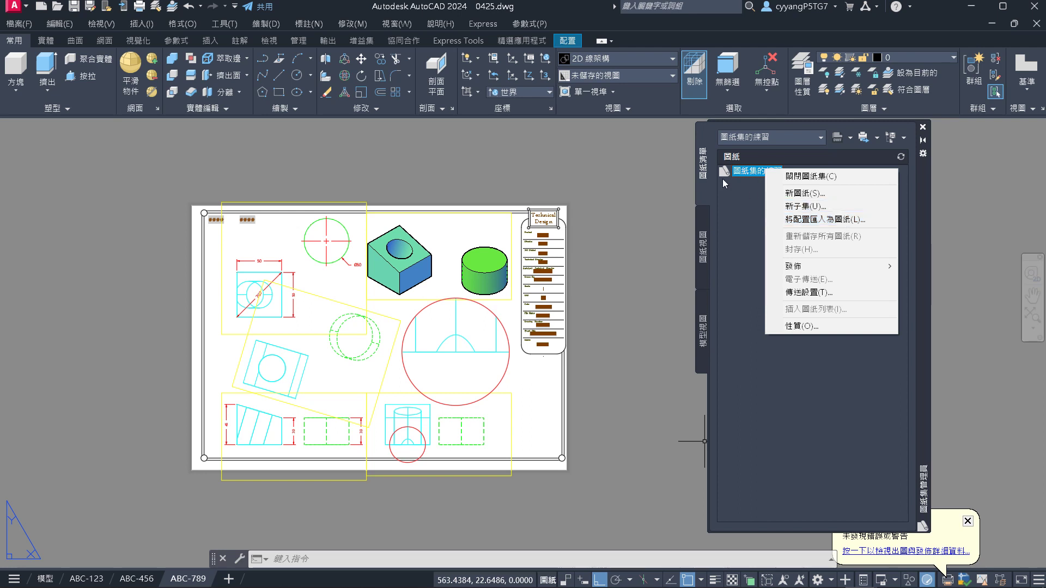
right_click(751, 170)
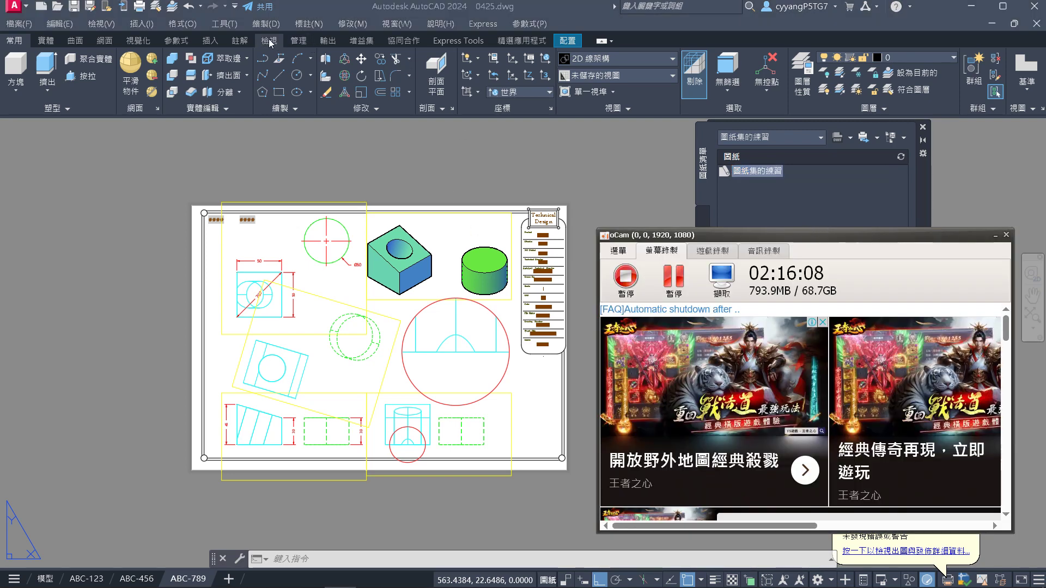
click(224, 25)
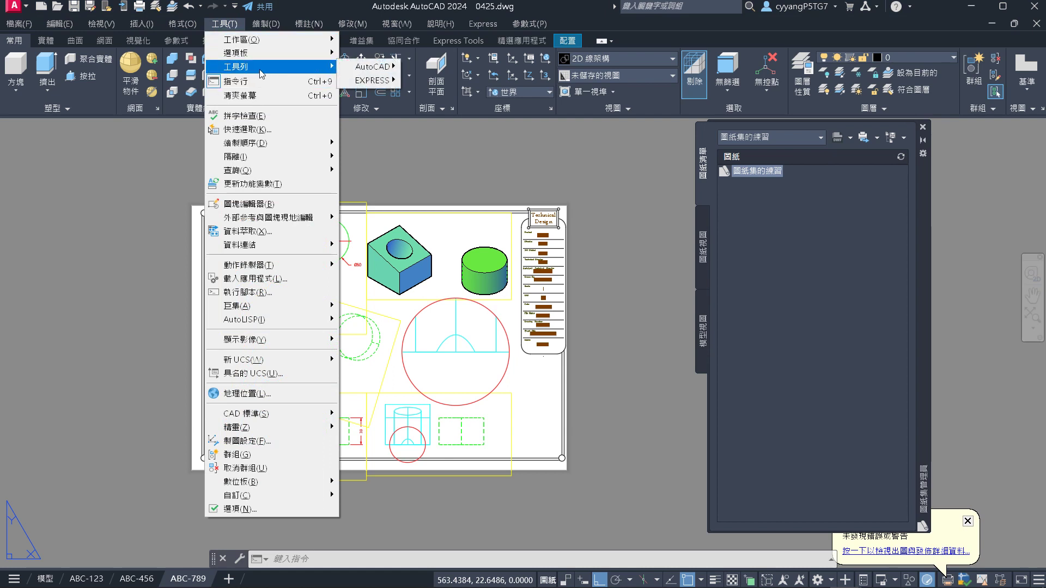
mouse_move(284, 53)
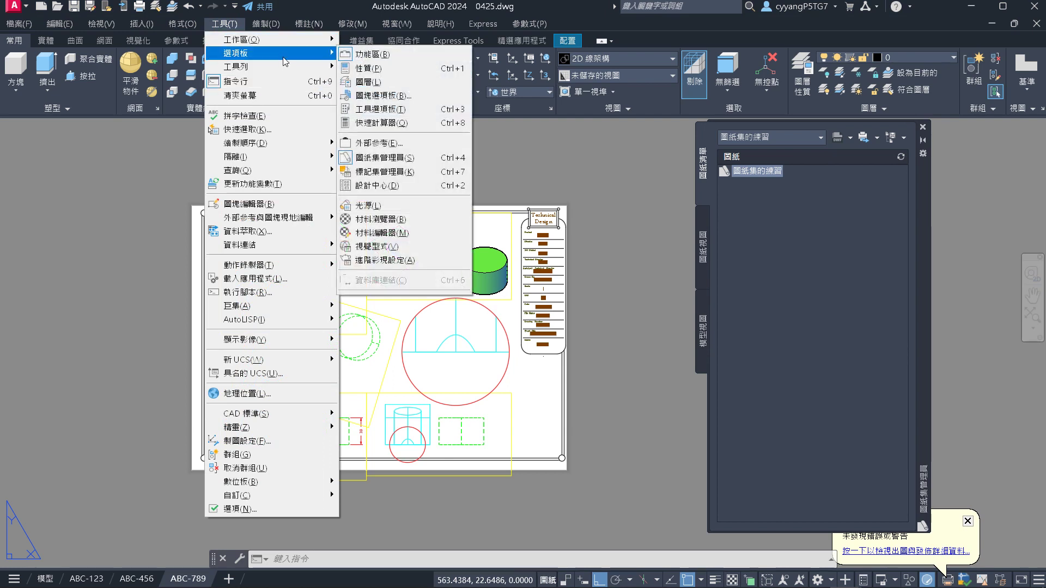
click(821, 137)
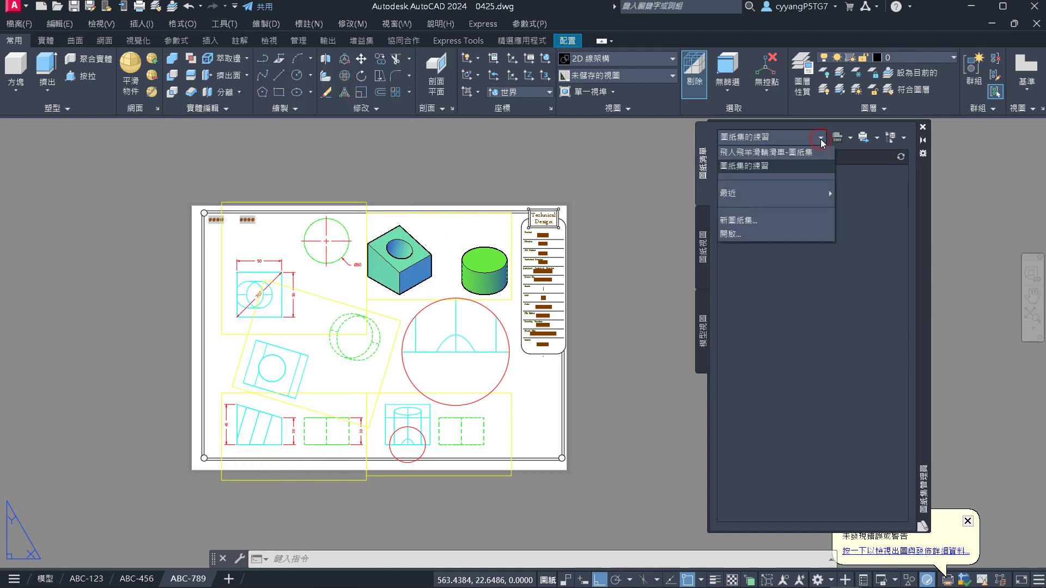
click(742, 220)
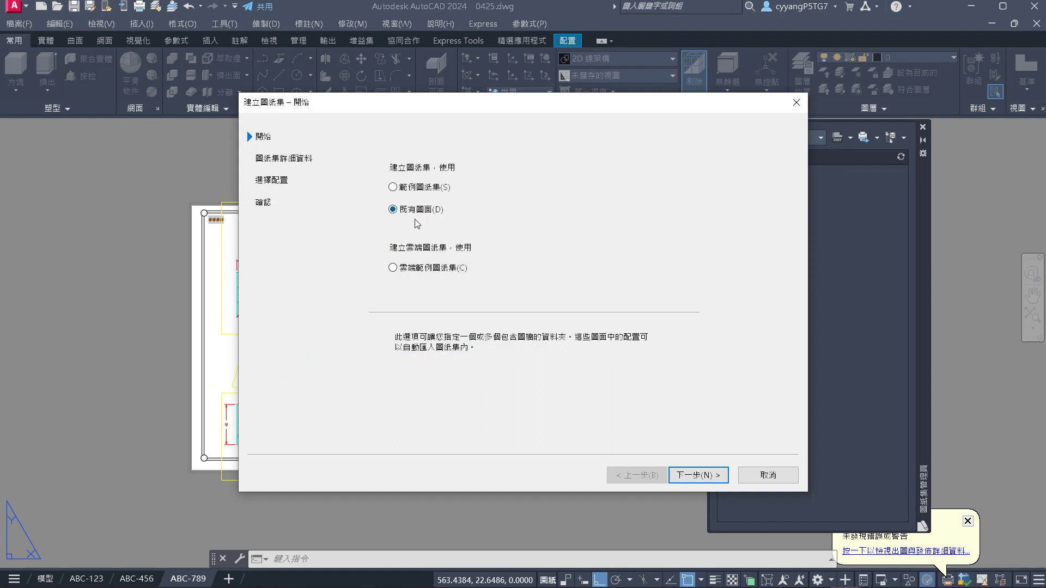
Cancel the second Create Sheet Set wizard and confirm quitting it
key(Escape)
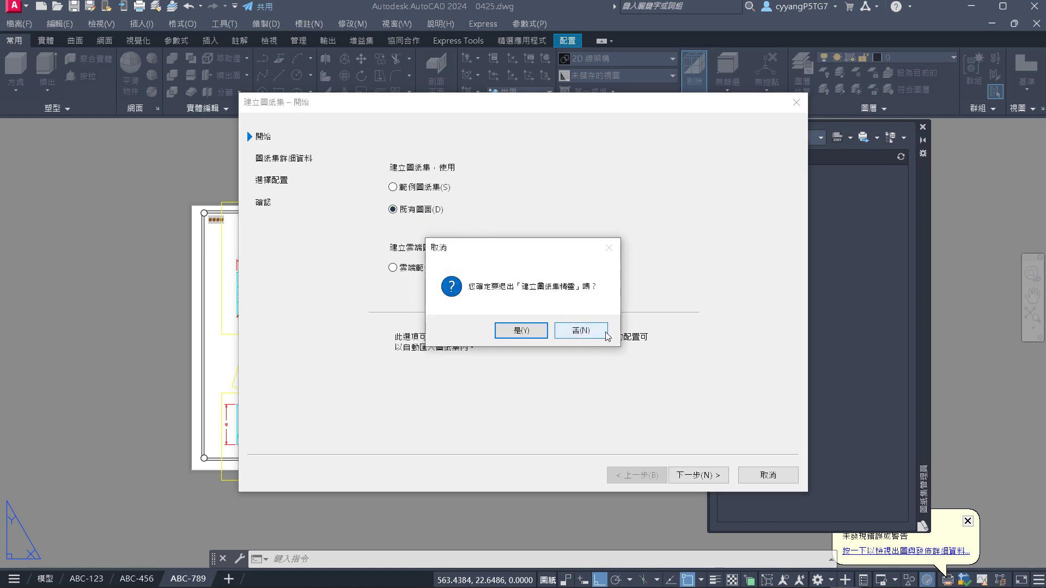
click(571, 331)
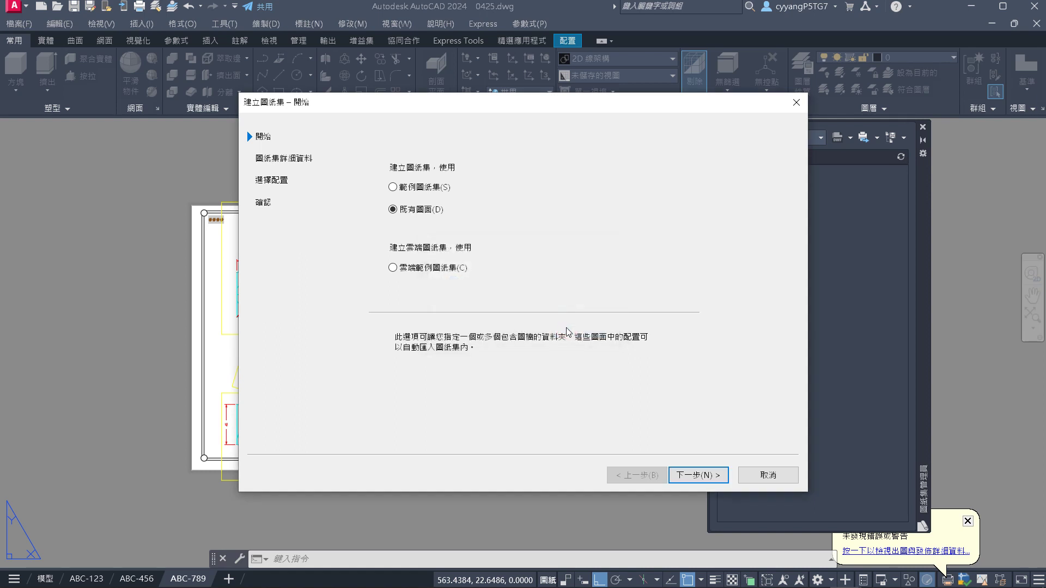
click(757, 479)
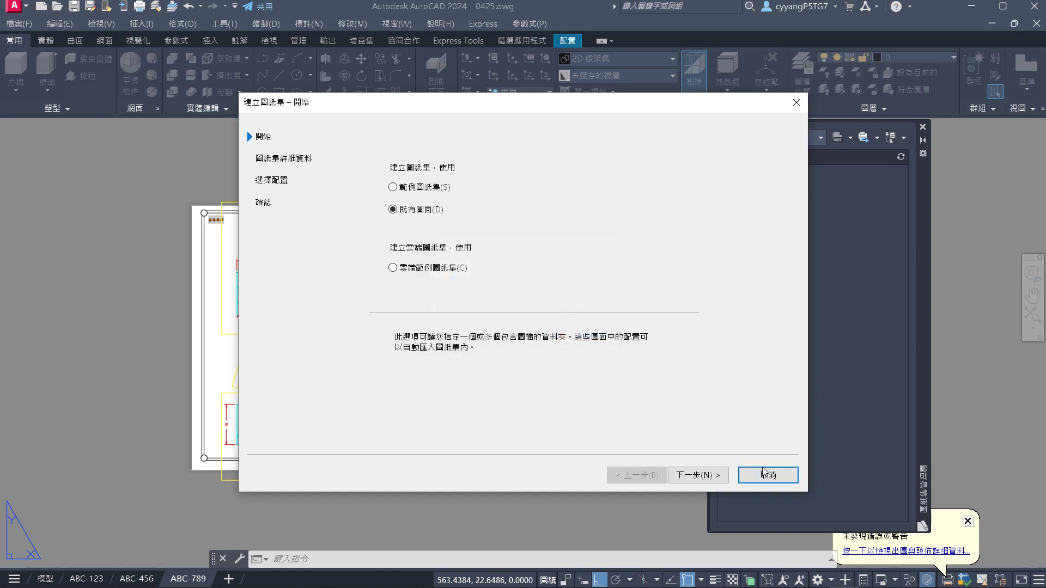
click(762, 471)
click(534, 331)
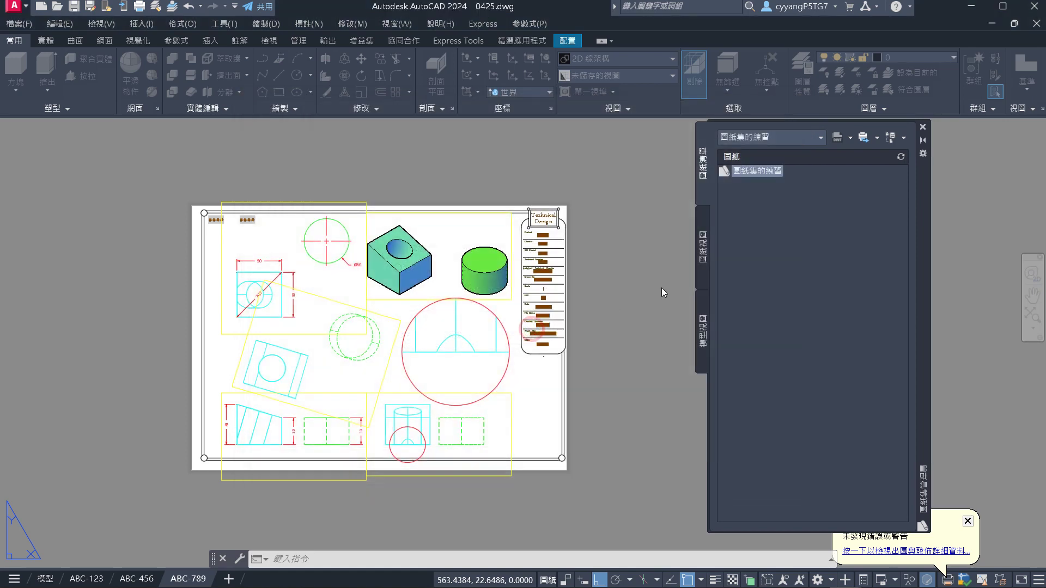
Bring up the context menu of the 圖紙集的練習 sheet set node
right_click(768, 175)
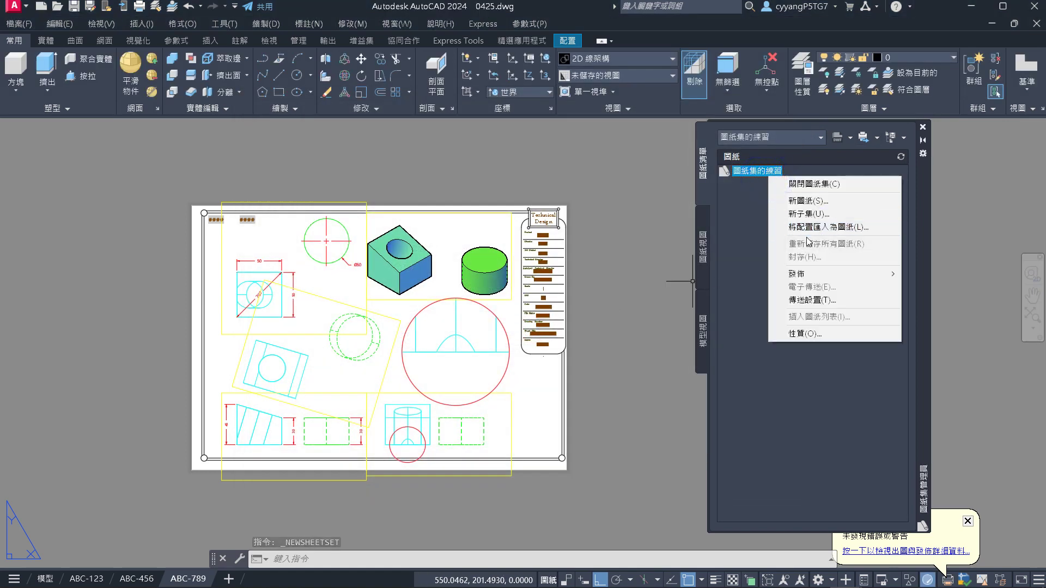
key(alt+Tab)
key(alt+Tab)
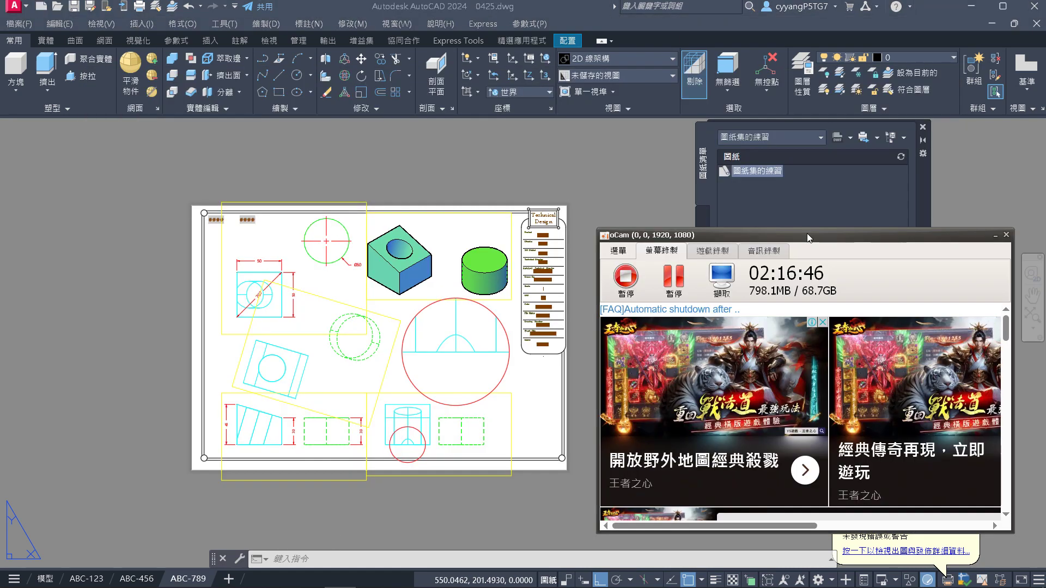
key(alt+Tab)
right_click(758, 171)
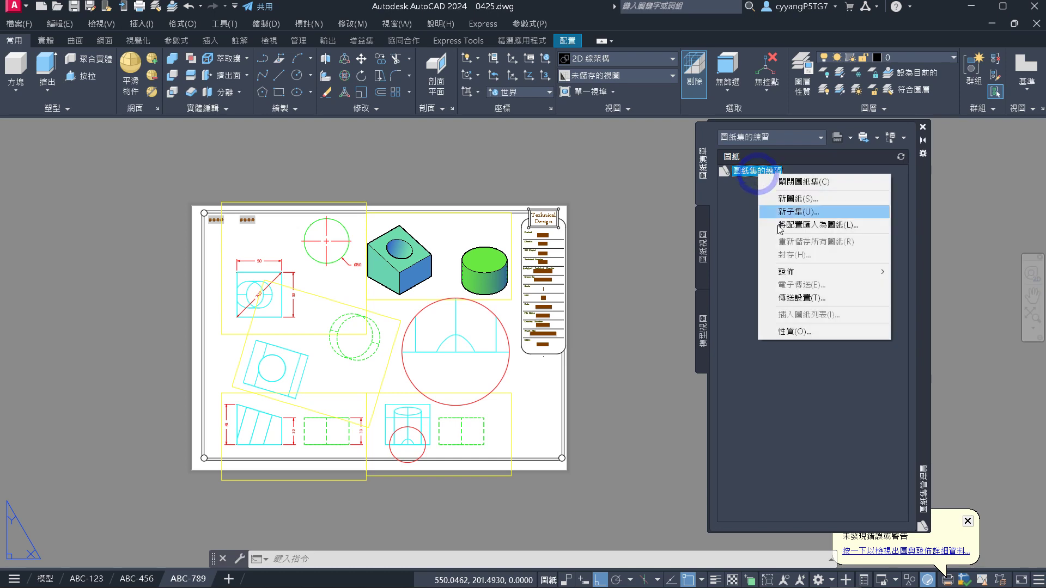
Start importing layouts as sheets and browse to the 4_教學進行 folder on drive D:
click(821, 224)
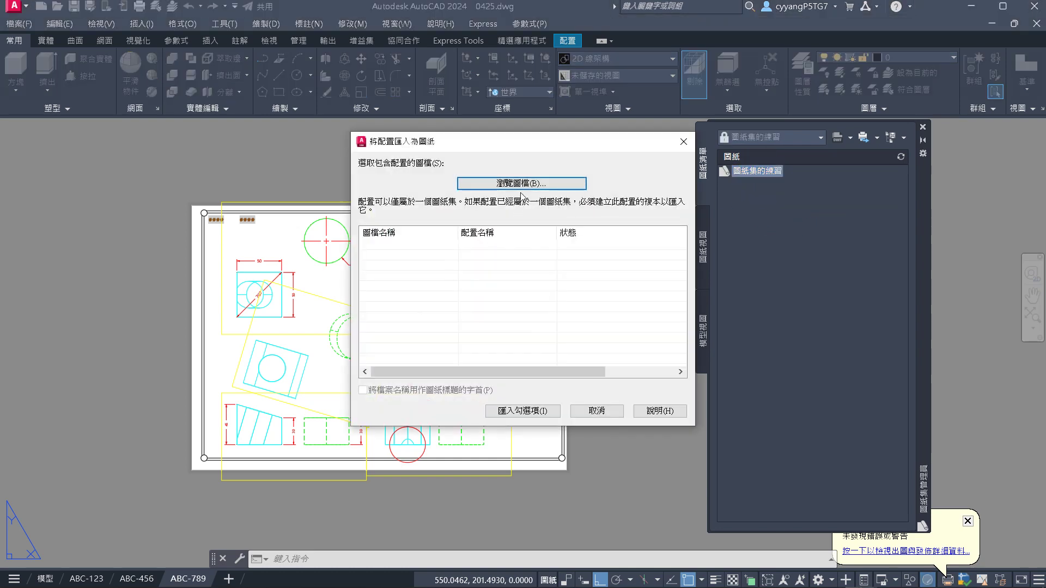
click(521, 183)
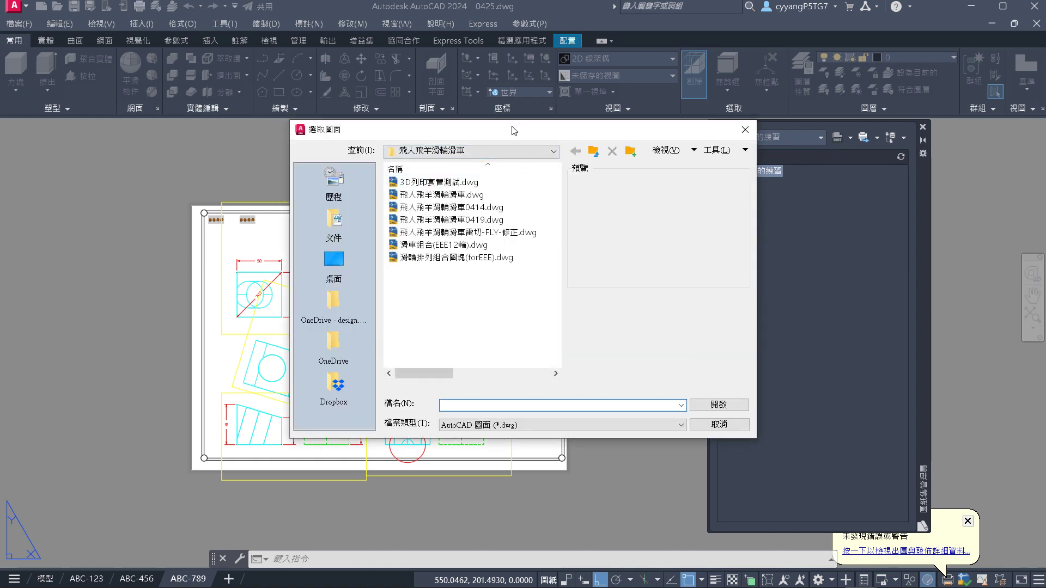
click(521, 152)
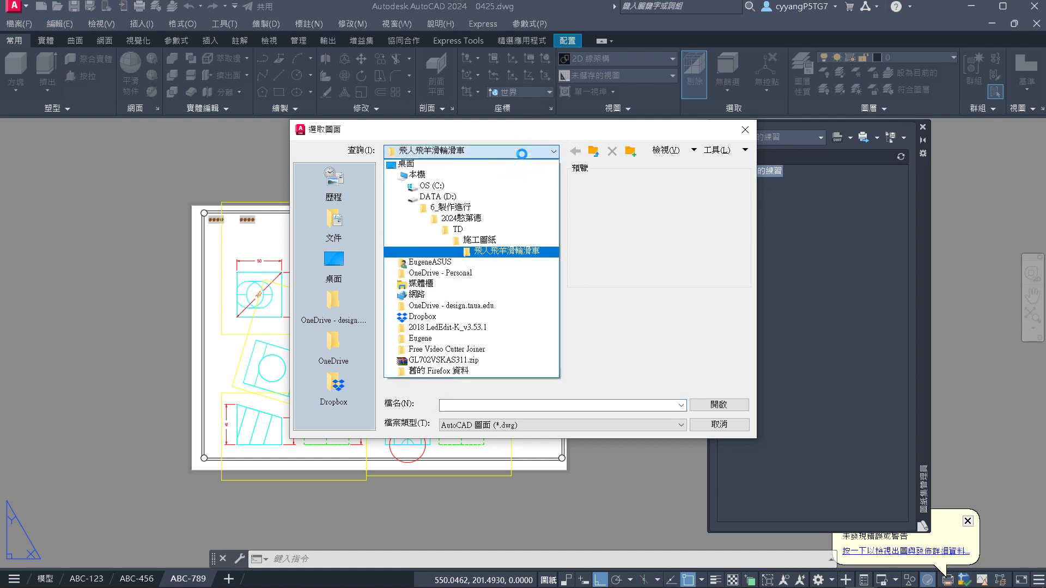
click(471, 199)
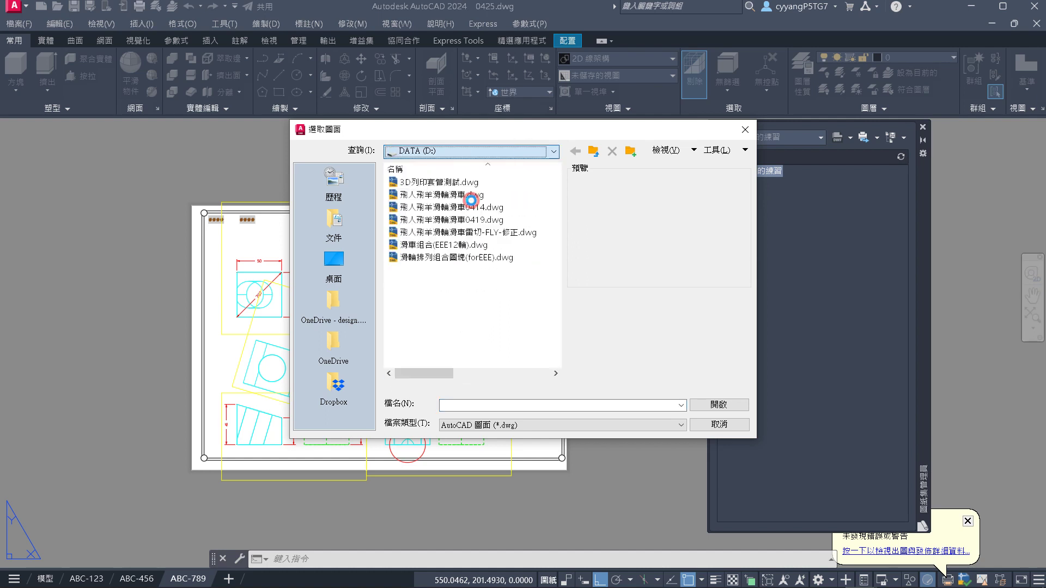
click(437, 271)
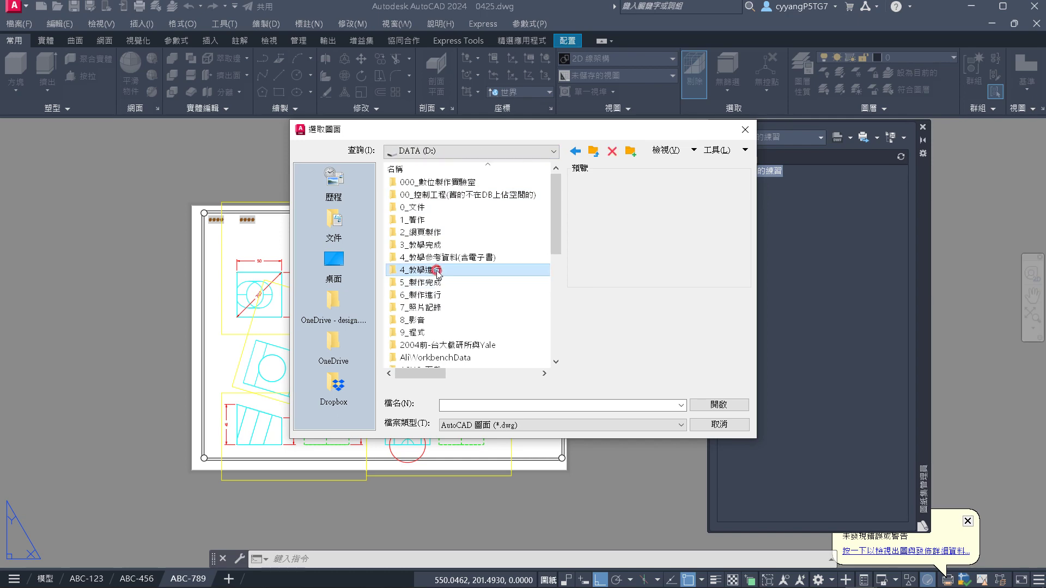
double_click(438, 271)
scroll(436, 289, down, 5)
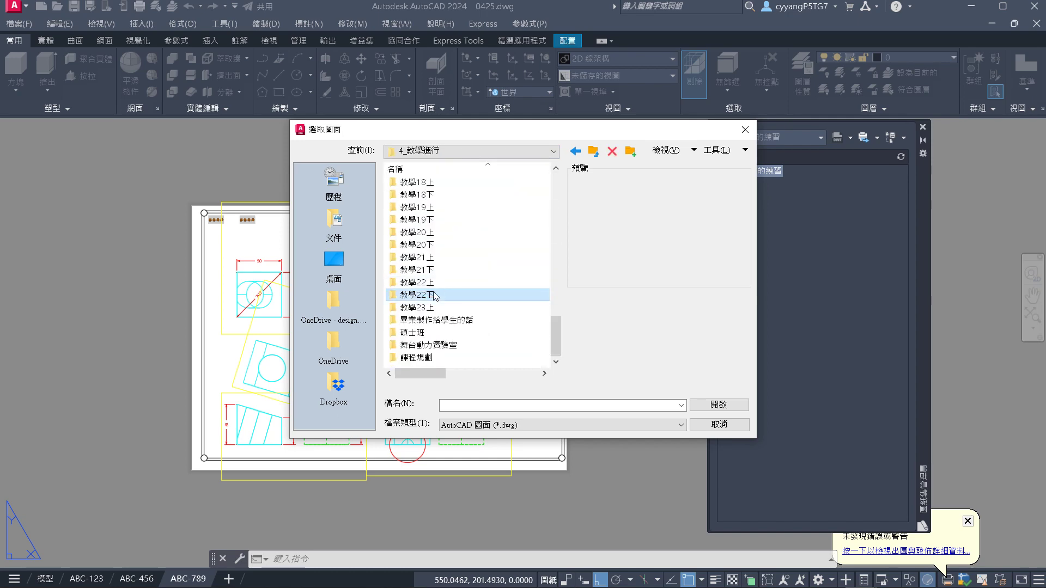
Pick 0425.dwg from 教學22下\AutoCAD\Class and import its three checked layouts as sheets
double_click(434, 295)
click(435, 268)
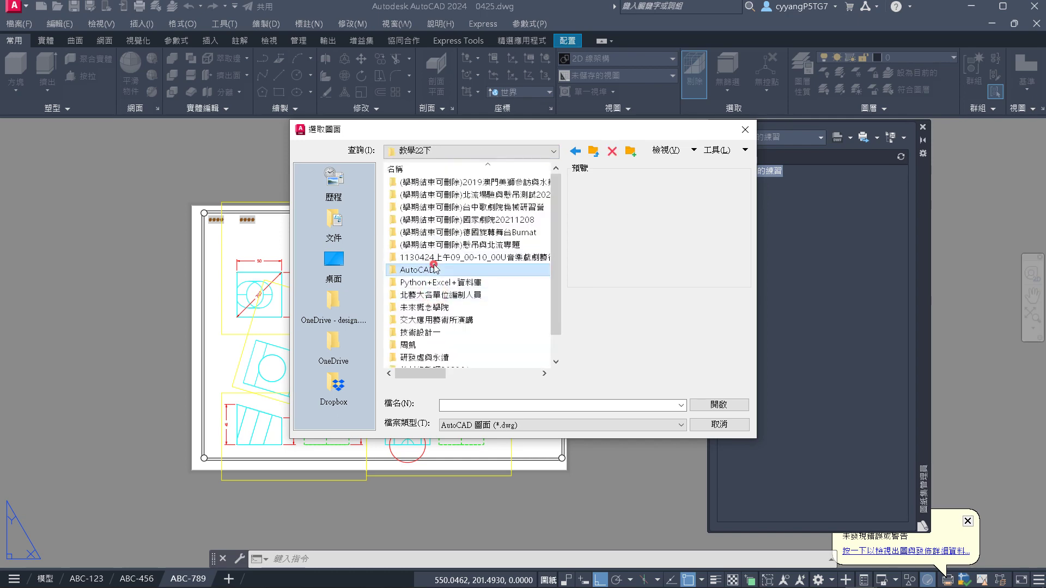
double_click(434, 269)
double_click(436, 183)
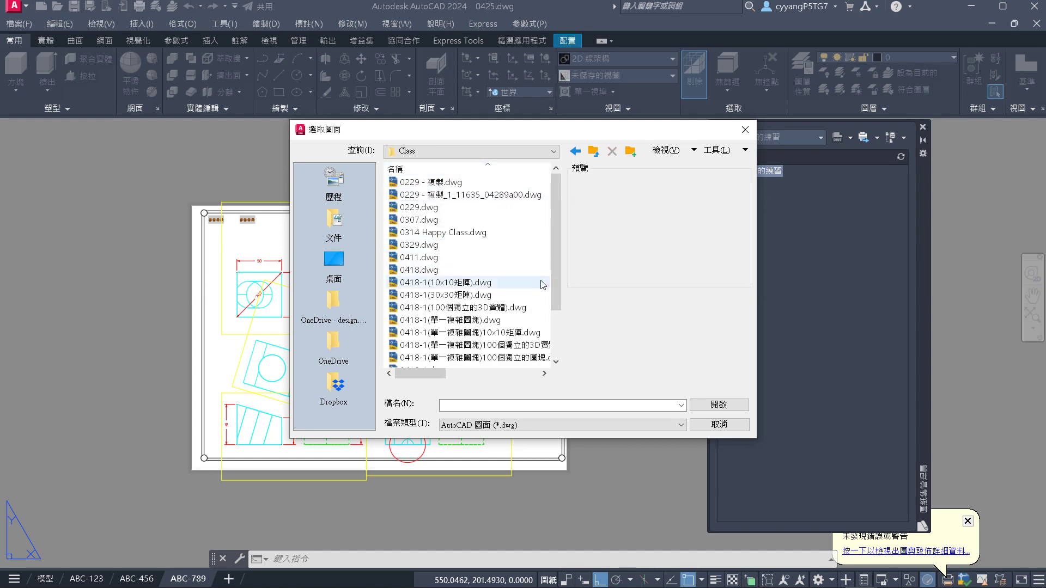
scroll(490, 305, down, 2)
click(428, 346)
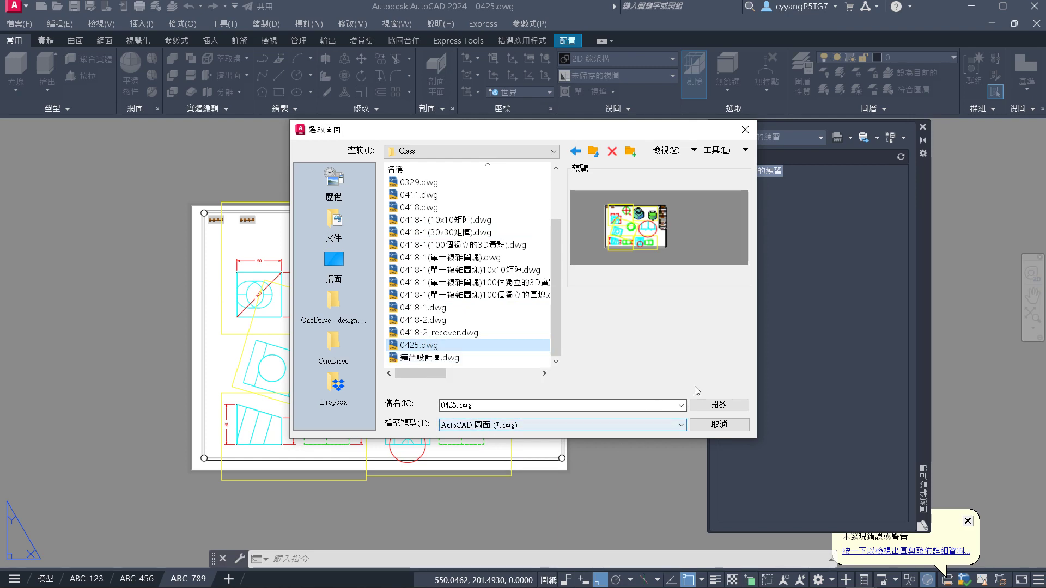
click(713, 405)
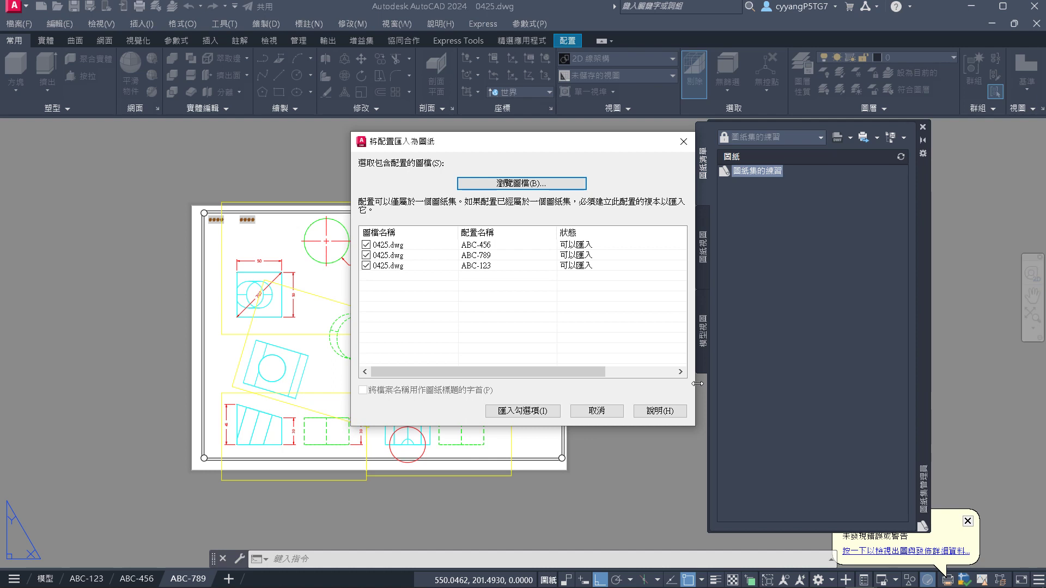
click(528, 413)
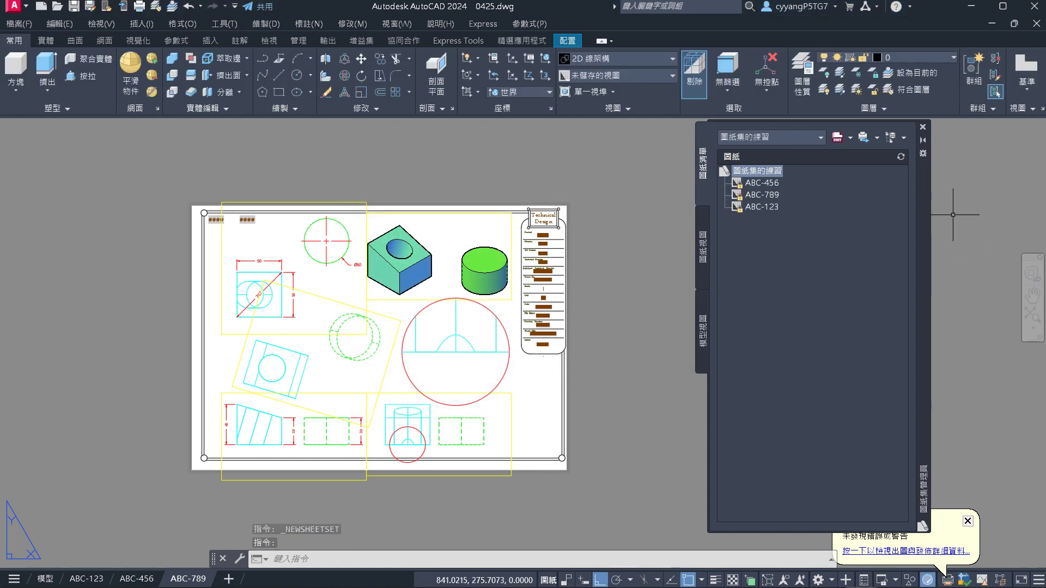
Drag ABC-123 above ABC-456 so the sheets read ABC-123, ABC-456, ABC-789
scroll(546, 323, up, 6)
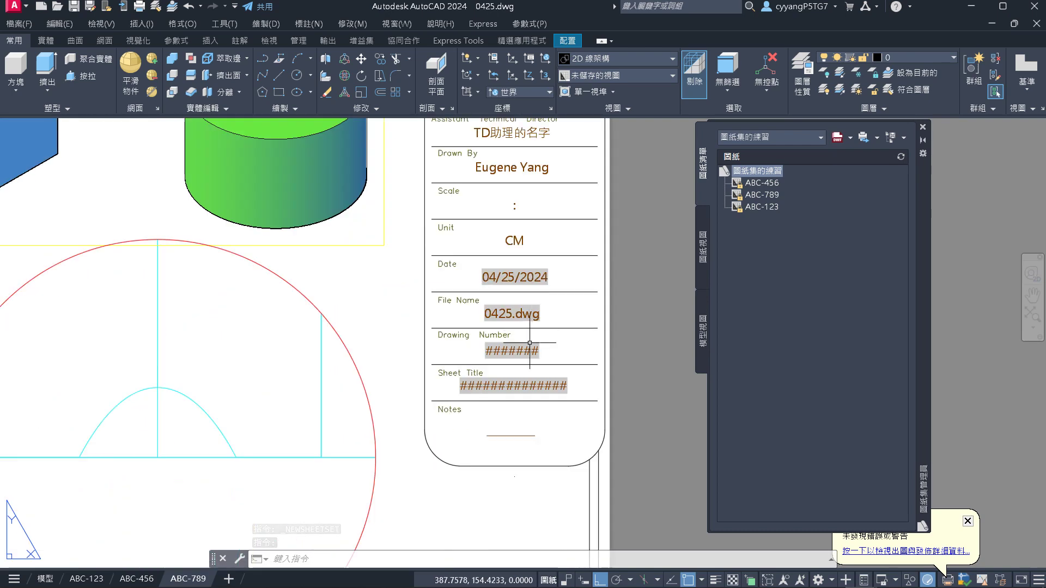
scroll(547, 323, up, 4)
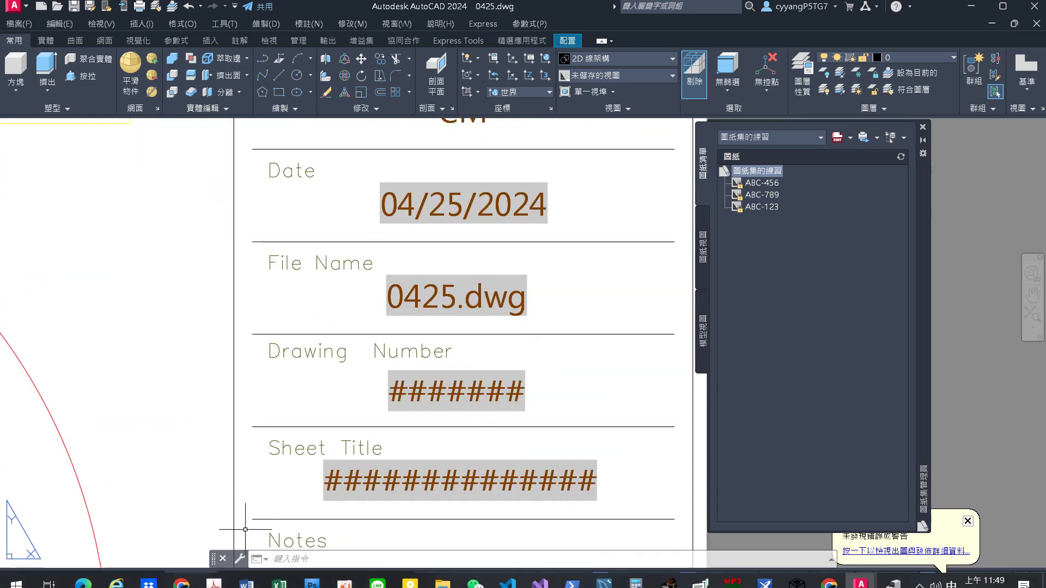
scroll(304, 469, down, 8)
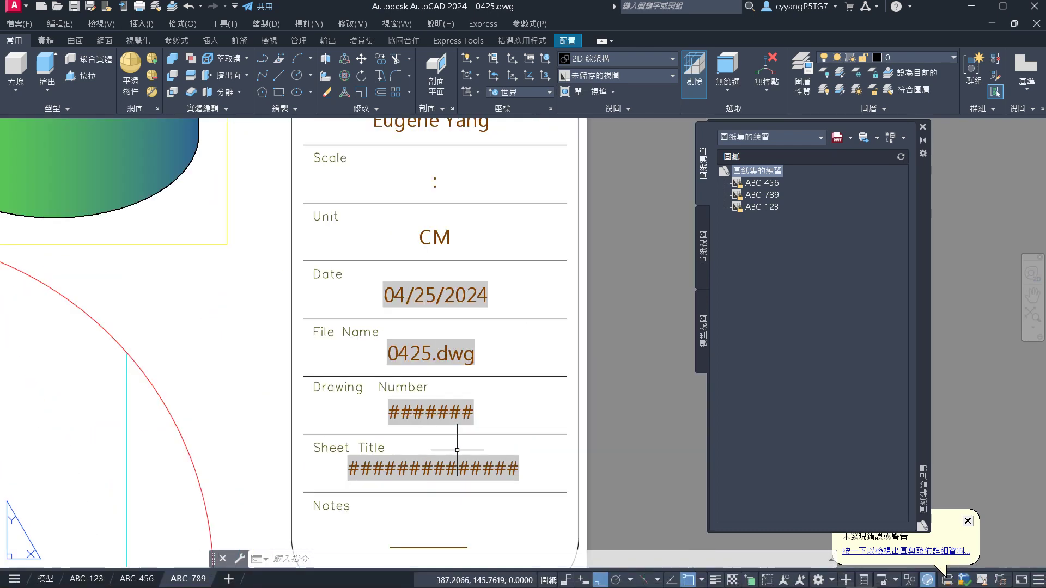
scroll(506, 412, down, 5)
scroll(252, 322, up, 6)
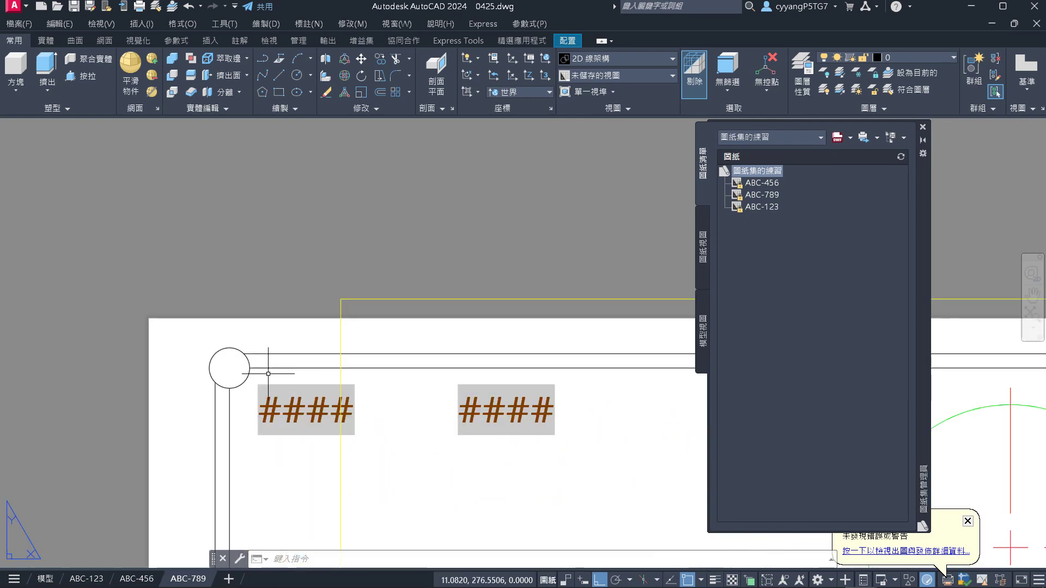
scroll(249, 282, down, 7)
scroll(311, 369, up, 2)
scroll(376, 349, down, 2)
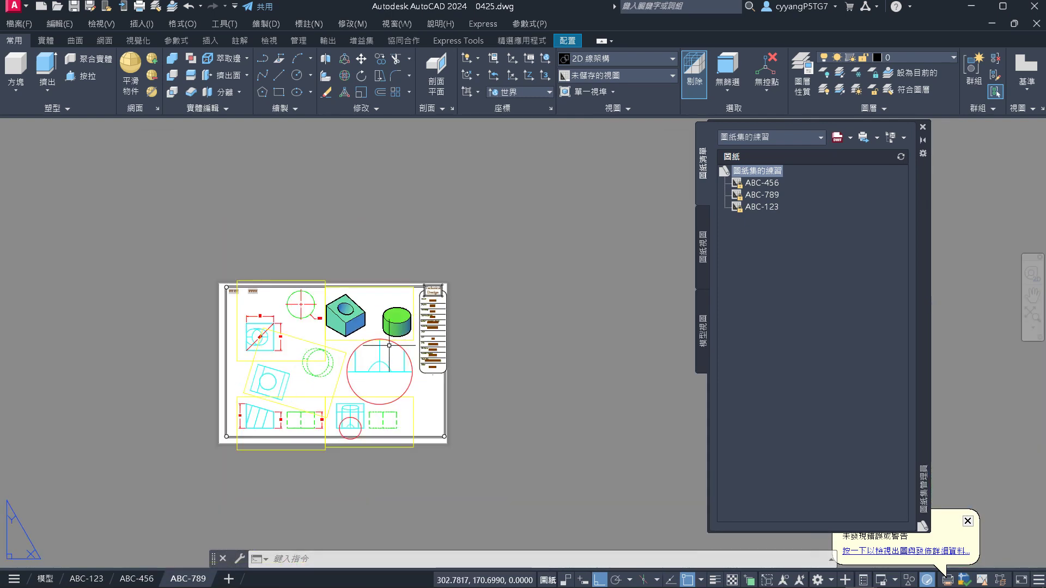
scroll(369, 354, up, 4)
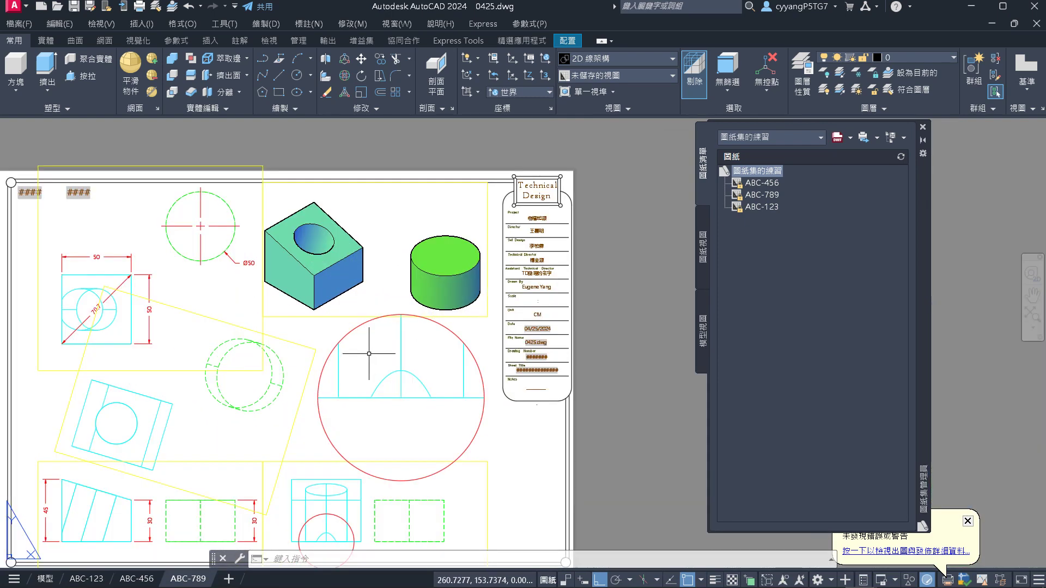
click(763, 184)
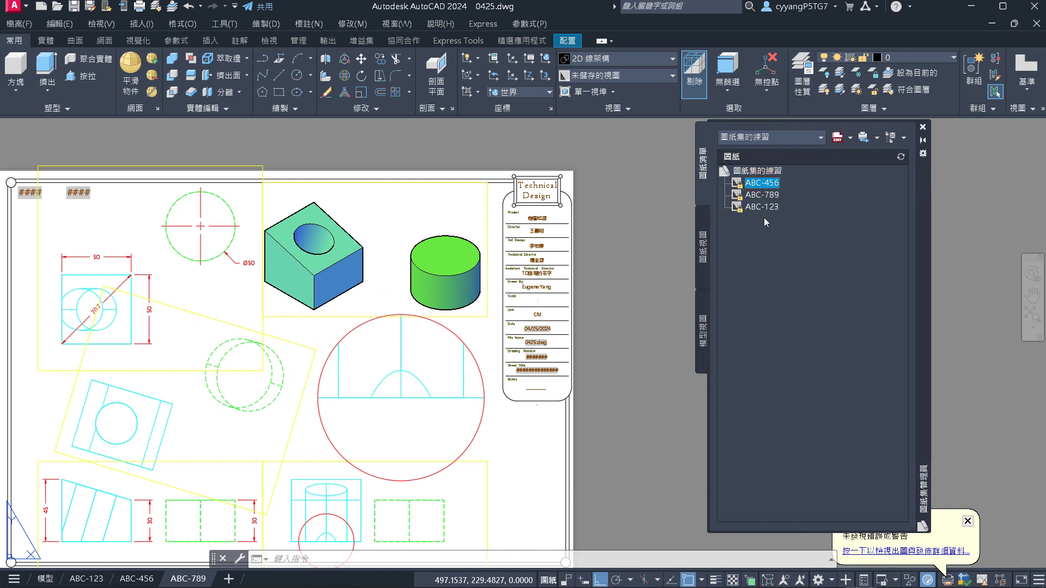
click(762, 208)
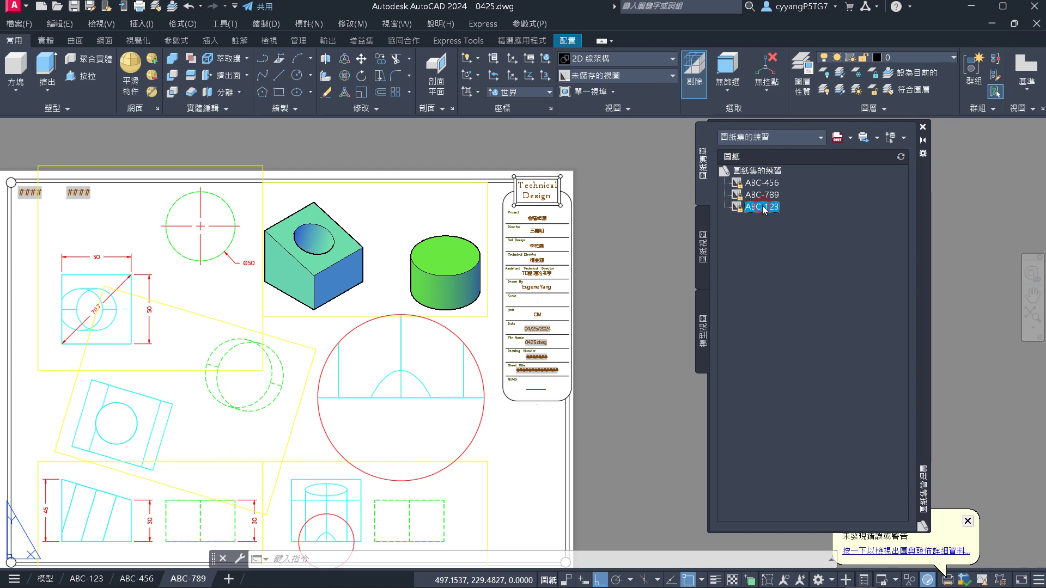
drag(762, 207, 766, 189)
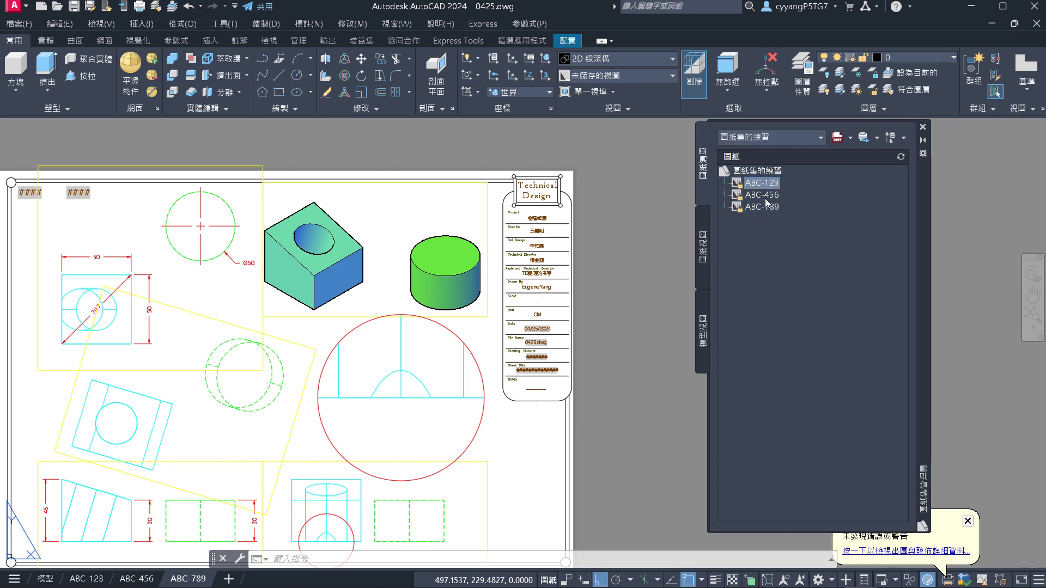
click(764, 207)
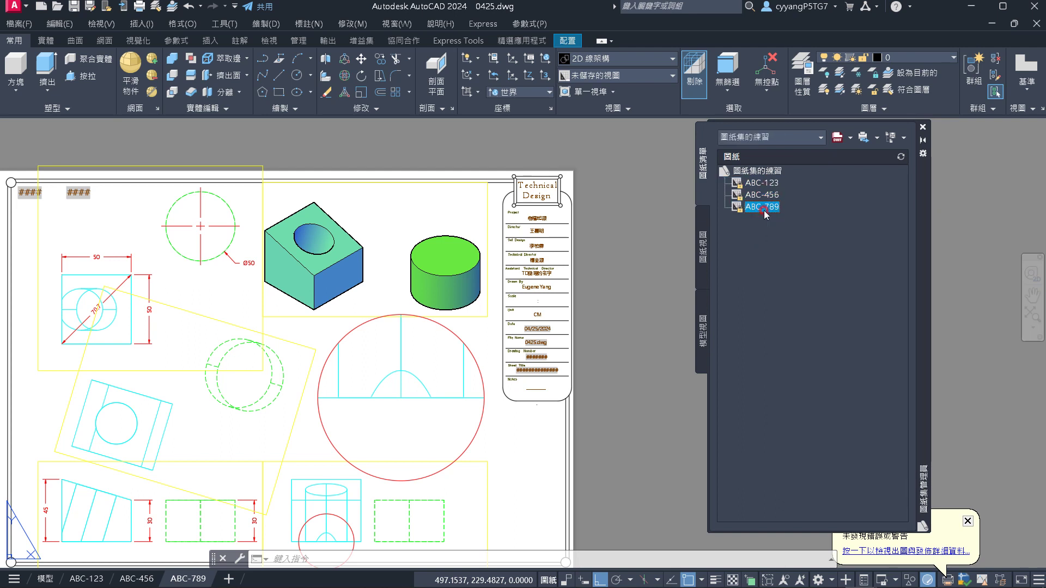
click(768, 186)
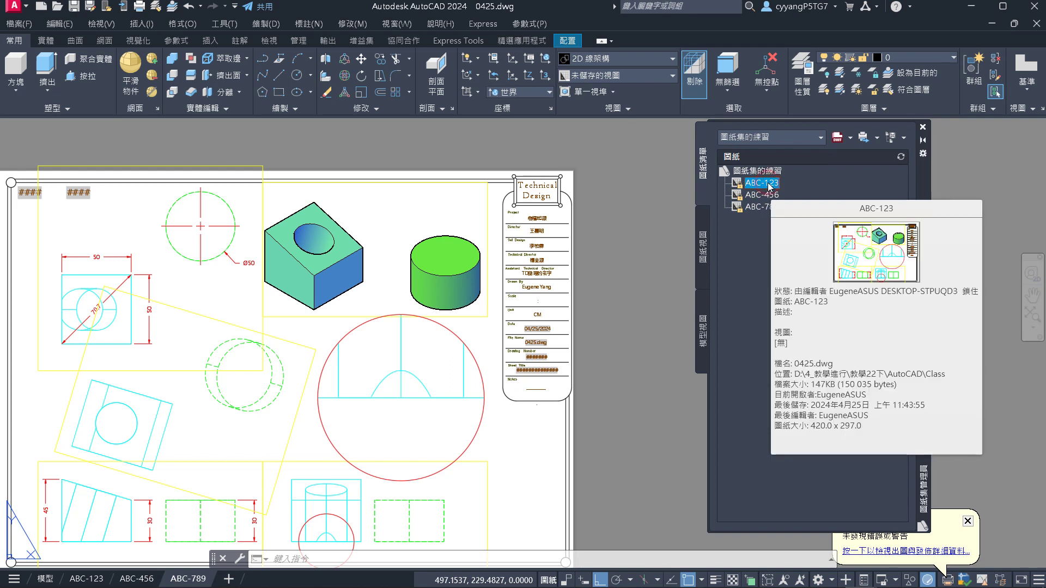
right_click(770, 186)
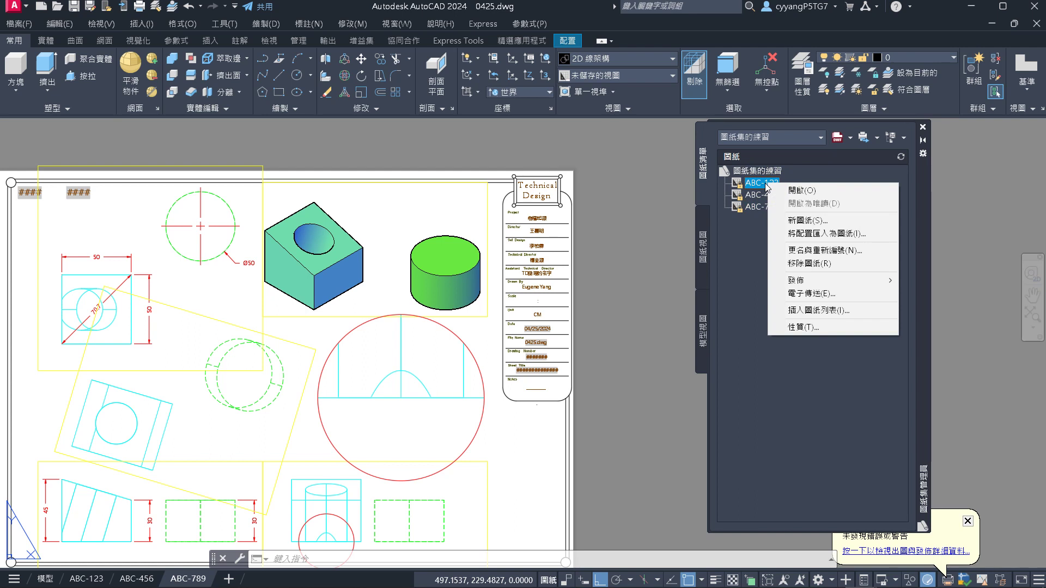
Give sheet ABC-123 the number ABC-123 and the title 我今天上課很快樂
click(819, 250)
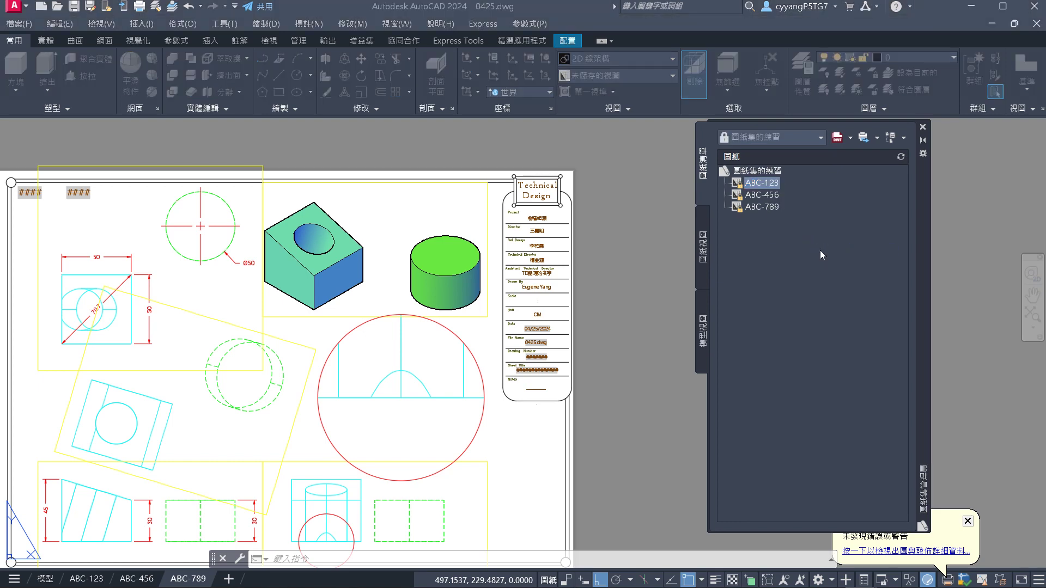
click(480, 220)
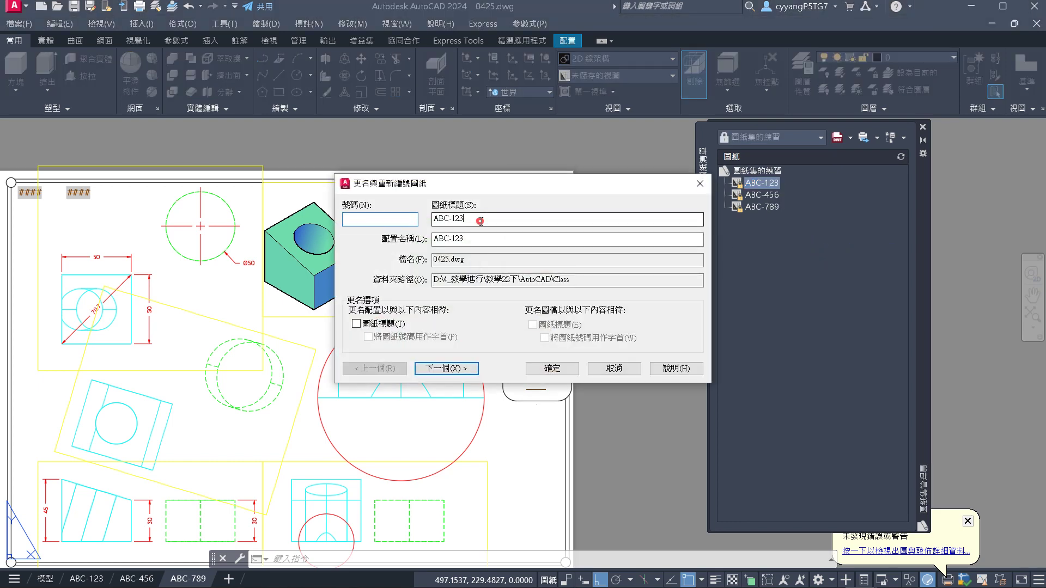
drag(479, 220, 425, 192)
key(ctrl+c)
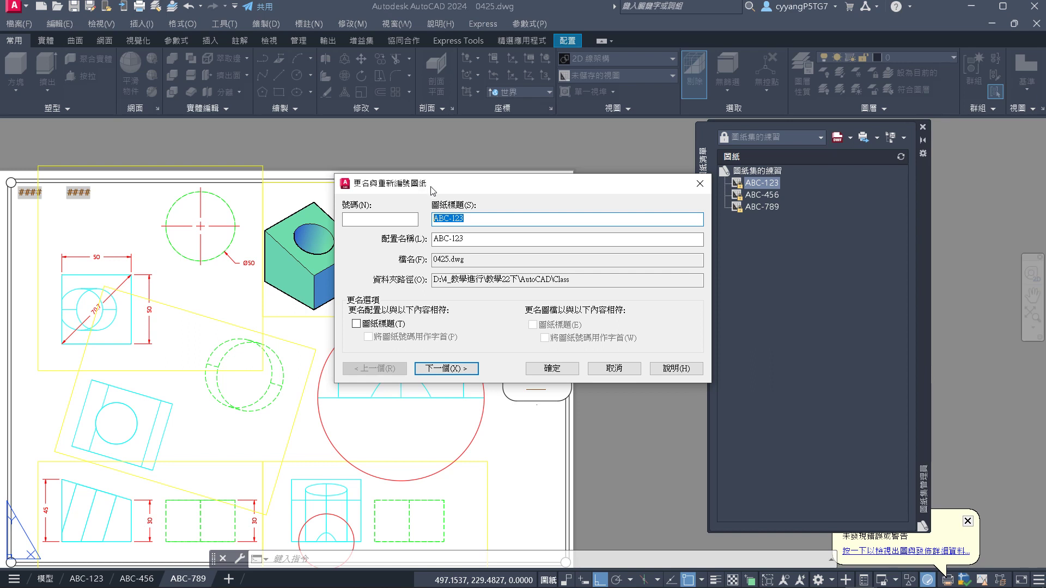
key(BackSpace)
click(393, 213)
key(ctrl+v)
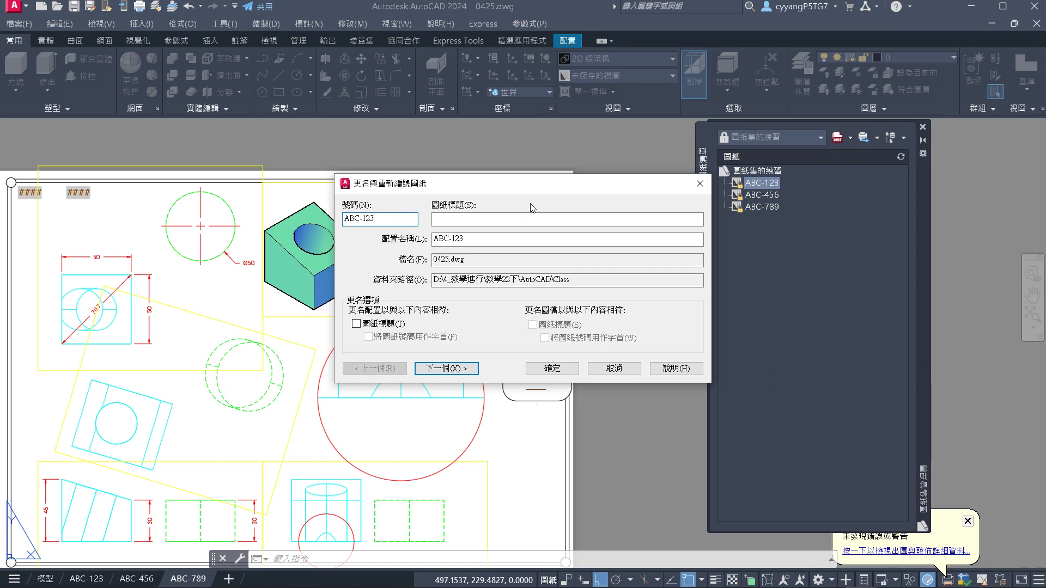
click(654, 220)
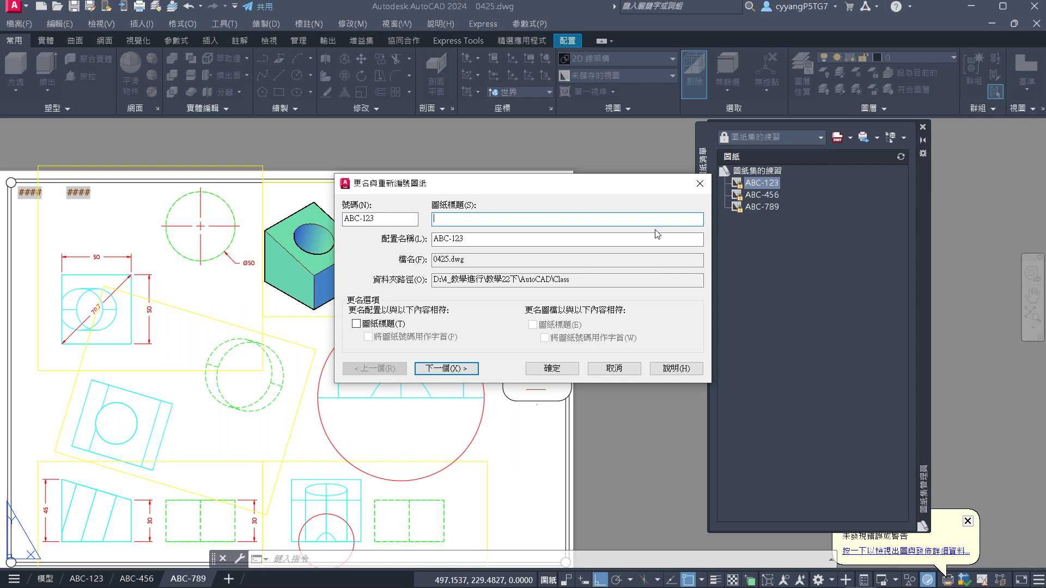
text(我今天上課ㄏ很快樂)
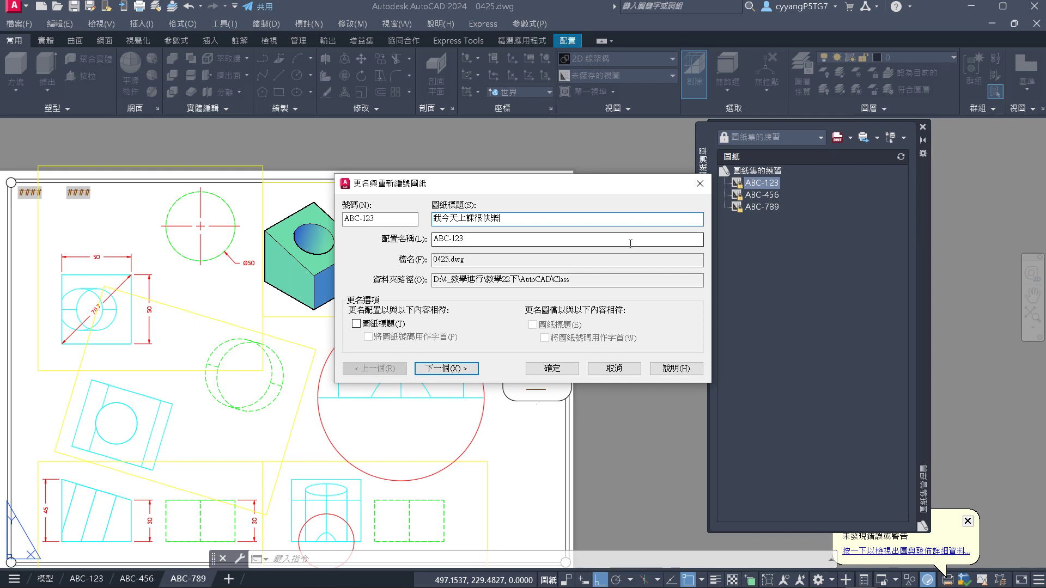
click(472, 370)
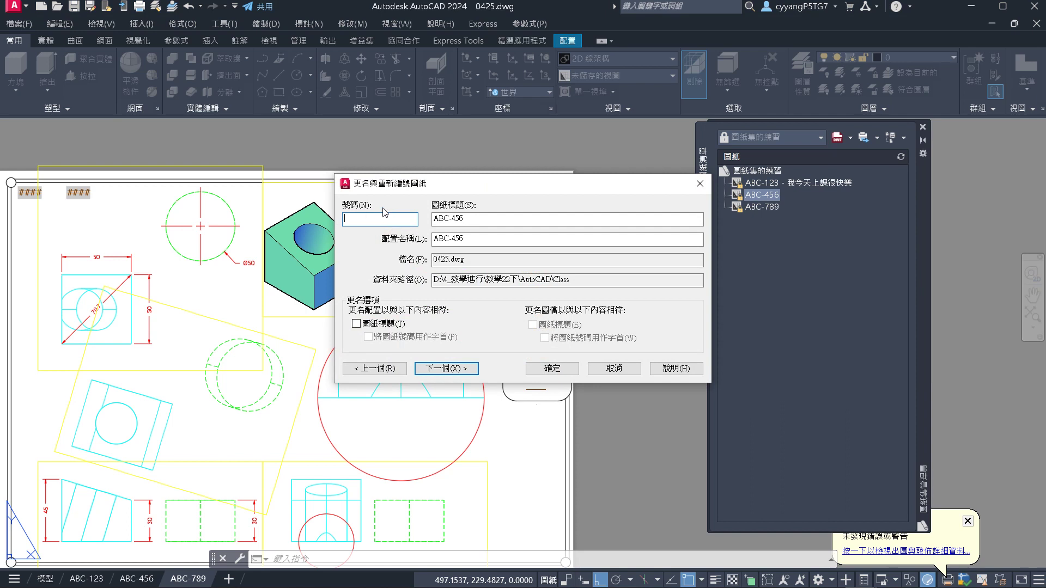
Move ABC-456 from the sheet title into Number and enter the title 老師上課很認真
click(473, 219)
double_click(473, 219)
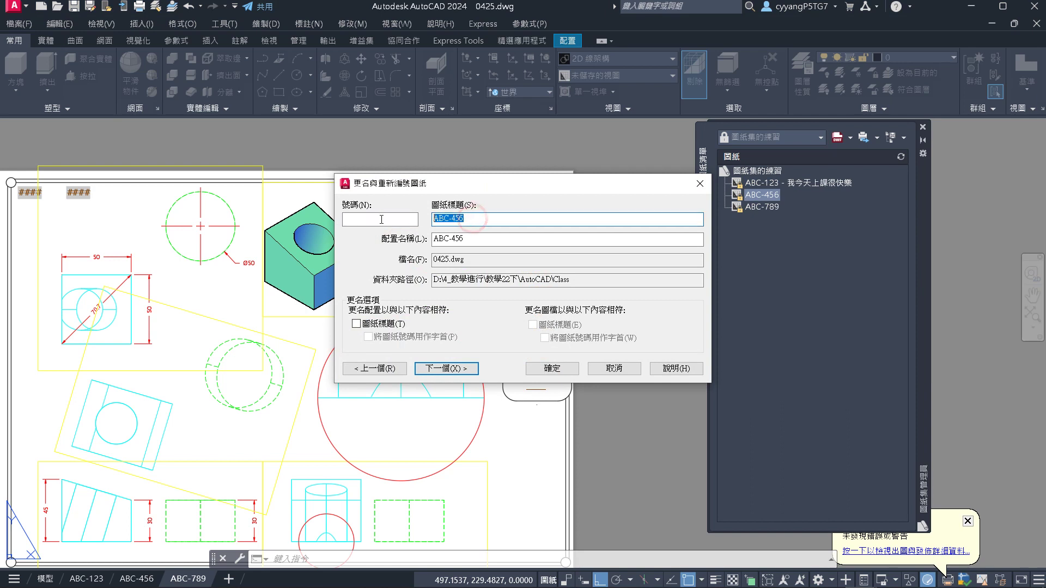
key(ctrl+x)
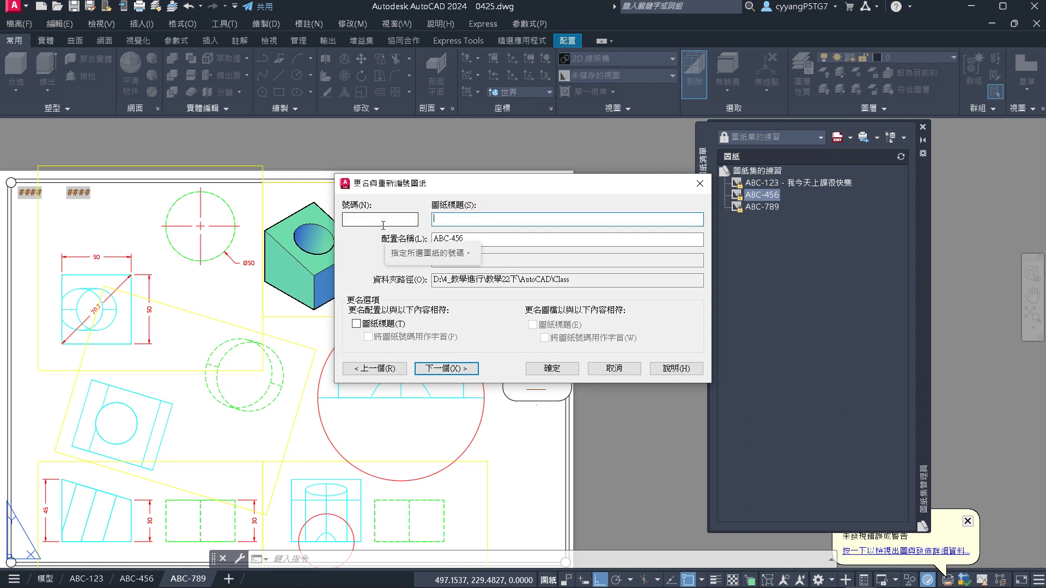
click(374, 219)
key(ctrl+v)
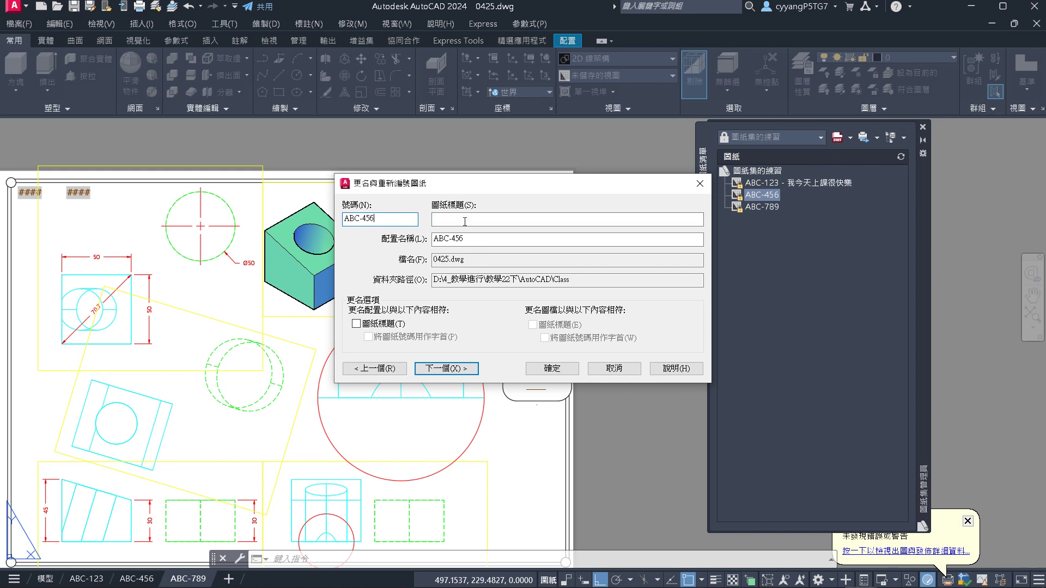
click(506, 220)
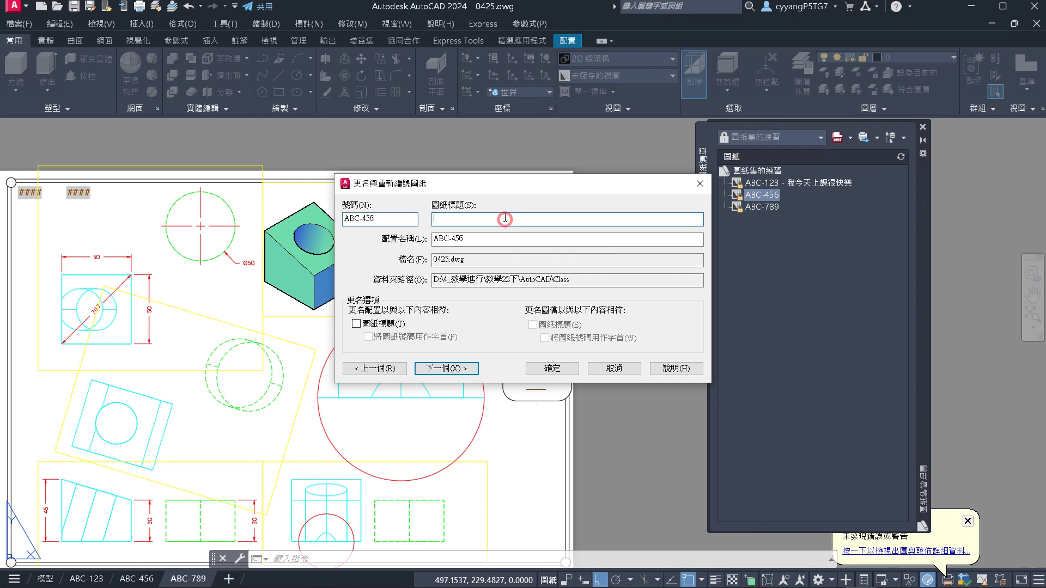
text(老)
text(師上課)
text(很)
text(認ㄓ)
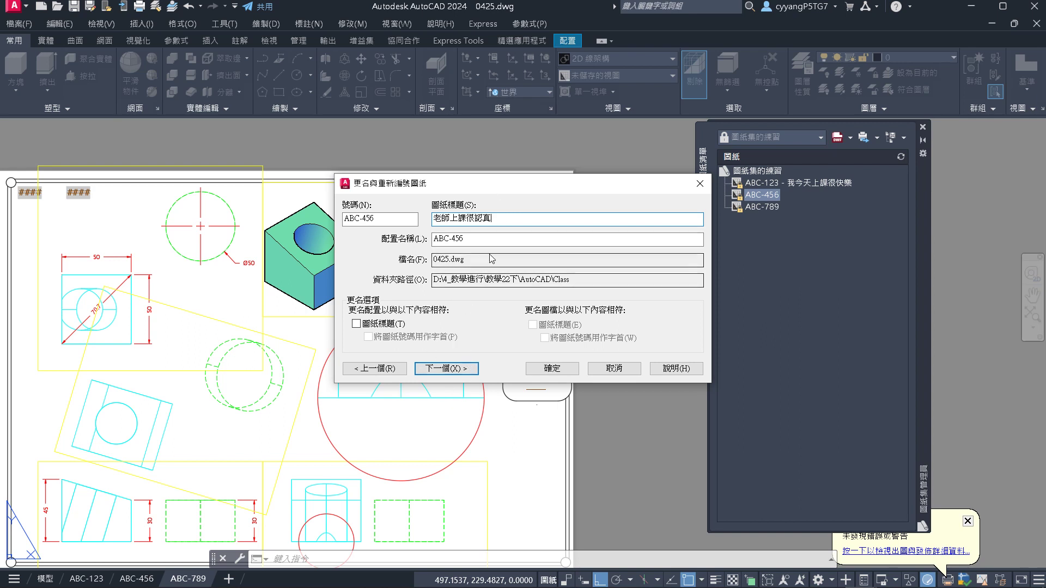
click(502, 234)
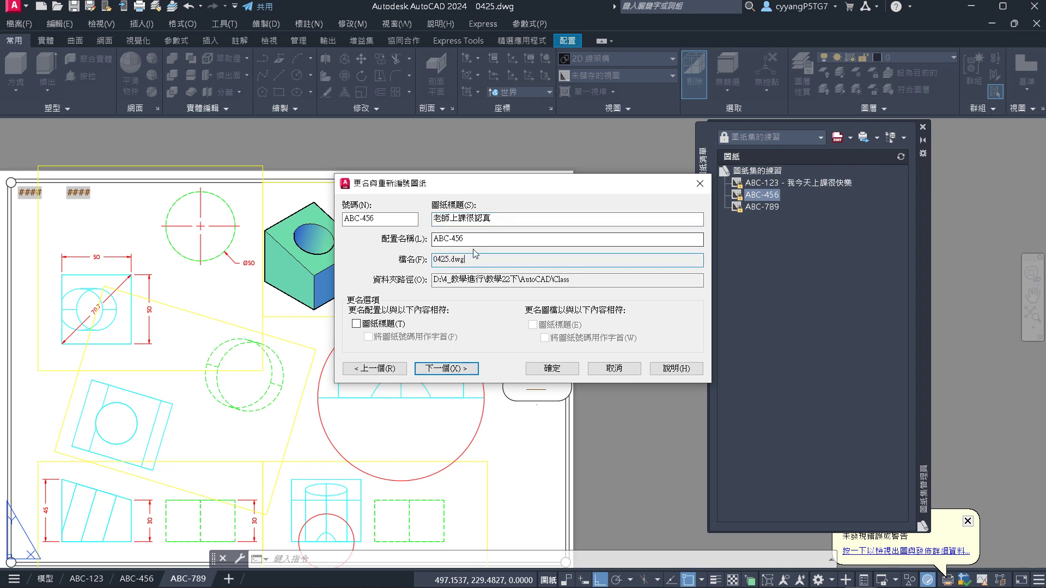
drag(467, 240, 431, 248)
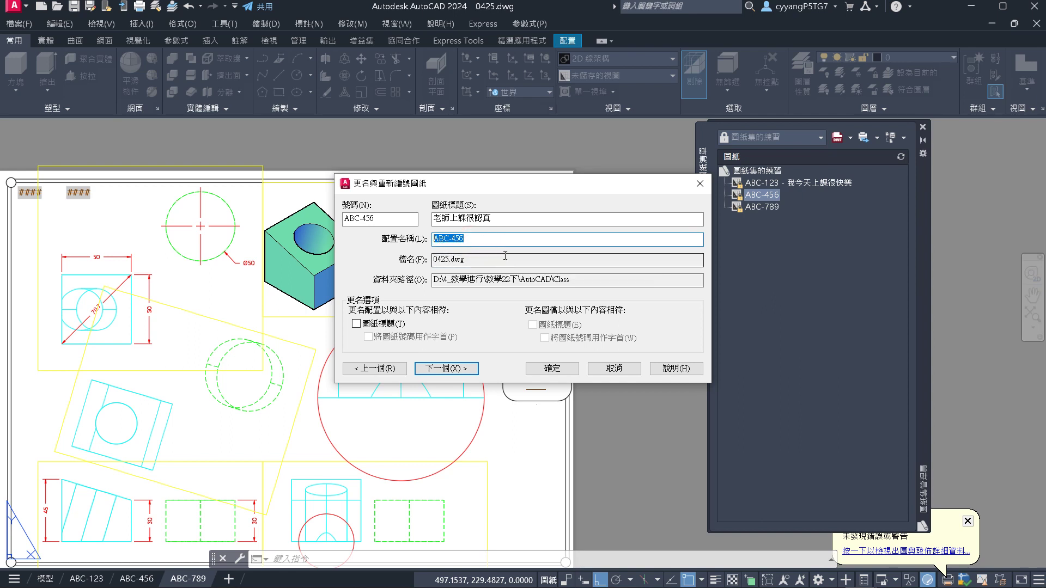
Number sheet ABC-789 as ABC-789, title it 今天中午想吃甚麼呢？, and apply all renames
click(446, 368)
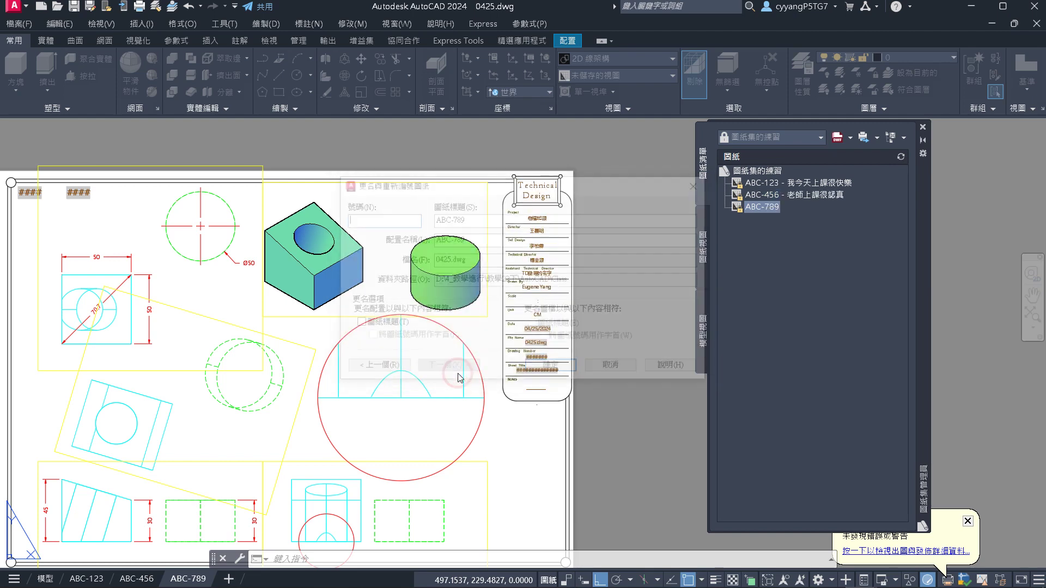
key(Tab)
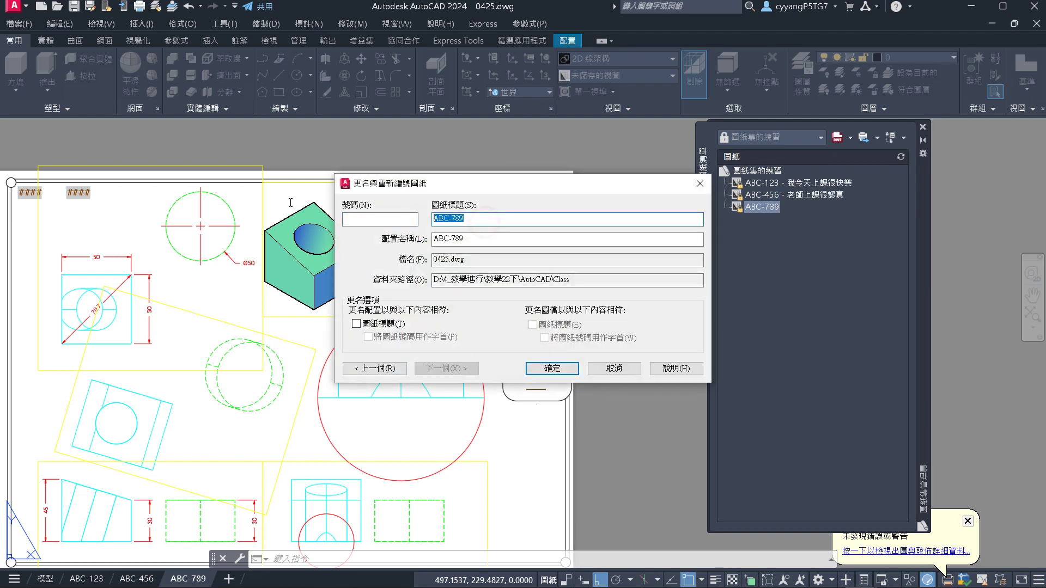
key(ctrl+x)
click(348, 219)
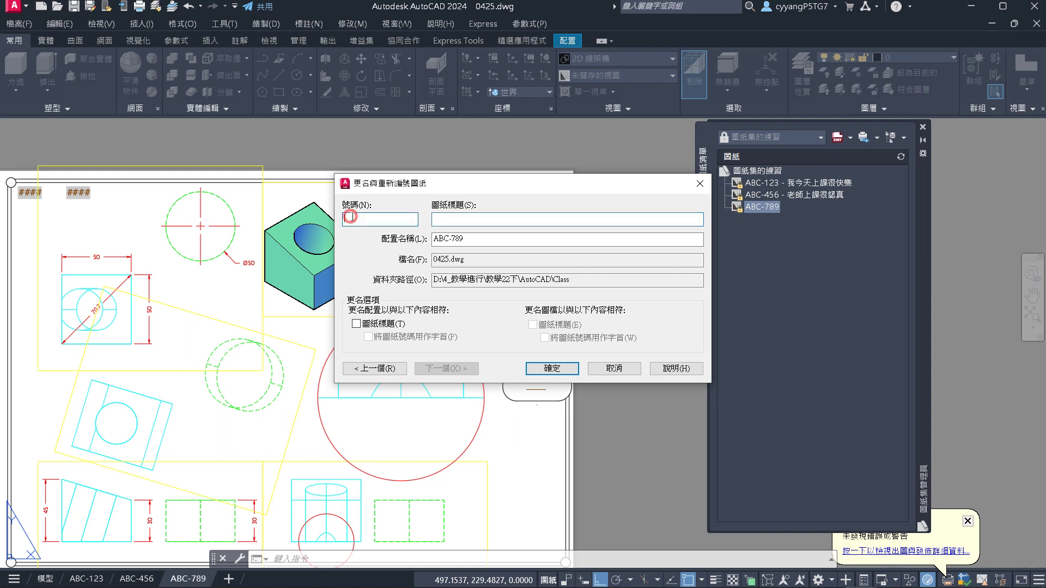
key(ctrl+v)
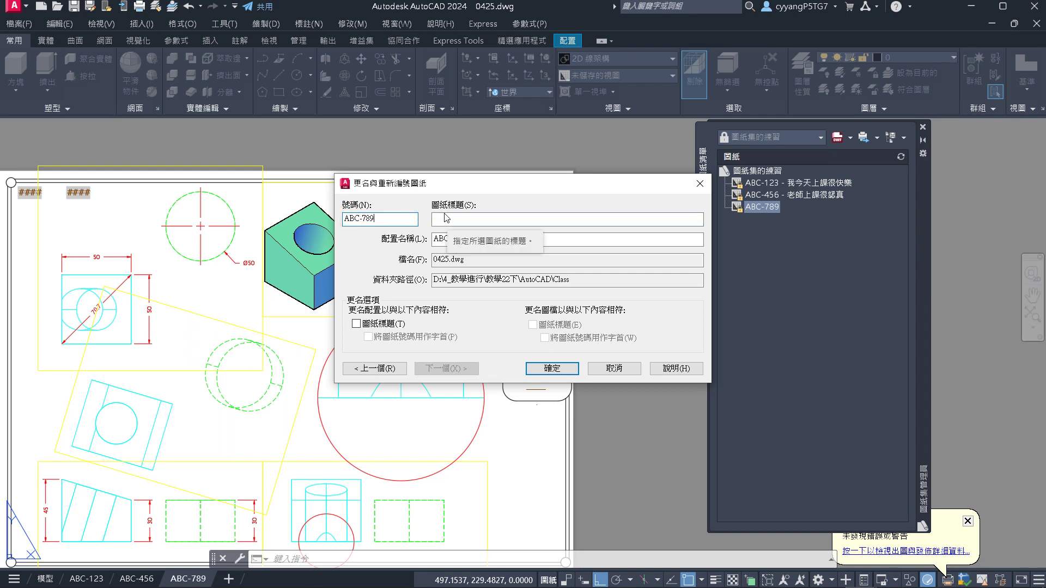
click(483, 220)
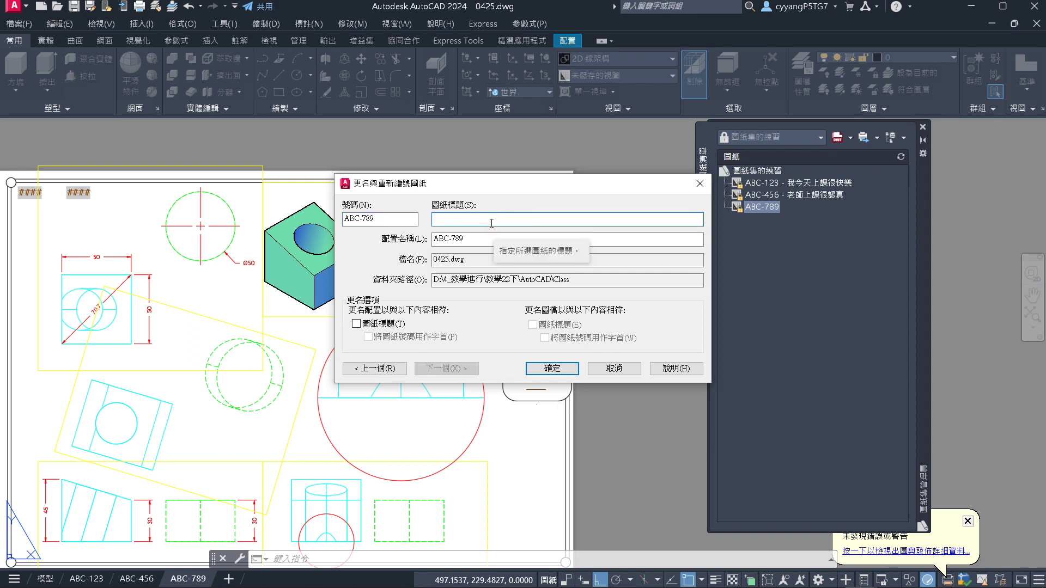
text(今天中ㄨ)
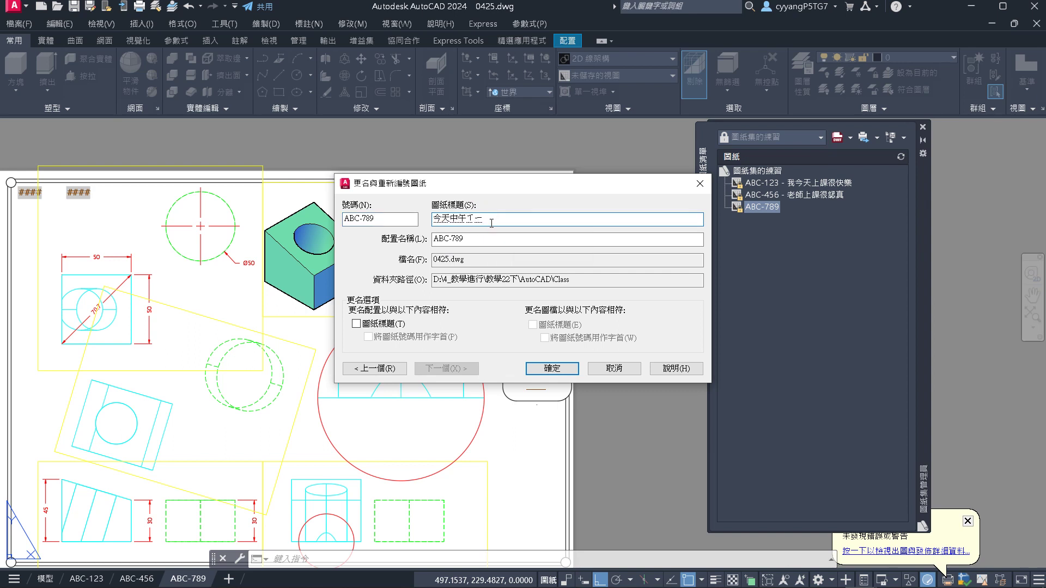
text(想吃蛇)
text(麼呢？)
click(550, 371)
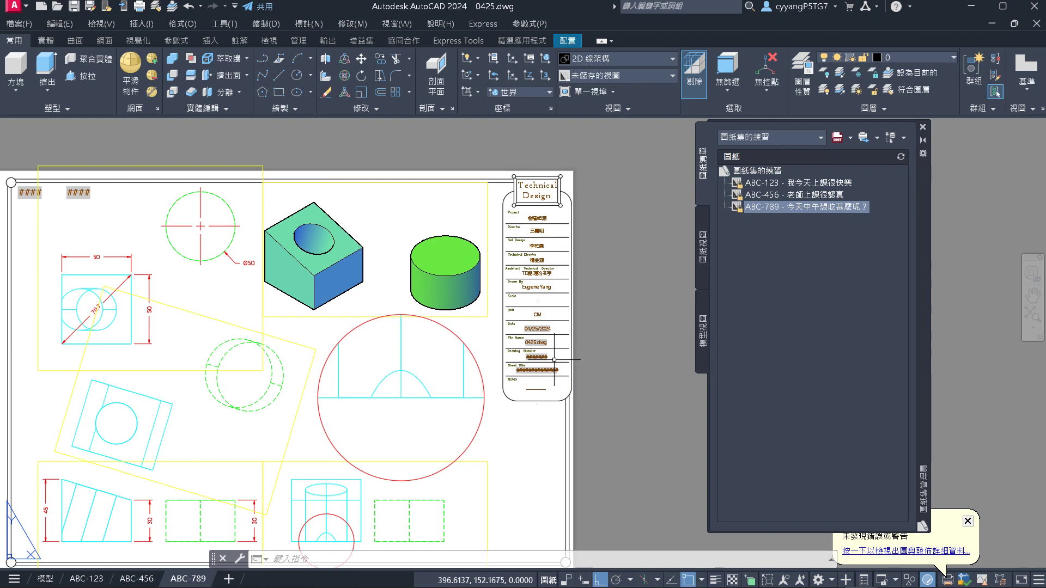
scroll(565, 350, up, 3)
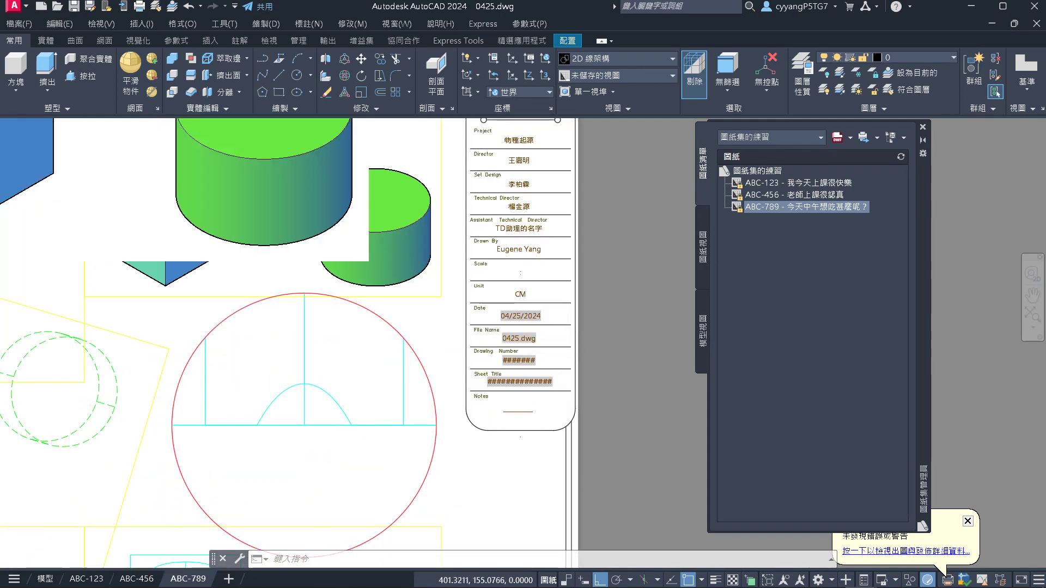
scroll(566, 350, up, 4)
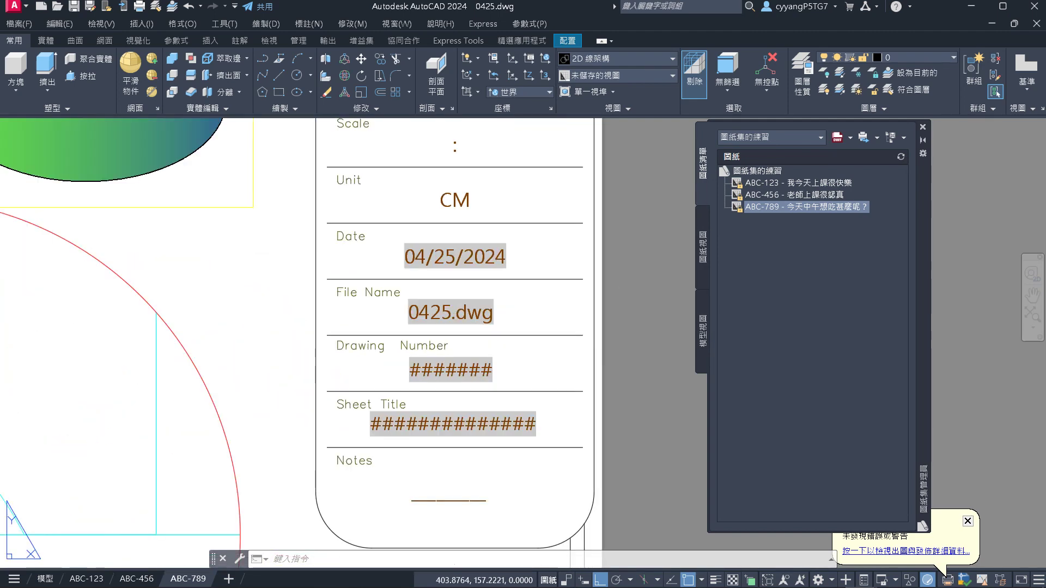
Save 0425.dwg so the ABC-789 title block fields update, and check the header text
key(ctrl+s)
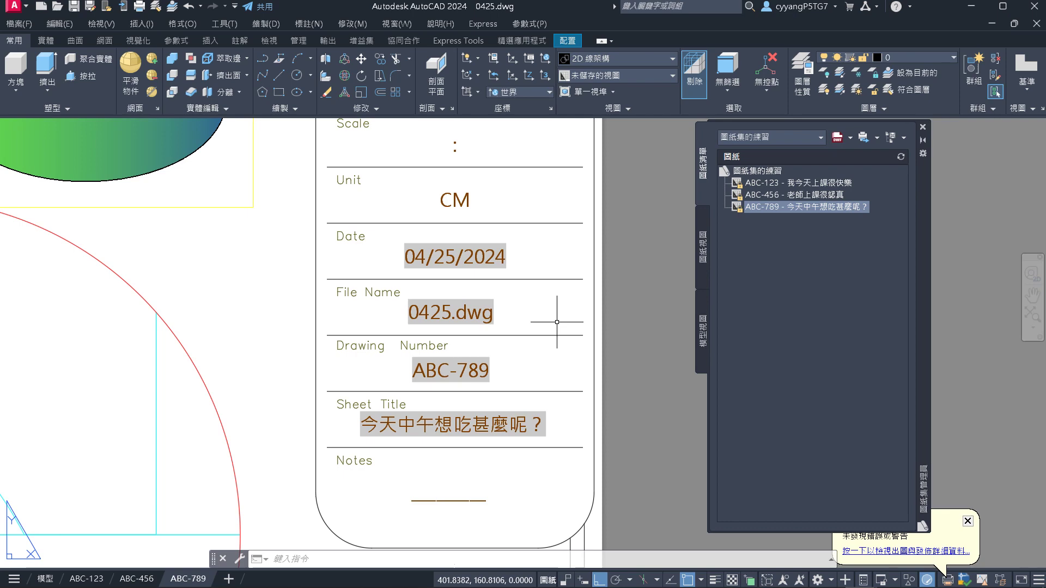
scroll(557, 322, down, 8)
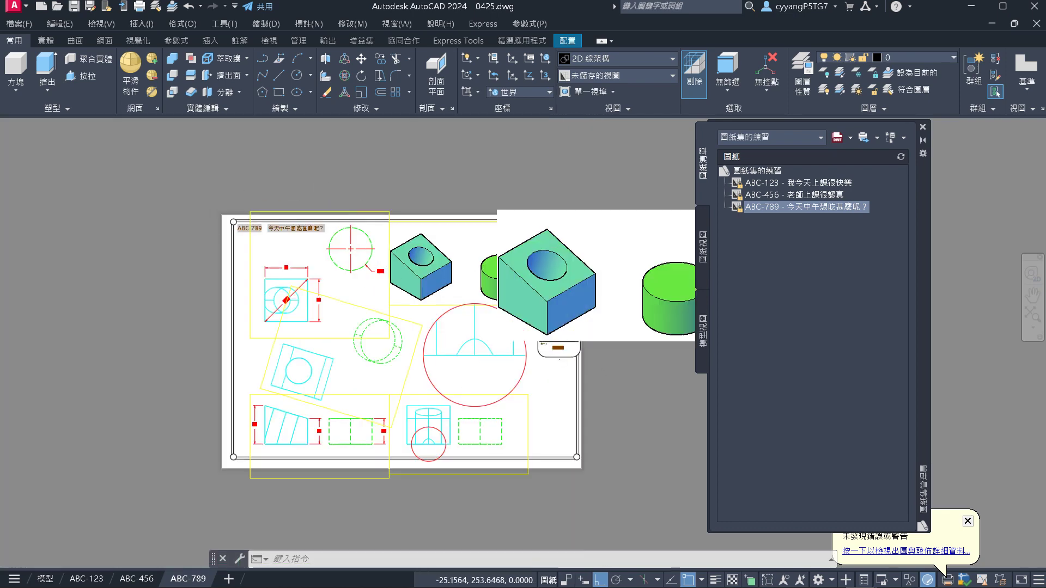
scroll(502, 235, up, 10)
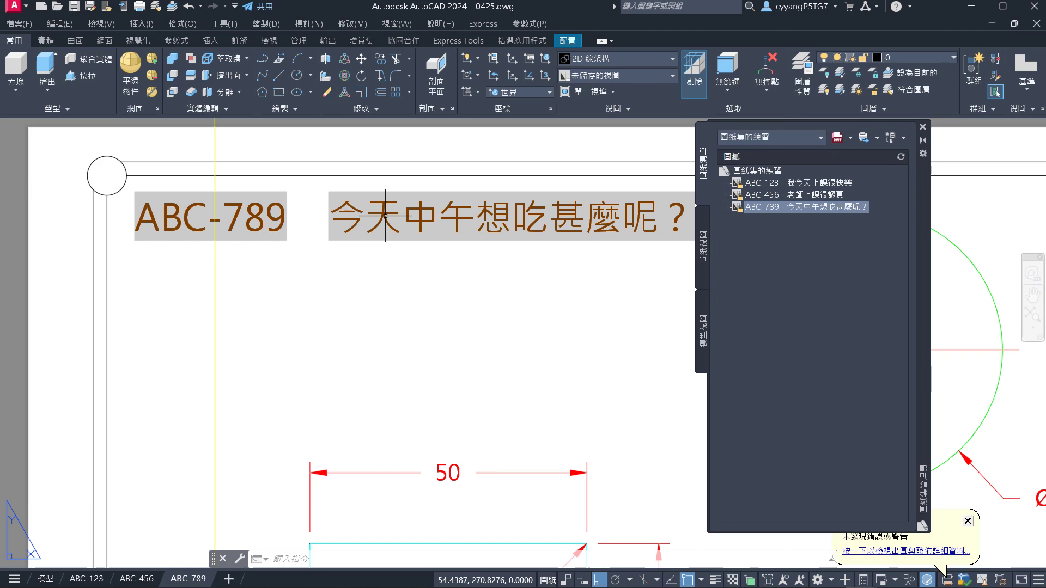
key(ctrl+s)
key(Escape)
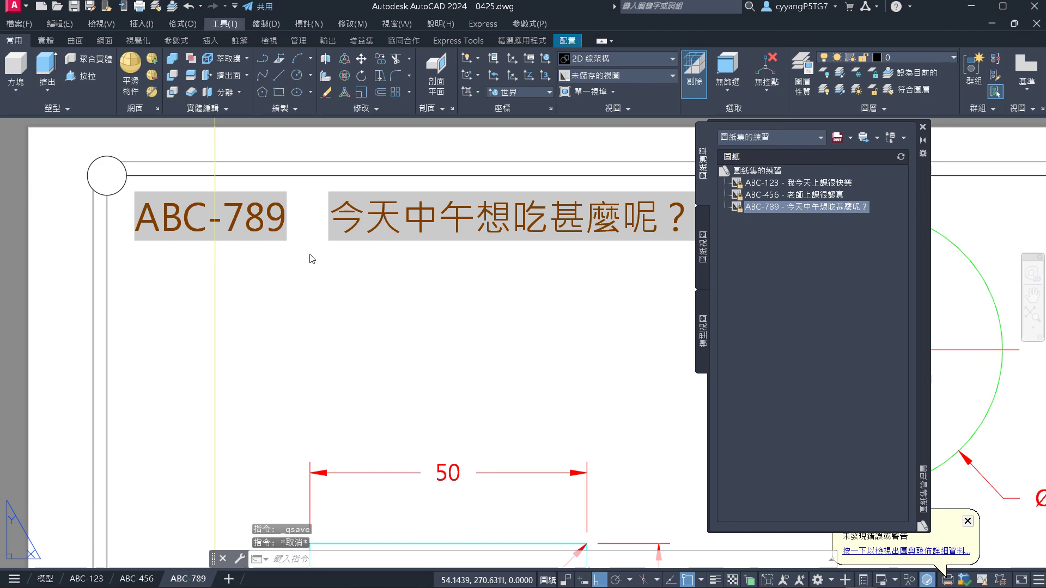
scroll(297, 255, down, 8)
Check that the ABC-123 layout's title block shows ABC-123 and 我今天上課很快樂
click(86, 579)
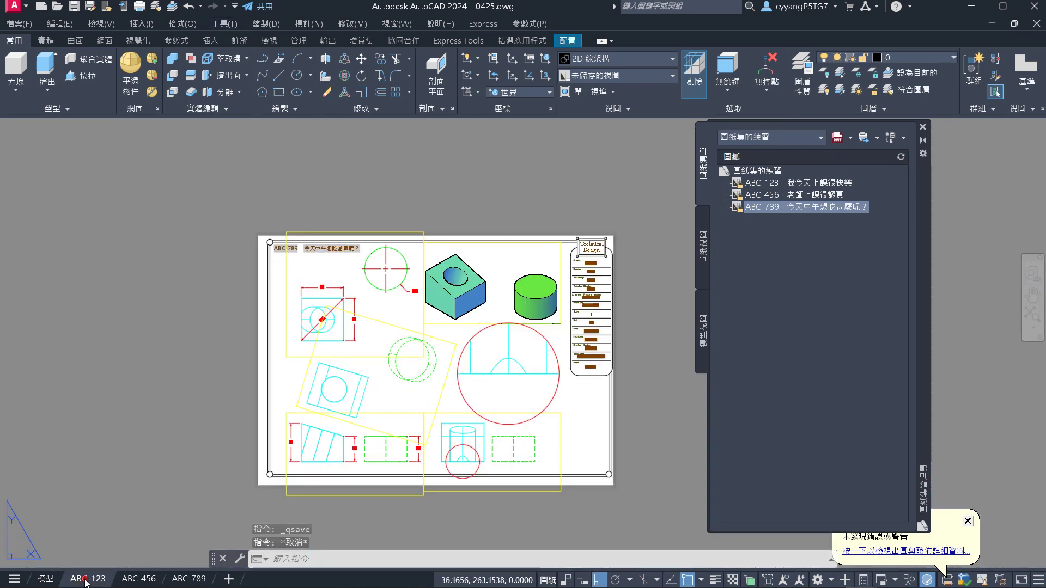
scroll(337, 523, down, 4)
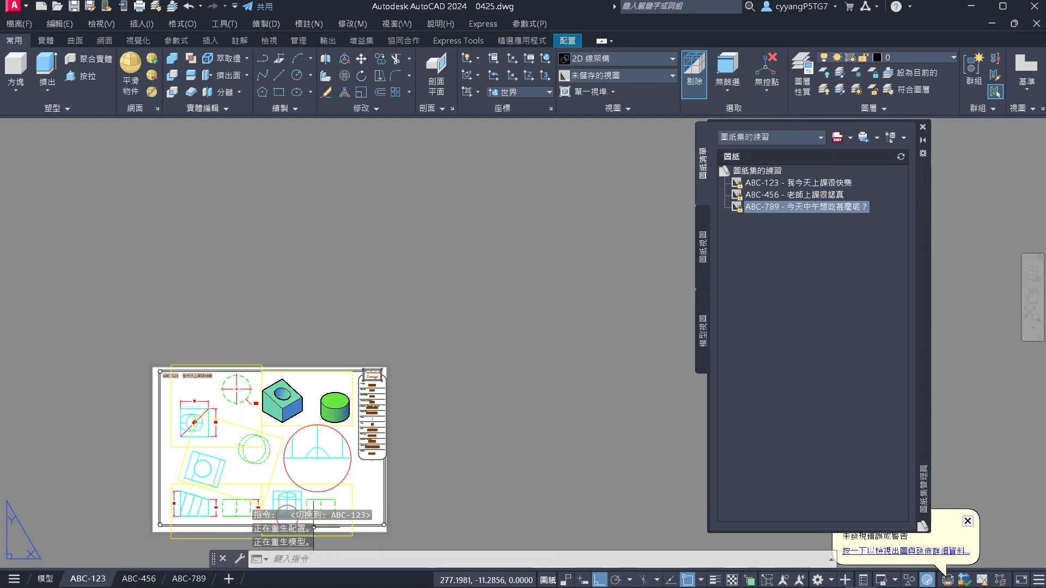
scroll(366, 488, up, 15)
scroll(501, 349, down, 2)
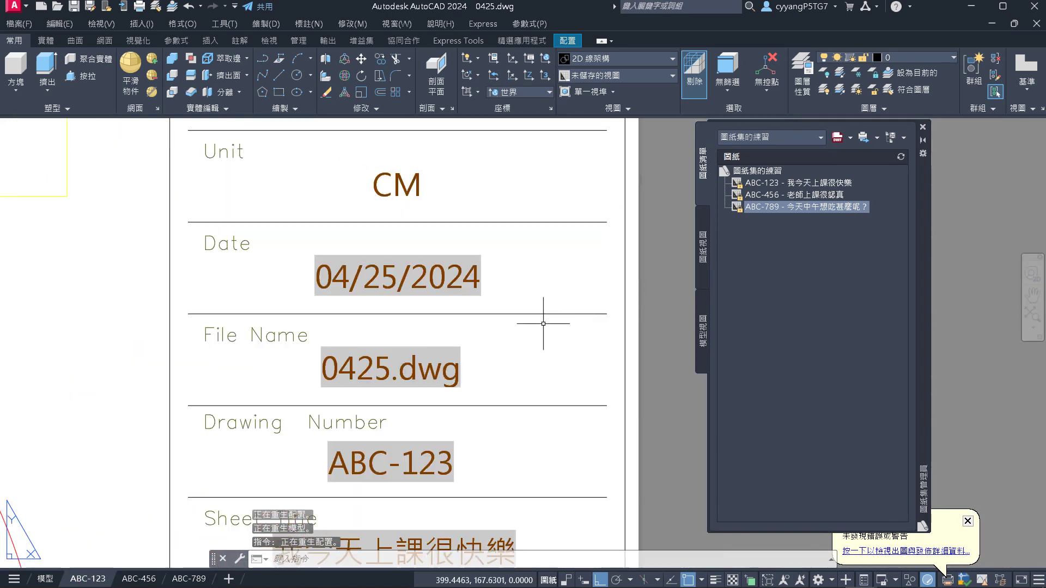
scroll(481, 392, down, 2)
scroll(443, 468, up, 3)
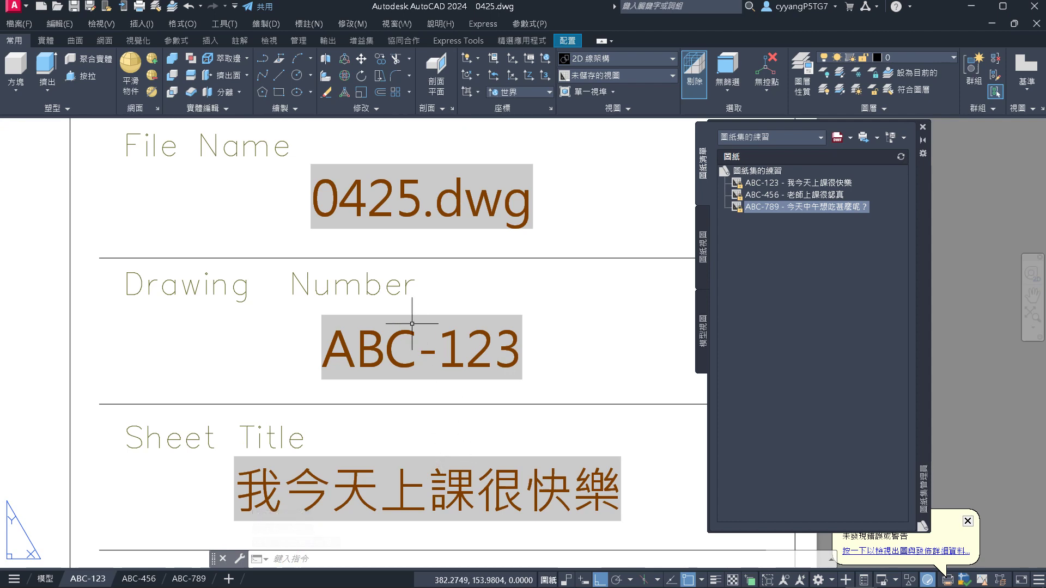
scroll(401, 325, down, 6)
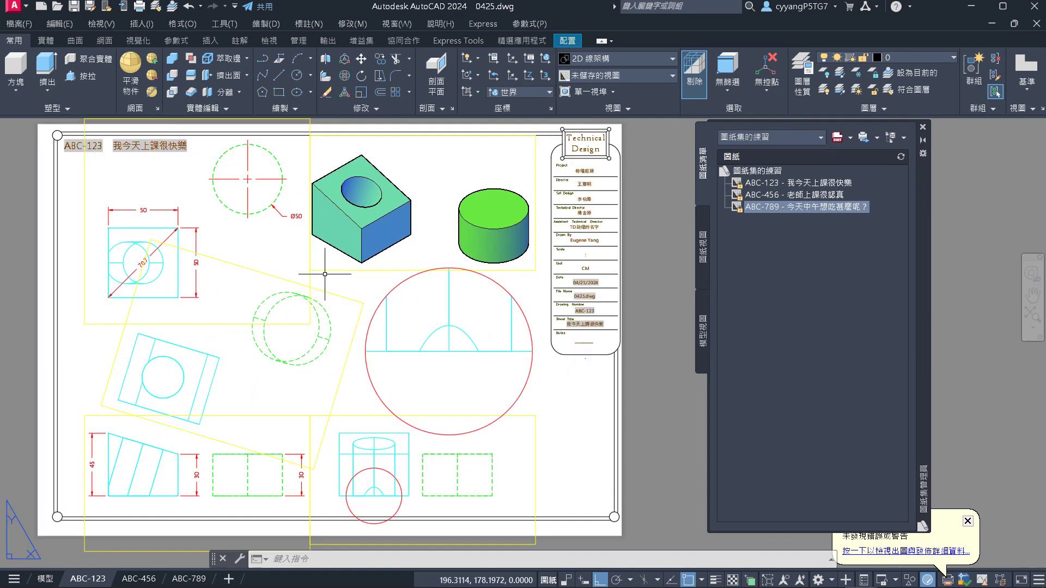
scroll(607, 300, up, 6)
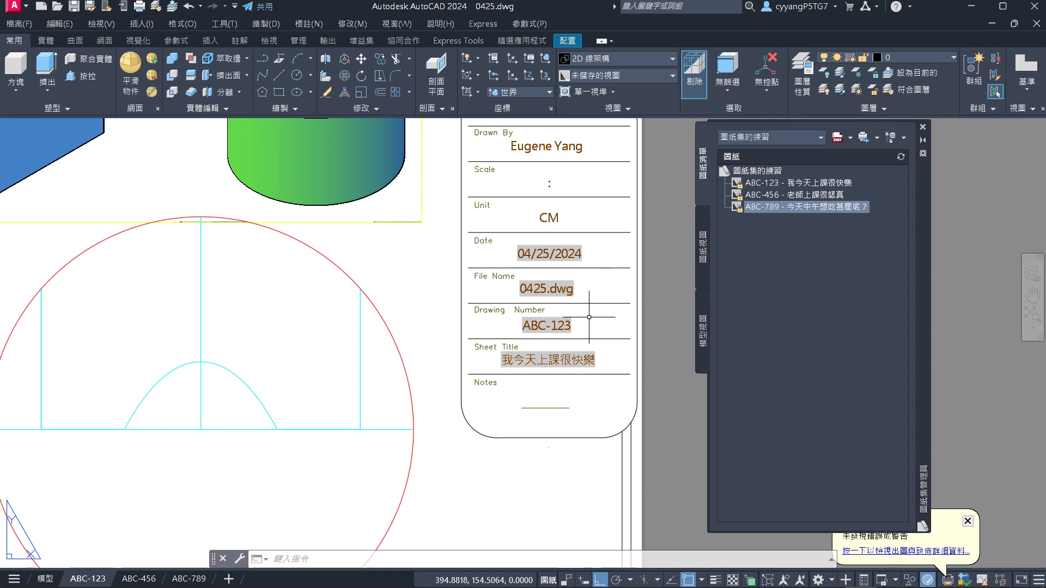
Save 0425.dwg and start the EXPLODE command with X
key(Escape)
click(659, 354)
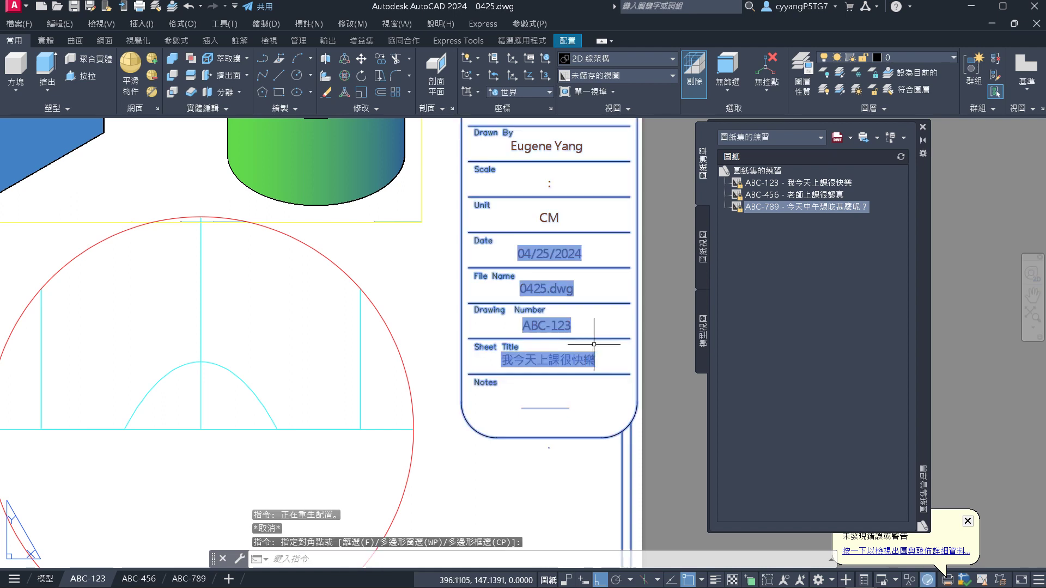
key(ctrl+s)
text(x)
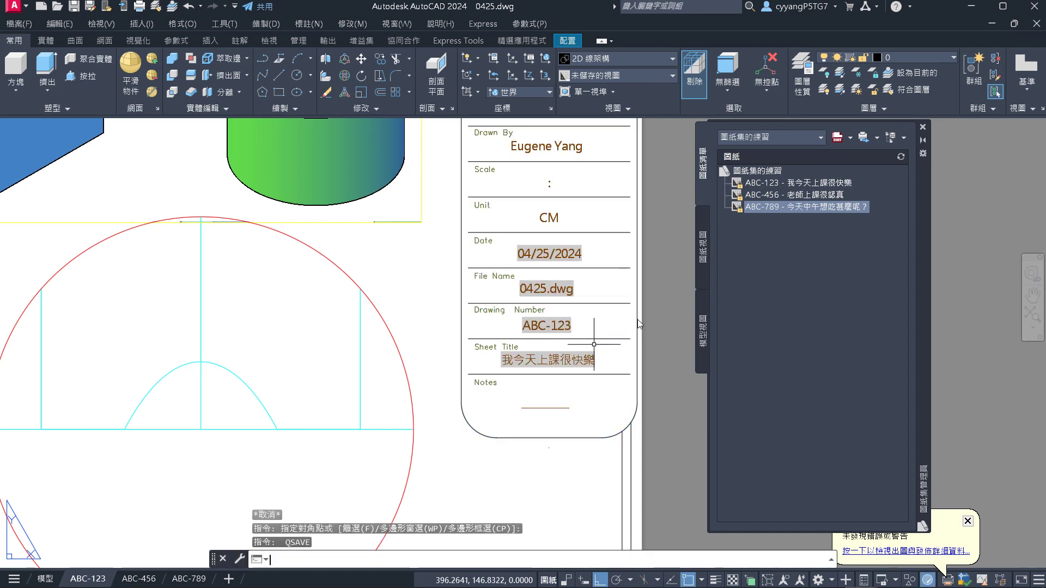
key(Return)
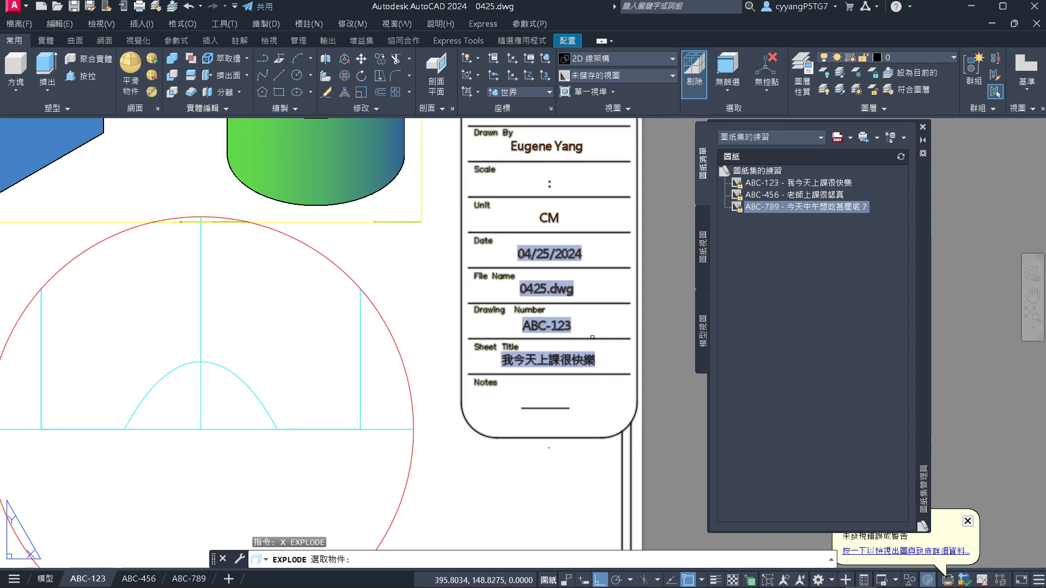
Explode the ABC-123 title block to expose its attribute tags
click(594, 339)
key(Return)
scroll(604, 321, up, 2)
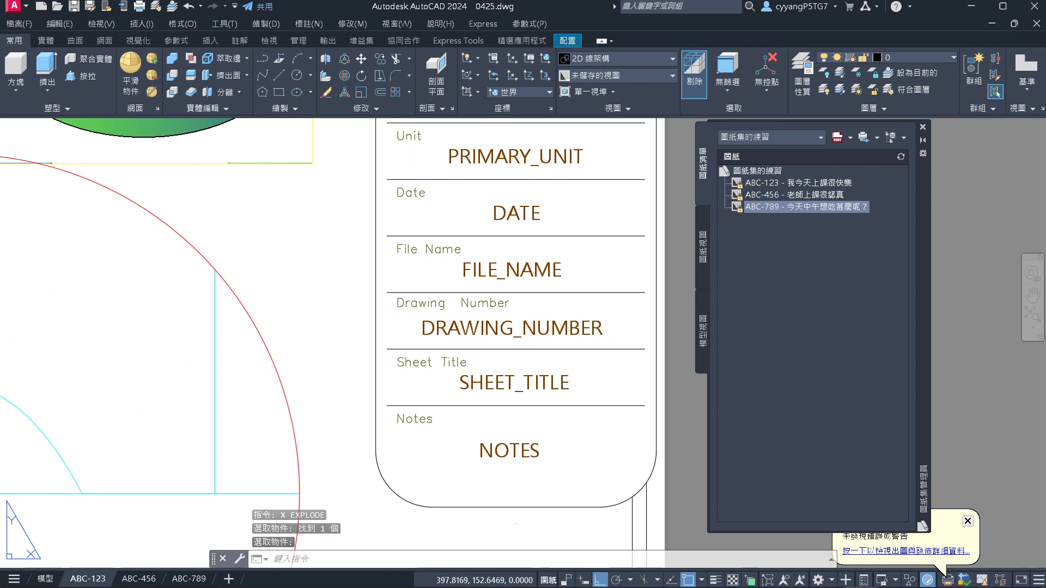
Open the DRAWING_NUMBER attribute definition and select its ABC-123 default value for replacement
double_click(599, 326)
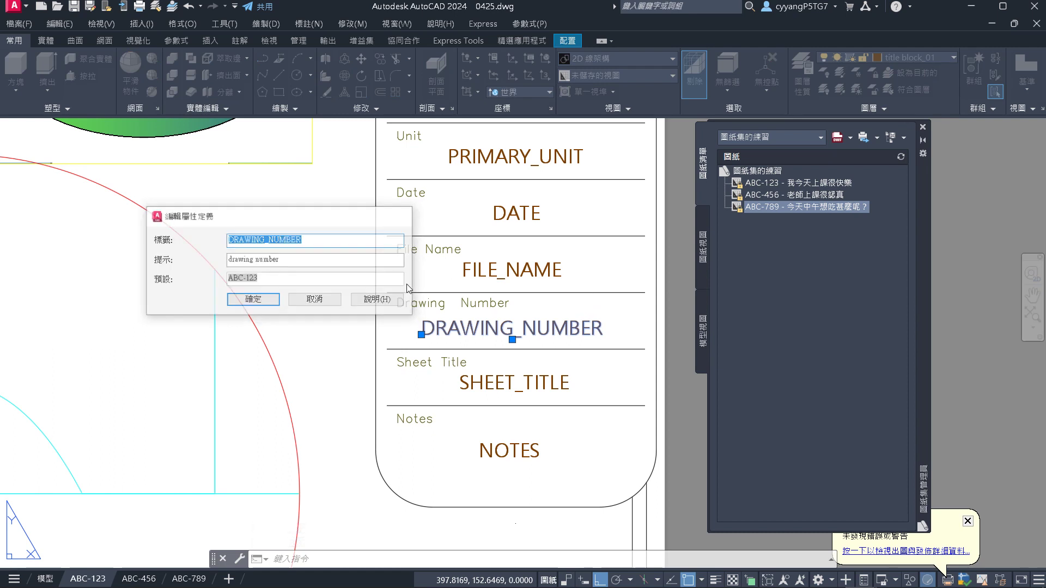
click(252, 299)
click(438, 327)
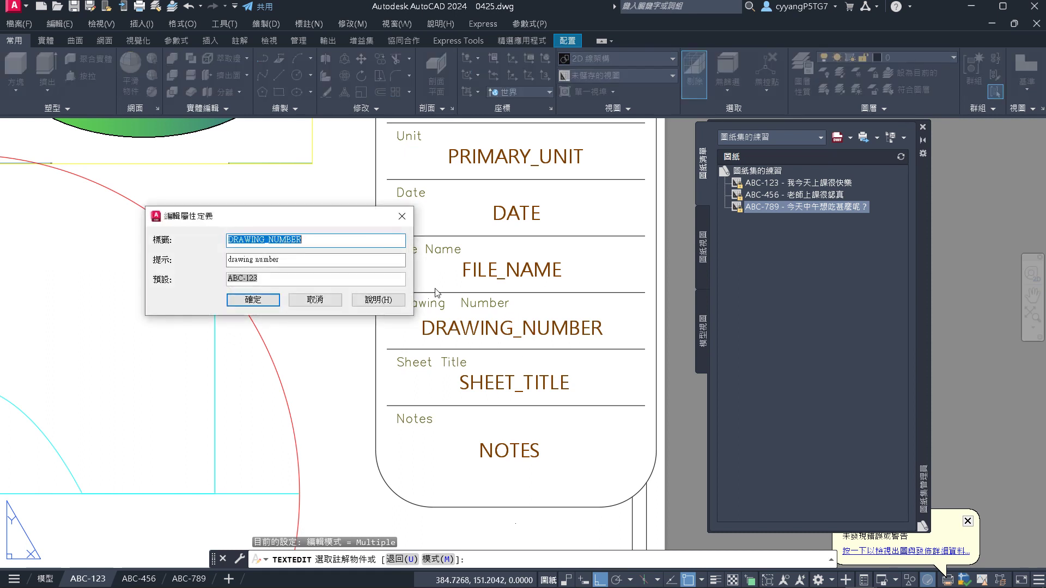
double_click(284, 280)
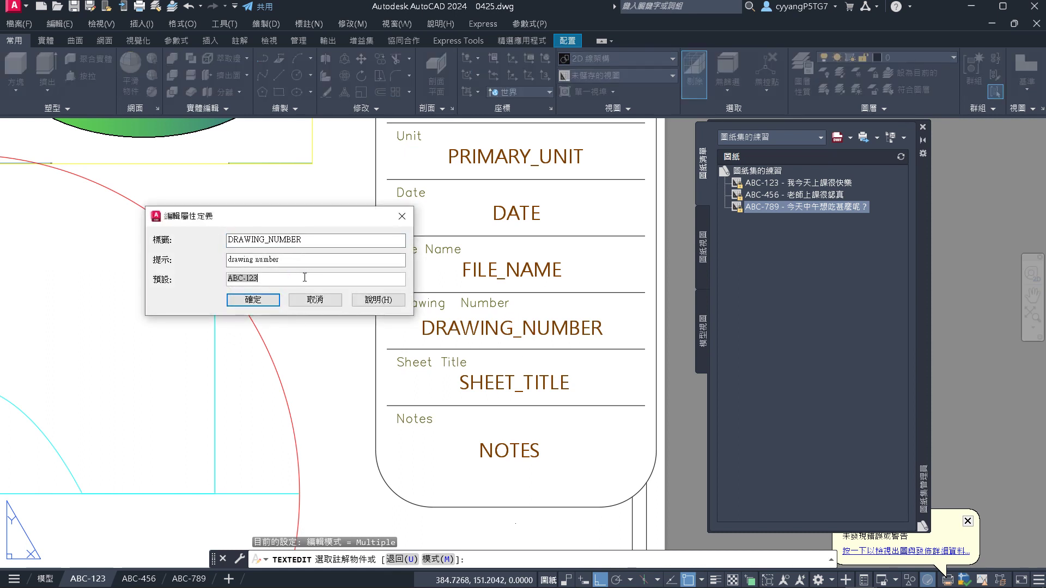
right_click(304, 278)
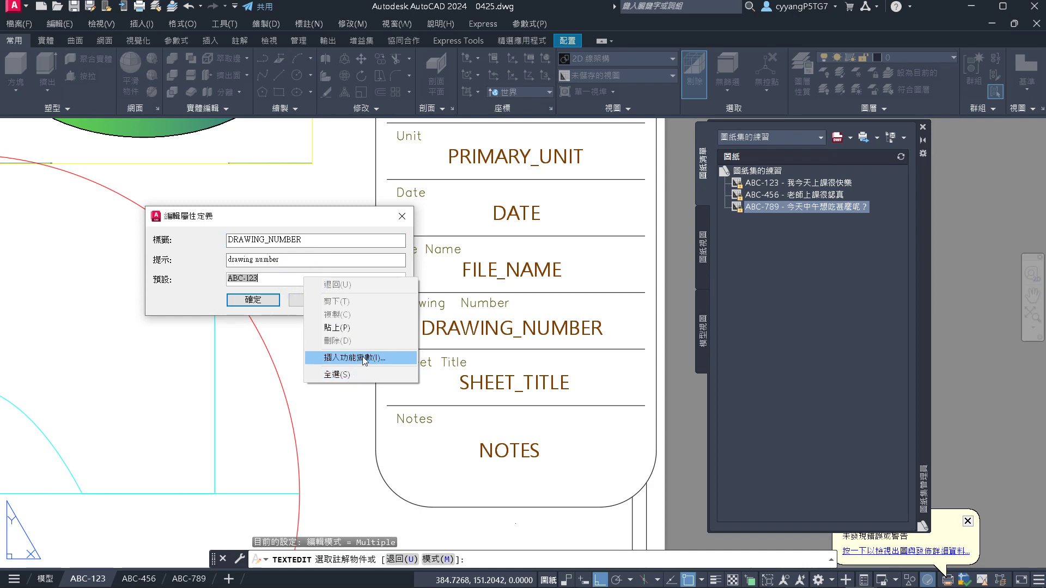
Add a Sheet Set 'Current Sheet Title' field to the DRAWING_NUMBER default after ABC-123
click(361, 357)
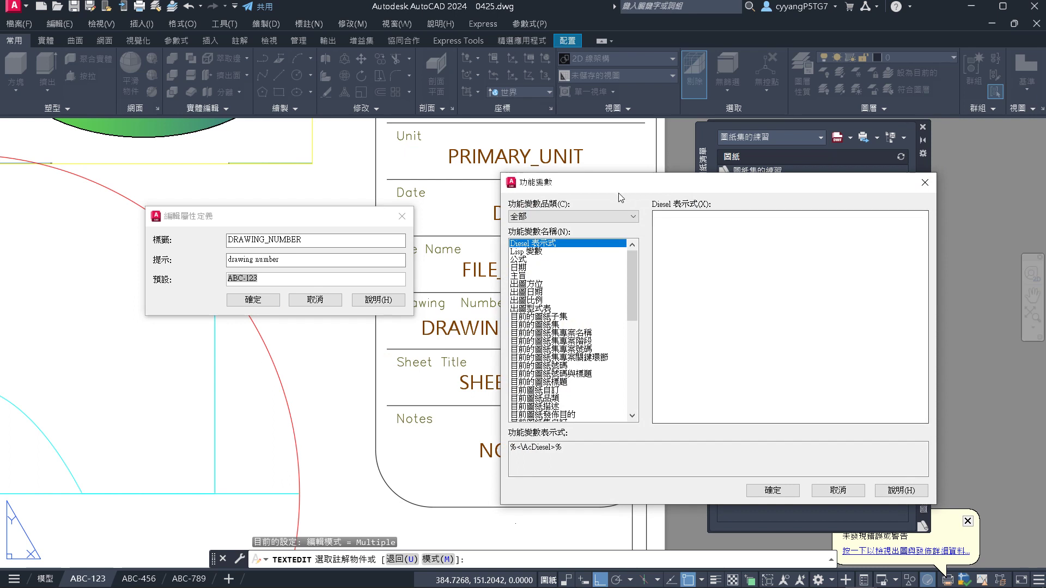
click(566, 217)
click(567, 286)
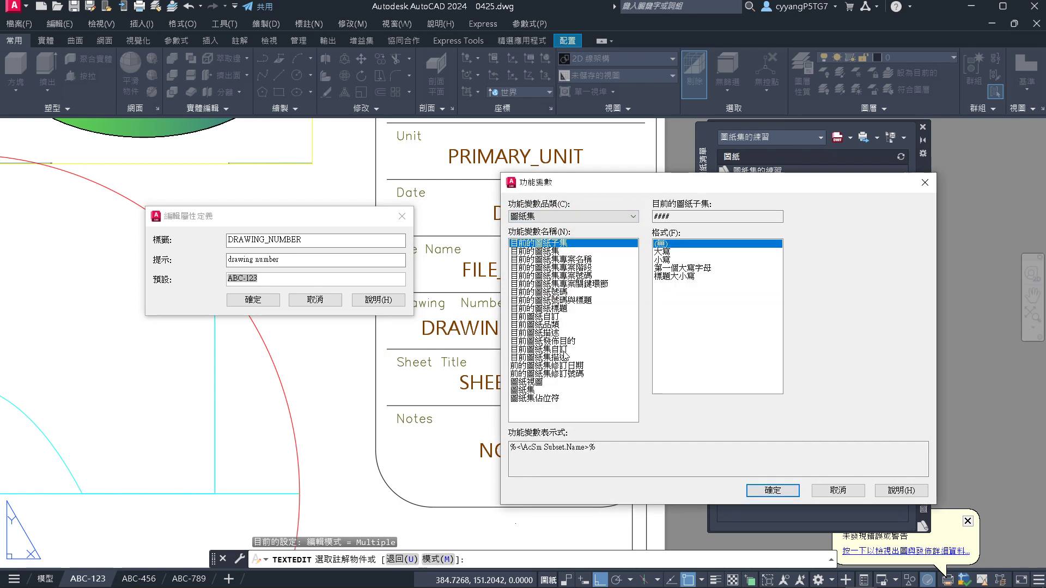
click(568, 292)
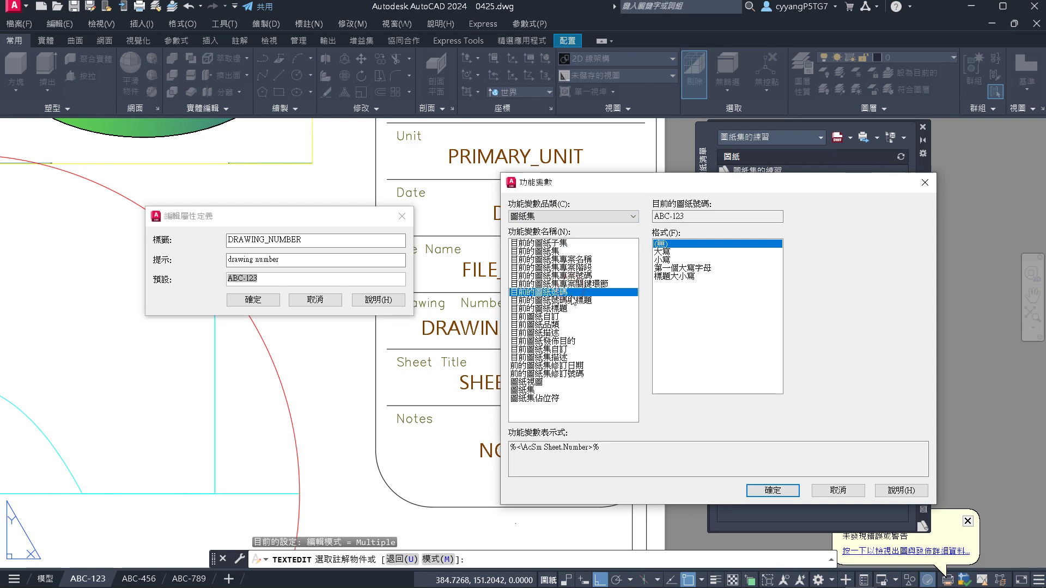
click(570, 309)
click(574, 300)
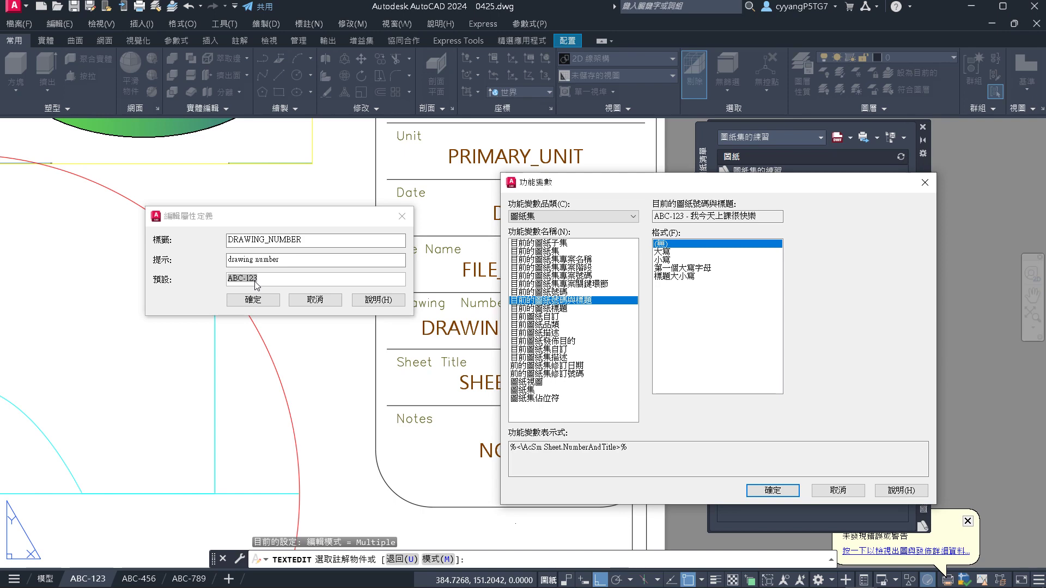
click(573, 308)
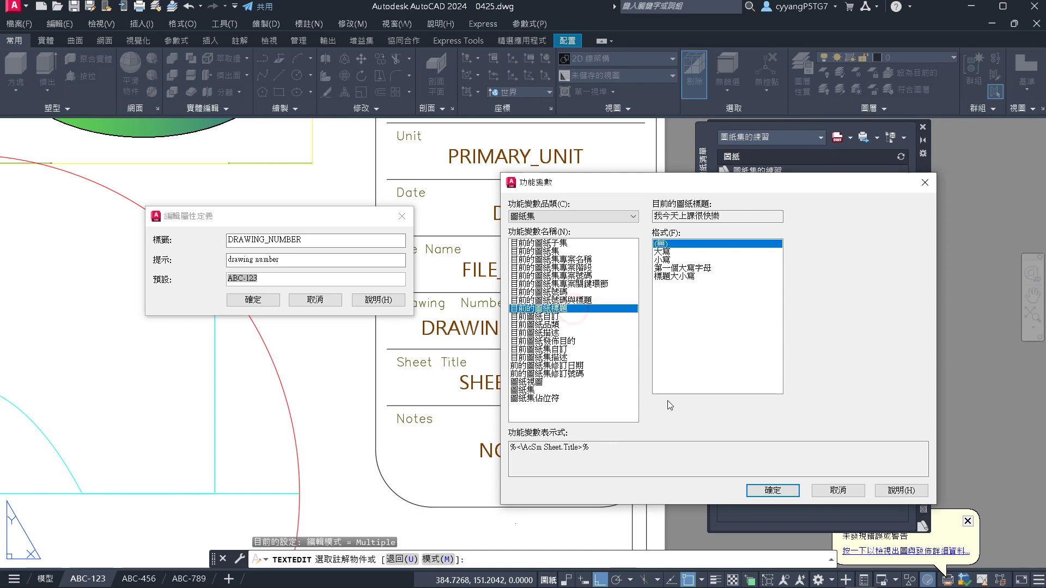
click(773, 490)
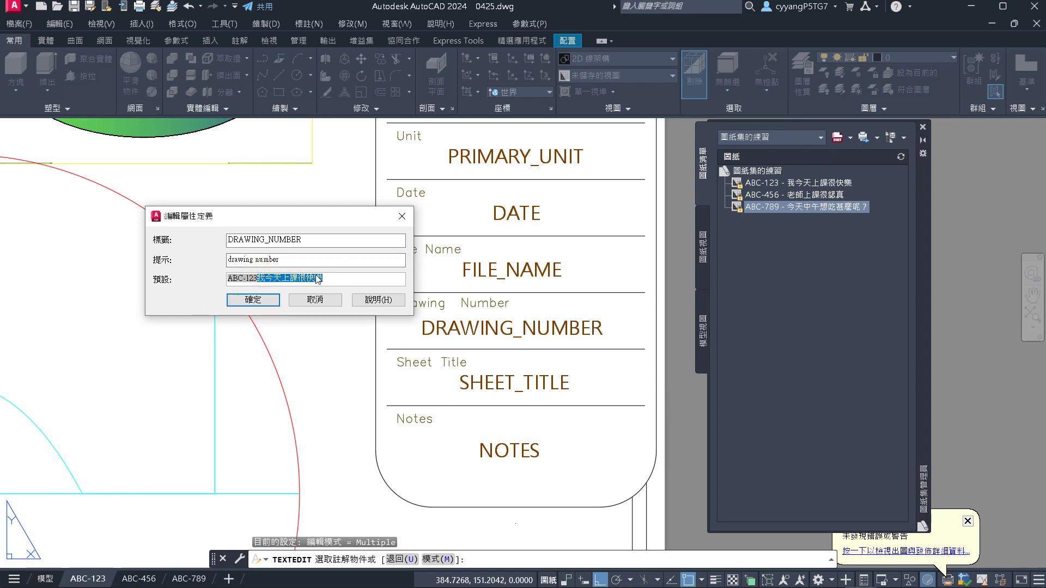
click(343, 265)
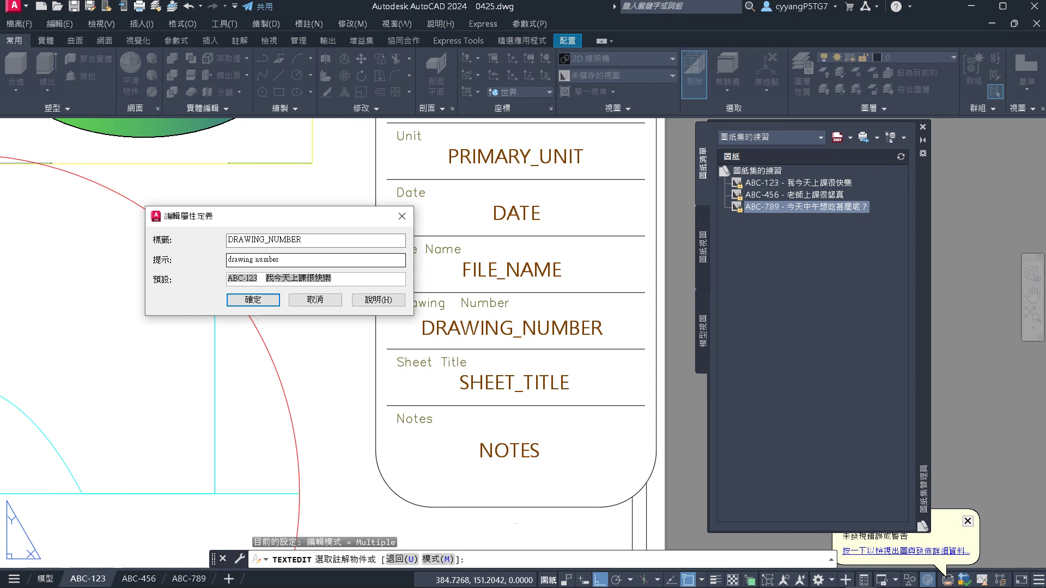
click(266, 301)
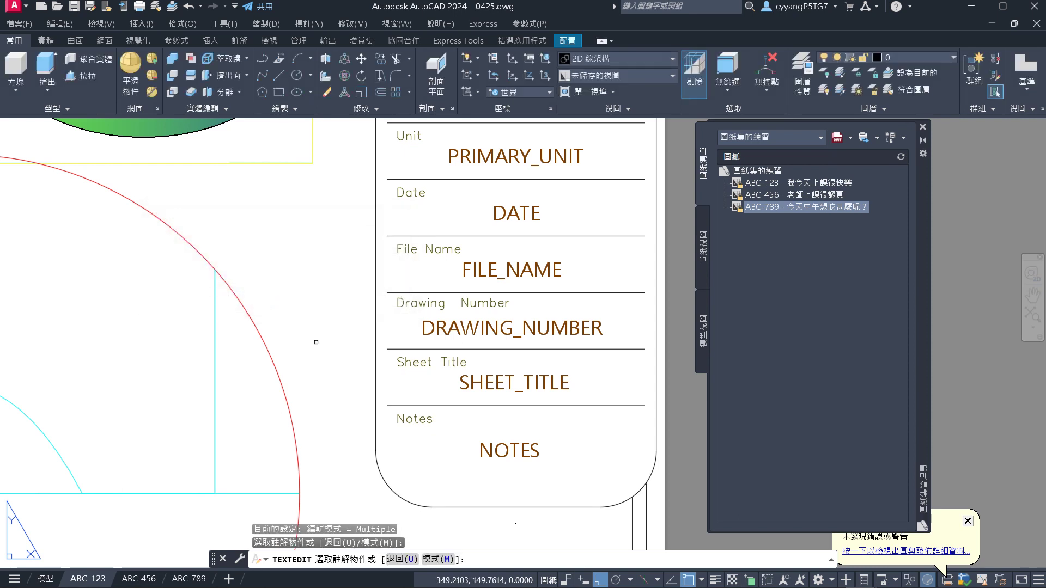
Cancel TEXTEDIT and zoom around the exploded title block's attribute tags
key(Escape)
key(Escape)
key(Escape)
scroll(287, 347, down, 5)
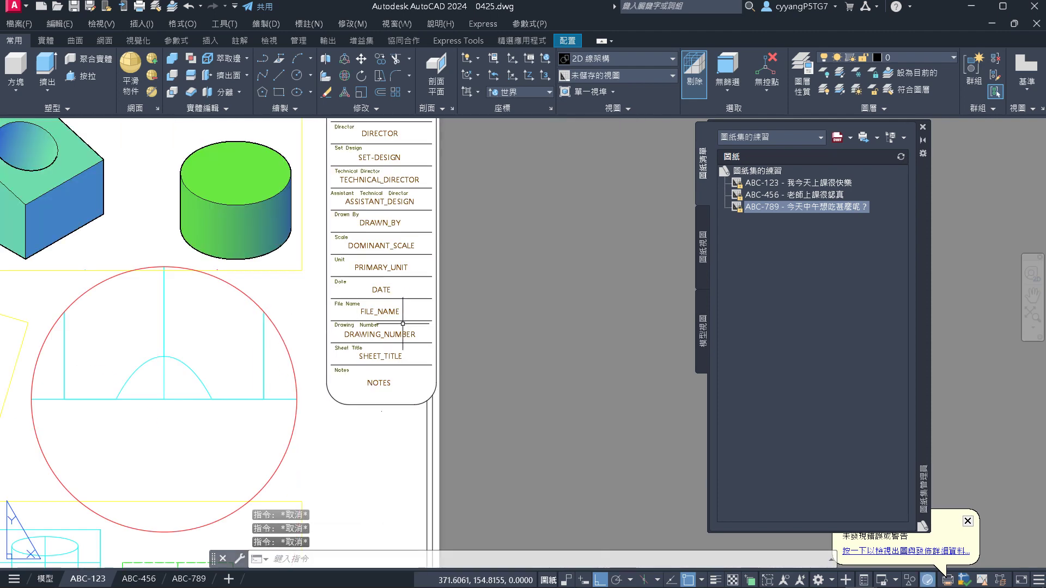
scroll(488, 313, down, 5)
scroll(473, 308, up, 10)
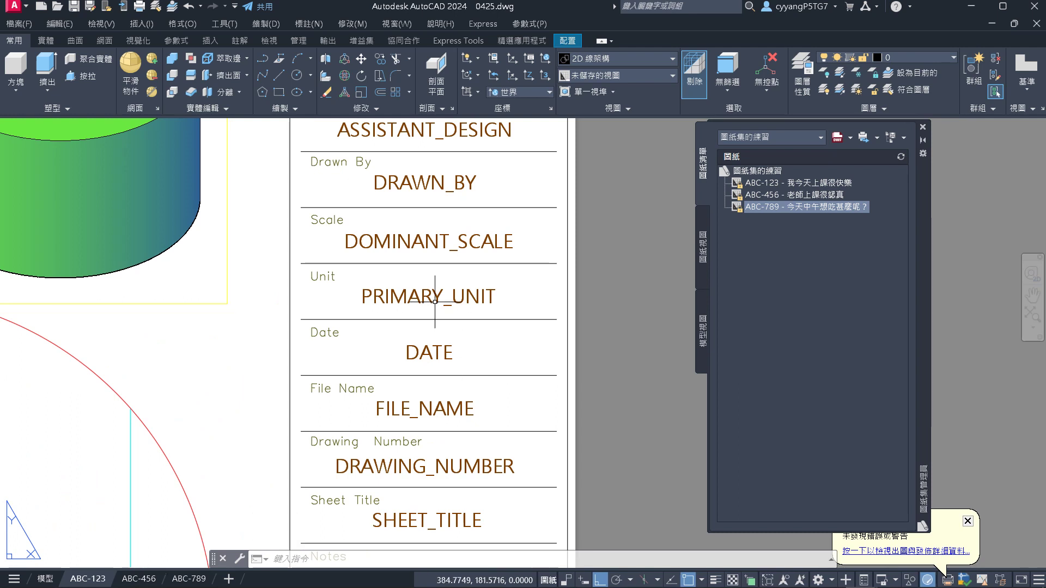
scroll(434, 302, down, 8)
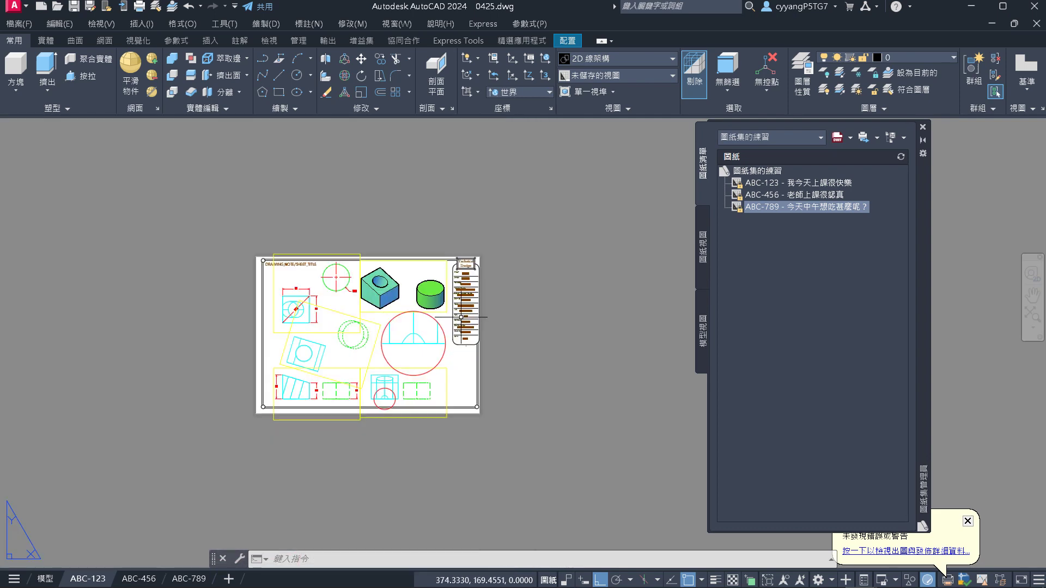
Review the AutoCAD course schedule PDF in Acrobat, then bring up the 09.AutoCAD folder
key(alt+Tab)
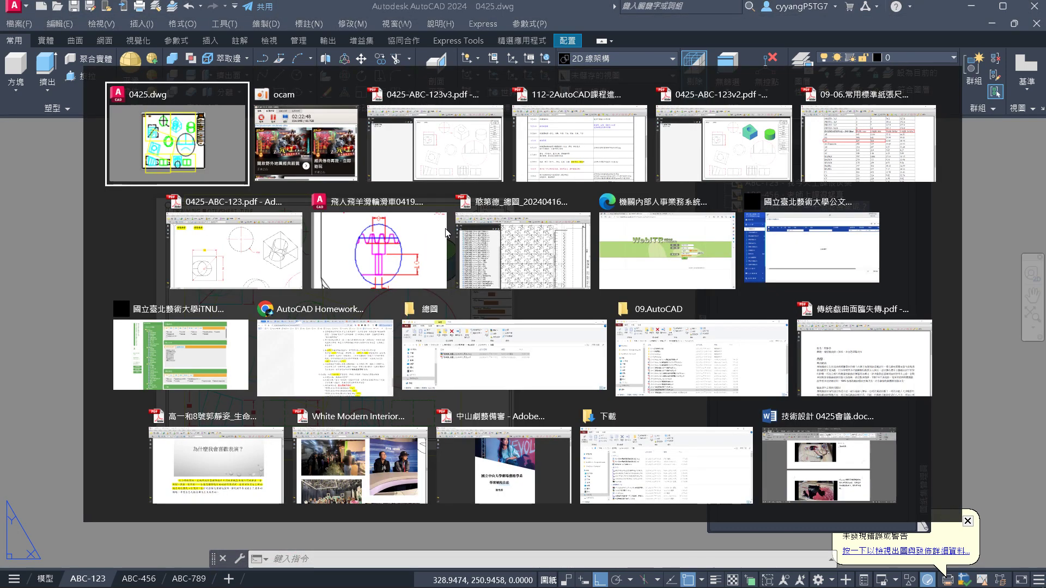
key(alt+Tab)
key(alt+Tab)
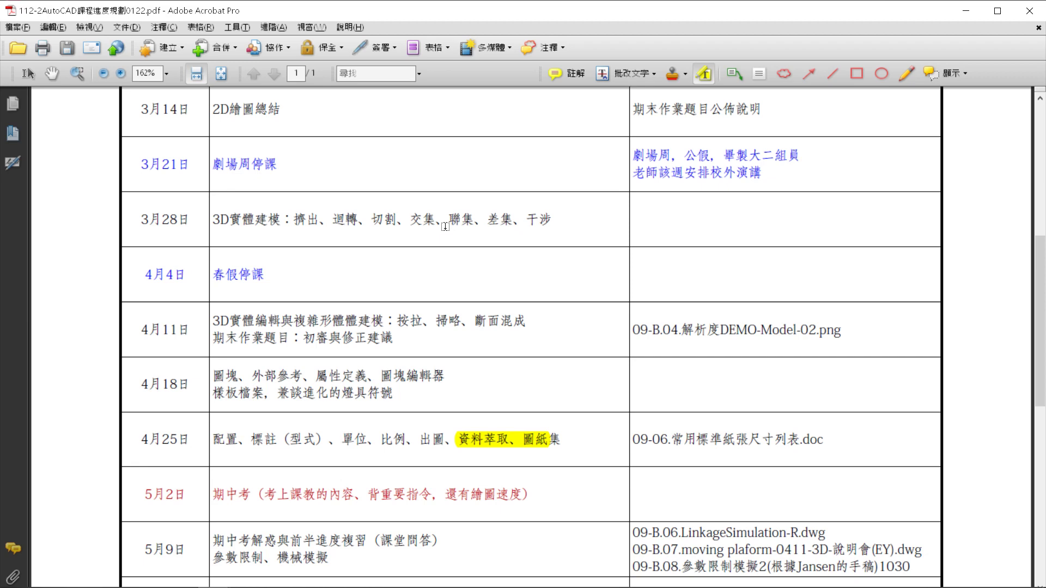
key(alt+Tab)
key(alt+Tab)
key(alt+Tab)
key(alt+Tab)
key(alt+Tab)
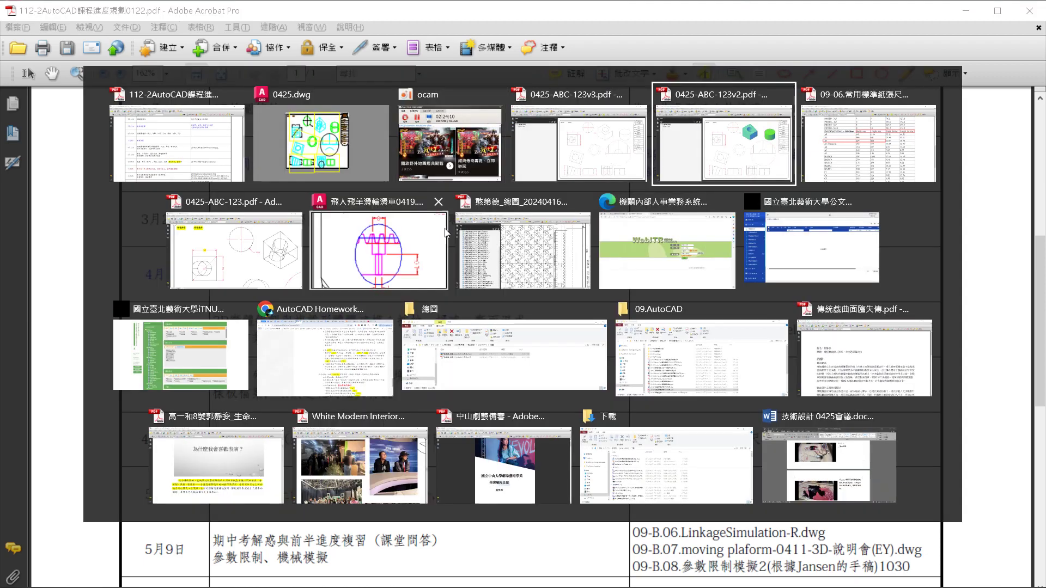
key(alt+Tab)
key(alt+Tab)
key(alt+Tab)
key(alt+Tab)
key(alt+Tab)
key(alt+Tab)
key(alt+Tab)
key(alt+Tab)
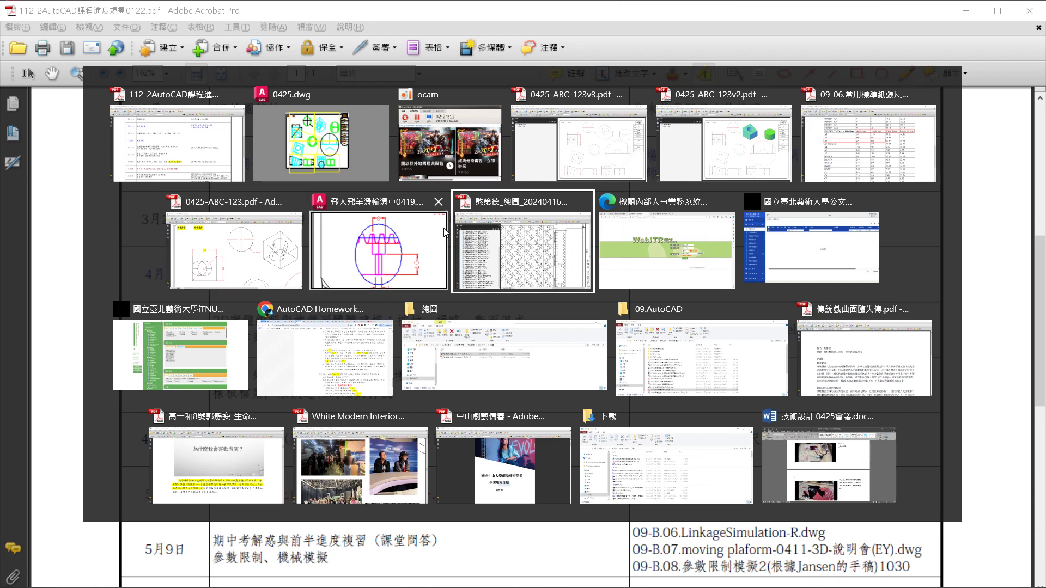
key(alt+Tab)
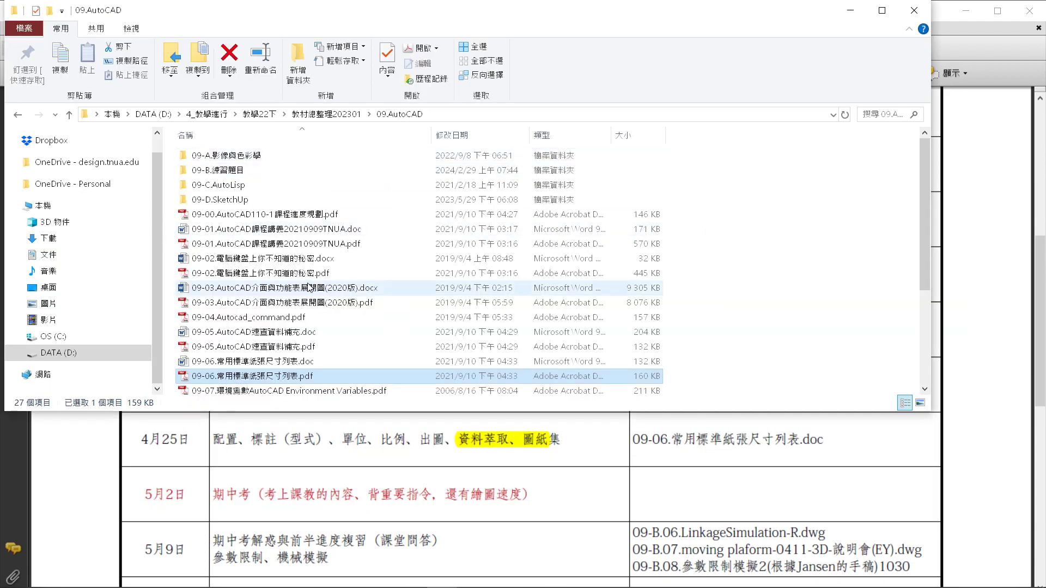
Open and skim the 09-01 AutoCAD course handout, then switch to 技術設計 0425會議.docx
double_click(275, 229)
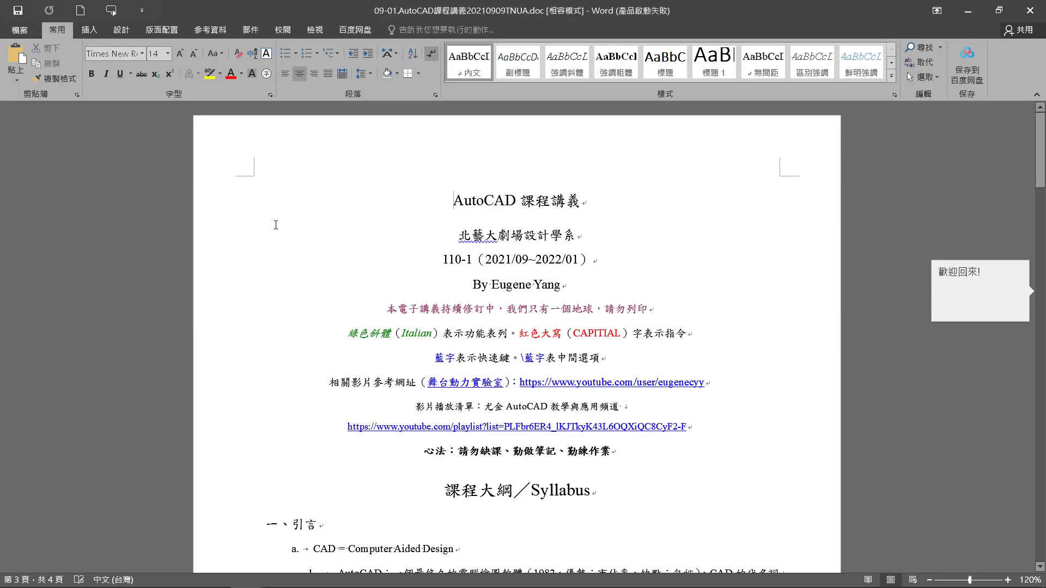
scroll(275, 224, down, 5)
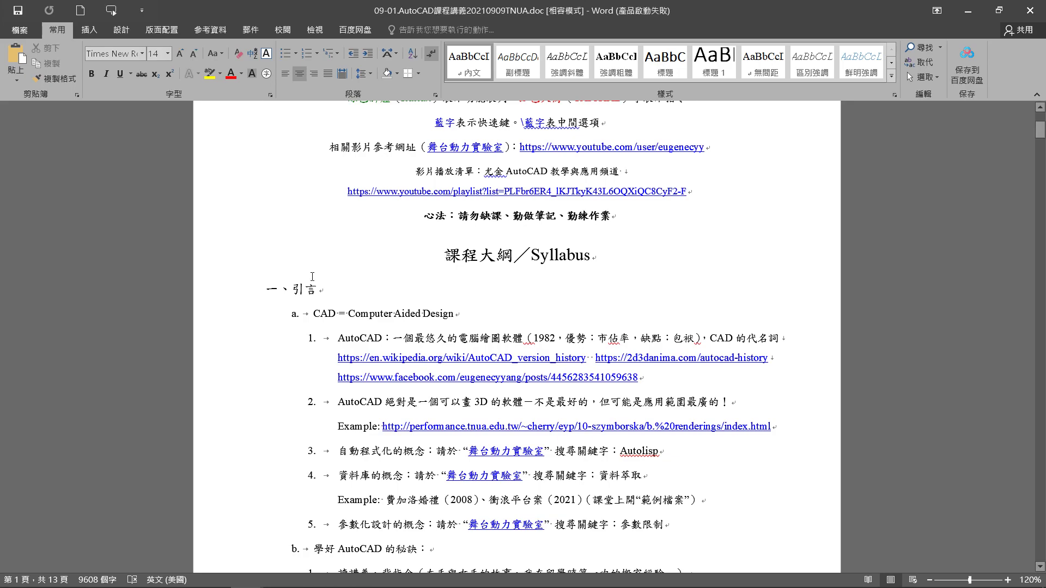
scroll(321, 272, up, 3)
scroll(336, 292, down, 3)
scroll(336, 292, down, 20)
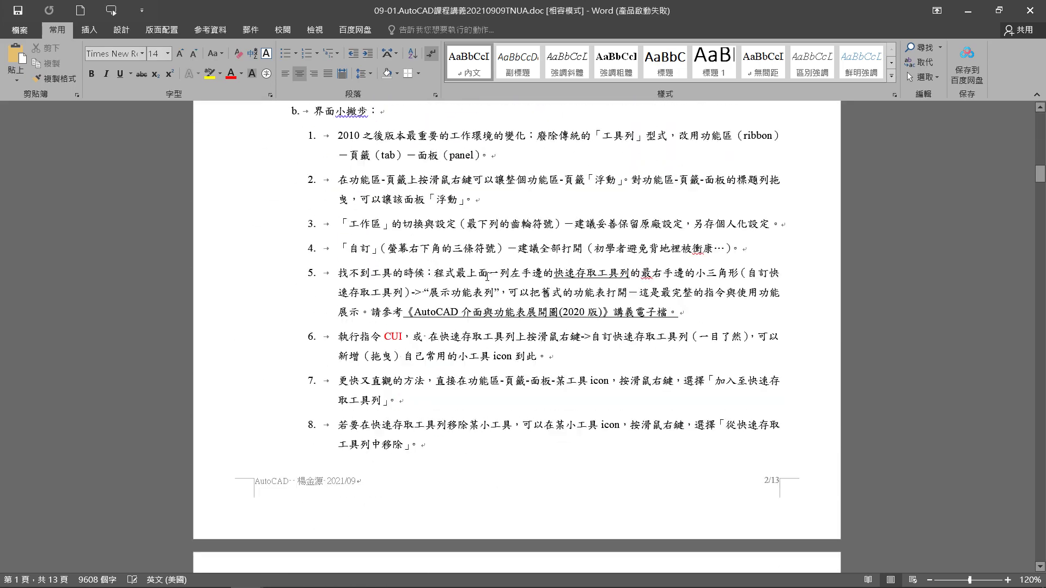
scroll(1045, 90, down, 2)
scroll(735, 181, down, 20)
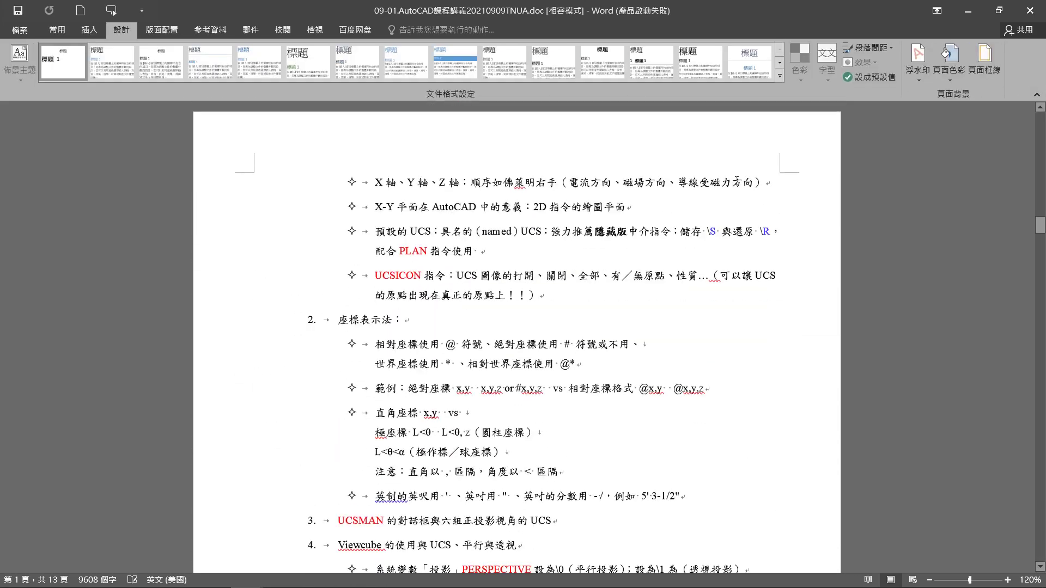
scroll(735, 181, down, 3)
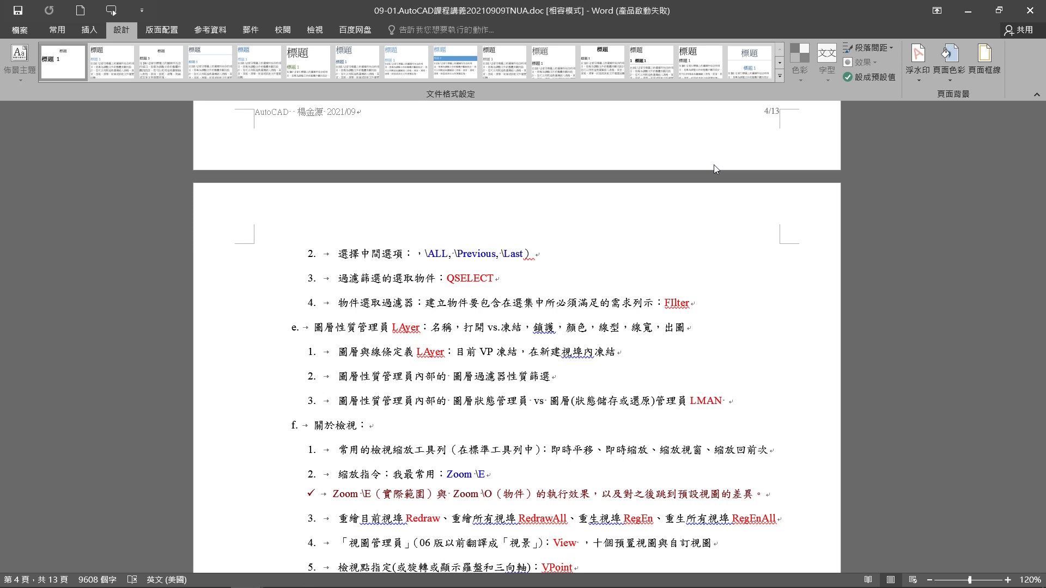
key(alt+Tab)
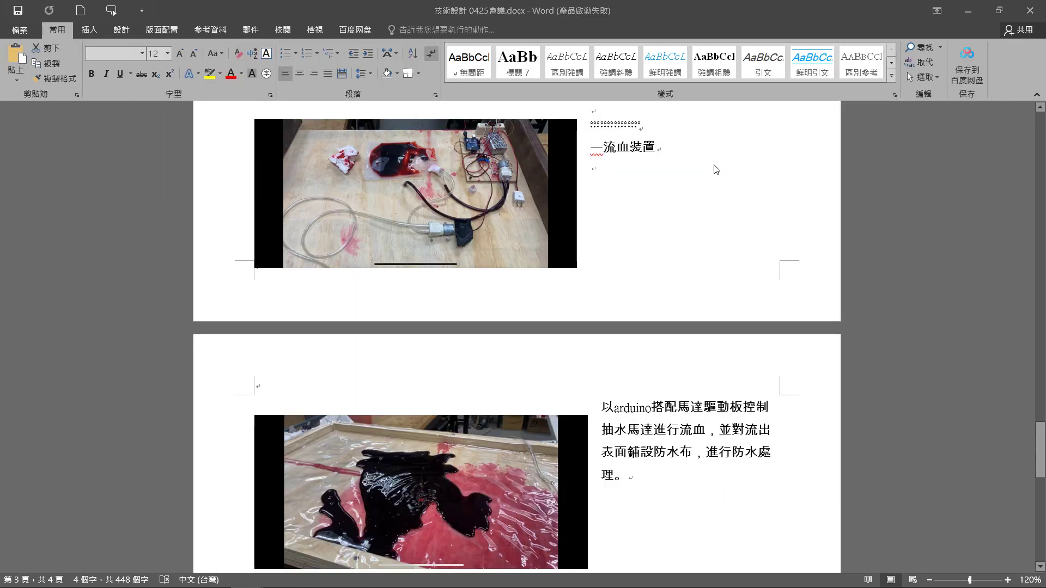
key(alt+Tab)
key(alt+Tab)
key(alt+Tab)
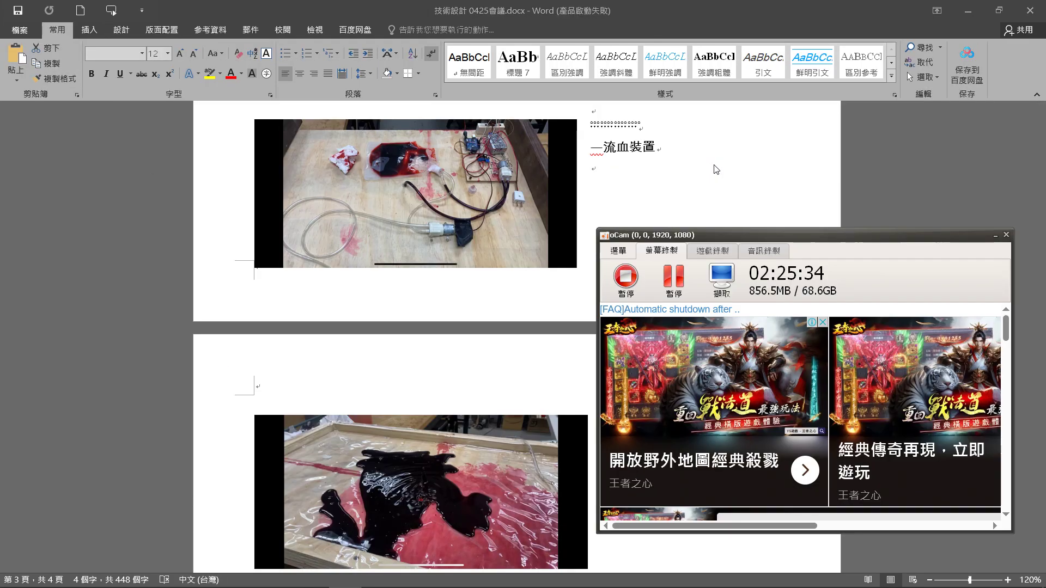